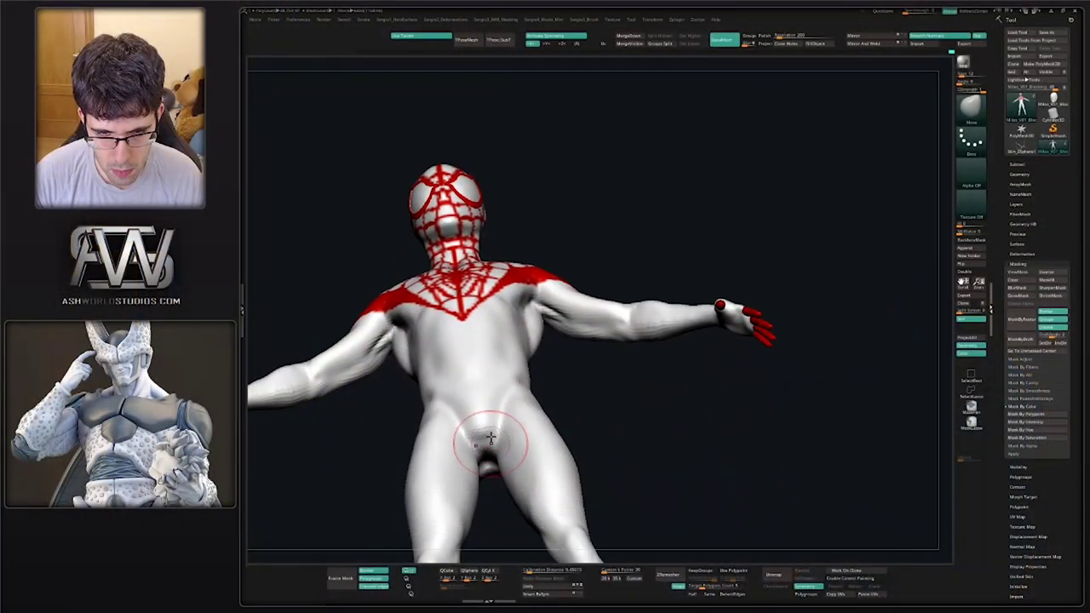
Reshape the crotch area with the Move brush and smooth the surface between the legs
mouse_move(487, 438)
mouse_down()
mouse_move(490, 460)
mouse_move(489, 445)
mouse_up()
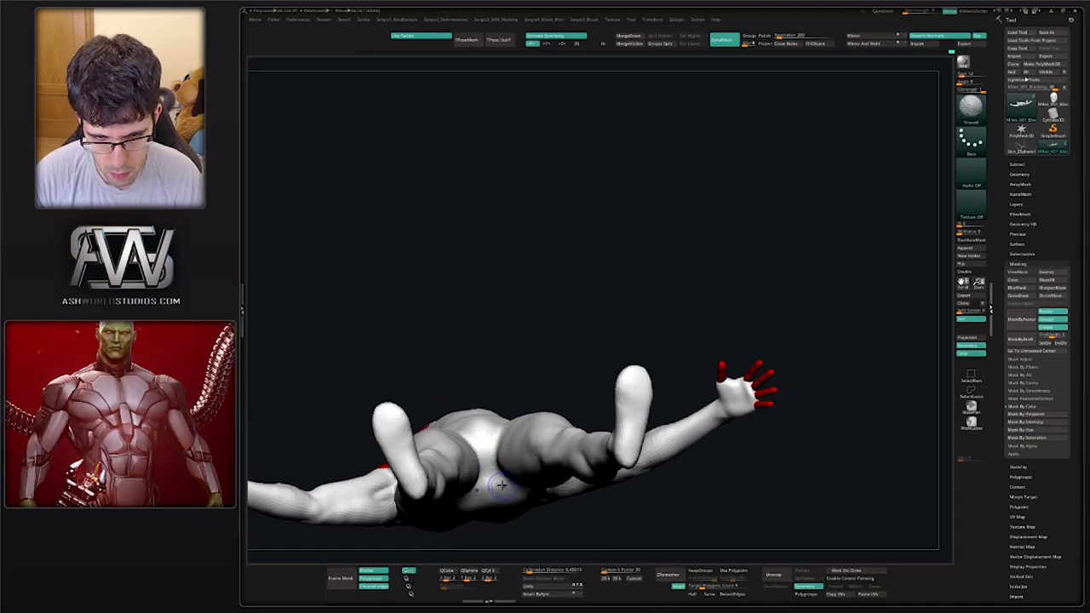
mouse_move(496, 440)
right_down()
mouse_move(485, 482)
mouse_move(486, 434)
mouse_move(488, 447)
right_up()
key(shift)
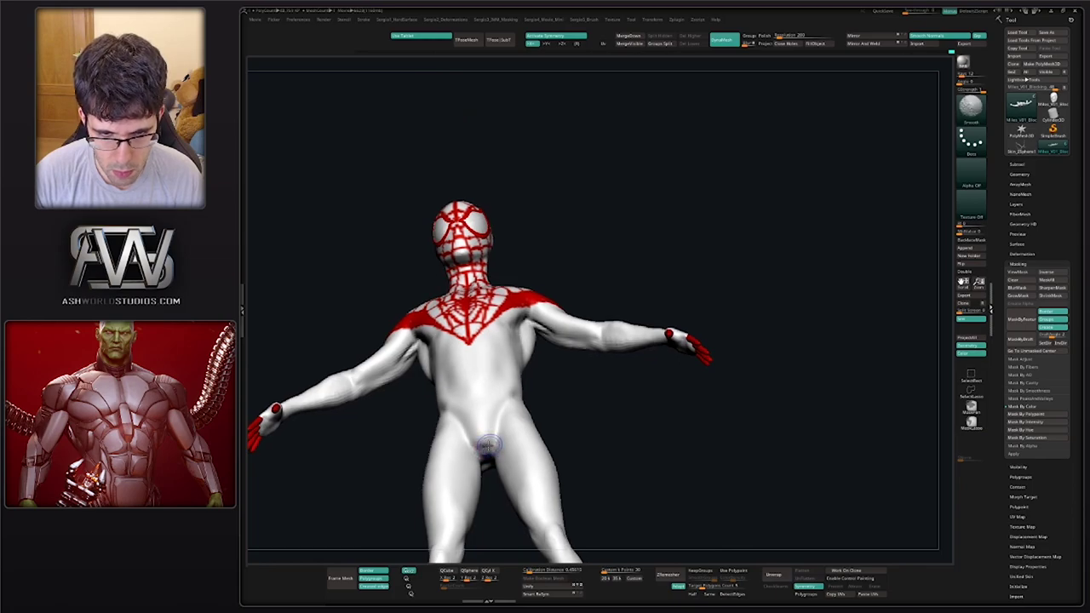
mouse_move(490, 428)
right_down()
mouse_move(503, 451)
mouse_move(491, 478)
right_up()
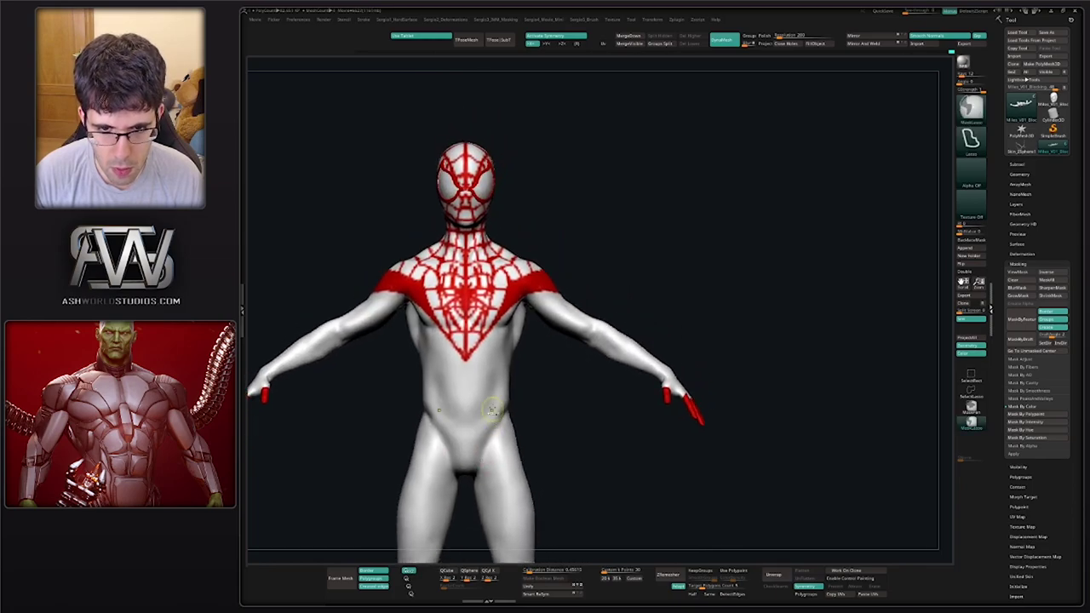
Carve the crease where the hip meets the upper thigh with the Clay brush and smooth it
mouse_move(489, 409)
ctrl+right_down()
mouse_move(500, 428)
mouse_move(490, 422)
ctrl+right_up()
key(b)
key(c)
key(l)
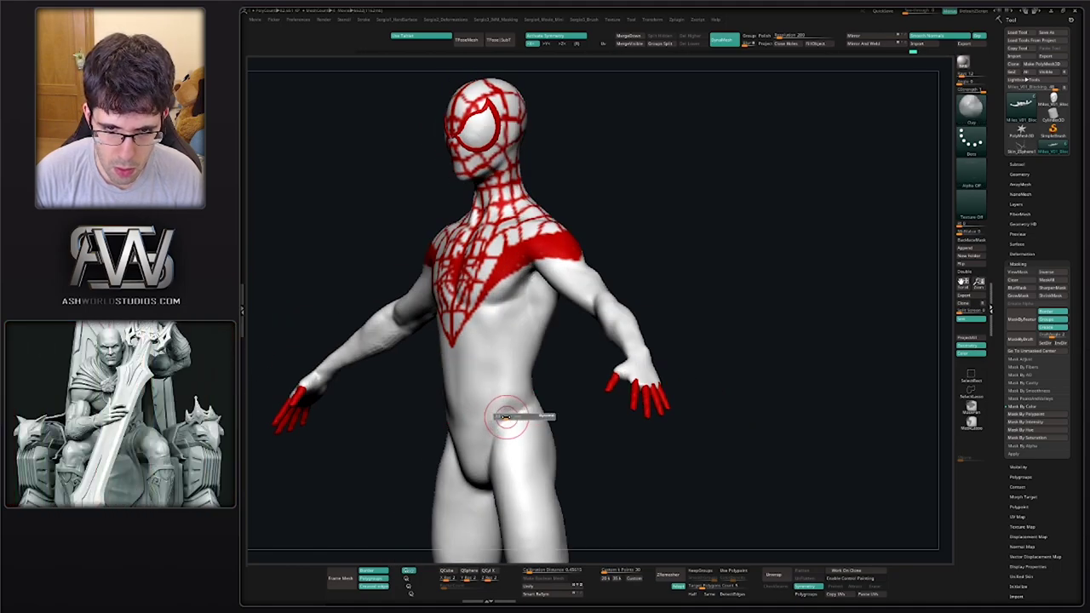
alt+click(509, 416)
shift+drag(509, 397, 528, 383)
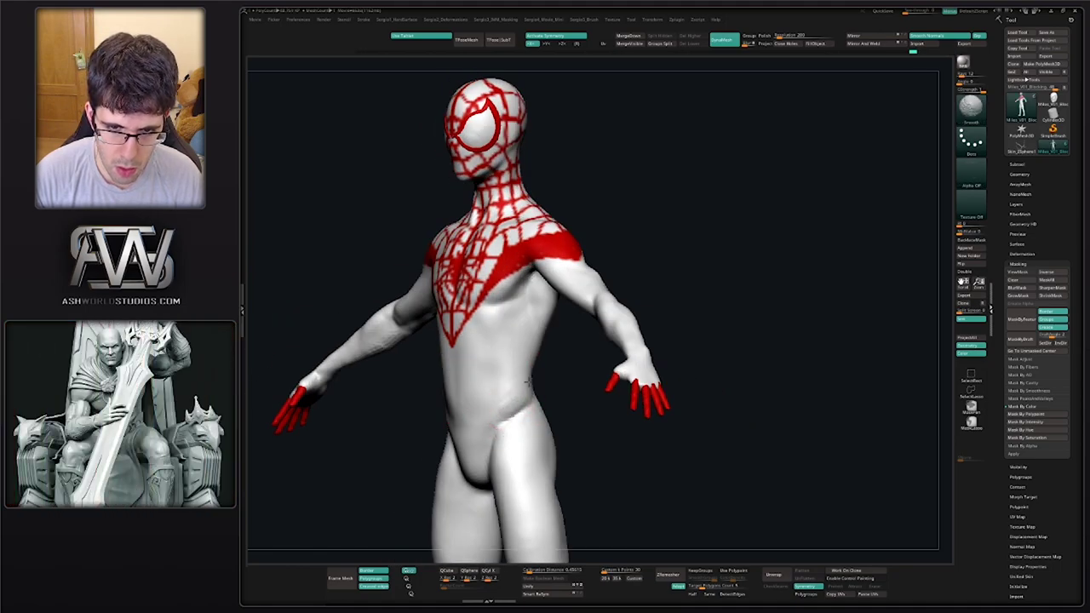
Adjust the upper back's profile from the side with the Move brush
right_drag(503, 419, 513, 388)
ctrl+right_drag(496, 467, 433, 438)
mouse_move(525, 401)
ctrl+right_down()
mouse_move(506, 380)
mouse_move(509, 407)
mouse_move(520, 401)
mouse_move(523, 352)
mouse_move(508, 354)
ctrl+right_up()
key(b)
key(m)
key(v)
drag(523, 305, 526, 297)
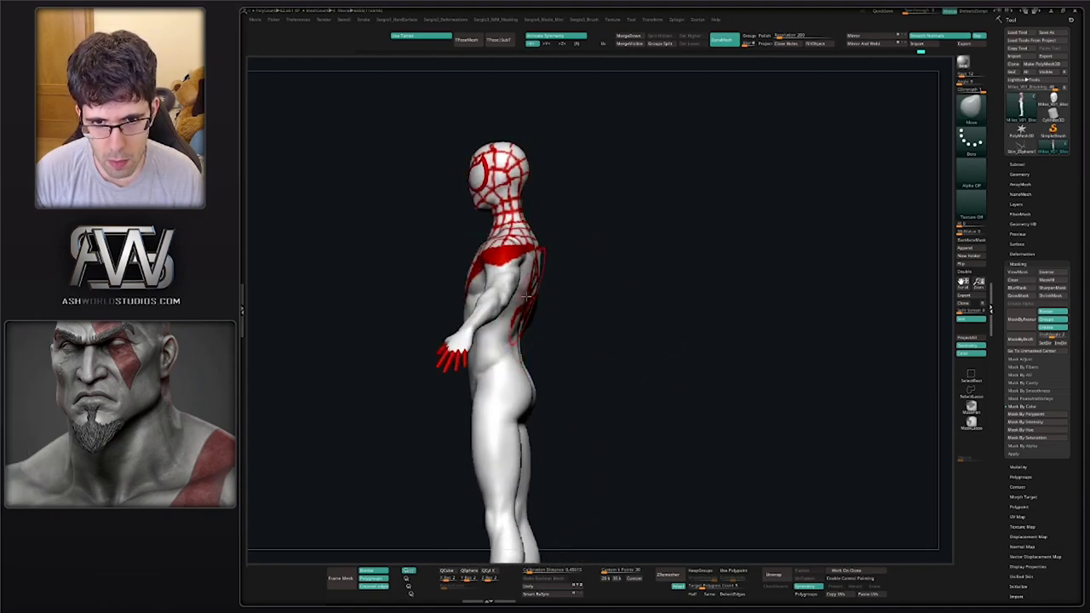
Examine the proportions of the head, shoulders and torso from the front and three-quarter angles
mouse_move(546, 293)
right_down()
mouse_move(503, 306)
mouse_move(484, 404)
right_up()
right_drag(600, 298, 545, 300)
alt+right_drag(513, 385, 552, 288)
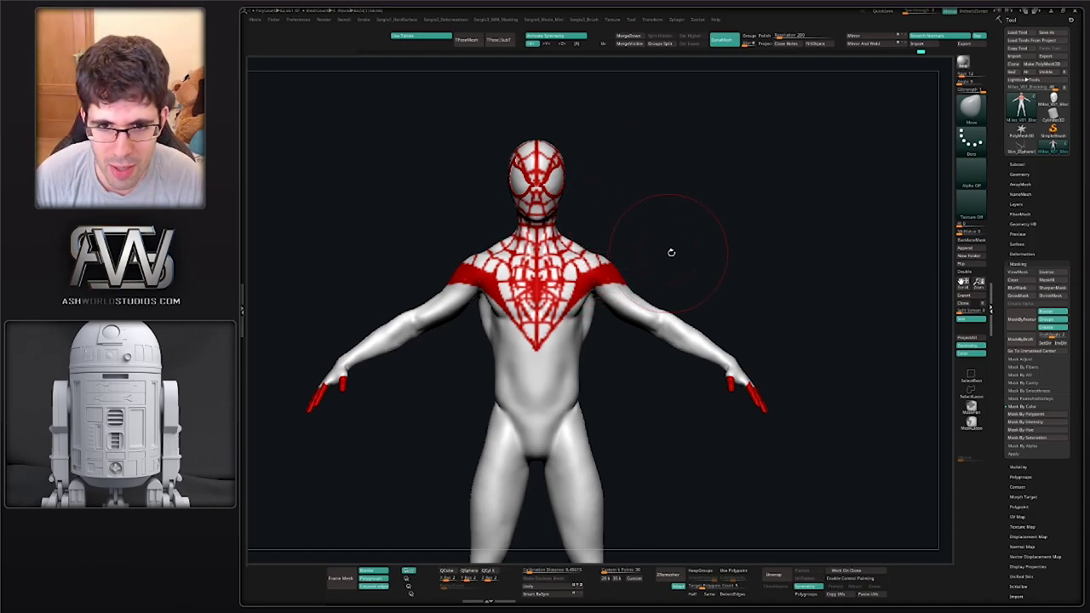
right_drag(671, 252, 643, 254)
alt+right_drag(574, 181, 575, 294)
shift+right_drag(575, 295, 587, 341)
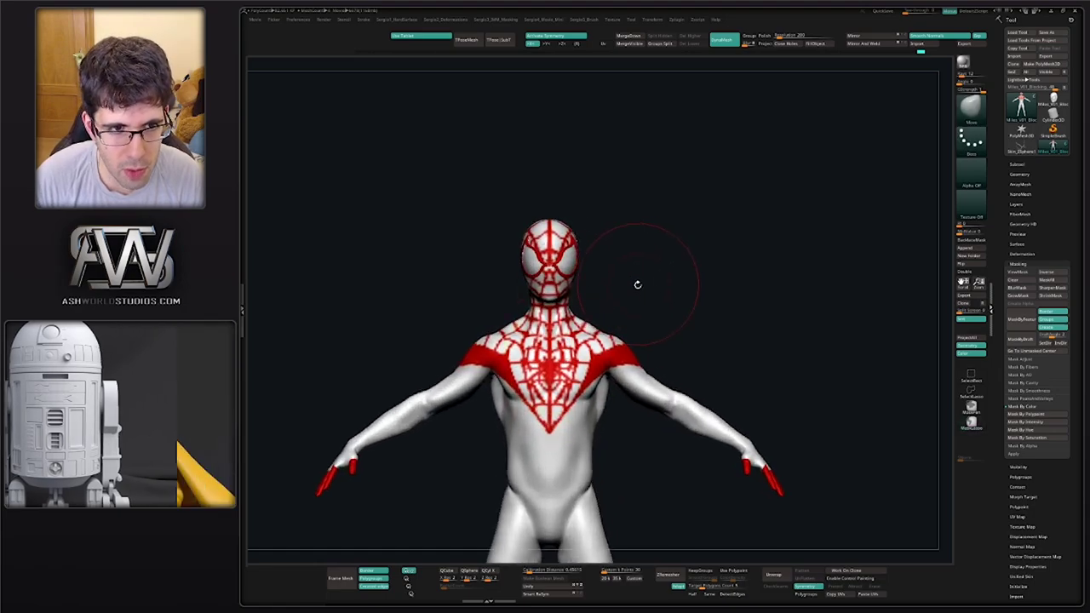
right_drag(637, 284, 596, 304)
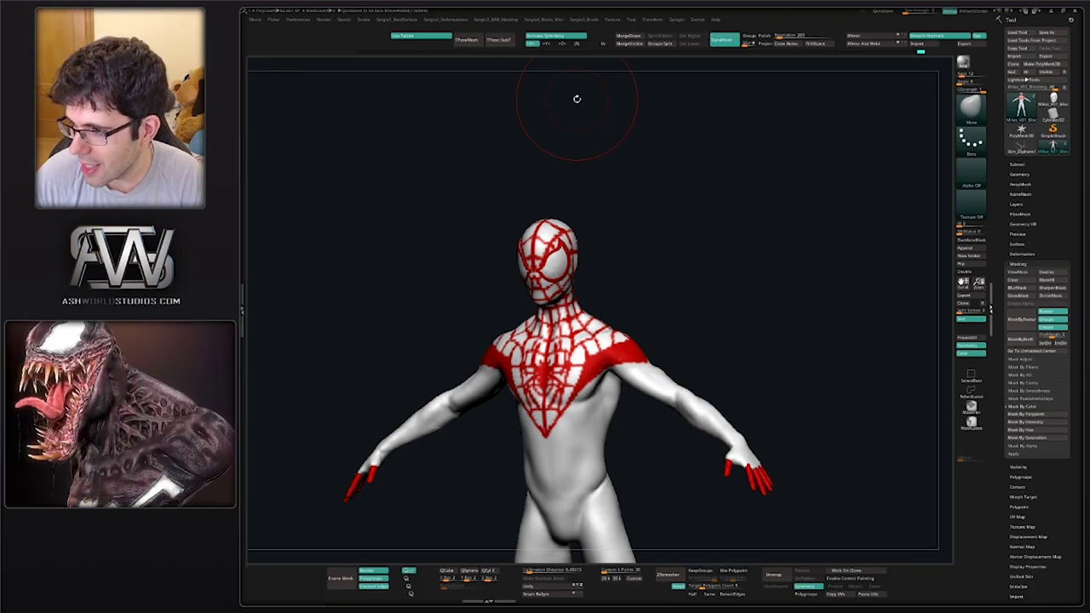
shift+drag(627, 270, 636, 273)
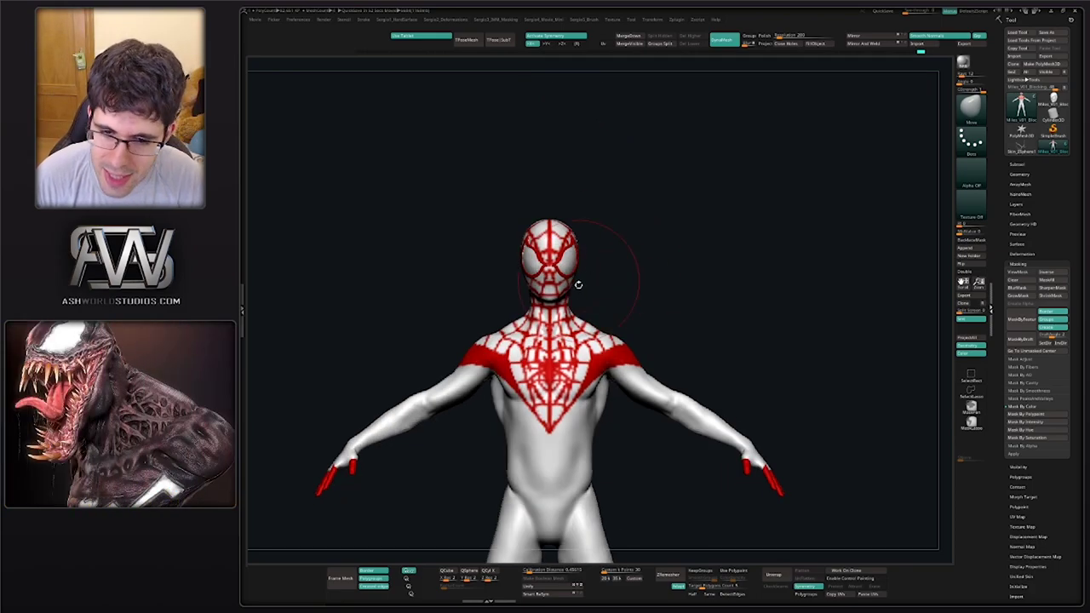
Resize the Move brush and adjust the contour of the back beside the ribs
mouse_move(581, 334)
ctrl+right_down()
mouse_move(584, 272)
mouse_move(614, 456)
ctrl+right_up()
key(s)
mouse_move(614, 457)
mouse_down()
mouse_move(611, 443)
mouse_move(640, 448)
mouse_move(607, 438)
mouse_up()
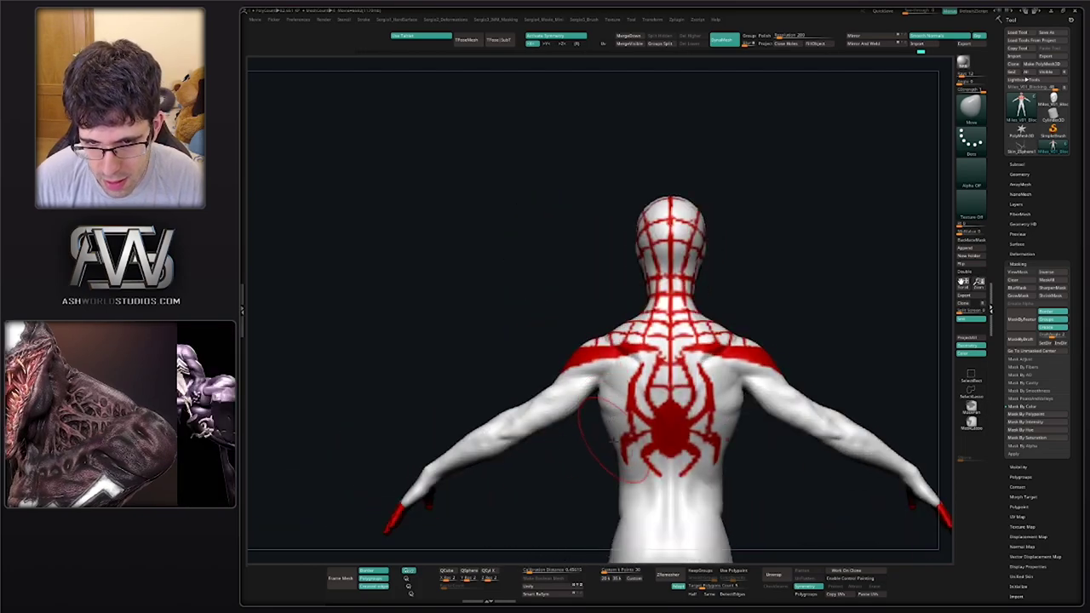
ctrl+right_drag(615, 460, 624, 392)
alt+right_drag(630, 461, 679, 380)
alt+right_drag(638, 350, 628, 394)
ctrl+right_drag(628, 308, 615, 366)
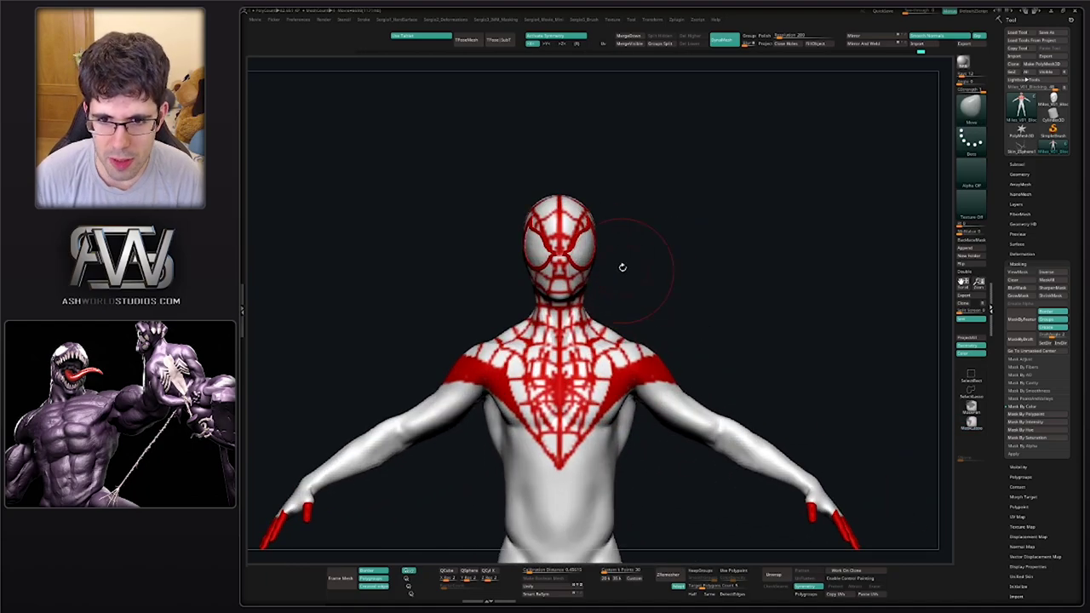
Build up volume on the front of the thighs with the Clay brush and smooth it
alt+right_drag(622, 267, 640, 254)
ctrl+right_drag(621, 324, 624, 222)
alt+right_drag(650, 265, 654, 239)
right_drag(707, 255, 649, 257)
mouse_move(634, 328)
ctrl+right_down()
mouse_move(606, 400)
mouse_move(654, 409)
ctrl+right_up()
key(b)
key(c)
key(l)
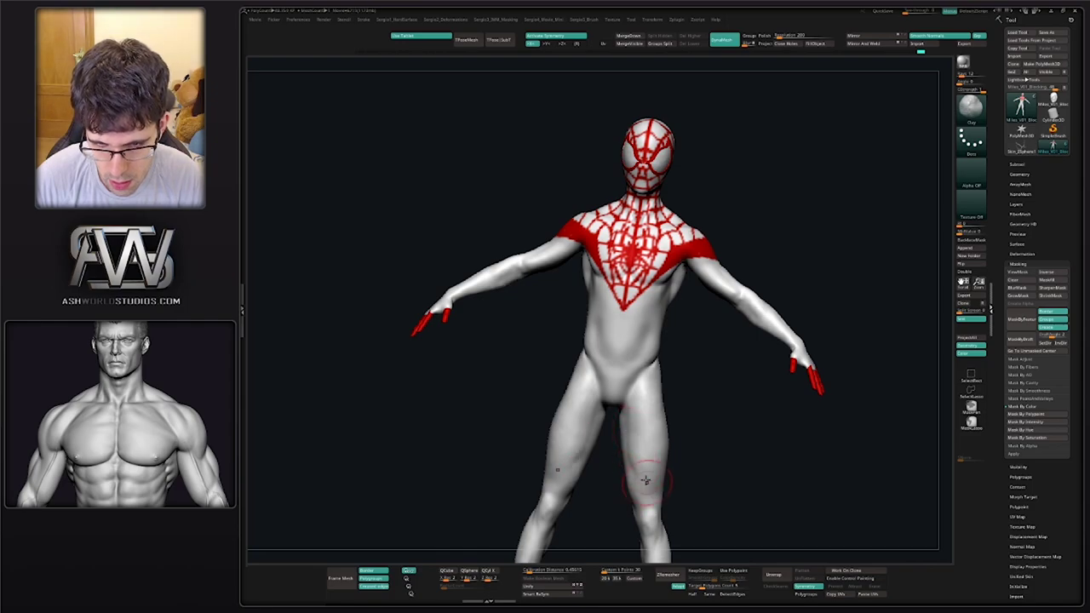
right_drag(637, 447, 648, 421)
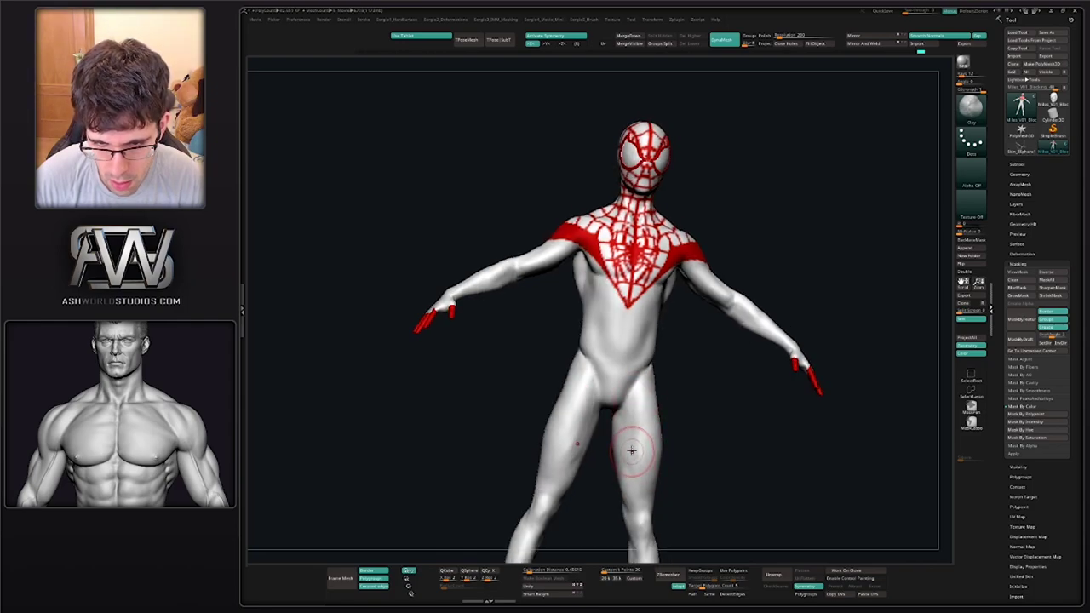
shift+drag(632, 459, 643, 488)
Define the muscle line at the hip and upper thigh with the DamStandard brush
mouse_move(645, 491)
right_down()
mouse_move(637, 460)
mouse_move(572, 415)
mouse_move(598, 427)
mouse_move(602, 414)
right_up()
right_drag(603, 375, 597, 363)
drag(596, 363, 605, 361)
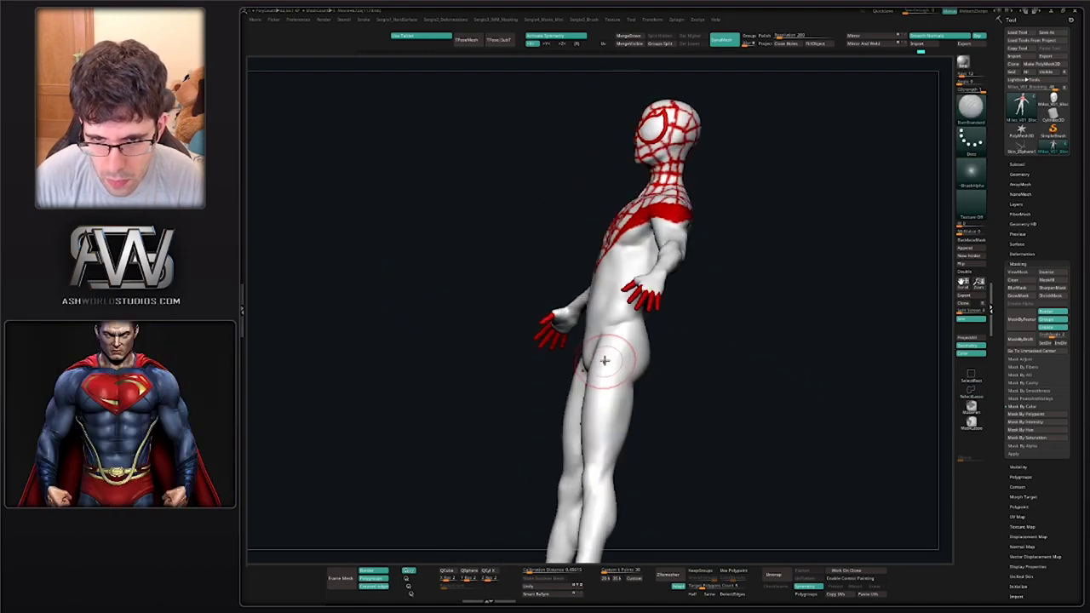
right_drag(612, 400, 608, 362)
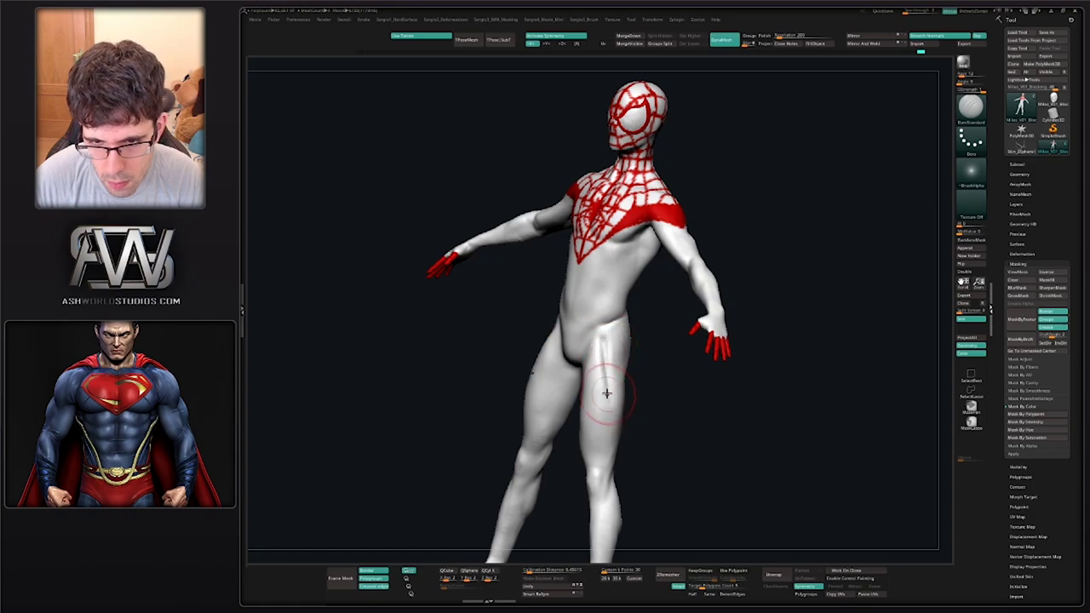
Resize the Clay brush, add volume to the upper thigh below the hip crease and smooth it
key(b)
key(c)
key(l)
key(s)
mouse_move(616, 339)
mouse_down()
mouse_move(618, 375)
mouse_move(624, 337)
mouse_up()
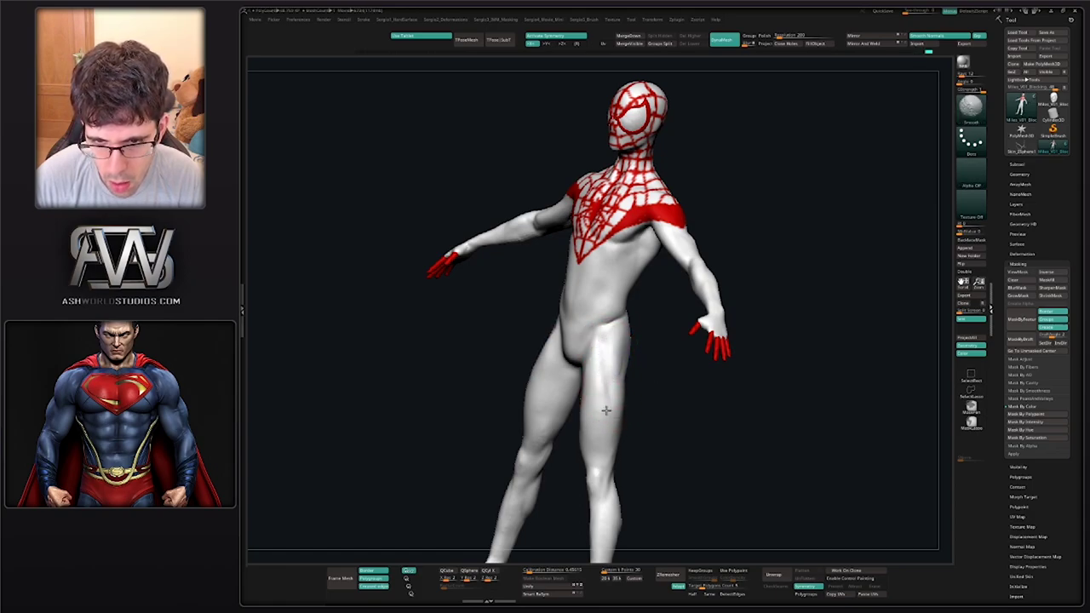
right_drag(606, 411, 625, 405)
shift+drag(603, 356, 611, 387)
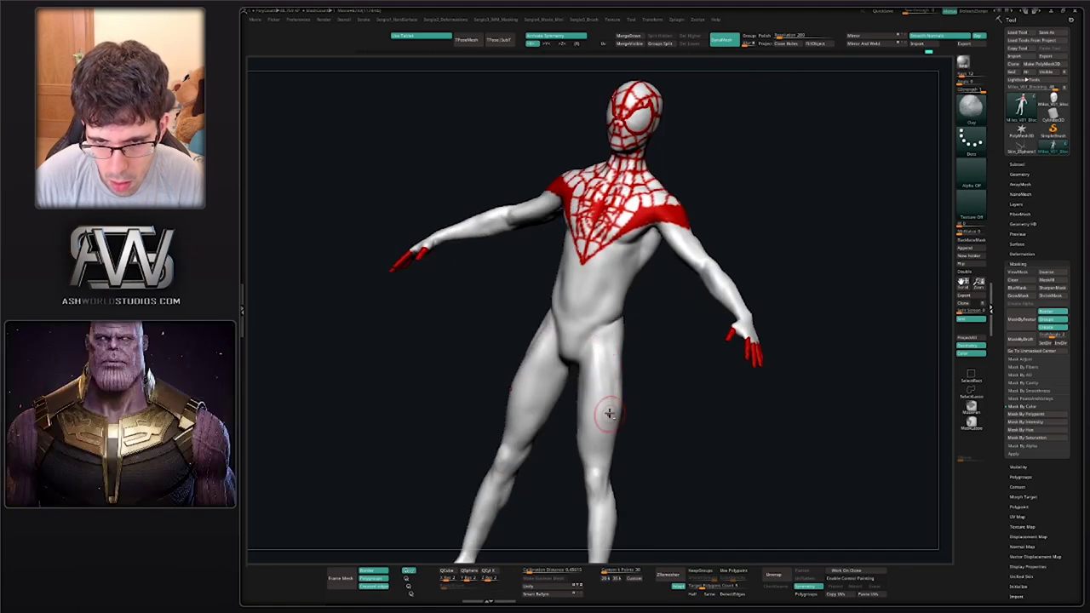
Blend the thigh muscles from the hip towards the knee by smoothing the sculpted forms
key(shift)
right_drag(603, 401, 628, 388)
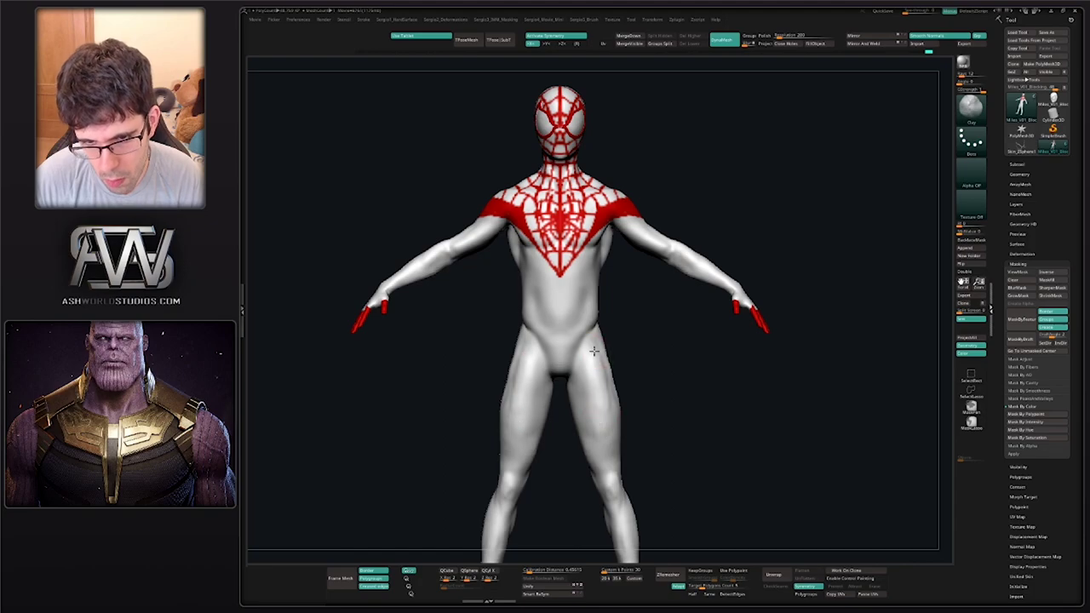
key(shift)
mouse_move(604, 413)
alt+right_down()
mouse_move(591, 361)
mouse_move(589, 410)
mouse_move(600, 394)
alt+right_up()
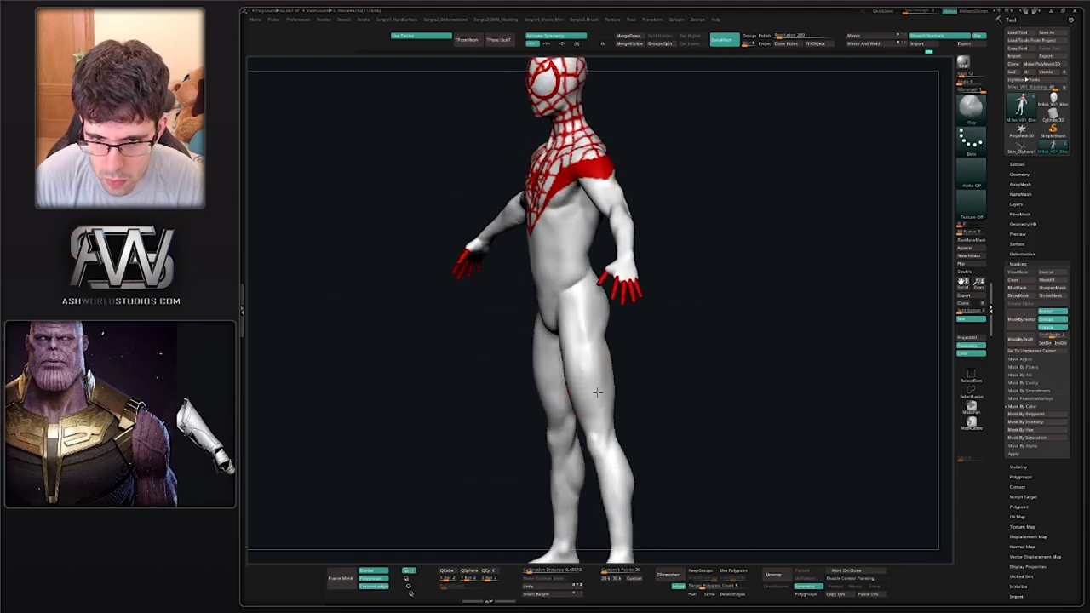
mouse_move(597, 380)
shift+mouse_down()
mouse_move(603, 428)
mouse_move(604, 412)
shift+mouse_up()
mouse_move(605, 380)
right_down()
mouse_move(649, 408)
mouse_move(642, 372)
mouse_move(636, 407)
mouse_move(621, 375)
right_up()
right_drag(621, 375, 602, 397)
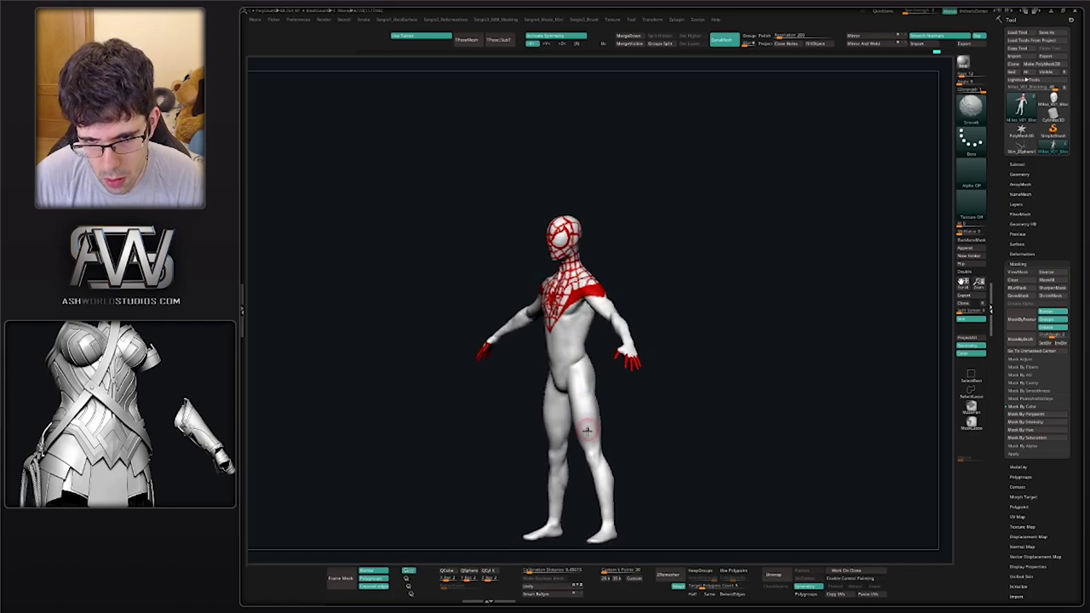
Adjust the shape of the thighs from behind with the Move brush
mouse_move(586, 433)
right_down()
mouse_move(615, 419)
mouse_move(587, 453)
right_up()
mouse_move(588, 453)
right_down()
mouse_move(572, 448)
mouse_move(586, 424)
mouse_move(641, 423)
mouse_move(543, 436)
right_up()
key(b)
key(m)
key(v)
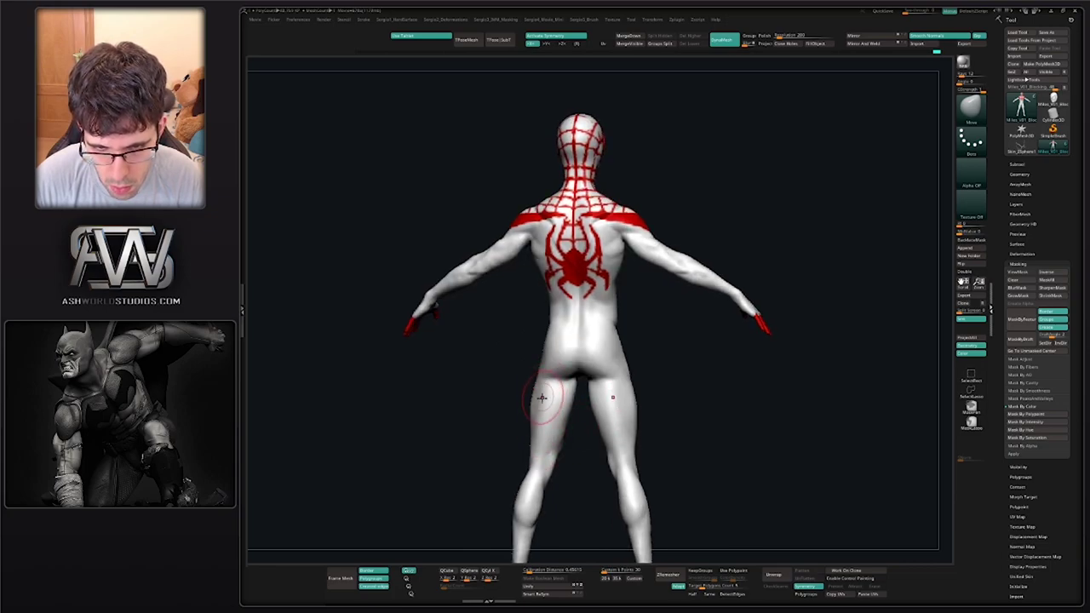
right_drag(561, 424, 635, 345)
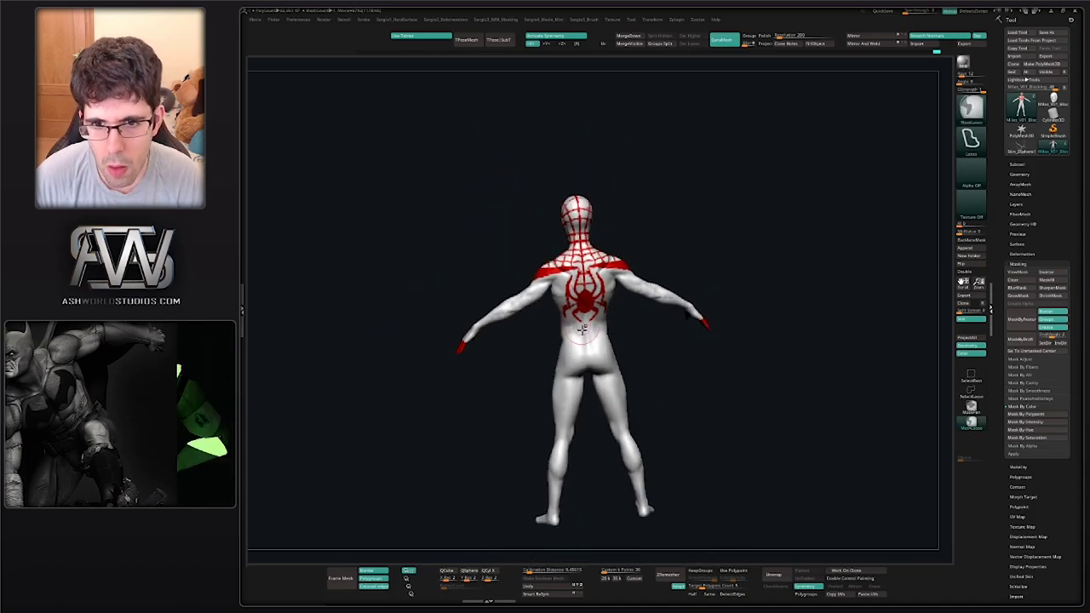
Delete the stored movie and reopen the movie controls for a new TimeLapse recording
right_drag(567, 341, 640, 329)
alt+right_drag(650, 205, 608, 249)
ctrl+right_drag(559, 218, 550, 342)
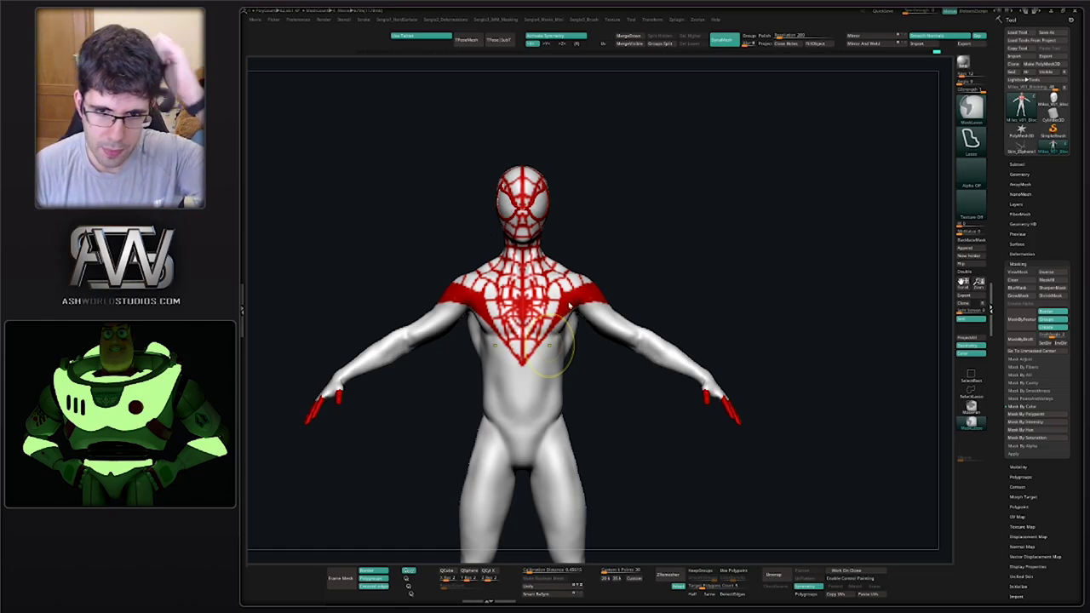
key(space)
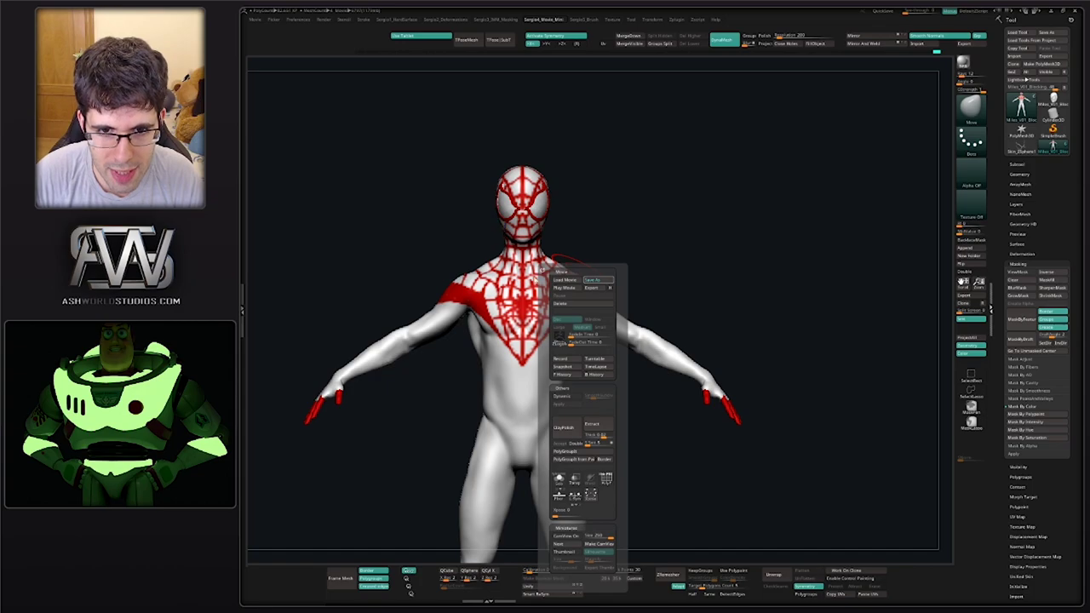
click(580, 306)
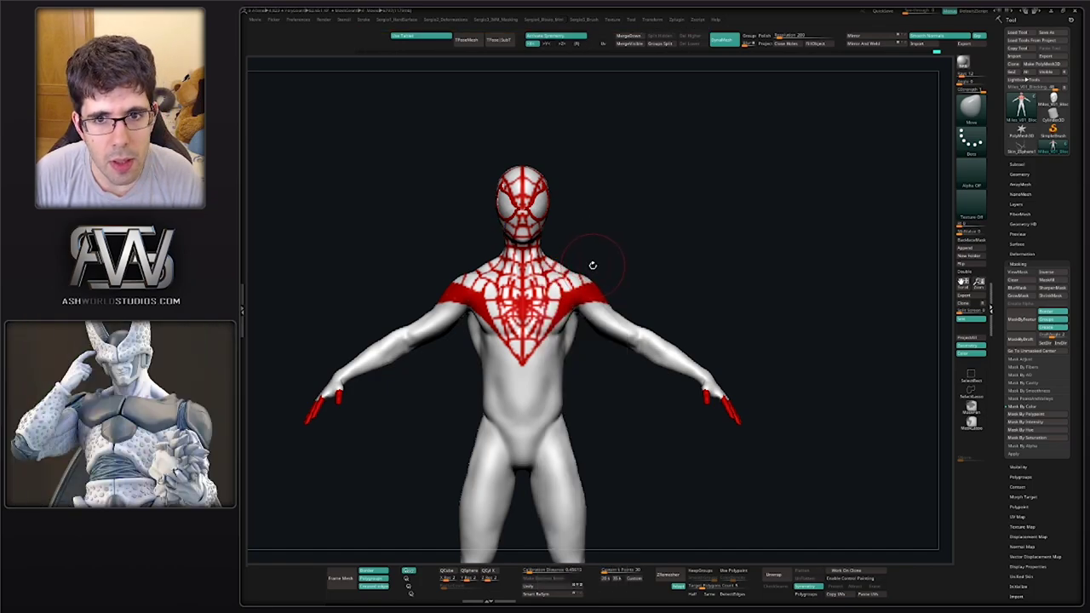
key(space)
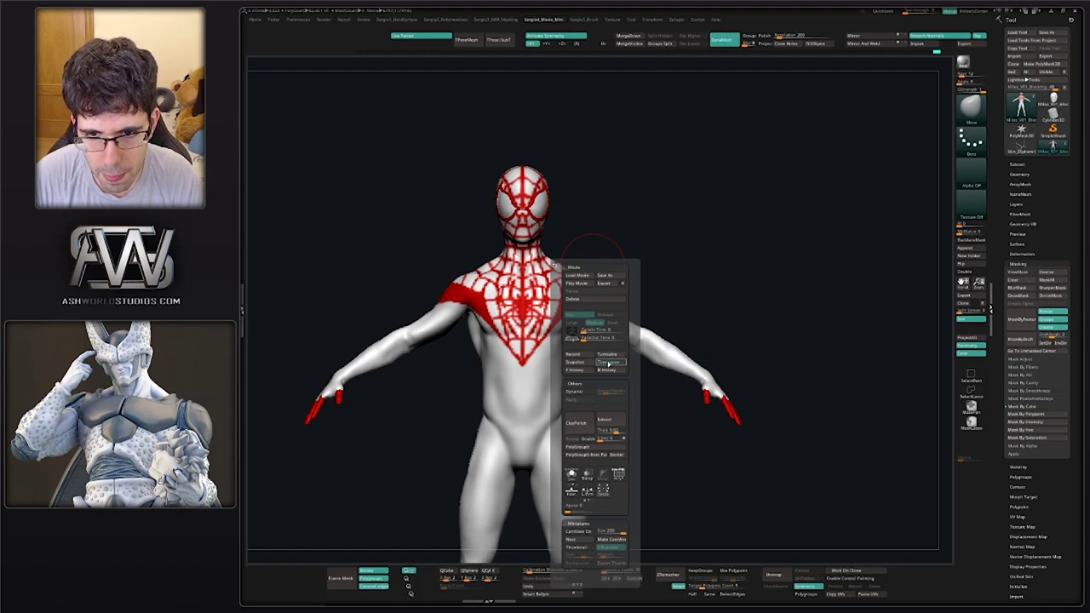
Generate the combined Transpose Master posing mesh from the figure and clear its mask
ctrl+right_drag(522, 369, 535, 209)
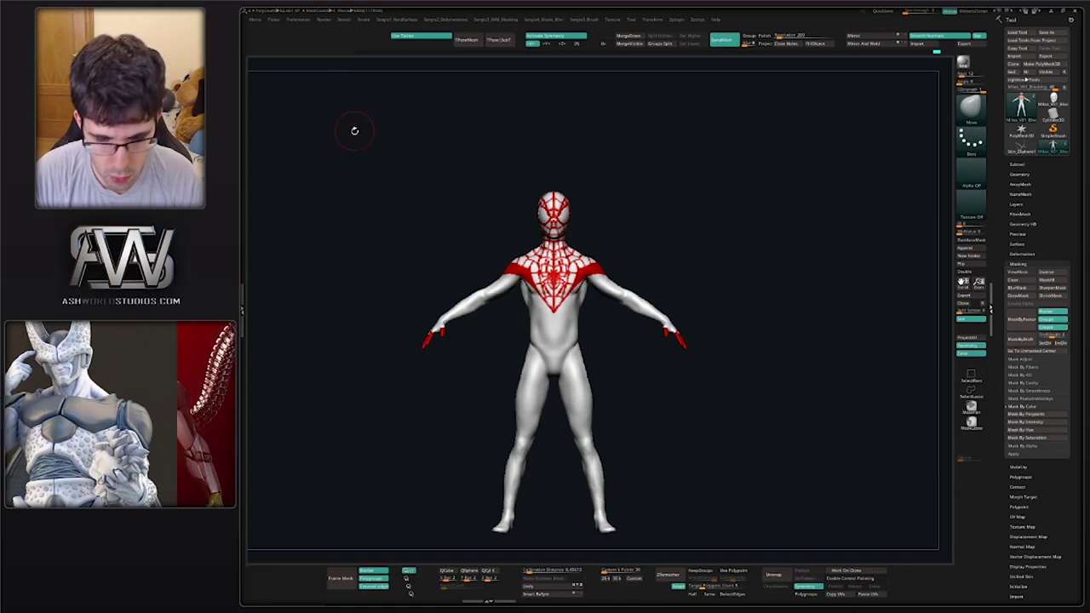
drag(412, 134, 438, 72)
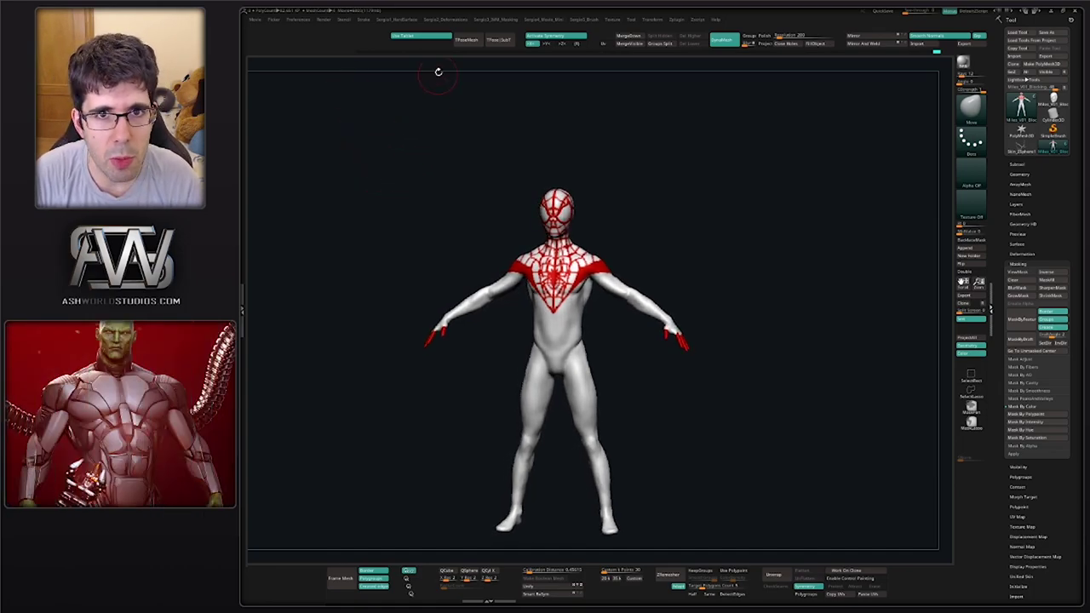
click(464, 40)
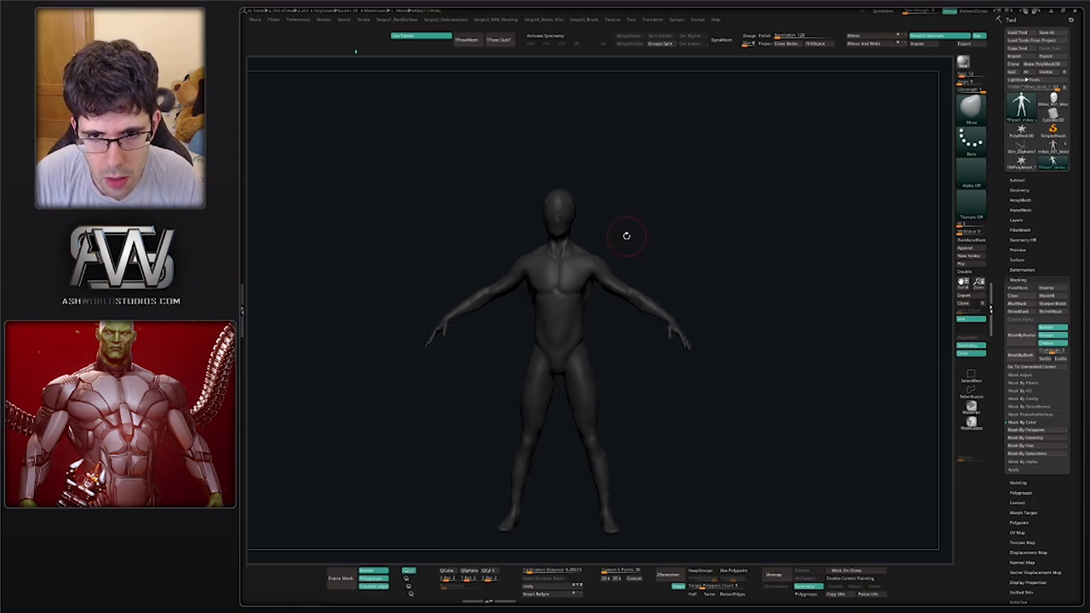
right_click(593, 280)
ctrl+drag(519, 240, 514, 253)
mouse_move(596, 270)
alt+right_down()
mouse_move(583, 231)
mouse_move(574, 296)
alt+right_up()
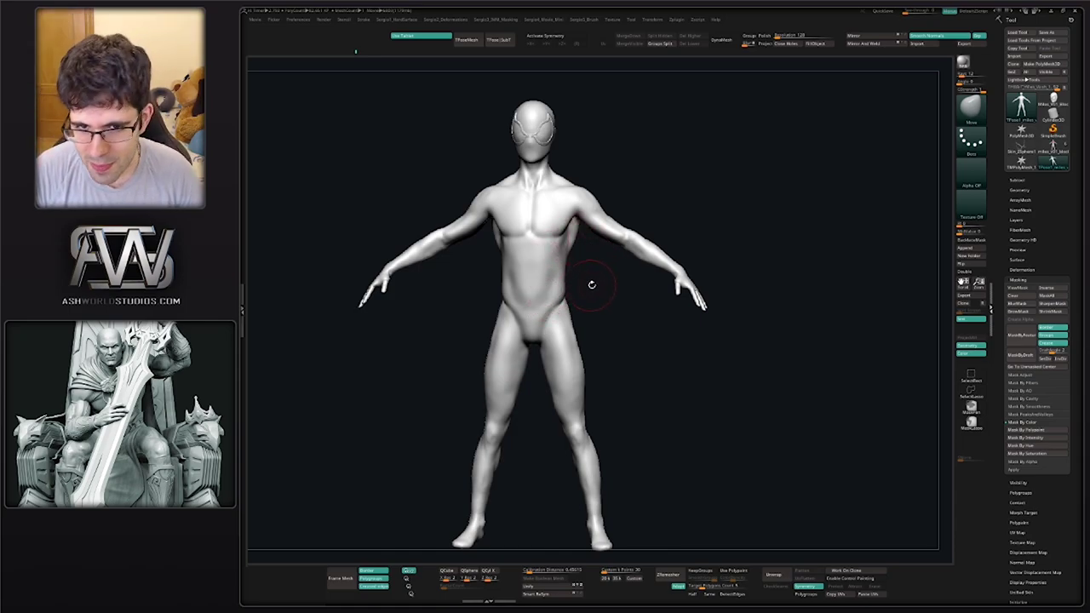
mouse_move(592, 285)
right_down()
mouse_move(574, 296)
mouse_move(586, 266)
mouse_move(582, 300)
right_up()
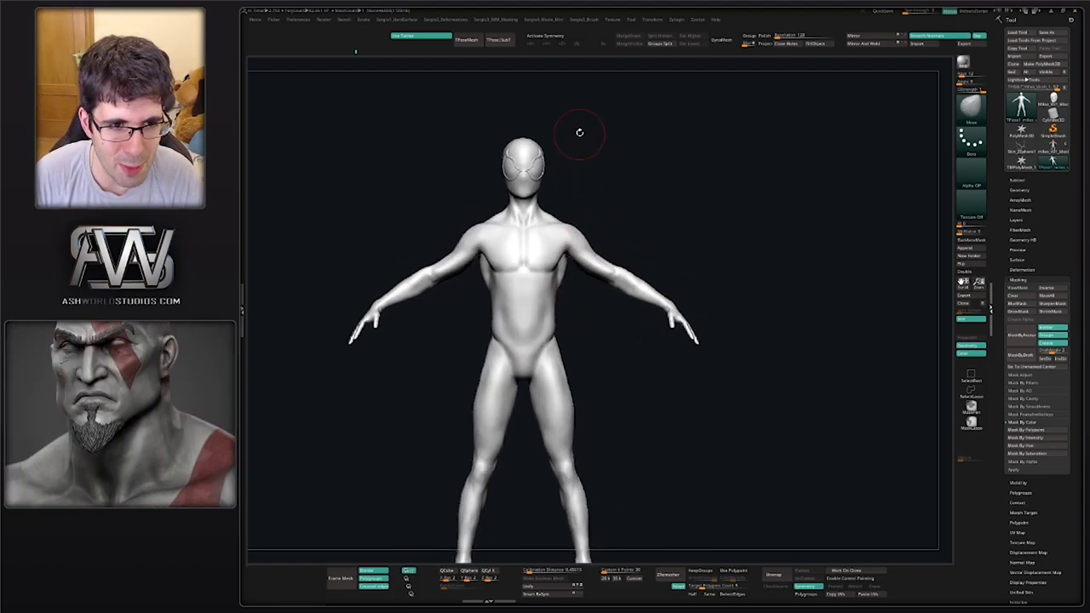
mouse_move(602, 208)
mouse_down()
mouse_move(655, 223)
mouse_move(617, 226)
mouse_up()
Mask the lower body from the waist down and soften the mask edge
mouse_move(719, 195)
ctrl+mouse_down()
mouse_move(474, 153)
mouse_move(644, 258)
mouse_move(609, 264)
mouse_move(616, 270)
mouse_move(640, 266)
ctrl+mouse_up()
mouse_move(636, 193)
ctrl+mouse_down()
mouse_move(578, 104)
mouse_move(633, 279)
mouse_move(578, 282)
ctrl+mouse_up()
drag(629, 287, 512, 288)
mouse_move(668, 213)
ctrl+mouse_down()
mouse_move(815, 202)
mouse_move(800, 201)
ctrl+mouse_up()
mouse_move(342, 274)
ctrl+mouse_down()
mouse_move(344, 298)
mouse_move(452, 256)
mouse_move(586, 261)
ctrl+mouse_up()
ctrl+click(609, 253)
Place the transform gizmo at the abdomen and rotate the unmasked upper body in side view
key(w)
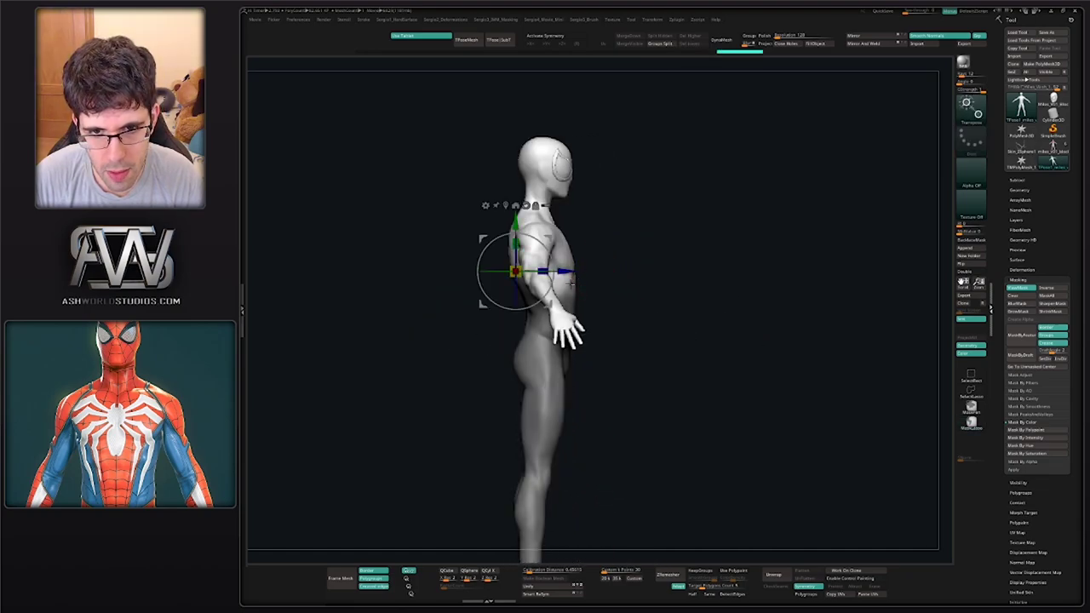
ctrl+click(595, 281)
alt+click(562, 294)
drag(600, 279, 601, 266)
Mask the head of the posing mesh and return to sculpting with the Move brush
alt+drag(651, 231, 587, 343)
mouse_move(574, 326)
ctrl+mouse_down()
mouse_move(555, 310)
mouse_move(445, 304)
mouse_move(488, 322)
ctrl+mouse_up()
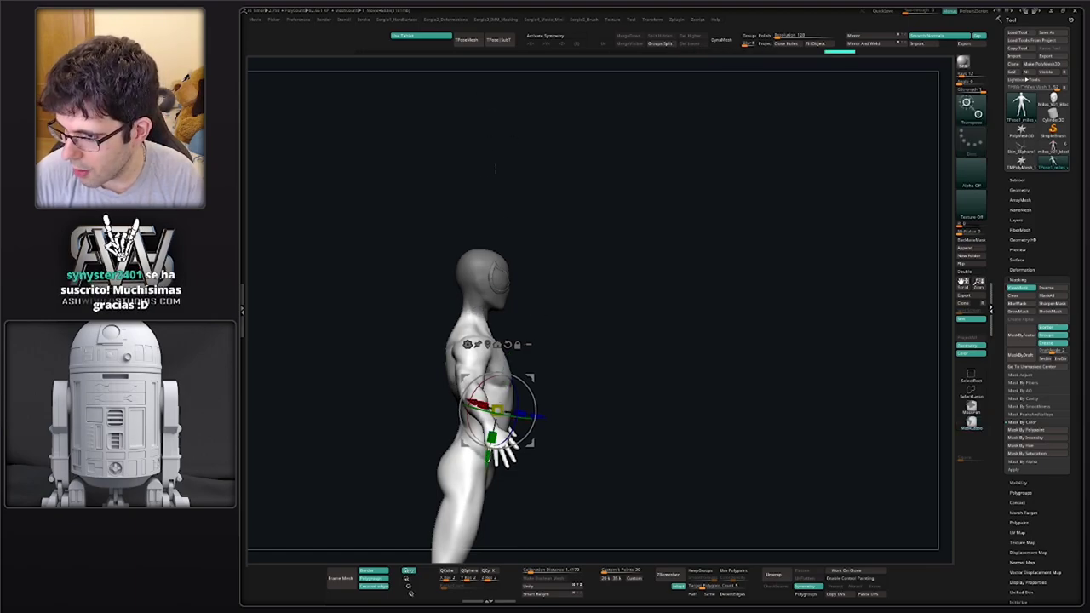
key(q)
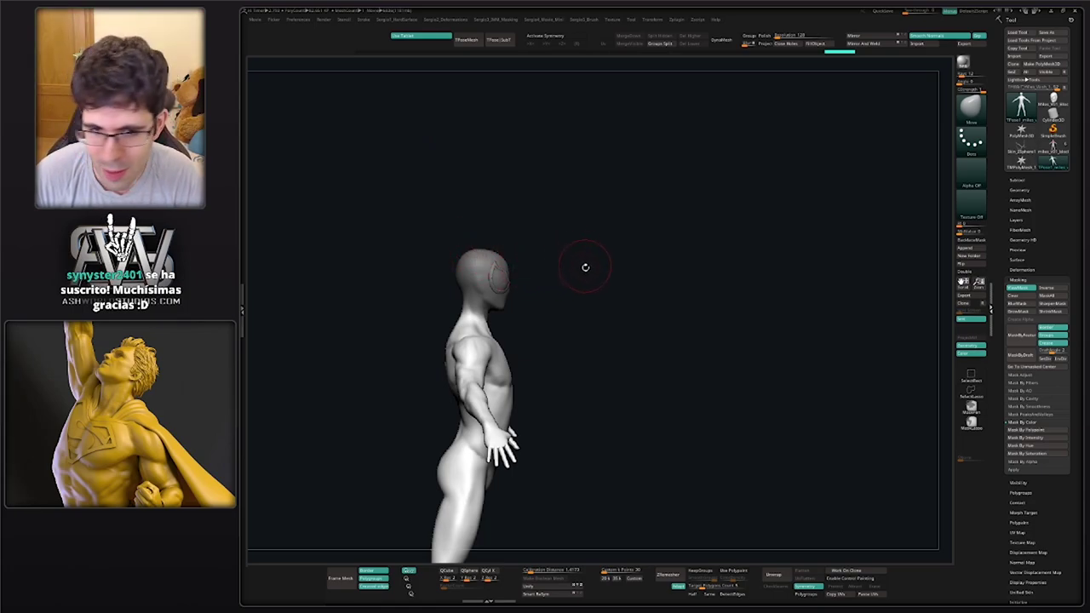
Invert the mask to free the head and rotate the head around a gizmo placed at the base of the neck
right_drag(586, 267, 541, 275)
ctrl+click(540, 276)
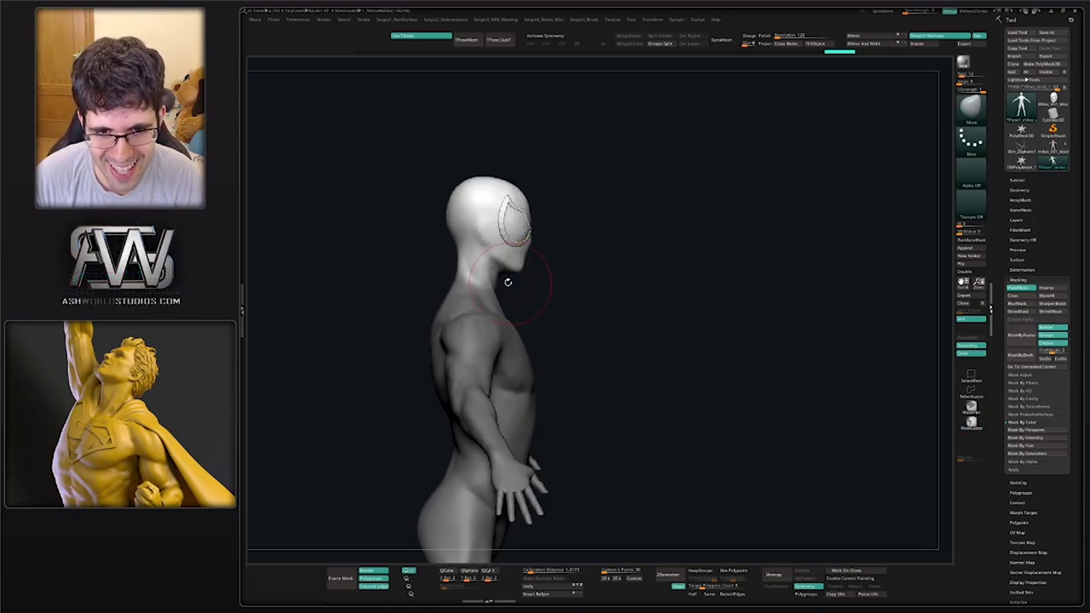
key(w)
click(503, 365)
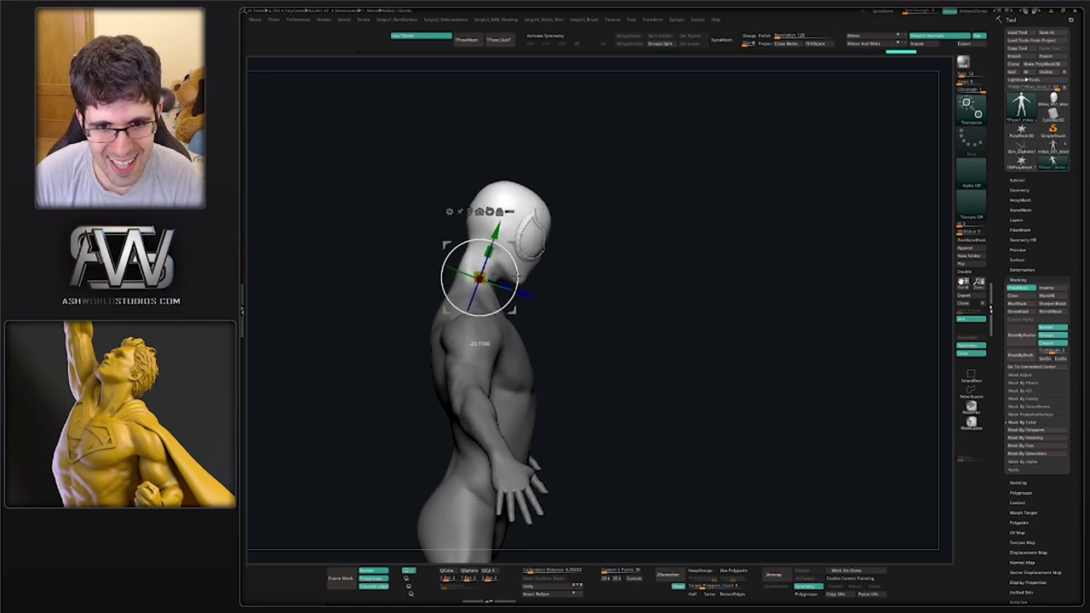
drag(502, 269, 518, 264)
Try to straighten and shift the head from the opposite side view
right_drag(598, 282, 552, 273)
alt+right_drag(595, 303, 569, 243)
right_drag(569, 243, 519, 244)
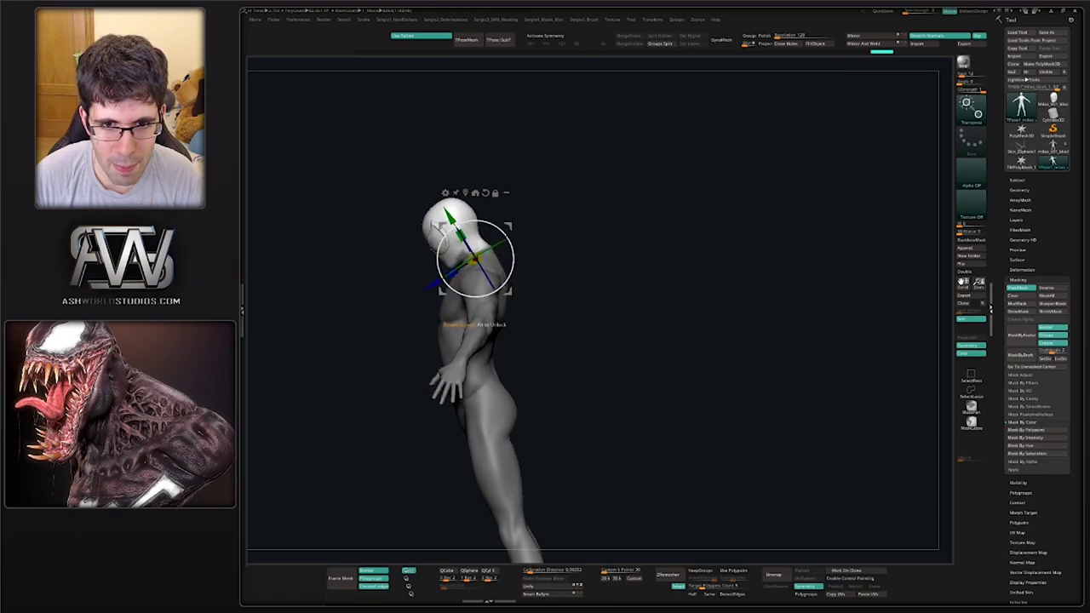
drag(509, 226, 514, 223)
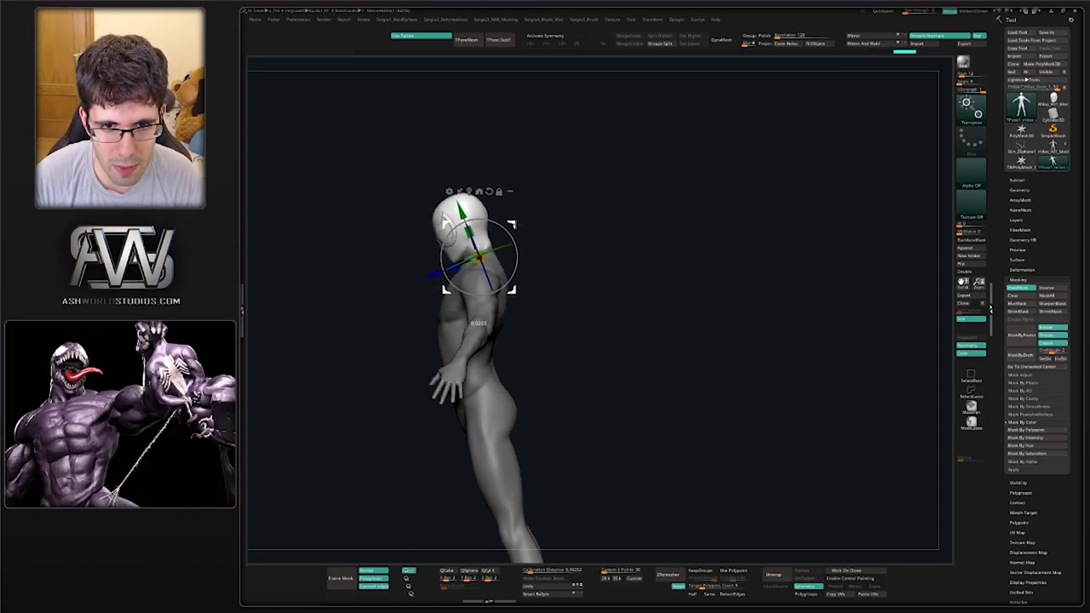
mouse_move(522, 245)
right_down()
mouse_move(587, 246)
mouse_move(521, 249)
right_up()
key(ctrl+h)
drag(517, 247, 532, 271)
mouse_move(535, 272)
alt+right_down()
mouse_move(560, 253)
mouse_move(566, 280)
mouse_move(657, 283)
mouse_move(594, 267)
alt+right_up()
alt+right_drag(570, 186, 565, 279)
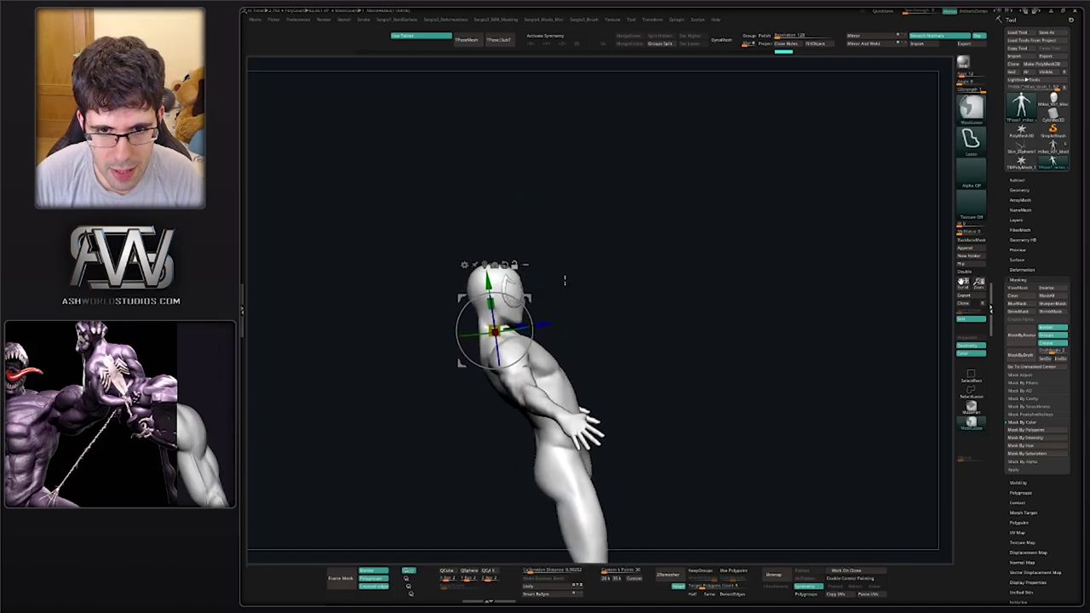
key(ctrl+z)
key(ctrl+z)
key(ctrl+z)
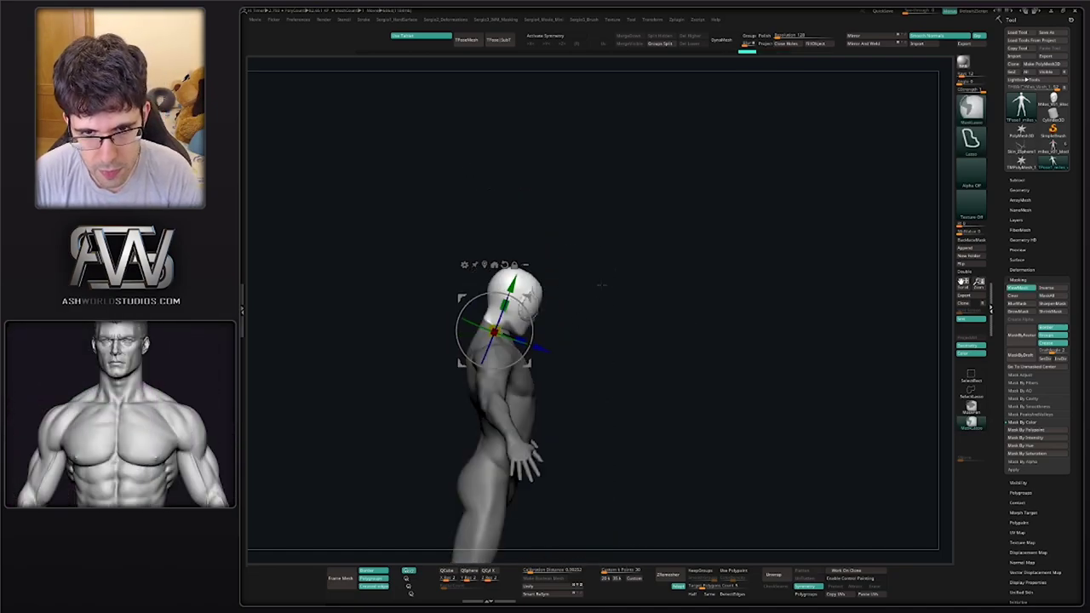
Rotate the head back to an upright position around the neck and clear the mask
ctrl+right_drag(564, 335, 589, 330)
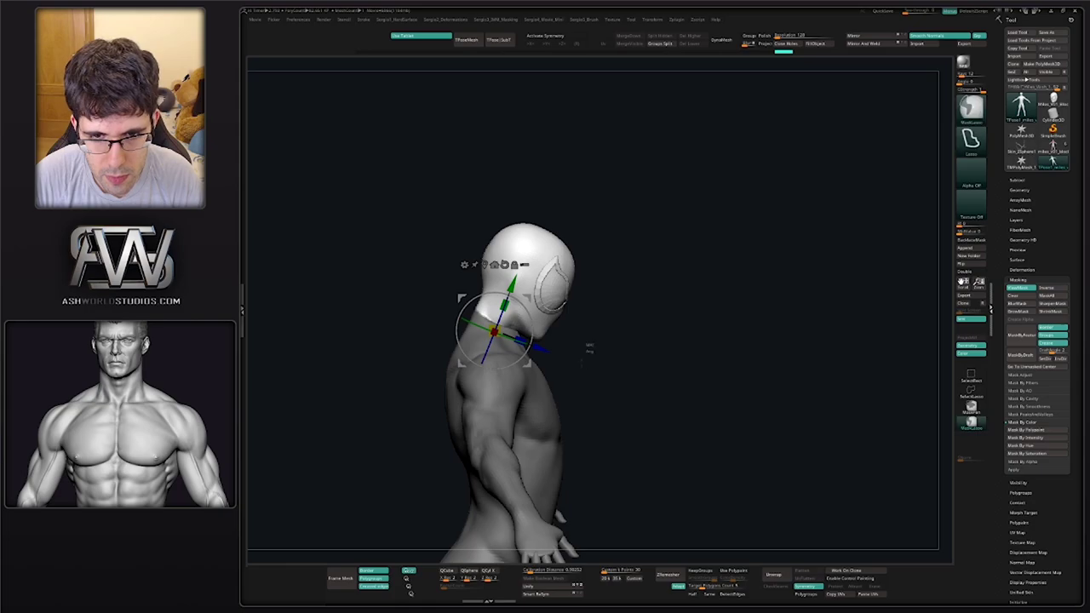
ctrl+drag(588, 348, 583, 363)
drag(527, 353, 532, 338)
ctrl+right_drag(609, 317, 600, 339)
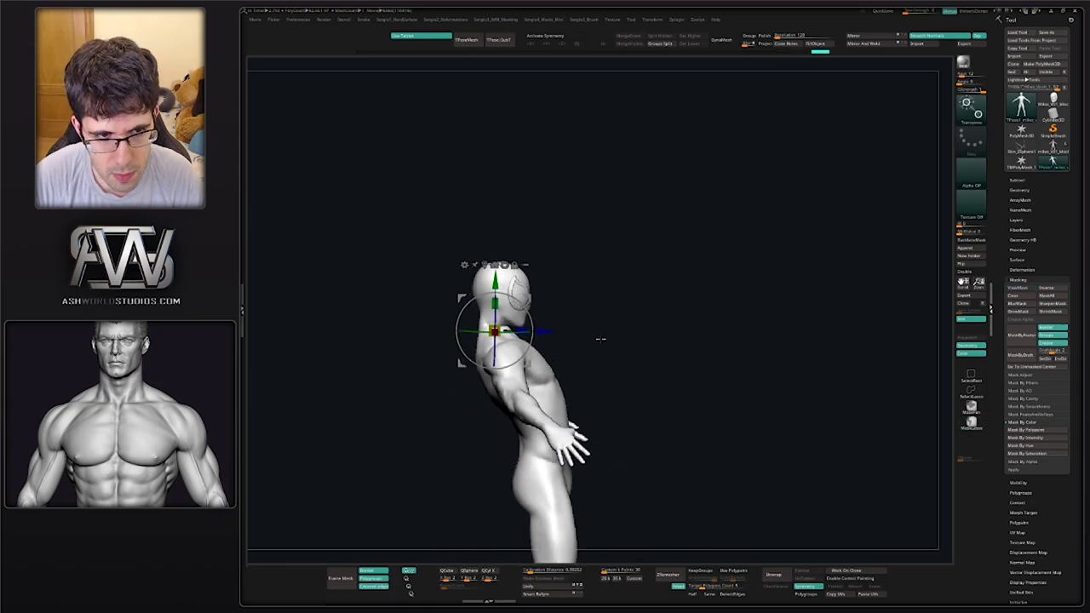
Mask the head, chest and both arms of the posing mesh
mouse_move(601, 339)
mouse_down()
mouse_move(533, 224)
mouse_move(503, 218)
mouse_up()
alt+right_drag(591, 247, 591, 228)
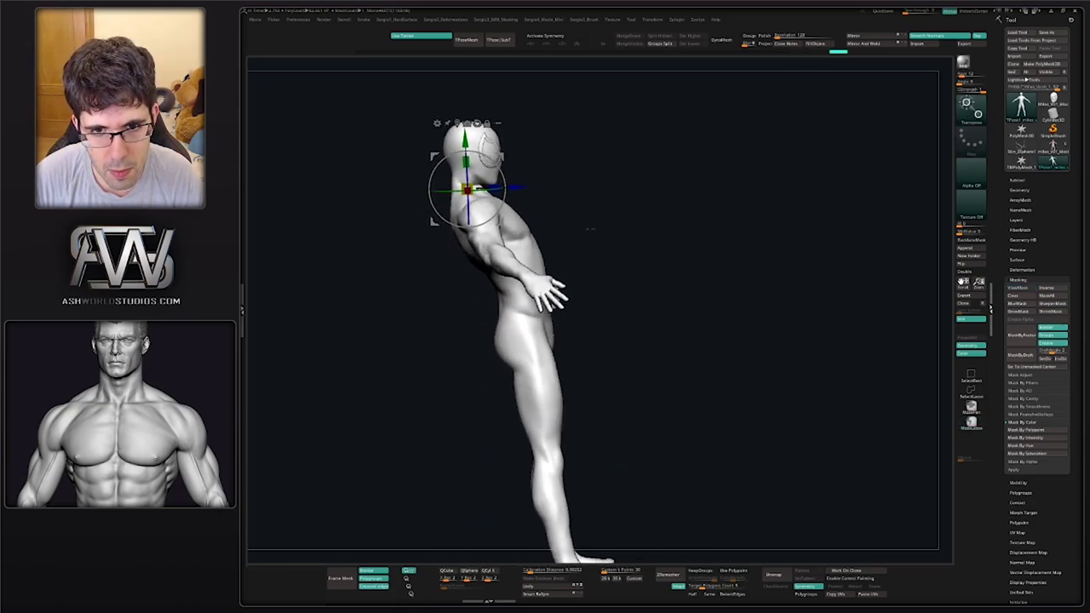
mouse_move(587, 227)
ctrl+mouse_down()
mouse_move(425, 102)
mouse_move(630, 231)
ctrl+mouse_up()
shift+right_drag(620, 246, 550, 245)
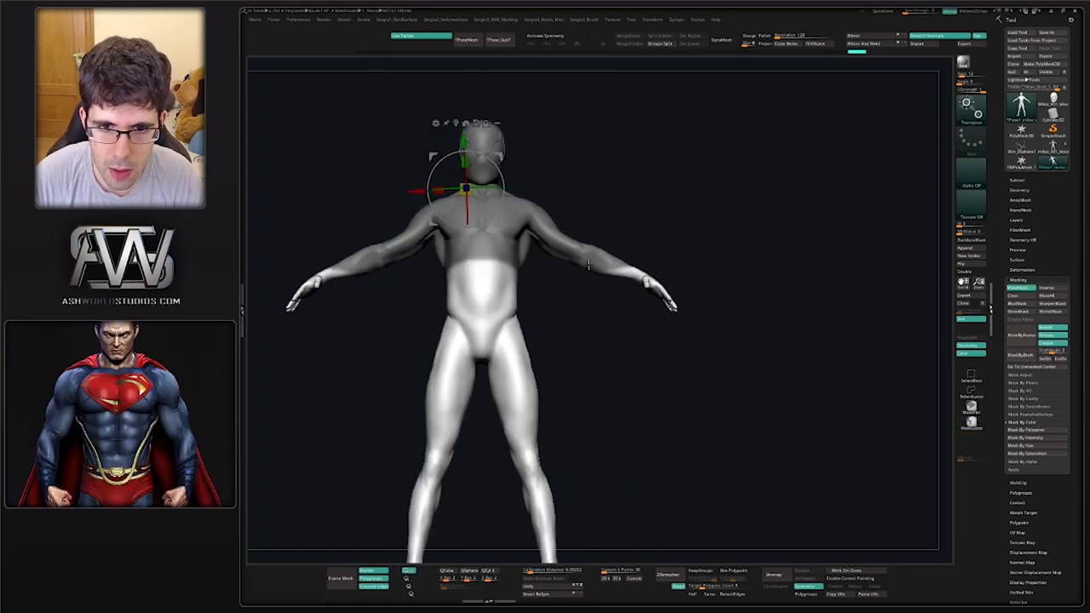
ctrl+drag(640, 199, 588, 268)
ctrl+drag(279, 361, 363, 323)
Soften the mask's edge at the torso and rotate the unmasked lower body around a gizmo placed at the waist
right_drag(554, 290, 453, 280)
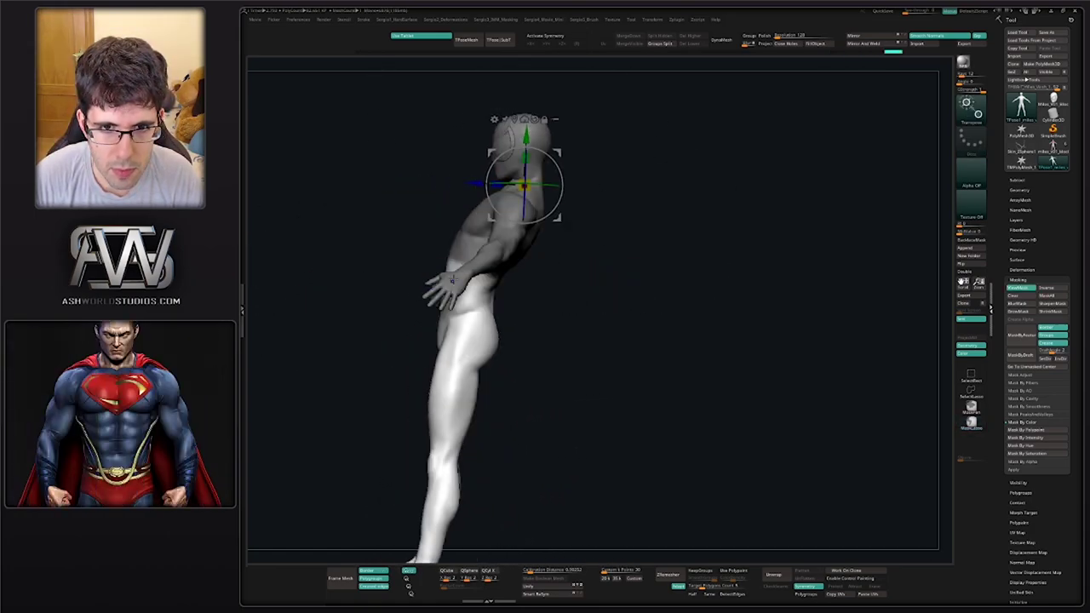
ctrl+click(501, 300)
ctrl+click(501, 297)
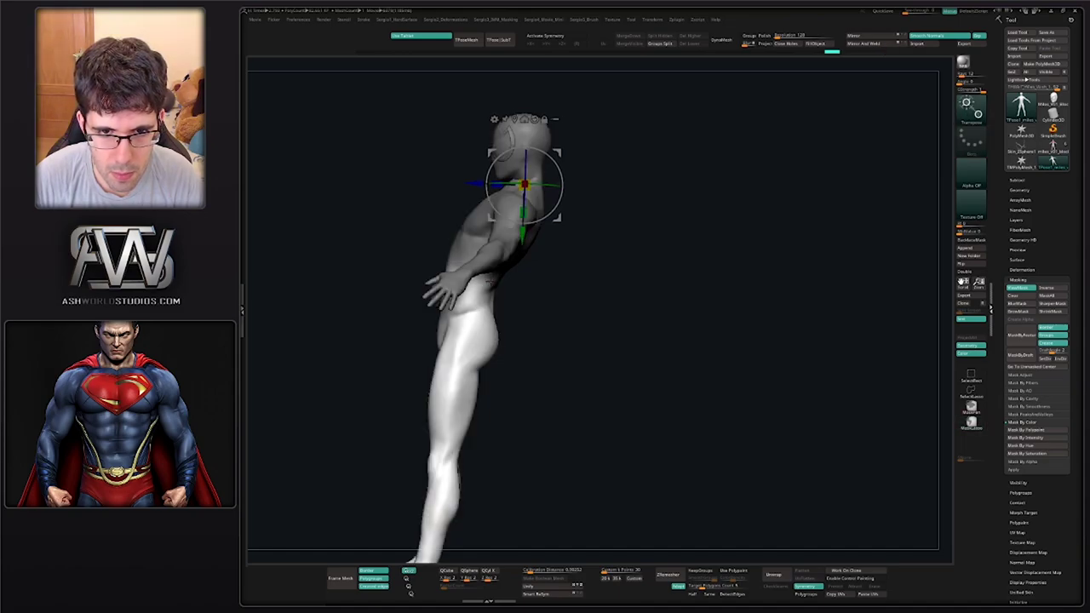
alt+click(482, 274)
drag(515, 292, 461, 339)
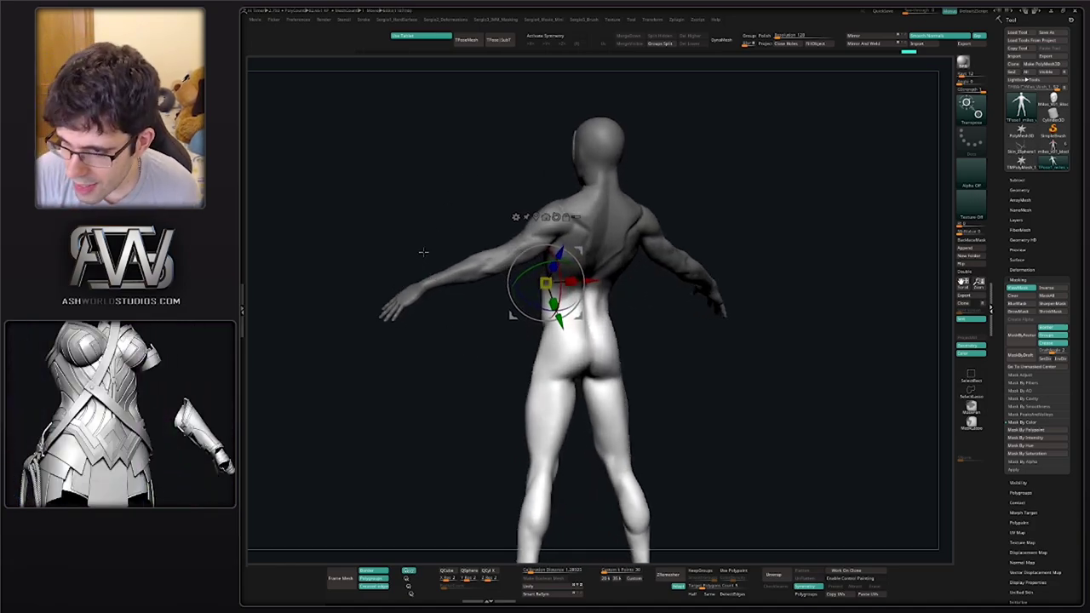
Soften the mask around the figure's left leg and rotate the leg with the gizmo placed at the left hip
mouse_move(620, 301)
mouse_down()
mouse_move(581, 280)
mouse_move(568, 328)
mouse_move(551, 317)
mouse_move(552, 272)
mouse_move(493, 468)
mouse_move(576, 331)
mouse_move(545, 256)
mouse_up()
ctrl+click(596, 294)
drag(600, 295, 551, 296)
alt+click(544, 255)
drag(586, 254, 668, 232)
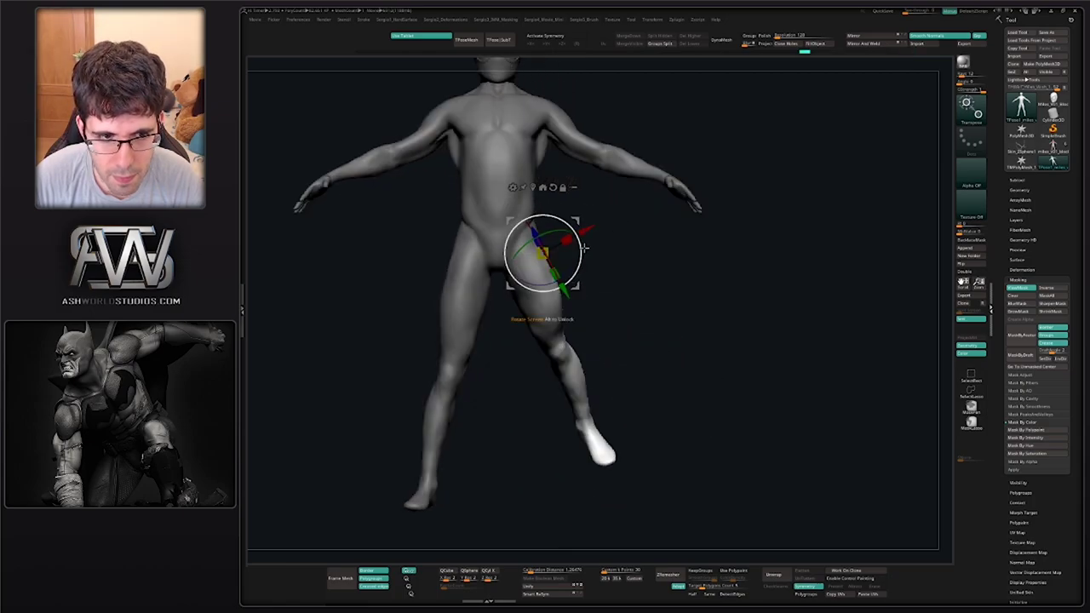
drag(570, 255, 564, 225)
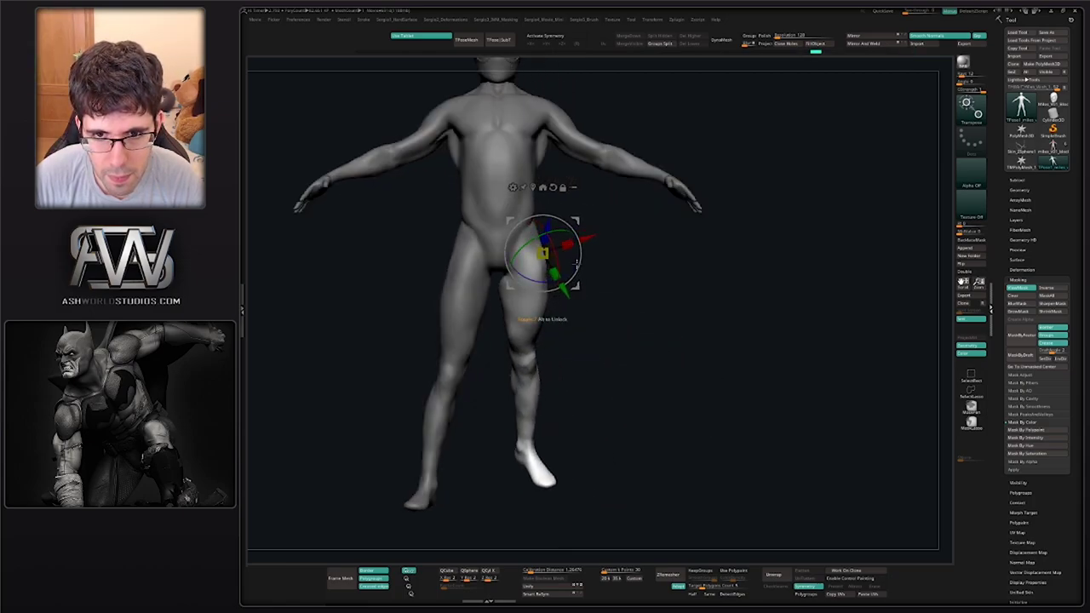
drag(576, 265, 575, 218)
Adjust the left leg's rotation at the hip from the back view
drag(628, 253, 516, 255)
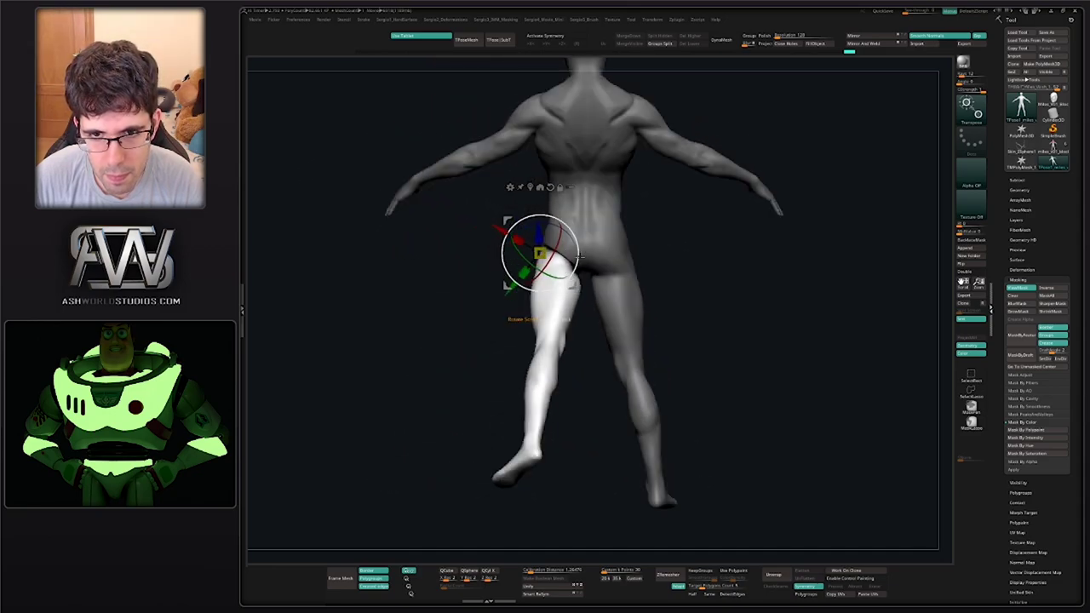
alt+drag(598, 219, 708, 267)
drag(608, 254, 635, 245)
mouse_move(683, 291)
mouse_down()
mouse_move(503, 220)
mouse_move(686, 291)
mouse_move(571, 262)
mouse_up()
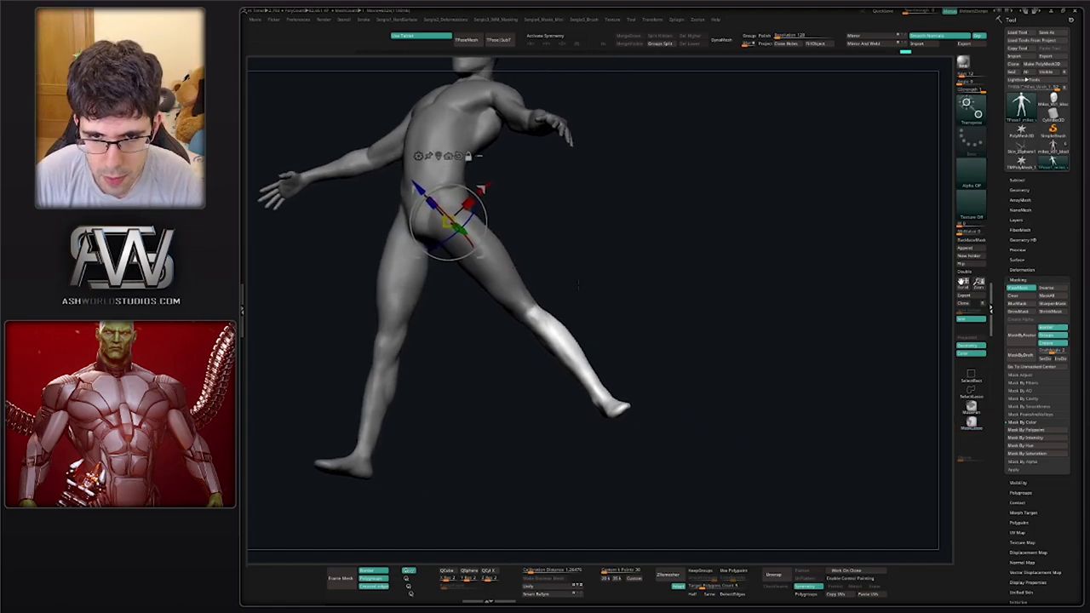
Soften the mask at the left knee and bend the lower leg up behind the thigh around a gizmo placed at the knee
ctrl+click(565, 296)
ctrl+click(566, 298)
drag(576, 300, 471, 202)
alt+click(486, 329)
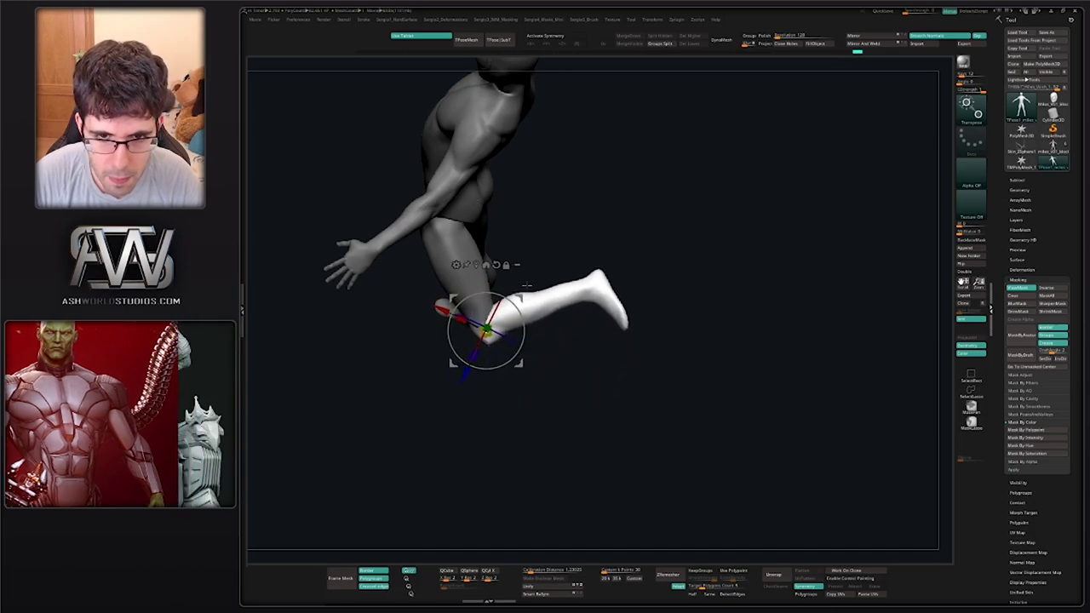
drag(519, 310, 506, 266)
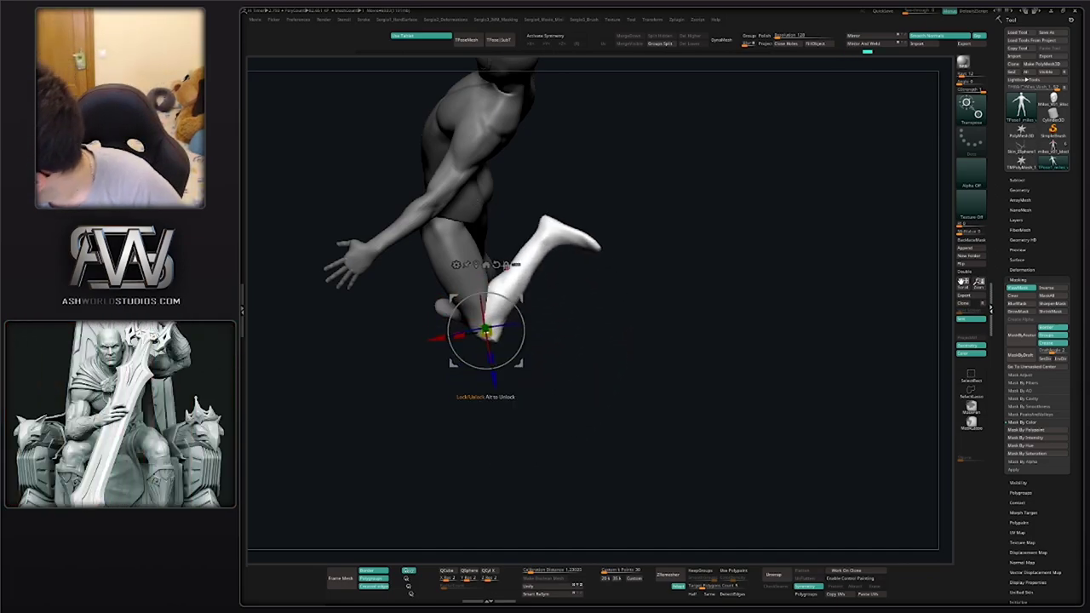
drag(588, 298, 565, 417)
drag(524, 340, 579, 328)
drag(579, 311, 532, 302)
Isolate the whole left leg with an inverted mask, soften its edge and place the gizmo at the hip
mouse_move(395, 249)
ctrl+mouse_down()
mouse_move(487, 418)
mouse_move(528, 242)
mouse_move(495, 201)
mouse_move(527, 197)
mouse_move(522, 172)
mouse_move(540, 175)
mouse_move(496, 235)
mouse_move(358, 215)
mouse_move(493, 247)
ctrl+mouse_up()
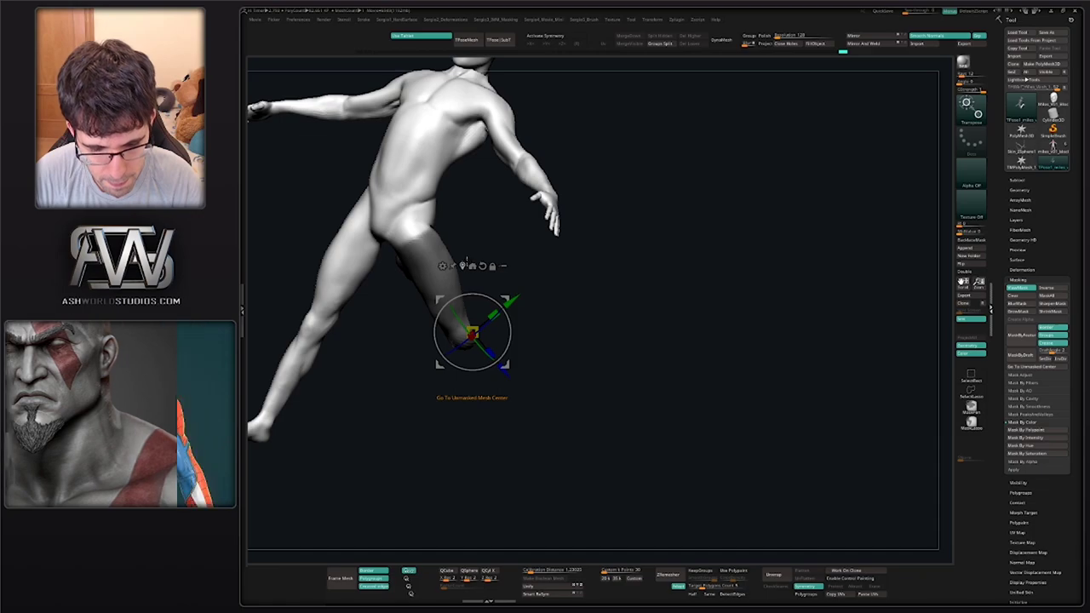
key(ctrl+i)
click(424, 243)
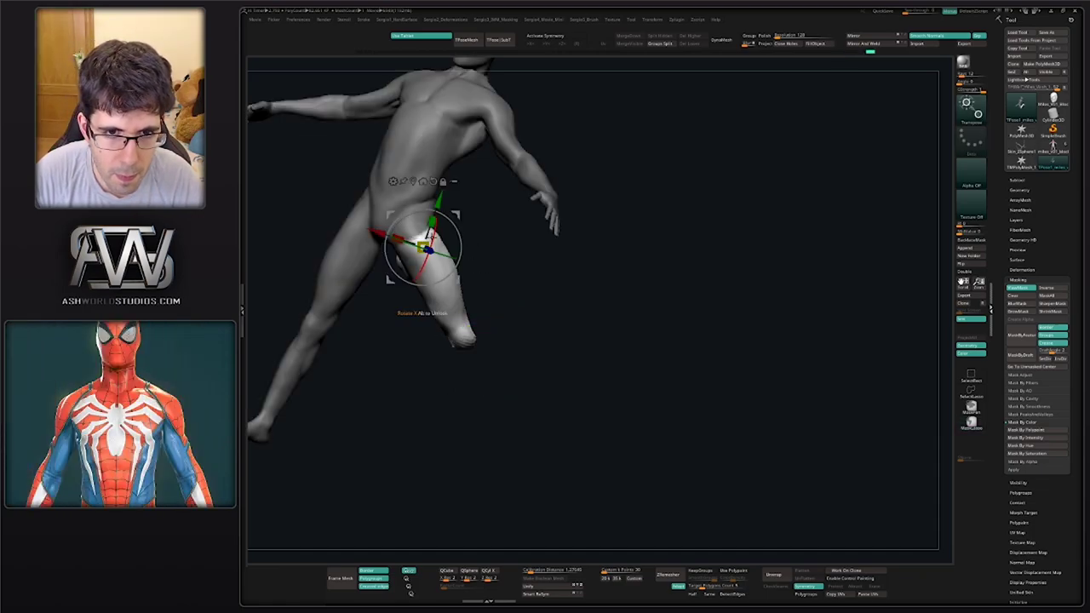
ctrl+click(443, 254)
key(q)
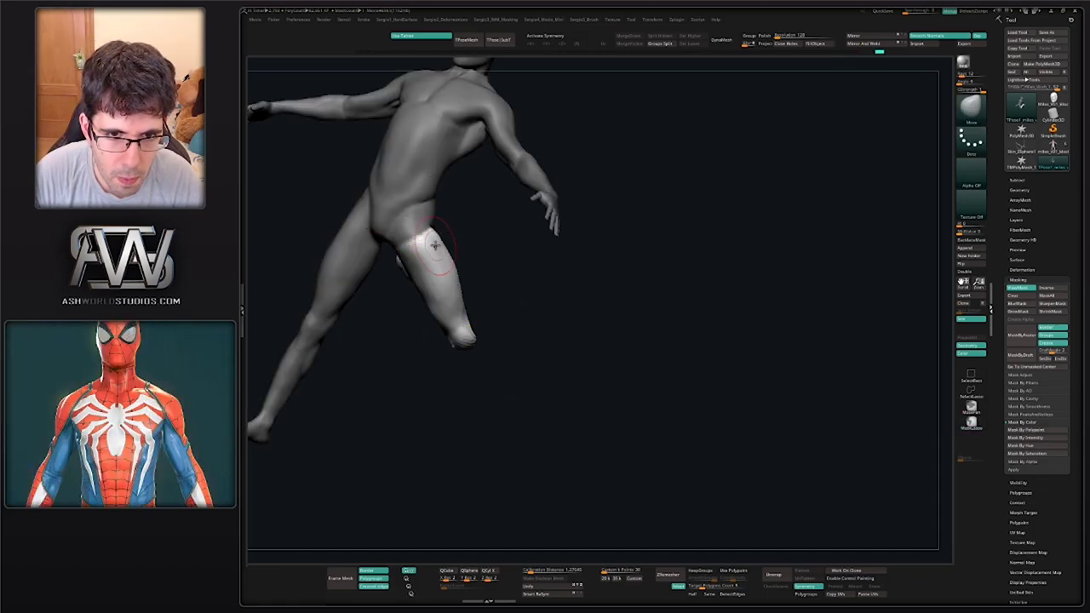
key(w)
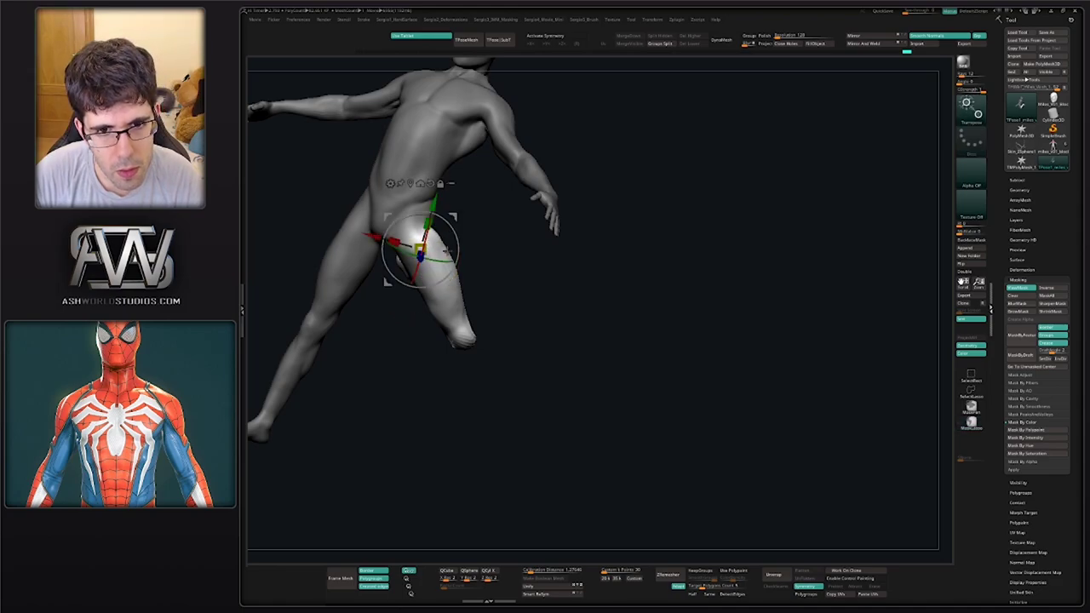
Rotate the bent left leg around the hip, undoing the first attempt
mouse_move(479, 256)
mouse_down()
mouse_move(497, 235)
mouse_move(481, 261)
mouse_move(433, 207)
mouse_up()
key(ctrl+z)
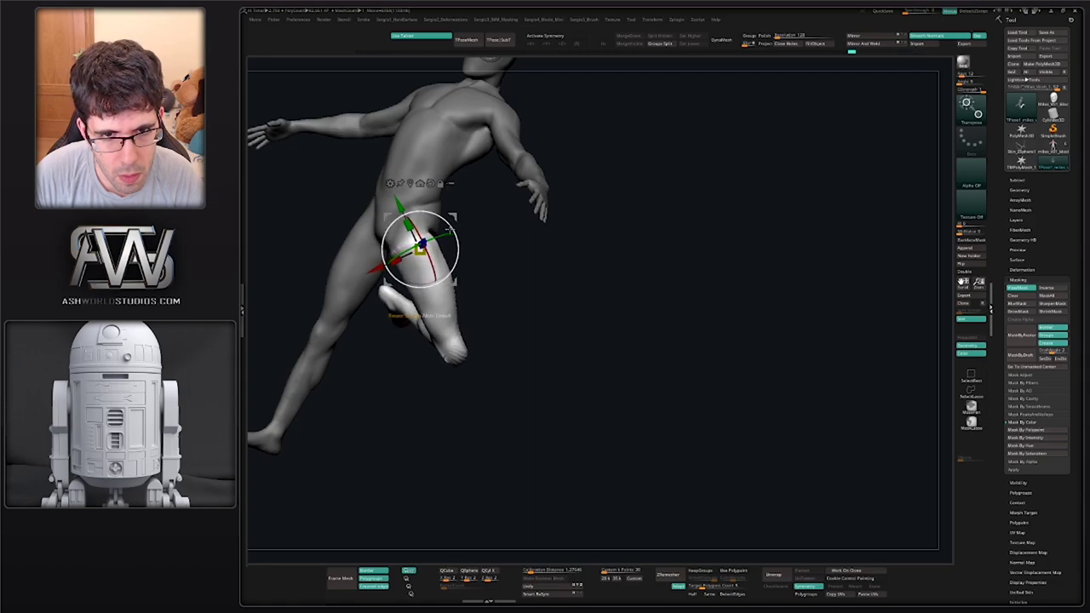
mouse_move(454, 219)
mouse_down()
mouse_move(464, 216)
mouse_move(456, 225)
mouse_up()
drag(474, 260, 444, 239)
drag(455, 270, 430, 248)
Swing the bent left leg backward in side view, and spread it outward and shift it slightly in front view
alt+right_drag(436, 297, 414, 366)
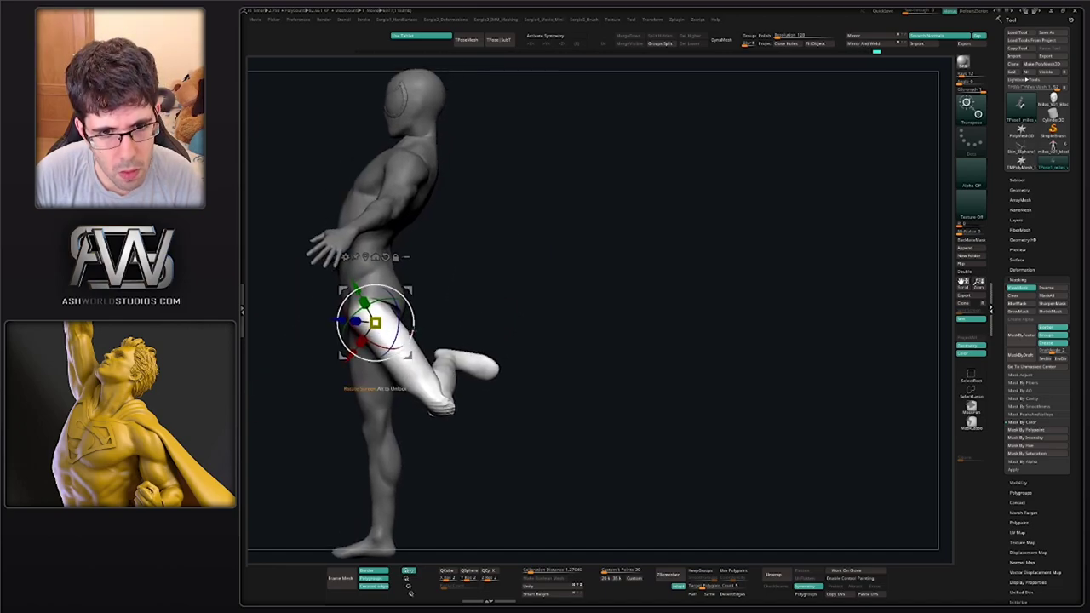
drag(389, 304, 408, 310)
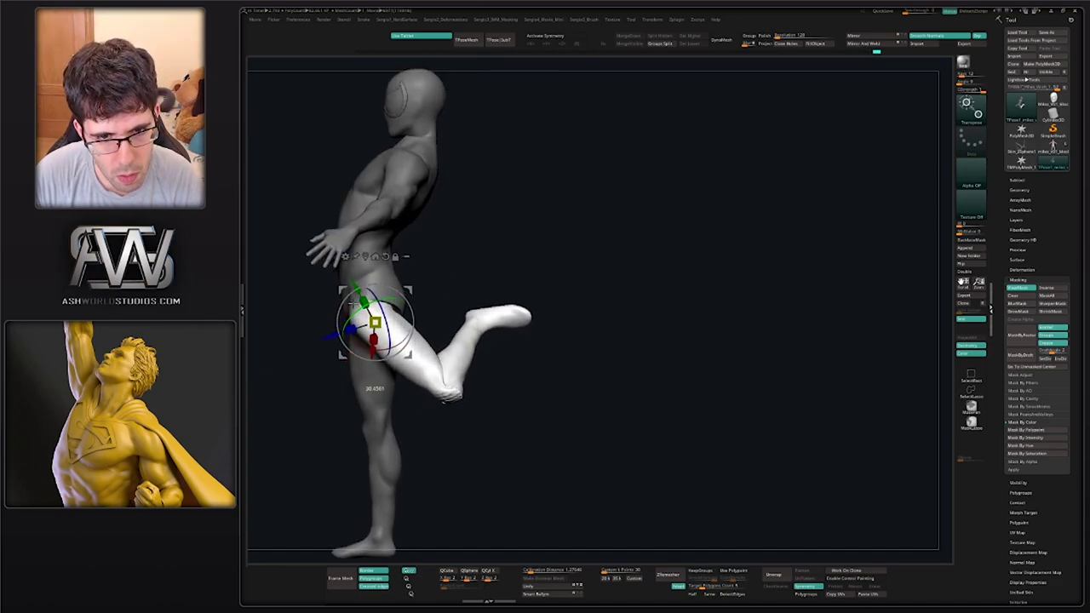
drag(462, 375, 595, 383)
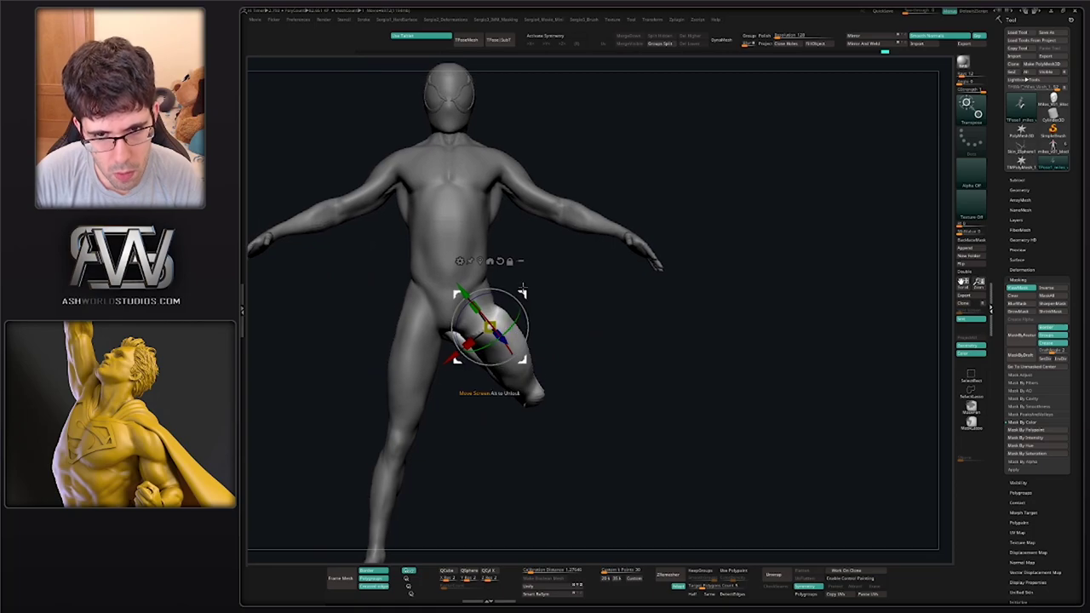
mouse_move(523, 290)
mouse_down()
mouse_move(509, 291)
mouse_move(526, 288)
mouse_up()
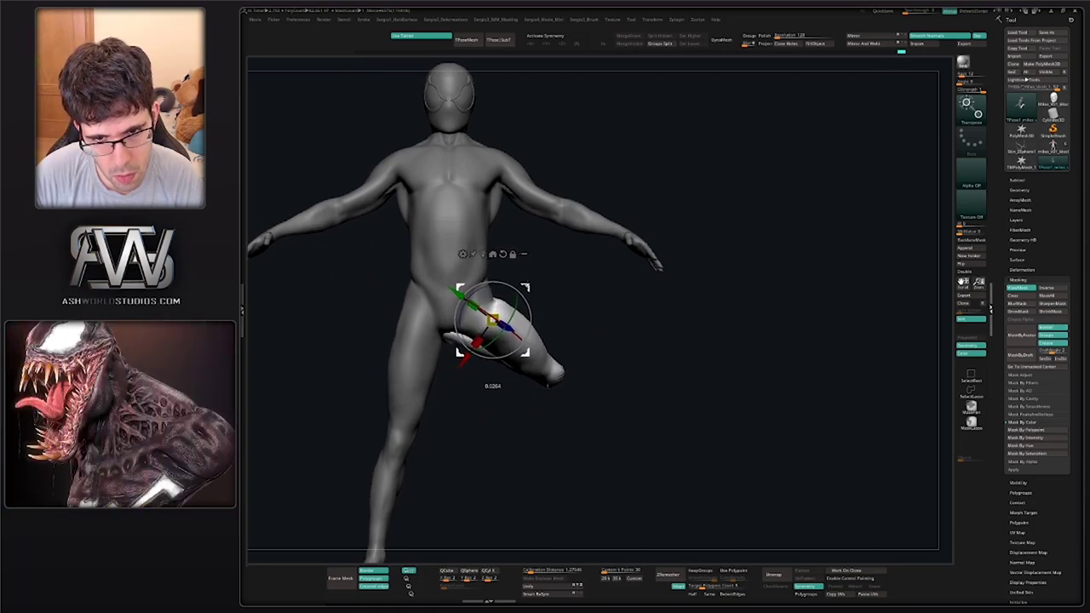
Fine-tune the left thigh's rotation at the hip while checking the pose from several angles
alt+right_drag(524, 300, 541, 347)
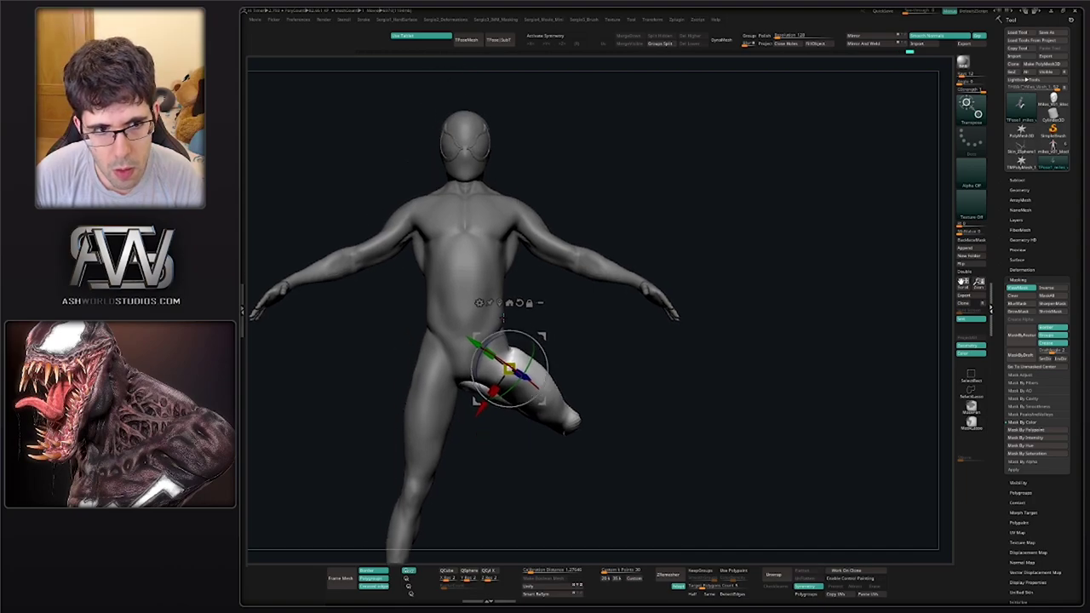
alt+right_drag(479, 322, 523, 324)
ctrl+right_drag(523, 324, 455, 341)
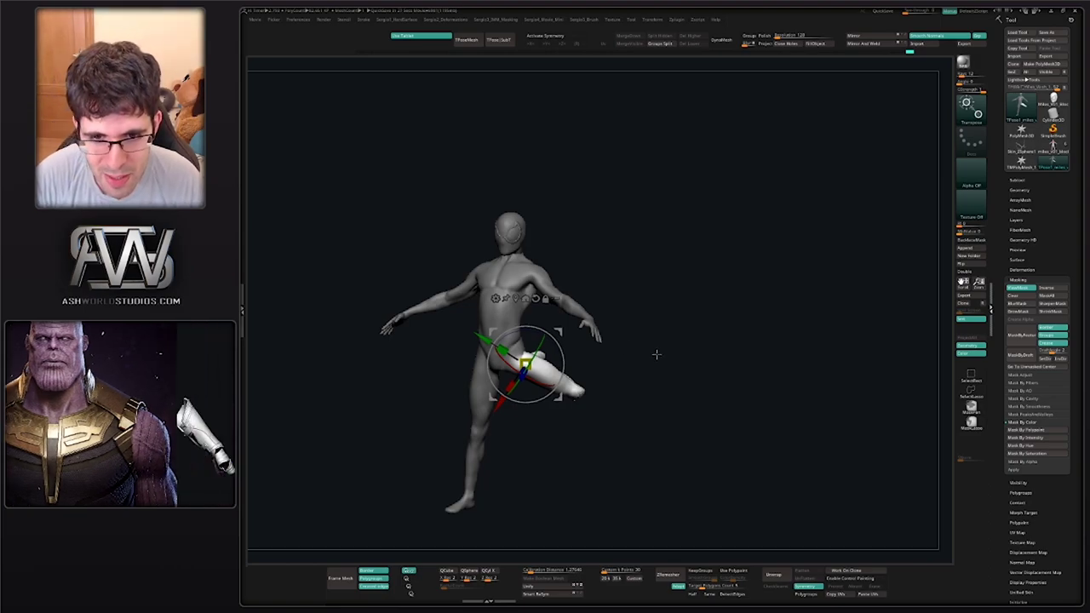
drag(657, 355, 587, 357)
drag(561, 375, 558, 383)
Mask the straight right leg and soften the mask's edge at the hip
alt+drag(630, 409, 514, 375)
drag(579, 359, 588, 394)
mouse_move(597, 383)
mouse_down()
mouse_move(477, 346)
mouse_move(563, 547)
mouse_move(586, 368)
mouse_move(627, 400)
mouse_move(617, 402)
mouse_move(622, 389)
mouse_up()
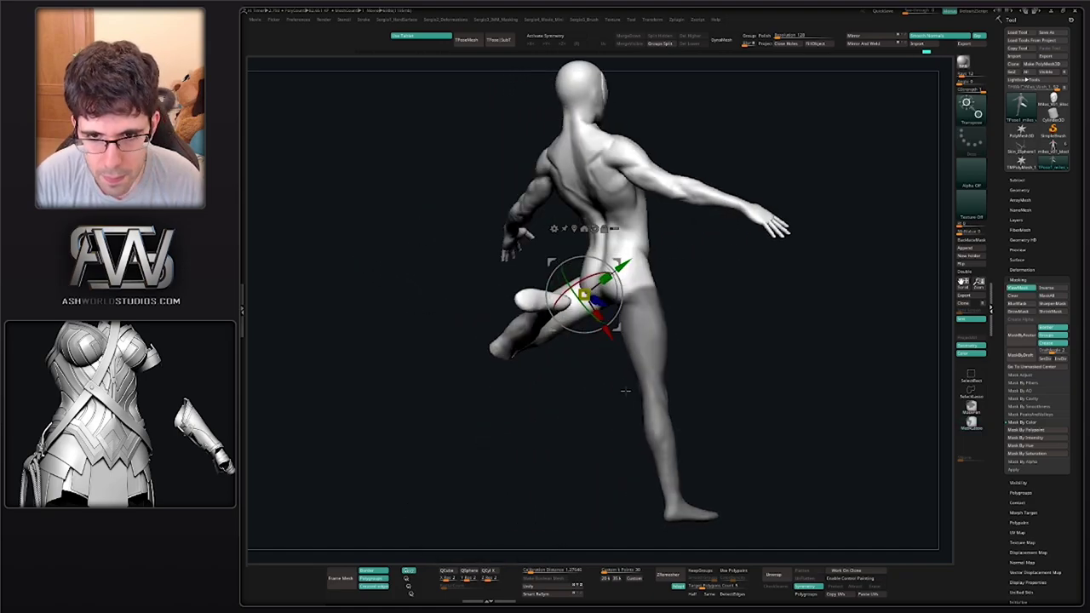
ctrl+click(624, 387)
key(q)
Place the gizmo at the right hip and rotate the unmasked right leg forward and upward
mouse_move(699, 338)
mouse_down()
mouse_move(678, 338)
mouse_move(647, 304)
mouse_move(654, 258)
mouse_move(624, 223)
mouse_up()
key(w)
drag(721, 366, 637, 351)
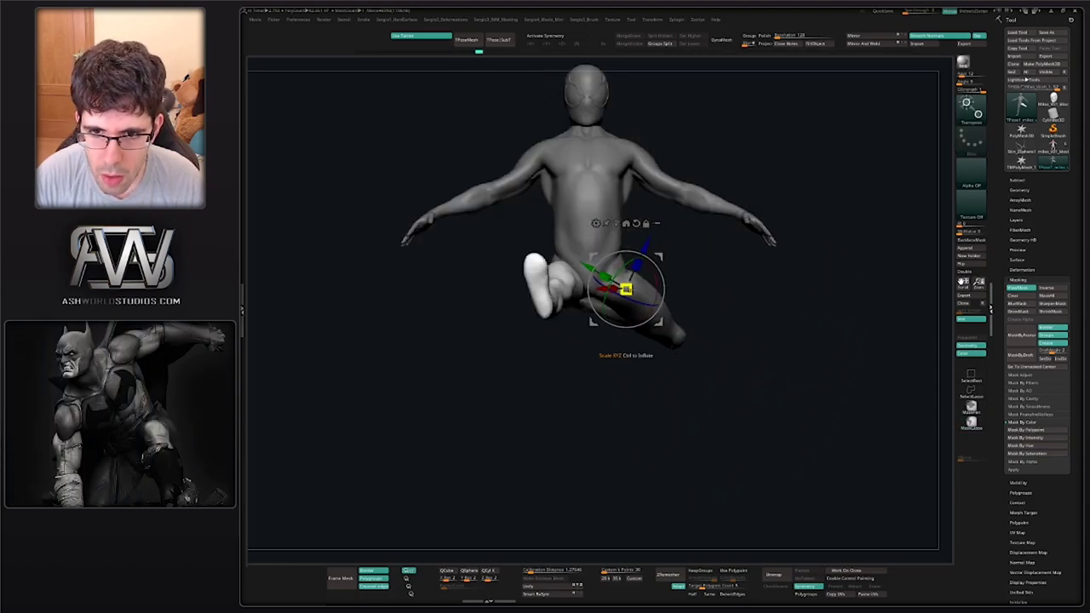
alt+drag(664, 253, 614, 240)
drag(618, 368, 700, 367)
alt+drag(647, 276, 662, 277)
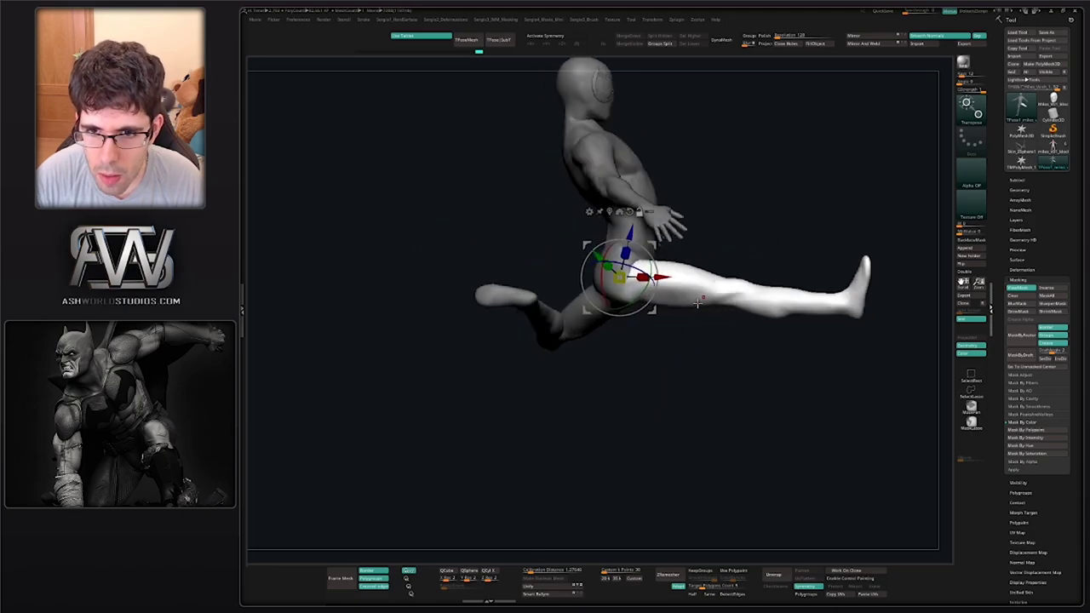
drag(591, 361, 651, 364)
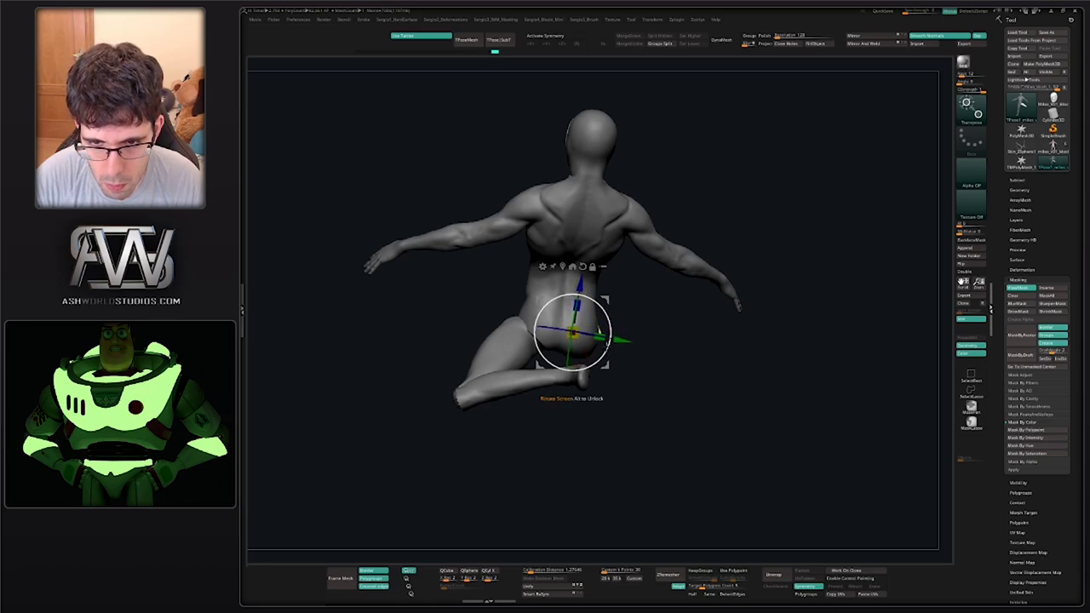
mouse_move(585, 333)
mouse_down()
mouse_move(594, 348)
mouse_move(569, 378)
mouse_move(556, 375)
mouse_move(594, 338)
mouse_move(591, 319)
mouse_up()
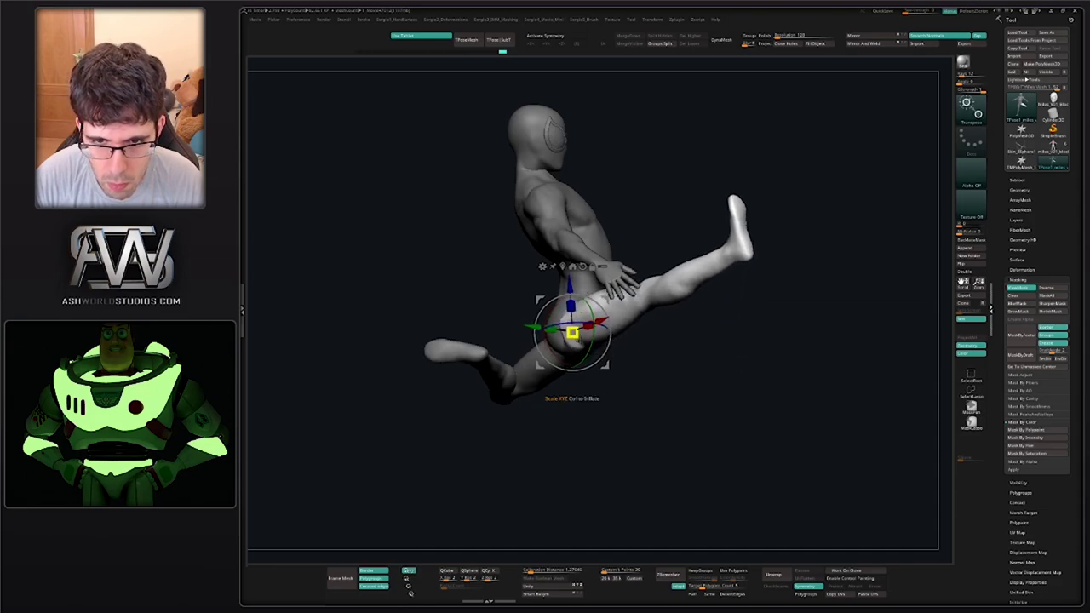
Adjust the raised right leg's rotation at the hip, checking it from the opposite side
drag(599, 365, 526, 365)
mouse_move(609, 343)
mouse_down()
mouse_move(606, 358)
mouse_move(608, 347)
mouse_up()
drag(546, 391, 494, 410)
Try to mask the right thigh down to the knee along with the body, softening the mask's edge
mouse_move(525, 449)
ctrl+mouse_down()
mouse_move(562, 317)
mouse_move(553, 366)
ctrl+mouse_up()
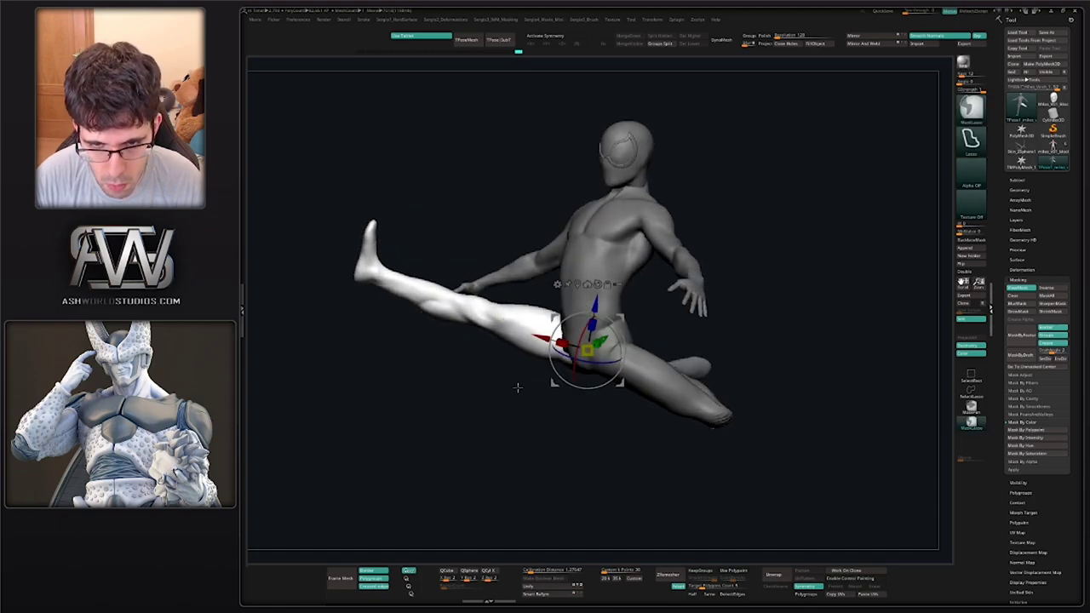
ctrl+click(502, 456)
ctrl+click(517, 438)
mouse_move(612, 409)
ctrl+mouse_down()
mouse_move(491, 274)
mouse_move(479, 377)
ctrl+mouse_up()
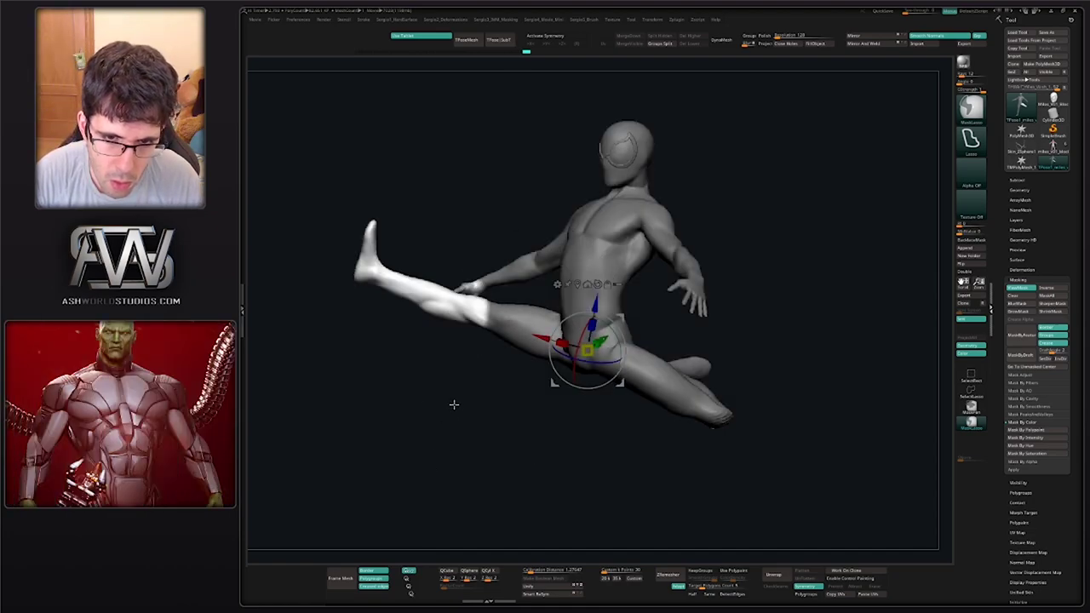
key(ctrl+z)
mouse_move(519, 447)
ctrl+mouse_down()
mouse_move(609, 224)
mouse_move(487, 328)
mouse_move(477, 385)
ctrl+mouse_up()
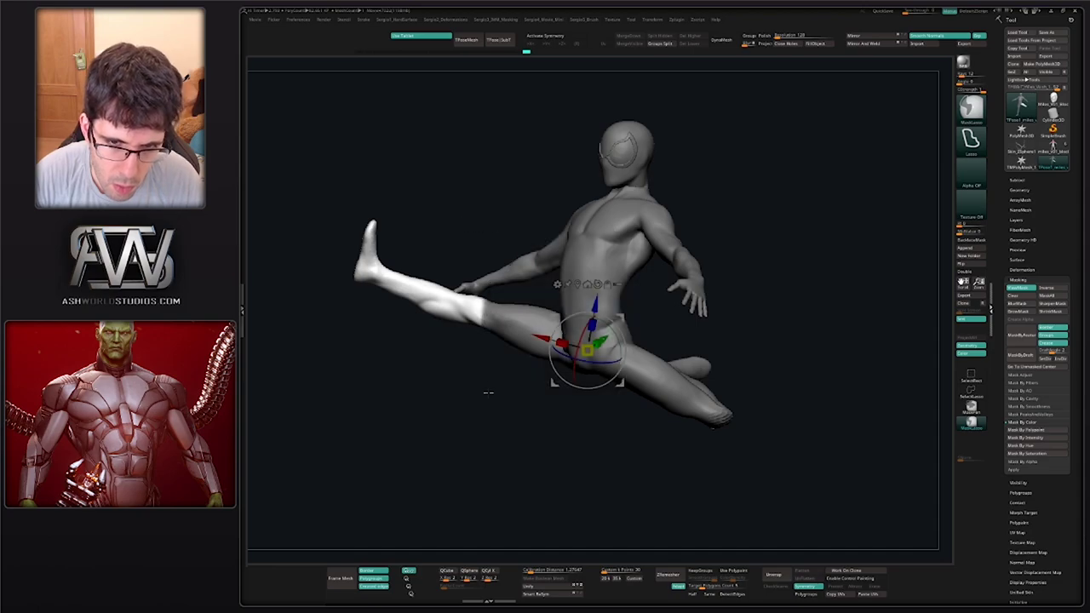
ctrl+click(485, 317)
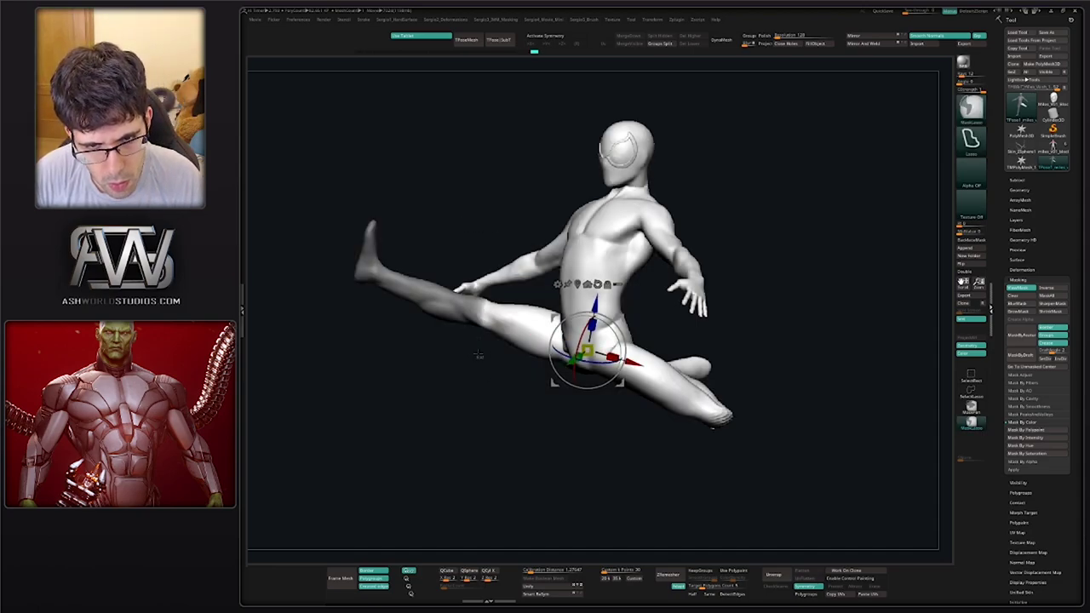
ctrl+click(479, 357)
Try to place the gizmo at the right knee and bend the lower leg downward
alt+click(481, 313)
drag(523, 305, 437, 277)
right_drag(485, 334, 558, 339)
mouse_move(540, 300)
mouse_down()
mouse_move(538, 291)
mouse_move(541, 305)
mouse_up()
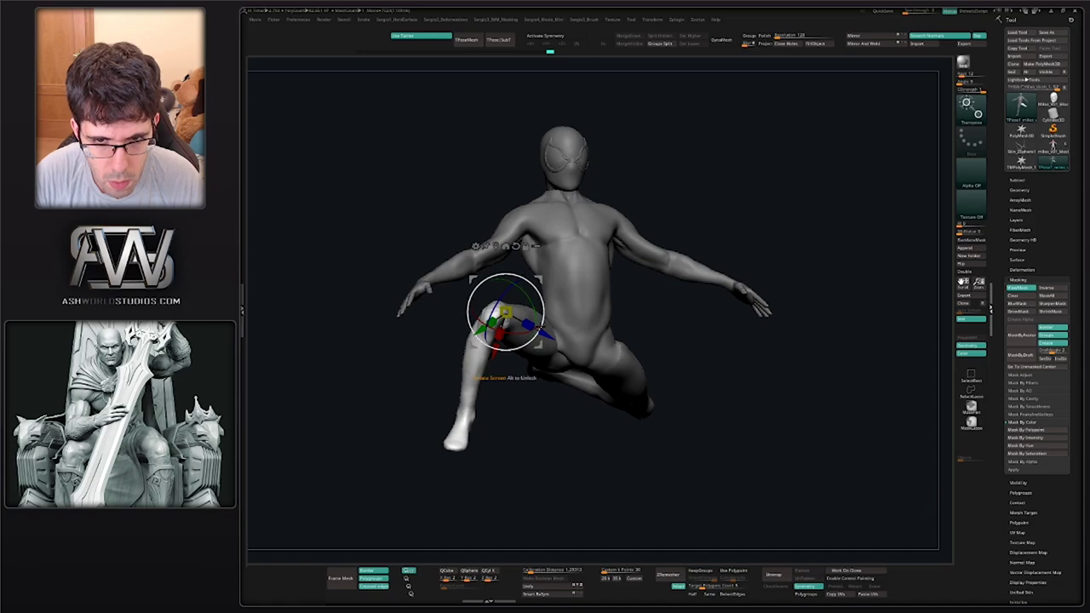
Undo the right knee bend and the thigh masking
key(ctrl+z)
key(ctrl+z)
key(ctrl+z)
key(ctrl+z)
key(ctrl+z)
key(ctrl+z)
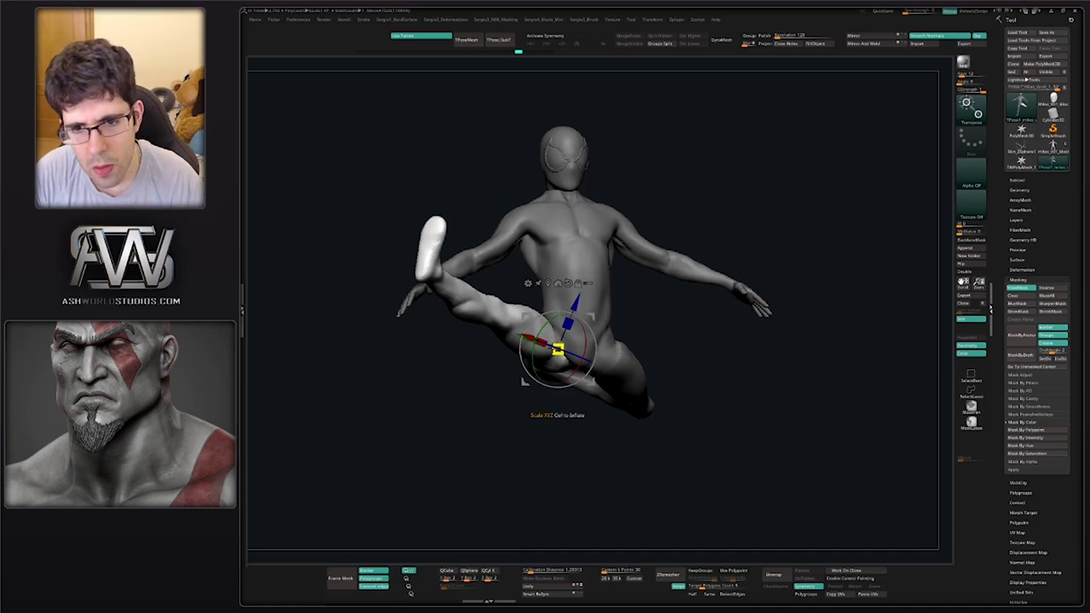
Rotate the right leg at the hip so it points straight forward and nearly horizontal
mouse_move(558, 349)
right_down()
mouse_move(621, 358)
mouse_move(633, 343)
mouse_move(526, 385)
mouse_move(518, 371)
mouse_move(544, 385)
mouse_move(565, 342)
right_up()
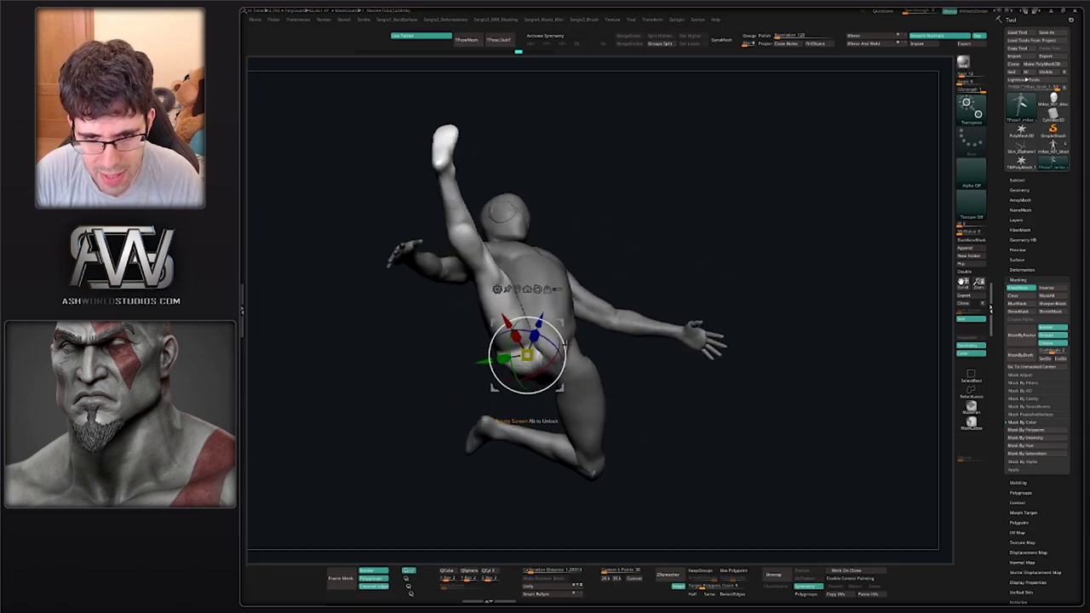
mouse_move(561, 358)
mouse_down()
mouse_move(547, 340)
mouse_move(562, 365)
mouse_up()
key(ctrl+z)
right_drag(562, 365, 569, 410)
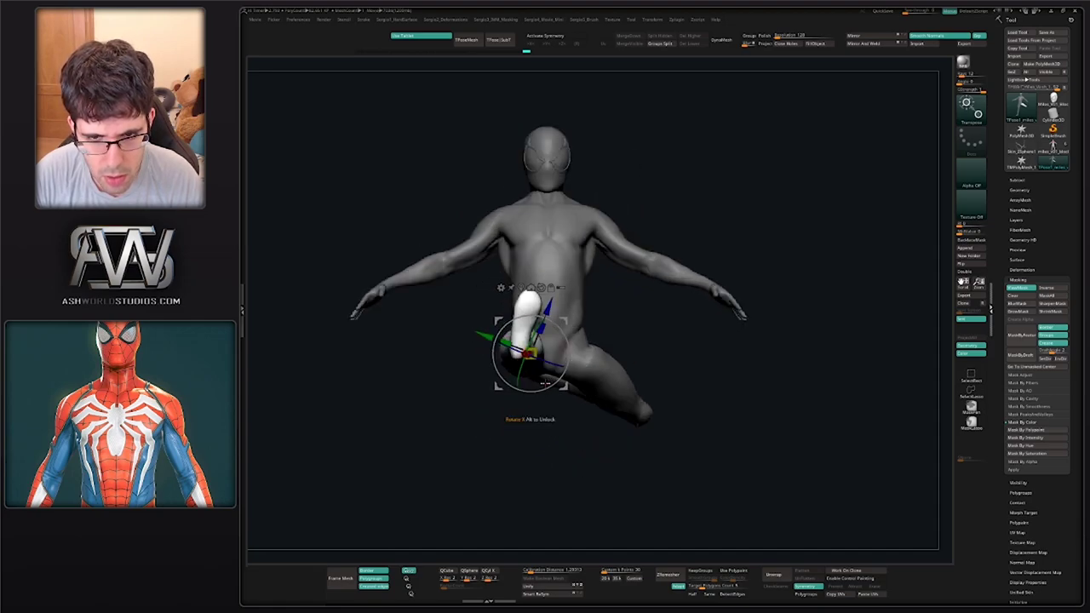
right_drag(548, 376, 671, 392)
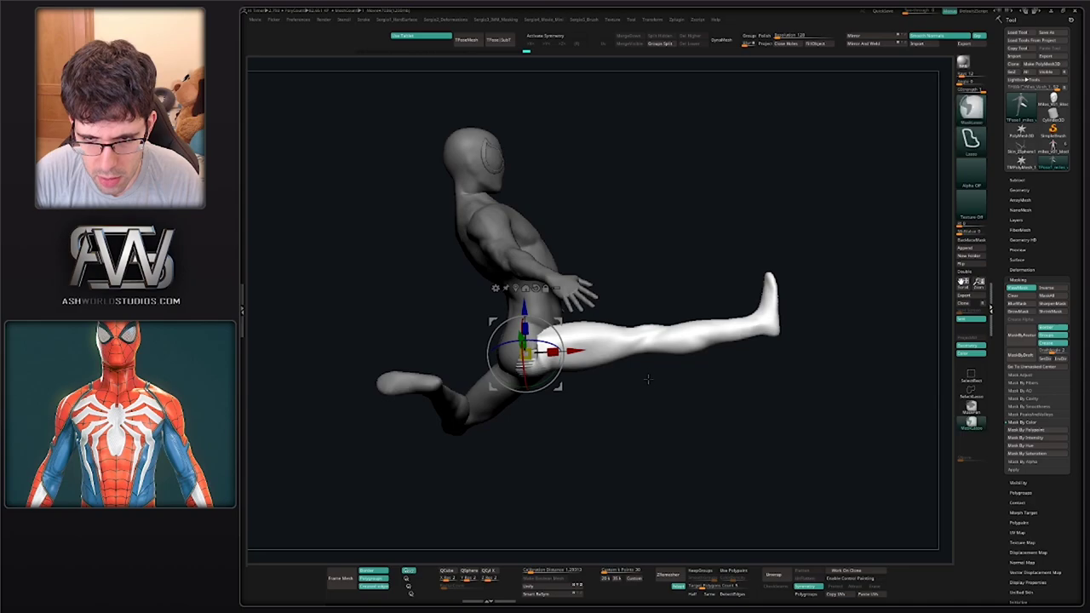
Mask the right thigh, bend the lower leg downward around the knee, and clear the mask
ctrl+drag(649, 382, 487, 476)
alt+click(648, 342)
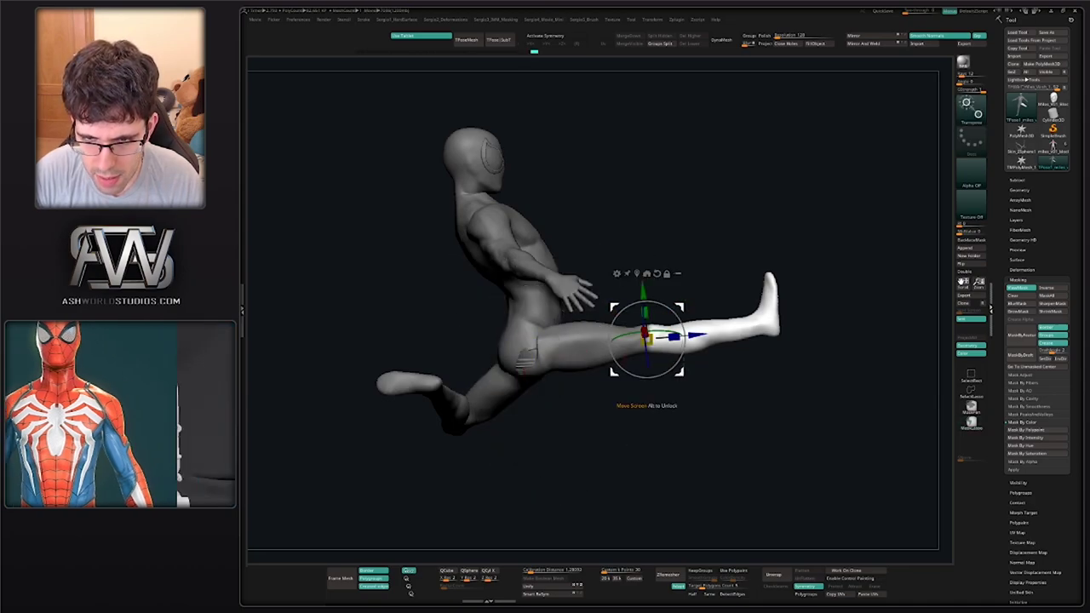
mouse_move(679, 357)
mouse_down()
mouse_move(615, 397)
mouse_move(533, 381)
mouse_move(670, 371)
mouse_up()
right_drag(797, 371, 562, 457)
right_drag(627, 430, 523, 447)
ctrl+drag(579, 430, 587, 341)
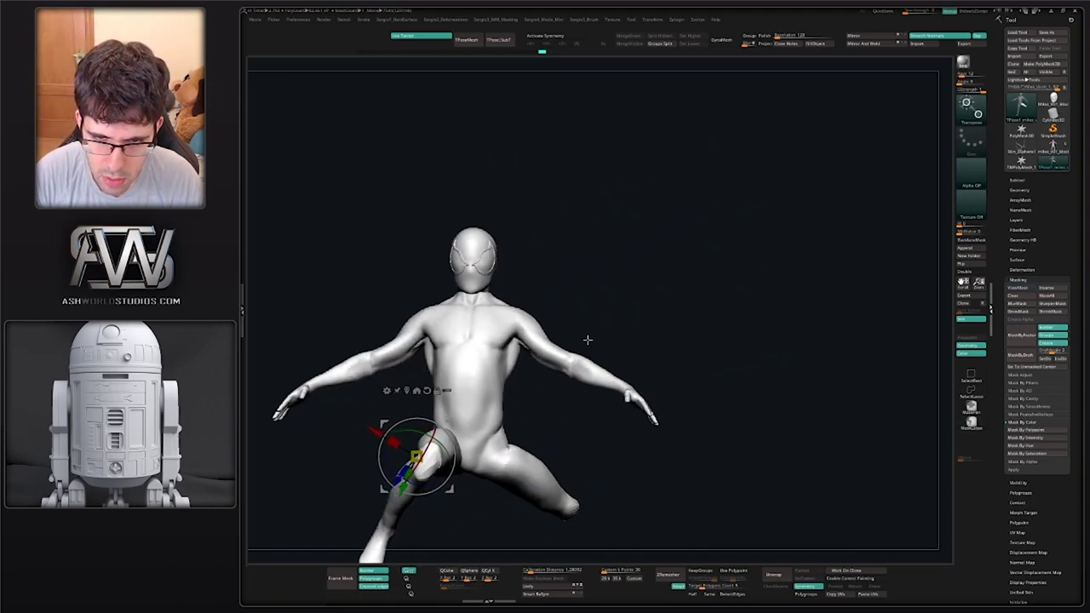
Mask the left arm, soften the mask at the shoulder, and invert it so only the arm is free
mouse_move(568, 295)
ctrl+mouse_down()
mouse_move(686, 458)
mouse_move(673, 460)
ctrl+mouse_up()
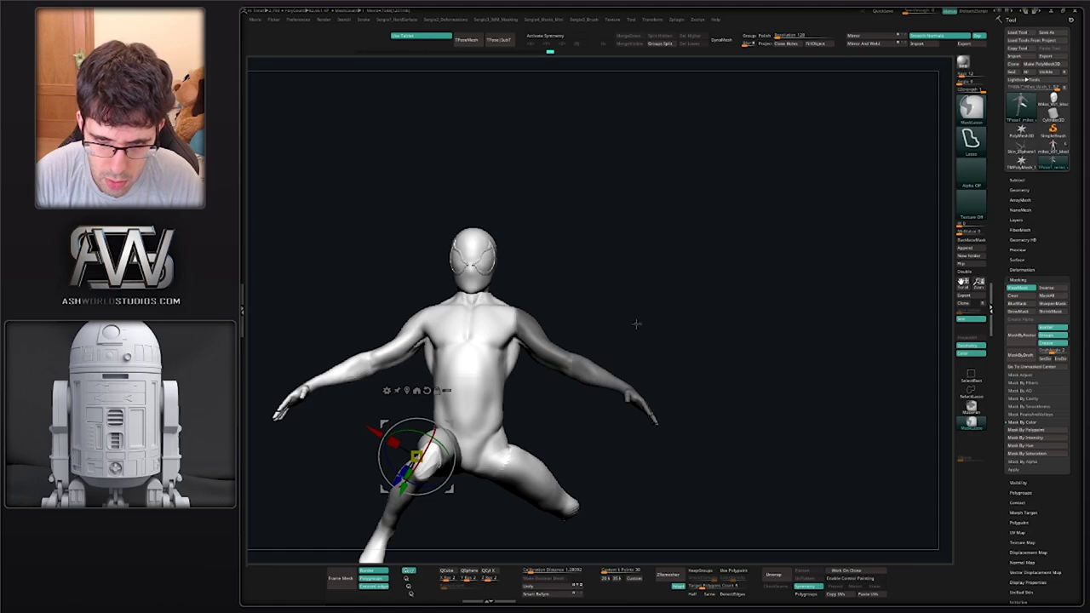
ctrl+click(638, 324)
ctrl+click(635, 324)
right_drag(661, 336, 600, 340)
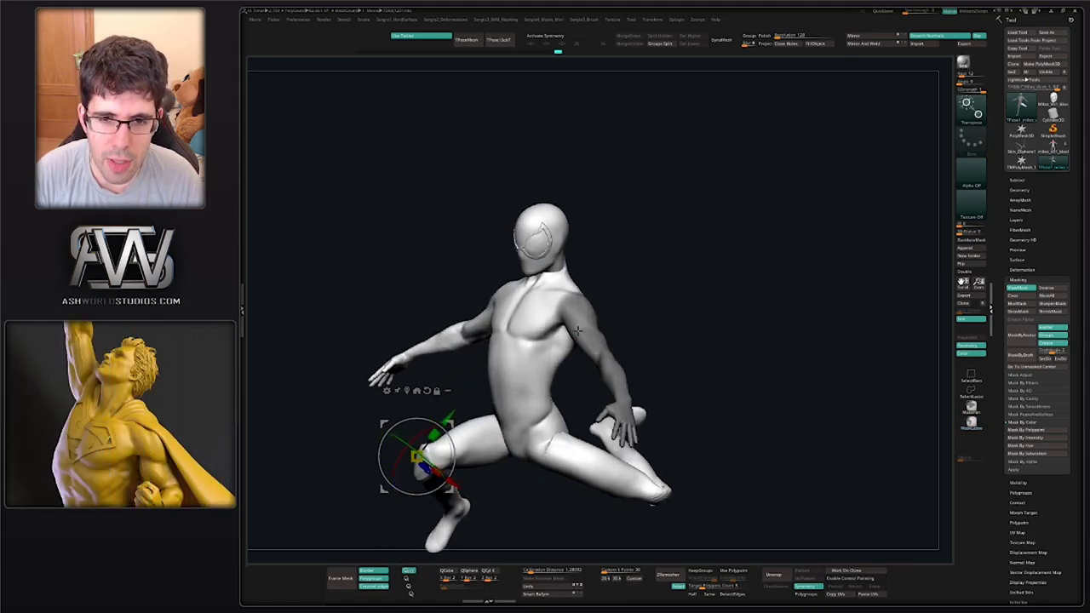
ctrl+click(643, 328)
Place the gizmo at the left shoulder and rotate the unmasked left arm into pose from several angles
alt+click(578, 308)
right_drag(669, 320, 599, 309)
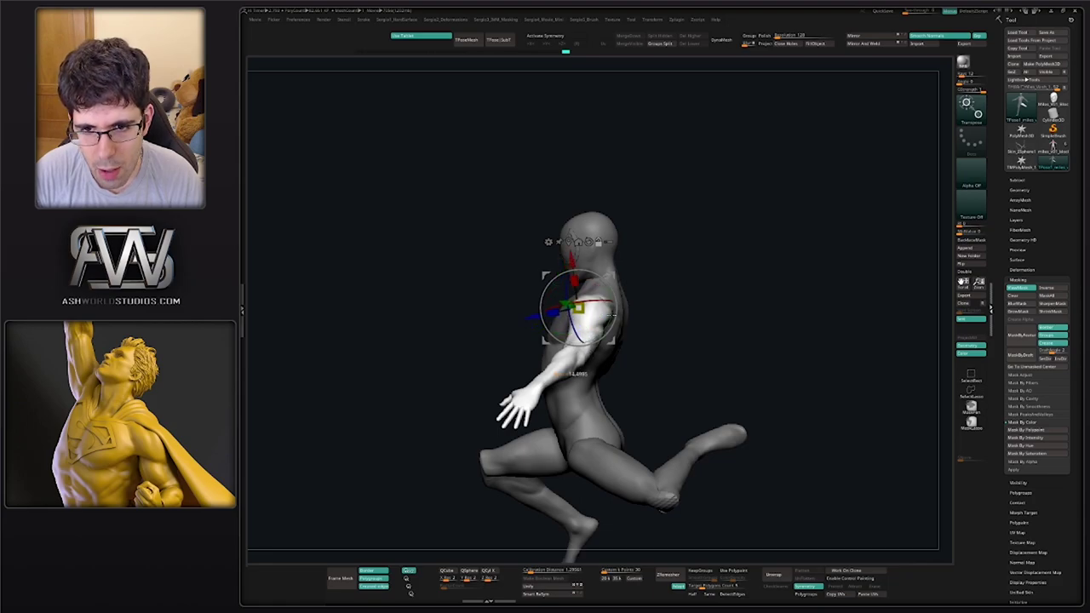
drag(613, 300, 652, 310)
right_drag(652, 310, 731, 286)
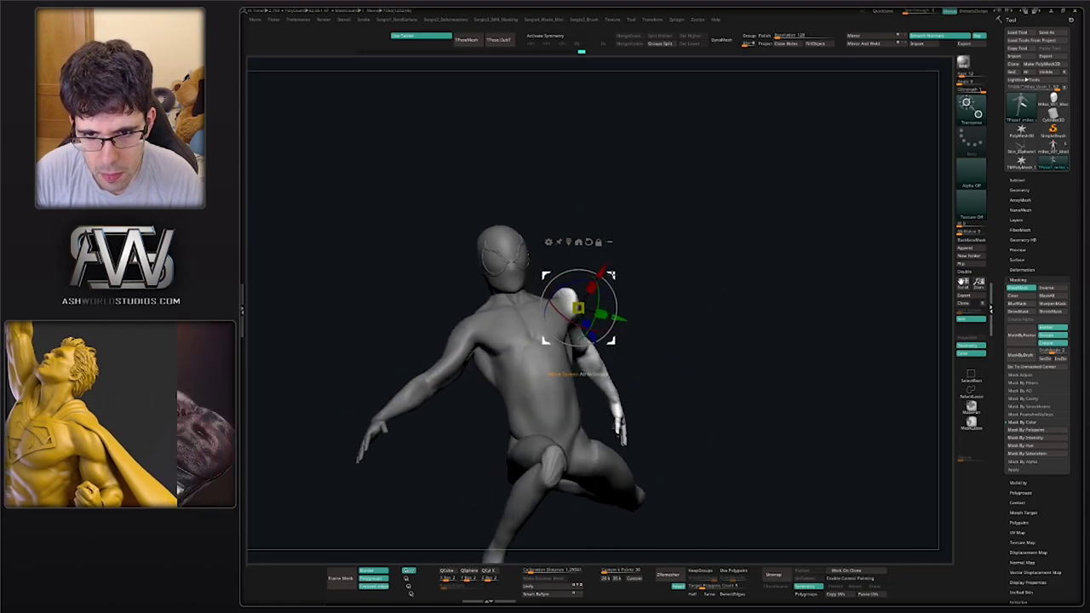
drag(615, 266, 613, 276)
right_drag(615, 277, 636, 299)
drag(613, 287, 615, 291)
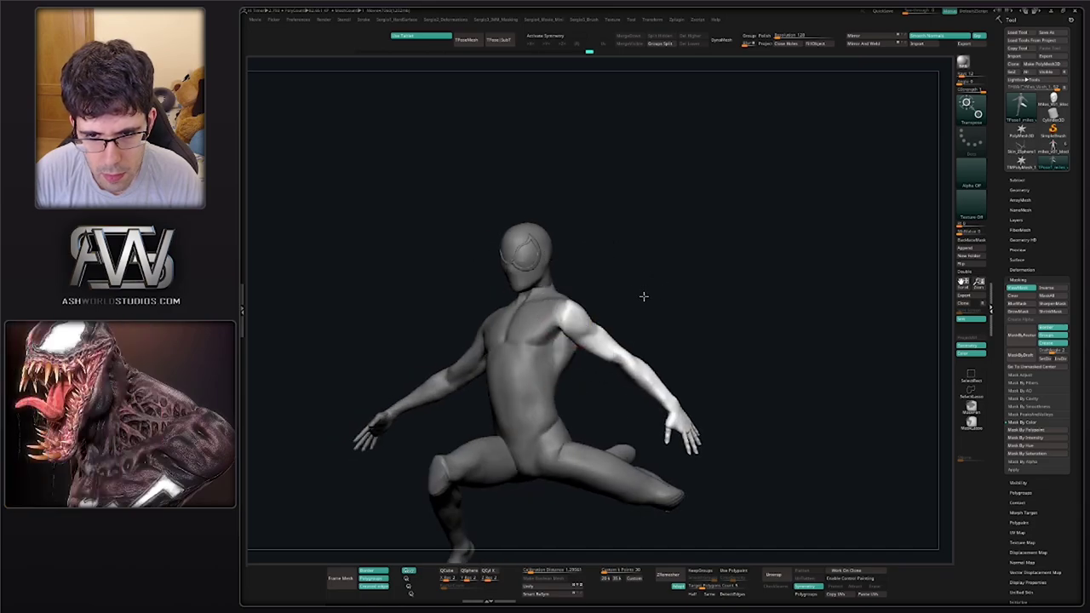
right_drag(644, 296, 656, 299)
drag(611, 301, 615, 307)
right_drag(667, 355, 595, 365)
drag(594, 364, 630, 371)
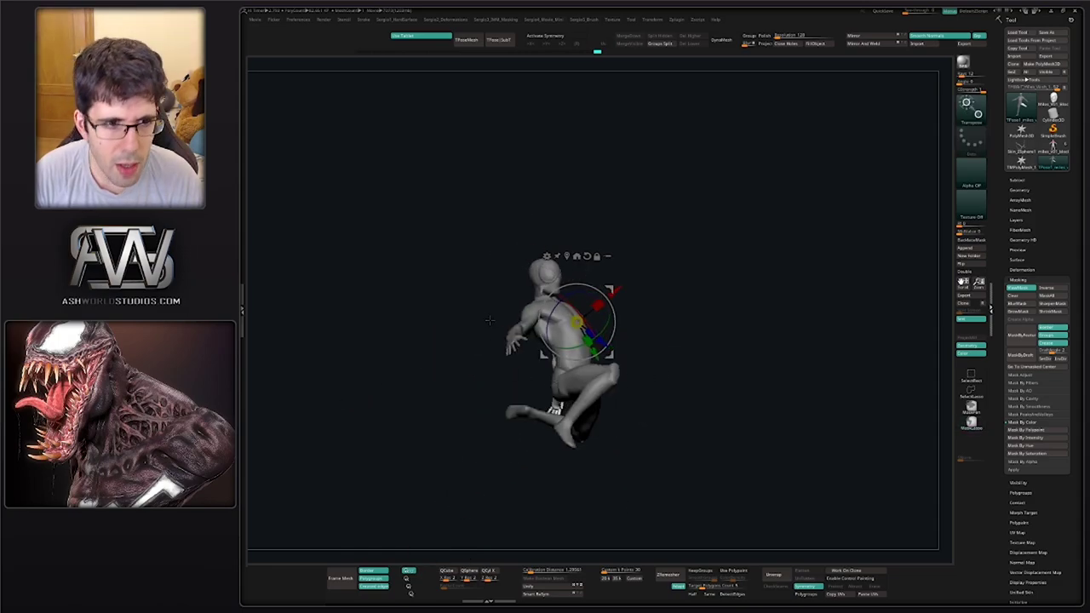
Switch from the Transpose mesh to the original unposed Miles blockout and open its subtool list
right_drag(490, 320, 477, 328)
ctrl+right_drag(477, 328, 499, 376)
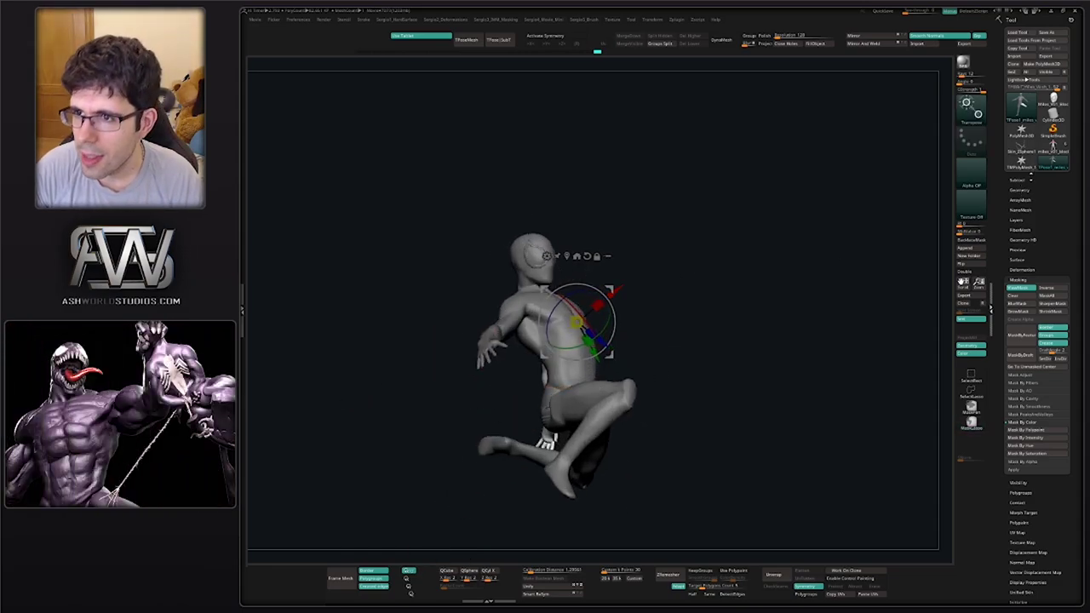
click(1024, 162)
click(1050, 152)
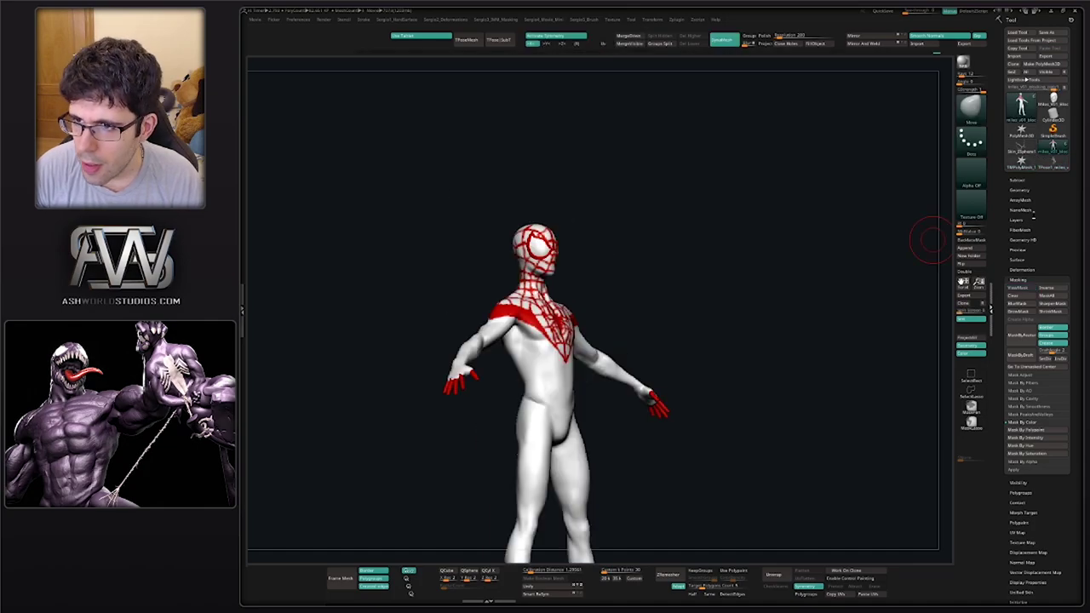
click(1018, 180)
shift+drag(798, 308, 758, 314)
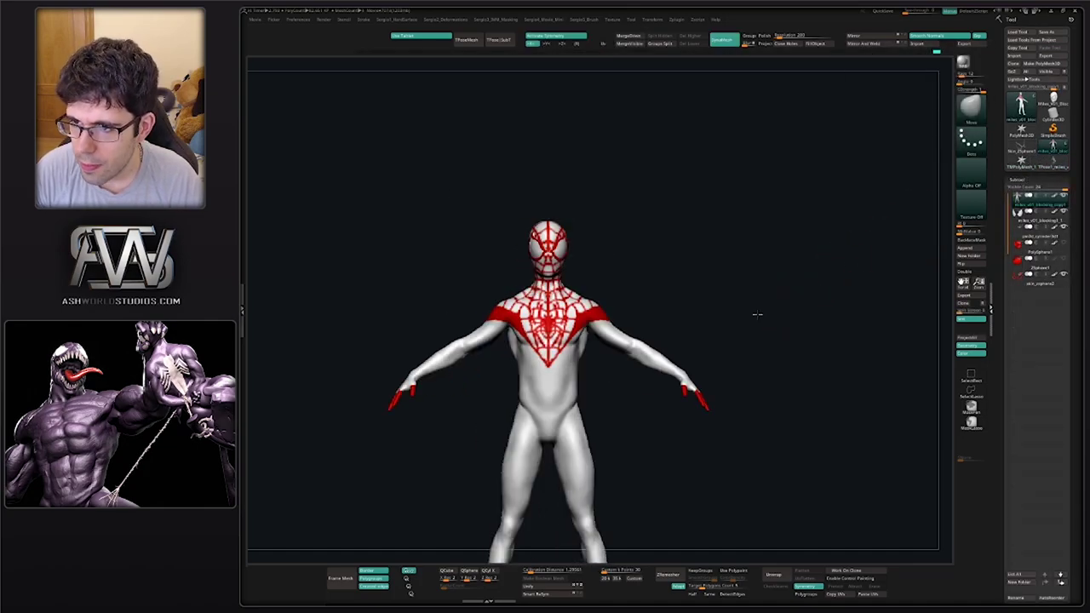
drag(639, 392, 615, 312)
click(1064, 88)
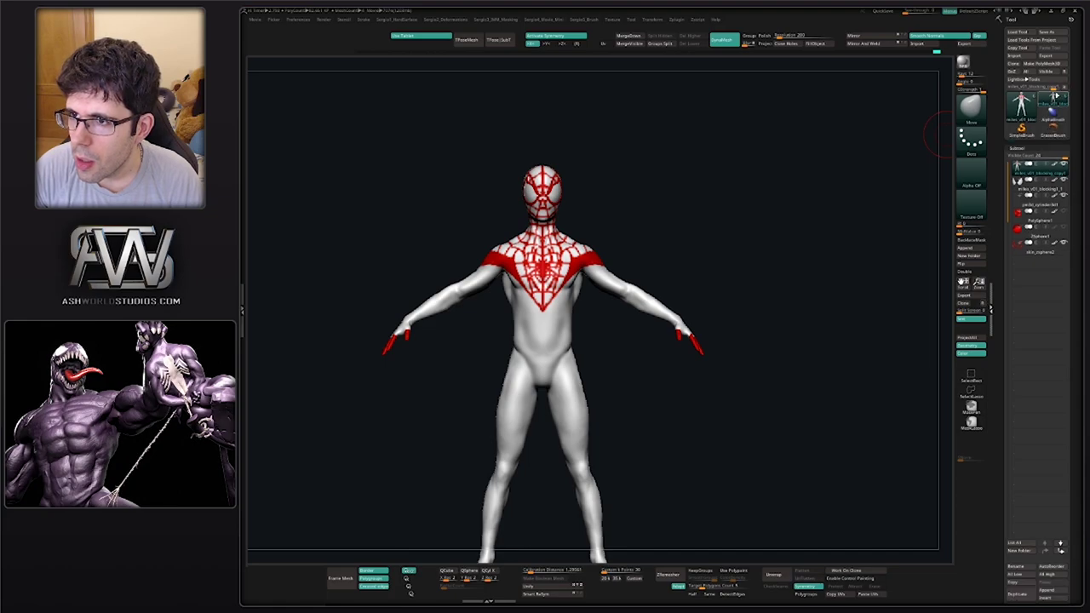
alt+drag(668, 277, 701, 300)
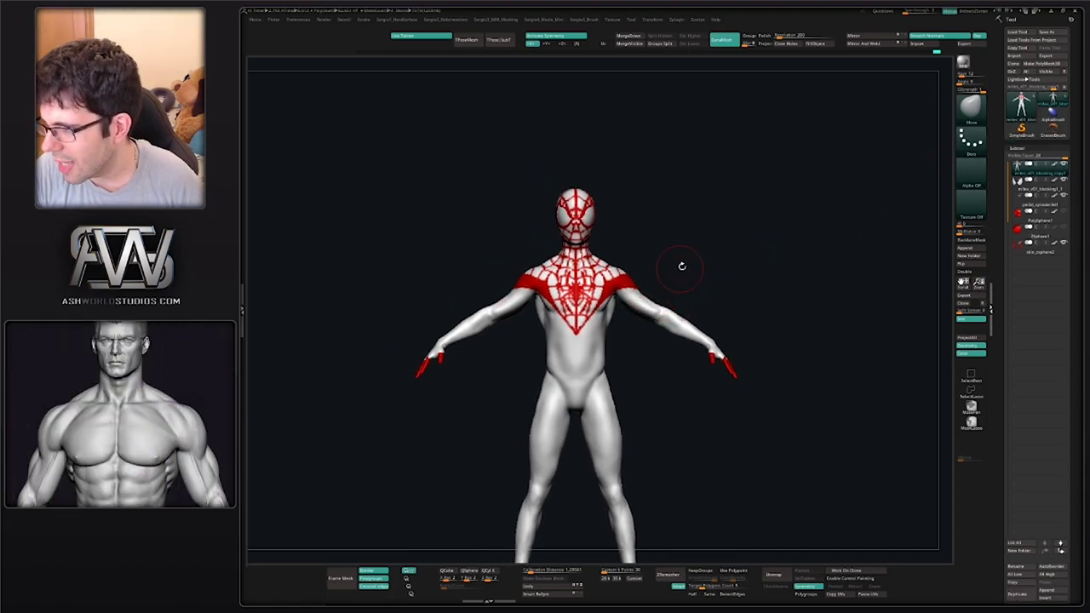
drag(776, 274, 738, 286)
mouse_move(682, 324)
alt+right_down()
mouse_move(638, 350)
mouse_move(625, 370)
mouse_move(633, 382)
alt+right_up()
Move the fingers' subtool directly below the body subtool and merge it down into the body
key(s)
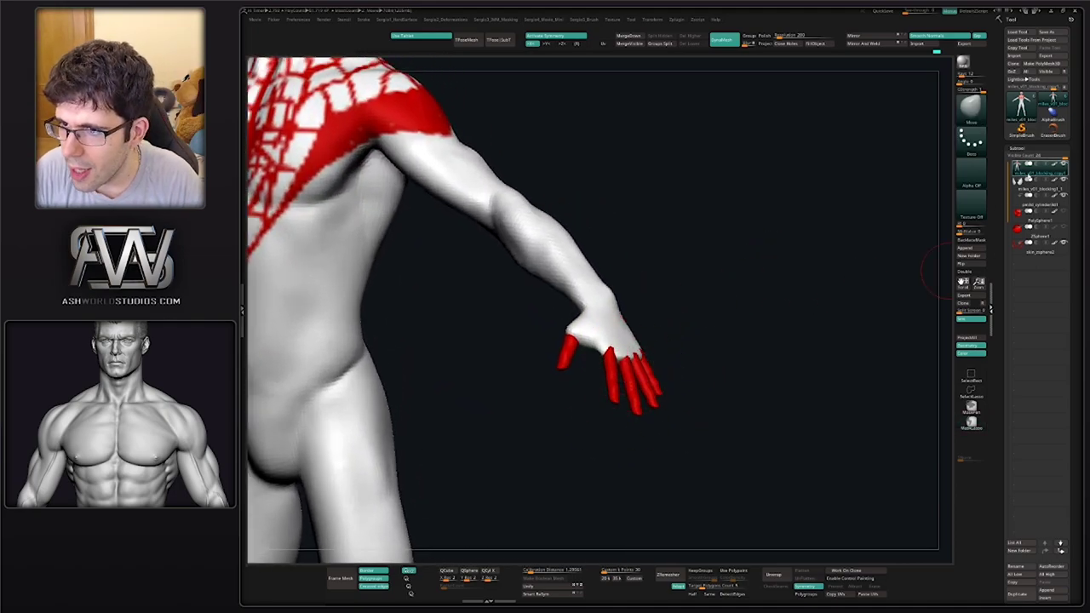
click(1029, 181)
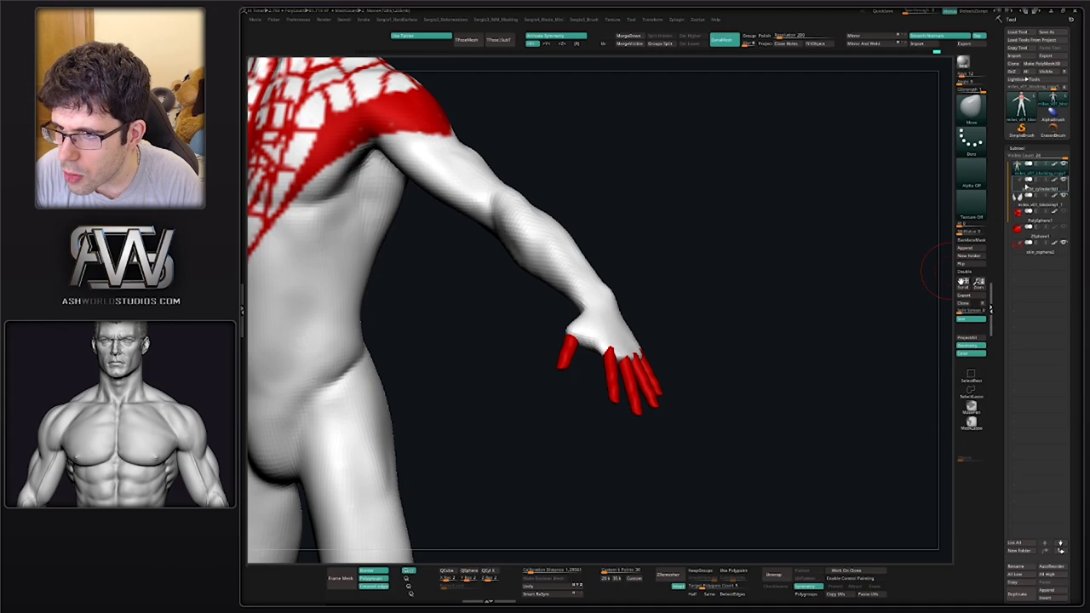
drag(663, 303, 662, 303)
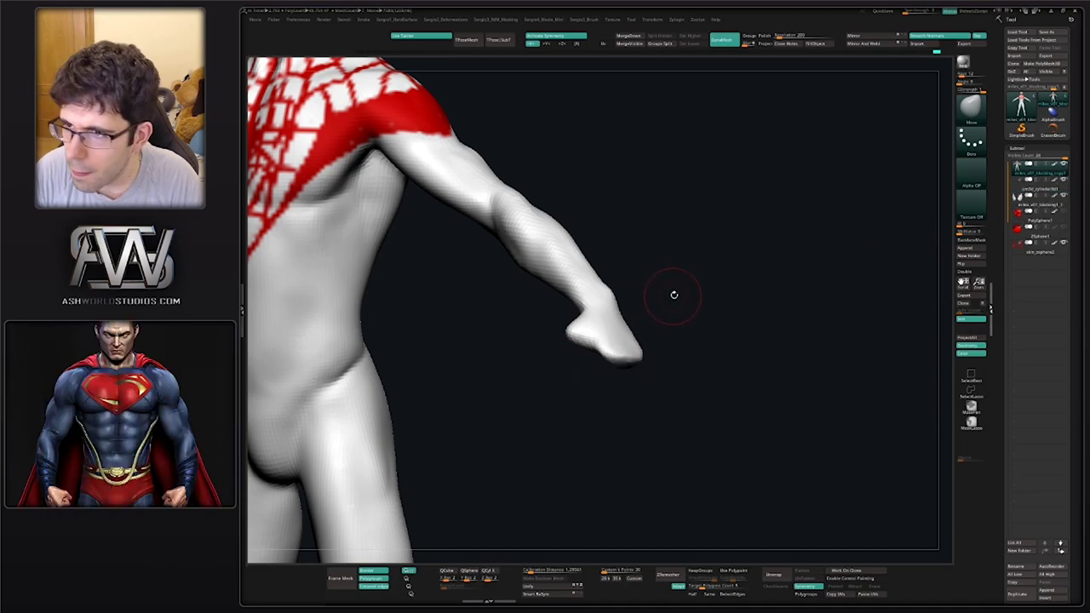
alt+drag(732, 261, 789, 299)
click(636, 38)
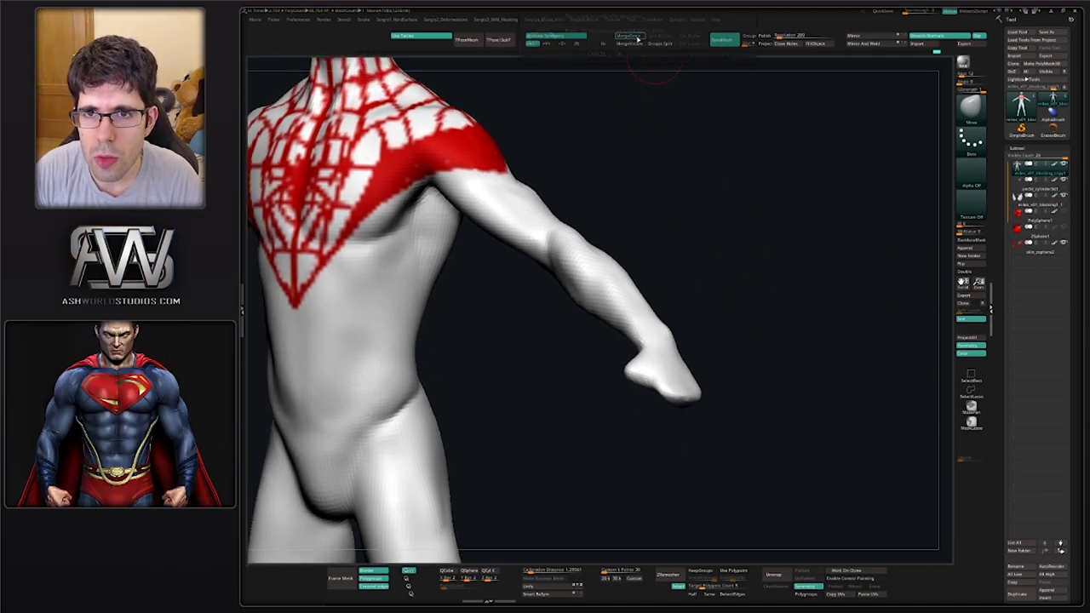
click(643, 53)
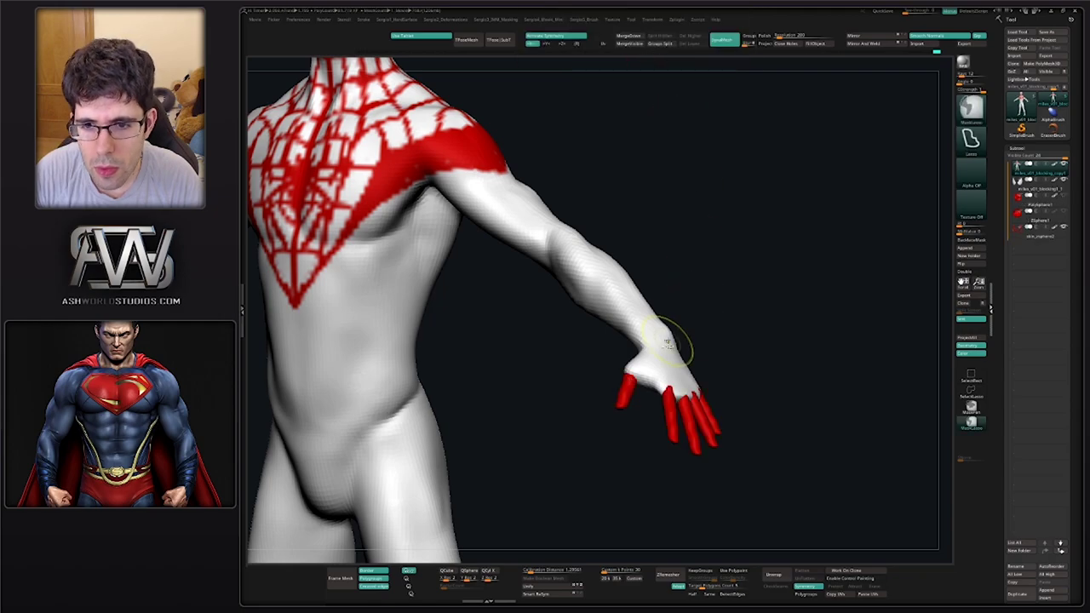
Choose the Move Topological brush and pull the hand's surface at the base of the left thumb
mouse_move(678, 341)
ctrl+right_down()
mouse_move(642, 263)
mouse_move(657, 341)
ctrl+right_up()
right_drag(733, 265, 755, 85)
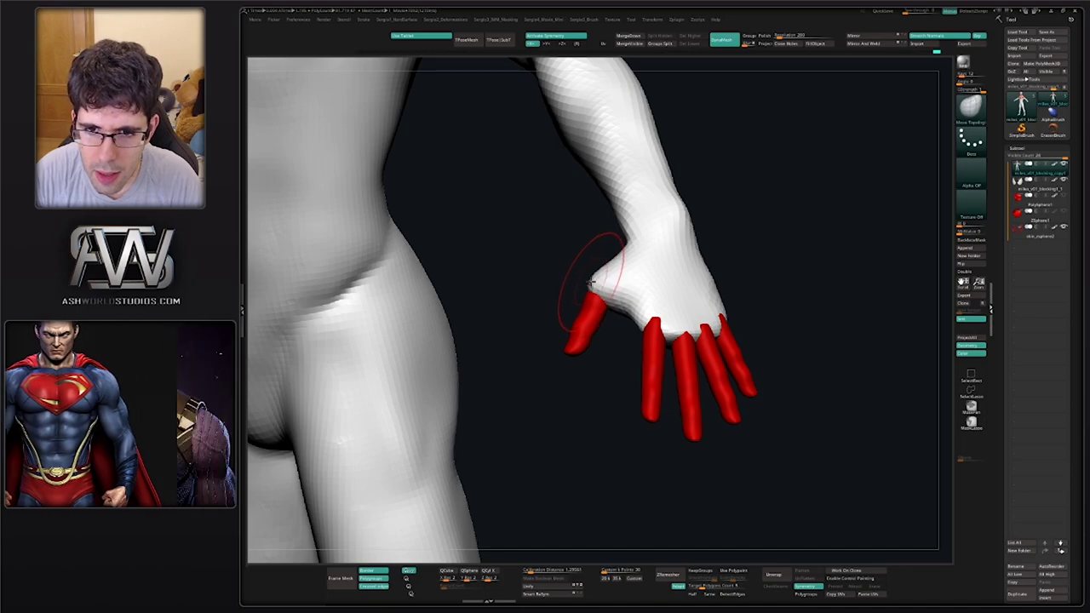
key(b)
key(m)
key(t)
right_drag(598, 285, 692, 285)
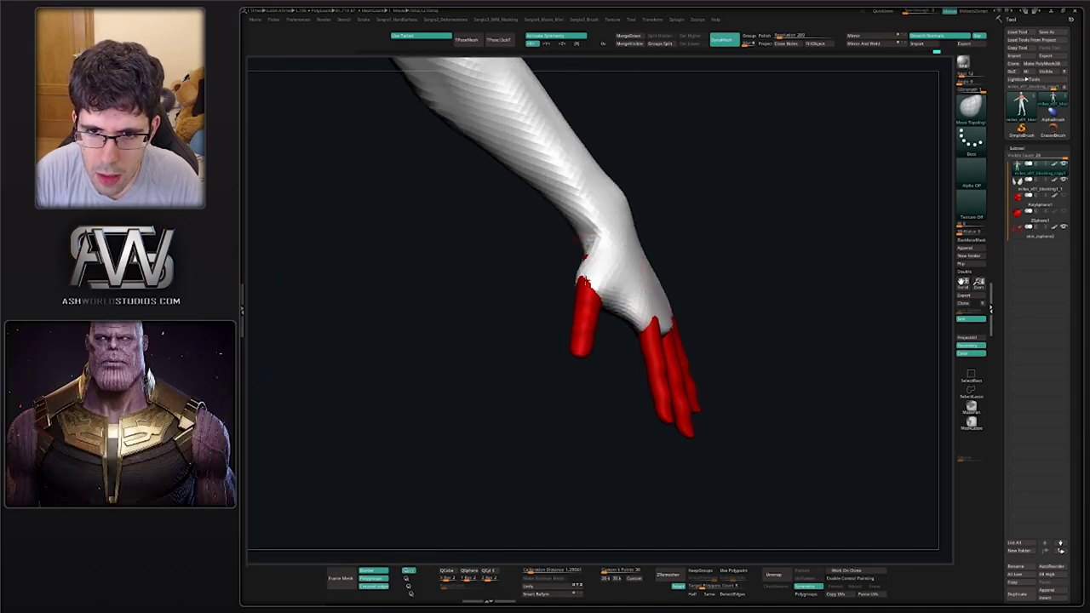
drag(585, 260, 582, 269)
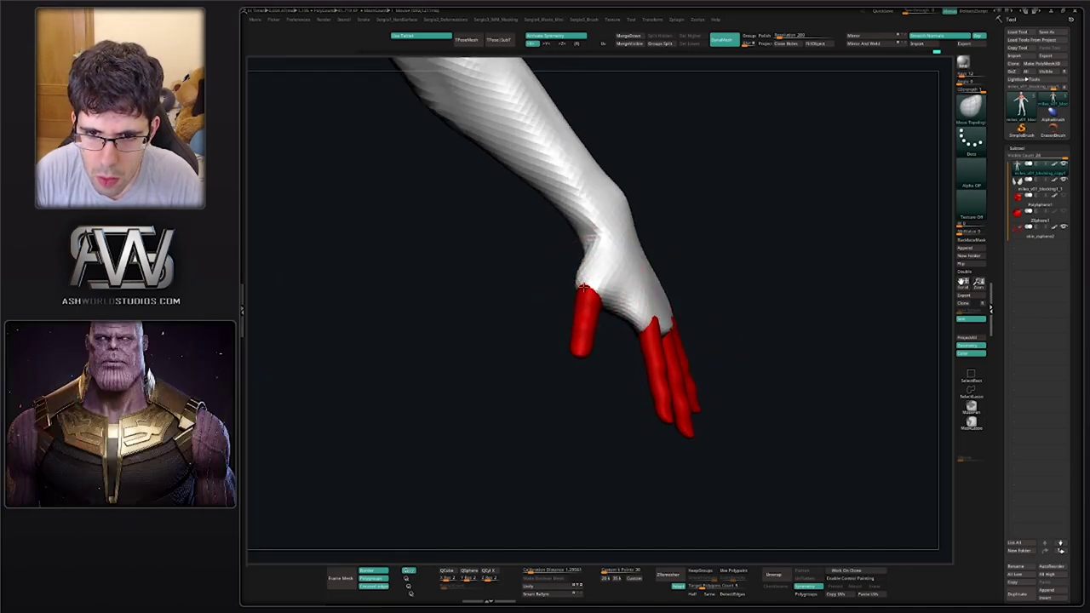
Pull the hand's surface around the left thumb's root with Move Topological, working from the back, side and palm of the hand
mouse_move(583, 288)
right_down()
mouse_move(598, 323)
mouse_move(596, 309)
mouse_move(626, 545)
right_up()
right_drag(601, 395, 596, 395)
drag(596, 395, 590, 402)
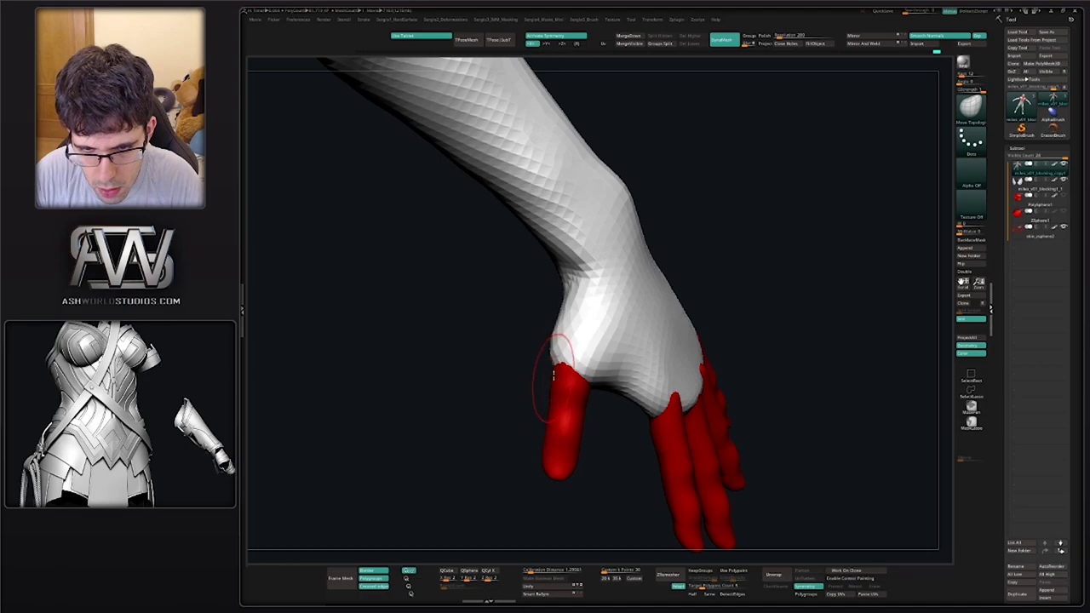
mouse_move(554, 374)
right_down()
mouse_move(565, 377)
mouse_move(563, 358)
right_up()
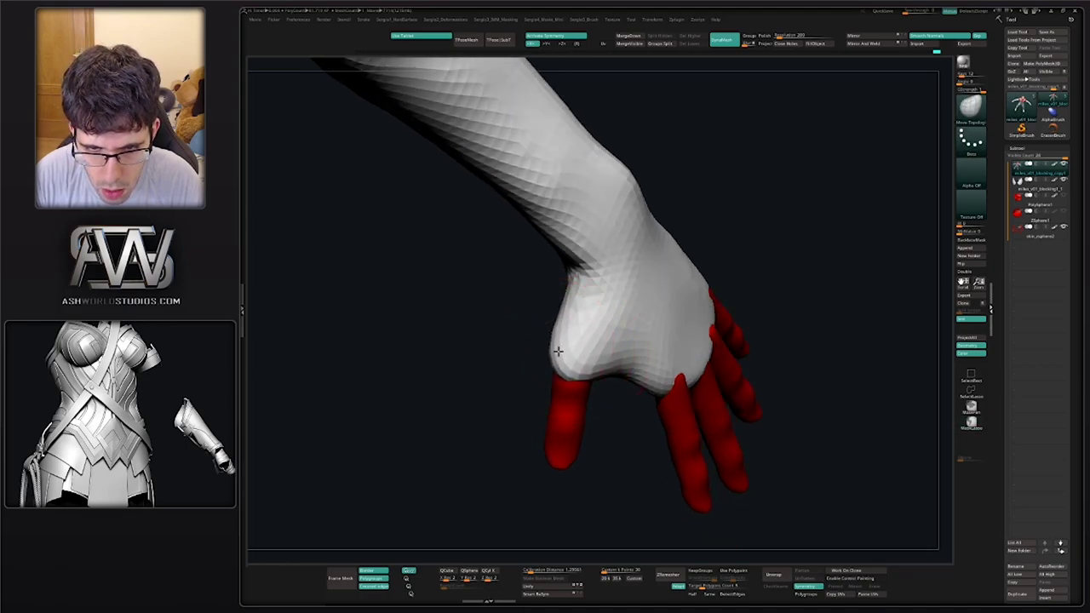
mouse_move(558, 338)
right_down()
mouse_move(575, 333)
mouse_move(557, 355)
right_up()
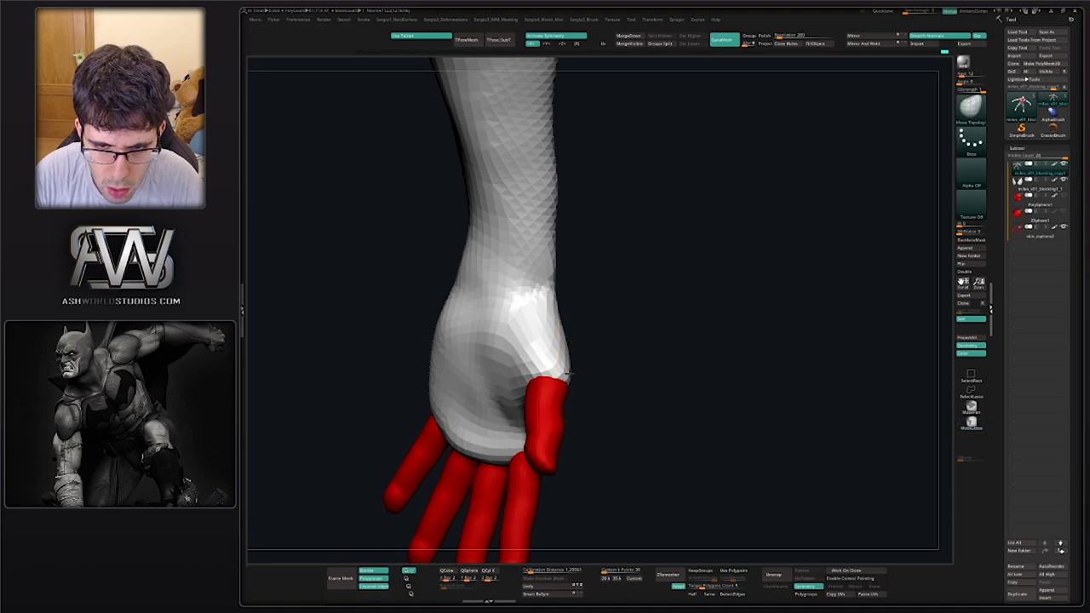
drag(618, 373, 564, 366)
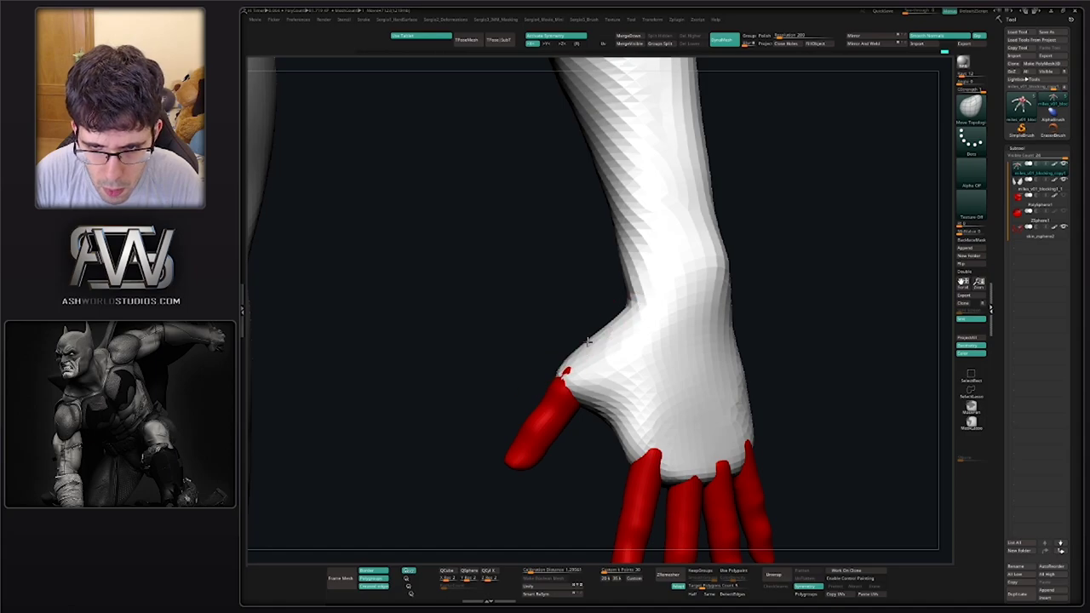
mouse_move(585, 344)
right_down()
mouse_move(606, 377)
mouse_move(607, 349)
mouse_move(617, 422)
mouse_move(637, 429)
mouse_move(627, 437)
right_up()
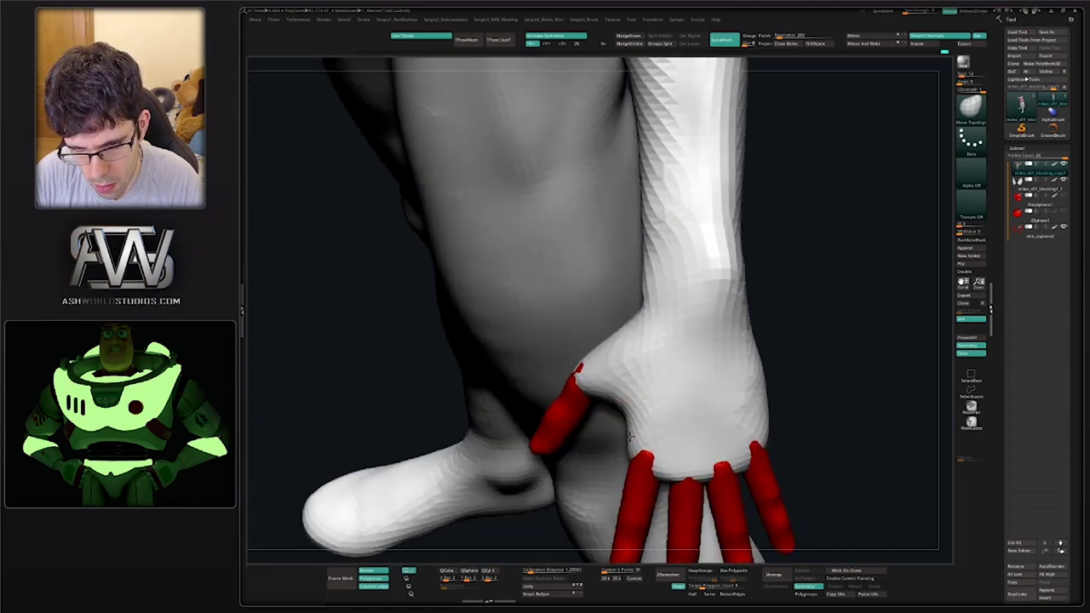
Mask the fingers and reshape the left palm between the thumb and index finger with the Move brush
key(w)
key(q)
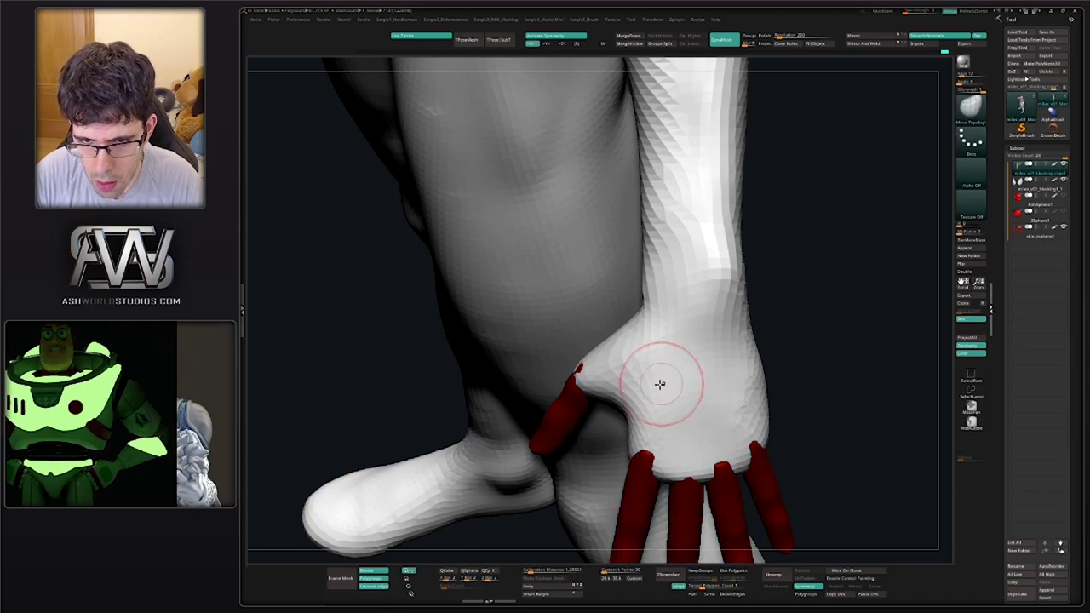
mouse_move(619, 399)
right_down()
mouse_move(645, 387)
mouse_move(586, 424)
mouse_move(571, 453)
right_up()
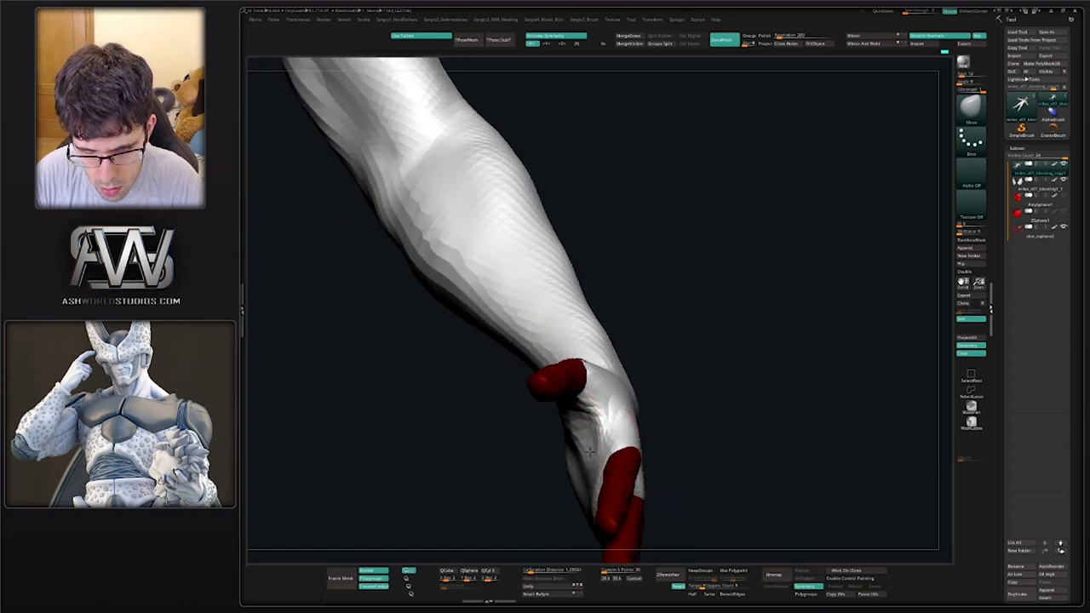
mouse_move(574, 496)
ctrl+right_down()
mouse_move(592, 449)
mouse_move(619, 440)
mouse_move(586, 449)
ctrl+right_up()
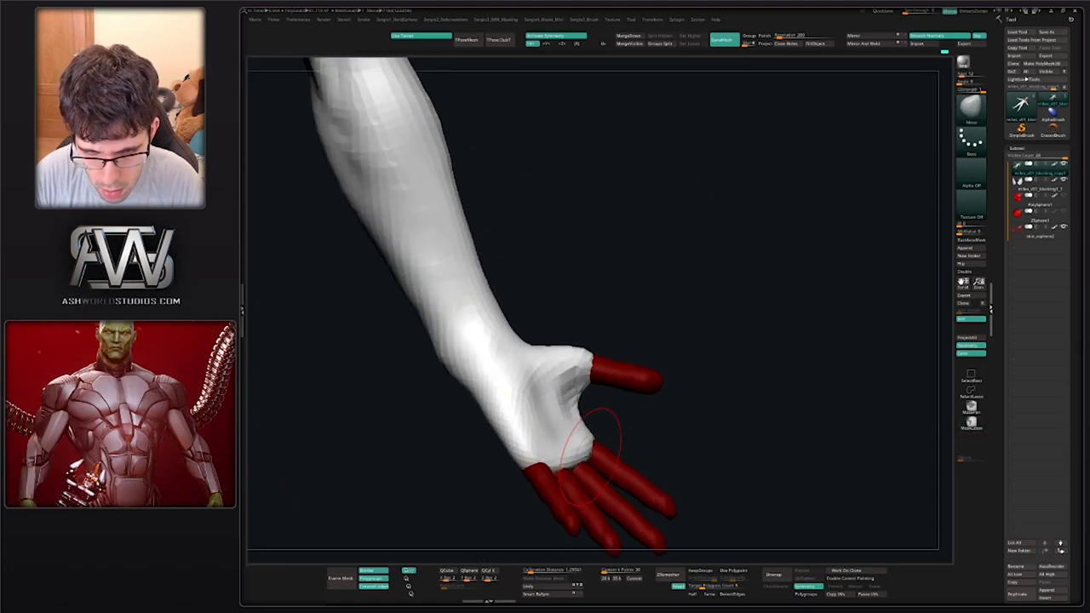
right_drag(588, 452, 546, 479)
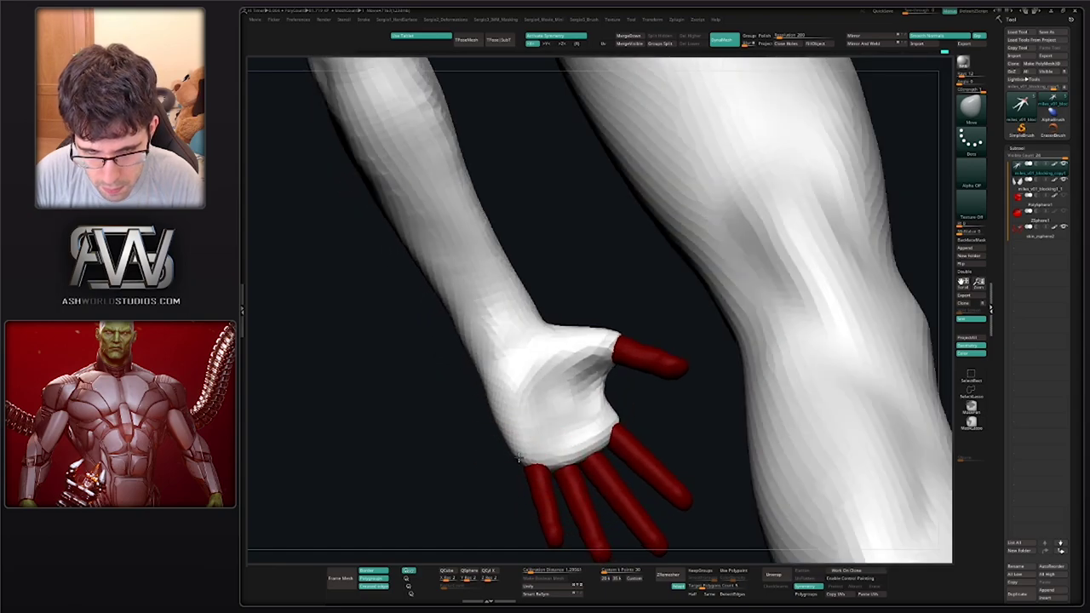
Adjust the left palm's outer edge around the little finger's root with the Move brush
right_drag(516, 438, 549, 435)
drag(525, 423, 517, 446)
mouse_move(551, 439)
right_down()
mouse_move(497, 451)
mouse_move(611, 367)
mouse_move(577, 389)
mouse_move(623, 392)
mouse_move(588, 418)
mouse_move(540, 388)
mouse_move(555, 406)
mouse_move(562, 396)
mouse_move(539, 408)
right_up()
key(s)
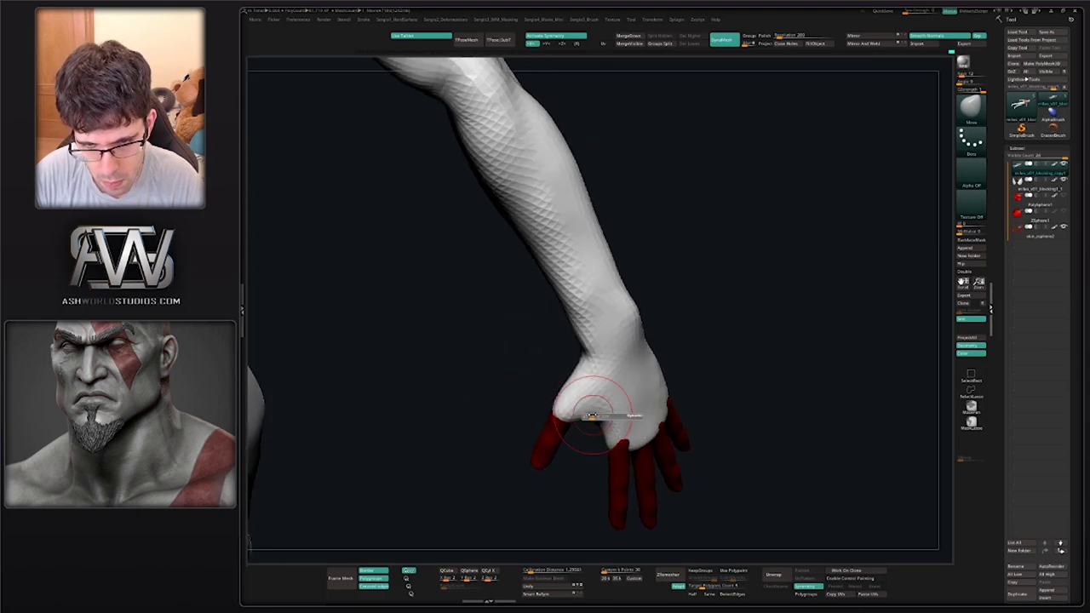
Clear the mask from the fingers of the merged body
right_drag(604, 419, 670, 370)
ctrl+right_drag(670, 370, 649, 346)
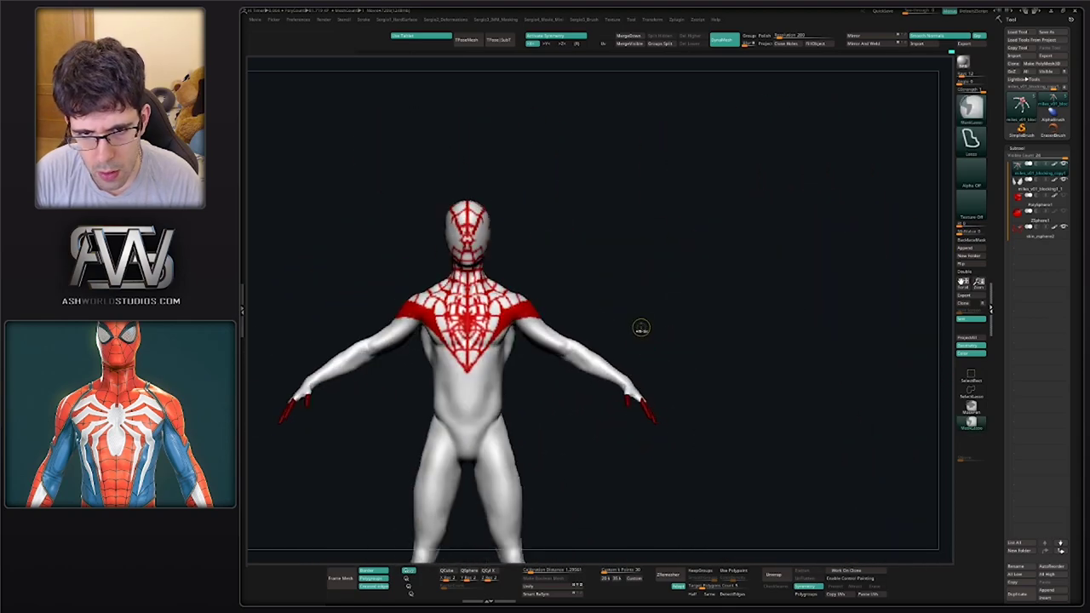
right_drag(649, 409, 650, 290)
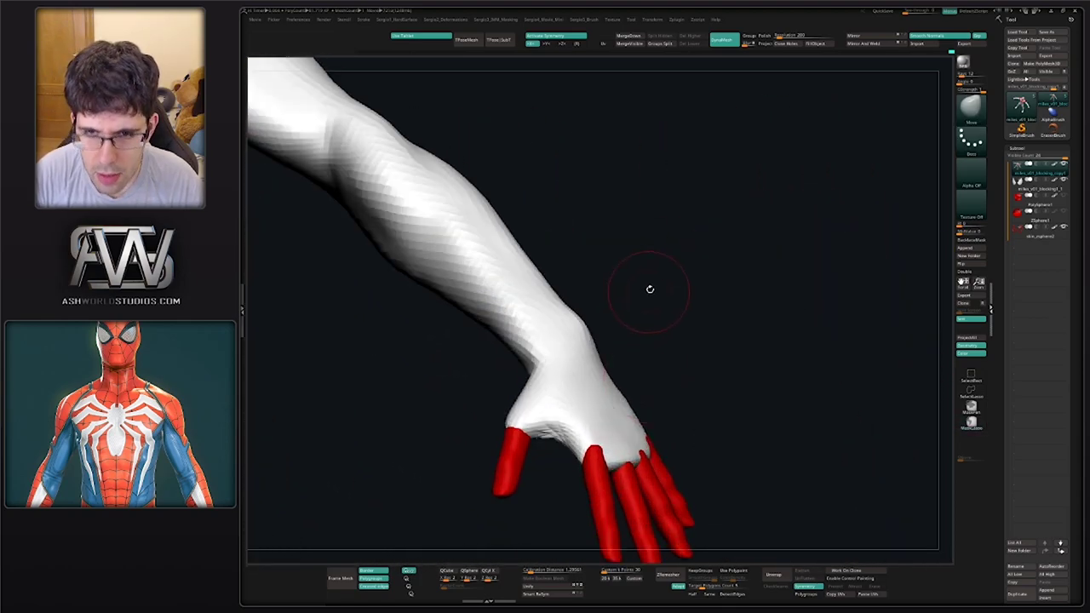
Try remeshing the merged body and fingers with DynaMesh at a resolution of 200
ctrl+drag(756, 136, 734, 225)
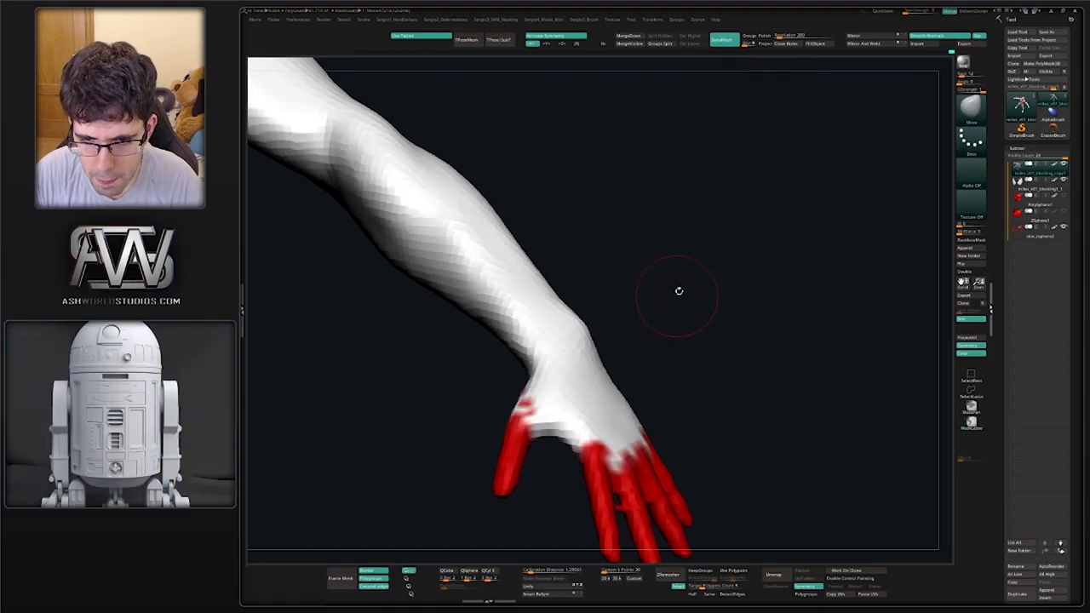
alt+right_drag(679, 292, 692, 248)
key(ctrl+z)
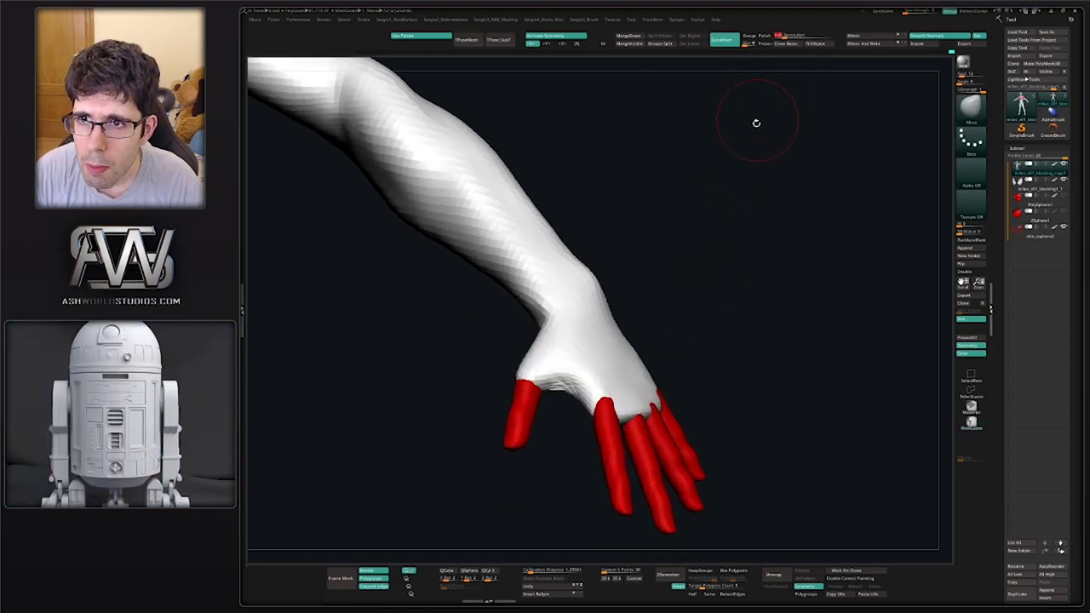
Try remeshing the merged body at higher DynaMesh resolutions, ending at 1232, and undo the remesh
ctrl+drag(732, 250, 730, 254)
ctrl+right_drag(670, 305, 656, 379)
right_drag(723, 225, 730, 241)
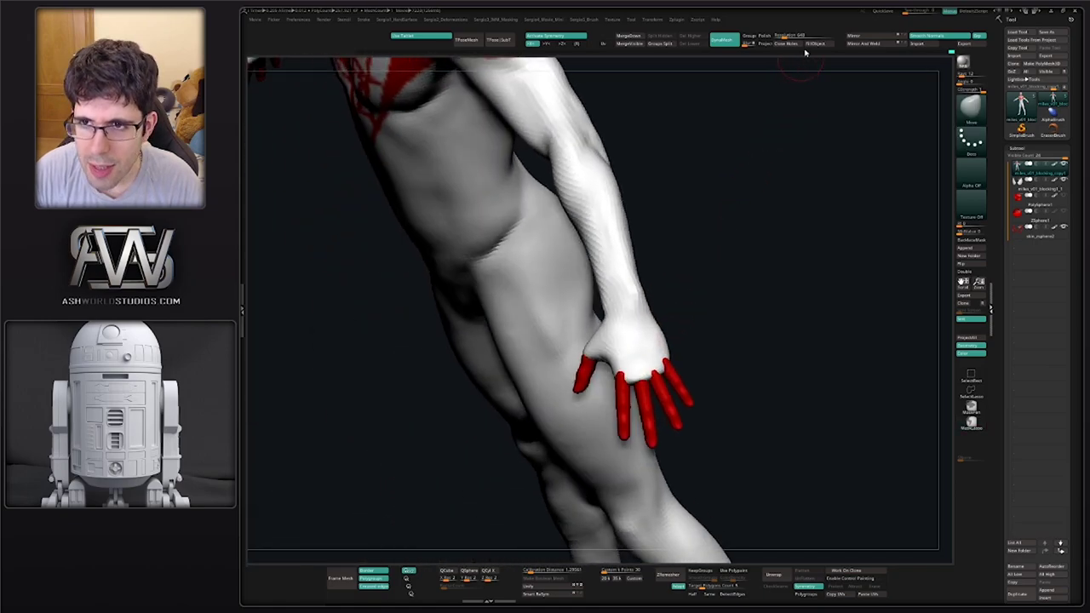
click(792, 35)
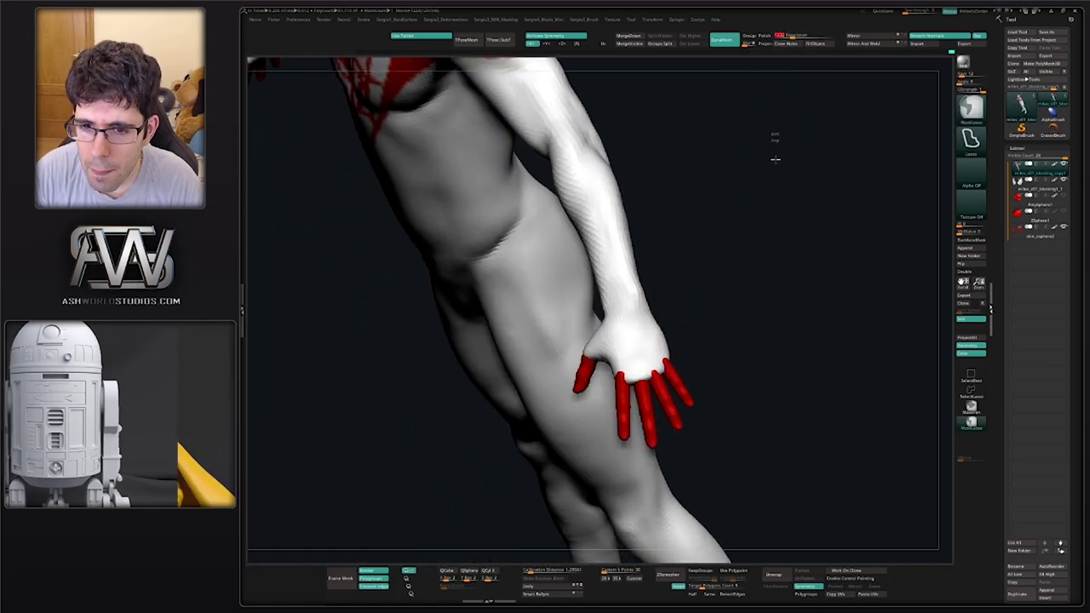
ctrl+drag(709, 255, 709, 258)
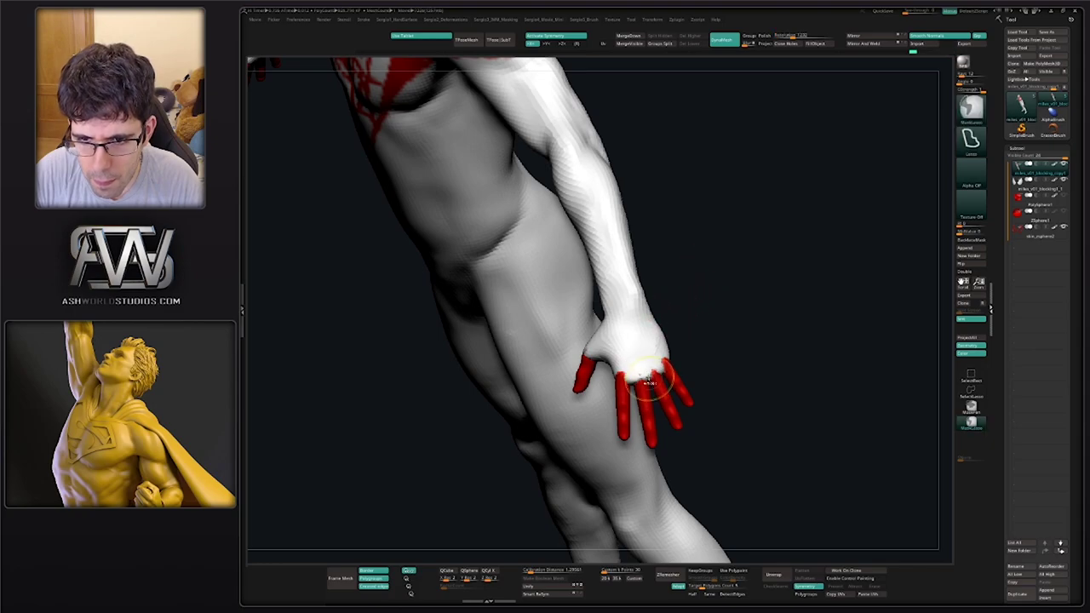
ctrl+right_drag(642, 358, 669, 420)
key(ctrl+z)
Use the Move Topological brush to fit the left hand's knuckle edge around the roots of the fingers
key(b)
key(m)
key(t)
right_drag(636, 375, 628, 378)
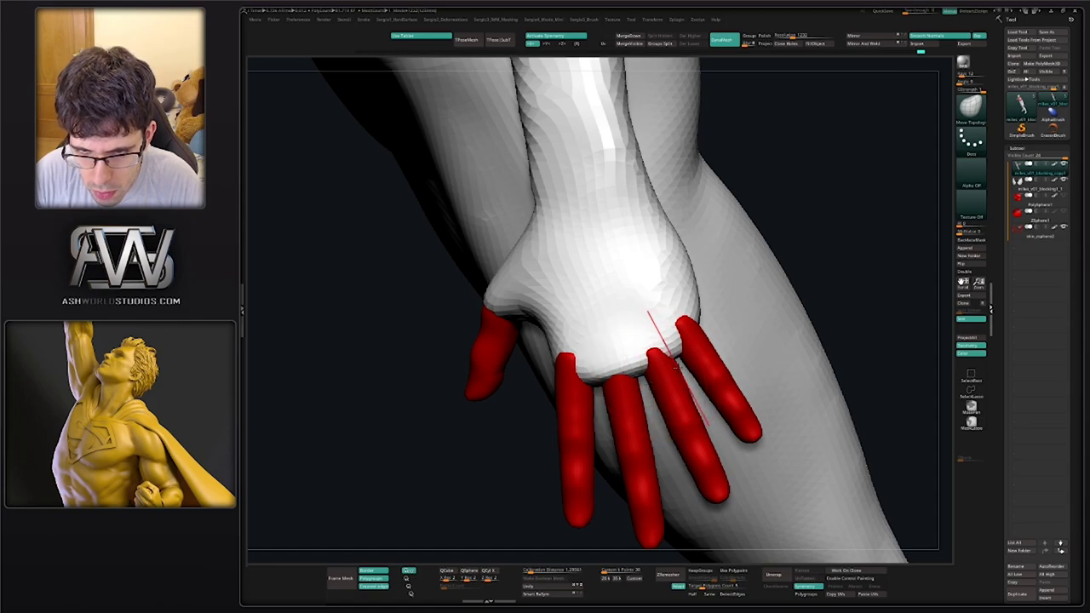
ctrl+right_drag(678, 369, 698, 321)
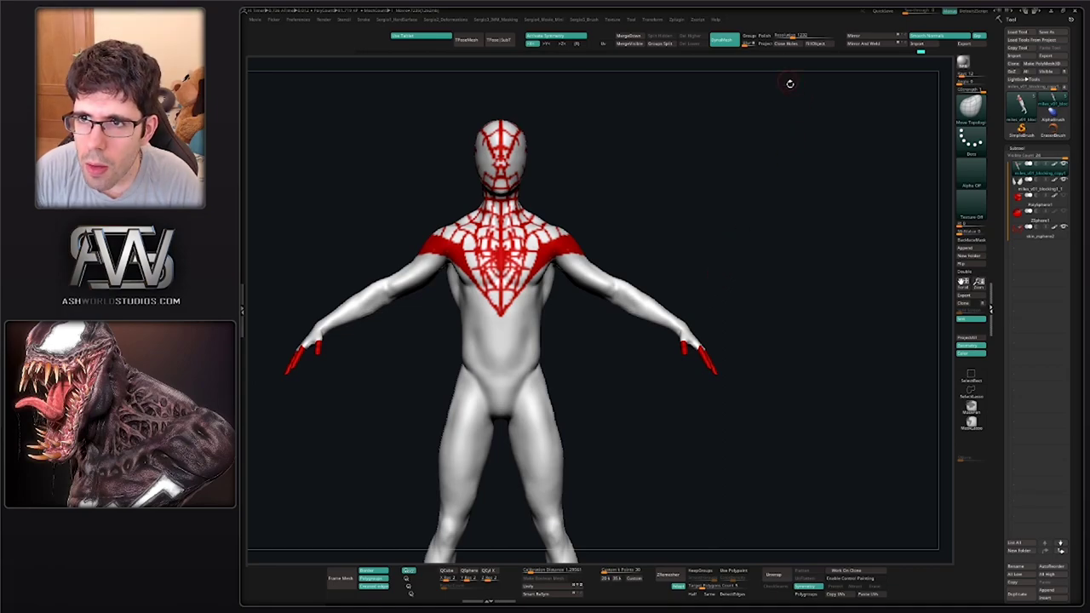
mouse_move(788, 153)
right_down()
mouse_move(707, 265)
mouse_move(692, 402)
mouse_move(690, 333)
mouse_move(694, 382)
right_up()
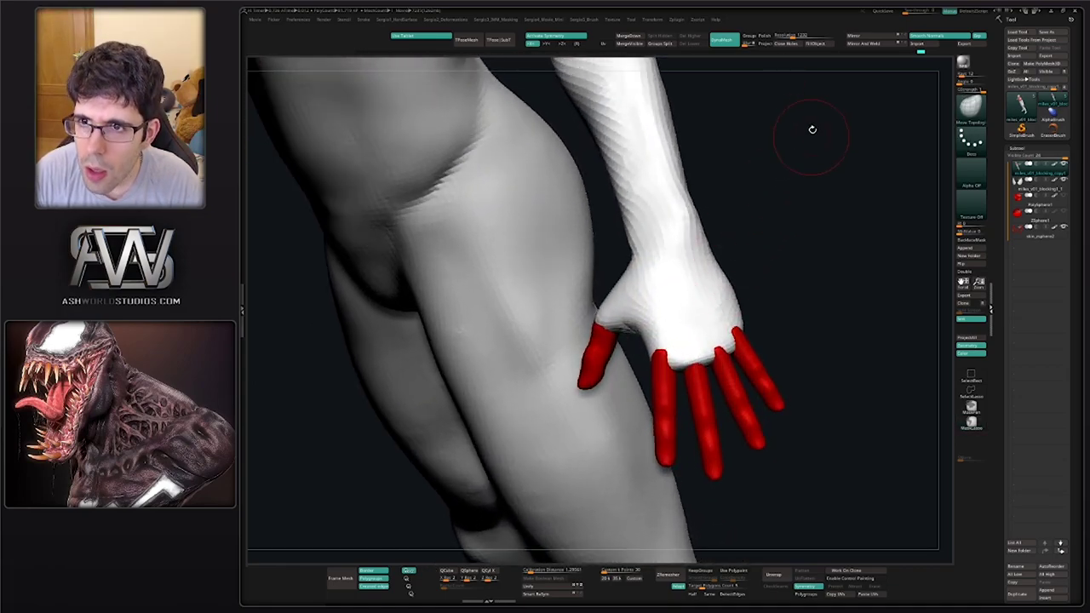
Try remeshing the body again with DynaMesh at resolution 1232 and check the left shoulder, arm and hand
ctrl+drag(810, 139, 795, 264)
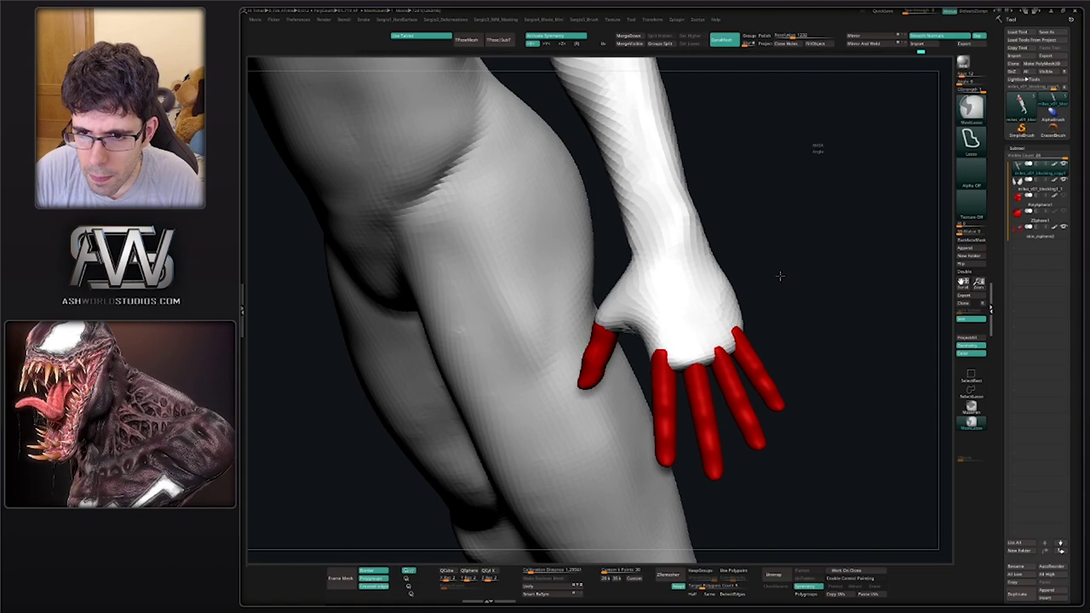
ctrl+right_drag(718, 331, 695, 223)
alt+right_drag(689, 292, 708, 426)
ctrl+right_drag(643, 299, 638, 308)
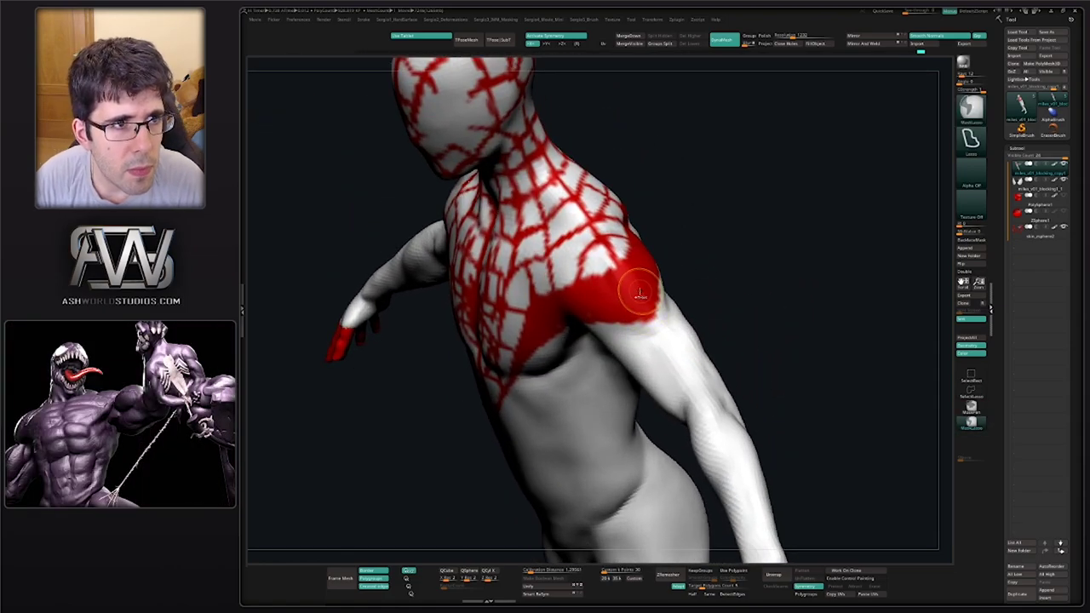
alt+right_drag(711, 445, 645, 261)
ctrl+right_drag(689, 371, 701, 432)
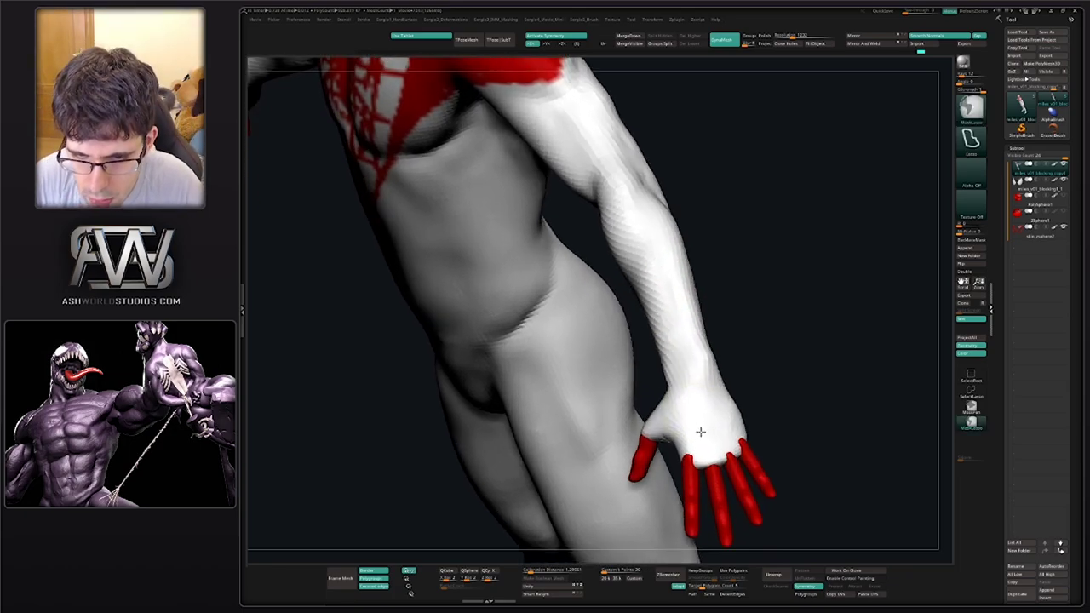
key(f)
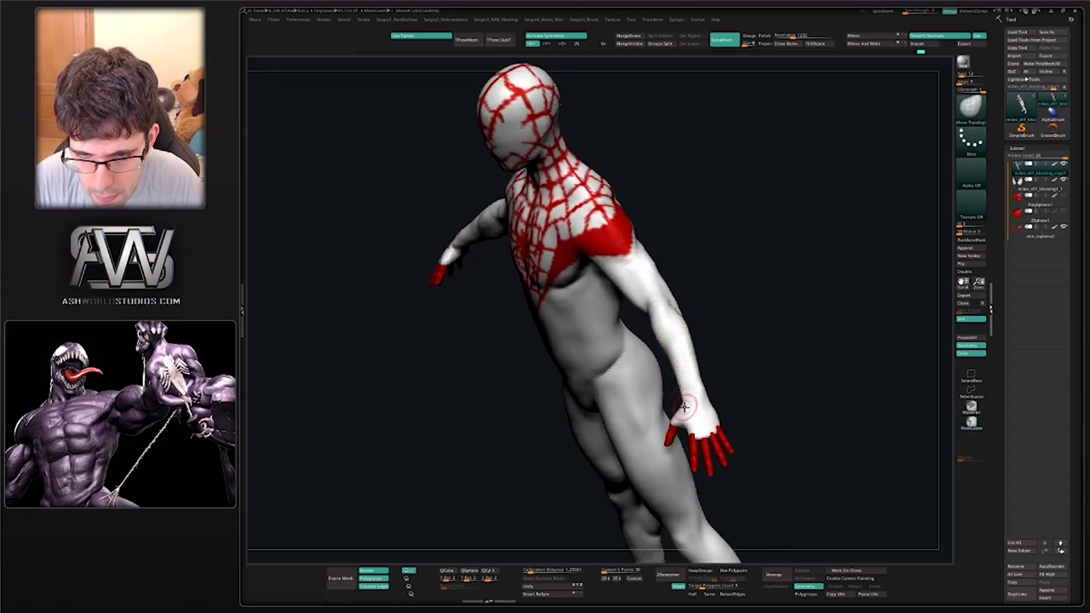
Examine the body's wireframe and the left hand's finger joints, and toggle the visibility of the eye lenses subtool
mouse_move(695, 415)
alt+right_down()
mouse_move(684, 381)
mouse_move(706, 445)
mouse_move(705, 317)
mouse_move(725, 246)
alt+right_up()
key(shift+f)
key(shift+f)
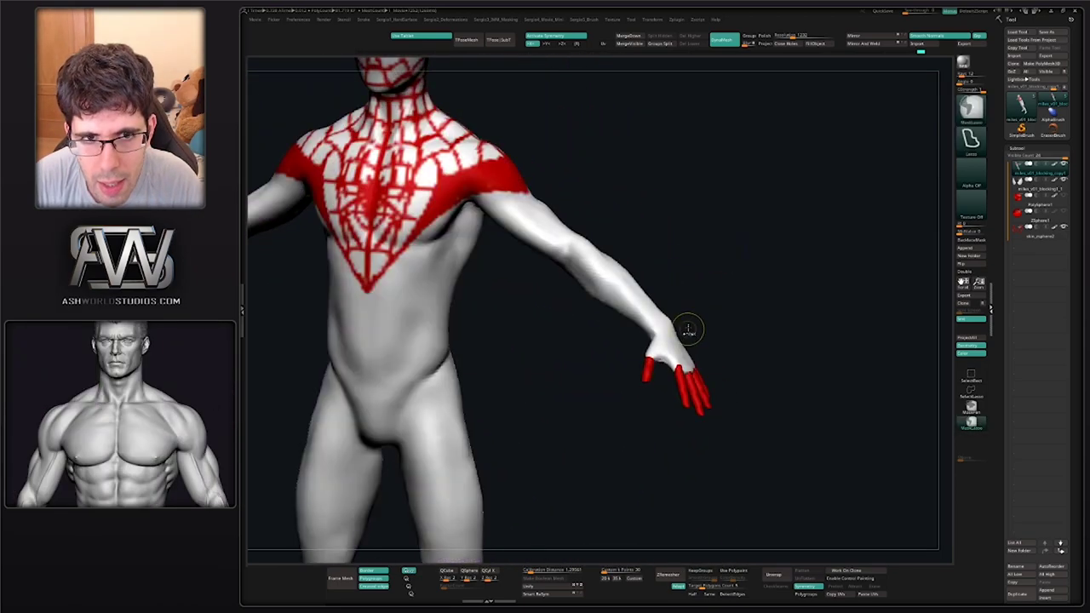
ctrl+right_drag(688, 329, 680, 319)
alt+right_drag(680, 318, 711, 397)
right_drag(759, 363, 715, 362)
alt+right_drag(715, 362, 722, 443)
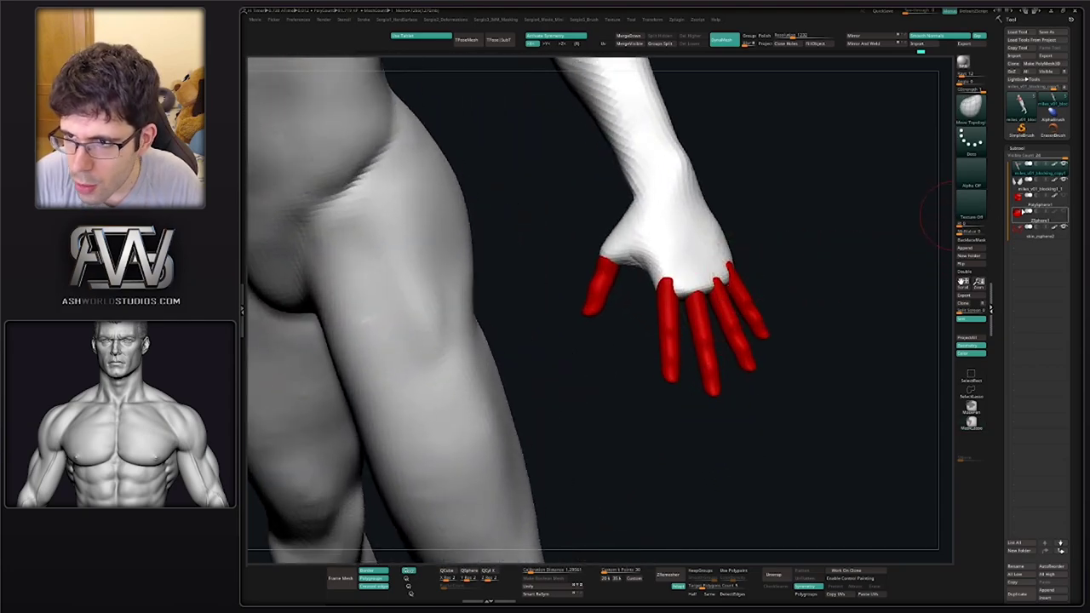
click(1063, 181)
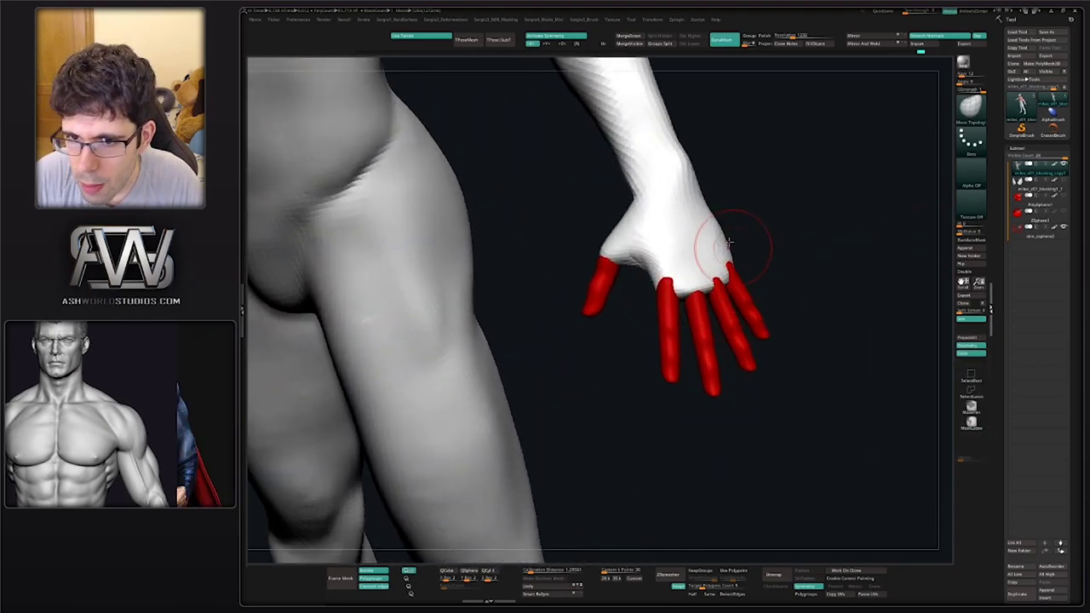
Hide the fingers' polygroup on the body and separate it into its own subtool with Split Hidden
ctrl+right_drag(723, 330, 689, 242)
key(shift+f)
key(shift+f)
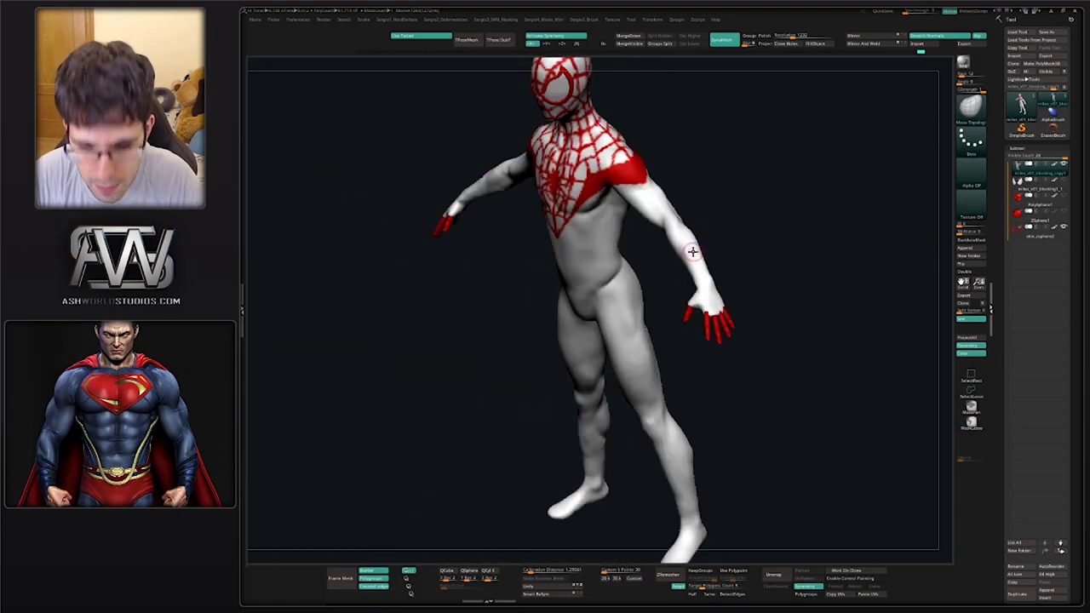
ctrl+shift+click(703, 266)
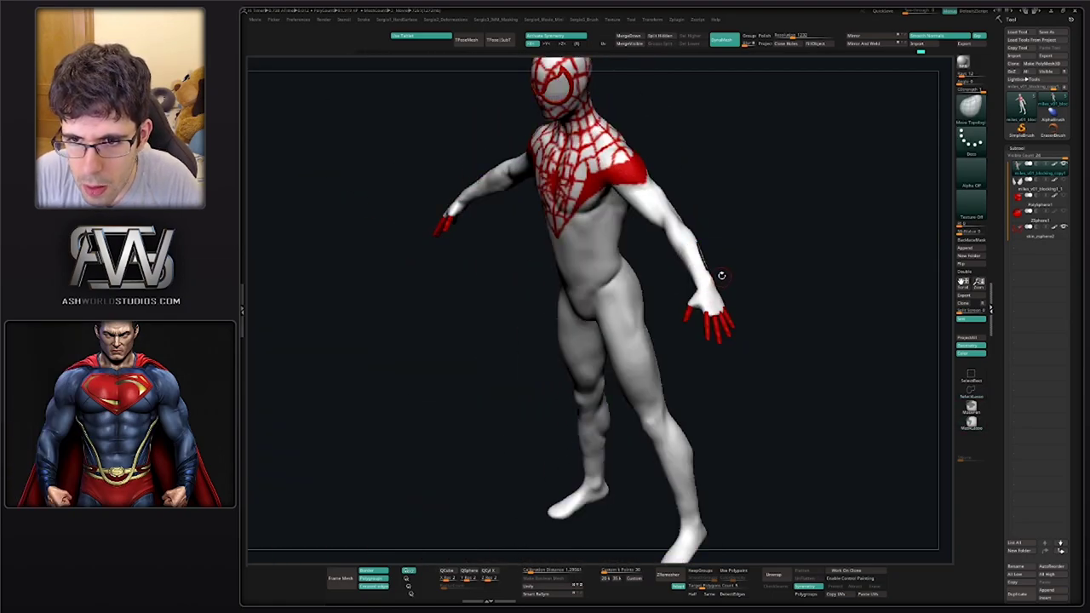
ctrl+shift+click(718, 289)
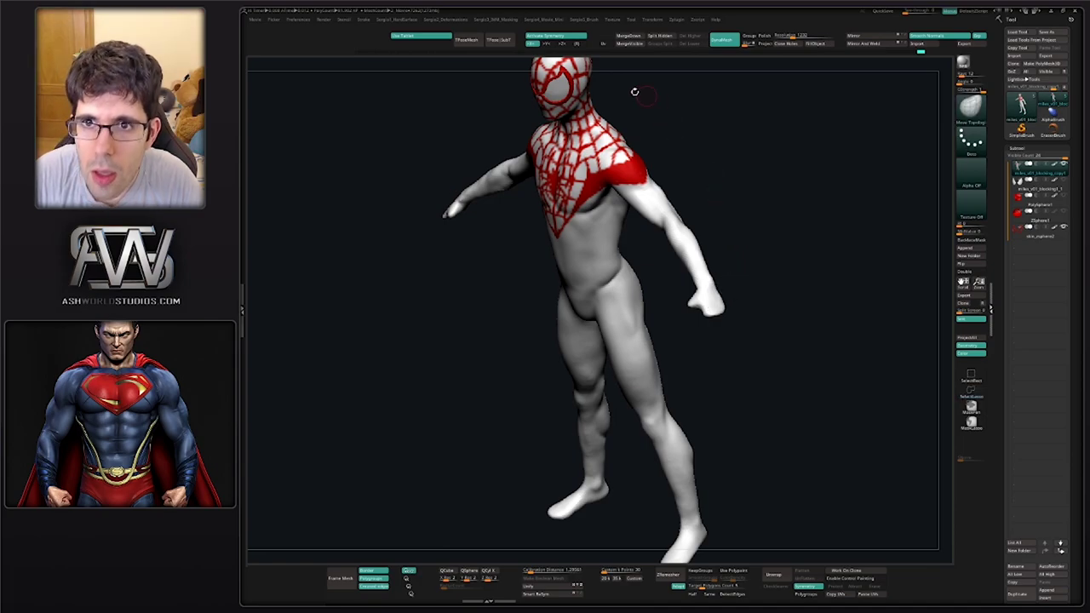
click(660, 36)
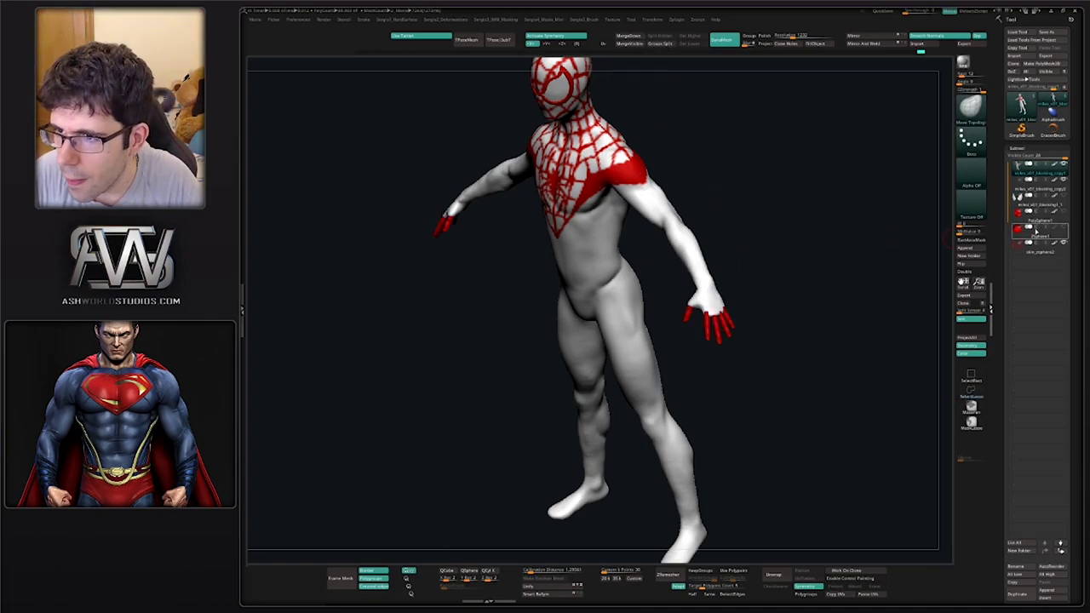
Hide the skin_zsphere2 subtool and delete the ZSphere1 subtool
click(1063, 243)
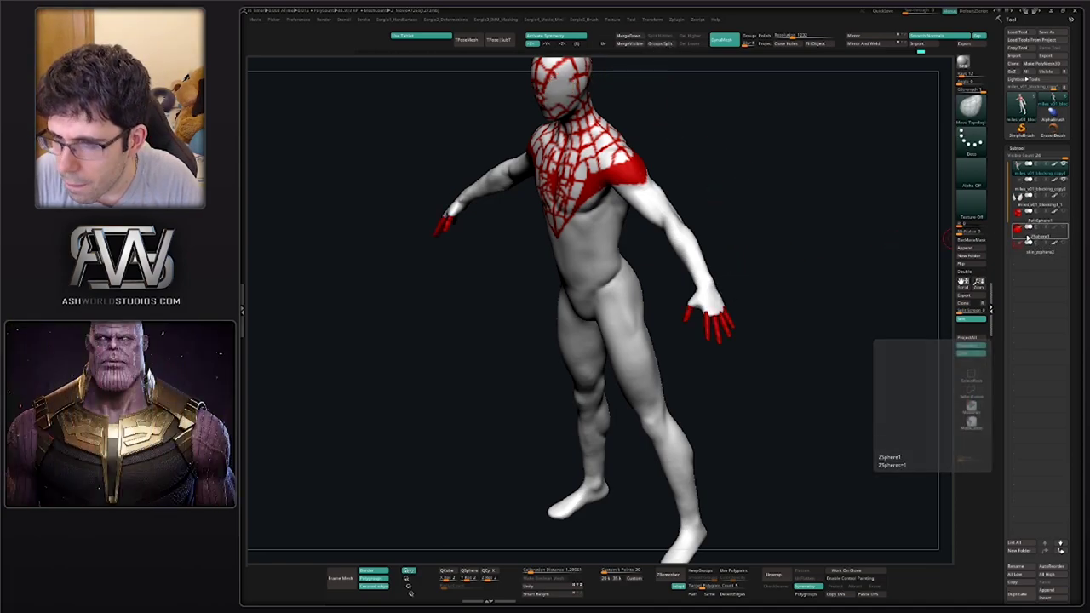
click(1032, 232)
key(Delete)
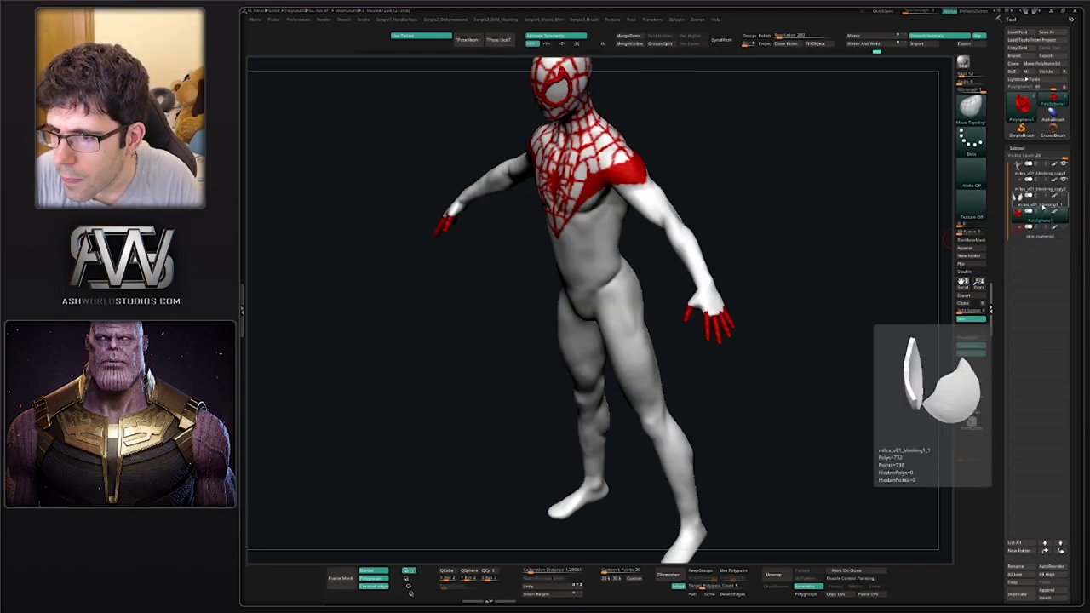
Move the skin_zsphere2 subtool above the eye lenses subtool and view the red PolySphere1 subtool on its own
drag(1040, 233, 1037, 212)
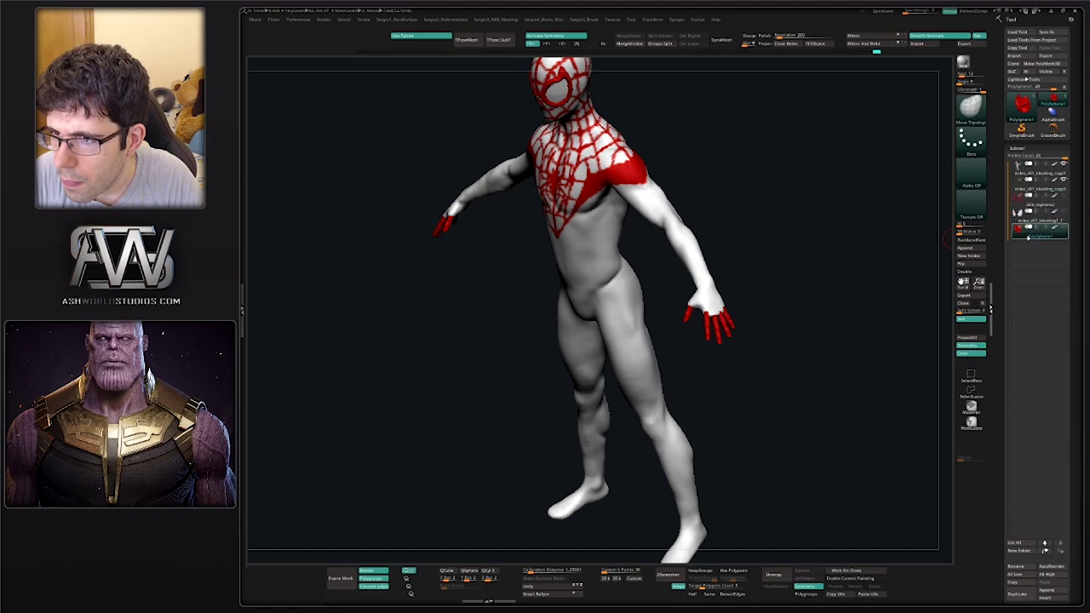
click(1028, 237)
alt+drag(774, 260, 790, 398)
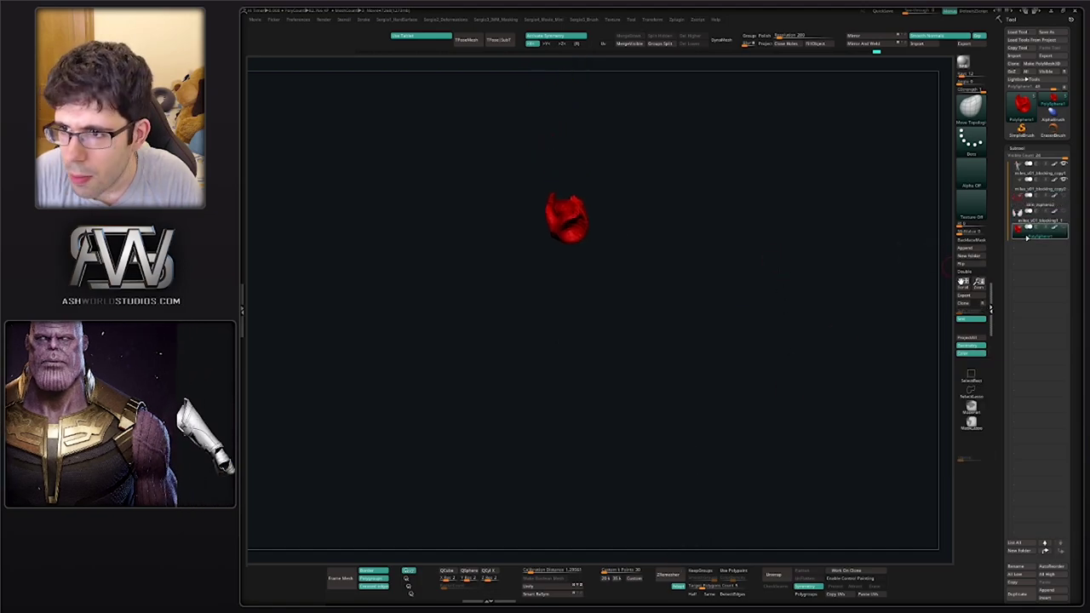
Make the skin_zsphere2 and eye lenses subtools visible, leave the isolated view of PolySphere1 and select the body subtool
click(1064, 213)
click(1065, 197)
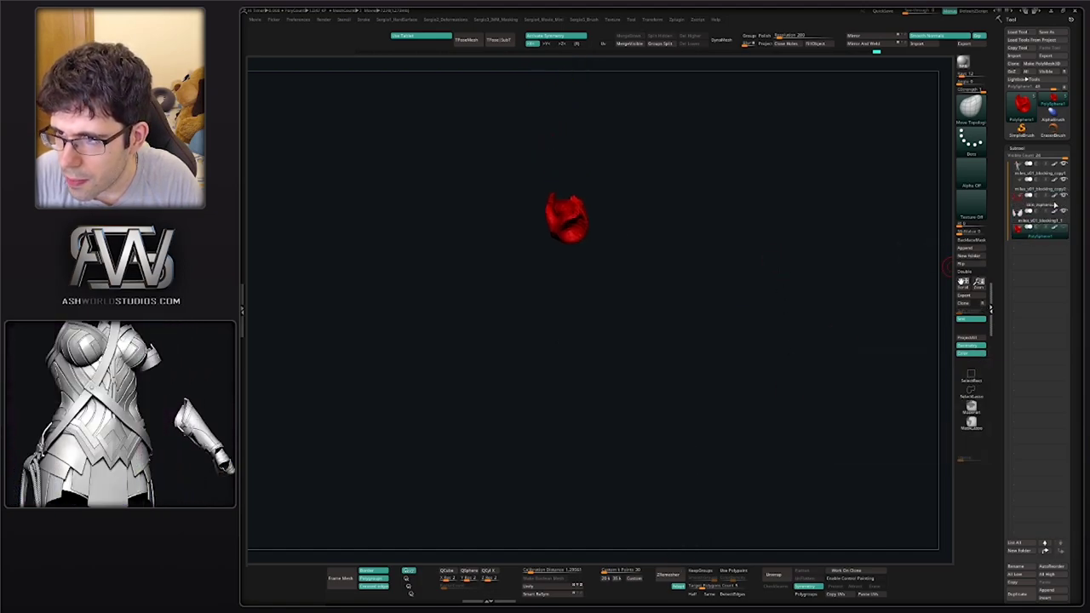
key(shift+s)
click(1025, 173)
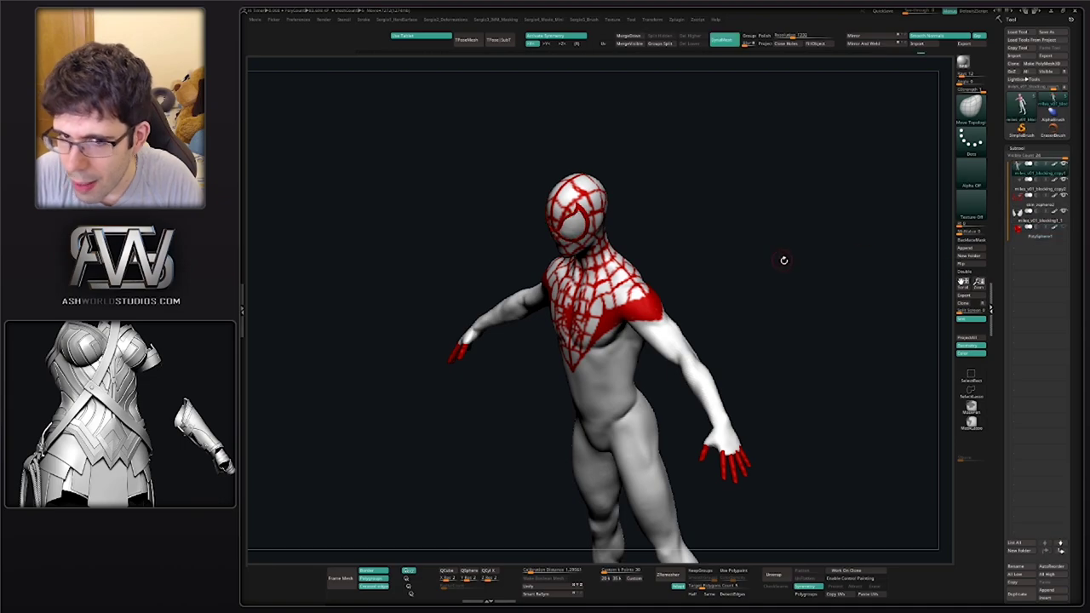
Rename the body subtool Miles_v01_Blocking and make a Boolean mesh that fuses the body with its fingers
shift+right_drag(783, 261, 644, 370)
right_drag(706, 301, 660, 298)
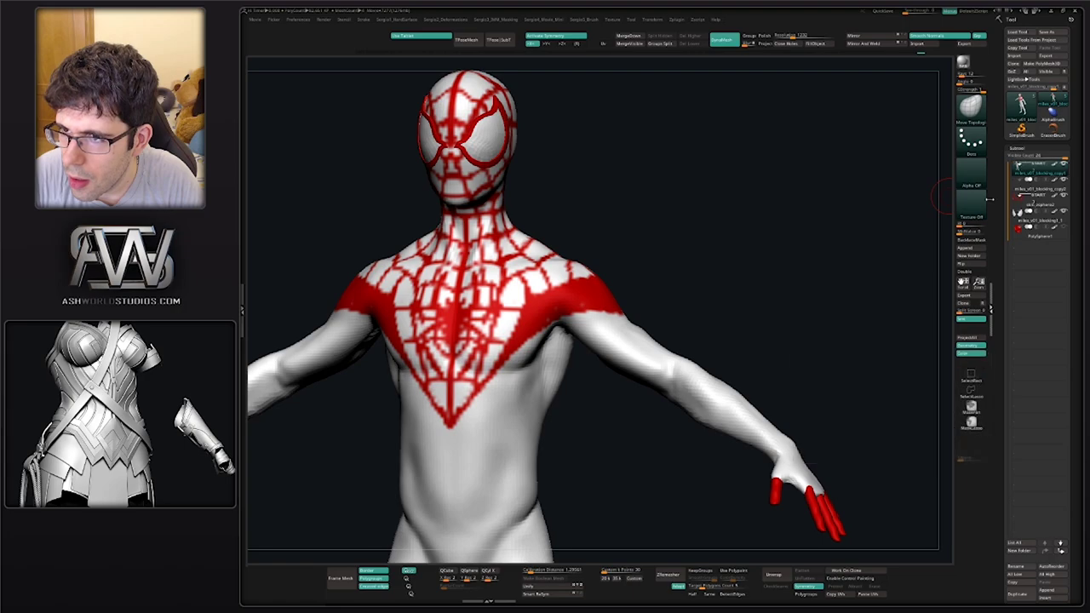
alt+right_drag(754, 287, 818, 274)
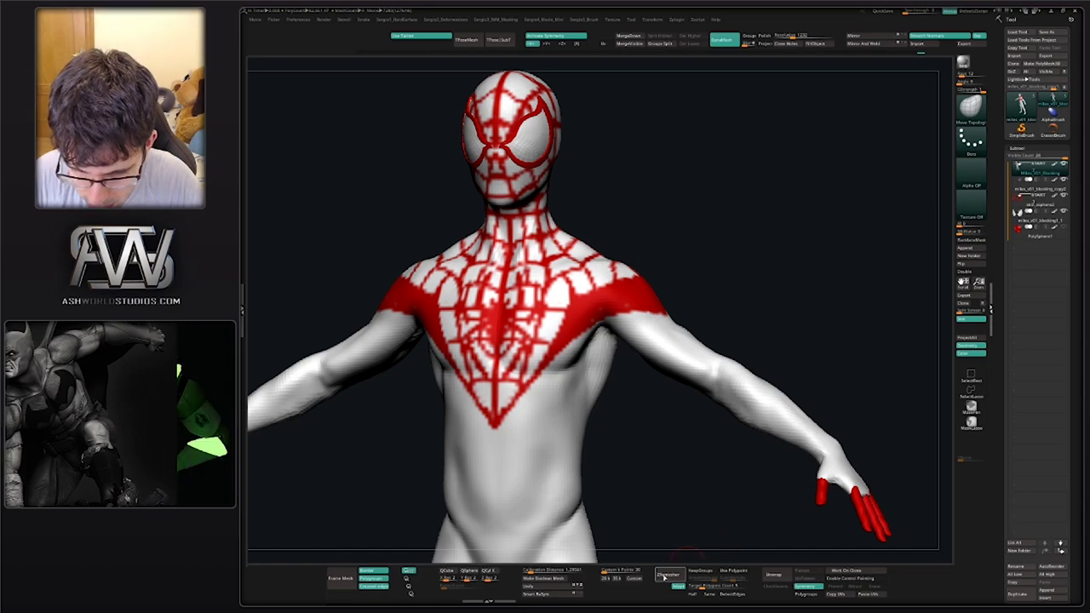
click(555, 578)
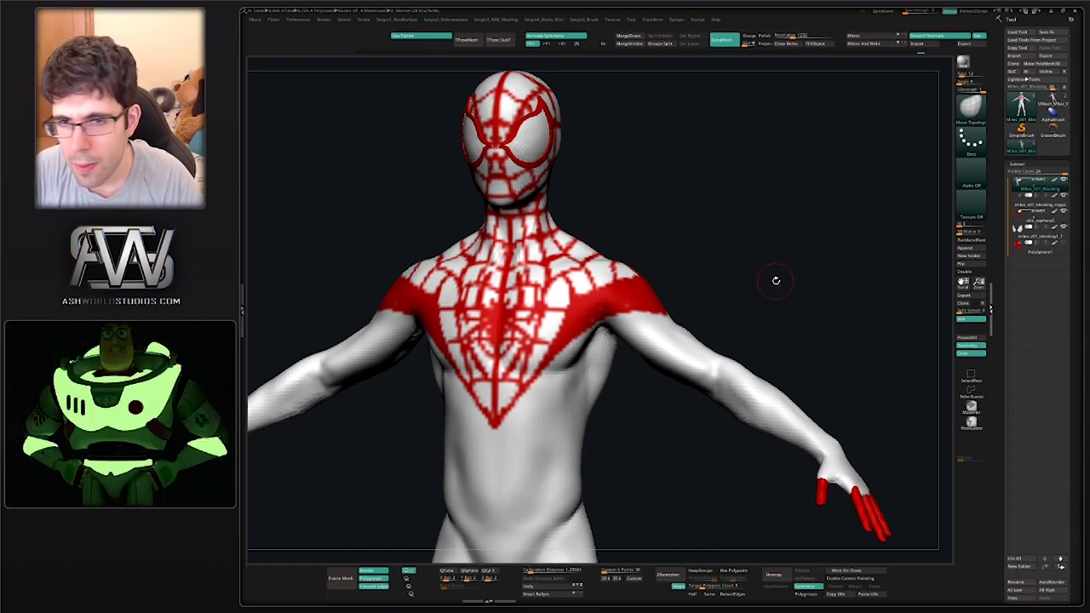
Append the generated UMesh body to the subtool list and make it the active subtool
drag(776, 280, 734, 279)
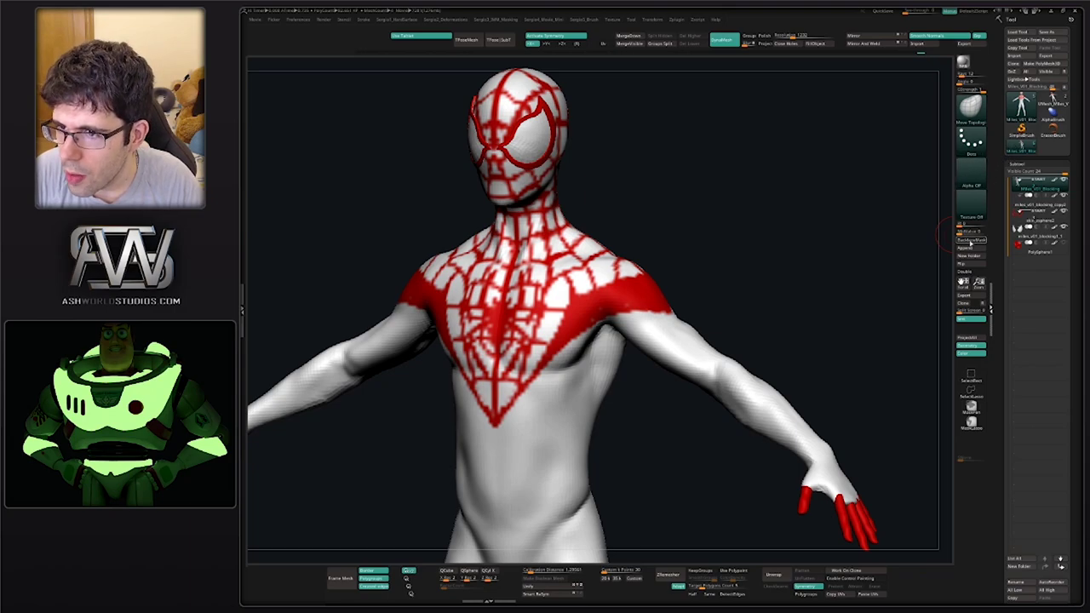
click(966, 247)
click(803, 270)
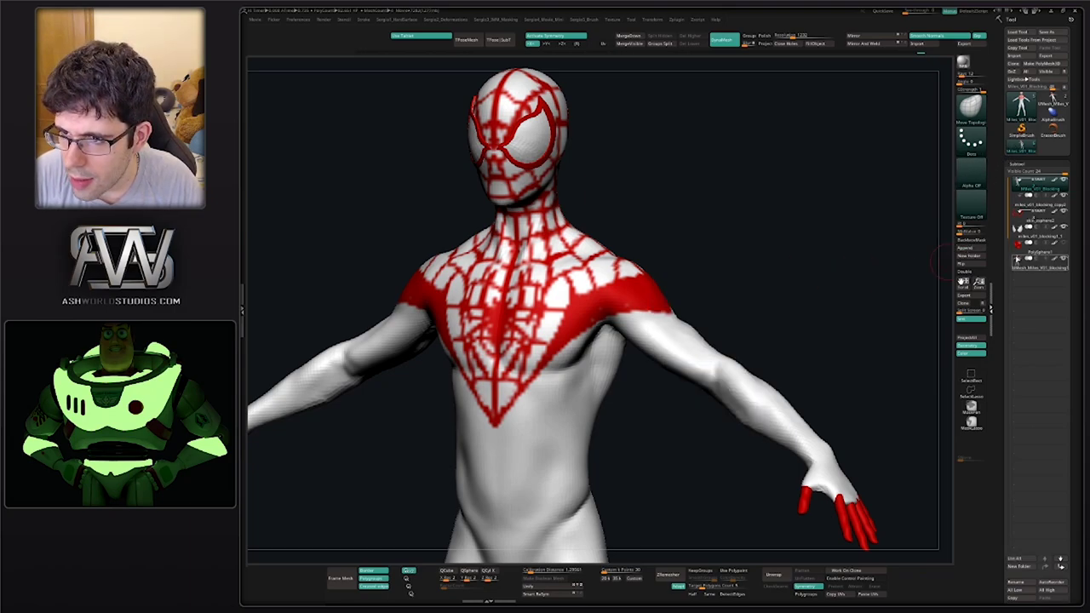
click(1016, 267)
drag(816, 406, 822, 416)
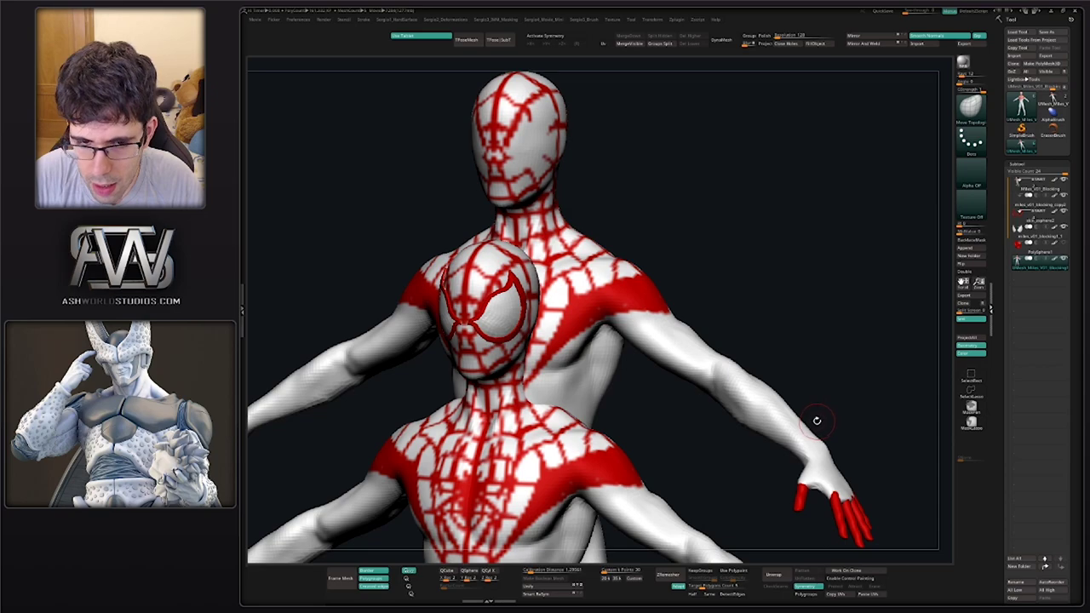
Examine the fused hand and fingers up close, check the wireframe, and view the whole body on its own
key(ctrl+n)
alt+right_drag(856, 488, 652, 357)
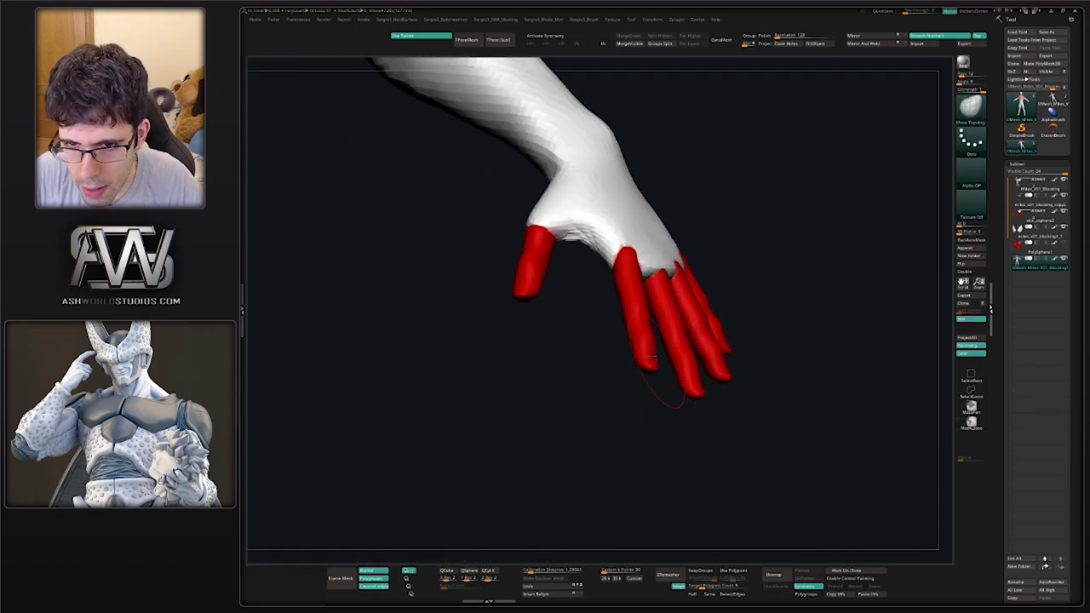
right_drag(619, 321, 660, 68)
key(shift+f)
key(alt+s)
key(shift+f)
ctrl+right_drag(679, 298, 731, 369)
mouse_move(706, 280)
right_down()
mouse_move(606, 297)
mouse_move(699, 290)
right_up()
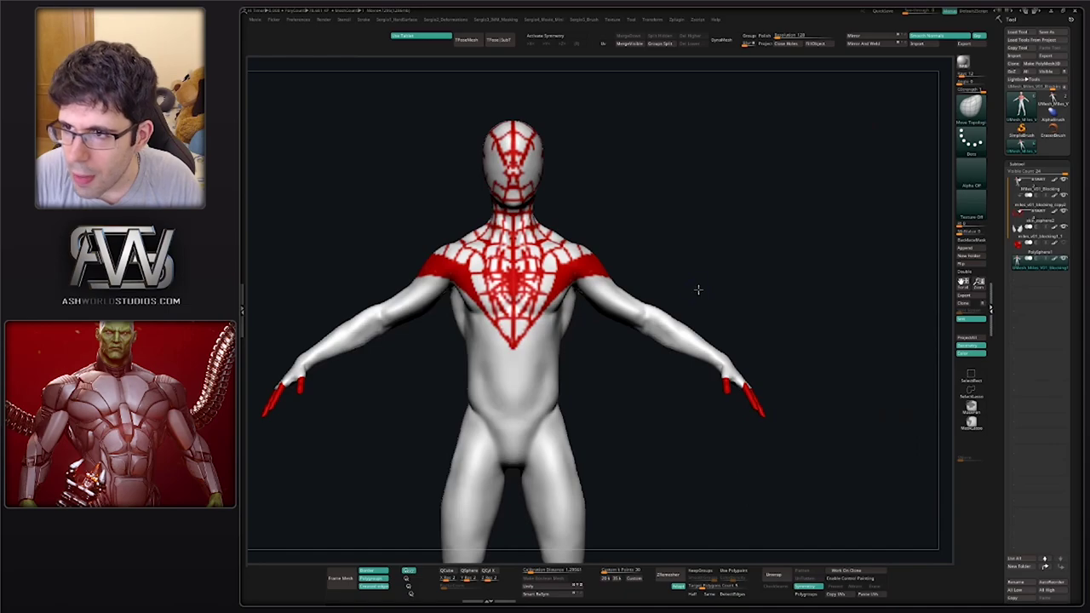
alt+right_drag(818, 276, 879, 209)
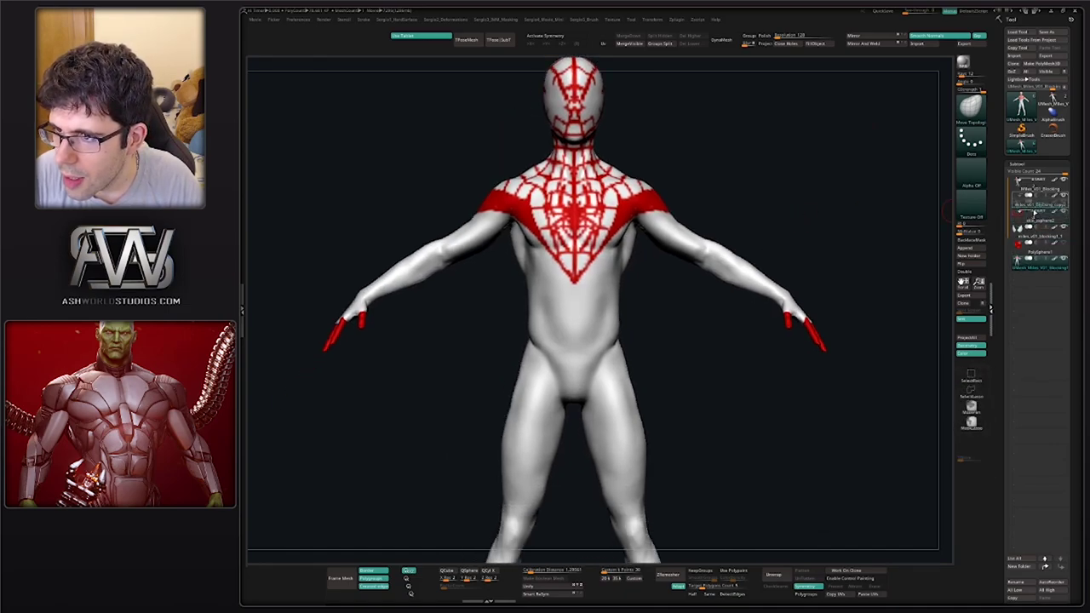
Move the UMesh body above skin_zsphere2 and delete the original body and separate fingers subtools
drag(1035, 213, 1035, 215)
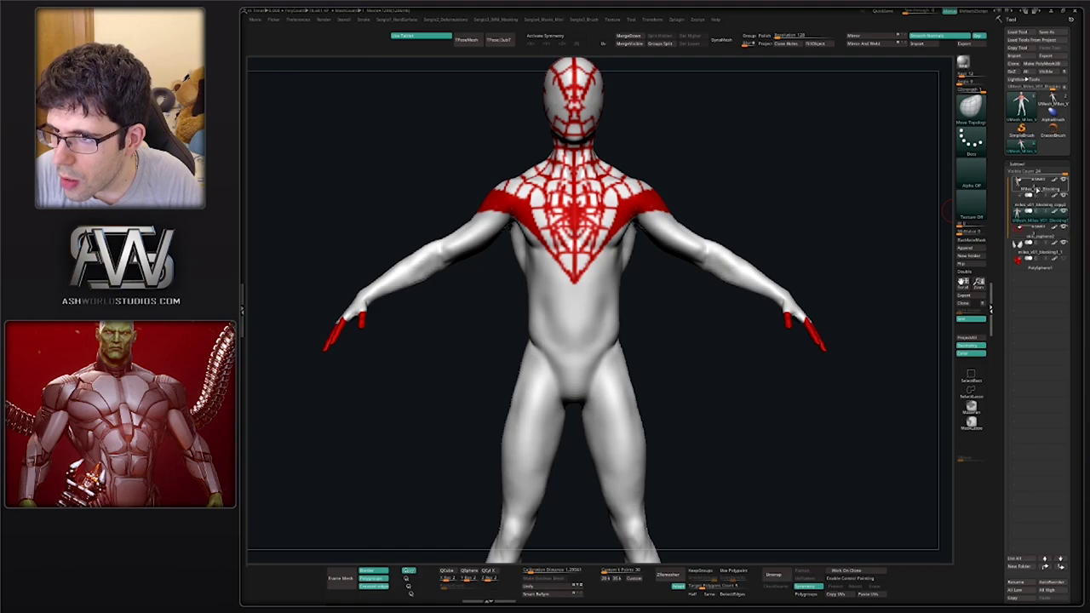
click(1029, 189)
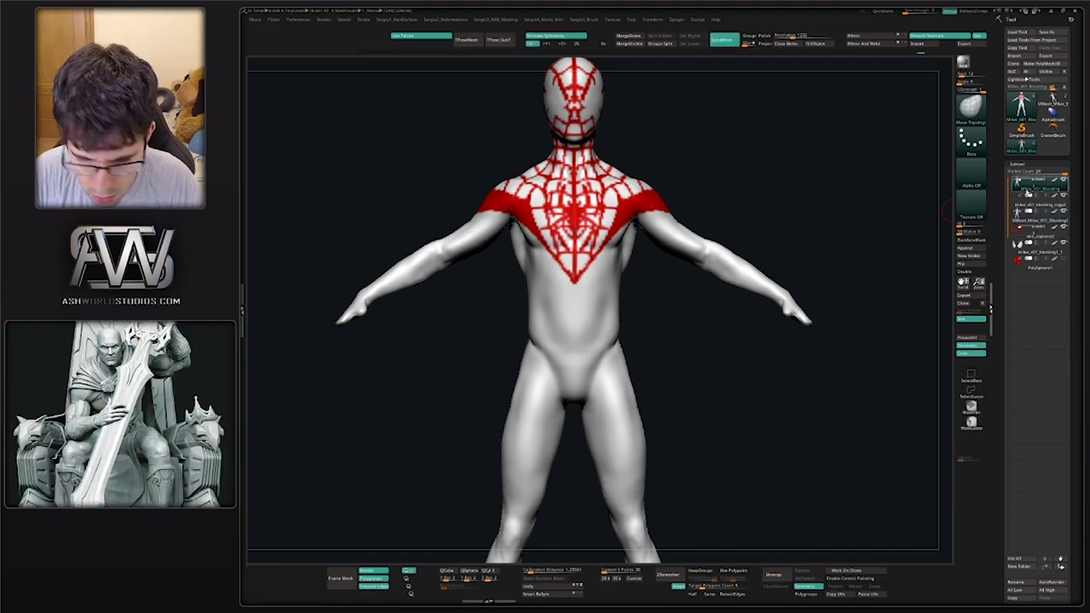
click(1024, 195)
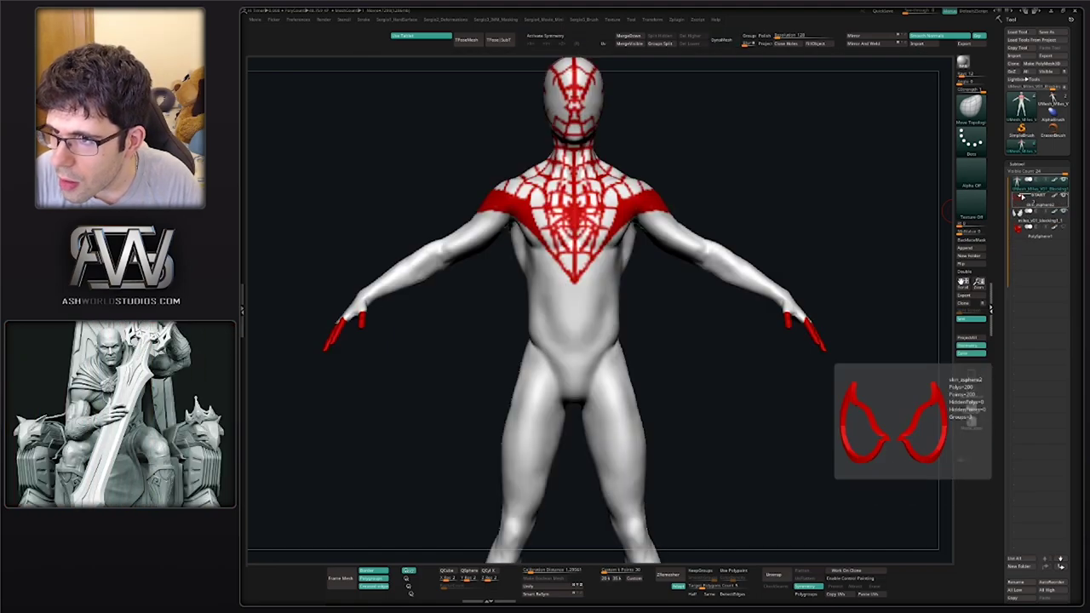
Clear the Start flag on skin_zsphere2 and rename the fused body subtool Miles_V02_Pose
click(1023, 197)
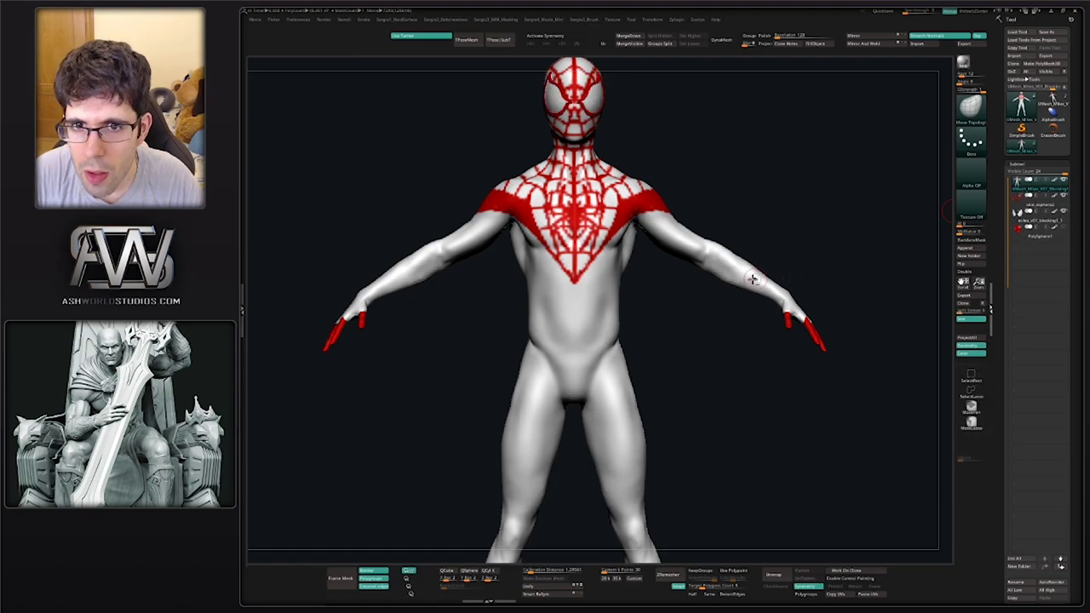
alt+right_drag(753, 279, 806, 334)
mouse_move(805, 334)
ctrl+right_down()
mouse_move(785, 282)
mouse_move(814, 289)
mouse_move(758, 304)
ctrl+right_up()
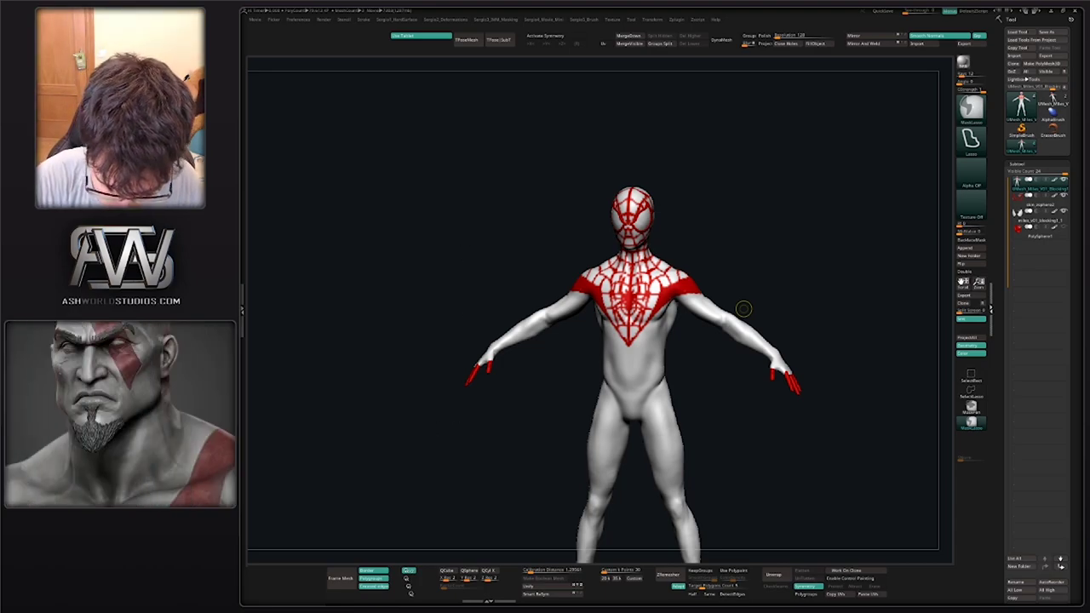
key(Return)
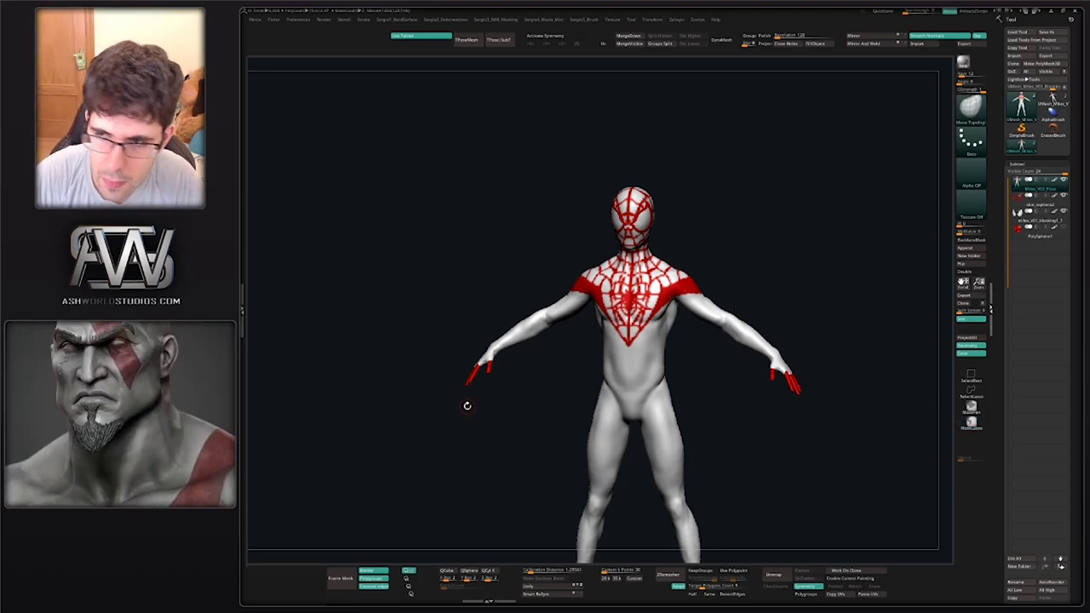
Turn on symmetry and adjust the head's jawline with the Move brush
drag(848, 277, 839, 285)
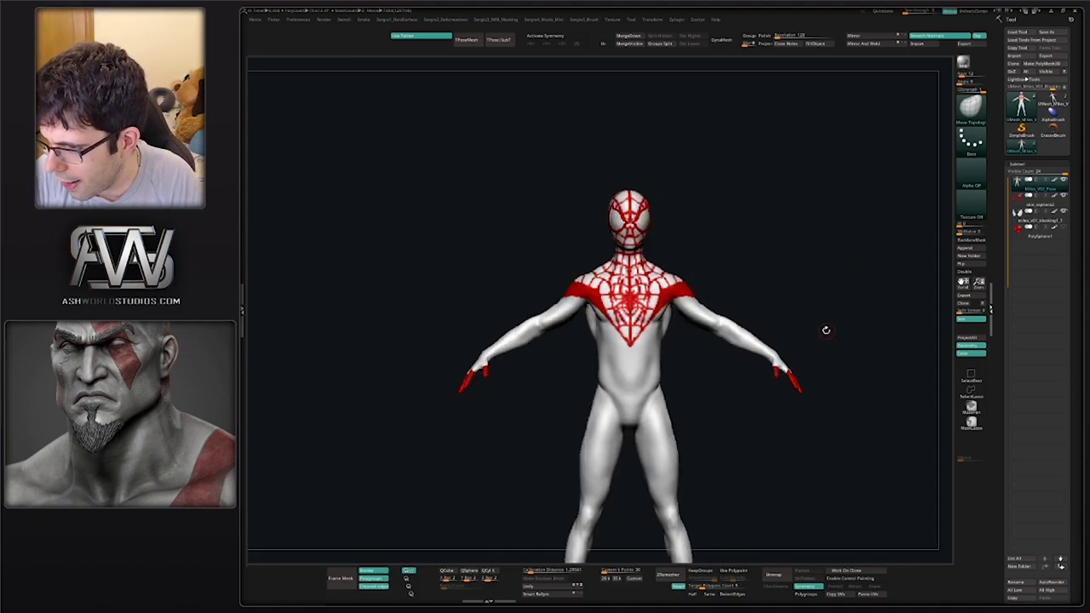
alt+drag(826, 330, 804, 272)
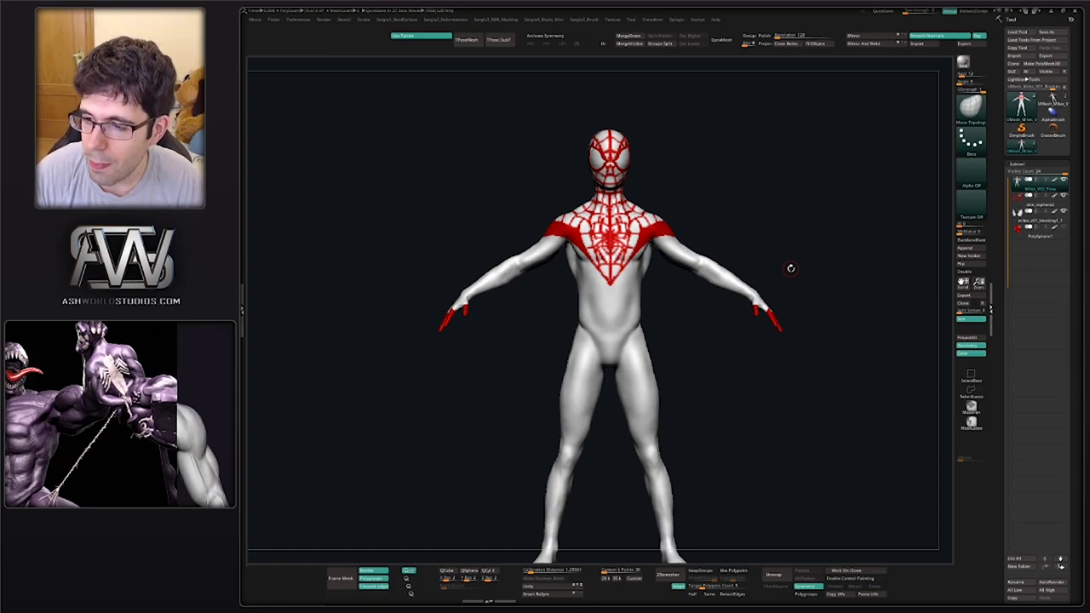
mouse_move(759, 169)
right_down()
mouse_move(742, 182)
mouse_move(716, 253)
mouse_move(673, 298)
mouse_move(630, 315)
right_up()
alt+right_drag(571, 207, 593, 319)
key(x)
key(b)
key(m)
key(v)
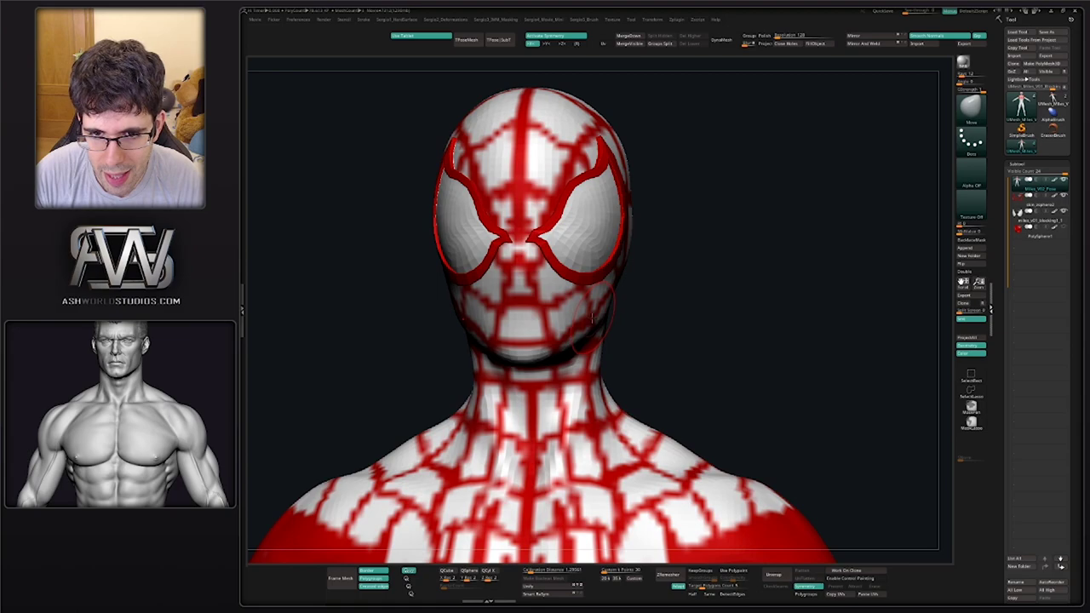
drag(595, 322, 599, 321)
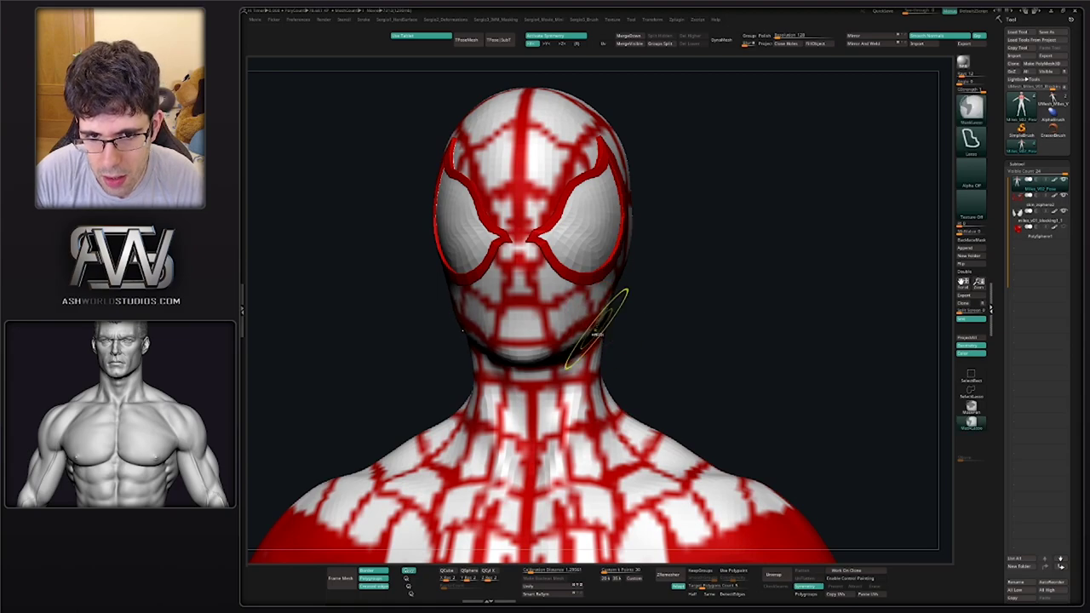
key(ctrl+z)
mouse_move(602, 324)
right_down()
mouse_move(588, 316)
mouse_move(618, 321)
mouse_move(650, 278)
right_up()
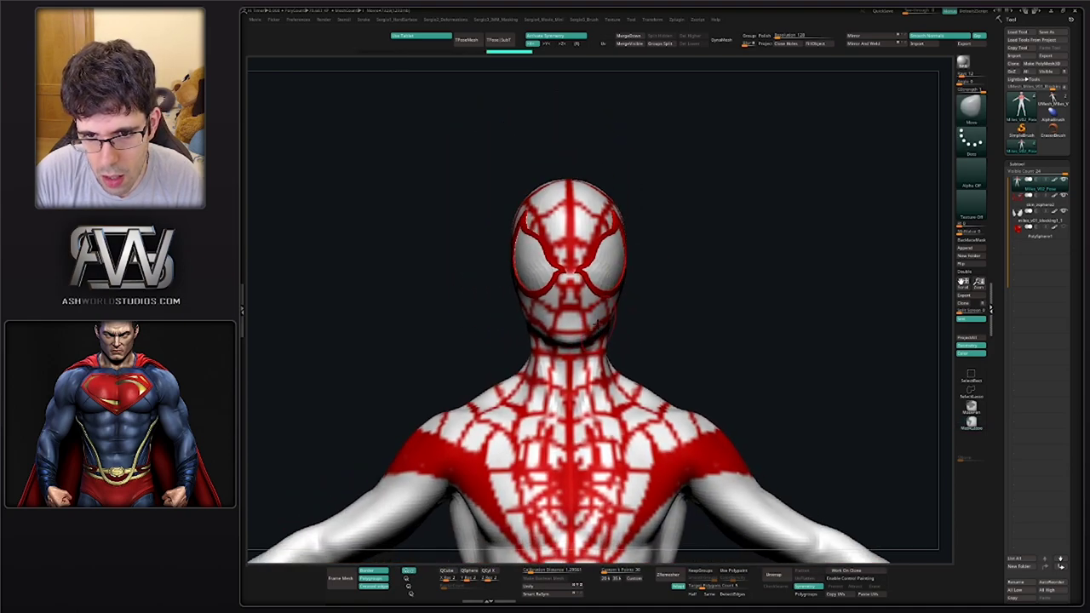
Refine the side and back of the head, the neck and the shoulders with the Move brush
right_drag(598, 323, 657, 305)
mouse_move(658, 305)
ctrl+right_down()
mouse_move(656, 280)
mouse_move(634, 292)
mouse_move(665, 300)
ctrl+right_up()
ctrl+right_drag(536, 311, 527, 352)
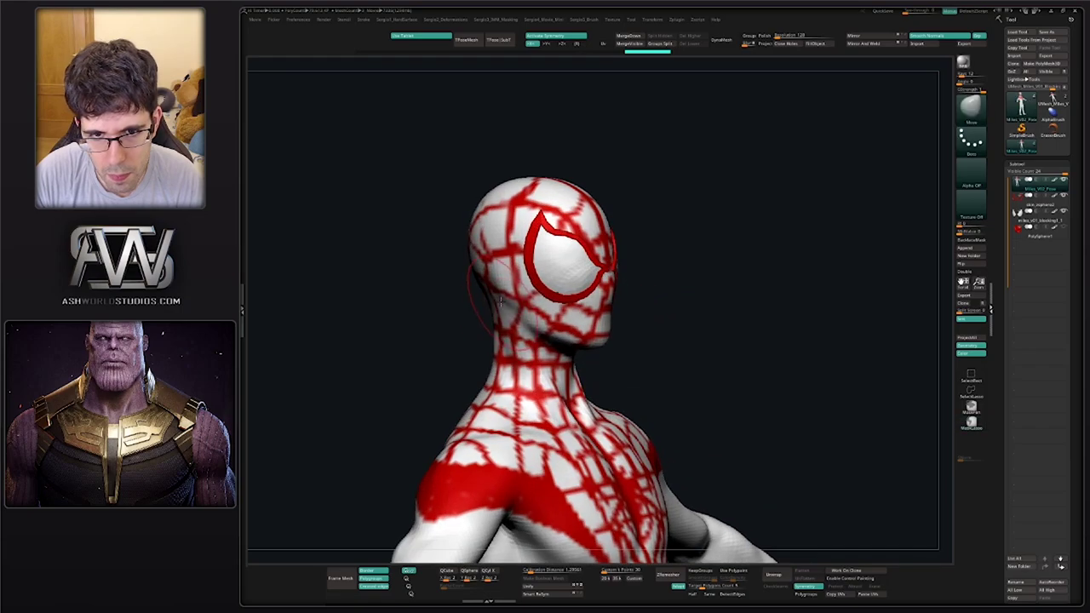
right_drag(439, 272, 462, 266)
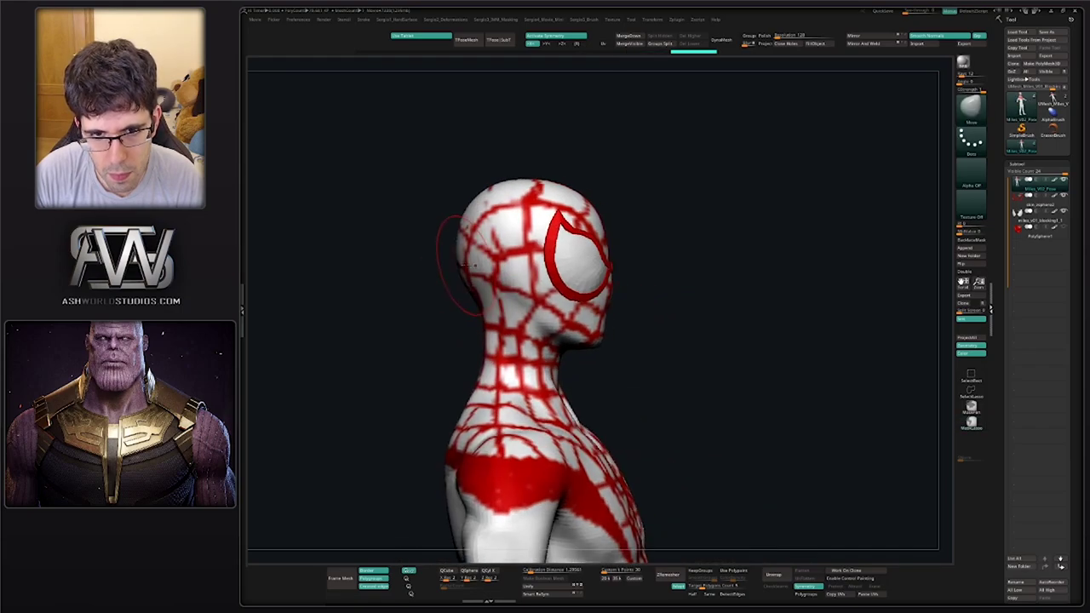
mouse_move(438, 311)
right_down()
mouse_move(539, 303)
mouse_move(449, 304)
right_up()
ctrl+right_drag(449, 304, 453, 281)
alt+right_drag(524, 328, 528, 226)
ctrl+right_drag(528, 226, 586, 200)
ctrl+right_drag(586, 200, 588, 264)
mouse_move(588, 264)
right_down()
mouse_move(572, 277)
mouse_move(573, 262)
right_up()
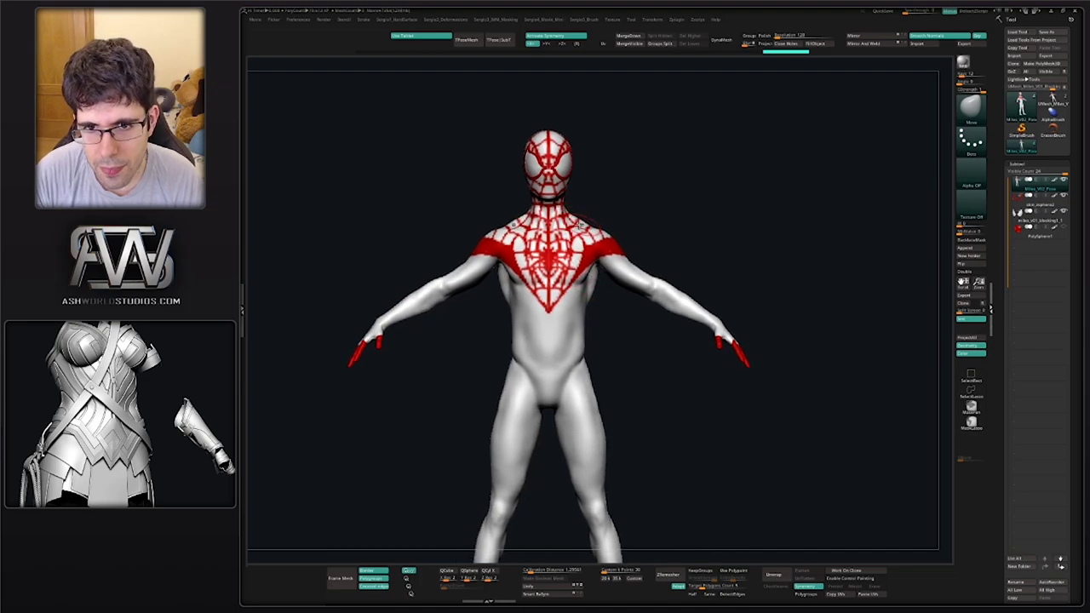
Examine the body's proportions from the front and three-quarter angles, at full figure and upper-body distance
key(ctrl)
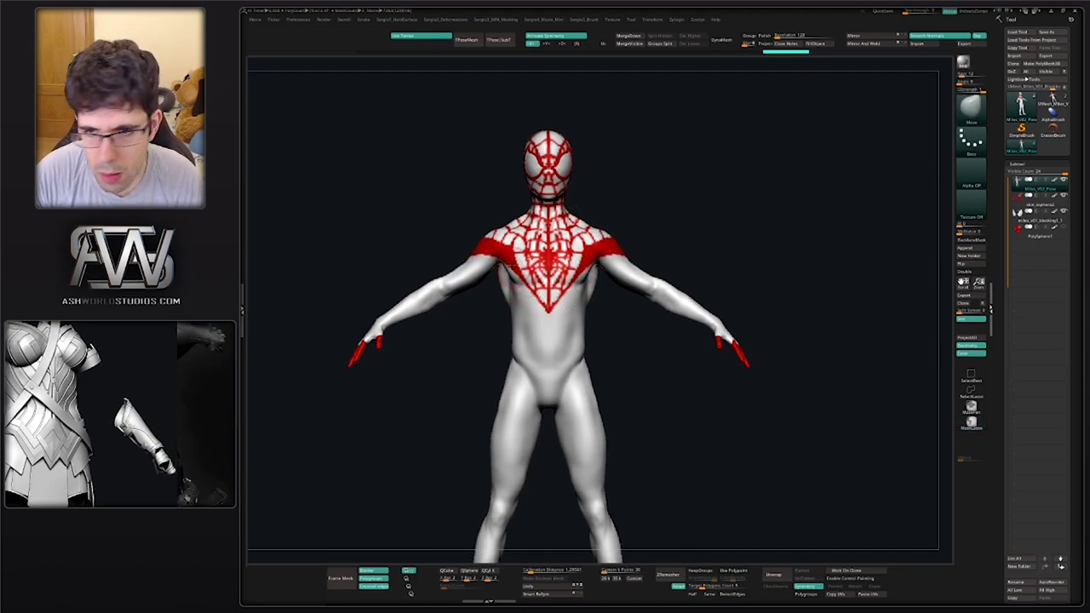
right_drag(689, 202, 669, 211)
drag(669, 210, 666, 214)
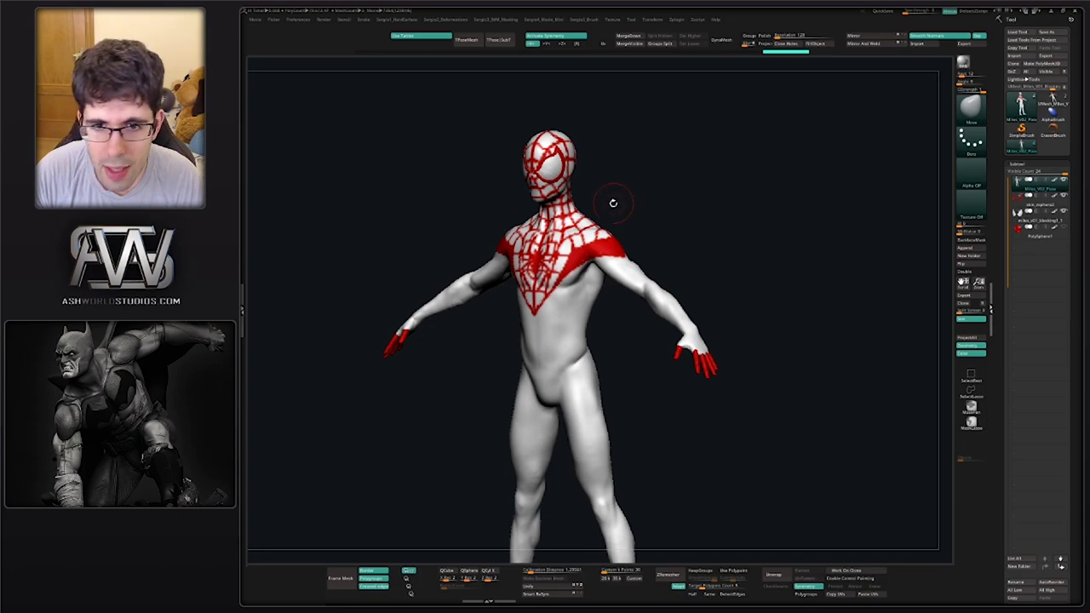
alt+right_drag(599, 205, 566, 218)
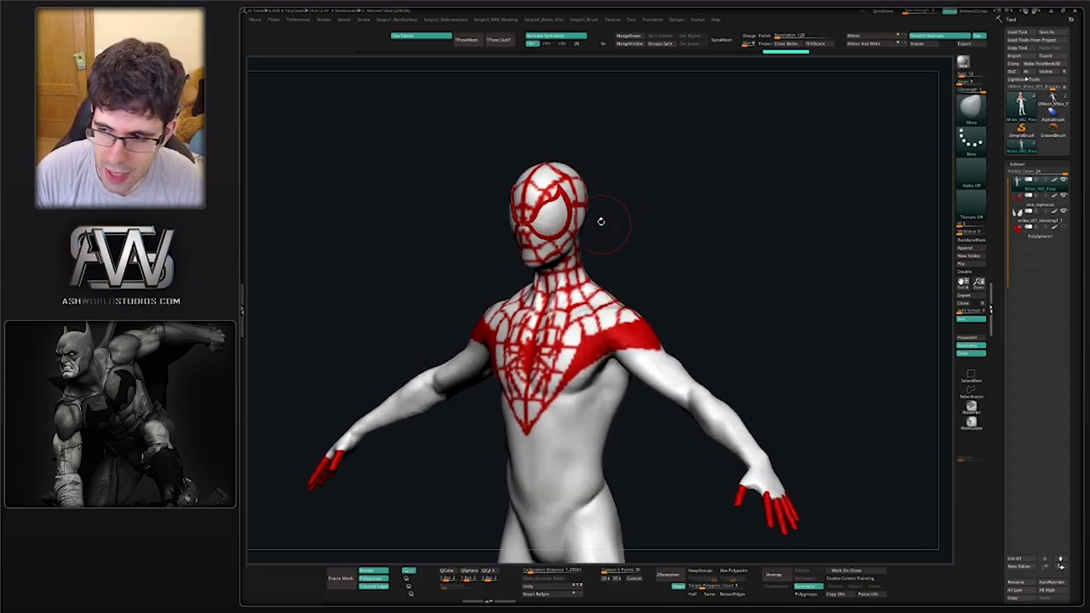
mouse_move(577, 277)
right_down()
mouse_move(586, 265)
mouse_move(571, 269)
right_up()
shift+right_drag(655, 229, 583, 281)
right_drag(657, 207, 569, 277)
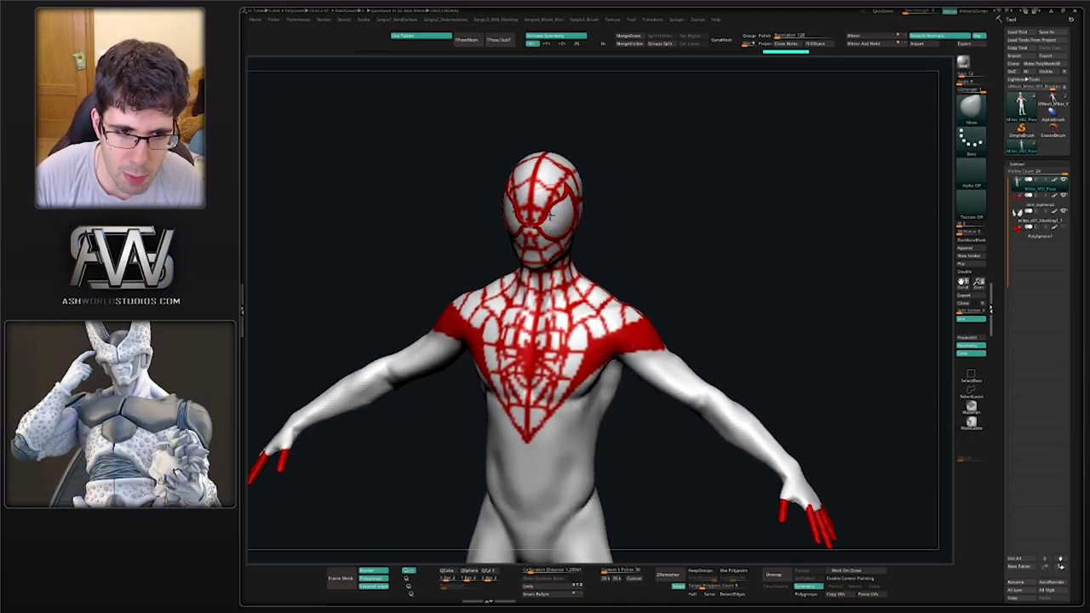
right_drag(595, 193, 534, 214)
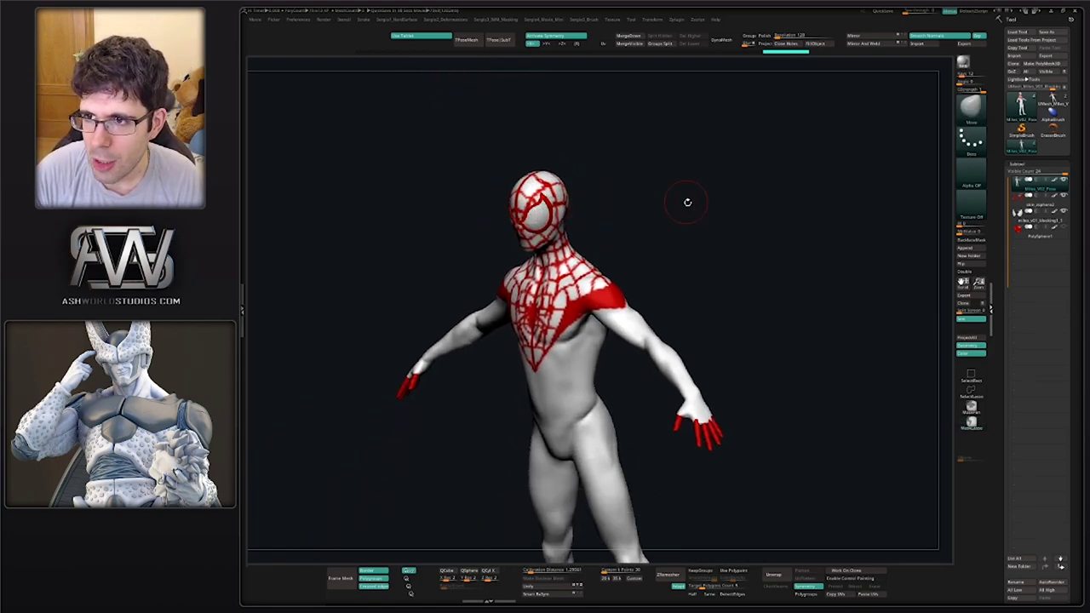
right_drag(687, 216, 696, 211)
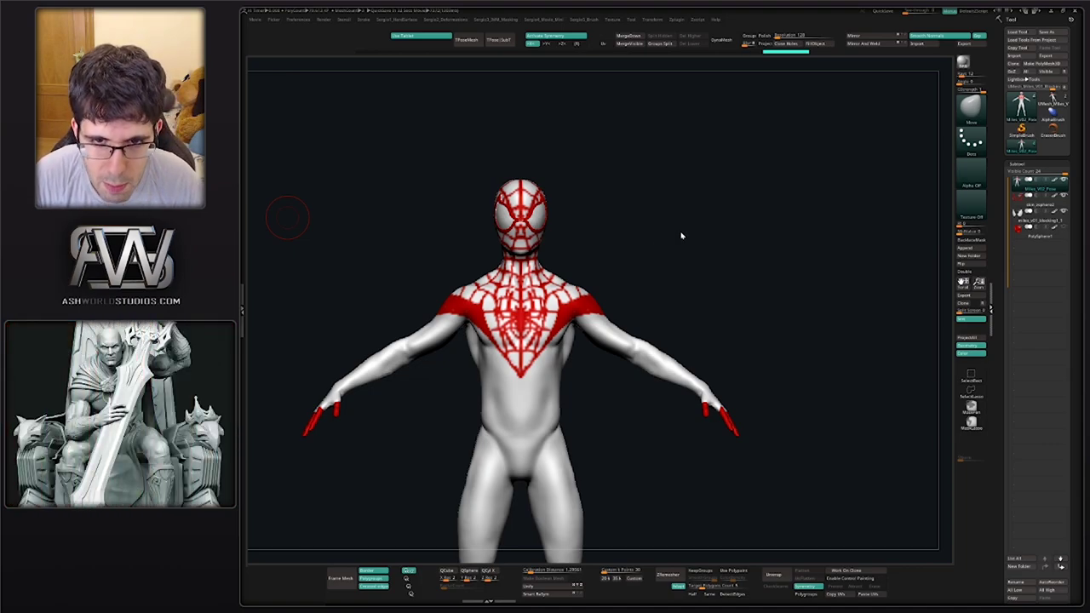
Create a combined TPoseMesh from the Spider-Man subtools for posing
drag(681, 236, 528, 161)
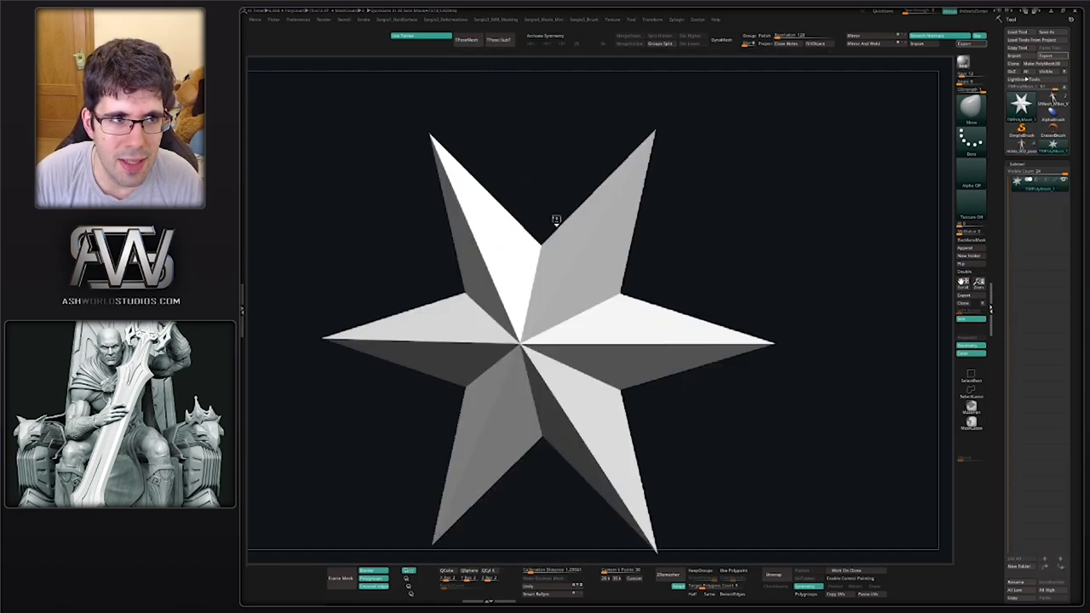
shift+right_drag(550, 257, 567, 366)
right_drag(611, 292, 530, 274)
Mask the body below the head, soften the mask edge and pose the head with the gizmo centred on the neck
mouse_move(601, 187)
ctrl+mouse_down()
mouse_move(526, 317)
mouse_move(622, 262)
ctrl+mouse_up()
ctrl+click(587, 284)
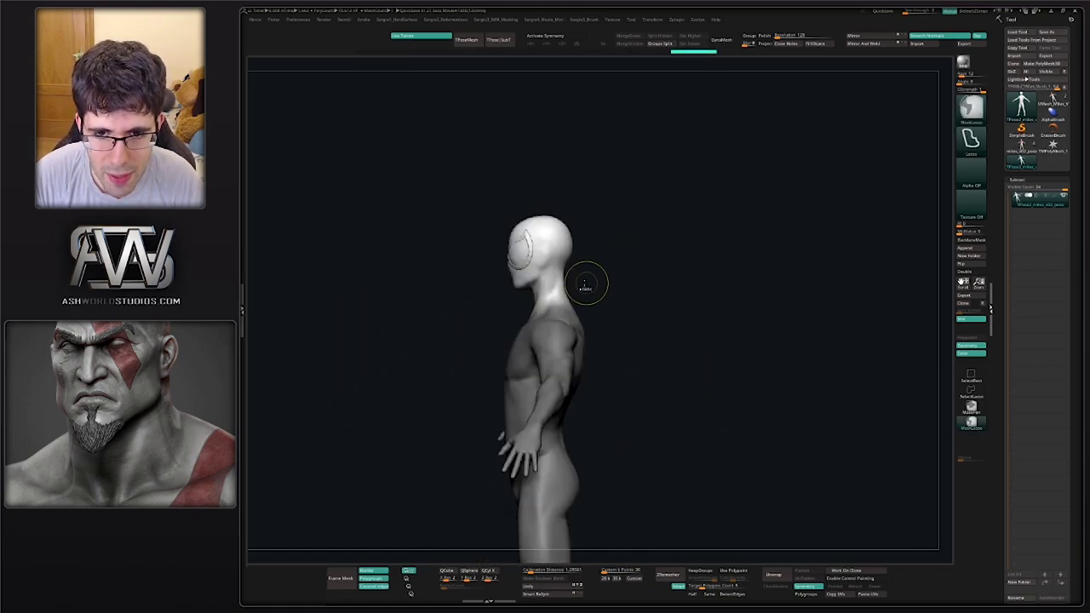
key(w)
alt+click(550, 295)
drag(586, 290, 703, 265)
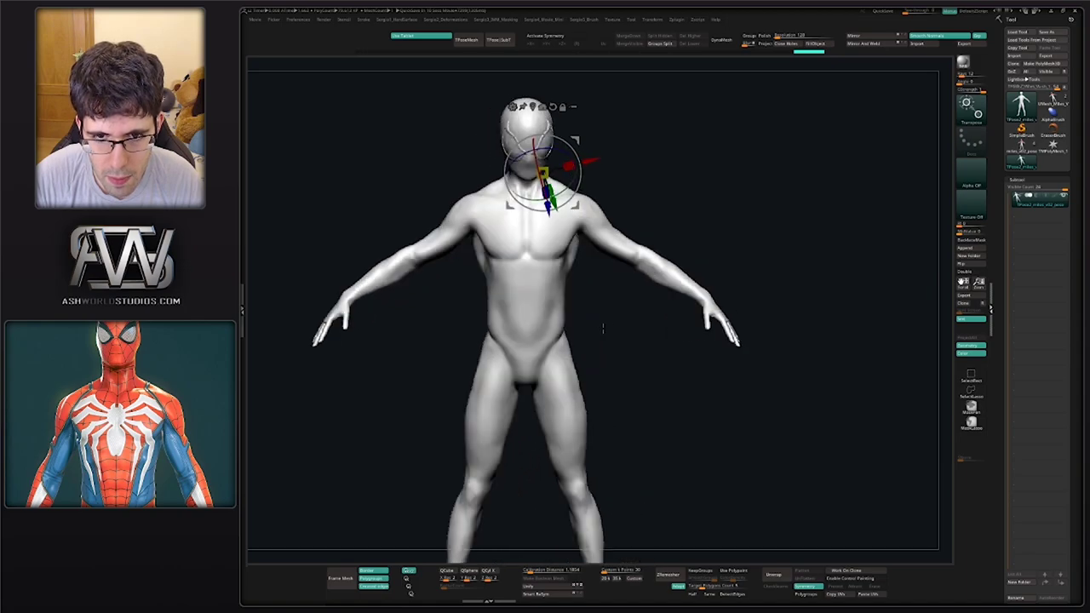
Mask the upper body with symmetry enabled and bend the legs and pelvis at the waist with the gizmo
key(x)
mouse_move(601, 326)
alt+mouse_down()
mouse_move(571, 276)
mouse_move(477, 466)
mouse_move(651, 354)
alt+mouse_up()
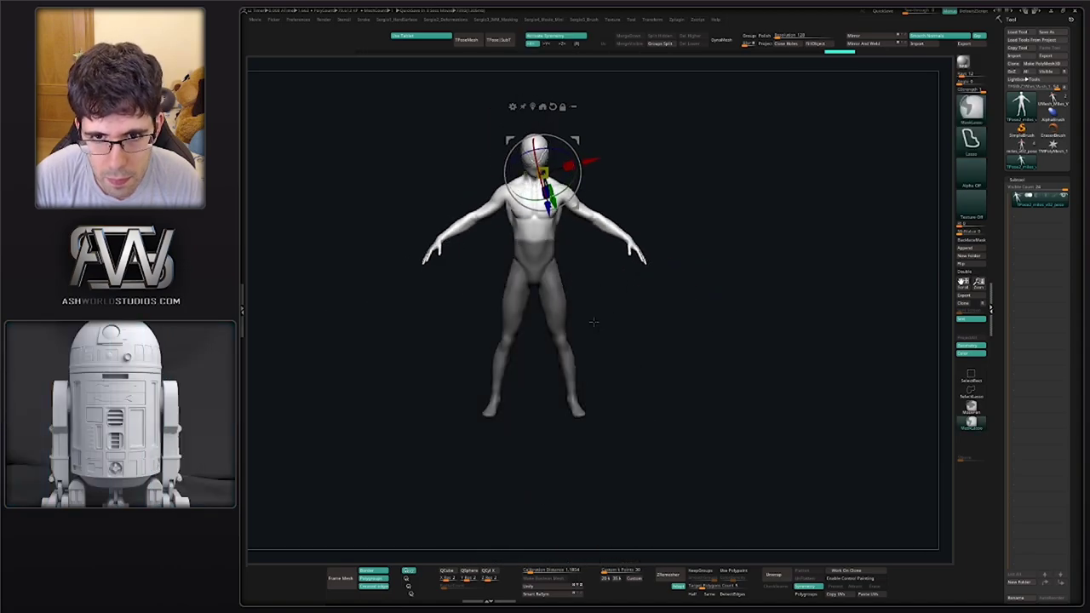
ctrl+click(541, 252)
ctrl+click(574, 246)
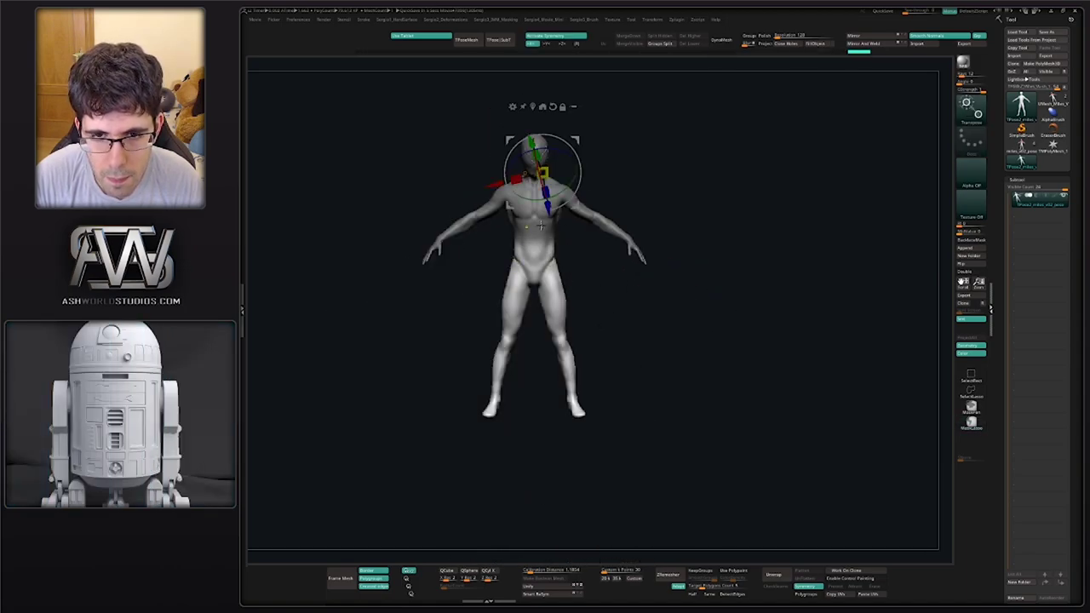
ctrl+right_drag(541, 225, 545, 259)
right_drag(546, 260, 451, 255)
alt+click(571, 226)
drag(608, 226, 611, 254)
drag(606, 195, 610, 203)
mouse_move(638, 199)
right_down()
mouse_move(680, 199)
mouse_move(628, 297)
mouse_move(615, 310)
mouse_move(578, 298)
right_up()
Clear the mask and reshape the lower back with the Move brush
mouse_move(626, 260)
ctrl+mouse_down()
mouse_move(643, 277)
mouse_move(603, 262)
ctrl+mouse_up()
key(q)
key(s)
right_drag(622, 264, 590, 263)
key(s)
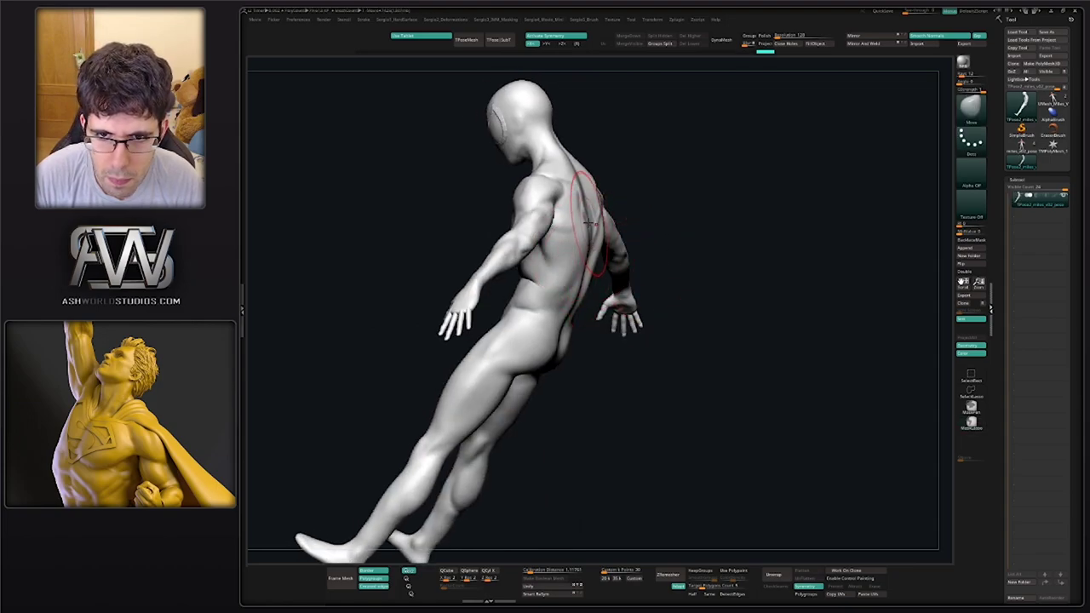
drag(579, 288, 574, 288)
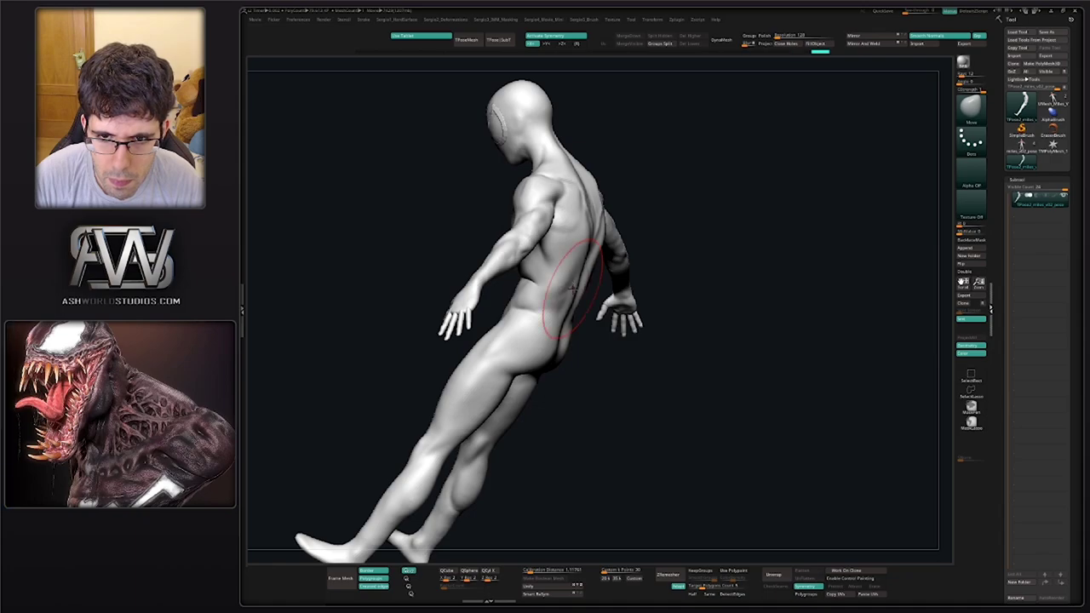
mouse_move(569, 294)
right_down()
mouse_move(587, 291)
mouse_move(601, 235)
mouse_move(623, 315)
mouse_move(585, 318)
mouse_move(559, 356)
right_up()
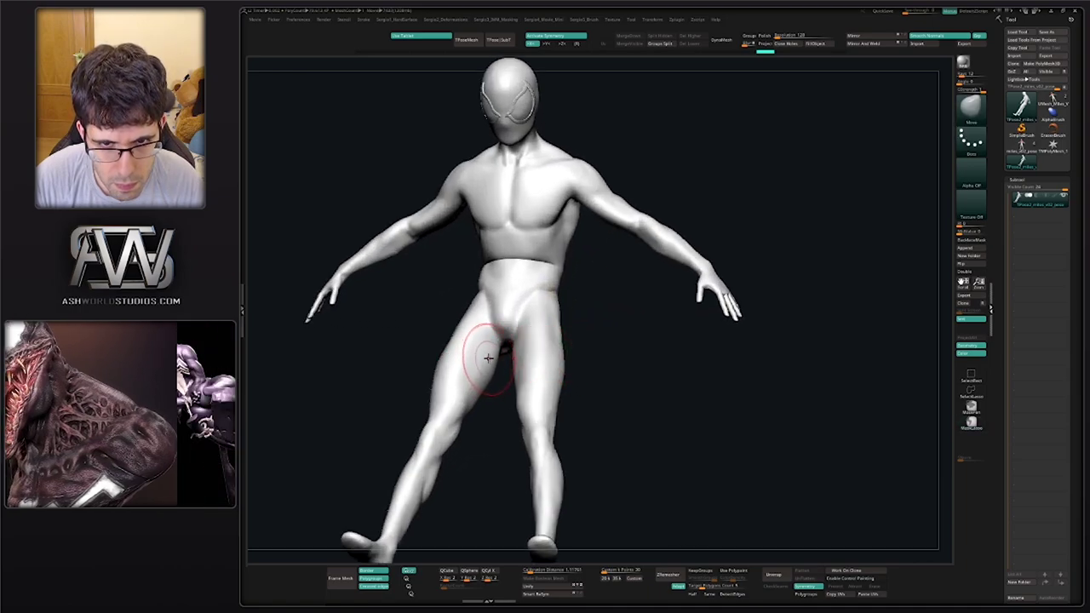
Mask the body above the hips, adjust the pelvis and legs with the gizmo, and clear the mask
mouse_move(526, 323)
right_down()
mouse_move(507, 329)
mouse_move(533, 336)
mouse_move(496, 332)
mouse_move(506, 350)
mouse_move(535, 342)
right_up()
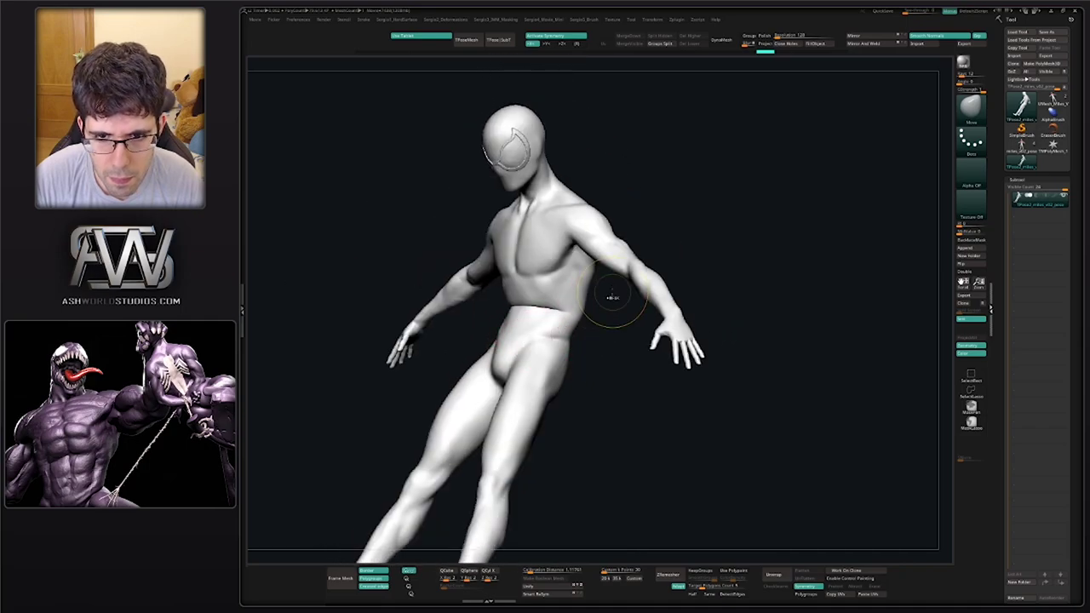
mouse_move(511, 294)
ctrl+mouse_down()
mouse_move(433, 410)
mouse_move(601, 319)
mouse_move(596, 305)
ctrl+mouse_up()
ctrl+right_drag(586, 328, 565, 309)
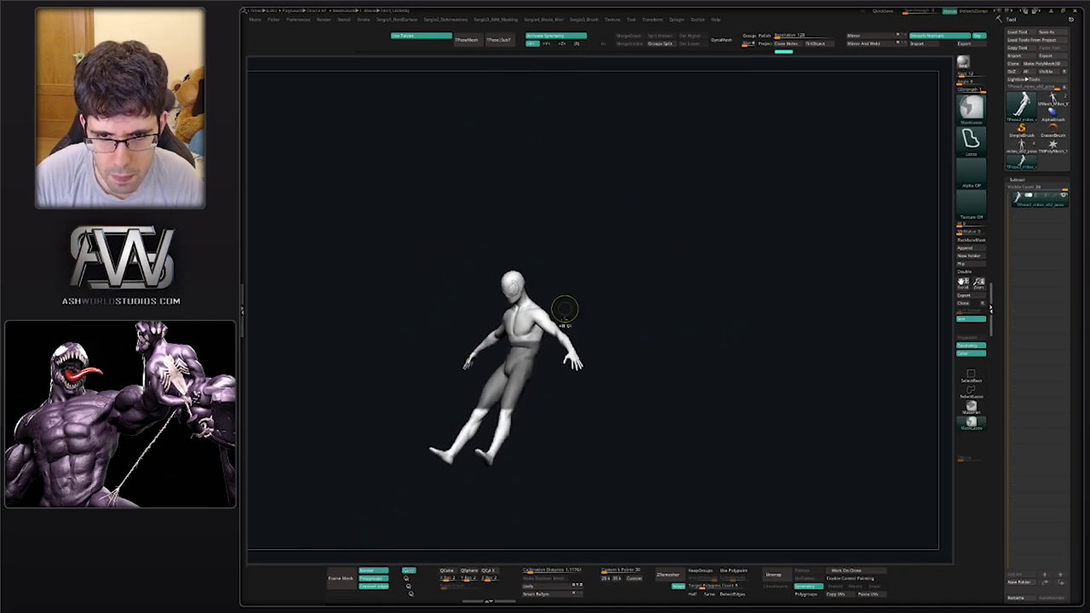
ctrl+drag(460, 408, 542, 411)
mouse_move(540, 387)
ctrl+right_down()
mouse_move(537, 360)
mouse_move(527, 359)
ctrl+right_up()
ctrl+click(574, 359)
key(w)
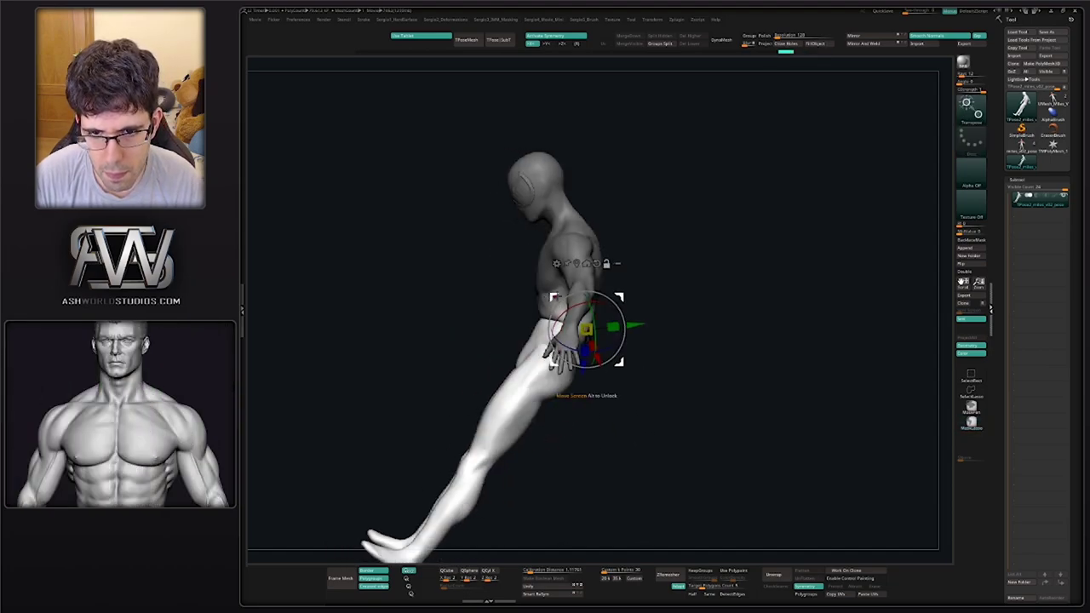
drag(601, 276, 606, 289)
right_drag(622, 271, 662, 267)
ctrl+drag(661, 267, 679, 284)
Turn symmetry off and mask everything except the figure's left leg, softening the mask edge at the groin
mouse_move(566, 372)
right_down()
mouse_move(544, 372)
mouse_move(562, 374)
mouse_move(558, 385)
mouse_move(553, 376)
right_up()
key(x)
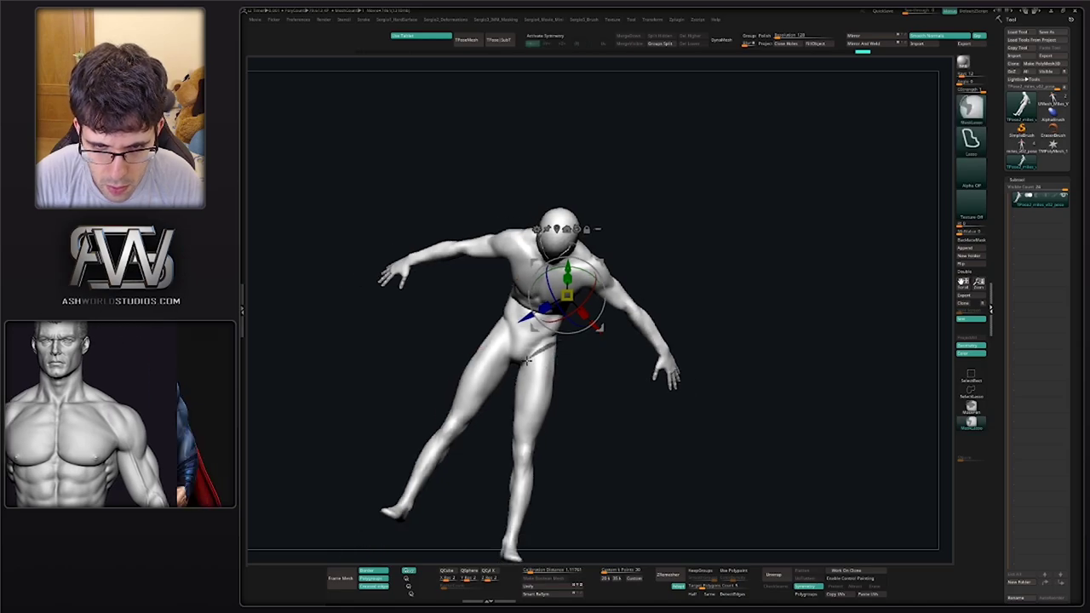
mouse_move(557, 342)
ctrl+mouse_down()
mouse_move(494, 441)
mouse_move(571, 448)
mouse_move(565, 385)
ctrl+mouse_up()
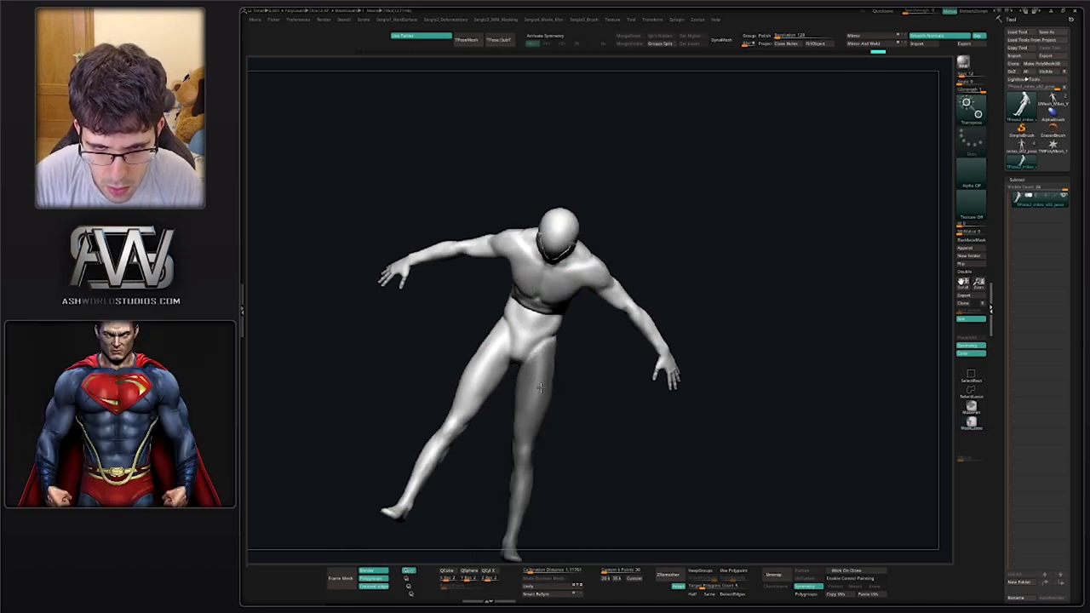
ctrl+click(541, 387)
ctrl+click(558, 391)
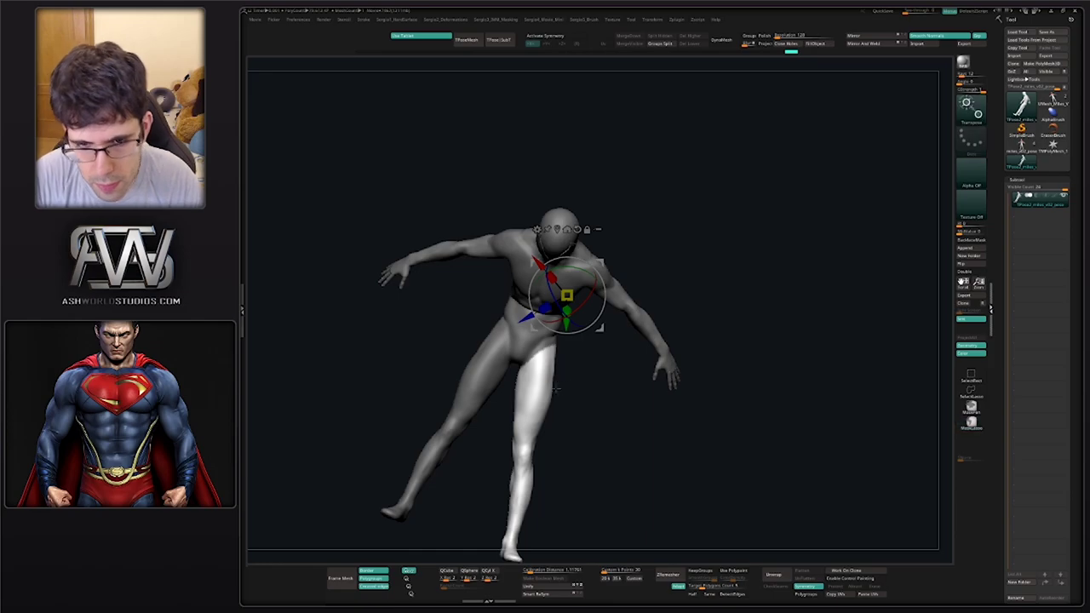
mouse_move(557, 386)
ctrl+right_down()
mouse_move(555, 417)
mouse_move(572, 363)
mouse_move(503, 364)
mouse_move(573, 374)
ctrl+right_up()
key(q)
key(ctrl+i)
key(w)
key(ctrl+i)
Centre the gizmo on the left hip and rotate the whole left leg forward and outward
alt+click(557, 311)
alt+drag(592, 311, 566, 311)
ctrl+right_drag(587, 375, 599, 334)
drag(521, 325, 562, 323)
drag(539, 286, 548, 288)
drag(554, 328, 565, 326)
right_drag(565, 325, 549, 294)
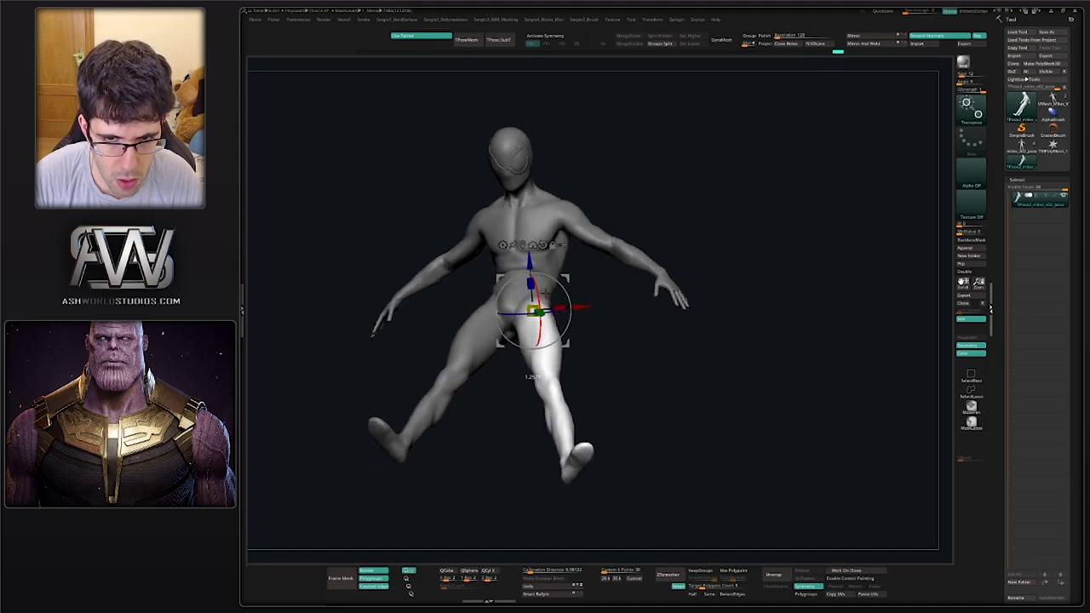
drag(507, 314, 514, 334)
Refine the left leg's rotation at the hip from several angles, raising it further to the side
right_drag(538, 337, 553, 323)
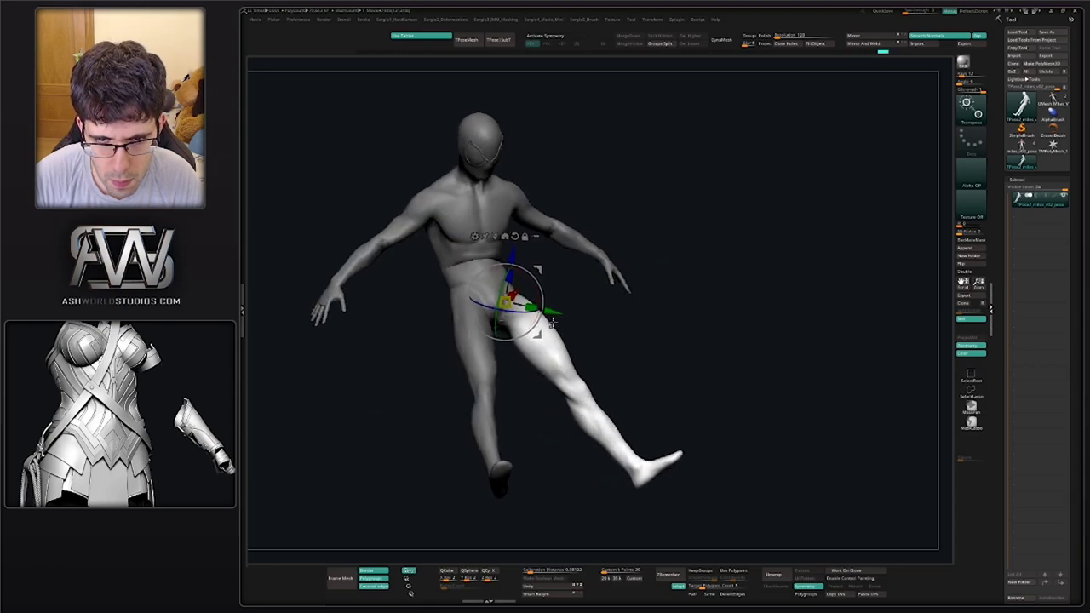
drag(541, 270, 529, 262)
right_drag(546, 286, 493, 323)
right_drag(584, 361, 572, 395)
right_drag(533, 317, 530, 263)
drag(497, 297, 499, 291)
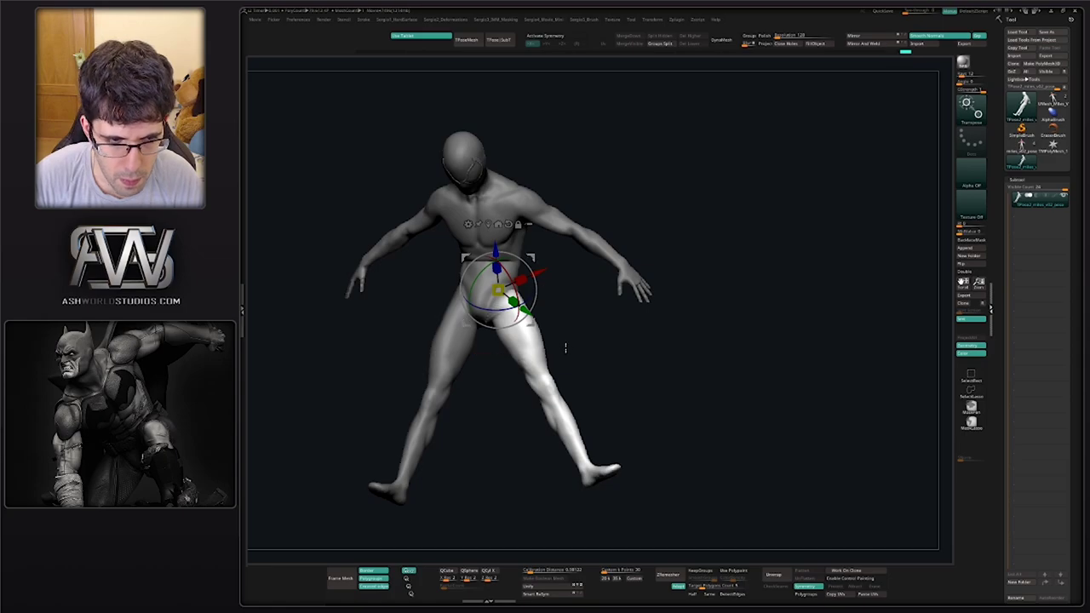
right_drag(566, 347, 615, 335)
drag(537, 279, 526, 257)
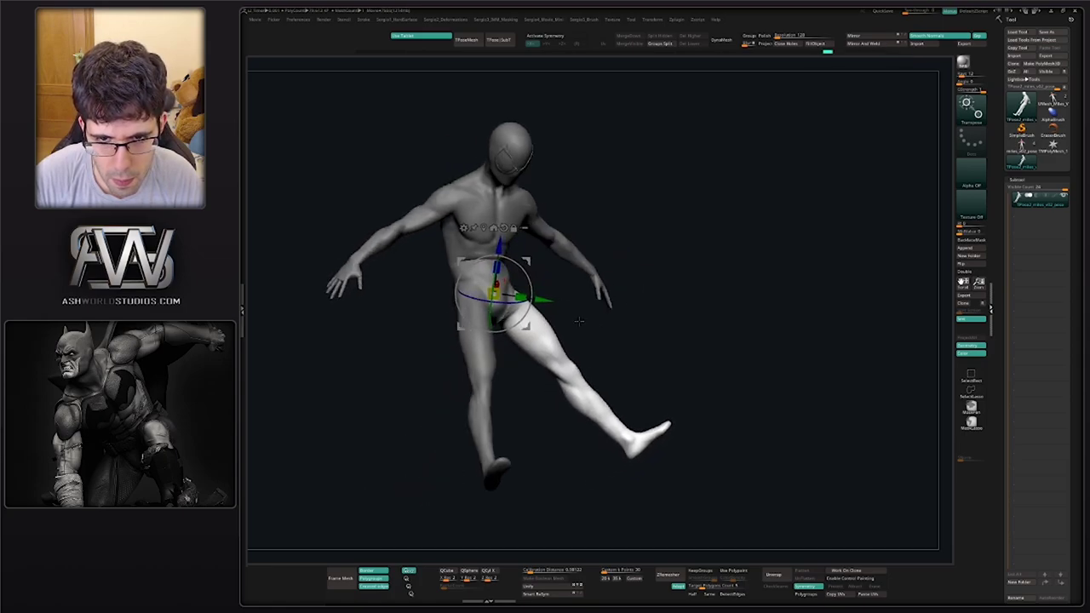
mouse_move(579, 321)
right_down()
mouse_move(521, 320)
mouse_move(573, 318)
right_up()
drag(538, 291, 535, 276)
mouse_move(626, 316)
right_down()
mouse_move(605, 317)
mouse_move(615, 311)
right_up()
Mask the left thigh, centre the gizmo on the knee and fold the lower leg back about 131 degrees
mouse_move(598, 319)
ctrl+mouse_down()
mouse_move(529, 406)
mouse_move(540, 294)
ctrl+mouse_up()
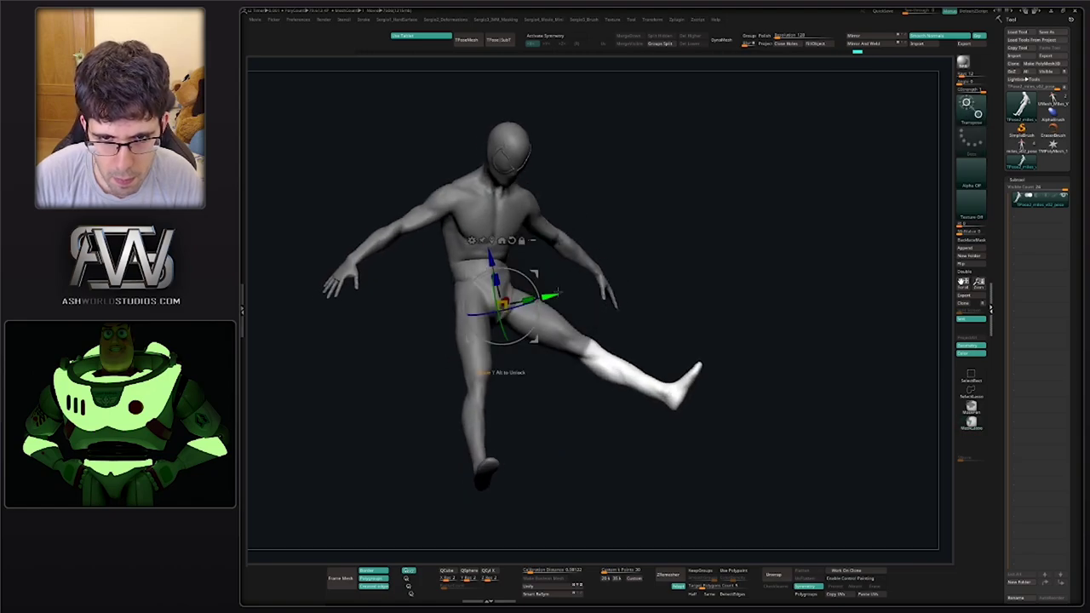
mouse_move(506, 372)
right_down()
mouse_move(611, 277)
mouse_move(506, 296)
right_up()
alt+click(587, 347)
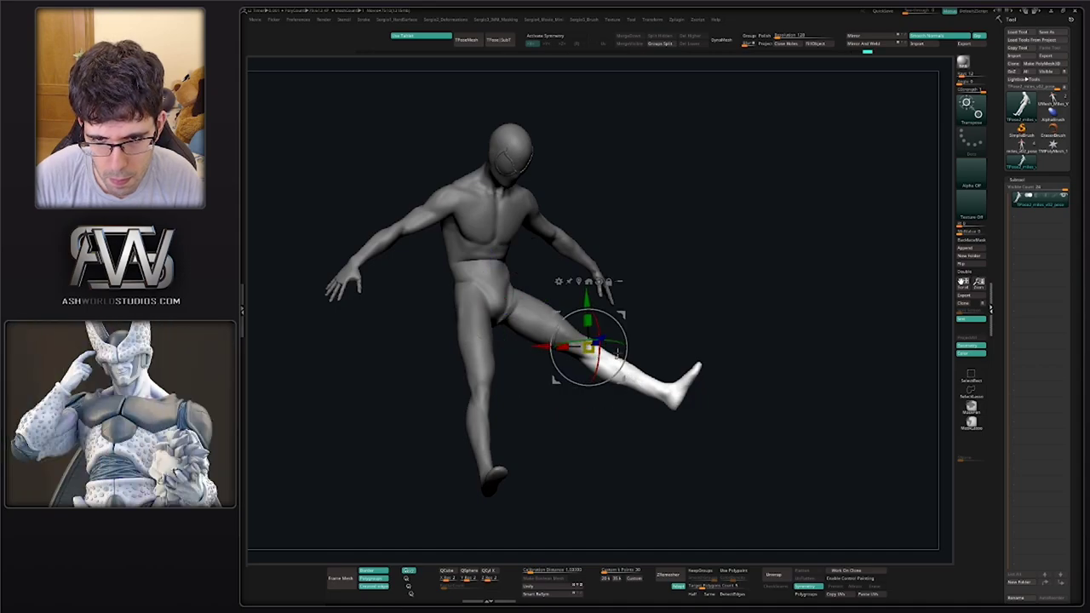
drag(624, 334, 578, 384)
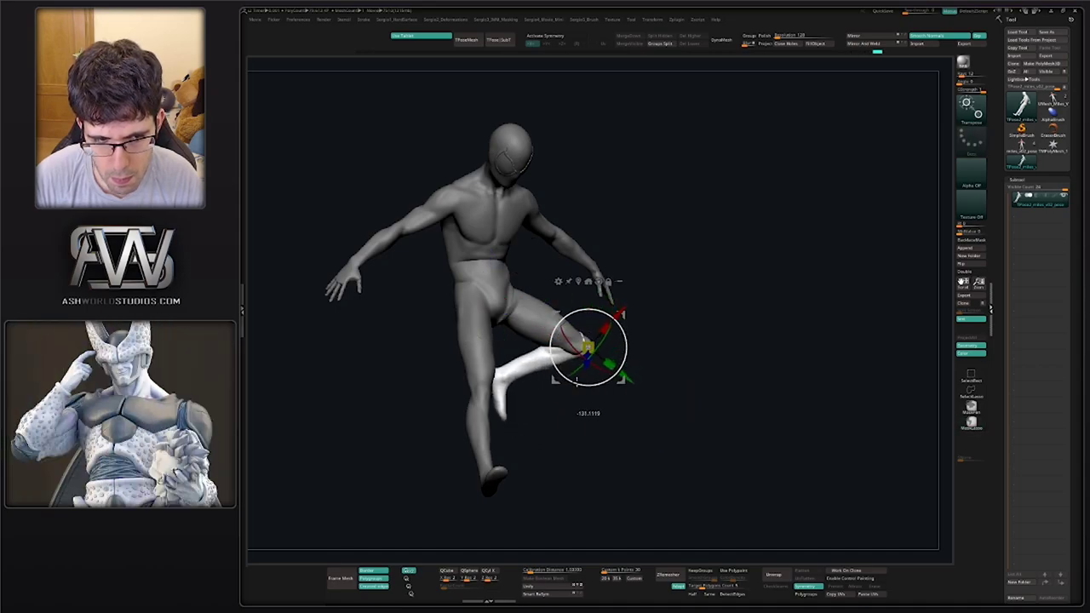
mouse_move(678, 349)
right_down()
mouse_move(626, 350)
mouse_move(659, 350)
right_up()
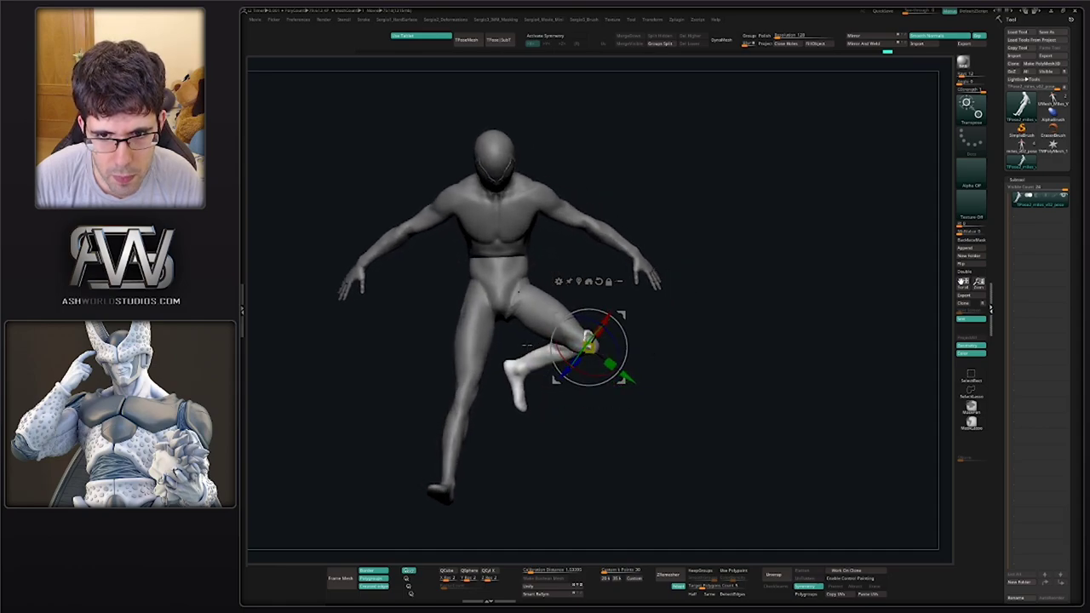
Mask everything except the figure's right leg and soften the mask edge around the hip
right_drag(465, 311, 439, 340)
ctrl+drag(438, 341, 466, 530)
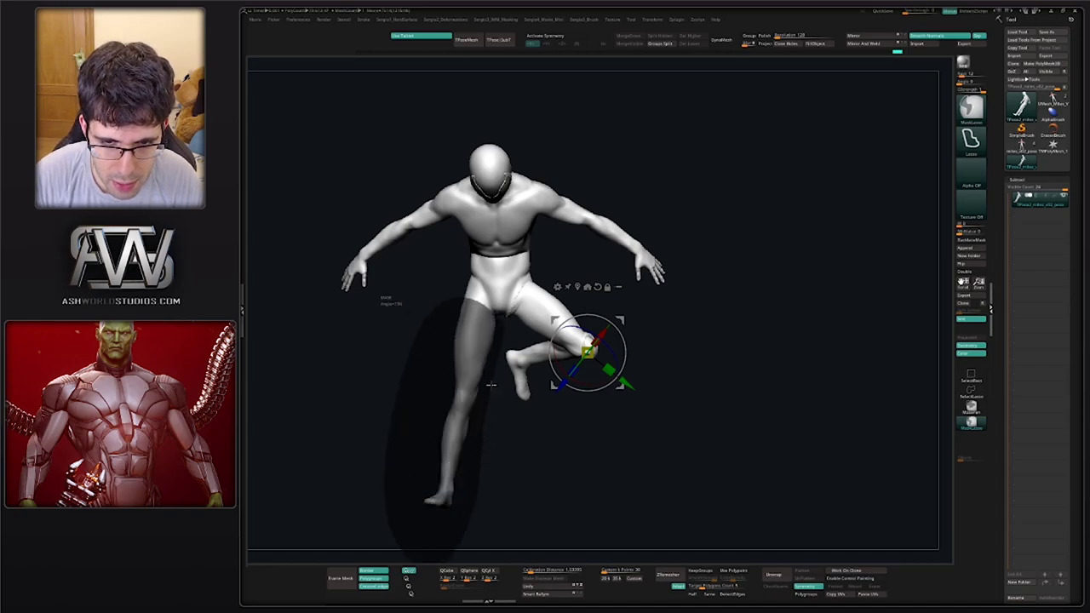
ctrl+drag(498, 335, 480, 350)
ctrl+click(451, 349)
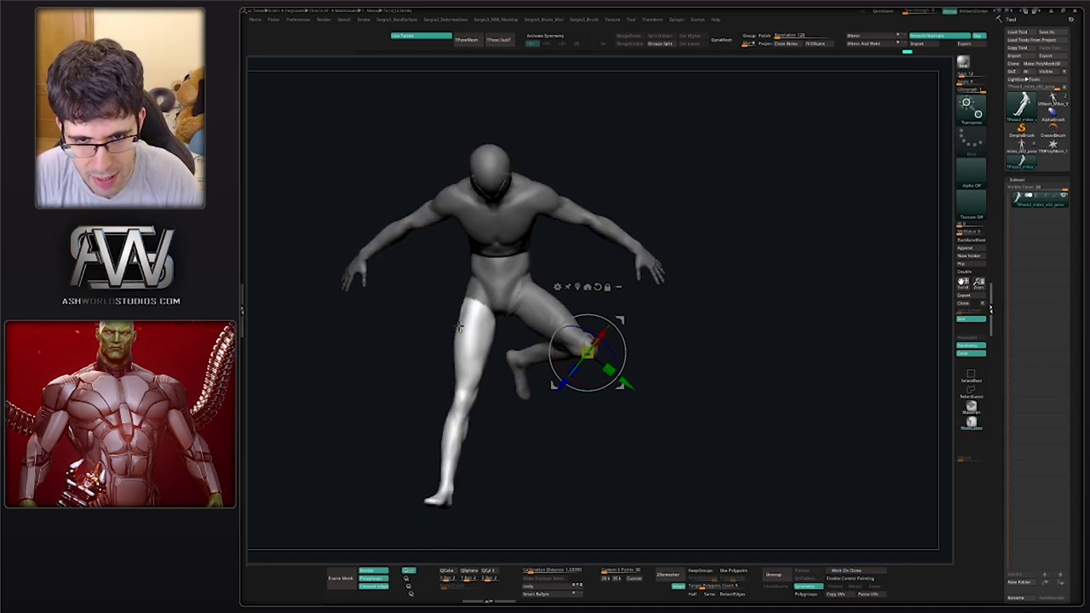
mouse_move(464, 351)
ctrl+right_down()
mouse_move(458, 340)
mouse_move(529, 334)
mouse_move(459, 338)
mouse_move(462, 352)
mouse_move(453, 342)
ctrl+right_up()
ctrl+click(452, 341)
ctrl+click(453, 342)
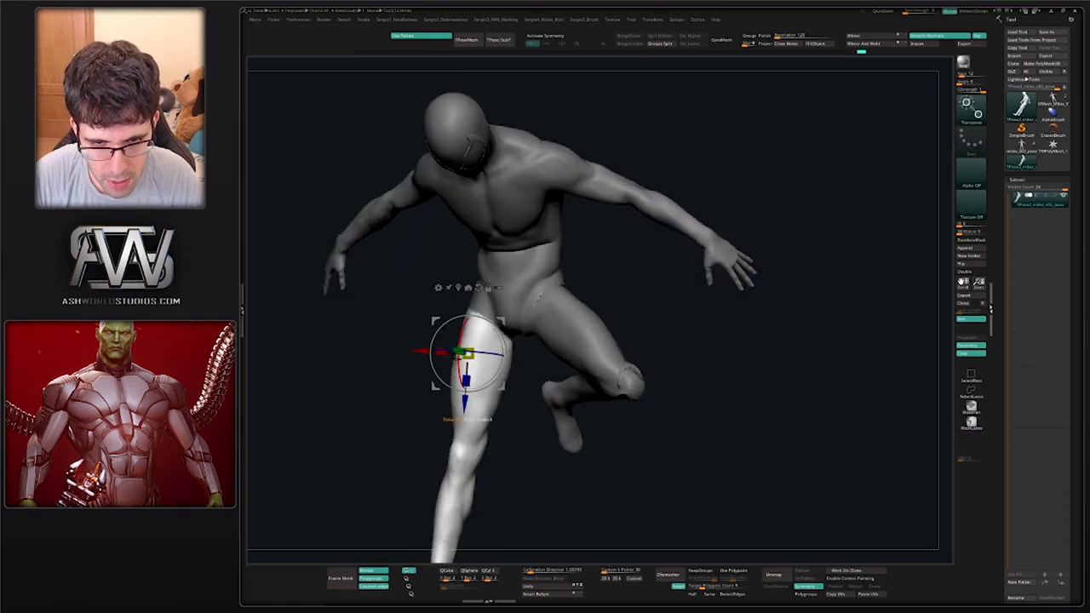
ctrl+click(454, 367)
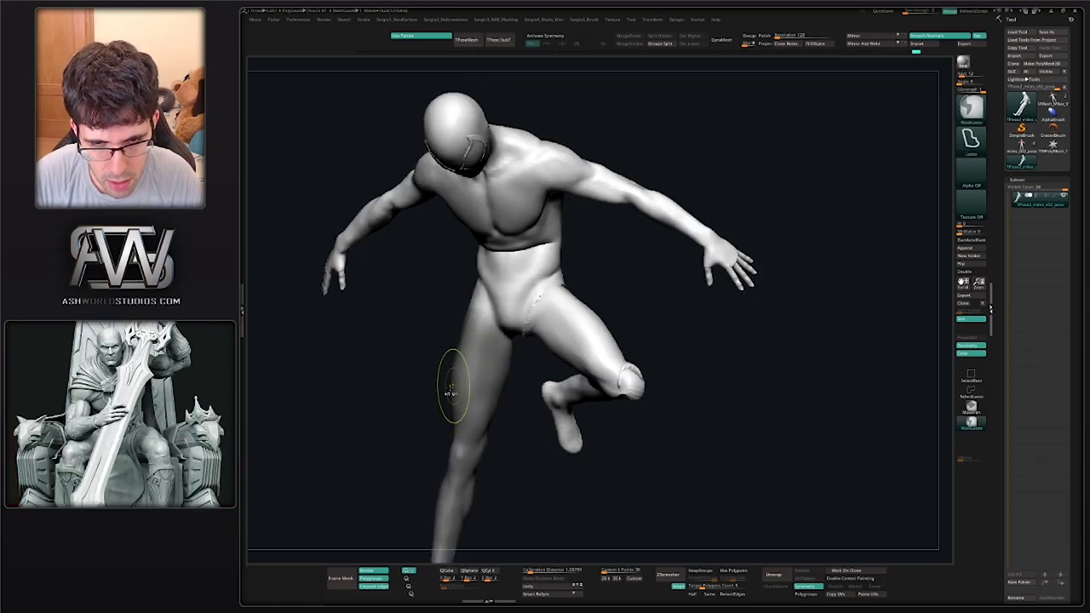
ctrl+click(422, 369)
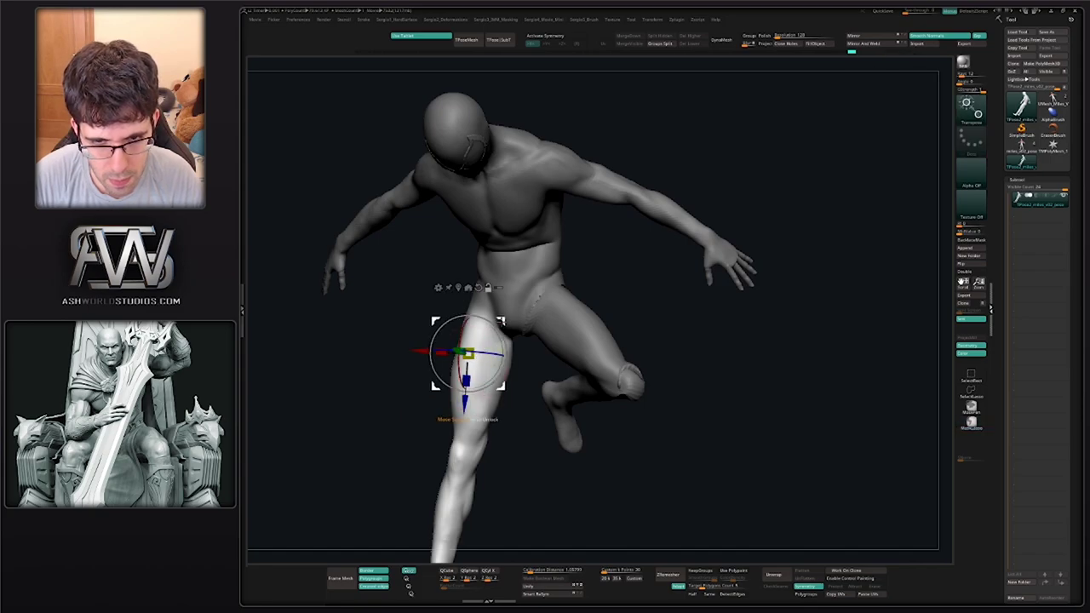
Centre the gizmo on the right hip and swing the right leg high up and out to the side
right_drag(518, 285, 582, 271)
alt+drag(561, 266, 549, 271)
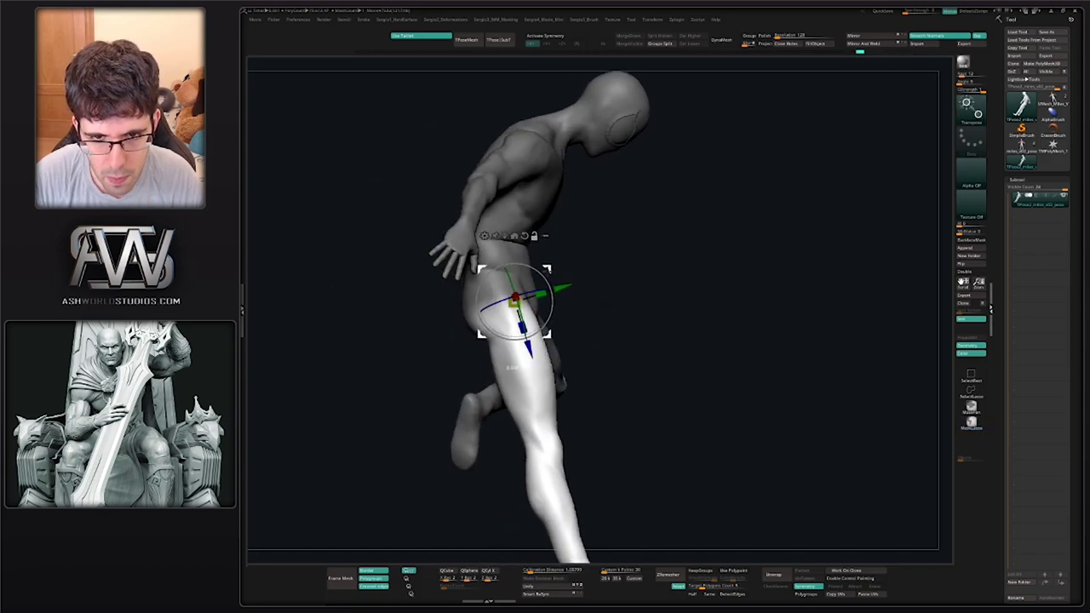
mouse_move(532, 310)
mouse_down()
mouse_move(539, 253)
mouse_move(497, 249)
mouse_move(534, 300)
mouse_move(533, 290)
mouse_up()
right_drag(558, 309, 596, 318)
alt+right_drag(495, 315, 512, 391)
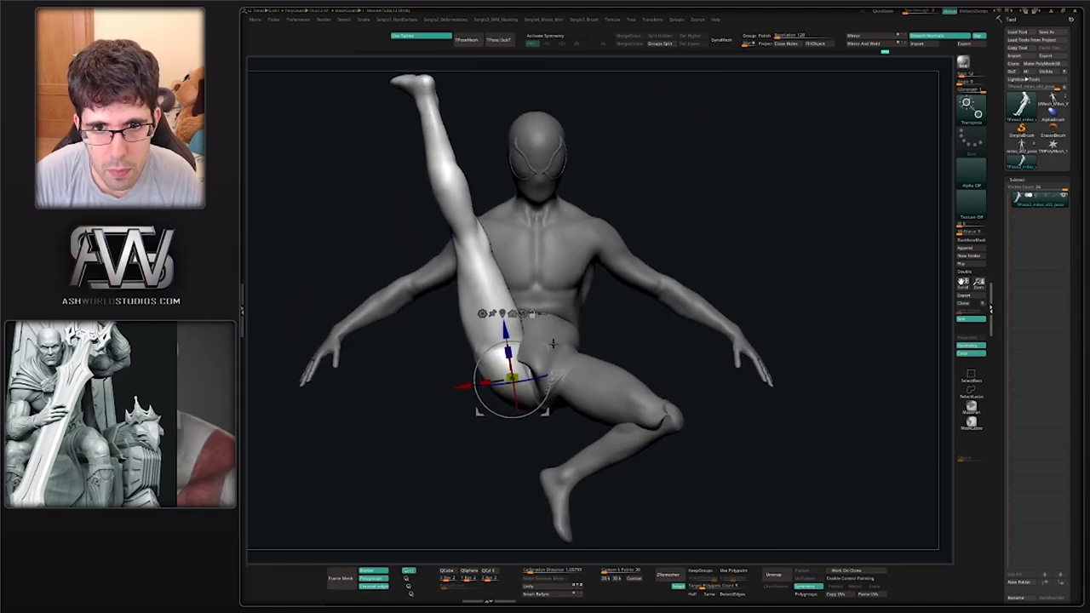
drag(531, 380, 486, 381)
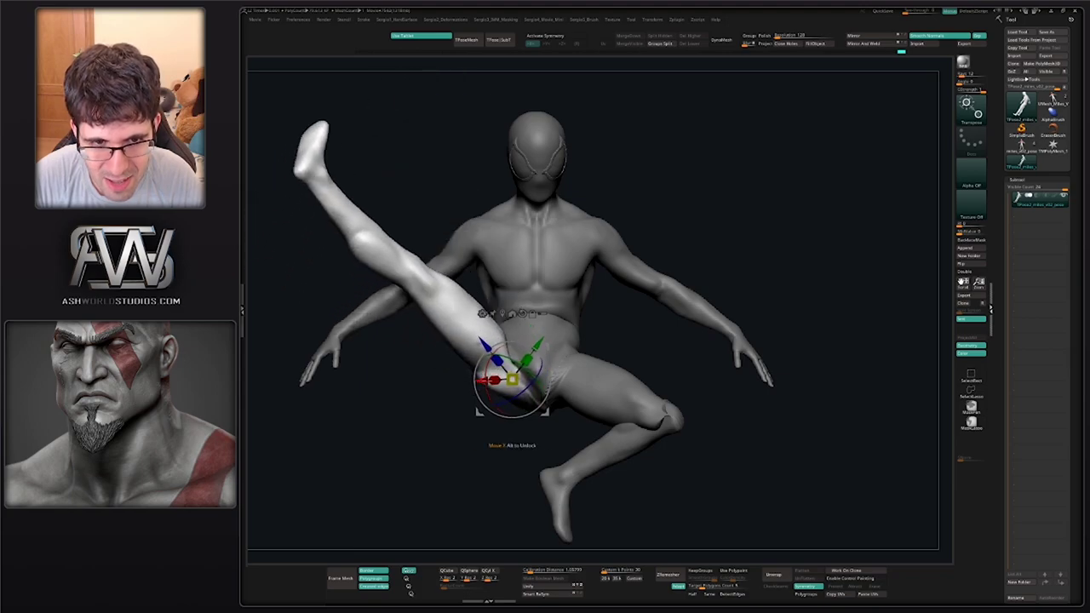
drag(548, 348, 526, 400)
mouse_move(528, 387)
right_down()
mouse_move(511, 381)
mouse_move(509, 337)
mouse_move(698, 341)
mouse_move(604, 338)
mouse_move(601, 320)
right_up()
Mask the right thigh, bend the lower leg at the knee with the gizmo, and clear the mask
ctrl+drag(477, 362, 603, 401)
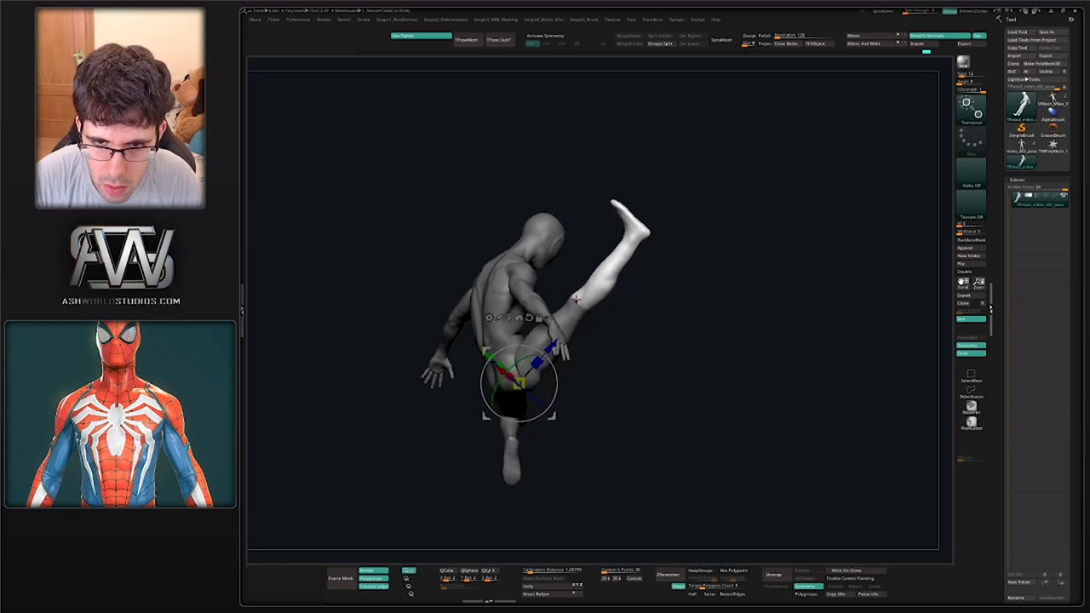
alt+click(576, 300)
drag(611, 291, 650, 342)
key(ctrl+z)
drag(611, 289, 628, 317)
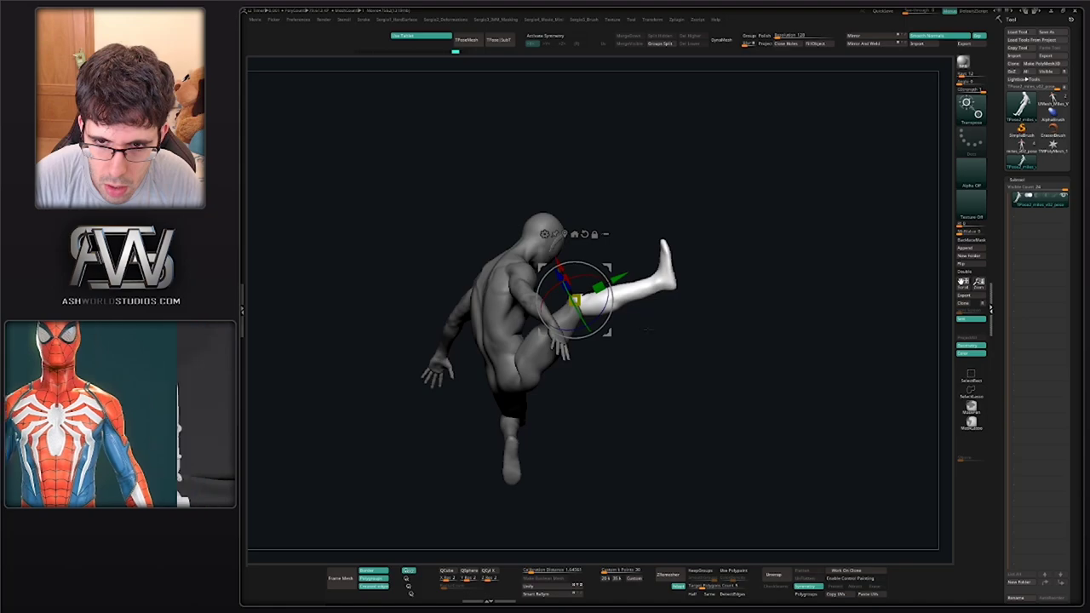
mouse_move(759, 345)
right_down()
mouse_move(635, 368)
mouse_move(560, 337)
mouse_move(583, 332)
mouse_move(567, 332)
right_up()
key(shift+f)
key(shift+f)
ctrl+drag(654, 334, 663, 350)
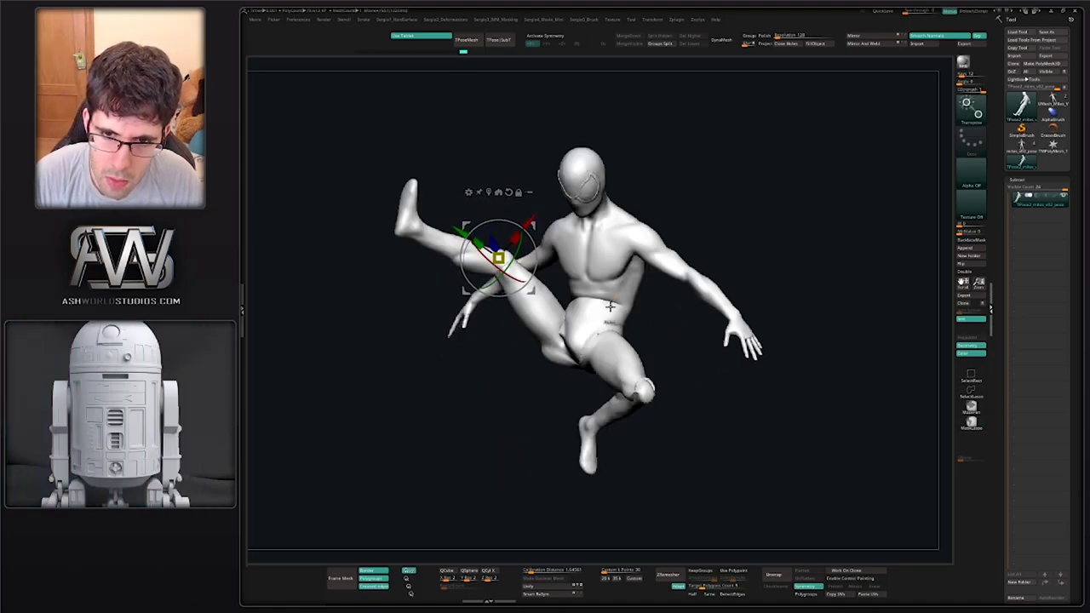
Mask the head down to the neck on its own and turn it into a separate polygroup, clearing the mask
ctrl+click(605, 328)
mouse_move(604, 332)
ctrl+right_down()
mouse_move(599, 305)
mouse_move(641, 298)
ctrl+right_up()
mouse_move(640, 298)
ctrl+right_down()
mouse_move(655, 324)
mouse_move(564, 354)
mouse_move(498, 351)
mouse_move(520, 383)
ctrl+right_up()
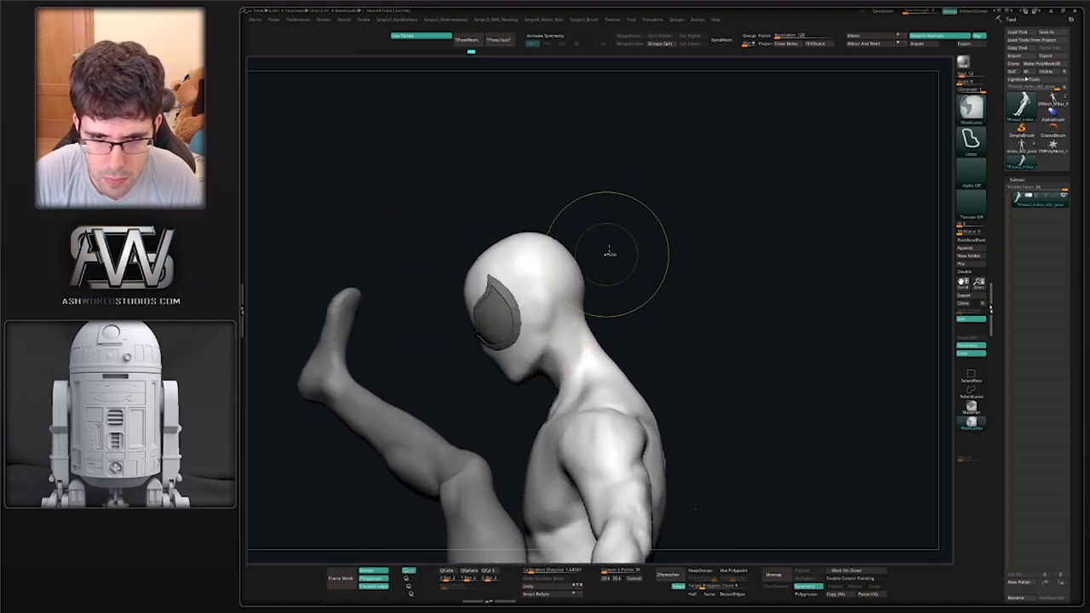
ctrl+drag(609, 253, 628, 266)
mouse_move(636, 261)
ctrl+mouse_down()
mouse_move(596, 317)
mouse_move(448, 394)
mouse_move(604, 263)
ctrl+mouse_up()
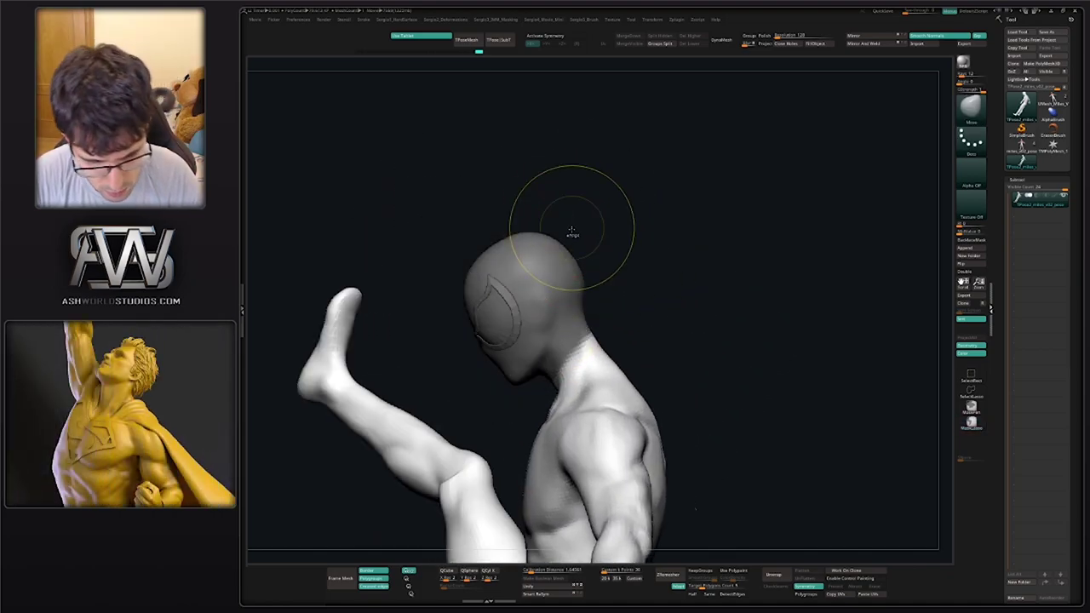
ctrl+click(589, 250)
mouse_move(591, 251)
ctrl+right_down()
mouse_move(568, 252)
mouse_move(553, 190)
mouse_move(613, 255)
ctrl+right_up()
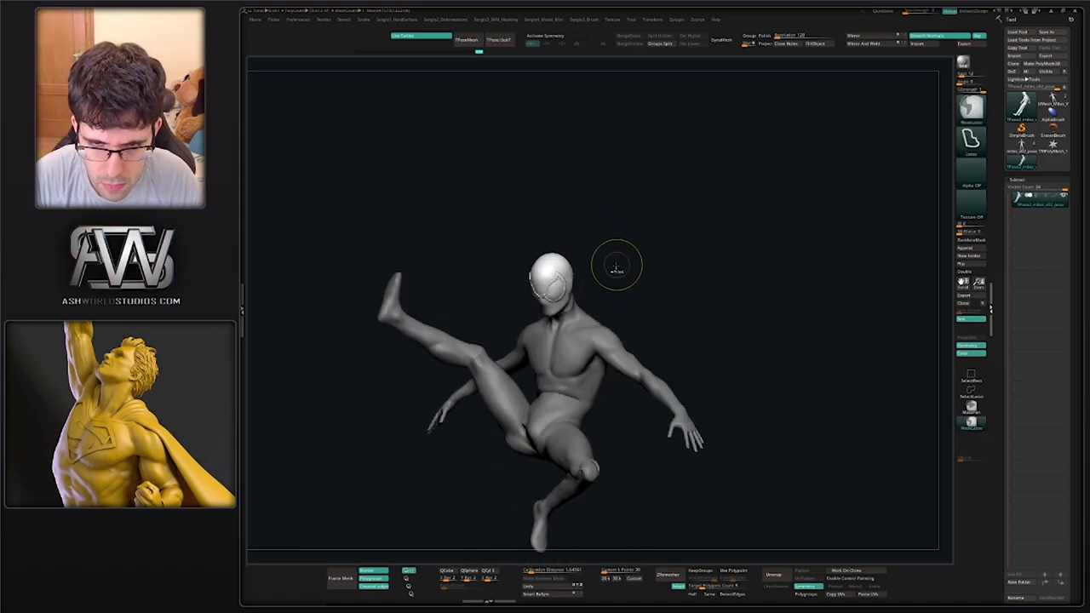
ctrl+drag(626, 271, 640, 291)
right_drag(637, 345, 624, 365)
key(w)
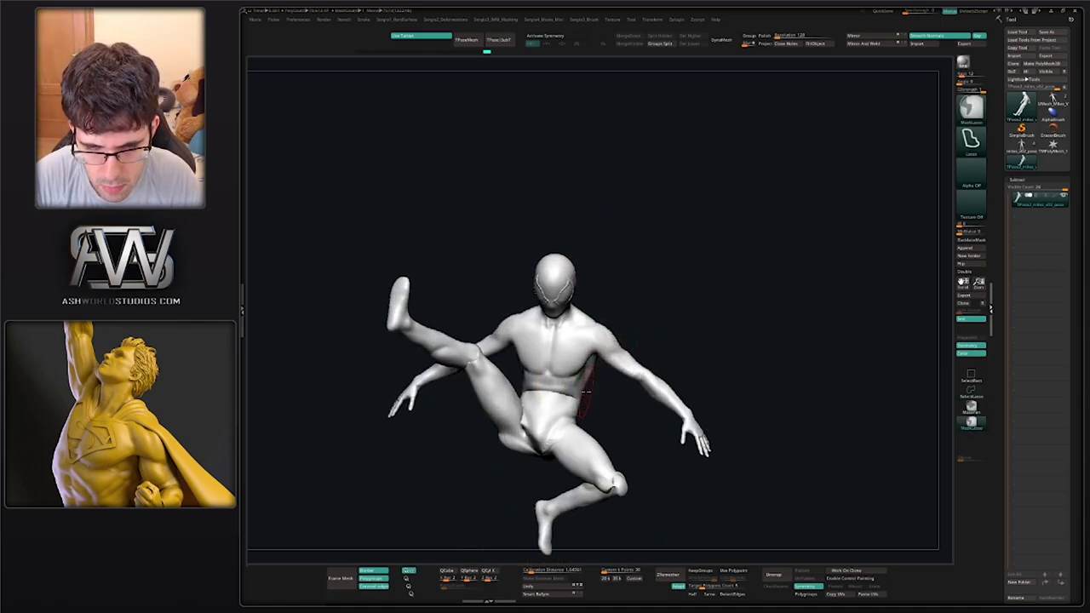
Mask the head and legs, then extend the mask over the pelvis so only the torso and arms stay free
key(q)
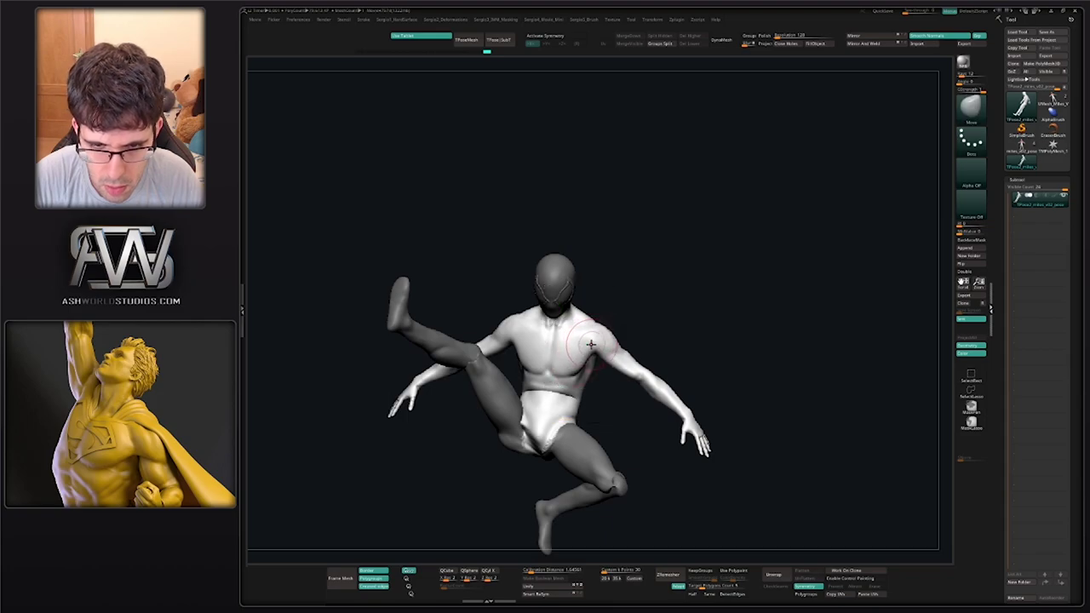
mouse_move(637, 292)
mouse_down()
mouse_move(632, 263)
mouse_move(515, 317)
mouse_move(626, 311)
mouse_move(675, 324)
mouse_up()
drag(608, 386, 606, 428)
ctrl+drag(607, 425, 593, 393)
mouse_move(510, 392)
ctrl+mouse_down()
mouse_move(572, 511)
mouse_move(622, 438)
mouse_move(558, 404)
mouse_move(506, 404)
mouse_move(521, 418)
mouse_move(563, 411)
ctrl+mouse_up()
Hide the head, turn the masked pelvis and legs into their own polygroup, and show the whole figure again
ctrl+shift+click(555, 271)
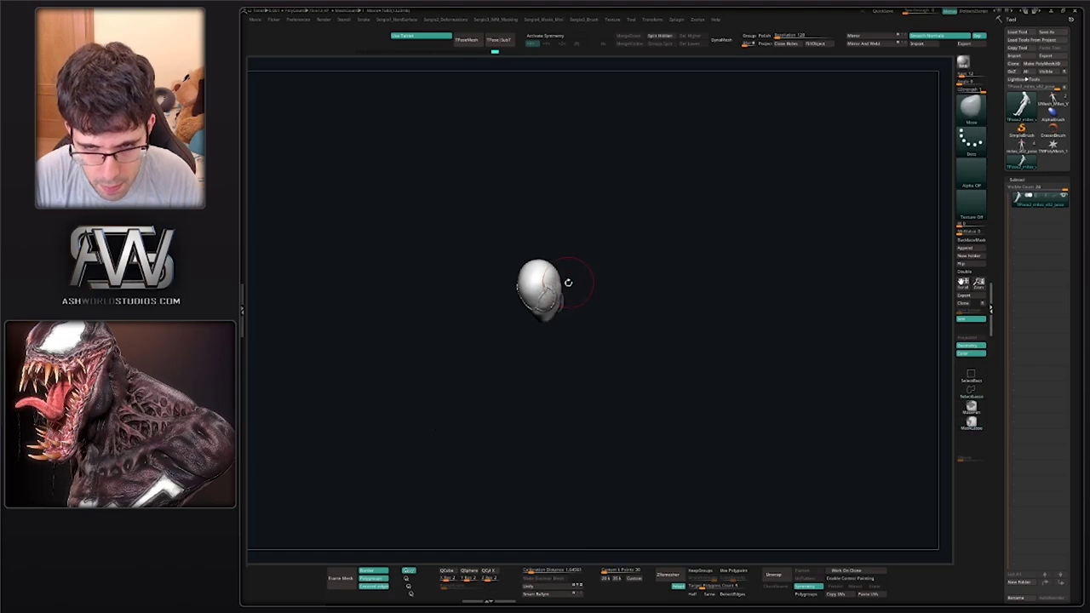
ctrl+shift+click(569, 281)
ctrl+shift+click(556, 270)
ctrl+shift+drag(574, 274, 604, 295)
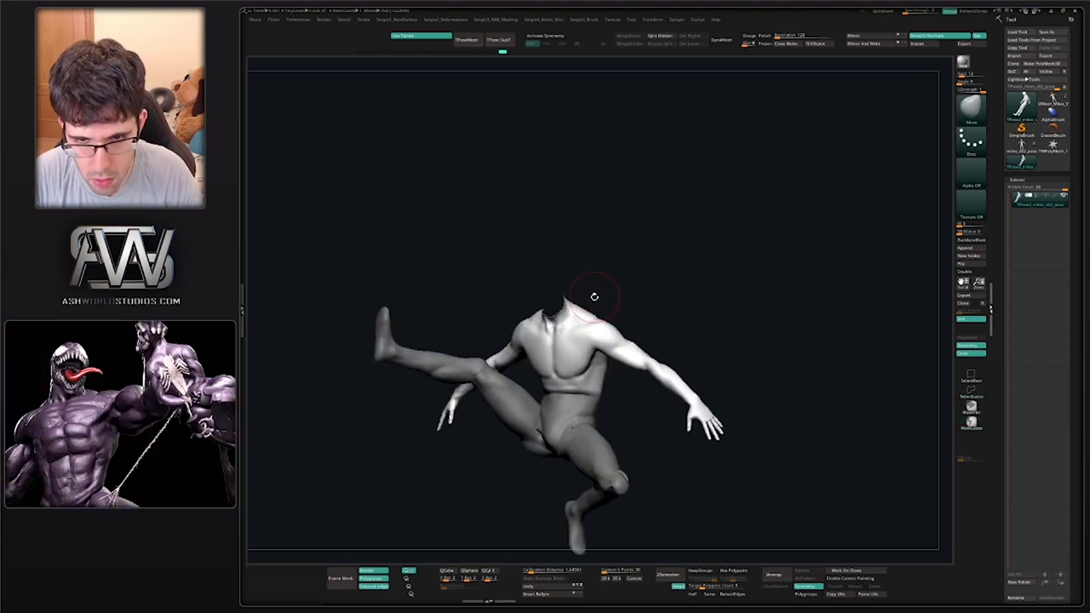
ctrl+click(622, 286)
ctrl+click(619, 292)
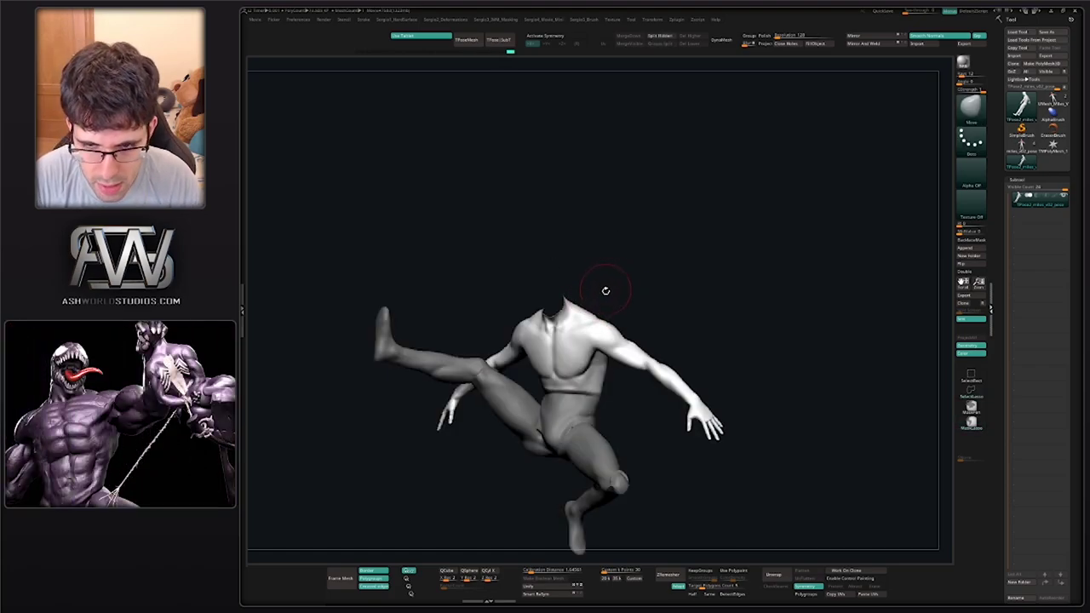
ctrl+drag(632, 280, 634, 298)
ctrl+shift+click(633, 294)
key(w)
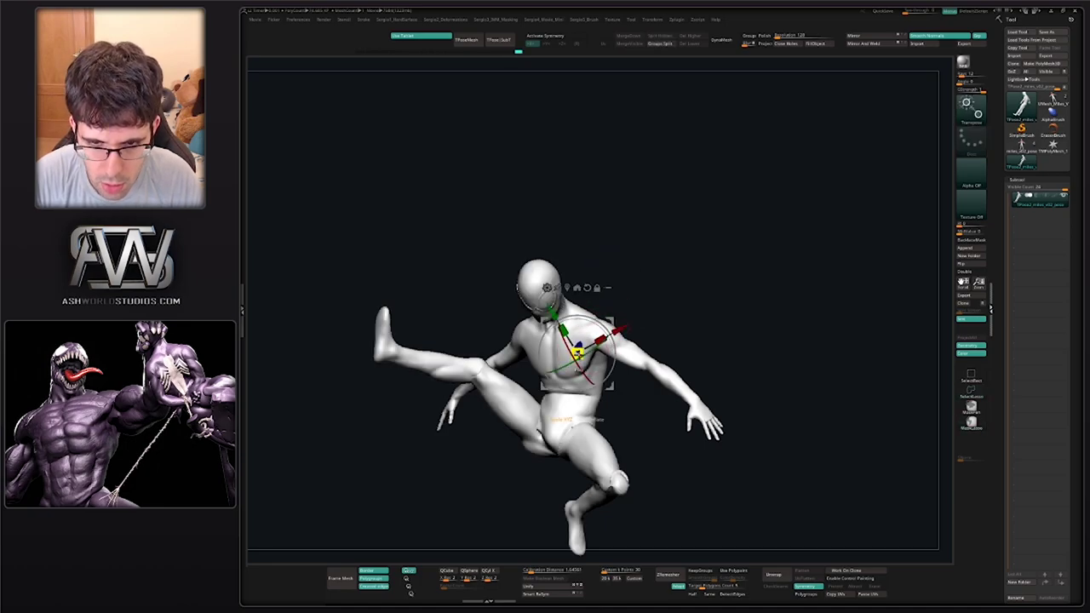
Mask the head, torso and arms above the waist and soften the mask edge, leaving the pelvis and legs free
ctrl+click(585, 347)
key(q)
right_drag(585, 348, 598, 247)
mouse_move(582, 229)
ctrl+mouse_down()
mouse_move(491, 277)
mouse_move(616, 300)
ctrl+mouse_up()
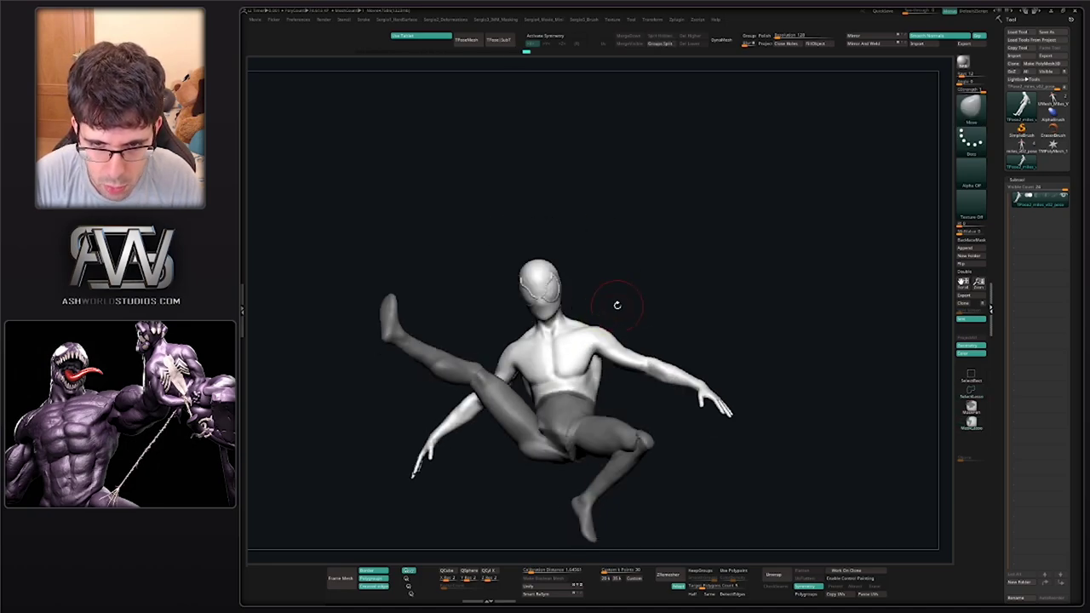
right_drag(616, 304, 586, 328)
ctrl+click(639, 312)
ctrl+click(594, 370)
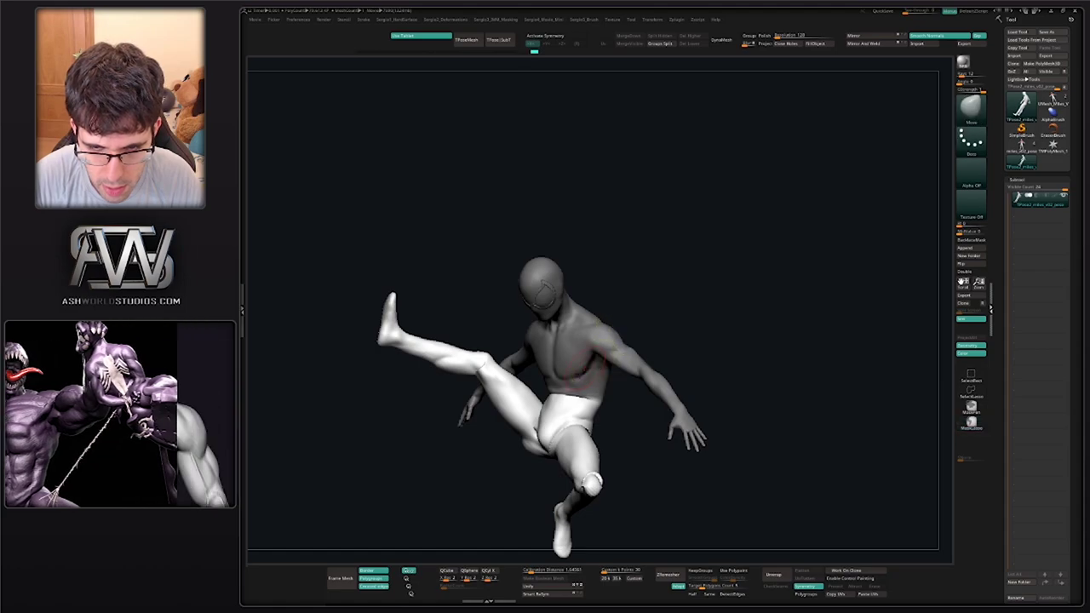
mouse_move(571, 365)
right_down()
mouse_move(590, 376)
mouse_move(563, 384)
right_up()
ctrl+click(559, 384)
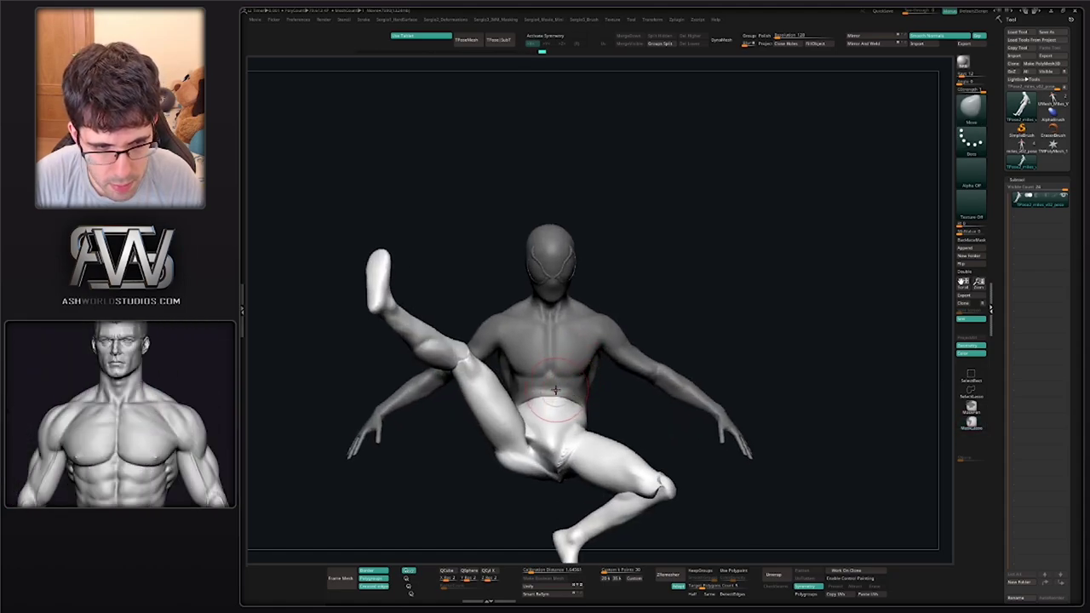
Centre the transform gizmo on the pelvis just below the waist
key(w)
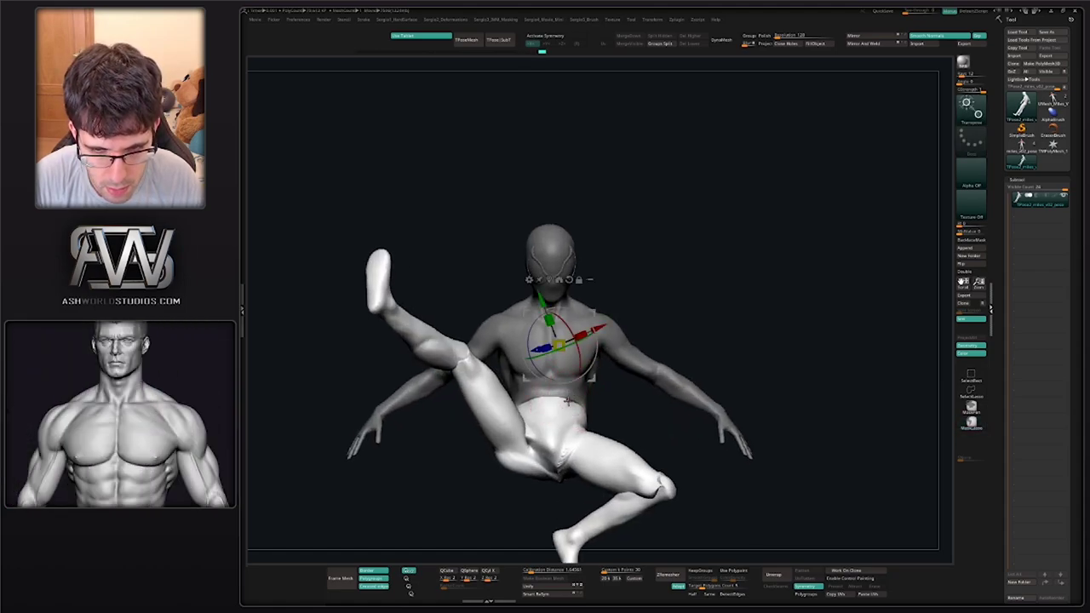
right_drag(593, 329, 545, 345)
alt+click(547, 399)
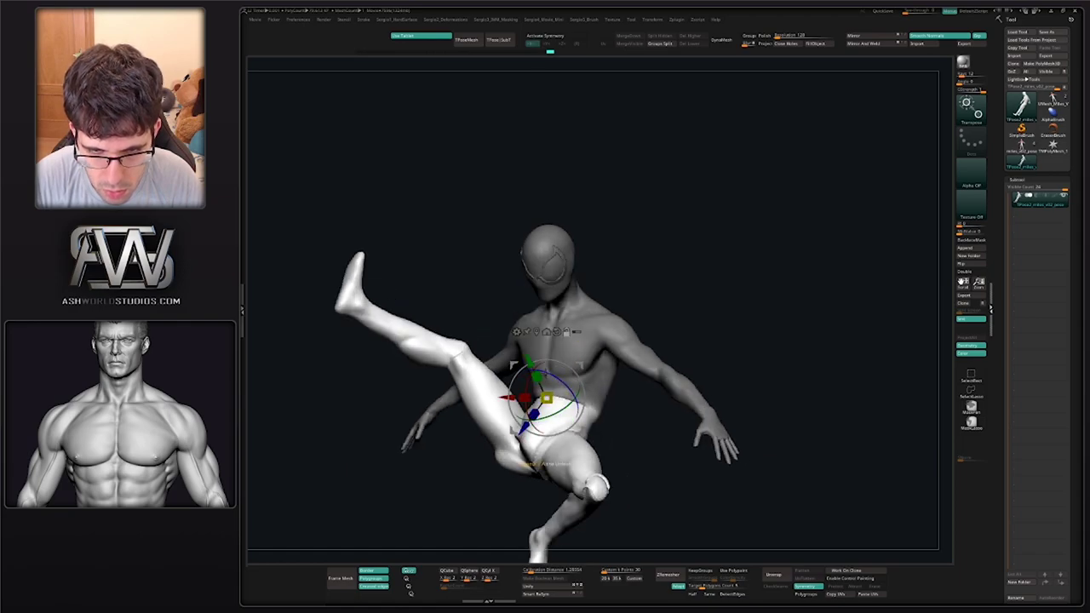
alt+drag(529, 362, 538, 380)
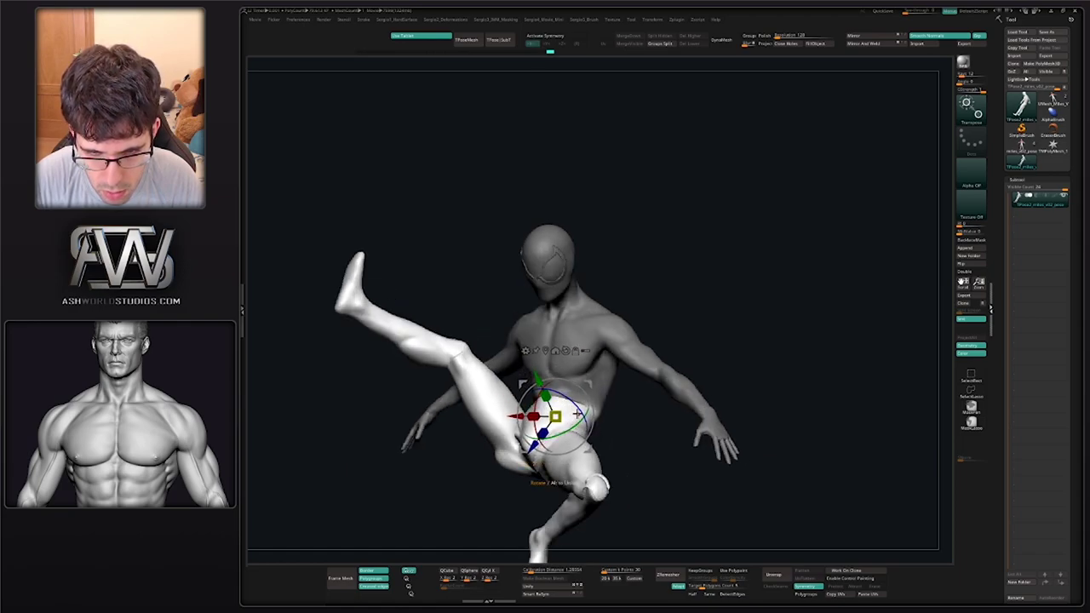
mouse_move(580, 412)
mouse_down()
mouse_move(572, 403)
mouse_move(587, 427)
mouse_up()
right_drag(586, 414, 616, 401)
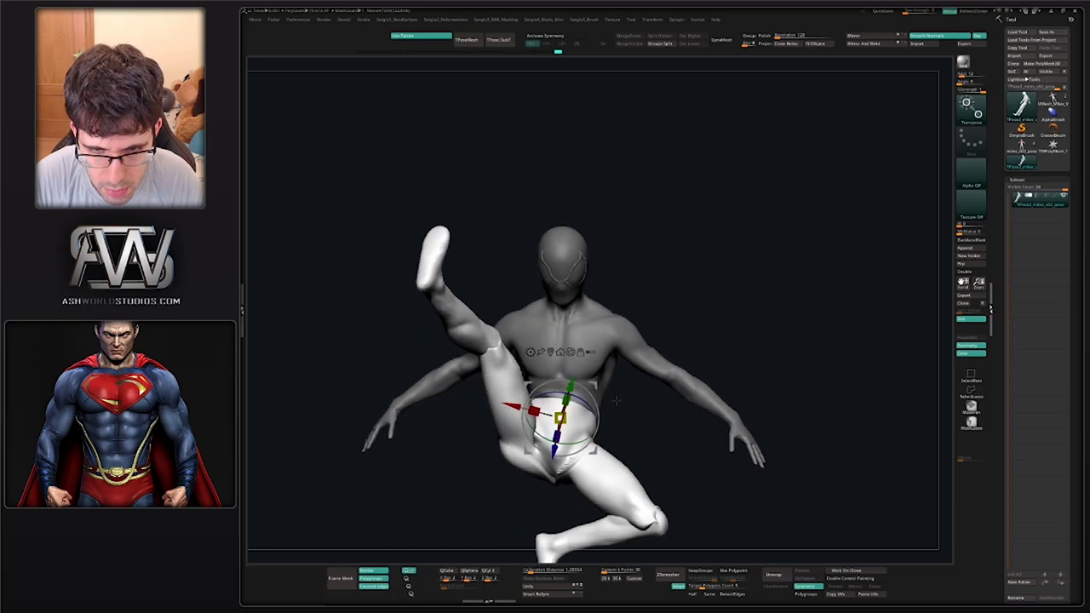
drag(595, 409, 570, 397)
key(ctrl+z)
key(ctrl+z)
Rotate the pelvis and both legs at the waist with the gizmo
right_drag(597, 397, 455, 390)
drag(581, 394, 553, 394)
alt+right_drag(559, 397, 588, 308)
right_drag(588, 308, 618, 341)
drag(618, 340, 589, 323)
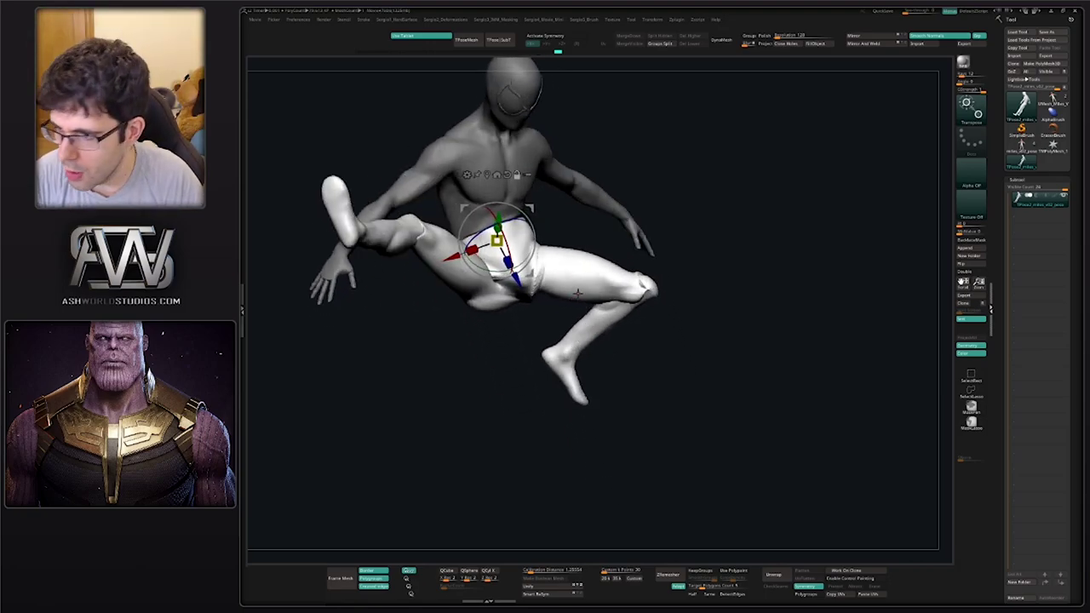
alt+right_drag(563, 256, 566, 288)
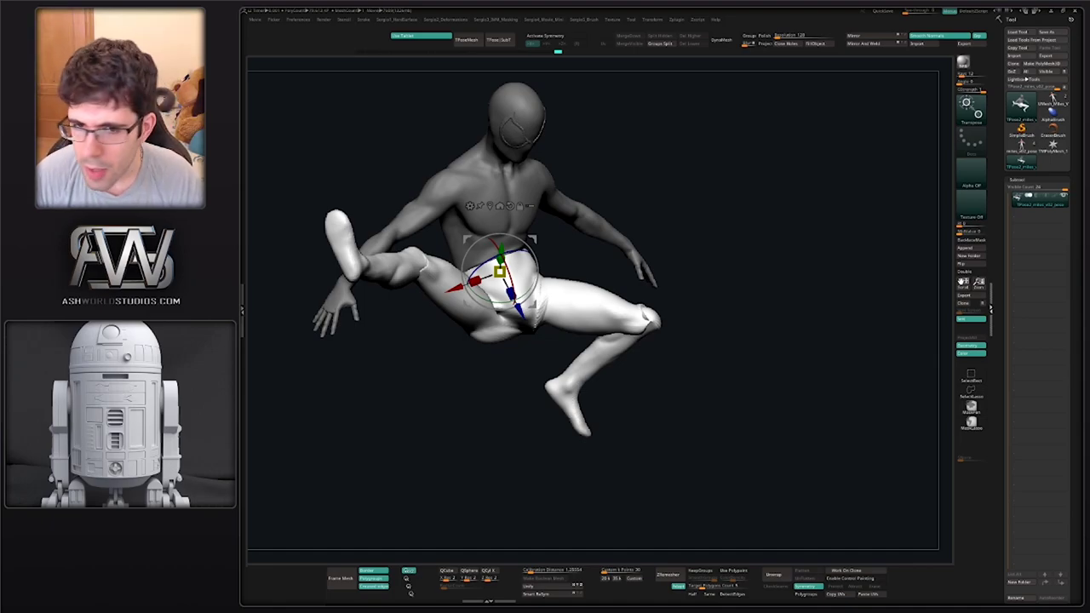
Invert the mask to free the upper body and adjust its rotation at the waist
drag(886, 257, 813, 240)
ctrl+click(718, 196)
alt+drag(719, 195, 682, 281)
drag(523, 330, 528, 336)
ctrl+right_drag(565, 301, 588, 333)
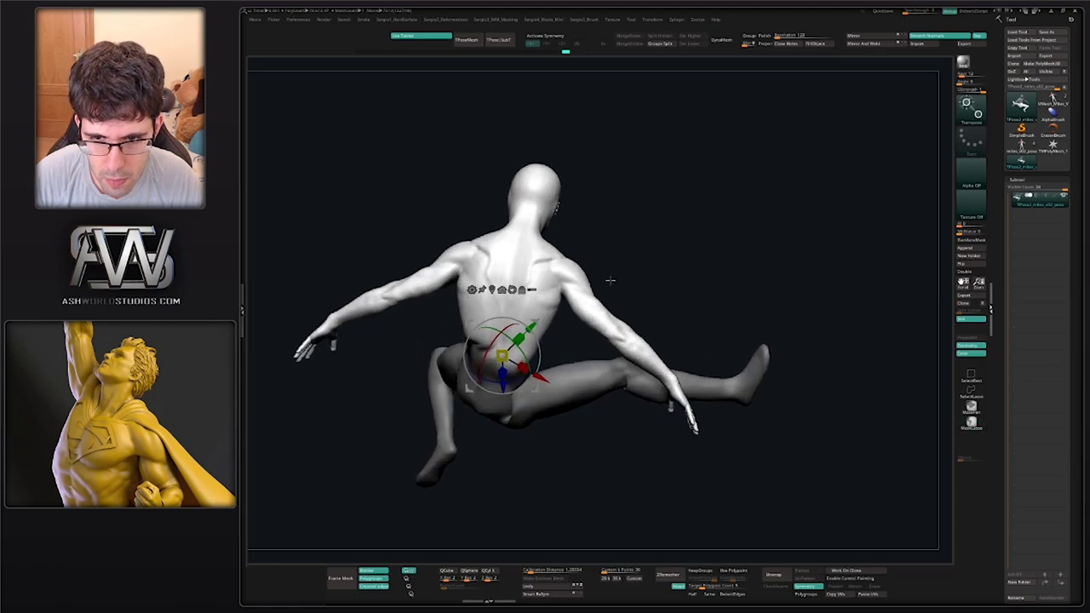
Hide the raised right leg, mask the right arm up to the shoulder and make it a separate polygroup
right_drag(610, 280, 610, 269)
ctrl+shift+click(554, 373)
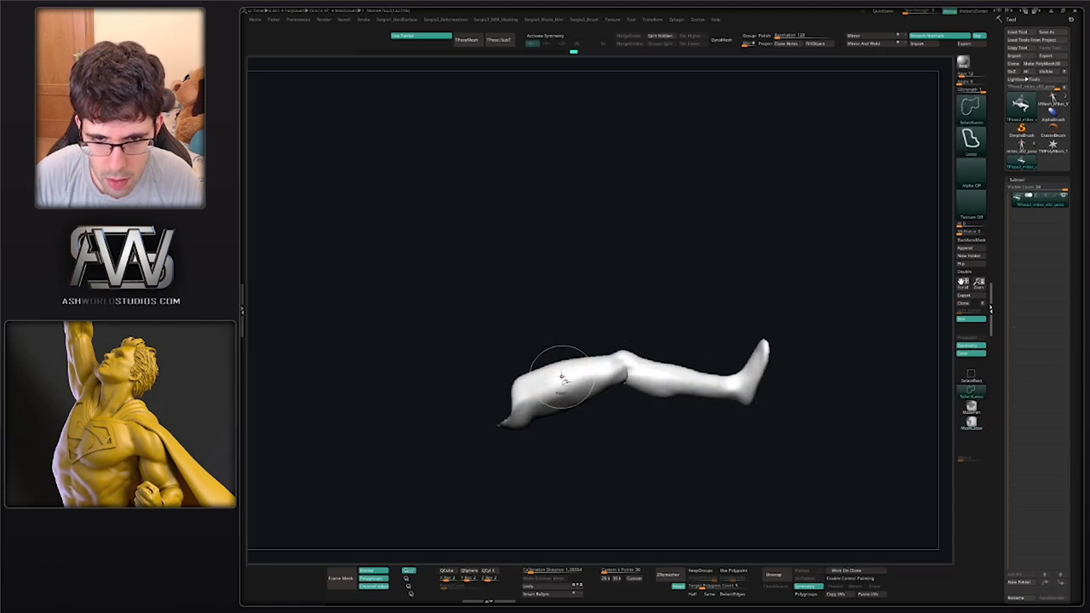
ctrl+shift+drag(577, 311, 588, 300)
mouse_move(594, 247)
ctrl+mouse_down()
mouse_move(568, 271)
mouse_move(758, 445)
mouse_move(755, 431)
ctrl+mouse_up()
mouse_move(752, 417)
right_down()
mouse_move(579, 325)
mouse_move(679, 287)
right_up()
ctrl+click(569, 315)
ctrl+drag(724, 237, 740, 216)
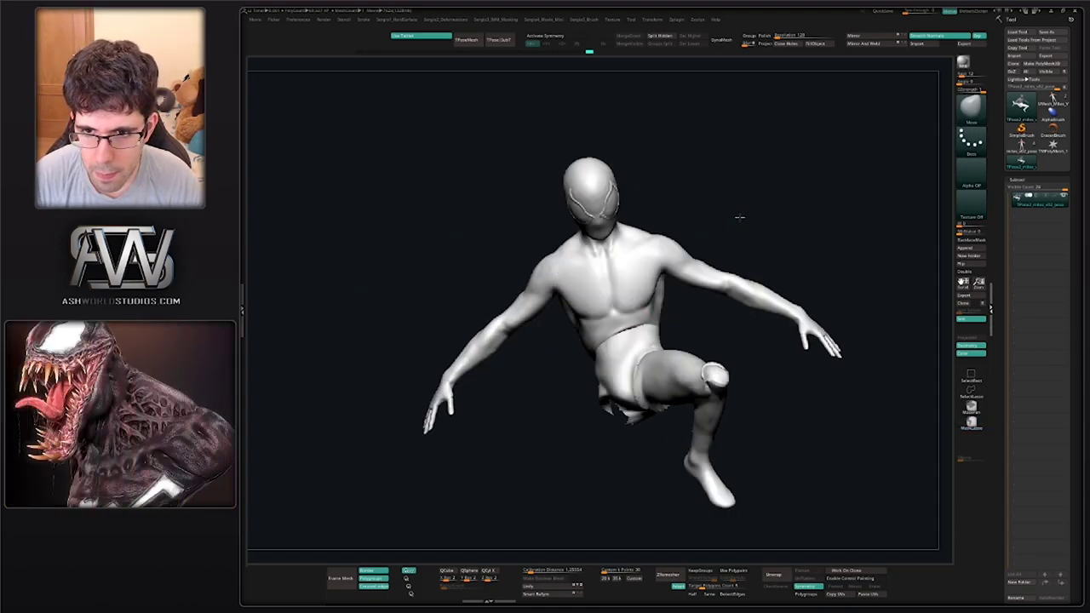
Mask the left arm, turn it into its own polygroup, and show the hidden right leg again
right_drag(740, 217, 690, 207)
mouse_move(690, 207)
ctrl+mouse_down()
mouse_move(658, 255)
mouse_move(680, 288)
mouse_move(820, 387)
mouse_move(750, 167)
mouse_move(731, 165)
ctrl+mouse_up()
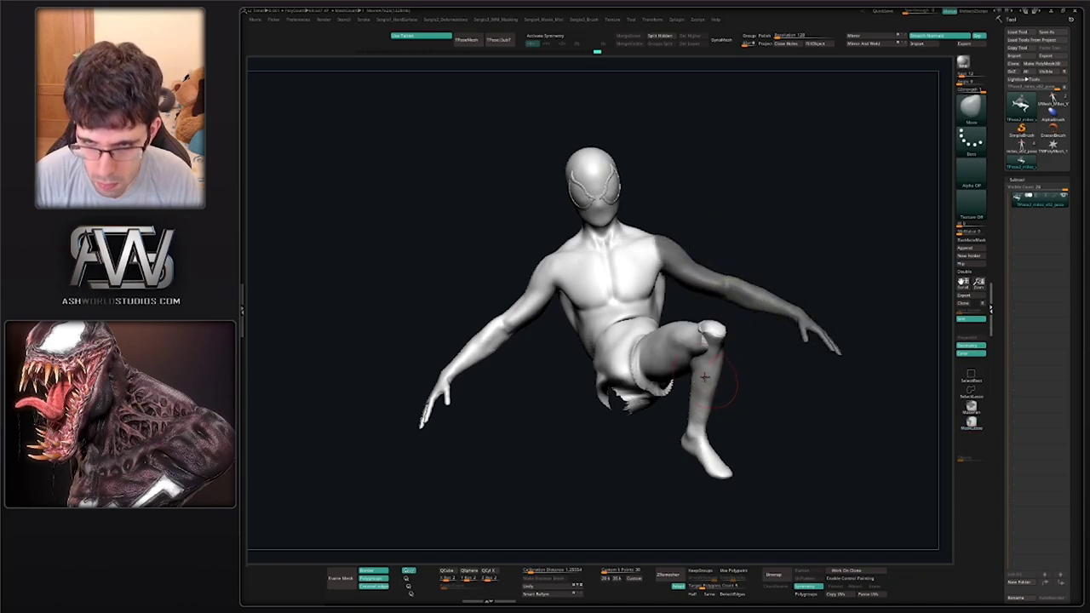
ctrl+click(726, 262)
ctrl+drag(738, 211, 728, 234)
ctrl+shift+click(726, 242)
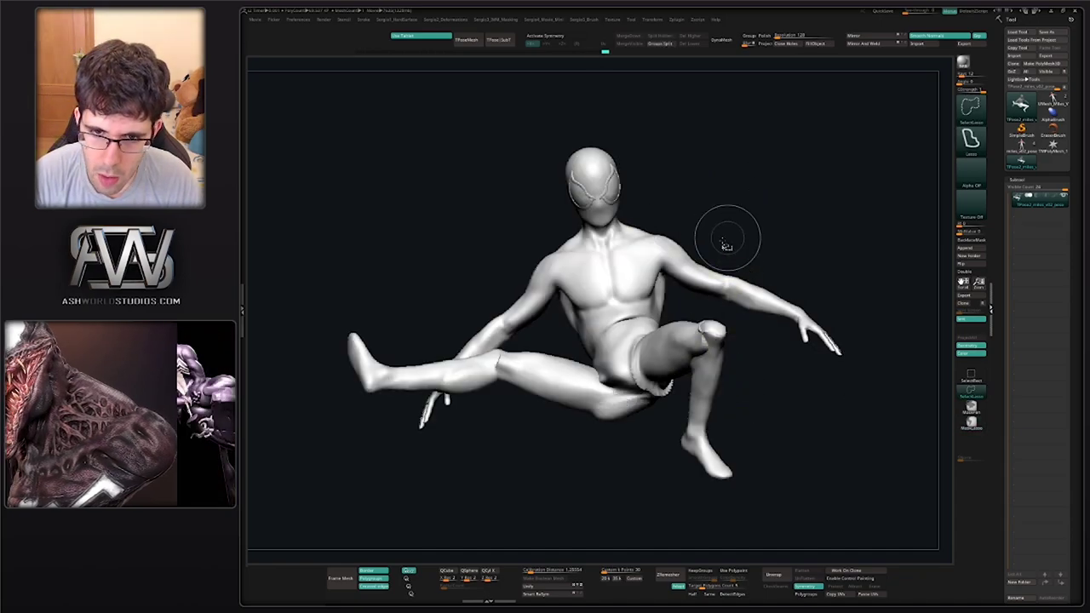
Mask everything except the right arm and soften the mask edge around the shoulder
key(w)
ctrl+click(535, 306)
right_drag(536, 307, 669, 294)
key(q)
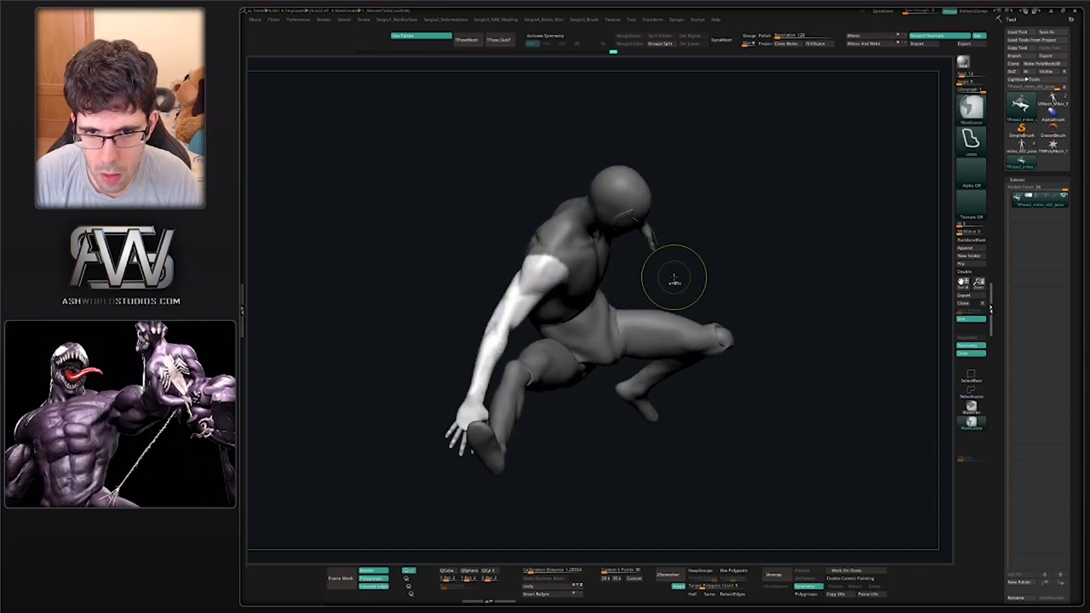
ctrl+click(674, 280)
ctrl+click(576, 278)
key(w)
ctrl+click(639, 277)
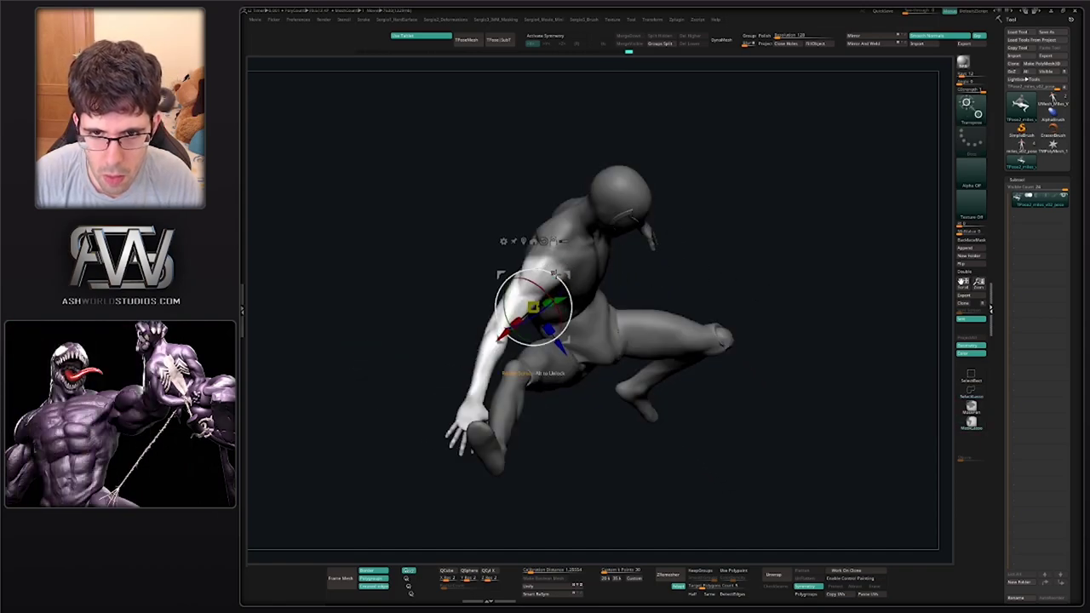
Centre the gizmo on the right shoulder and swing the right arm forward in front of the body
alt+click(550, 260)
right_drag(552, 261, 558, 294)
drag(572, 288, 568, 189)
right_drag(584, 307, 602, 288)
drag(531, 235, 513, 257)
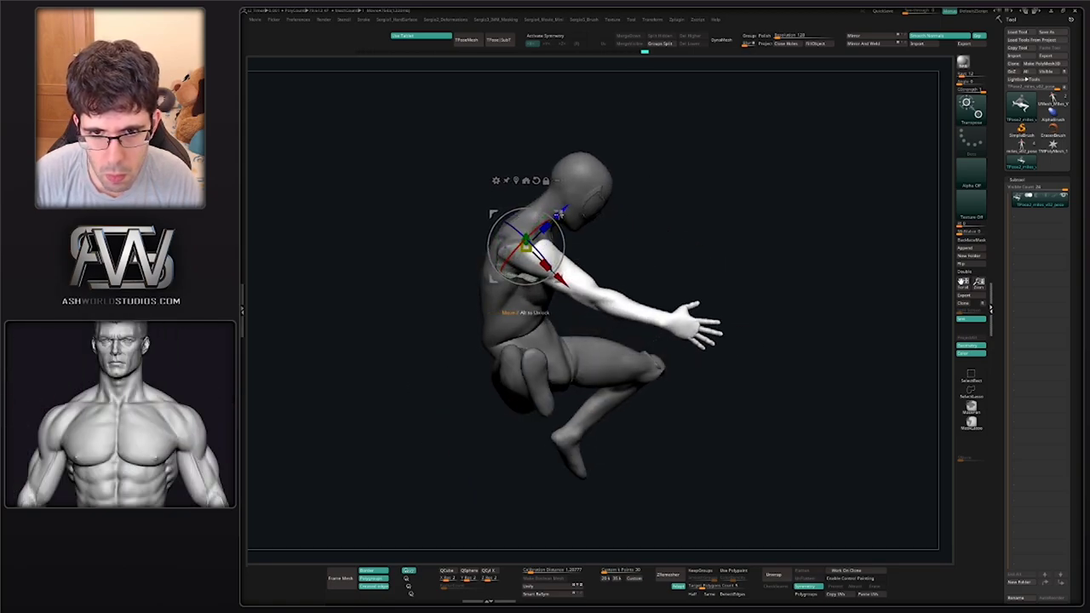
Move the right arm slightly along the gizmo axis to seat it in the shoulder
drag(558, 213, 545, 227)
mouse_move(601, 261)
right_down()
mouse_move(547, 259)
mouse_move(616, 271)
right_up()
drag(391, 278, 363, 292)
right_drag(558, 302, 511, 294)
ctrl+right_drag(511, 294, 618, 327)
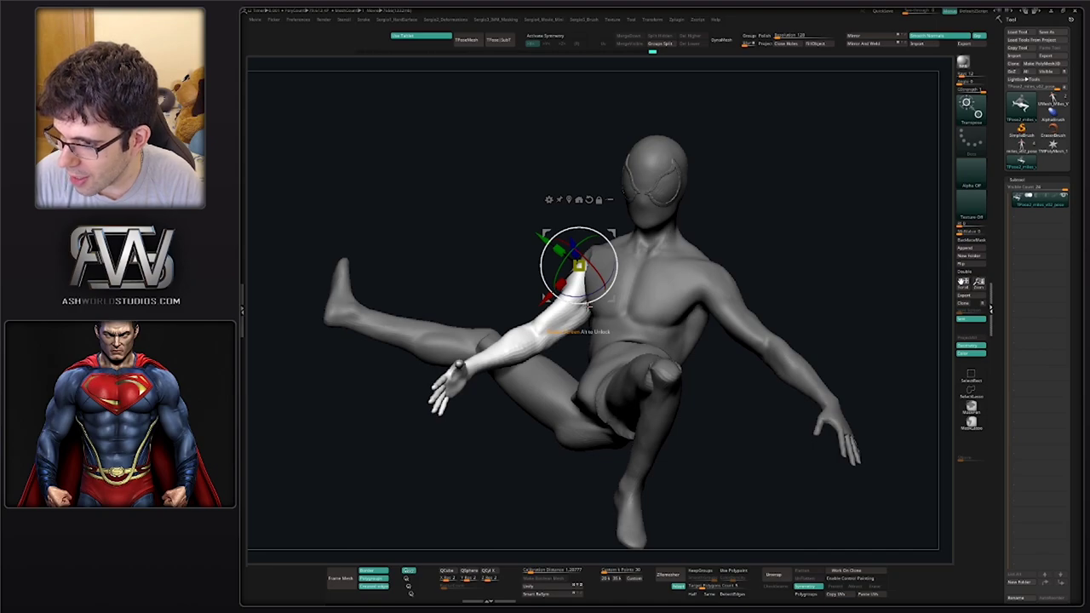
Rotate the right arm at the shoulder until it points downward in front of the raised leg
right_drag(581, 307, 630, 266)
drag(629, 253, 633, 242)
drag(631, 205, 624, 201)
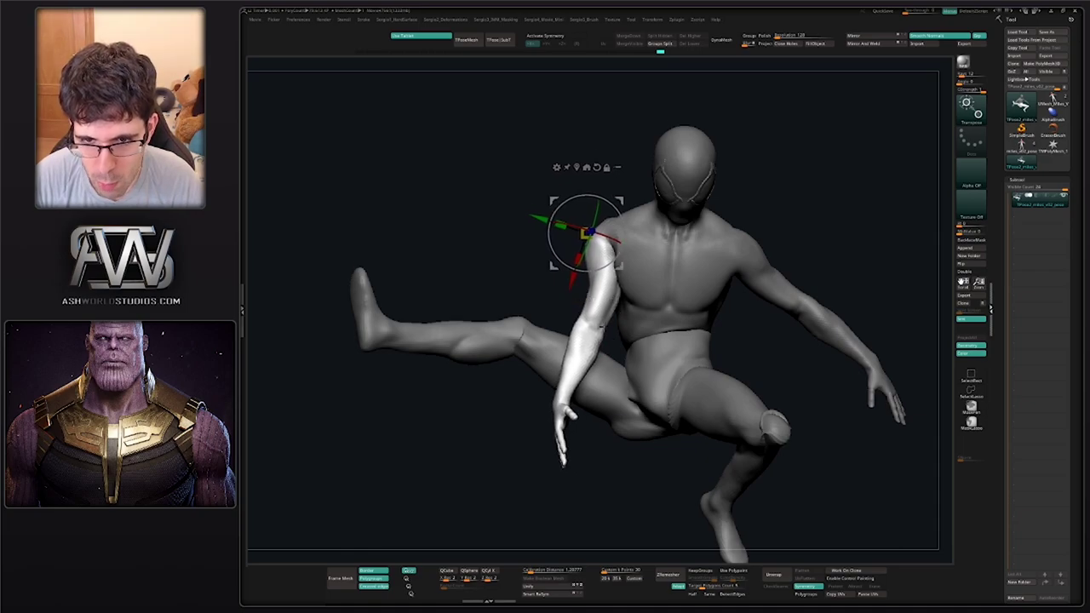
Mask the right upper arm so only the forearm and hand are free, and centre the gizmo on the elbow
right_drag(601, 326, 608, 359)
ctrl+drag(670, 261, 563, 189)
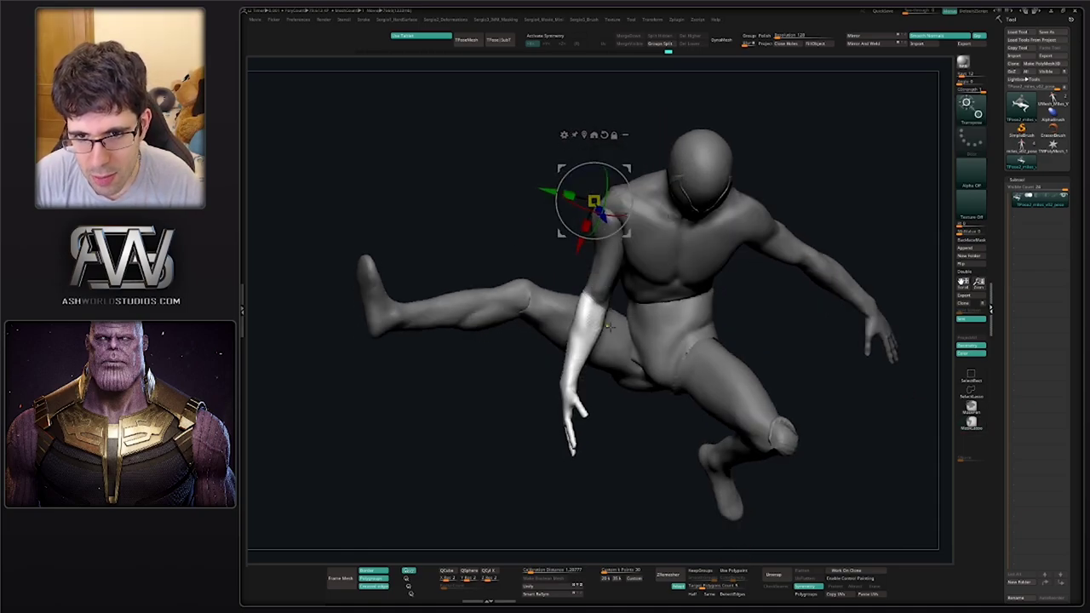
click(595, 308)
key(ctrl+i)
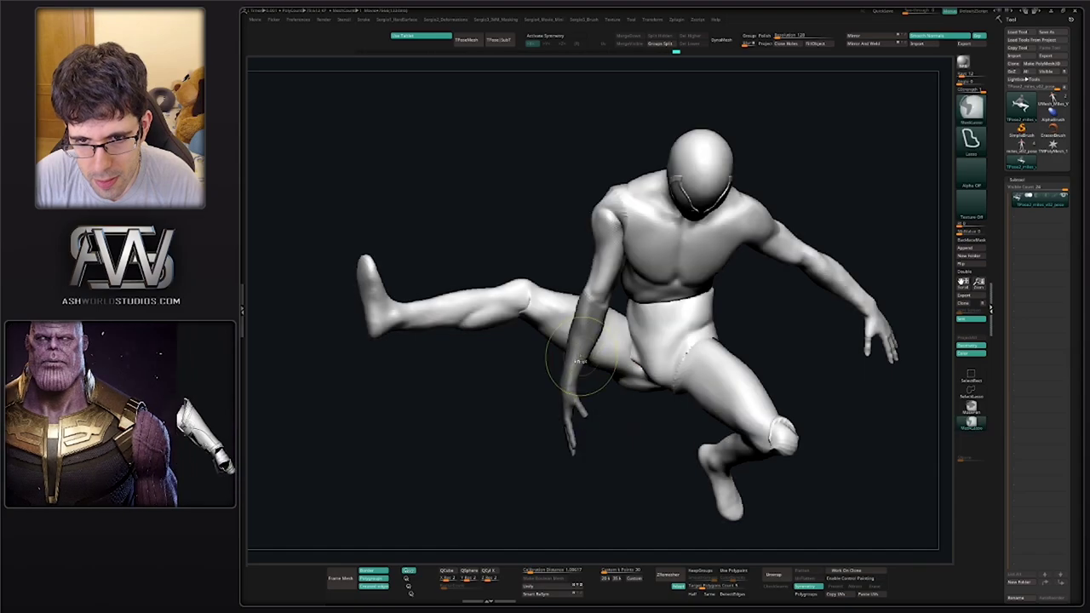
key(w)
key(ctrl+i)
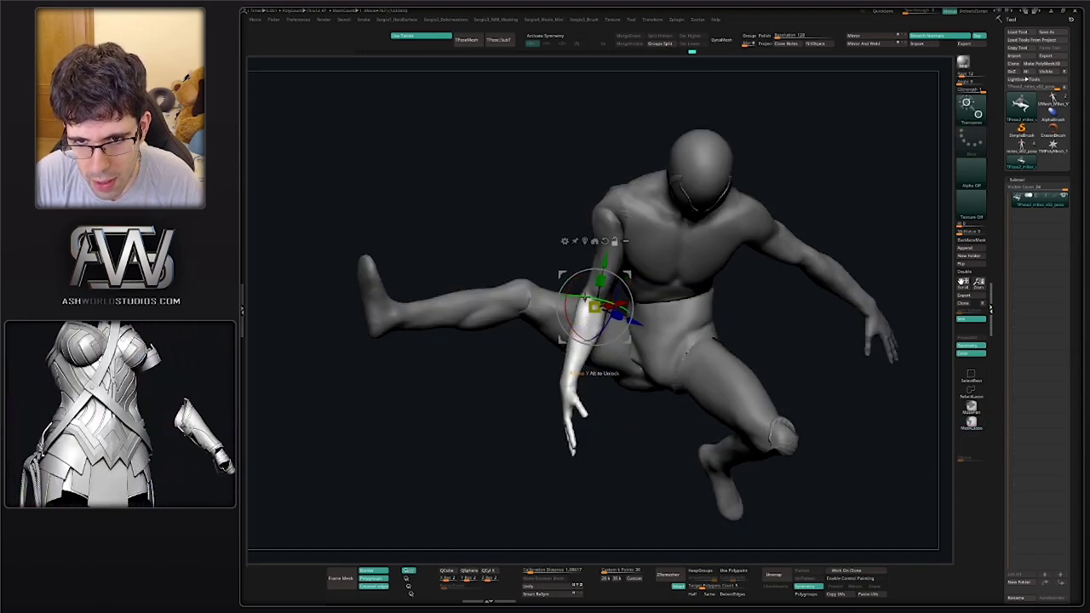
Rotate the right forearm at the elbow with the gizmo
right_drag(589, 299, 596, 316)
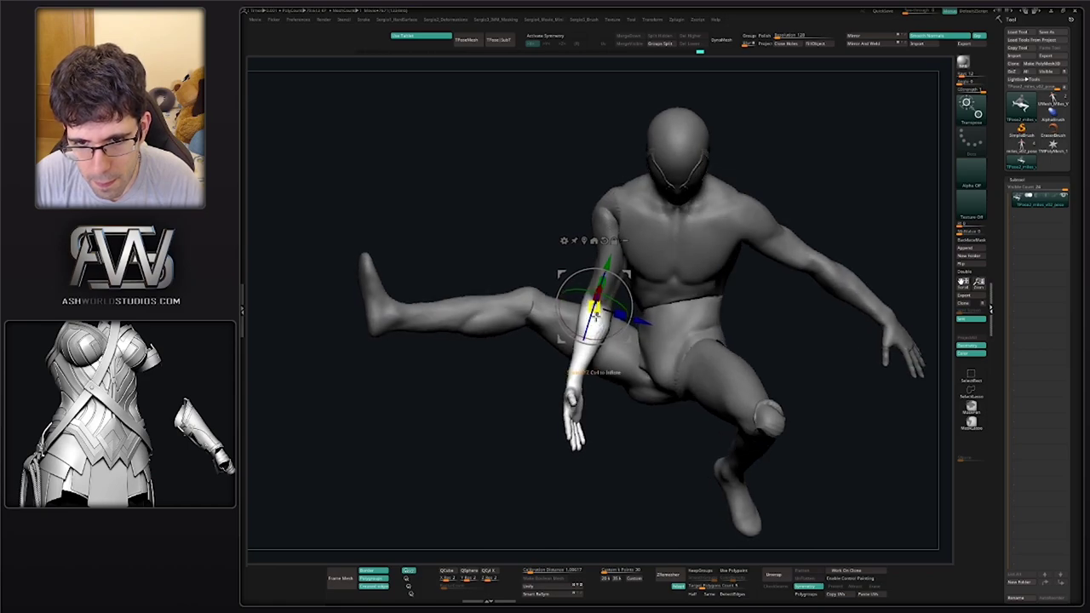
right_drag(608, 410, 612, 430)
ctrl+click(641, 264)
ctrl+click(539, 283)
ctrl+click(585, 351)
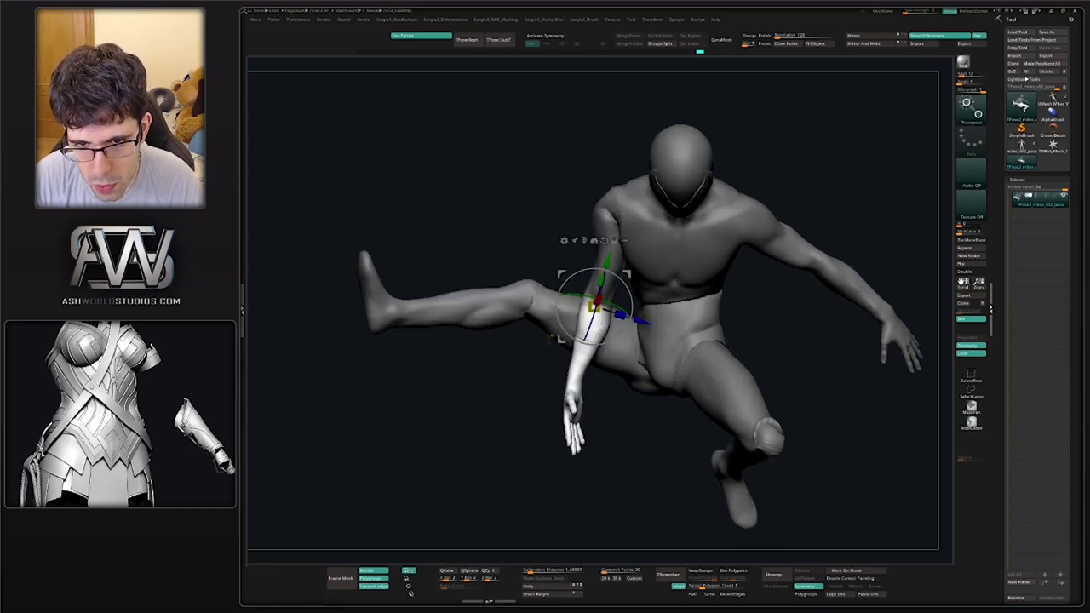
Mask the right arm down to the wrist, centre the gizmo there and turn the hand palm forward
ctrl+drag(602, 371, 572, 289)
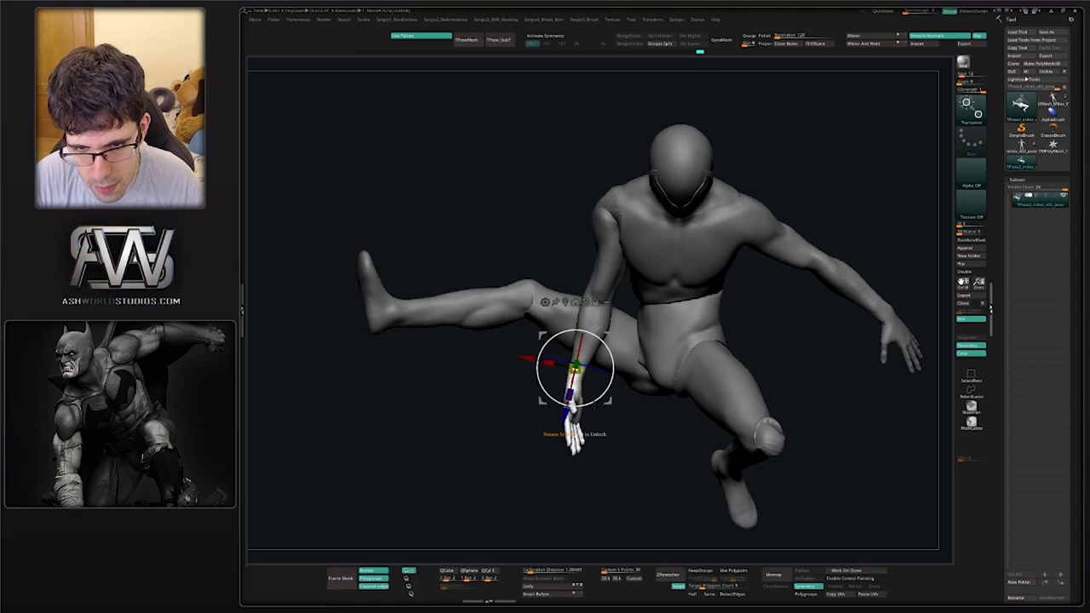
ctrl+click(592, 407)
ctrl+click(602, 386)
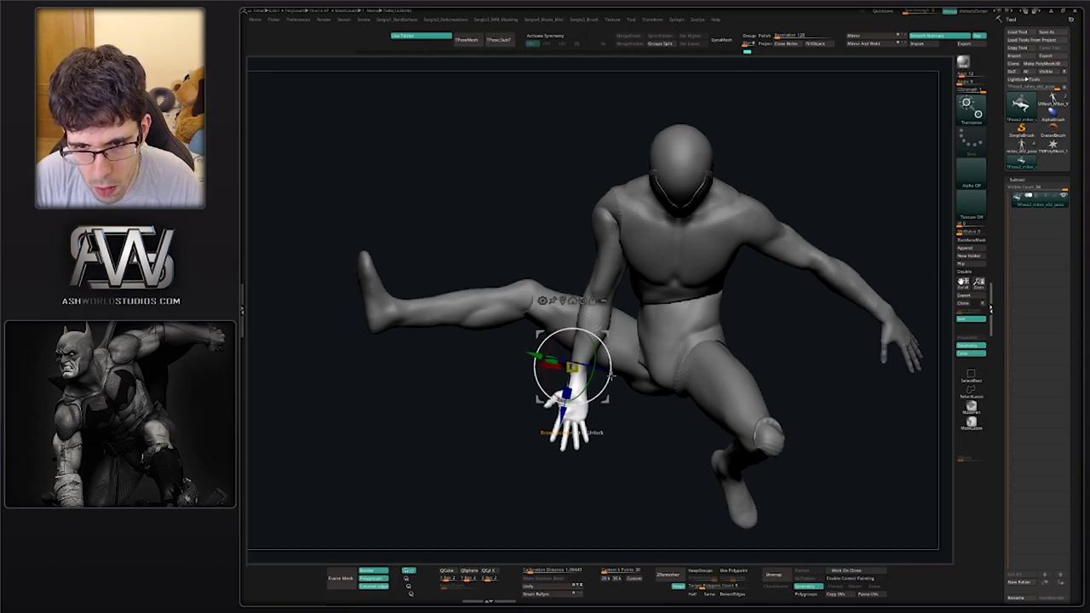
Clear the hand mask and lasso-mask the head, chest and arms down from the side
right_drag(600, 417, 673, 412)
mouse_move(673, 412)
ctrl+right_down()
mouse_move(626, 357)
mouse_move(610, 410)
mouse_move(639, 443)
mouse_move(627, 426)
mouse_move(630, 341)
mouse_move(587, 316)
ctrl+right_up()
key(q)
right_drag(691, 323, 691, 327)
ctrl+drag(692, 328, 708, 356)
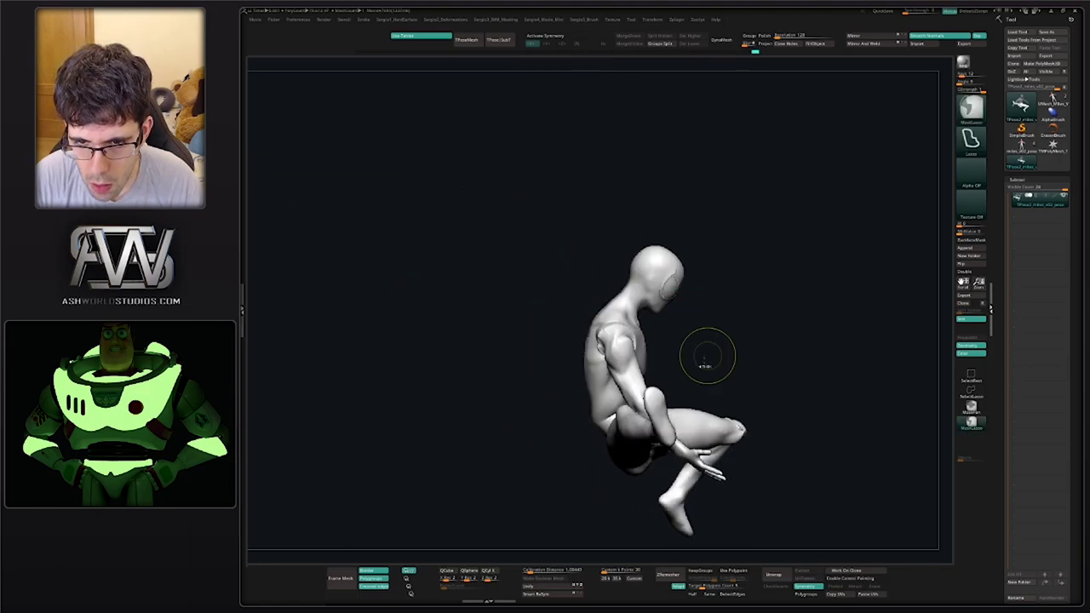
ctrl+drag(516, 318, 749, 307)
mouse_move(735, 302)
right_down()
mouse_move(686, 358)
mouse_move(549, 322)
mouse_move(573, 362)
right_up()
ctrl+drag(739, 276, 758, 290)
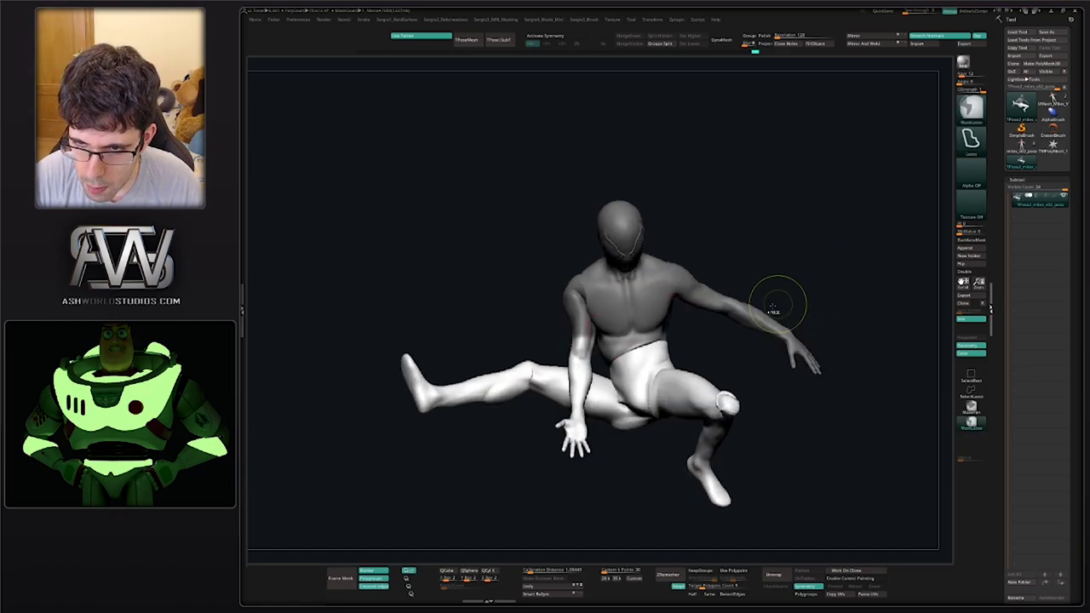
Add the right forearm and hand to the mask and invert it so only the upper body is free
mouse_move(617, 345)
ctrl+right_down()
mouse_move(606, 401)
mouse_move(567, 388)
ctrl+right_up()
ctrl+shift+click(567, 388)
mouse_move(613, 362)
ctrl+mouse_down()
mouse_move(610, 521)
mouse_move(630, 417)
ctrl+mouse_up()
ctrl+shift+click(632, 393)
key(ctrl+i)
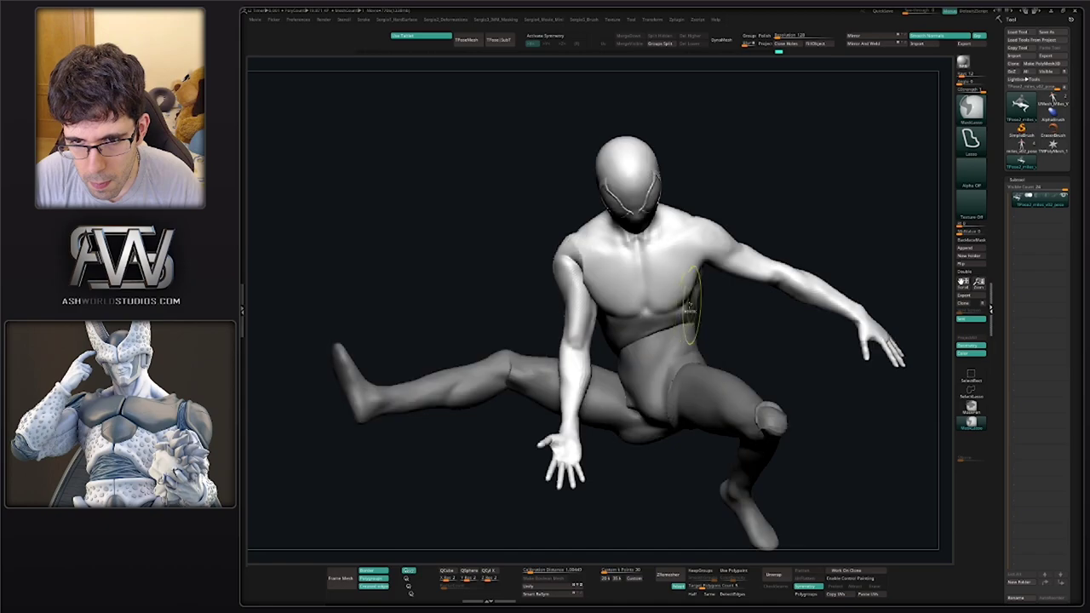
key(ctrl+i)
key(ctrl+i)
Centre the gizmo on the lower torso and rotate the unmasked upper body at the waist
drag(717, 327, 822, 329)
key(w)
click(768, 354)
drag(735, 303, 733, 322)
ctrl+right_drag(794, 351, 791, 312)
drag(792, 312, 664, 285)
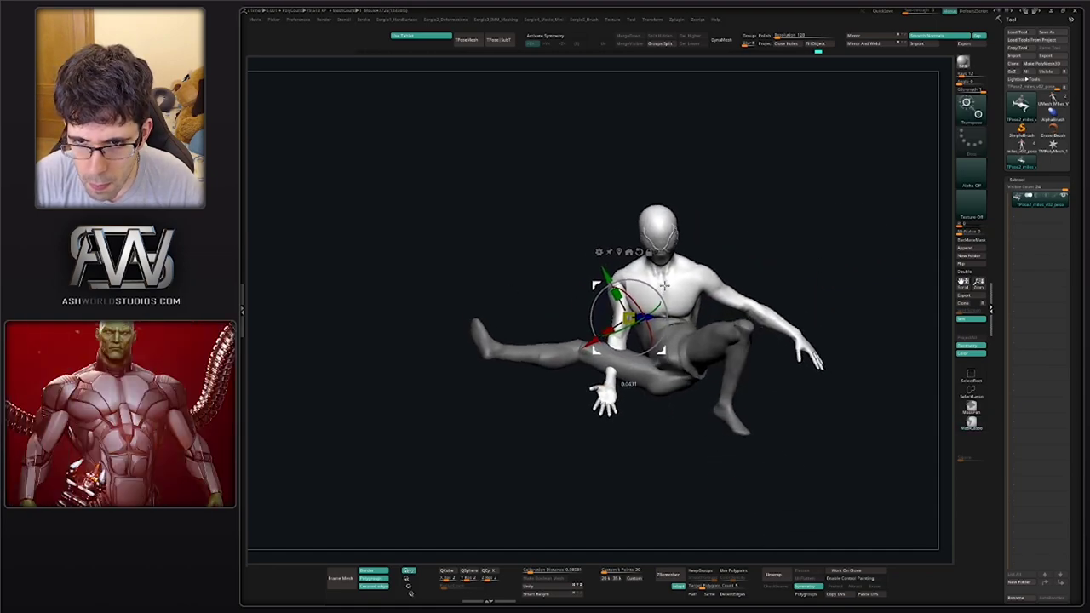
drag(750, 271, 661, 279)
drag(692, 288, 628, 343)
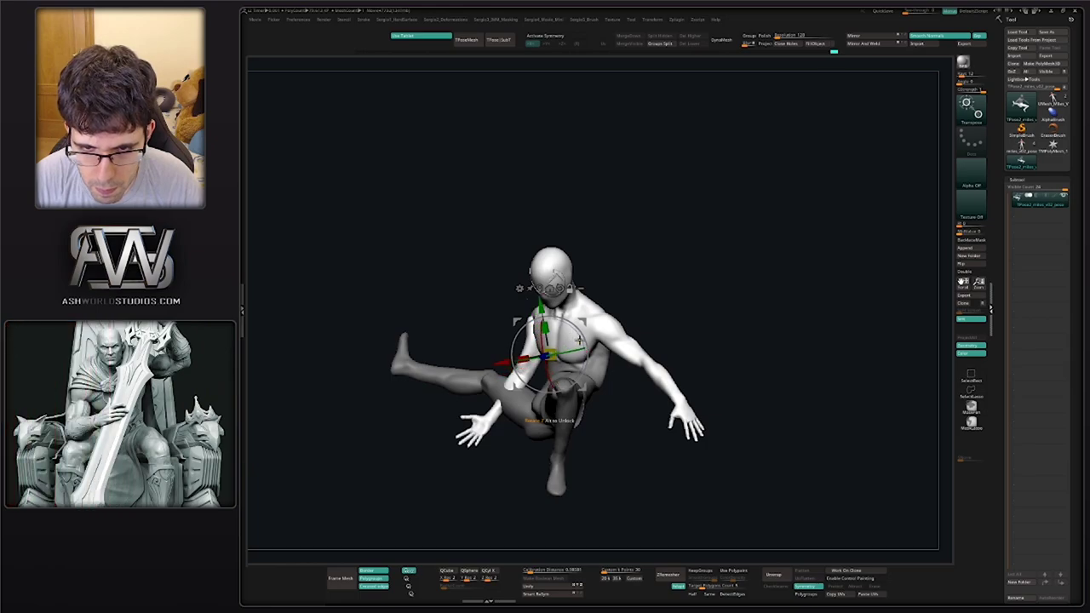
Refine the upper body's forward lean with the gizmo from the front and side, and clear the mask
ctrl+right_drag(564, 318, 643, 322)
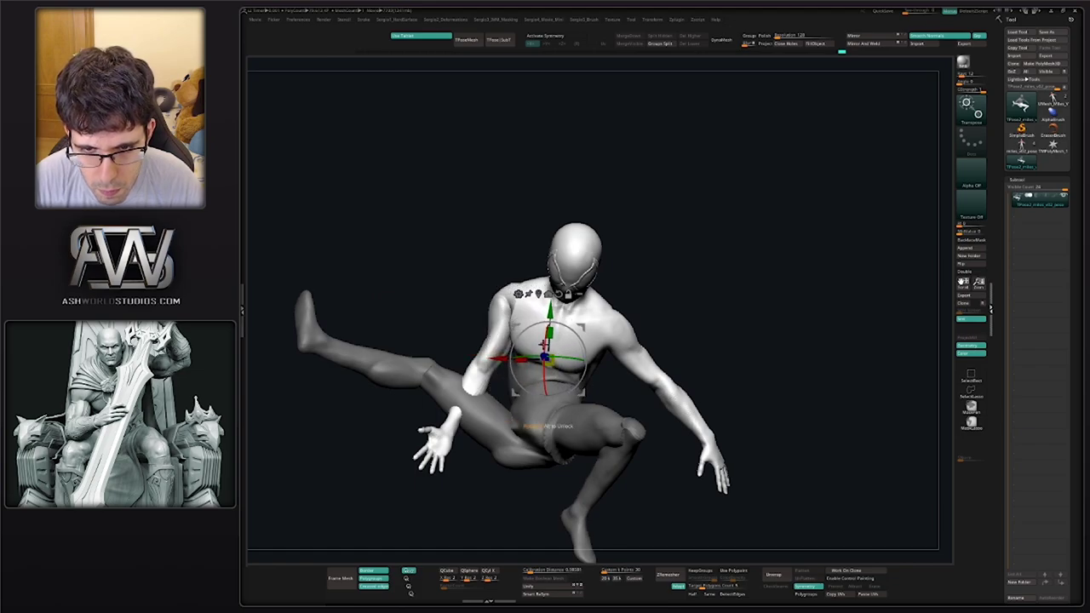
drag(581, 358, 584, 322)
ctrl+right_drag(584, 322, 562, 399)
right_drag(562, 399, 607, 401)
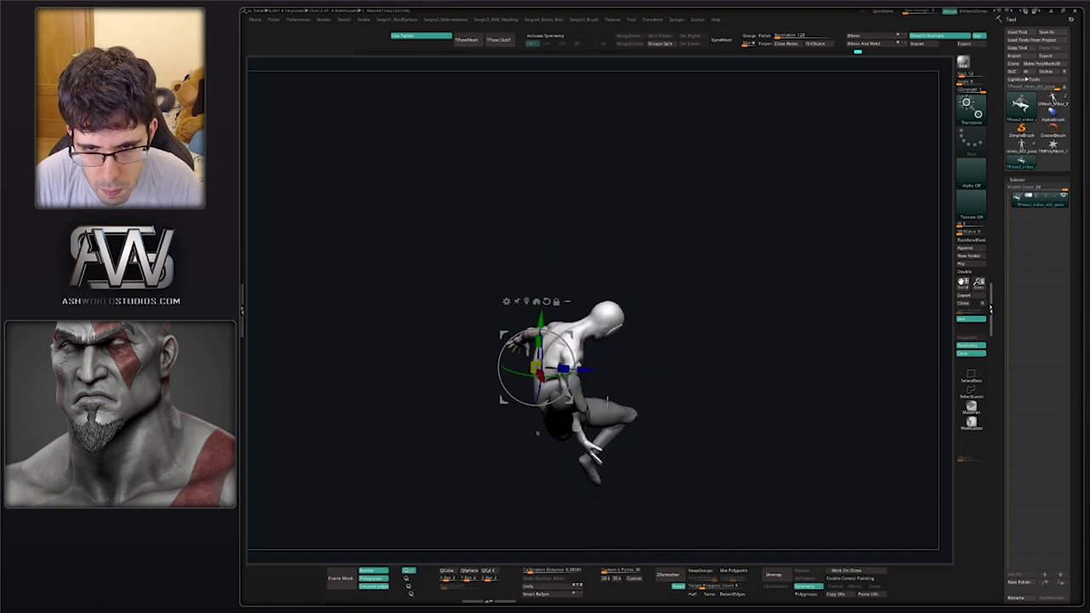
right_drag(655, 368, 638, 366)
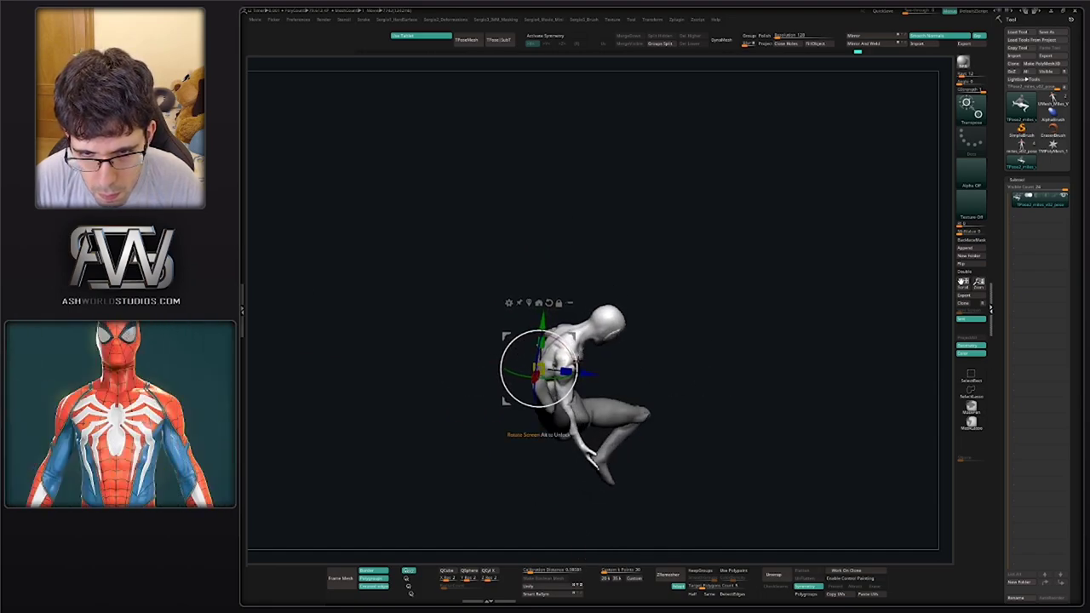
mouse_move(572, 331)
ctrl+right_down()
mouse_move(580, 364)
mouse_move(588, 356)
ctrl+right_up()
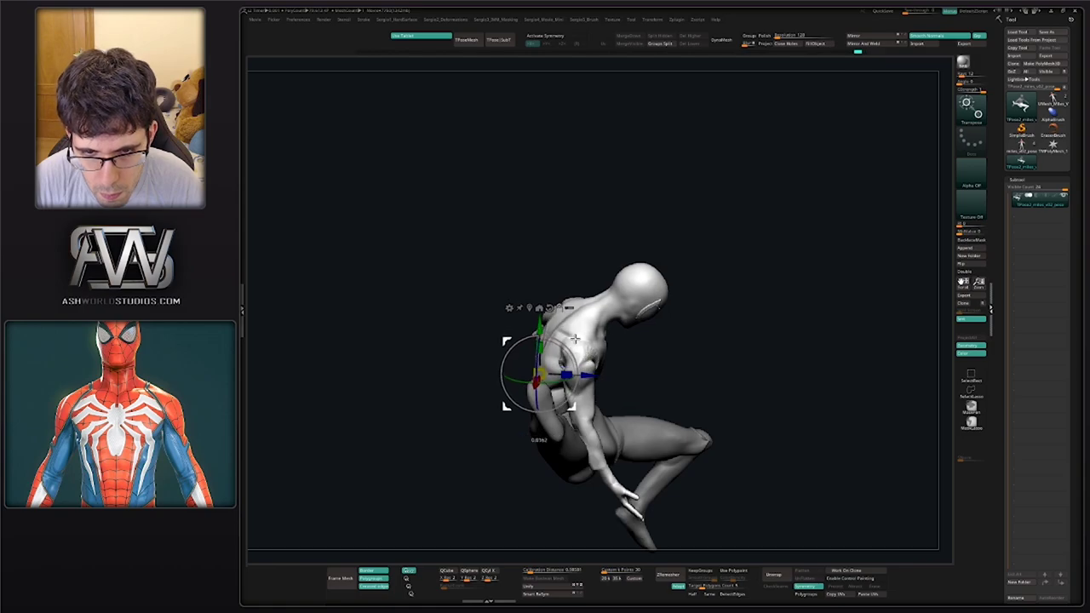
drag(596, 367, 599, 346)
right_drag(658, 362, 717, 358)
ctrl+drag(715, 358, 738, 378)
Mask everything except the right arm, swing it forward at the shoulder and clear the mask
right_drag(738, 375, 808, 371)
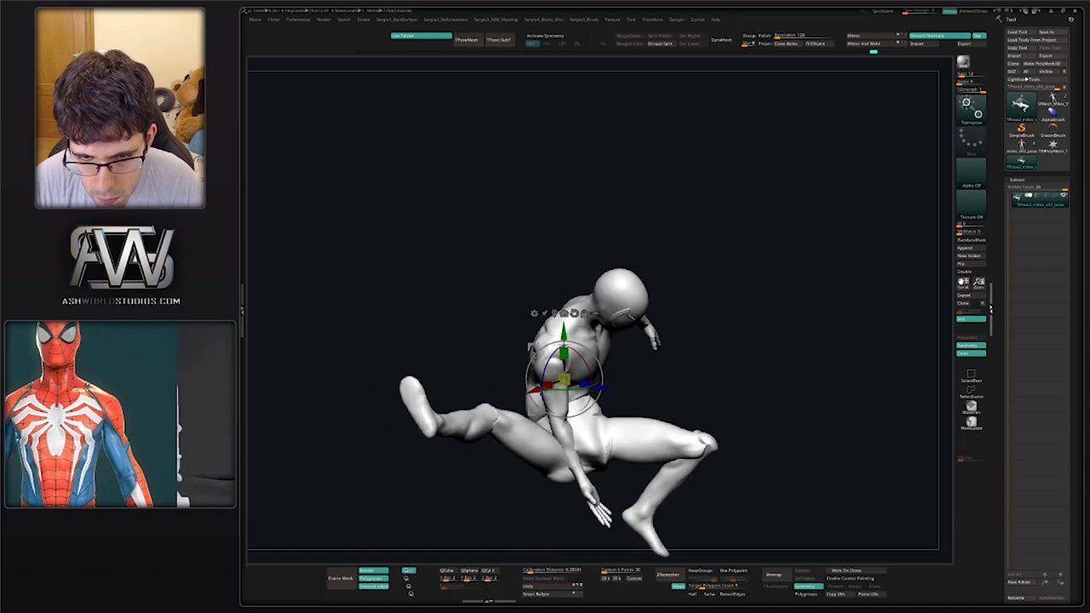
ctrl+drag(552, 356, 564, 413)
right_drag(682, 375, 629, 378)
key(q)
ctrl+click(629, 377)
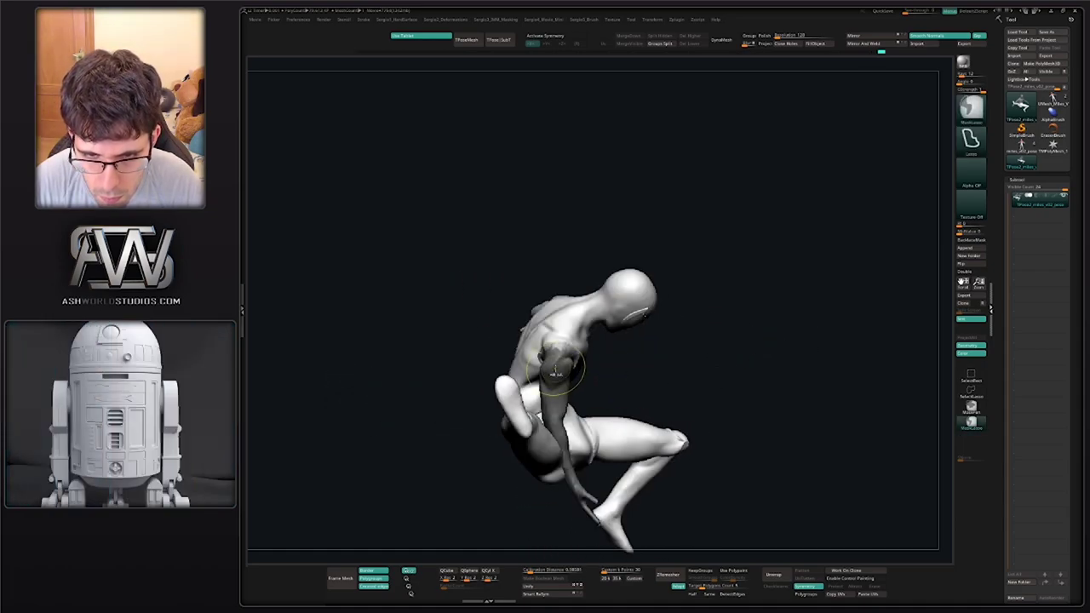
ctrl+click(604, 367)
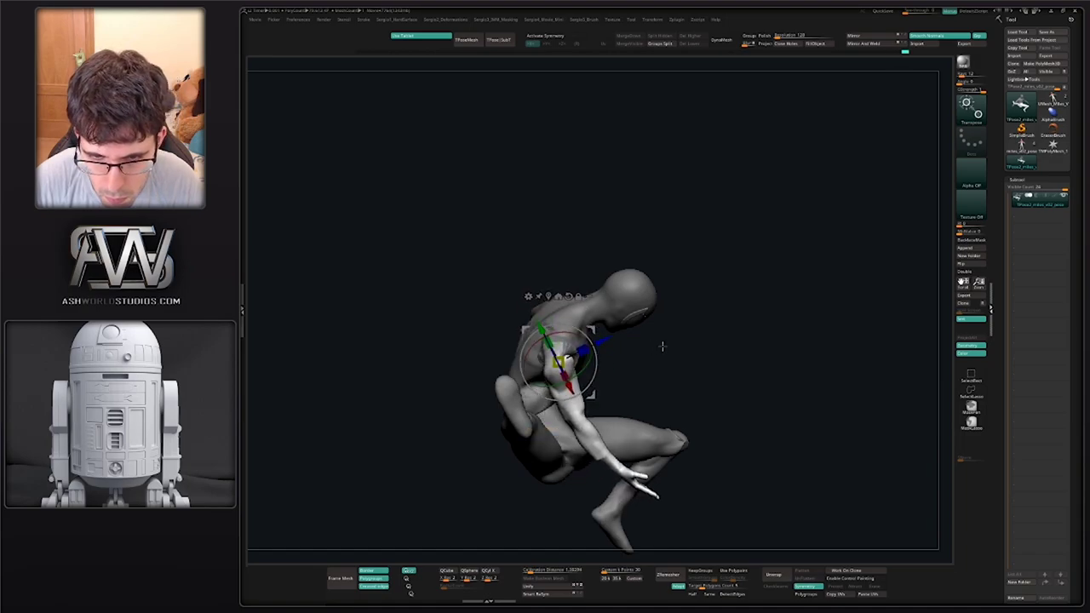
right_drag(663, 346, 604, 443)
right_drag(655, 368, 641, 330)
ctrl+drag(641, 327, 645, 343)
Mask the body so only the head is free
mouse_move(643, 343)
right_down()
mouse_move(565, 350)
mouse_move(628, 349)
right_up()
ctrl+click(506, 342)
ctrl+click(526, 382)
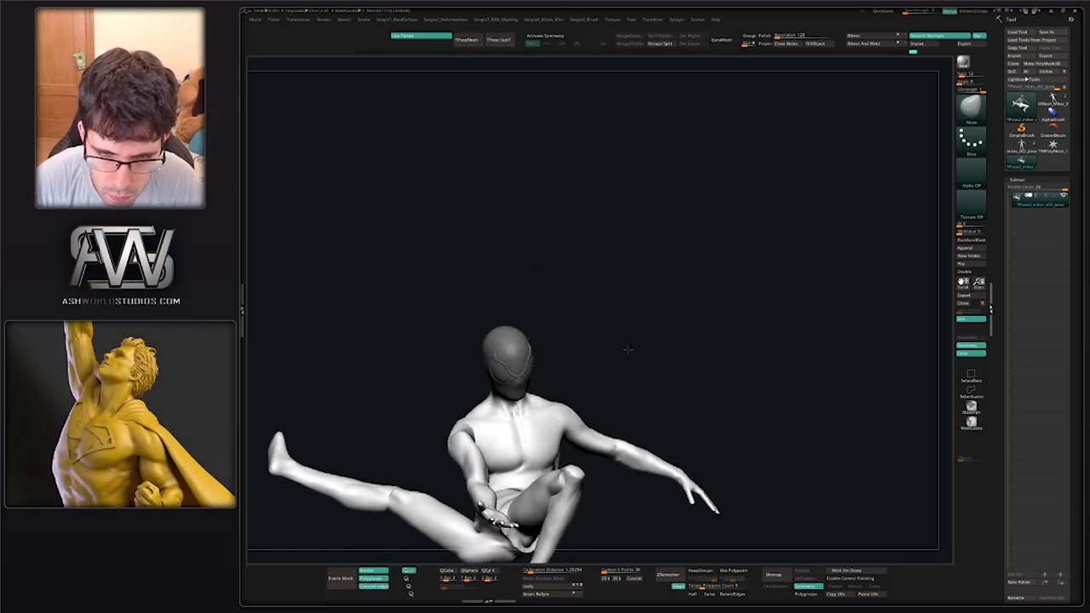
ctrl+drag(520, 394, 520, 409)
ctrl+click(596, 372)
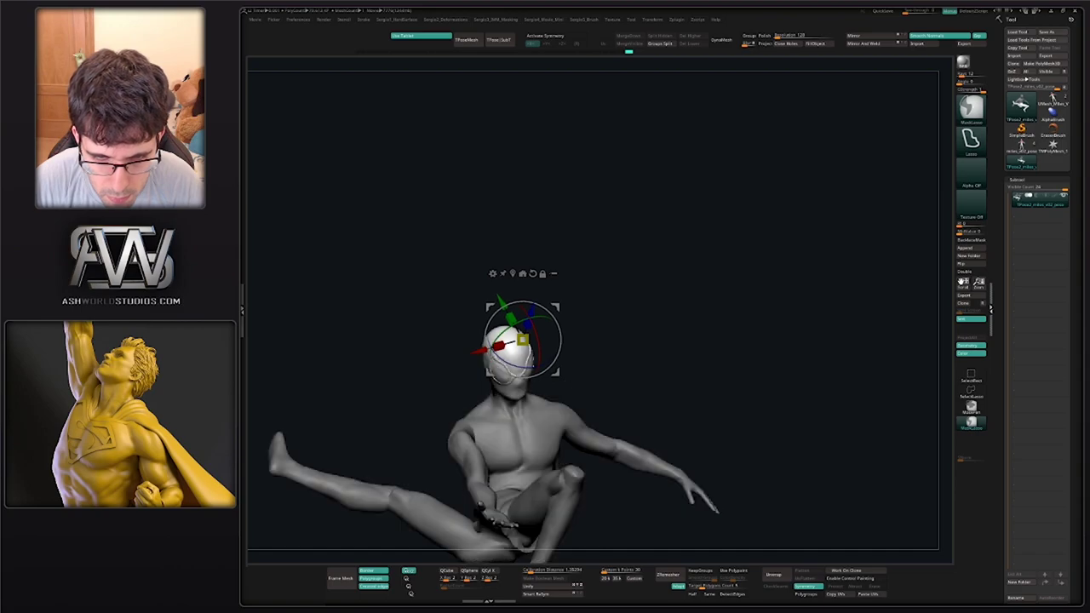
right_drag(601, 371, 526, 384)
ctrl+right_drag(527, 383, 527, 420)
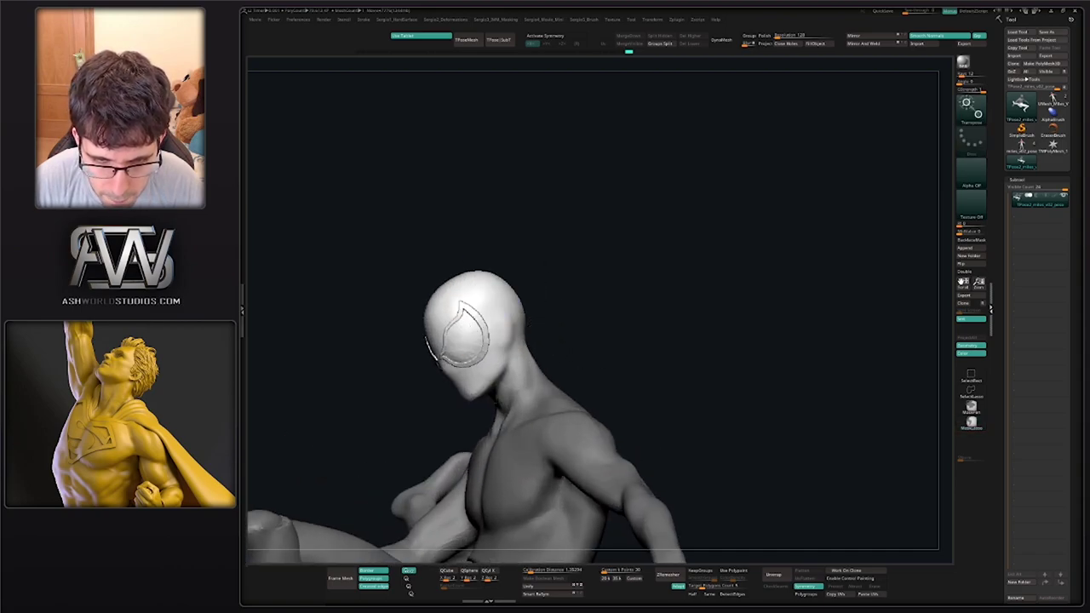
Centre the gizmo on the neck, rotate the head to face forward and clear the mask
drag(472, 424, 478, 420)
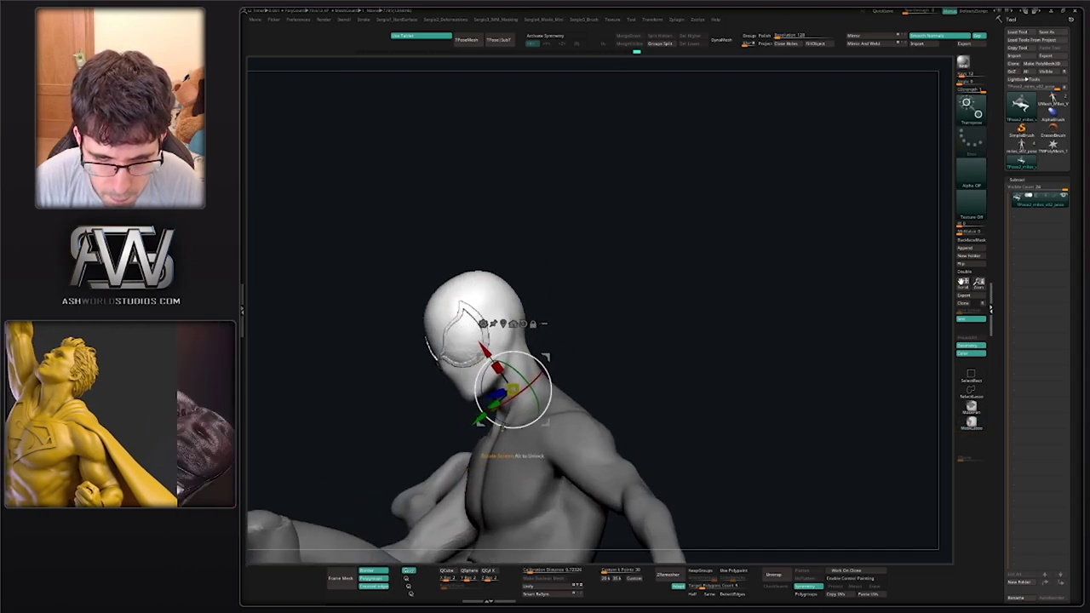
right_drag(550, 370, 624, 367)
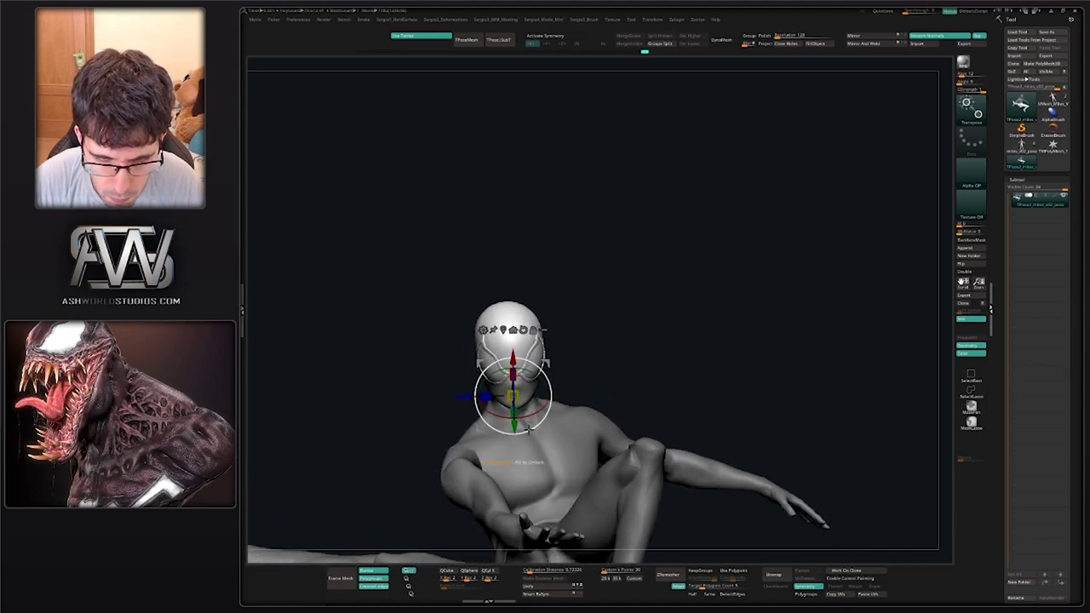
ctrl+right_drag(529, 430, 610, 375)
right_drag(622, 319, 558, 328)
ctrl+drag(635, 434, 660, 456)
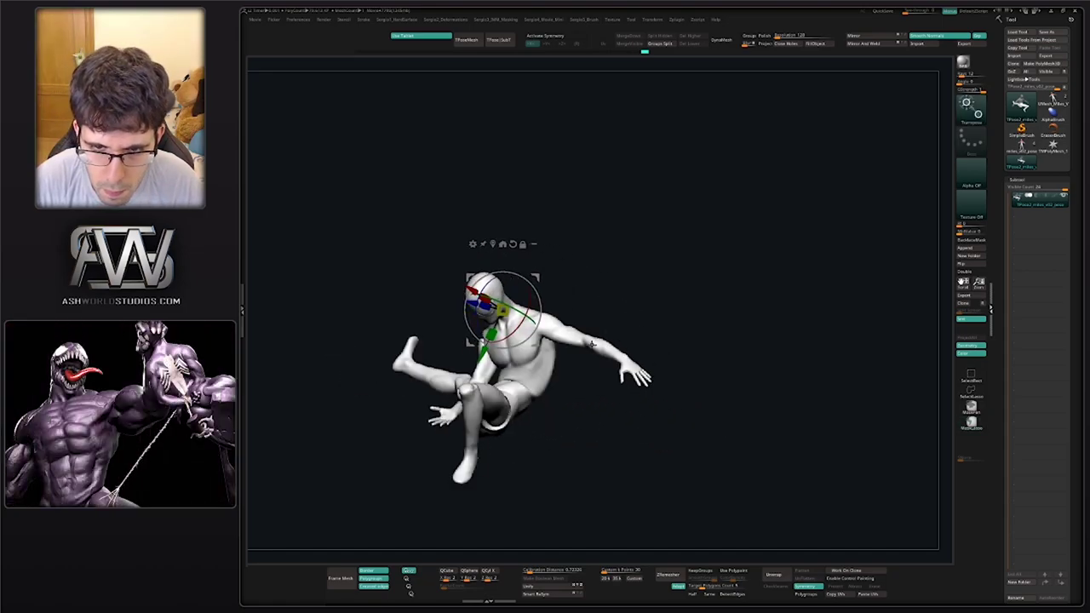
Mask the body so only the left arm is free
ctrl+click(582, 341)
ctrl+drag(660, 289, 711, 313)
right_drag(719, 314, 581, 369)
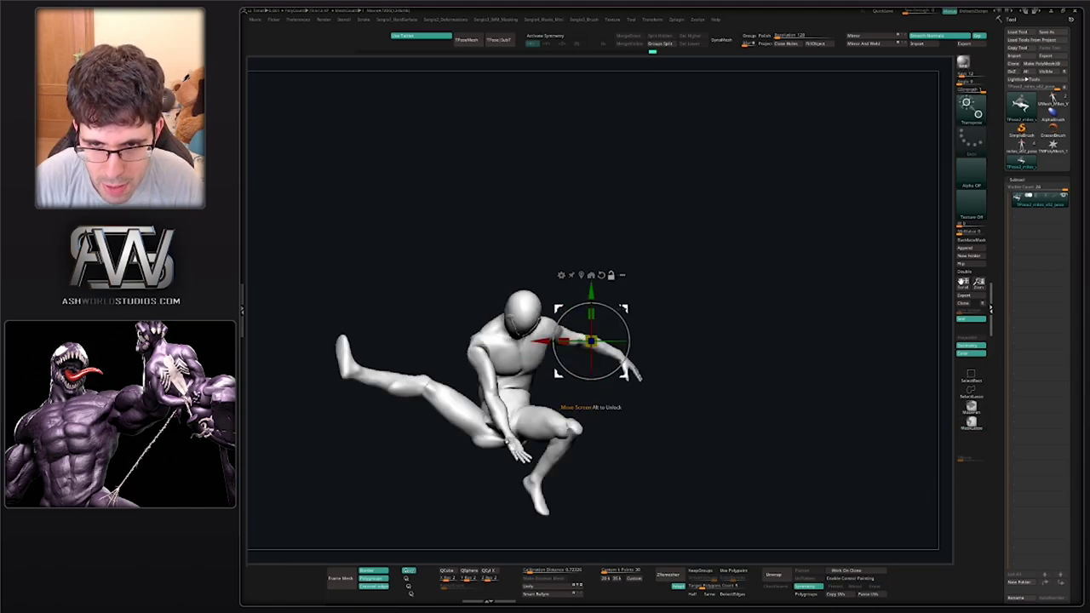
drag(490, 386, 490, 342)
right_drag(595, 314, 691, 329)
mouse_move(576, 405)
alt+right_down()
mouse_move(612, 350)
mouse_move(520, 357)
mouse_move(526, 335)
mouse_move(601, 317)
alt+right_up()
ctrl+click(528, 336)
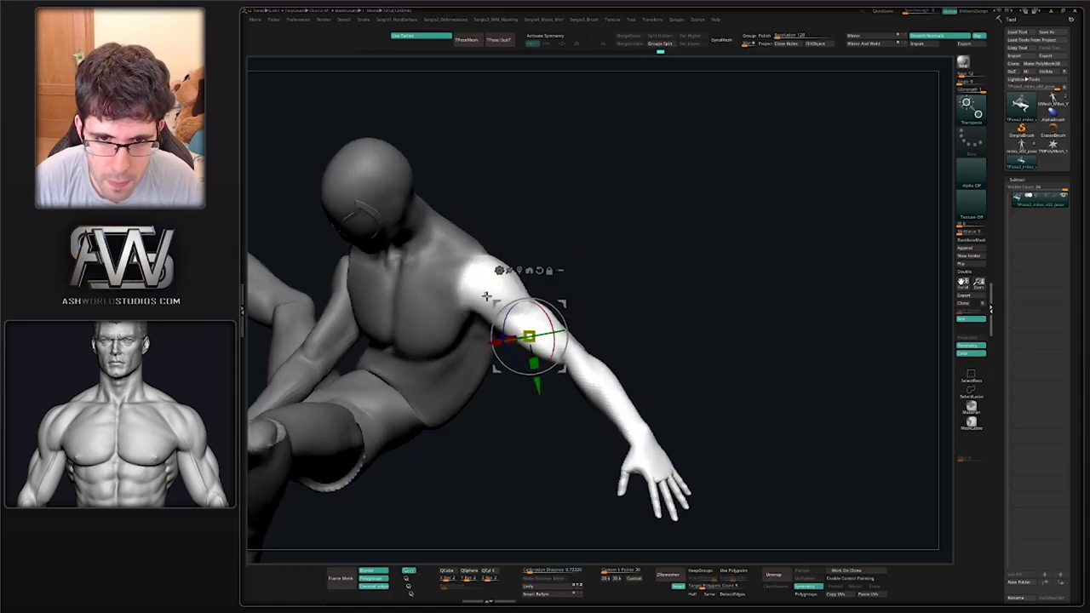
Soften the mask edge around the left shoulder and centre the gizmo on the shoulder joint
key(q)
ctrl+click(609, 288)
ctrl+click(541, 326)
ctrl+click(542, 321)
ctrl+click(556, 306)
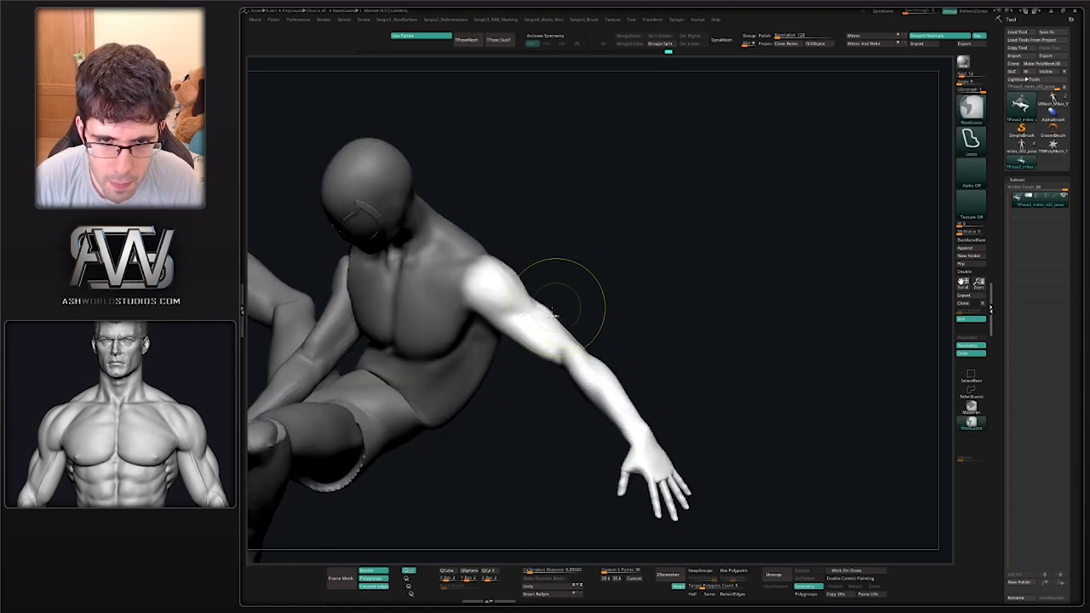
alt+right_drag(504, 288, 453, 391)
key(w)
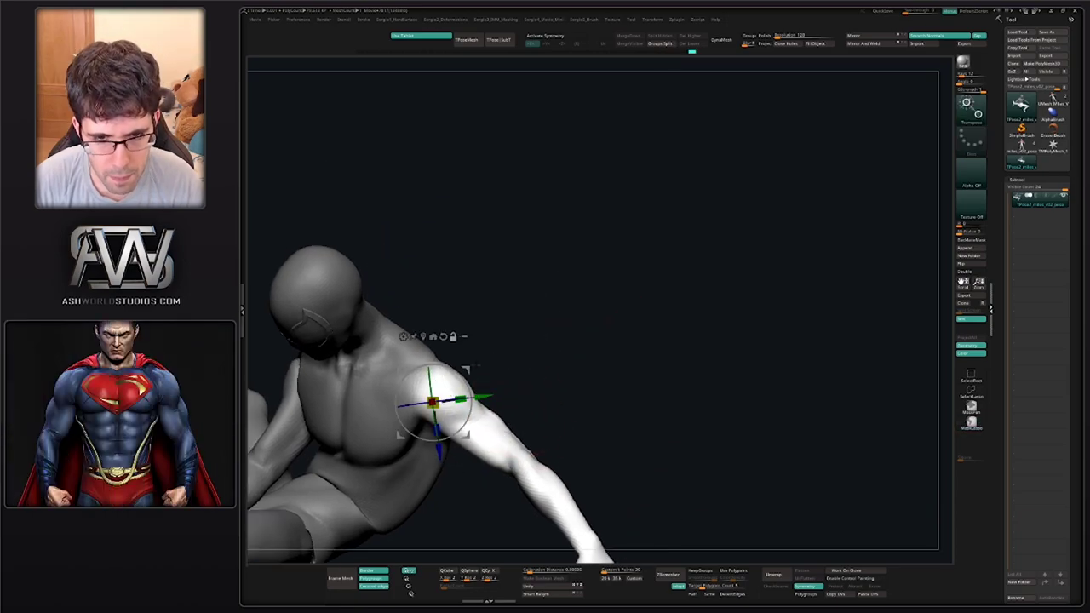
Rotate the left arm at the shoulder until it reaches up and outward above the head
drag(464, 371, 436, 327)
right_drag(443, 345, 470, 372)
mouse_move(461, 356)
mouse_down()
mouse_move(455, 339)
mouse_move(457, 360)
mouse_up()
right_drag(464, 366, 468, 331)
Try further rotations of the raised left arm at the shoulder and undo them
drag(448, 288, 452, 287)
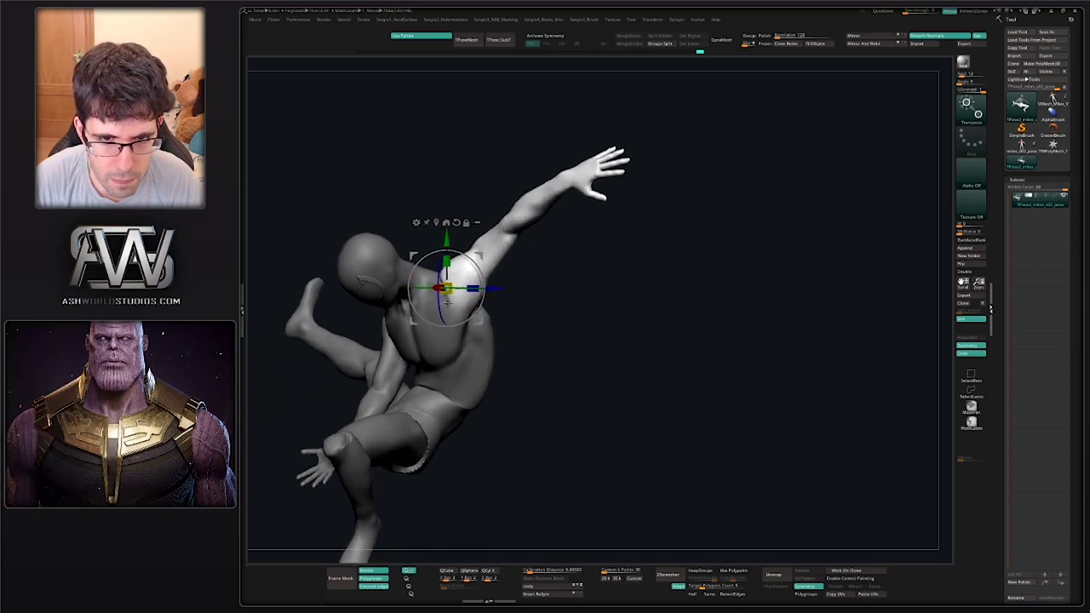
key(ctrl+z)
right_drag(455, 317, 494, 319)
drag(470, 319, 449, 307)
key(ctrl+z)
Isolate the torso with a mask and reshape the chest and shoulders with the Move brush
mouse_move(450, 307)
right_down()
mouse_move(489, 312)
mouse_move(488, 358)
mouse_move(555, 357)
right_up()
ctrl+drag(555, 358, 569, 369)
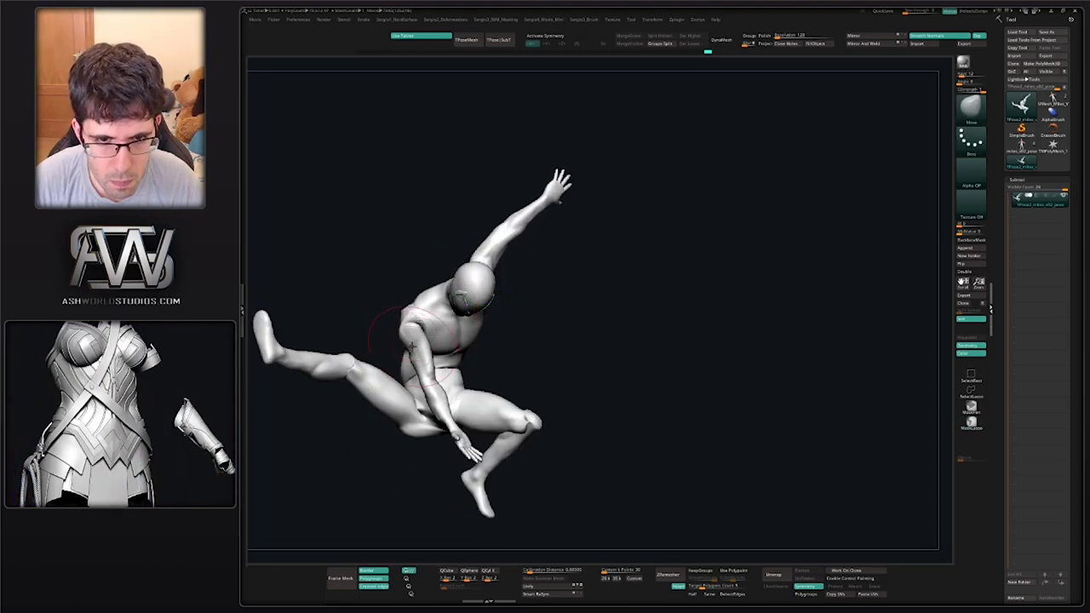
key(w)
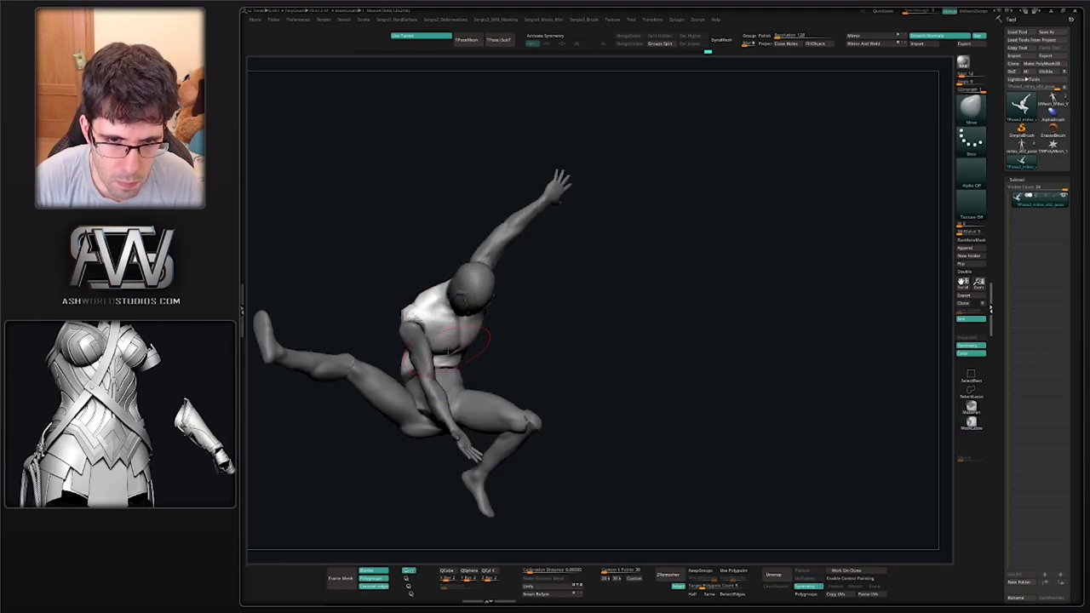
ctrl+click(487, 351)
ctrl+click(516, 352)
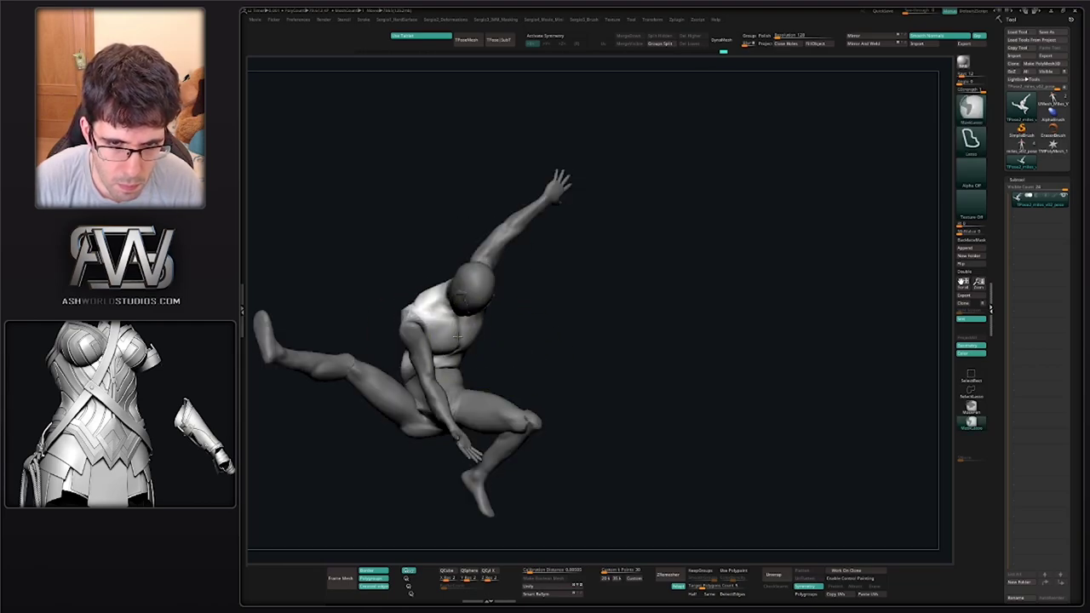
mouse_move(420, 351)
right_down()
mouse_move(404, 333)
mouse_move(383, 382)
right_up()
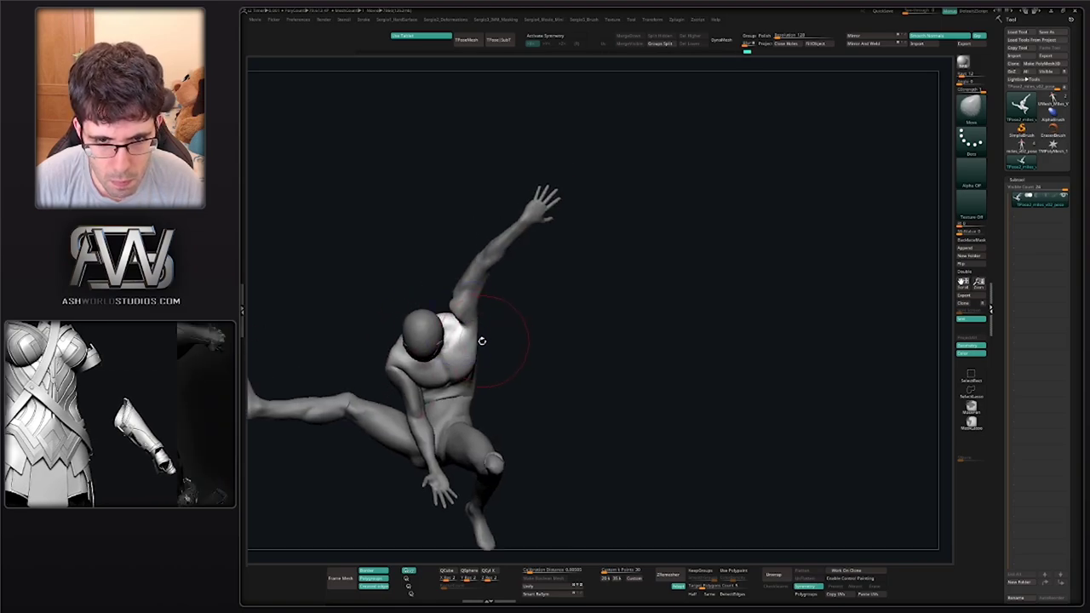
mouse_move(479, 344)
right_down()
mouse_move(467, 344)
mouse_move(475, 334)
right_up()
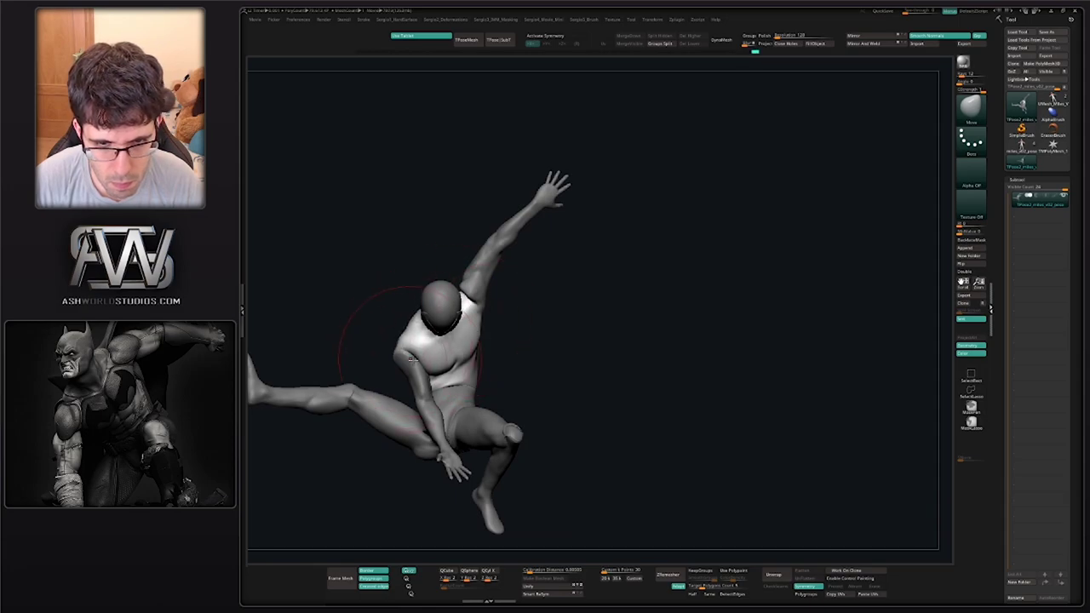
mouse_move(412, 359)
ctrl+right_down()
mouse_move(426, 337)
mouse_move(499, 360)
mouse_move(464, 355)
mouse_move(489, 376)
mouse_move(467, 368)
mouse_move(497, 376)
ctrl+right_up()
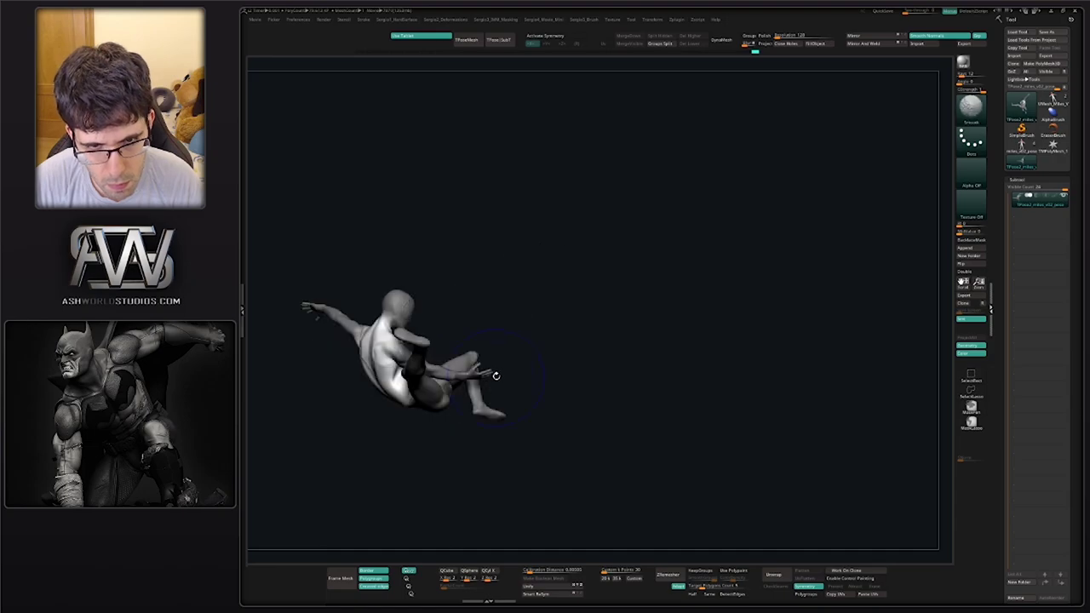
right_drag(508, 339, 545, 368)
ctrl+drag(572, 382, 585, 393)
Isolate the right arm with a mask and rotate it at the shoulder until it extends forward above the thigh
key(w)
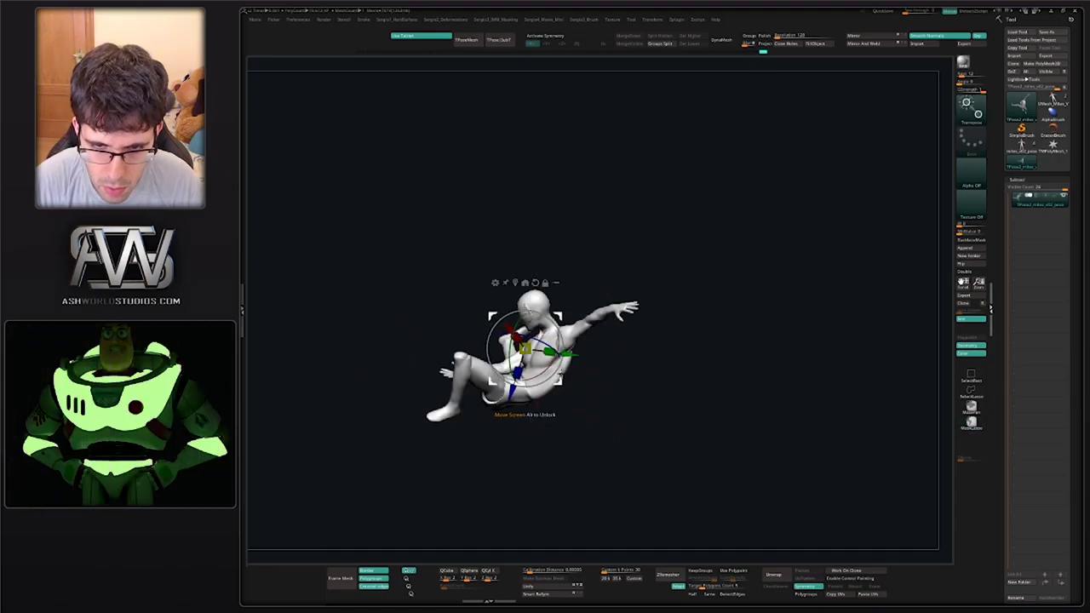
drag(565, 342, 560, 320)
right_drag(612, 342, 562, 403)
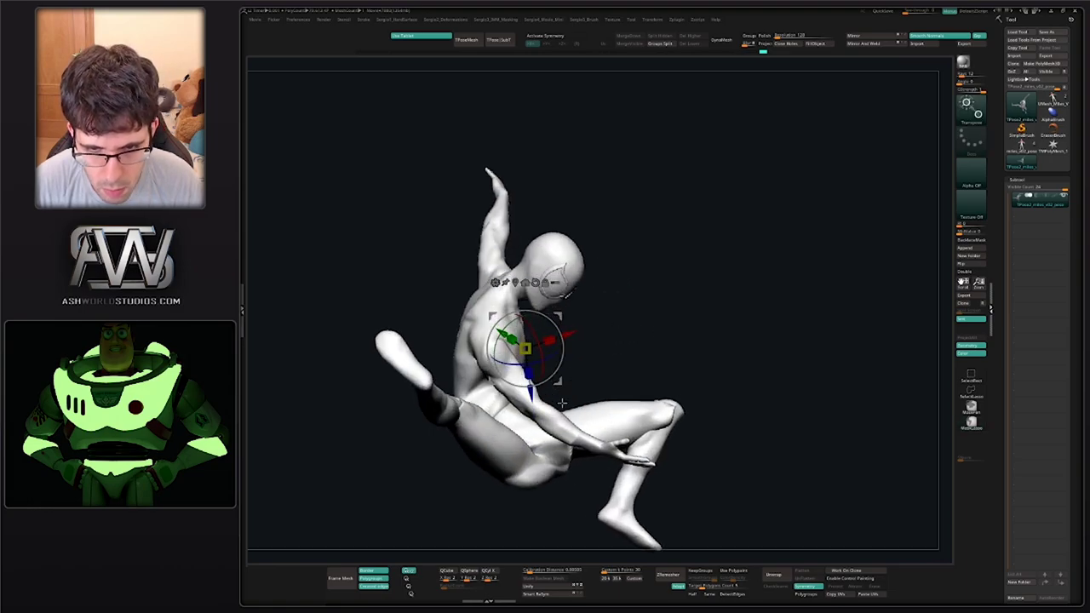
ctrl+drag(510, 391, 549, 305)
alt+click(491, 343)
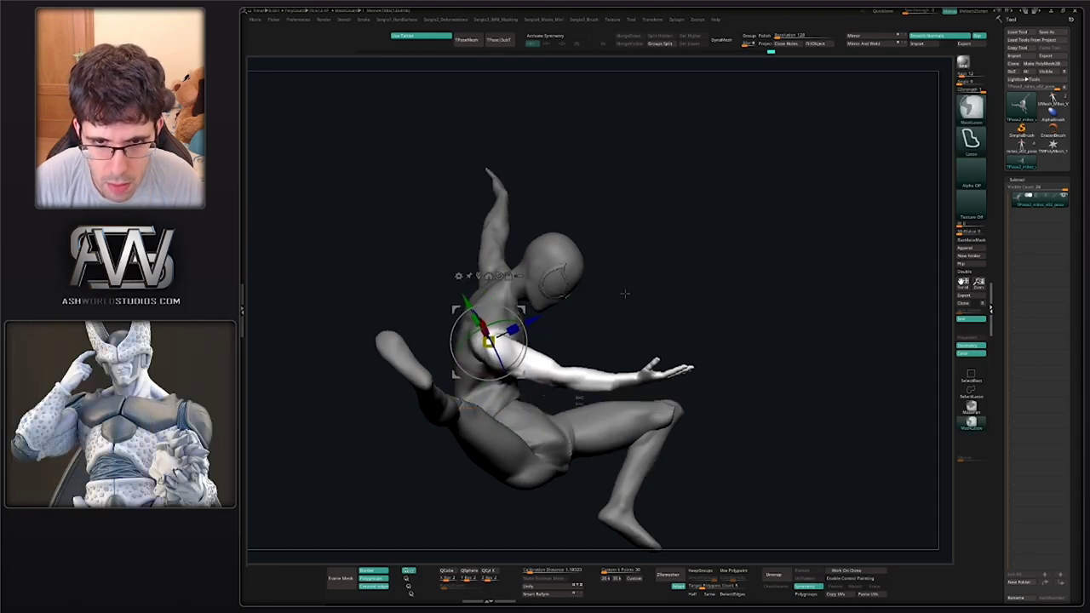
ctrl+drag(625, 295, 667, 327)
Mask everything except the head, centre the gizmo on the neck and tilt the head upward
right_drag(666, 327, 559, 261)
ctrl+click(551, 264)
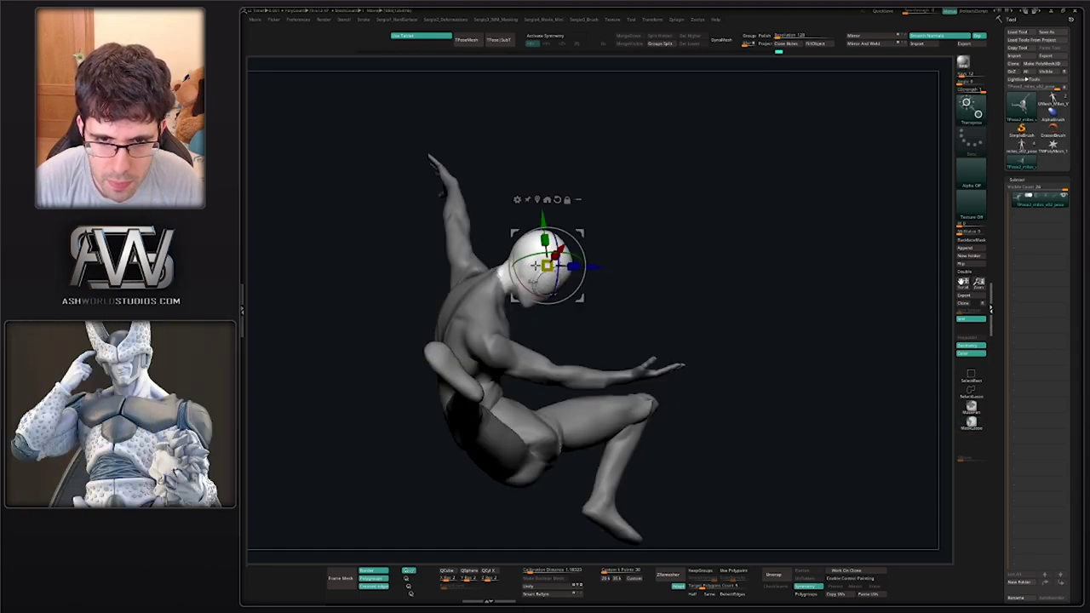
click(501, 284)
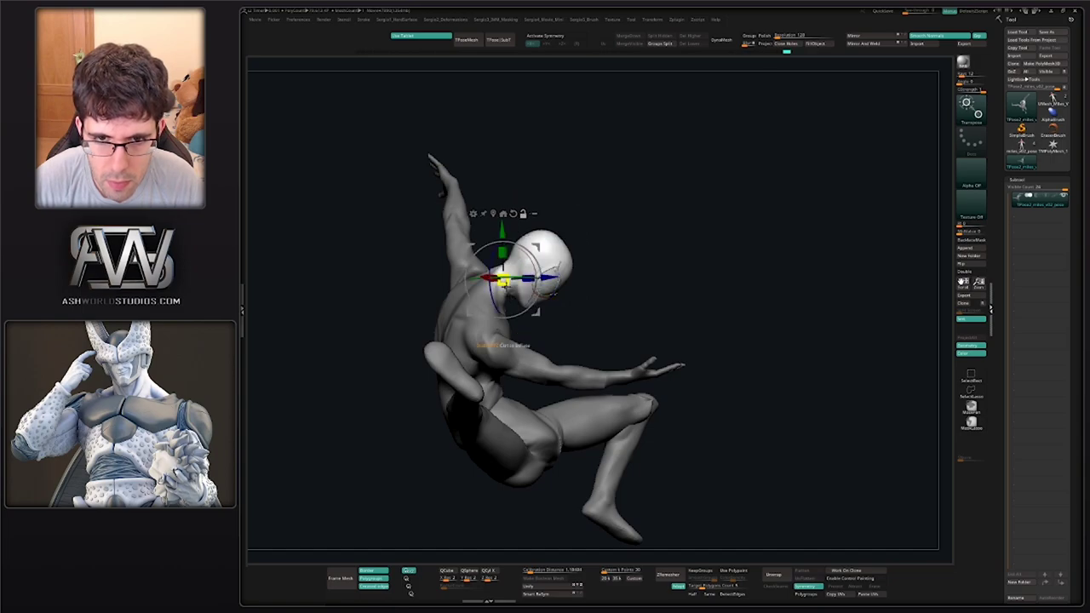
mouse_move(538, 264)
mouse_down()
mouse_move(522, 247)
mouse_move(532, 262)
mouse_up()
drag(660, 252, 590, 264)
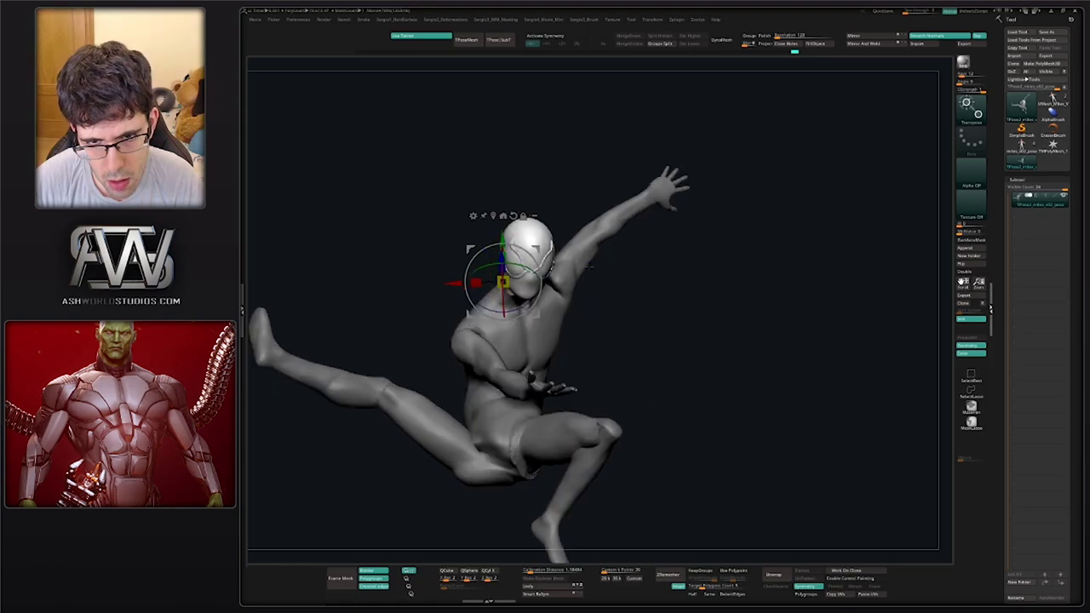
Clear the mask around the head and mask the hips and legs, leaving the upper body unmasked
alt+drag(590, 336, 523, 299)
ctrl+click(472, 410)
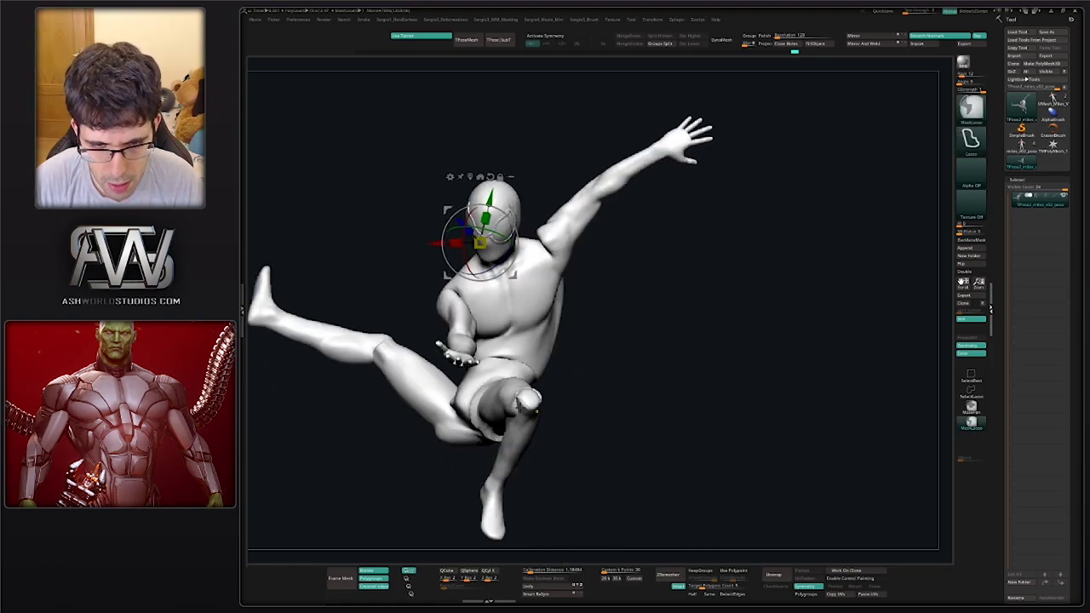
ctrl+right_drag(580, 416, 577, 349)
mouse_move(576, 349)
mouse_down()
mouse_move(566, 388)
mouse_move(534, 417)
mouse_up()
key(q)
ctrl+shift+click(486, 385)
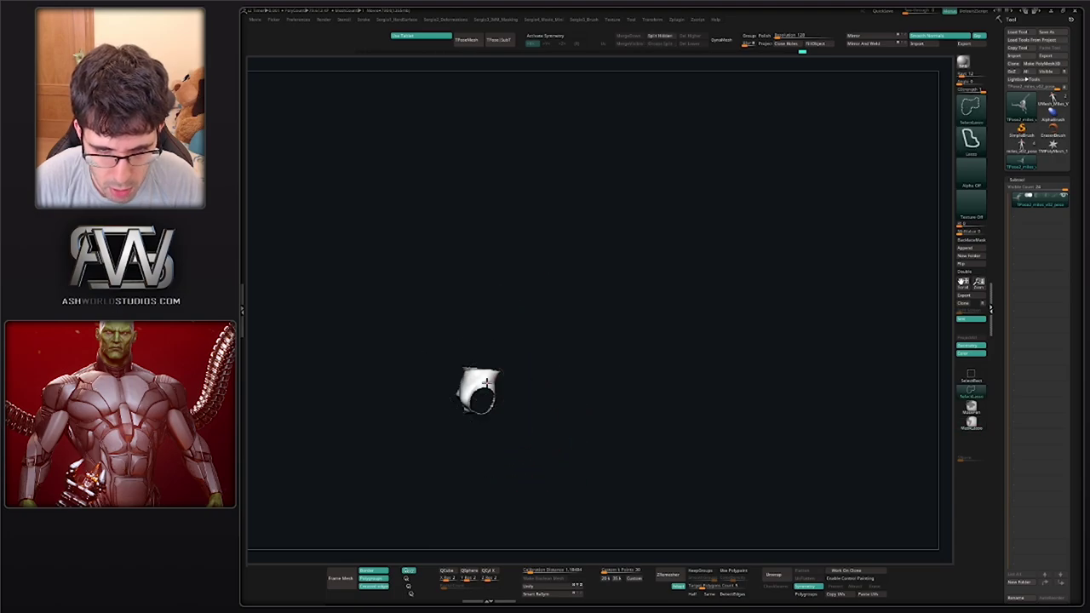
ctrl+shift+click(486, 386)
ctrl+shift+click(429, 382)
ctrl+shift+click(489, 425)
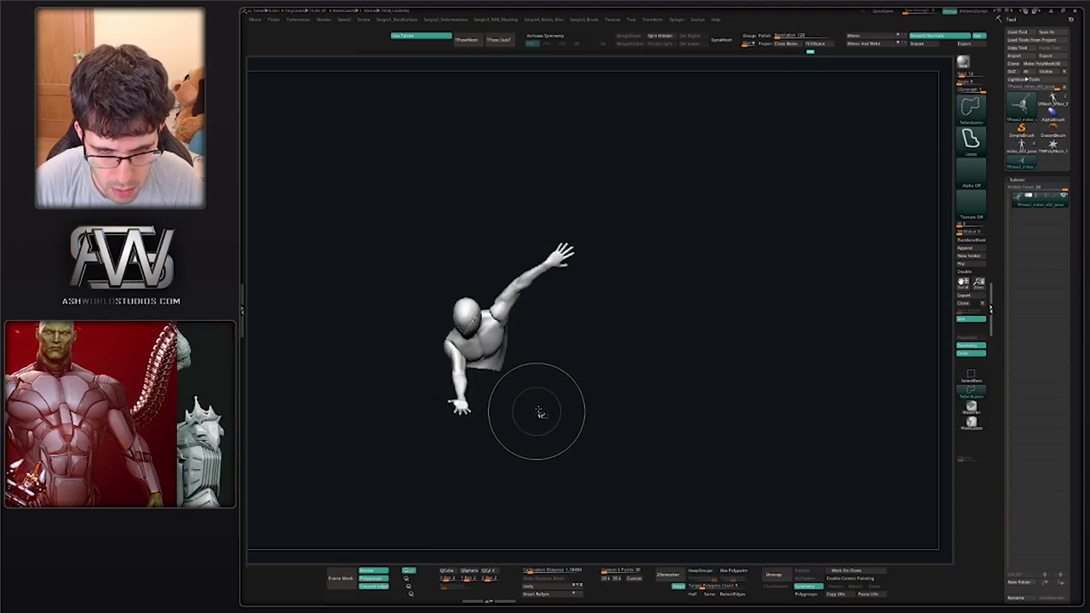
ctrl+click(545, 397)
ctrl+shift+click(548, 399)
ctrl+click(504, 376)
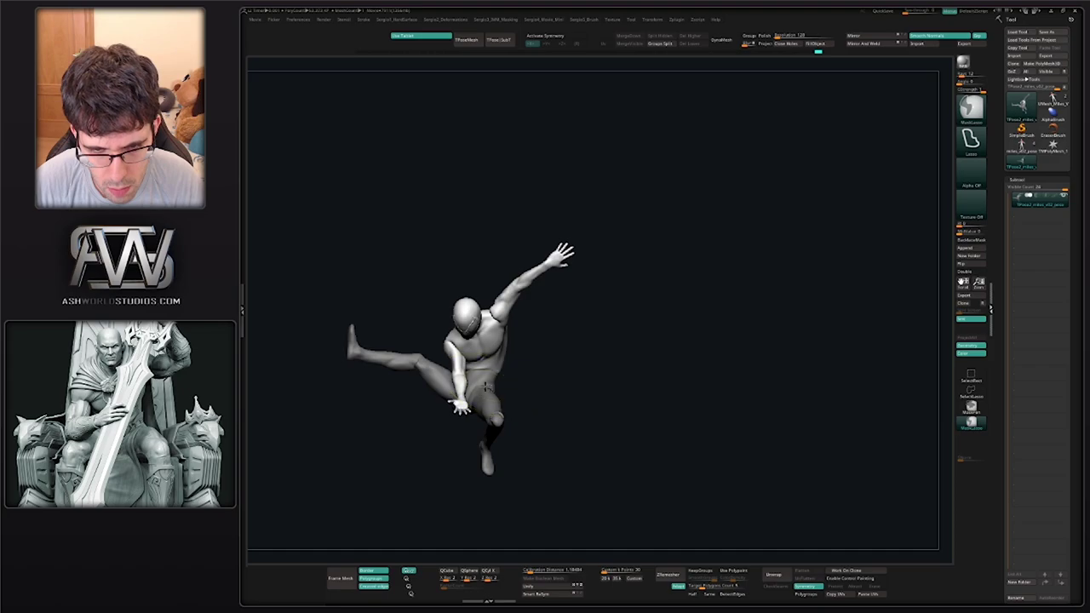
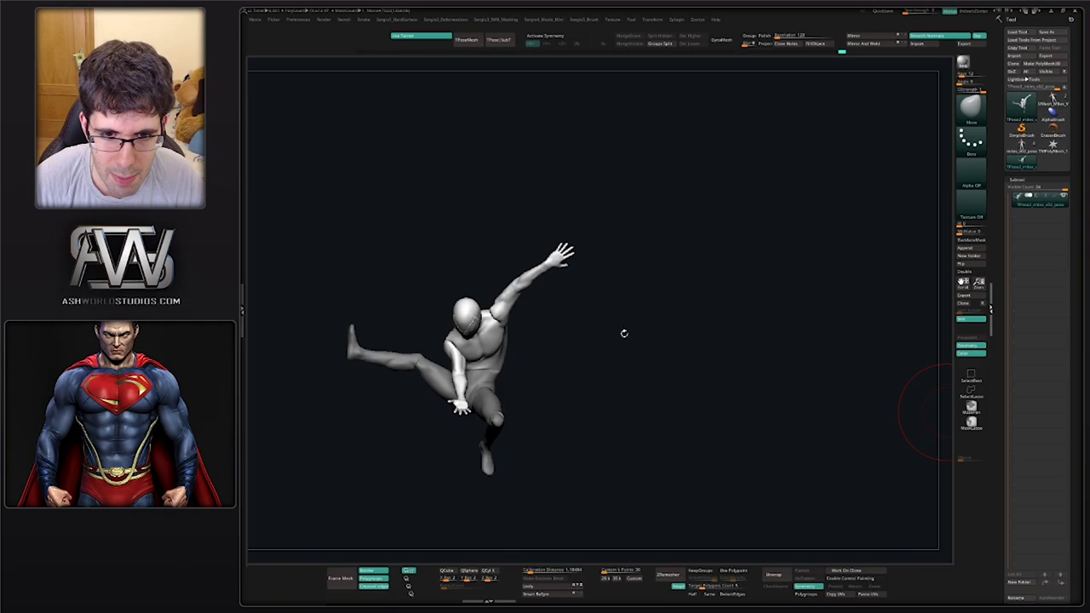
Darken the model's colour to check the pose's silhouette from several angles, and set it back to white
right_drag(625, 333, 577, 316)
ctrl+right_drag(577, 316, 522, 377)
right_click(551, 354)
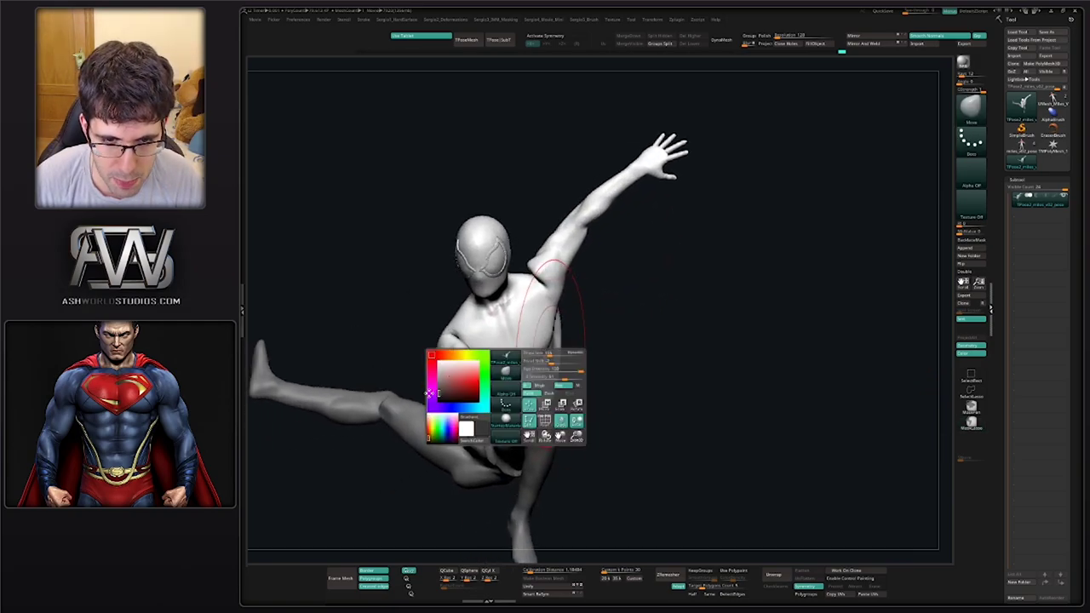
drag(440, 393, 438, 402)
right_drag(451, 379, 508, 341)
right_click(463, 384)
drag(402, 384, 393, 379)
ctrl+right_drag(535, 345, 537, 328)
right_drag(536, 328, 581, 350)
ctrl+right_drag(581, 349, 572, 387)
key(space)
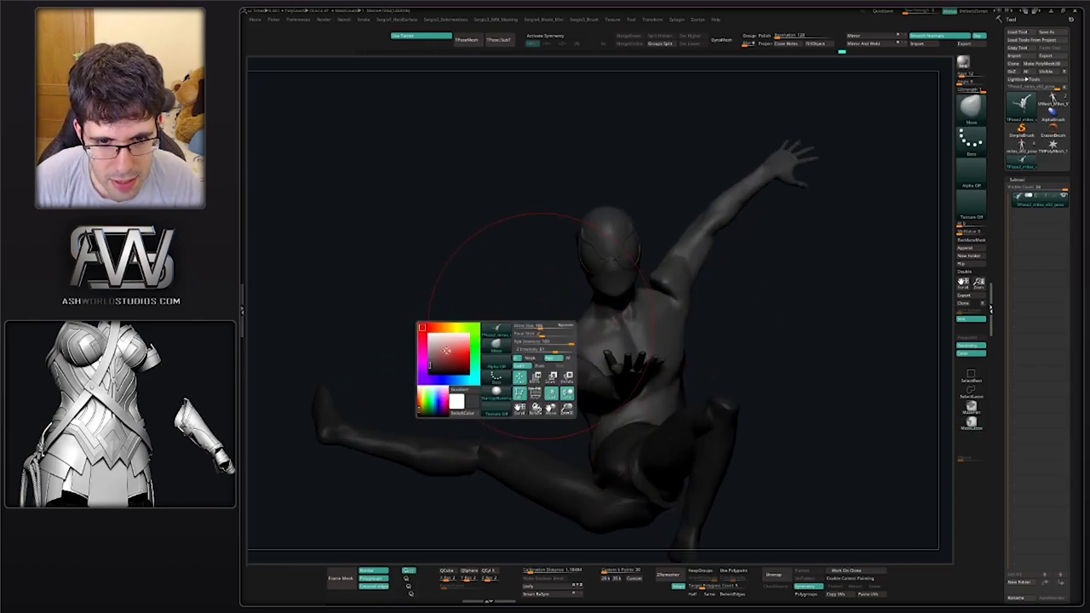
click(427, 338)
Check the pose from the front and side and clear the mask from the whole figure
mouse_move(602, 403)
ctrl+right_down()
mouse_move(605, 380)
mouse_move(515, 339)
ctrl+right_up()
right_drag(514, 339, 533, 336)
ctrl+right_drag(530, 294, 524, 319)
alt+right_drag(524, 319, 563, 316)
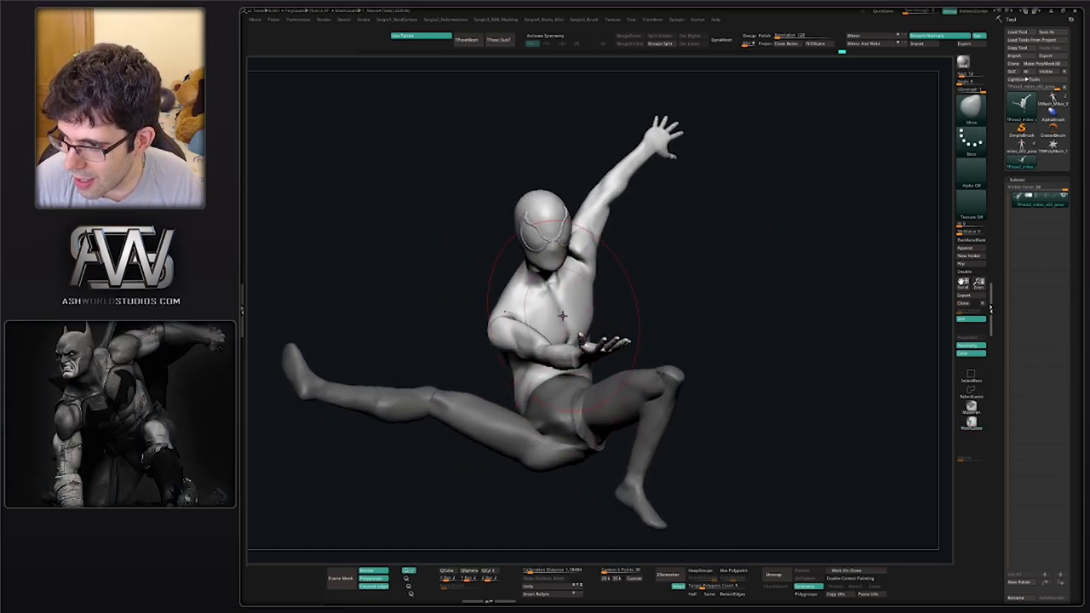
right_drag(673, 310, 685, 301)
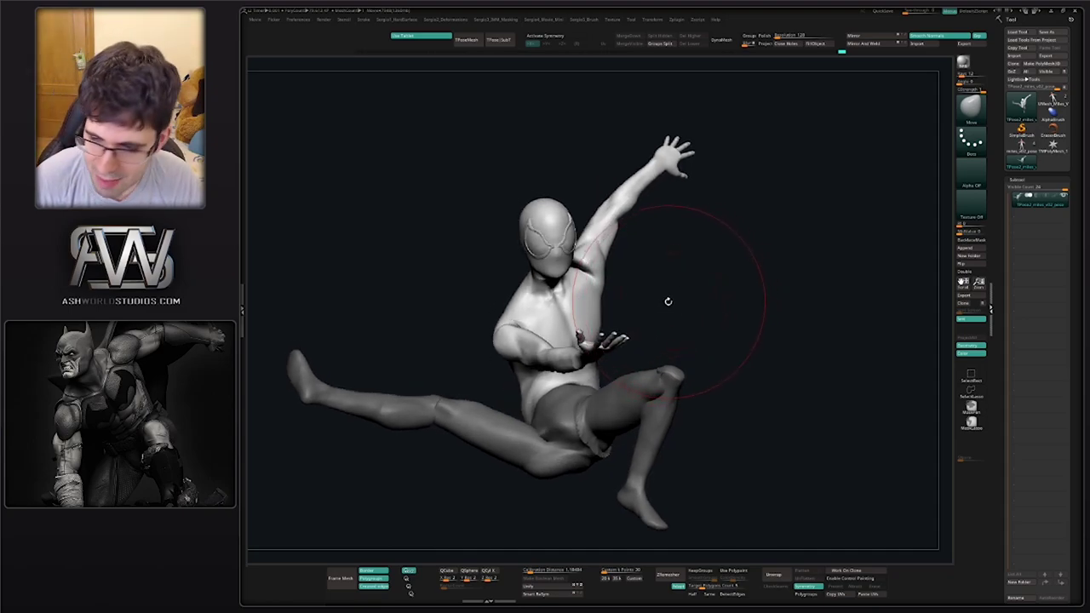
right_drag(672, 315, 719, 310)
ctrl+drag(706, 292, 709, 313)
mouse_move(596, 411)
alt+right_down()
mouse_move(628, 377)
mouse_move(524, 392)
mouse_move(598, 320)
mouse_move(602, 356)
mouse_move(635, 374)
mouse_move(652, 332)
alt+right_up()
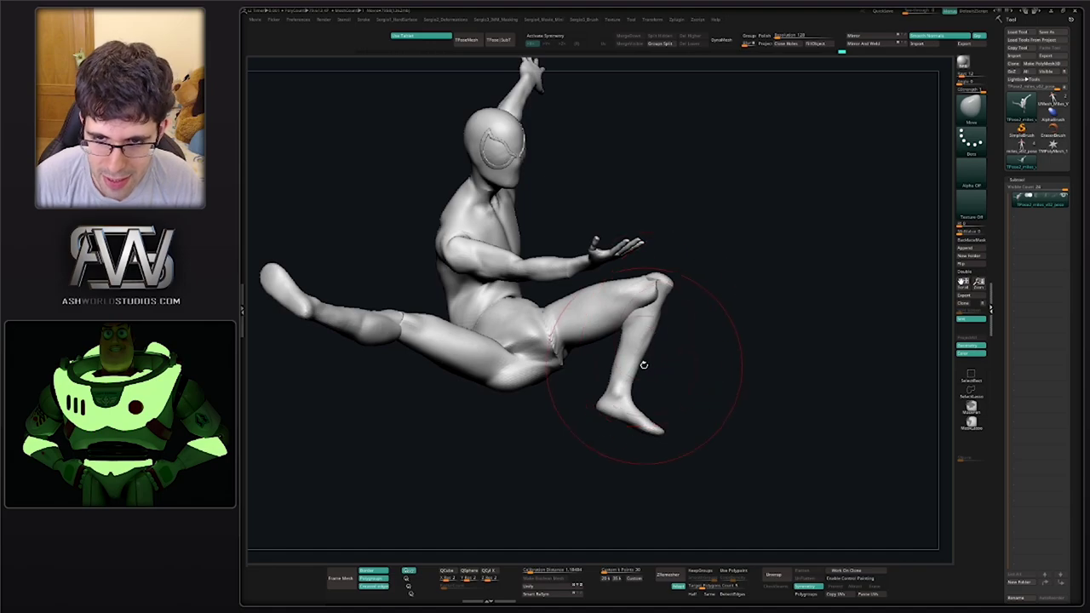
Isolate the lower part of the bent front leg, from the knee down to the foot, by partial hiding and inverted visibility
key(shift+f)
key(shift+f)
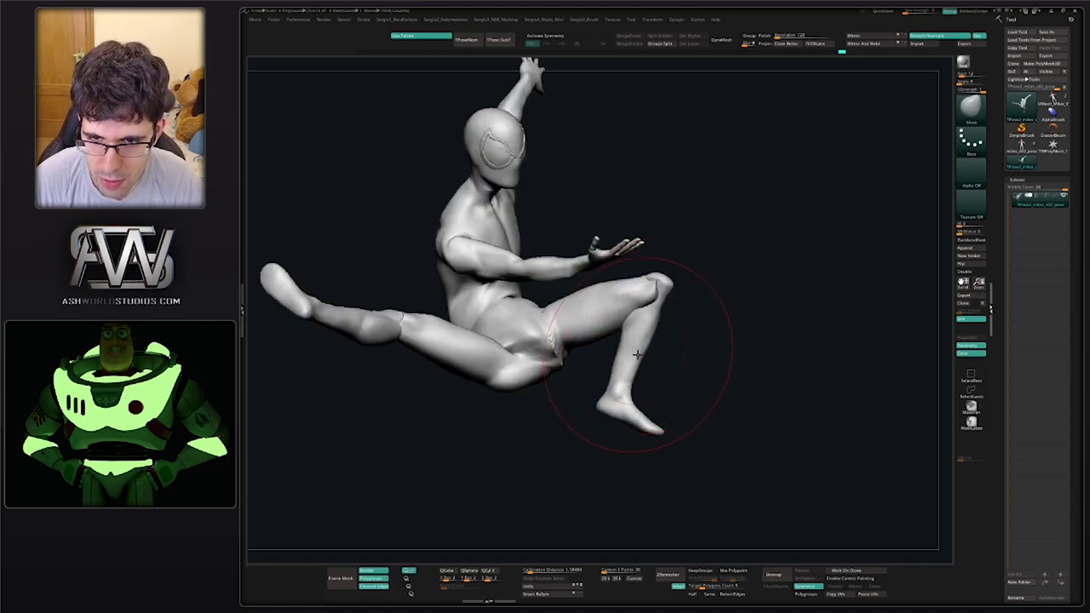
mouse_move(680, 339)
ctrl+alt+shift+mouse_down()
mouse_move(581, 390)
mouse_move(719, 375)
ctrl+alt+shift+mouse_up()
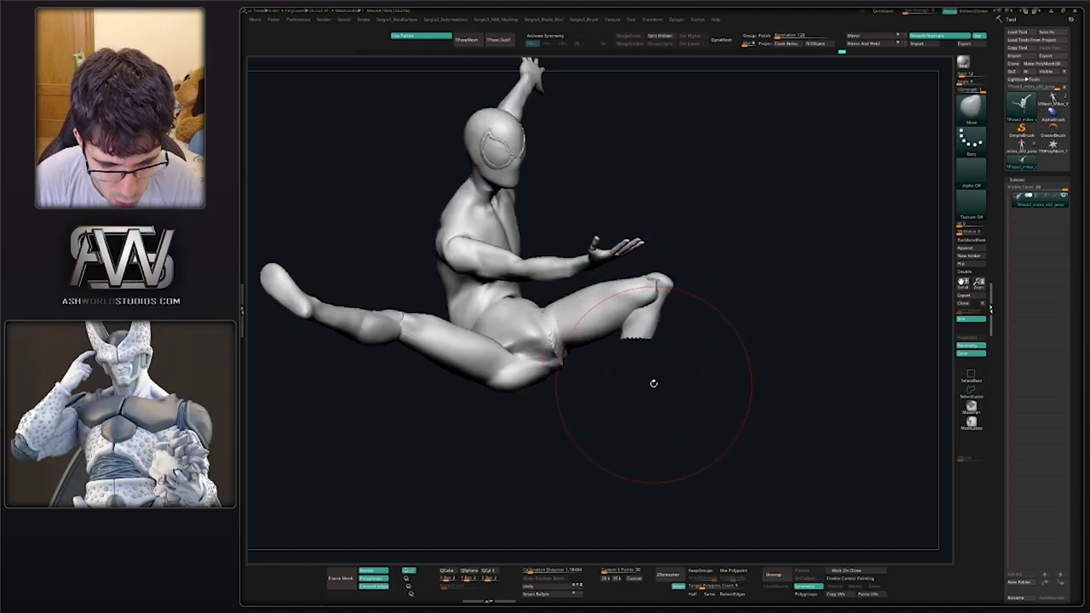
key(ctrl+shift+s)
key(ctrl+shift+s)
key(ctrl+shift+s)
key(ctrl+shift+s)
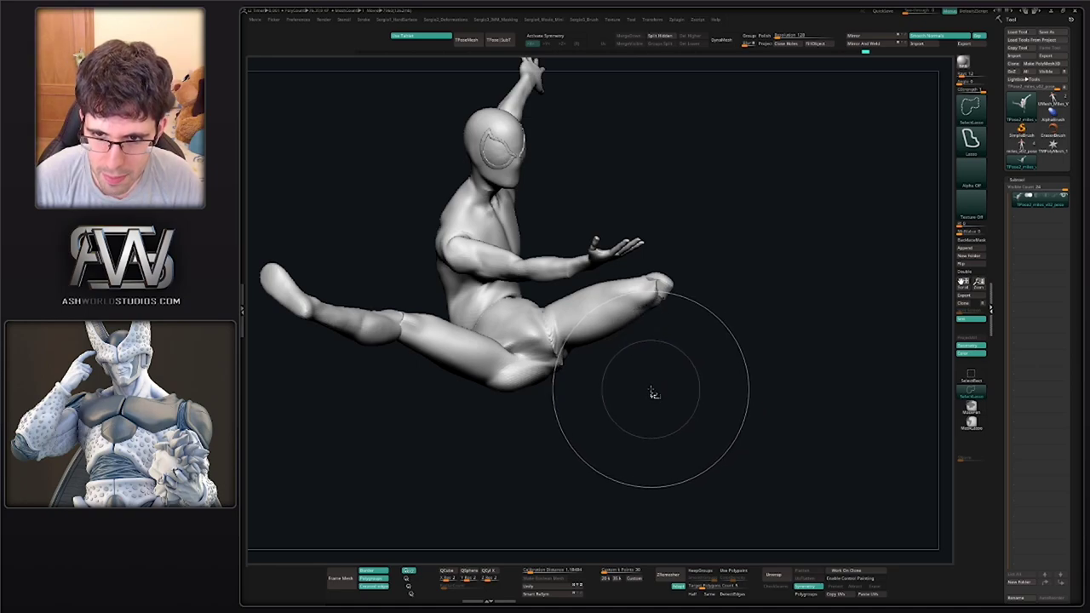
key(ctrl+shift+s)
key(ctrl+shift+s)
key(ctrl+shift+s)
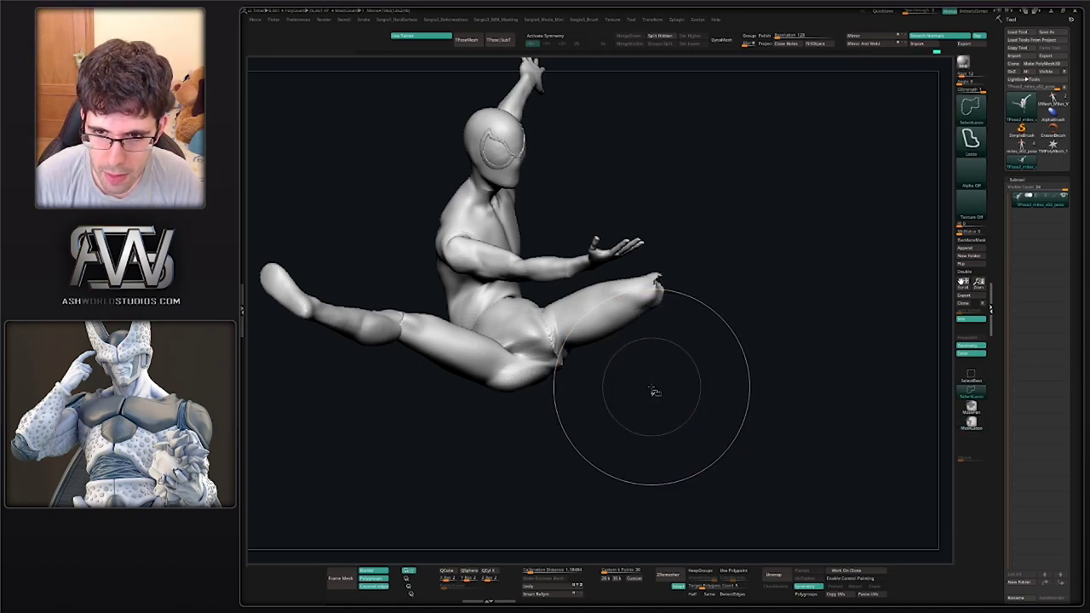
ctrl+shift+drag(697, 320, 703, 325)
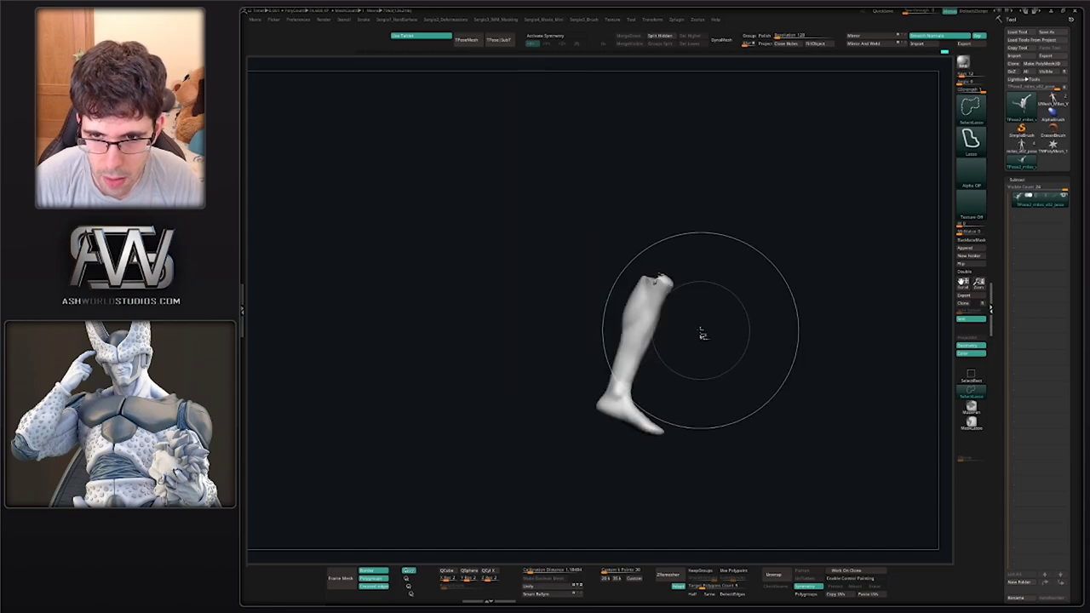
Mask the whole body except the lower part of the bent front leg and show all parts again
mouse_move(723, 280)
ctrl+mouse_down()
mouse_move(742, 353)
mouse_move(739, 344)
ctrl+mouse_up()
ctrl+click(696, 359)
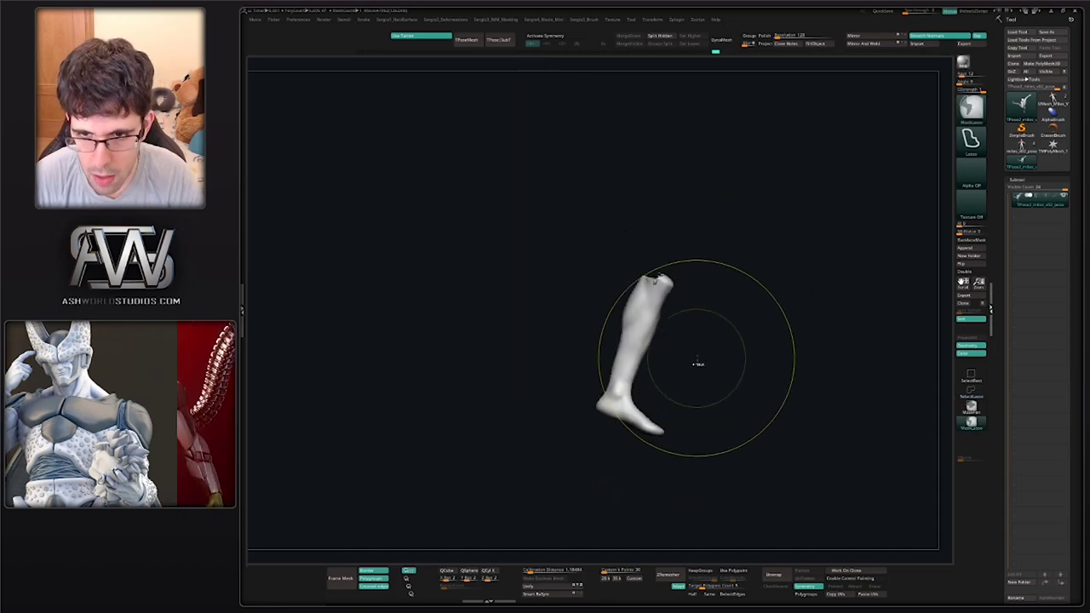
ctrl+shift+click(723, 280)
key(w)
ctrl+click(644, 354)
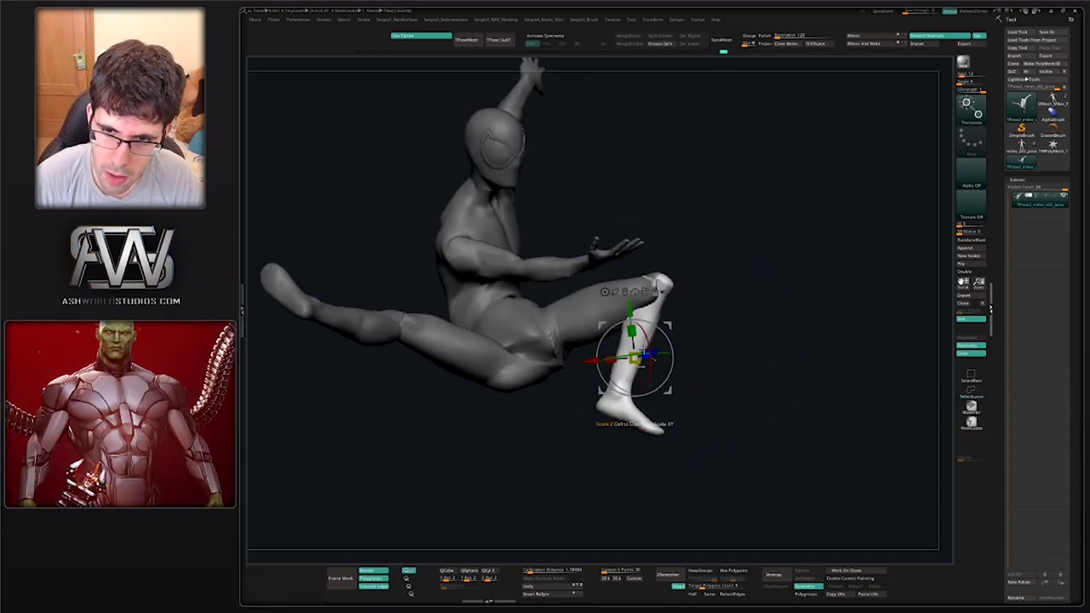
Pull the unmasked lower leg and foot downward with the Move brush, and reduce the brush size
key(q)
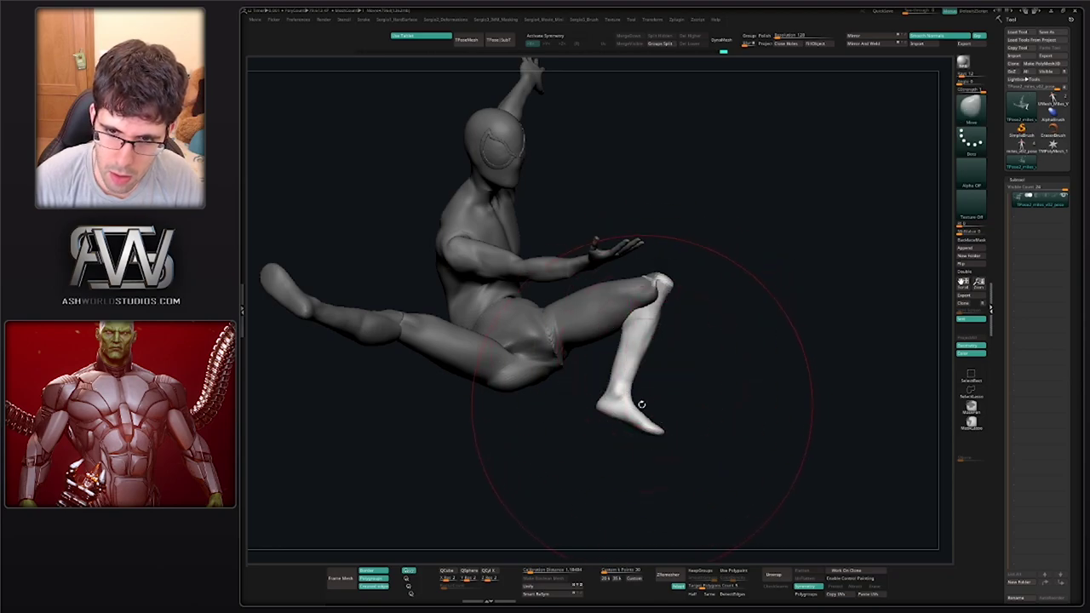
drag(638, 398, 631, 420)
key(s)
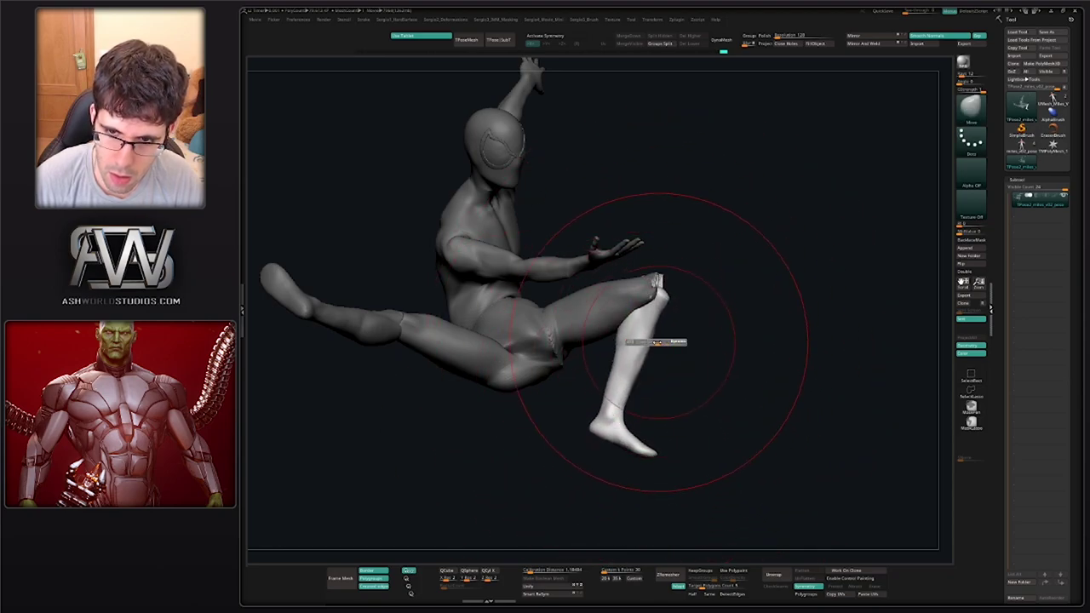
drag(657, 342, 649, 342)
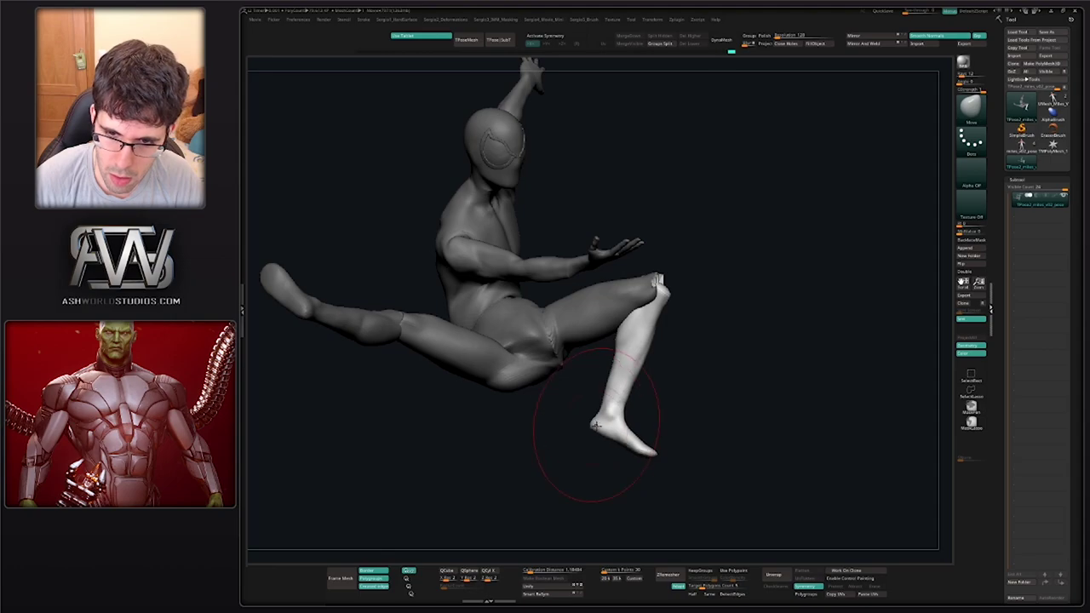
mouse_move(707, 375)
mouse_down()
mouse_move(655, 400)
mouse_move(660, 367)
mouse_move(724, 345)
mouse_up()
Smooth and reshape the buttocks, hips and waist with the Move brush from several angles
key(s)
mouse_move(600, 378)
shift+mouse_down()
mouse_move(596, 364)
mouse_move(536, 336)
mouse_move(494, 344)
mouse_move(628, 379)
shift+mouse_up()
drag(681, 400, 724, 393)
key(s)
drag(628, 384, 634, 384)
drag(626, 385, 624, 392)
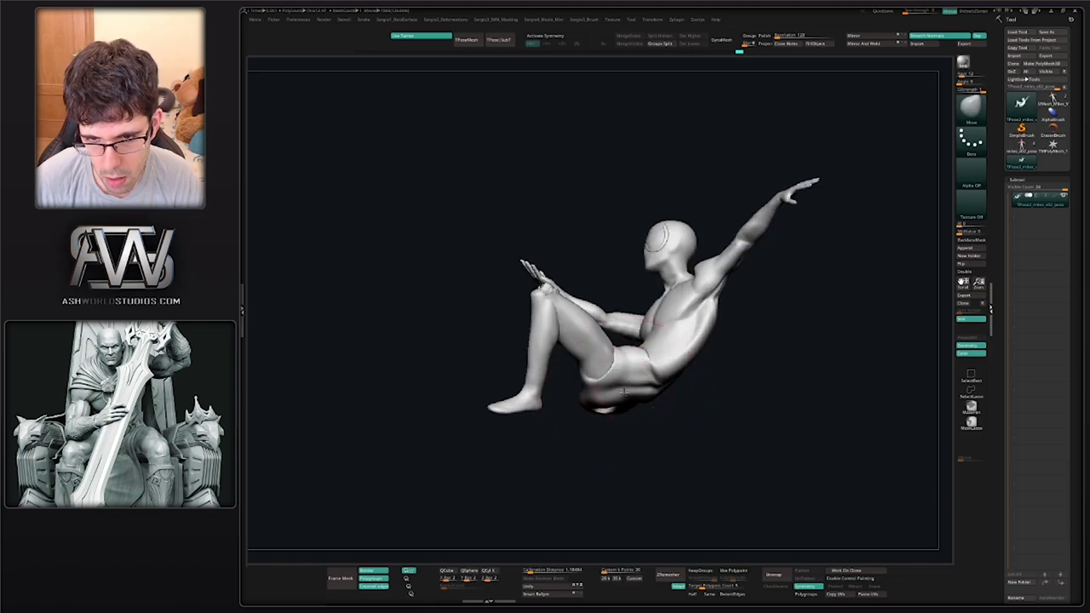
mouse_move(662, 384)
right_down()
mouse_move(750, 386)
mouse_move(649, 391)
mouse_move(718, 384)
mouse_move(688, 397)
mouse_move(721, 398)
mouse_move(672, 413)
mouse_move(704, 410)
right_up()
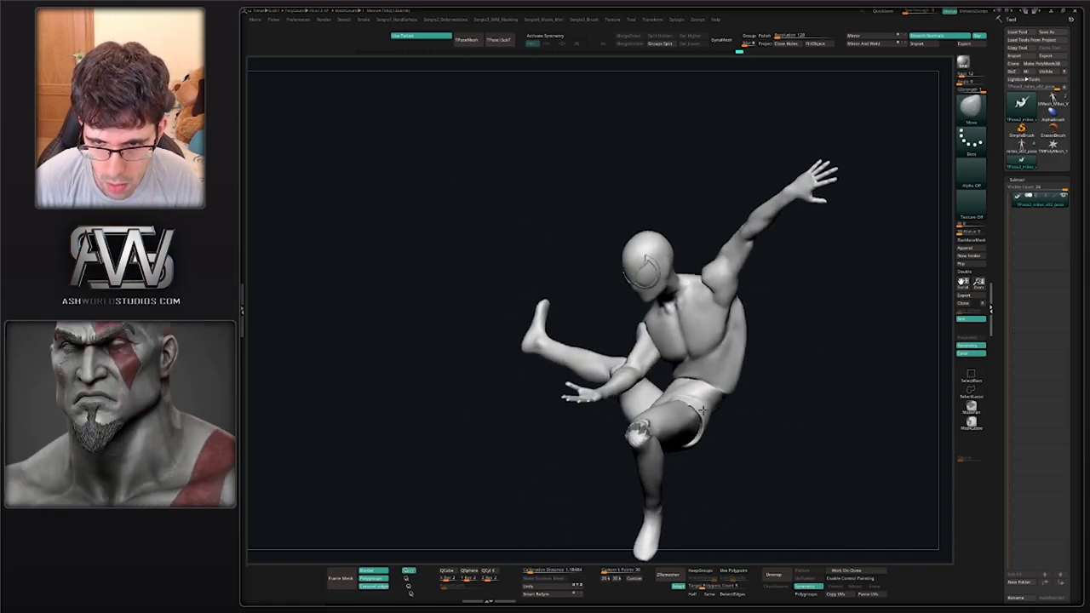
drag(704, 409, 691, 388)
mouse_move(691, 383)
right_down()
mouse_move(687, 404)
mouse_move(674, 395)
right_up()
drag(674, 396, 681, 402)
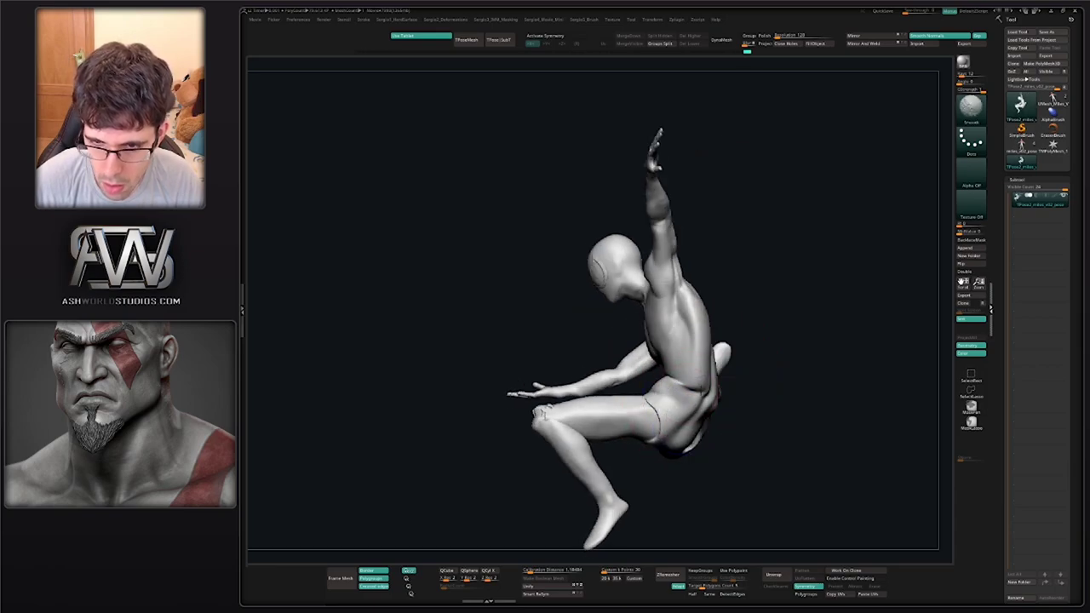
mouse_move(696, 401)
right_down()
mouse_move(676, 388)
mouse_move(708, 381)
mouse_move(697, 397)
mouse_move(684, 394)
right_up()
drag(683, 393, 688, 390)
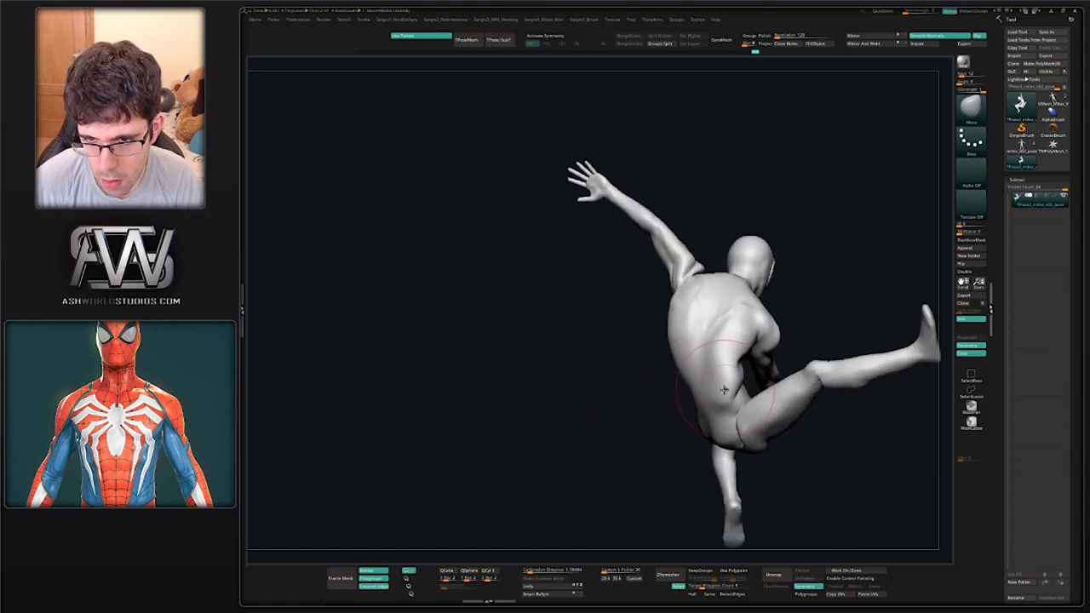
Build up and smooth the back and lower back with the Clay brush
right_drag(689, 390, 703, 373)
key(b)
key(c)
key(l)
drag(717, 296, 725, 301)
mouse_move(725, 392)
right_down()
mouse_move(748, 396)
mouse_move(733, 385)
mouse_move(725, 397)
right_up()
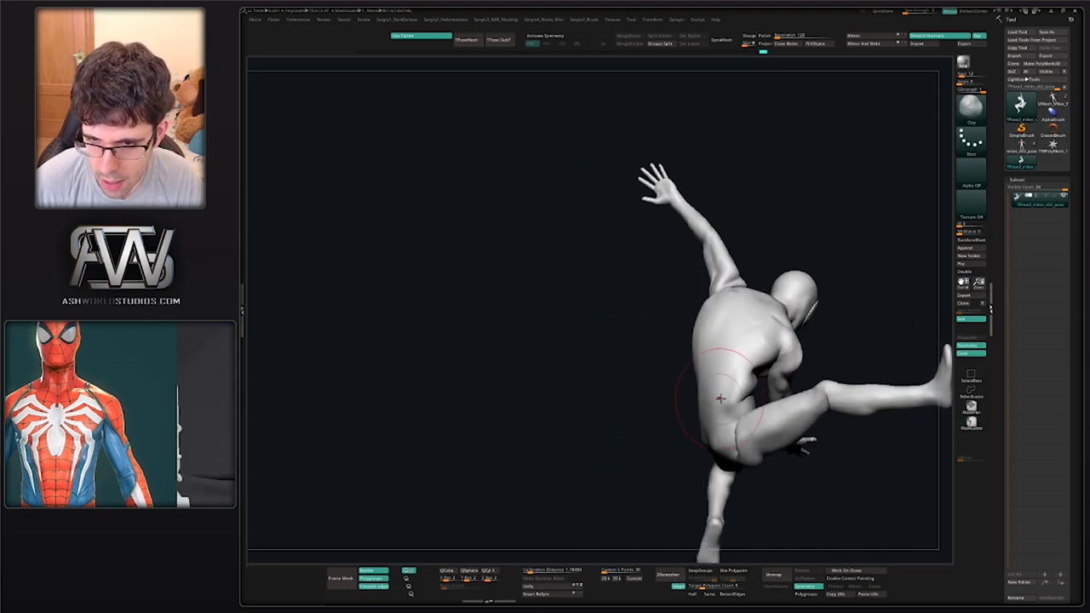
drag(761, 326, 737, 398)
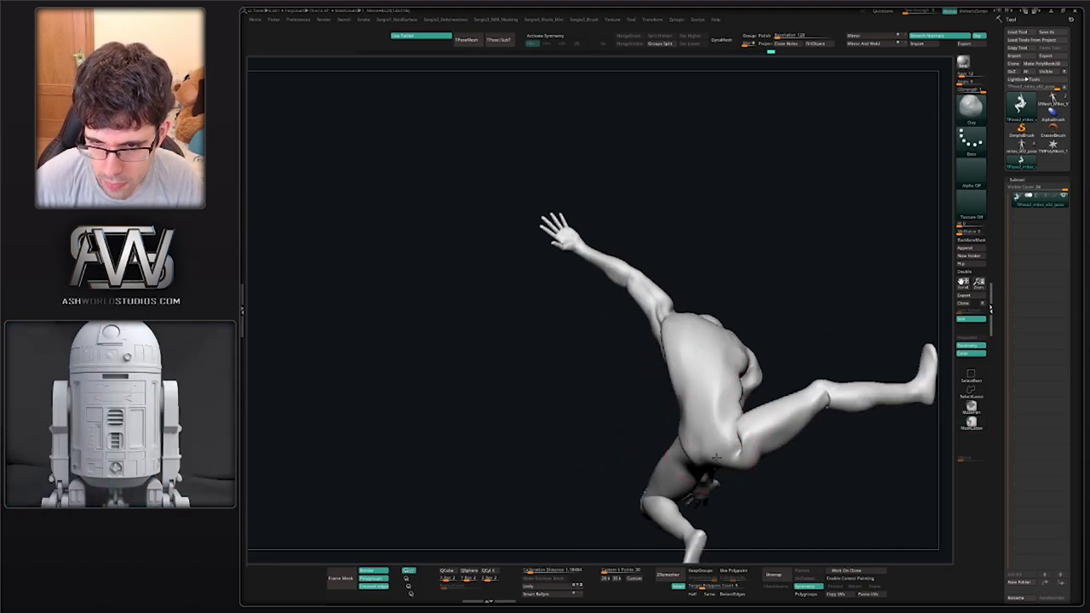
key(shift)
mouse_move(697, 456)
right_down()
mouse_move(769, 362)
mouse_move(830, 332)
mouse_move(781, 320)
mouse_move(746, 327)
mouse_move(772, 359)
right_up()
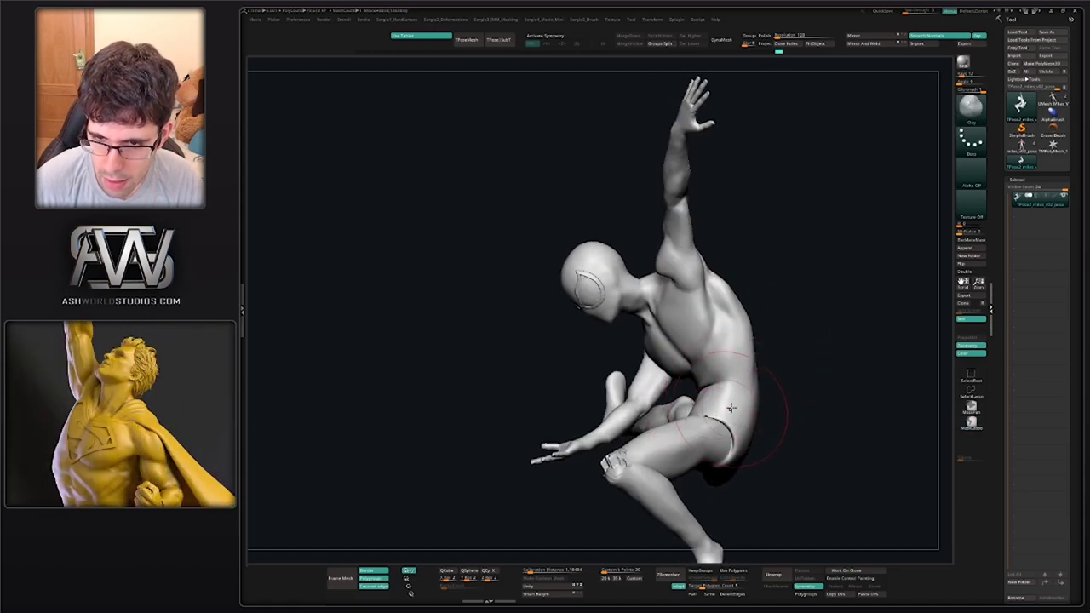
Isolate the right arm with a mask, centre the gizmo on the shoulder and rotate the arm downward
mouse_move(696, 412)
ctrl+right_down()
mouse_move(749, 383)
mouse_move(738, 370)
mouse_move(762, 407)
mouse_move(763, 363)
mouse_move(756, 374)
mouse_move(709, 380)
mouse_move(723, 368)
ctrl+right_up()
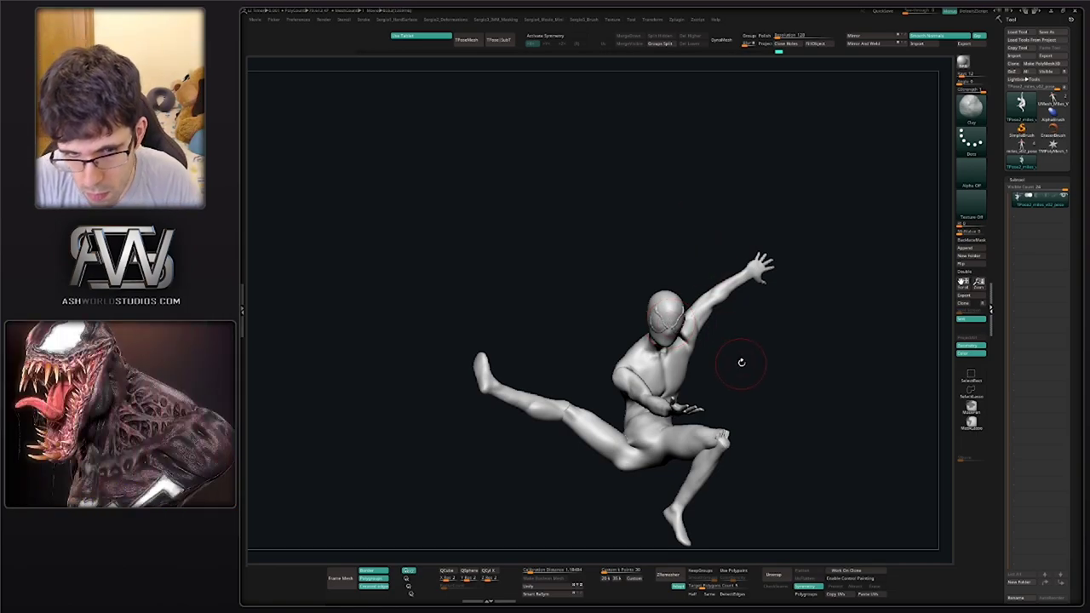
drag(738, 365, 672, 361)
mouse_move(672, 360)
ctrl+right_down()
mouse_move(674, 335)
mouse_move(670, 372)
ctrl+right_up()
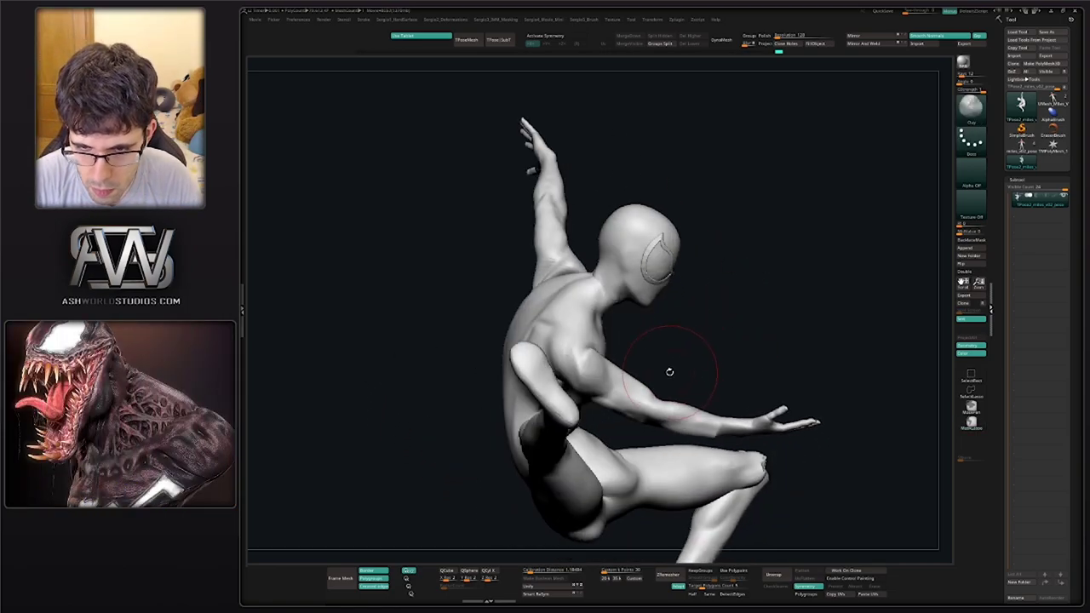
key(w)
ctrl+click(649, 397)
key(q)
key(w)
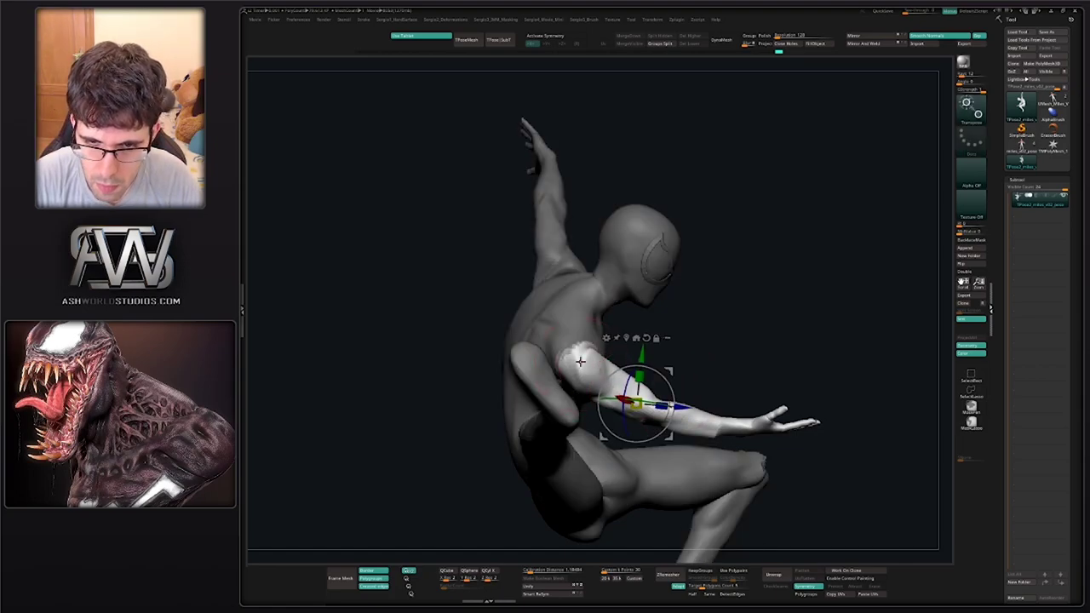
ctrl+click(583, 359)
alt+click(581, 361)
drag(619, 355, 622, 368)
Mask the right upper arm, try to rotate the forearm at the elbow, undo it and clear the mask
mouse_move(642, 432)
ctrl+mouse_down()
mouse_move(670, 324)
mouse_move(668, 366)
ctrl+mouse_up()
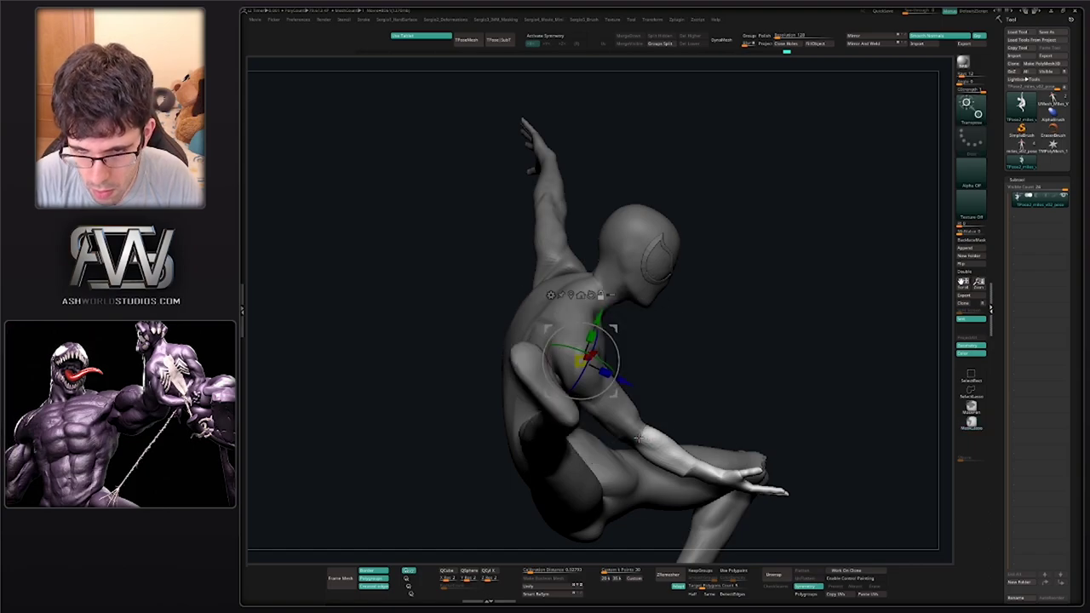
alt+click(639, 438)
drag(677, 439, 672, 403)
mouse_move(719, 400)
ctrl+right_down()
mouse_move(725, 336)
mouse_move(649, 413)
mouse_move(646, 328)
mouse_move(788, 334)
mouse_move(784, 324)
mouse_move(786, 347)
mouse_move(677, 318)
ctrl+right_up()
key(ctrl+z)
ctrl+drag(742, 330, 747, 358)
key(q)
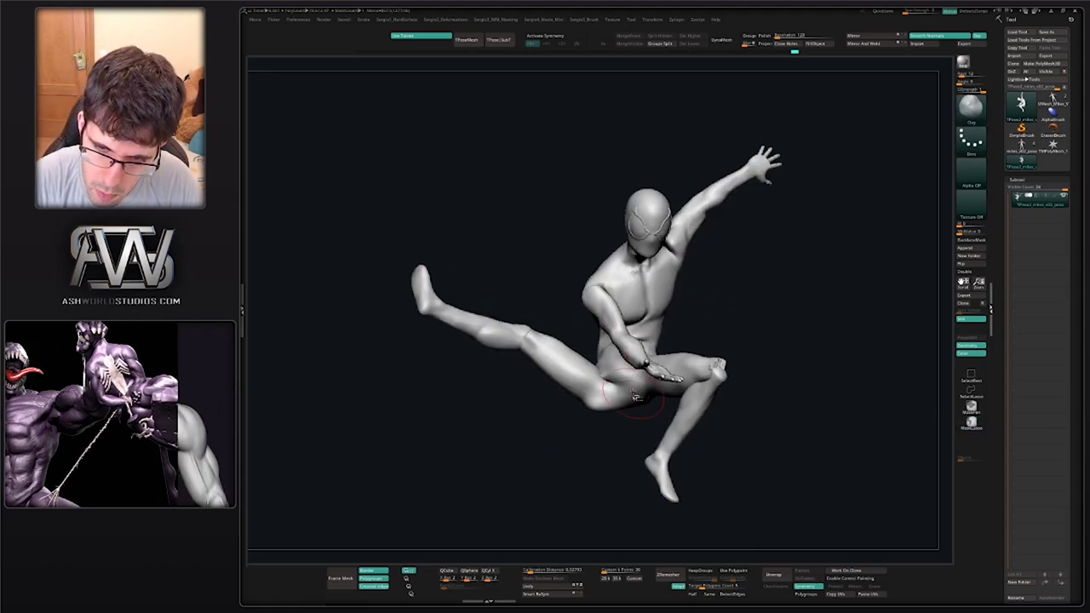
Mask the head, arms and upper torso, leaving the hips and legs unmasked
ctrl+shift+click(620, 405)
ctrl+shift+click(620, 405)
ctrl+shift+click(610, 399)
ctrl+shift+click(660, 393)
ctrl+shift+click(702, 402)
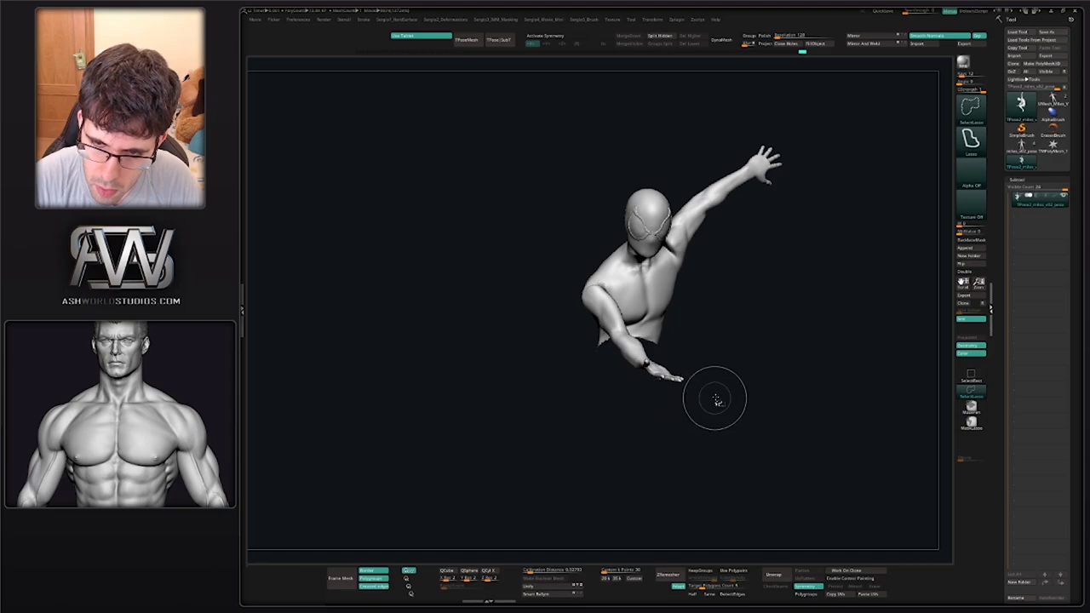
ctrl+shift+click(753, 349)
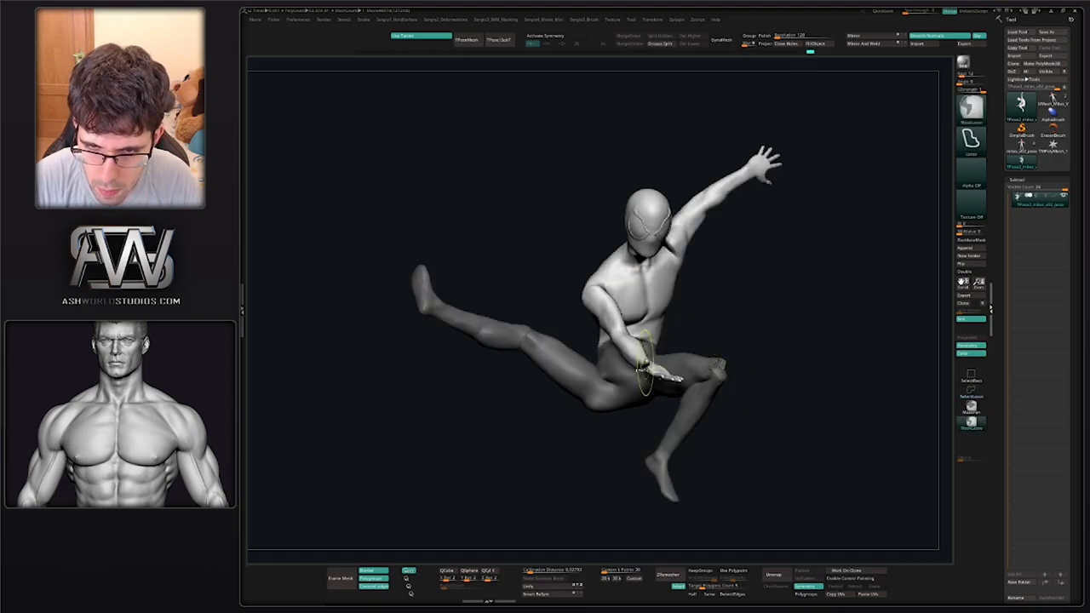
ctrl+click(591, 438)
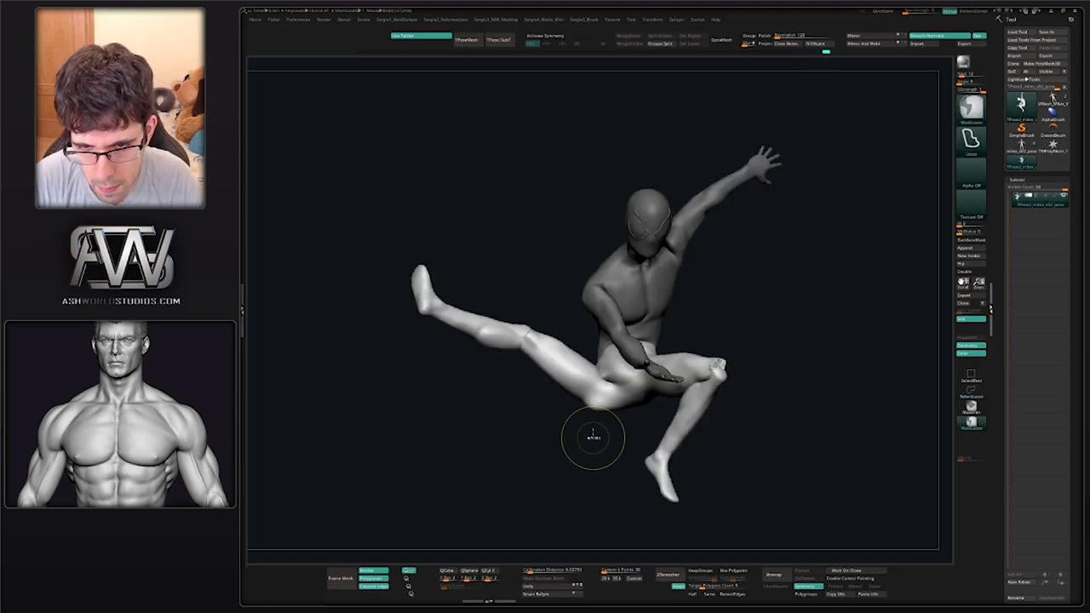
Rotate the unmasked hips and legs about the pelvis to raise the outstretched leg and lower the bent knee
key(w)
drag(690, 338, 658, 305)
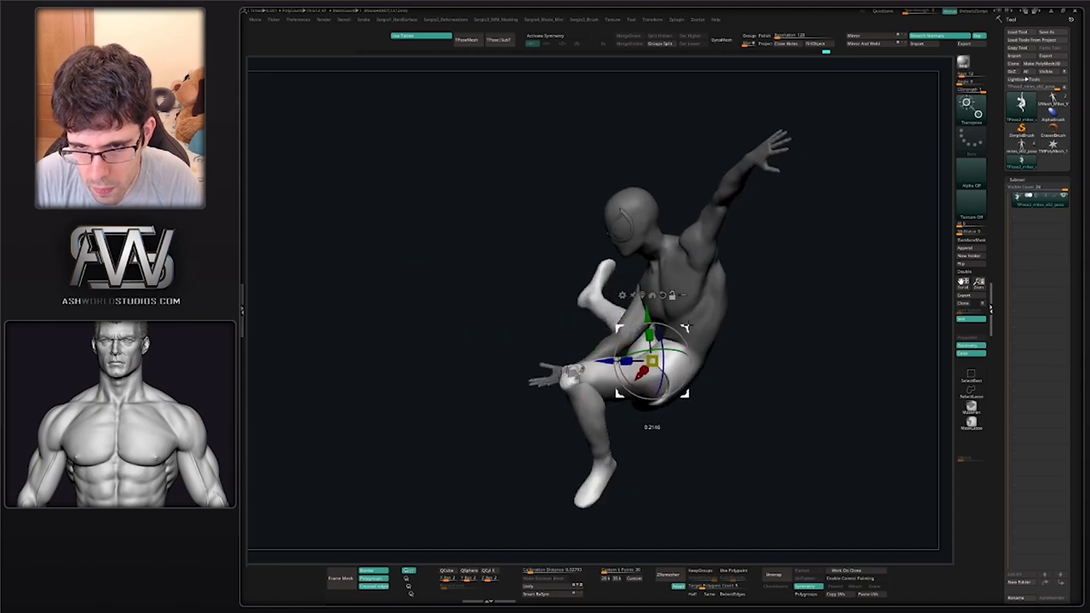
drag(727, 332, 831, 351)
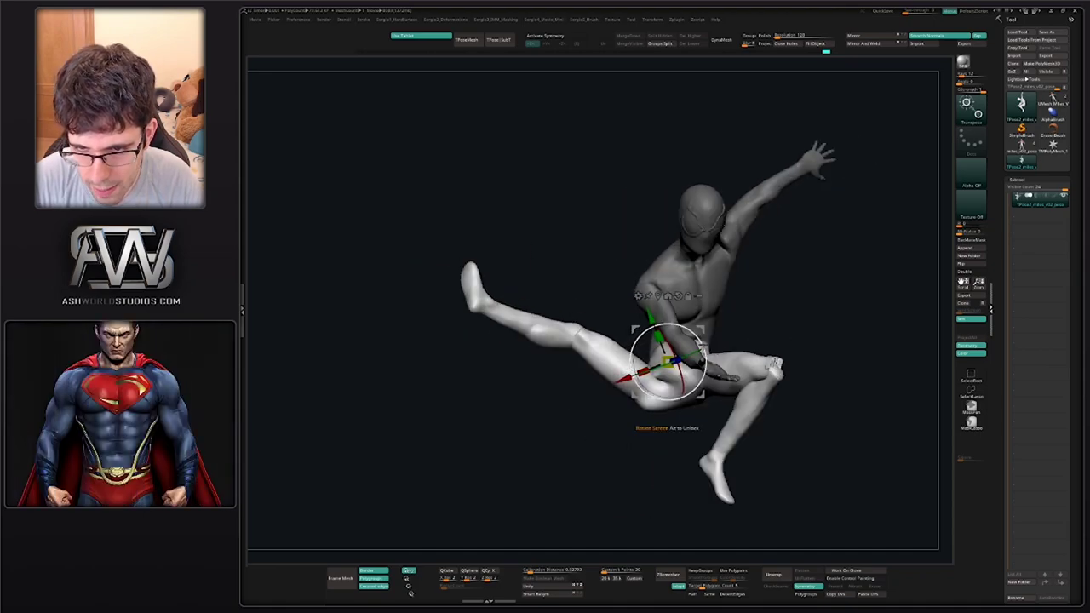
drag(703, 349, 705, 348)
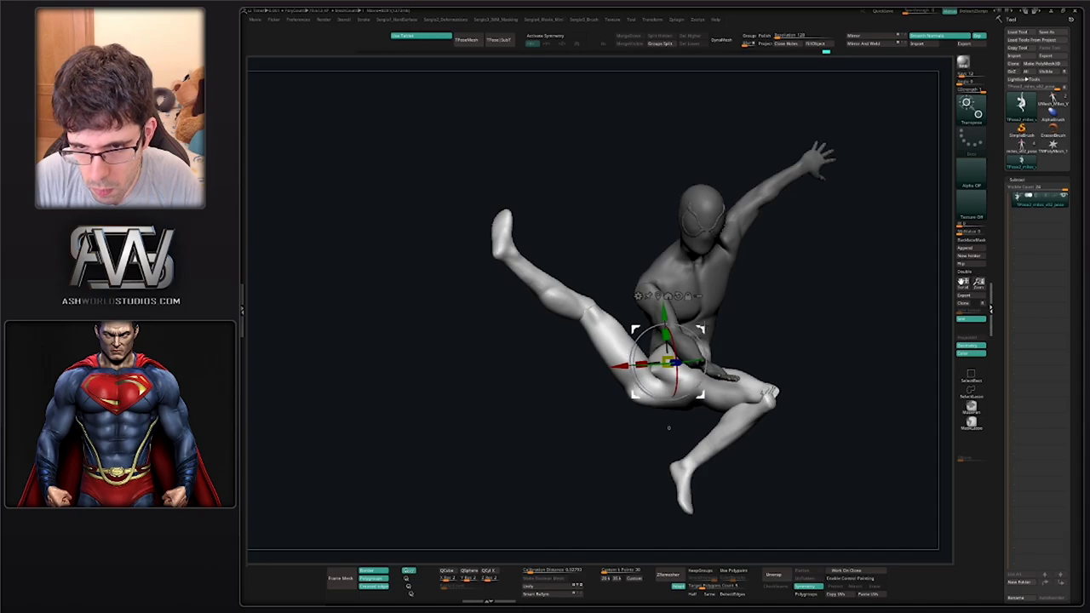
drag(637, 329, 836, 331)
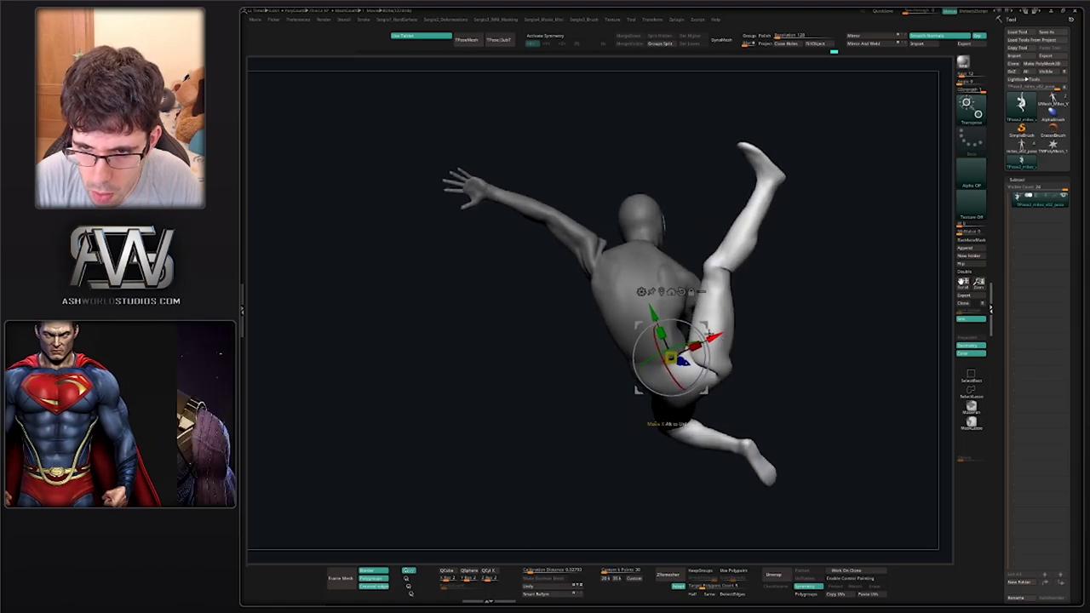
Refine the hips' and legs' rotation from the back and side so the bent leg swings downward under the torso
drag(704, 338, 705, 328)
drag(876, 313, 809, 347)
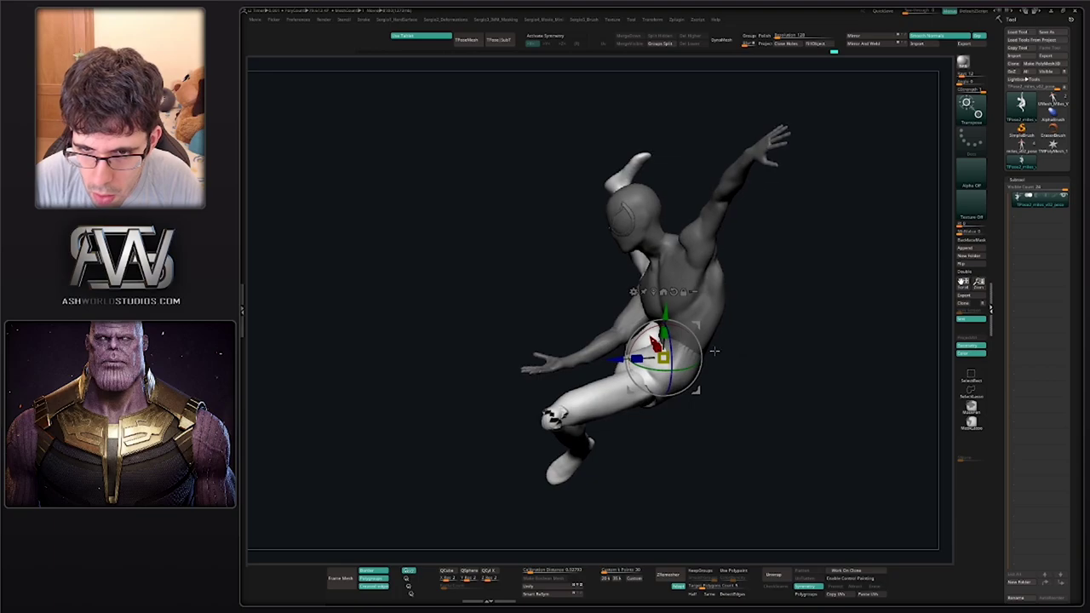
drag(709, 350, 705, 335)
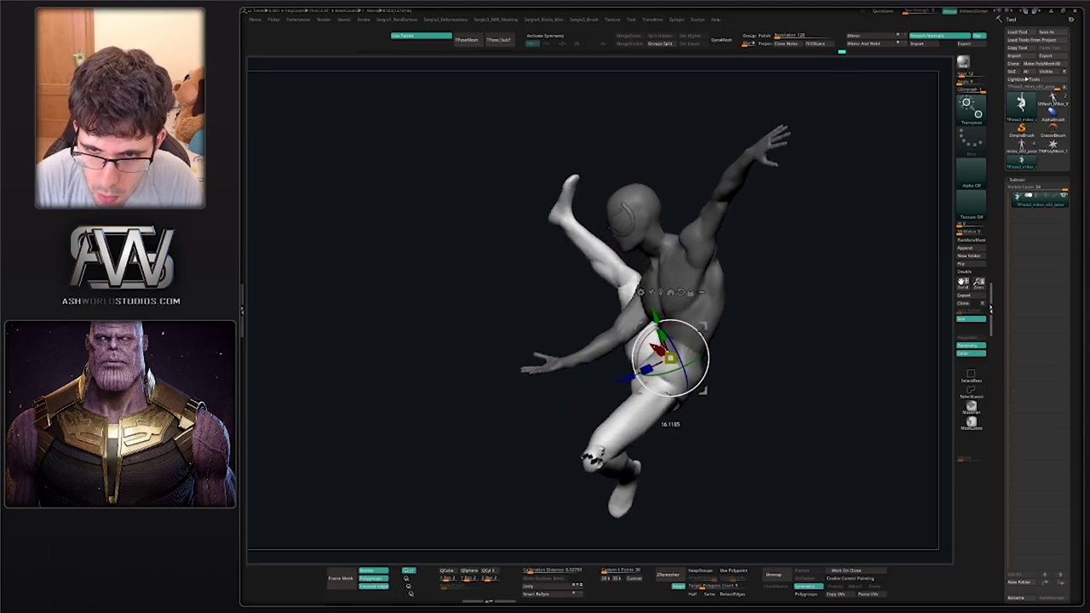
drag(704, 391, 703, 388)
Invert the mask to protect the hips and legs, and adjust the upper body's rotation at the waist
ctrl+right_drag(734, 339, 737, 307)
drag(737, 307, 780, 317)
drag(705, 323, 688, 356)
ctrl+click(743, 352)
key(ctrl+z)
drag(688, 356, 714, 339)
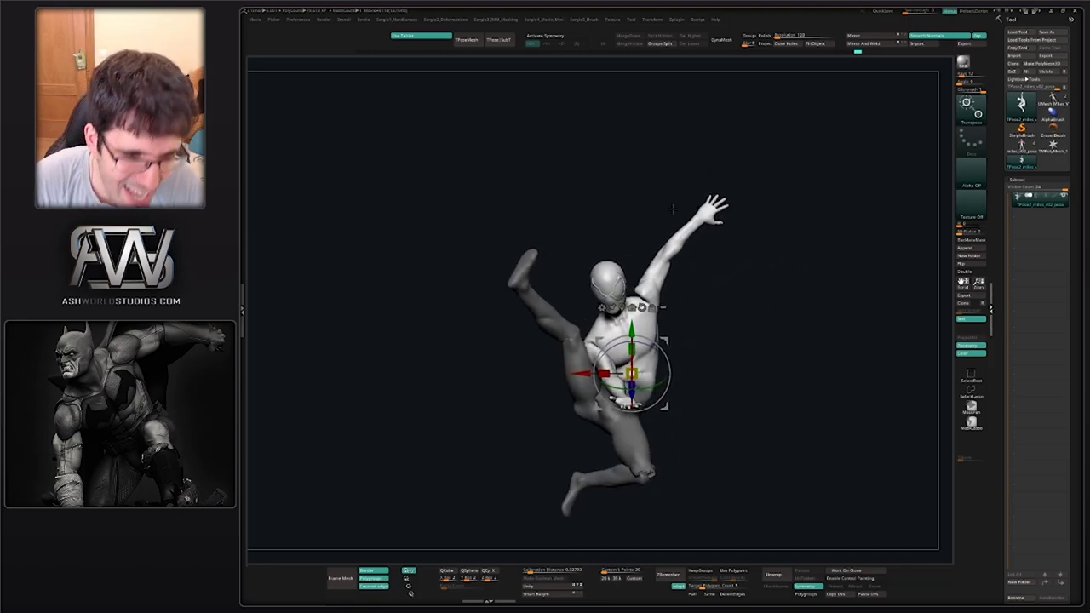
Clear the mask from the legs and adjust the waist area with the Move brush
mouse_move(717, 298)
alt+mouse_down()
mouse_move(708, 325)
mouse_move(697, 325)
mouse_move(703, 309)
alt+mouse_up()
right_drag(620, 317, 681, 275)
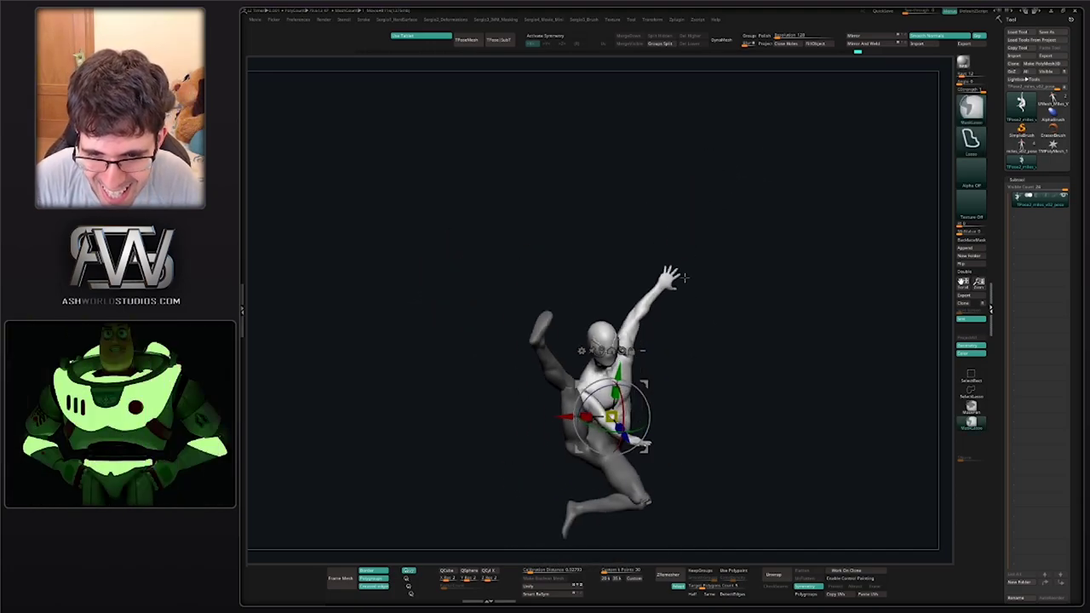
alt+right_drag(688, 379, 672, 312)
ctrl+drag(656, 394, 672, 414)
right_drag(631, 432, 634, 450)
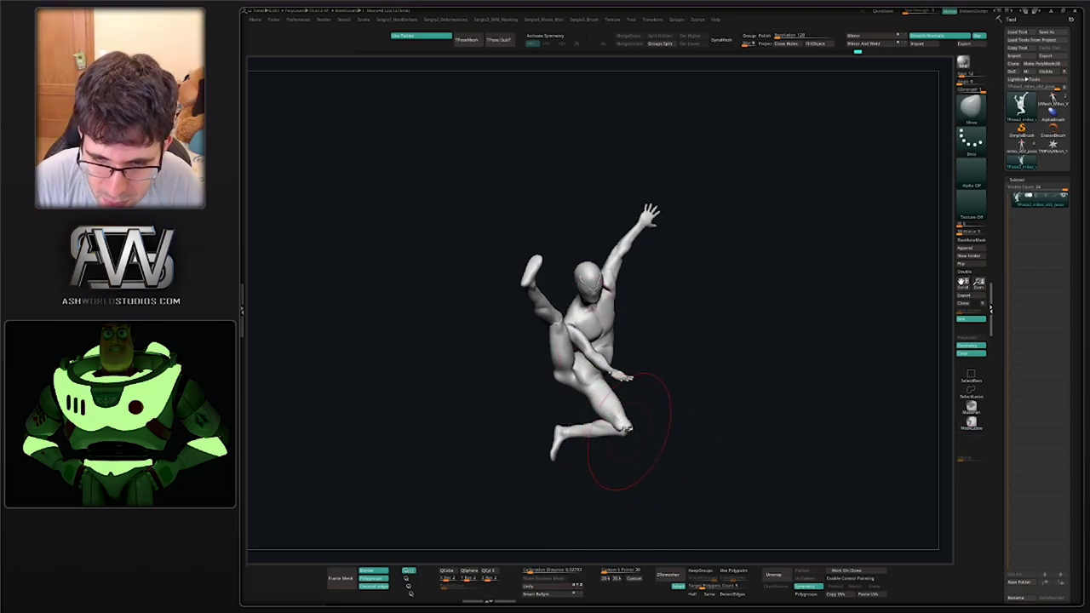
mouse_move(655, 406)
right_down()
mouse_move(629, 407)
mouse_move(635, 433)
mouse_move(666, 417)
mouse_move(629, 397)
mouse_move(660, 402)
mouse_move(647, 411)
right_up()
drag(646, 411, 627, 446)
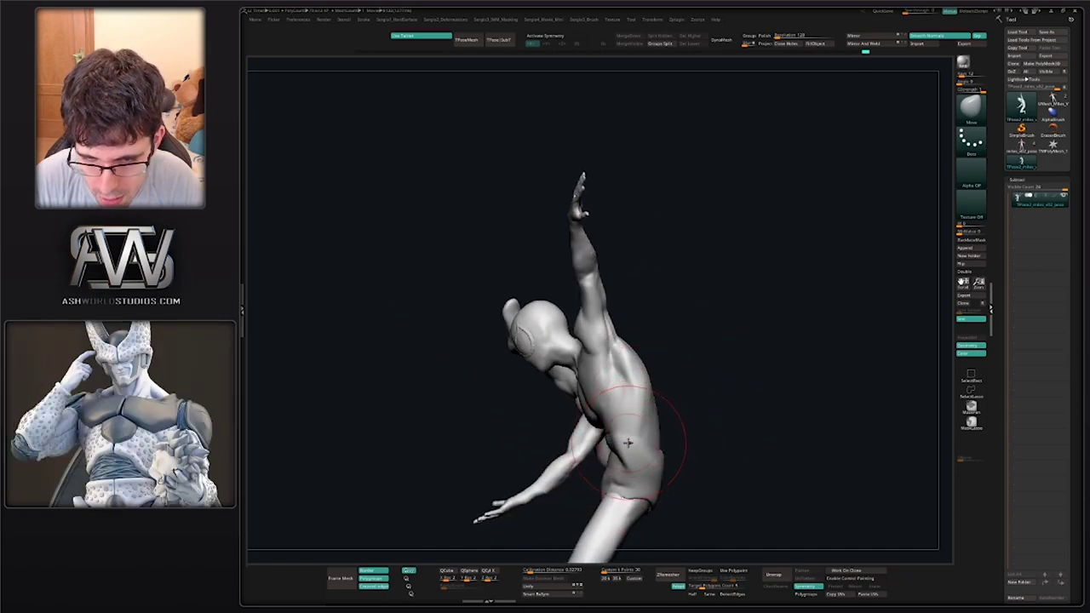
right_drag(628, 443, 610, 430)
Build up the side of the waist and the hip transition with the Clay brush, adjusting its size
key(b)
key(c)
key(l)
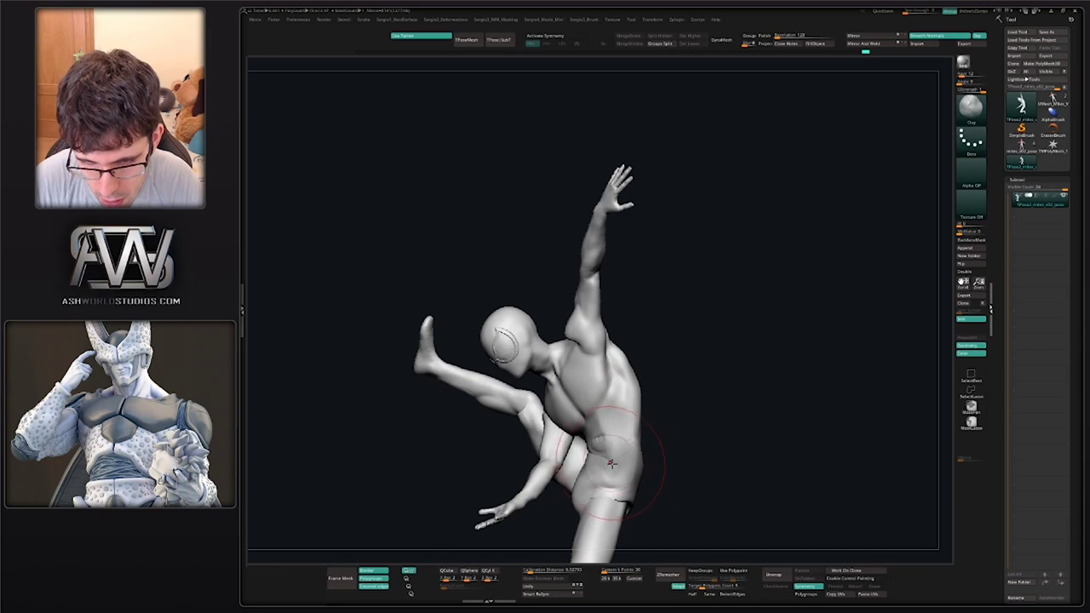
drag(610, 464, 652, 425)
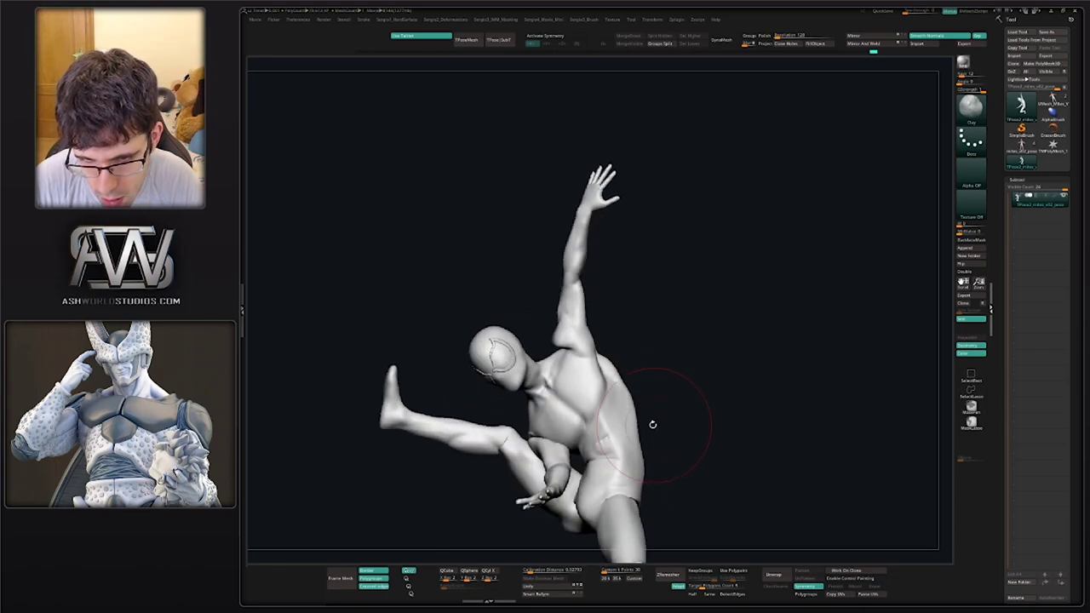
drag(625, 499, 630, 440)
right_drag(616, 442, 615, 427)
key(s)
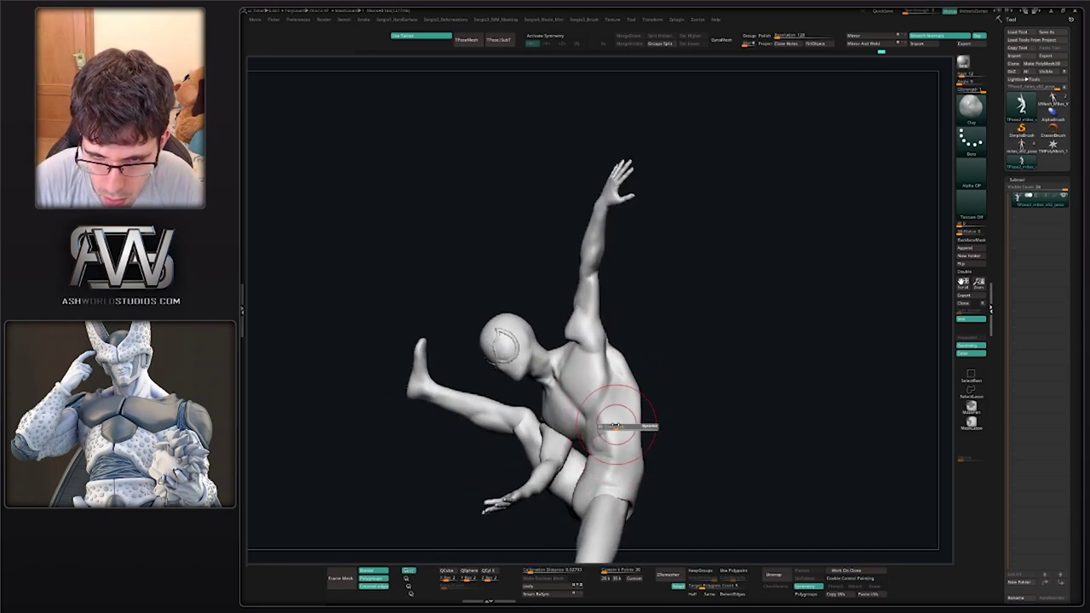
Reshape the contour of the back and waist with the Move brush
mouse_move(682, 428)
right_down()
mouse_move(642, 433)
mouse_move(624, 465)
right_up()
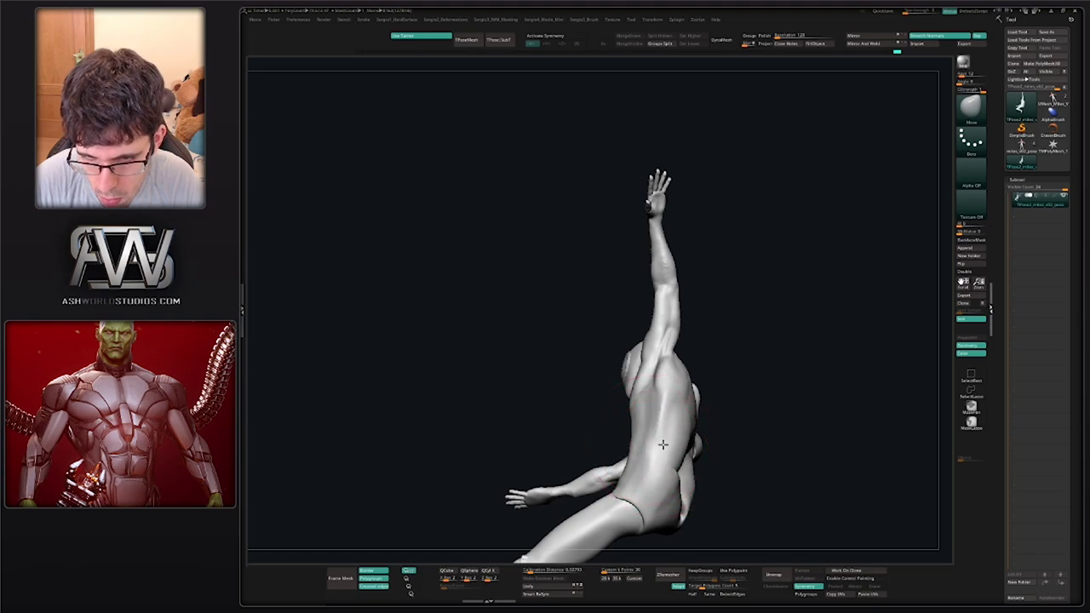
right_drag(653, 458, 653, 444)
drag(697, 444, 656, 385)
Mask the whole body except the head, soften the mask edge at the neck and put the gizmo on the head
ctrl+click(569, 342)
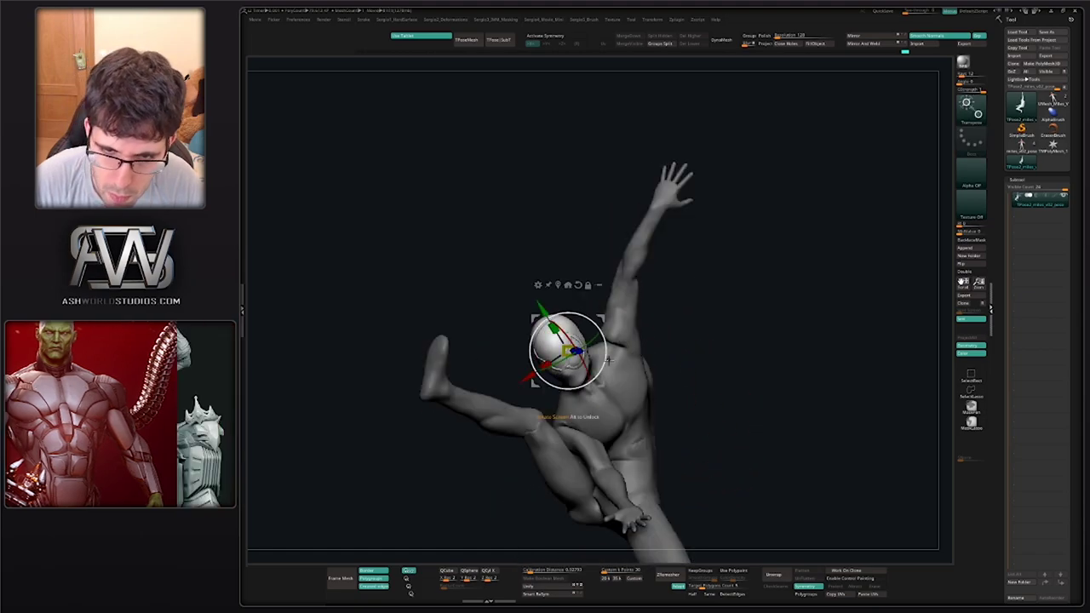
key(q)
right_drag(634, 362, 592, 368)
ctrl+click(594, 333)
right_drag(590, 329, 691, 353)
ctrl+click(691, 354)
key(w)
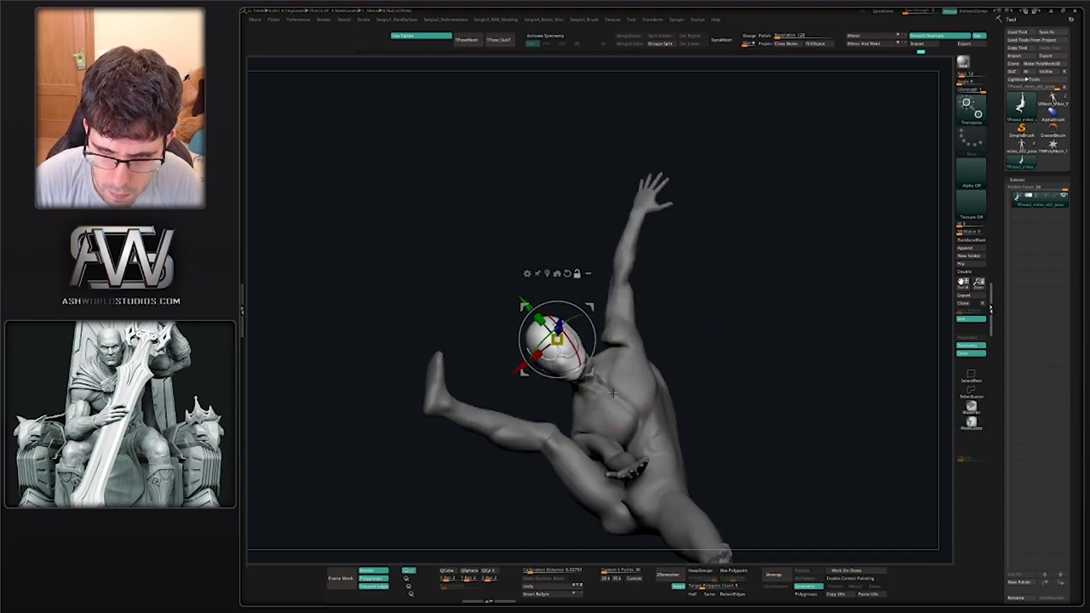
Rotate the unmasked head about a pivot at the base of the neck, and clear the mask
right_drag(613, 393, 650, 389)
alt+click(585, 384)
drag(626, 382, 626, 382)
ctrl+right_drag(631, 406, 657, 339)
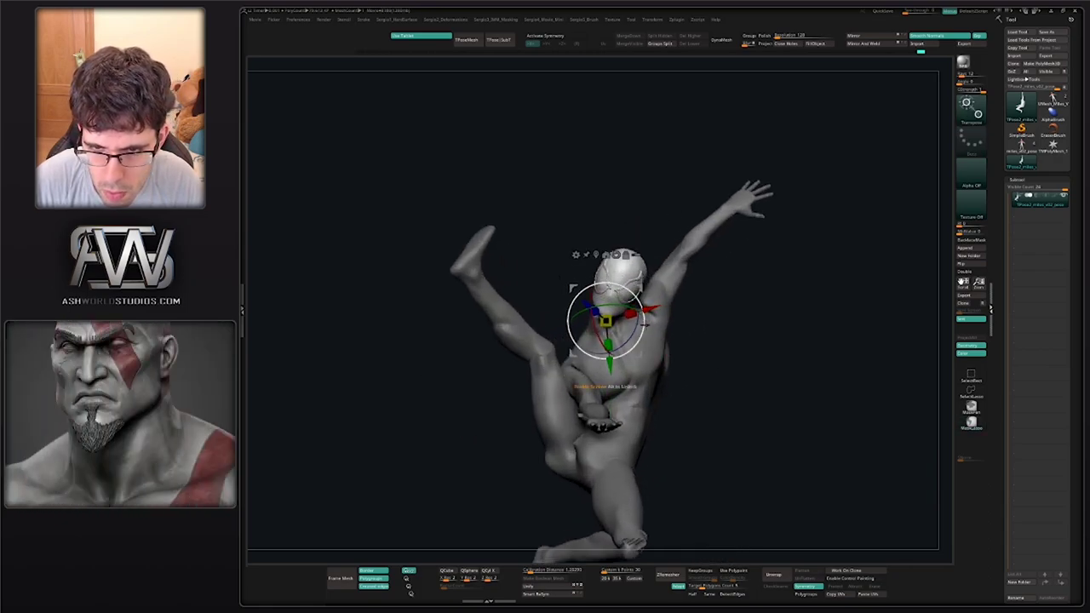
drag(643, 313, 644, 315)
mouse_move(660, 331)
right_down()
mouse_move(748, 353)
mouse_move(656, 341)
mouse_move(641, 350)
mouse_move(656, 352)
right_up()
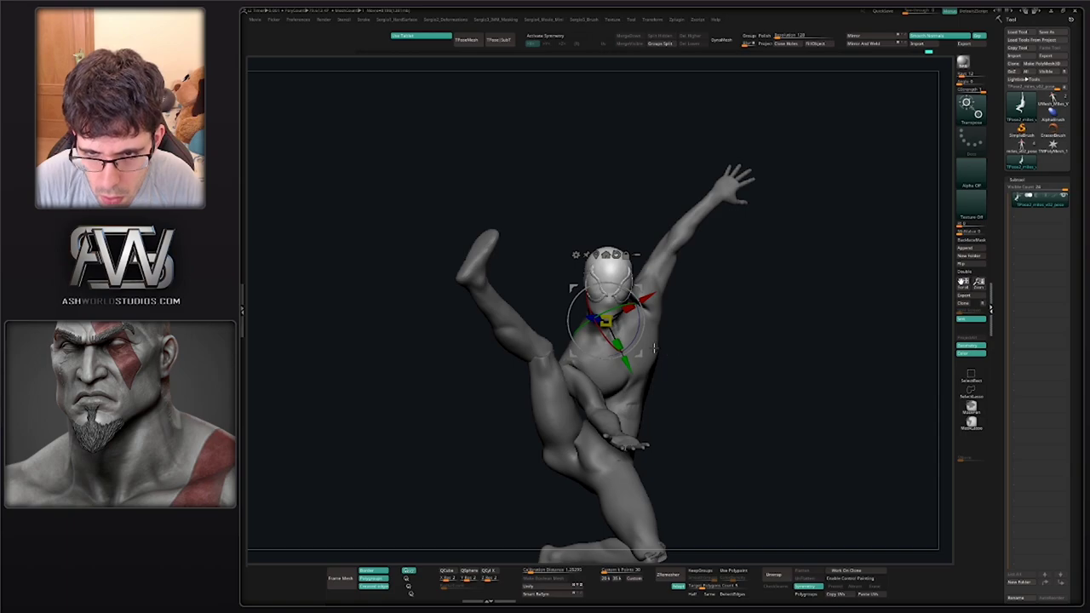
ctrl+drag(679, 373, 686, 382)
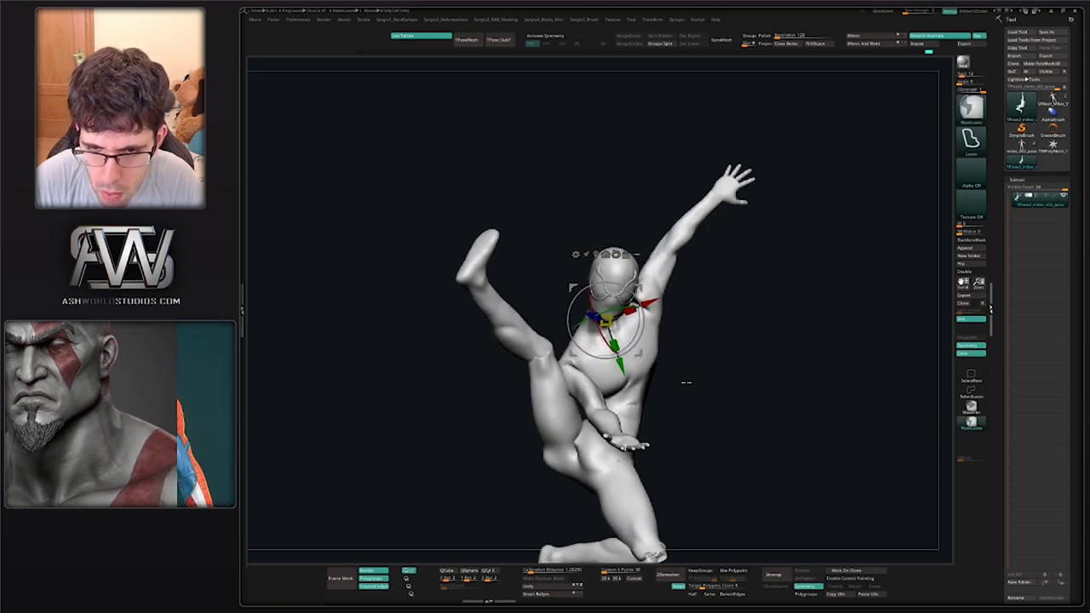
ctrl+click(644, 385)
Hide the head, torso and both arms, leaving only the pelvis and legs visible
right_drag(692, 375, 675, 380)
ctrl+drag(674, 380, 664, 397)
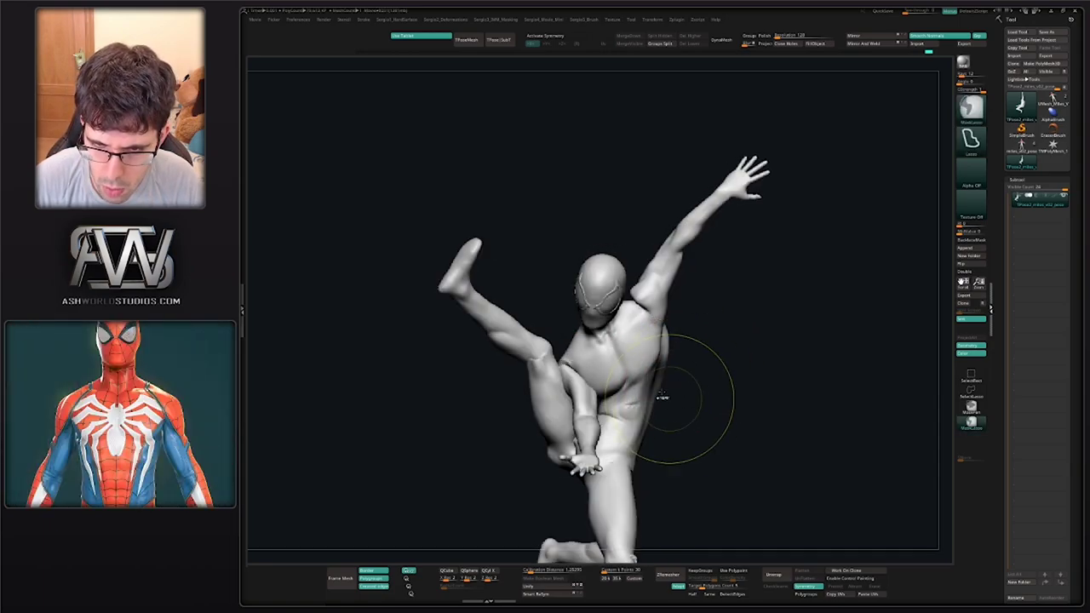
ctrl+alt+shift+click(626, 385)
ctrl+shift+click(669, 387)
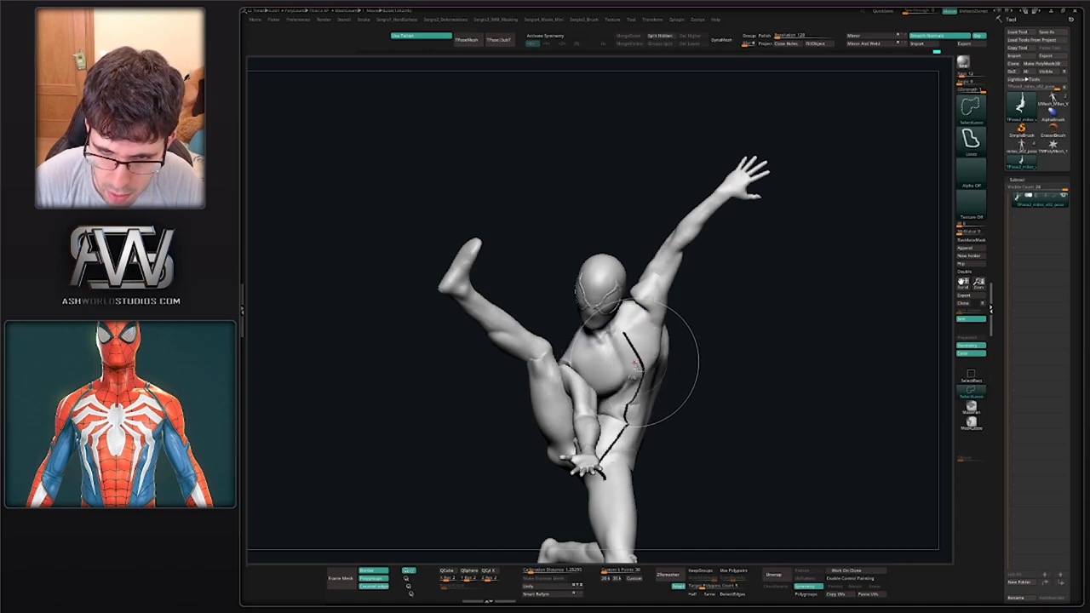
ctrl+shift+click(637, 358)
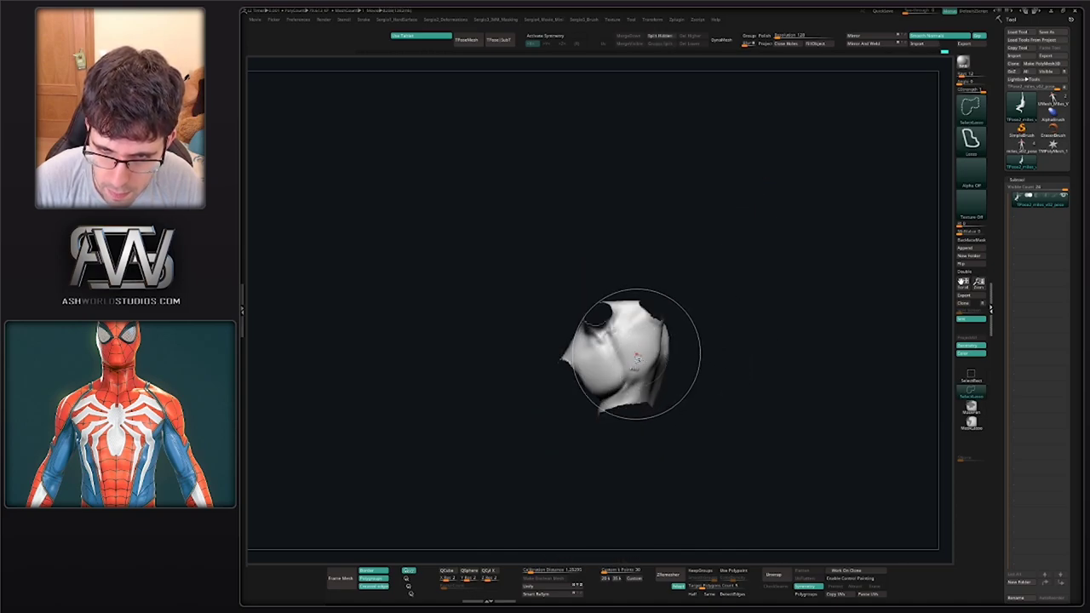
ctrl+shift+click(706, 349)
ctrl+shift+click(673, 284)
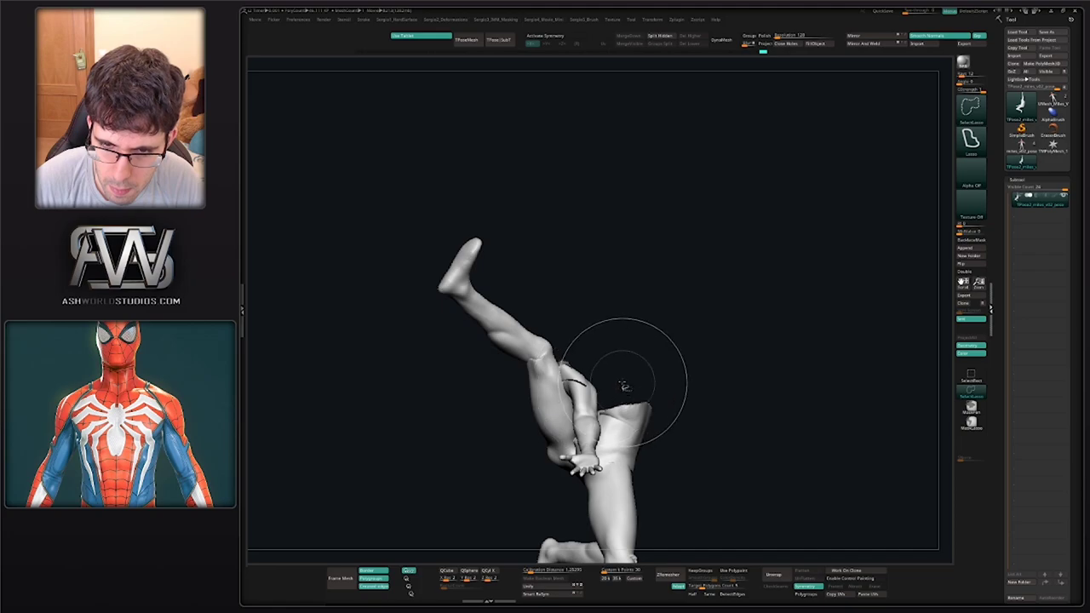
ctrl+shift+click(590, 399)
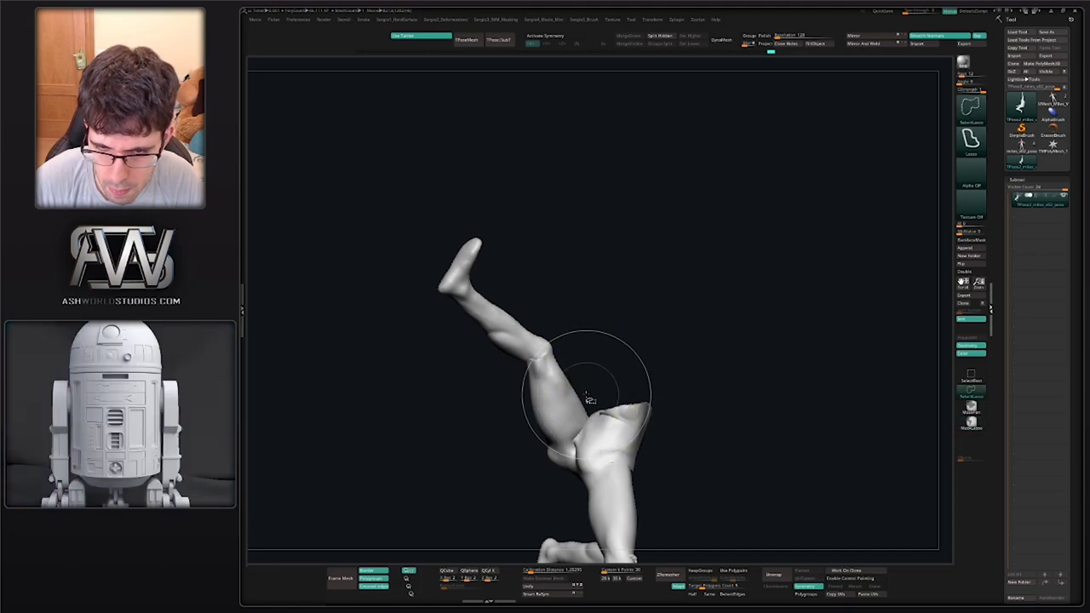
Mask the isolated pelvis and legs, and show the whole figure again
ctrl+click(684, 336)
ctrl+shift+click(686, 334)
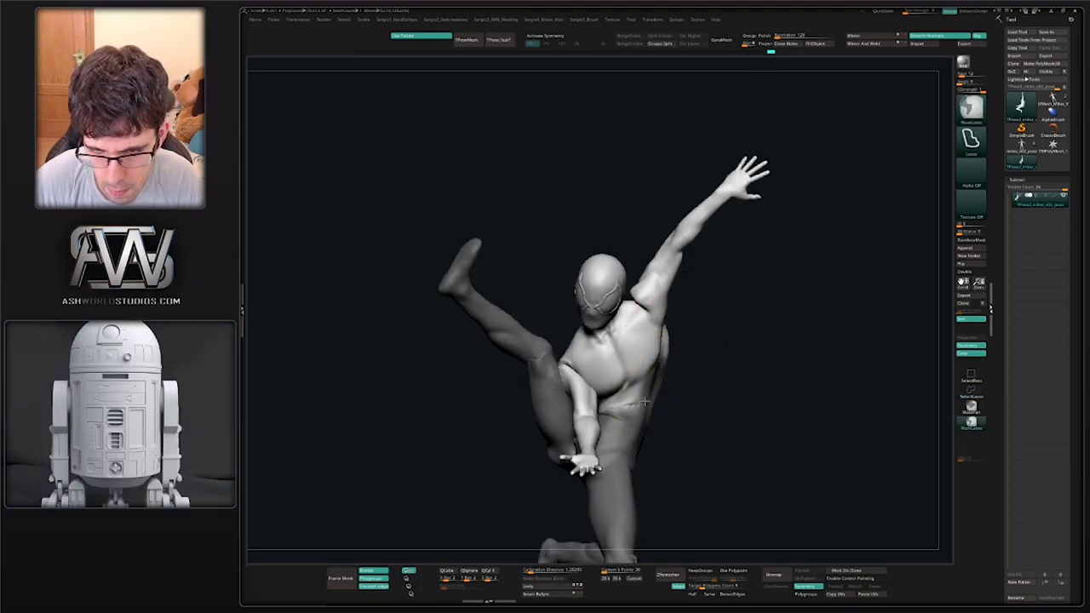
key(ctrl+i)
Select the Move brush and enlarge it for adjusting the unmasked upper body
drag(664, 397, 600, 414)
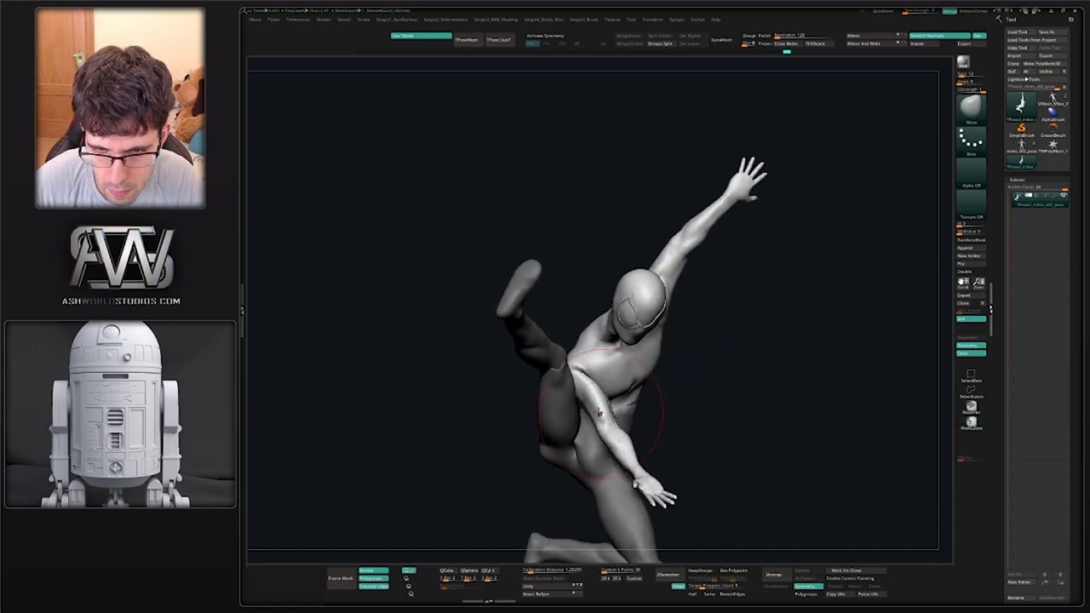
right_drag(579, 391, 577, 393)
key(s)
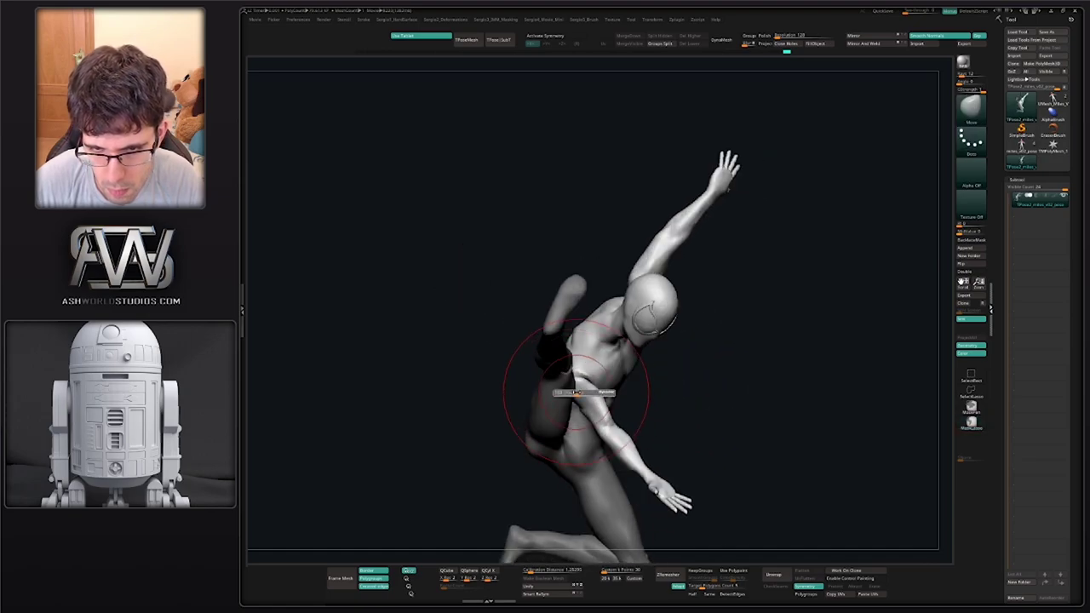
drag(733, 388, 645, 375)
drag(762, 334, 710, 318)
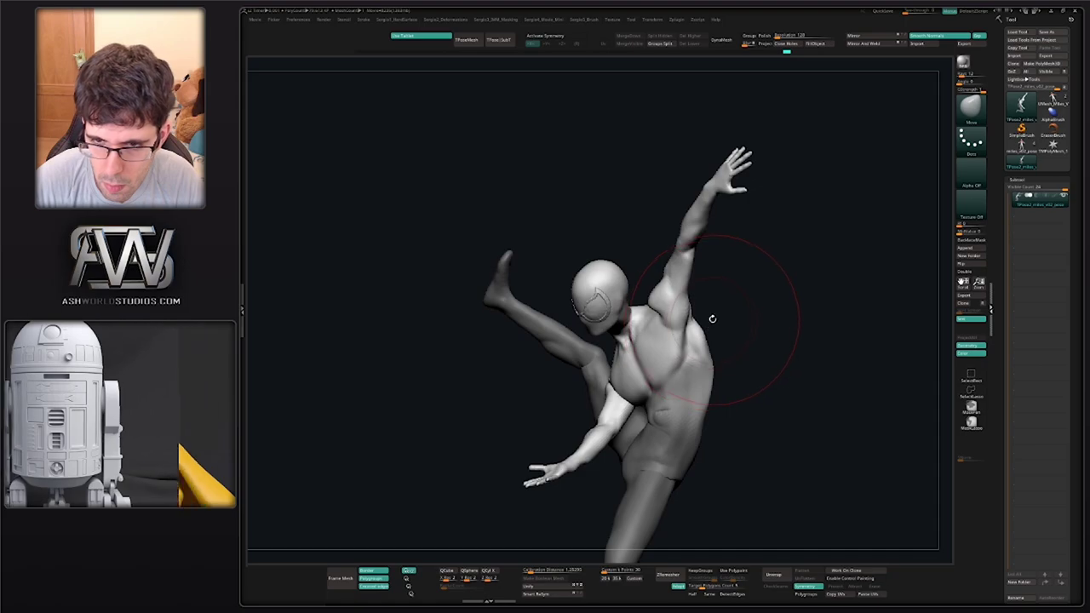
mouse_move(661, 321)
right_down()
mouse_move(619, 363)
mouse_move(681, 330)
mouse_move(682, 364)
mouse_move(672, 352)
right_up()
Hide the head and soften the mask edge across the waist
ctrl+shift+click(582, 329)
ctrl+shift+click(582, 329)
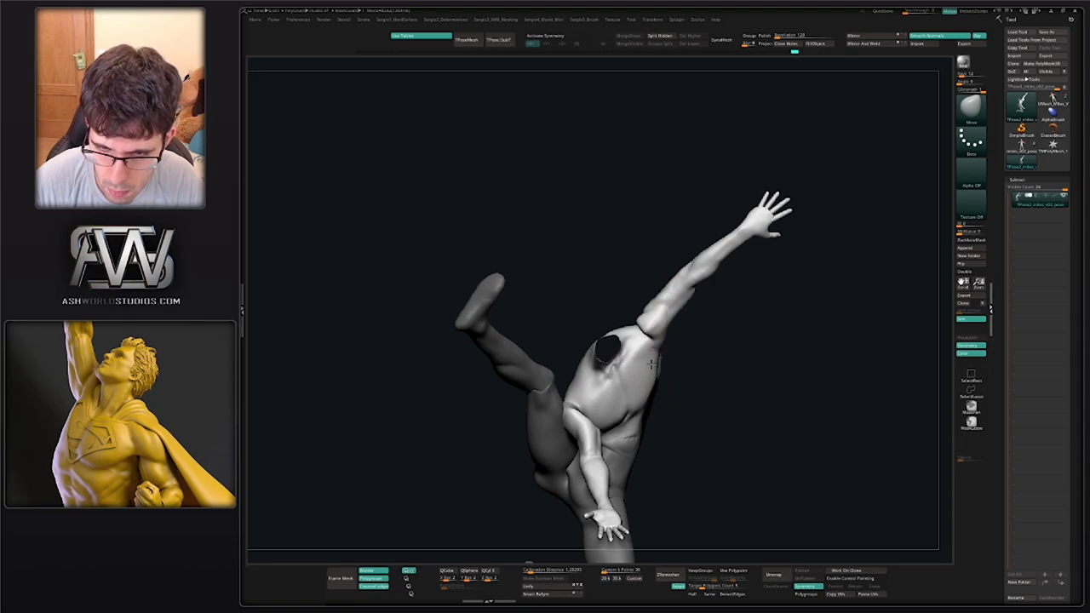
mouse_move(609, 432)
right_down()
mouse_move(645, 437)
mouse_move(655, 332)
mouse_move(651, 380)
mouse_move(708, 407)
mouse_move(693, 421)
mouse_move(641, 361)
right_up()
ctrl+click(645, 437)
ctrl+right_drag(641, 362, 636, 395)
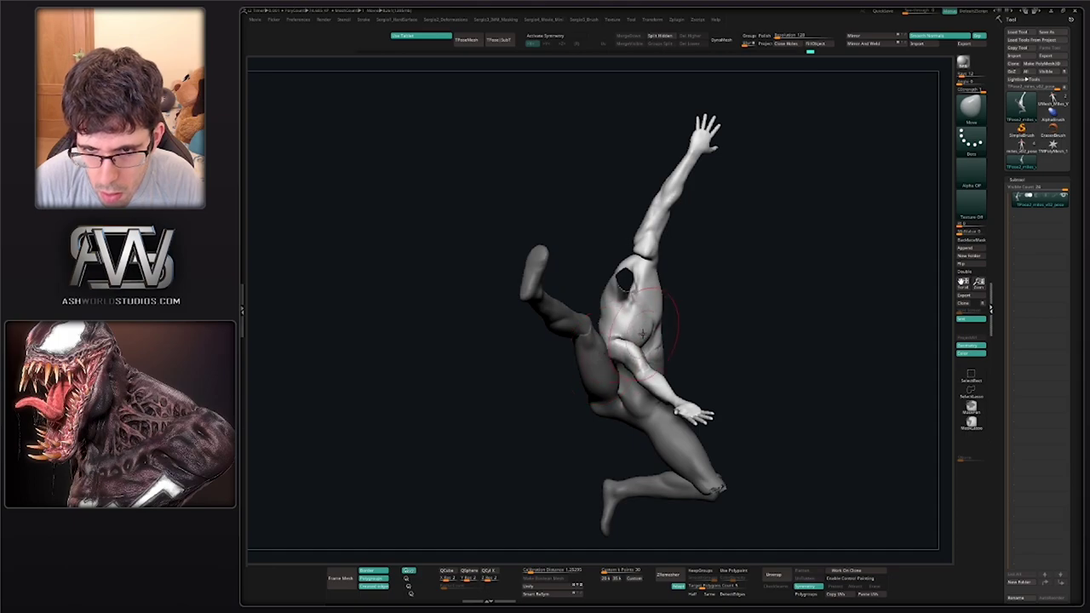
right_drag(653, 331, 638, 350)
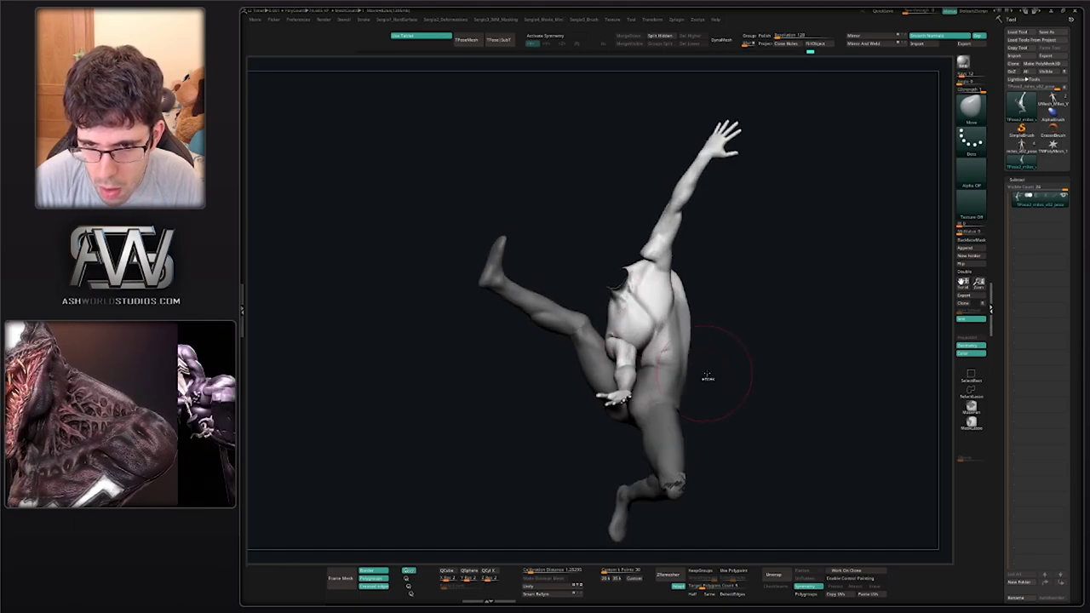
Clear the lower-body mask and show the hidden head again
ctrl+drag(708, 377, 725, 359)
ctrl+shift+click(728, 356)
right_drag(663, 341, 678, 372)
right_drag(678, 372, 695, 367)
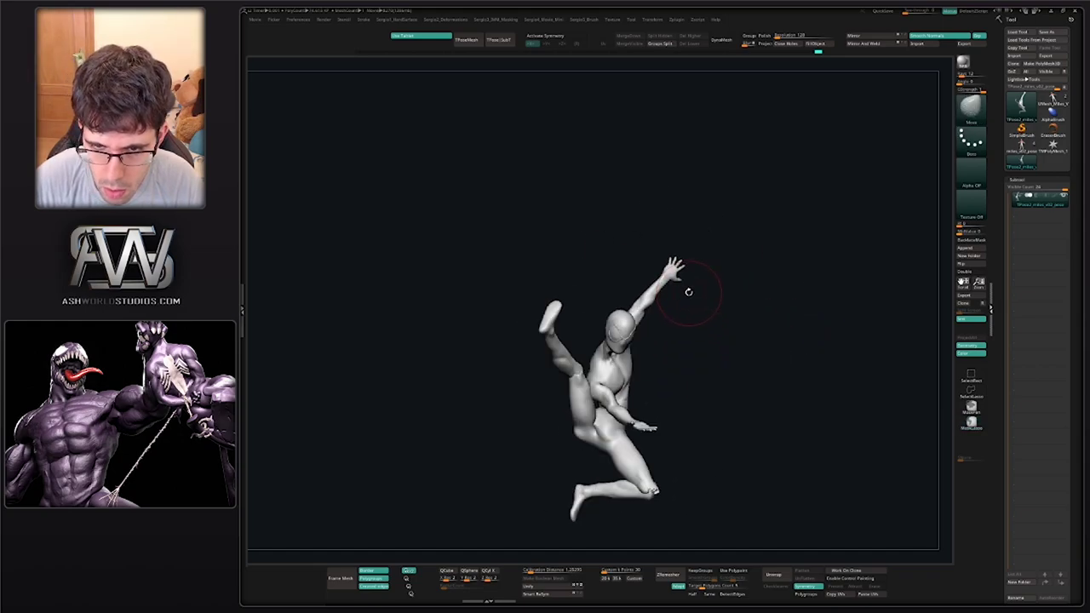
Mask everything except the raised arm and rotate the arm at the shoulder until it points nearly straight up
right_drag(689, 292, 653, 386)
key(w)
ctrl+click(648, 363)
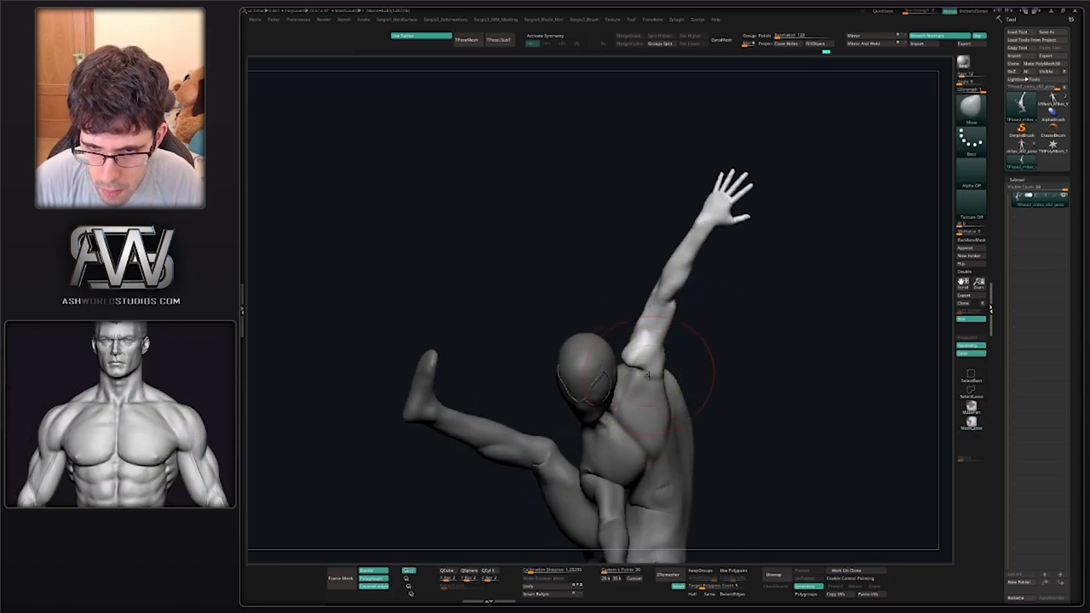
right_drag(701, 394, 729, 395)
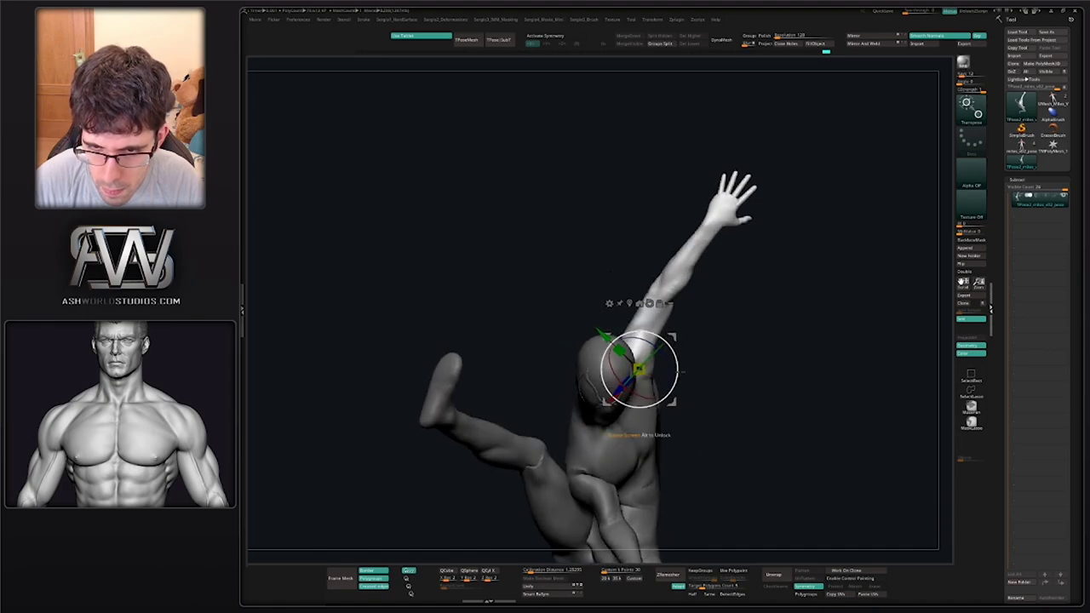
drag(674, 356, 672, 335)
right_drag(671, 335, 679, 335)
drag(671, 334, 663, 322)
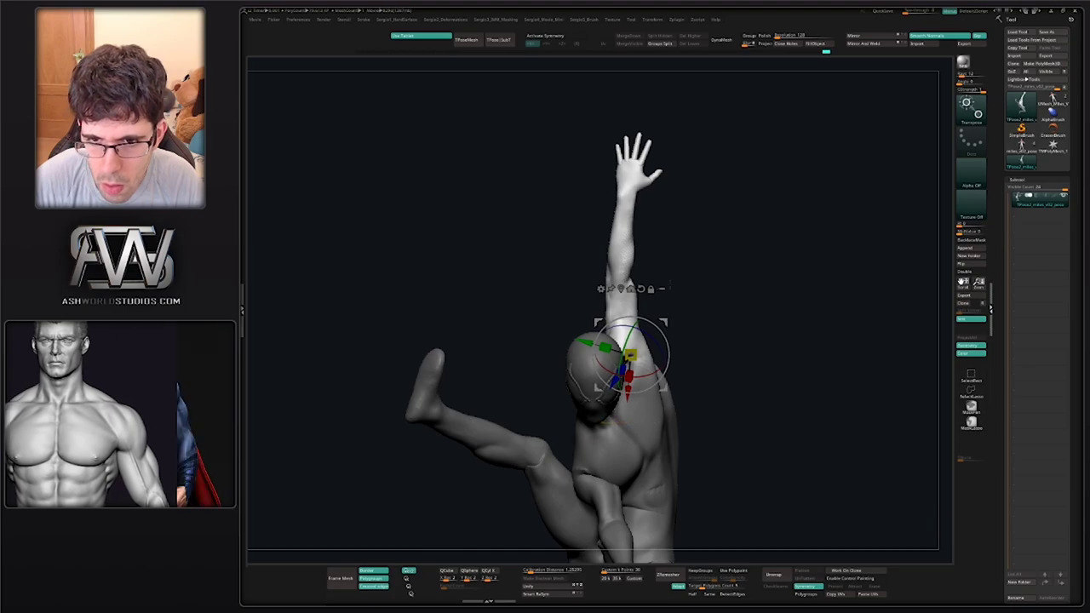
Mask all but the raised forearm and hand, bend them outward at the elbow, and clear the mask
right_drag(673, 305, 676, 280)
ctrl+drag(555, 481, 734, 319)
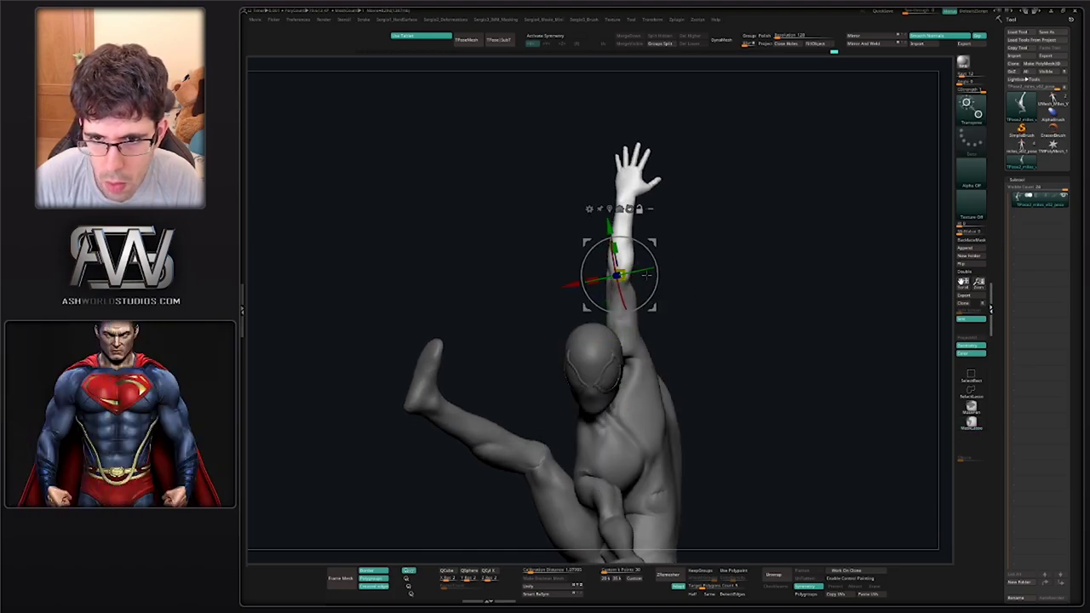
drag(655, 276, 662, 305)
ctrl+right_drag(673, 319, 675, 300)
right_drag(674, 300, 489, 286)
right_drag(671, 305, 715, 362)
right_drag(555, 386, 579, 386)
ctrl+click(579, 385)
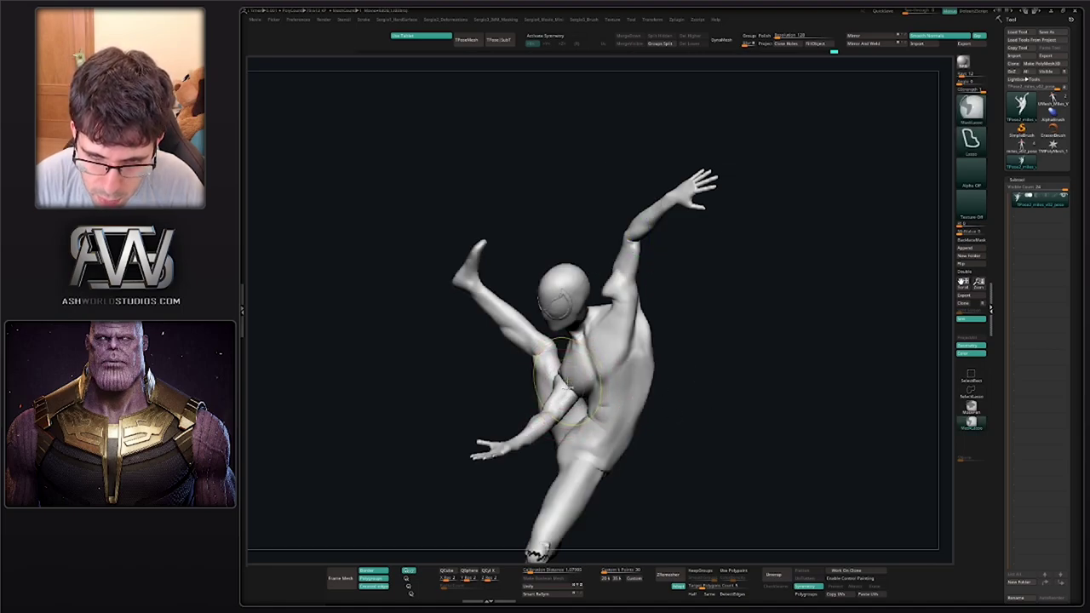
Hide the raised leg to expose the lowered arm from the side
key(q)
mouse_move(570, 364)
right_down()
mouse_move(574, 392)
mouse_move(620, 367)
mouse_move(572, 381)
right_up()
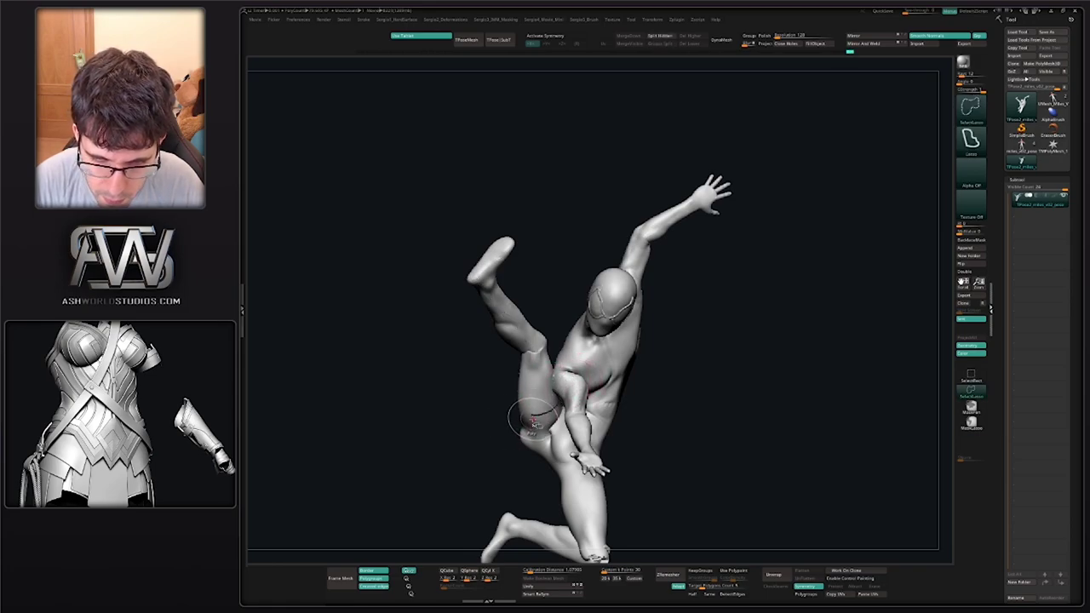
ctrl+shift+click(529, 385)
ctrl+shift+drag(498, 397, 514, 409)
mouse_move(529, 415)
right_down()
mouse_move(549, 388)
mouse_move(591, 401)
right_up()
Mask everything except the lowered forearm and hand, and shift them slightly outward and down at the elbow
key(w)
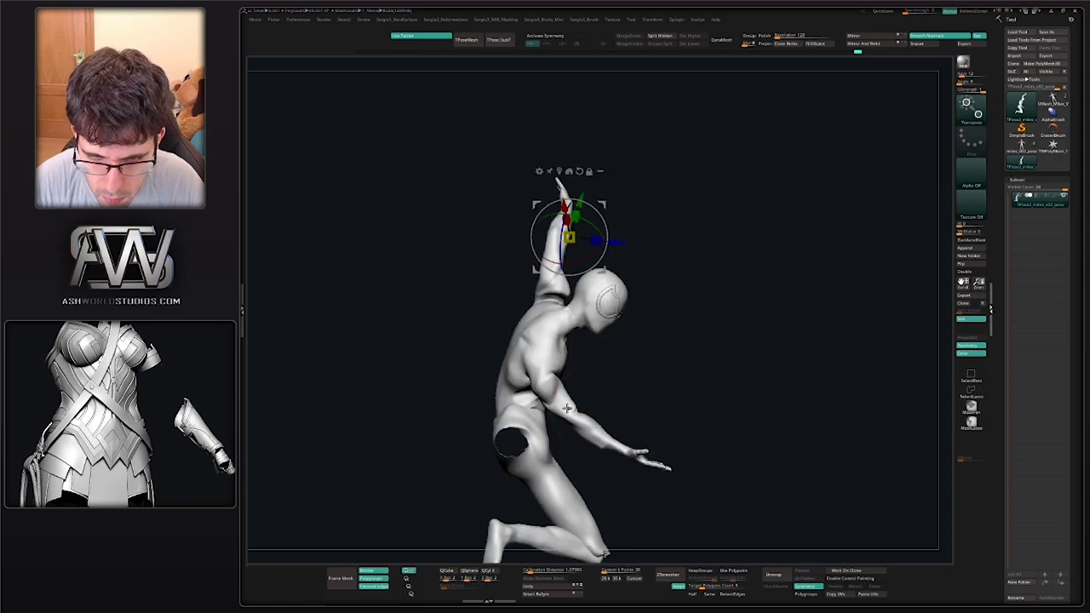
ctrl+click(579, 417)
key(q)
key(w)
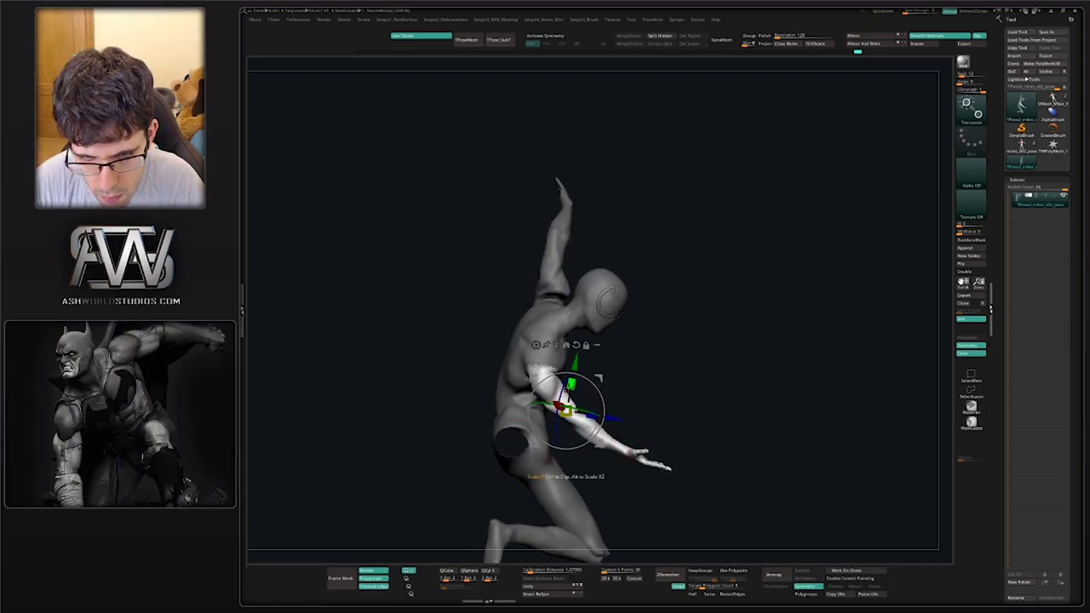
key(ctrl+i)
ctrl+click(550, 364)
key(ctrl+i)
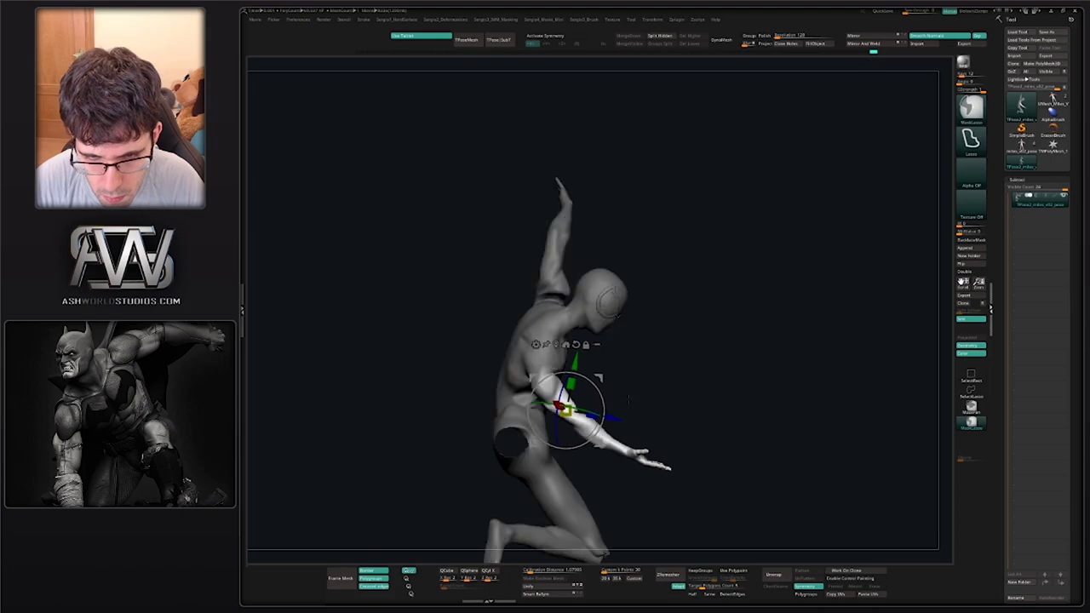
drag(599, 378, 608, 385)
key(q)
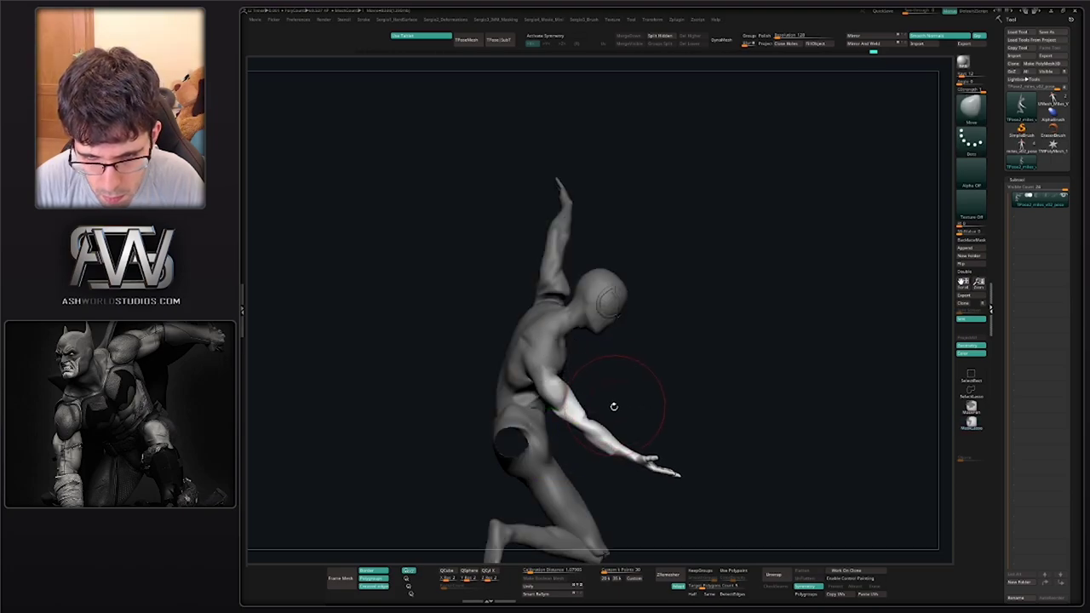
Reduce the Move brush size for adjusting the elbow of the lowered arm
mouse_move(589, 427)
right_down()
mouse_move(520, 424)
mouse_move(490, 413)
mouse_move(498, 402)
right_up()
ctrl+right_drag(606, 364, 610, 388)
key(s)
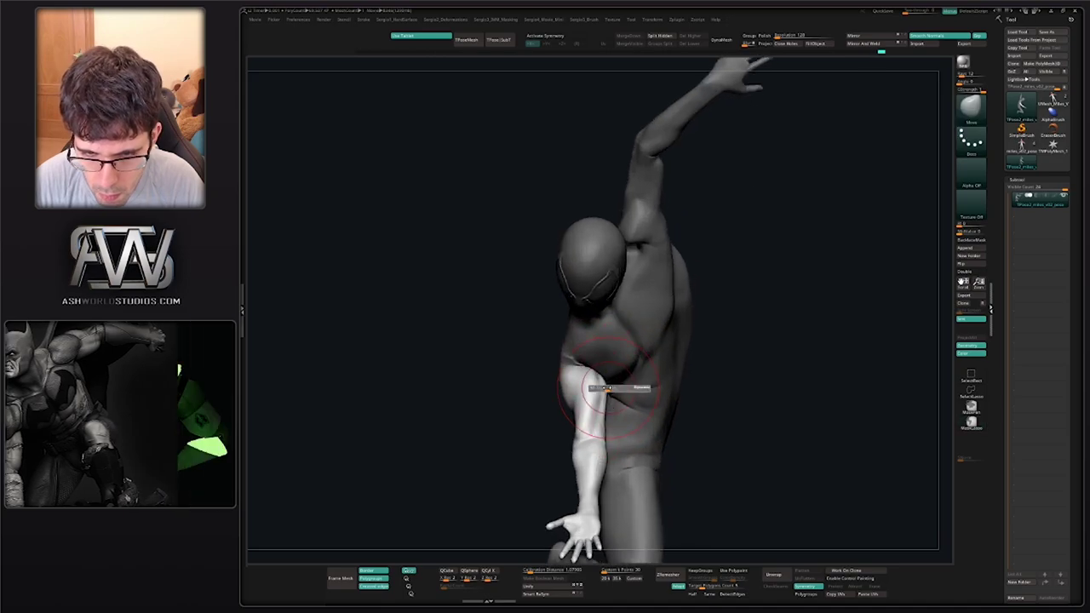
drag(610, 388, 598, 389)
right_drag(595, 387, 549, 399)
Clear the mask and show the raised leg again
ctrl+drag(627, 387, 652, 415)
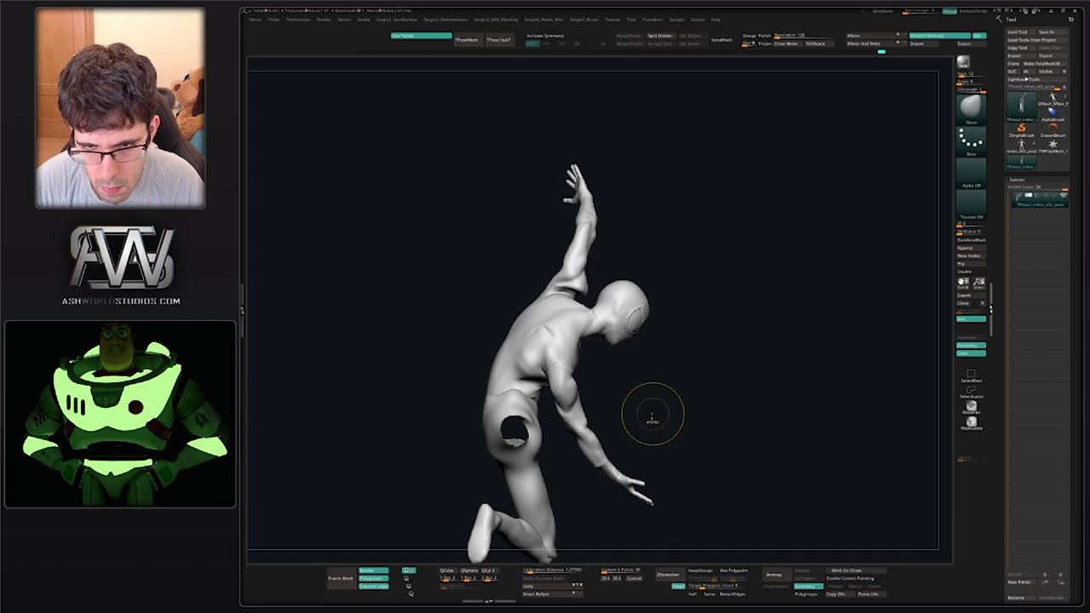
ctrl+right_drag(652, 415, 645, 380)
mouse_move(645, 380)
right_down()
mouse_move(665, 407)
mouse_move(628, 399)
mouse_move(640, 382)
mouse_move(615, 383)
mouse_move(610, 398)
right_up()
ctrl+shift+click(659, 391)
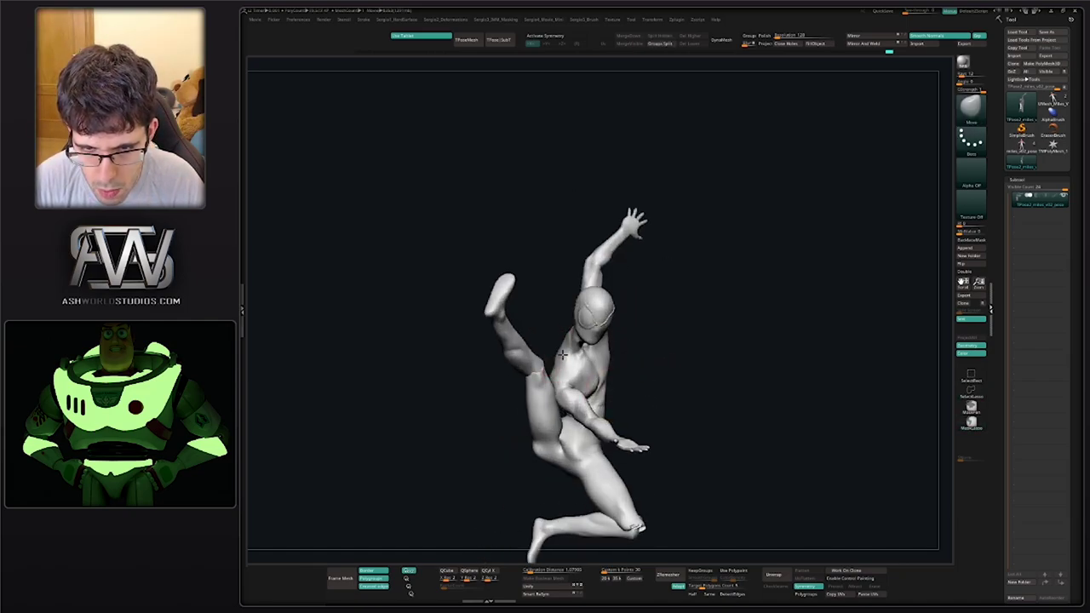
Try the Clay brush around the neck and chest, and return to the Move brush
mouse_move(563, 354)
ctrl+right_down()
mouse_move(569, 371)
mouse_move(626, 362)
mouse_move(583, 340)
mouse_move(600, 337)
ctrl+right_up()
key(b)
key(c)
key(l)
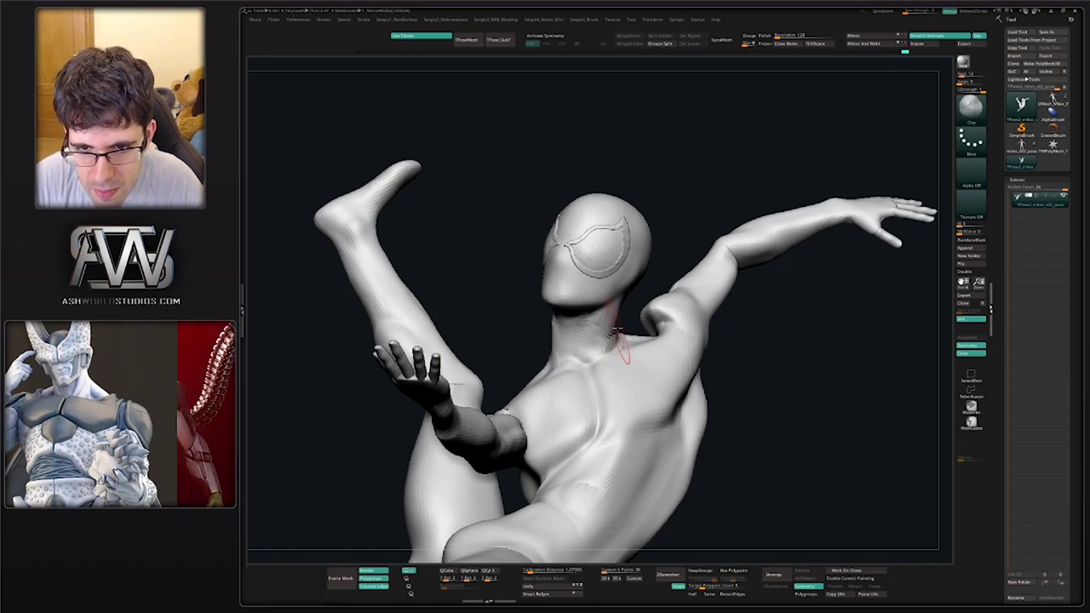
ctrl+right_drag(606, 384, 606, 366)
right_drag(606, 366, 632, 433)
key(b)
key(m)
key(v)
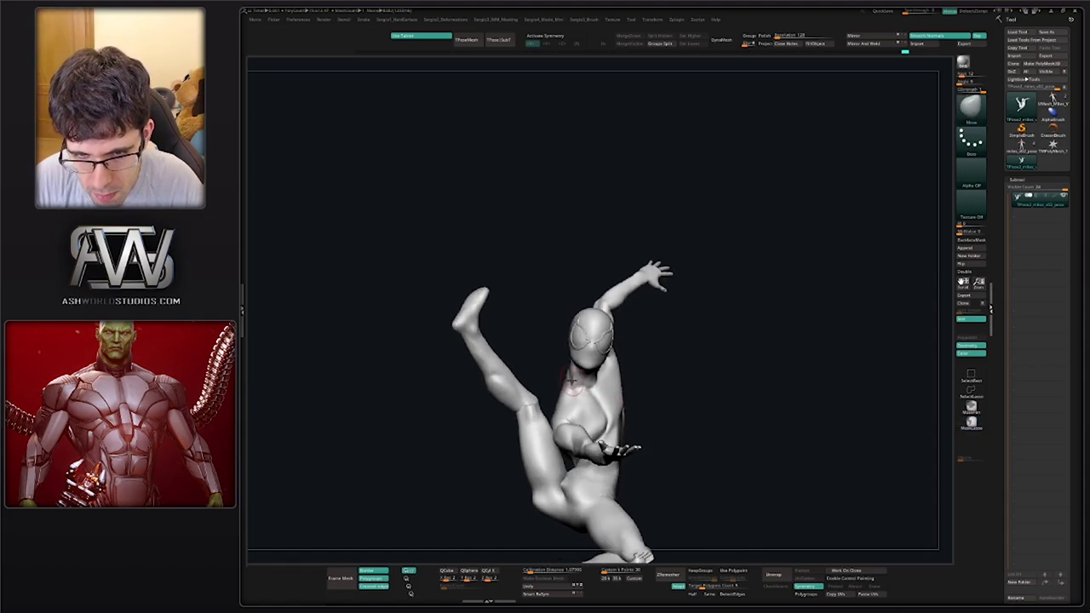
Rotate the whole unmasked figure with the transform gizmo
mouse_move(588, 399)
ctrl+right_down()
mouse_move(588, 375)
mouse_move(604, 400)
ctrl+right_up()
alt+right_drag(603, 400, 620, 362)
right_drag(690, 364, 609, 376)
mouse_move(605, 398)
right_down()
mouse_move(625, 377)
mouse_move(657, 396)
mouse_move(636, 392)
mouse_move(638, 348)
mouse_move(655, 336)
mouse_move(632, 417)
mouse_move(620, 385)
mouse_move(684, 382)
right_up()
key(w)
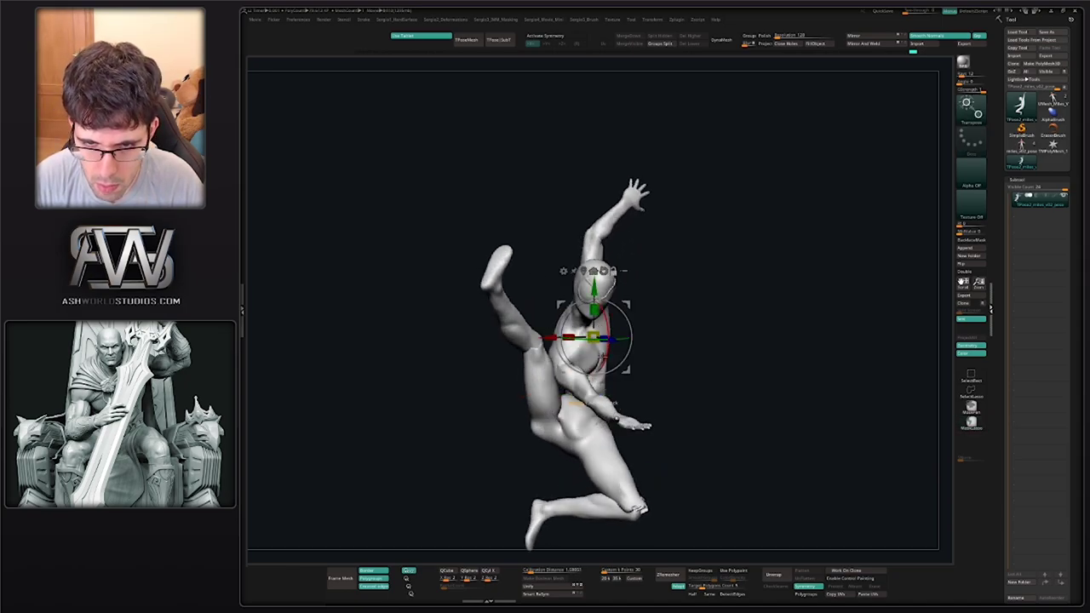
drag(626, 333, 584, 327)
right_drag(668, 336, 731, 336)
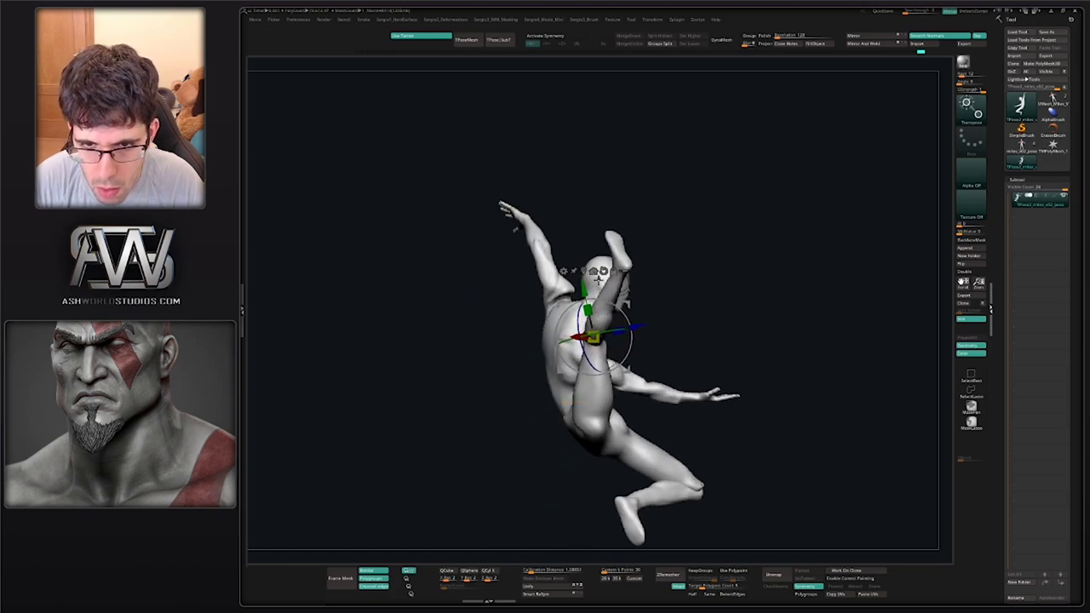
Isolate the head by masking the rest of the body, and set up the transform gizmo at the neck
ctrl+click(598, 280)
ctrl+right_drag(601, 352, 601, 382)
key(q)
ctrl+click(579, 330)
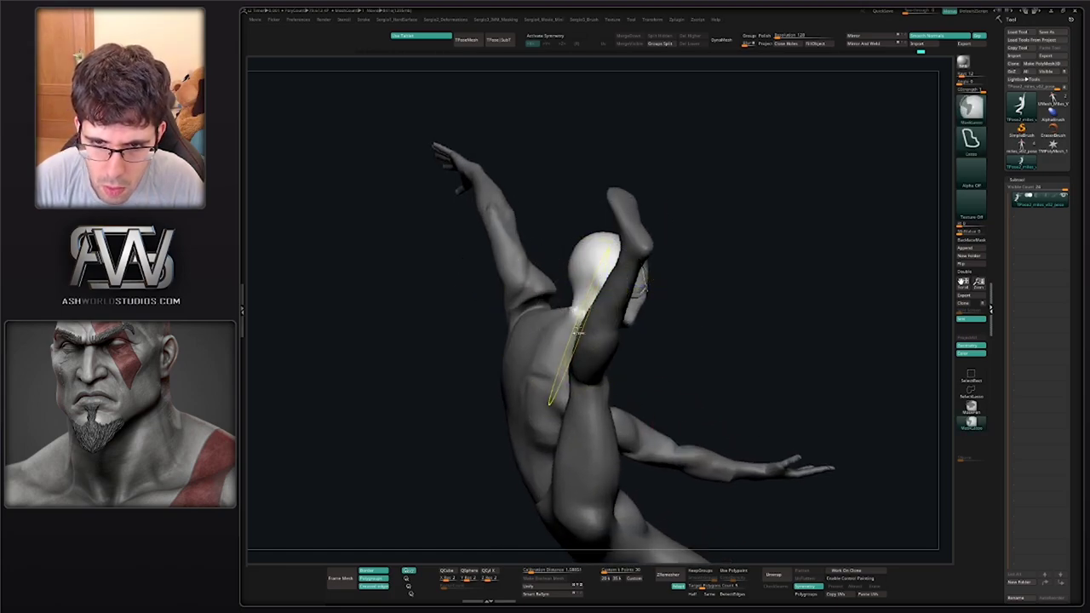
ctrl+click(563, 228)
key(w)
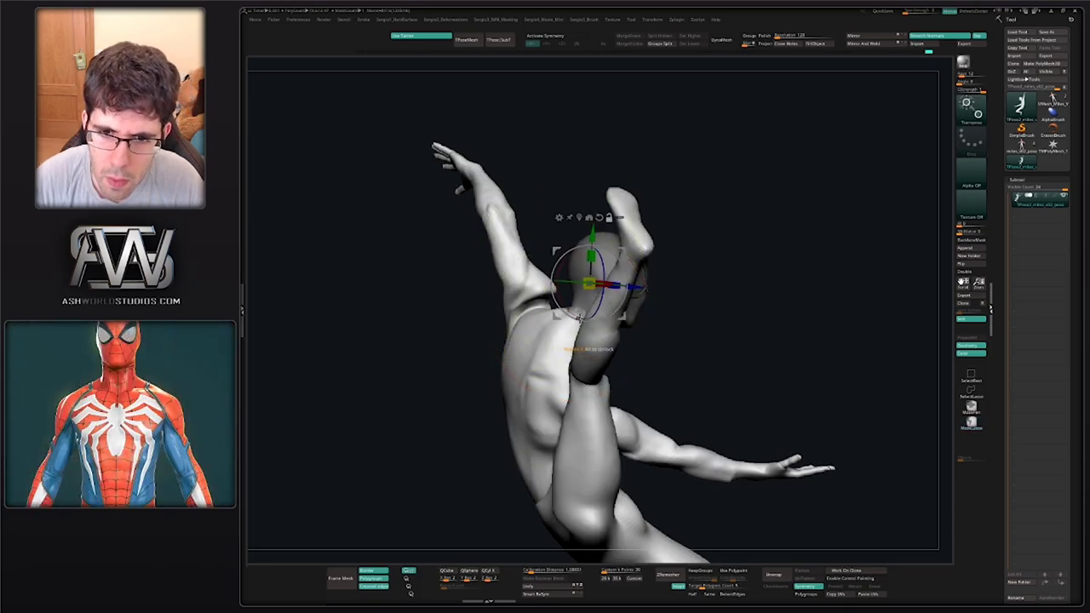
key(ctrl+i)
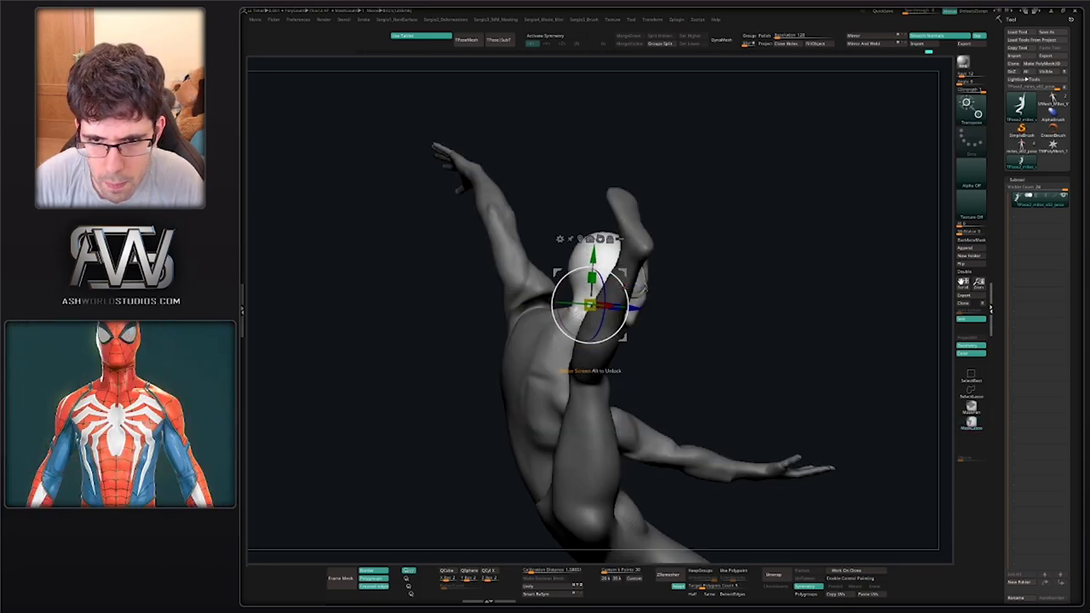
Rotate the unmasked head with the transform gizmo to adjust the direction it faces
right_drag(636, 308, 663, 241)
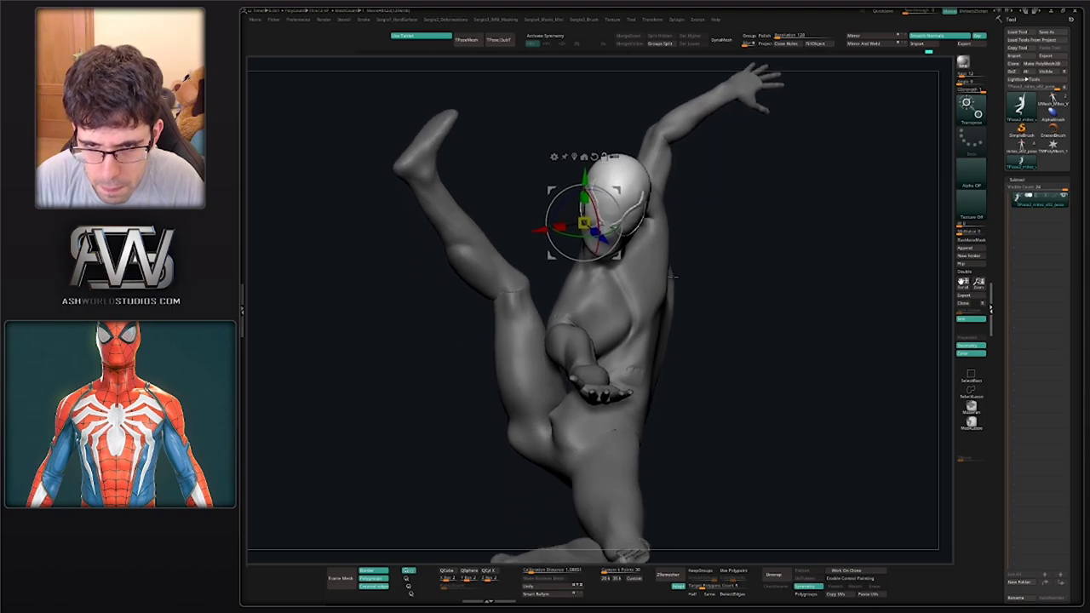
drag(623, 228, 621, 217)
drag(619, 255, 614, 265)
ctrl+right_drag(634, 241, 670, 291)
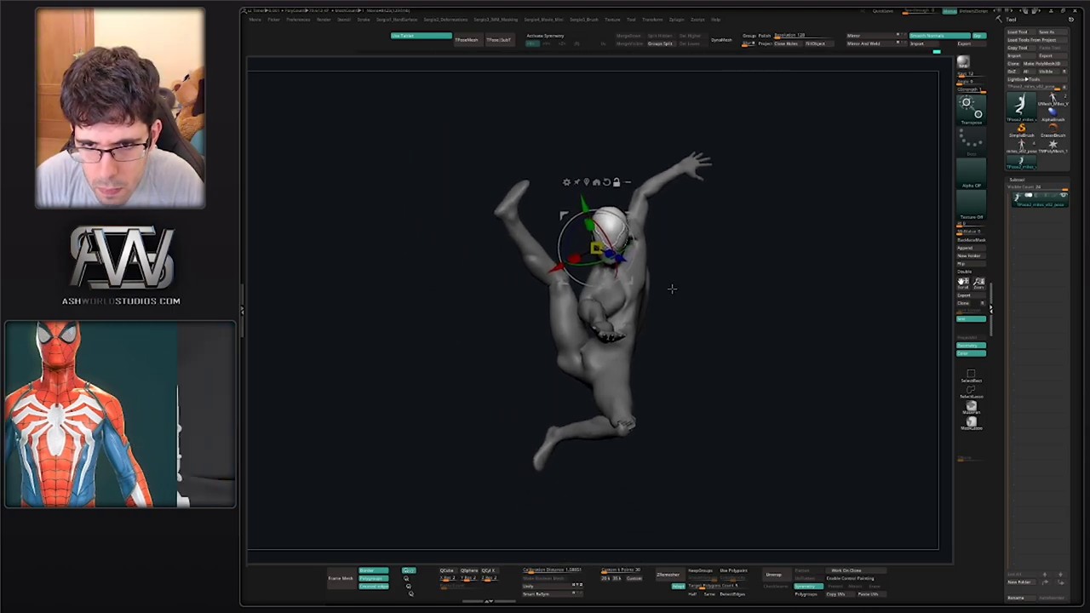
drag(629, 280, 626, 284)
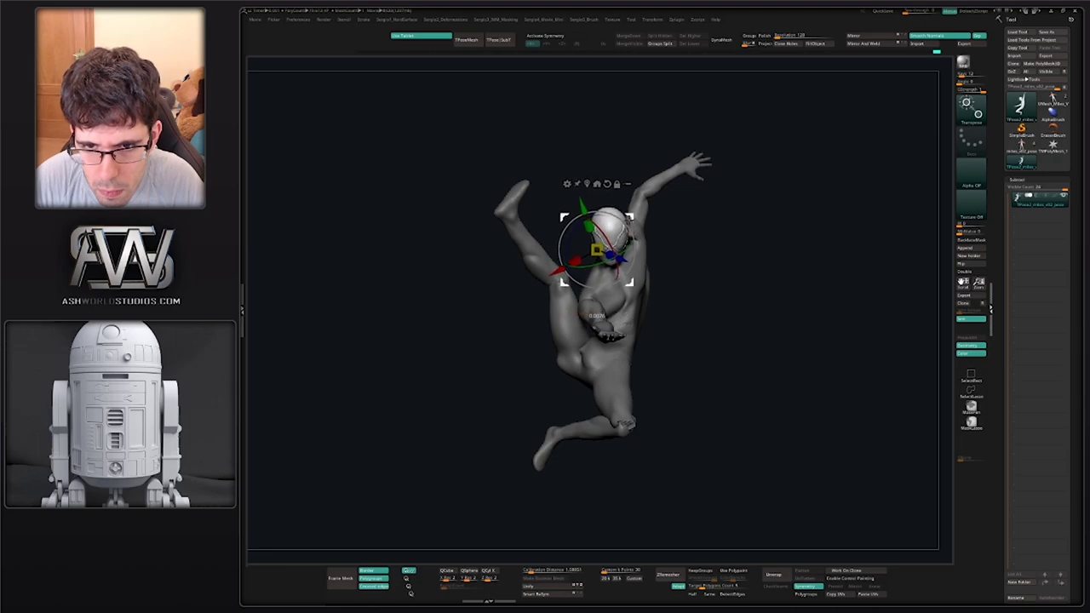
ctrl+right_drag(661, 294, 688, 356)
drag(689, 356, 647, 288)
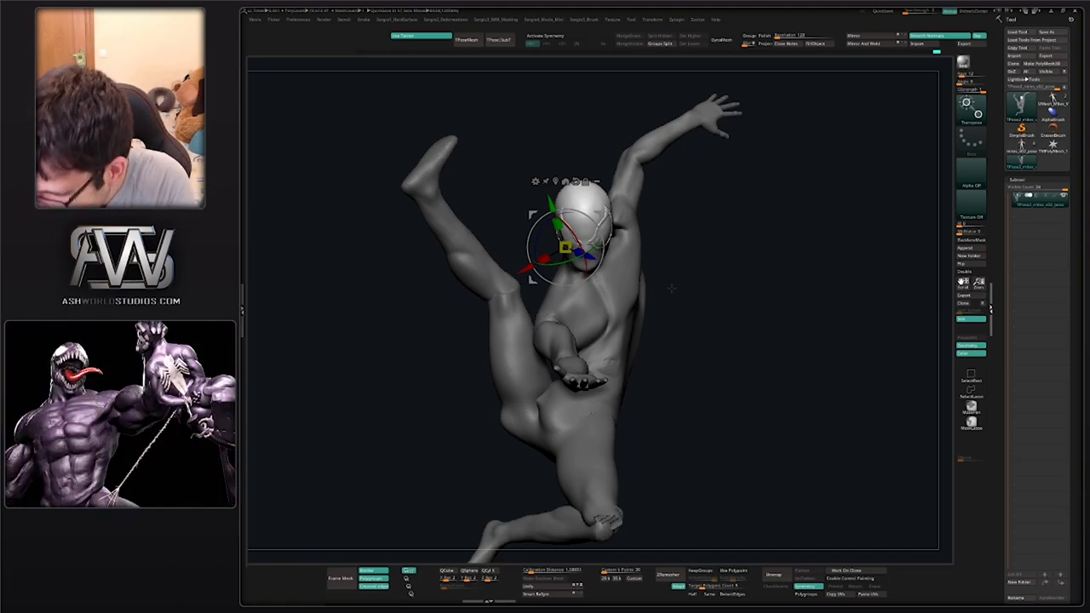
Clear the current mask and mask only the head, leaving the whole body editable
right_drag(713, 280, 721, 319)
right_drag(721, 319, 661, 351)
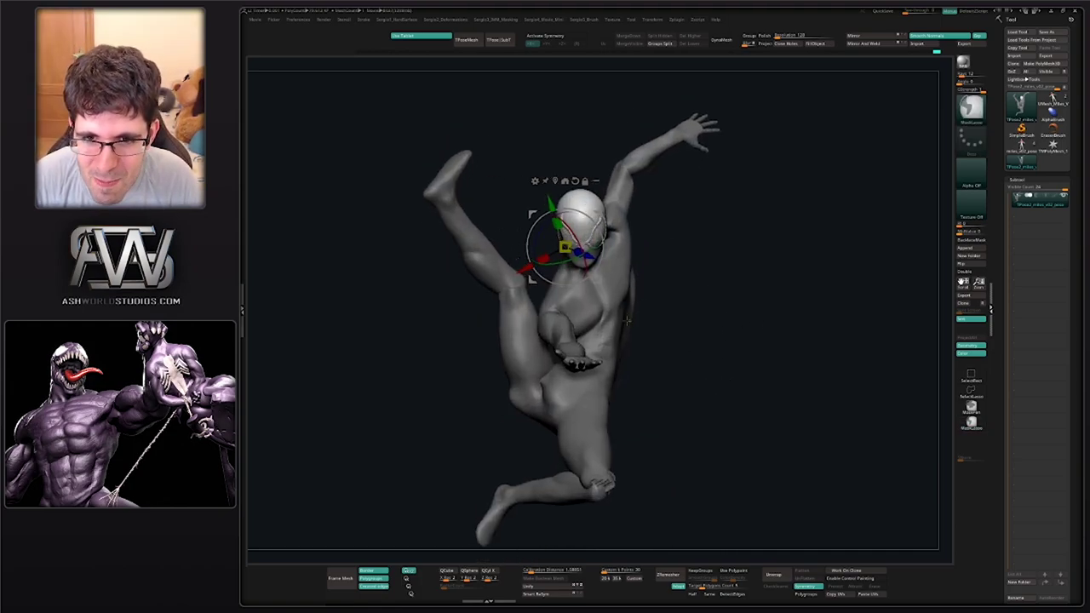
alt+right_drag(641, 307, 622, 328)
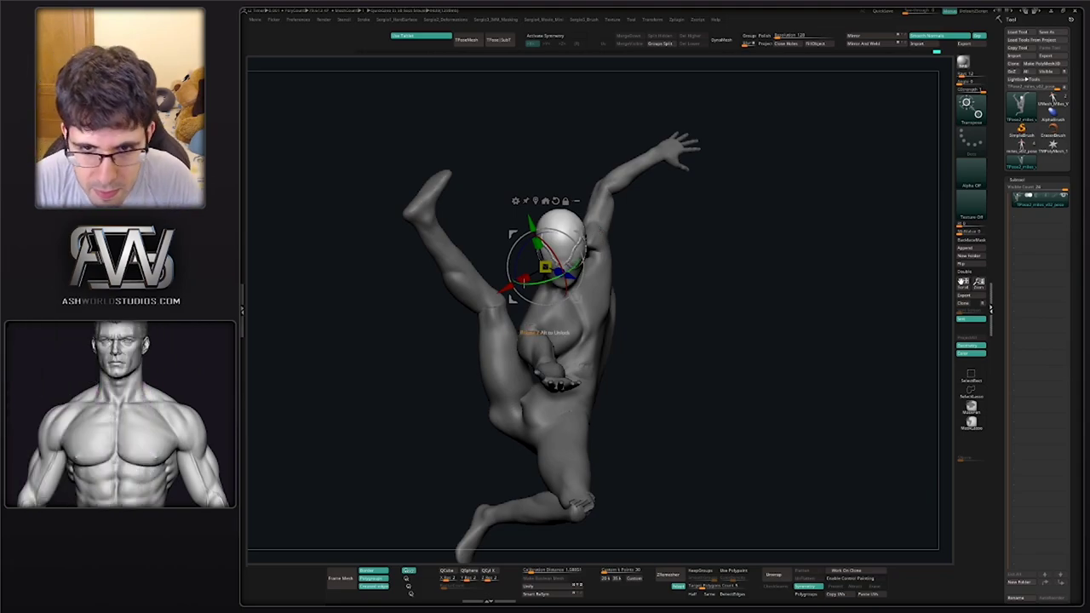
mouse_move(625, 291)
right_down()
mouse_move(632, 312)
mouse_move(617, 255)
mouse_move(566, 290)
right_up()
key(q)
ctrl+drag(596, 273, 603, 312)
mouse_move(603, 311)
right_down()
mouse_move(574, 294)
mouse_move(509, 310)
mouse_move(456, 305)
right_up()
key(w)
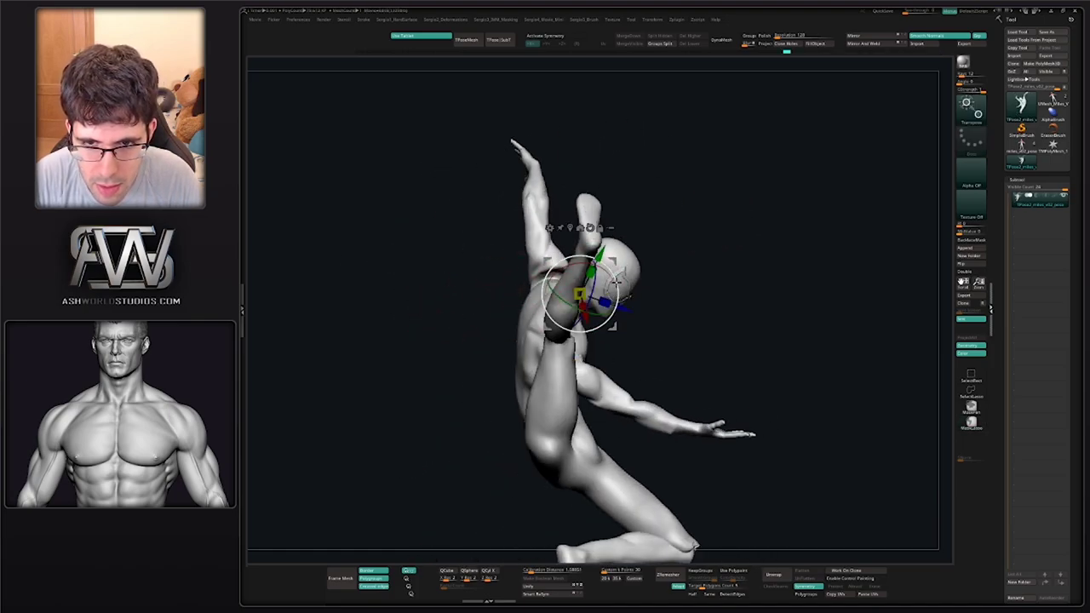
ctrl+click(620, 271)
key(q)
mouse_move(625, 300)
right_down()
mouse_move(590, 318)
mouse_move(519, 215)
mouse_move(521, 357)
mouse_move(435, 320)
right_up()
key(ctrl+i)
Sculpt the shoulder of the raised arm with the Clay brush and smooth its bulging surface
key(b)
key(c)
key(l)
drag(435, 319, 445, 314)
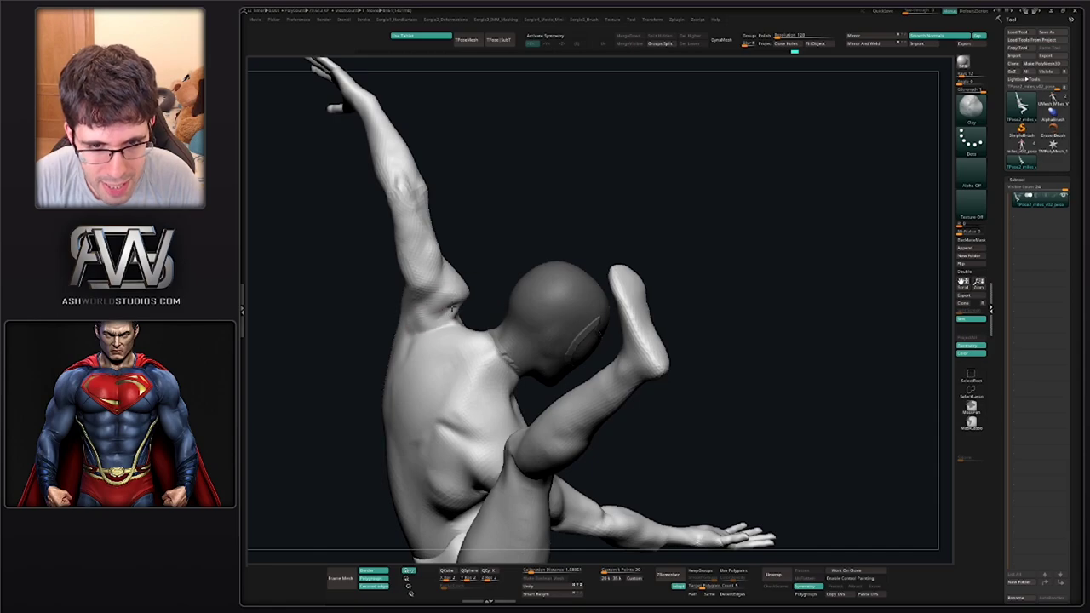
mouse_move(455, 318)
right_down()
mouse_move(514, 278)
mouse_move(455, 307)
right_up()
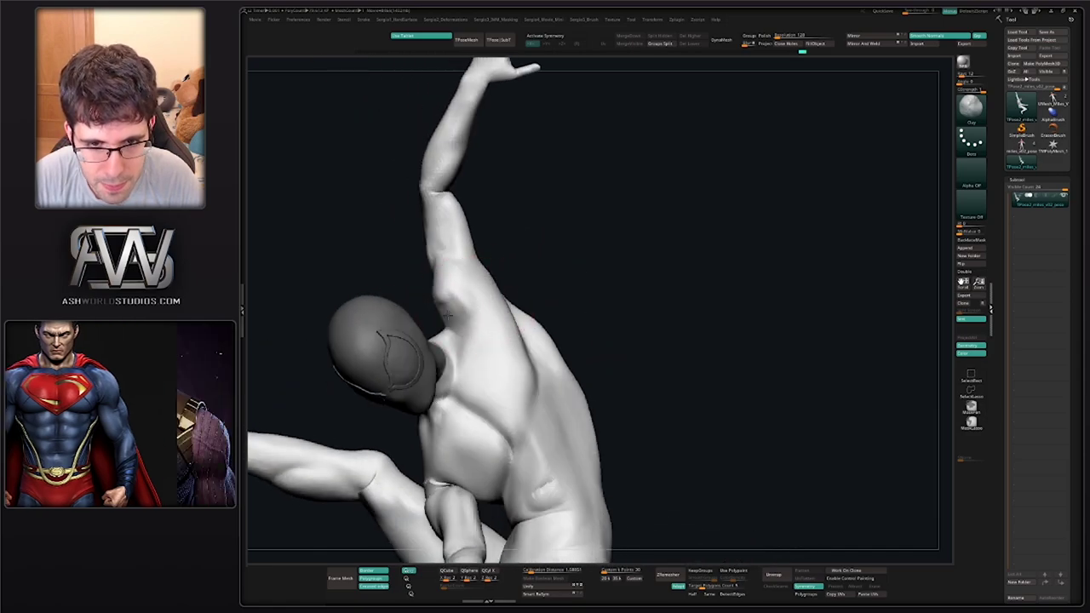
shift+drag(444, 296, 460, 302)
right_drag(483, 306, 455, 285)
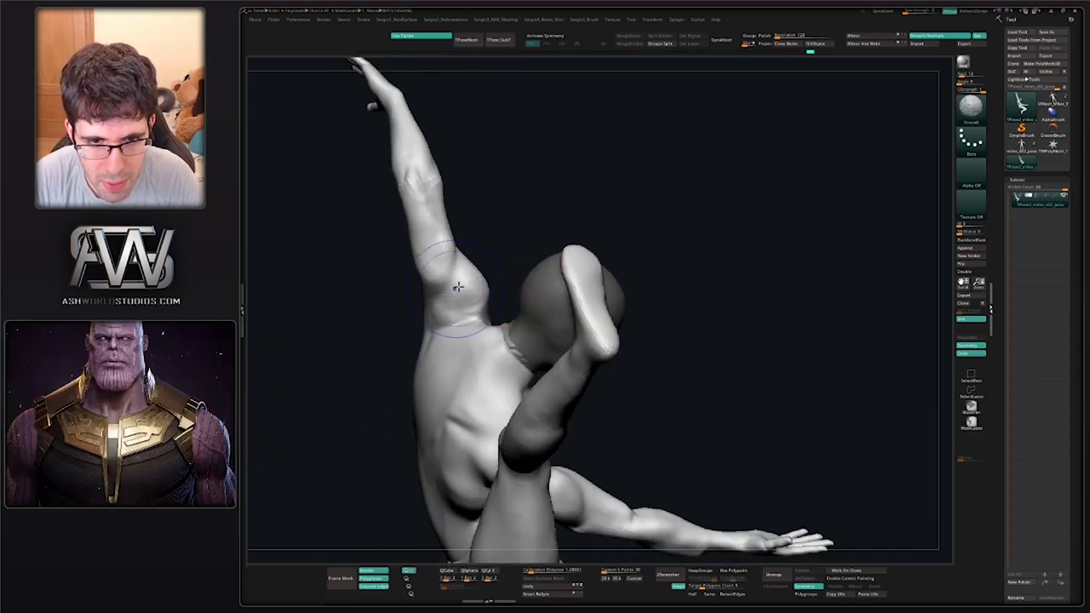
mouse_move(455, 285)
shift+mouse_down()
mouse_move(461, 303)
mouse_move(466, 289)
mouse_move(451, 291)
shift+mouse_up()
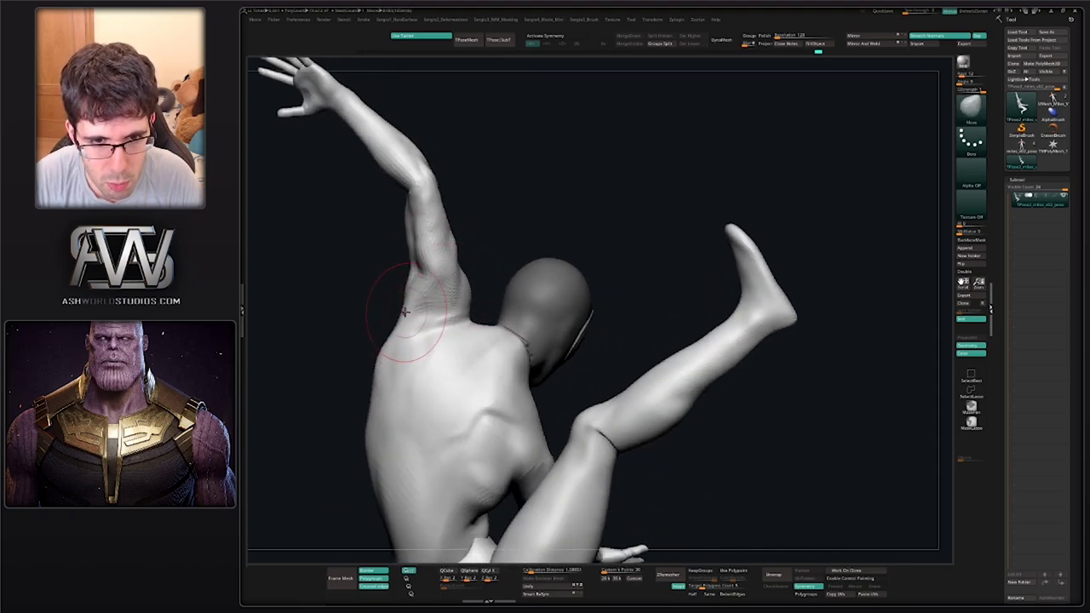
Reshape the back of the raised arm's shoulder with the Move brush, adjusting the brush size
drag(454, 290, 426, 279)
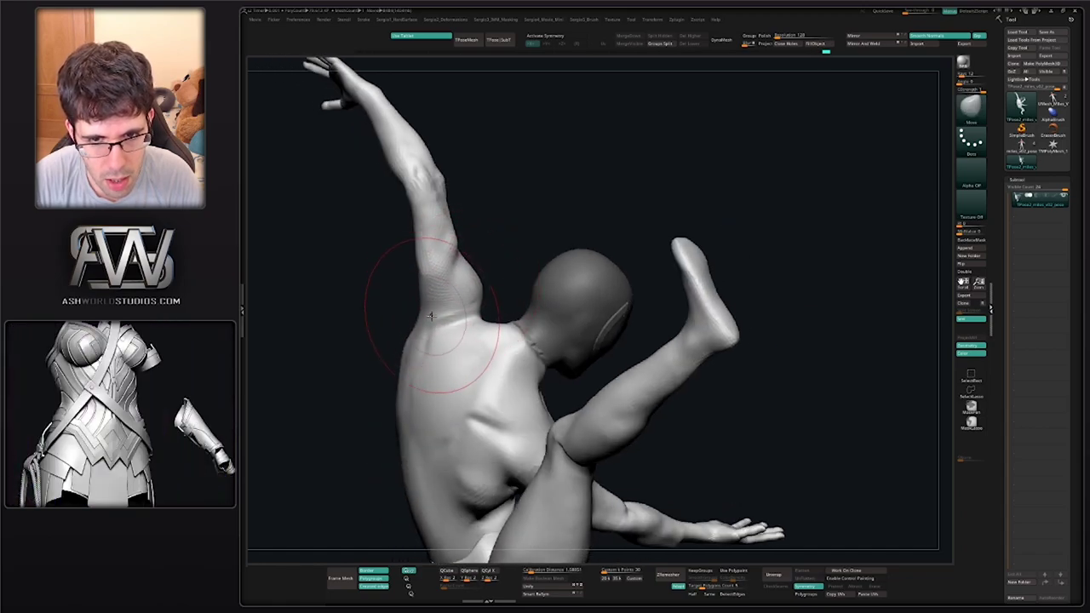
ctrl+right_drag(431, 316, 465, 315)
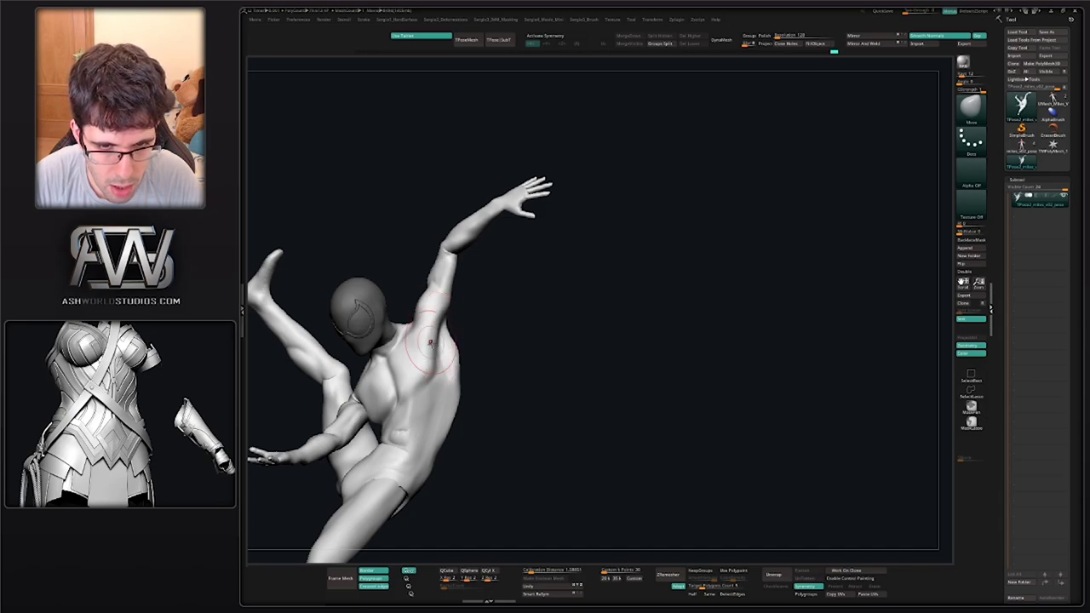
mouse_move(430, 342)
right_down()
mouse_move(437, 320)
mouse_move(431, 359)
right_up()
key(s)
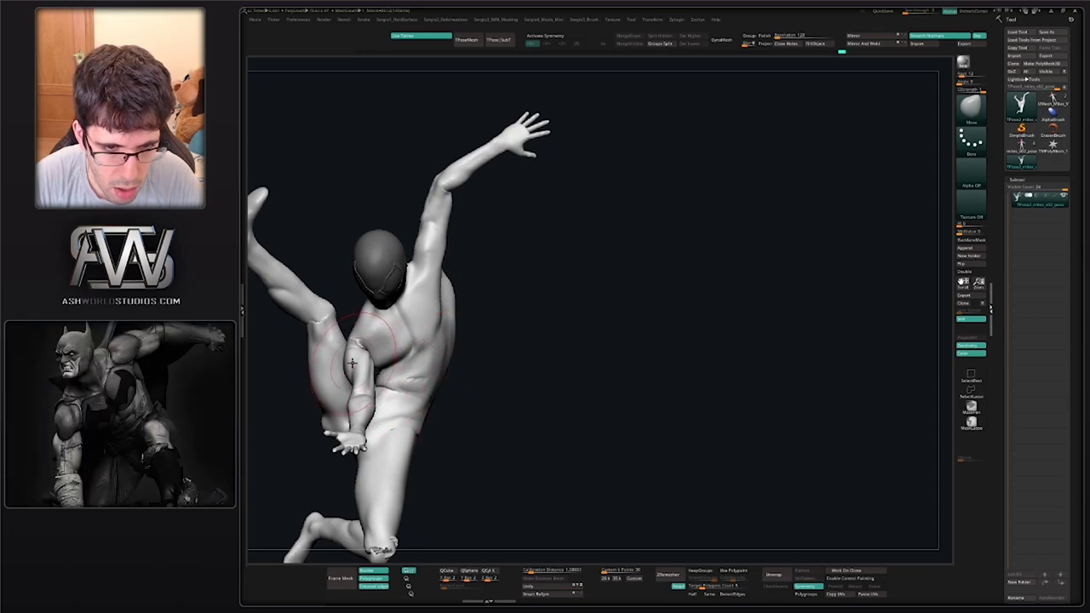
Choose the Move Topological brush and smooth the upper part of the lowered arm beside the chest
mouse_move(352, 362)
ctrl+right_down()
mouse_move(353, 343)
mouse_move(375, 361)
mouse_move(362, 347)
mouse_move(375, 345)
ctrl+right_up()
key(b)
key(m)
key(t)
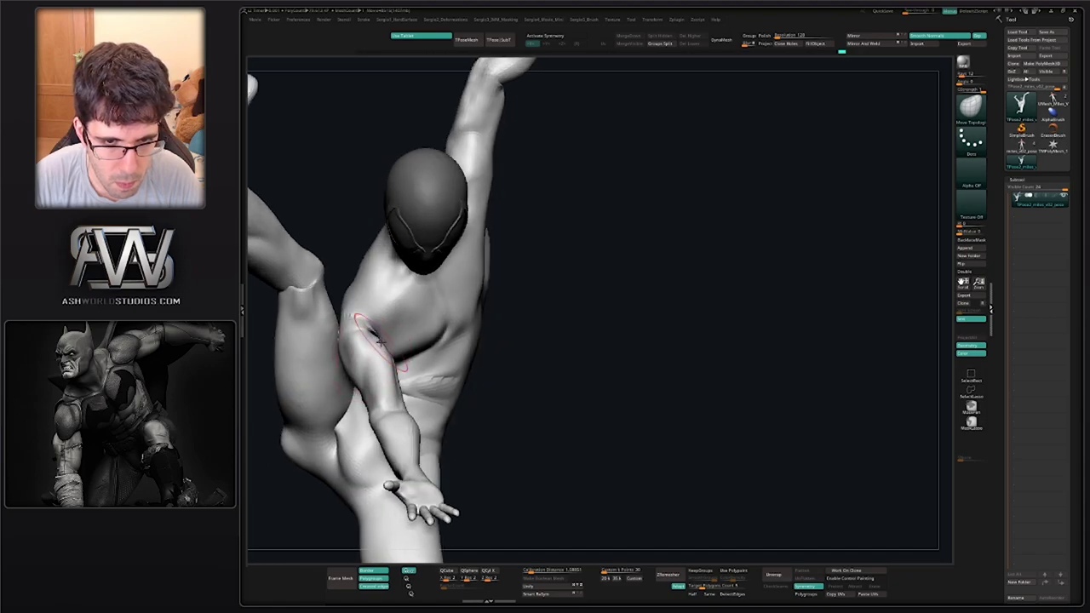
mouse_move(371, 334)
shift+mouse_down()
mouse_move(385, 339)
mouse_move(382, 354)
shift+mouse_up()
mouse_move(395, 349)
right_down()
mouse_move(372, 347)
mouse_move(359, 371)
right_up()
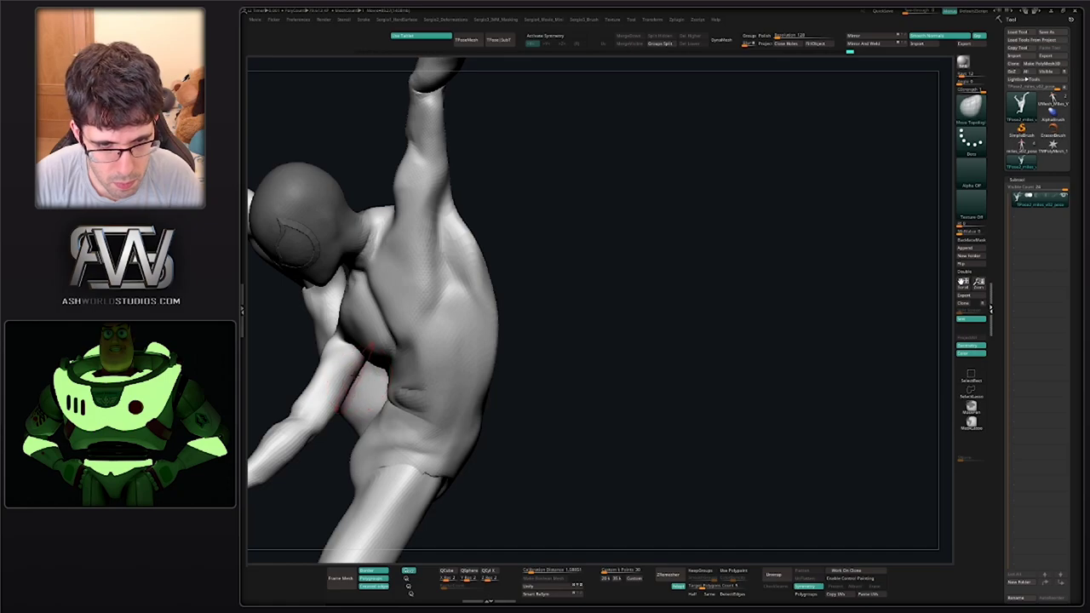
ctrl+right_drag(358, 382, 364, 364)
right_drag(364, 365, 407, 364)
ctrl+right_drag(408, 364, 426, 325)
ctrl+right_drag(356, 496, 358, 537)
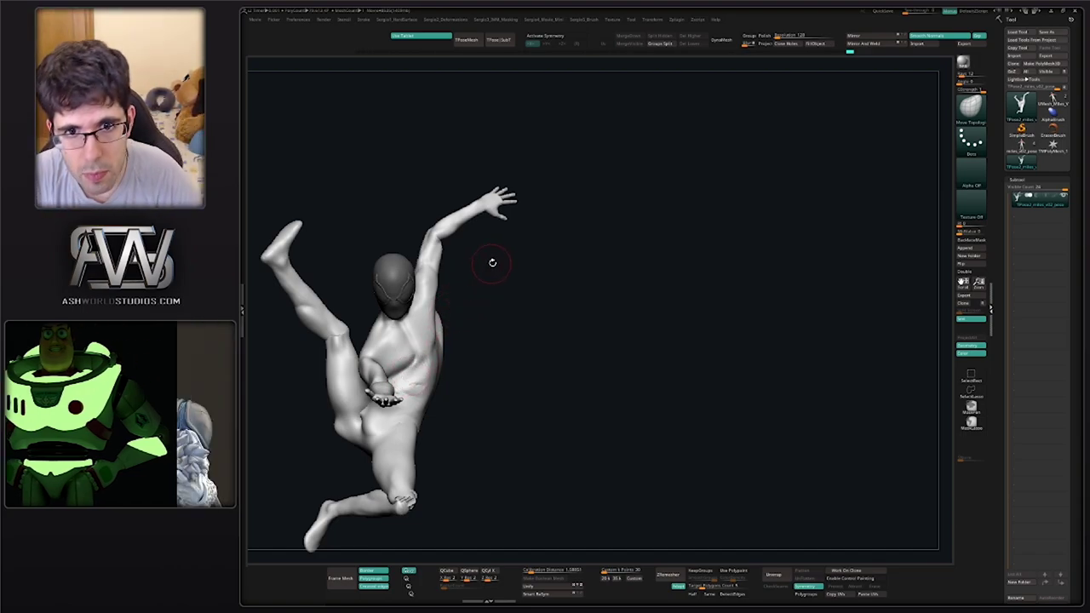
Isolate the raised arm by masking the rest of the body, and bring up the transform gizmo
right_drag(493, 263, 439, 268)
key(w)
ctrl+click(434, 254)
key(q)
key(w)
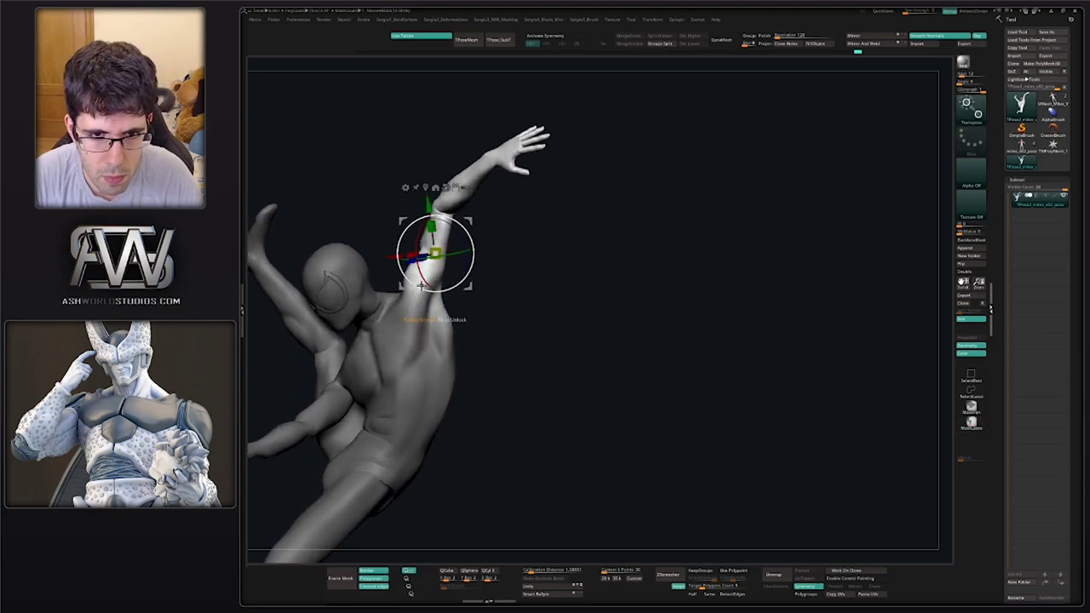
Place the gizmo at the raised arm's shoulder and rotate the arm into a new position
alt+drag(472, 223, 484, 301)
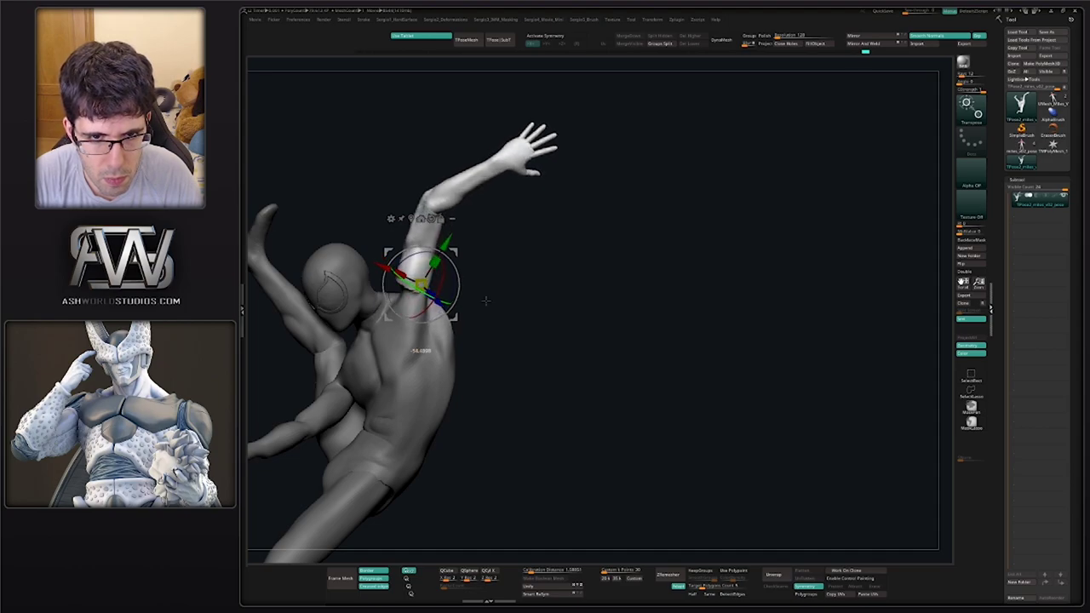
drag(459, 252, 474, 258)
right_drag(491, 253, 441, 268)
mouse_move(458, 268)
mouse_down()
mouse_move(478, 284)
mouse_move(470, 263)
mouse_up()
right_drag(510, 302, 532, 287)
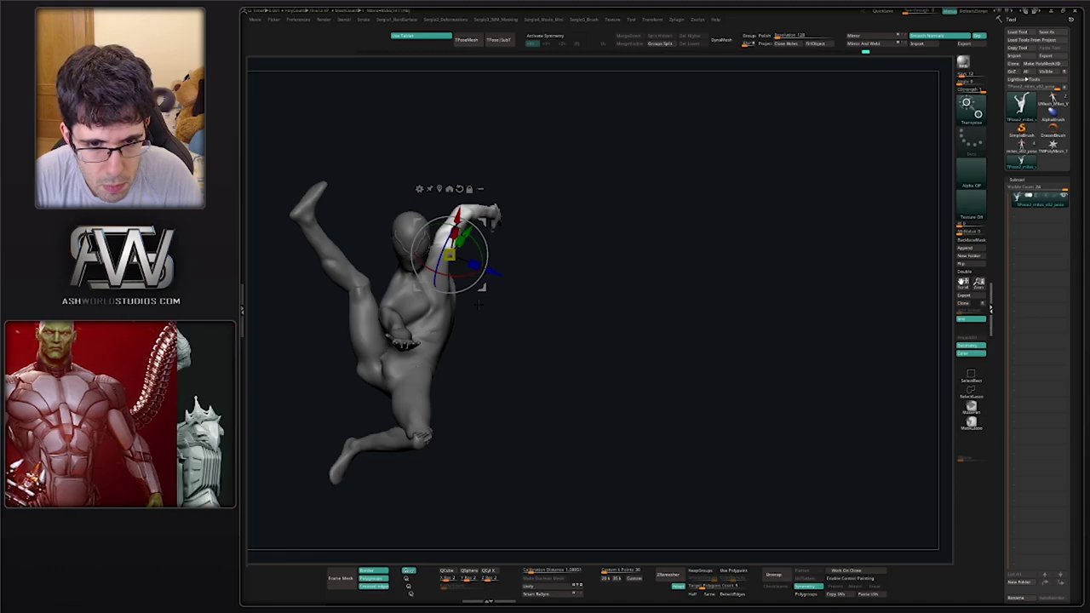
mouse_move(492, 340)
right_down()
mouse_move(501, 345)
mouse_move(488, 346)
right_up()
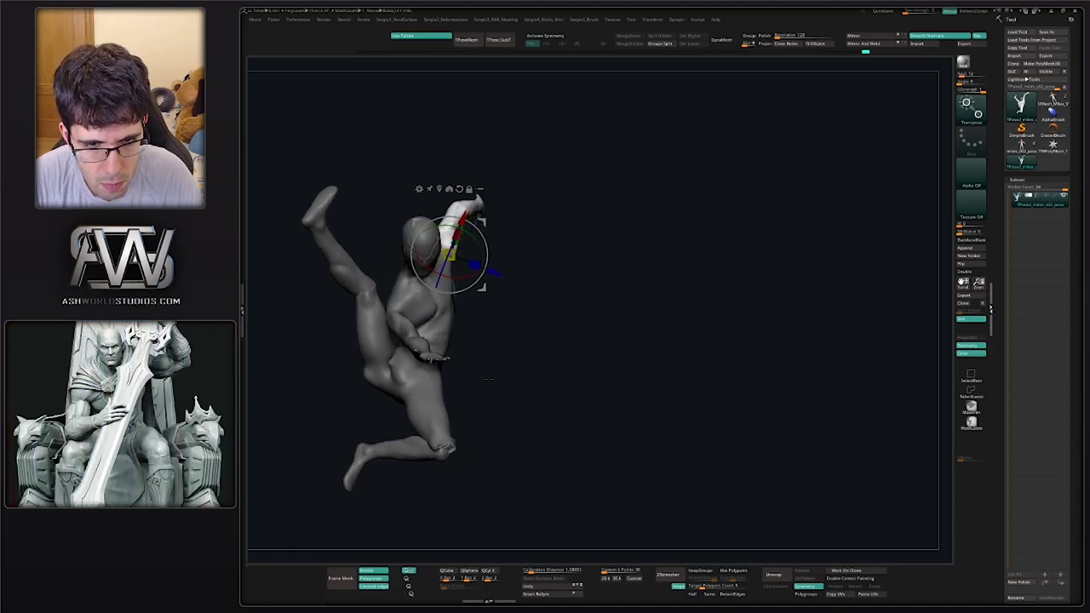
Reshape the bent leg's thigh with the Move brush while the rest of the body is masked
mouse_move(487, 394)
ctrl+mouse_down()
mouse_move(466, 409)
mouse_move(482, 415)
ctrl+mouse_up()
ctrl+click(436, 409)
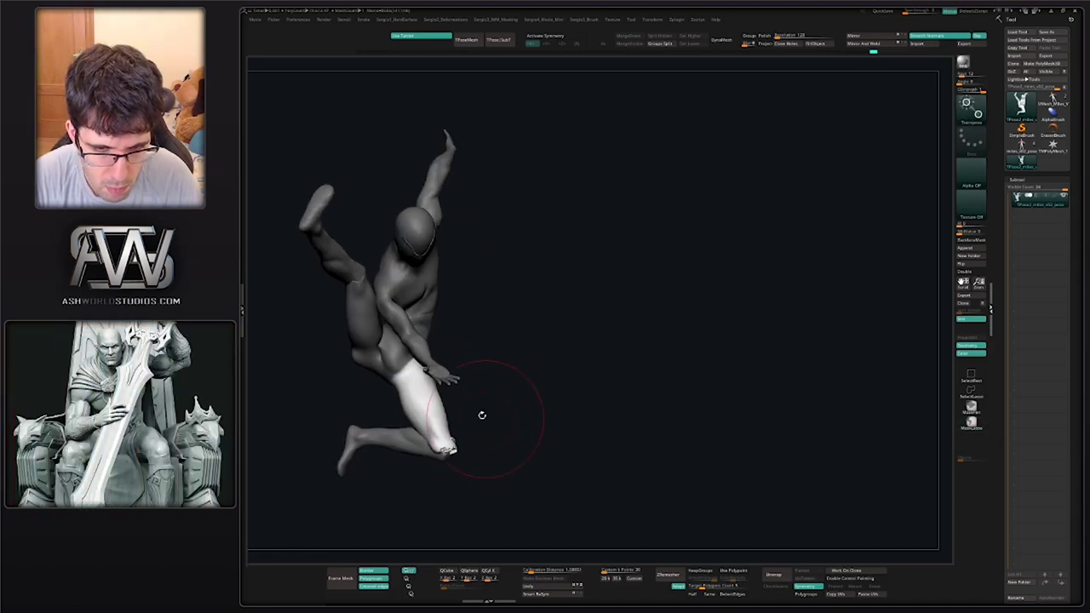
key(q)
ctrl+click(440, 429)
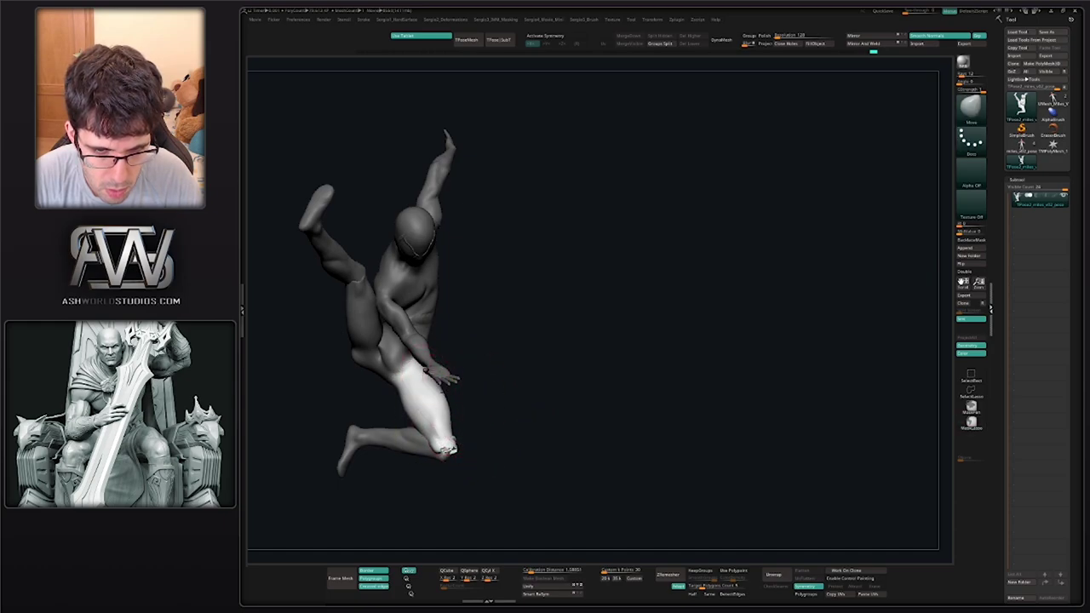
drag(511, 424, 473, 414)
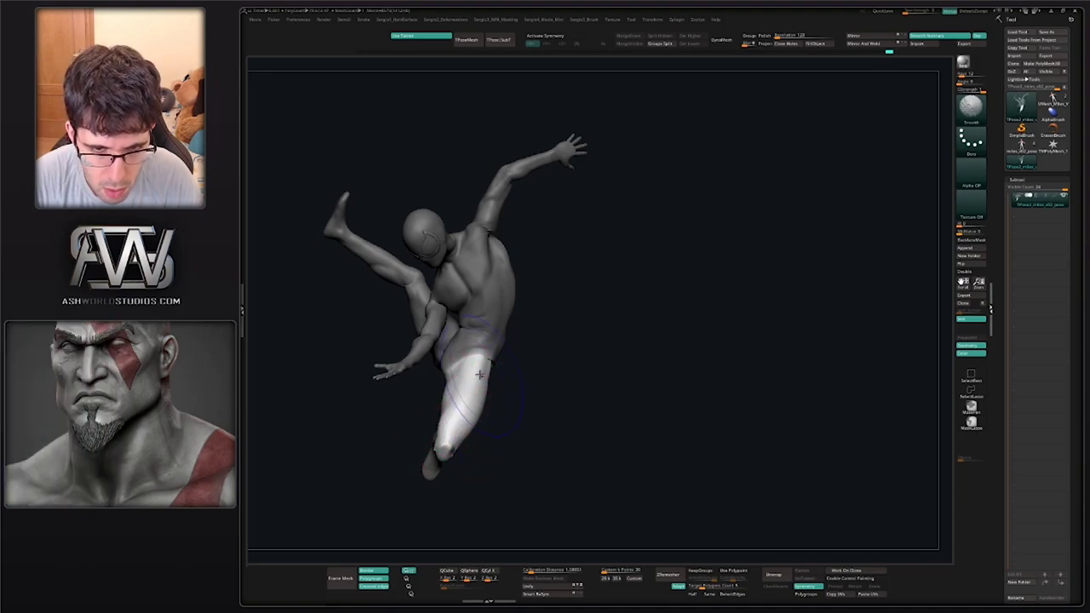
ctrl+drag(515, 383, 525, 393)
mouse_move(525, 394)
right_down()
mouse_move(523, 404)
mouse_move(499, 393)
mouse_move(507, 503)
right_up()
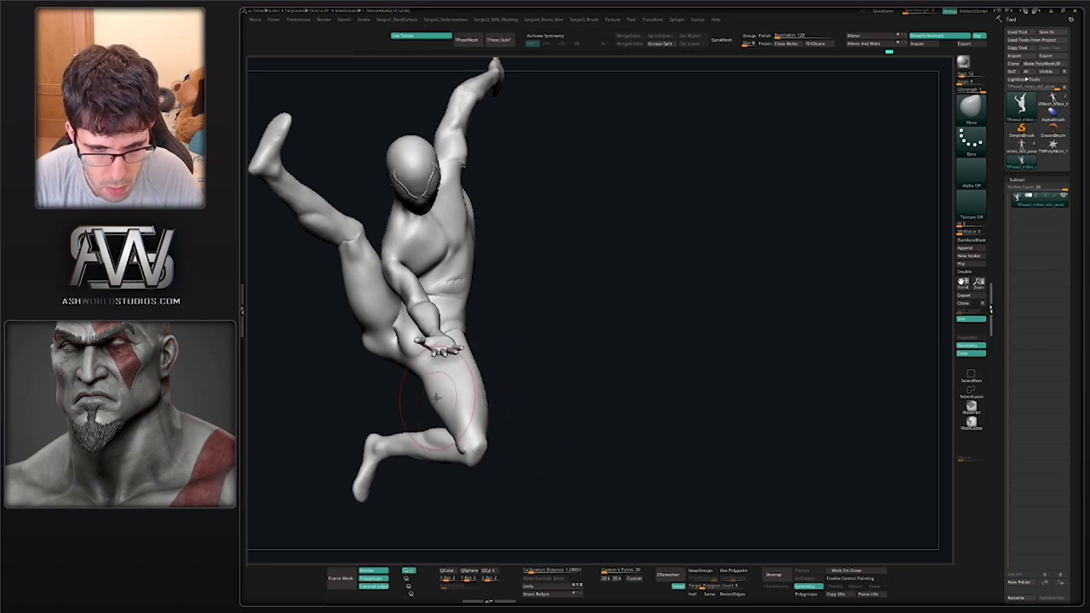
Work over the groin with the Clay brush and smooth the creases where the thigh meets the pelvis
mouse_move(388, 377)
right_down()
mouse_move(417, 352)
mouse_move(417, 375)
right_up()
key(b)
key(d)
key(s)
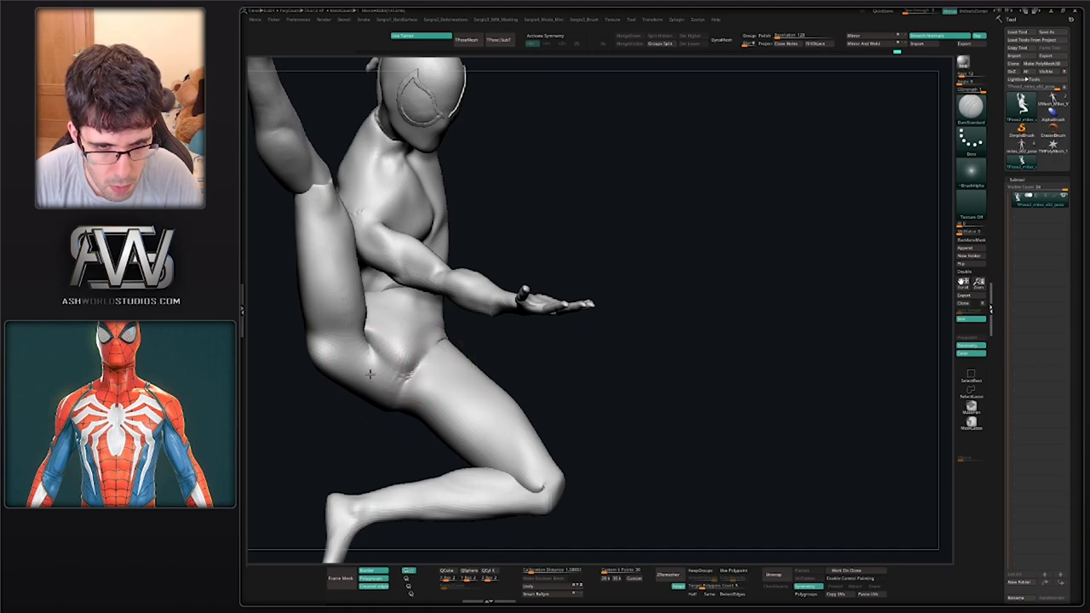
key(b)
key(c)
key(l)
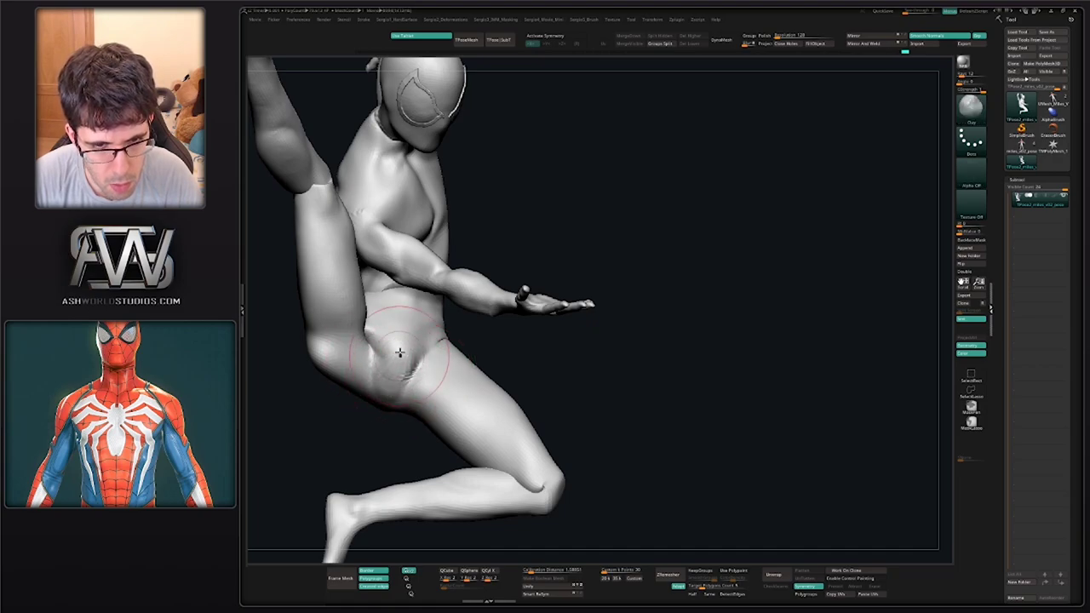
shift+drag(401, 351, 420, 365)
Fill the crease between the bent leg's thigh and the buttock from behind with the Clay brush
mouse_move(428, 365)
right_down()
mouse_move(407, 379)
mouse_move(426, 383)
mouse_move(455, 350)
right_up()
key(b)
key(m)
key(v)
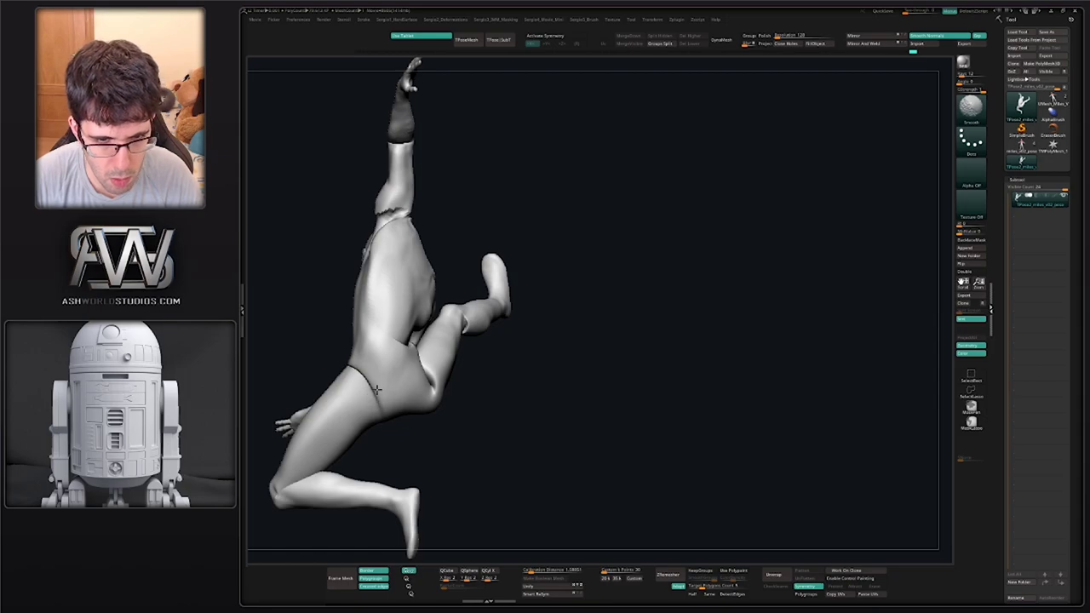
mouse_move(375, 386)
right_down()
mouse_move(341, 390)
mouse_move(434, 389)
right_up()
key(b)
key(c)
key(l)
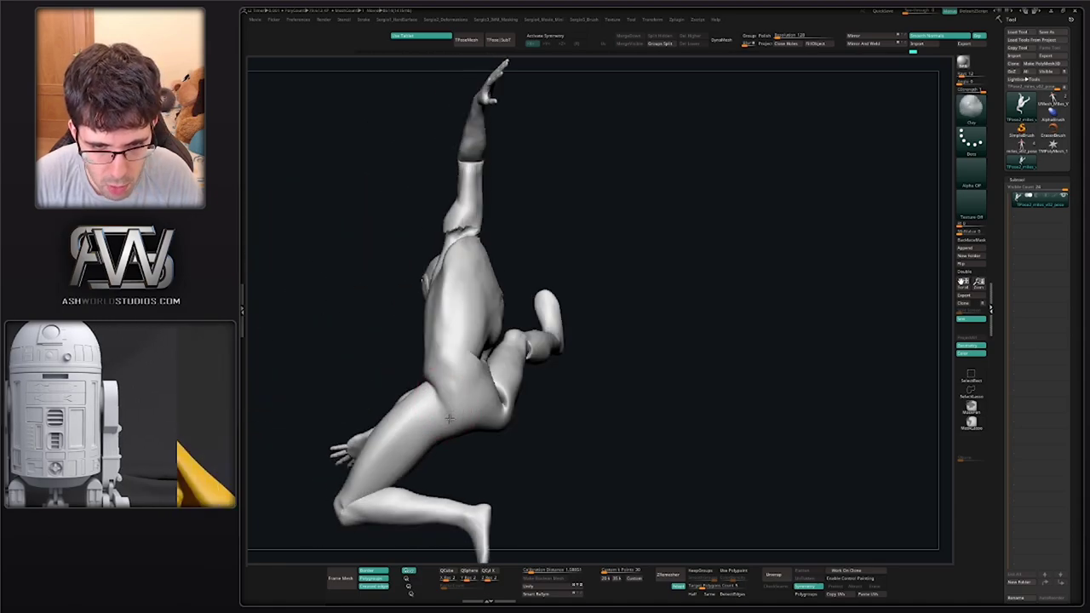
drag(449, 416, 451, 414)
right_drag(451, 411, 448, 394)
drag(444, 421, 456, 428)
right_drag(443, 413, 469, 420)
drag(431, 390, 436, 401)
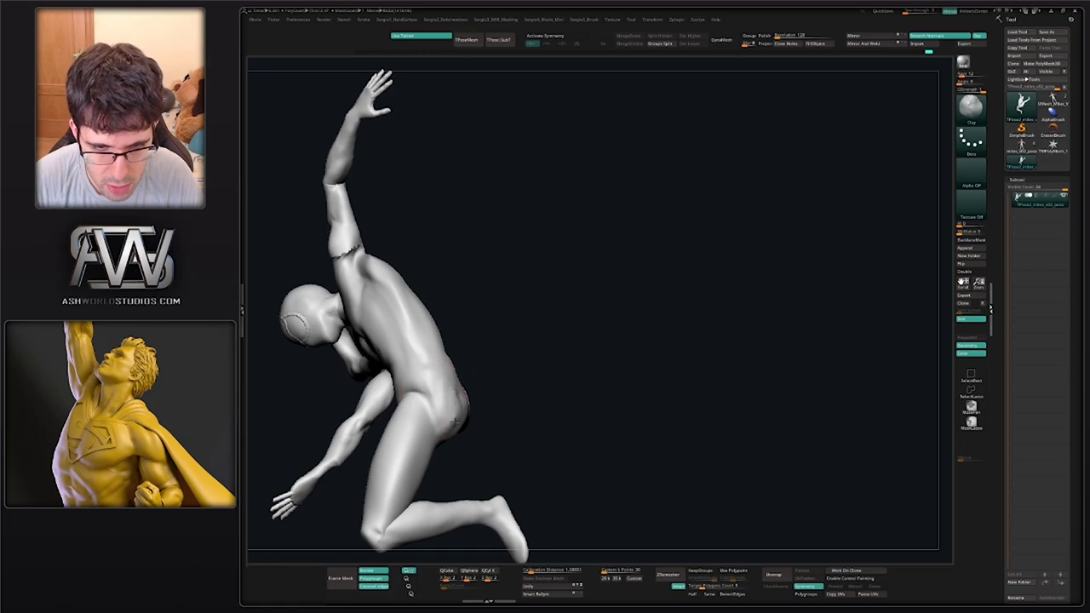
Build up and smooth the bent leg's hip and buttock, and return to the Move brush
right_drag(479, 394, 455, 380)
drag(455, 397, 482, 394)
right_drag(504, 396, 488, 391)
mouse_move(487, 391)
mouse_down()
mouse_move(523, 391)
mouse_move(496, 380)
mouse_up()
right_drag(453, 397, 477, 394)
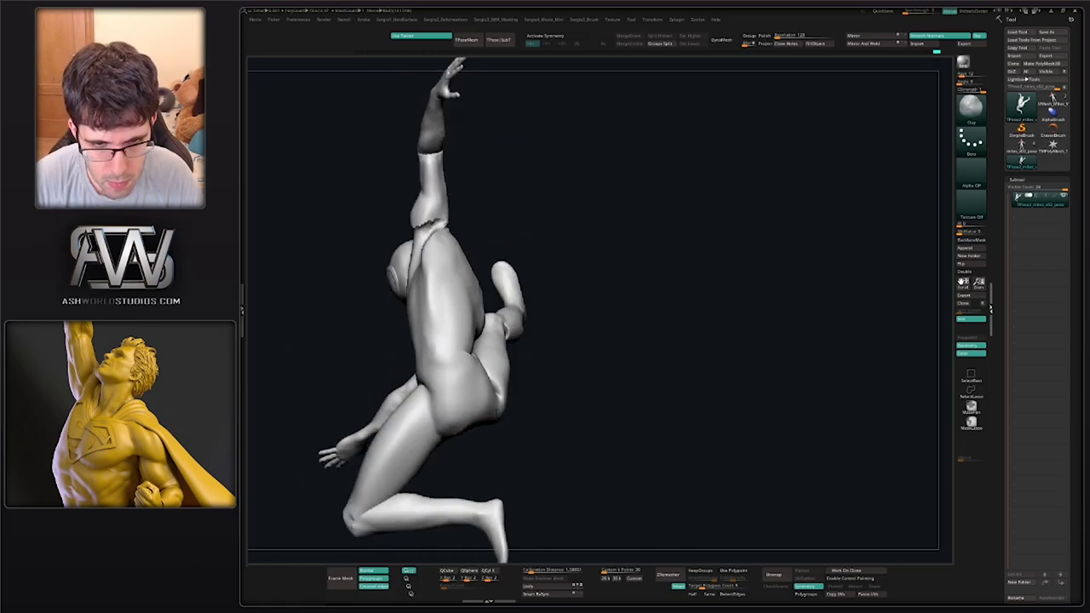
shift+drag(464, 389, 439, 389)
mouse_move(435, 394)
ctrl+right_down()
mouse_move(423, 389)
mouse_move(486, 368)
mouse_move(504, 379)
mouse_move(441, 371)
ctrl+right_up()
key(b)
key(m)
key(v)
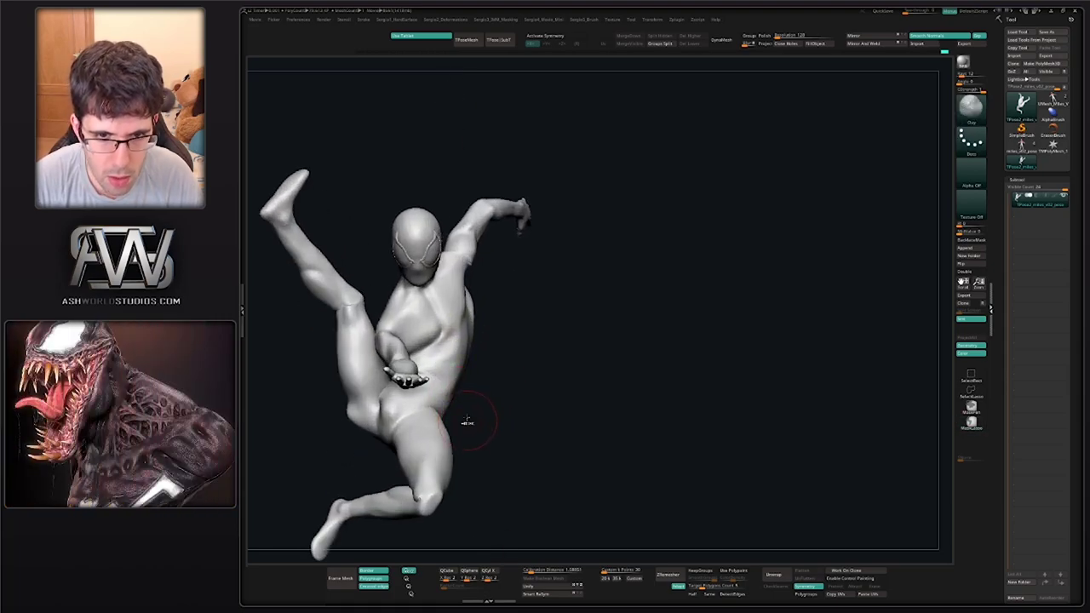
Nudge the side of the waist with the Move brush and mask the whole body except the head
drag(443, 357, 430, 342)
mouse_move(449, 334)
right_down()
mouse_move(476, 322)
mouse_move(425, 332)
mouse_move(503, 342)
mouse_move(501, 312)
right_up()
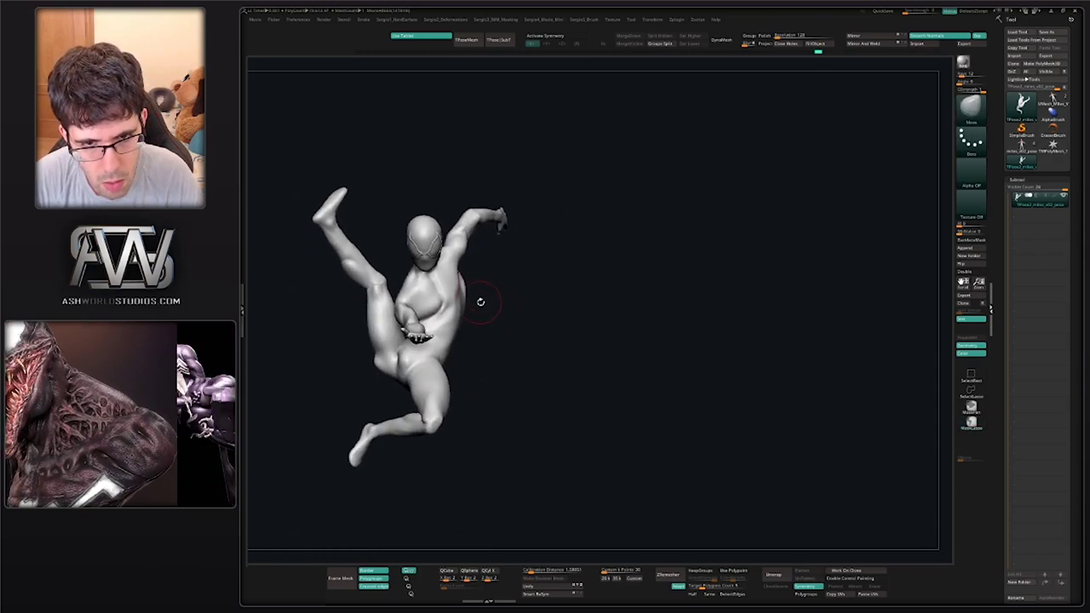
ctrl+right_drag(446, 287, 439, 264)
key(w)
ctrl+click(435, 247)
right_drag(451, 218, 486, 237)
key(q)
key(ctrl)
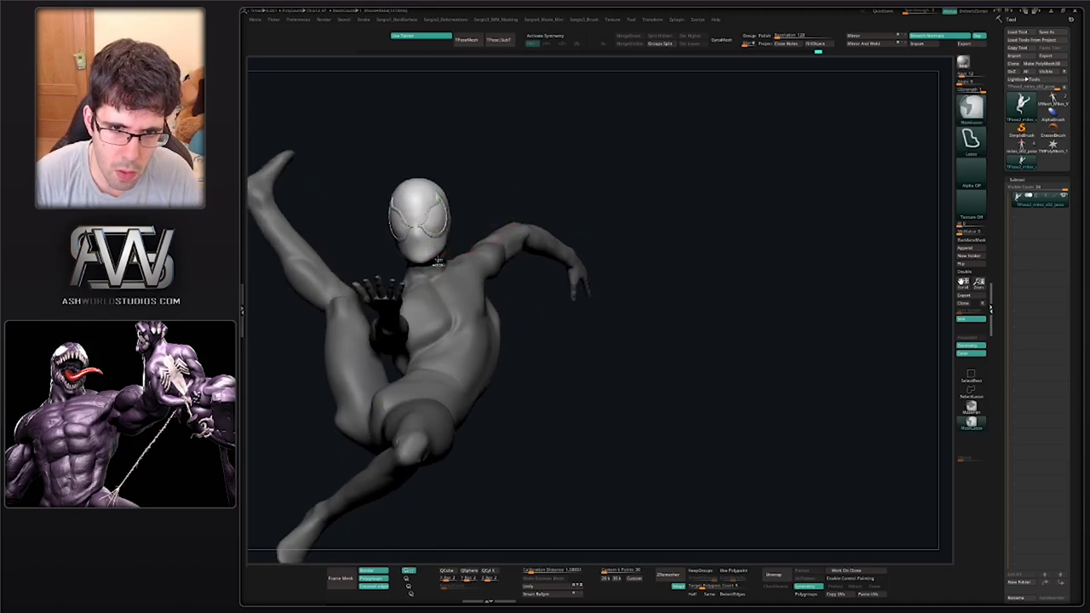
Rotate the unmasked head around its neck pivot to suit the leaping pose, checking it from the front and below
key(w)
drag(474, 211, 465, 215)
key(q)
mouse_move(463, 298)
ctrl+right_down()
mouse_move(462, 258)
mouse_move(511, 350)
ctrl+right_up()
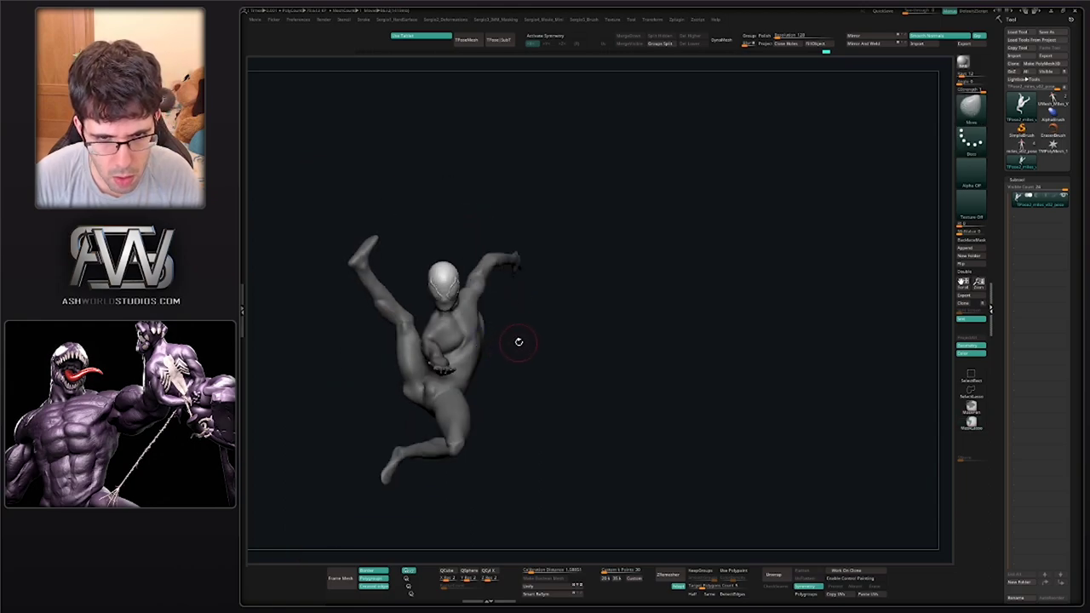
mouse_move(477, 292)
right_down()
mouse_move(458, 294)
mouse_move(456, 358)
right_up()
key(w)
right_drag(513, 244, 499, 256)
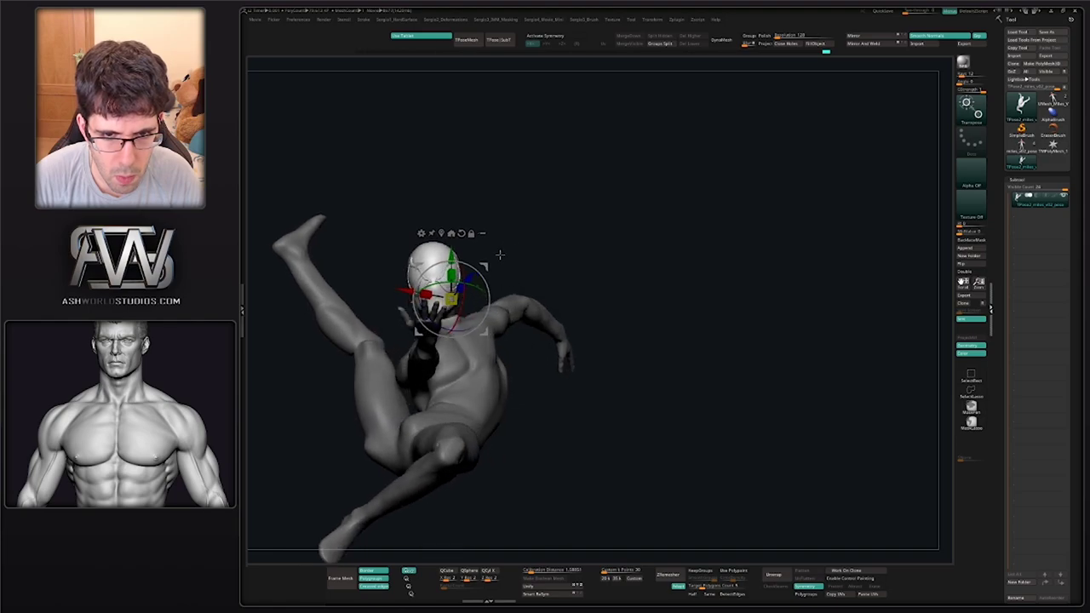
drag(484, 266, 480, 281)
Refine the head's tilt and position on the neck, and clear the body mask
right_drag(484, 300, 560, 354)
alt+right_drag(559, 354, 553, 307)
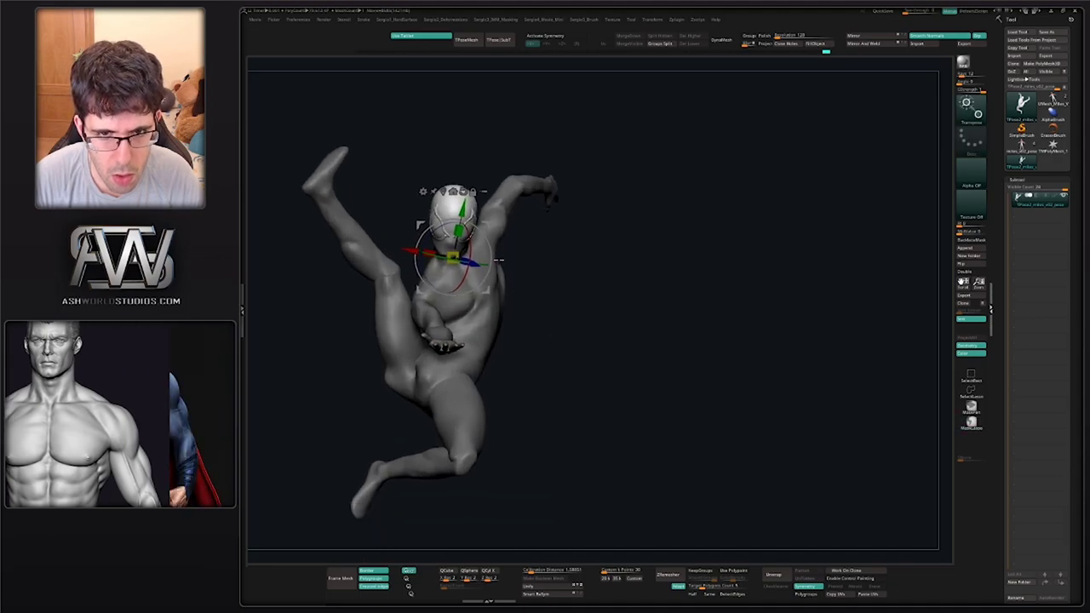
drag(491, 259, 492, 265)
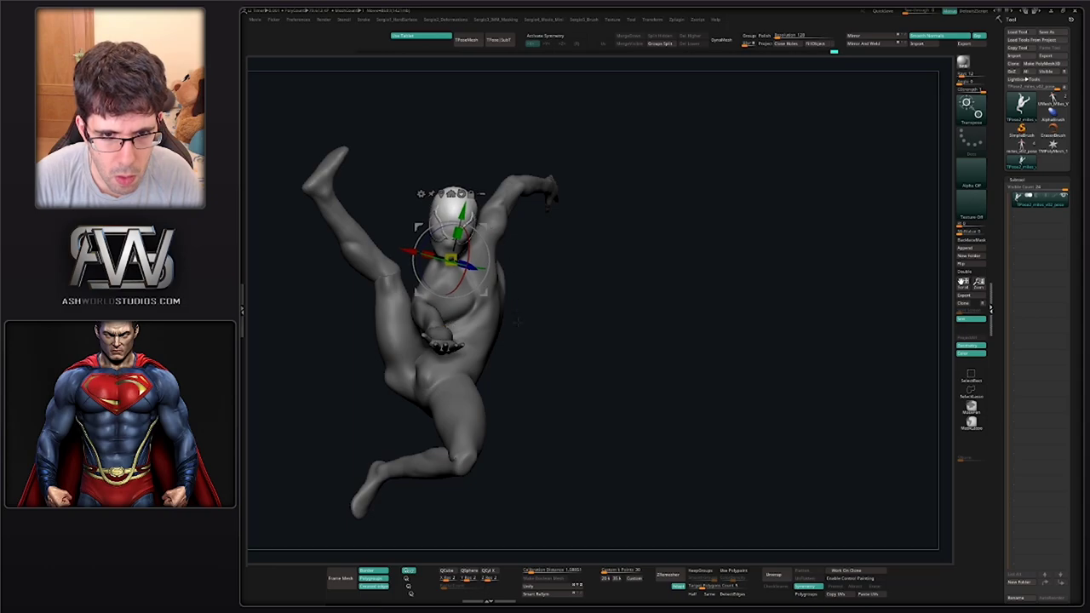
right_drag(538, 338, 586, 332)
ctrl+drag(564, 317, 547, 300)
Isolate the forward-reaching arm with an inverted mask, rotate it slightly downward about the shoulder and clear the mask
right_drag(547, 300, 564, 301)
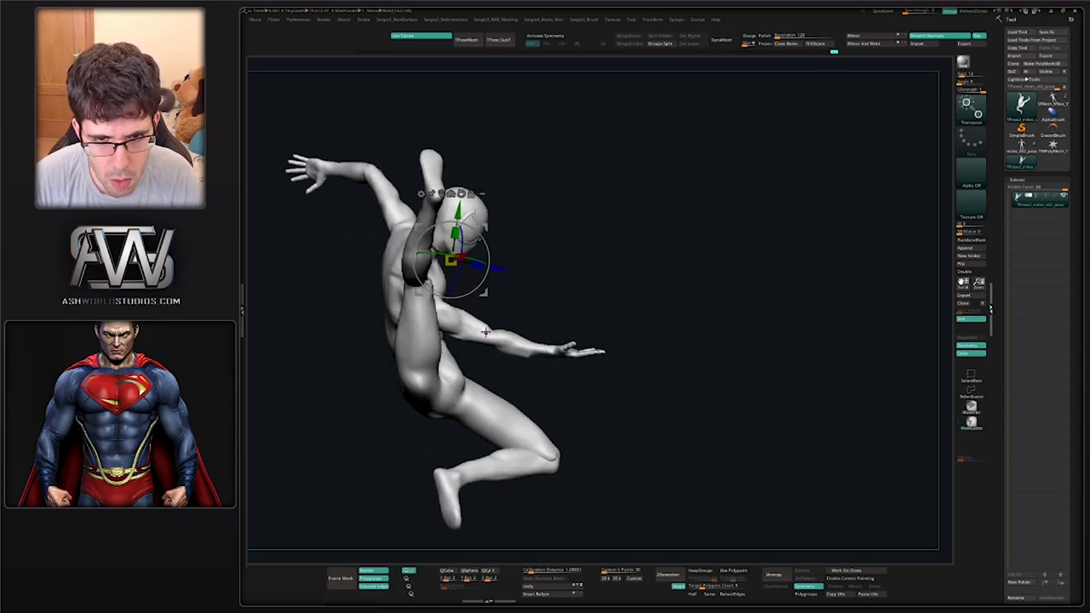
ctrl+click(486, 330)
ctrl+click(477, 295)
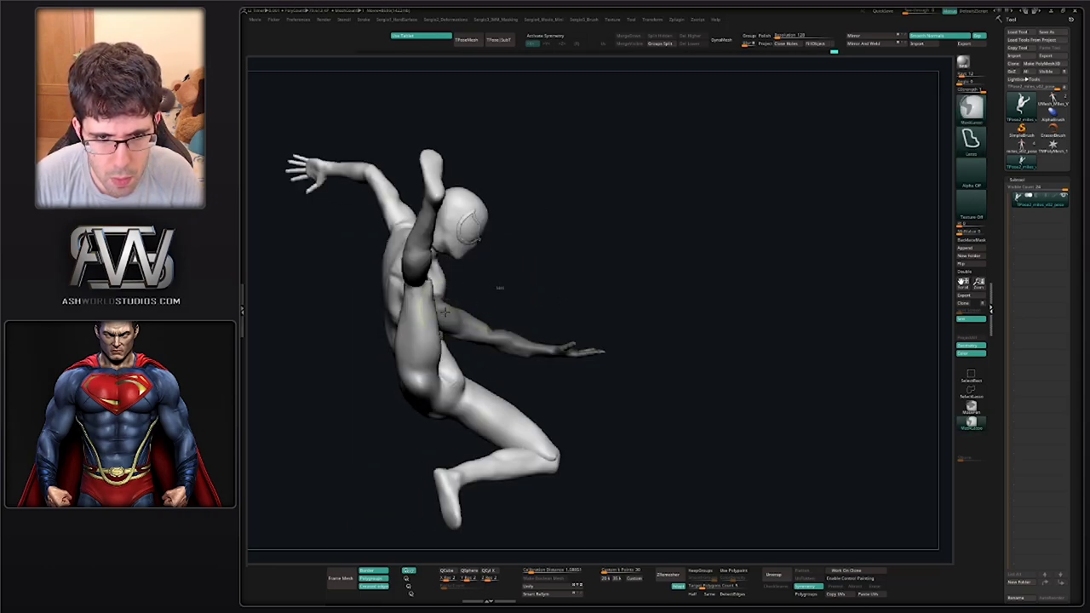
ctrl+click(444, 310)
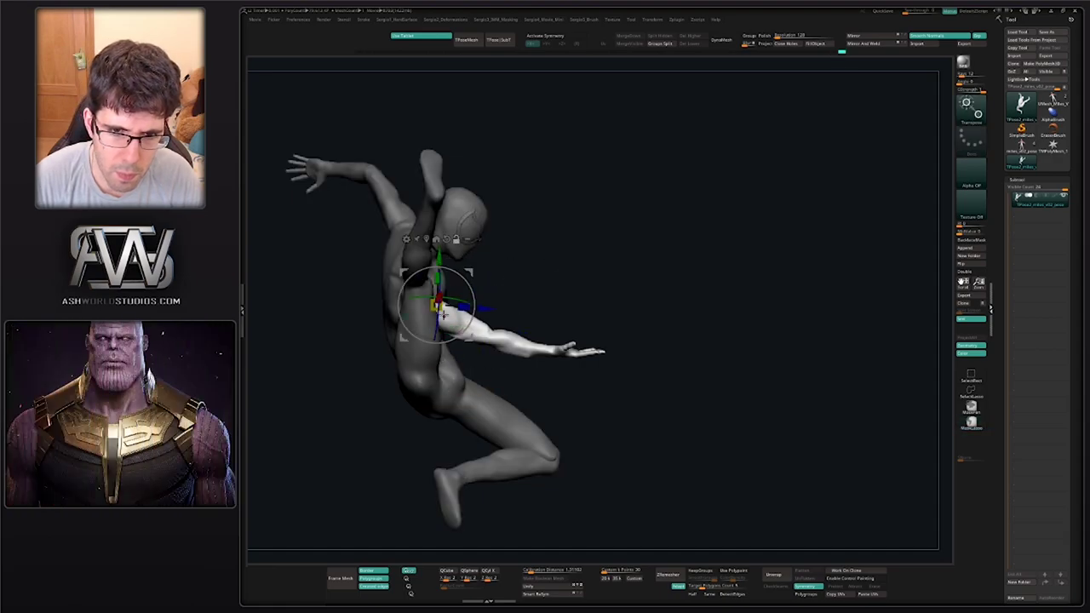
drag(473, 299, 474, 306)
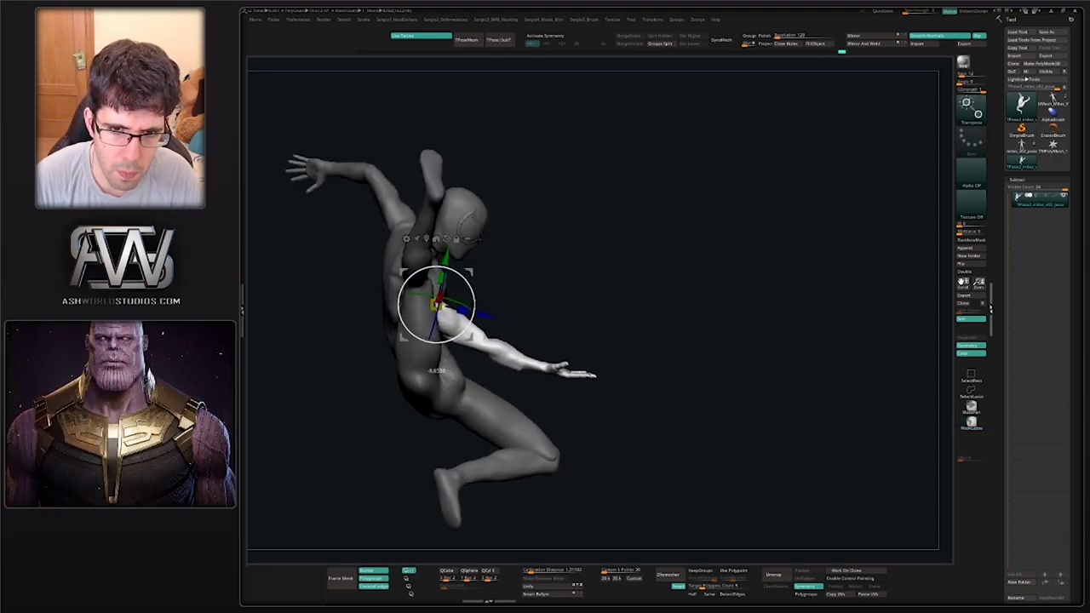
alt+drag(588, 404, 523, 264)
mouse_move(576, 306)
ctrl+mouse_down()
mouse_move(599, 326)
mouse_move(467, 339)
mouse_move(576, 327)
ctrl+mouse_up()
ctrl+right_drag(576, 327, 565, 281)
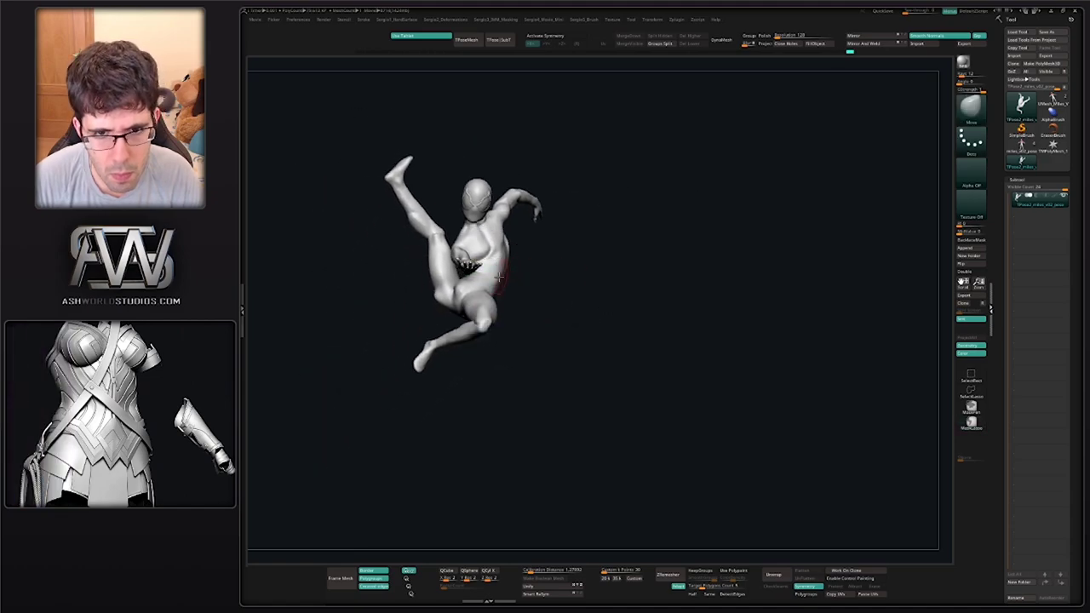
Reshape the curve of the back and waist from several sides with the Move brush
ctrl+right_drag(506, 251, 545, 329)
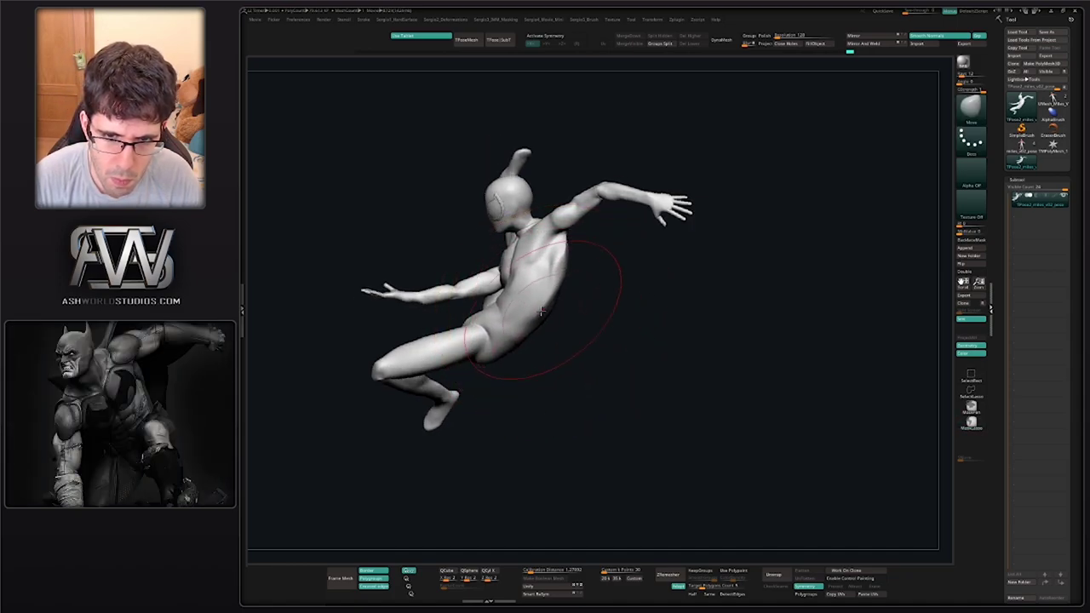
right_drag(492, 356, 530, 331)
mouse_move(517, 277)
right_down()
mouse_move(586, 282)
mouse_move(586, 329)
mouse_move(572, 333)
mouse_move(579, 349)
right_up()
right_drag(579, 349, 588, 309)
shift+drag(588, 308, 572, 318)
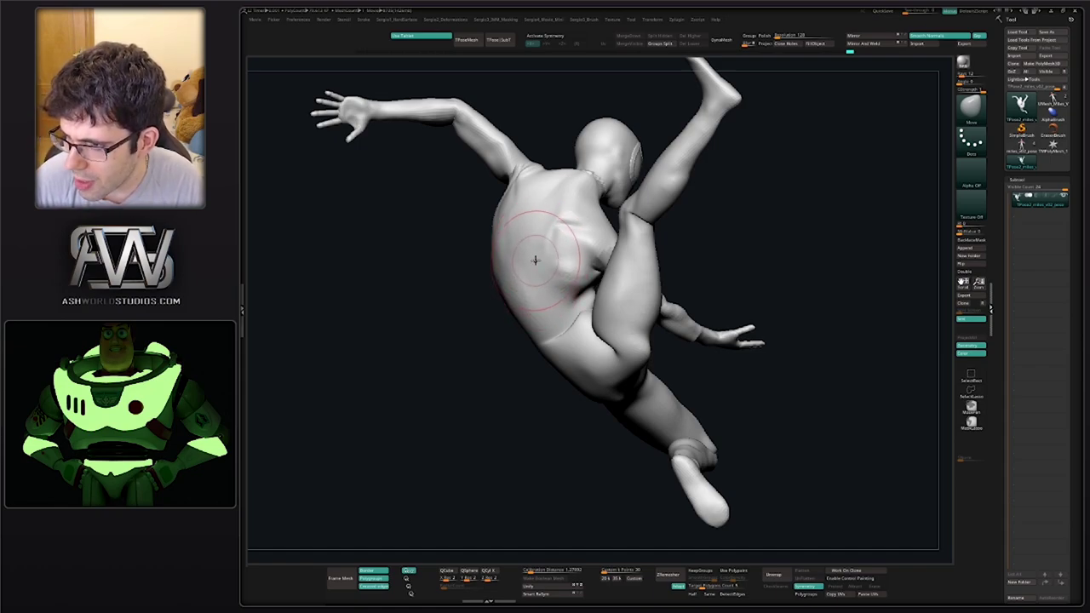
Adjust the lower back and waist, and smooth the fold where the raised thigh meets the hip
right_drag(538, 278, 568, 316)
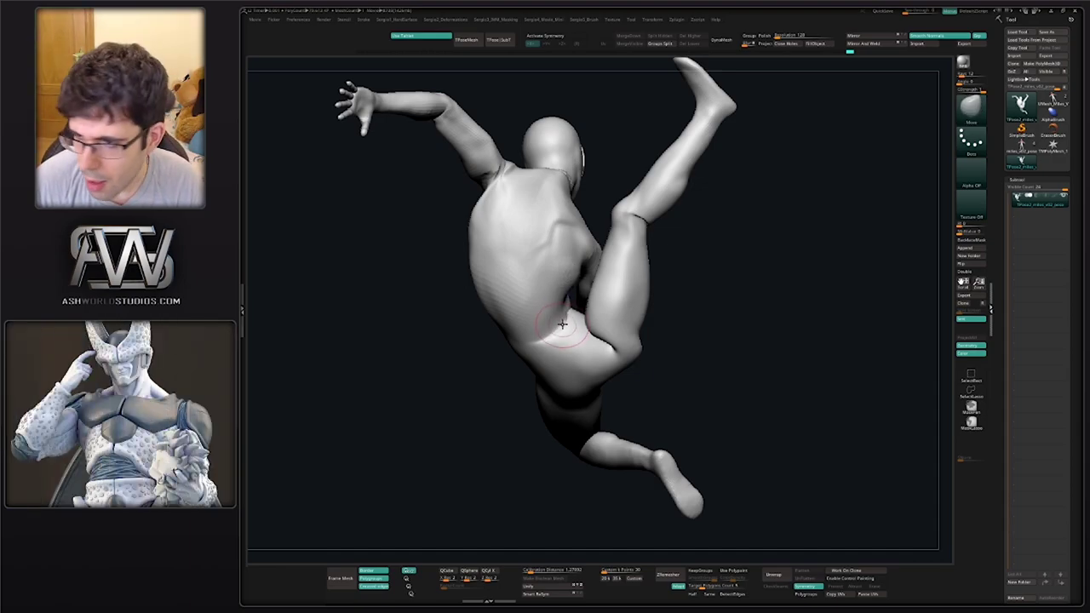
right_drag(562, 324, 557, 307)
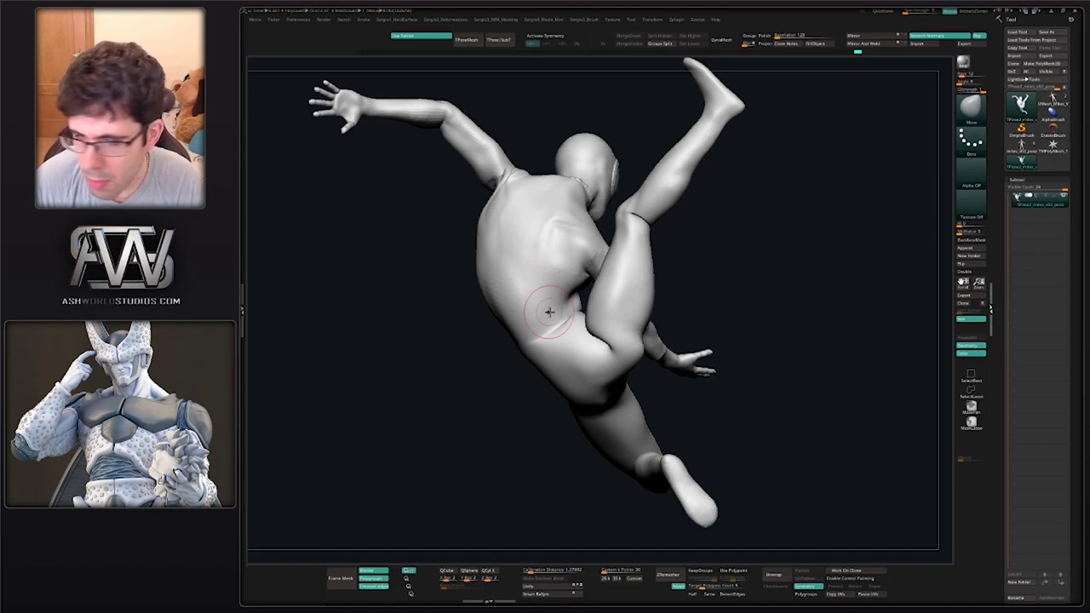
right_drag(594, 343, 588, 321)
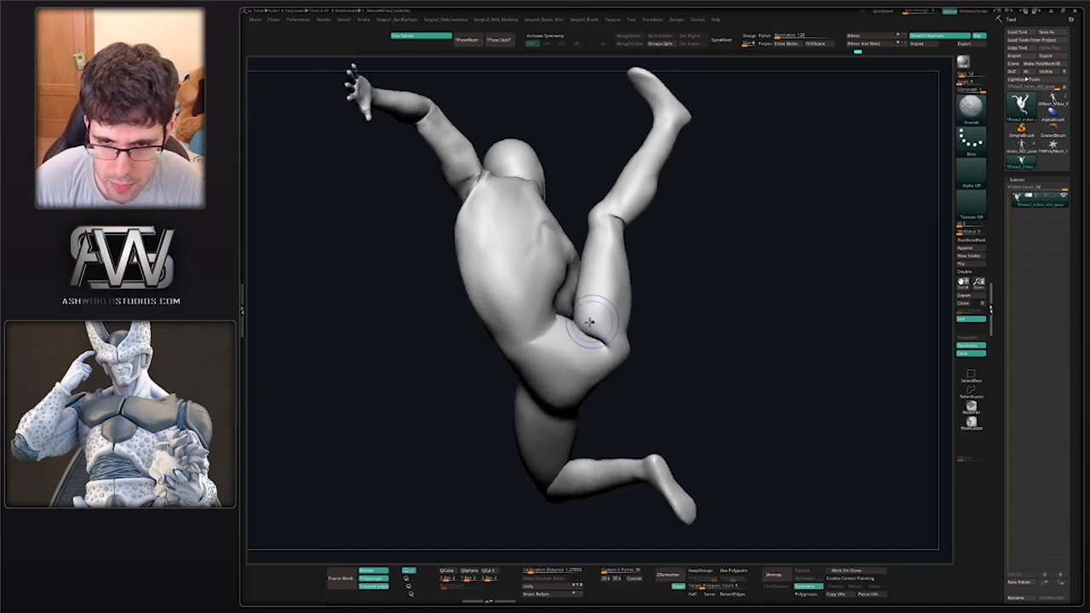
mouse_move(639, 227)
right_down()
mouse_move(626, 225)
mouse_move(641, 227)
right_up()
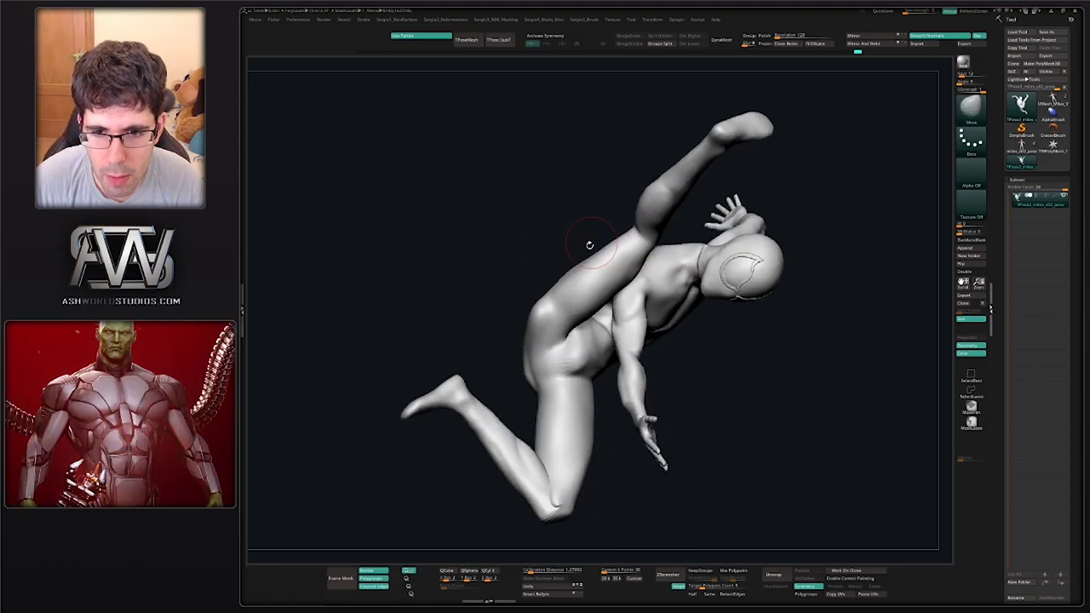
right_drag(554, 316, 564, 291)
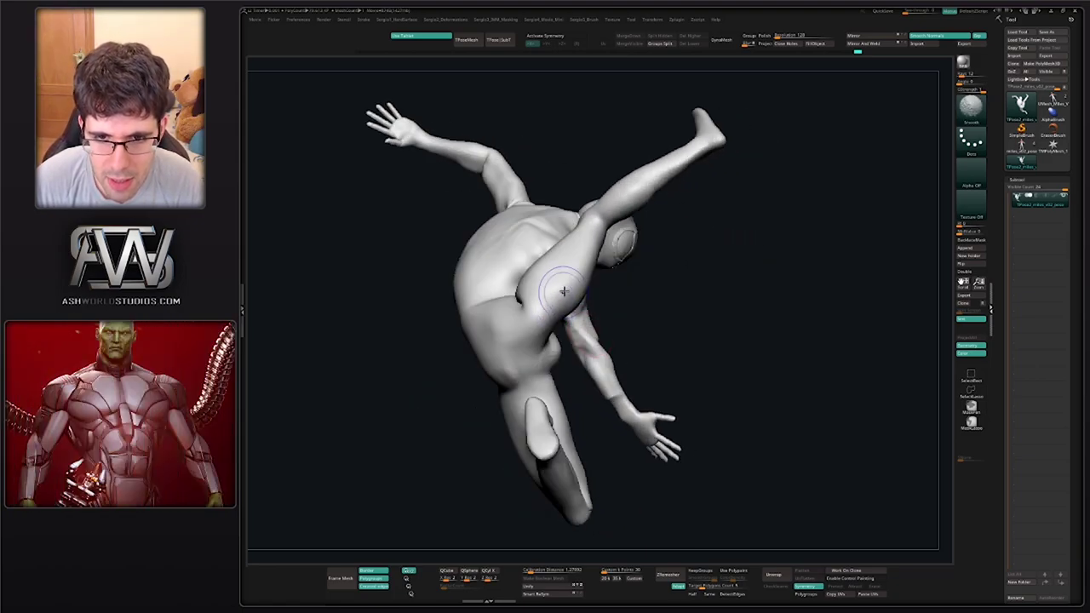
shift+drag(538, 323, 539, 336)
mouse_move(569, 339)
right_down()
mouse_move(530, 359)
mouse_move(582, 349)
right_up()
Switch to the Move Topological brush and pull the groin bulge beside the raised thigh into shape
key(s)
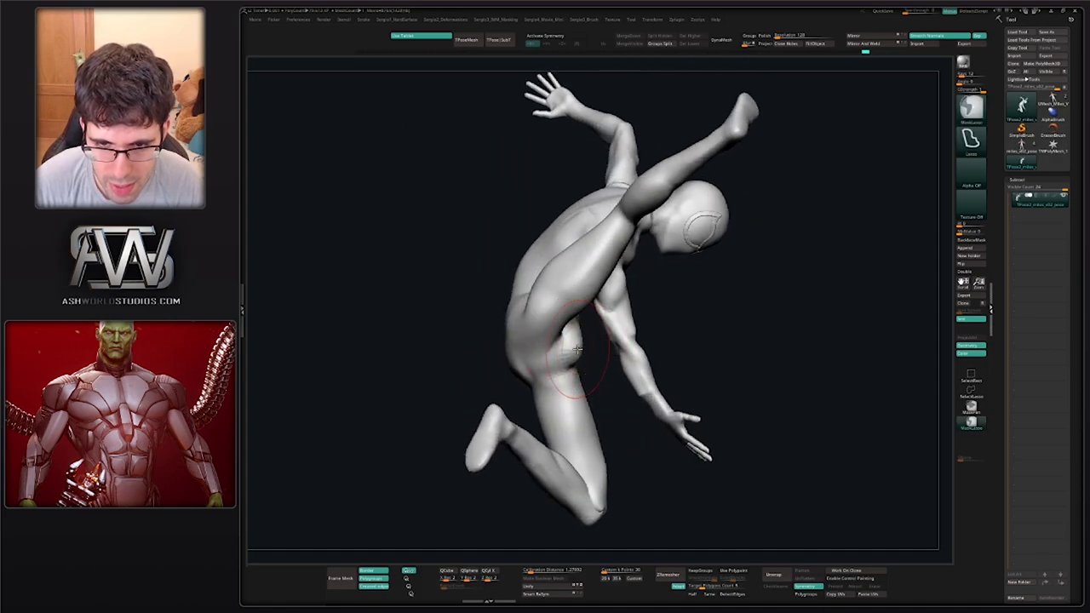
key(b)
key(m)
key(t)
key(s)
drag(585, 345, 578, 344)
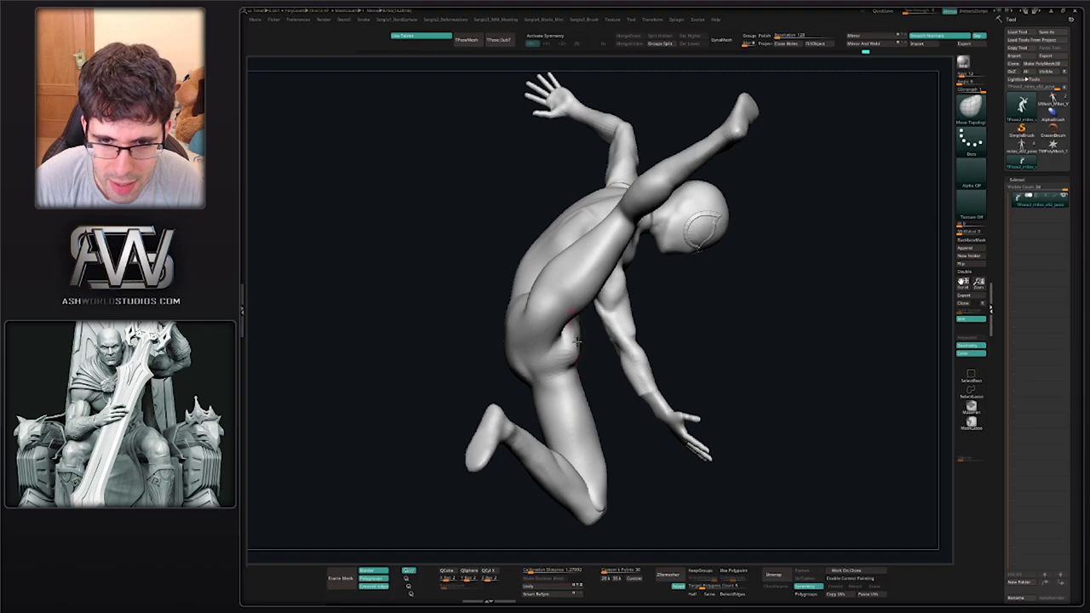
Isolate the raised leg's hip area with lasso selections and grow the visible region several times
mouse_move(580, 334)
right_down()
mouse_move(564, 334)
mouse_move(574, 350)
mouse_move(588, 327)
mouse_move(572, 298)
mouse_move(519, 316)
mouse_move(540, 298)
right_up()
mouse_move(518, 228)
ctrl+shift+mouse_down()
mouse_move(562, 304)
mouse_move(540, 209)
ctrl+shift+mouse_up()
mouse_move(545, 255)
right_down()
mouse_move(586, 233)
mouse_move(539, 333)
mouse_move(536, 397)
mouse_move(504, 372)
right_up()
mouse_move(567, 361)
right_down()
mouse_move(528, 343)
mouse_move(511, 406)
mouse_move(545, 383)
mouse_move(608, 374)
mouse_move(582, 313)
mouse_move(554, 285)
mouse_move(565, 332)
mouse_move(545, 264)
right_up()
mouse_move(506, 226)
ctrl+alt+shift+mouse_down()
mouse_move(456, 325)
mouse_move(743, 400)
mouse_move(715, 213)
ctrl+alt+shift+mouse_up()
mouse_move(647, 267)
right_down()
mouse_move(574, 343)
mouse_move(582, 331)
right_up()
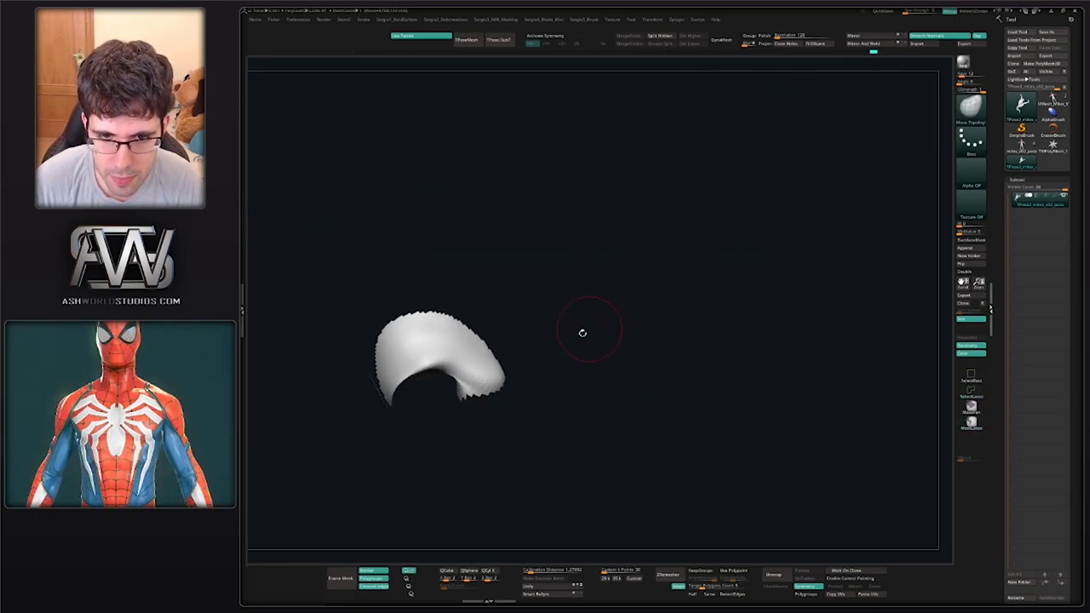
key(ctrl+shift+x)
key(ctrl+shift+x)
key(ctrl+shift+x)
key(ctrl+shift+x)
key(ctrl+shift+x)
key(ctrl+shift+x)
key(ctrl+shift+x)
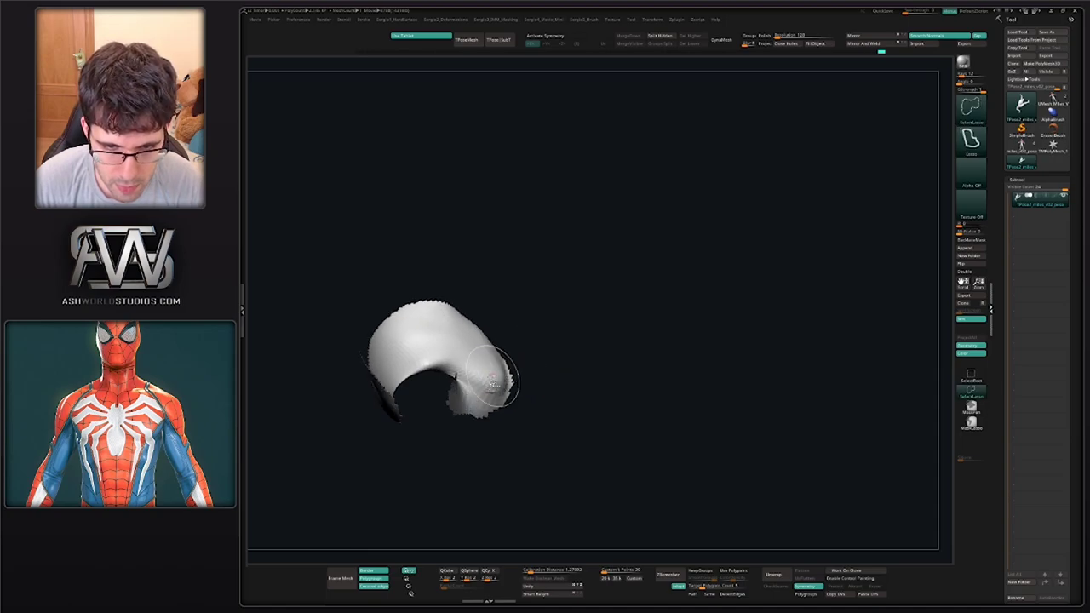
mouse_move(509, 361)
right_down()
mouse_move(473, 404)
mouse_move(523, 338)
mouse_move(518, 326)
mouse_move(465, 345)
right_up()
Smooth and reshape the pinched fold inside the isolated hip piece from several angles
shift+drag(454, 368, 455, 357)
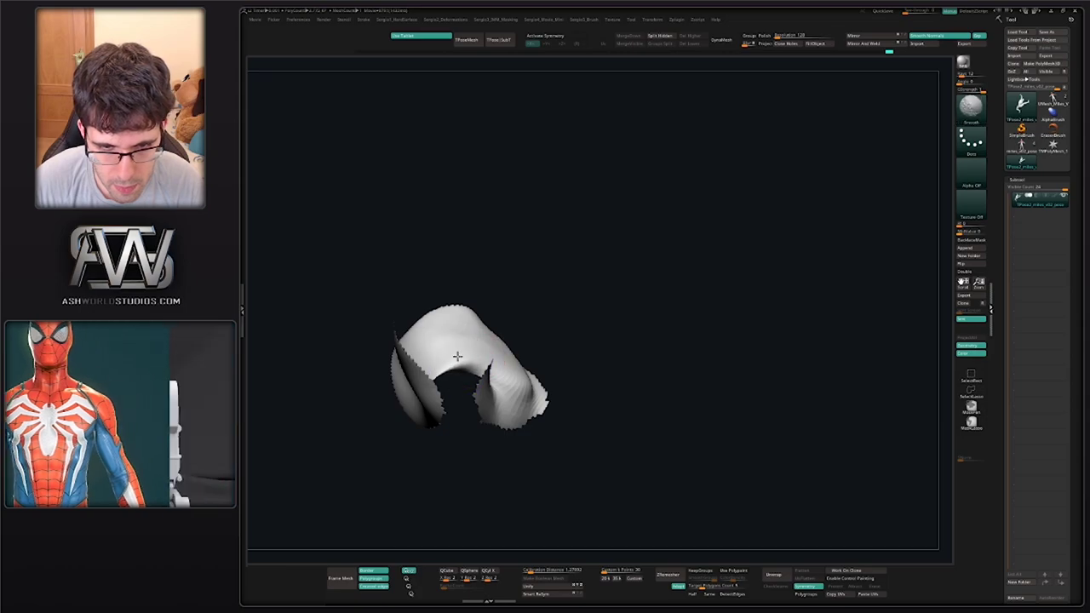
right_drag(455, 358, 458, 405)
drag(440, 377, 450, 376)
drag(446, 373, 392, 317)
mouse_move(386, 311)
right_down()
mouse_move(464, 338)
mouse_move(426, 350)
right_up()
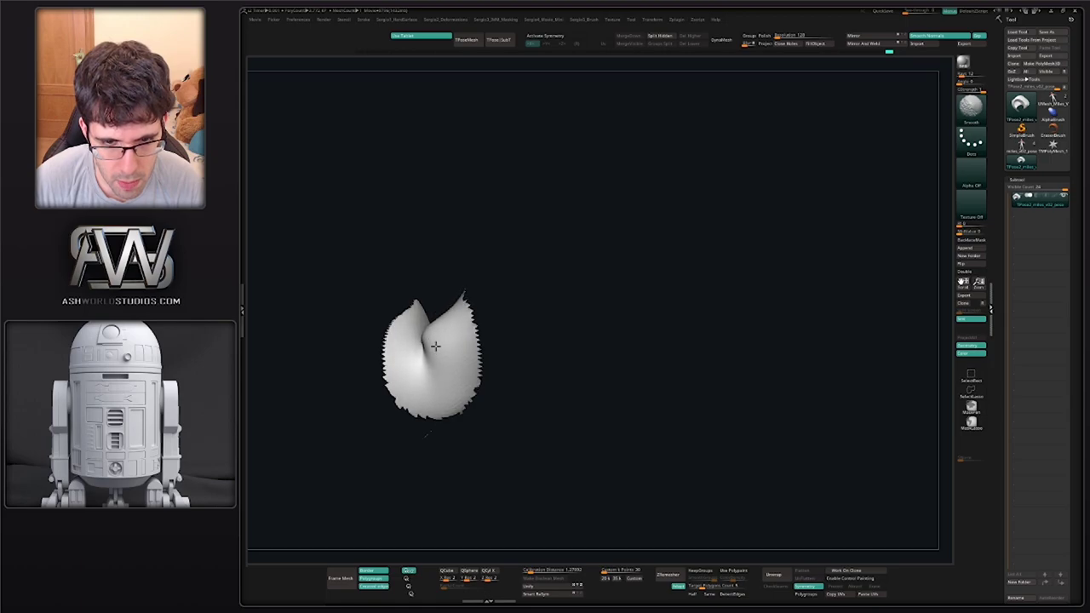
right_drag(436, 343, 438, 322)
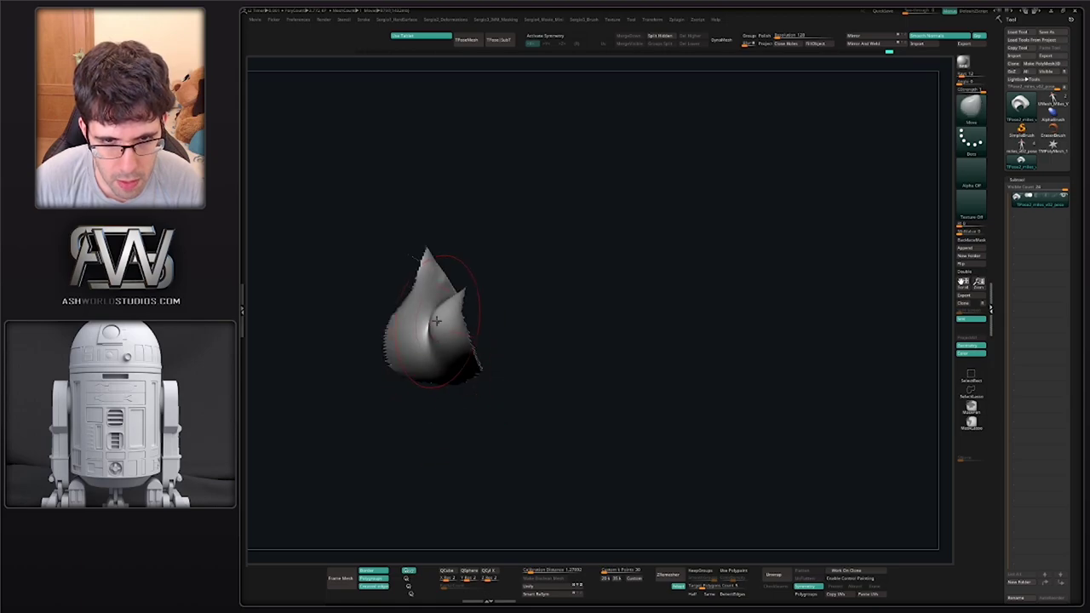
shift+drag(438, 322, 443, 341)
right_drag(443, 340, 446, 382)
shift+drag(454, 255, 444, 283)
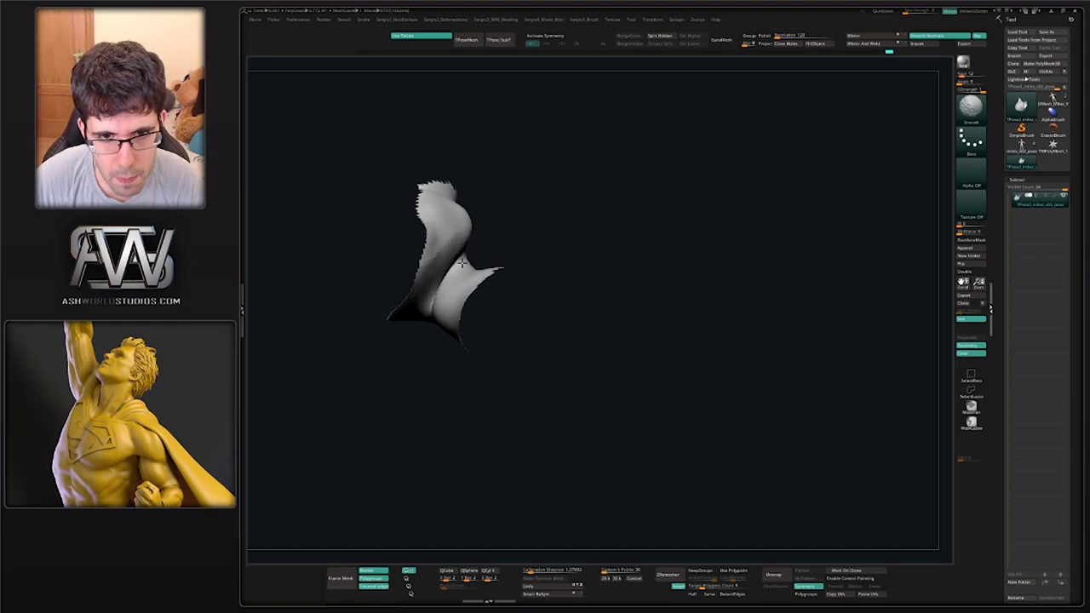
mouse_move(438, 304)
right_down()
mouse_move(491, 286)
mouse_move(508, 236)
mouse_move(487, 223)
right_up()
mouse_move(487, 223)
shift+mouse_down()
mouse_move(479, 229)
mouse_move(491, 215)
shift+mouse_up()
mouse_move(475, 273)
right_down()
mouse_move(506, 239)
mouse_move(574, 284)
mouse_move(570, 265)
mouse_move(576, 283)
mouse_move(559, 321)
mouse_move(582, 282)
right_up()
mouse_move(582, 281)
mouse_down()
mouse_move(582, 259)
mouse_move(559, 266)
mouse_up()
right_drag(558, 271, 593, 282)
drag(593, 281, 588, 262)
right_drag(568, 276, 511, 266)
Show the whole figure again and blend the raised leg's groin and hip creases with the Clay and Smooth brushes
mouse_move(569, 226)
ctrl+mouse_down()
mouse_move(552, 331)
mouse_move(562, 298)
ctrl+mouse_up()
mouse_move(562, 298)
right_down()
mouse_move(545, 255)
mouse_move(400, 268)
right_up()
ctrl+shift+click(589, 284)
right_drag(604, 317, 591, 312)
mouse_move(543, 353)
shift+mouse_down()
mouse_move(562, 368)
mouse_move(576, 347)
mouse_move(566, 364)
shift+mouse_up()
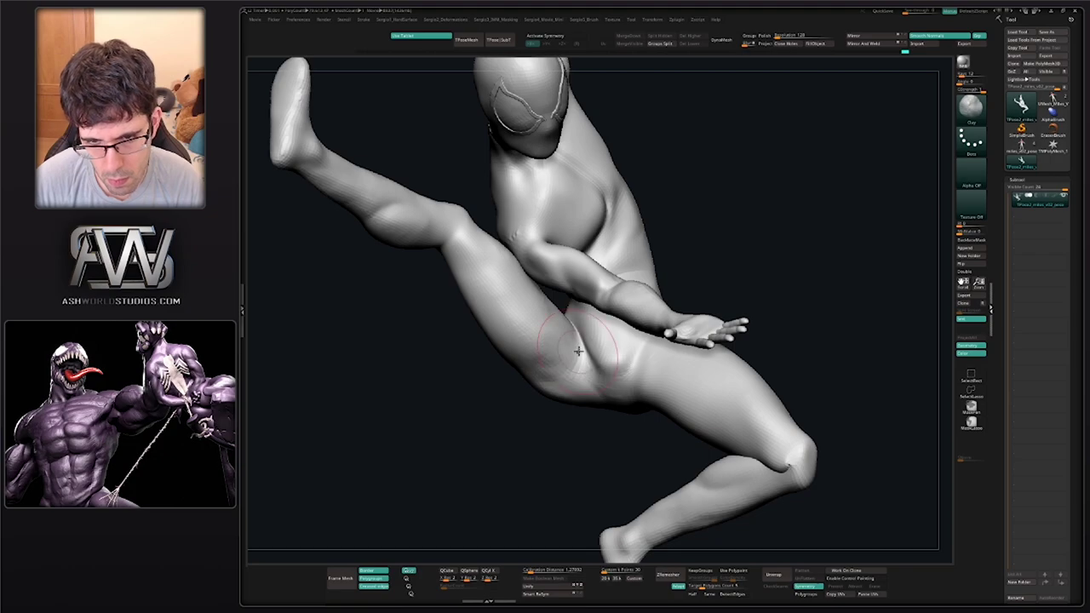
right_drag(542, 348, 684, 313)
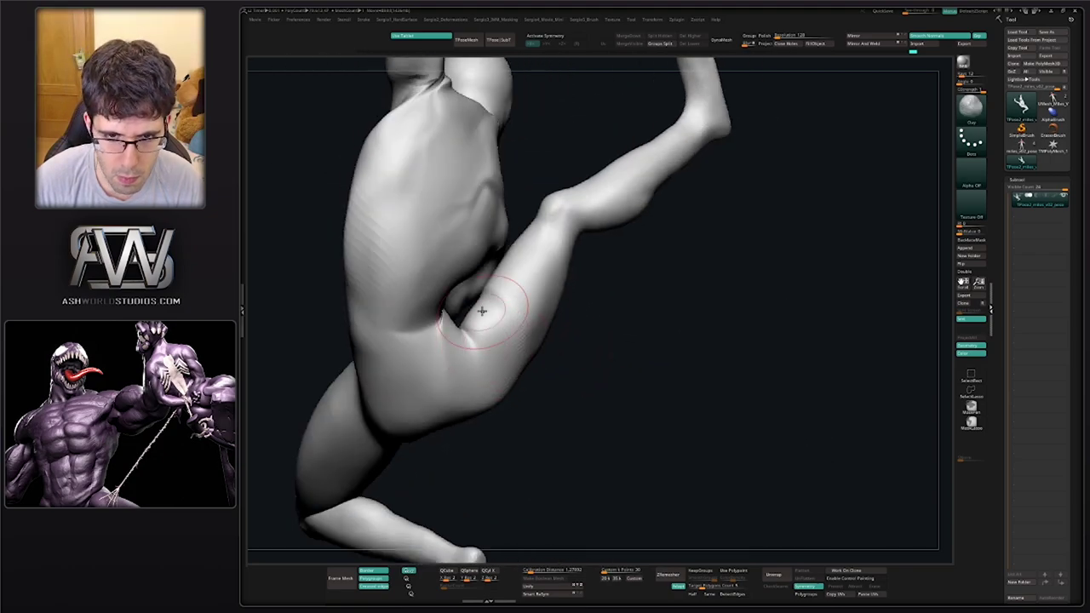
right_drag(471, 347, 455, 307)
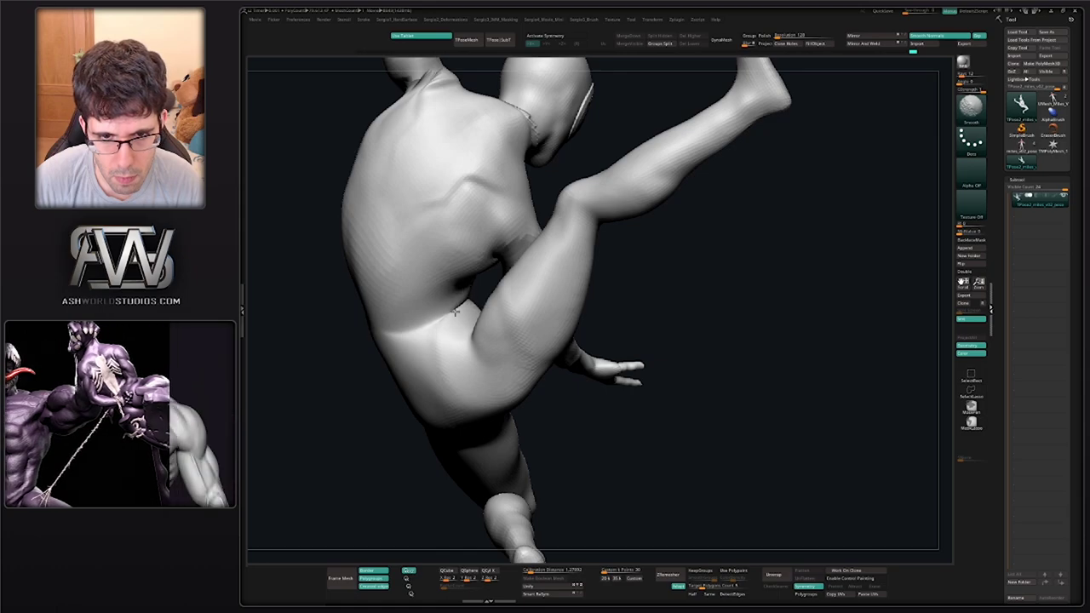
Lasso-mask the crease area between the lower back and the raised thigh
mouse_move(453, 309)
ctrl+right_down()
mouse_move(469, 321)
mouse_move(480, 287)
mouse_move(484, 312)
mouse_move(497, 273)
mouse_move(466, 282)
mouse_move(482, 298)
ctrl+right_up()
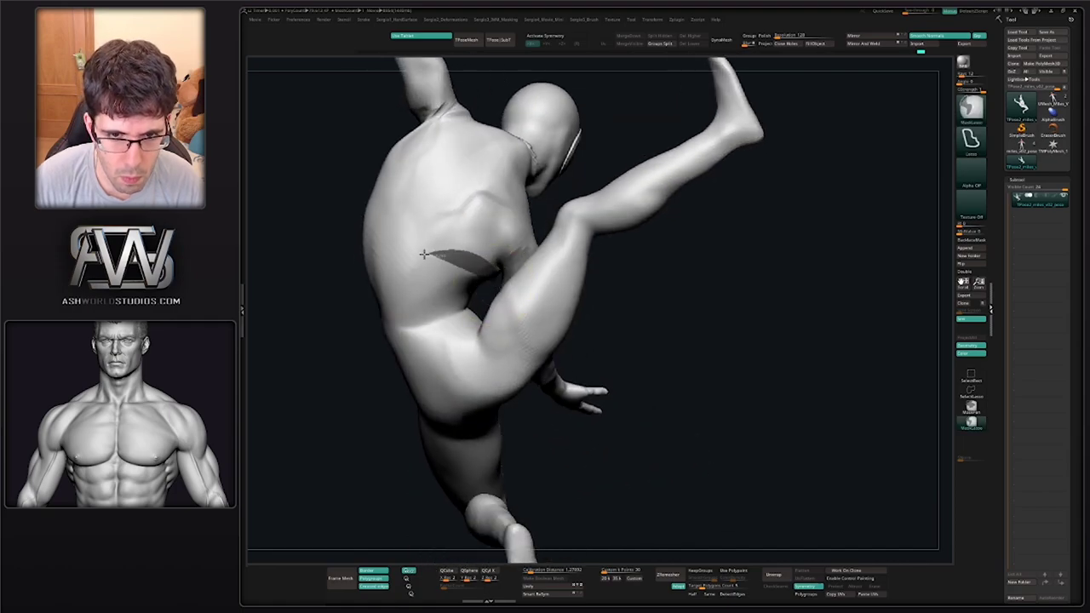
ctrl+drag(496, 286, 501, 285)
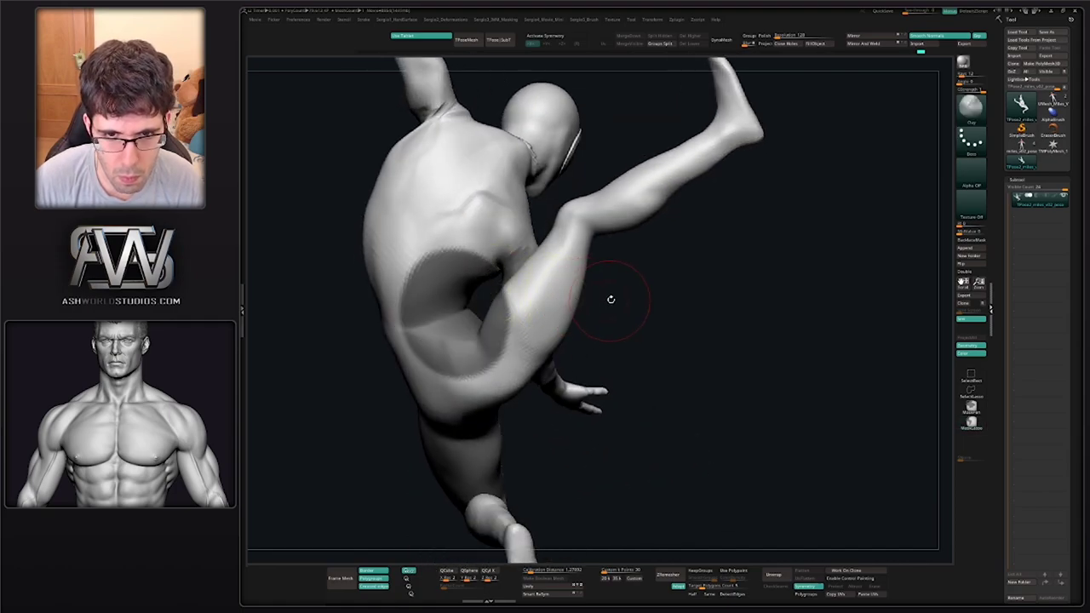
mouse_move(611, 299)
right_down()
mouse_move(582, 275)
mouse_move(574, 221)
mouse_move(605, 184)
mouse_move(596, 274)
mouse_move(619, 306)
mouse_move(607, 294)
right_up()
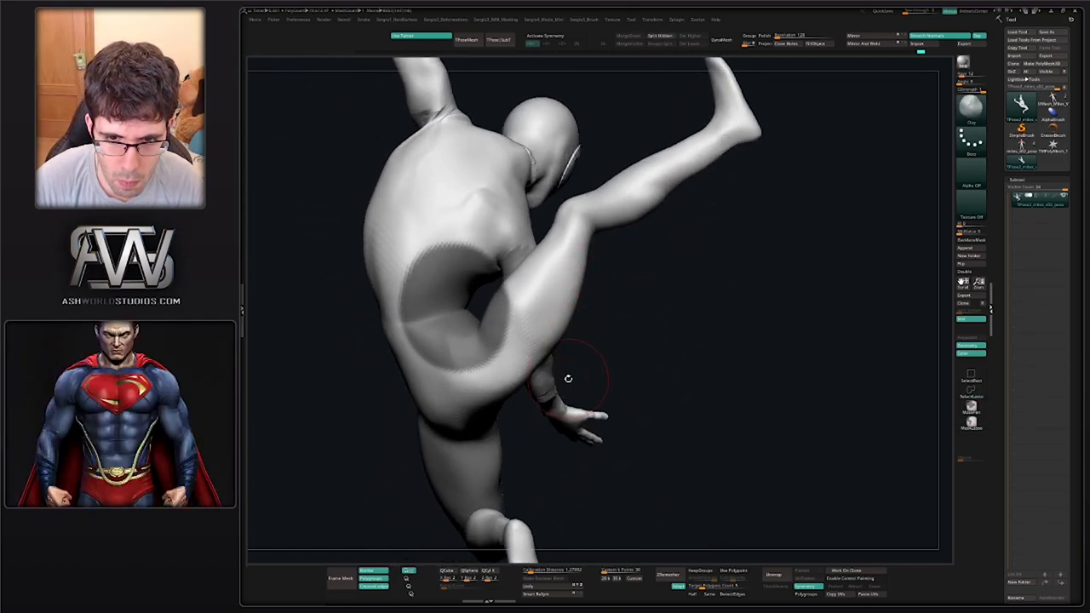
Isolate the forward arm to clear its stray mask, show the full body, and soften and invert the waist mask
ctrl+shift+click(558, 406)
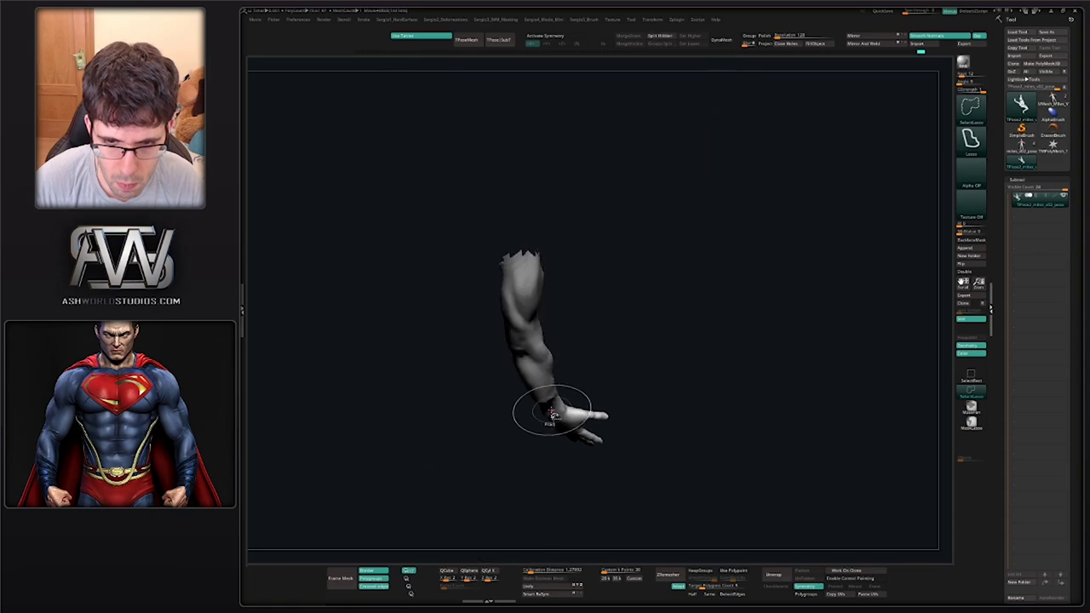
right_drag(575, 362, 574, 333)
mouse_move(488, 383)
ctrl+mouse_down()
mouse_move(594, 266)
mouse_move(477, 198)
ctrl+mouse_up()
ctrl+shift+click(578, 356)
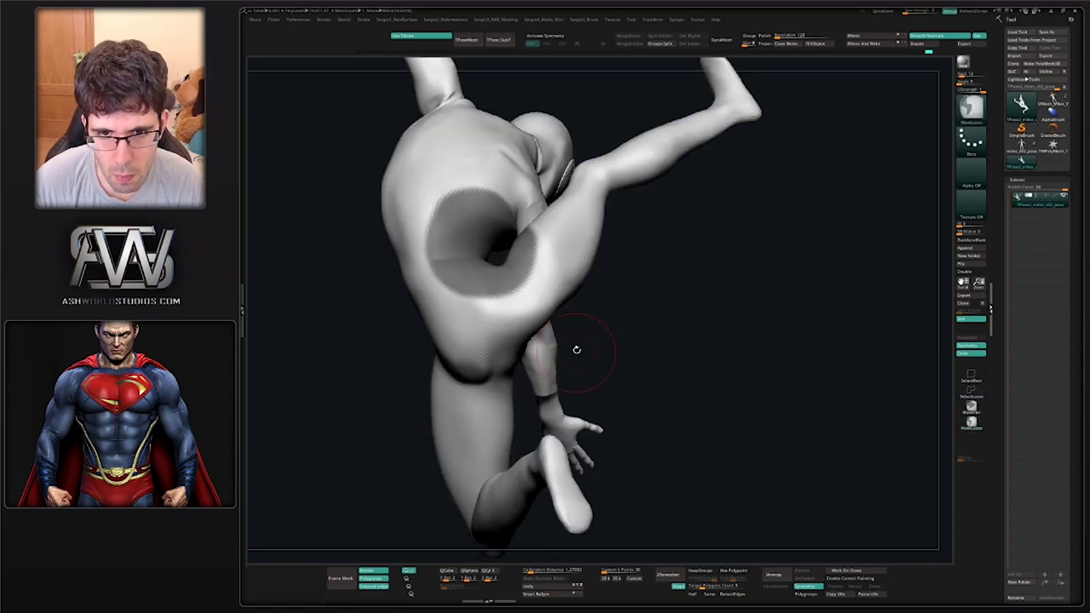
ctrl+click(563, 279)
key(ctrl+i)
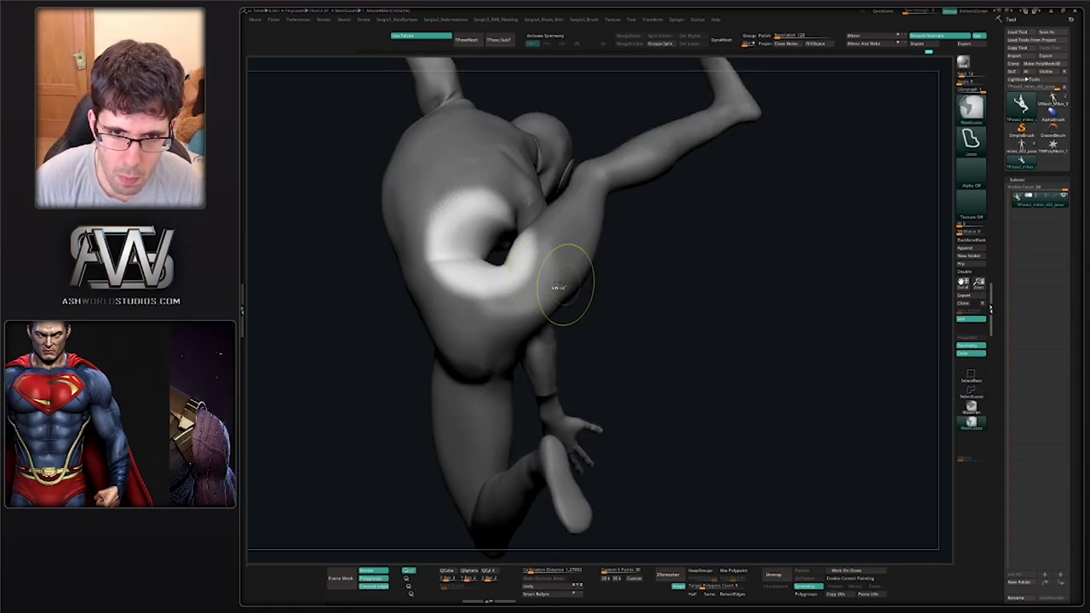
Reshape the crease between the lower back and raised thigh with the Move brush, and mask off the thigh
mouse_move(560, 290)
right_down()
mouse_move(506, 334)
mouse_move(488, 308)
right_up()
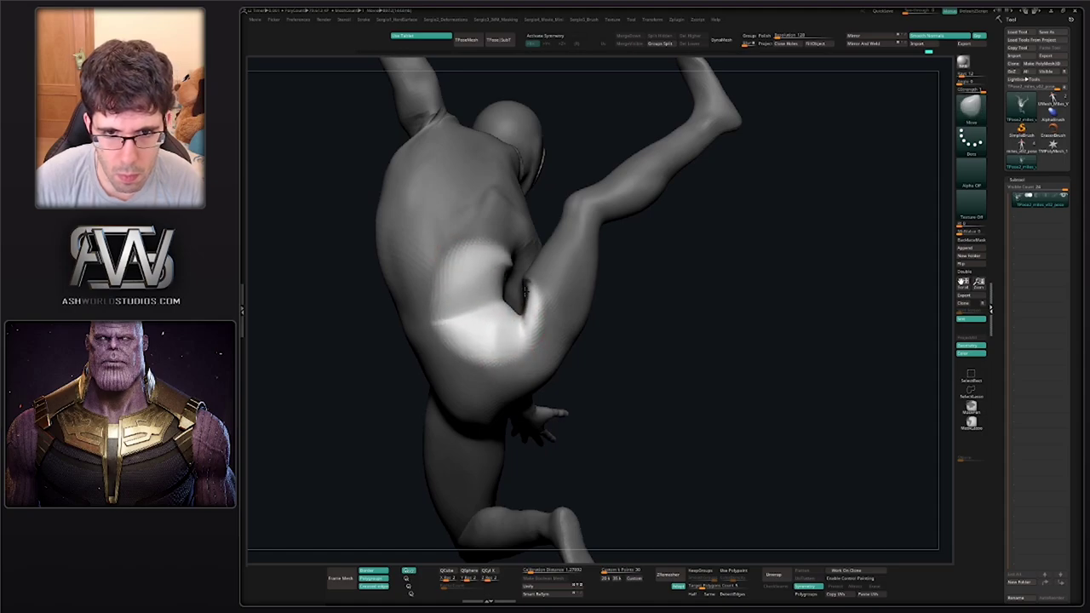
drag(519, 301, 515, 300)
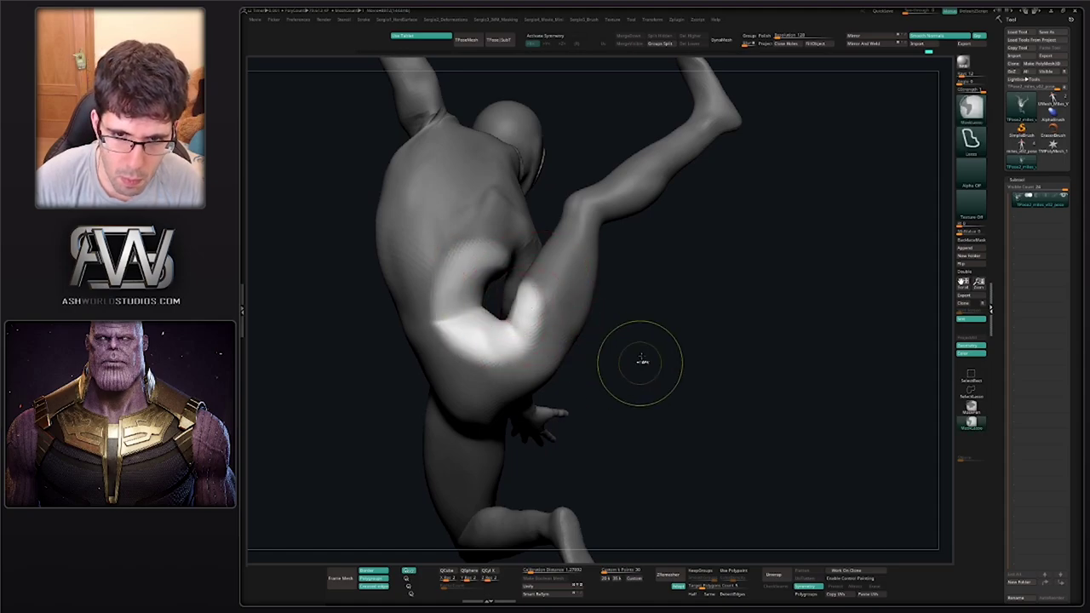
mouse_move(636, 334)
ctrl+mouse_down()
mouse_move(500, 302)
mouse_move(549, 336)
ctrl+mouse_up()
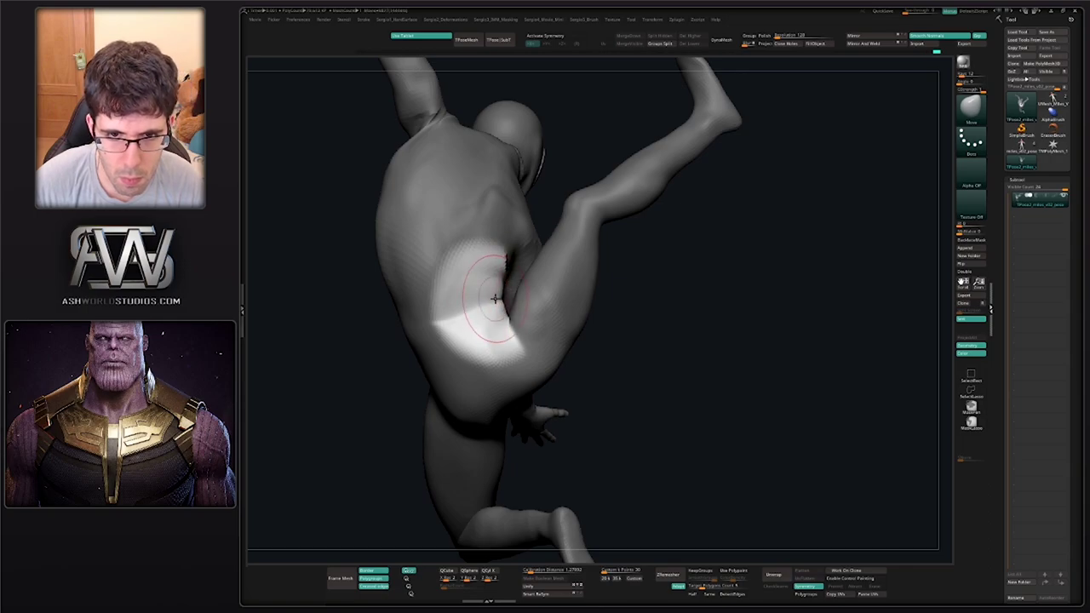
Build up and smooth the unmasked waist and hip area with the Clay and Smooth brushes
mouse_move(495, 299)
right_down()
mouse_move(452, 348)
mouse_move(444, 333)
mouse_move(517, 272)
right_up()
key(b)
key(c)
key(l)
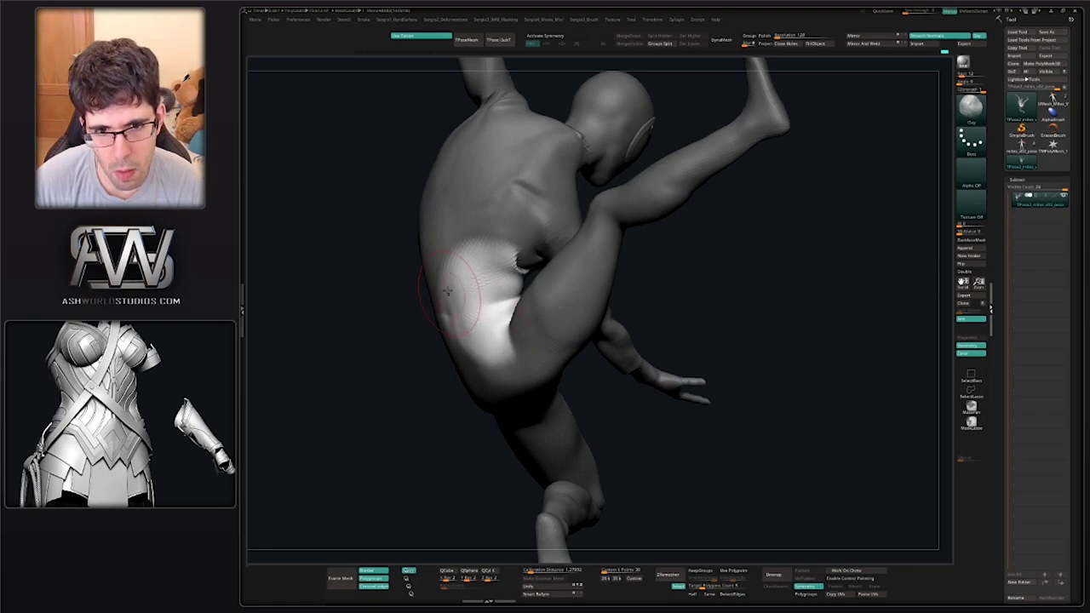
right_drag(467, 356, 396, 344)
mouse_move(537, 290)
right_down()
mouse_move(503, 299)
mouse_move(510, 286)
right_up()
shift+drag(482, 281, 475, 298)
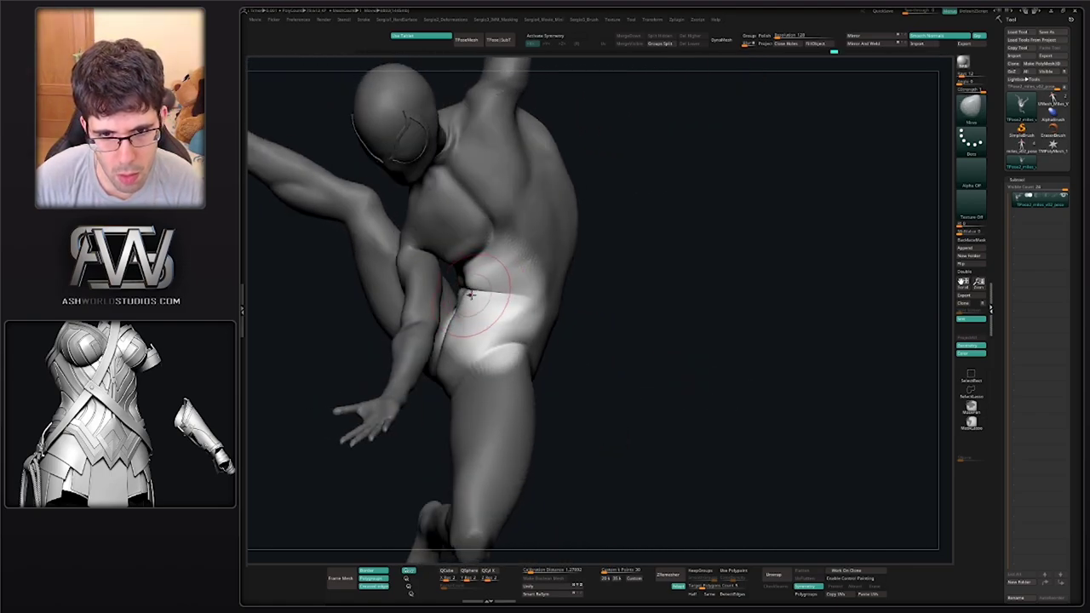
Clear the mask, smooth the side of the waist, and adjust the buttock contour with the Move brush
ctrl+drag(609, 308, 628, 326)
right_drag(486, 312, 625, 316)
mouse_move(479, 316)
shift+mouse_down()
mouse_move(419, 304)
mouse_move(441, 231)
shift+mouse_up()
mouse_move(478, 266)
ctrl+right_down()
mouse_move(492, 302)
mouse_move(469, 384)
mouse_move(457, 352)
mouse_move(473, 314)
mouse_move(490, 337)
mouse_move(494, 396)
ctrl+right_up()
mouse_move(494, 396)
right_down()
mouse_move(542, 399)
mouse_move(489, 396)
mouse_move(470, 409)
right_up()
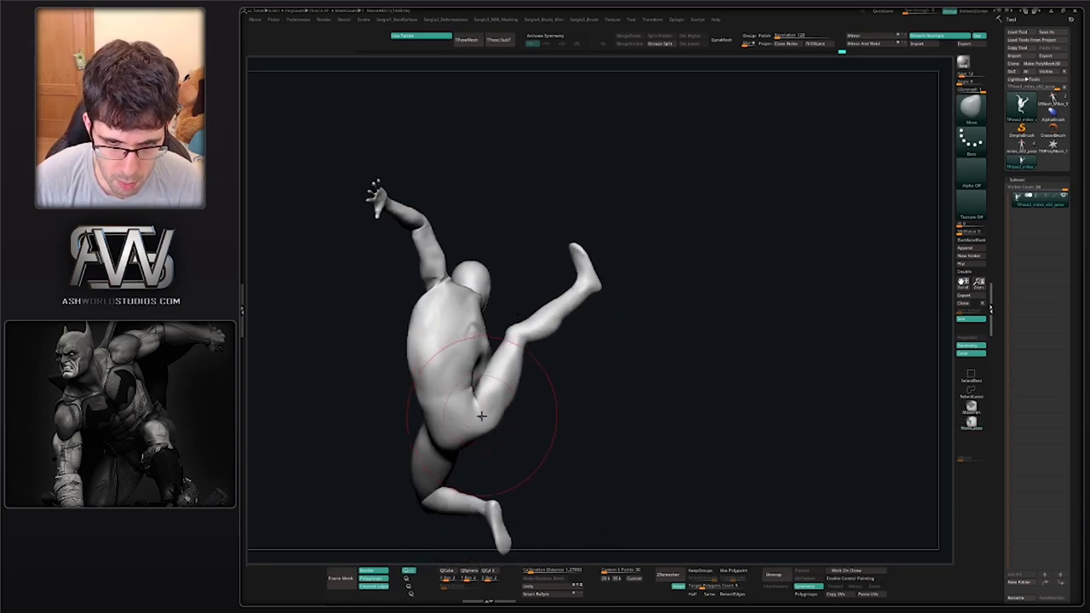
drag(477, 417, 489, 410)
mouse_move(487, 416)
right_down()
mouse_move(484, 398)
mouse_move(453, 415)
mouse_move(508, 422)
mouse_move(516, 393)
mouse_move(577, 356)
mouse_move(503, 424)
right_up()
Mask the whole figure except the bent lower leg, with the mask boundary at its hip
key(w)
ctrl+click(474, 451)
key(q)
alt+right_drag(505, 520, 548, 384)
mouse_move(522, 373)
ctrl+alt+mouse_down()
mouse_move(477, 369)
mouse_move(444, 482)
mouse_move(525, 366)
ctrl+alt+mouse_up()
right_drag(522, 383, 509, 411)
key(ctrl+i)
ctrl+drag(535, 343, 544, 350)
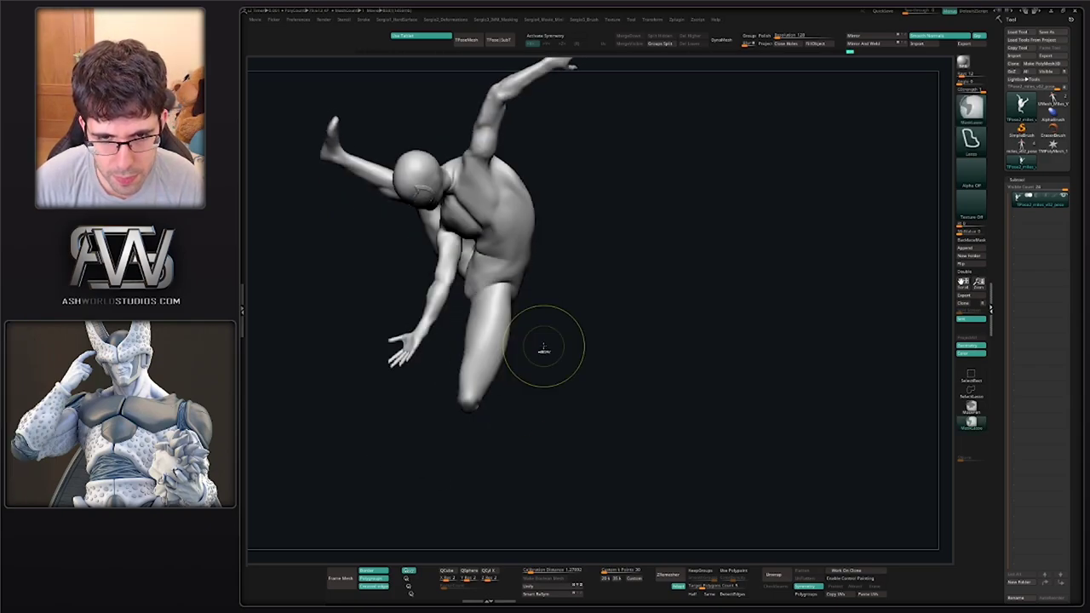
key(ctrl+z)
ctrl+click(543, 337)
Center the gizmo on the bent leg's hip, then rotate the leg and shift it slightly into position
key(w)
right_drag(540, 332, 503, 295)
alt+click(494, 286)
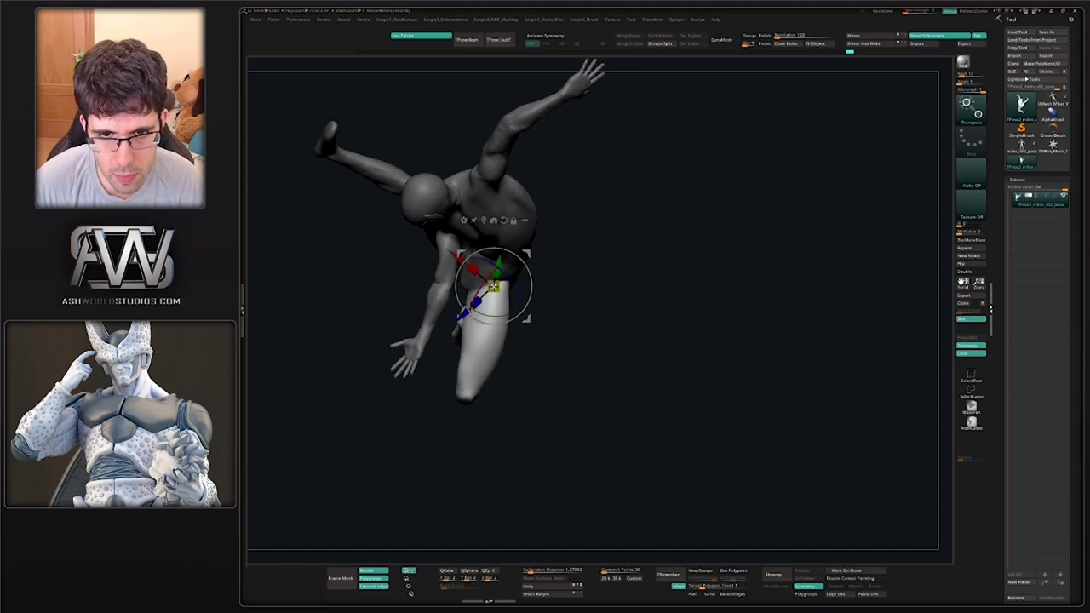
drag(532, 298, 525, 326)
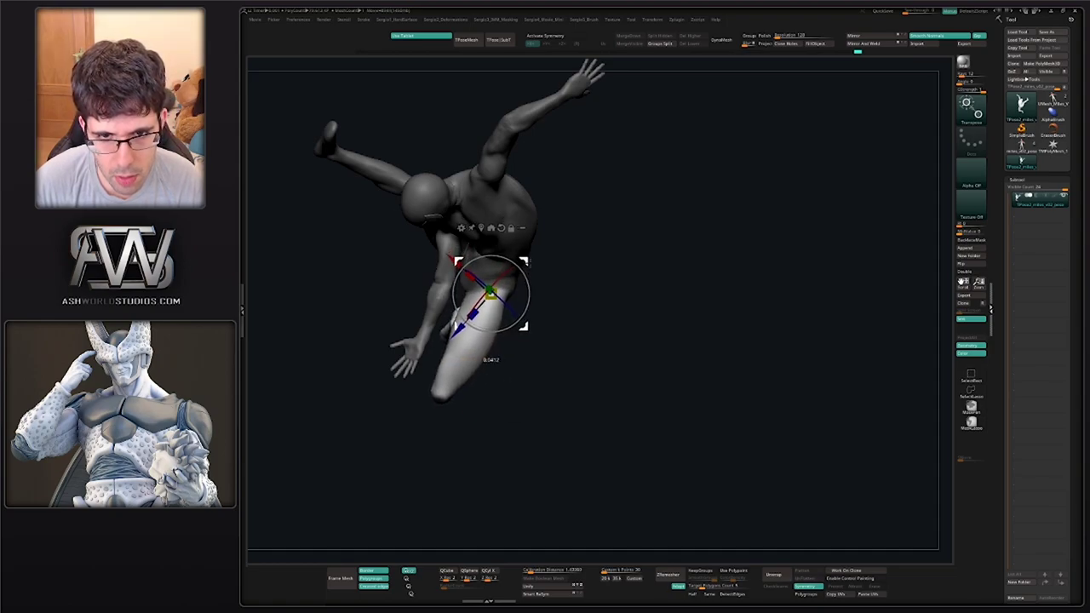
drag(526, 281, 528, 289)
key(q)
mouse_move(548, 302)
ctrl+right_down()
mouse_move(533, 311)
mouse_move(550, 288)
ctrl+right_up()
drag(583, 345, 513, 339)
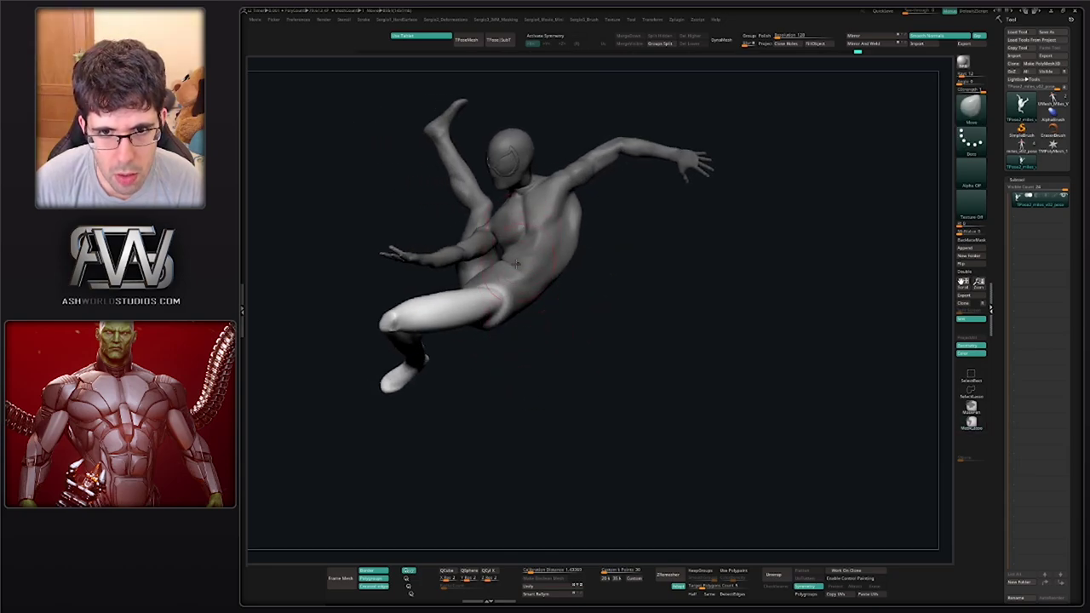
Clear the mask from the figure after repositioning the bent leg
alt+right_drag(536, 337, 508, 404)
ctrl+right_drag(508, 404, 517, 409)
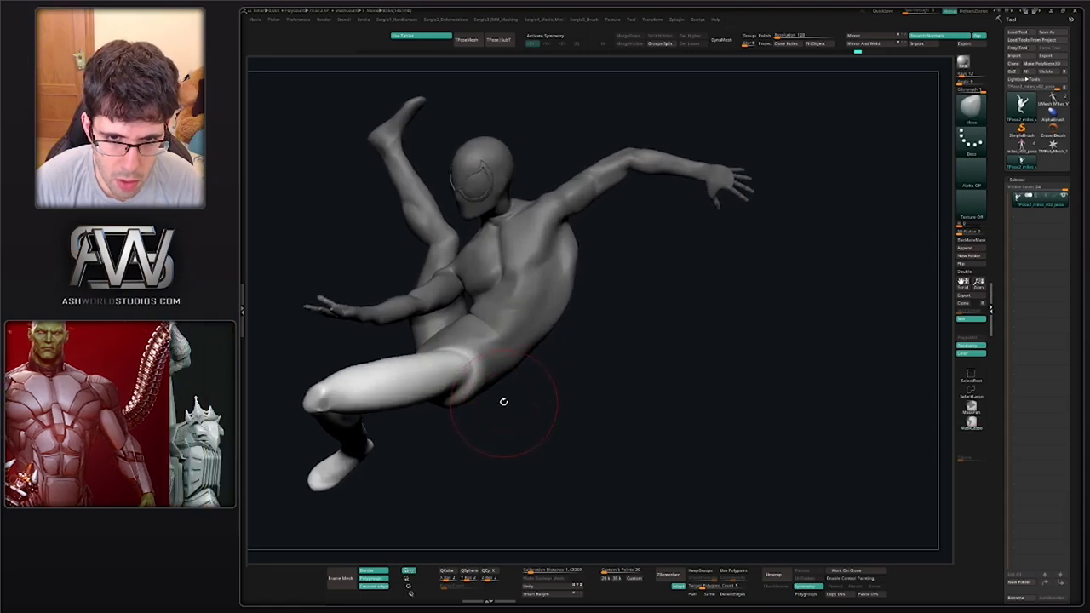
ctrl+drag(504, 394, 513, 411)
key(w)
ctrl+click(466, 381)
key(q)
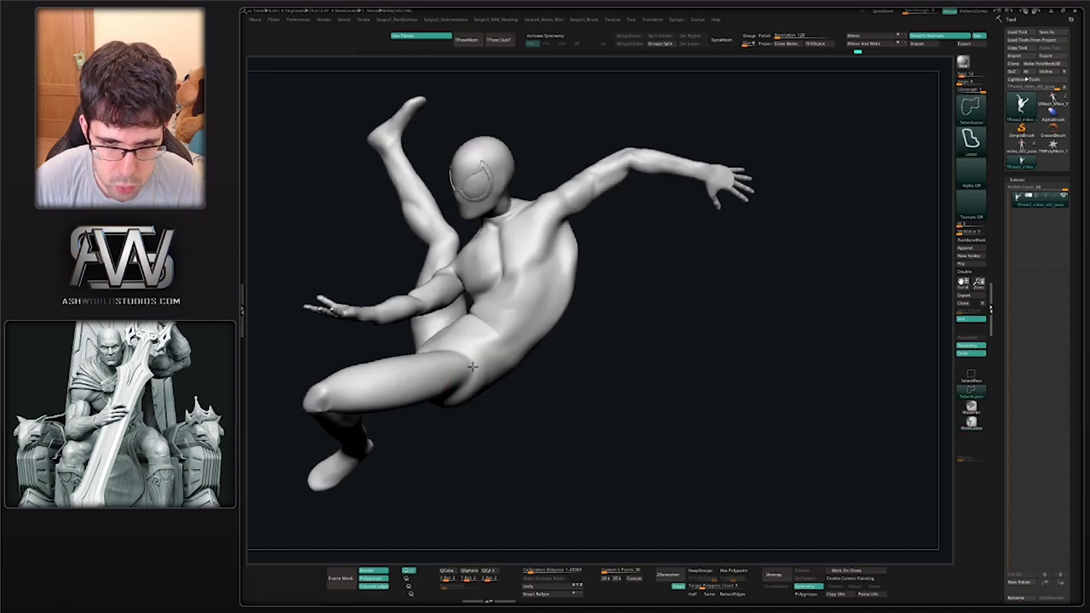
Isolate the bent leg's thigh polygroup from the rest of the body
ctrl+shift+click(474, 376)
ctrl+shift+click(475, 378)
ctrl+shift+click(499, 417)
ctrl+shift+click(468, 376)
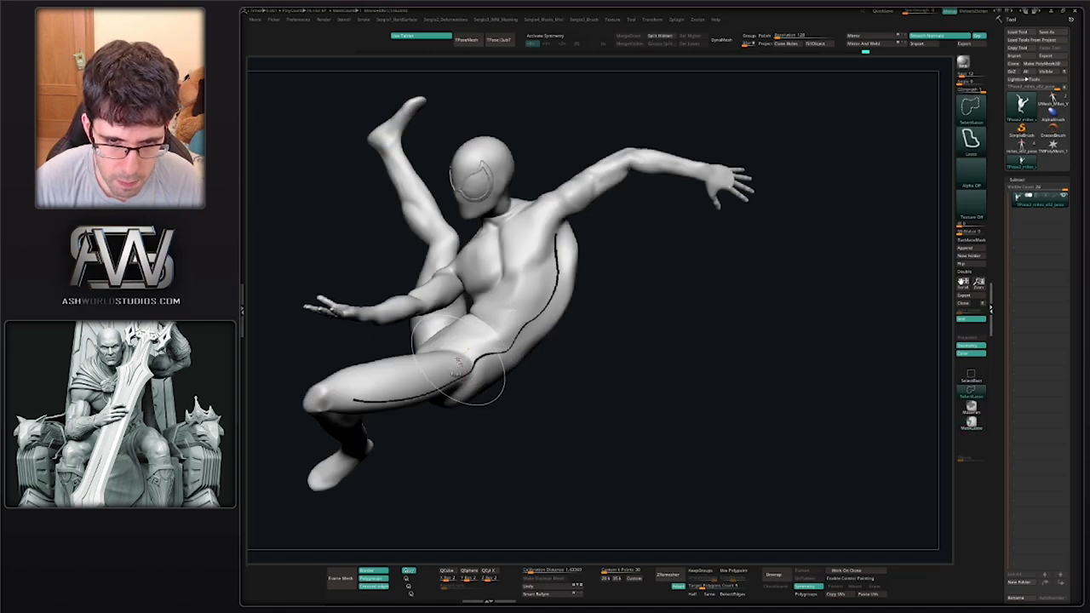
ctrl+shift+click(448, 417)
ctrl+shift+click(417, 379)
ctrl+shift+click(450, 454)
ctrl+shift+click(415, 396)
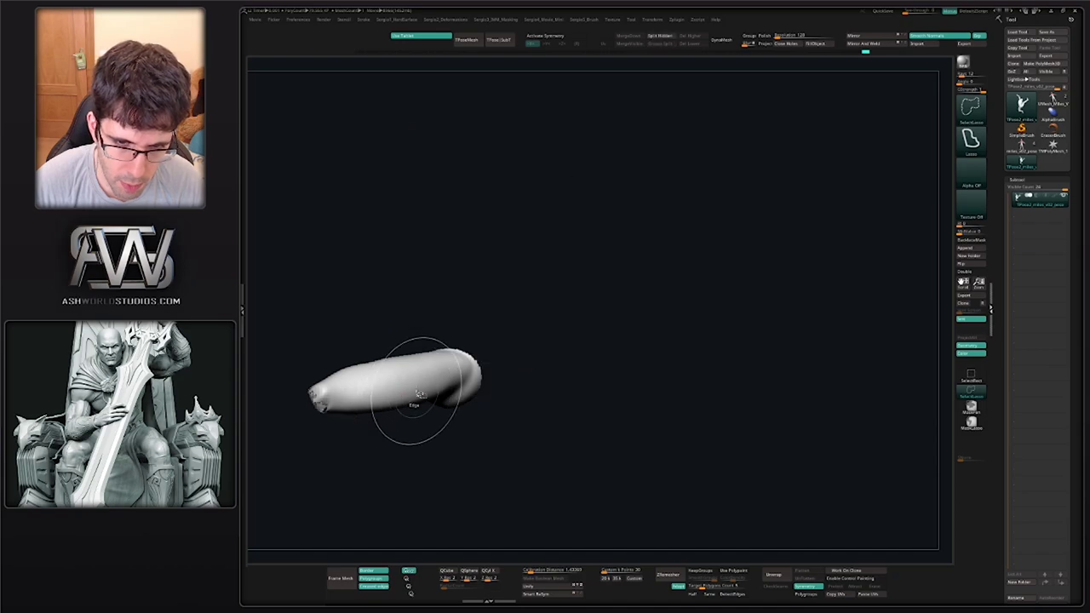
Hide the bent leg's thigh, the pelvis and the raised leg, keeping the upper body visible
ctrl+shift+click(432, 375)
ctrl+shift+click(405, 345)
ctrl+shift+click(436, 353)
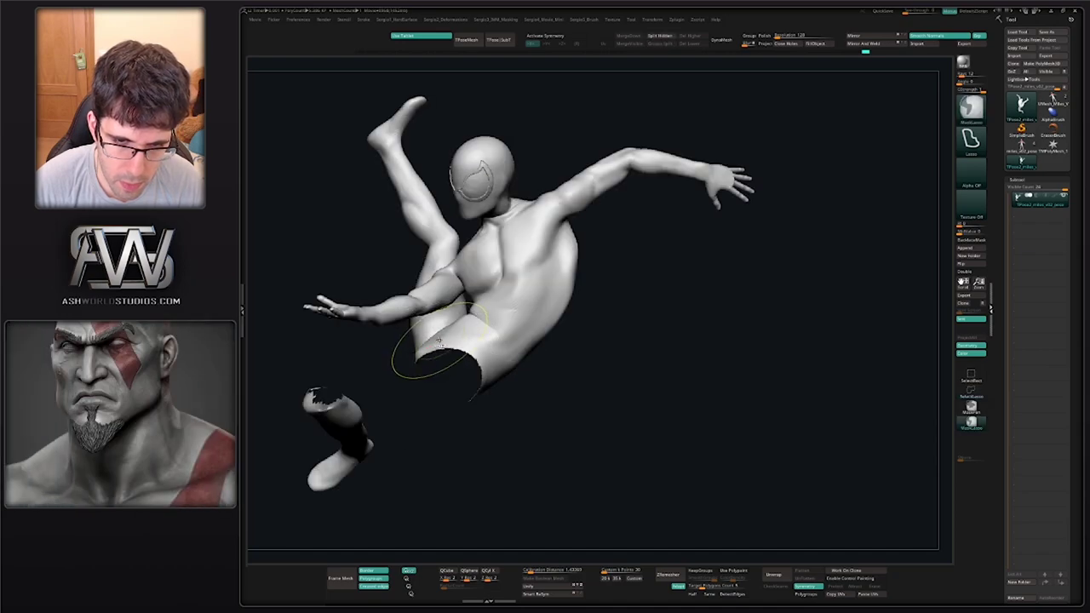
ctrl+shift+click(439, 340)
key(ctrl+z)
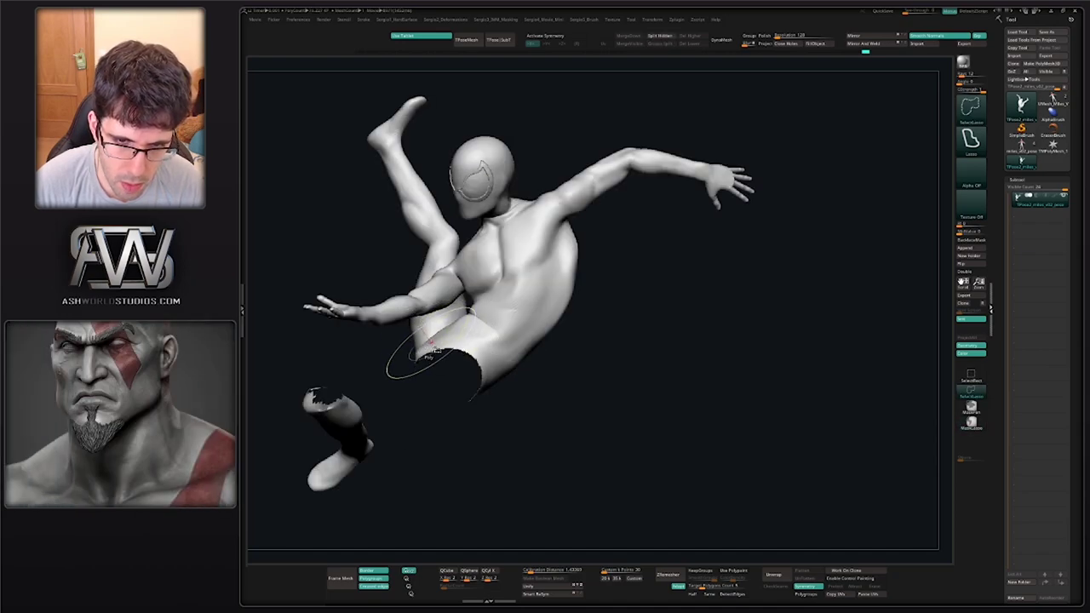
ctrl+shift+click(432, 346)
key(ctrl+z)
ctrl+shift+click(451, 342)
ctrl+alt+shift+click(431, 335)
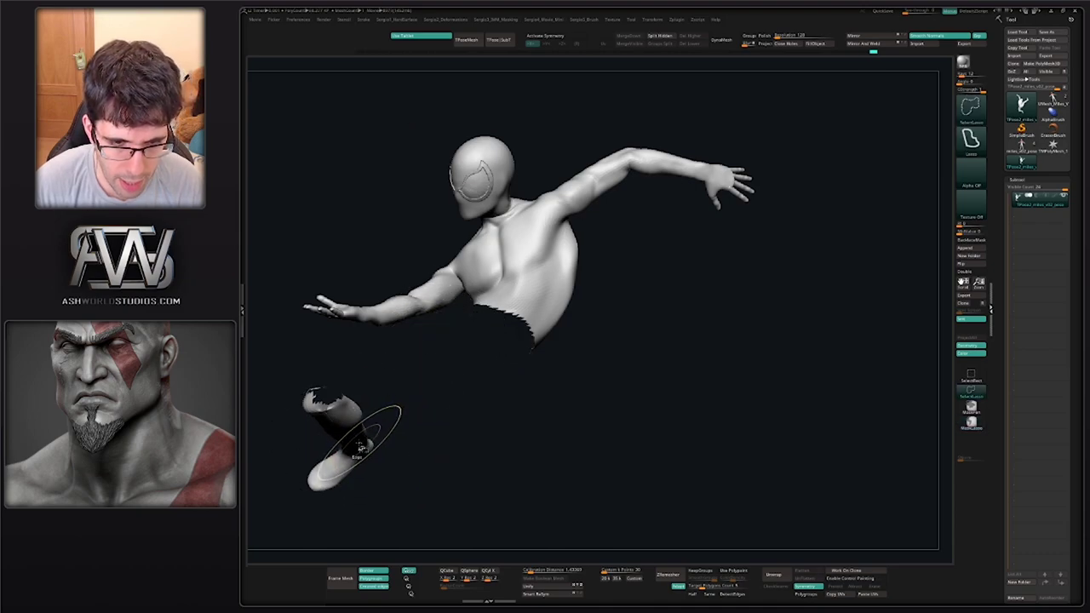
Hide the remaining lower leg, mask the visible upper body, and show the whole figure again
ctrl+shift+click(368, 447)
ctrl+click(452, 398)
ctrl+shift+click(454, 395)
drag(528, 418, 498, 418)
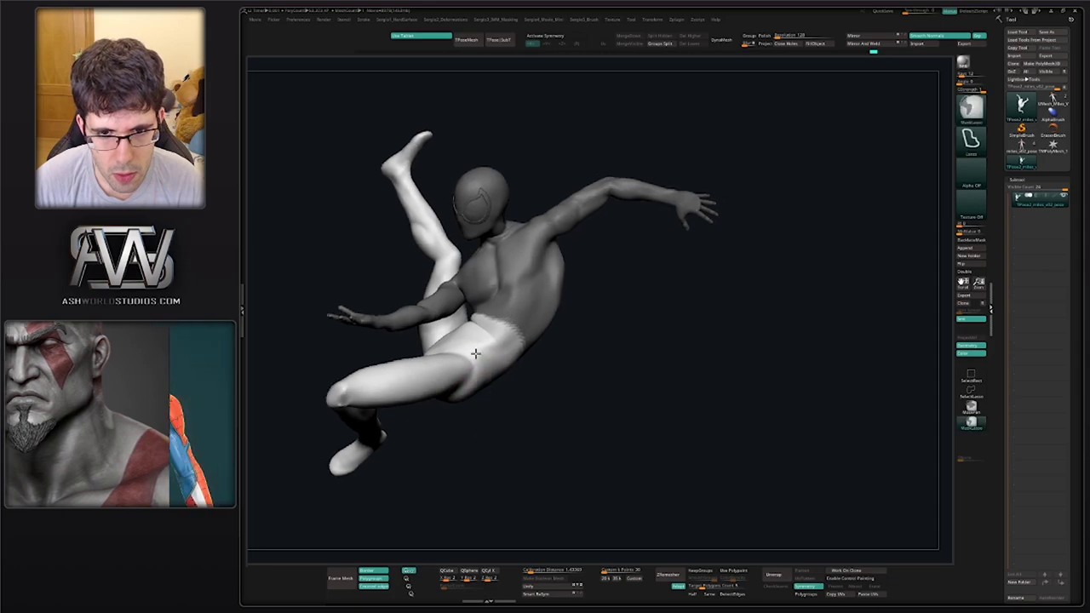
Soften the upper-body mask at the waist and isolate the pelvis and both legs
ctrl+click(475, 355)
key(shift+f)
mouse_move(566, 375)
mouse_down()
mouse_move(552, 393)
mouse_move(552, 379)
mouse_move(574, 397)
mouse_move(590, 434)
mouse_up()
key(shift+f)
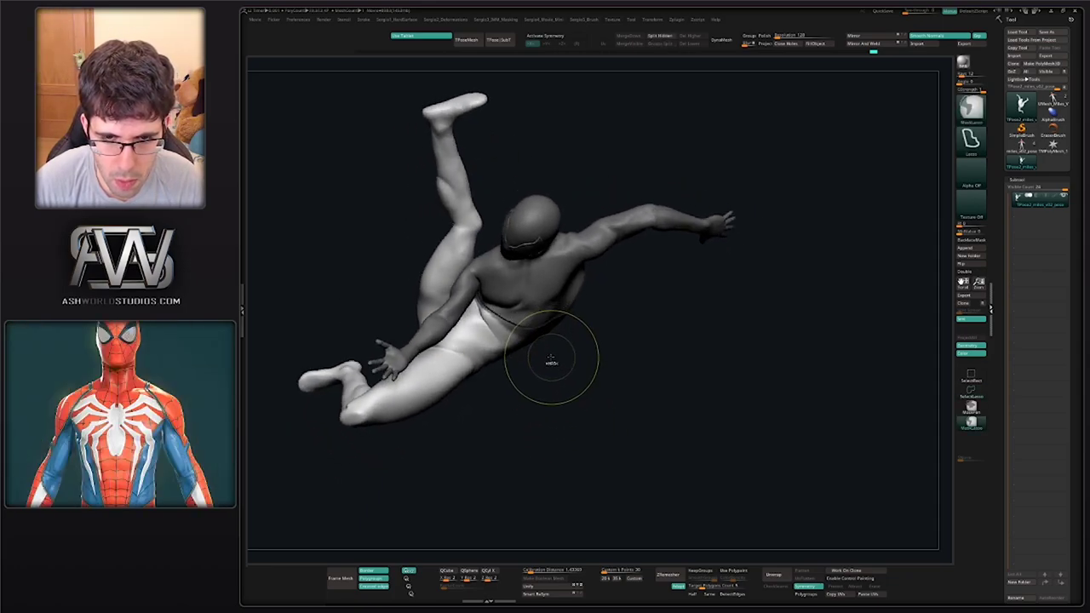
key(h)
ctrl+shift+drag(560, 389, 540, 363)
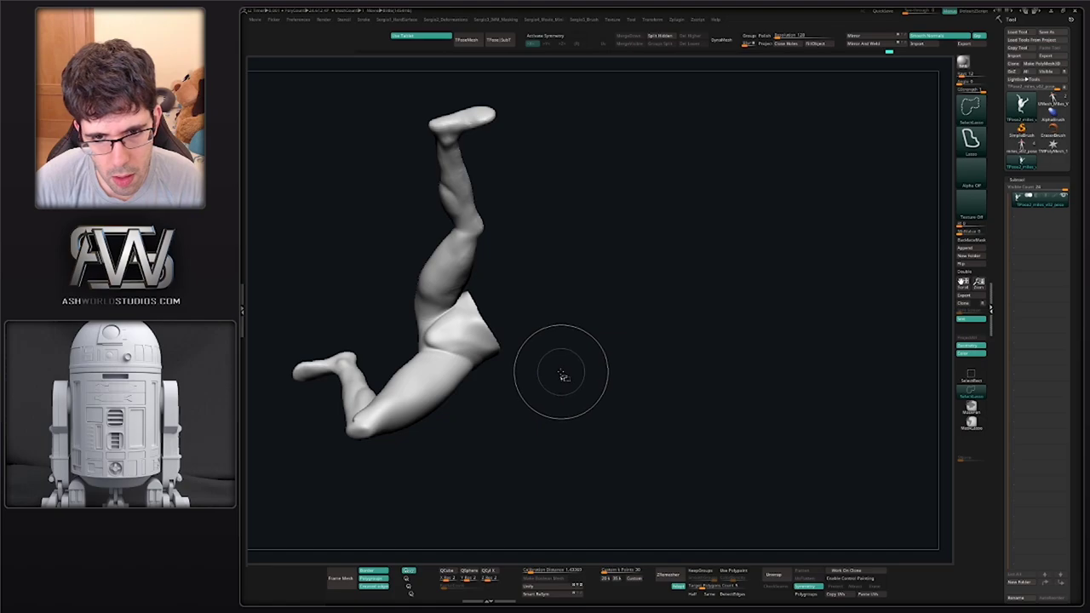
drag(561, 373, 552, 358)
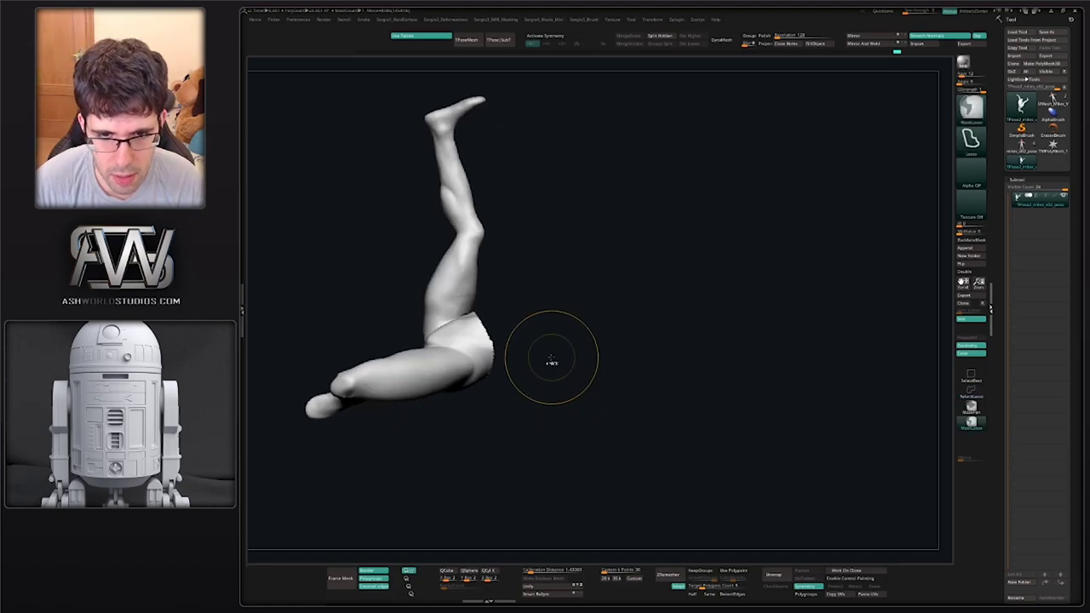
ctrl+click(552, 363)
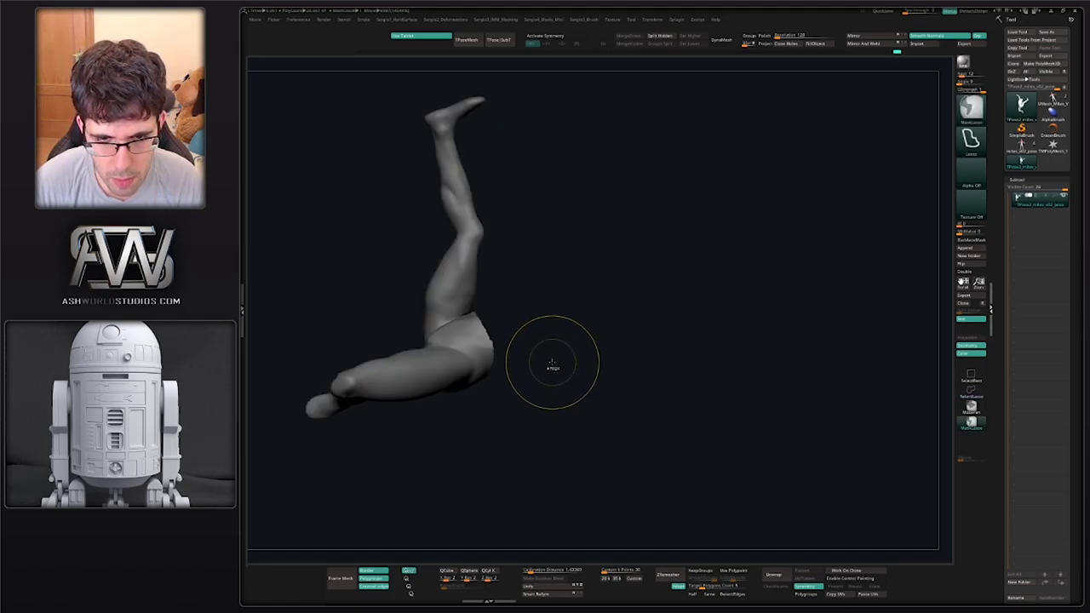
ctrl+shift+click(556, 372)
key(ctrl+z)
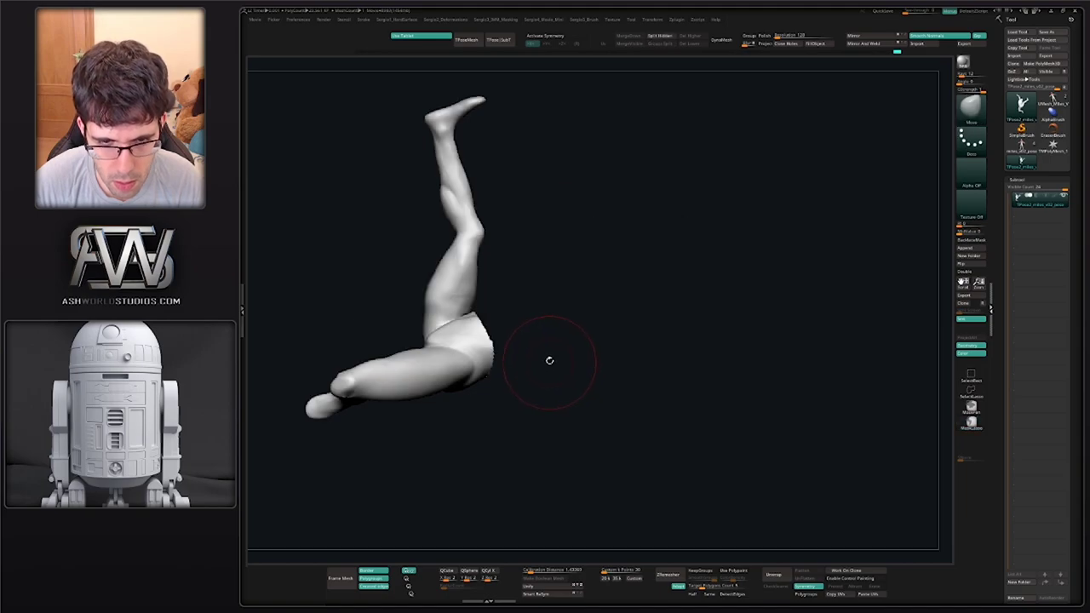
ctrl+shift+click(555, 381)
key(ctrl+z)
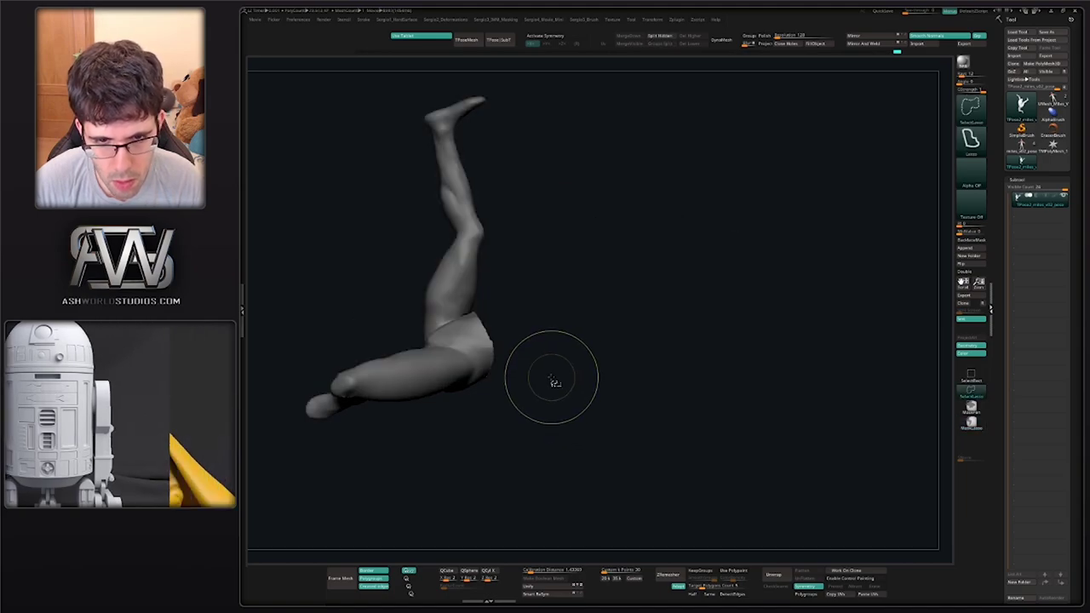
ctrl+shift+click(554, 382)
key(ctrl+z)
ctrl+click(530, 269)
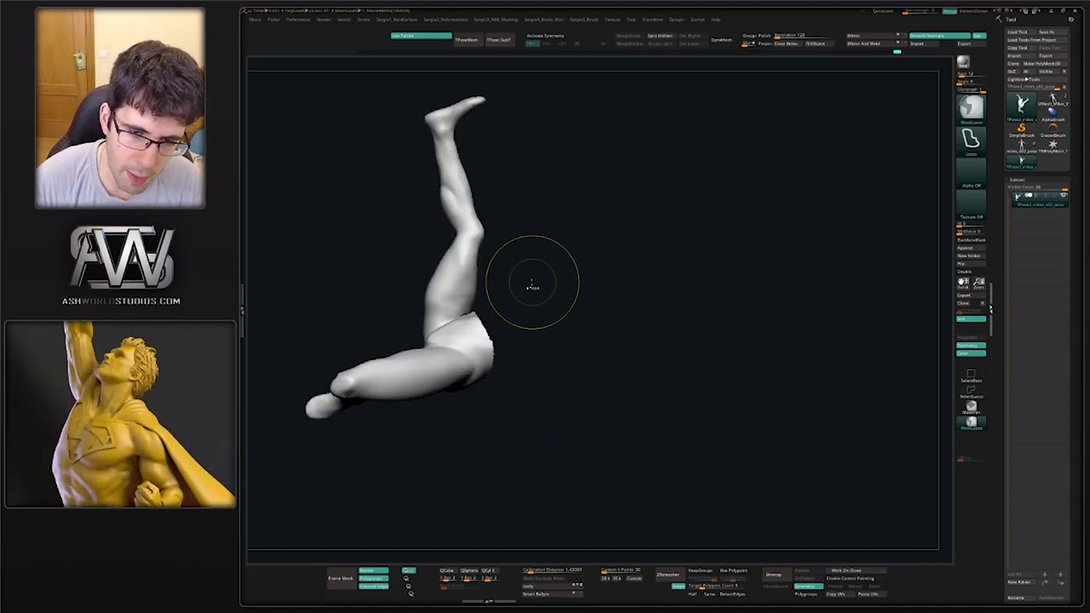
ctrl+shift+drag(530, 308, 557, 369)
mouse_move(599, 417)
ctrl+alt+mouse_down()
mouse_move(726, 322)
mouse_move(342, 190)
mouse_move(546, 422)
ctrl+alt+mouse_up()
ctrl+shift+drag(604, 368, 614, 426)
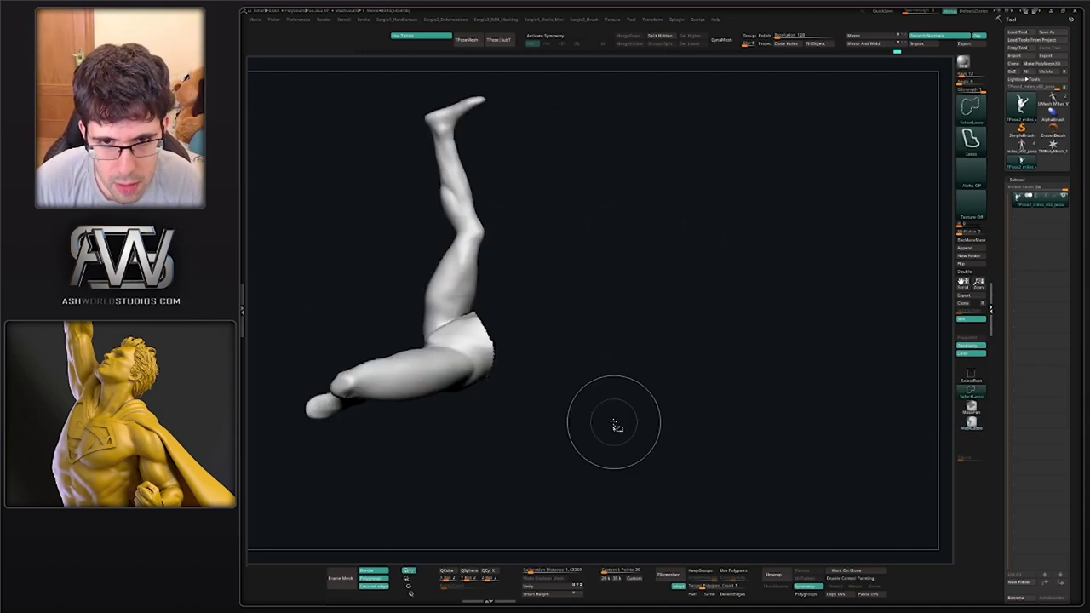
Mask the isolated legs and pelvis, show the full figure, then soften and invert the mask
ctrl+click(588, 370)
ctrl+shift+click(600, 377)
ctrl+click(512, 360)
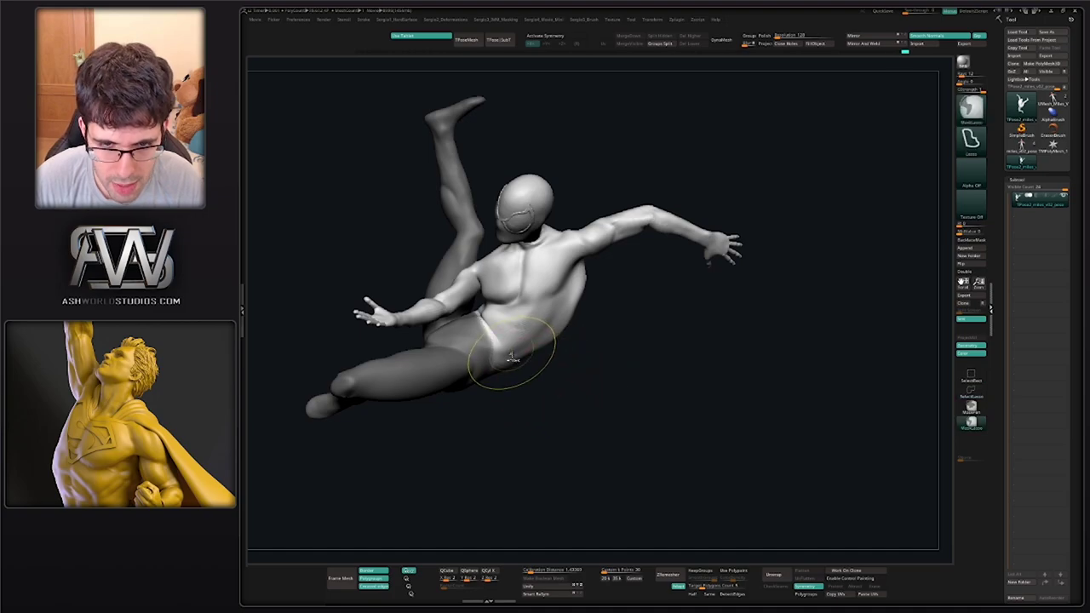
key(ctrl+i)
Center the gizmo on the pelvis, then rotate and shift the unmasked lower body relative to the torso
drag(528, 372, 506, 360)
key(w)
right_drag(505, 354, 506, 327)
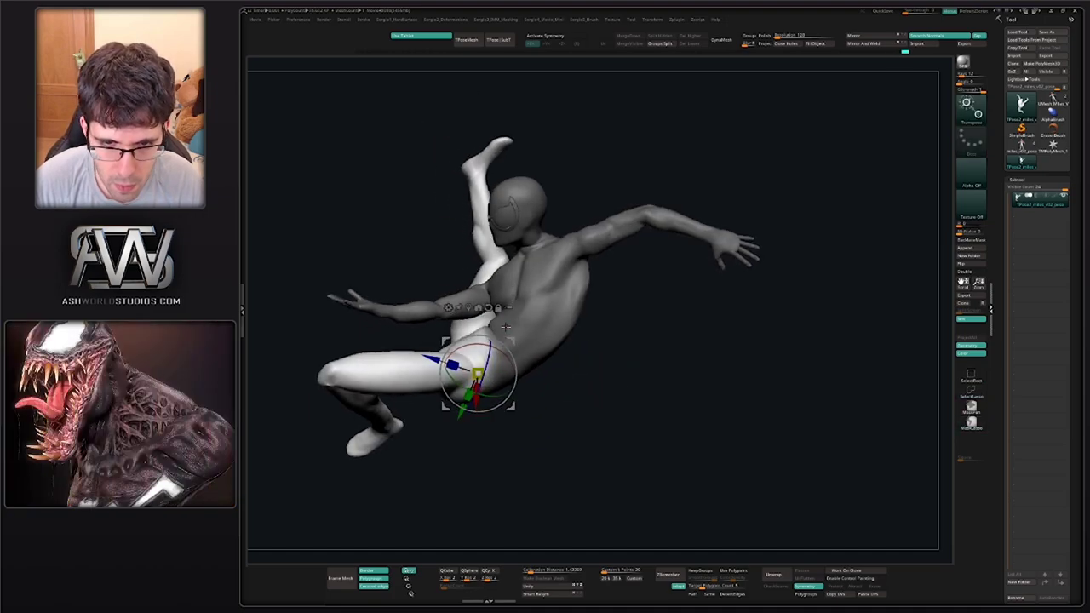
drag(550, 354, 534, 331)
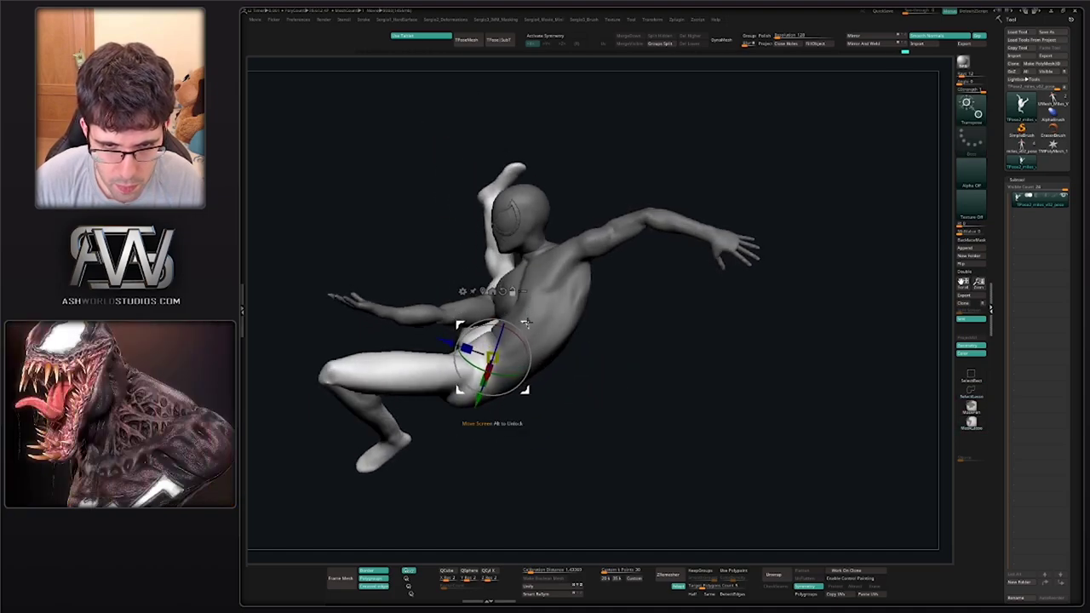
drag(527, 376, 516, 398)
drag(526, 327, 524, 373)
ctrl+right_drag(545, 375, 548, 345)
right_drag(548, 345, 597, 399)
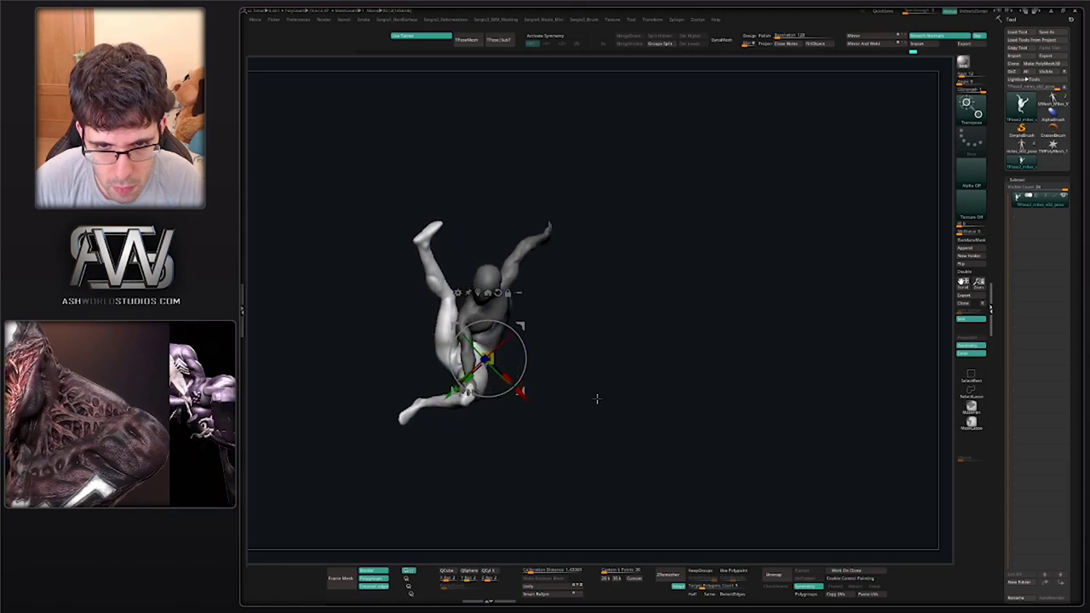
Clear the lower-body mask, leave only the forward arm unmasked, and place the gizmo on its upper arm
drag(597, 398, 487, 369)
drag(545, 361, 698, 344)
drag(582, 356, 337, 387)
ctrl+drag(504, 337, 545, 367)
alt+drag(511, 426, 479, 355)
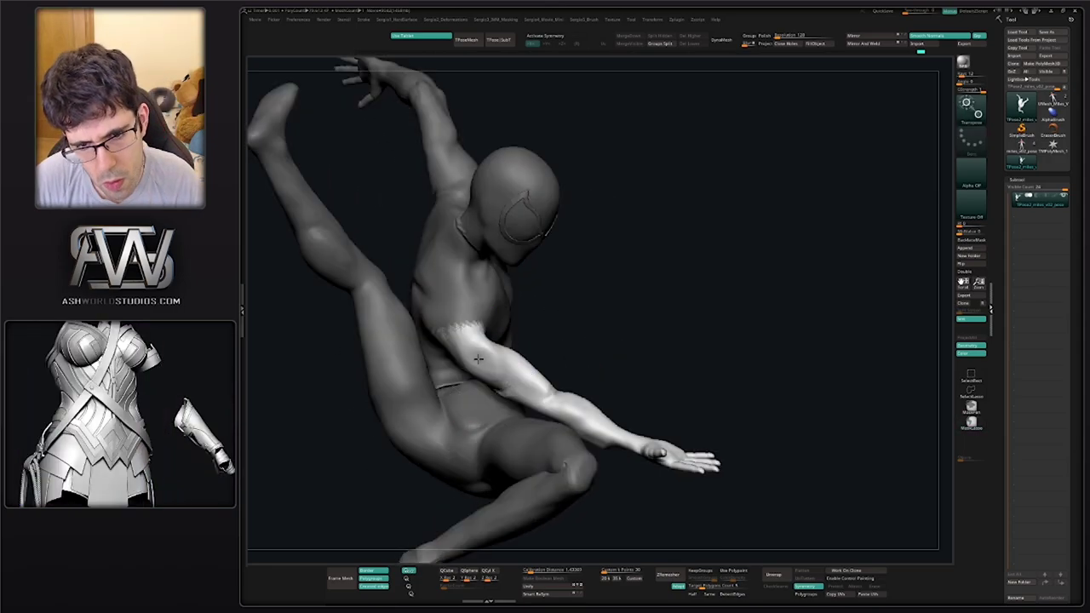
alt+click(479, 356)
key(q)
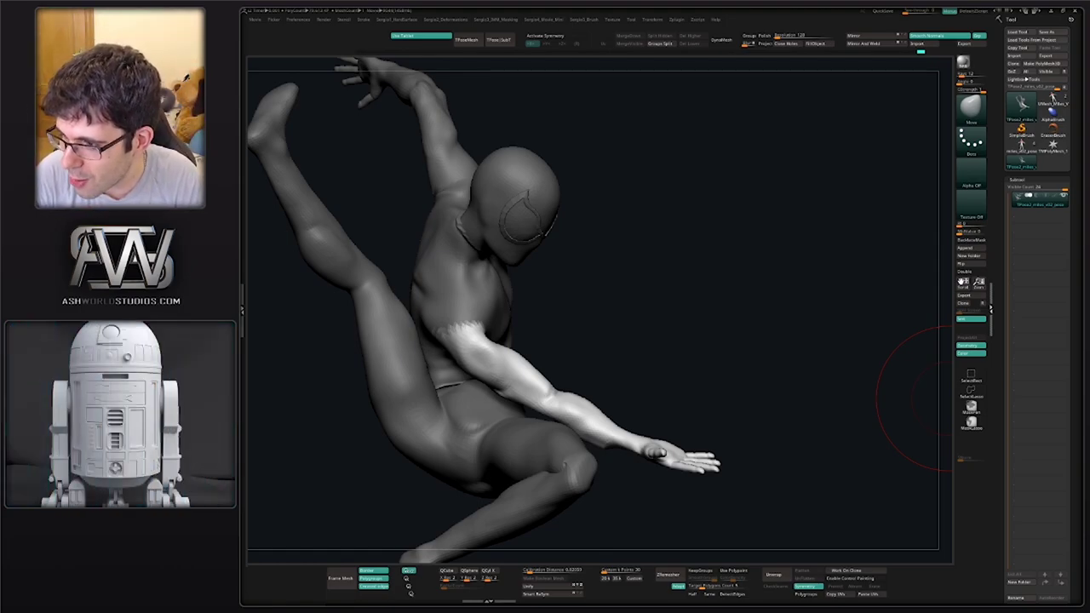
Adjust the body contour around the torso fold up close with the Move brush
right_drag(714, 295, 655, 318)
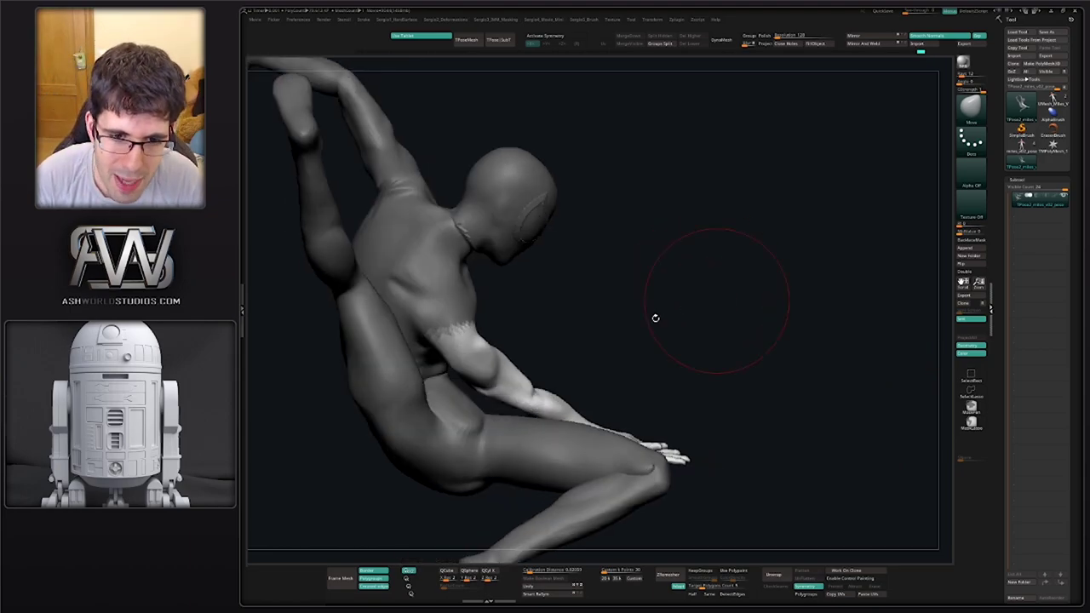
mouse_move(451, 365)
ctrl+right_down()
mouse_move(469, 445)
mouse_move(472, 370)
mouse_move(456, 358)
mouse_move(441, 370)
mouse_move(435, 341)
mouse_move(477, 343)
mouse_move(431, 358)
mouse_move(494, 350)
mouse_move(455, 341)
ctrl+right_up()
drag(417, 290, 408, 309)
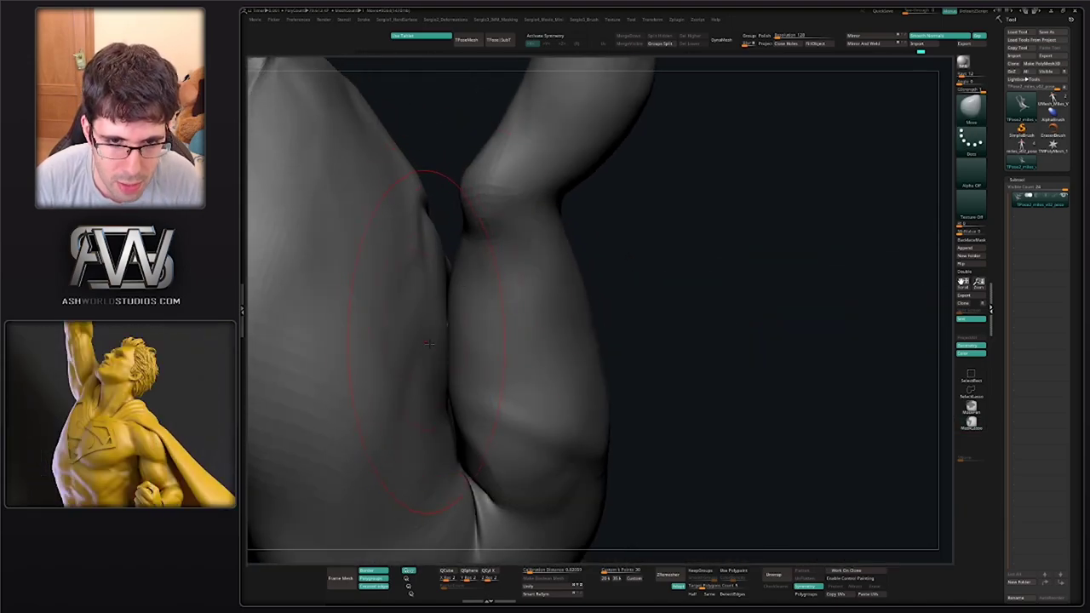
right_drag(469, 409, 472, 465)
ctrl+right_drag(470, 514, 523, 405)
ctrl+right_drag(523, 405, 502, 358)
Rotate the forward arm with the gizmo and return to the Move brush
right_drag(502, 358, 548, 380)
ctrl+click(548, 380)
key(w)
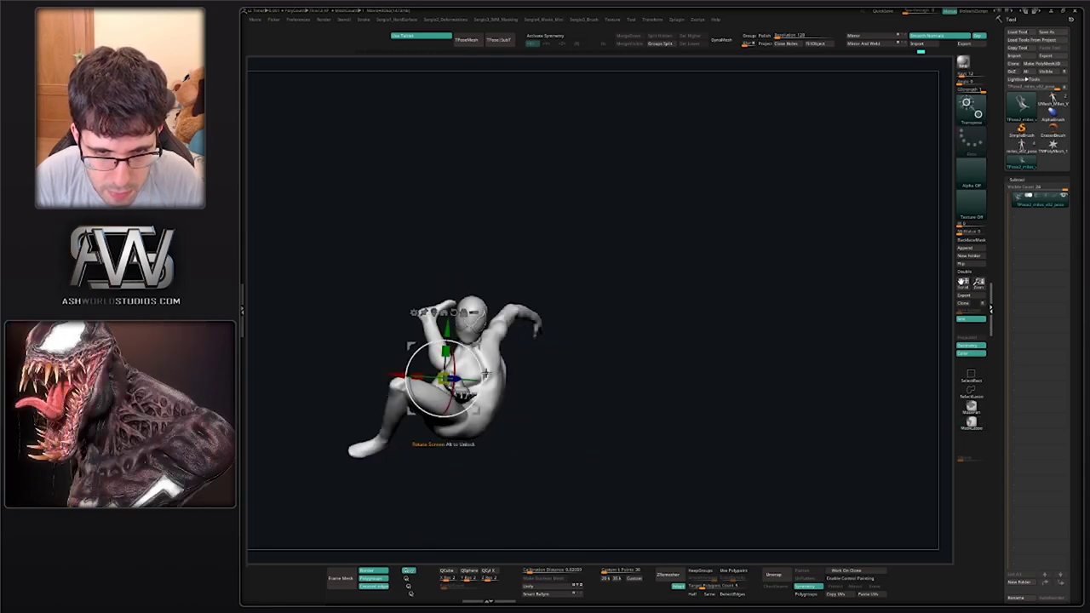
drag(486, 373, 479, 353)
right_drag(533, 383, 505, 404)
key(q)
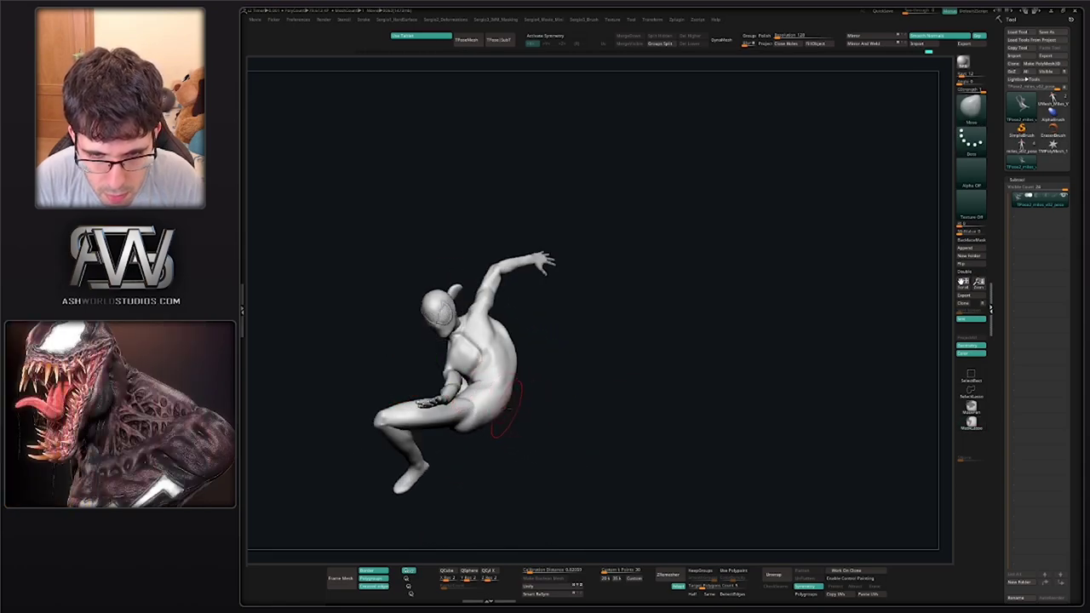
Mask the head and legs, isolate the forward arm to unmask it, and show the full figure again
mouse_move(526, 352)
right_down()
mouse_move(563, 375)
mouse_move(525, 388)
right_up()
key(w)
ctrl+click(514, 367)
key(q)
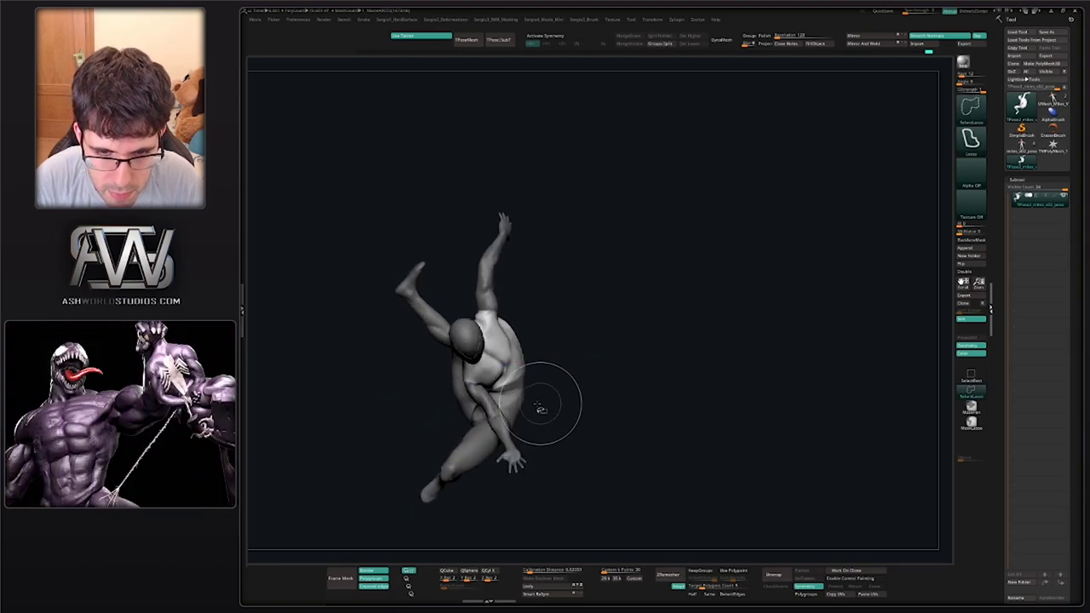
ctrl+shift+click(494, 422)
mouse_move(523, 357)
ctrl+alt+mouse_down()
mouse_move(565, 507)
mouse_move(569, 490)
ctrl+alt+mouse_up()
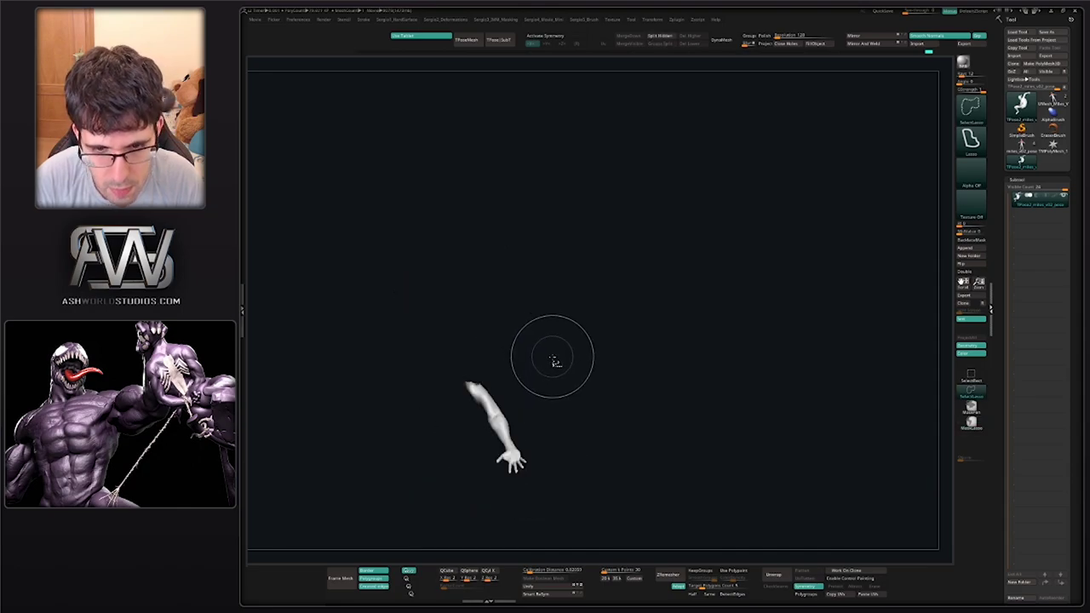
ctrl+shift+click(552, 360)
Unmask the head and raised arm so only the legs and pelvis stay masked, with the gizmo at the waist
right_drag(528, 363, 538, 301)
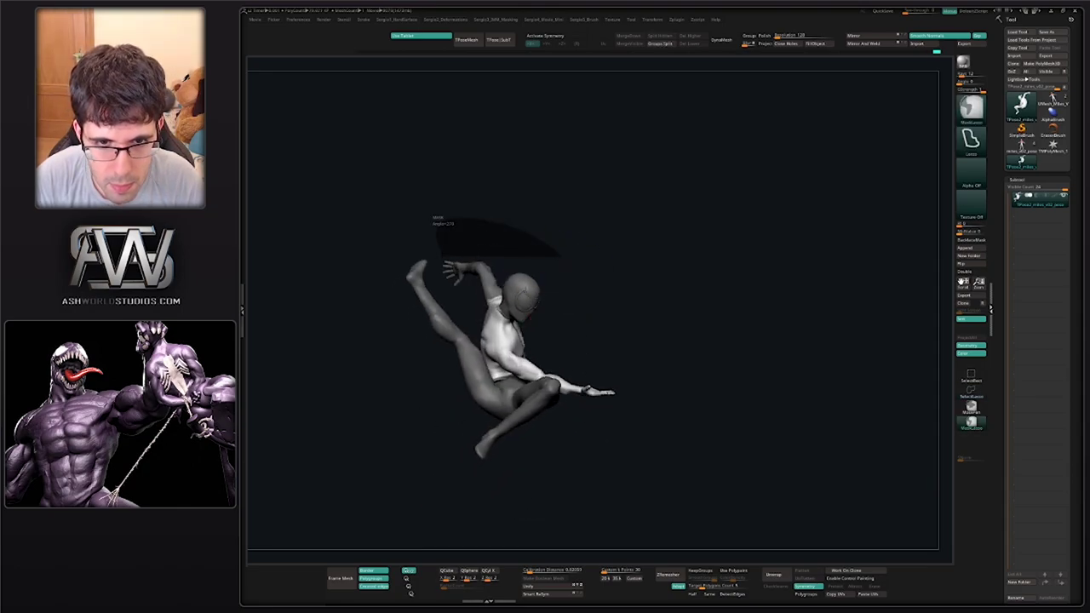
mouse_move(475, 311)
ctrl+alt+mouse_down()
mouse_move(559, 275)
mouse_move(582, 309)
mouse_move(567, 345)
mouse_move(530, 370)
ctrl+alt+mouse_up()
ctrl+click(538, 372)
key(ctrl+z)
key(w)
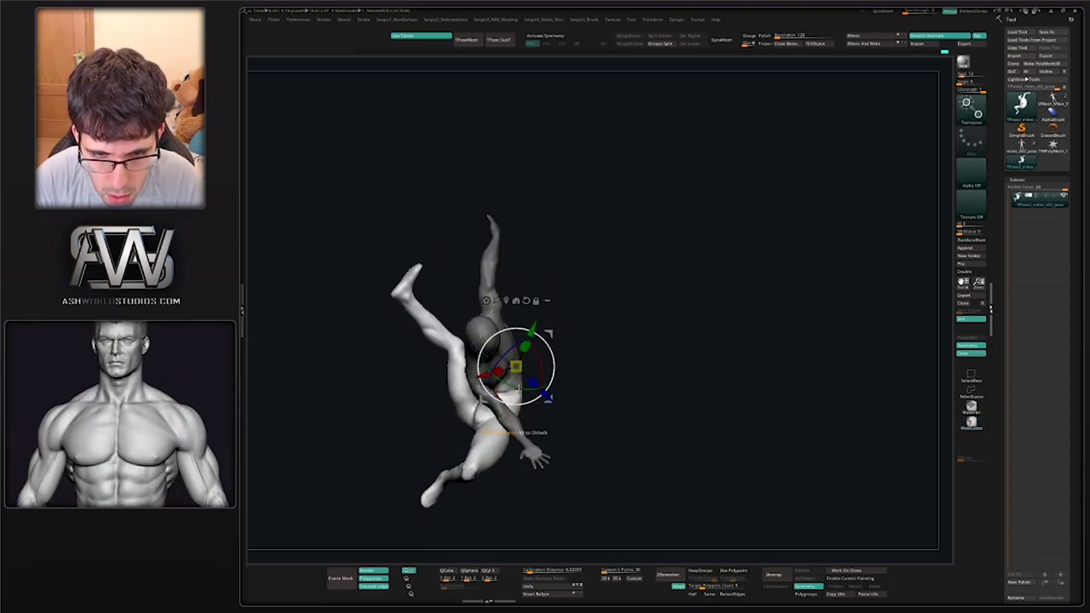
mouse_move(603, 373)
mouse_down()
mouse_move(541, 358)
mouse_move(536, 393)
mouse_move(600, 374)
mouse_move(546, 392)
mouse_move(555, 385)
mouse_move(522, 380)
mouse_up()
key(ctrl+z)
ctrl+click(553, 390)
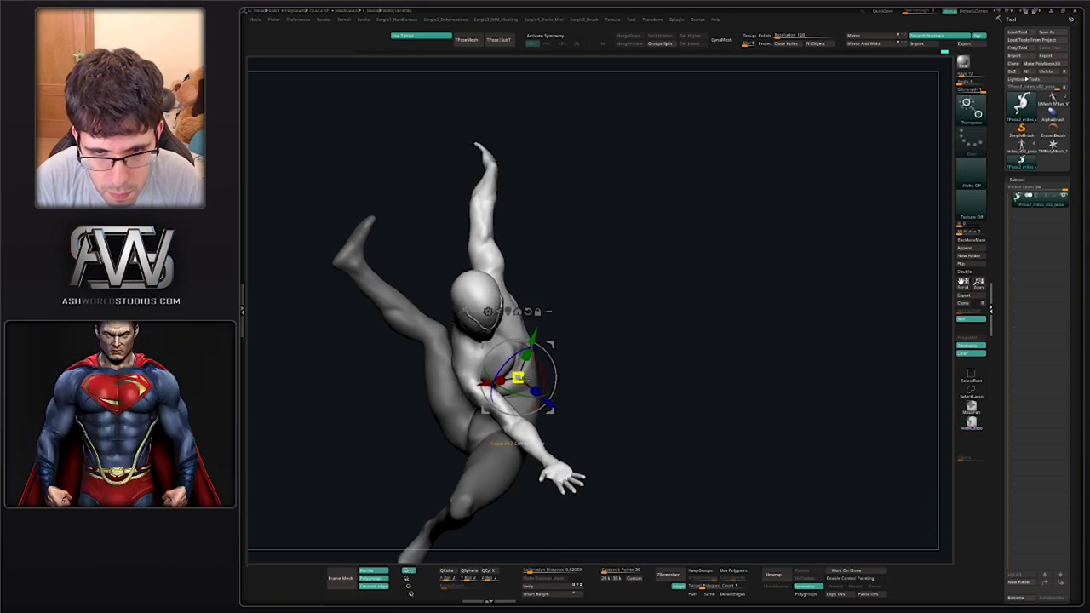
Try rotating the unmasked upper body about the waist, checking the pose from several angles
ctrl+right_drag(519, 379, 522, 382)
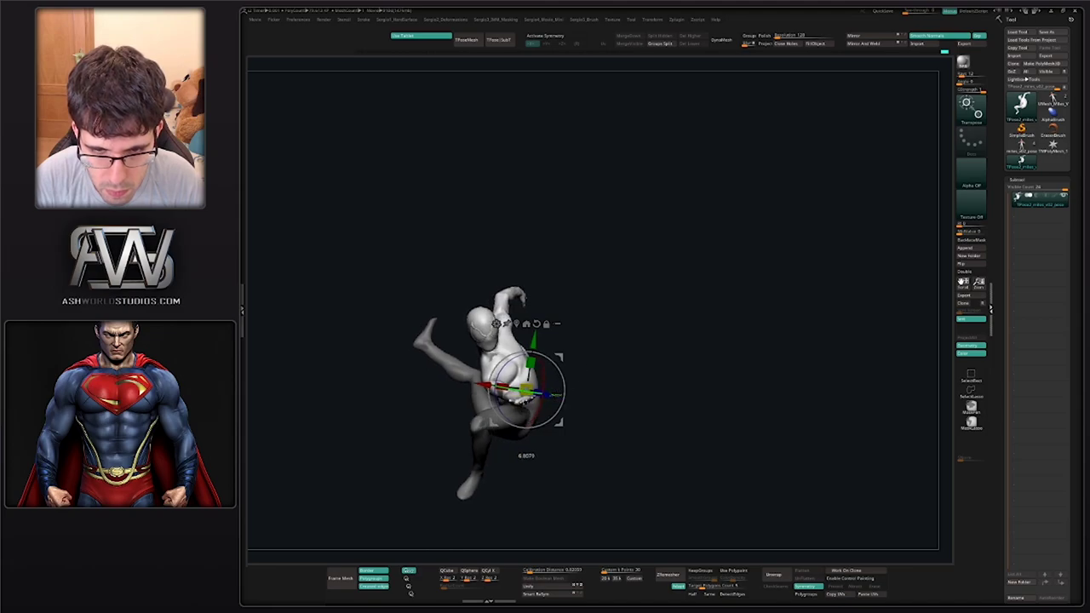
right_drag(572, 389, 627, 388)
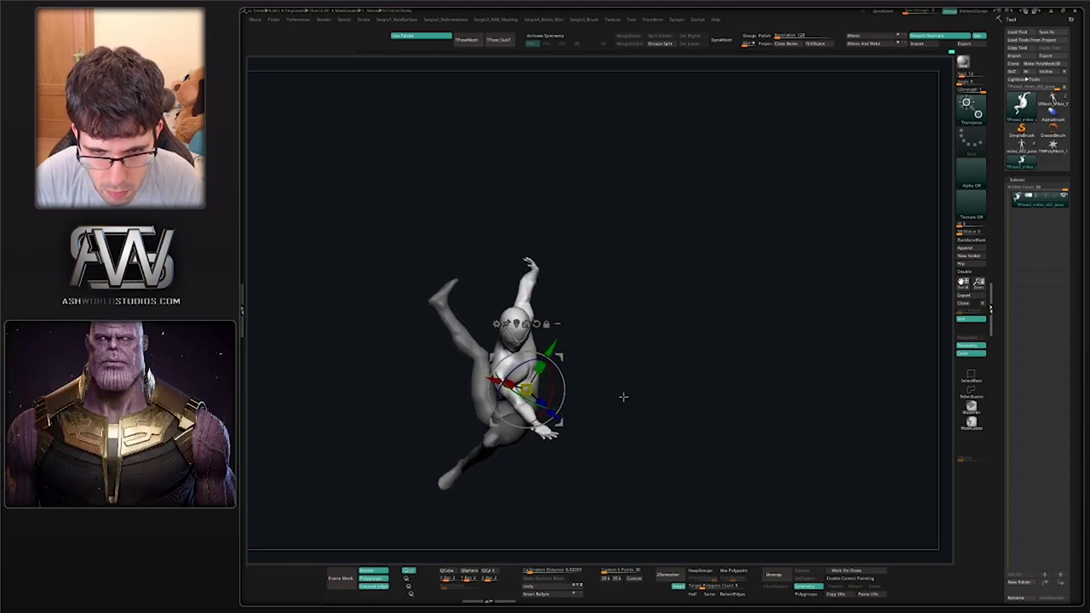
right_drag(623, 397, 582, 385)
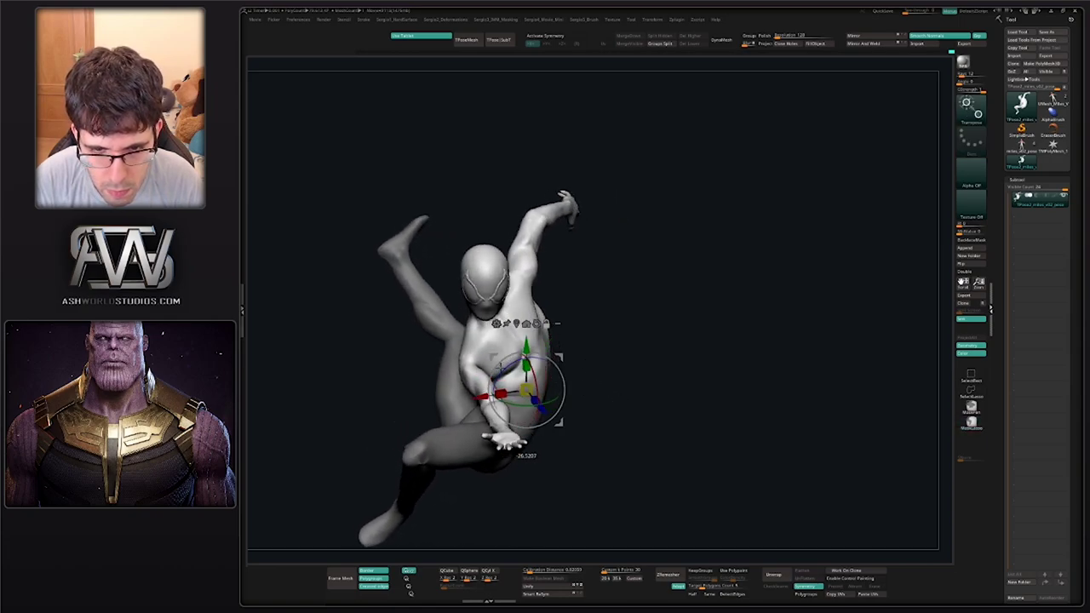
mouse_move(559, 392)
mouse_down()
mouse_move(573, 387)
mouse_move(559, 389)
mouse_up()
mouse_move(602, 370)
right_down()
mouse_move(629, 382)
mouse_move(629, 395)
mouse_move(602, 363)
mouse_move(617, 365)
right_up()
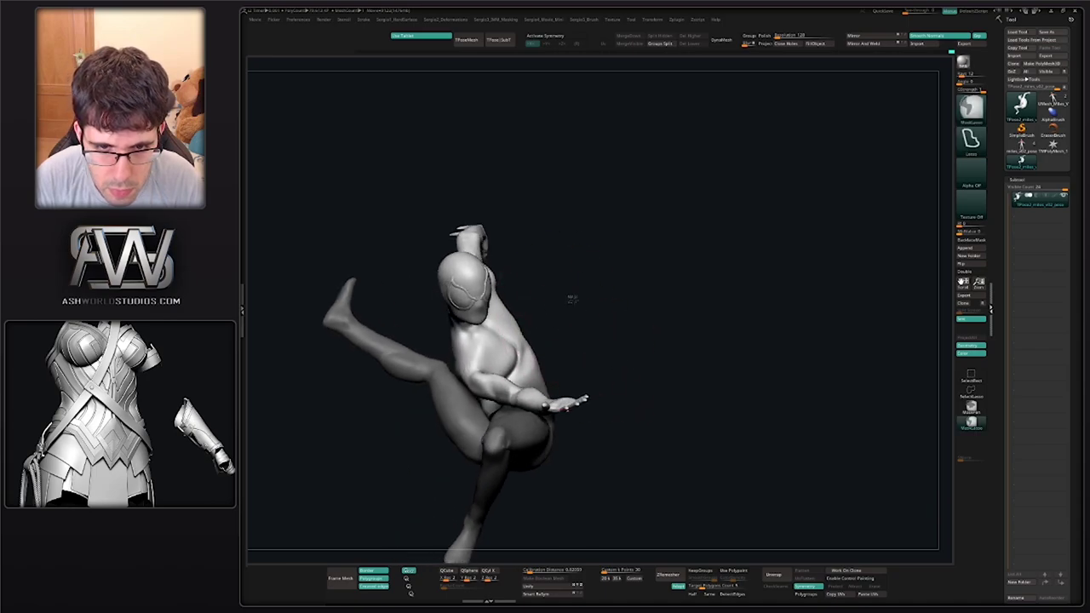
Clear the lower-body mask, mask everything except the head, and place the gizmo at the neck
ctrl+drag(572, 299, 566, 301)
ctrl+click(476, 285)
key(q)
right_drag(484, 294, 504, 324)
key(w)
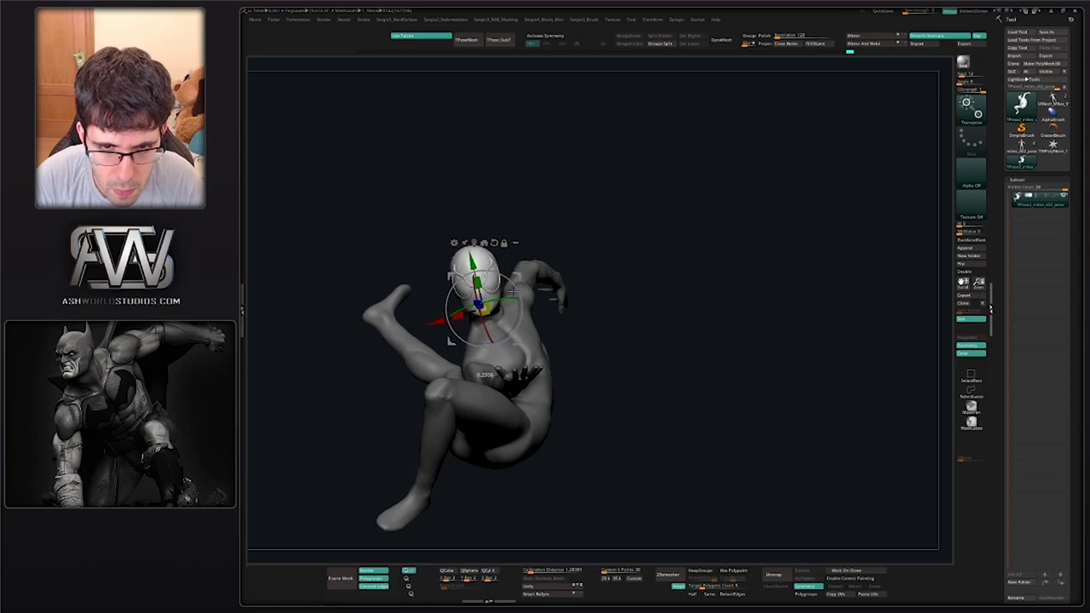
Try tilting and turning the head around the neck to suit the leaping pose
drag(488, 325, 492, 334)
mouse_move(519, 342)
right_down()
mouse_move(591, 361)
mouse_move(578, 360)
mouse_move(589, 400)
mouse_move(569, 358)
right_up()
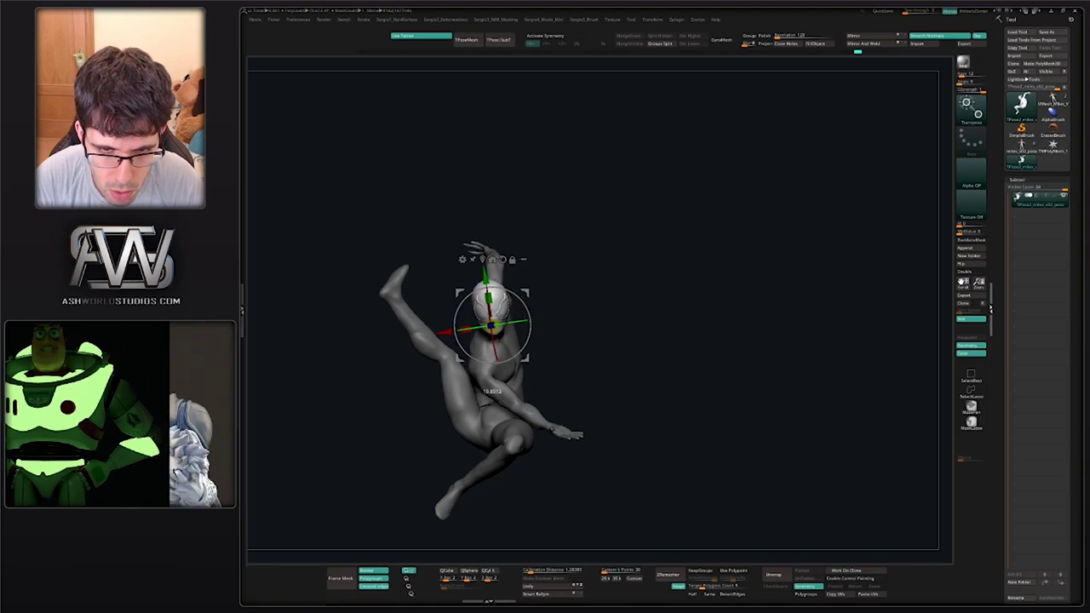
mouse_move(559, 358)
right_down()
mouse_move(572, 359)
mouse_move(564, 344)
right_up()
drag(523, 321, 527, 321)
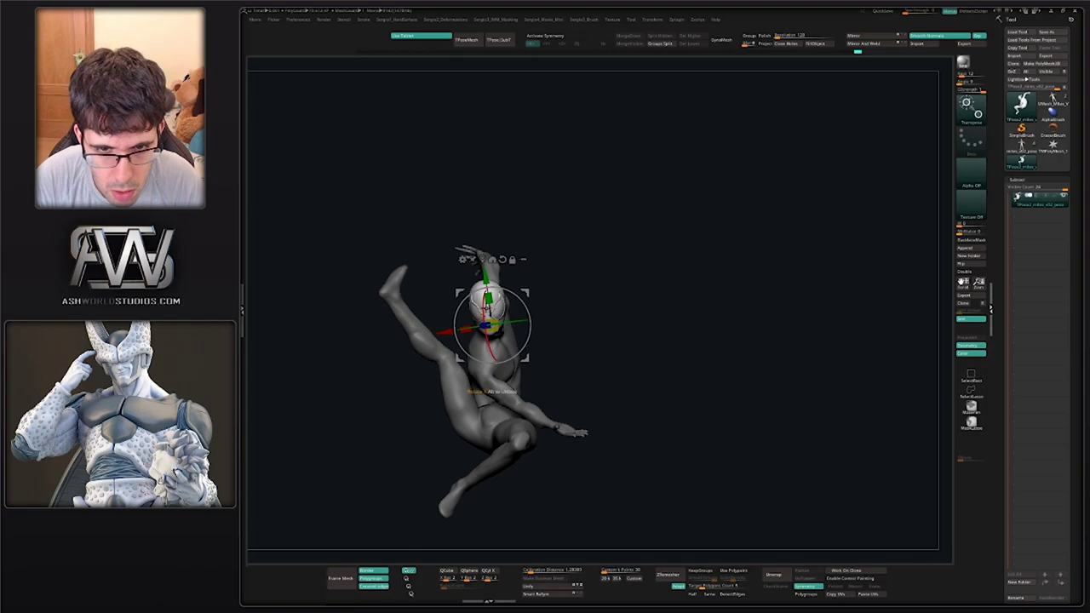
ctrl+right_drag(552, 330, 569, 347)
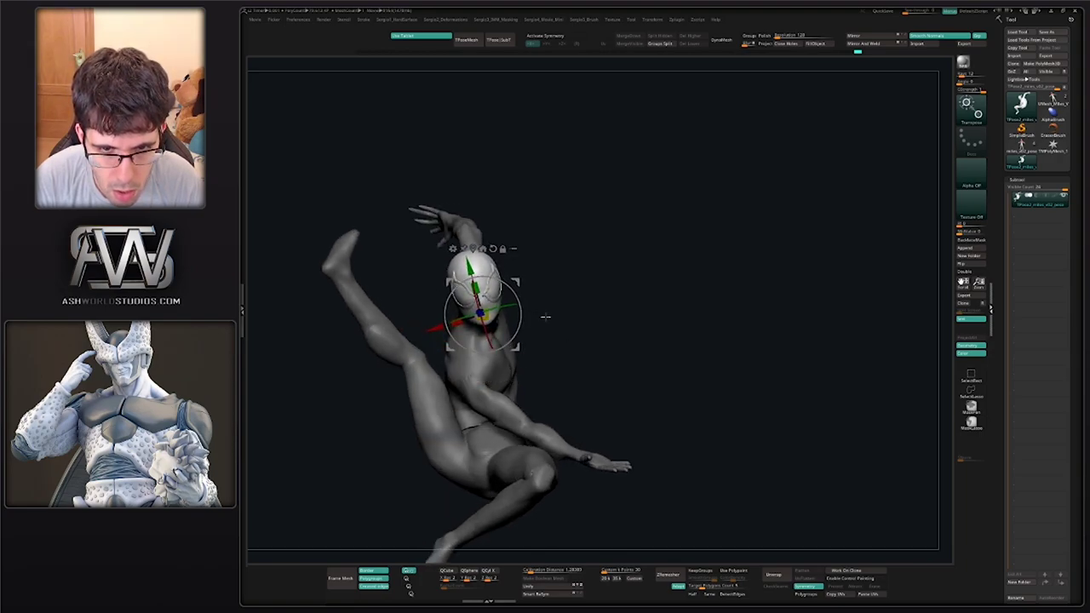
Undo the head rotation and its masking, going back to the unmasked upper body with the legs masked
right_drag(580, 354, 619, 335)
alt+right_drag(392, 224, 536, 444)
mouse_move(513, 331)
right_down()
mouse_move(534, 237)
mouse_move(514, 245)
mouse_move(554, 242)
right_up()
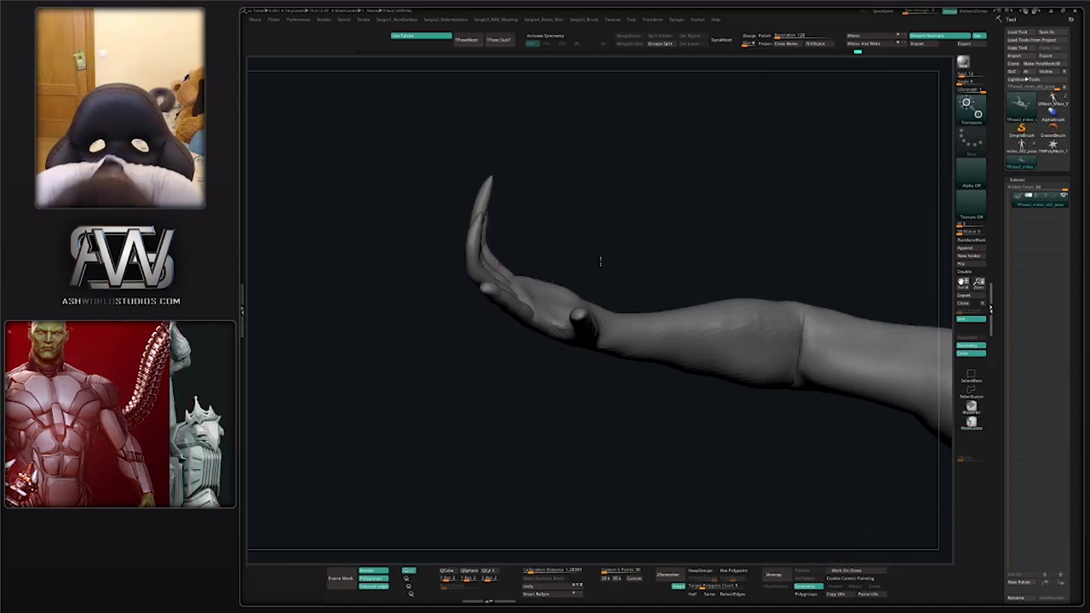
ctrl+right_drag(554, 381, 566, 283)
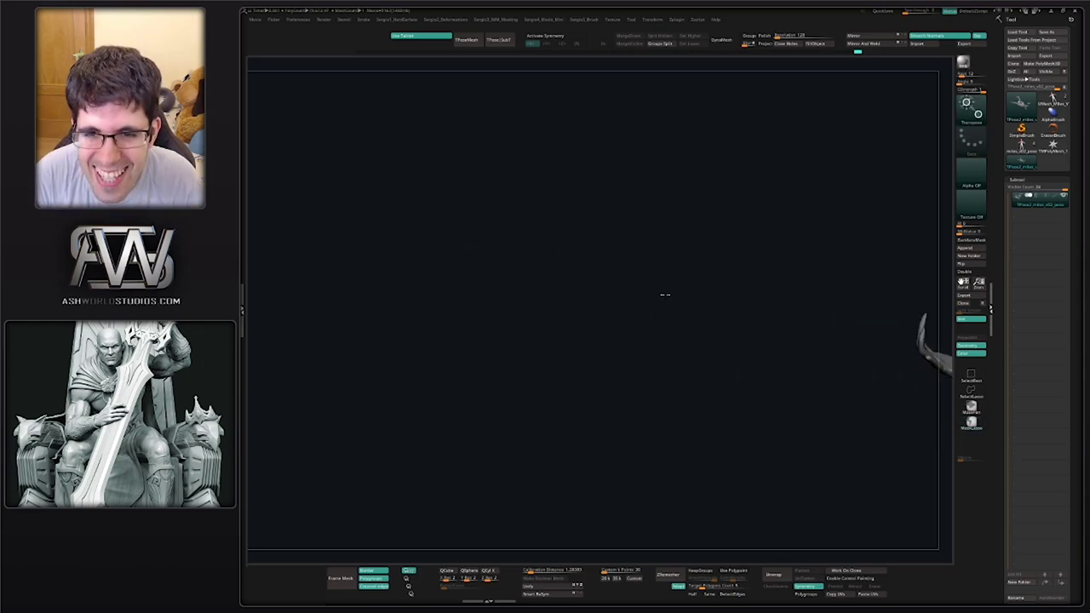
alt+right_drag(664, 295, 518, 265)
key(ctrl+z)
key(ctrl+z)
key(ctrl+z)
key(ctrl+z)
key(ctrl+z)
key(ctrl+z)
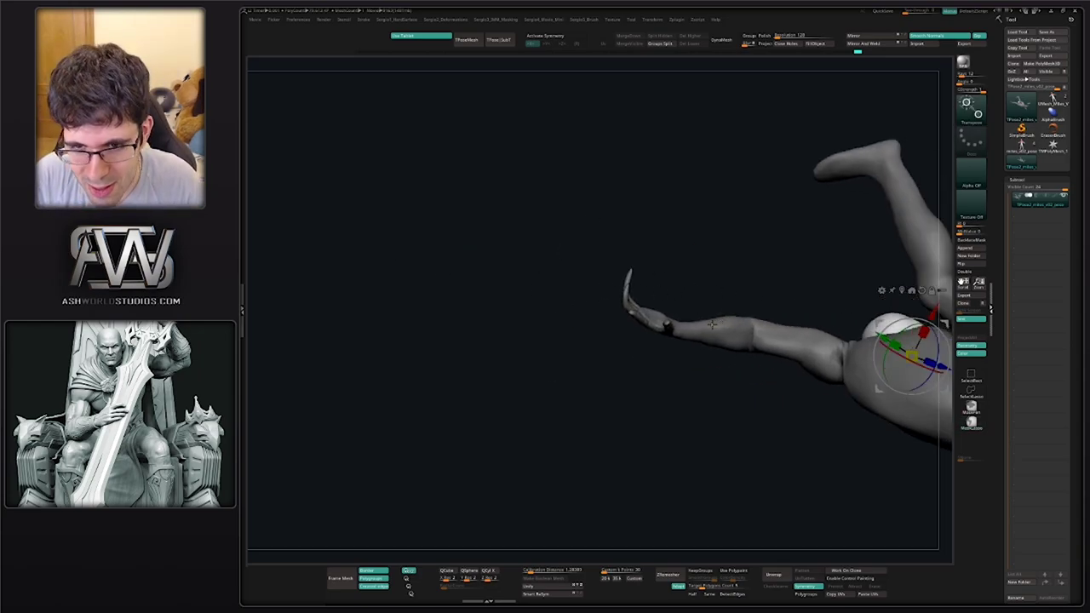
key(ctrl+z)
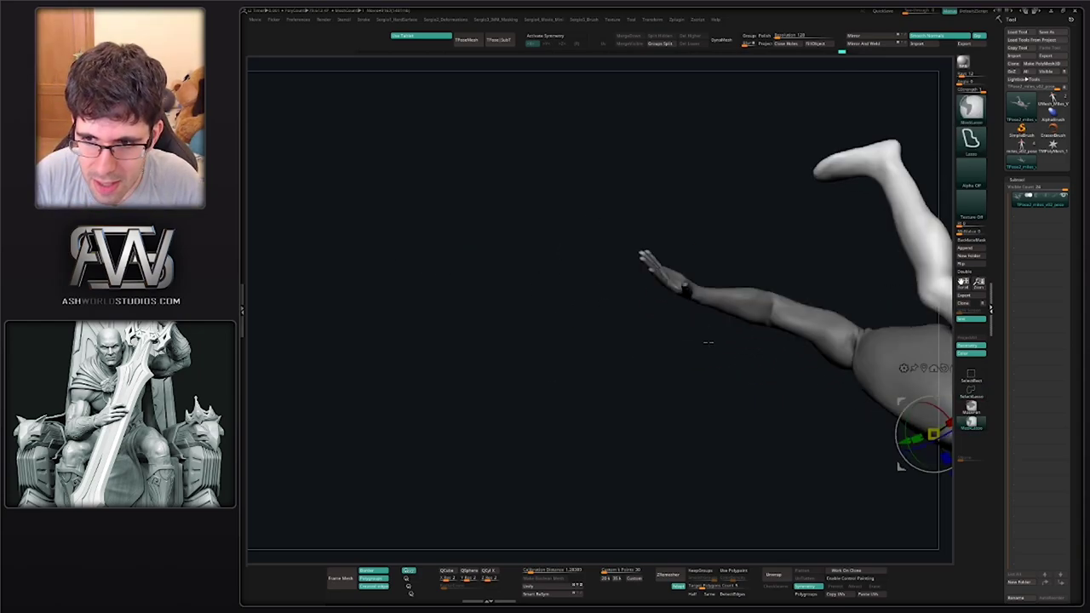
ctrl+right_drag(708, 343, 527, 262)
mouse_move(682, 354)
right_down()
mouse_move(633, 370)
mouse_move(592, 421)
mouse_move(561, 417)
right_up()
mouse_move(693, 392)
right_down()
mouse_move(691, 325)
mouse_move(682, 345)
mouse_move(641, 366)
right_up()
key(ctrl+z)
key(ctrl+shift+z)
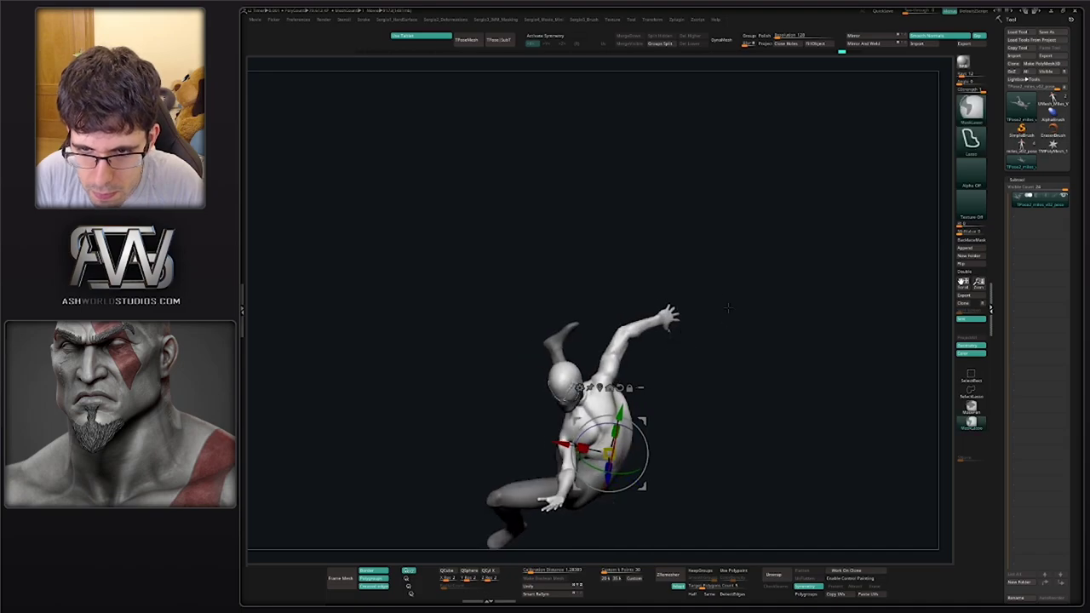
Rotate the unmasked upper body about the waist relative to the legs, and clear the mask
ctrl+drag(631, 285, 729, 298)
mouse_move(735, 343)
right_down()
mouse_move(721, 353)
mouse_move(711, 440)
mouse_move(664, 353)
mouse_move(651, 379)
mouse_move(615, 362)
mouse_move(712, 369)
right_up()
drag(629, 395, 627, 382)
mouse_move(676, 381)
right_down()
mouse_move(688, 375)
mouse_move(681, 362)
right_up()
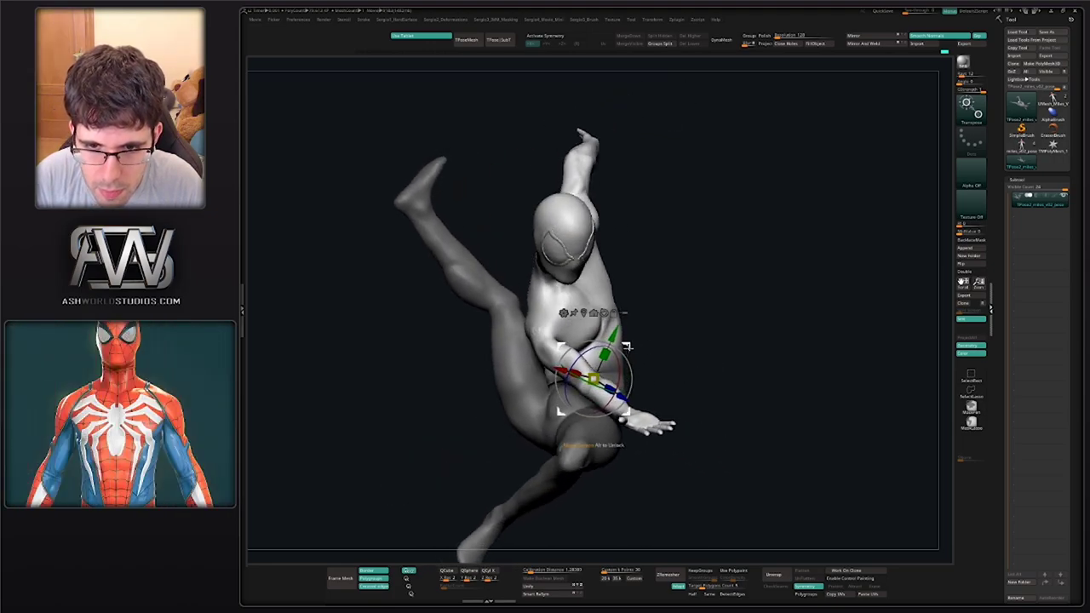
drag(631, 364, 577, 379)
ctrl+drag(690, 355, 703, 366)
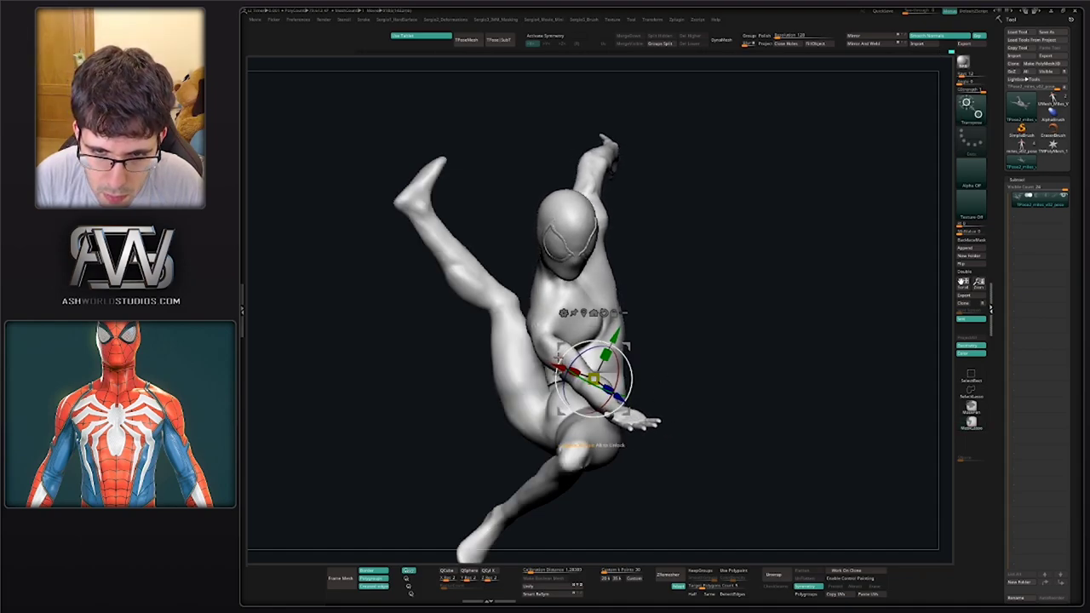
Mask the forward arm, invert the mask so only that arm is free, and place the gizmo on its upper part
ctrl+drag(554, 361, 547, 352)
key(q)
ctrl+click(674, 322)
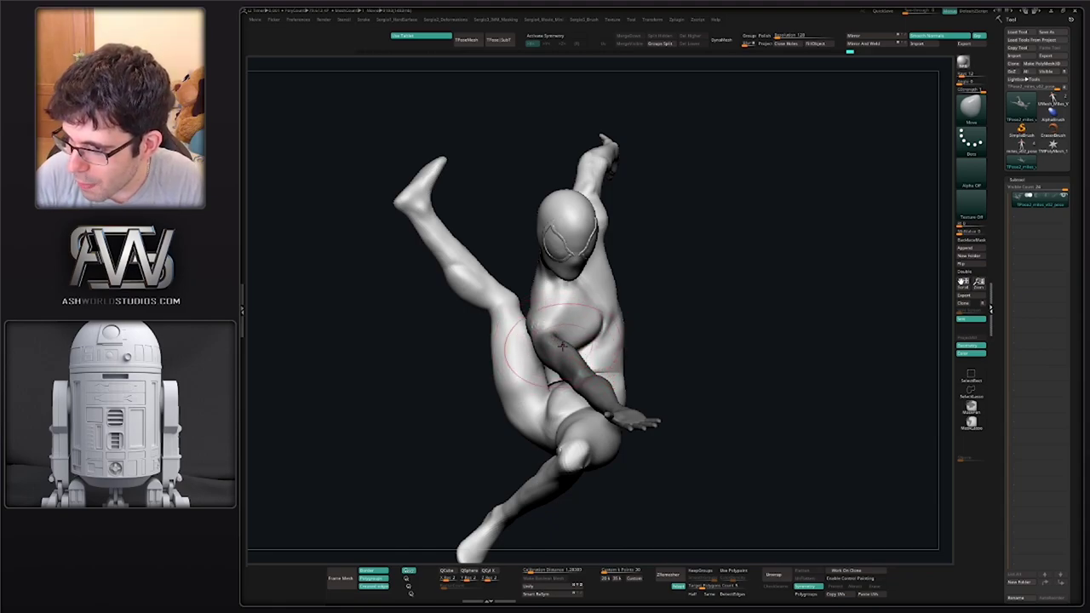
key(w)
ctrl+click(674, 316)
right_drag(603, 326, 610, 344)
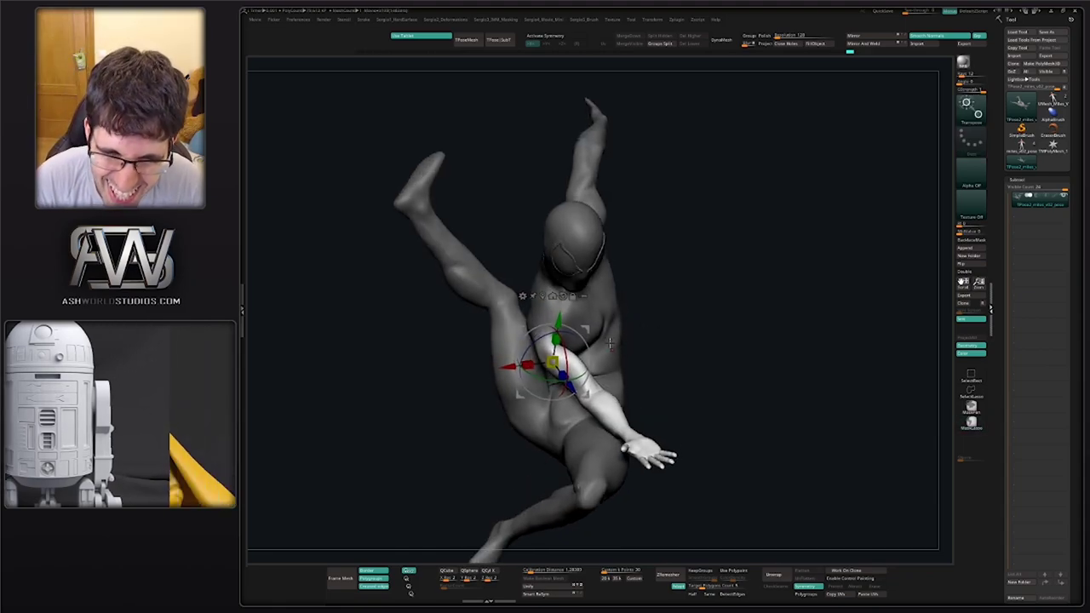
Rotate the forward arm from front and side views so it reaches past the torso, and clear the mask
drag(586, 330, 583, 329)
right_drag(609, 351, 677, 314)
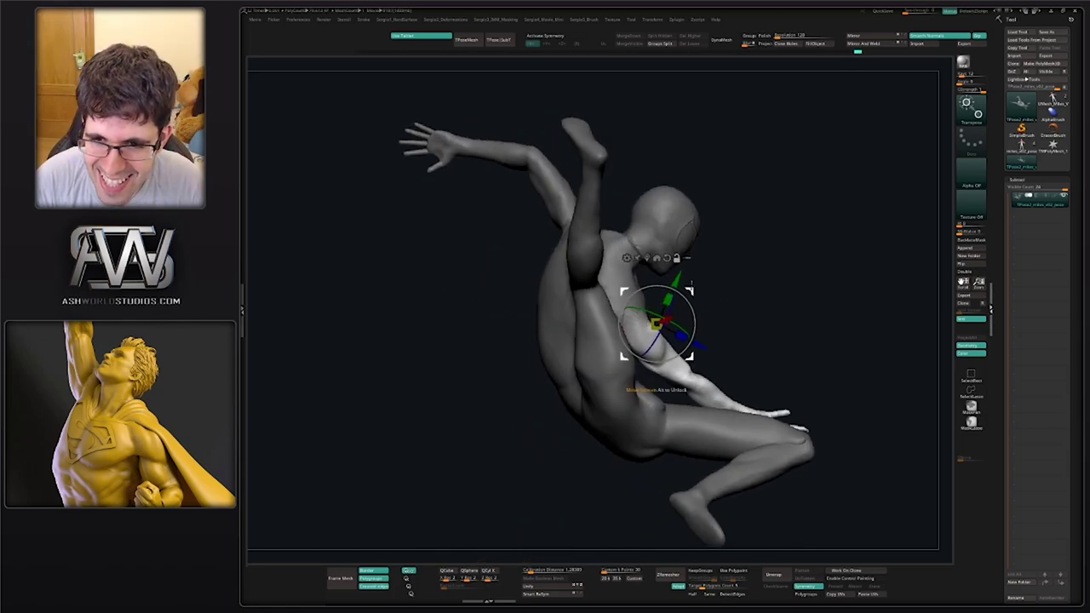
drag(691, 282, 669, 291)
right_drag(710, 306, 648, 334)
drag(654, 348, 620, 365)
mouse_move(621, 363)
right_down()
mouse_move(663, 348)
mouse_move(630, 356)
right_up()
ctrl+drag(738, 265, 751, 277)
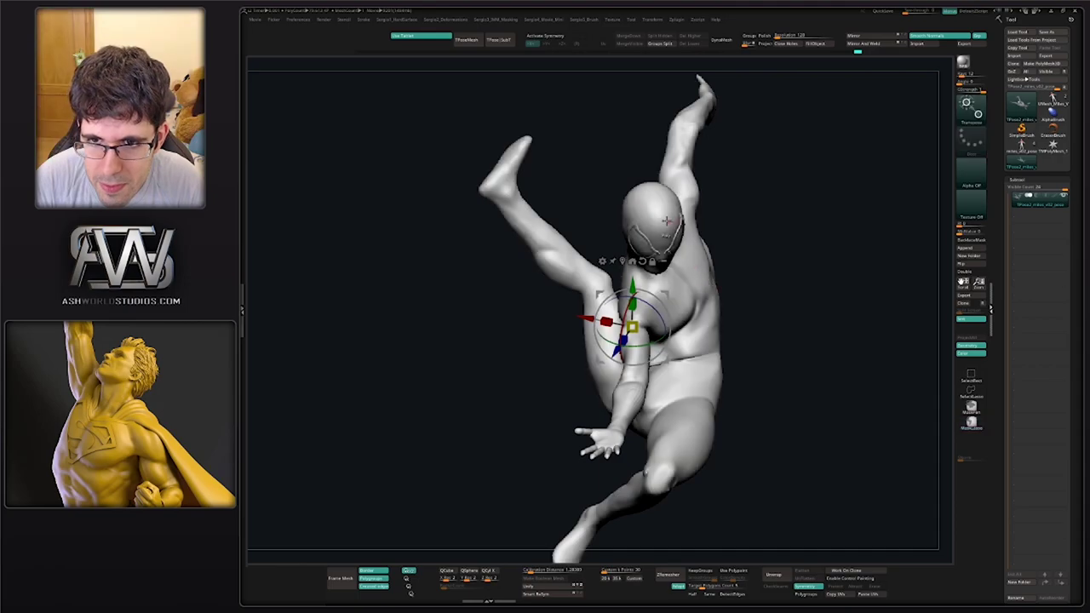
Mask everything except the head and place the gizmo at the base of the neck
ctrl+click(667, 221)
right_drag(667, 223, 691, 313)
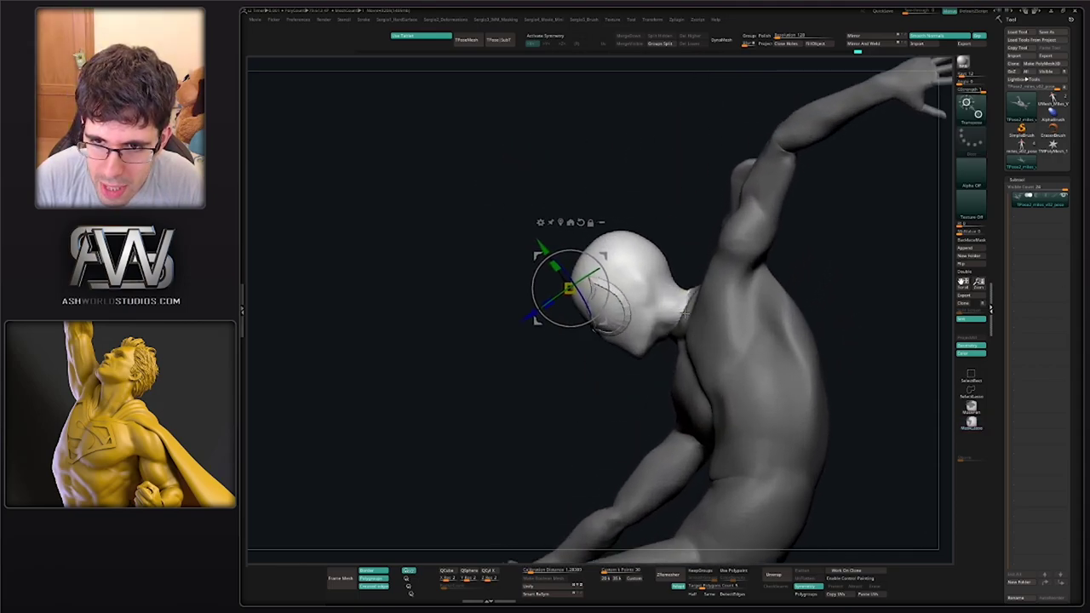
ctrl+click(695, 259)
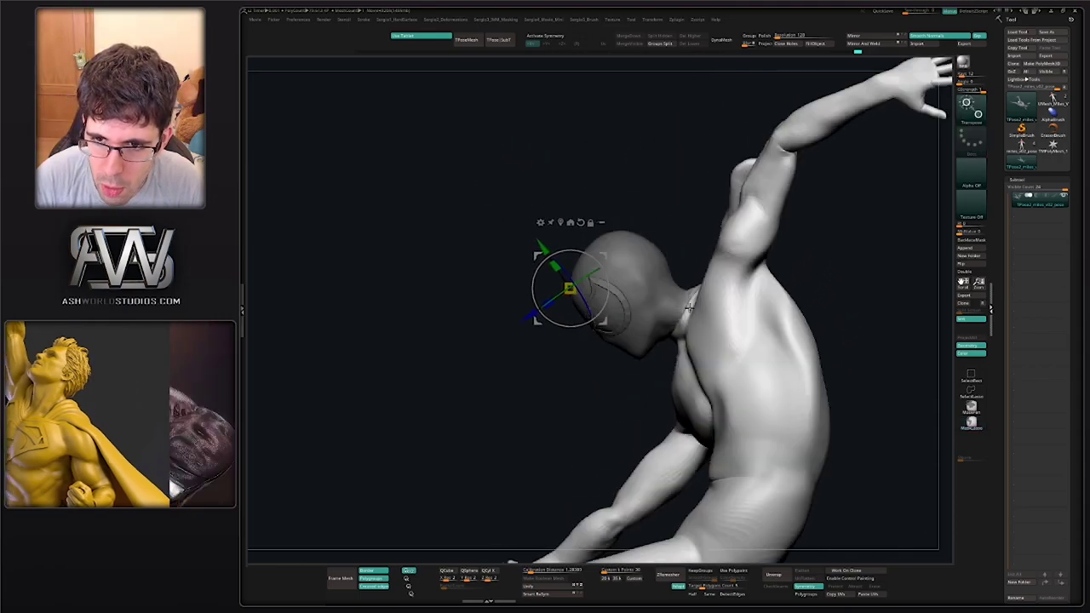
ctrl+click(695, 259)
alt+click(681, 310)
right_drag(682, 310, 723, 292)
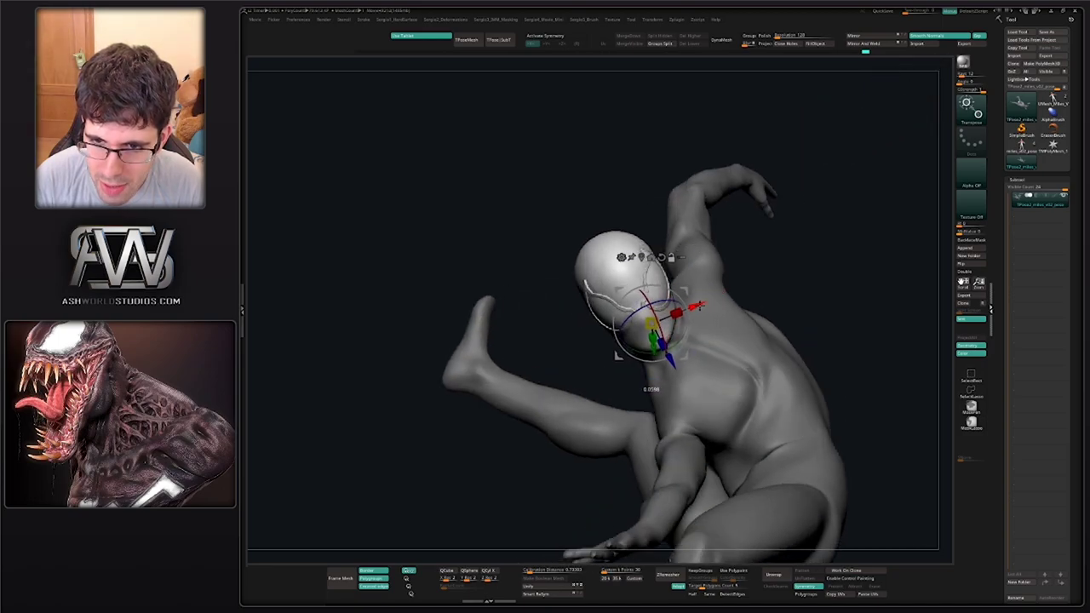
Rotate the head around the neck, refining its tilt and direction from several angles
ctrl+right_drag(676, 336, 695, 306)
drag(608, 261, 605, 286)
right_drag(682, 316, 709, 344)
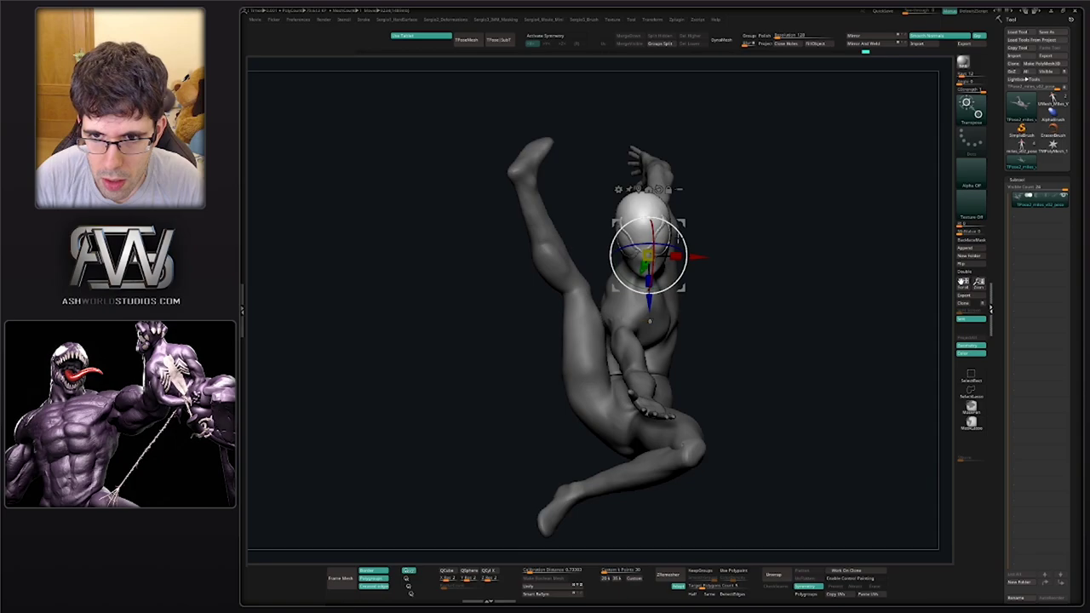
right_drag(720, 317, 723, 288)
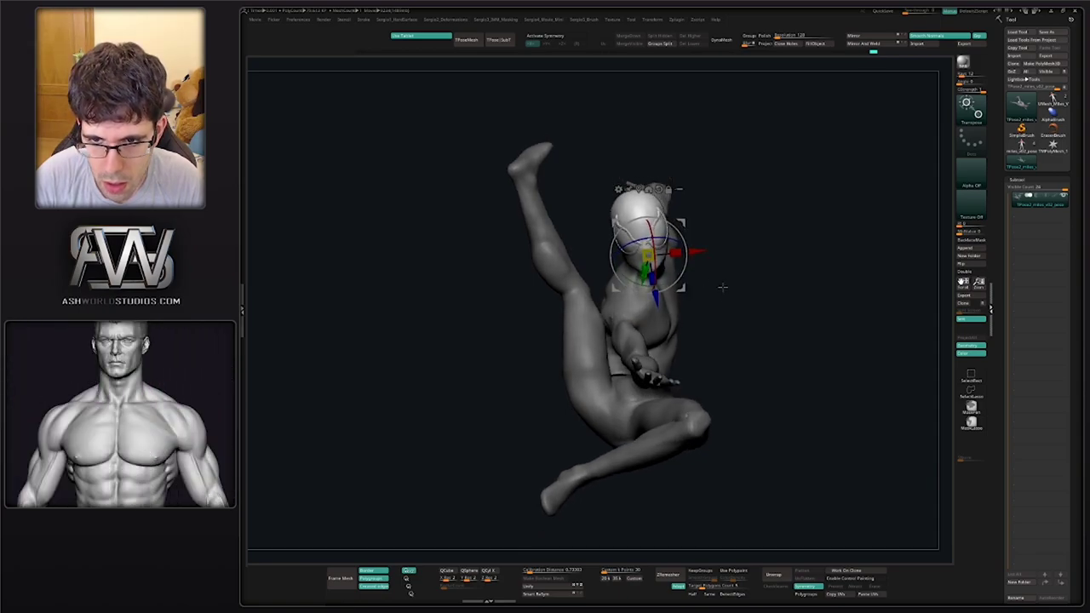
right_drag(715, 341, 762, 380)
drag(760, 379, 769, 358)
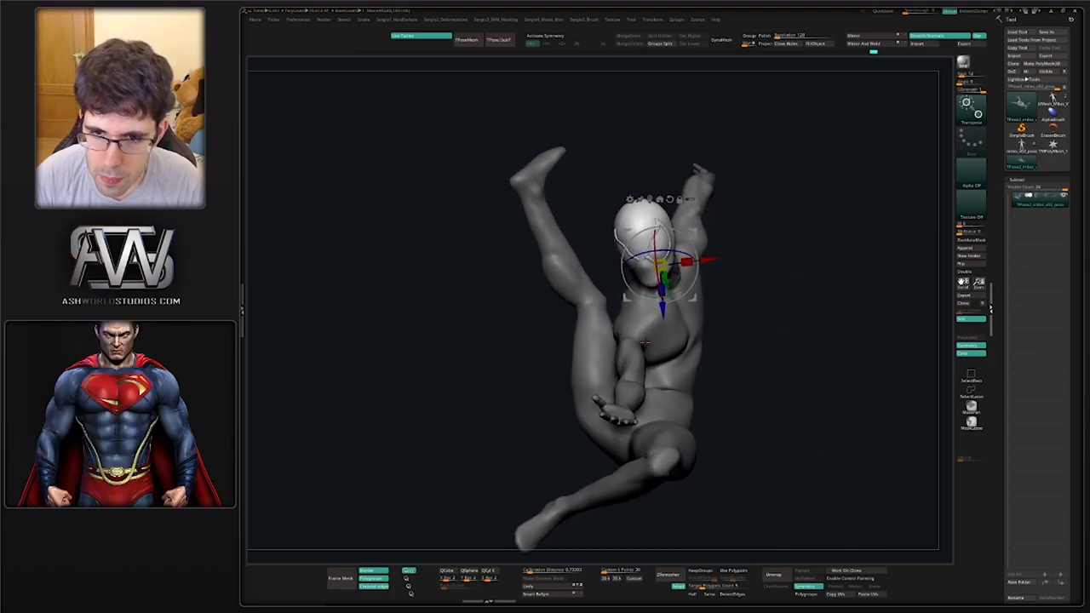
Leave only the forward arm and its shoulder unmasked and position the gizmo on the arm
ctrl+click(663, 368)
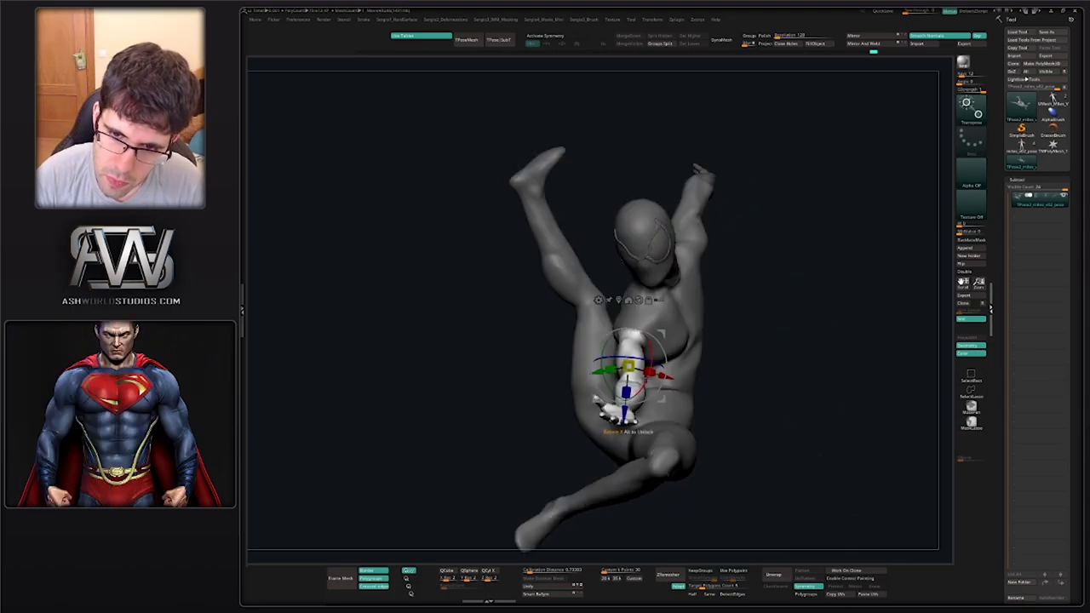
drag(681, 409, 705, 436)
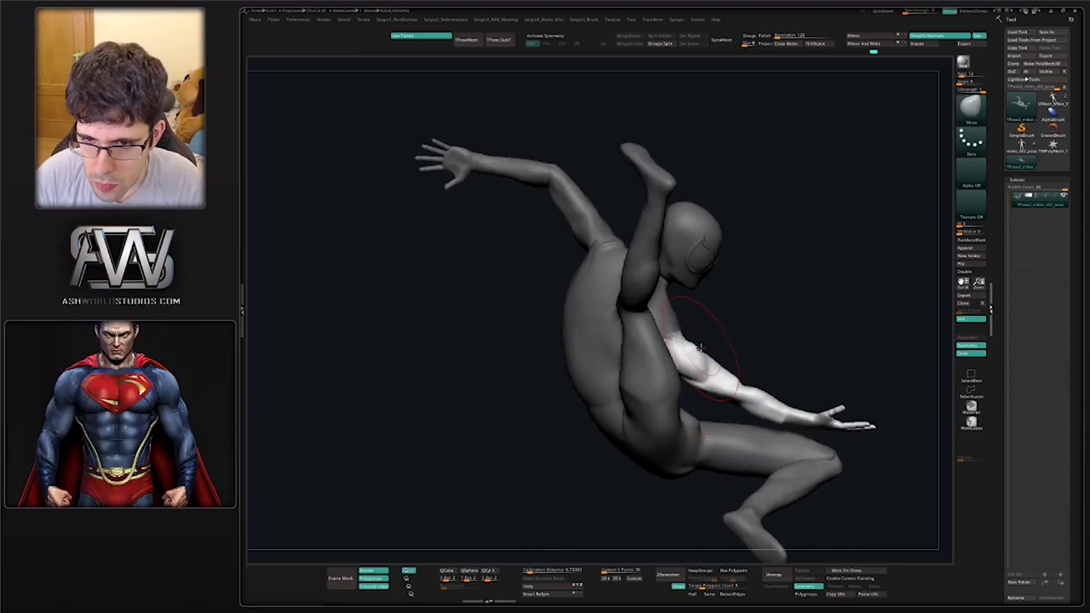
key(w)
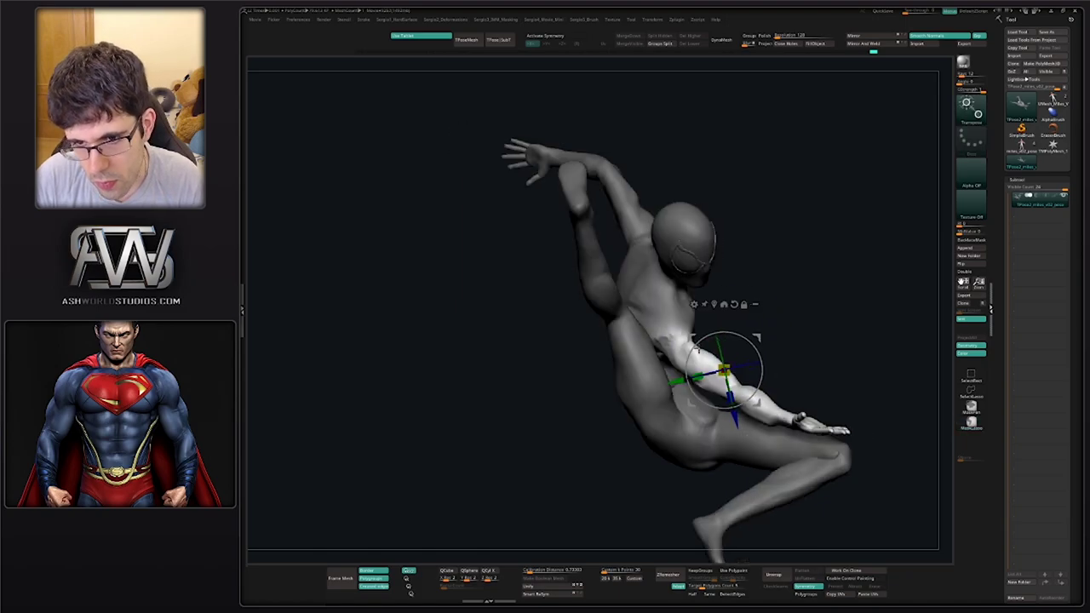
Rotate the forward arm around its shoulder, refining its reach and direction from front and side views
drag(771, 308, 707, 321)
alt+click(679, 348)
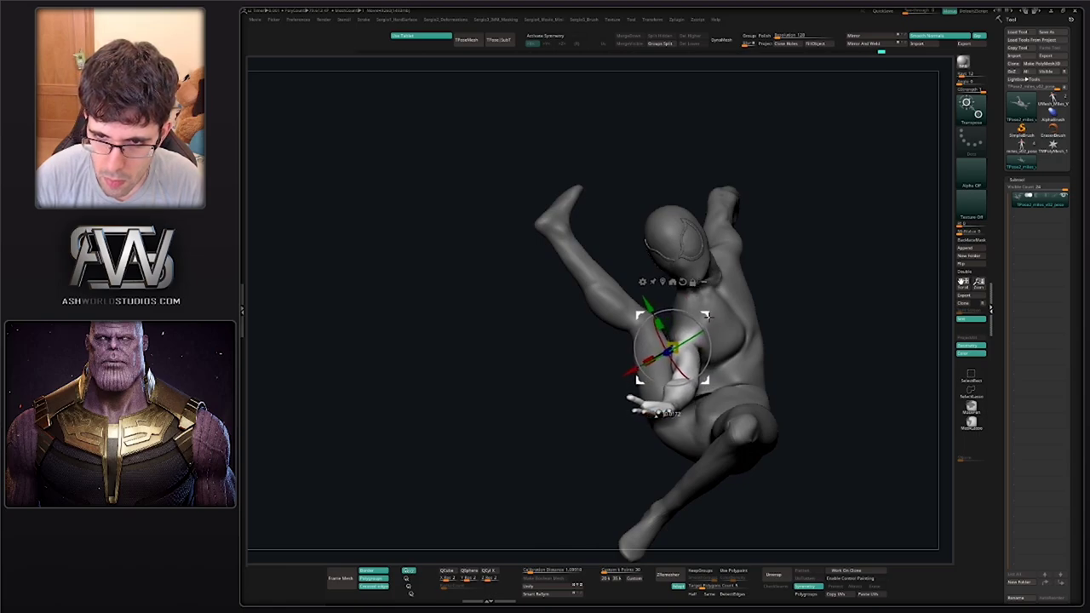
alt+drag(771, 328, 823, 314)
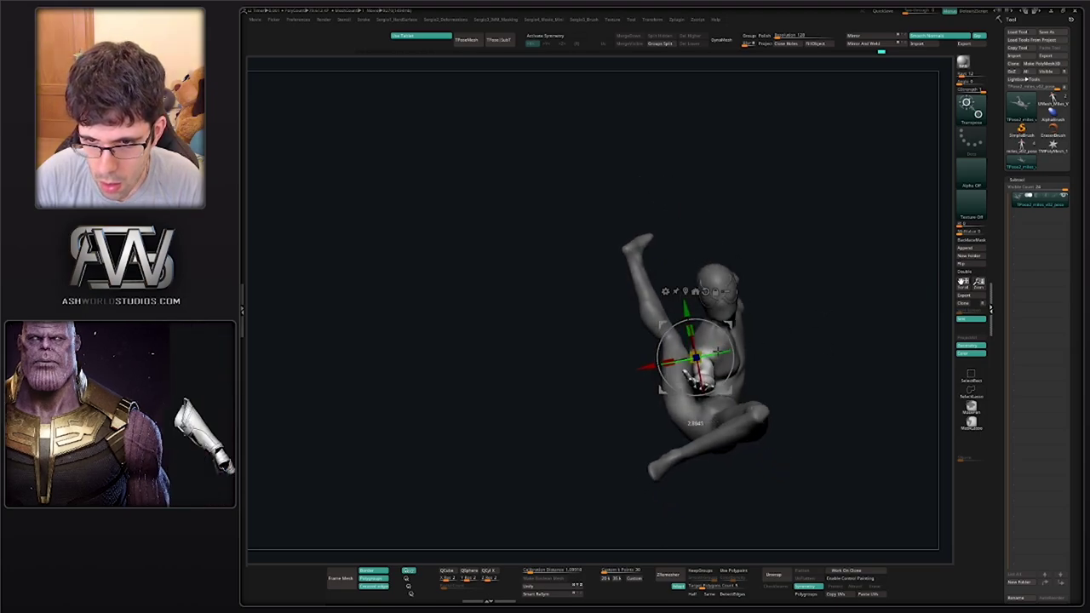
ctrl+right_drag(705, 364, 715, 451)
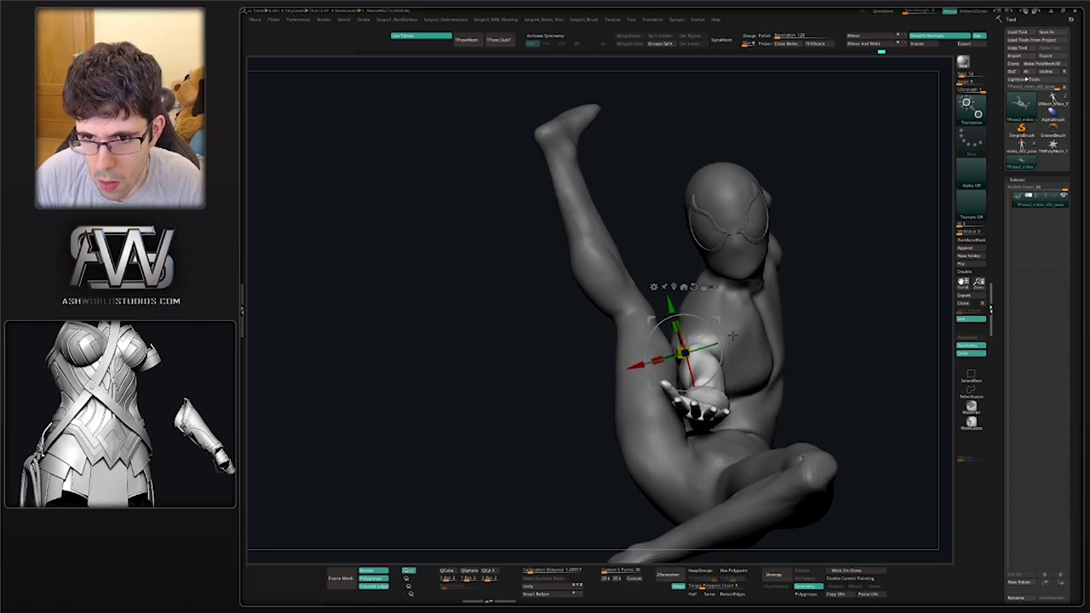
ctrl+right_drag(733, 336, 739, 299)
drag(801, 362, 751, 384)
ctrl+right_drag(751, 383, 753, 345)
drag(753, 345, 809, 349)
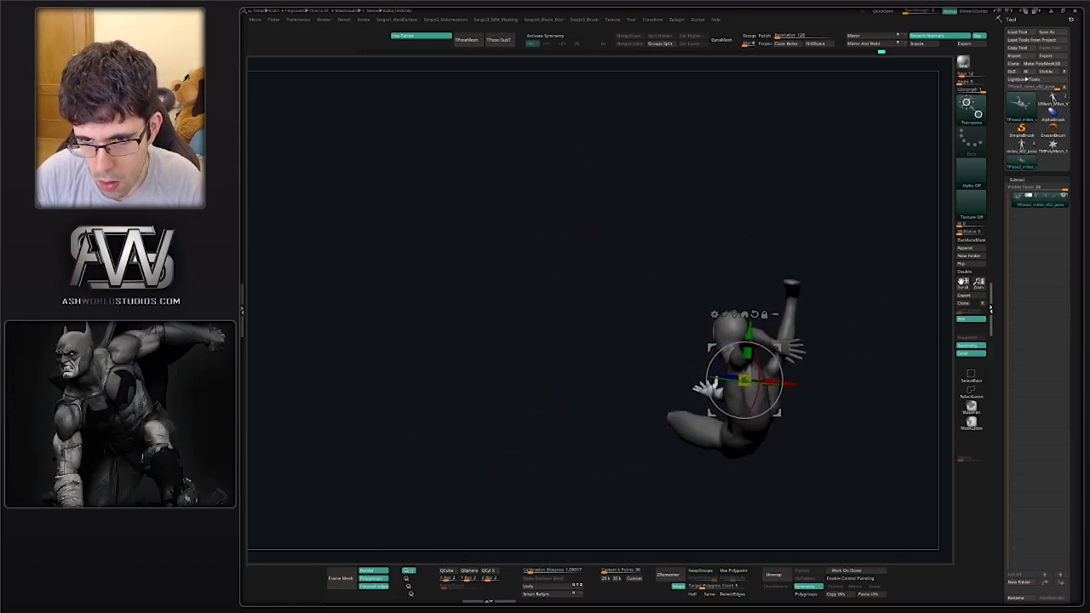
drag(745, 383, 726, 337)
ctrl+right_drag(732, 323, 738, 346)
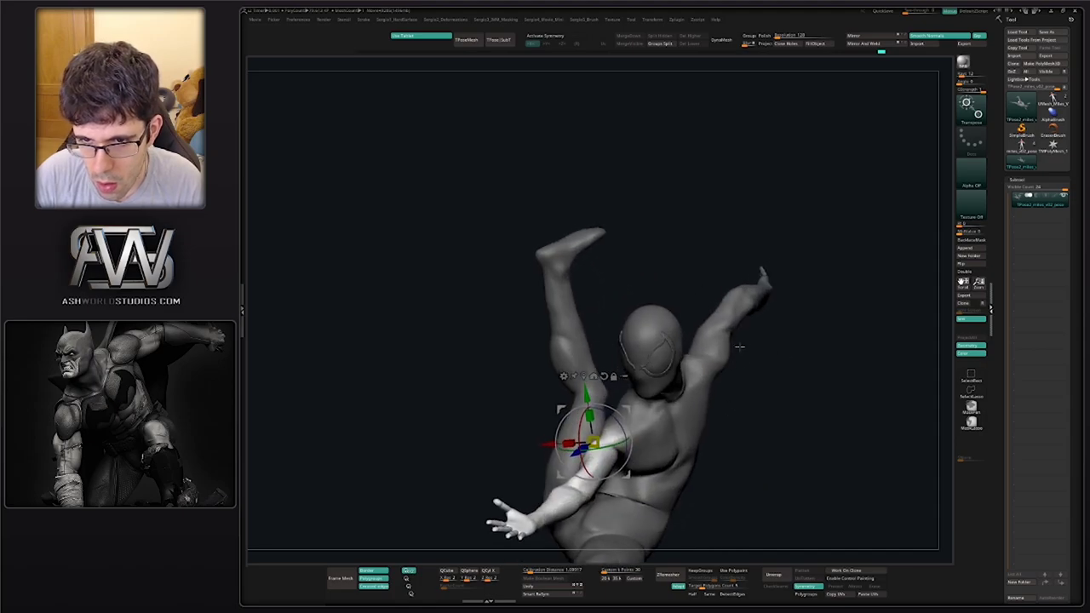
drag(738, 346, 729, 375)
right_drag(729, 375, 716, 373)
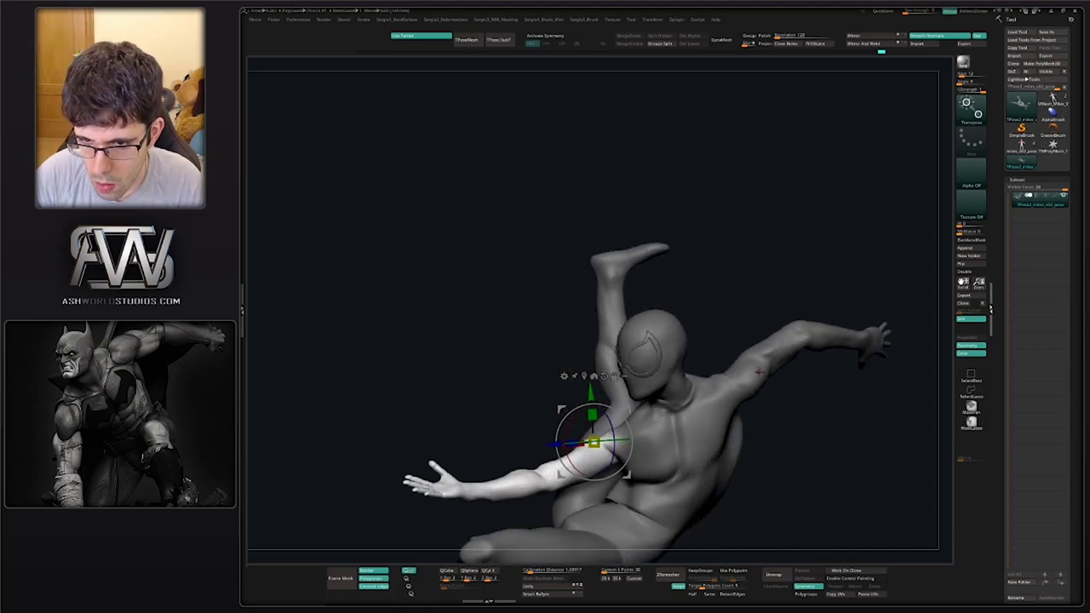
Mask everything except the rear arm, adjust the mask at its shoulder and bring up the transform gizmo
ctrl+click(770, 340)
key(q)
ctrl+click(747, 390)
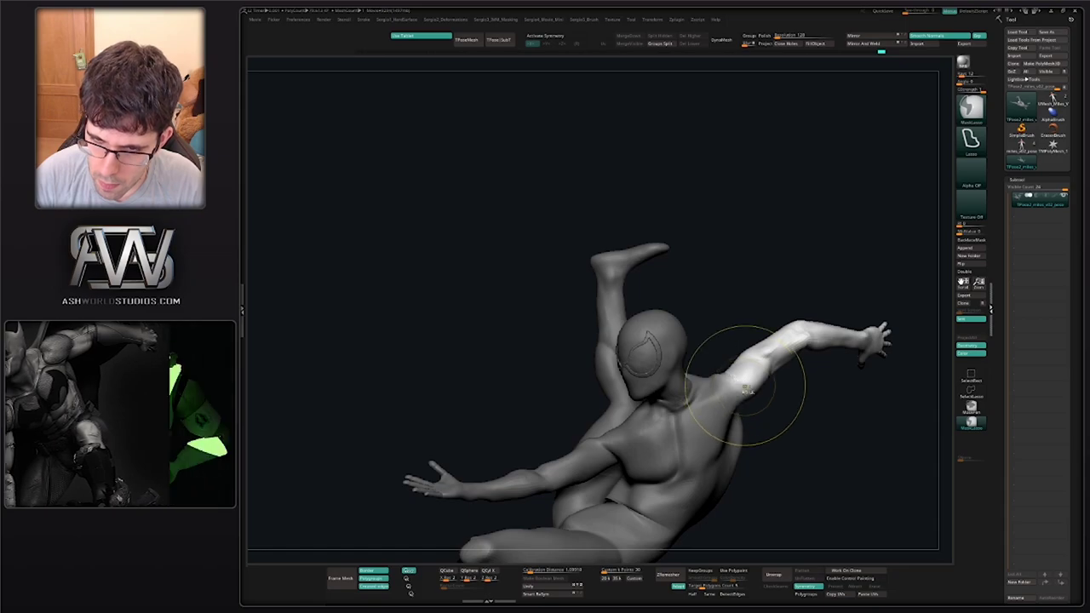
mouse_move(747, 391)
mouse_down()
mouse_move(701, 409)
mouse_move(748, 396)
mouse_move(727, 383)
mouse_up()
key(w)
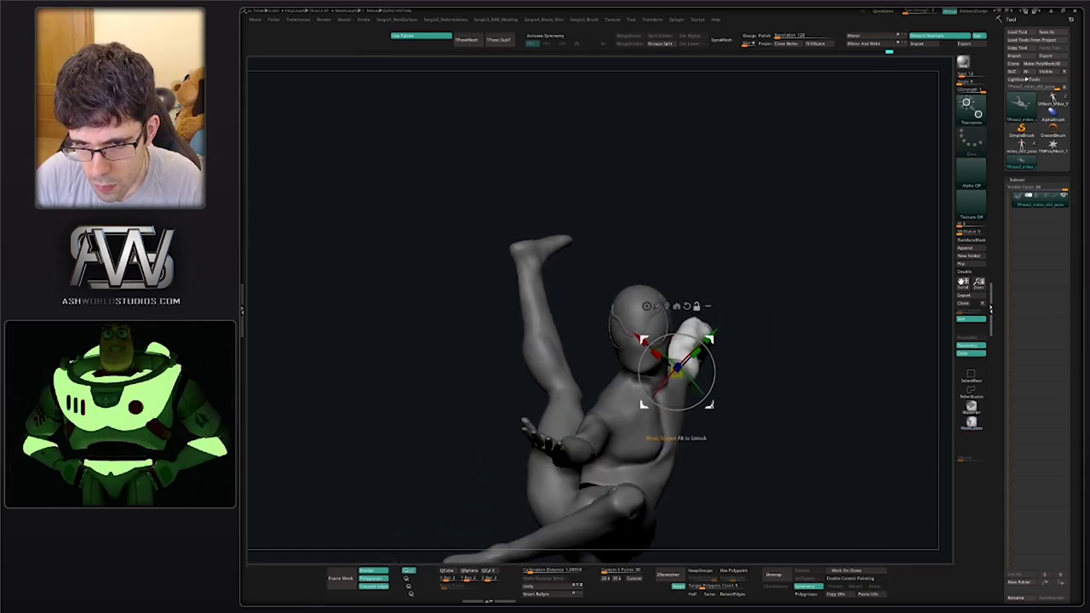
Rotate the rear arm around its shoulder, checking it from the front
right_drag(710, 406, 632, 375)
drag(629, 367, 625, 367)
drag(694, 410, 694, 378)
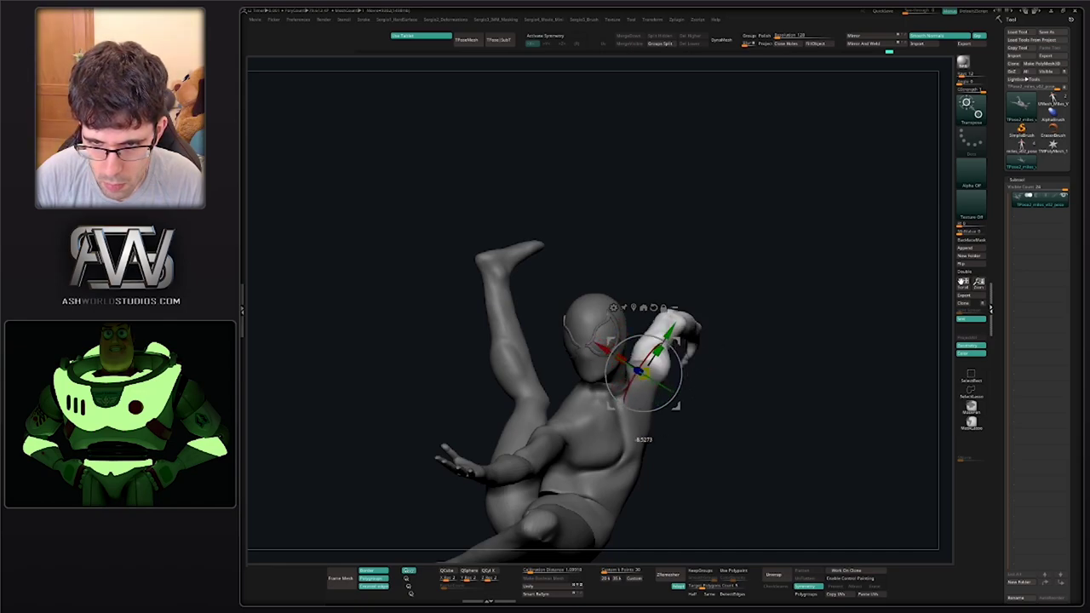
drag(730, 362, 699, 374)
Leave only the rear forearm and hand unmasked and place the gizmo at the elbow
ctrl+drag(598, 341, 669, 412)
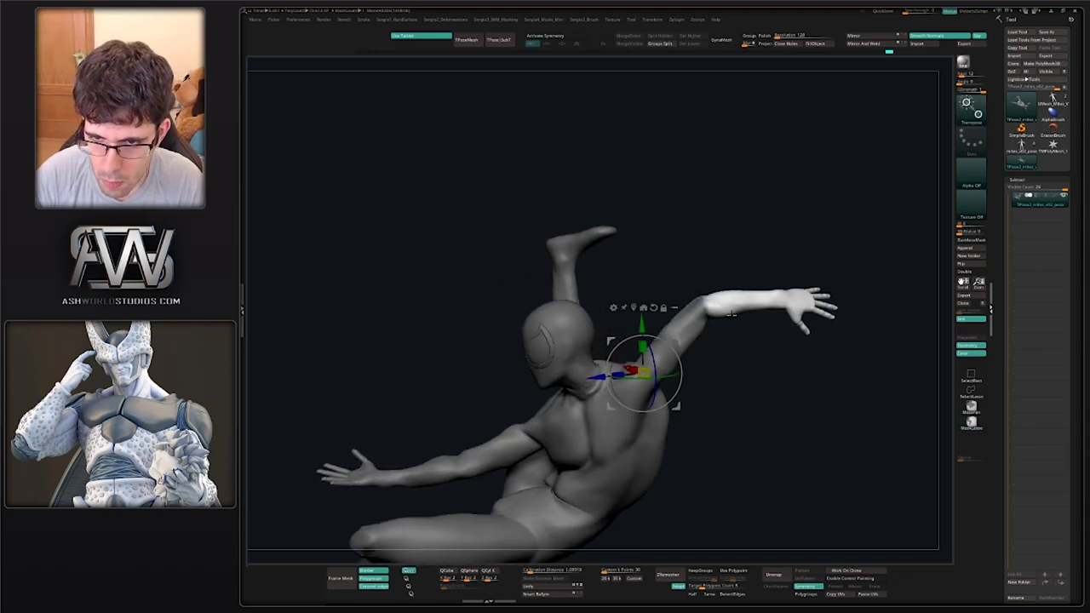
drag(741, 311, 731, 335)
drag(724, 402, 757, 409)
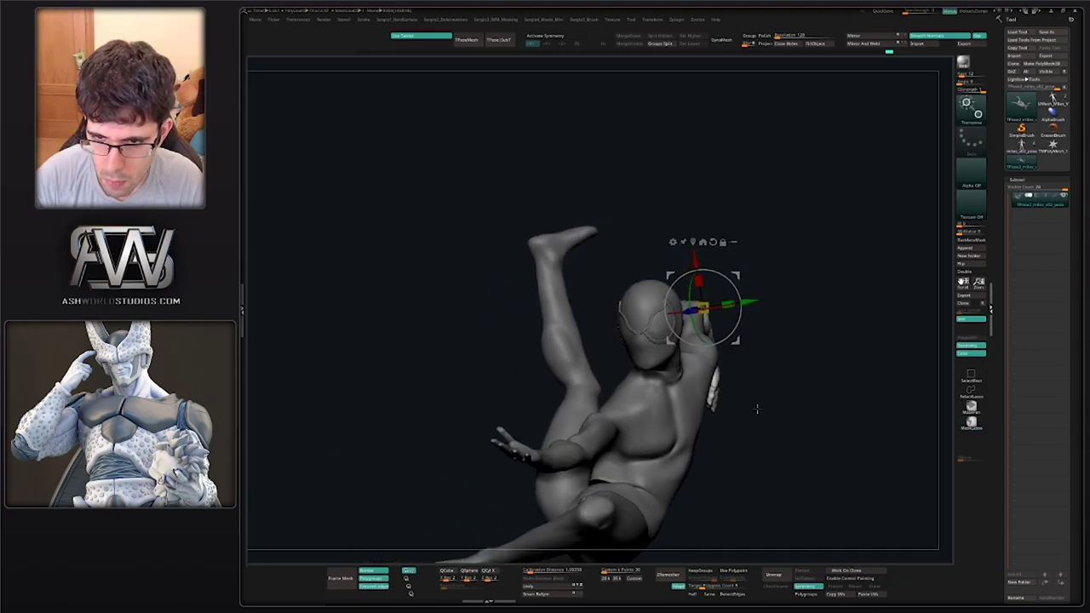
Undo the last rear forearm change and rotate the forearm again at the elbow from several angles
key(ctrl+z)
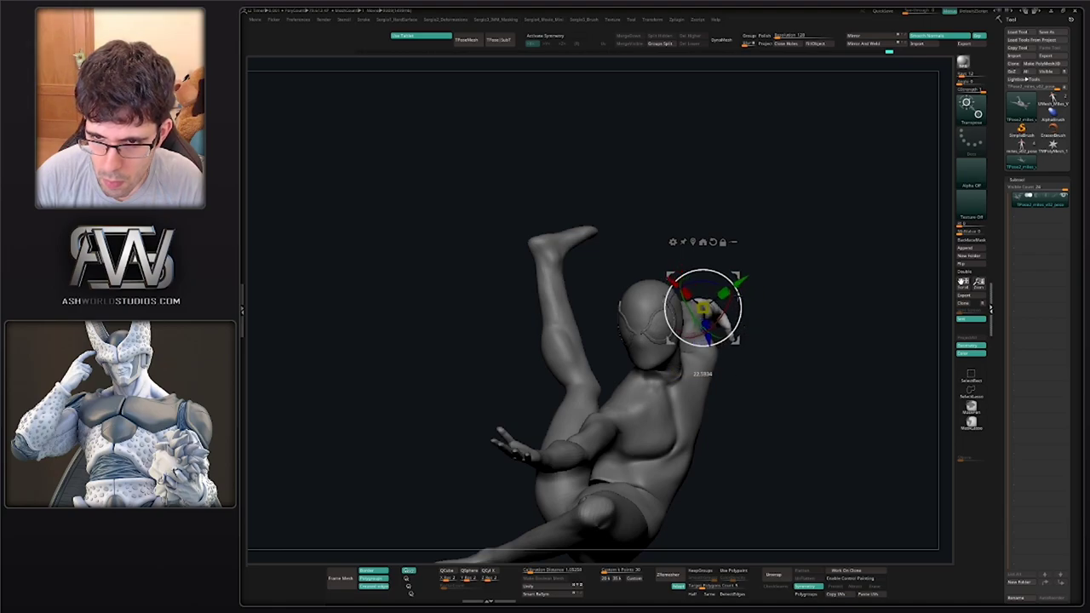
drag(760, 319, 774, 404)
drag(739, 298, 731, 339)
drag(788, 400, 803, 329)
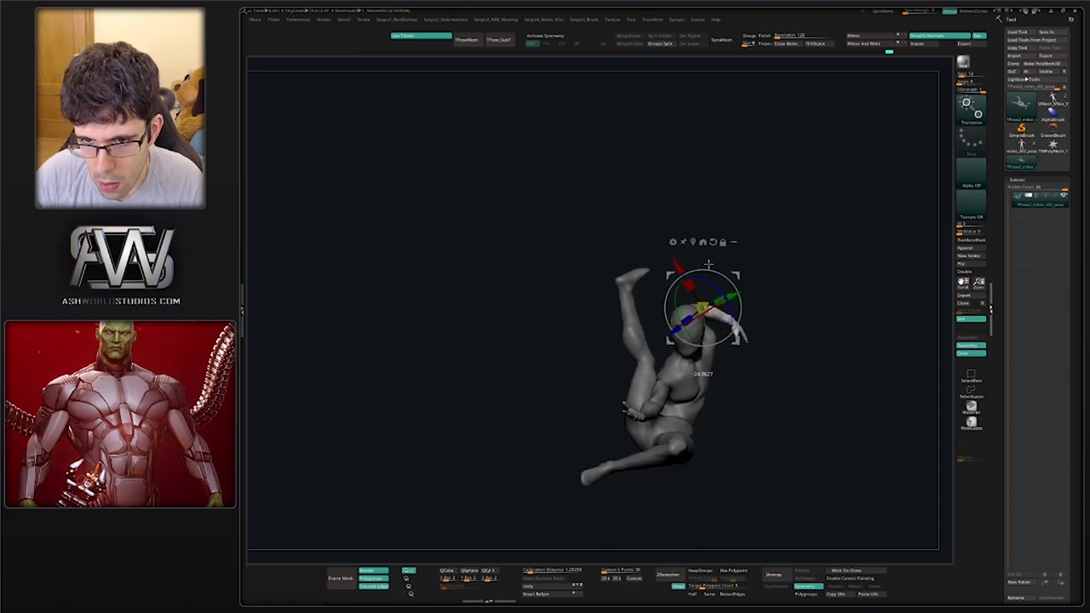
drag(709, 264, 710, 264)
drag(787, 297, 730, 332)
mouse_move(730, 332)
mouse_down()
mouse_move(730, 365)
mouse_move(708, 351)
mouse_move(667, 366)
mouse_move(779, 368)
mouse_move(778, 358)
mouse_move(745, 360)
mouse_move(745, 285)
mouse_move(736, 308)
mouse_move(740, 296)
mouse_up()
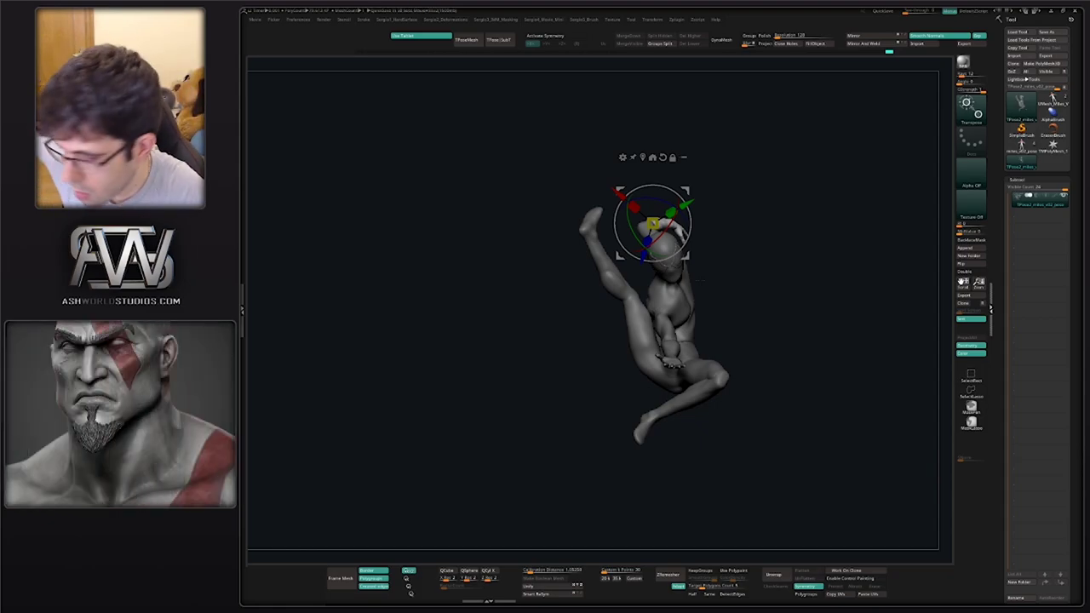
Undo the last two rear forearm adjustments
right_drag(820, 322, 603, 319)
key(ctrl+z)
key(ctrl+z)
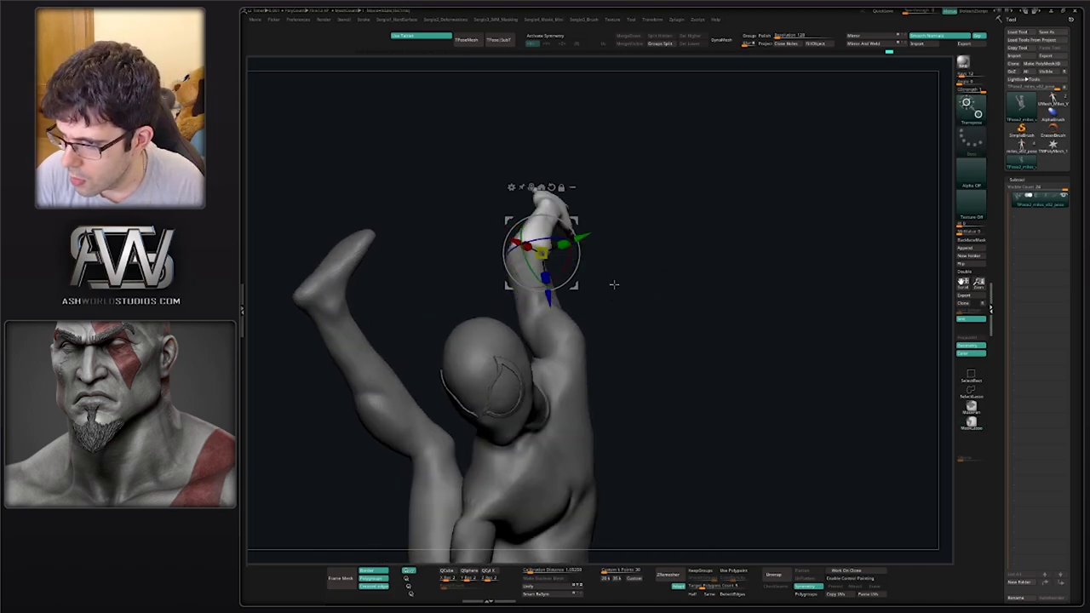
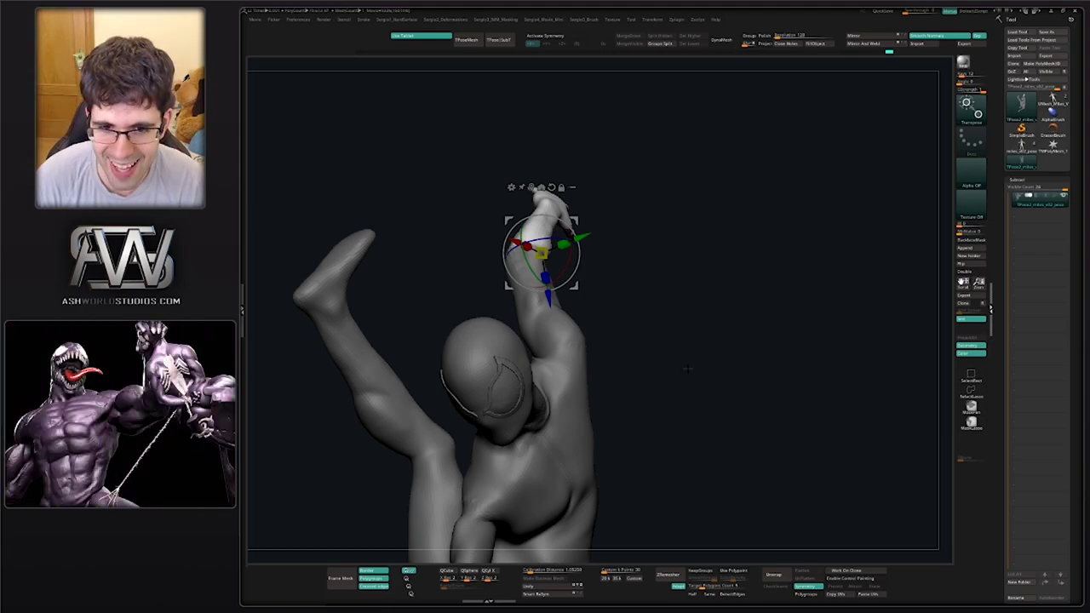
Unmask the whole rear arm up to the shoulder and rotate it around the shoulder joint
drag(691, 368, 624, 356)
ctrl+right_drag(625, 356, 615, 317)
right_drag(615, 317, 547, 315)
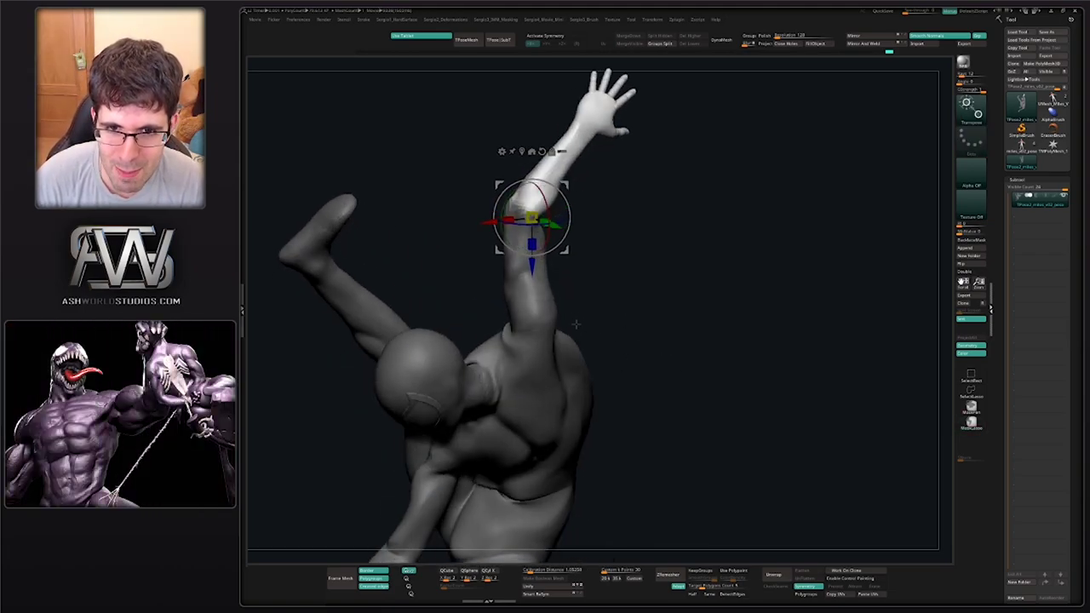
ctrl+drag(587, 287, 546, 320)
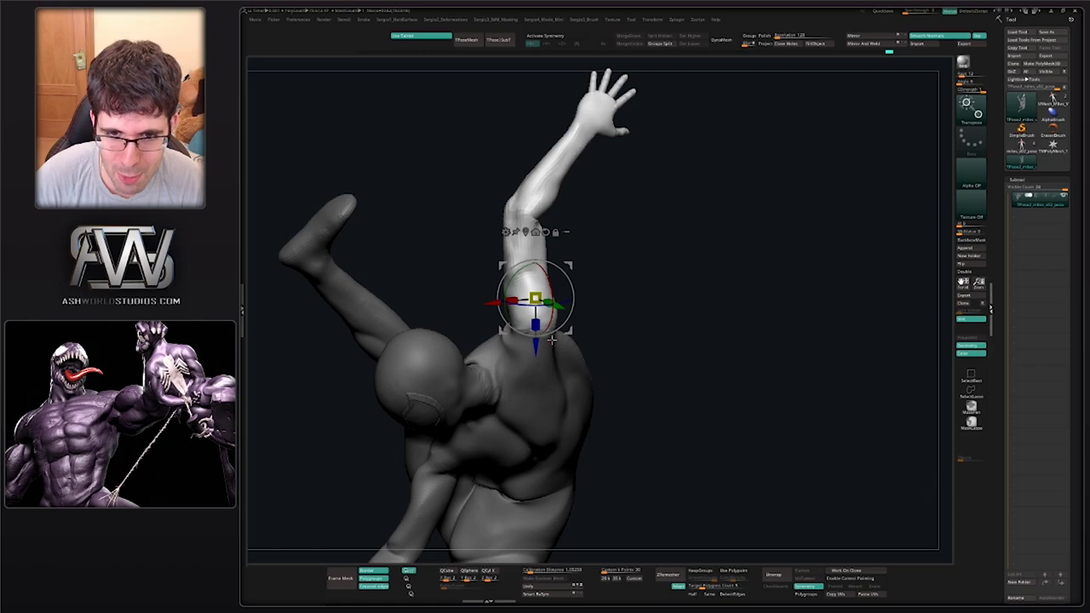
right_drag(552, 340, 570, 302)
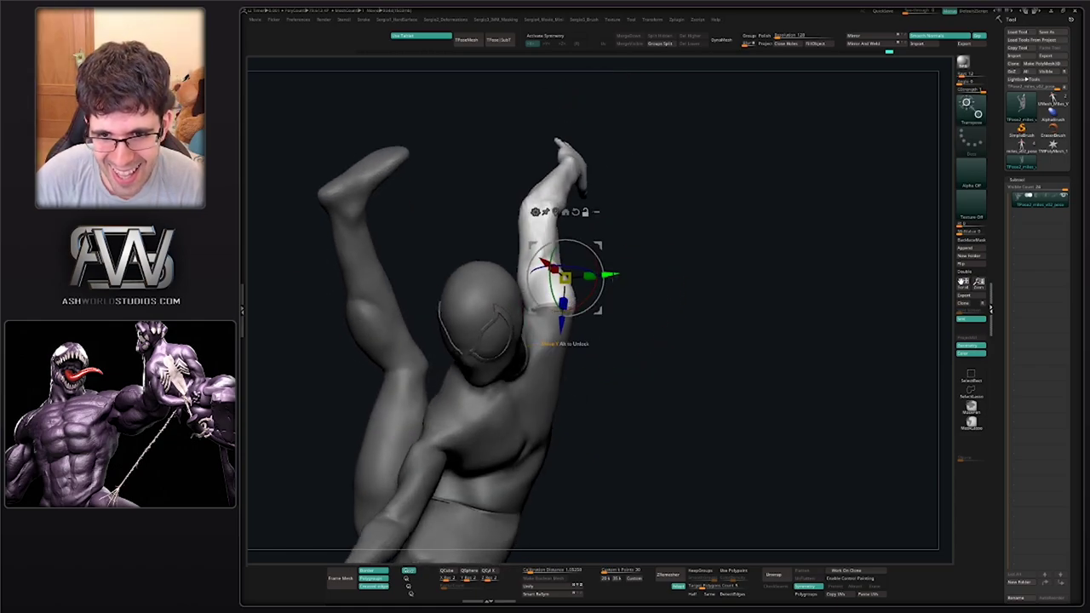
alt+drag(598, 247, 588, 323)
ctrl+right_drag(640, 313, 645, 274)
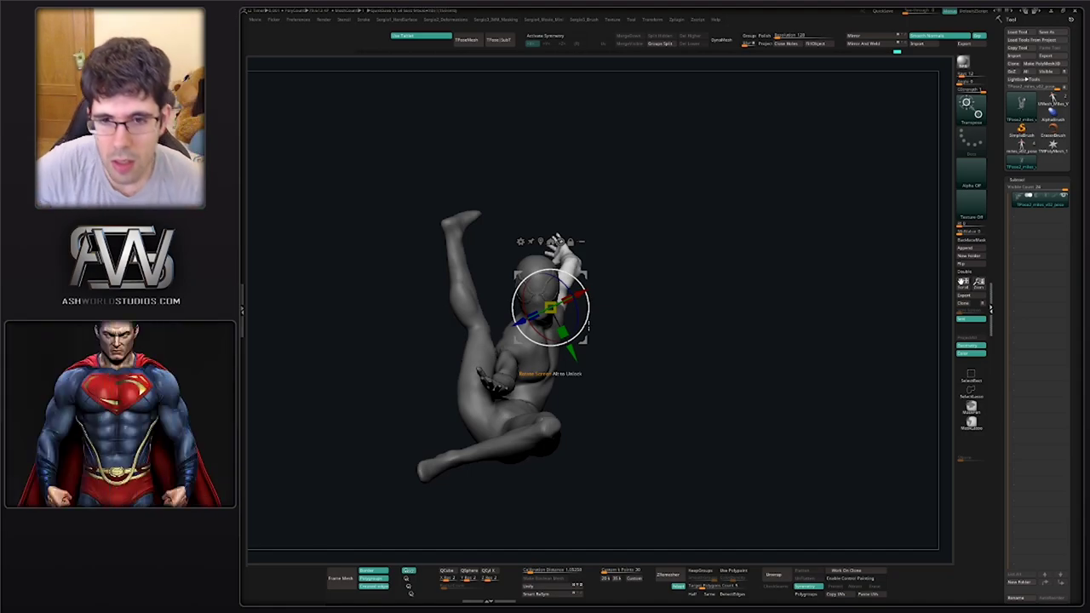
Undo the last rear arm rotations and rotate the whole arm at the shoulder again
key(ctrl+z)
key(ctrl+z)
right_drag(638, 261, 596, 272)
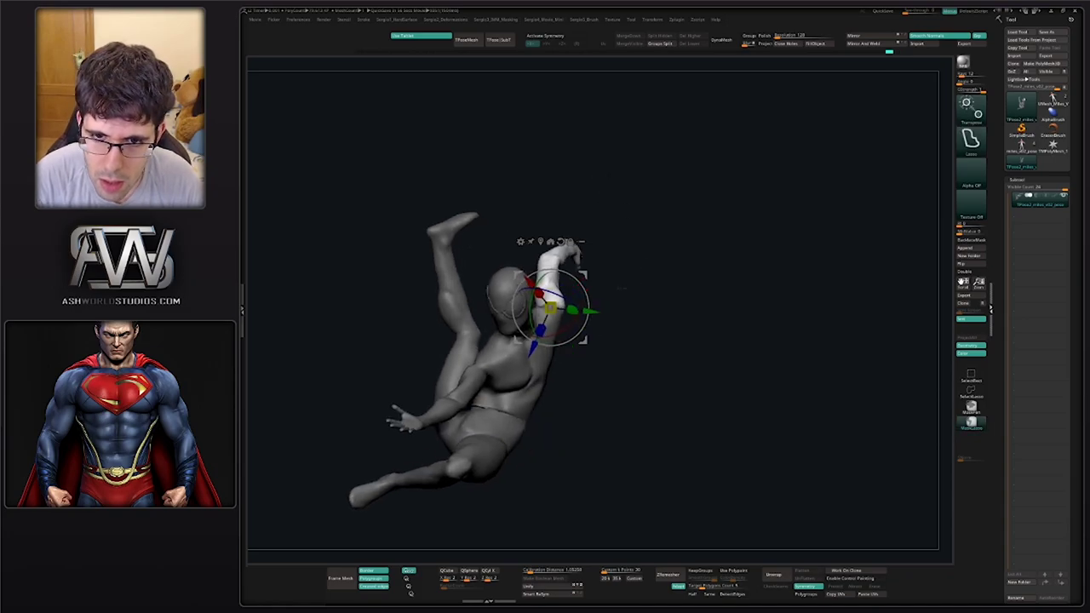
mouse_move(585, 289)
alt+mouse_down()
mouse_move(579, 321)
mouse_move(562, 307)
mouse_move(562, 333)
alt+mouse_up()
mouse_move(615, 326)
right_down()
mouse_move(661, 325)
mouse_move(621, 291)
right_up()
Mask the rear upper arm so only the forearm stays free, and realign the gizmo on the elbow
ctrl+drag(586, 254, 551, 387)
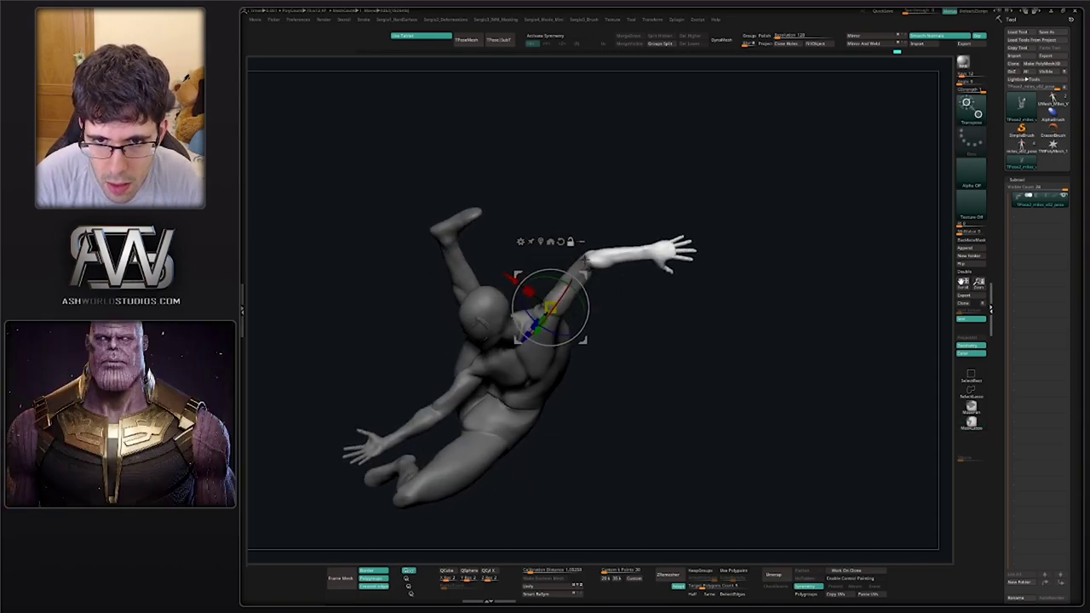
alt+click(586, 262)
mouse_move(654, 338)
right_down()
mouse_move(676, 294)
mouse_move(667, 308)
right_up()
alt+click(595, 194)
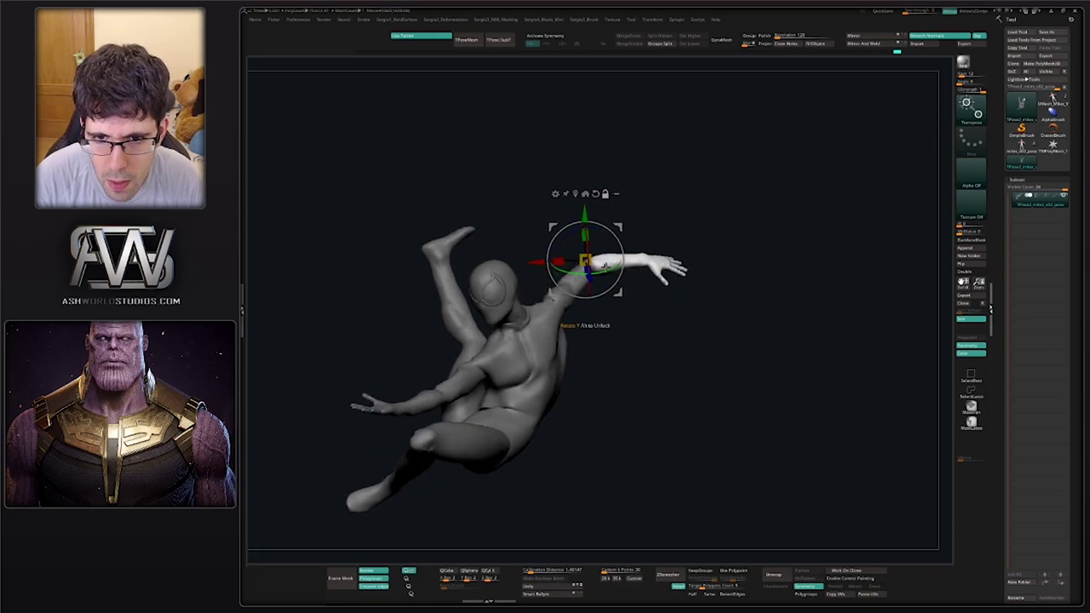
Rotate the rear forearm at the elbow, refining its bend from front and back views
right_drag(595, 317, 662, 305)
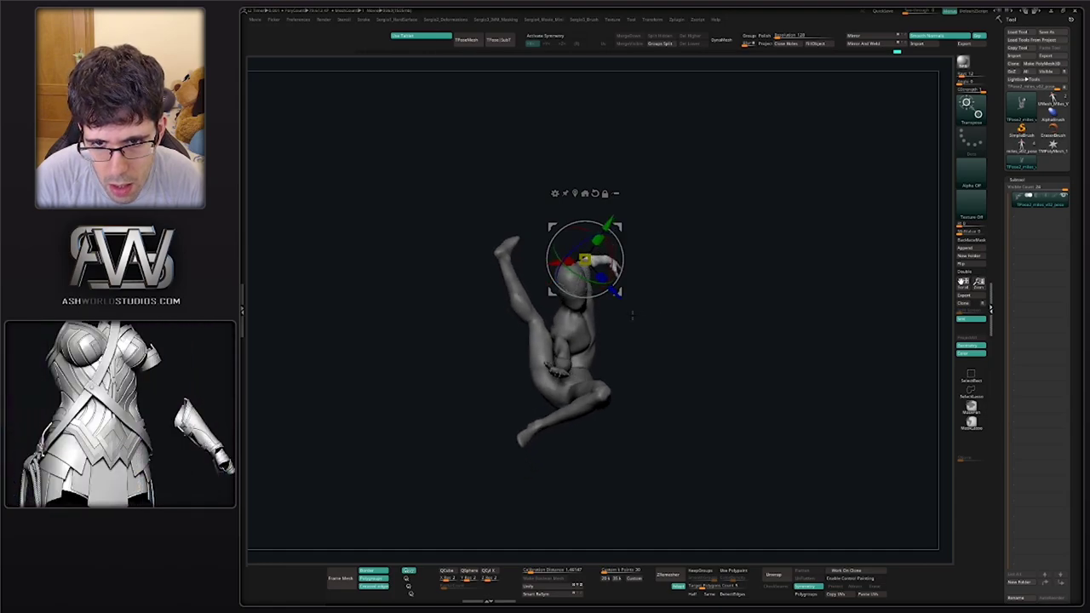
right_drag(632, 343, 647, 318)
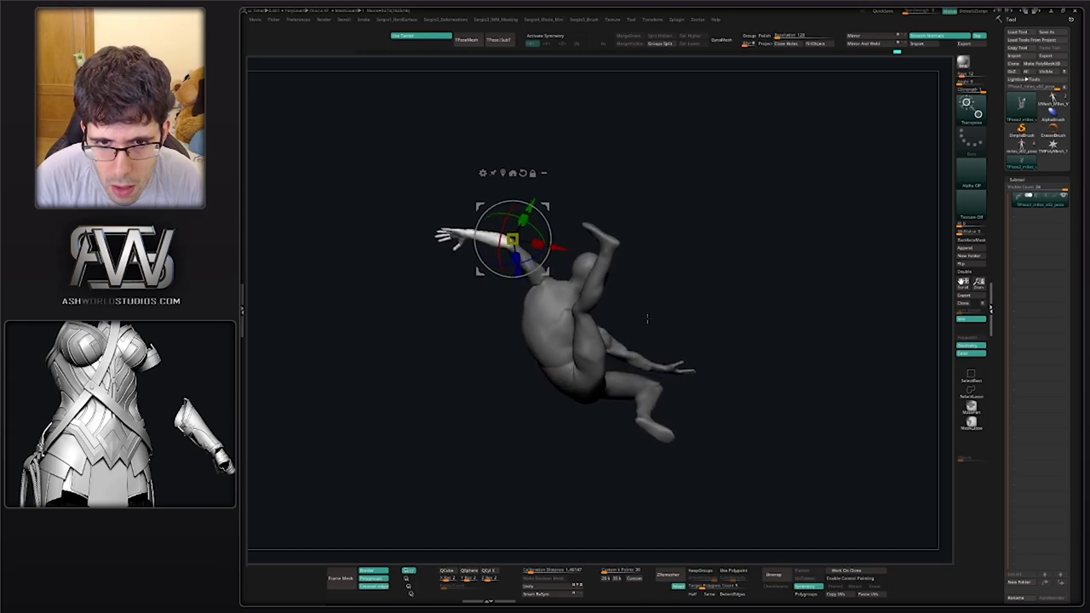
right_drag(591, 225, 555, 223)
drag(553, 224, 554, 225)
mouse_move(632, 228)
mouse_down()
mouse_move(673, 256)
mouse_move(686, 284)
mouse_move(762, 264)
mouse_move(784, 281)
mouse_move(523, 375)
mouse_move(460, 368)
mouse_move(474, 258)
mouse_move(482, 268)
mouse_up()
mouse_move(482, 267)
mouse_down()
mouse_move(442, 294)
mouse_move(466, 346)
mouse_up()
Mask everything except the head, adjust the mask around the neck and bring up the gizmo
key(q)
right_drag(466, 346, 501, 333)
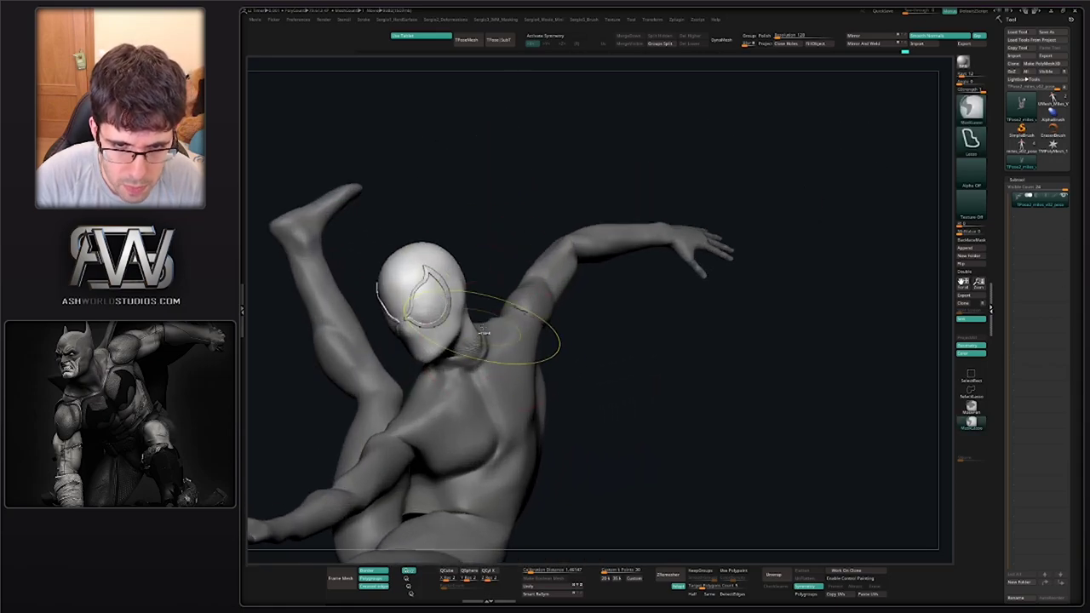
ctrl+click(496, 263)
mouse_move(495, 263)
right_down()
mouse_move(537, 304)
mouse_move(475, 316)
right_up()
ctrl+click(537, 304)
key(w)
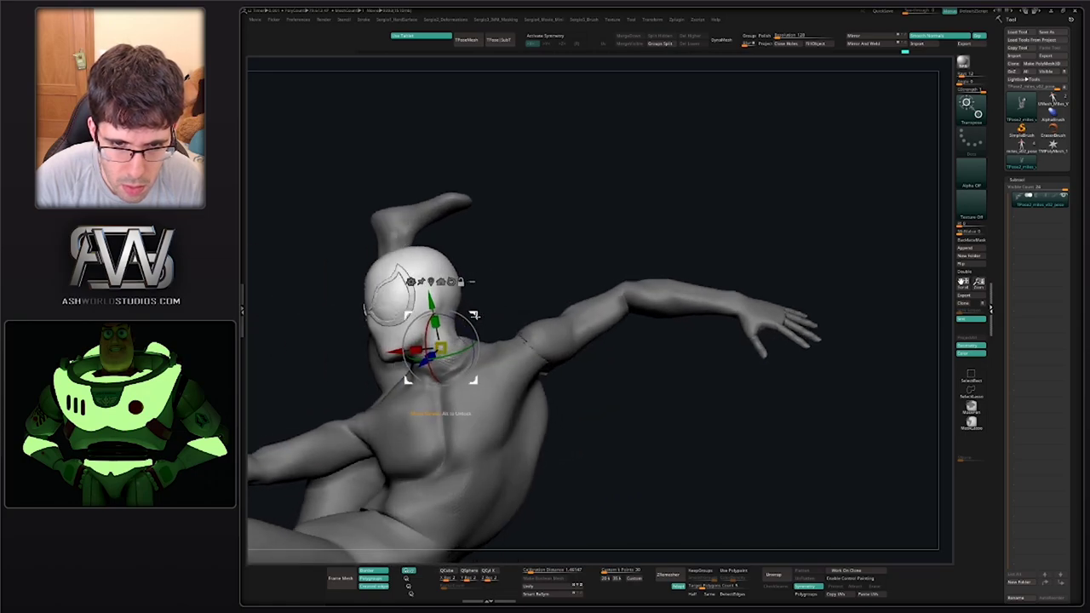
Shift the head slightly on the neck, checking its placement from side and front views
drag(443, 348, 446, 349)
mouse_move(473, 333)
ctrl+right_down()
mouse_move(487, 298)
mouse_move(536, 288)
ctrl+right_up()
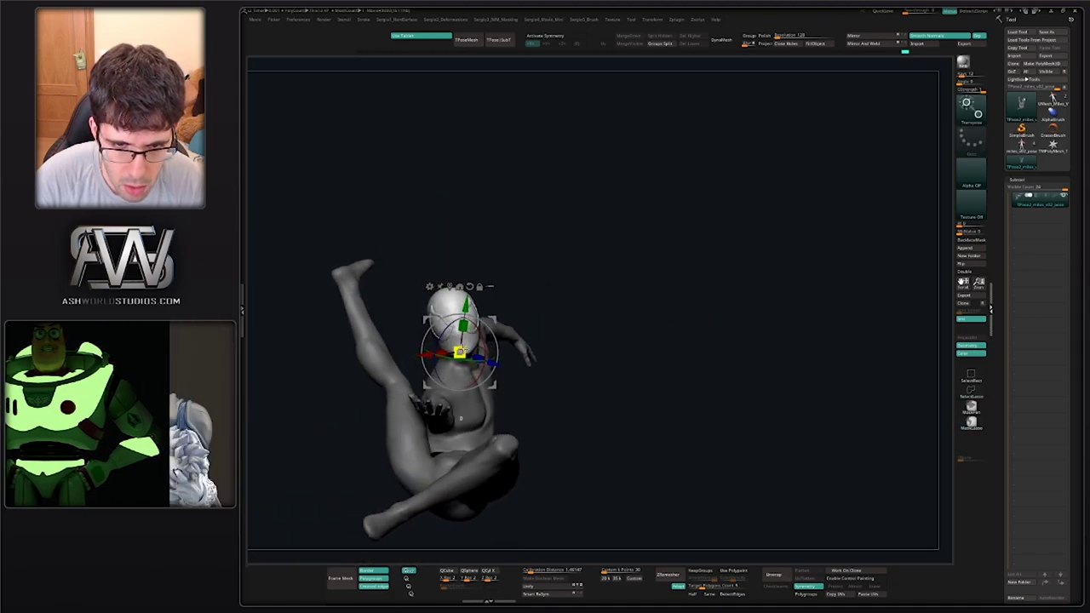
drag(461, 353, 461, 351)
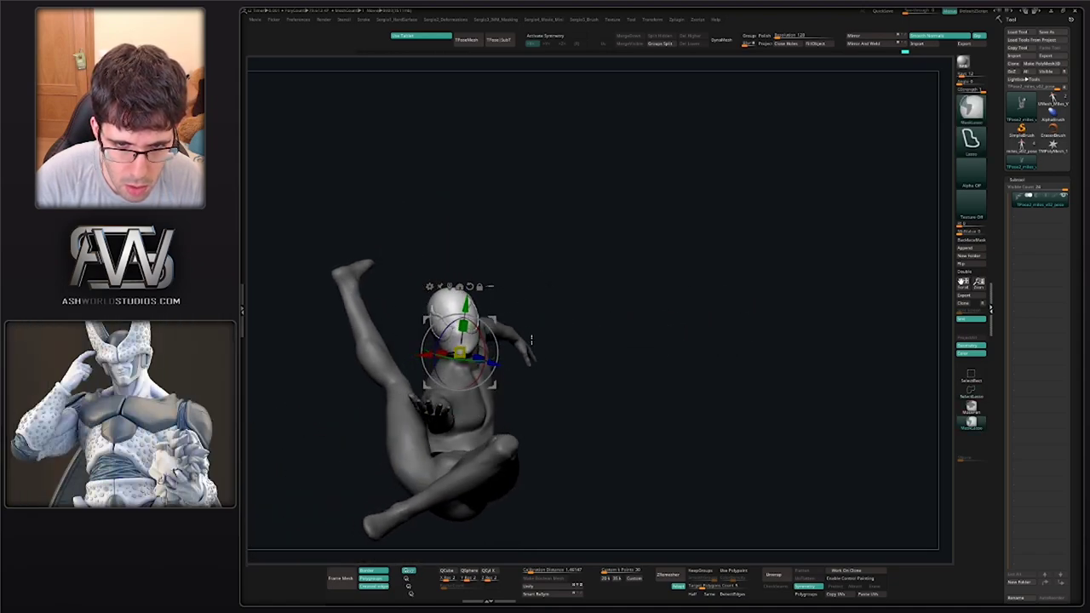
Leave only the torso unmasked, with the head, arms and lower body masked
key(q)
mouse_move(552, 335)
ctrl+right_down()
mouse_move(555, 321)
mouse_move(561, 378)
mouse_move(497, 393)
mouse_move(567, 370)
mouse_move(500, 385)
mouse_move(455, 422)
mouse_move(507, 431)
mouse_move(506, 422)
ctrl+right_up()
key(w)
ctrl+click(468, 388)
key(q)
drag(520, 422, 478, 390)
mouse_move(491, 374)
right_down()
mouse_move(499, 380)
mouse_move(474, 362)
right_up()
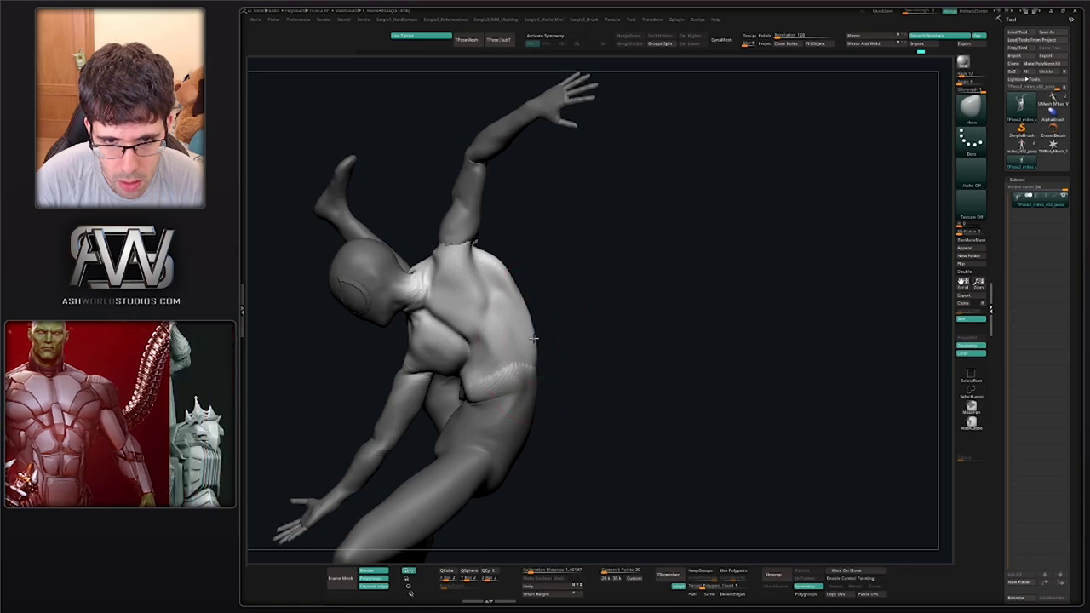
Hide the raised leg to expose the side of the torso
right_drag(535, 334, 452, 358)
right_drag(592, 333, 377, 345)
right_drag(451, 342, 503, 344)
ctrl+shift+click(492, 383)
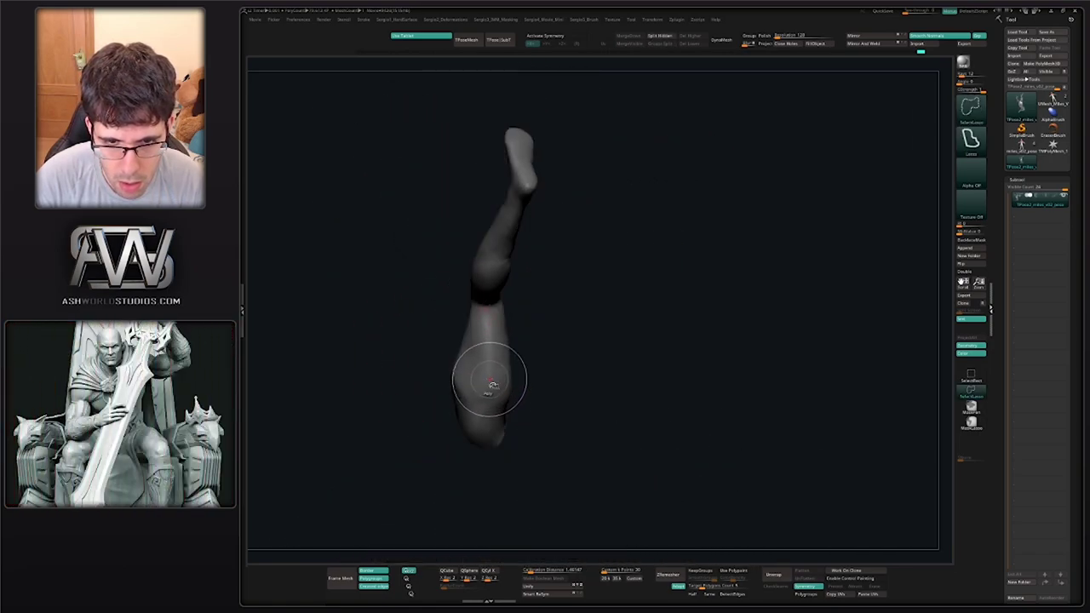
ctrl+shift+drag(402, 404, 425, 451)
right_drag(464, 354, 521, 343)
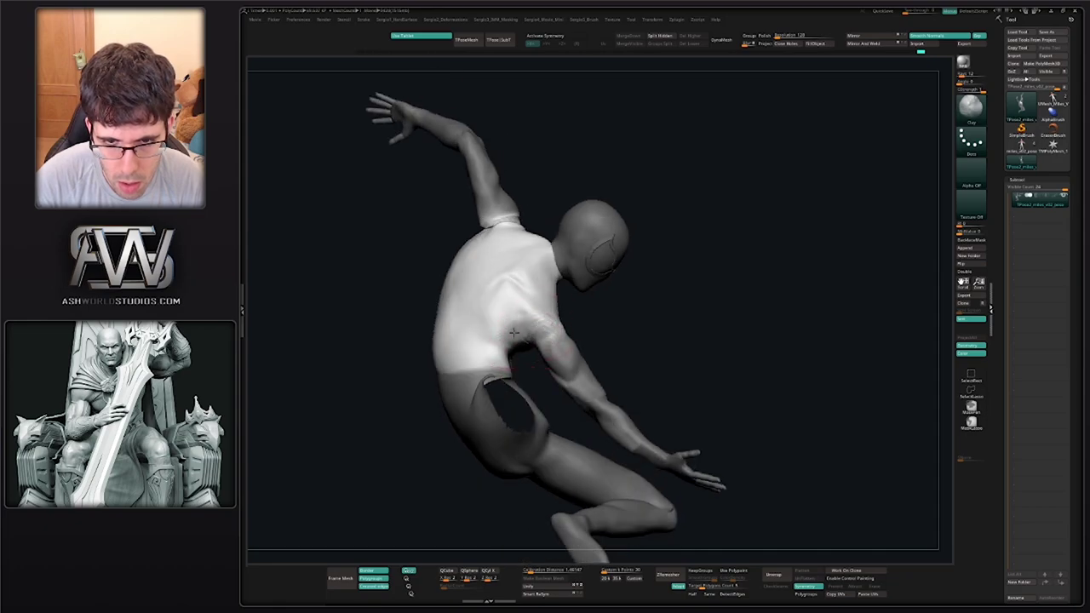
Smooth the side of the torso below the lowered arm and unmask that upper arm so the shoulder can be blended
shift+drag(524, 313, 494, 319)
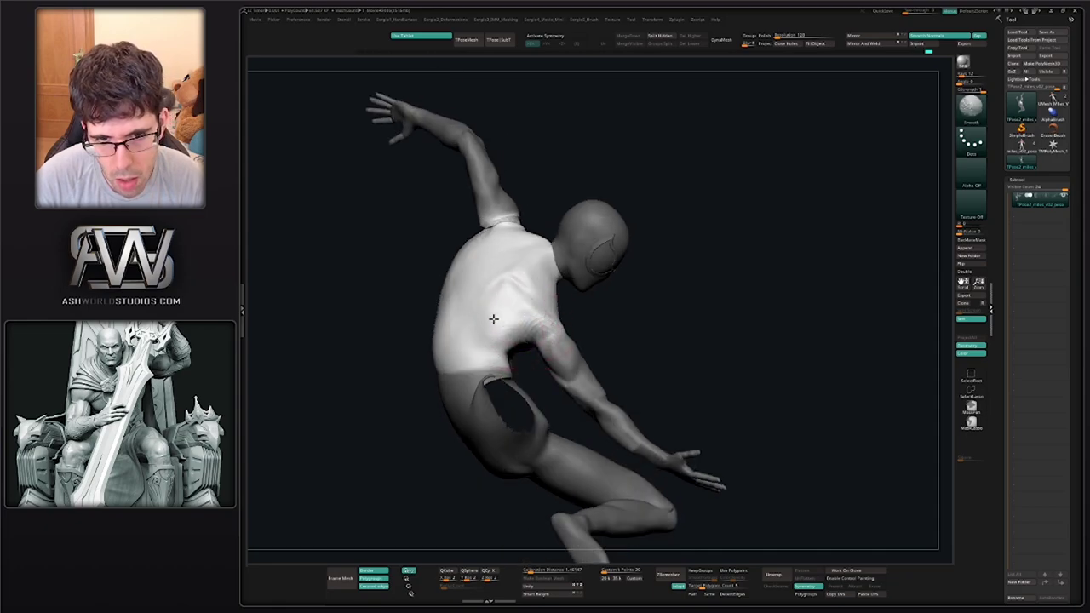
mouse_move(575, 324)
right_down()
mouse_move(518, 325)
mouse_move(575, 336)
right_up()
drag(574, 335, 577, 344)
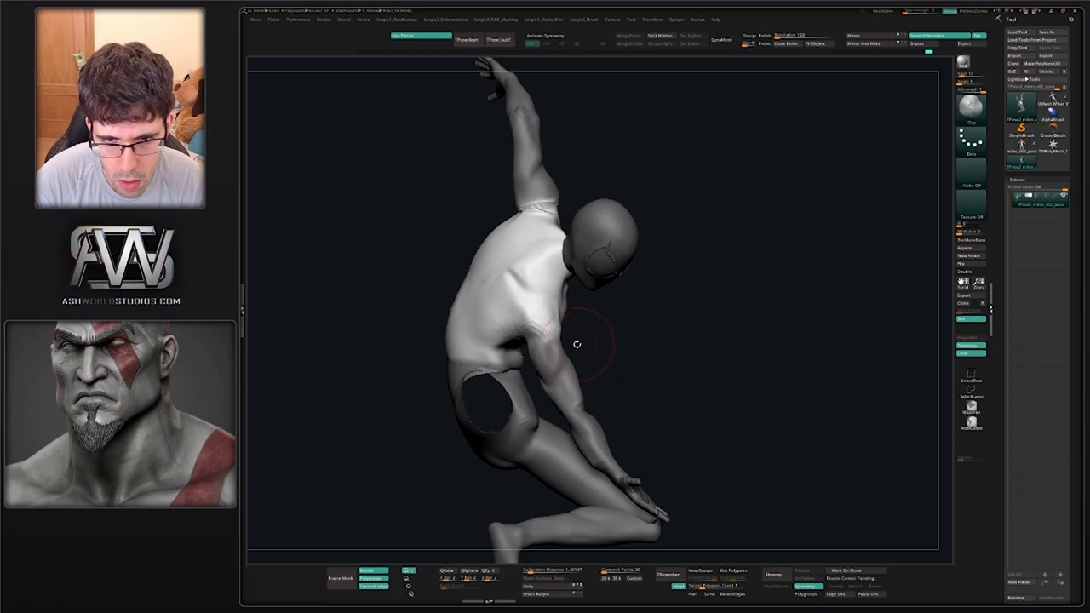
right_drag(588, 353, 619, 341)
ctrl+drag(595, 335, 518, 313)
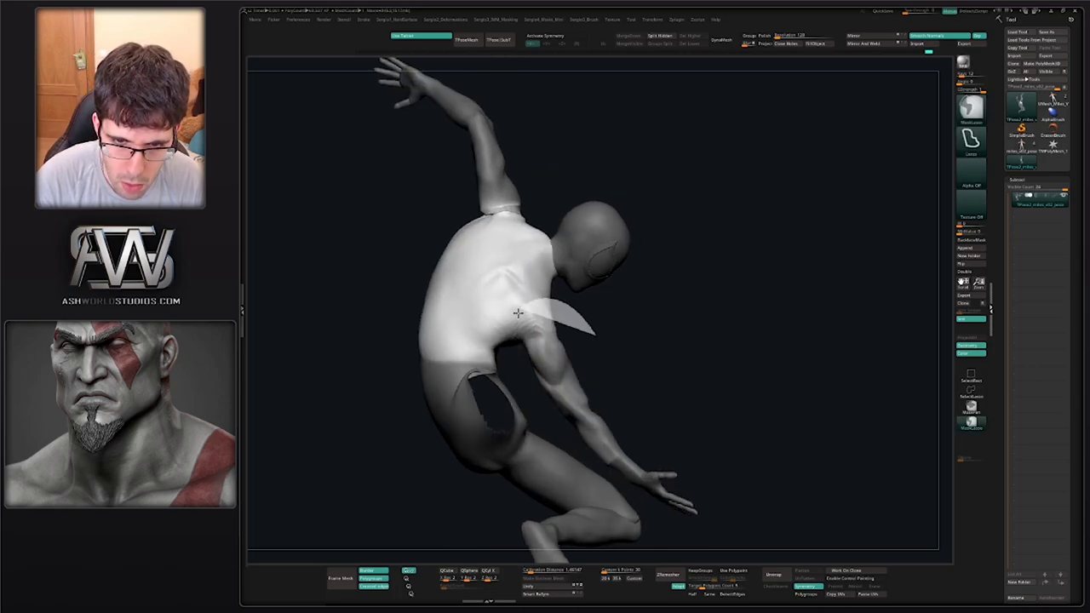
ctrl+alt+drag(537, 392, 630, 384)
right_drag(566, 343, 541, 345)
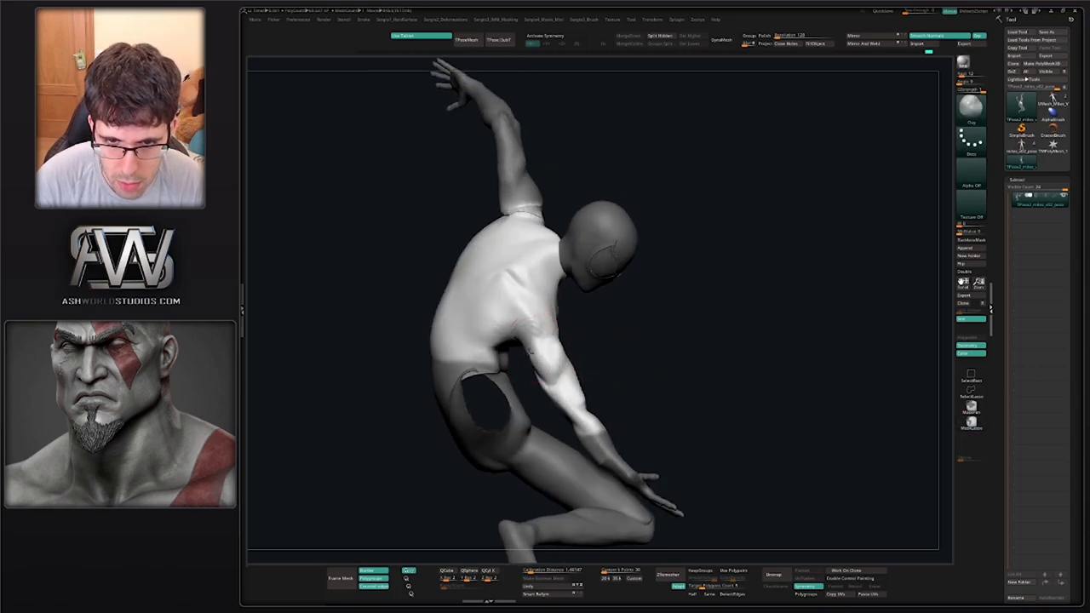
Smooth and build up the lowered arm's shoulder with the Clay brush where it meets the chest and back
drag(550, 349, 527, 313)
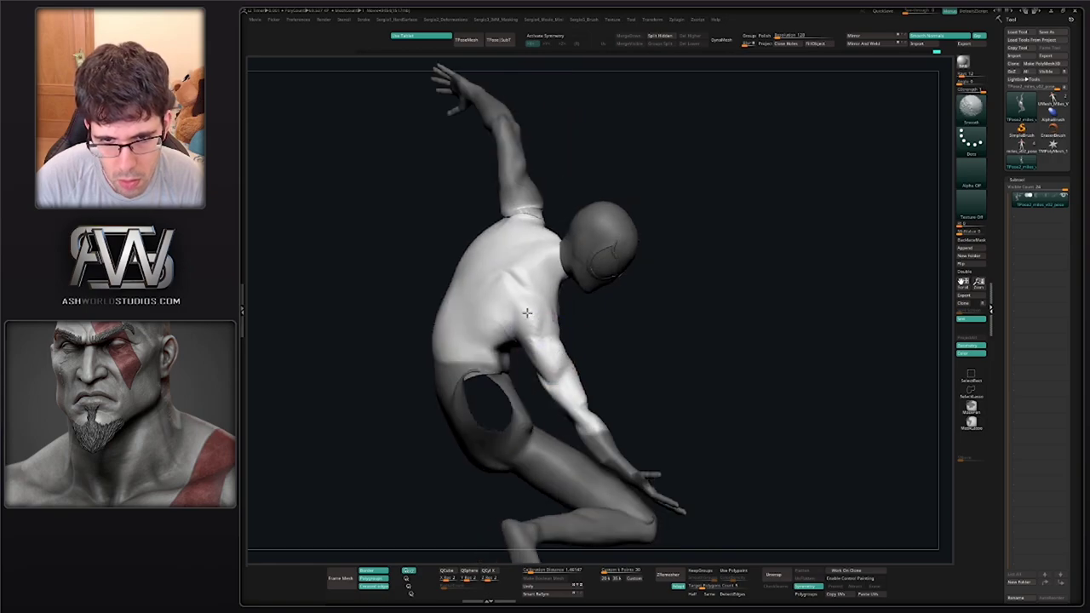
right_drag(553, 358, 541, 305)
key(b)
key(c)
key(l)
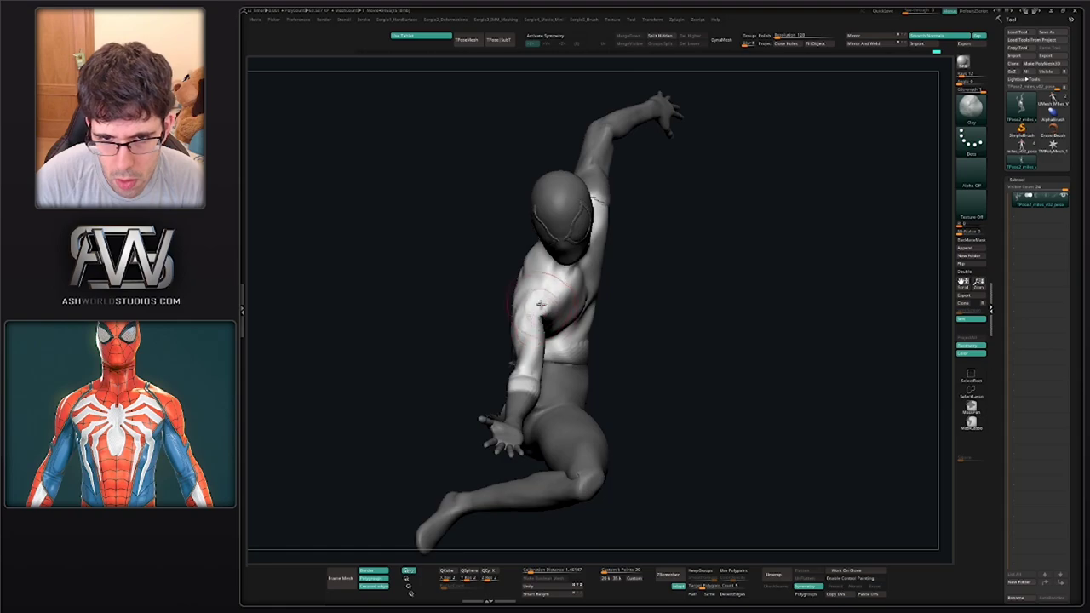
mouse_move(549, 319)
mouse_down()
mouse_move(539, 296)
mouse_move(535, 311)
mouse_up()
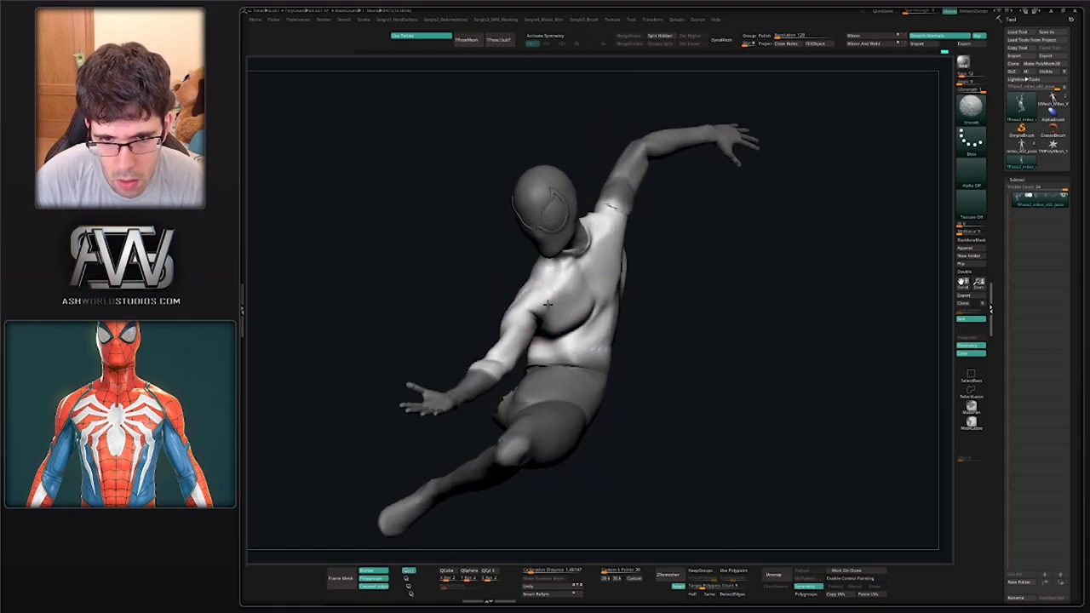
Smooth the creases around the front of the lowered arm's shoulder and armpit, checking from several angles
mouse_move(535, 311)
right_down()
mouse_move(527, 299)
mouse_move(538, 335)
right_up()
key(s)
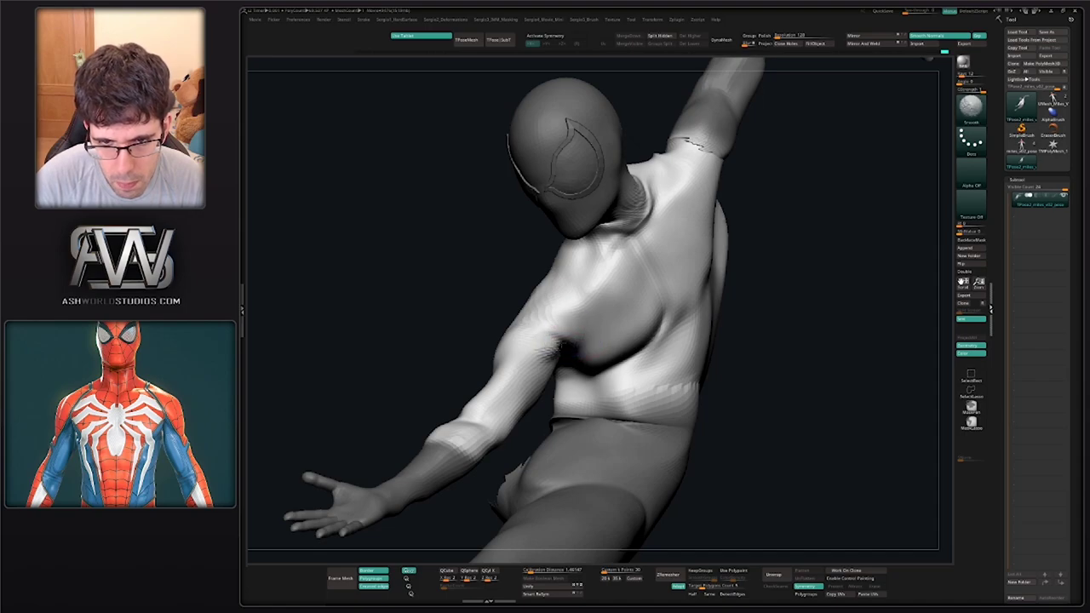
shift+drag(565, 348, 541, 341)
right_drag(542, 341, 576, 334)
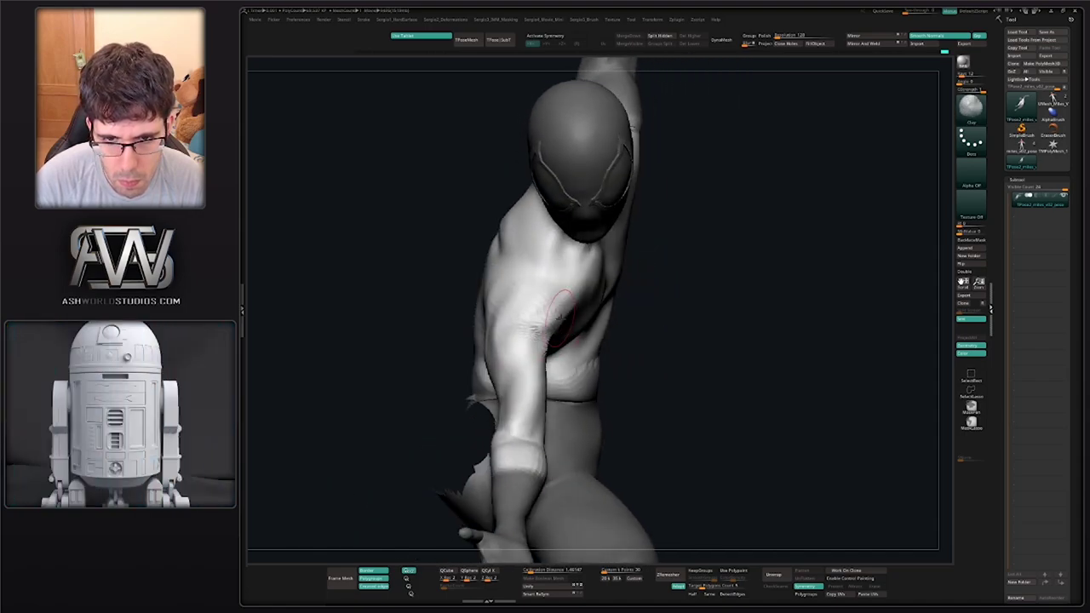
shift+drag(528, 323, 532, 332)
mouse_move(531, 333)
right_down()
mouse_move(518, 369)
mouse_move(501, 328)
right_up()
drag(497, 318, 515, 356)
right_drag(509, 361, 545, 378)
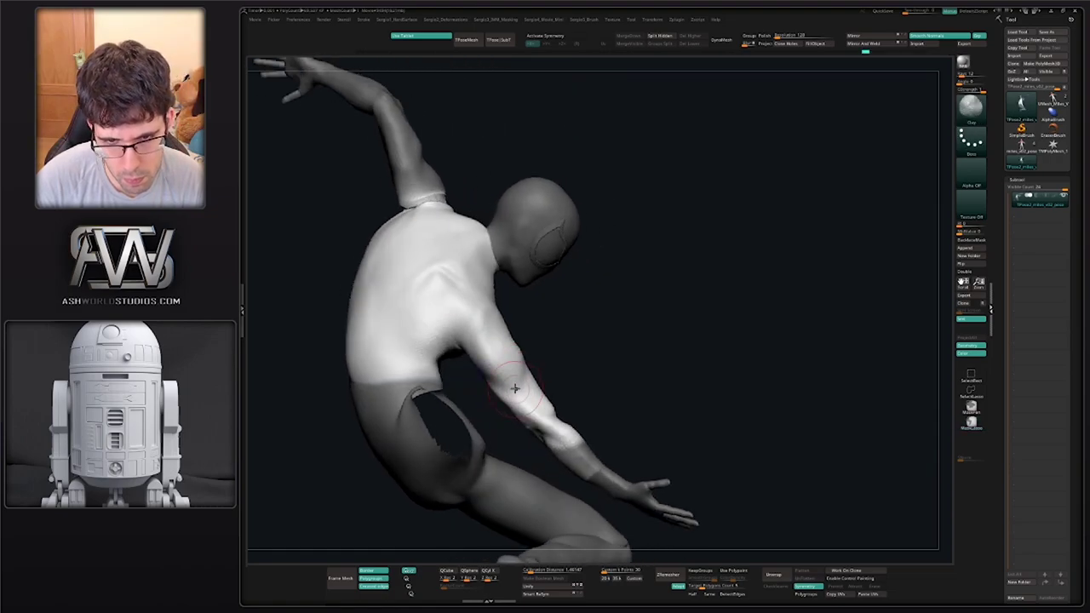
Refine the contour of the lowered arm's upper arm and clear the mask from the whole figure
drag(506, 375, 511, 366)
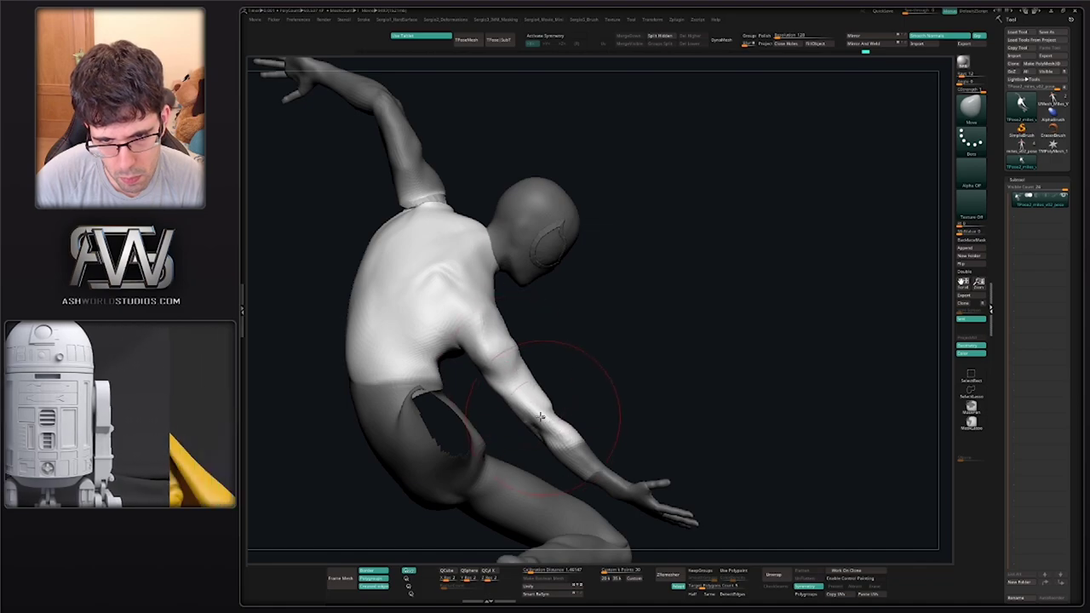
mouse_move(614, 394)
mouse_down()
mouse_move(588, 392)
mouse_move(604, 329)
mouse_move(664, 355)
mouse_move(667, 340)
mouse_move(631, 481)
mouse_move(695, 394)
mouse_move(657, 397)
mouse_move(615, 362)
mouse_move(641, 353)
mouse_up()
ctrl+click(664, 390)
key(w)
alt+click(597, 405)
key(q)
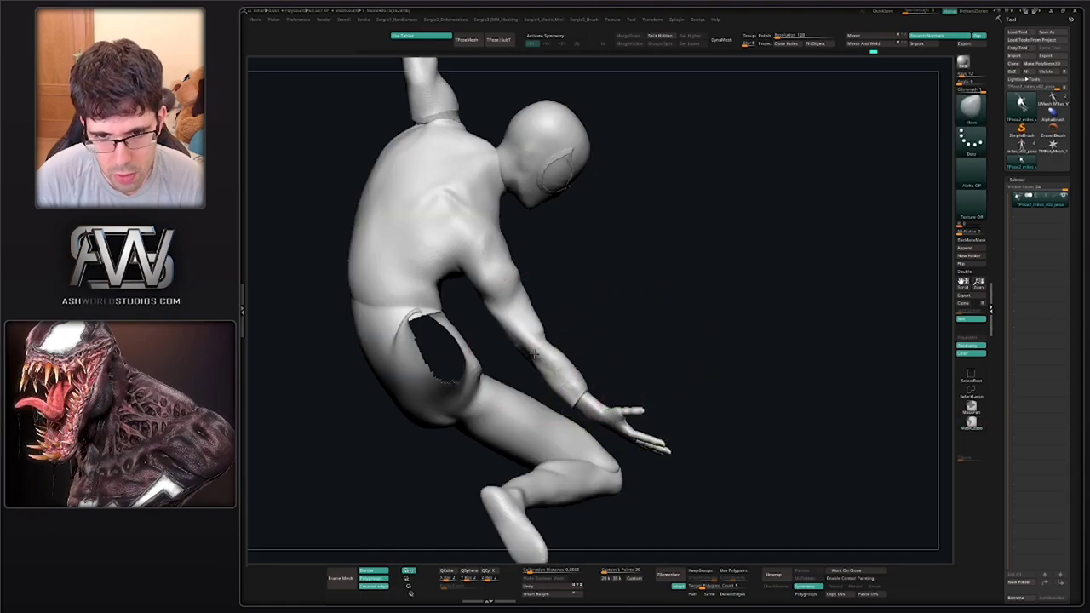
mouse_move(530, 383)
mouse_down()
mouse_move(587, 387)
mouse_move(525, 389)
mouse_move(511, 433)
mouse_up()
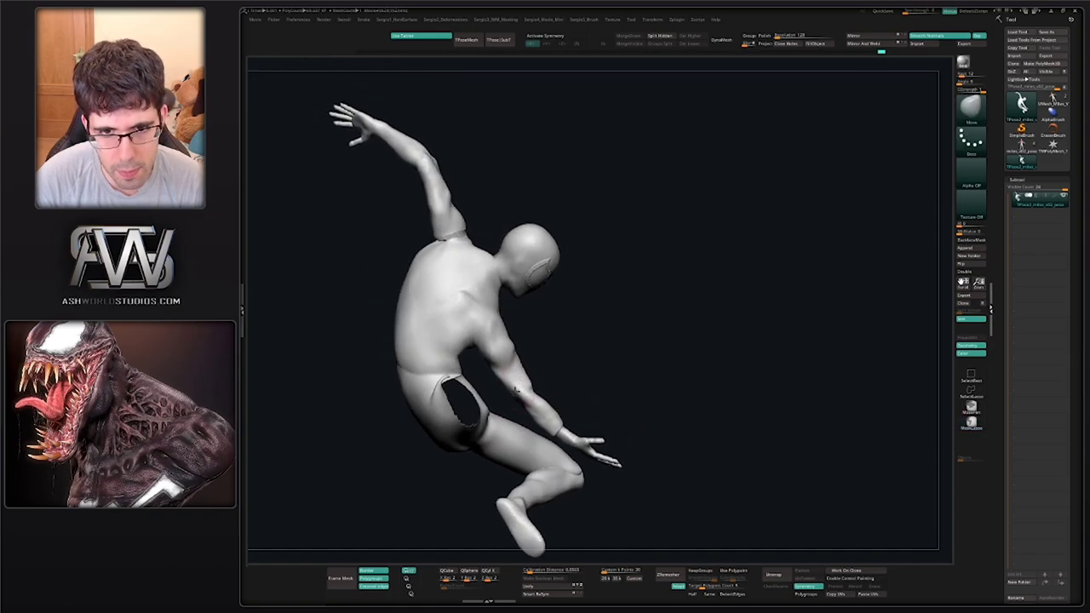
drag(554, 362, 499, 350)
Mask only the head, leaving the body editable with the Move brush
key(s)
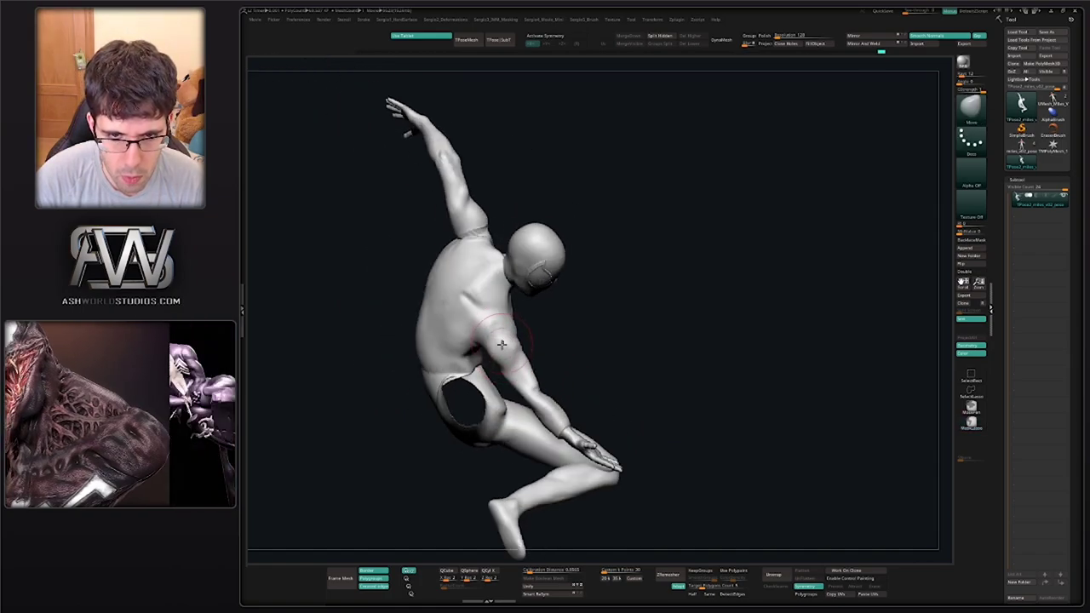
mouse_move(503, 343)
right_down()
mouse_move(526, 334)
mouse_move(489, 314)
right_up()
mouse_move(489, 314)
ctrl+right_down()
mouse_move(487, 329)
mouse_move(473, 321)
mouse_move(488, 320)
mouse_move(474, 287)
mouse_move(524, 333)
mouse_move(495, 345)
mouse_move(519, 307)
ctrl+right_up()
key(b)
key(m)
key(v)
key(w)
ctrl+click(497, 266)
key(q)
key(ctrl+i)
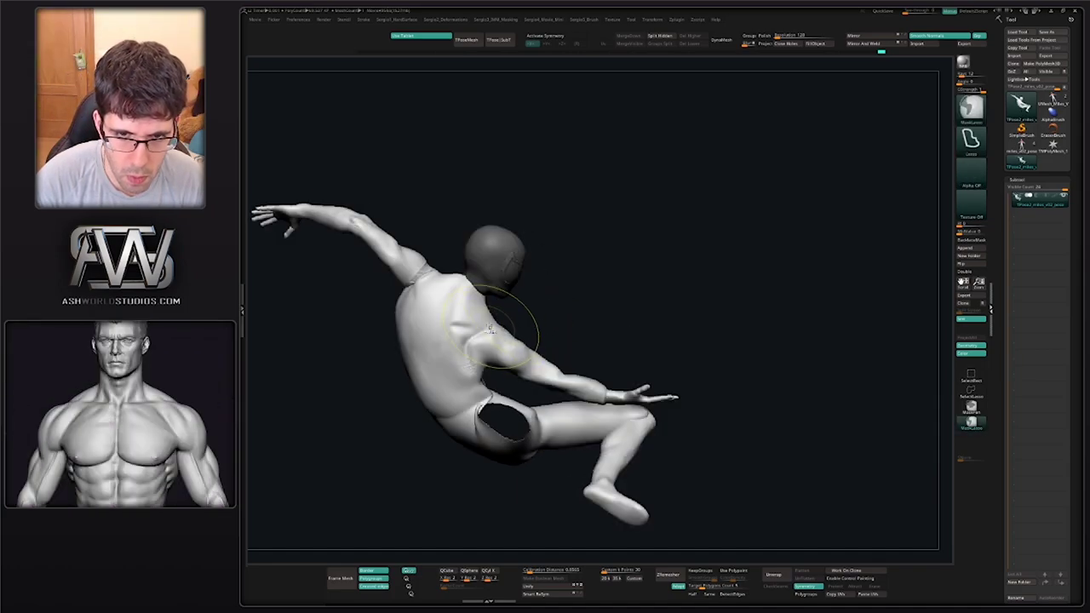
key(ctrl+i)
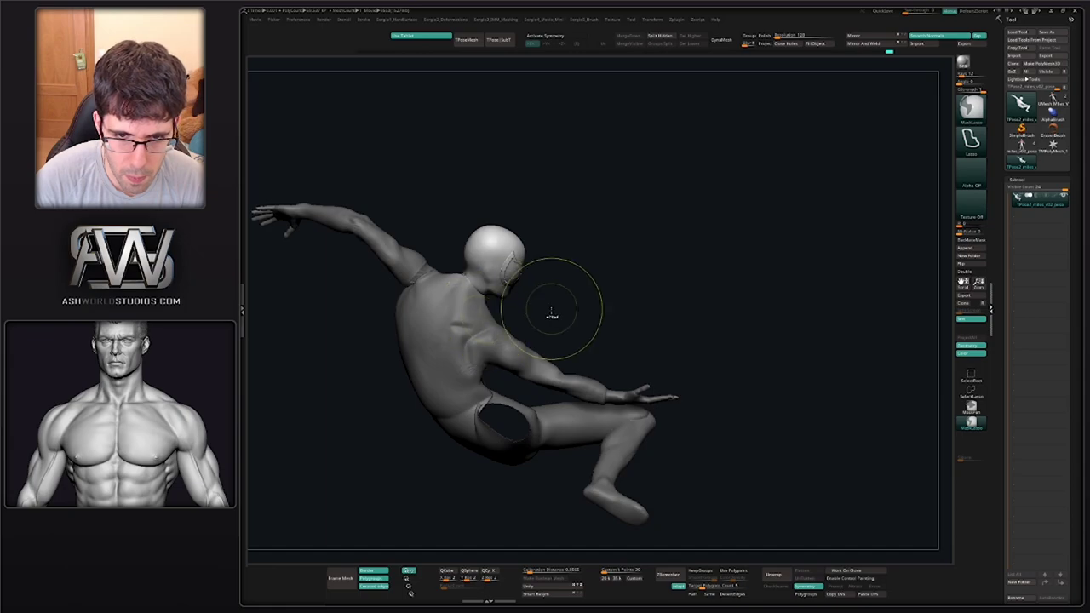
ctrl+click(553, 314)
right_drag(553, 314, 521, 327)
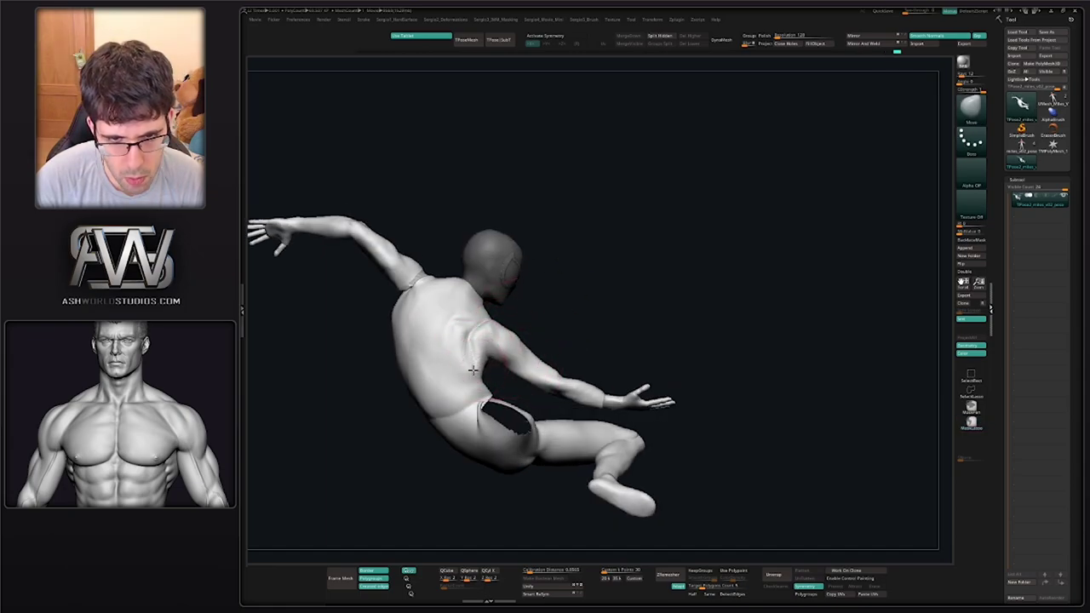
Carve a curved spine groove down the back with a smaller Standard brush
mouse_move(474, 370)
right_down()
mouse_move(472, 331)
mouse_move(449, 324)
mouse_move(552, 358)
mouse_move(500, 339)
right_up()
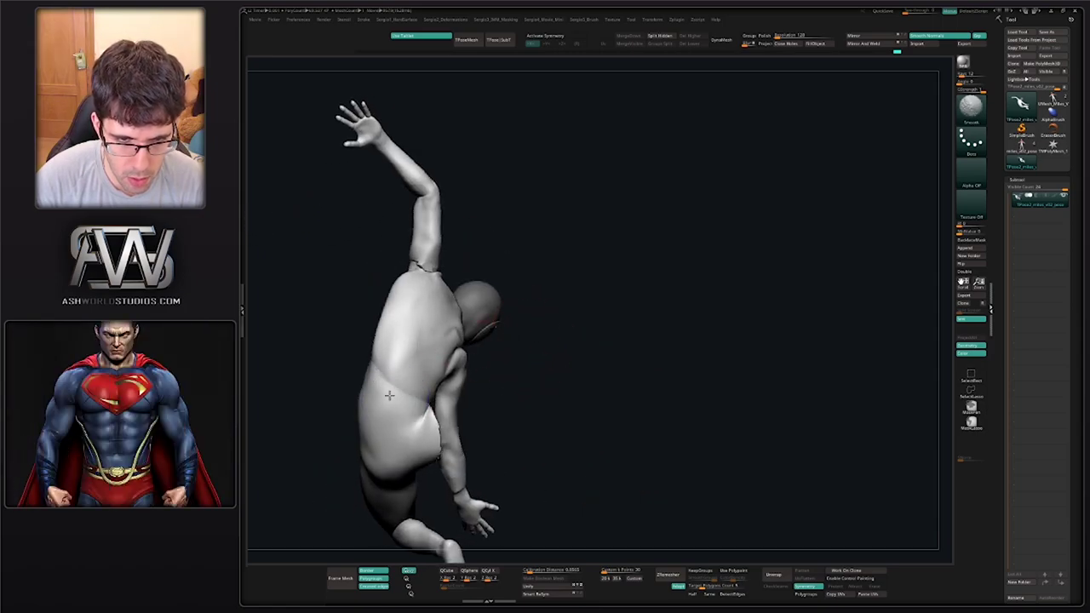
mouse_move(415, 387)
right_down()
mouse_move(398, 379)
mouse_move(412, 368)
mouse_move(410, 320)
right_up()
key(s)
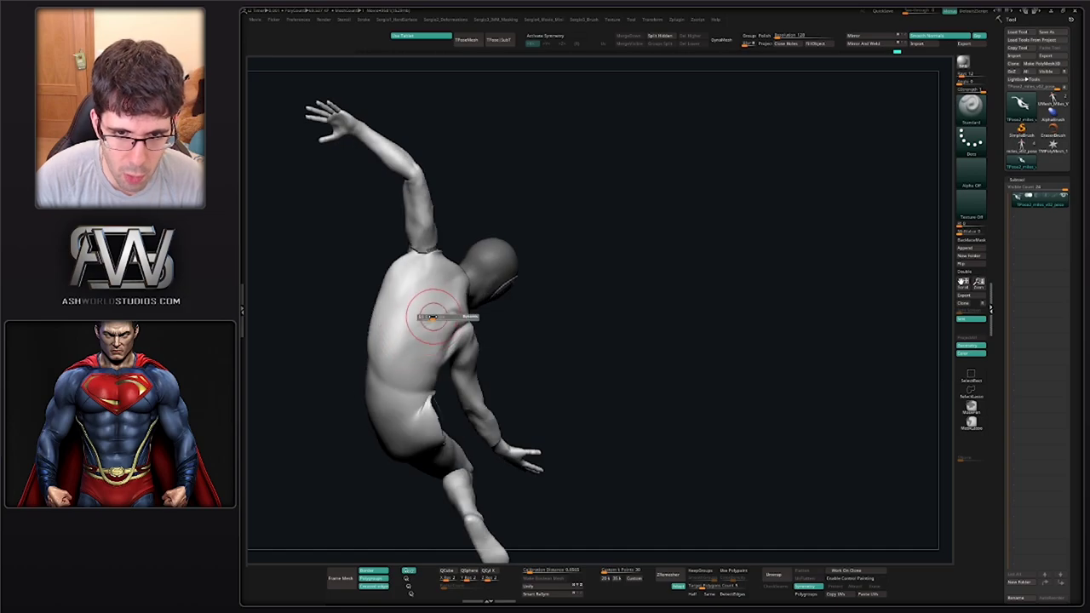
key(s)
drag(433, 317, 421, 340)
drag(452, 282, 396, 365)
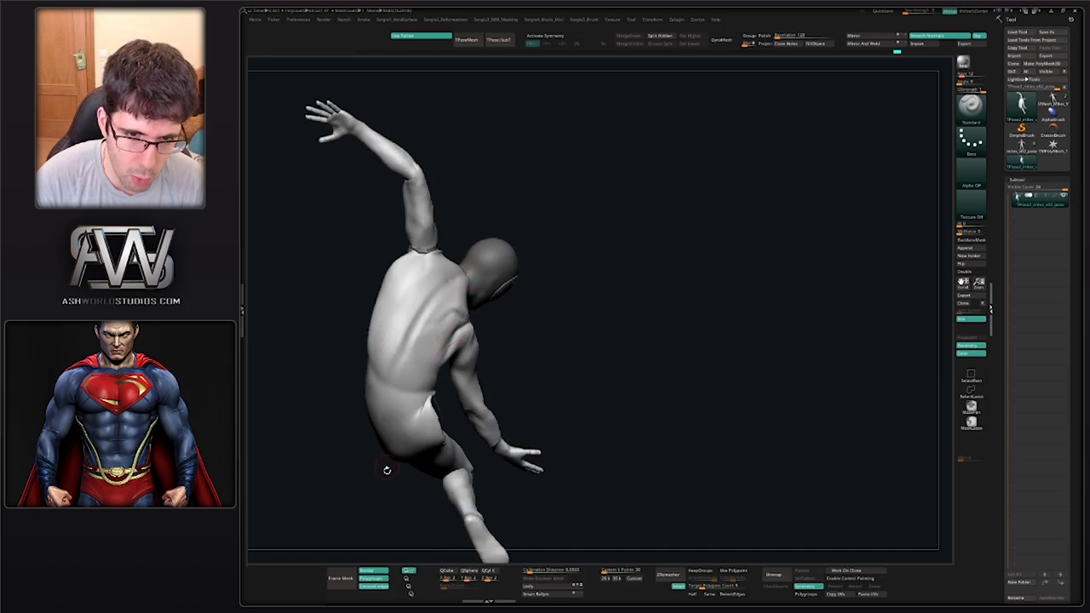
Soften and deepen the spine groove from the base of the neck to the lower back
mouse_move(398, 415)
right_down()
mouse_move(409, 361)
mouse_move(403, 397)
right_up()
shift+drag(431, 331, 390, 373)
drag(421, 321, 383, 394)
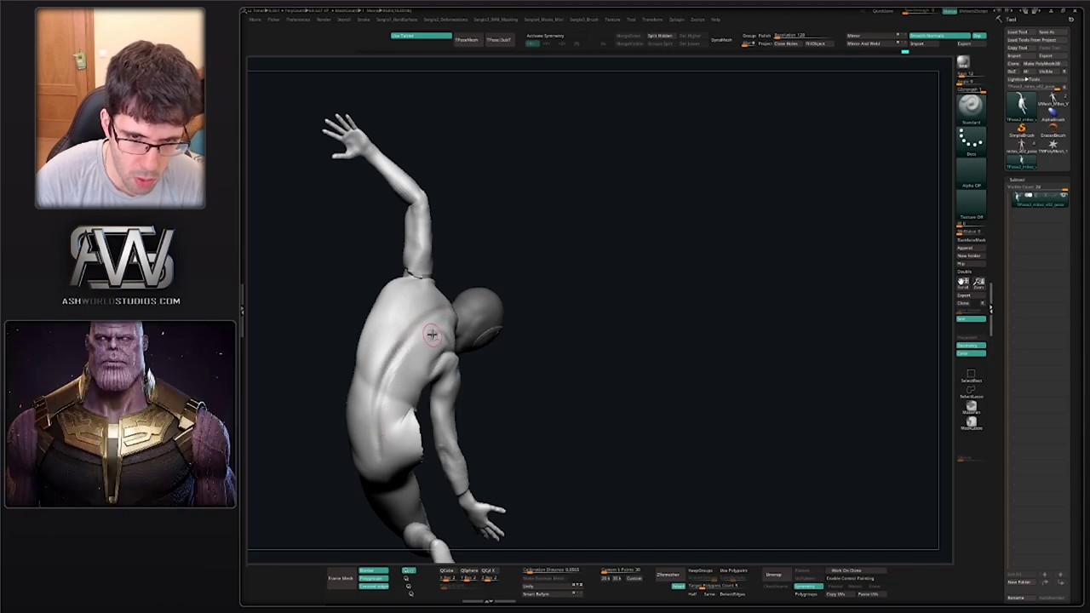
drag(397, 353, 455, 305)
right_drag(440, 358, 449, 316)
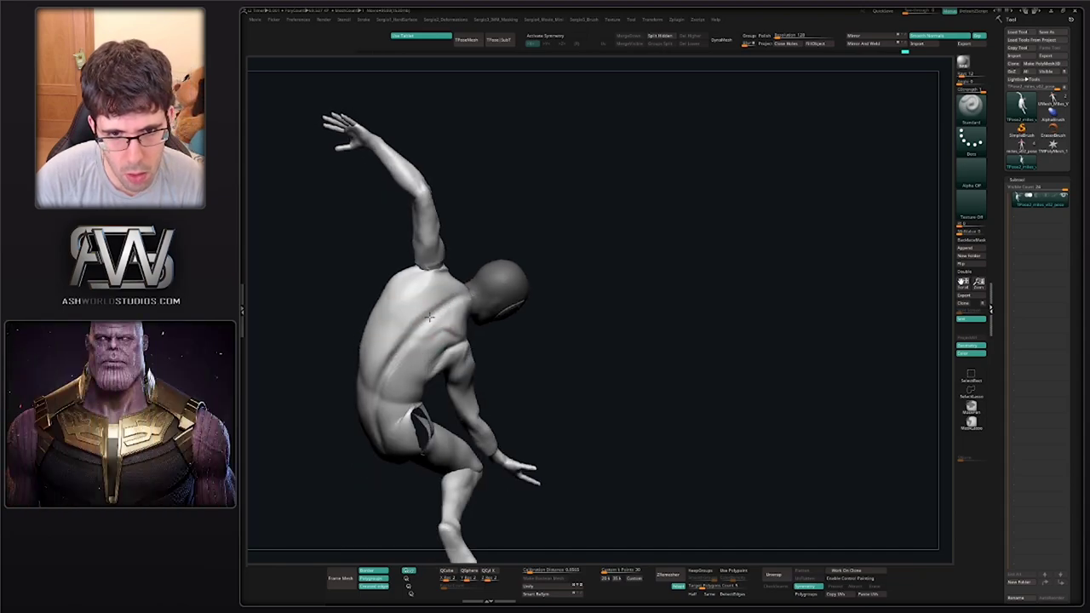
mouse_move(455, 300)
mouse_down()
mouse_move(399, 373)
mouse_move(384, 373)
mouse_up()
mouse_move(412, 334)
right_down()
mouse_move(398, 365)
mouse_move(411, 362)
right_up()
Blend the waist seam across the abdomen and flank with the Clay brush and smoothing
mouse_move(411, 375)
right_down()
mouse_move(460, 380)
mouse_move(509, 353)
mouse_move(534, 365)
mouse_move(472, 457)
mouse_move(479, 446)
right_up()
mouse_move(480, 445)
shift+mouse_down()
mouse_move(499, 438)
mouse_move(487, 440)
shift+mouse_up()
ctrl+right_drag(491, 414, 484, 397)
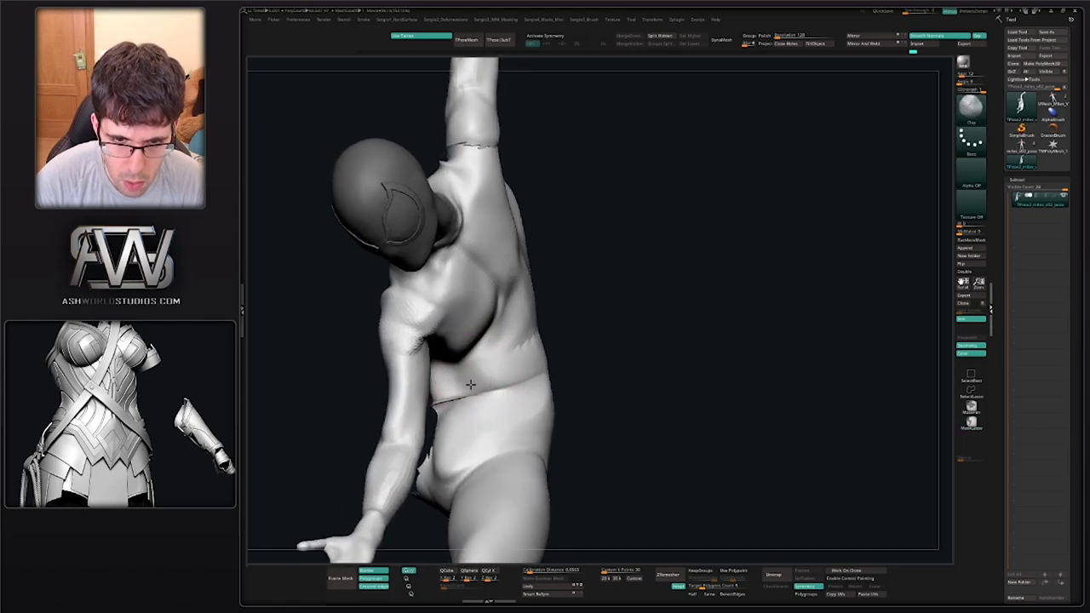
mouse_move(470, 385)
mouse_down()
mouse_move(464, 393)
mouse_move(516, 383)
mouse_move(506, 402)
mouse_up()
right_drag(533, 363, 513, 375)
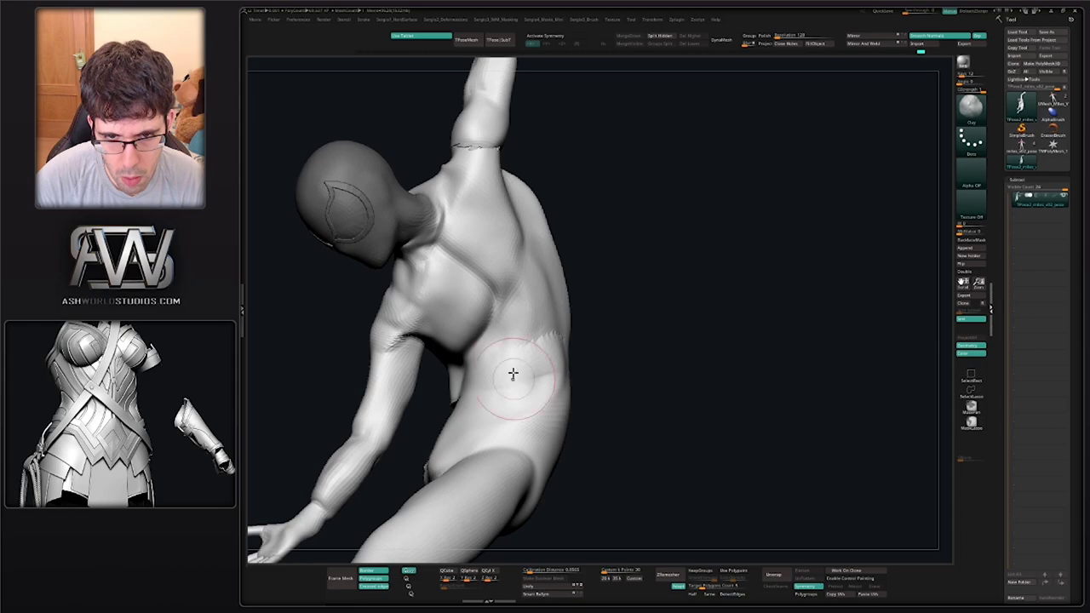
mouse_move(510, 340)
mouse_down()
mouse_move(520, 299)
mouse_move(477, 414)
mouse_move(535, 371)
mouse_move(481, 412)
mouse_move(528, 324)
mouse_move(532, 365)
mouse_up()
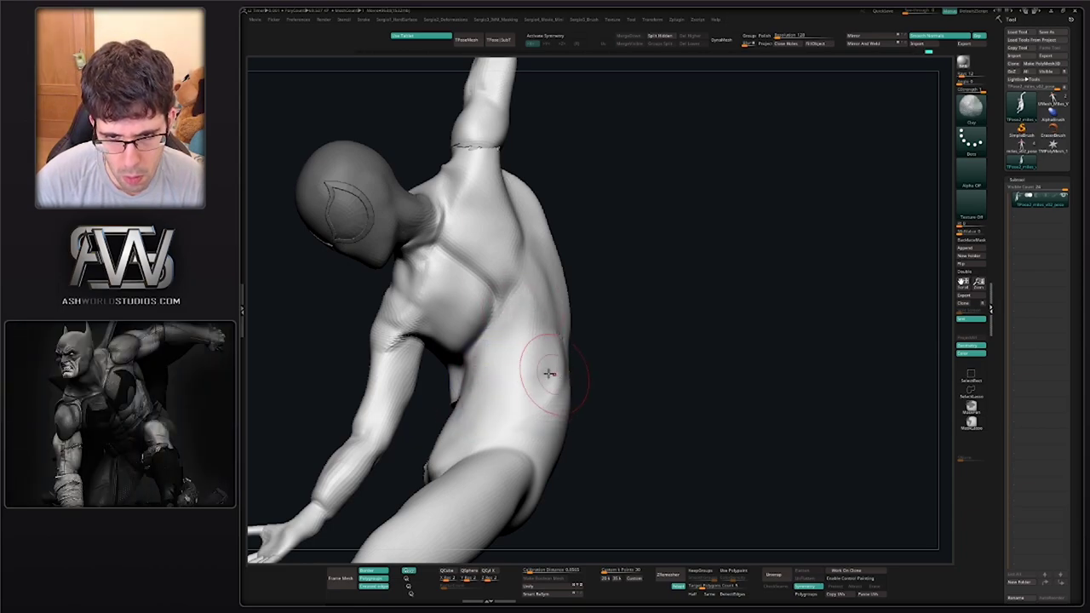
right_drag(549, 373, 576, 370)
mouse_move(565, 401)
mouse_down()
mouse_move(577, 331)
mouse_move(562, 396)
mouse_move(574, 360)
mouse_up()
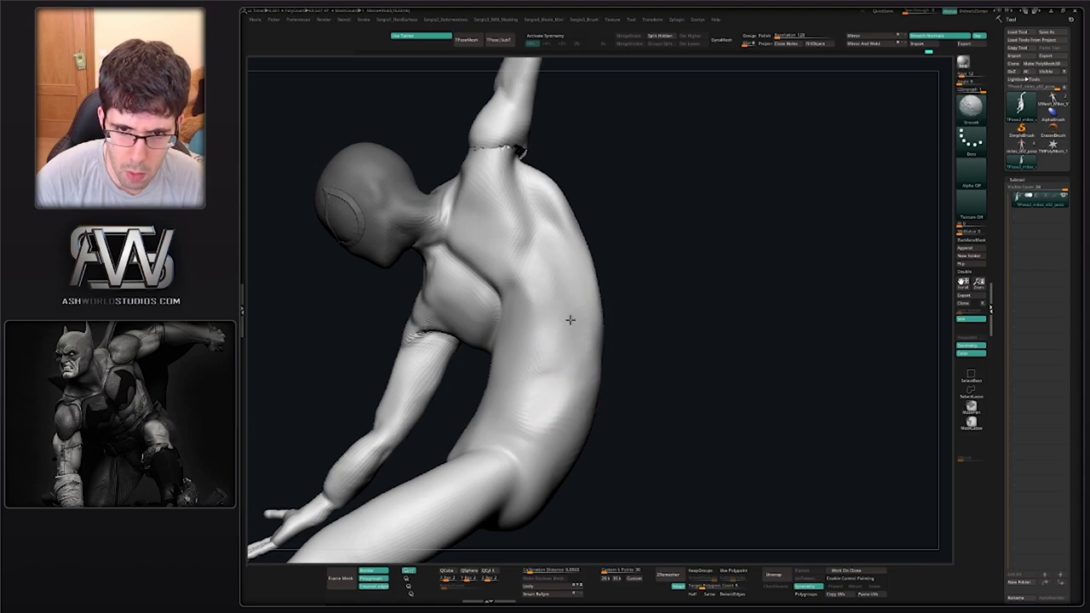
Smooth the lower abdomen and the remaining waist seam above the hidden leg's opening
ctrl+right_drag(536, 380, 545, 334)
right_drag(545, 334, 615, 343)
ctrl+right_drag(545, 375, 528, 456)
shift+drag(502, 437, 519, 421)
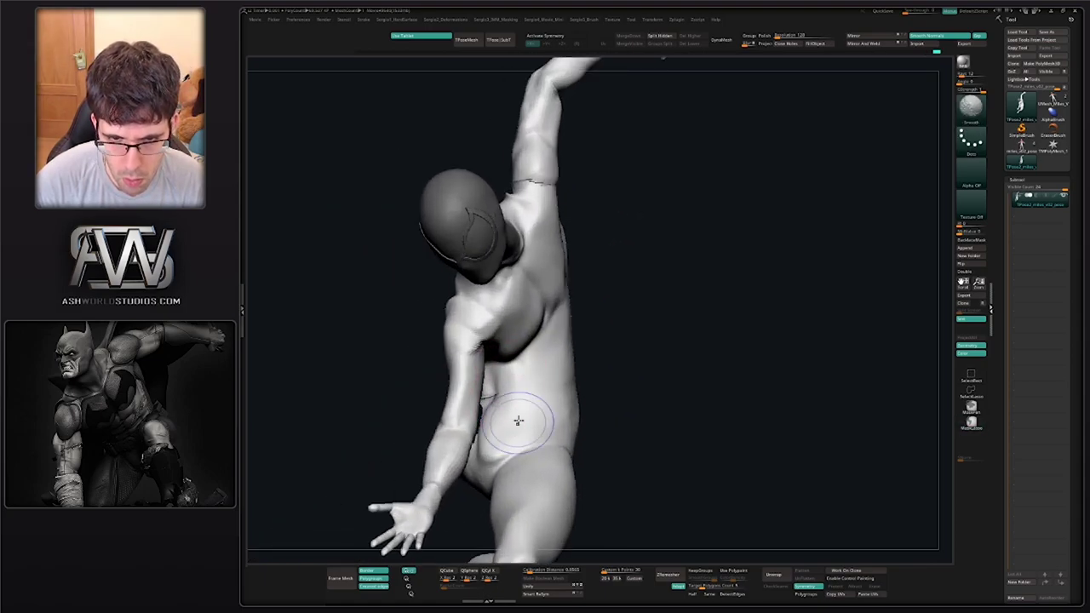
right_drag(519, 421, 596, 416)
mouse_move(497, 399)
shift+mouse_down()
mouse_move(485, 402)
mouse_move(499, 399)
shift+mouse_up()
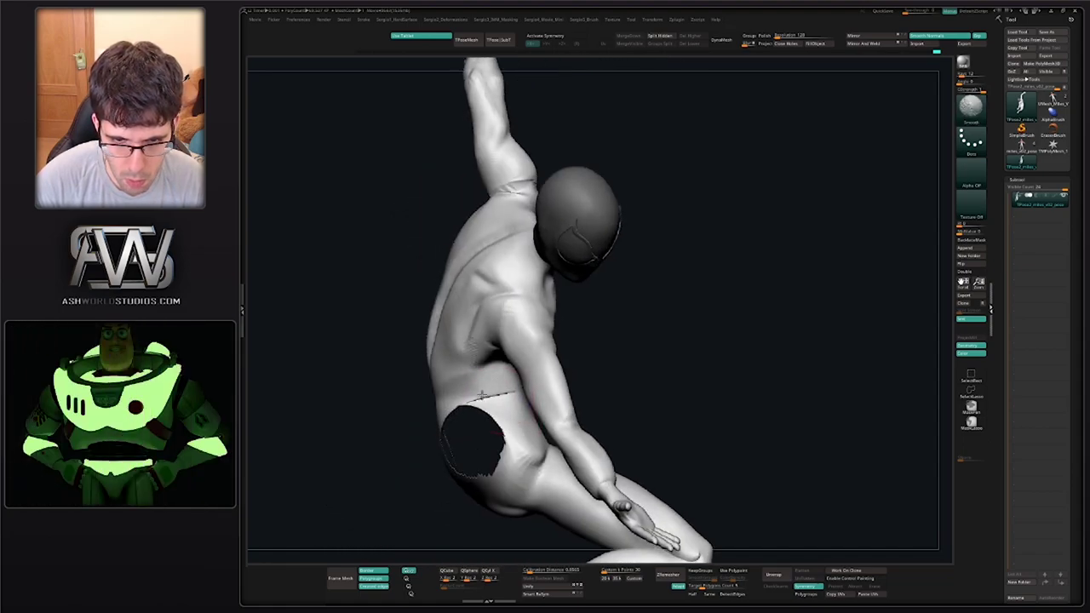
right_drag(502, 397, 501, 395)
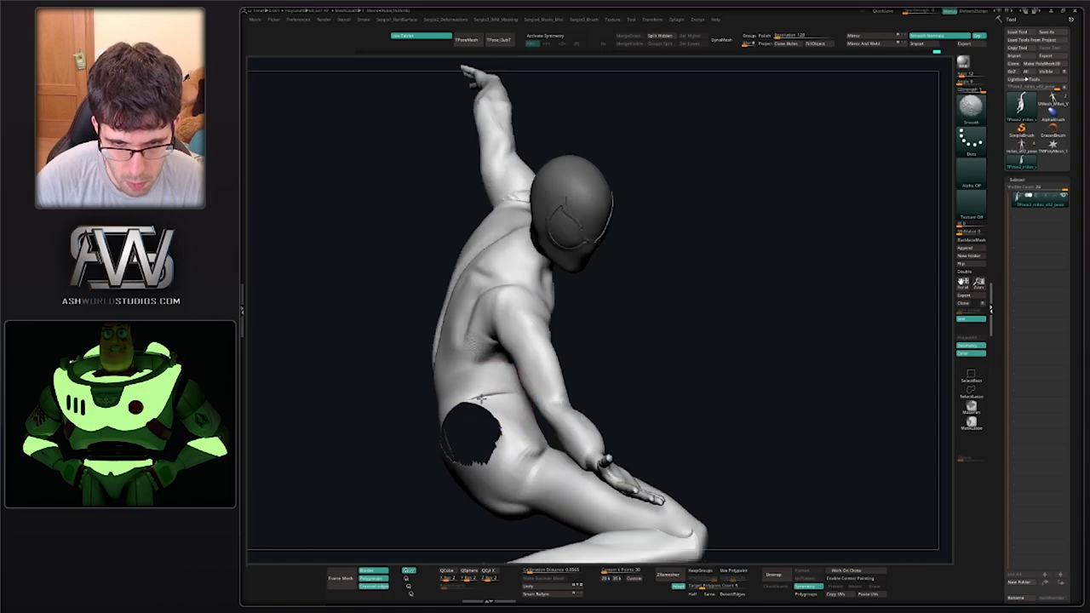
shift+drag(494, 392, 499, 394)
Smooth the crease on the side of the back below the lowered arm's armpit
right_drag(499, 395, 492, 347)
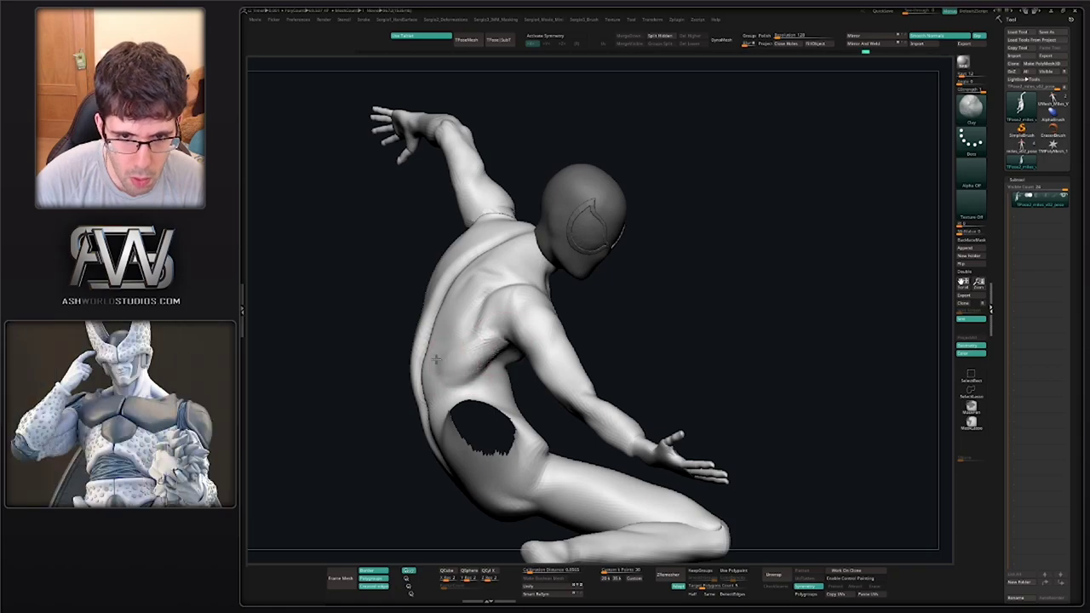
shift+drag(482, 345, 501, 347)
mouse_move(501, 348)
right_down()
mouse_move(588, 358)
mouse_move(464, 362)
mouse_move(485, 364)
right_up()
shift+drag(486, 365, 473, 368)
Adjust the upper back with the Move brush and blend the seam where the raised arm meets the shoulder
key(b)
key(m)
key(v)
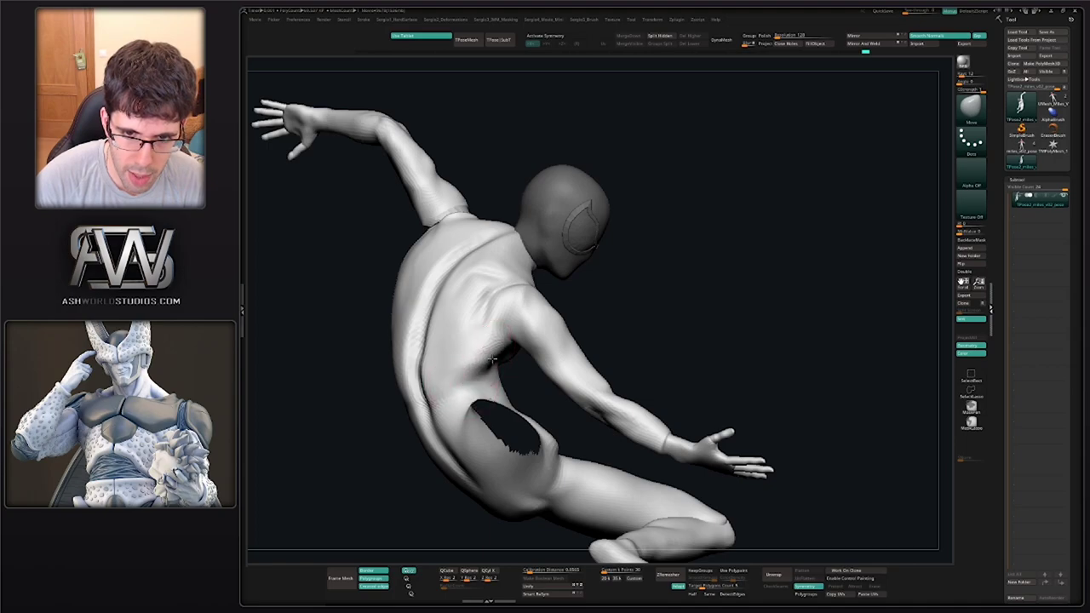
mouse_move(493, 360)
ctrl+right_down()
mouse_move(487, 341)
mouse_move(475, 361)
ctrl+right_up()
mouse_move(397, 291)
ctrl+right_down()
mouse_move(380, 260)
mouse_move(448, 346)
ctrl+right_up()
shift+drag(448, 346, 482, 319)
right_drag(482, 319, 471, 294)
mouse_move(471, 294)
shift+mouse_down()
mouse_move(482, 291)
mouse_move(474, 285)
shift+mouse_up()
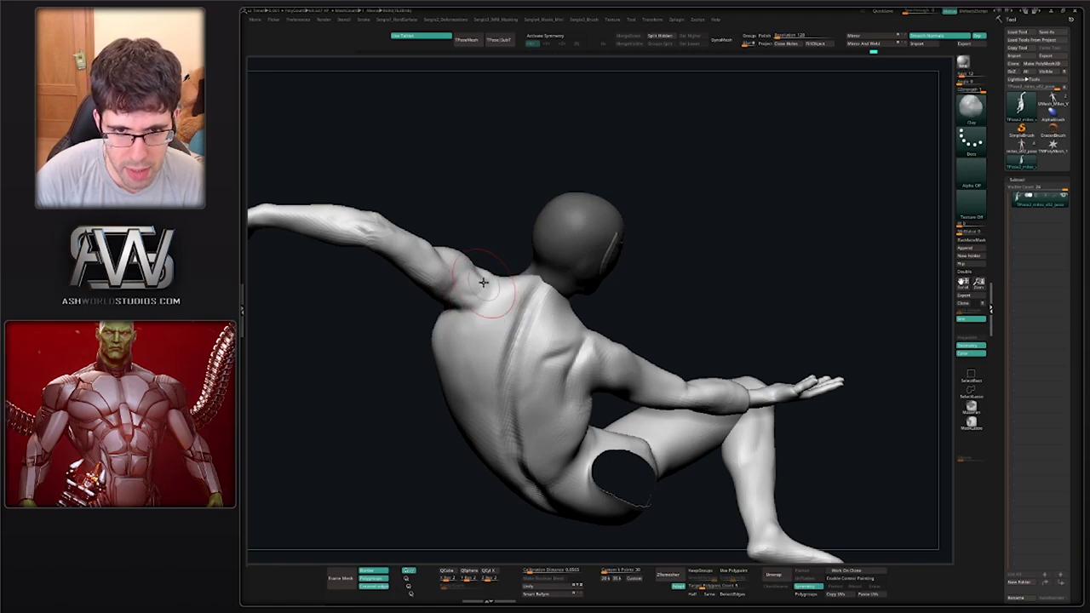
key(shift)
Reshape and smooth the outer contour of the back below the raised arm with the Move brush
mouse_move(493, 331)
right_down()
mouse_move(423, 351)
mouse_move(393, 345)
right_up()
key(b)
key(m)
key(v)
key(s)
shift+drag(448, 327, 441, 375)
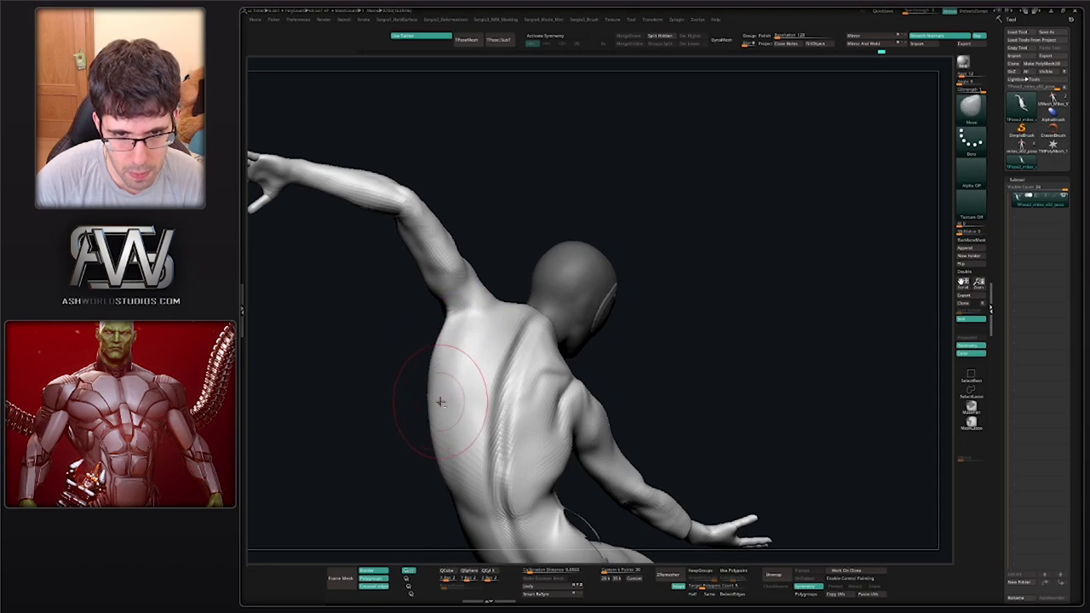
mouse_move(440, 401)
right_down()
mouse_move(511, 402)
mouse_move(475, 409)
right_up()
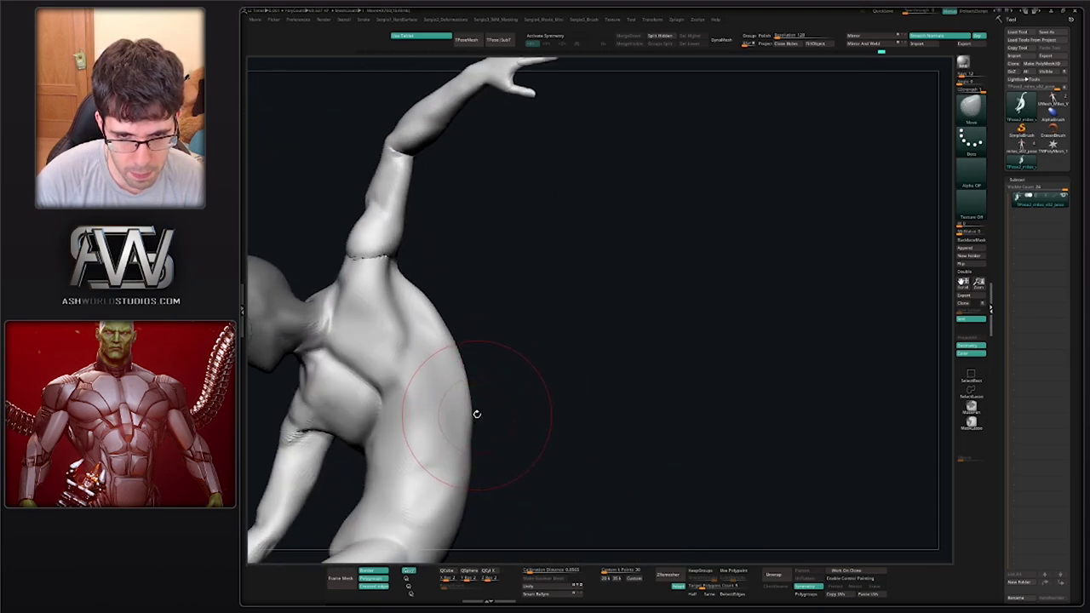
shift+drag(465, 405, 469, 439)
mouse_move(470, 434)
ctrl+right_down()
mouse_move(474, 362)
mouse_move(505, 371)
ctrl+right_up()
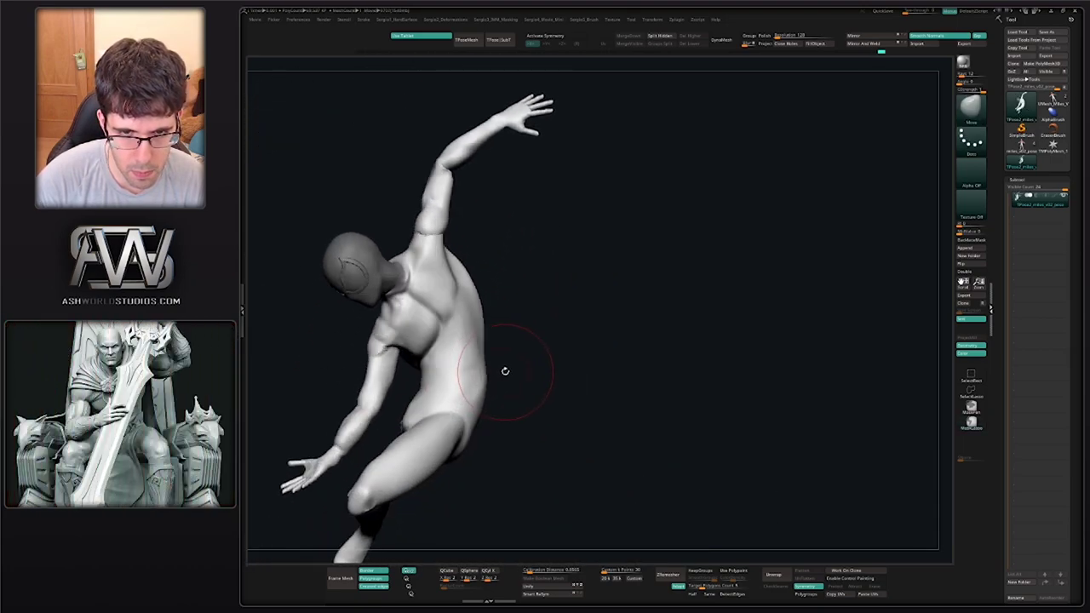
Reshape the contour of the buttock and hip above the bent leg with the Move brush
mouse_move(481, 310)
right_down()
mouse_move(478, 416)
mouse_move(496, 415)
mouse_move(456, 397)
mouse_move(504, 417)
right_up()
key(b)
key(d)
key(s)
key(b)
key(c)
key(l)
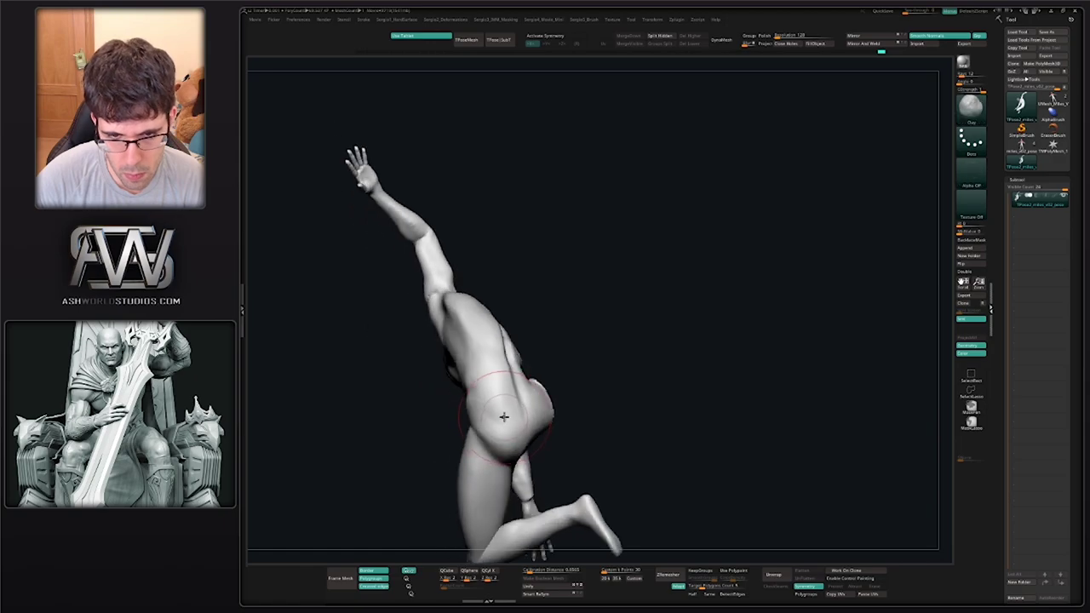
key(b)
key(m)
key(v)
drag(498, 432, 507, 418)
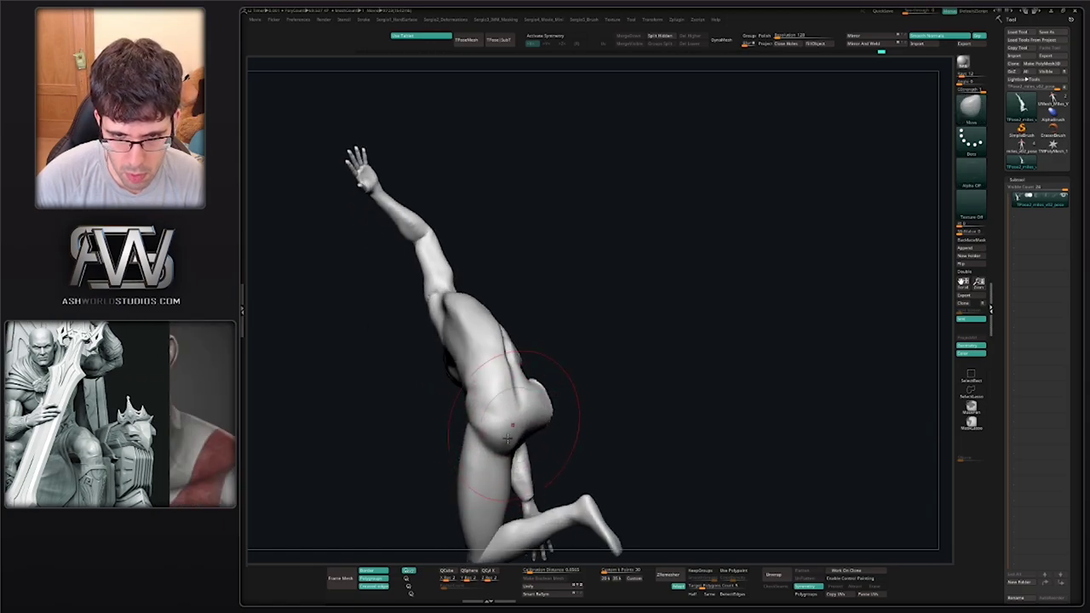
Smooth the transition from the base of the neck into the lowered arm's shoulder
mouse_move(501, 454)
right_down()
mouse_move(523, 412)
mouse_move(547, 404)
mouse_move(537, 426)
mouse_move(517, 361)
mouse_move(555, 349)
mouse_move(586, 314)
mouse_move(562, 336)
mouse_move(486, 313)
mouse_move(390, 366)
mouse_move(436, 395)
mouse_move(479, 391)
mouse_move(470, 426)
mouse_move(454, 361)
mouse_move(503, 397)
mouse_move(425, 334)
right_up()
shift+drag(426, 334, 423, 365)
mouse_move(423, 365)
right_down()
mouse_move(409, 350)
mouse_move(493, 378)
right_up()
right_drag(423, 356, 414, 356)
shift+drag(414, 356, 396, 350)
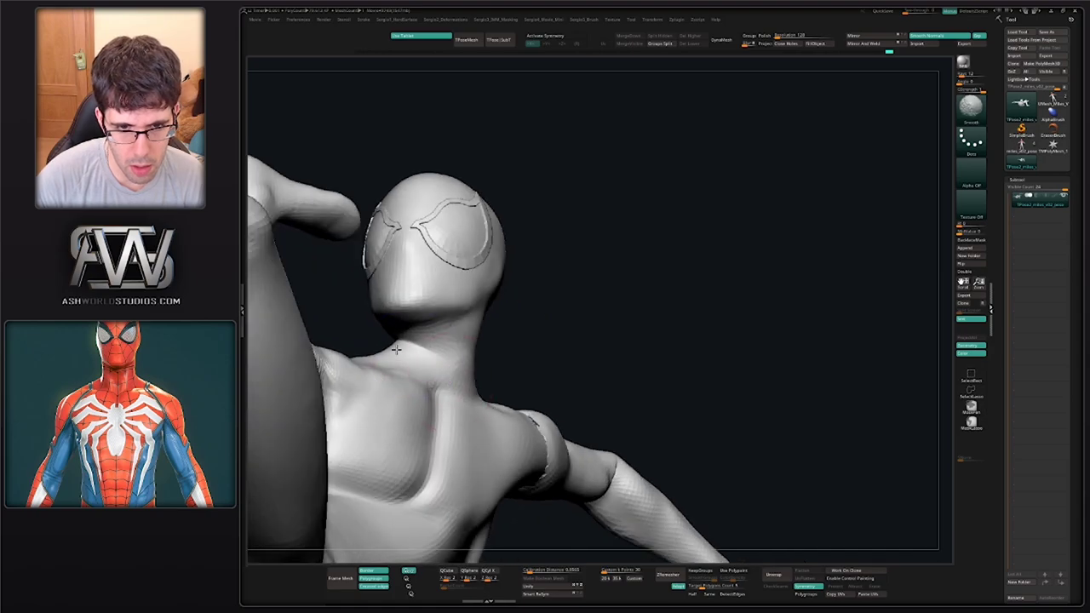
Define the collarbone on the lowered arm's side with the DamStandard brush and smooth the strokes
right_drag(391, 353, 479, 366)
right_drag(383, 333, 359, 335)
mouse_move(360, 335)
shift+mouse_down()
mouse_move(368, 350)
mouse_move(355, 357)
shift+mouse_up()
mouse_move(397, 358)
right_down()
mouse_move(441, 362)
mouse_move(440, 390)
right_up()
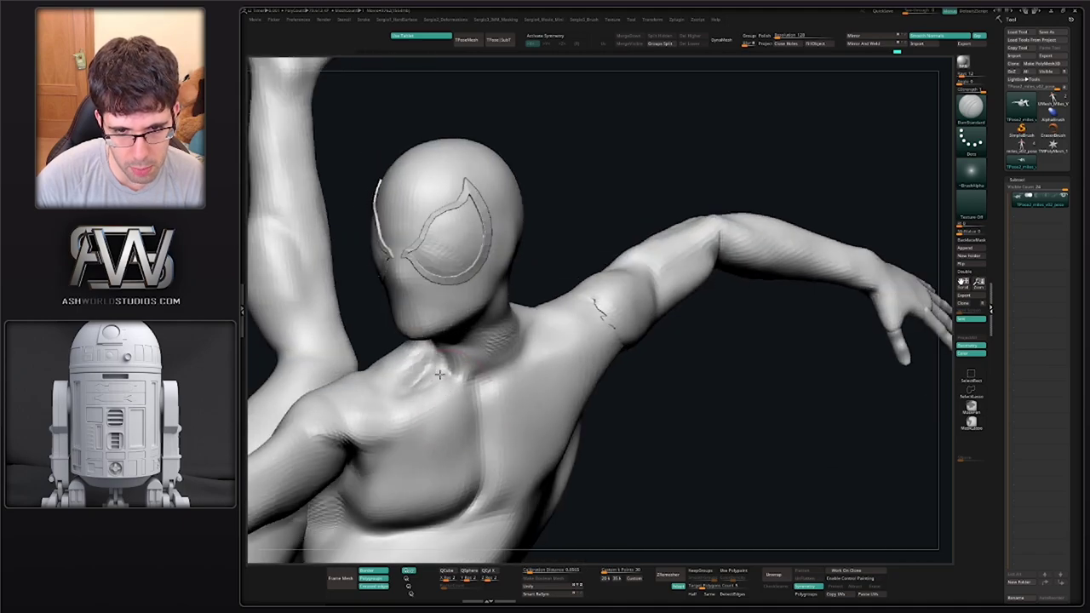
shift+drag(440, 375, 437, 394)
right_drag(460, 375, 434, 363)
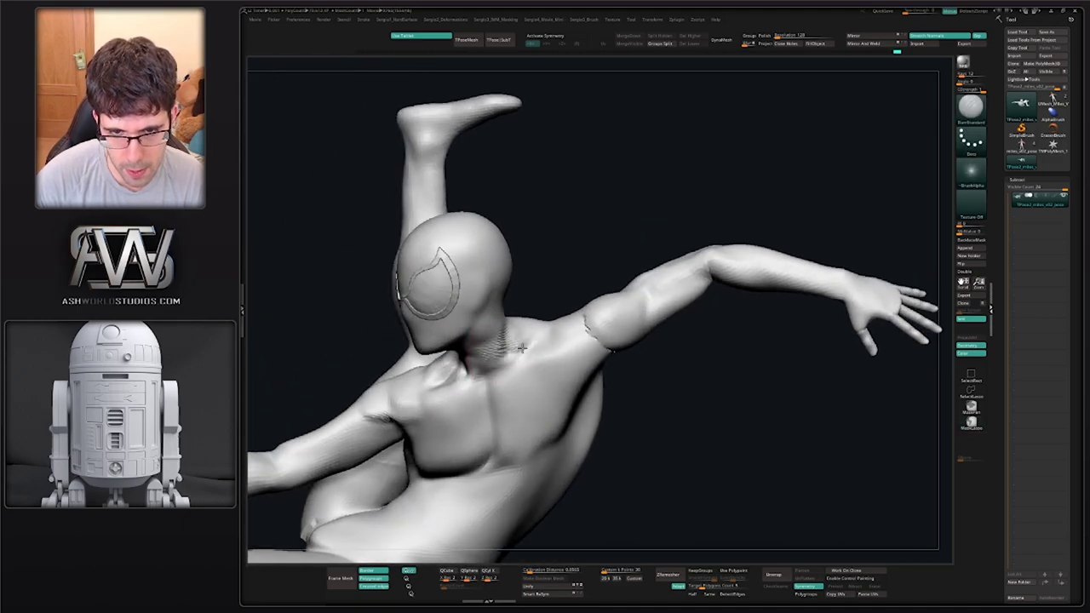
Rework the side of the neck with the Standard brush and smooth the pit between the collarbones
right_drag(511, 341, 499, 317)
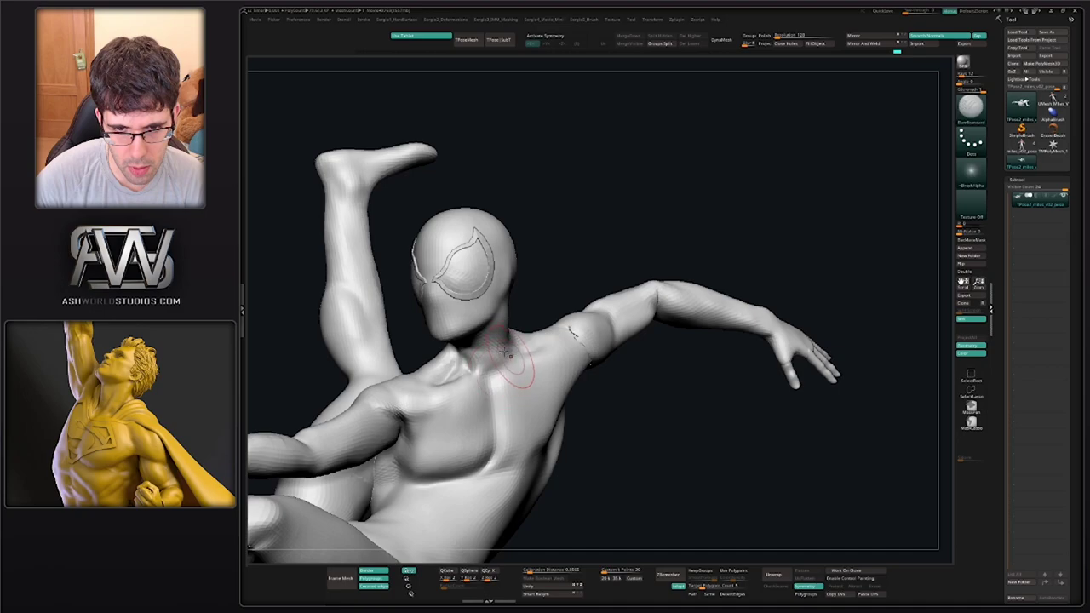
key(shift)
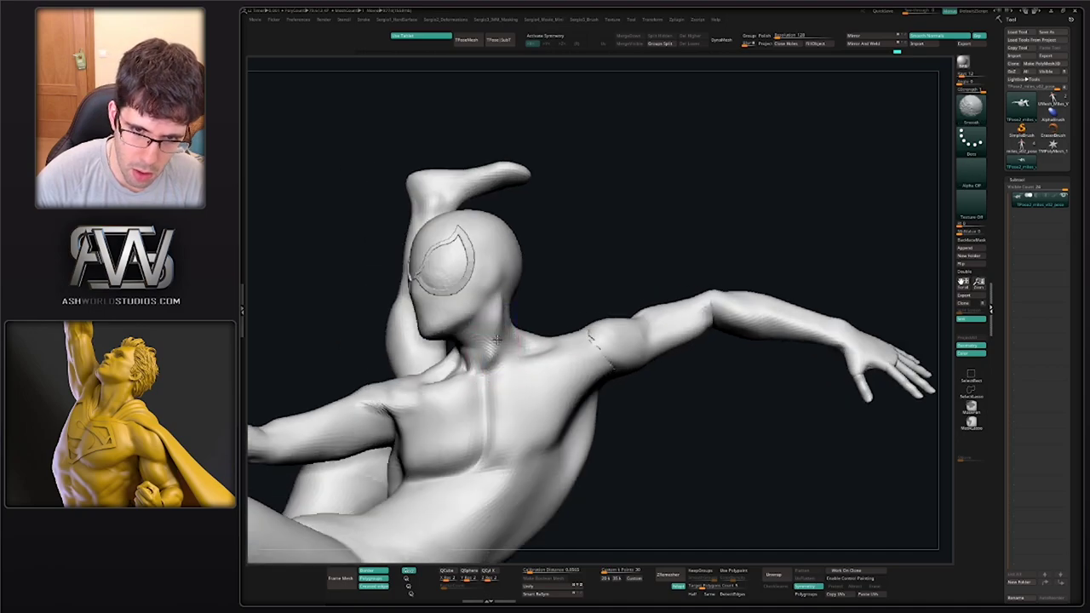
key(s)
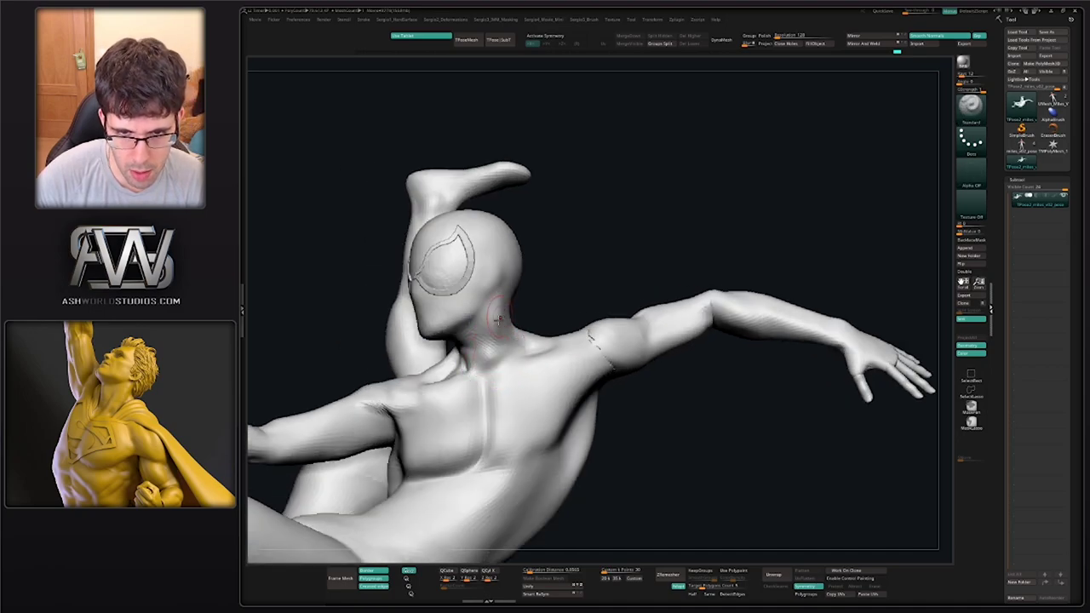
shift+drag(492, 341, 489, 379)
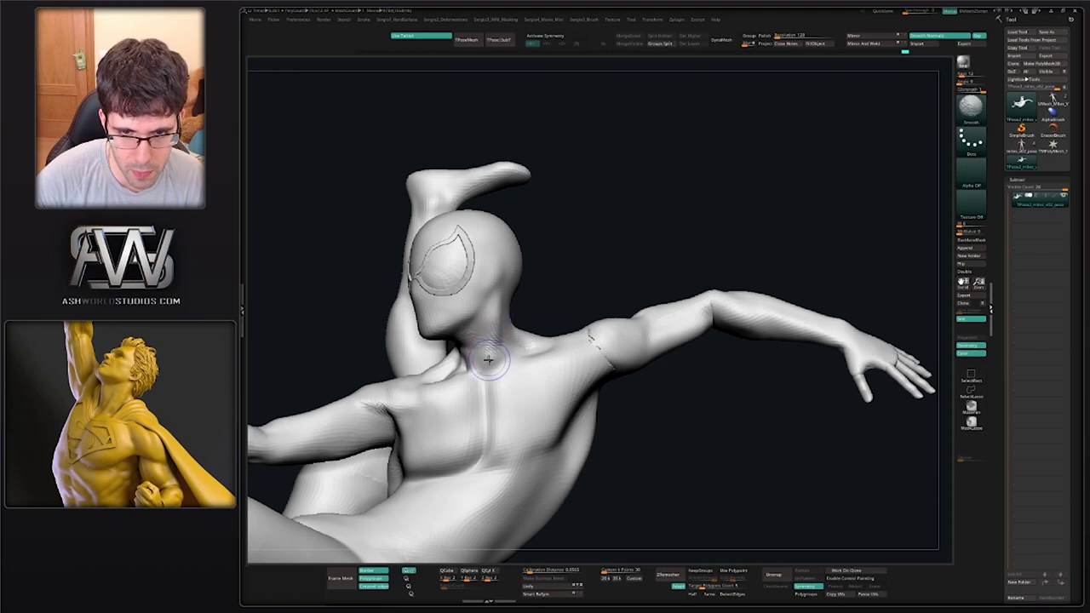
Check the figure's polyframe and overall silhouette from several angles
alt+right_drag(493, 375, 525, 373)
key(shift+f)
key(shift+f)
mouse_move(554, 406)
right_down()
mouse_move(491, 319)
mouse_move(511, 388)
mouse_move(518, 354)
mouse_move(500, 356)
mouse_move(523, 306)
mouse_move(579, 349)
mouse_move(558, 332)
right_up()
key(b)
key(m)
key(v)
key(s)
right_drag(558, 332, 670, 313)
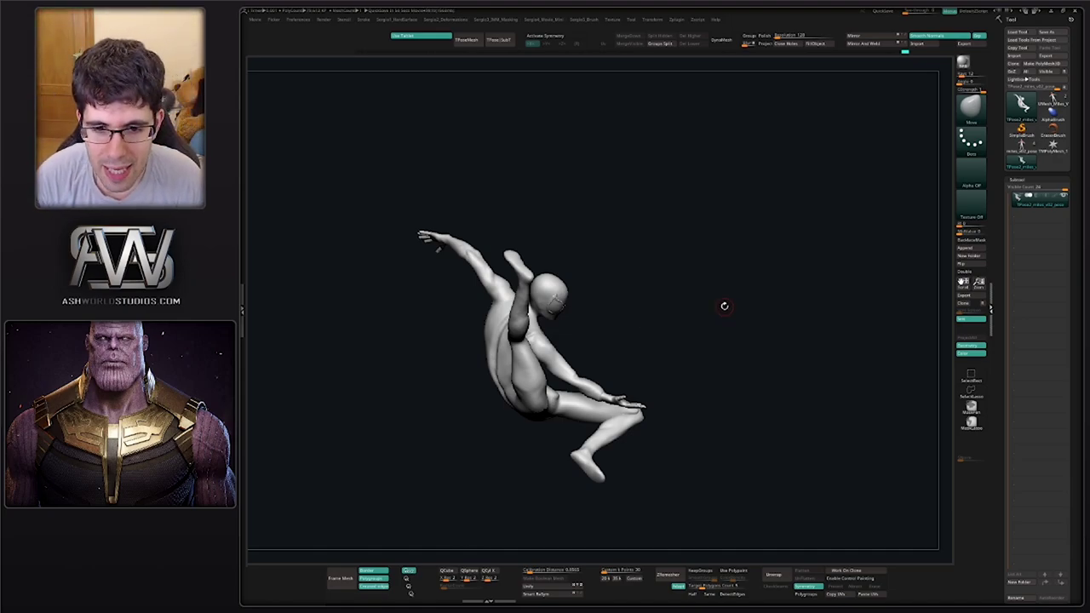
drag(725, 306, 540, 417)
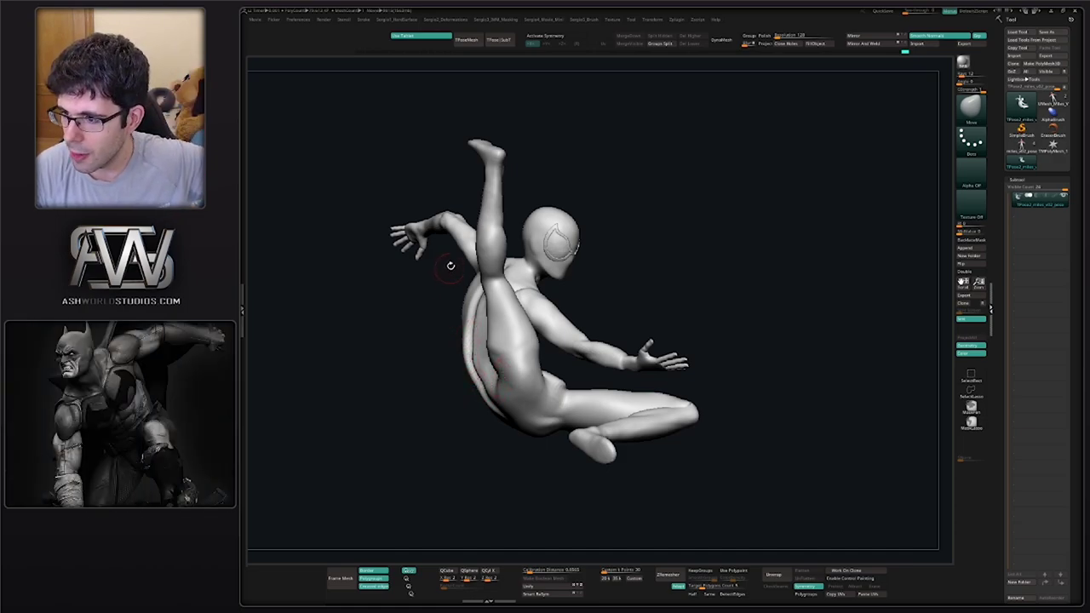
Smooth the lower back beside the raised thigh and adjust its contour with the Move Topological brush
mouse_move(514, 354)
right_down()
mouse_move(499, 341)
mouse_move(490, 359)
mouse_move(503, 392)
right_up()
shift+drag(504, 392, 482, 394)
mouse_move(482, 394)
right_down()
mouse_move(456, 377)
mouse_move(483, 381)
mouse_move(467, 384)
right_up()
key(b)
key(m)
key(t)
drag(472, 380, 466, 358)
mouse_move(477, 375)
ctrl+right_down()
mouse_move(483, 335)
mouse_move(468, 338)
mouse_move(528, 380)
ctrl+right_up()
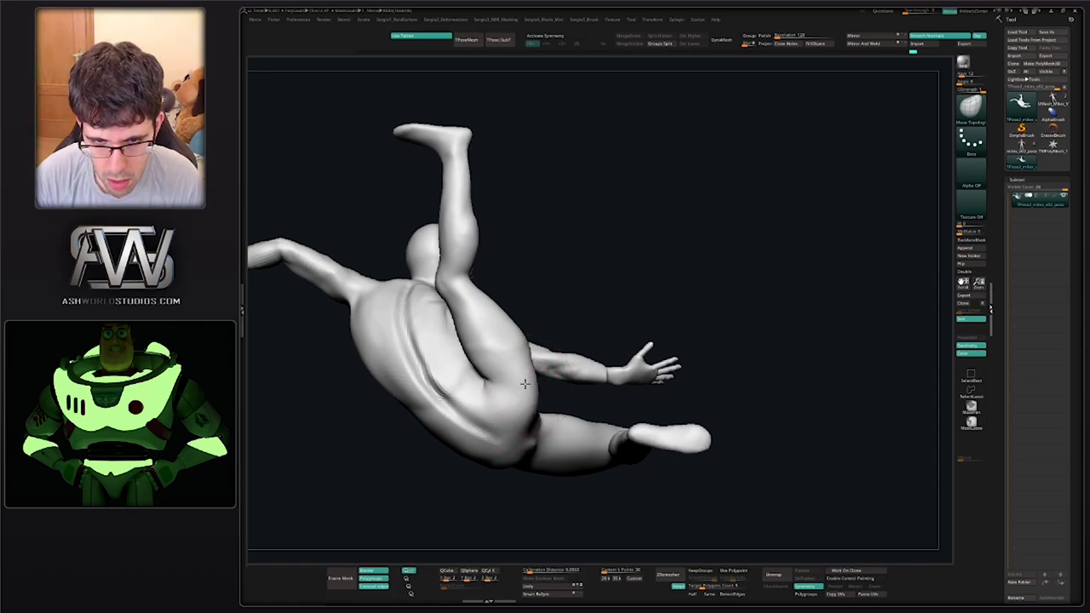
mouse_move(532, 385)
right_down()
mouse_move(477, 397)
mouse_move(520, 388)
mouse_move(519, 427)
right_up()
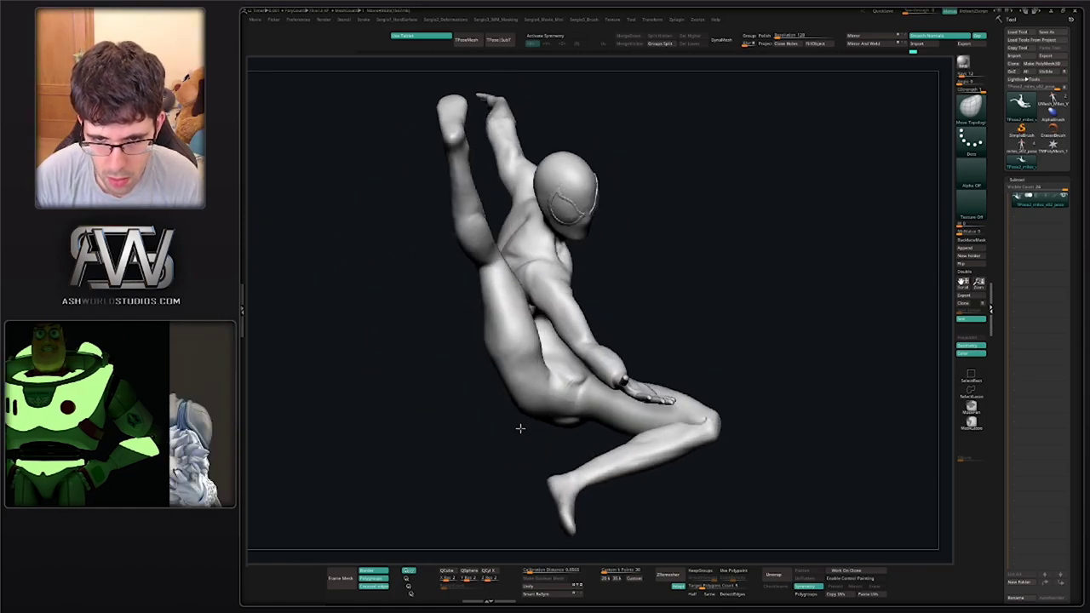
Smooth the side of the waist where it meets the hip above the bent leg's thigh
right_drag(564, 381, 571, 408)
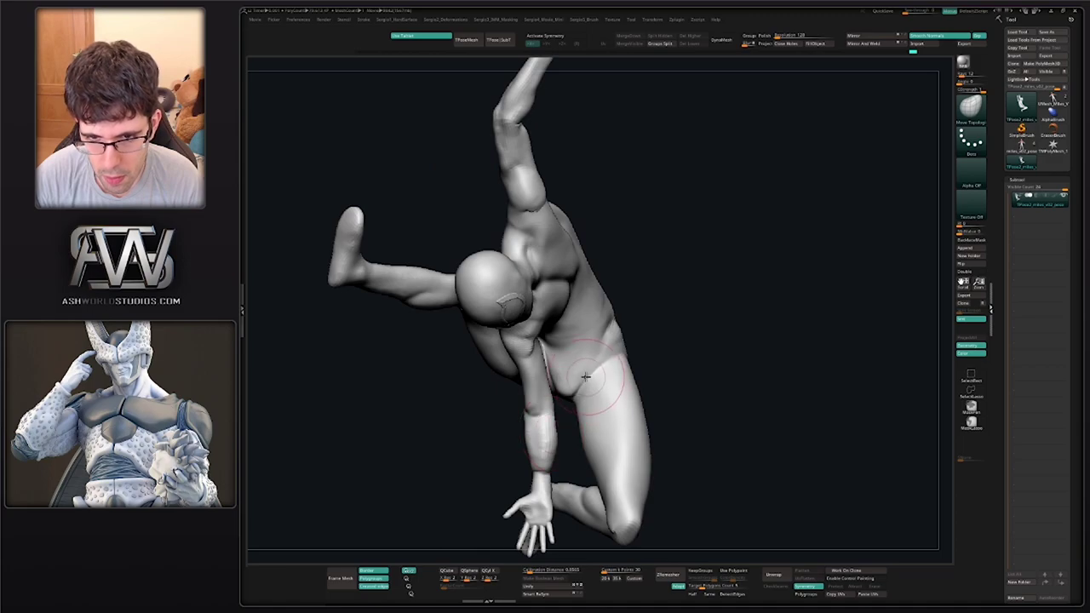
right_drag(598, 355, 623, 341)
mouse_move(623, 340)
ctrl+right_down()
mouse_move(621, 324)
mouse_move(599, 367)
ctrl+right_up()
mouse_move(599, 366)
shift+mouse_down()
mouse_move(616, 357)
mouse_move(613, 344)
shift+mouse_up()
mouse_move(622, 358)
right_down()
mouse_move(606, 370)
mouse_move(618, 358)
right_up()
shift+drag(619, 356, 631, 338)
Smooth the lowered arm's armpit and adjust its shape with the Move brush
right_drag(632, 338, 503, 403)
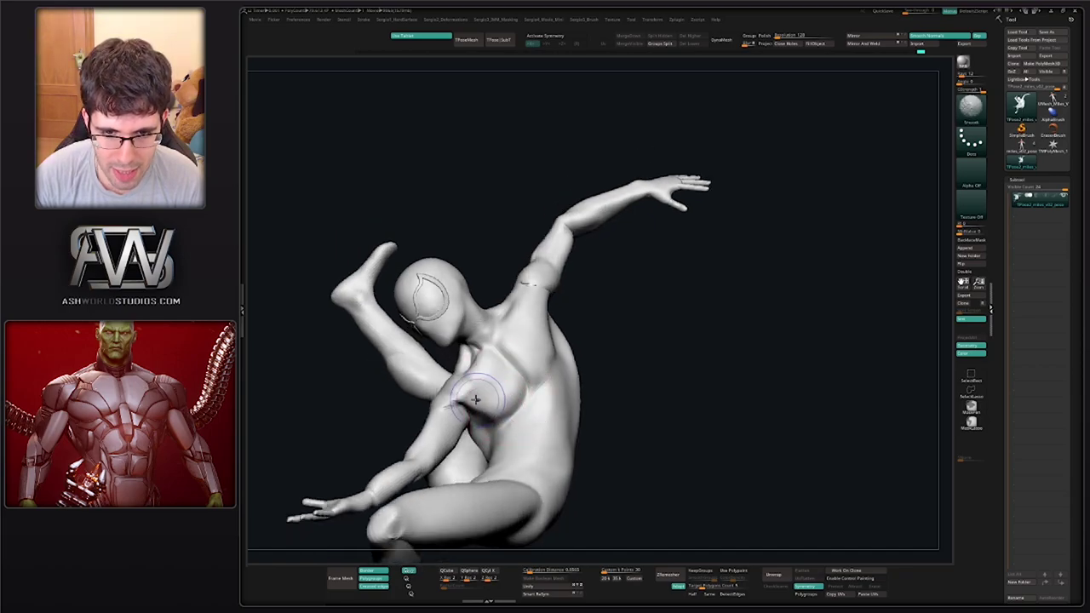
right_drag(451, 406, 443, 383)
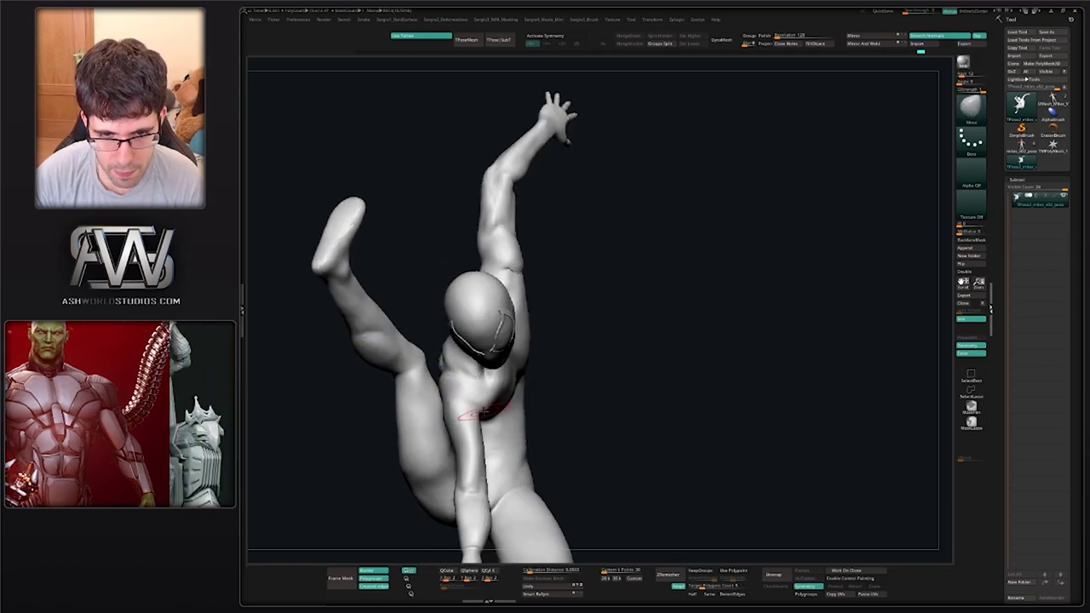
mouse_move(463, 421)
ctrl+right_down()
mouse_move(494, 462)
mouse_move(479, 460)
mouse_move(531, 429)
ctrl+right_up()
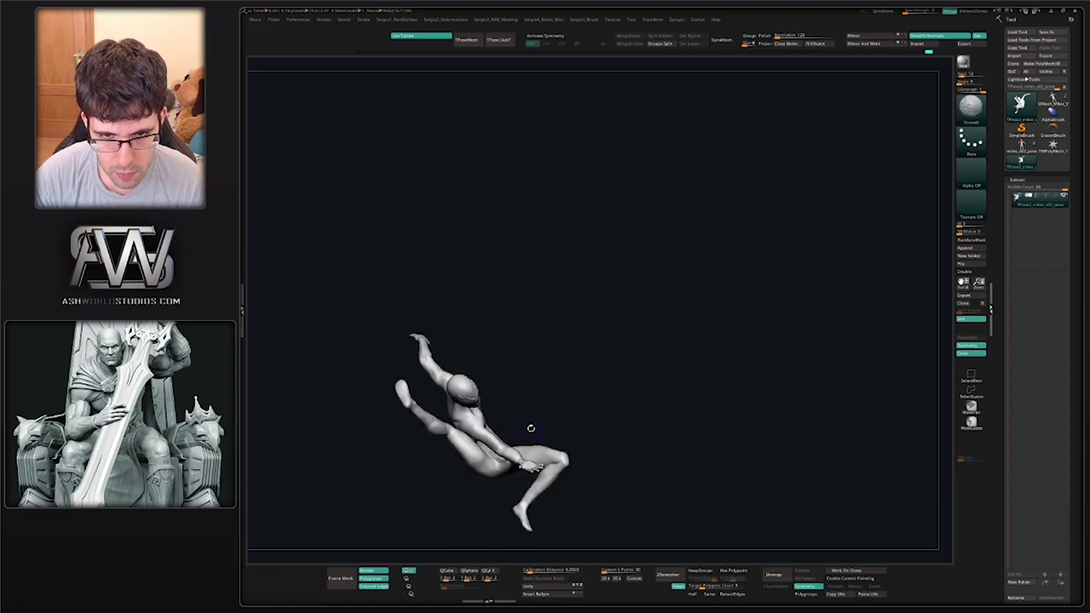
Mask everything except the lowered arm's hand and rotate the hand about the wrist with the transform gizmo
key(w)
drag(491, 410, 499, 315)
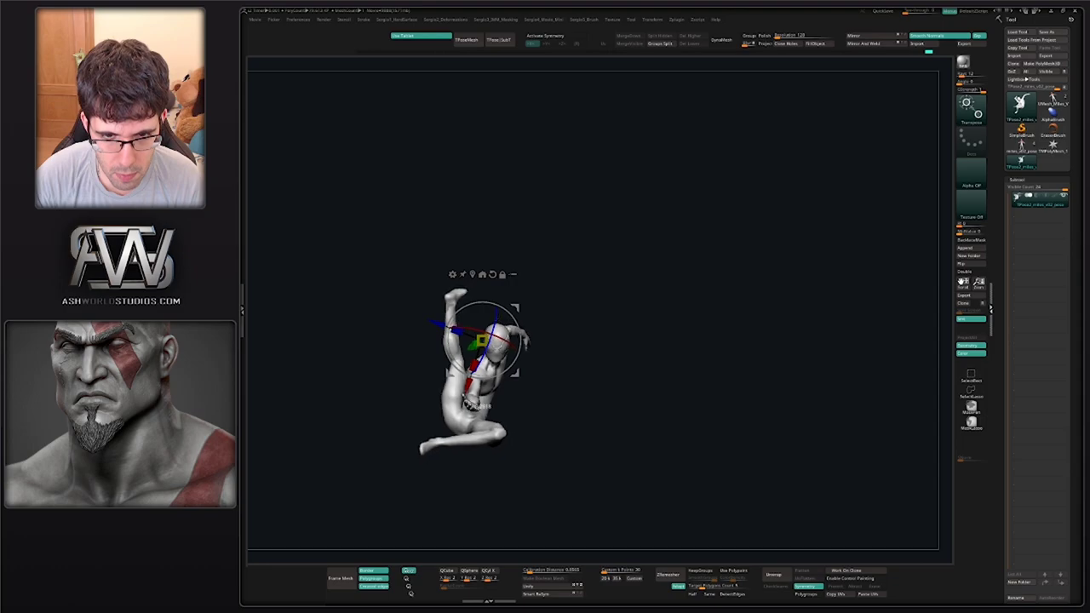
ctrl+right_drag(502, 367, 511, 465)
alt+right_drag(511, 465, 502, 378)
right_drag(502, 378, 520, 378)
mouse_move(520, 378)
mouse_down()
mouse_move(729, 382)
mouse_move(721, 375)
mouse_up()
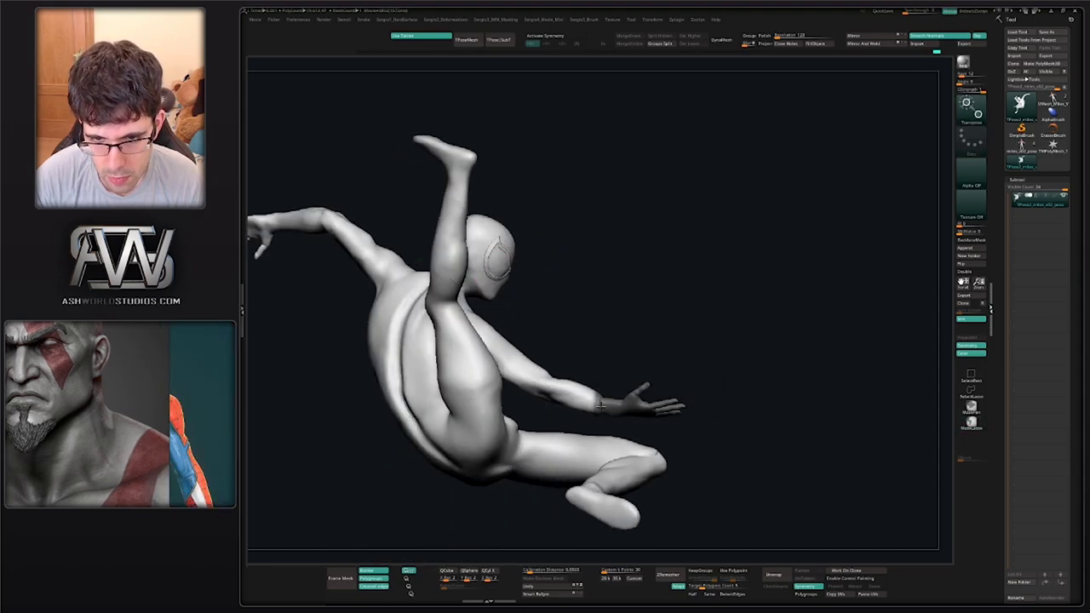
ctrl+click(712, 375)
alt+click(594, 404)
right_drag(643, 366, 569, 399)
mouse_move(618, 378)
mouse_down()
mouse_move(605, 374)
mouse_move(636, 369)
mouse_up()
alt+drag(722, 352, 667, 301)
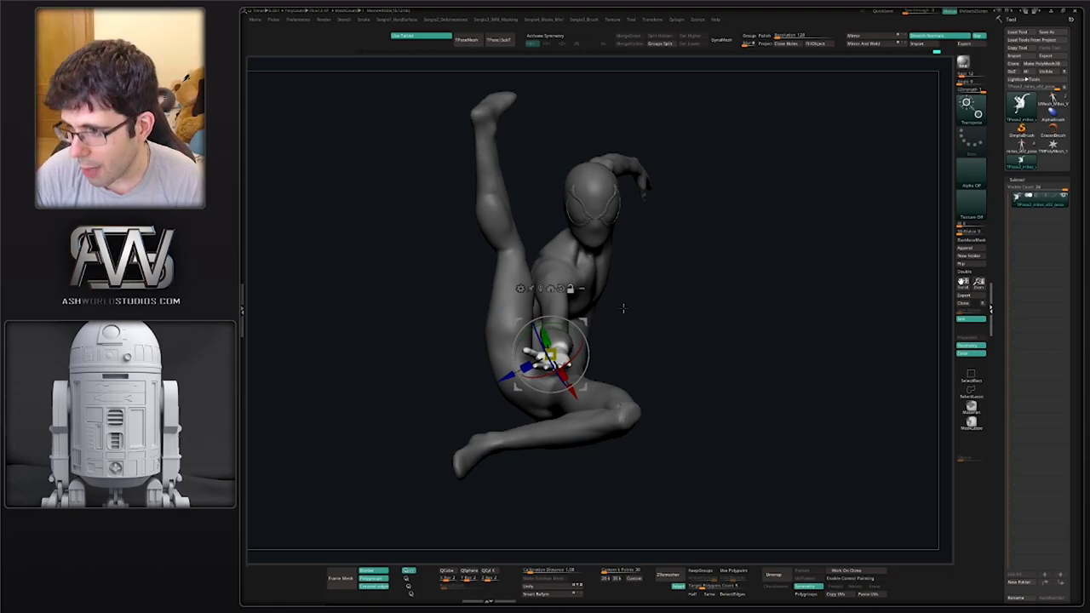
Build up the lowered arm's forearm and wrist with the Clay brush and smooth the transition into the hand
key(q)
mouse_move(596, 331)
mouse_down()
mouse_move(545, 369)
mouse_move(631, 386)
mouse_move(682, 333)
mouse_move(673, 341)
mouse_move(689, 346)
mouse_move(680, 347)
mouse_move(750, 333)
mouse_move(676, 311)
mouse_move(651, 365)
mouse_move(636, 321)
mouse_up()
key(s)
key(c)
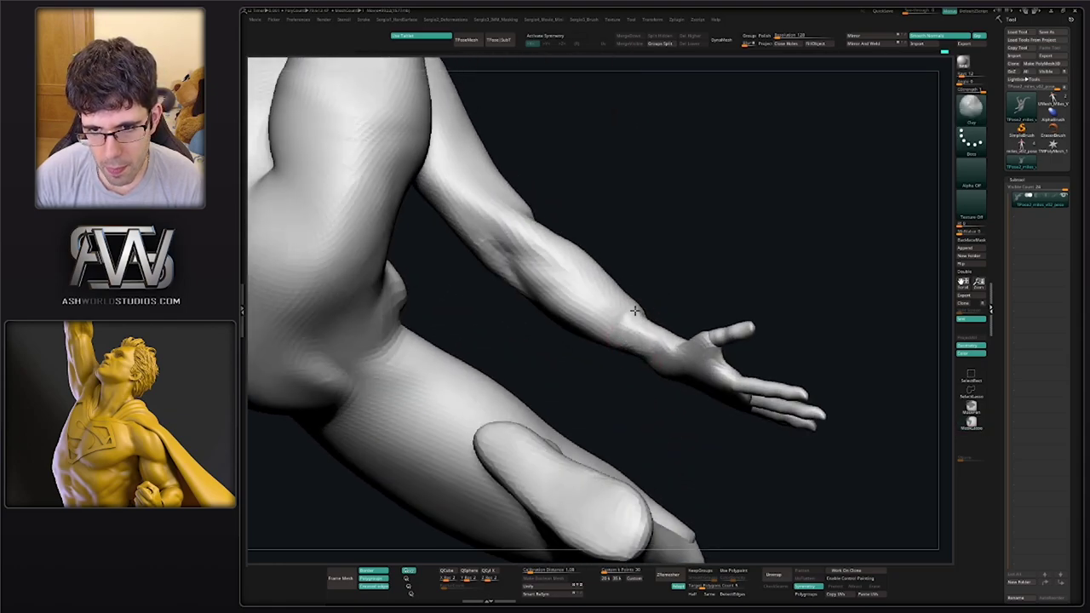
mouse_move(645, 349)
right_down()
mouse_move(641, 327)
mouse_move(628, 341)
mouse_move(649, 340)
right_up()
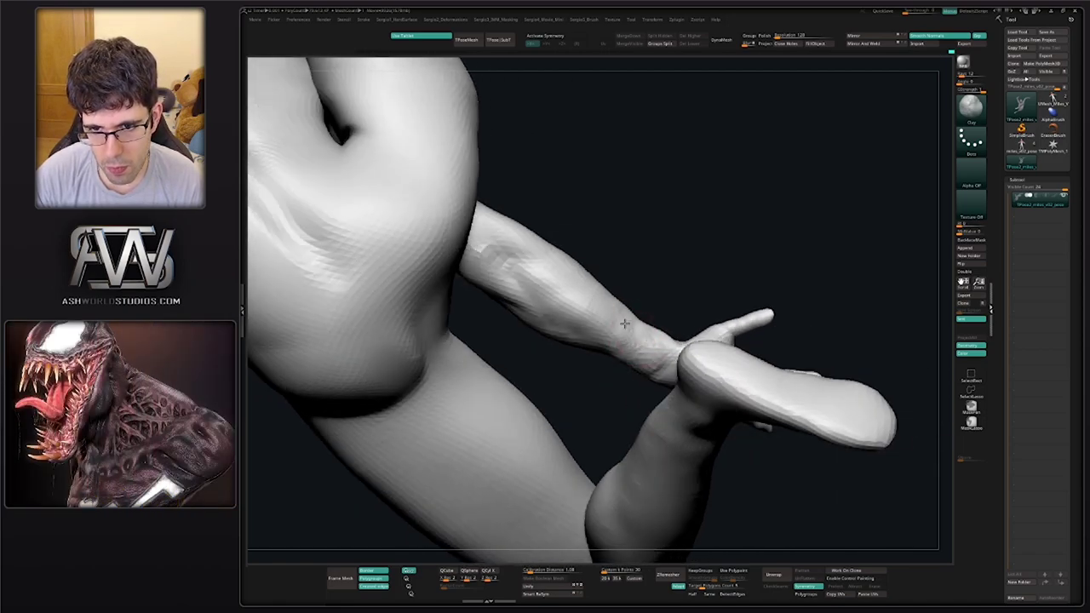
right_drag(578, 325, 625, 350)
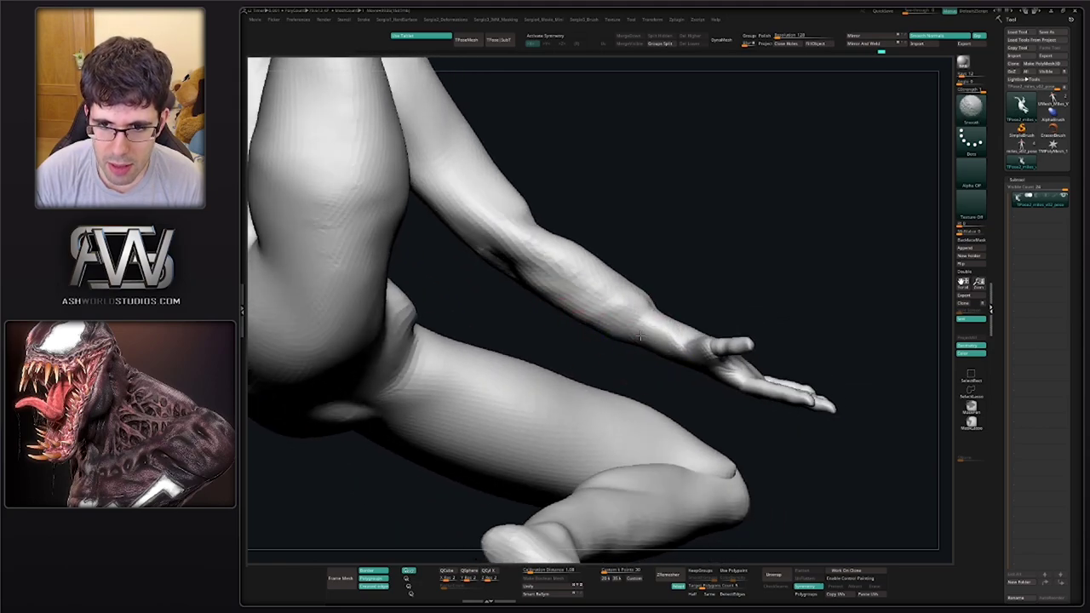
mouse_move(564, 300)
right_down()
mouse_move(650, 326)
mouse_move(678, 320)
mouse_move(722, 272)
right_up()
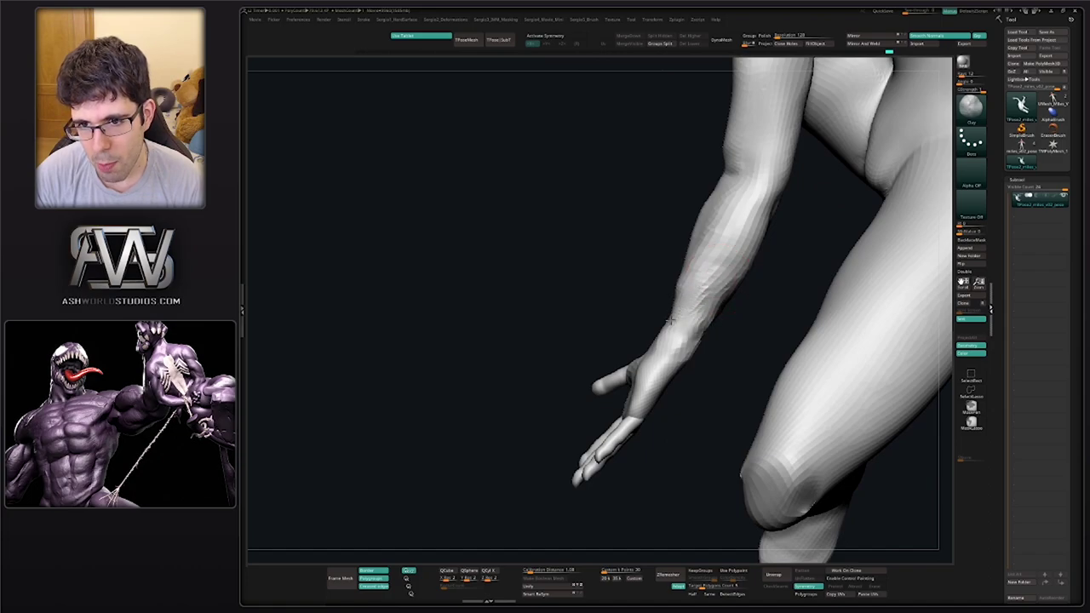
right_drag(698, 305, 699, 274)
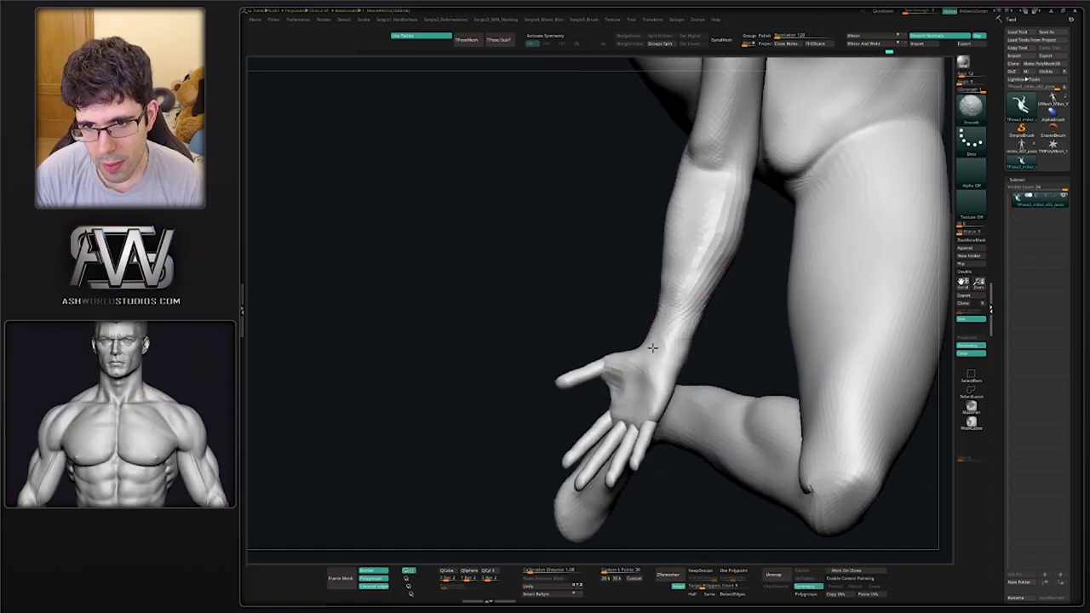
mouse_move(652, 348)
ctrl+right_down()
mouse_move(675, 255)
mouse_move(669, 332)
ctrl+right_up()
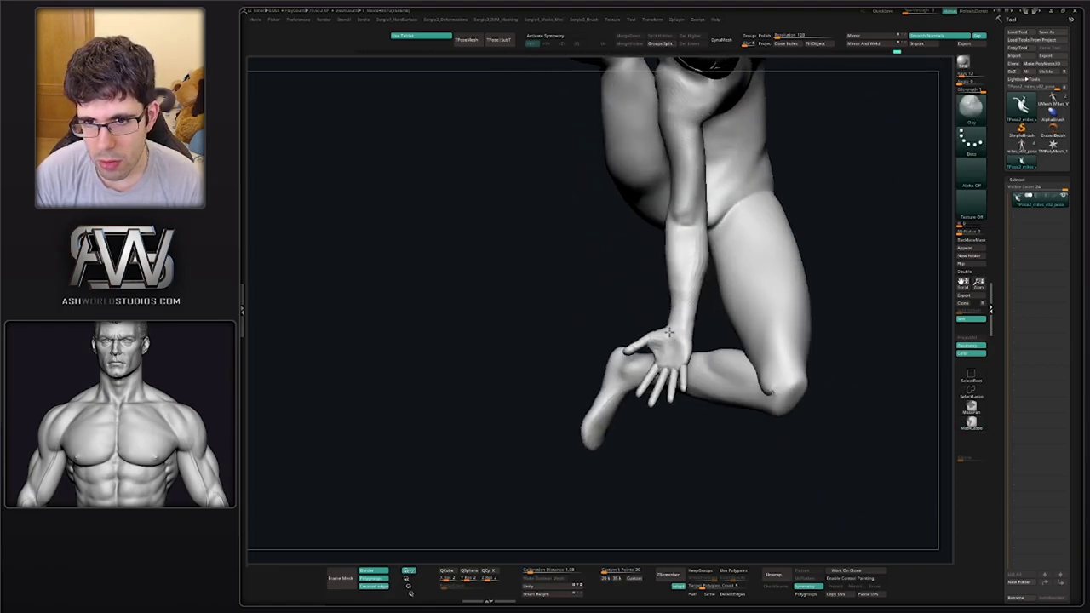
Reshape the lowered arm's forearm and elbow with the Move brush
key(b)
key(m)
key(v)
right_drag(684, 278, 685, 291)
drag(683, 274, 679, 265)
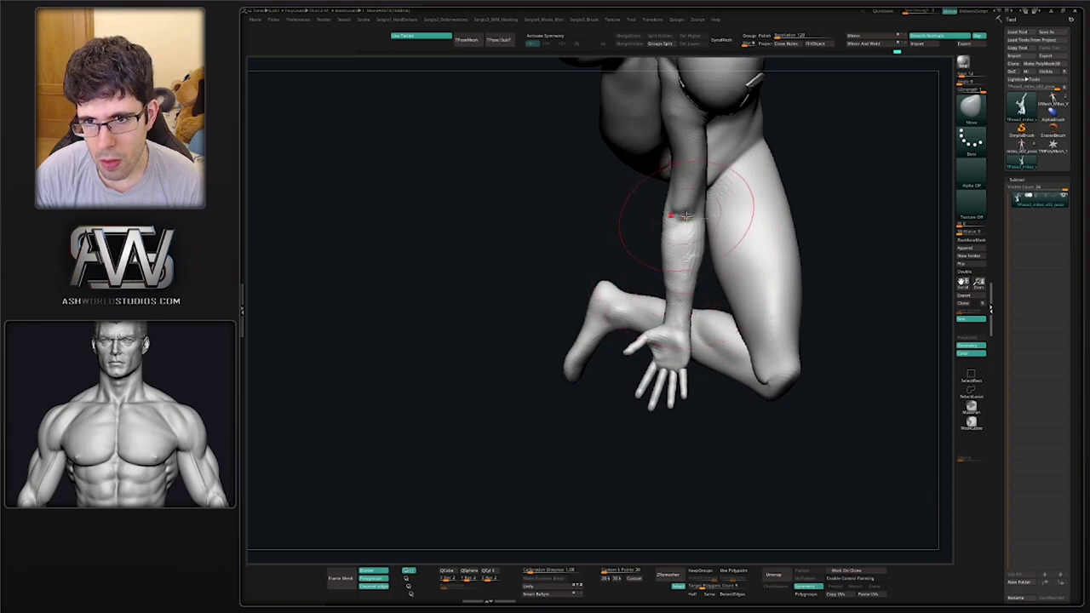
drag(686, 213, 691, 200)
mouse_move(686, 219)
right_down()
mouse_move(680, 275)
mouse_move(691, 279)
right_up()
ctrl+right_drag(692, 280, 689, 227)
Build up the back muscles below the raised arm's shoulder with the Clay brush
mouse_move(745, 302)
right_down()
mouse_move(815, 317)
mouse_move(762, 301)
right_up()
ctrl+right_drag(762, 302, 717, 281)
mouse_move(653, 294)
right_down()
mouse_move(588, 286)
mouse_move(605, 320)
right_up()
right_drag(605, 321, 581, 313)
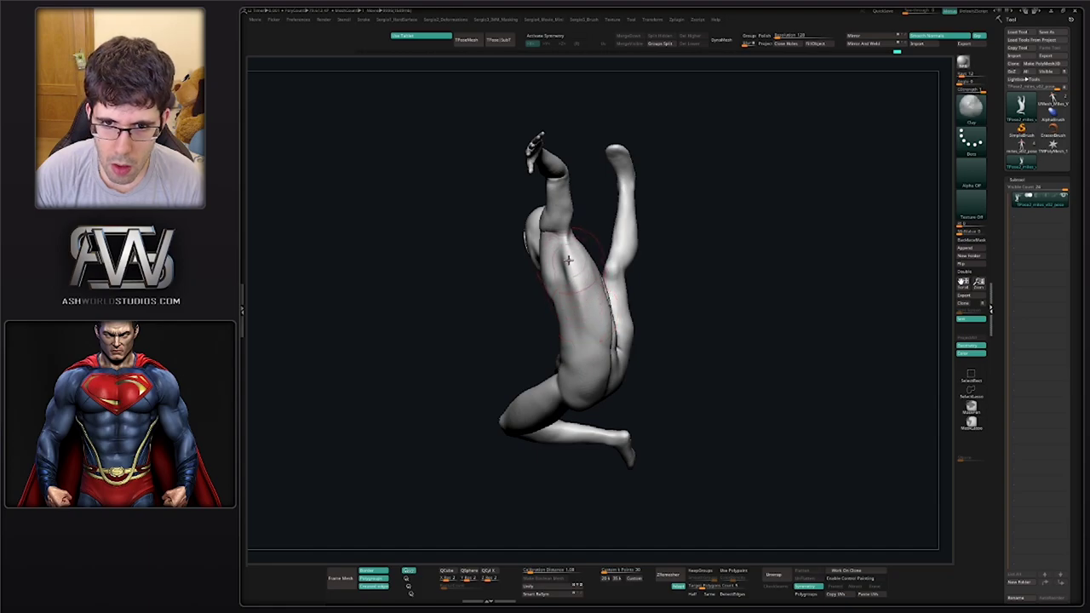
Flatten the back muscles along the spine with the TrimDynamic brush and smooth the surface
key(ctrl+shift+t)
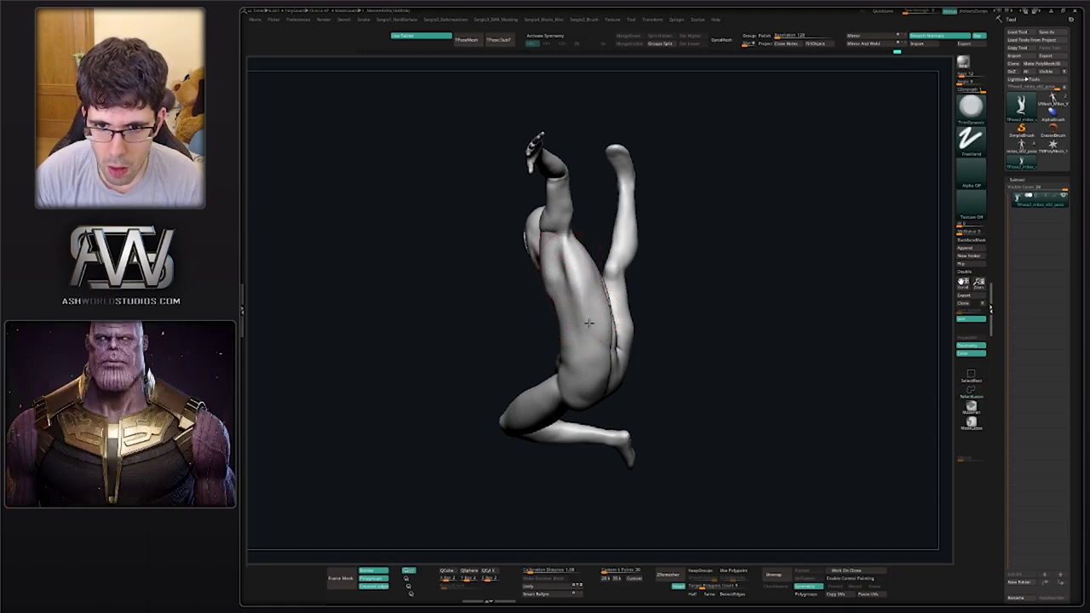
right_drag(605, 344, 573, 271)
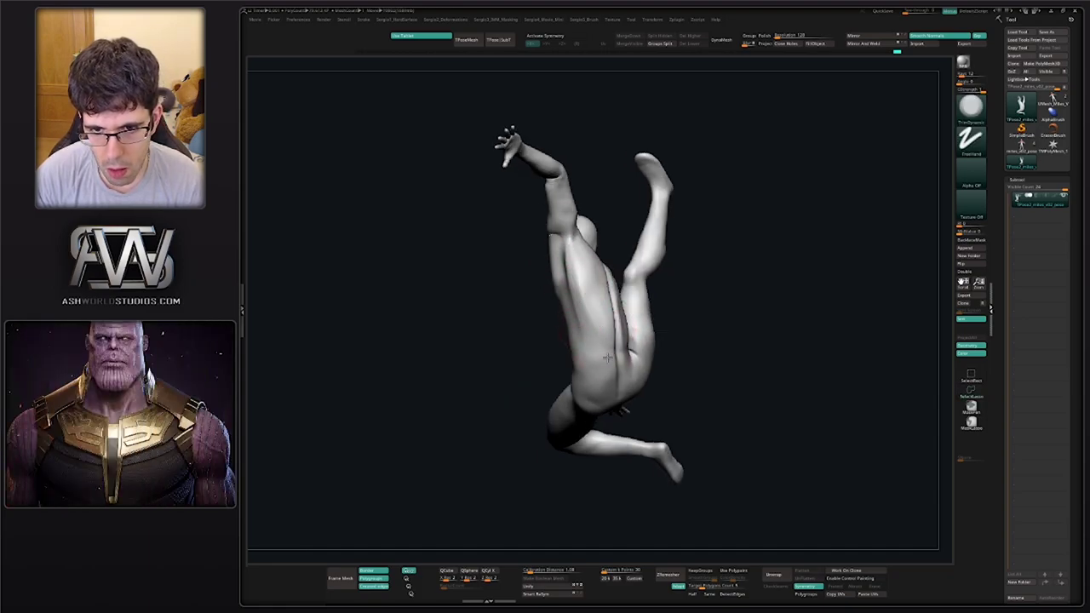
right_drag(608, 358, 641, 337)
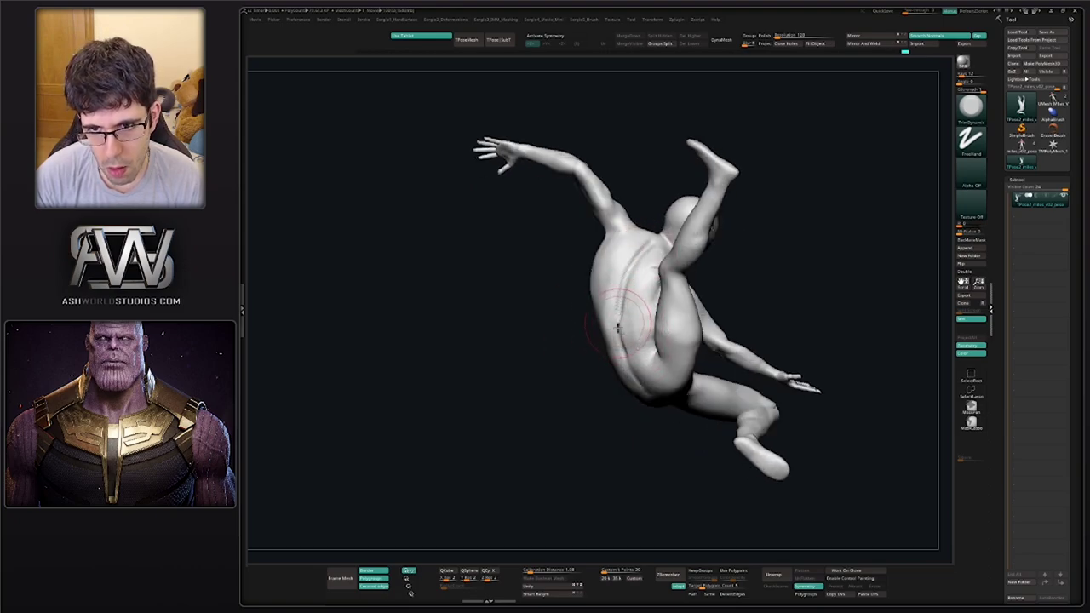
right_drag(618, 329, 635, 311)
right_drag(612, 382, 625, 345)
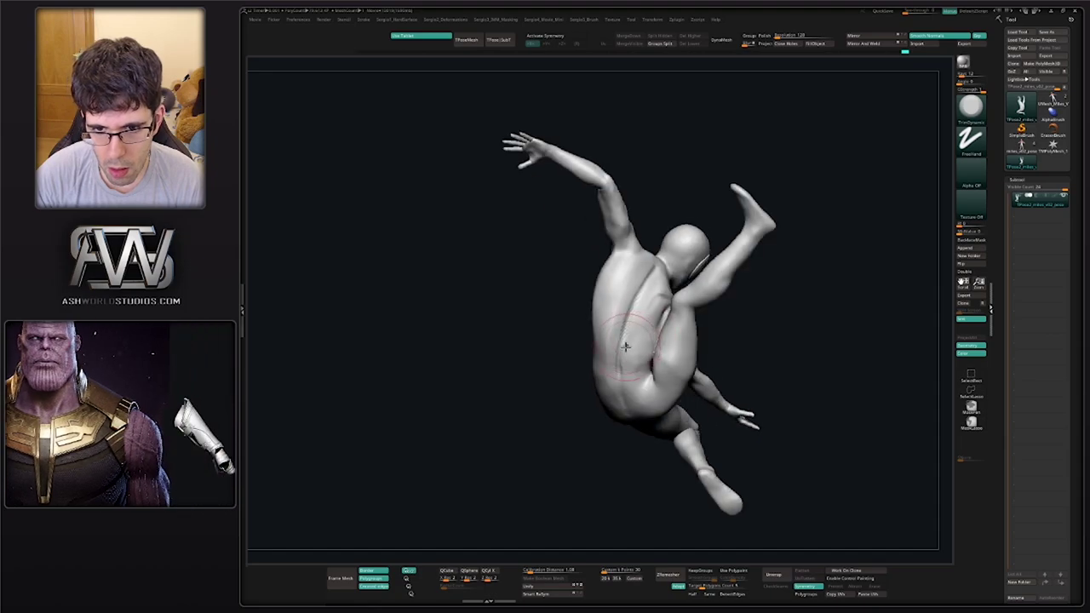
drag(625, 345, 618, 348)
right_drag(619, 348, 616, 383)
shift+drag(616, 383, 622, 329)
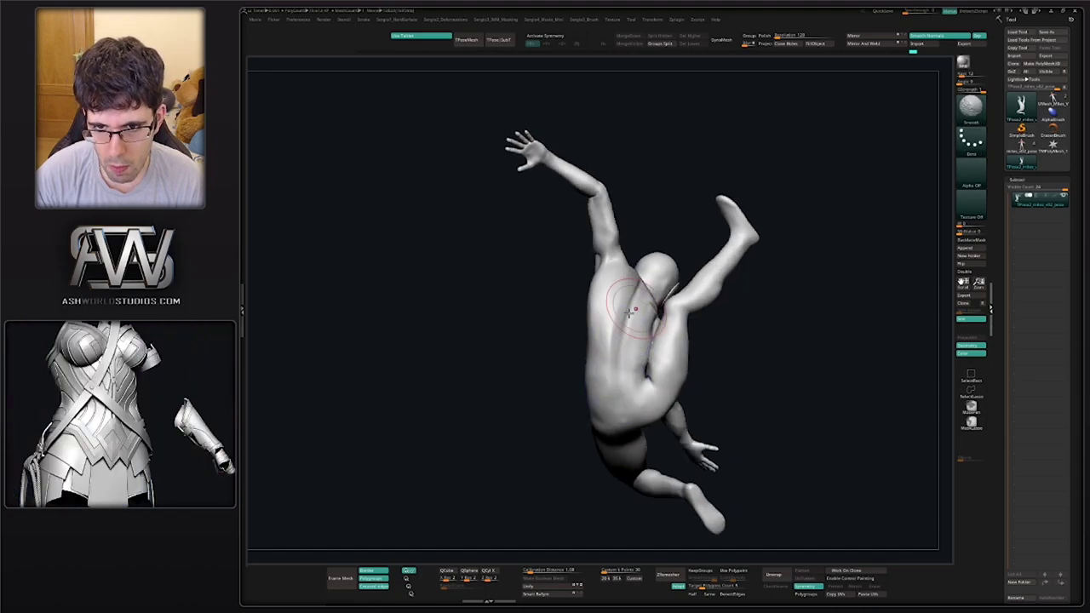
mouse_move(629, 313)
right_down()
mouse_move(673, 370)
mouse_move(677, 337)
right_up()
mouse_move(676, 337)
right_down()
mouse_move(689, 333)
mouse_move(623, 319)
right_up()
mouse_move(623, 320)
right_down()
mouse_move(626, 299)
mouse_move(639, 326)
mouse_move(610, 346)
mouse_move(637, 348)
mouse_move(609, 289)
mouse_move(589, 362)
right_up()
key(shift+f)
key(shift+f)
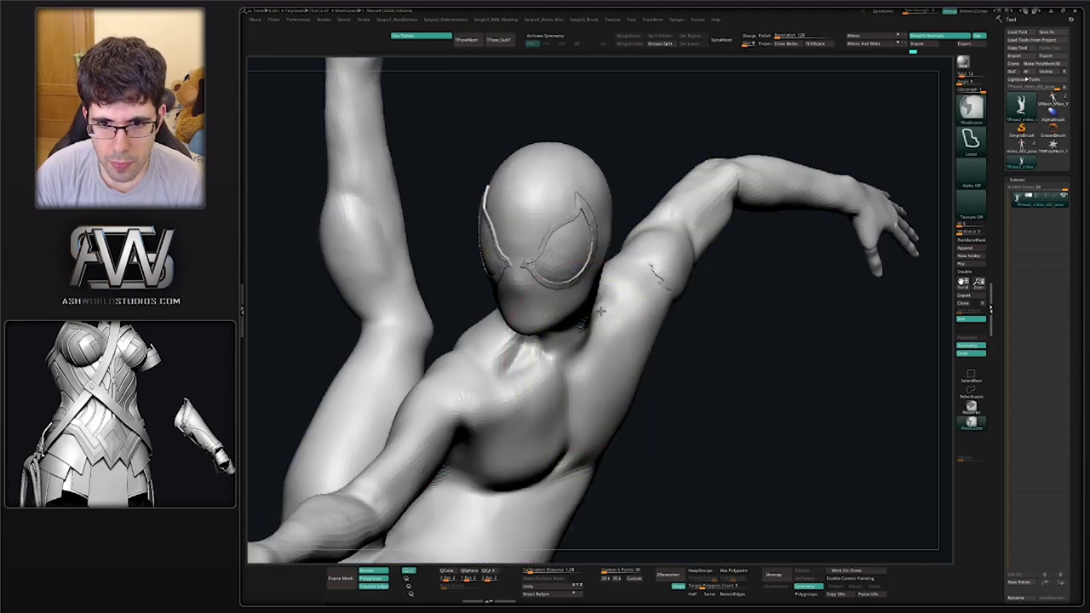
mouse_move(601, 311)
ctrl+right_down()
mouse_move(590, 280)
mouse_move(629, 366)
mouse_move(604, 352)
mouse_move(611, 337)
mouse_move(565, 364)
ctrl+right_up()
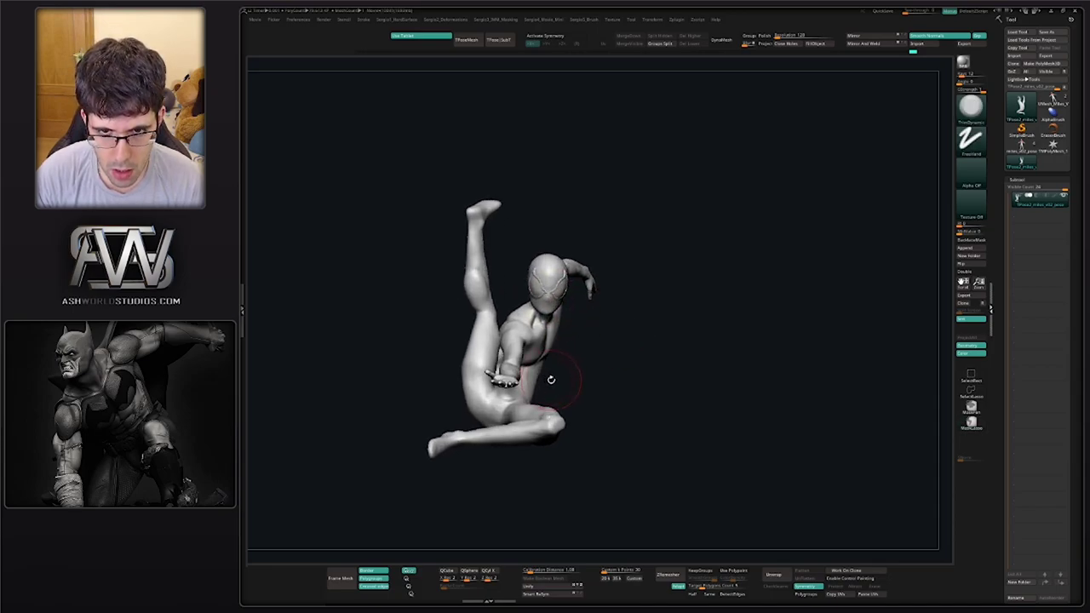
key(w)
key(q)
right_drag(673, 373, 627, 375)
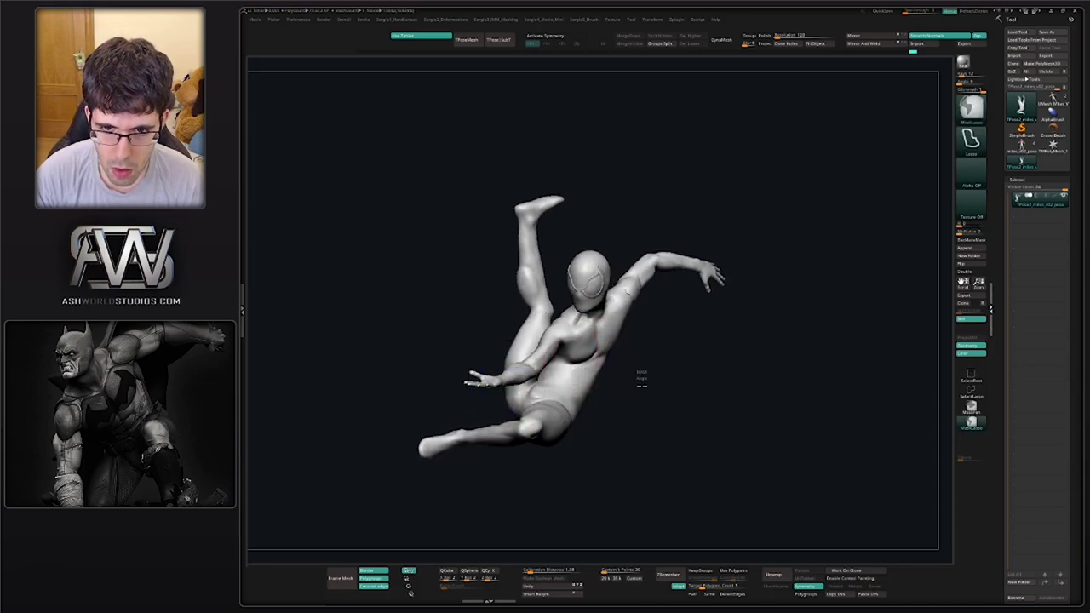
key(ctrl+shift)
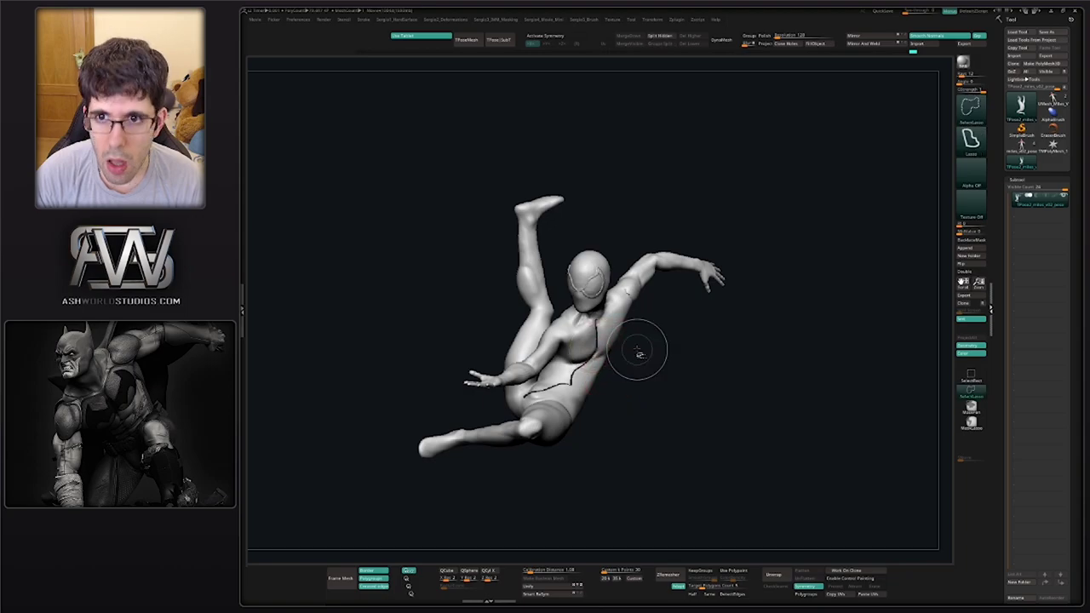
ctrl+shift+click(638, 356)
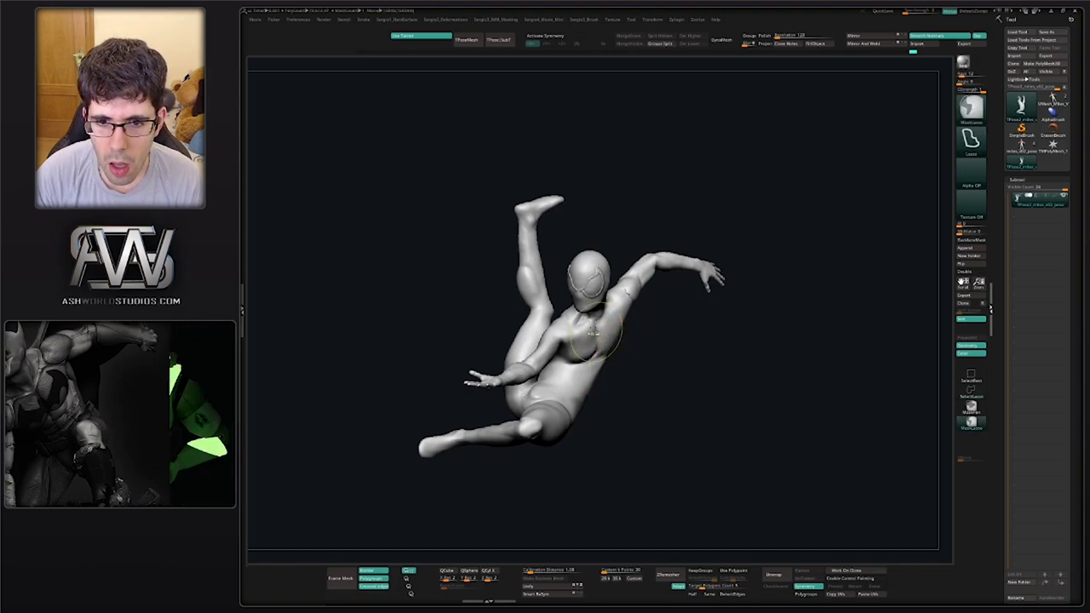
ctrl+right_drag(590, 341, 603, 463)
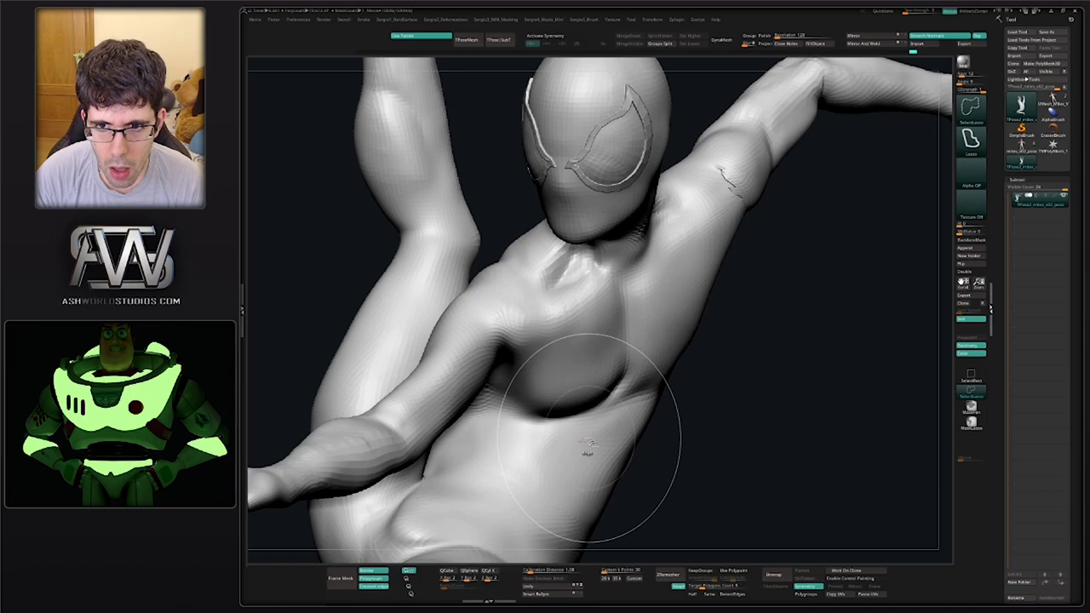
ctrl+shift+click(594, 432)
key(ctrl+z)
ctrl+right_drag(604, 418, 624, 329)
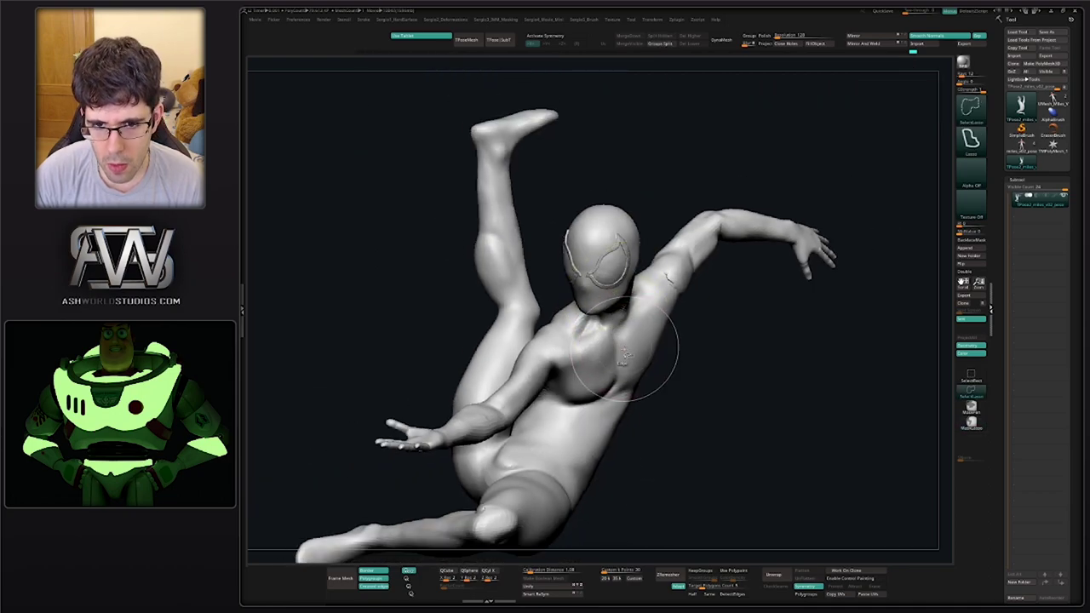
Hide the torso, lowered arm, head and raised arm polygroups to isolate the legs and pelvis
ctrl+shift+click(647, 353)
ctrl+shift+click(649, 347)
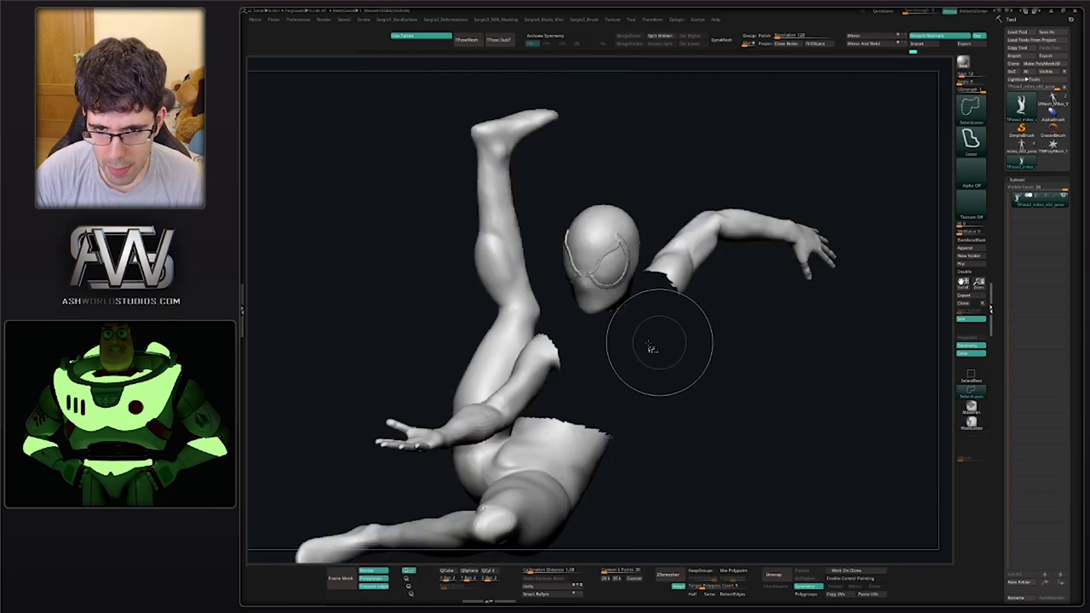
ctrl+shift+click(554, 367)
ctrl+shift+click(619, 286)
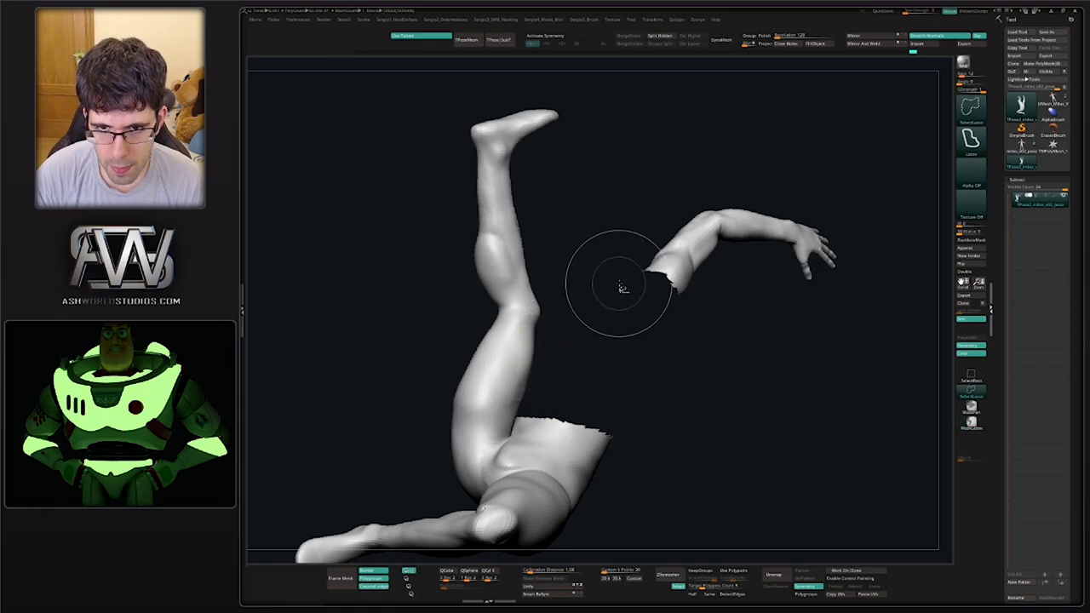
ctrl+shift+click(691, 267)
Mask the isolated legs and pelvis, reveal the whole figure and soften the mask edge at the waist
ctrl+right_drag(691, 266, 687, 249)
ctrl+click(684, 326)
ctrl+shift+click(684, 326)
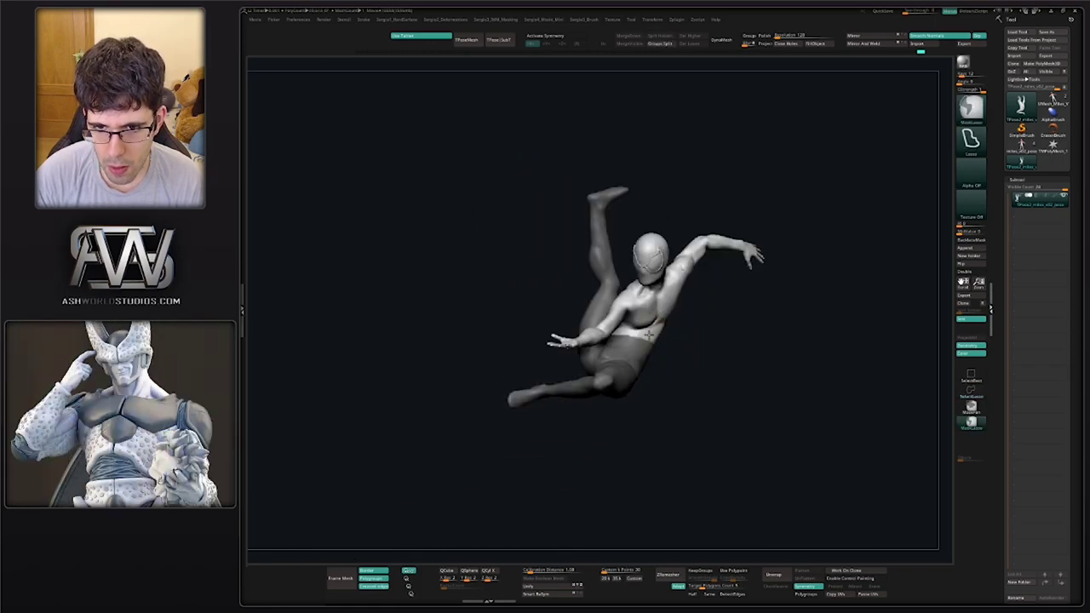
ctrl+click(684, 327)
ctrl+click(675, 341)
right_drag(675, 341, 693, 351)
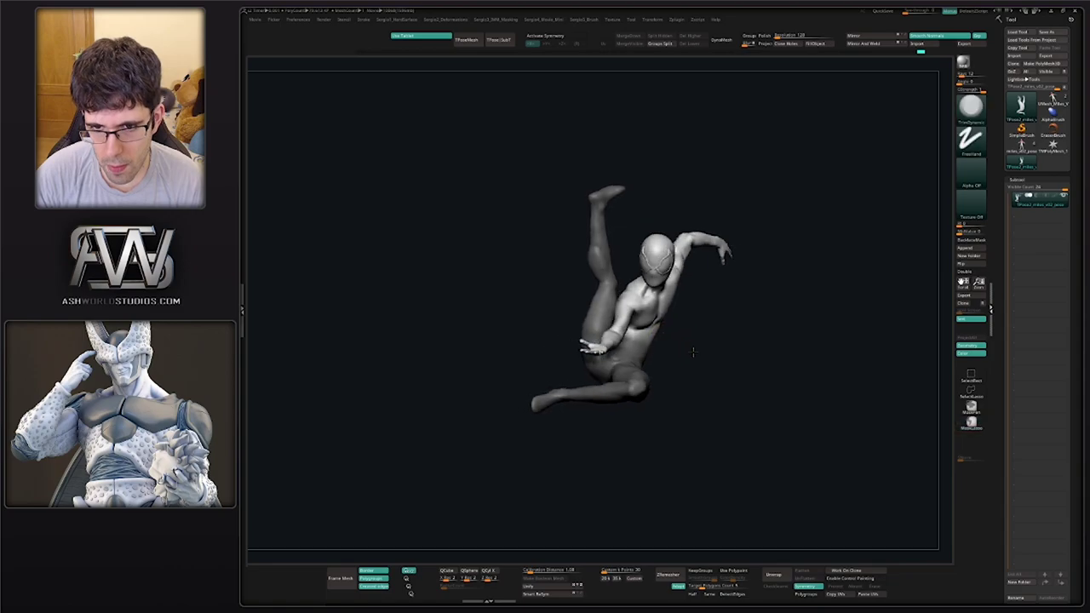
Rotate the unmasked upper body at the waist with the gizmo and shift it relative to the hips
key(w)
drag(686, 321, 682, 313)
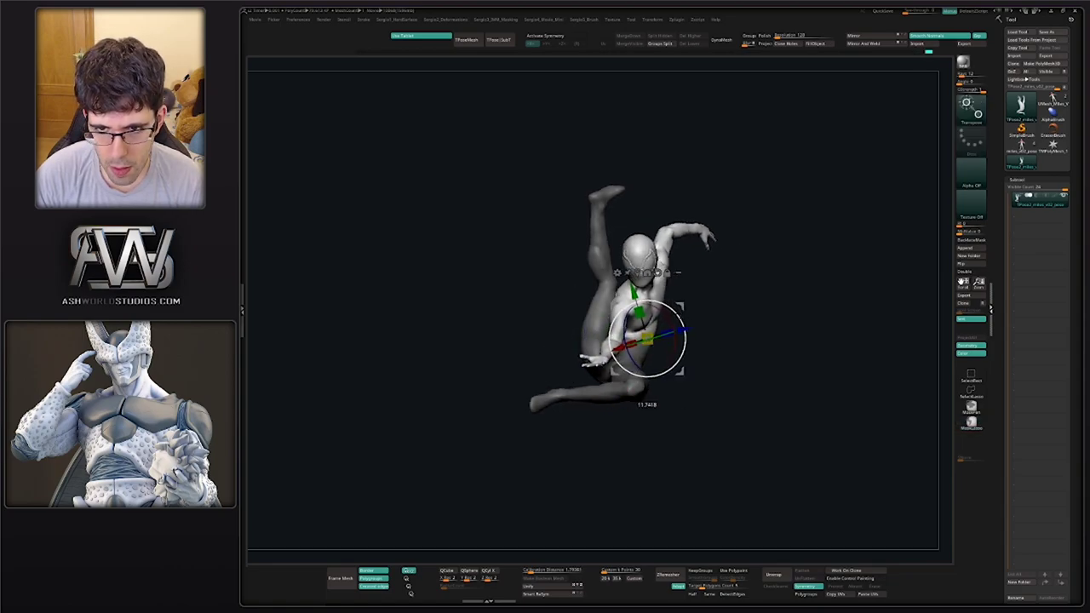
right_drag(696, 312, 733, 317)
alt+right_drag(724, 256, 660, 347)
right_drag(805, 344, 685, 379)
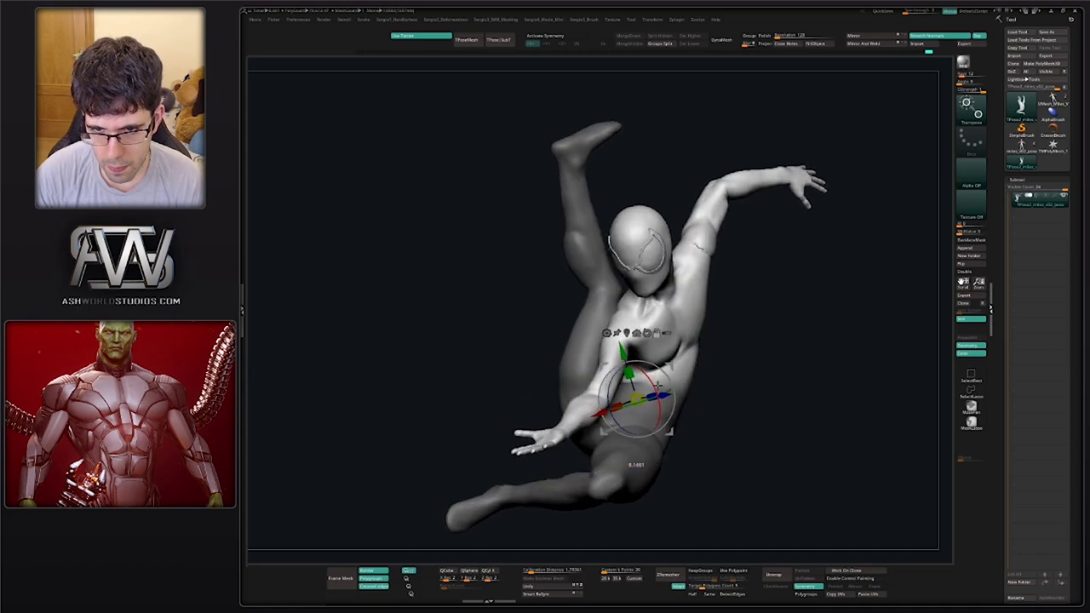
drag(643, 409, 662, 406)
right_drag(664, 400, 695, 397)
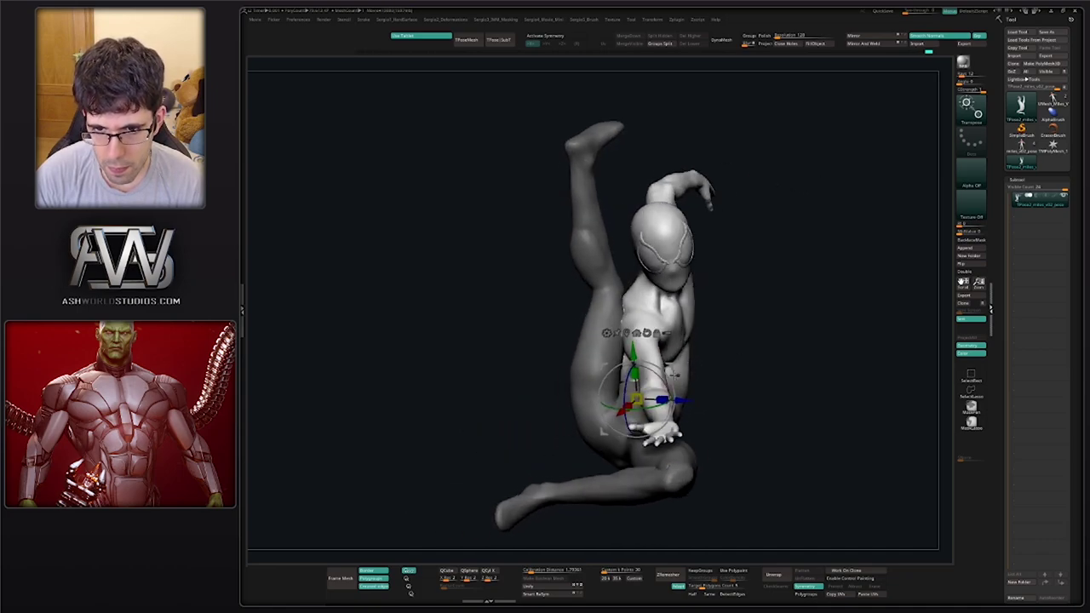
drag(660, 376, 723, 370)
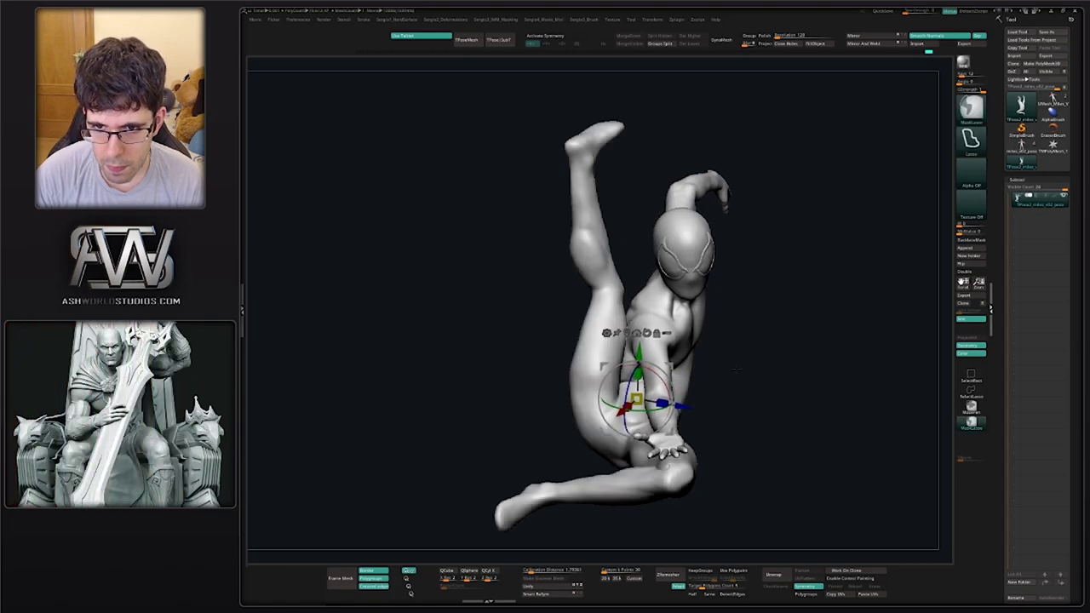
Mask everything except the lowered arm and place the gizmo pivot at its shoulder
mouse_move(723, 369)
right_down()
mouse_move(777, 367)
mouse_move(757, 358)
mouse_move(802, 341)
right_up()
ctrl+click(716, 362)
key(q)
ctrl+click(746, 350)
ctrl+click(777, 343)
key(w)
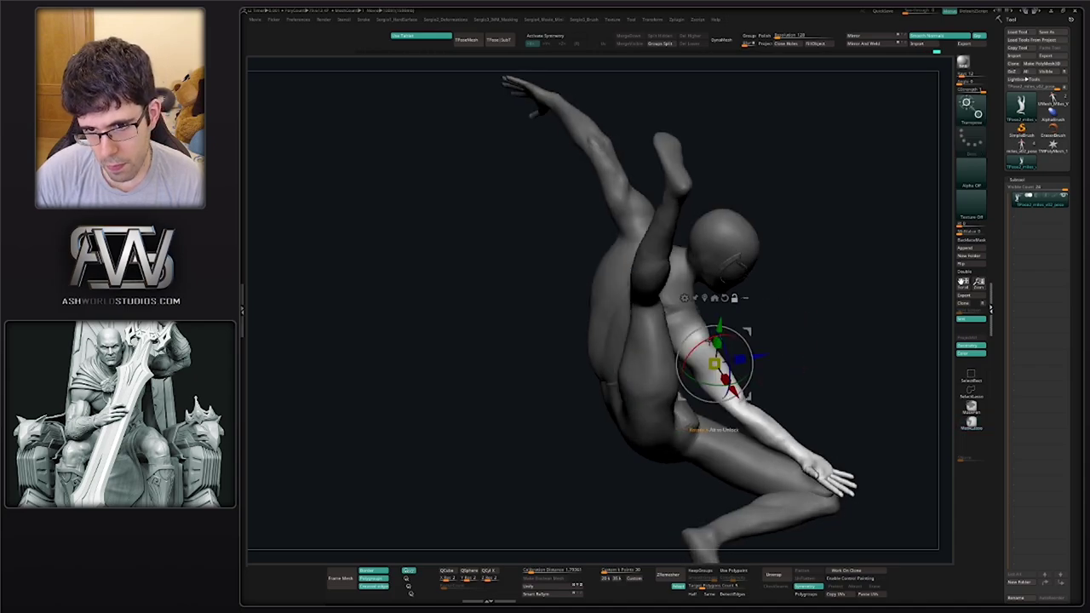
alt+drag(715, 363, 690, 341)
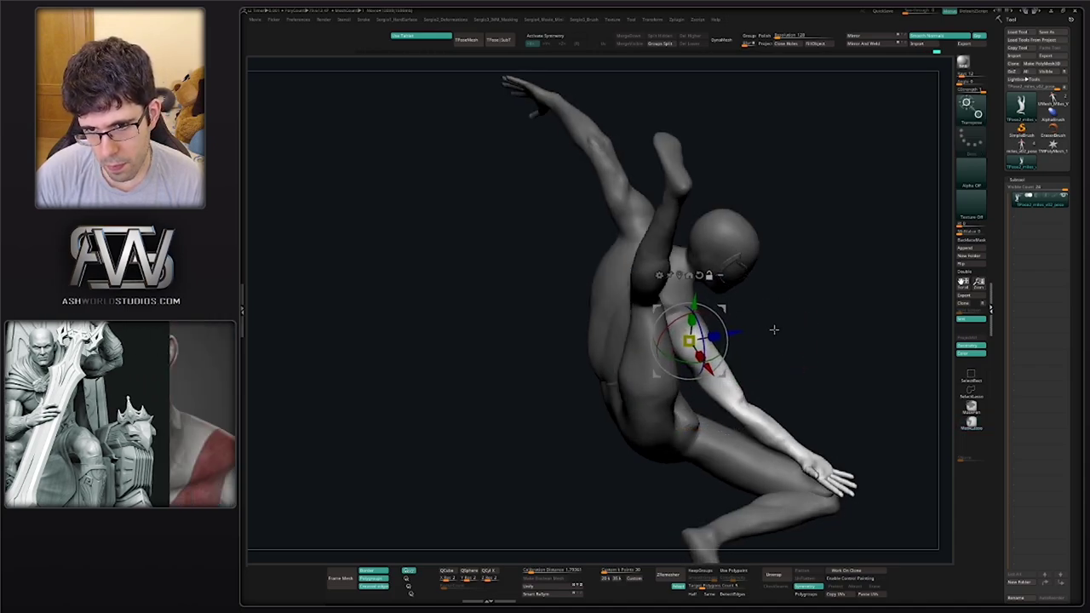
Rotate the lowered arm around the shoulder so it reaches farther forward from the body
right_drag(773, 329, 731, 344)
drag(731, 345, 727, 355)
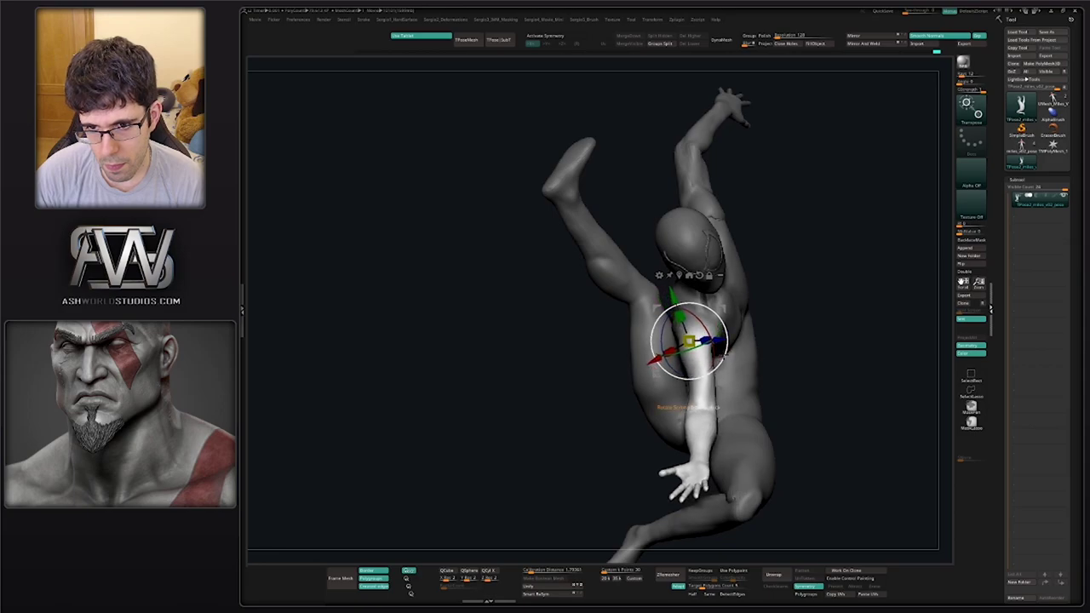
right_drag(789, 340, 836, 326)
drag(725, 328, 722, 321)
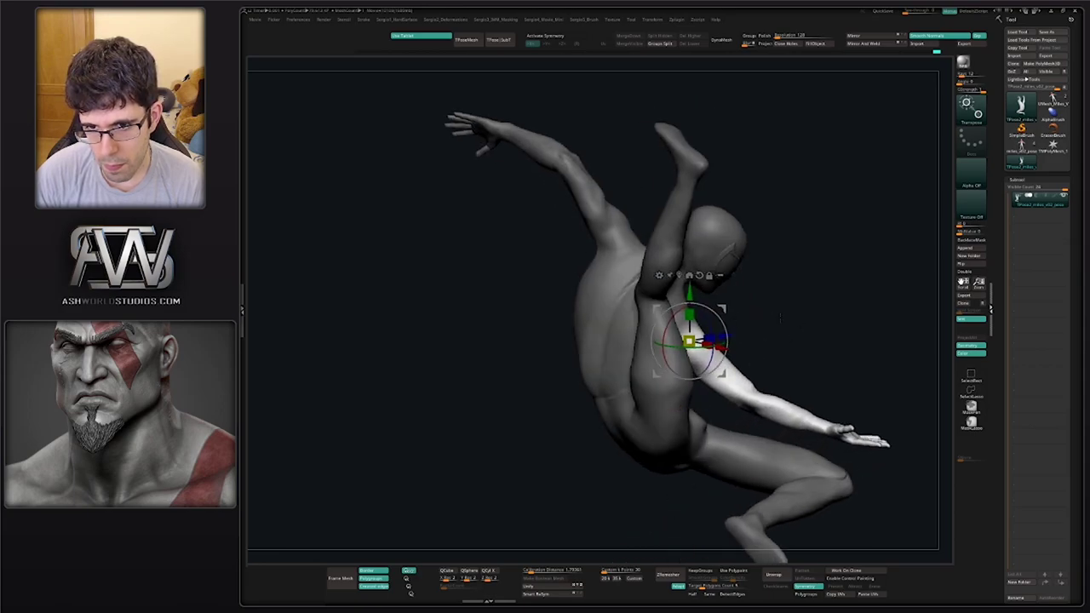
right_drag(819, 327, 715, 327)
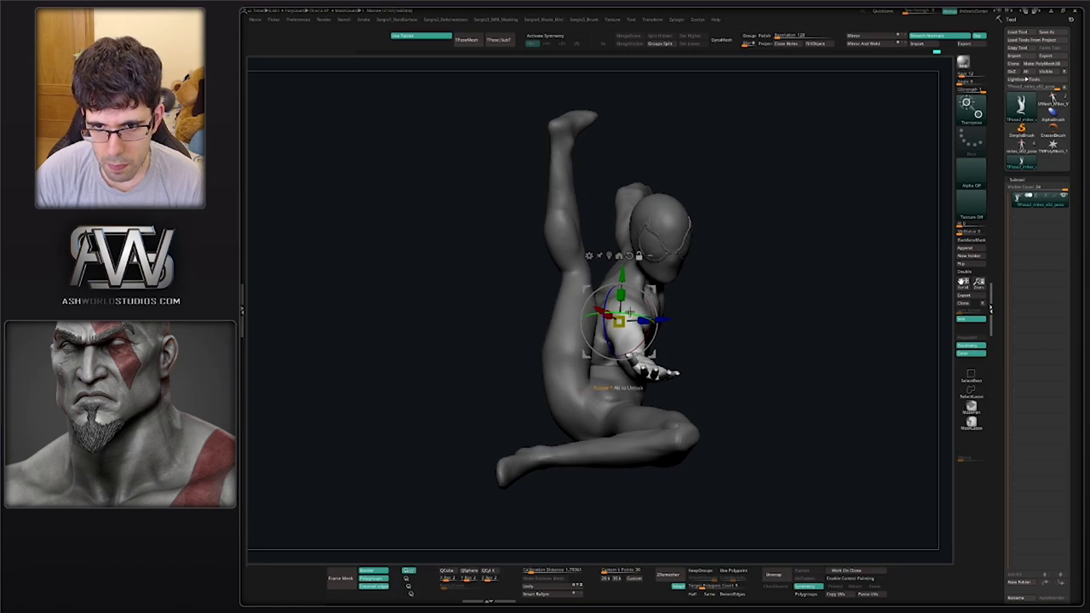
Realign the gizmo with the lowered arm, rotate the arm and fine-tune its position at the shoulder
alt+drag(620, 334, 615, 355)
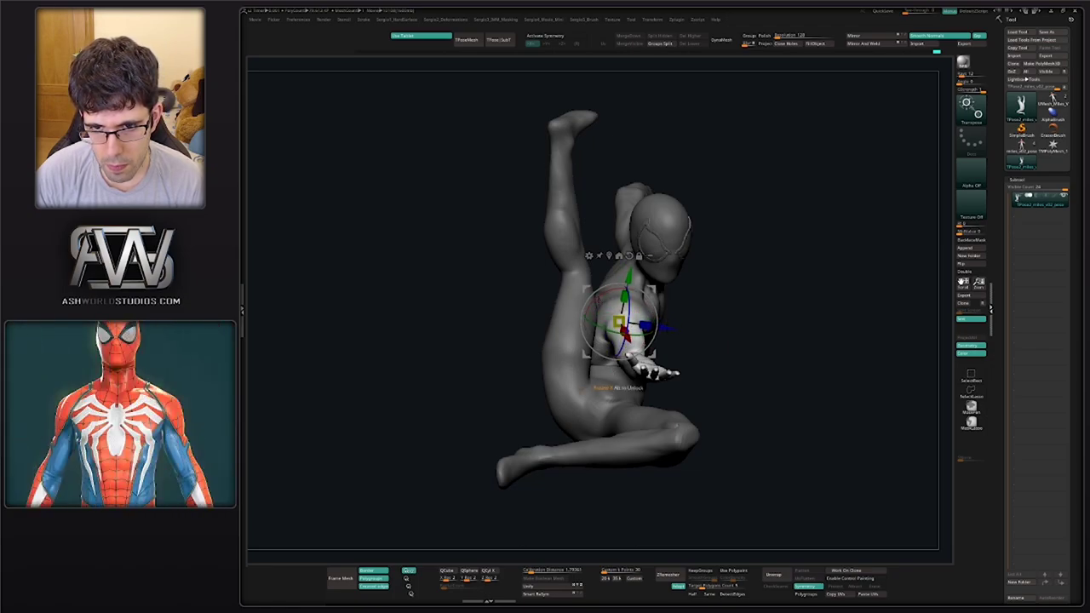
drag(598, 300, 590, 300)
drag(640, 331, 629, 333)
drag(652, 290, 645, 289)
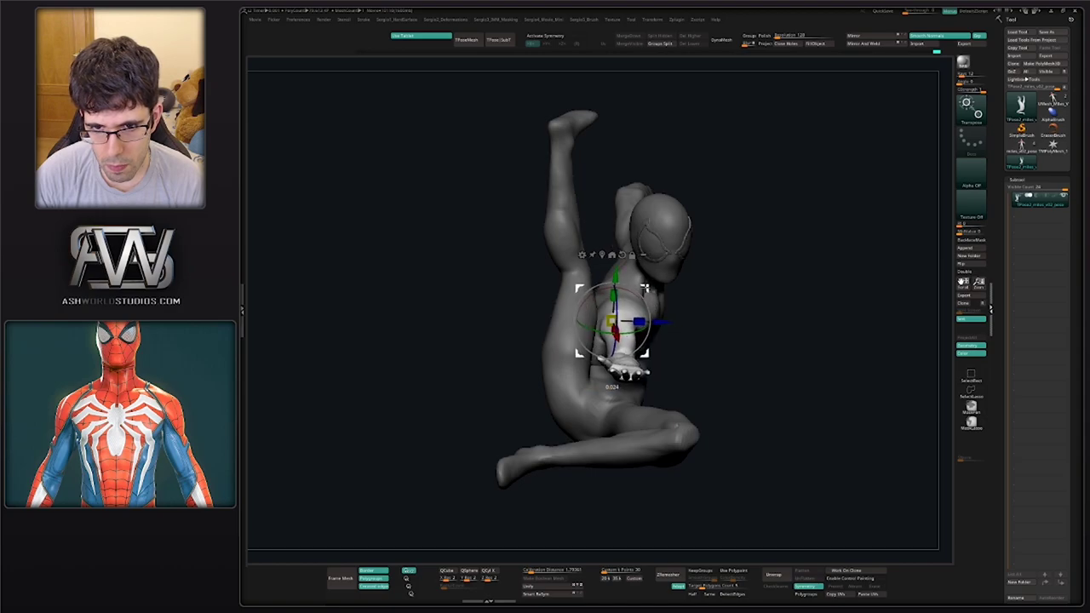
drag(635, 330, 646, 292)
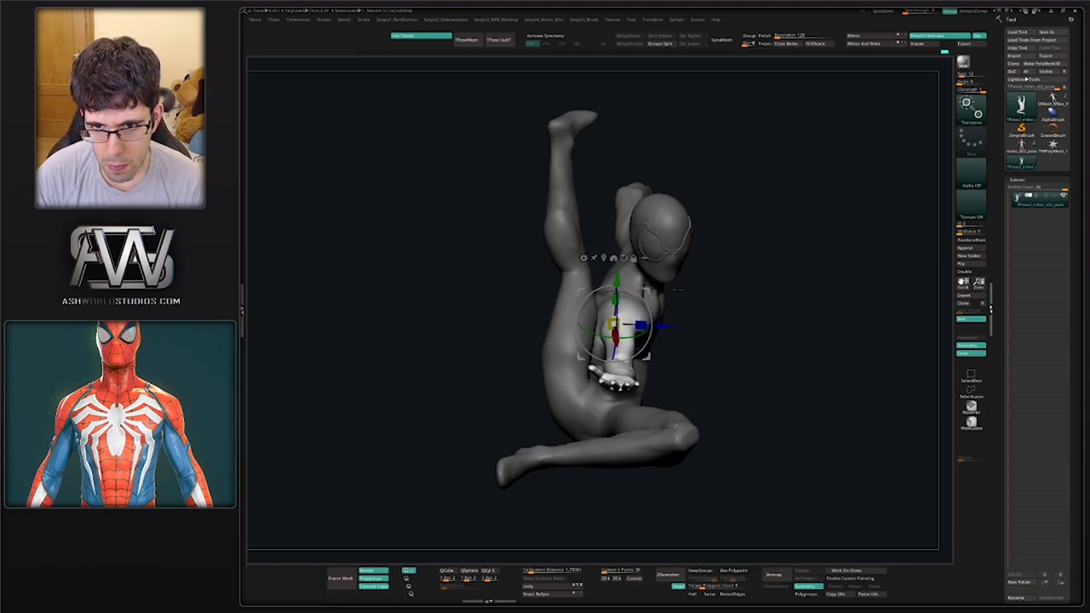
Mask the body except the head with a soft neck transition and place the gizmo pivot at the neck
ctrl+click(668, 255)
mouse_move(710, 281)
ctrl+mouse_down()
mouse_move(717, 296)
mouse_move(704, 333)
mouse_move(718, 334)
ctrl+mouse_up()
ctrl+click(606, 237)
ctrl+click(605, 238)
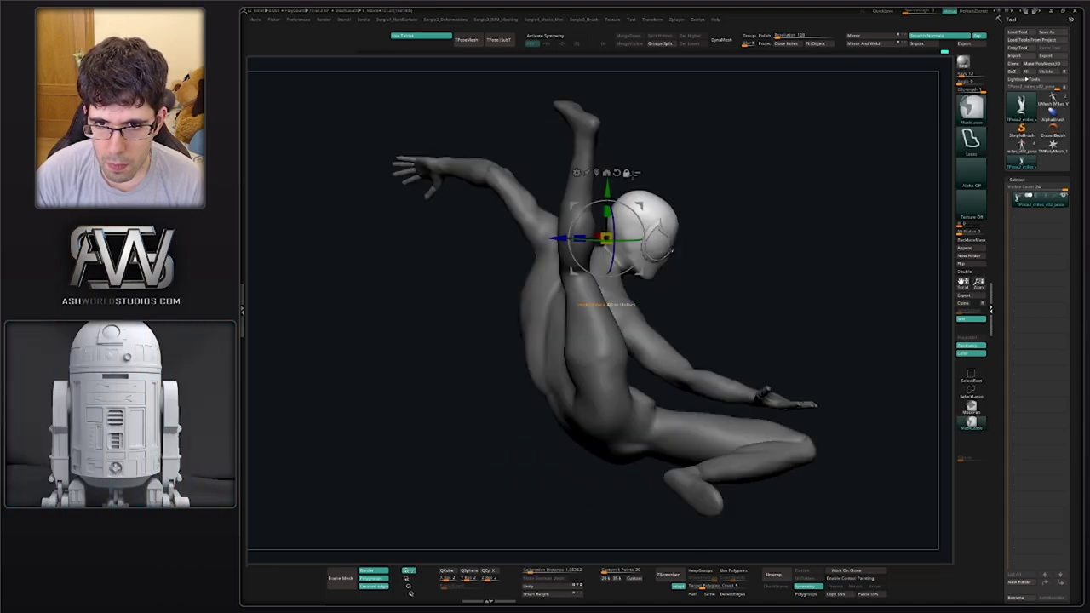
key(q)
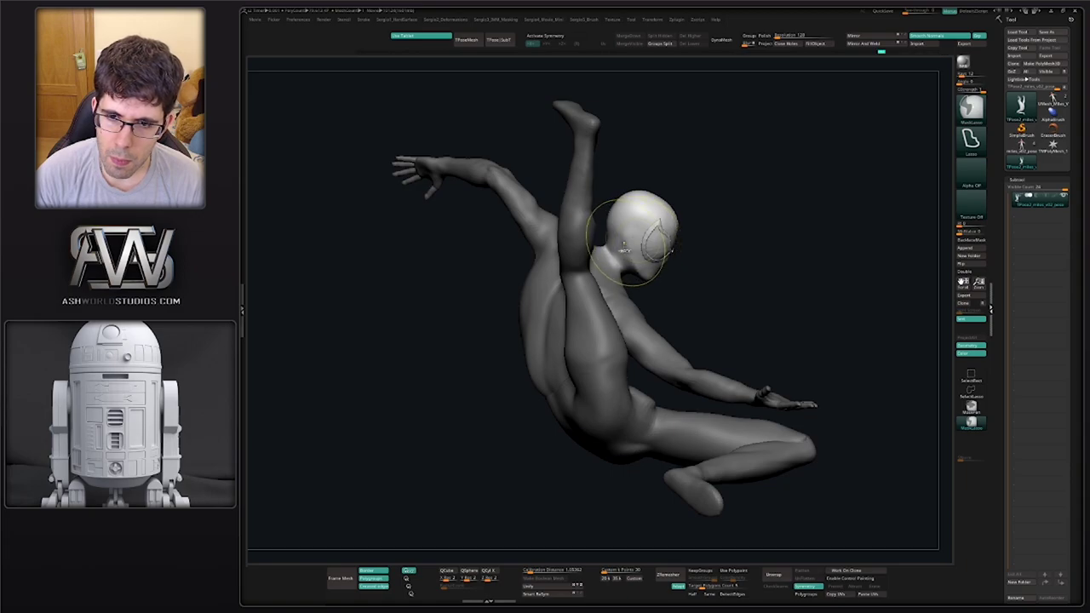
key(w)
Rotate and reposition the head on the neck and clear the mask
drag(686, 249, 615, 231)
drag(684, 276, 728, 301)
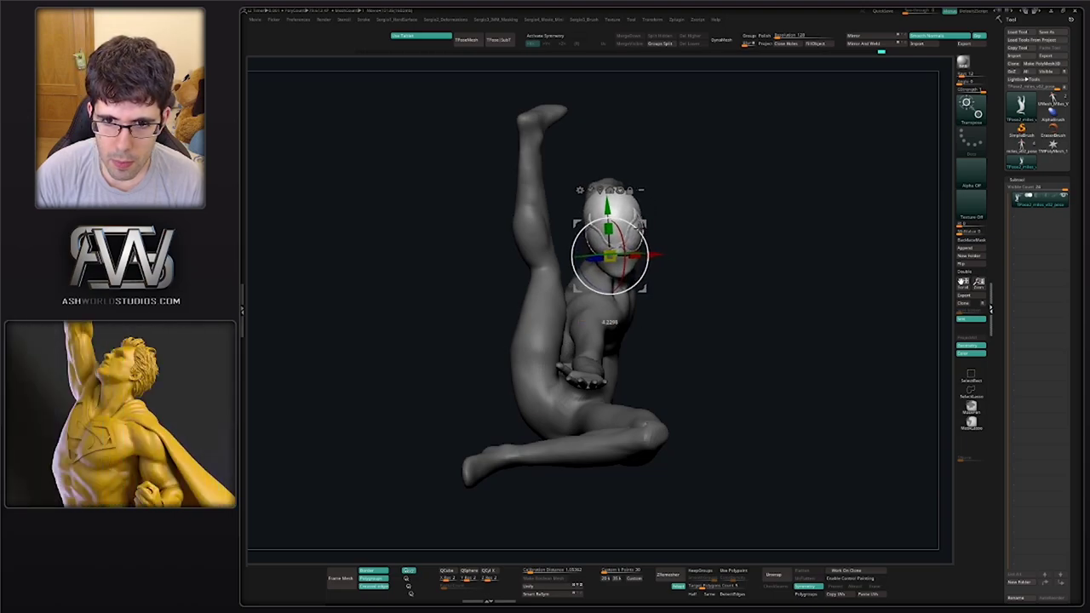
mouse_move(692, 341)
ctrl+right_down()
mouse_move(693, 298)
mouse_move(669, 296)
ctrl+right_up()
key(q)
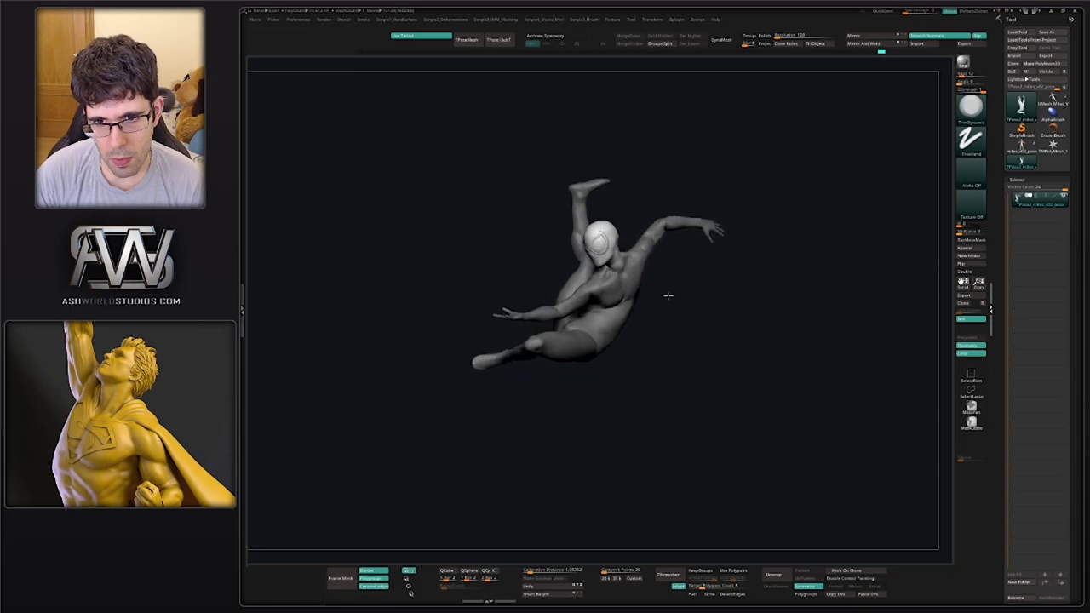
drag(669, 295, 739, 356)
drag(807, 349, 818, 339)
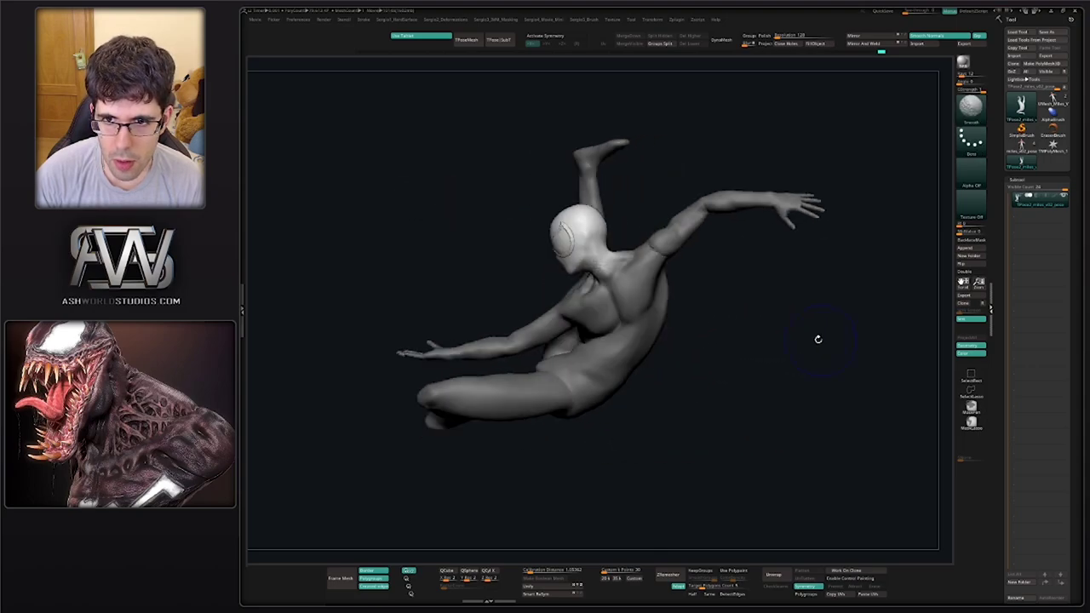
mouse_move(733, 338)
mouse_down()
mouse_move(790, 336)
mouse_move(678, 343)
mouse_up()
ctrl+drag(679, 349, 689, 368)
Adjust the shape of the torso's side and waist with the Move brush
key(b)
key(m)
key(v)
key(s)
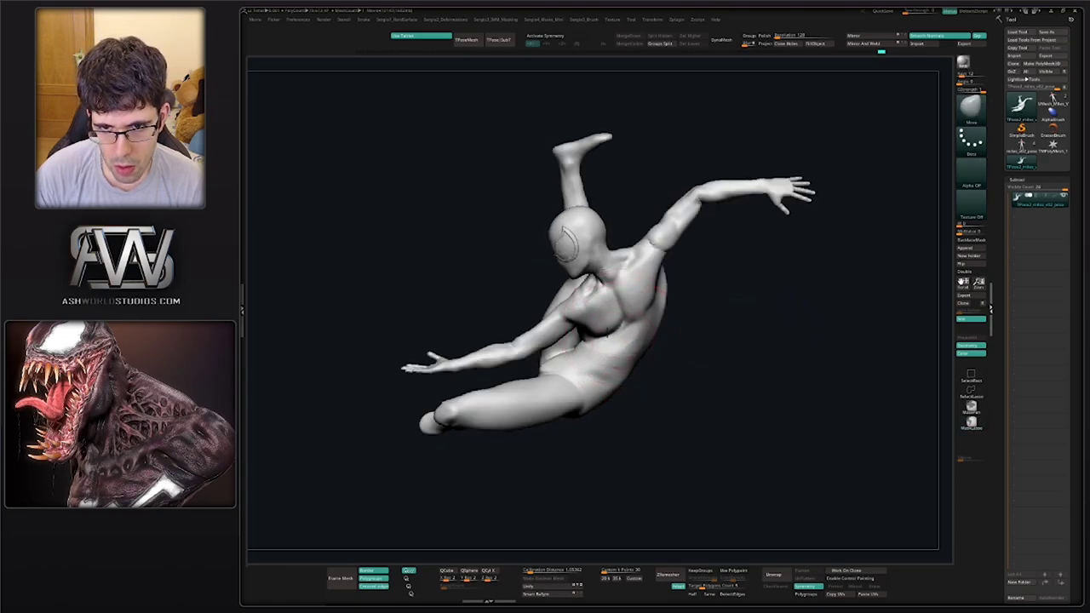
mouse_move(607, 328)
right_down()
mouse_move(630, 344)
mouse_move(573, 348)
right_up()
key(s)
mouse_move(573, 348)
ctrl+right_down()
mouse_move(607, 330)
mouse_move(600, 362)
ctrl+right_up()
mouse_move(600, 362)
ctrl+right_down()
mouse_move(585, 370)
mouse_move(629, 320)
ctrl+right_up()
Carve the muscle crease along the flank above the hip with the DamStandard brush
key(b)
key(d)
key(s)
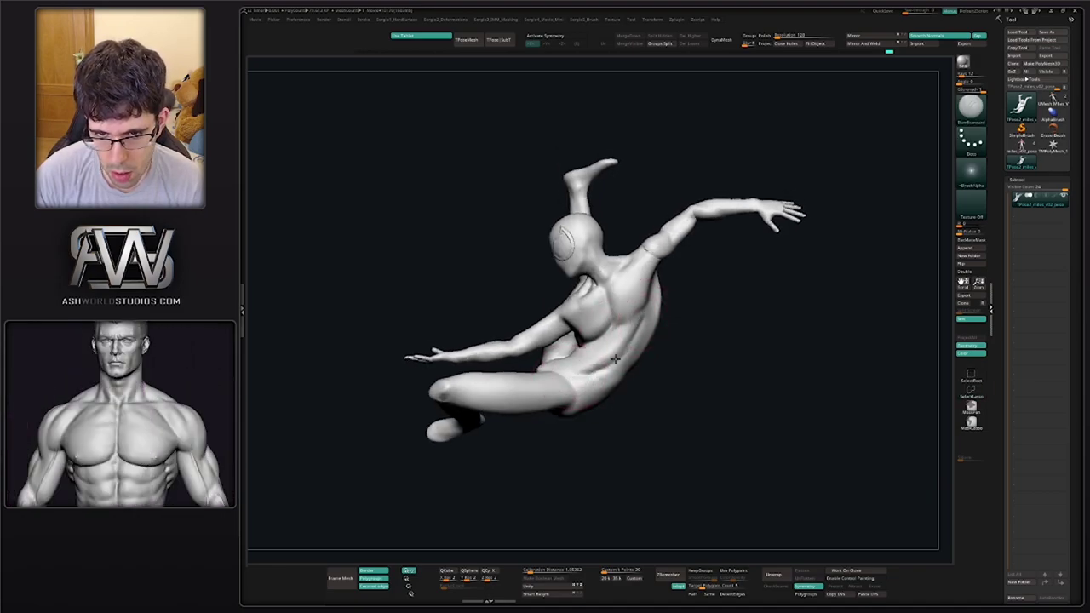
mouse_move(615, 359)
right_down()
mouse_move(621, 378)
mouse_move(589, 341)
mouse_move(579, 357)
right_up()
Build up the flank and waist with the Clay brush and smooth the transition into the hip
key(b)
key(c)
key(l)
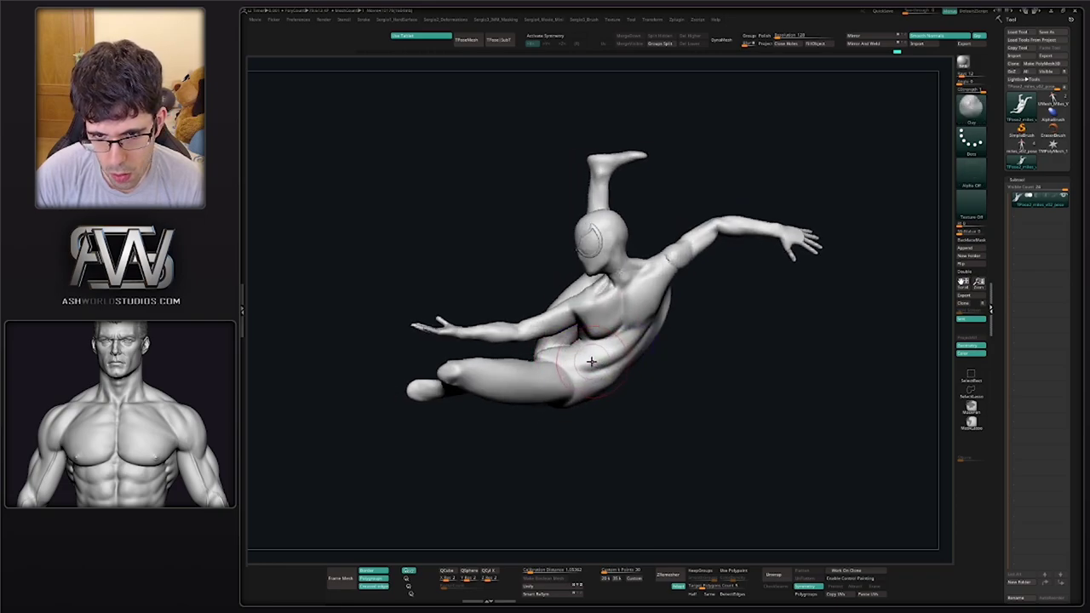
shift+drag(615, 347, 587, 370)
right_drag(588, 371, 606, 352)
mouse_move(609, 353)
mouse_down()
mouse_move(630, 337)
mouse_move(615, 361)
mouse_up()
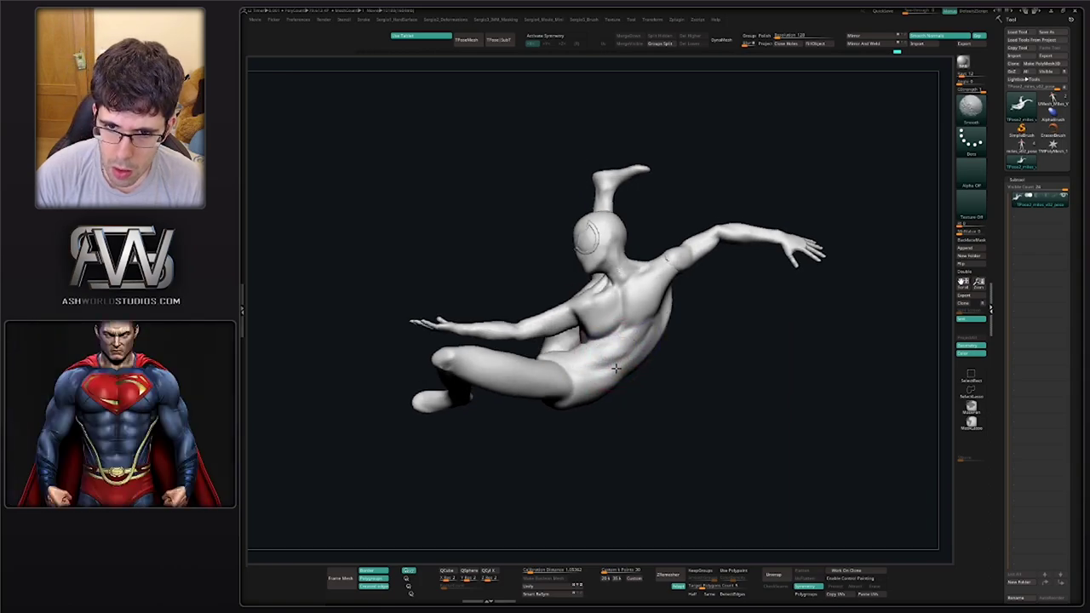
right_drag(658, 328, 624, 359)
shift+drag(612, 384, 593, 392)
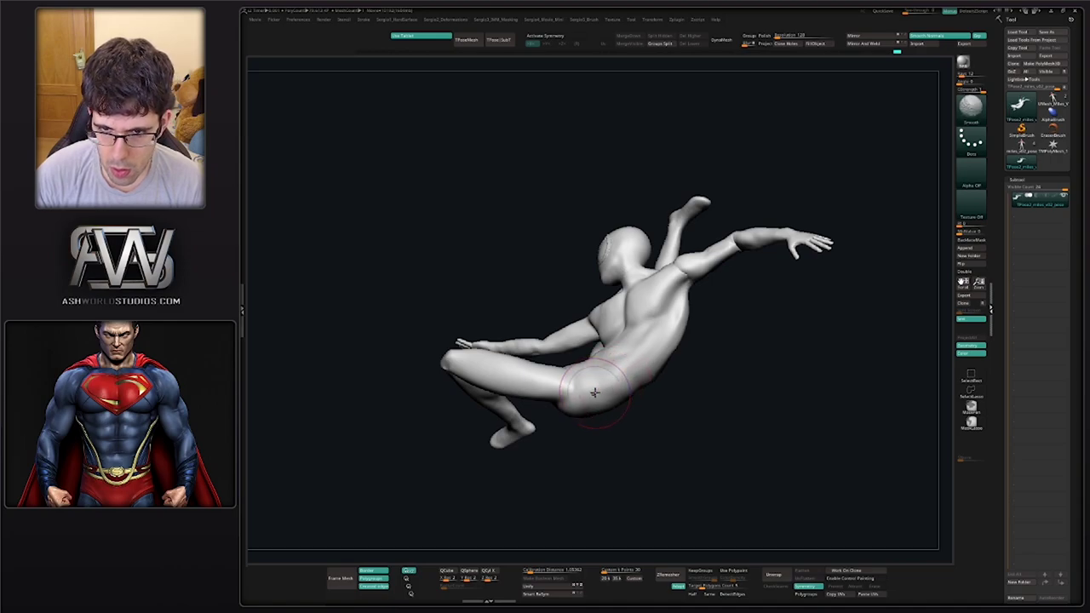
Flatten the hip and lower back with the TrimDynamic brush and smooth the surface
key(b)
key(t)
key(d)
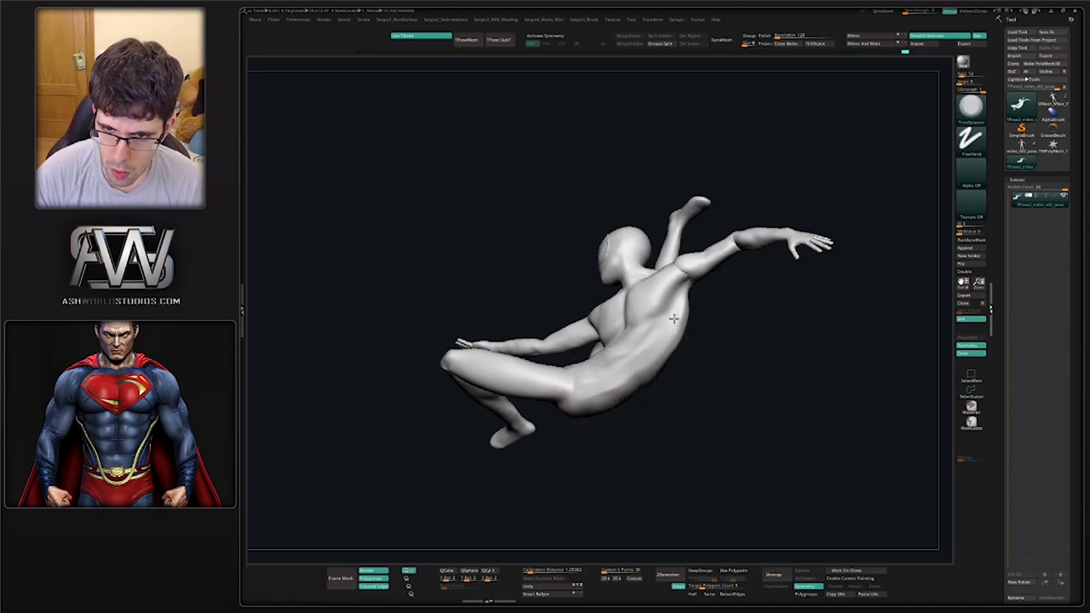
right_drag(674, 319, 633, 391)
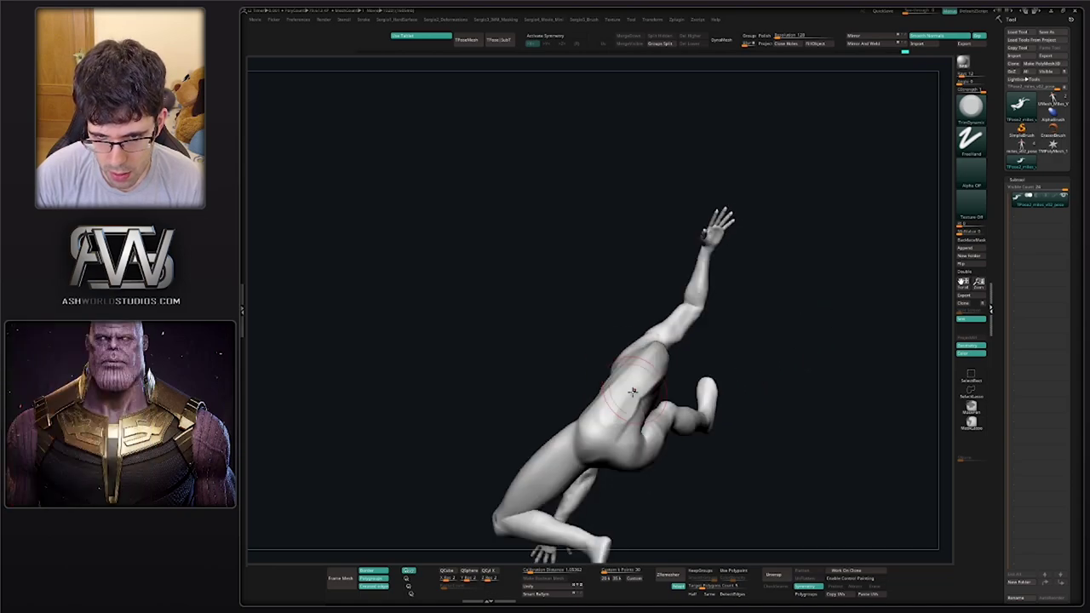
shift+drag(596, 436, 635, 387)
mouse_move(636, 387)
right_down()
mouse_move(648, 445)
mouse_move(660, 420)
right_up()
mouse_move(660, 419)
right_down()
mouse_move(696, 370)
mouse_move(699, 345)
mouse_move(650, 361)
mouse_move(652, 417)
right_up()
right_drag(652, 418, 596, 366)
mouse_move(596, 366)
right_down()
mouse_move(619, 358)
mouse_move(615, 388)
mouse_move(611, 367)
mouse_move(635, 347)
mouse_move(667, 363)
right_up()
Tilt the whole figure slightly with the gizmo
key(w)
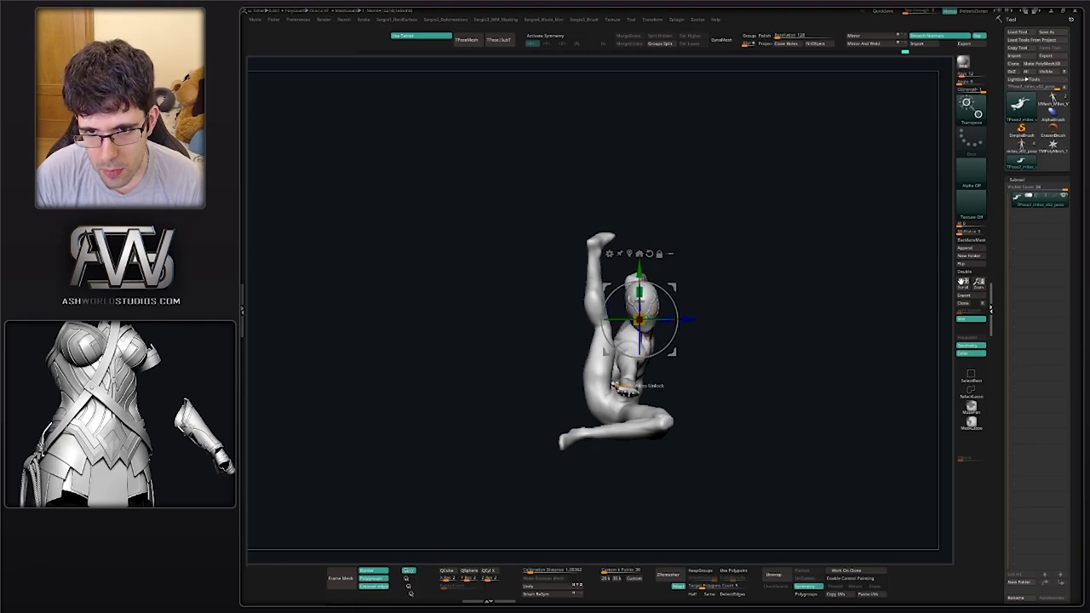
mouse_move(639, 307)
mouse_down()
mouse_move(642, 286)
mouse_move(672, 301)
mouse_move(679, 287)
mouse_move(659, 291)
mouse_up()
key(ctrl+z)
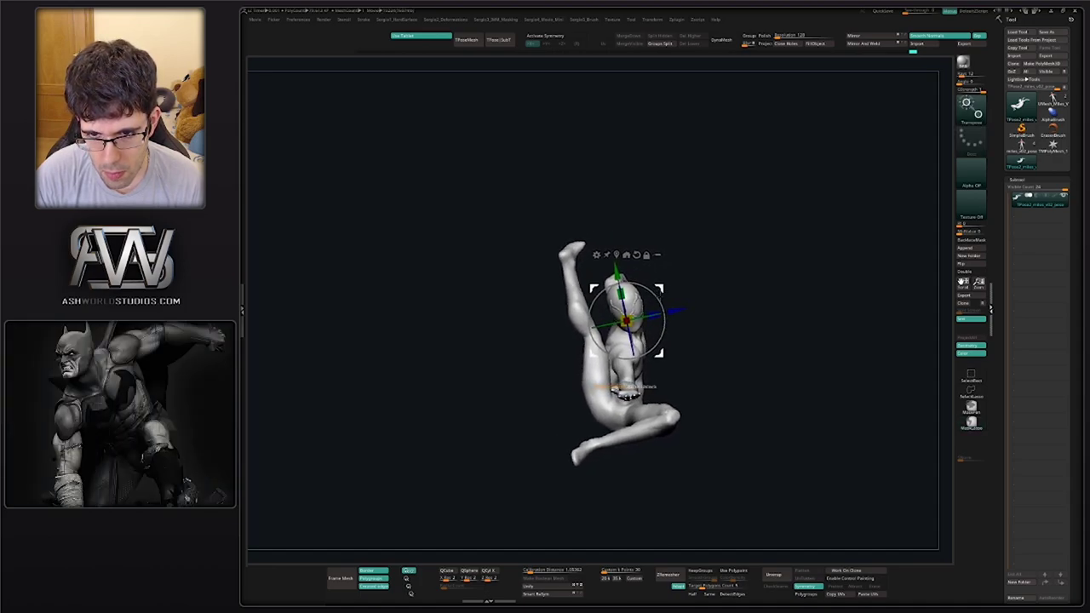
Mask the whole figure except the raised arm and soften the mask edge at the shoulder
key(q)
alt+drag(695, 363, 695, 342)
alt+right_drag(695, 342, 613, 400)
mouse_move(614, 400)
ctrl+right_down()
mouse_move(616, 355)
mouse_move(628, 358)
mouse_move(625, 383)
ctrl+right_up()
key(w)
ctrl+drag(583, 338, 588, 309)
mouse_move(587, 309)
right_down()
mouse_move(607, 313)
mouse_move(598, 348)
right_up()
key(q)
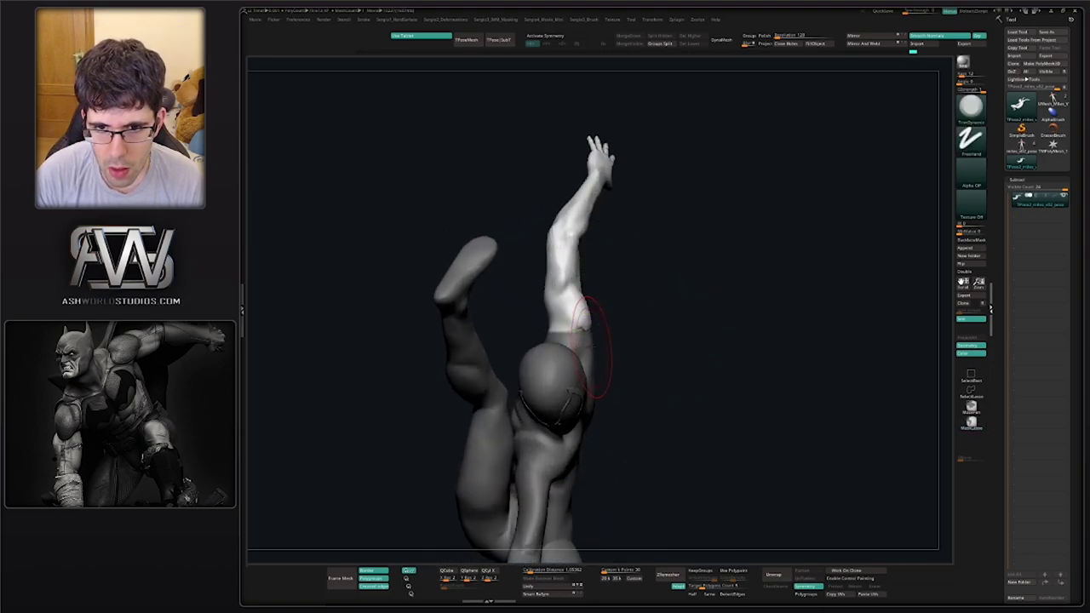
key(ctrl+i)
ctrl+click(610, 341)
Place the gizmo pivot at the shoulder and rotate the raised arm outward, away from the head
key(w)
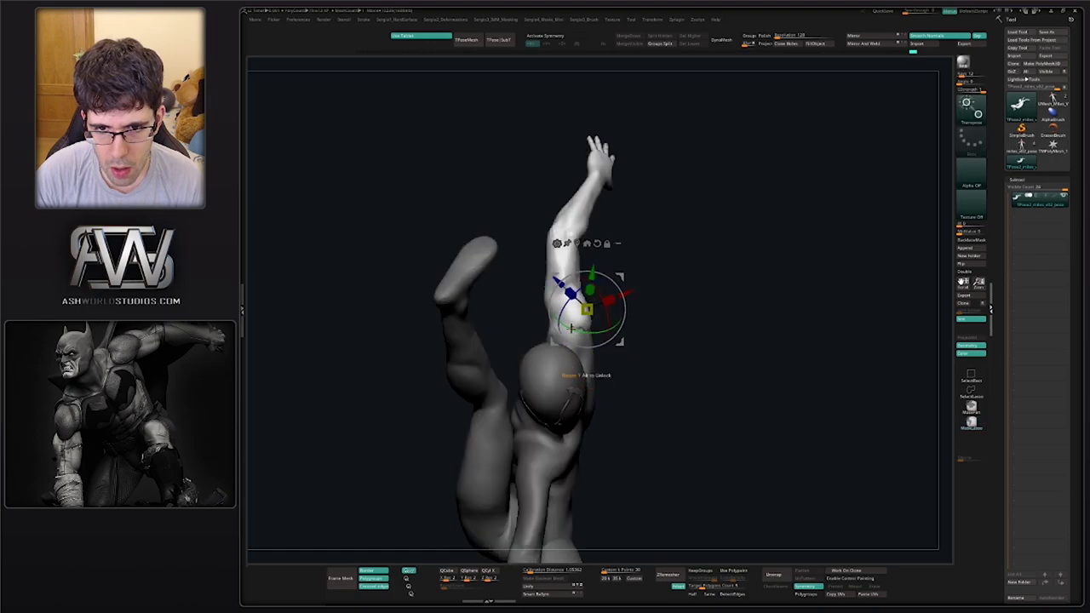
alt+drag(622, 278, 600, 305)
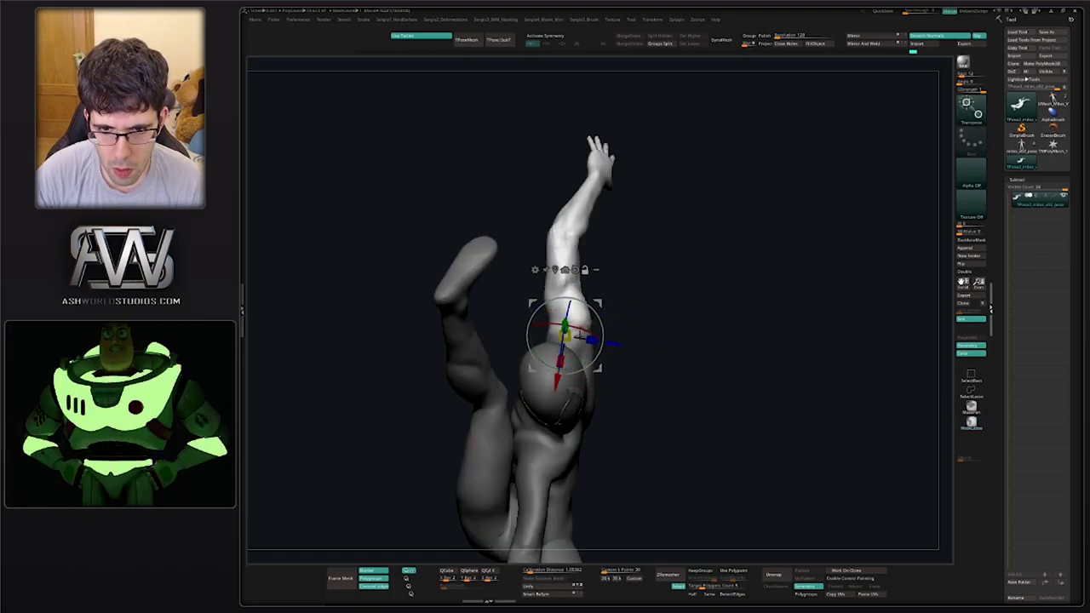
drag(582, 336, 623, 341)
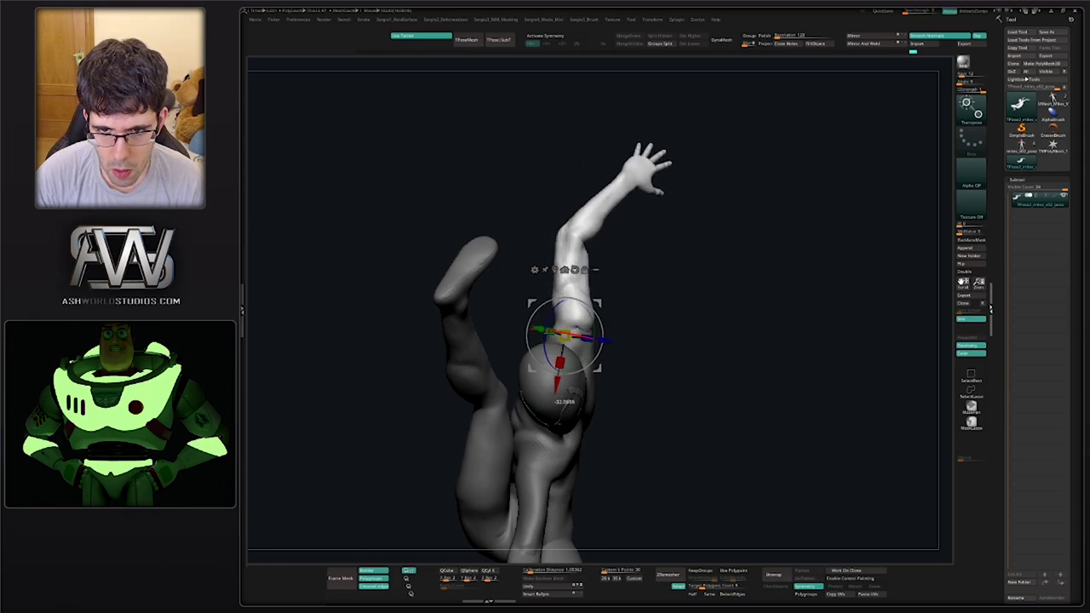
mouse_move(637, 359)
ctrl+right_down()
mouse_move(638, 290)
mouse_move(632, 342)
ctrl+right_up()
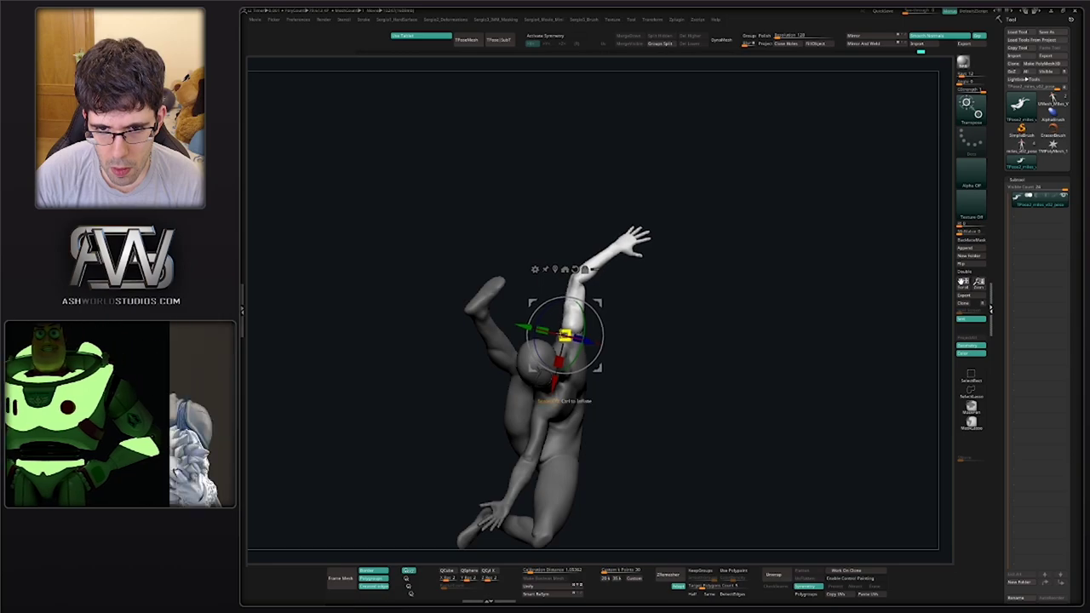
drag(582, 338, 650, 291)
Isolate the raised forearm and hand with a mask, rotate them at the elbow, and clear the mask
mouse_move(599, 210)
ctrl+mouse_down()
mouse_move(680, 242)
mouse_move(626, 278)
mouse_move(590, 263)
ctrl+mouse_up()
right_drag(643, 294, 627, 301)
key(ctrl+z)
mouse_move(586, 283)
ctrl+mouse_down()
mouse_move(682, 320)
mouse_move(583, 285)
mouse_move(673, 308)
mouse_move(658, 341)
ctrl+mouse_up()
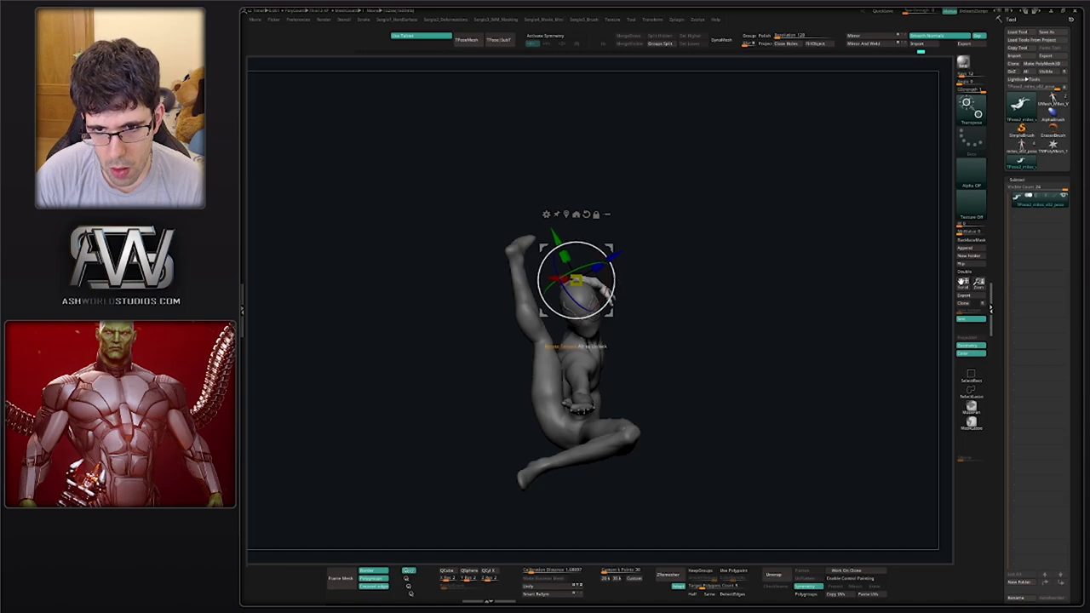
drag(646, 300, 636, 277)
mouse_move(616, 281)
mouse_down()
mouse_move(667, 313)
mouse_move(753, 317)
mouse_up()
key(q)
mouse_move(753, 317)
mouse_down()
mouse_move(800, 317)
mouse_move(742, 348)
mouse_up()
ctrl+right_drag(742, 348, 630, 341)
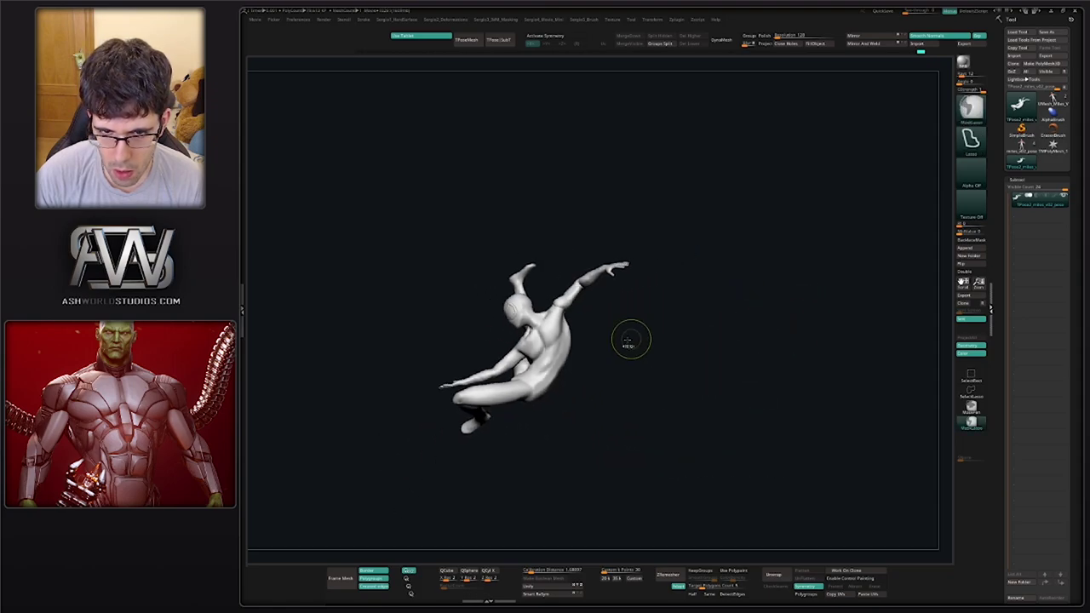
Mask the whole figure except the hand of the lowered arm and soften the mask edge at the wrist
drag(630, 341, 558, 332)
alt+right_drag(540, 293, 595, 263)
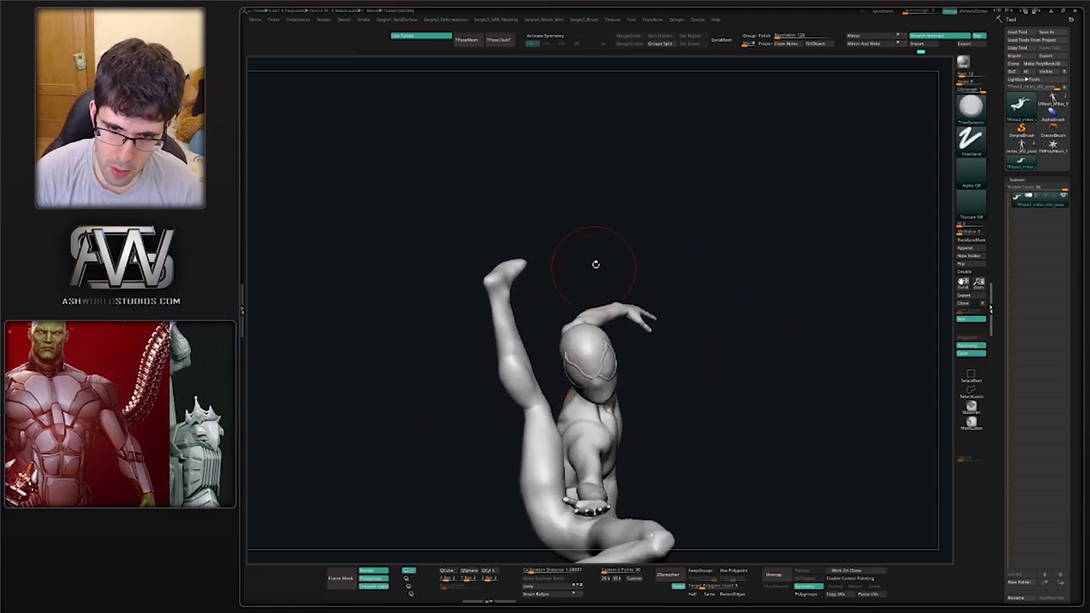
alt+right_drag(670, 377, 658, 320)
mouse_move(658, 320)
right_down()
mouse_move(601, 331)
mouse_move(587, 399)
mouse_move(710, 423)
mouse_move(696, 314)
mouse_move(652, 333)
right_up()
mouse_move(640, 332)
ctrl+mouse_down()
mouse_move(608, 373)
mouse_move(706, 364)
ctrl+mouse_up()
ctrl+click(610, 370)
key(ctrl+i)
ctrl+click(609, 368)
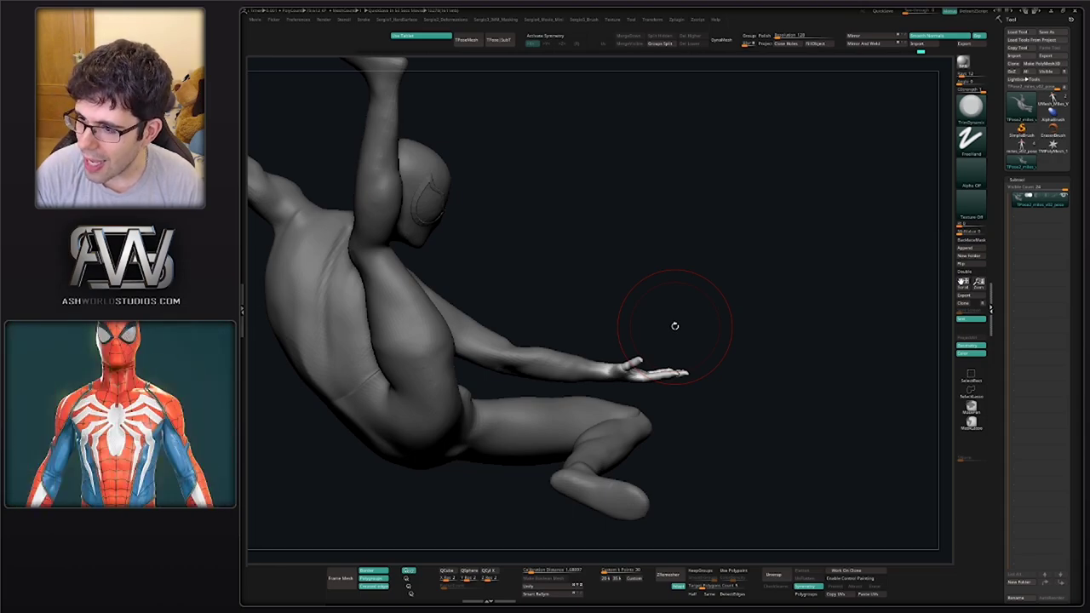
Position and align the gizmo at the wrist of the lowered arm and rotate the hand
mouse_move(772, 263)
right_down()
mouse_move(727, 282)
mouse_move(630, 390)
mouse_move(941, 342)
mouse_move(716, 345)
right_up()
key(w)
alt+click(605, 381)
alt+drag(724, 335, 692, 339)
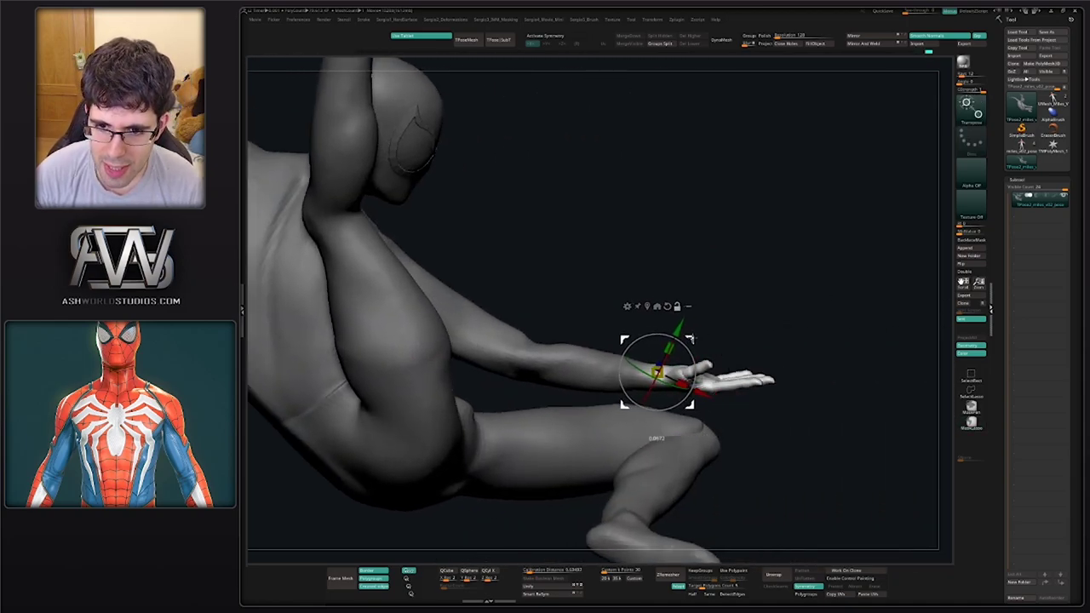
right_drag(724, 336, 649, 323)
drag(645, 336, 617, 369)
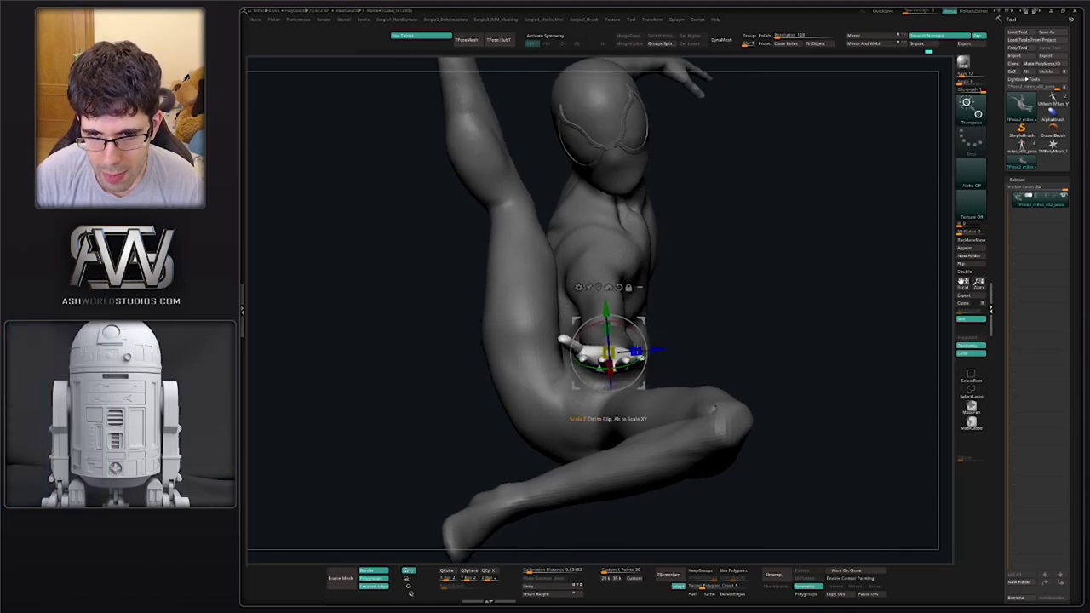
Return to draw mode after posing the outstretched hand and clear the mask from the rest of the body
mouse_move(670, 320)
right_down()
mouse_move(730, 324)
mouse_move(715, 330)
mouse_move(675, 267)
right_up()
key(q)
right_drag(713, 315, 598, 346)
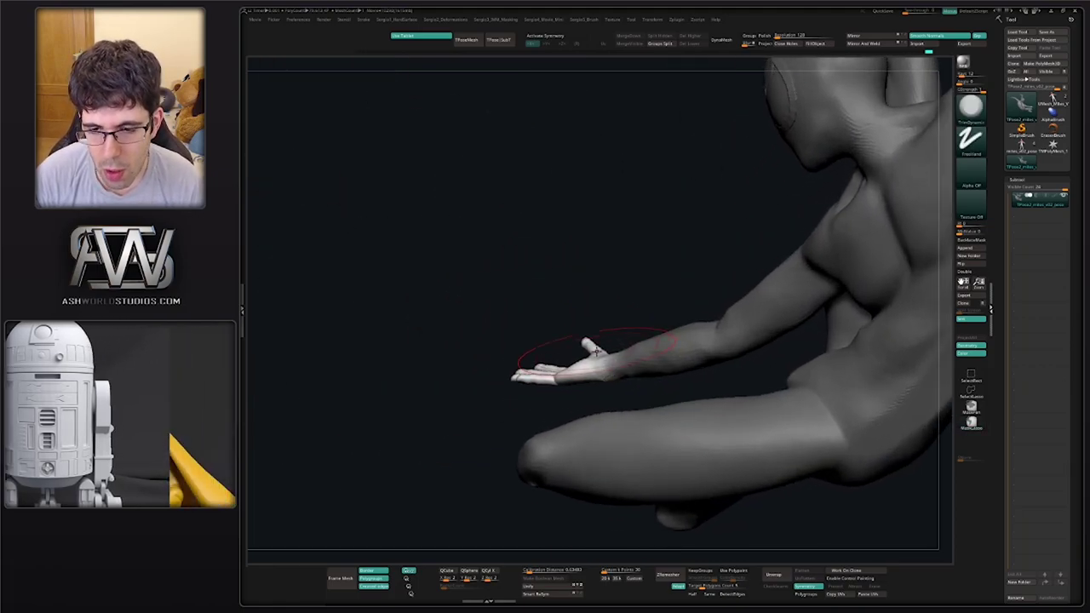
right_drag(579, 299, 610, 299)
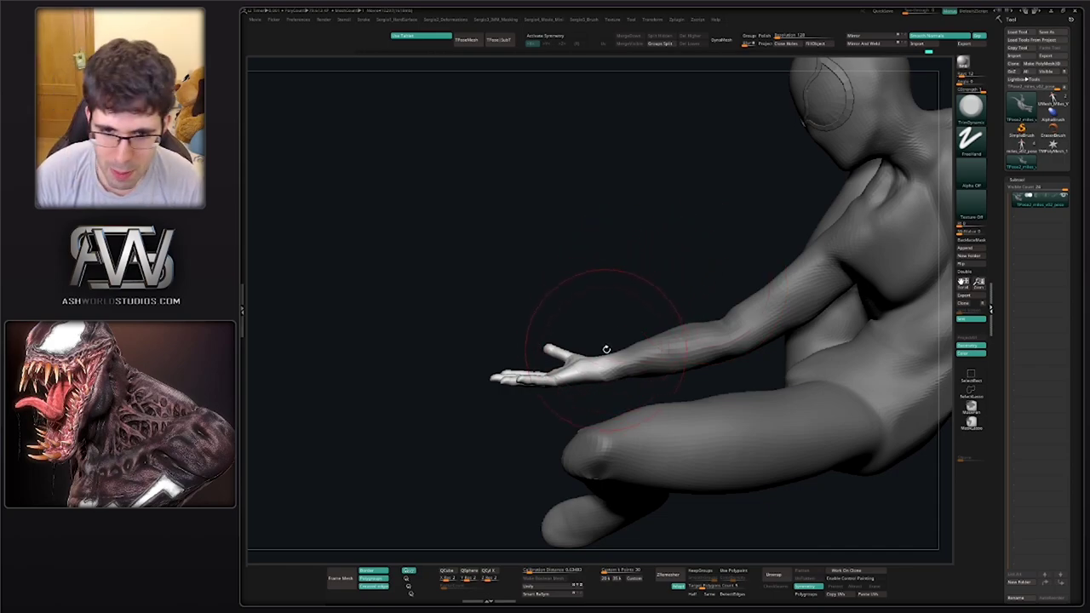
right_drag(607, 349, 669, 375)
ctrl+right_drag(669, 375, 597, 293)
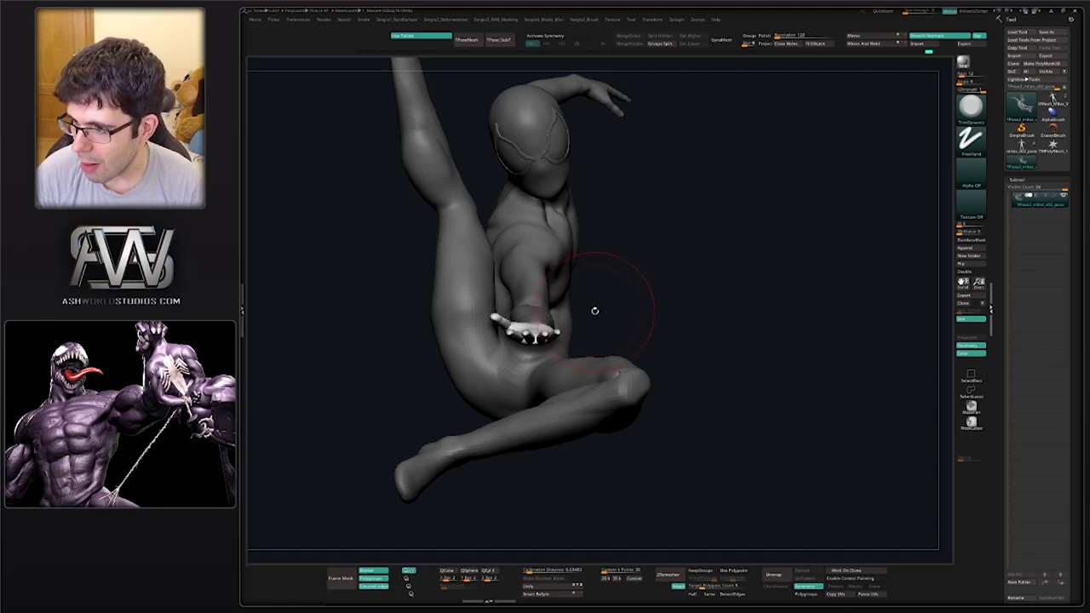
ctrl+right_drag(593, 309, 589, 362)
ctrl+click(659, 267)
mouse_move(656, 271)
ctrl+right_down()
mouse_move(631, 248)
mouse_move(613, 283)
mouse_move(574, 253)
mouse_move(554, 341)
ctrl+right_up()
Sharpen the crease where the bent leg meets the pelvis with the DamStandard brush
right_drag(494, 383, 545, 416)
key(b)
key(d)
key(s)
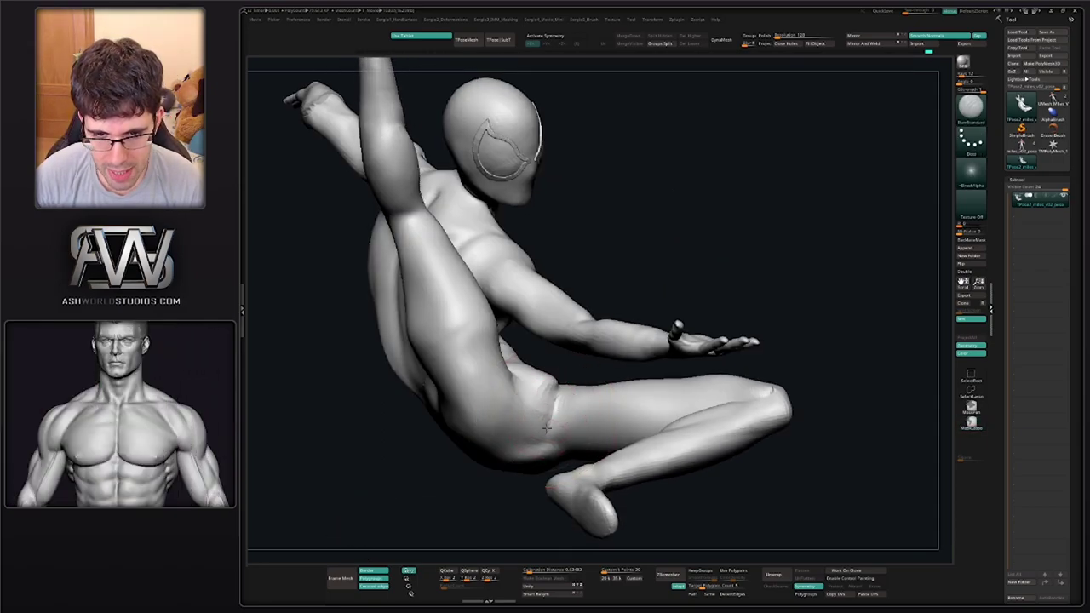
mouse_move(522, 407)
ctrl+right_down()
mouse_move(520, 341)
mouse_move(654, 406)
mouse_move(651, 375)
ctrl+right_up()
mouse_move(651, 375)
right_down()
mouse_move(615, 384)
mouse_move(594, 424)
mouse_move(596, 440)
mouse_move(609, 434)
mouse_move(581, 448)
mouse_move(576, 417)
mouse_move(625, 482)
mouse_move(659, 409)
mouse_move(598, 489)
mouse_move(548, 523)
mouse_move(556, 491)
mouse_move(579, 491)
mouse_move(538, 479)
mouse_move(578, 438)
mouse_move(549, 425)
mouse_move(565, 438)
right_up()
Build up the hip and buttock volume of the bent leg with the Clay brush
key(b)
key(m)
key(v)
key(b)
key(c)
key(l)
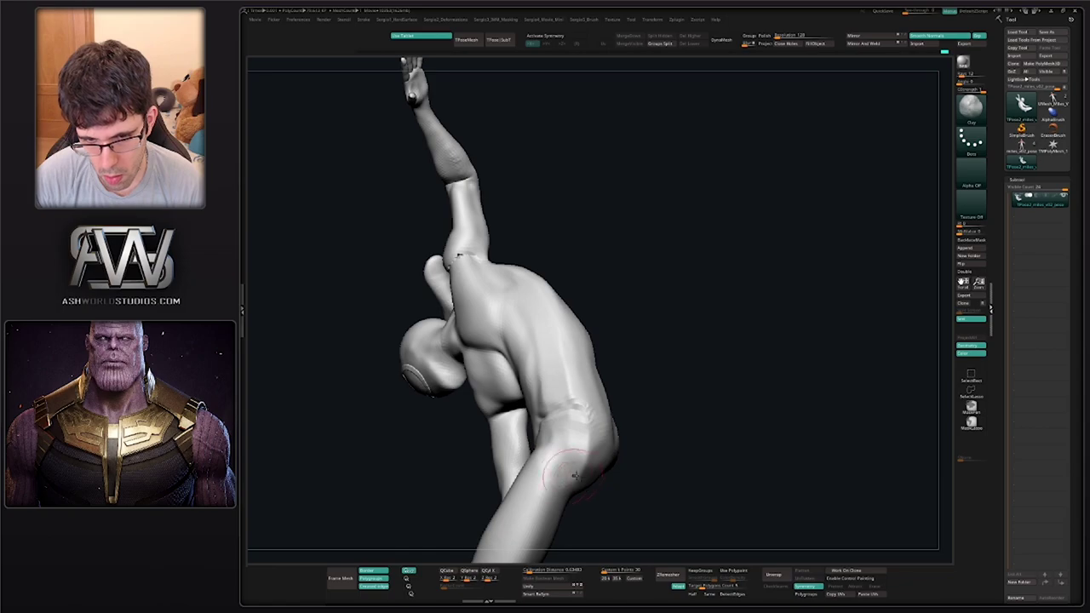
mouse_move(576, 476)
right_down()
mouse_move(545, 466)
mouse_move(541, 418)
mouse_move(550, 432)
right_up()
right_drag(551, 431, 574, 438)
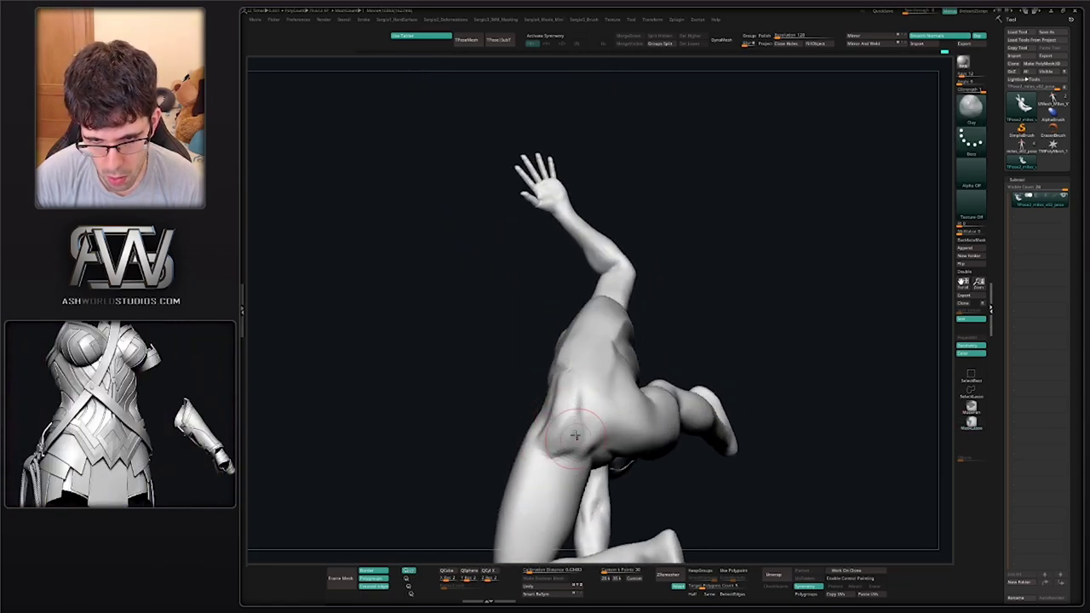
right_drag(576, 424, 564, 385)
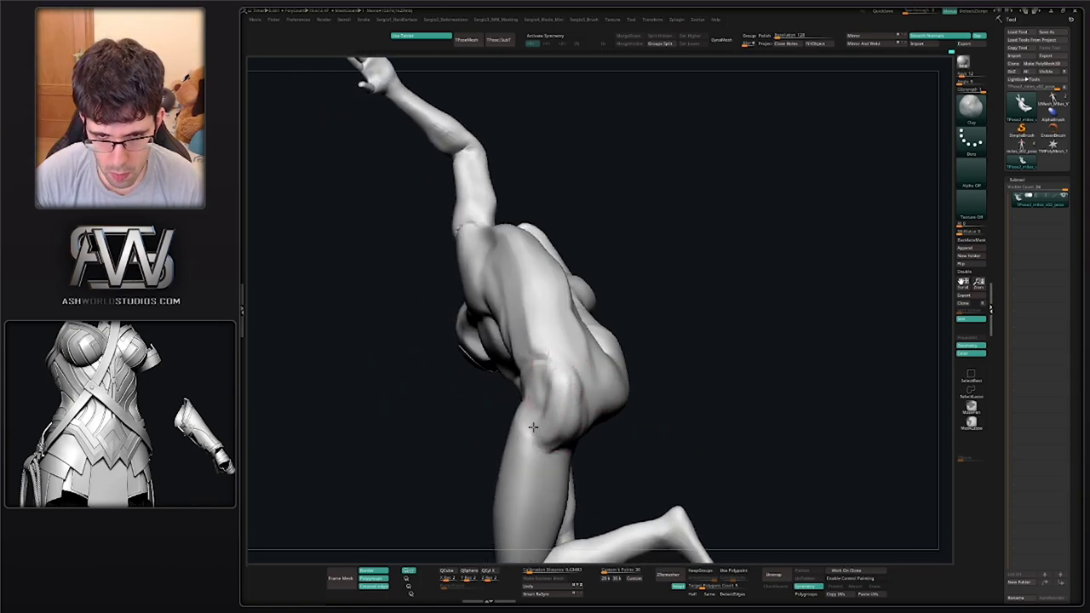
right_drag(538, 394, 556, 365)
Smooth the clay buildup where the bent leg's thigh joins the buttock
shift+drag(557, 365, 577, 458)
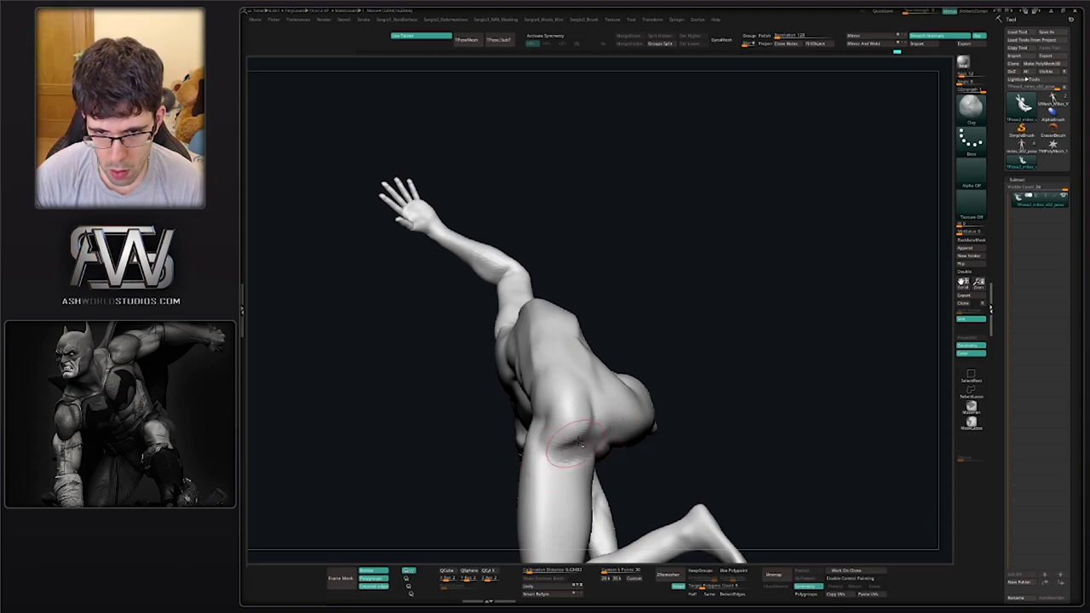
shift+drag(557, 446, 568, 454)
ctrl+right_drag(568, 455, 569, 439)
mouse_move(569, 439)
right_down()
mouse_move(591, 457)
mouse_move(626, 448)
mouse_move(618, 414)
right_up()
mouse_move(617, 414)
ctrl+right_down()
mouse_move(596, 396)
mouse_move(591, 404)
ctrl+right_up()
Reshape the bent leg's hip and buttock silhouette with the Move brush
key(b)
key(m)
key(v)
key(s)
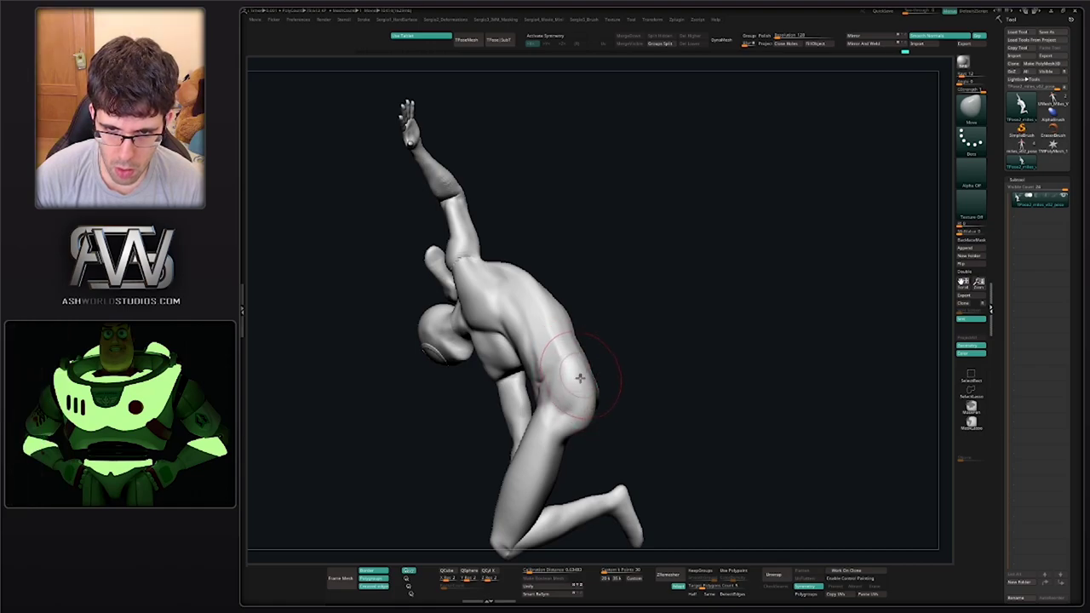
right_drag(581, 378, 623, 401)
ctrl+right_drag(623, 401, 622, 373)
right_drag(623, 373, 592, 404)
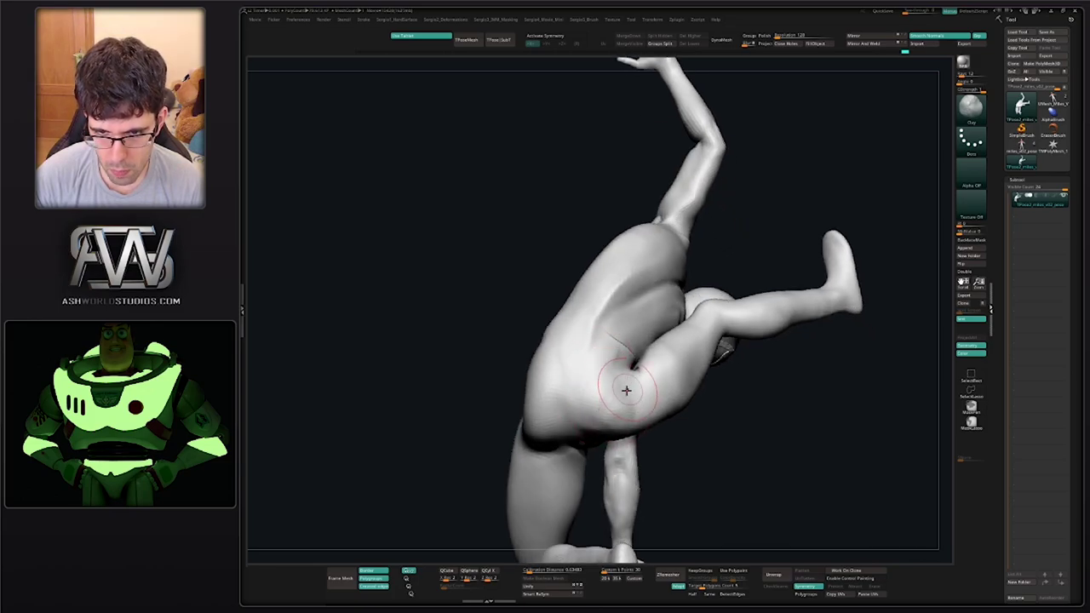
Add volume to the raised leg's buttock beside the hip fold with the Clay brush
right_drag(628, 385, 630, 409)
drag(629, 389, 631, 397)
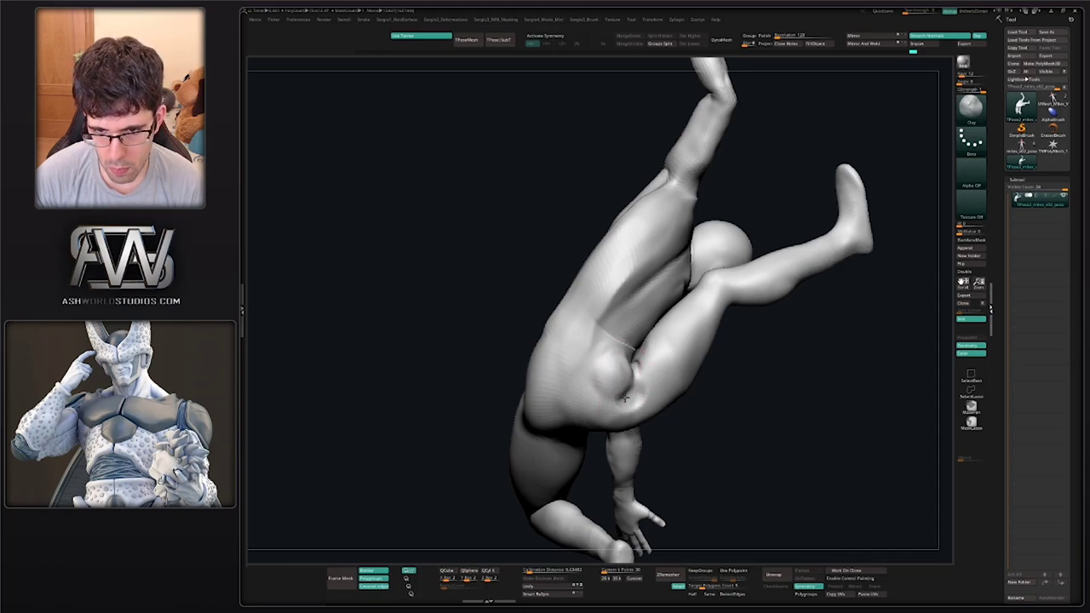
mouse_move(624, 383)
right_down()
mouse_move(619, 393)
mouse_move(575, 378)
right_up()
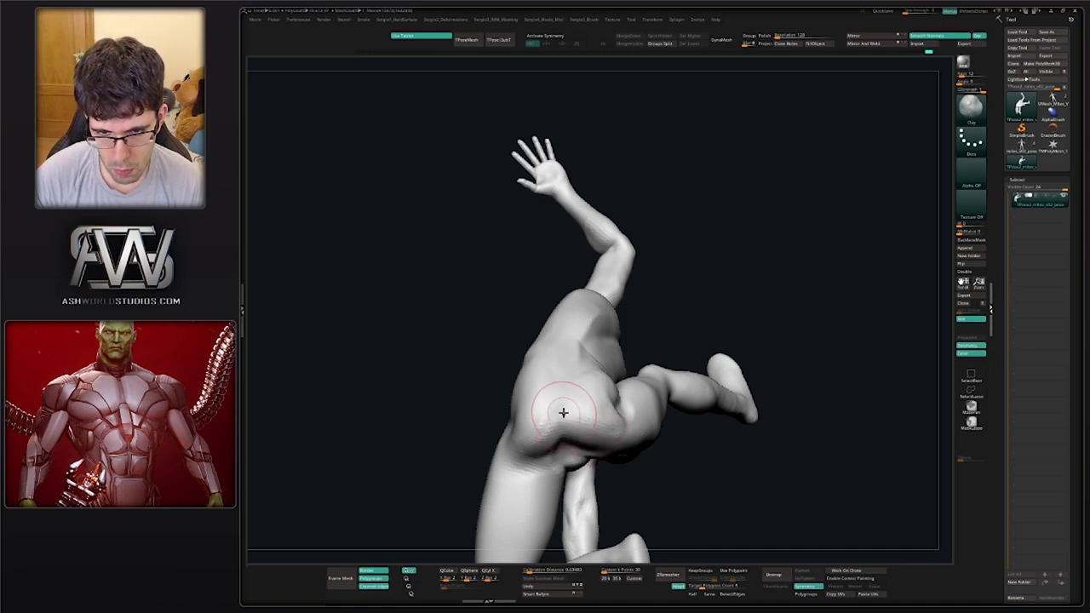
Refine the fold between the raised leg's buttock and thigh with DamStandard and Clay, and smooth the area
mouse_move(563, 413)
right_down()
mouse_move(570, 433)
mouse_move(567, 422)
mouse_move(606, 397)
mouse_move(599, 383)
right_up()
key(b)
key(d)
key(s)
key(b)
key(c)
key(l)
mouse_move(599, 380)
mouse_down()
mouse_move(616, 419)
mouse_move(626, 417)
mouse_move(603, 372)
mouse_up()
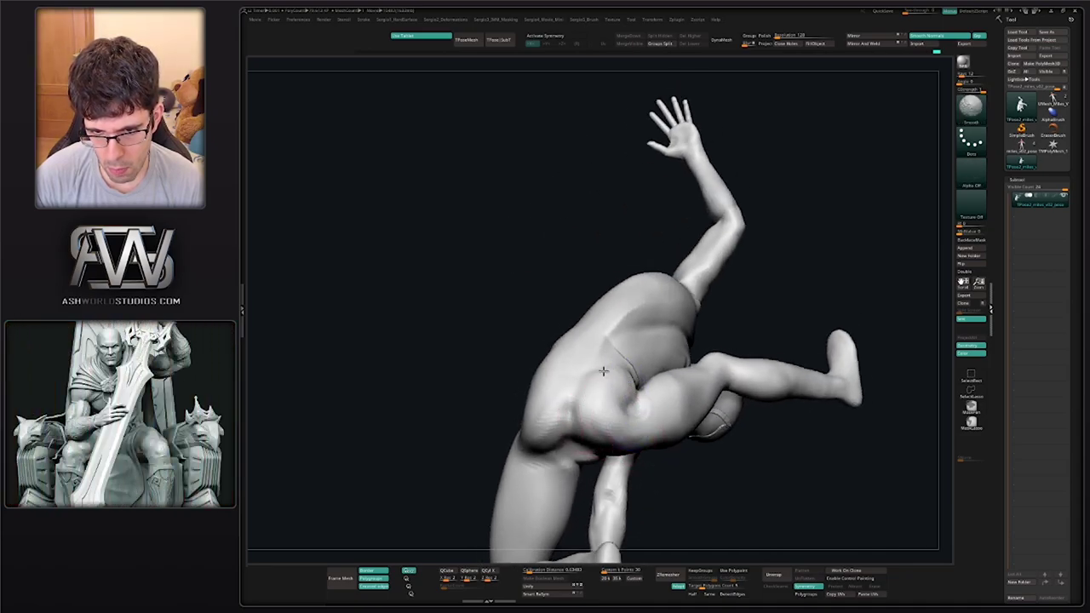
shift+drag(560, 415, 563, 387)
Adjust the raised leg's buttock and hip shape with the Move brush and smooth the transition into the thigh
mouse_move(576, 443)
ctrl+right_down()
mouse_move(585, 418)
mouse_move(743, 440)
ctrl+right_up()
key(b)
key(m)
key(v)
ctrl+right_drag(584, 411, 587, 440)
mouse_move(592, 383)
right_down()
mouse_move(596, 417)
mouse_move(626, 434)
mouse_move(610, 467)
mouse_move(620, 453)
mouse_move(606, 430)
right_up()
right_drag(607, 430, 591, 384)
key(s)
mouse_move(593, 377)
mouse_down()
mouse_move(584, 376)
mouse_move(601, 294)
mouse_up()
key(shift)
right_drag(603, 290, 604, 384)
right_drag(538, 426, 516, 447)
mouse_move(516, 447)
ctrl+right_down()
mouse_move(577, 432)
mouse_move(565, 373)
mouse_move(628, 388)
mouse_move(589, 407)
mouse_move(550, 373)
mouse_move(645, 357)
mouse_move(641, 346)
mouse_move(565, 414)
mouse_move(601, 394)
ctrl+right_up()
mouse_move(593, 401)
shift+mouse_down()
mouse_move(579, 407)
mouse_move(584, 366)
shift+mouse_up()
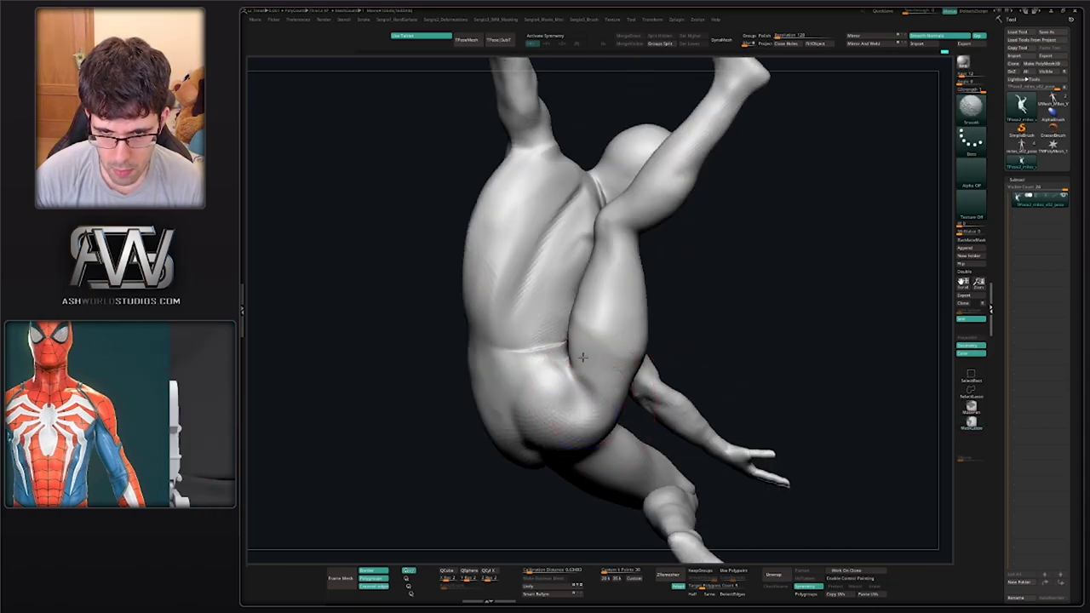
Fill out the raised leg's upper thigh near the waist fold with Clay and smooth the result
key(b)
key(c)
key(l)
right_drag(584, 362, 592, 390)
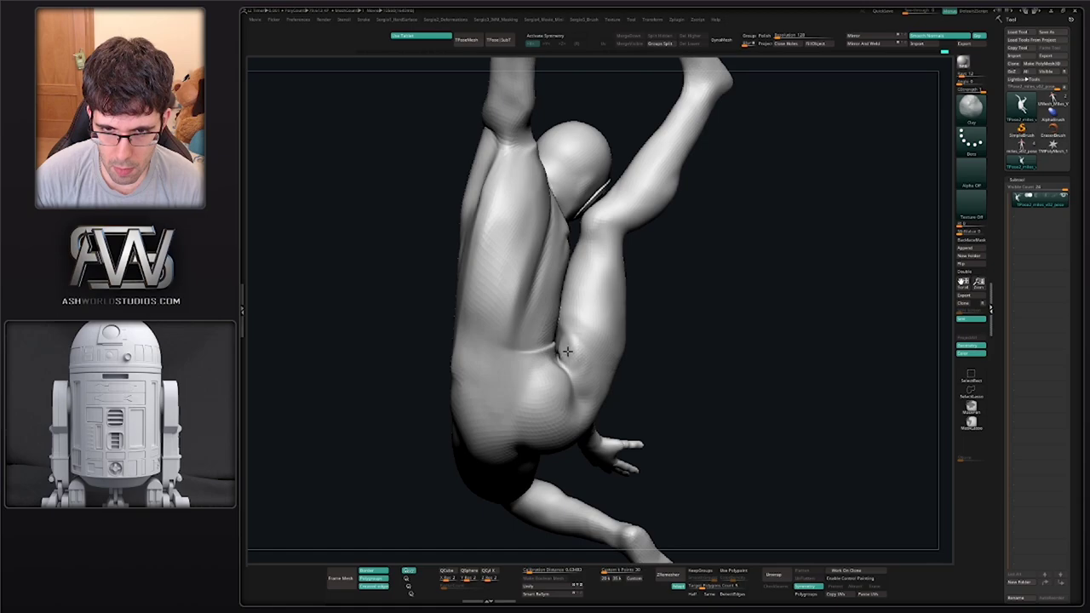
drag(572, 359, 577, 381)
right_drag(584, 387, 608, 374)
mouse_move(596, 358)
shift+mouse_down()
mouse_move(585, 414)
mouse_move(584, 395)
shift+mouse_up()
Nudge the contour of the raised leg's hip fold into shape with the Move brush
key(b)
key(m)
key(v)
right_drag(580, 384, 565, 365)
drag(564, 366, 558, 359)
right_drag(564, 393, 583, 402)
drag(584, 403, 579, 397)
mouse_move(575, 400)
right_down()
mouse_move(612, 423)
mouse_move(620, 406)
right_up()
Define the groin crease beneath the raised thigh with the DamStandard brush
key(b)
key(d)
key(s)
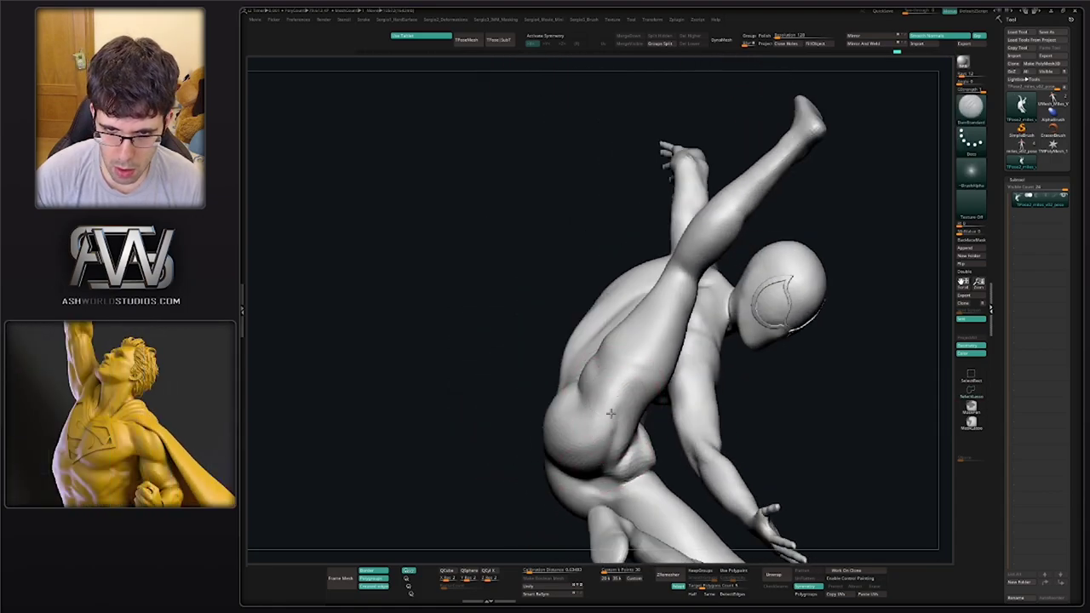
right_drag(616, 444, 633, 435)
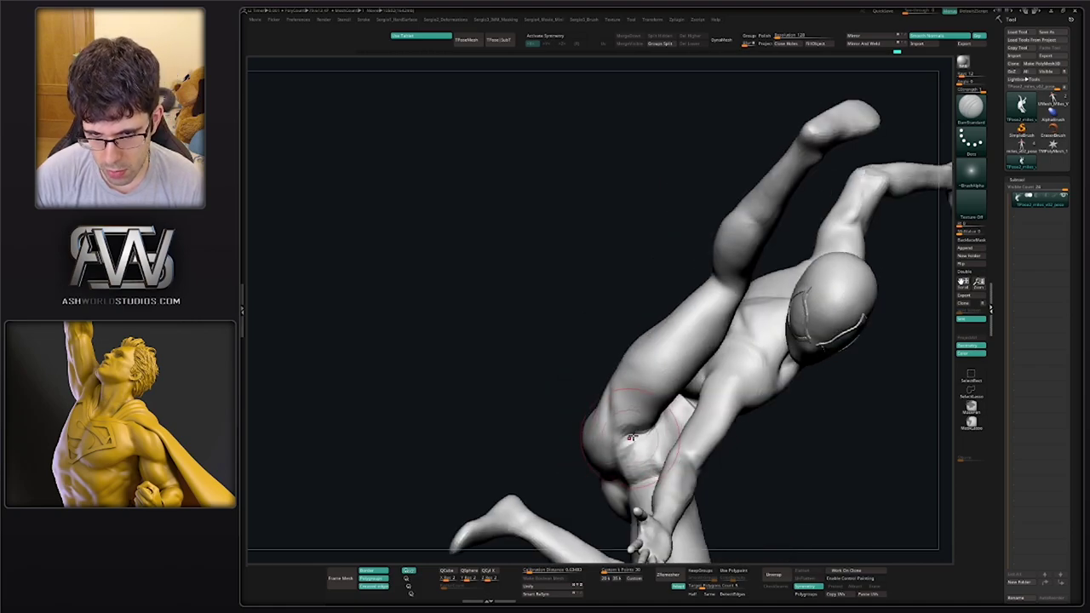
drag(619, 465, 667, 473)
right_drag(682, 451, 663, 470)
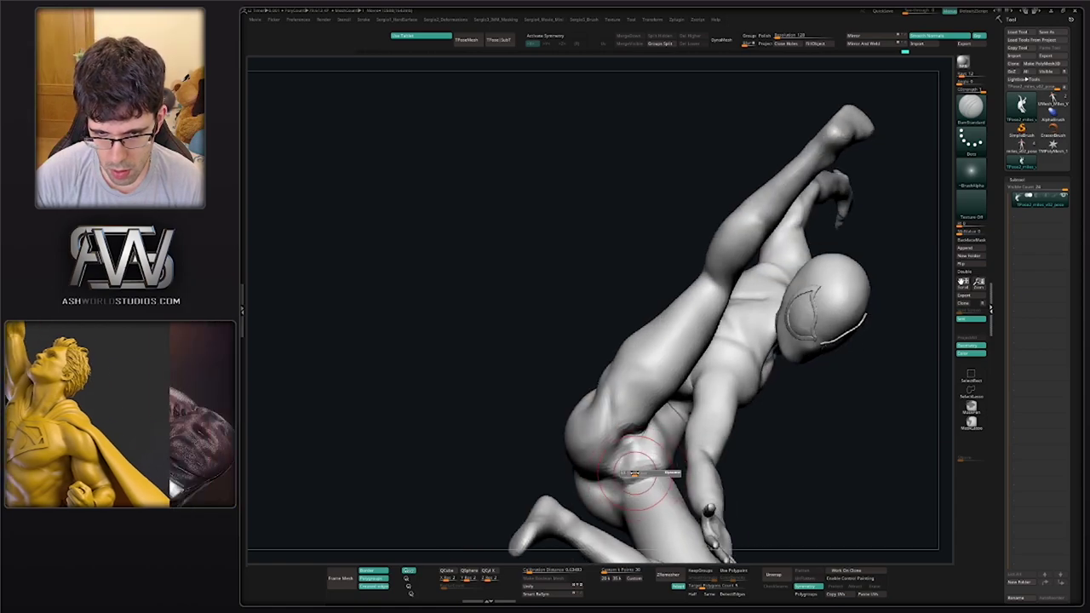
Soften the groin crease and blend it into the raised leg's inner thigh with Clay and smoothing
key(b)
key(c)
key(l)
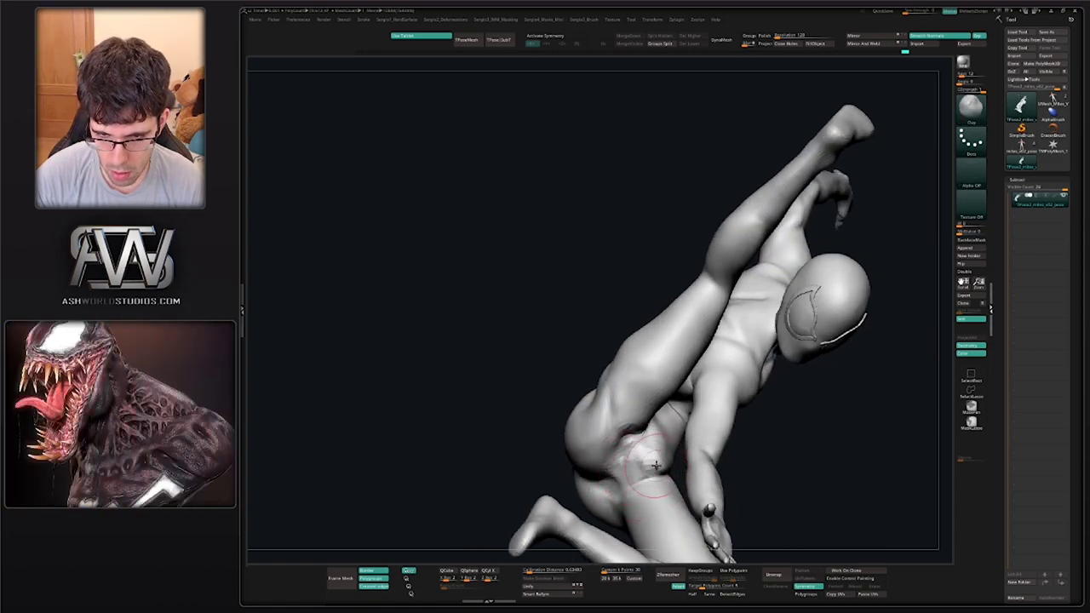
shift+drag(656, 465, 638, 458)
drag(629, 421, 615, 451)
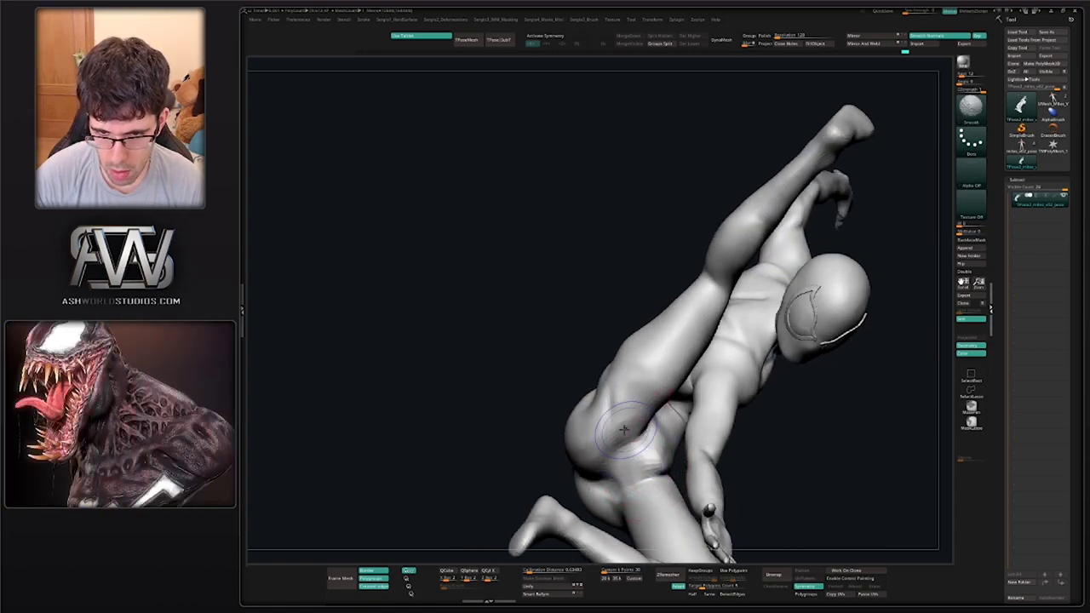
shift+drag(663, 372, 617, 437)
Work over the side of the raised thigh beside the buttock to even out its form
right_drag(632, 361, 638, 389)
drag(638, 389, 614, 384)
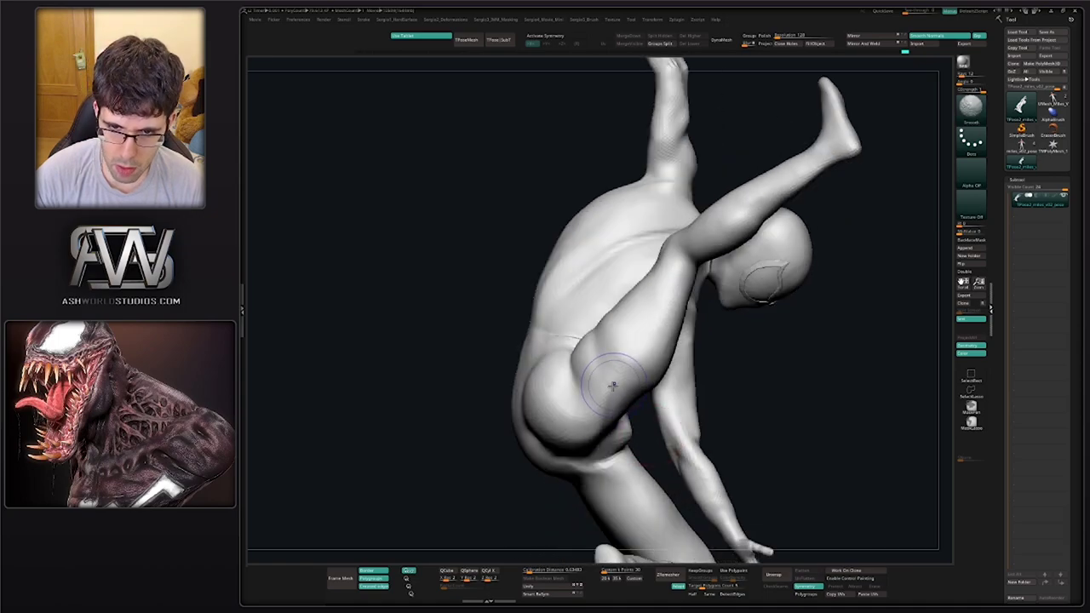
ctrl+right_drag(615, 392, 620, 411)
mouse_move(620, 411)
right_down()
mouse_move(645, 420)
mouse_move(613, 414)
mouse_move(615, 394)
mouse_move(603, 404)
right_up()
mouse_move(591, 397)
mouse_down()
mouse_move(593, 428)
mouse_move(611, 402)
mouse_up()
right_drag(610, 401, 591, 414)
Carve a long muscle line along the back of the raised thigh with the DamStandard brush
key(b)
key(d)
key(s)
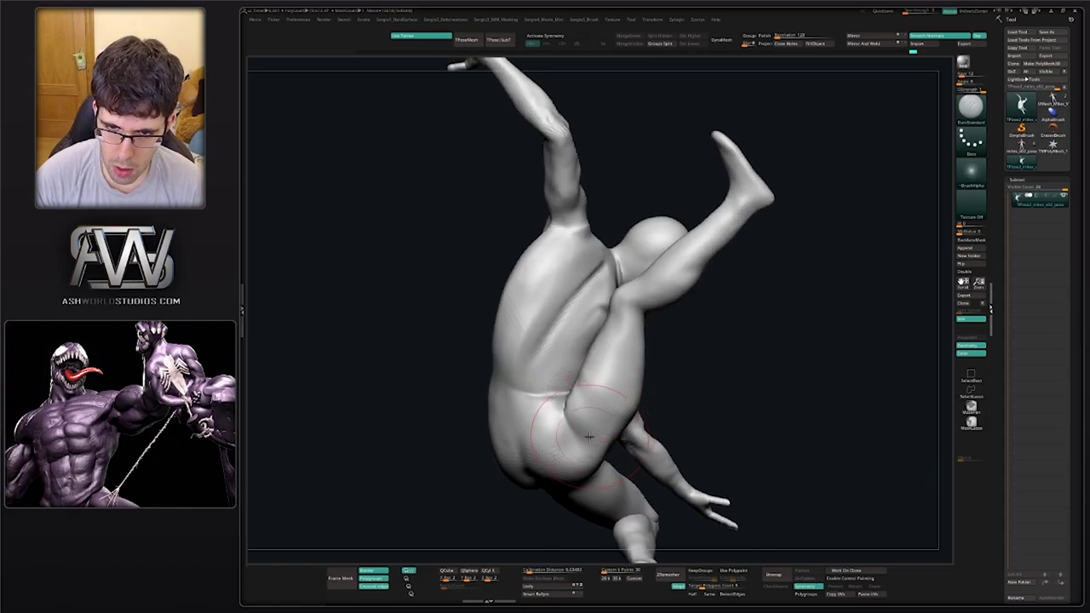
mouse_move(590, 437)
mouse_down()
mouse_move(628, 340)
mouse_move(625, 370)
mouse_move(633, 309)
mouse_up()
mouse_move(601, 429)
right_down()
mouse_move(626, 400)
mouse_move(599, 393)
right_up()
Shape the muscles around the raised thigh's groove with the Clay brush and smooth the groove's edges
key(b)
key(c)
key(l)
key(s)
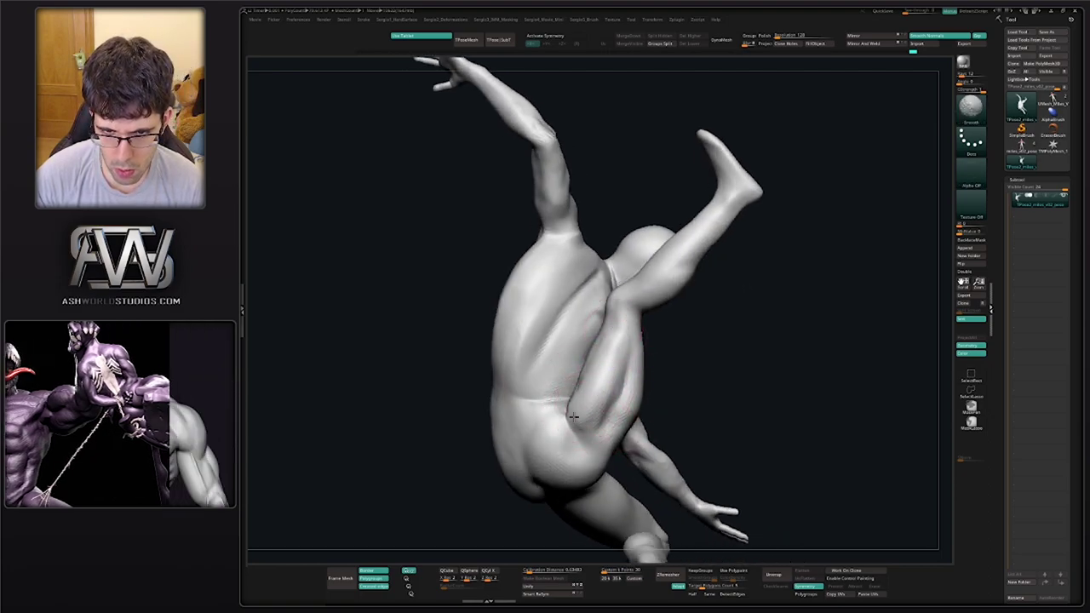
shift+drag(572, 417, 615, 377)
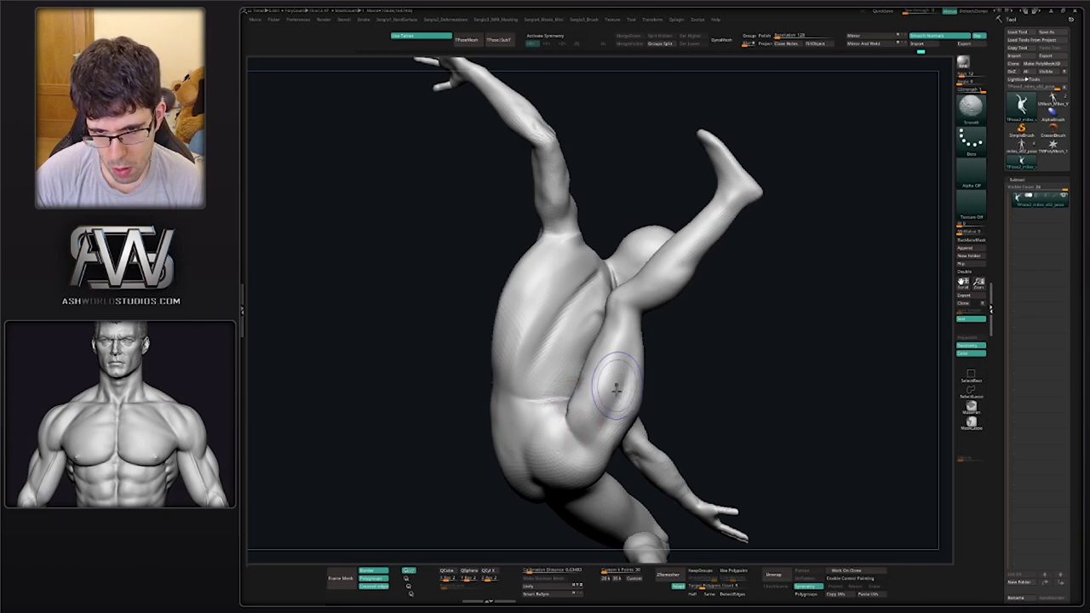
right_drag(646, 409, 629, 417)
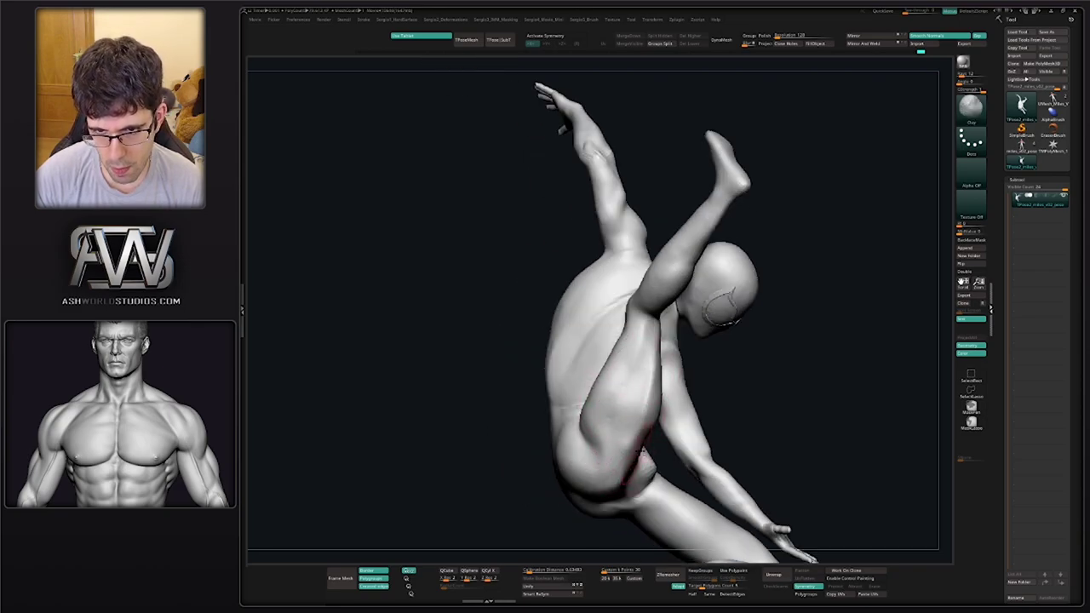
right_drag(643, 369, 648, 396)
shift+drag(657, 410, 660, 369)
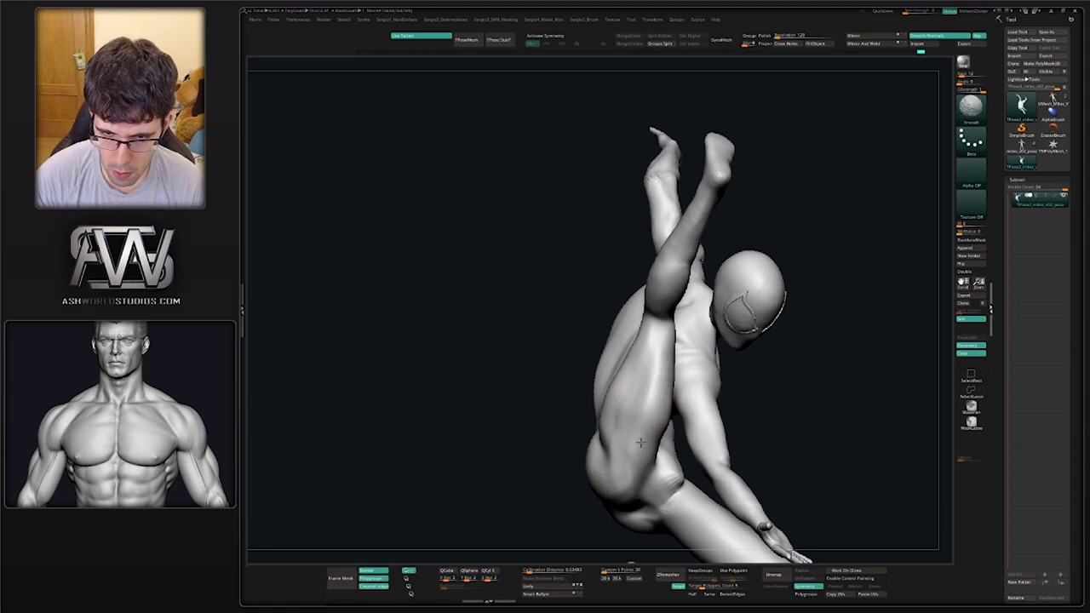
Refine the transition from the raised thigh into the buttock with Clay strokes and smoothing
right_drag(641, 442, 615, 339)
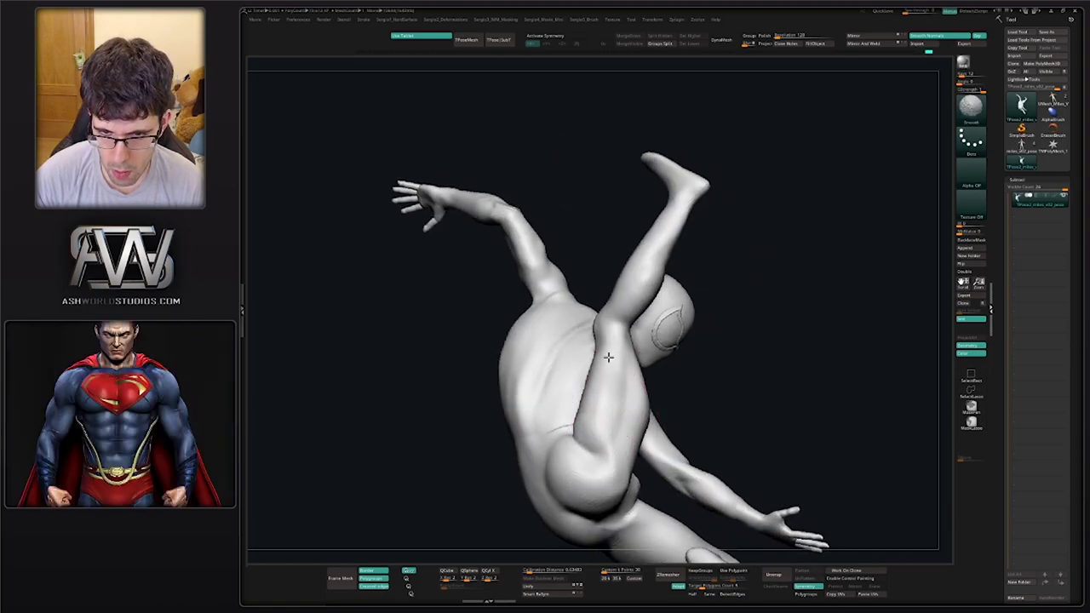
shift+drag(608, 357, 614, 449)
right_drag(613, 448, 608, 471)
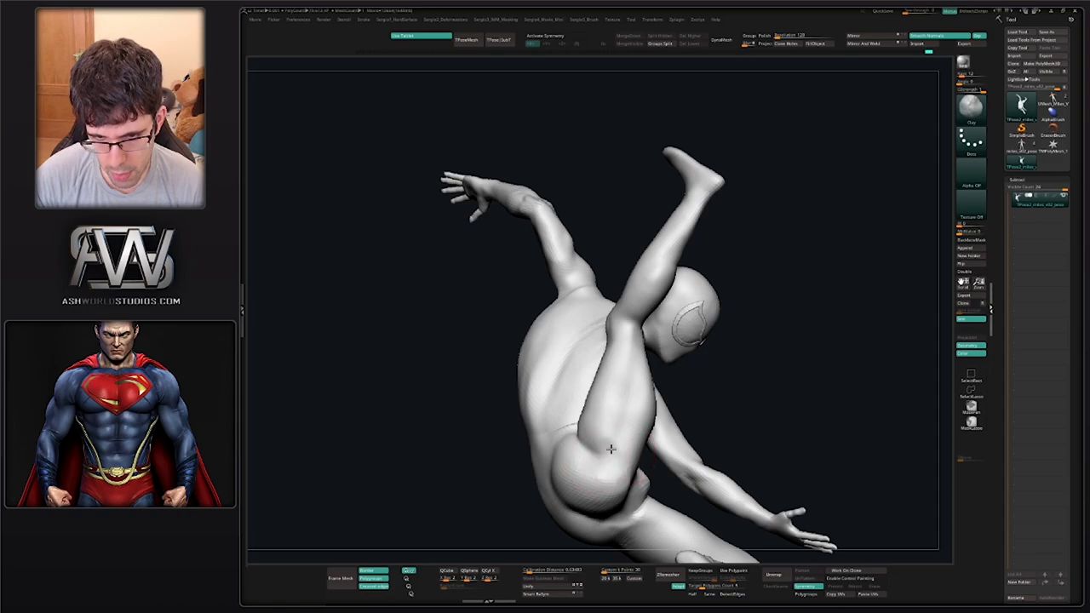
mouse_move(589, 465)
shift+mouse_down()
mouse_move(611, 409)
mouse_move(615, 465)
shift+mouse_up()
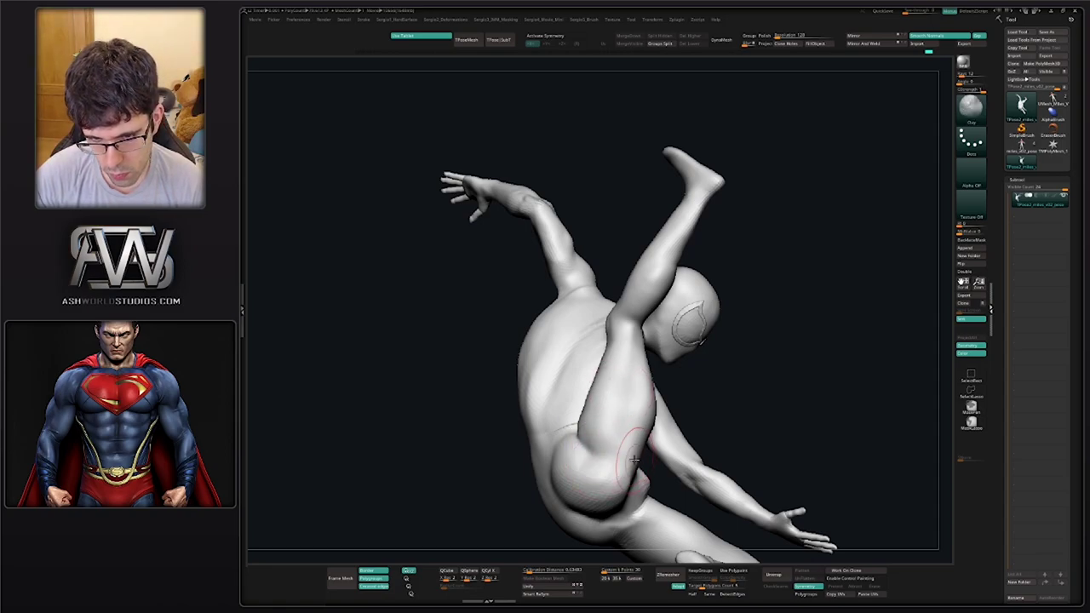
right_drag(615, 474, 621, 469)
mouse_move(631, 474)
mouse_down()
mouse_move(637, 428)
mouse_move(630, 474)
mouse_up()
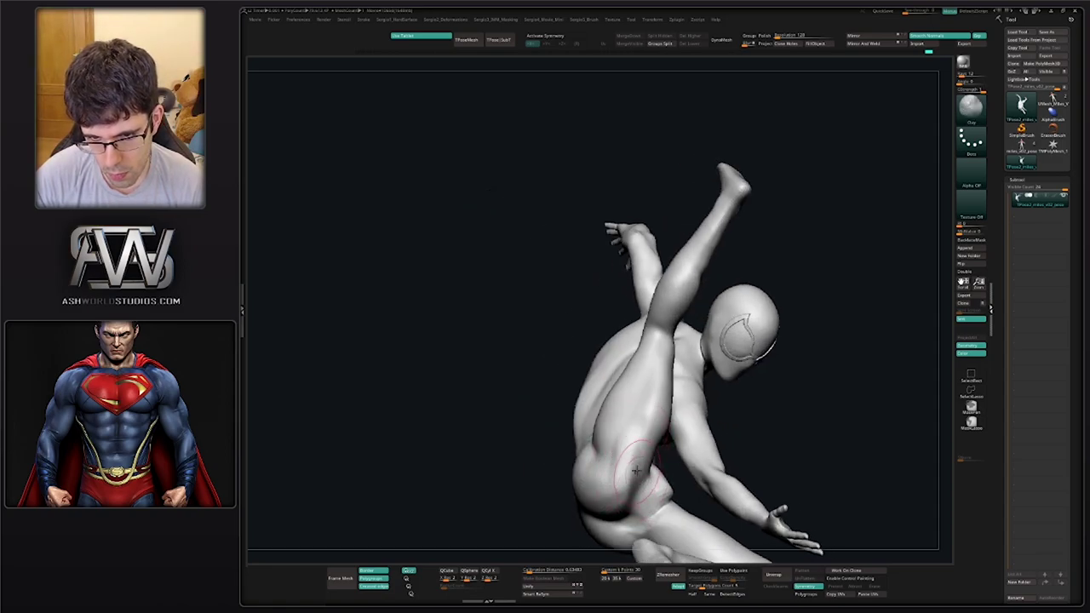
mouse_move(637, 429)
shift+mouse_down()
mouse_move(619, 466)
mouse_move(632, 496)
shift+mouse_up()
Push the raised leg's inner thigh contour inward with the Move brush
mouse_move(657, 387)
ctrl+right_down()
mouse_move(681, 417)
mouse_move(633, 419)
mouse_move(642, 386)
mouse_move(668, 417)
ctrl+right_up()
key(b)
key(m)
key(v)
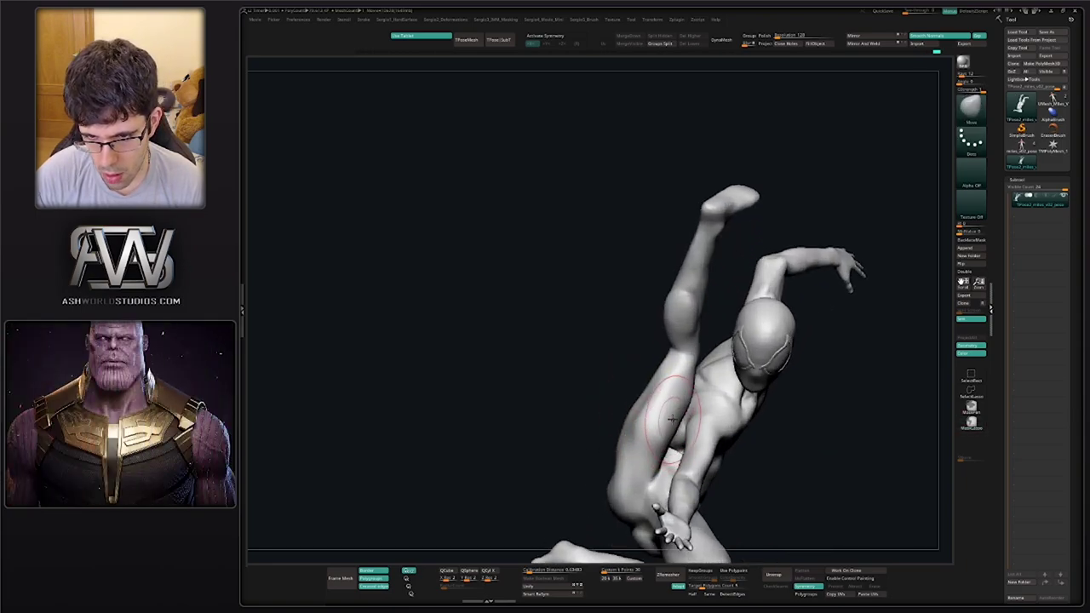
drag(674, 421, 658, 430)
mouse_move(676, 426)
right_down()
mouse_move(688, 468)
mouse_move(697, 464)
right_up()
mouse_move(697, 464)
ctrl+right_down()
mouse_move(653, 425)
mouse_move(639, 440)
mouse_move(627, 375)
mouse_move(649, 401)
ctrl+right_up()
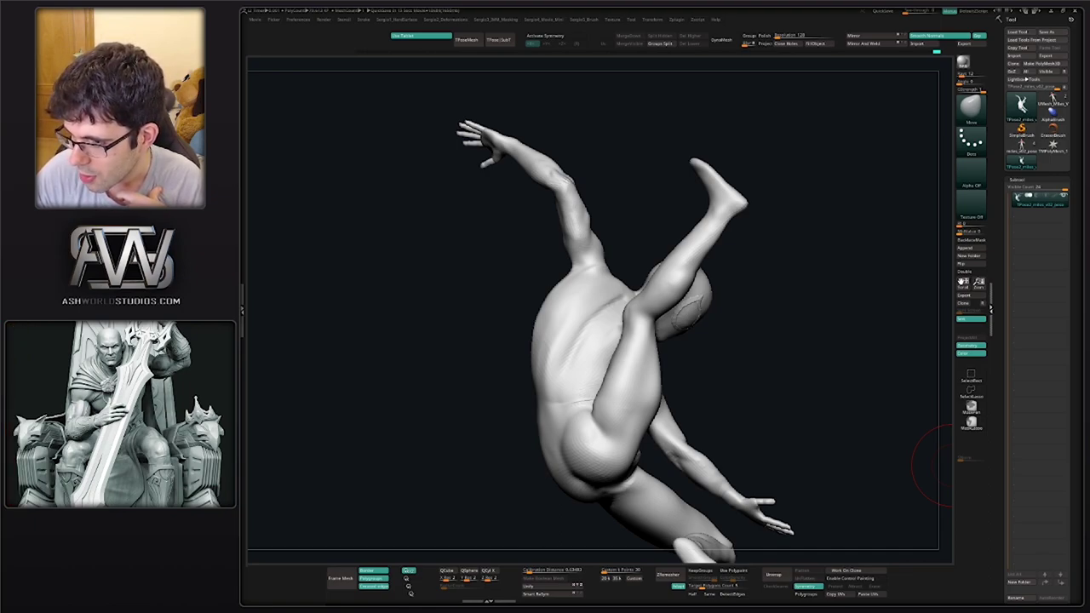
Adjust the lower back's outer contour with a resized Move brush
drag(903, 385, 813, 376)
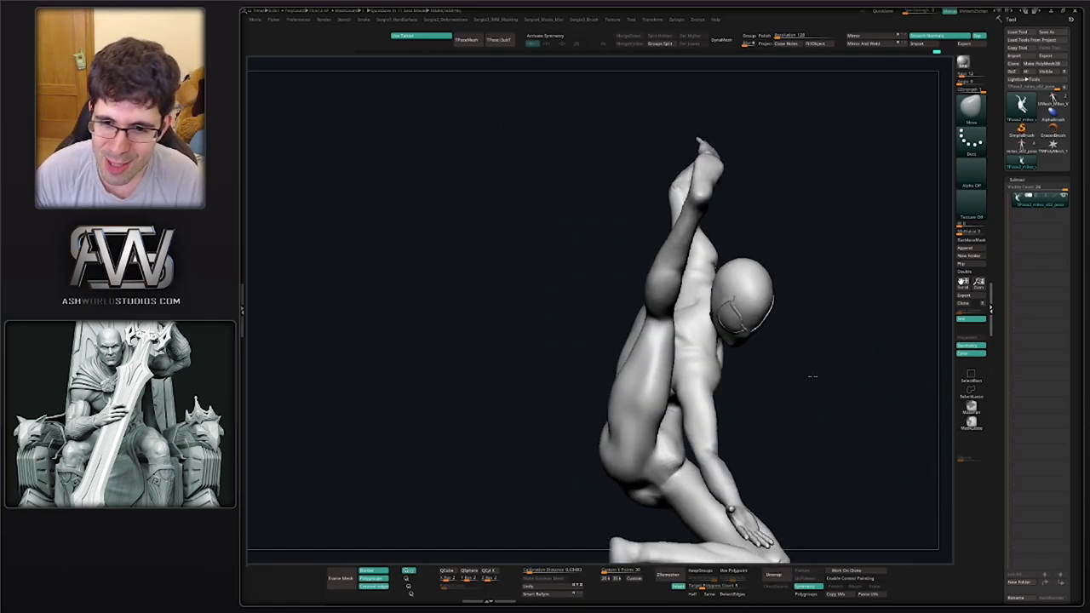
right_drag(813, 322, 723, 304)
mouse_move(723, 304)
mouse_down()
mouse_move(752, 302)
mouse_move(720, 319)
mouse_move(651, 316)
mouse_move(714, 307)
mouse_up()
right_drag(714, 308, 609, 374)
drag(613, 372, 605, 375)
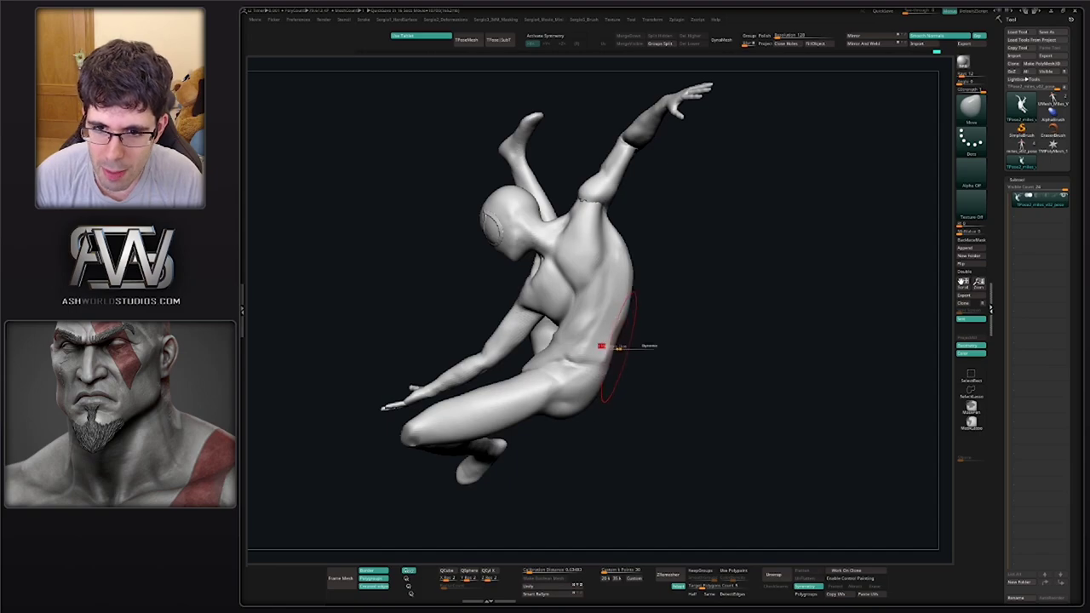
drag(631, 302, 637, 302)
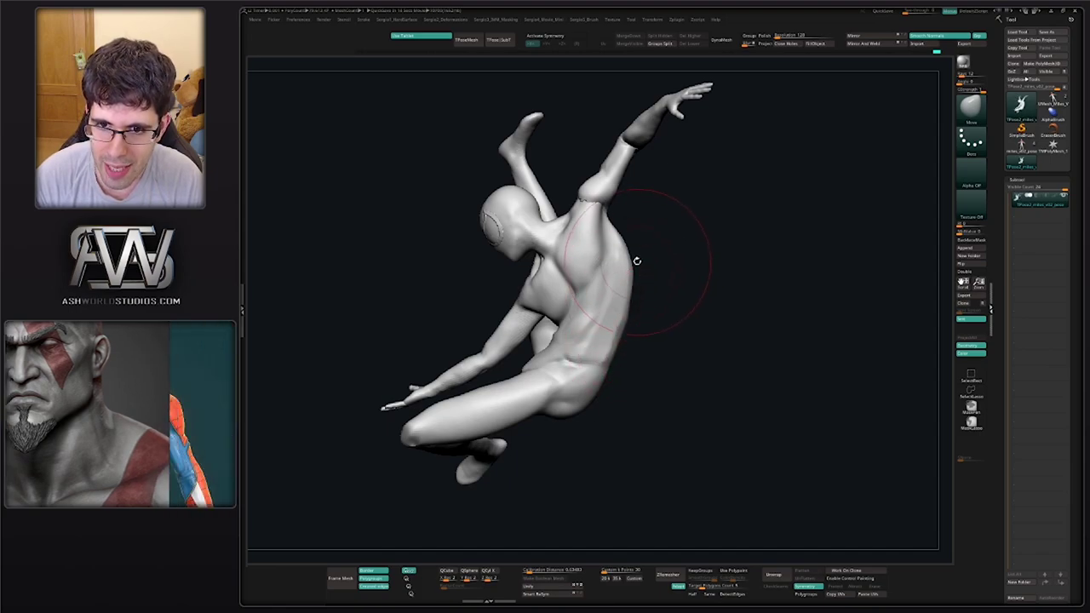
Adjust the waist and hip area above the lowered thigh with the Move brush and smooth the crease
drag(638, 261, 628, 263)
mouse_move(634, 264)
right_down()
mouse_move(599, 267)
mouse_move(645, 274)
mouse_move(648, 375)
right_up()
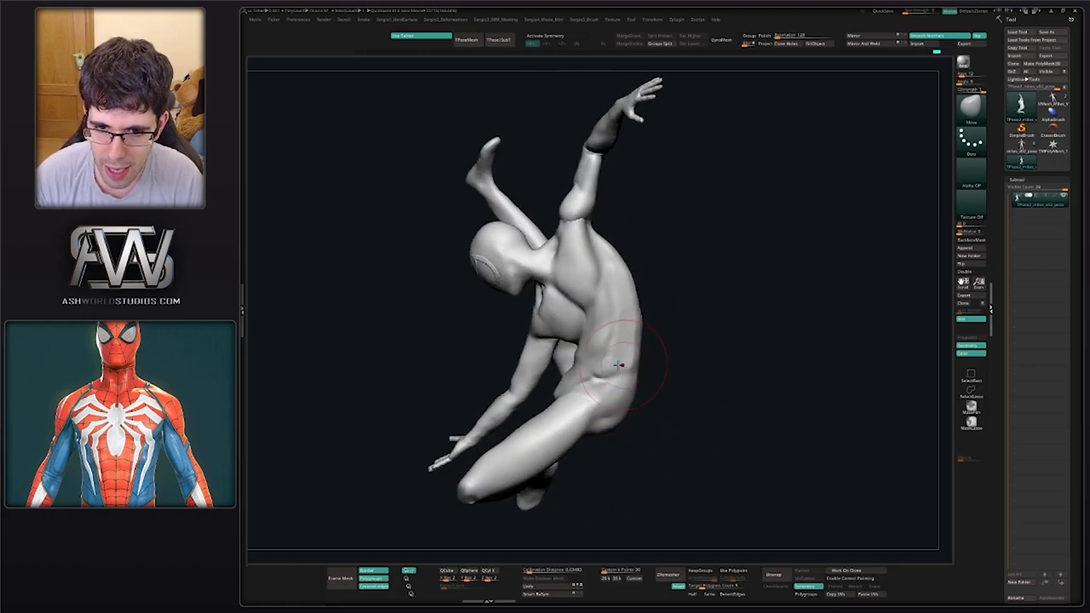
right_drag(584, 361, 615, 367)
mouse_move(602, 368)
mouse_down()
mouse_move(607, 351)
mouse_move(605, 373)
mouse_up()
right_drag(605, 373, 601, 378)
shift+drag(603, 378, 598, 397)
mouse_move(598, 397)
right_down()
mouse_move(581, 385)
mouse_move(577, 414)
mouse_move(596, 358)
mouse_move(588, 373)
right_up()
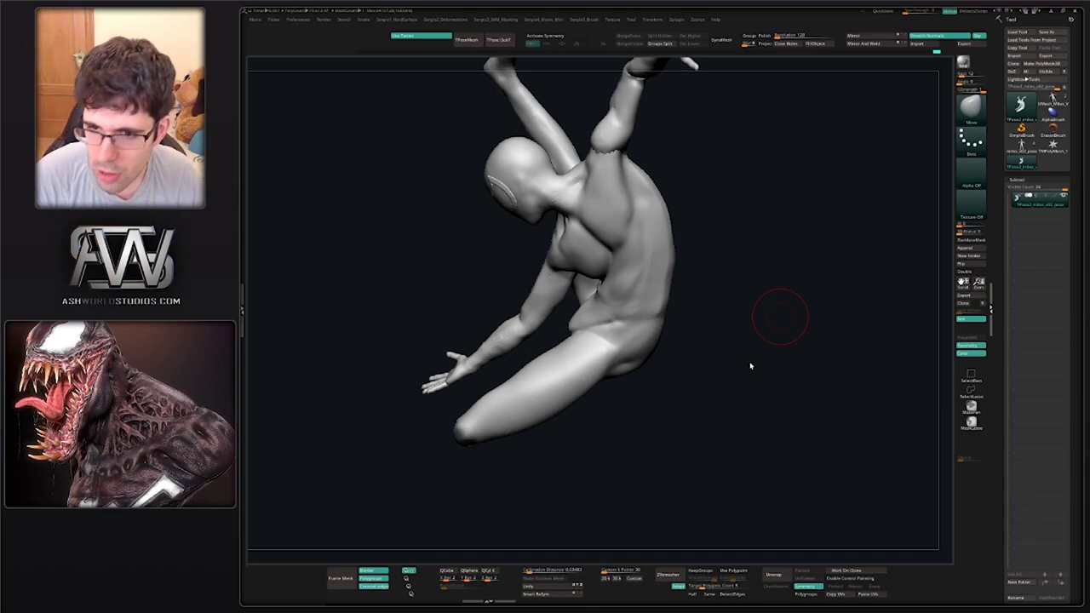
Mask everything except the forward-reaching arm and place the transform gizmo on that arm
drag(750, 366, 760, 349)
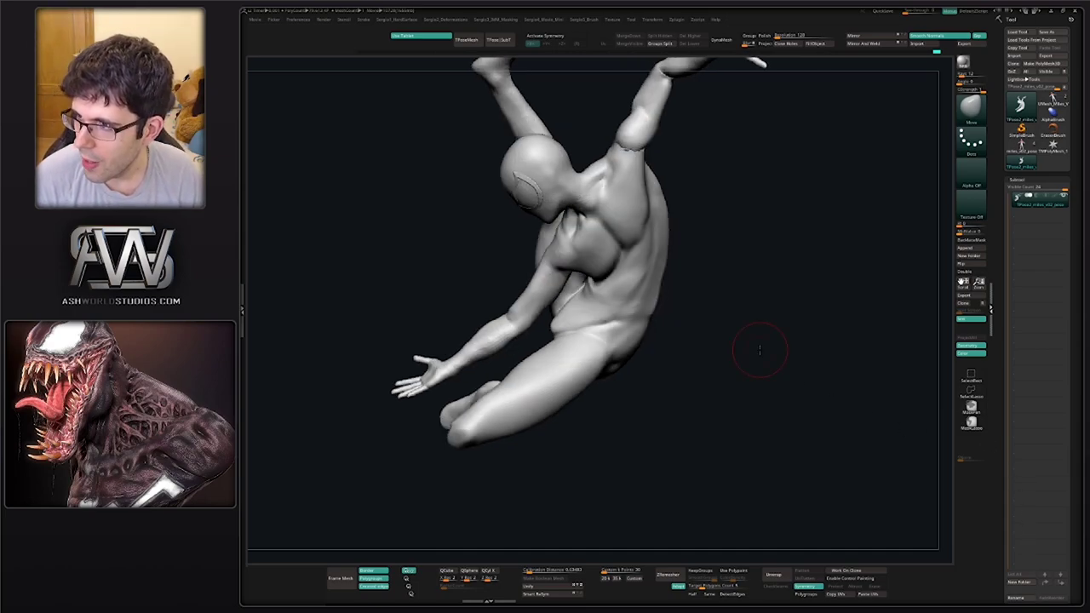
mouse_move(658, 387)
mouse_down()
mouse_move(669, 350)
mouse_move(663, 312)
mouse_move(562, 319)
mouse_up()
drag(650, 321, 626, 323)
mouse_move(626, 323)
alt+mouse_down()
mouse_move(588, 337)
mouse_move(608, 332)
alt+mouse_up()
key(w)
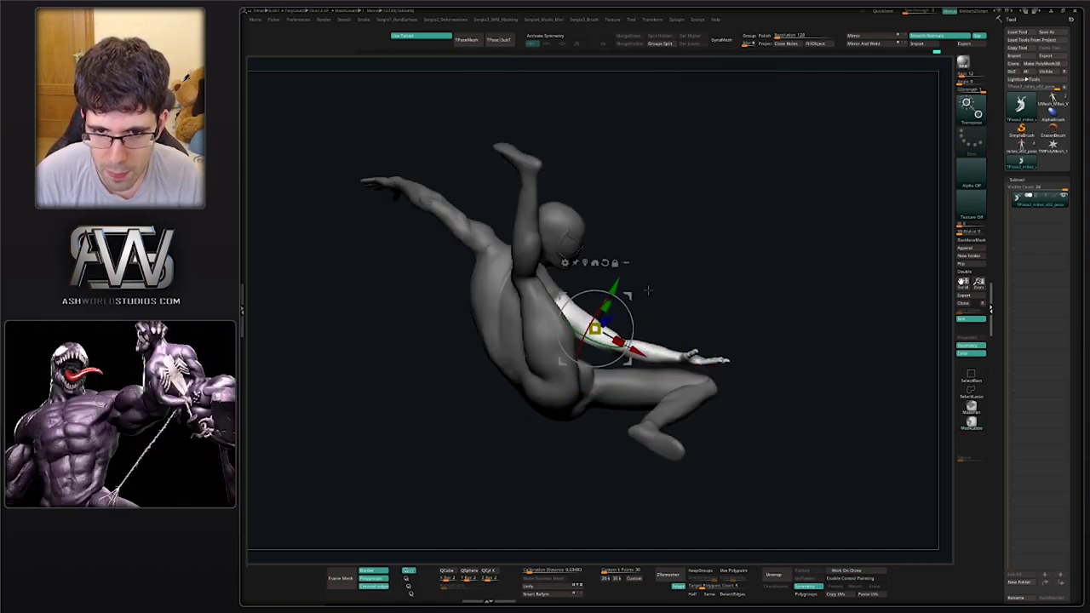
Refine the mask boundary around the shoulder of the forward-reaching arm, leaving the whole arm unmasked
drag(647, 293, 645, 317)
mouse_move(644, 317)
alt+mouse_down()
mouse_move(649, 327)
mouse_move(650, 261)
alt+mouse_up()
key(q)
ctrl+click(650, 262)
ctrl+click(596, 308)
ctrl+drag(603, 306, 612, 310)
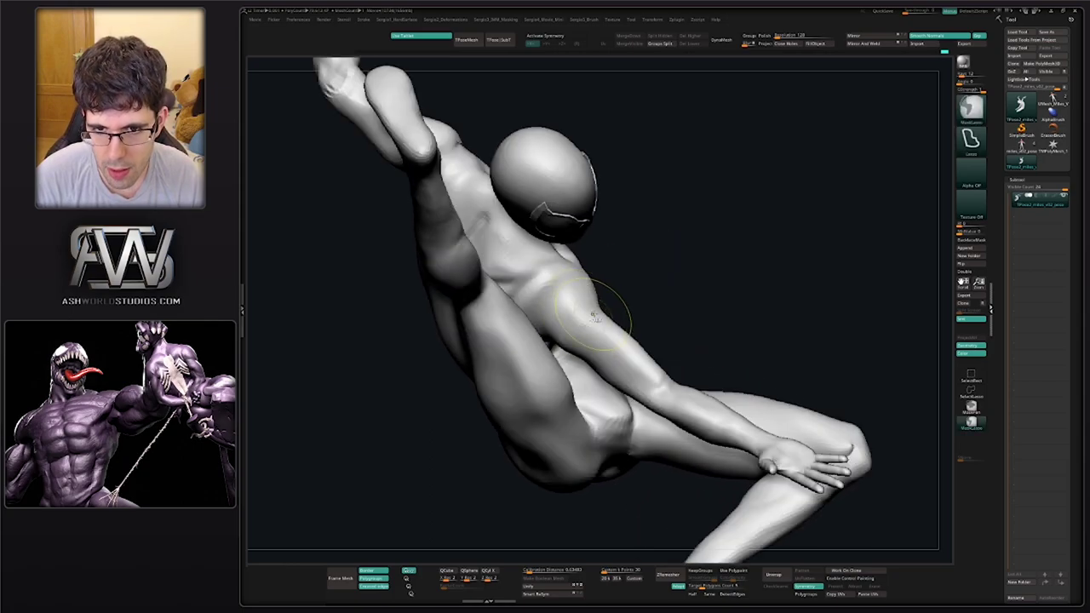
key(ctrl+z)
ctrl+click(635, 301)
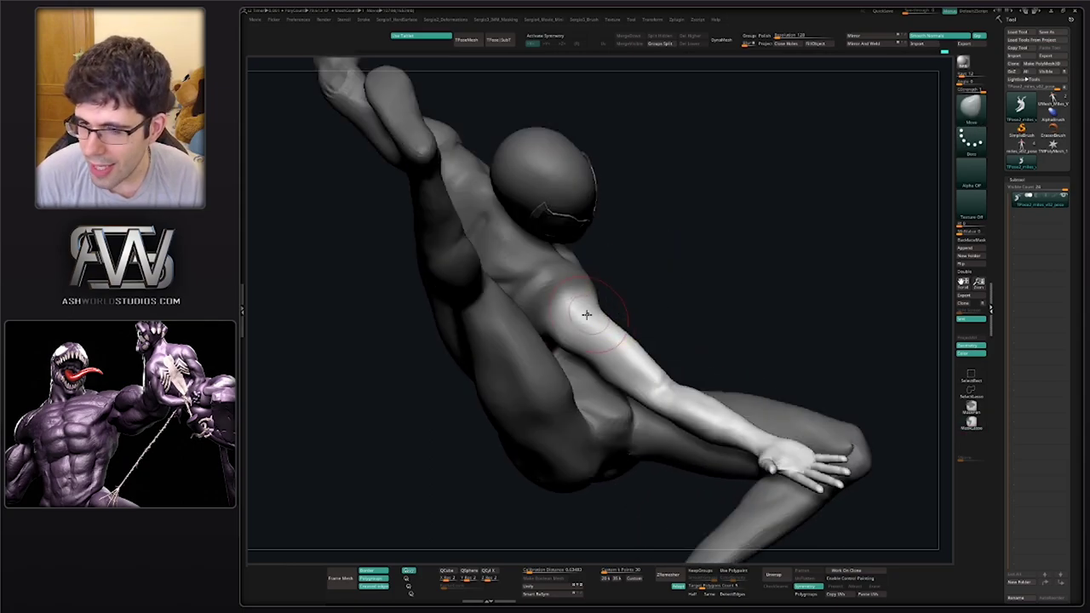
Pivot the gizmo at the forward-reaching arm's shoulder and adjust the arm's pose
key(w)
alt+click(560, 306)
drag(667, 286, 657, 264)
drag(565, 291, 561, 282)
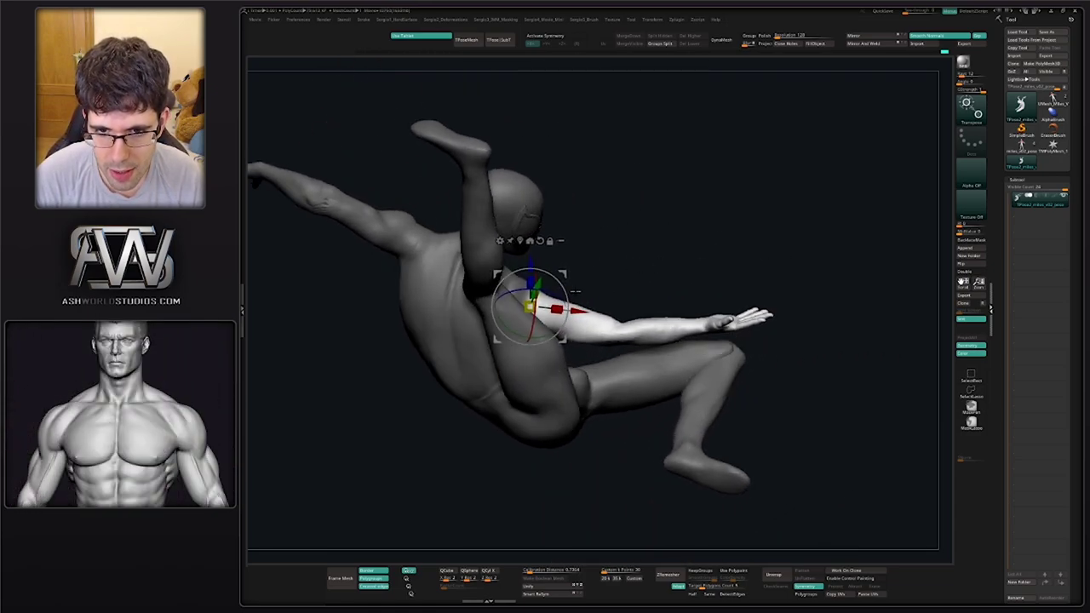
drag(750, 277, 633, 277)
key(q)
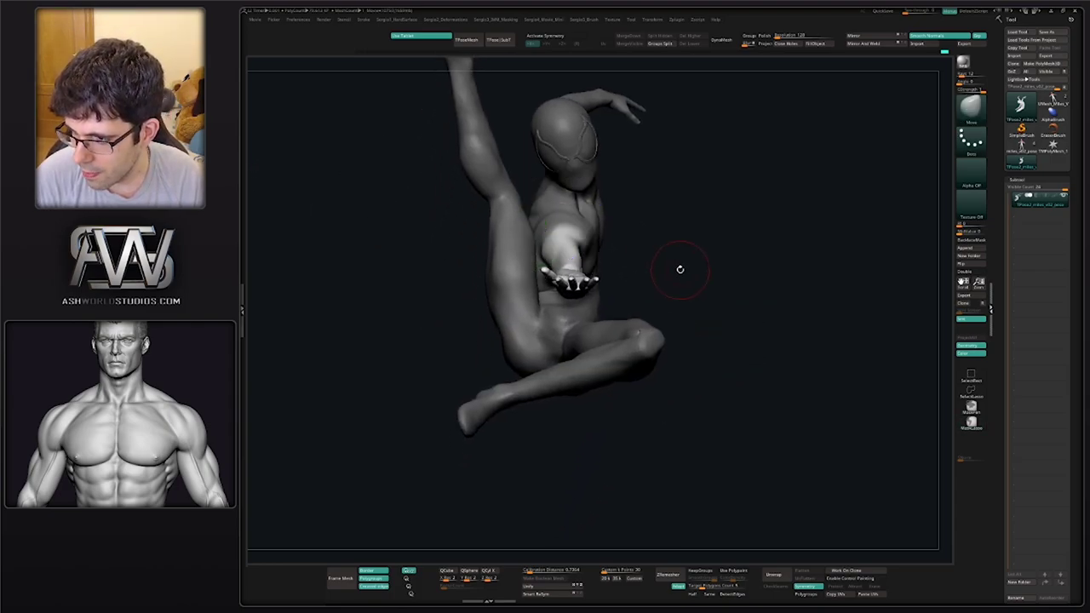
Smooth the shoulder transition of the forward-reaching arm
mouse_move(698, 247)
alt+right_down()
mouse_move(694, 287)
mouse_move(652, 358)
mouse_move(645, 344)
mouse_move(628, 345)
mouse_move(623, 274)
mouse_move(613, 295)
alt+right_up()
shift+drag(591, 265, 572, 285)
right_drag(565, 287, 579, 298)
shift+drag(579, 294, 585, 249)
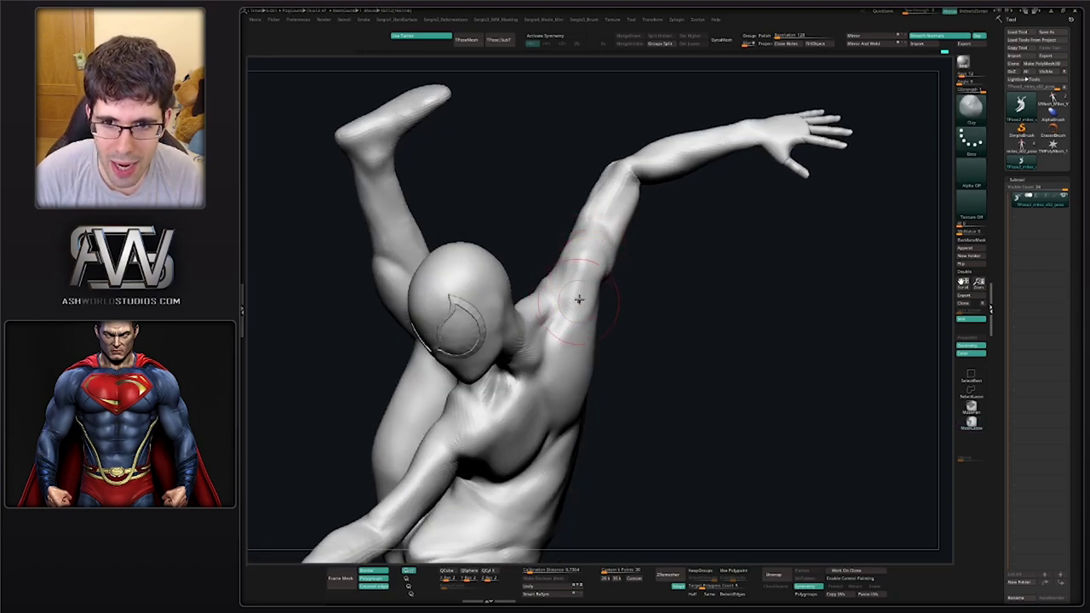
Shape the raised arm's shoulder with the Clay brush and smooth the surface
right_drag(593, 288, 552, 270)
shift+drag(553, 270, 553, 274)
right_drag(553, 272, 593, 290)
key(space)
shift+drag(589, 284, 600, 293)
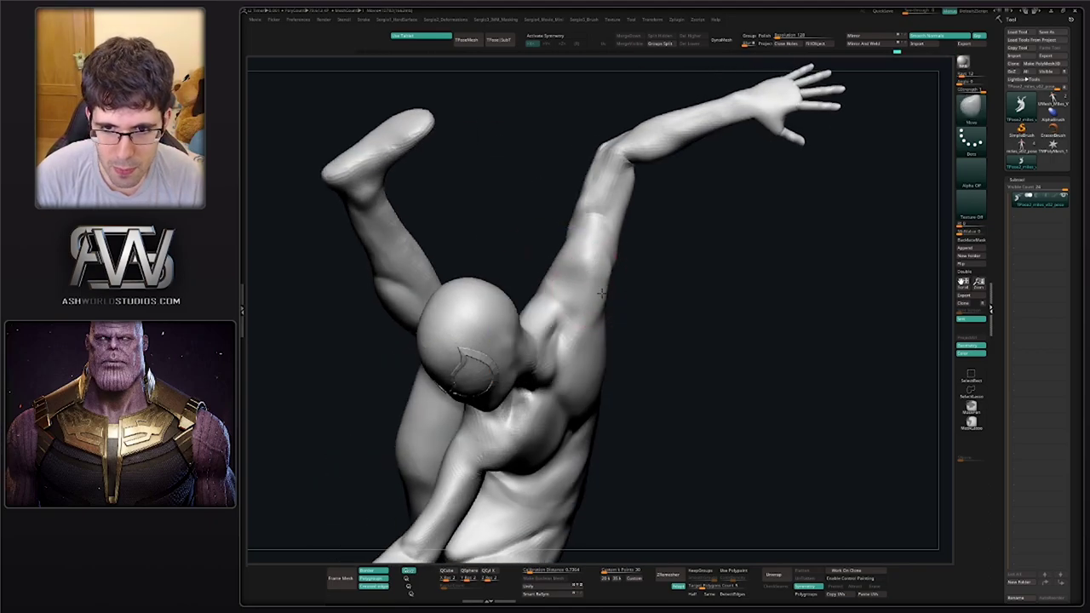
Reshape the deltoid contour of the raised arm with the Move brush
mouse_move(601, 292)
right_down()
mouse_move(587, 270)
mouse_move(602, 265)
right_up()
key(b)
key(m)
key(v)
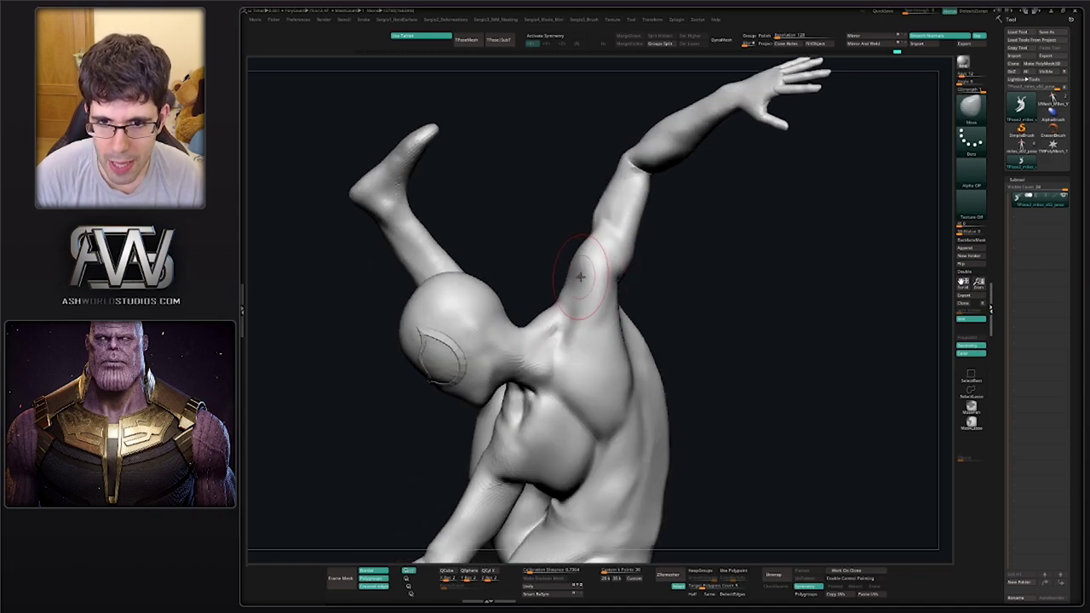
drag(567, 273, 576, 255)
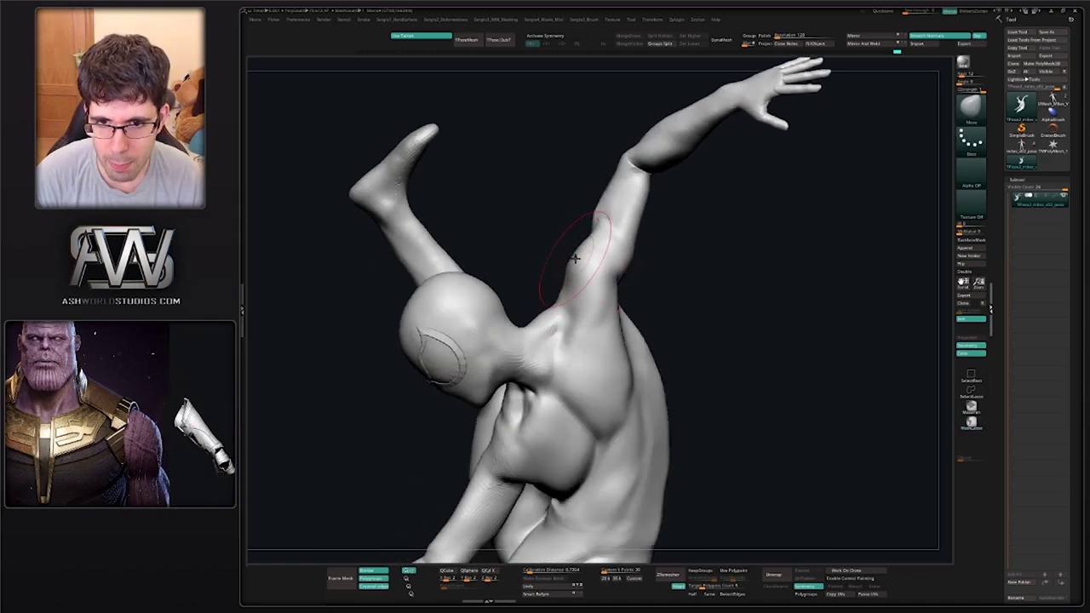
right_drag(577, 255, 604, 275)
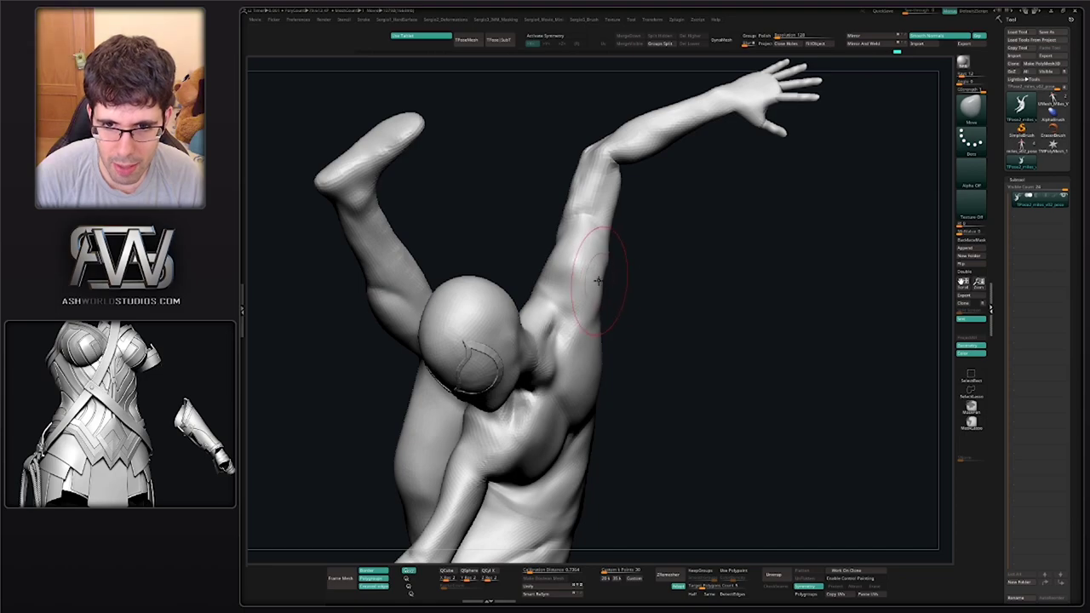
Smooth the transition from the raised arm's deltoid into the shoulder and armpit
shift+drag(596, 280, 579, 341)
right_drag(579, 340, 594, 312)
key(b)
key(d)
key(s)
key(b)
key(m)
key(v)
mouse_move(594, 312)
shift+mouse_down()
mouse_move(608, 312)
mouse_move(603, 294)
shift+mouse_up()
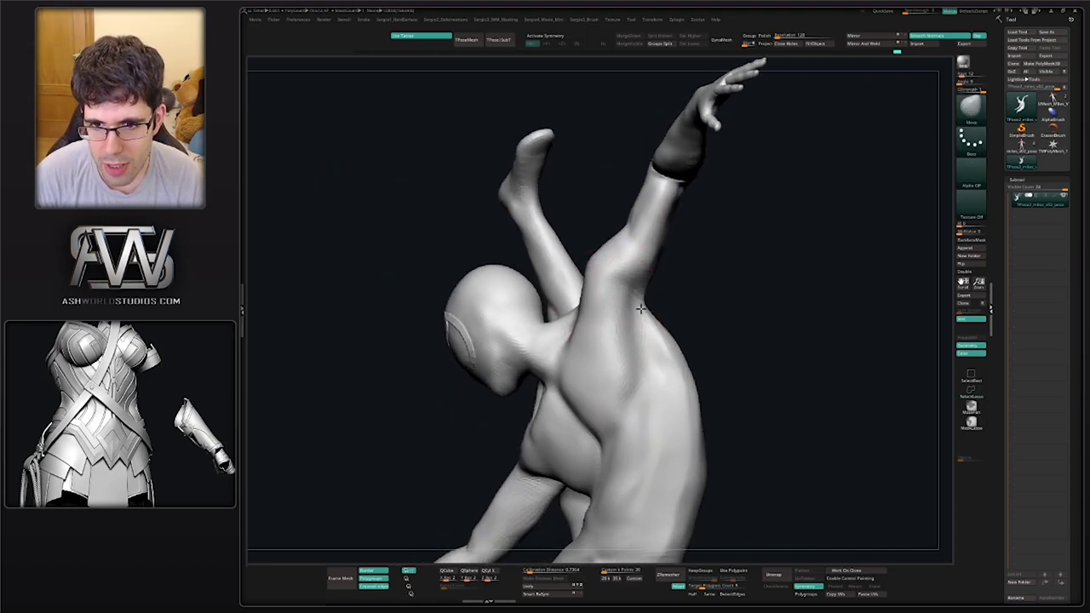
Adjust the raised shoulder's contour from behind with the Move brush
mouse_move(603, 293)
right_down()
mouse_move(635, 260)
mouse_move(618, 292)
mouse_move(637, 312)
mouse_move(599, 321)
mouse_move(584, 272)
mouse_move(609, 307)
mouse_move(586, 291)
right_up()
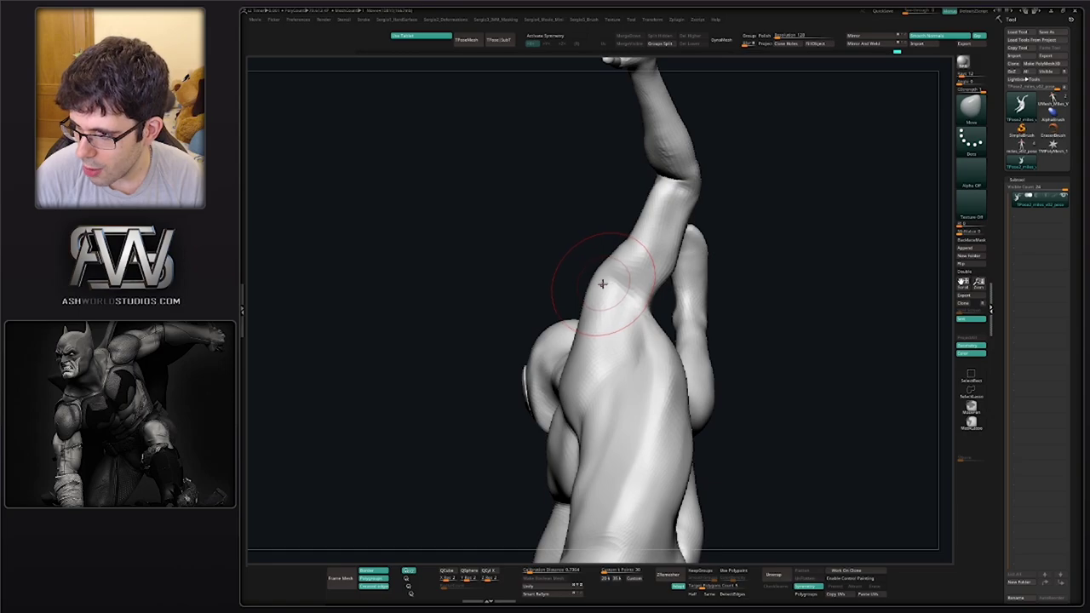
right_drag(611, 290, 635, 275)
drag(636, 275, 628, 271)
right_drag(625, 288, 624, 274)
Carve the muscle grooves around the raised arm's shoulder and upper arm with the DamStandard brush
key(b)
key(d)
key(s)
drag(628, 254, 606, 280)
mouse_move(610, 298)
right_down()
mouse_move(609, 285)
mouse_move(660, 265)
right_up()
drag(655, 257, 614, 277)
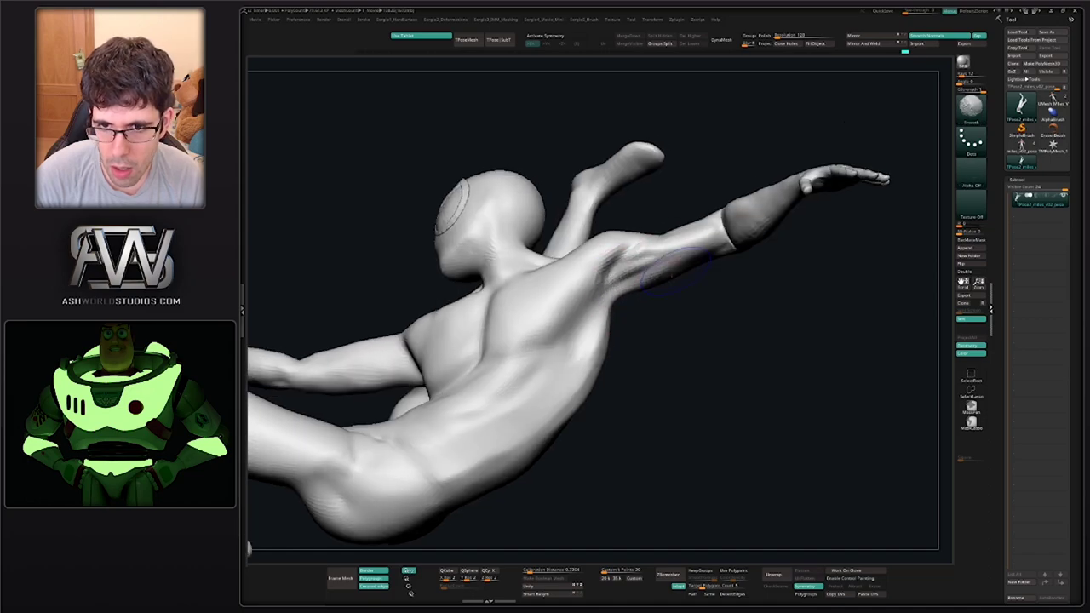
Soften the raised upper arm's forms and redefine the groove beneath the deltoid with the DamStandard brush
mouse_move(673, 275)
right_down()
mouse_move(673, 319)
mouse_move(670, 309)
right_up()
key(b)
key(m)
key(v)
shift+drag(645, 294, 651, 286)
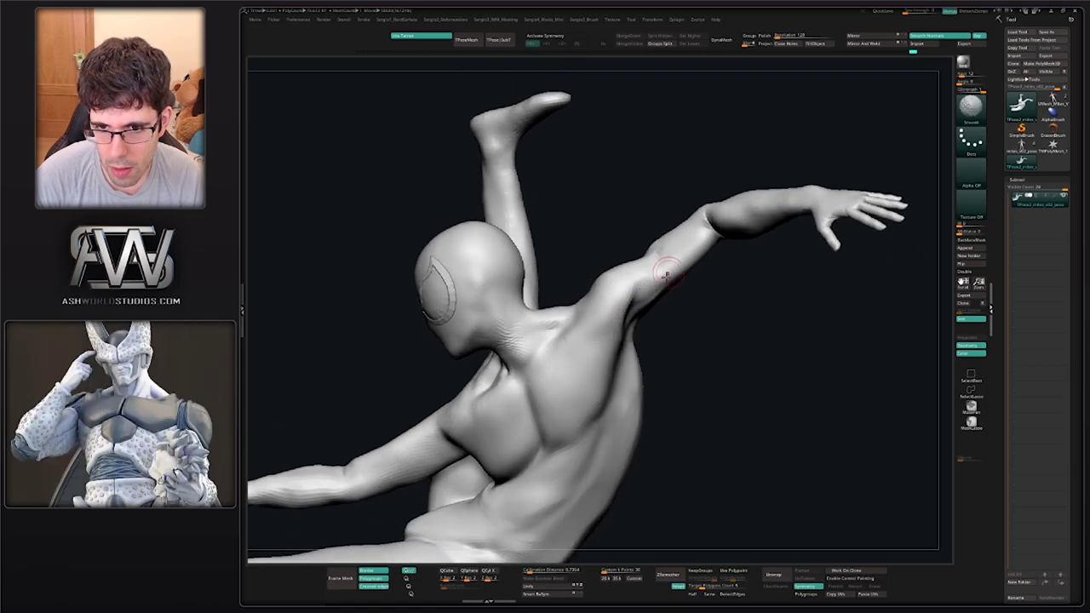
mouse_move(667, 276)
right_down()
mouse_move(653, 303)
mouse_move(685, 266)
right_up()
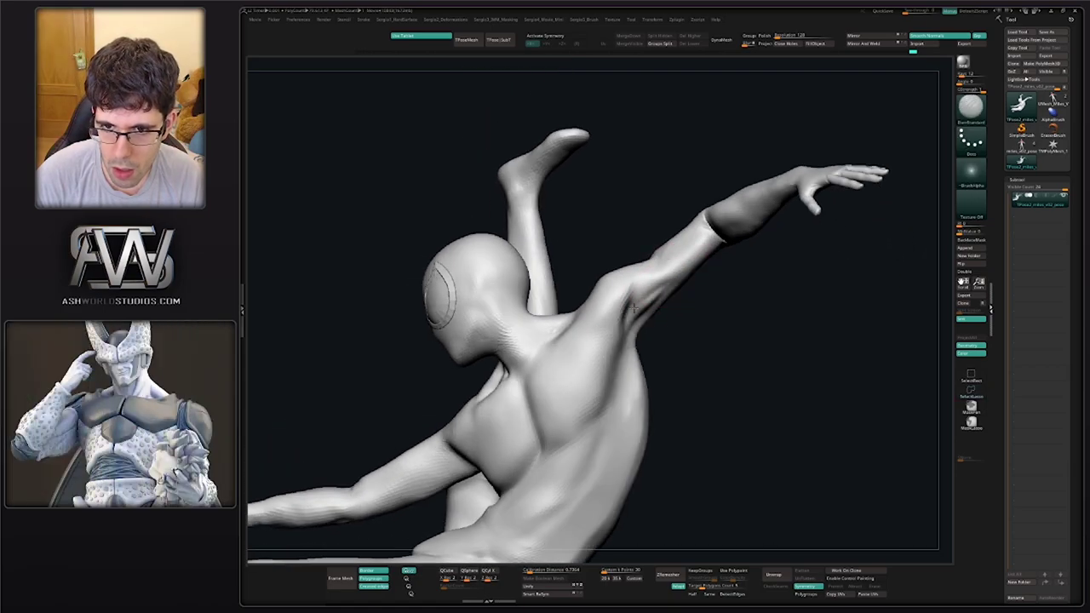
drag(644, 308, 666, 285)
mouse_move(682, 293)
right_down()
mouse_move(706, 274)
mouse_move(669, 285)
right_up()
Build up the muscle under the raised upper arm with a resized Clay brush and smooth it
key(b)
key(c)
key(l)
key(s)
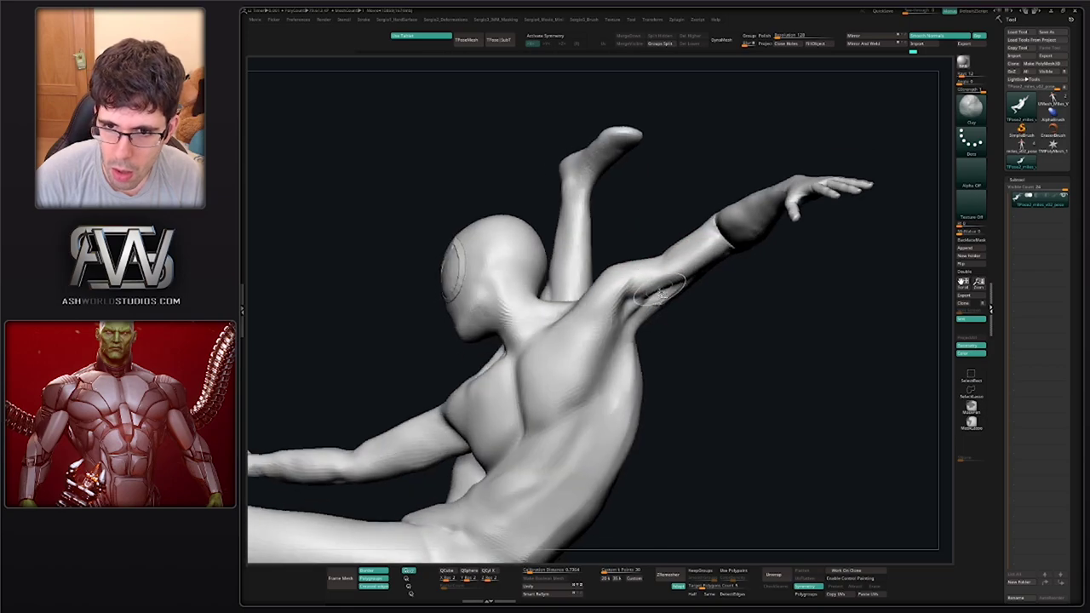
drag(635, 296, 677, 271)
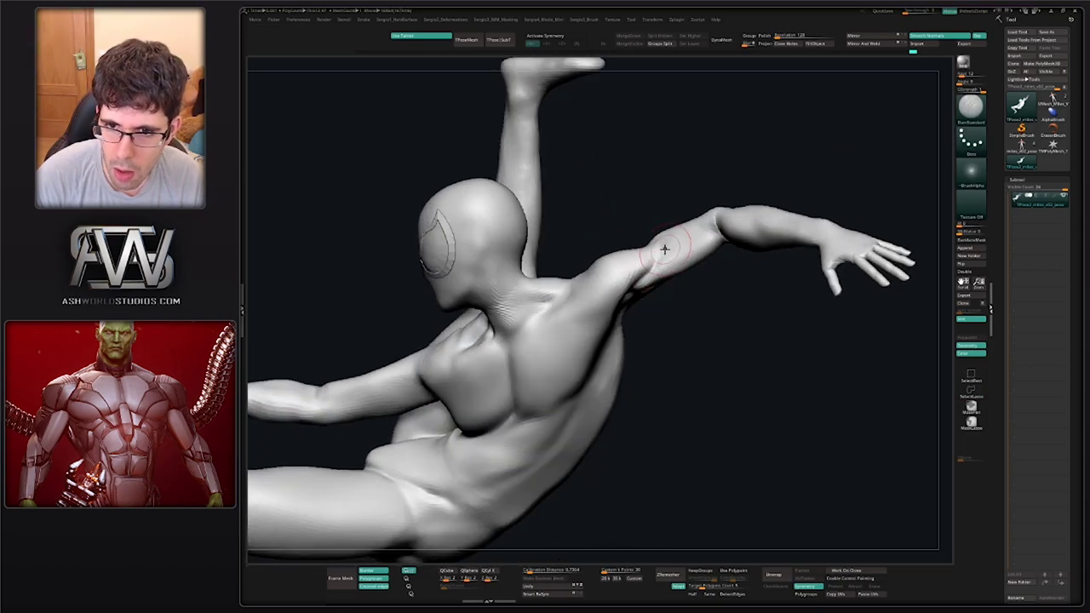
shift+drag(663, 270, 654, 274)
mouse_move(655, 274)
right_down()
mouse_move(719, 247)
mouse_move(677, 265)
right_up()
shift+drag(677, 265, 705, 267)
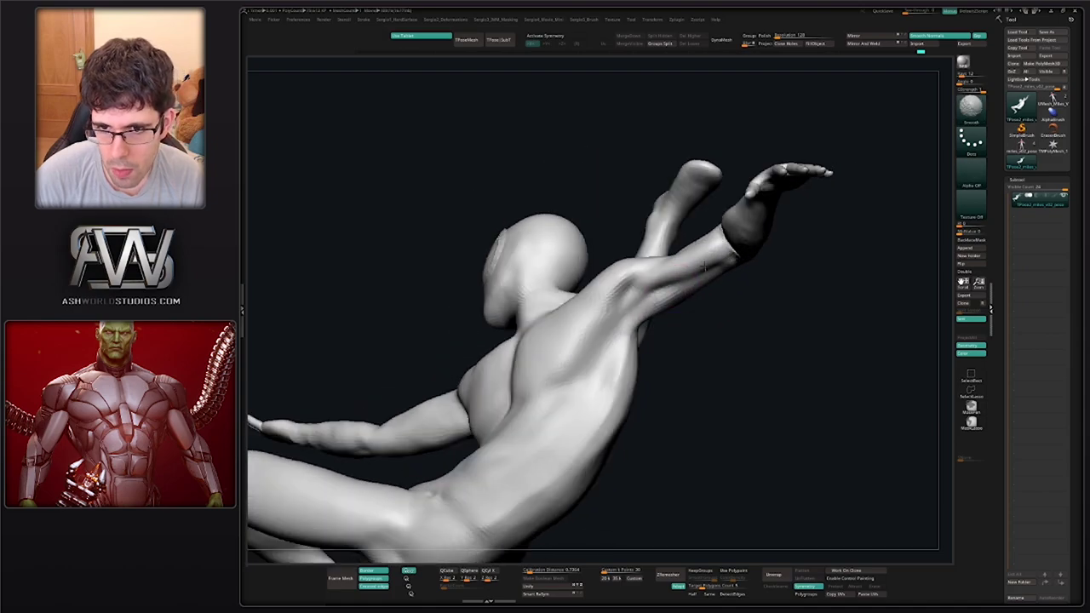
Refine the raised arm's armpit and rear shoulder volume with the Standard brush and smoothing
right_drag(704, 267, 670, 282)
key(b)
key(s)
key(t)
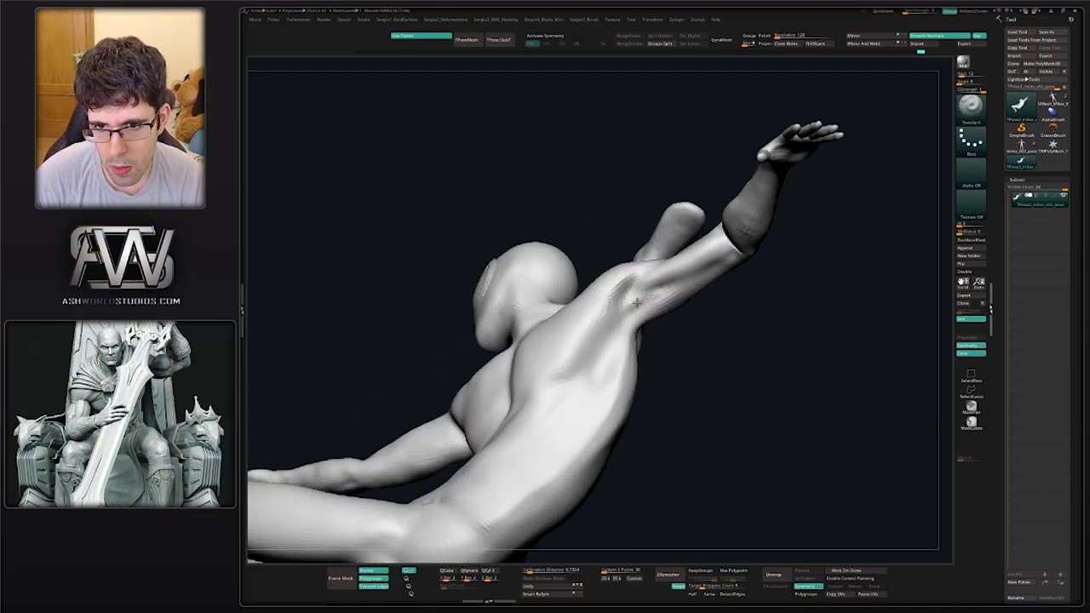
mouse_move(656, 292)
shift+mouse_down()
mouse_move(625, 318)
mouse_move(637, 329)
shift+mouse_up()
mouse_move(639, 329)
right_down()
mouse_move(653, 355)
mouse_move(667, 314)
mouse_move(684, 370)
mouse_move(677, 330)
mouse_move(655, 324)
right_up()
drag(655, 316, 654, 313)
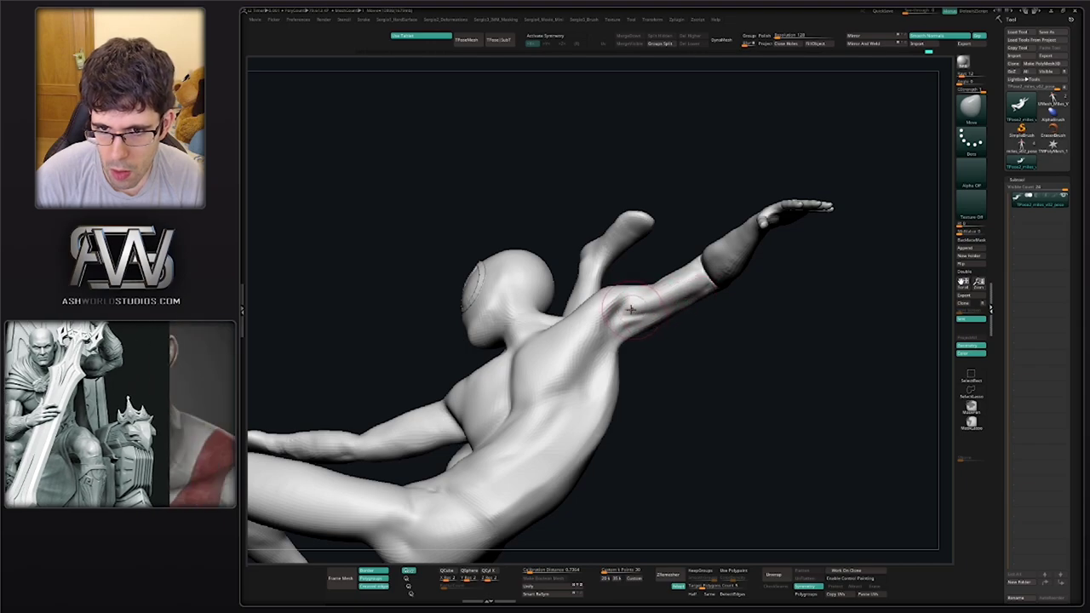
Examine the raised arm's shoulder and armpit from several angles
mouse_move(607, 298)
right_down()
mouse_move(694, 368)
mouse_move(649, 334)
right_up()
mouse_move(649, 334)
right_down()
mouse_move(615, 354)
mouse_move(608, 344)
mouse_move(613, 321)
mouse_move(650, 363)
mouse_move(636, 290)
mouse_move(655, 385)
mouse_move(681, 430)
mouse_move(638, 384)
mouse_move(696, 352)
mouse_move(636, 299)
mouse_move(609, 352)
mouse_move(627, 339)
mouse_move(607, 341)
mouse_move(591, 322)
mouse_move(629, 319)
mouse_move(632, 296)
right_up()
ctrl+shift+click(585, 353)
ctrl+shift+click(640, 353)
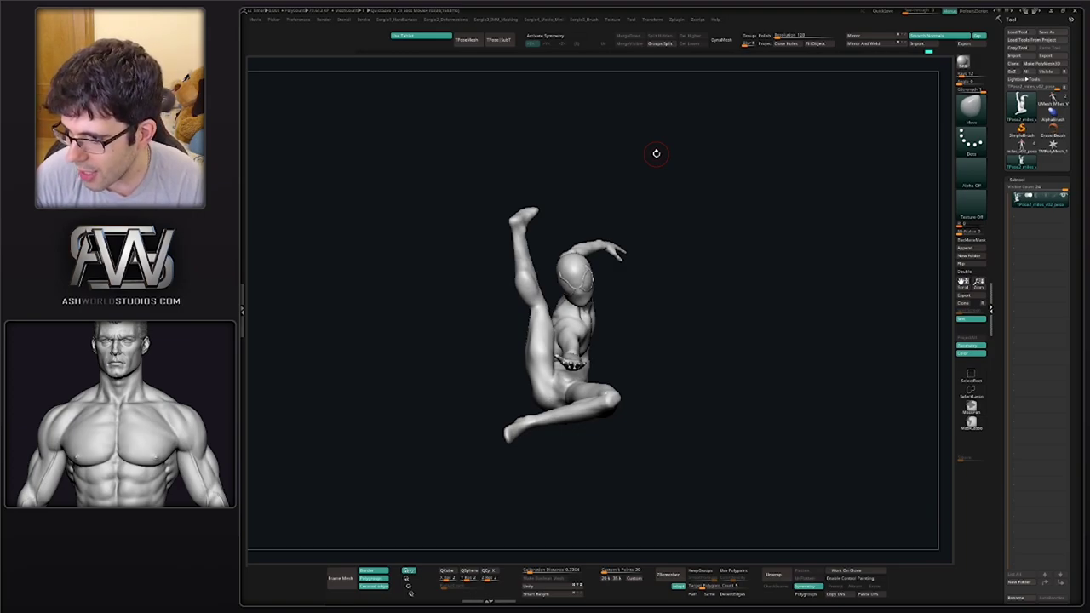
mouse_move(740, 335)
right_down()
mouse_move(656, 339)
mouse_move(626, 327)
right_up()
mouse_move(626, 328)
ctrl+right_down()
mouse_move(640, 370)
mouse_move(505, 314)
mouse_move(546, 311)
ctrl+right_up()
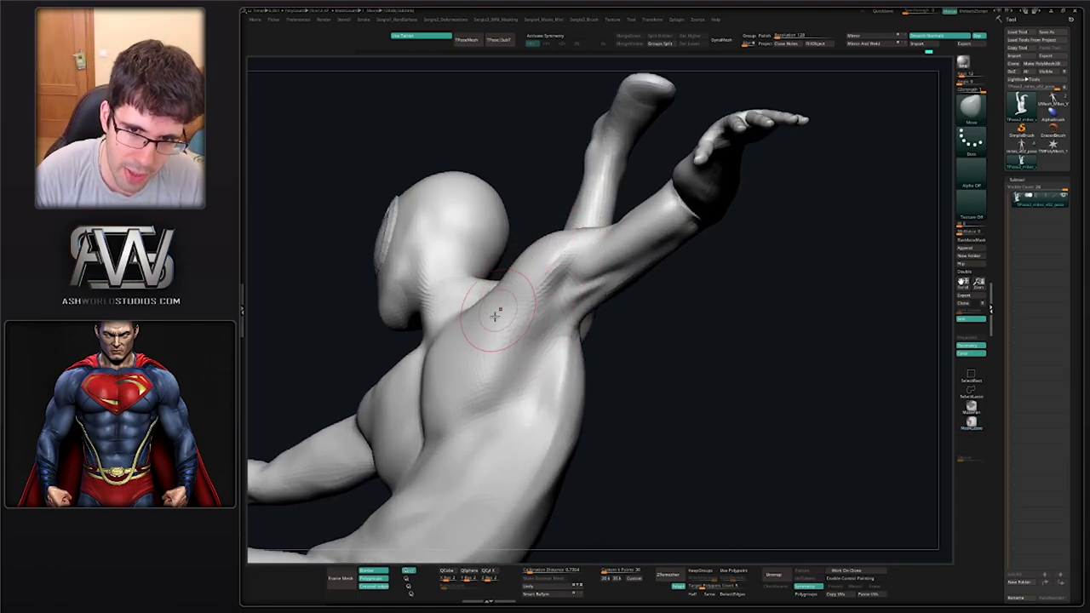
mouse_move(539, 292)
right_down()
mouse_move(588, 259)
mouse_move(530, 296)
right_up()
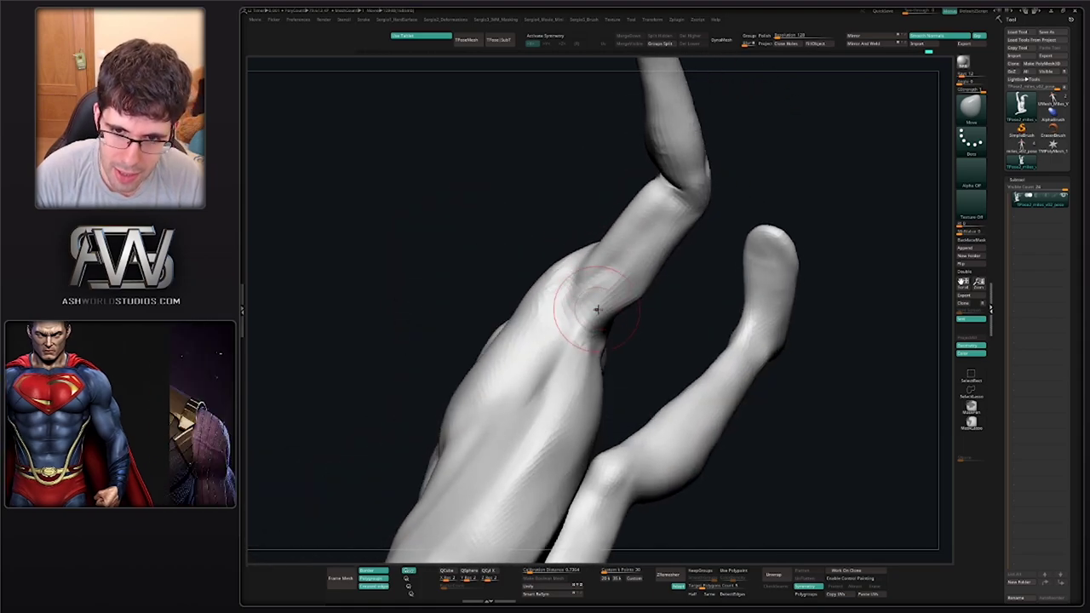
mouse_move(593, 308)
right_down()
mouse_move(564, 300)
mouse_move(580, 316)
mouse_move(564, 295)
mouse_move(588, 298)
mouse_move(575, 336)
right_up()
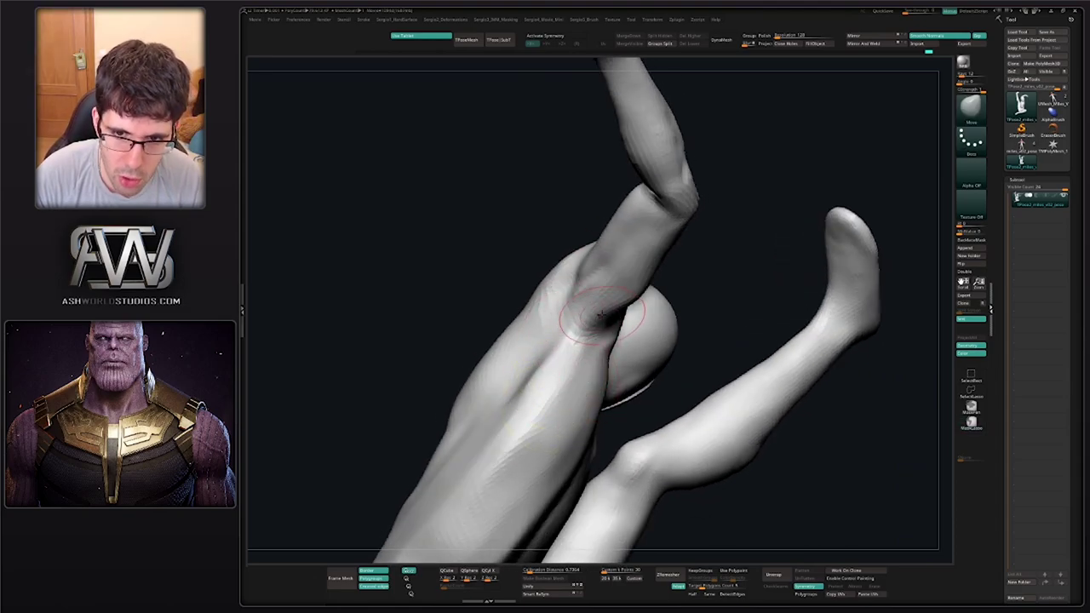
mouse_move(601, 316)
right_down()
mouse_move(587, 316)
mouse_move(632, 375)
right_up()
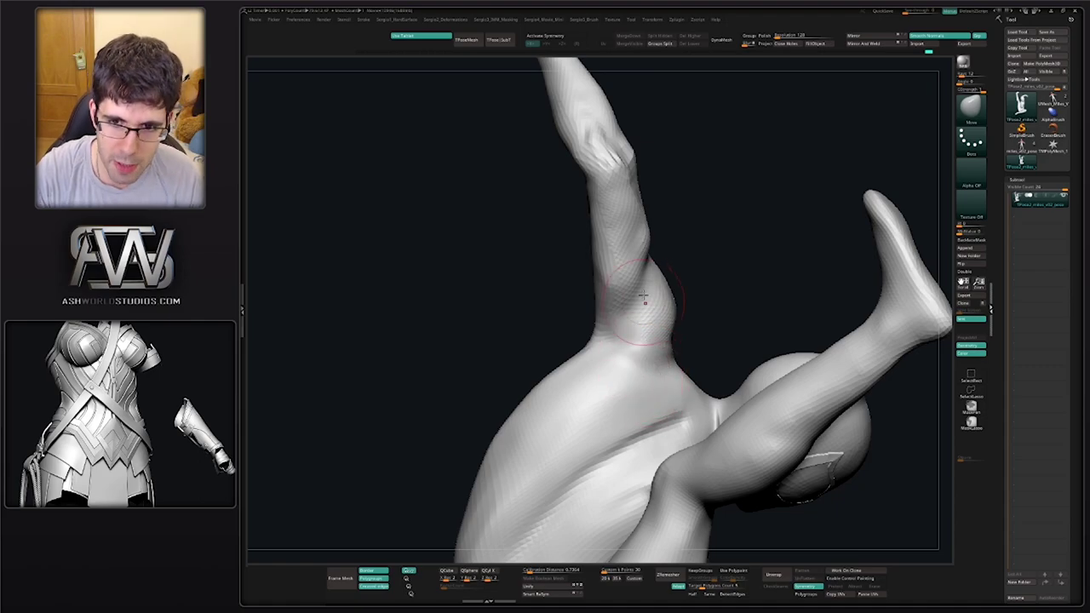
mouse_move(595, 302)
right_down()
mouse_move(598, 338)
mouse_move(637, 352)
mouse_move(651, 323)
mouse_move(638, 312)
mouse_move(616, 376)
mouse_move(635, 303)
mouse_move(629, 339)
mouse_move(561, 346)
right_up()
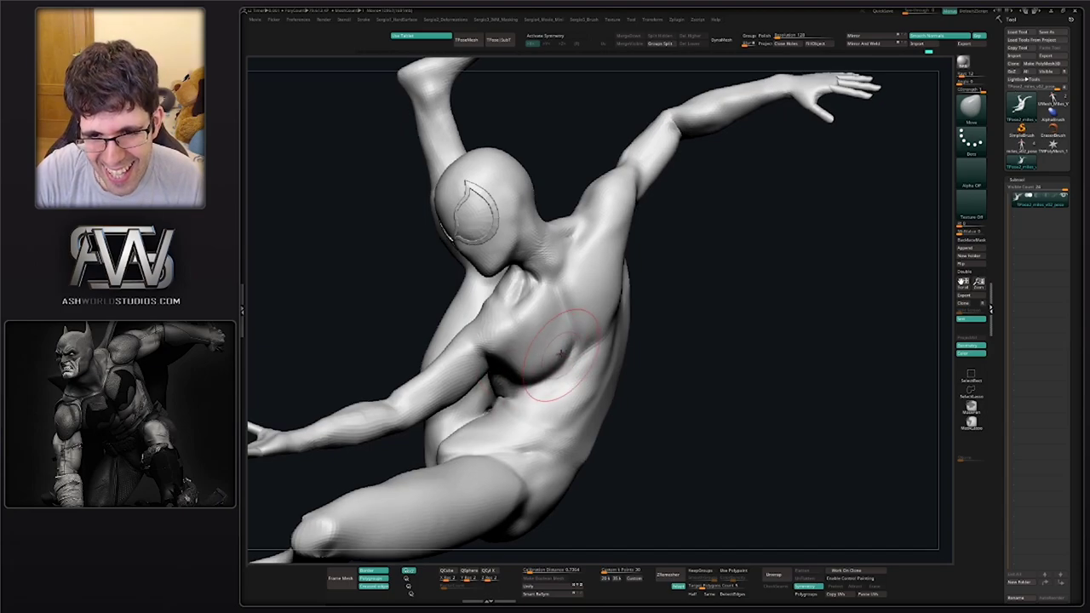
Adjust the shape of the pectoral and chest side with a resized Move brush
drag(561, 353, 569, 340)
right_drag(595, 344, 574, 343)
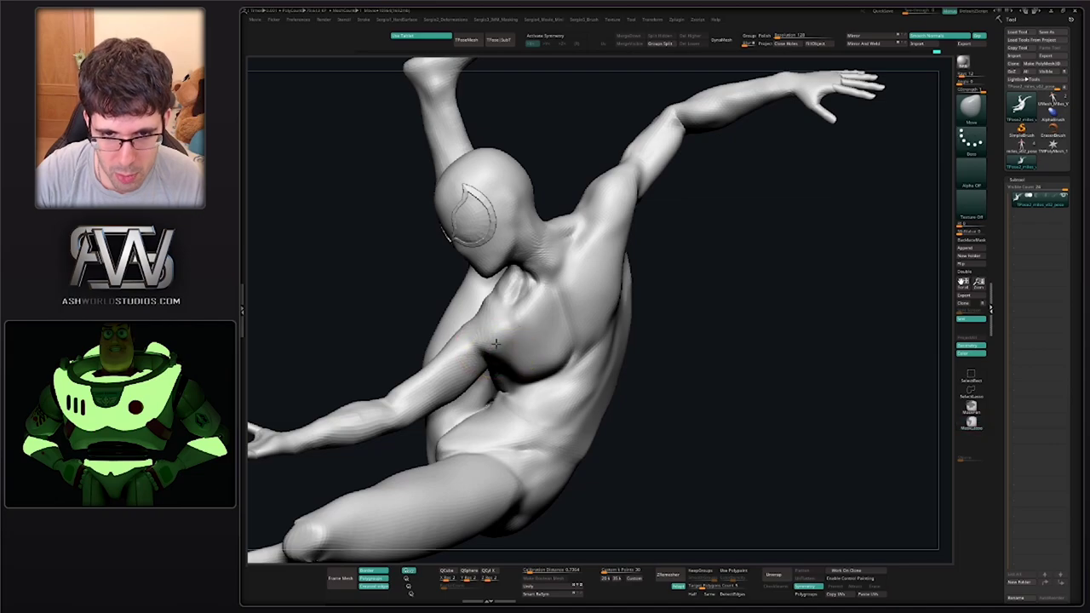
right_drag(505, 353, 587, 367)
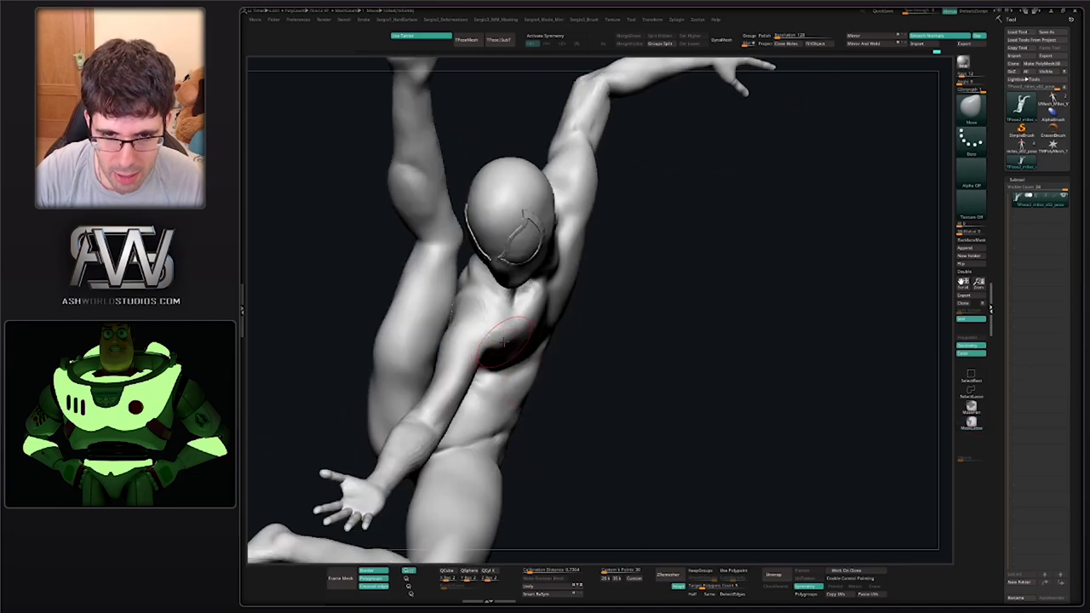
mouse_move(494, 341)
right_down()
mouse_move(416, 327)
mouse_move(535, 334)
right_up()
key(s)
drag(539, 307, 523, 312)
mouse_move(518, 307)
right_down()
mouse_move(516, 322)
mouse_move(566, 296)
mouse_move(585, 310)
mouse_move(635, 292)
mouse_move(622, 316)
mouse_move(619, 296)
mouse_move(582, 279)
right_up()
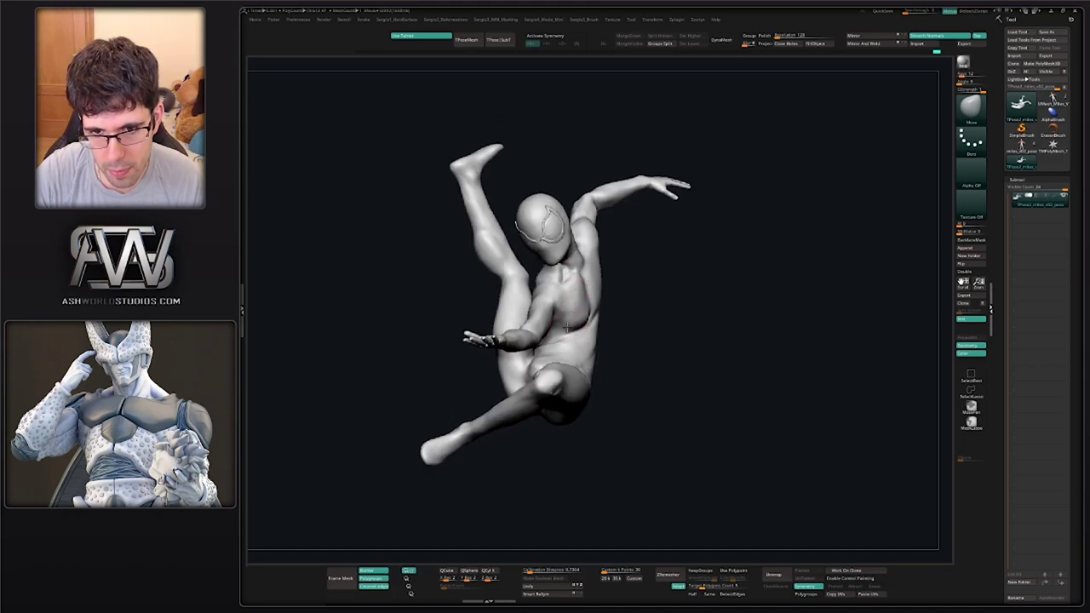
Fill and smooth the crease at the back of the neck's base with the Clay brush
mouse_move(567, 328)
ctrl+right_down()
mouse_move(692, 315)
mouse_move(686, 301)
mouse_move(759, 326)
mouse_move(665, 294)
mouse_move(613, 256)
mouse_move(534, 419)
ctrl+right_up()
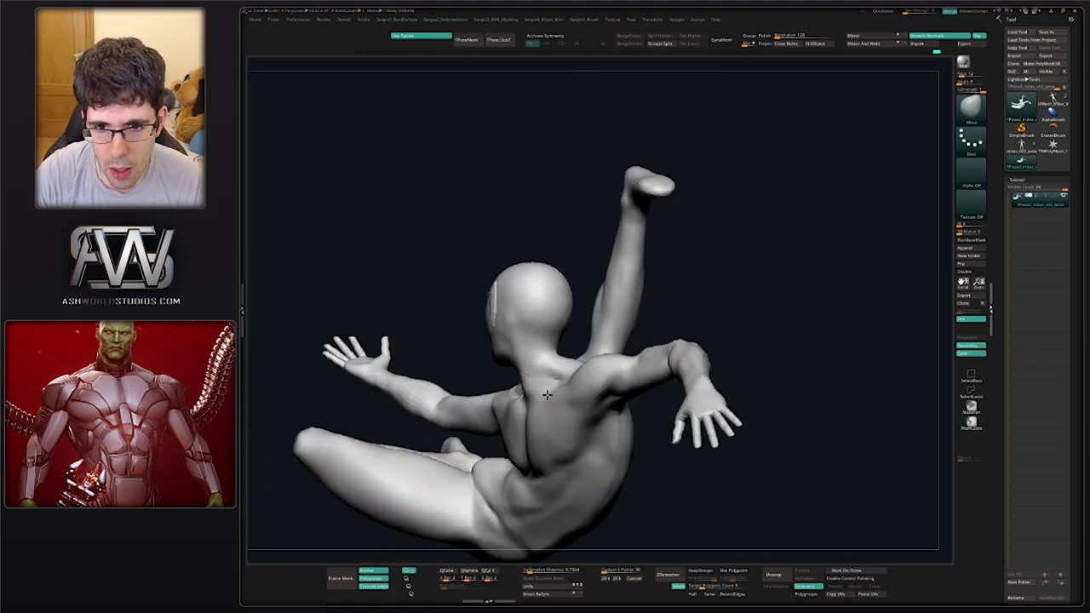
mouse_move(535, 419)
ctrl+right_down()
mouse_move(579, 370)
mouse_move(519, 362)
mouse_move(507, 345)
ctrl+right_up()
drag(641, 344, 635, 344)
right_drag(654, 342, 640, 348)
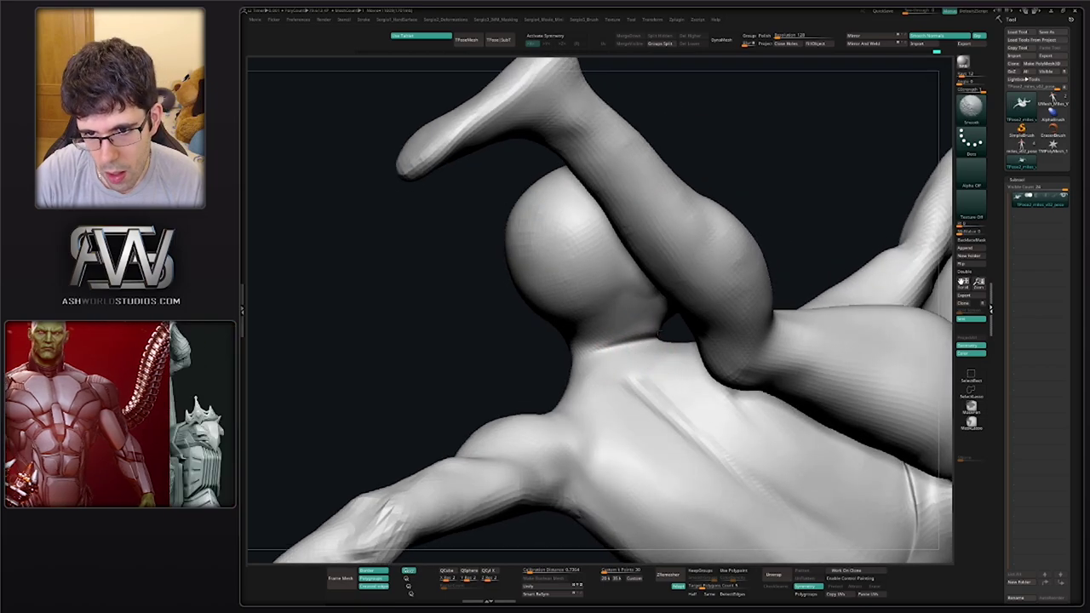
key(c)
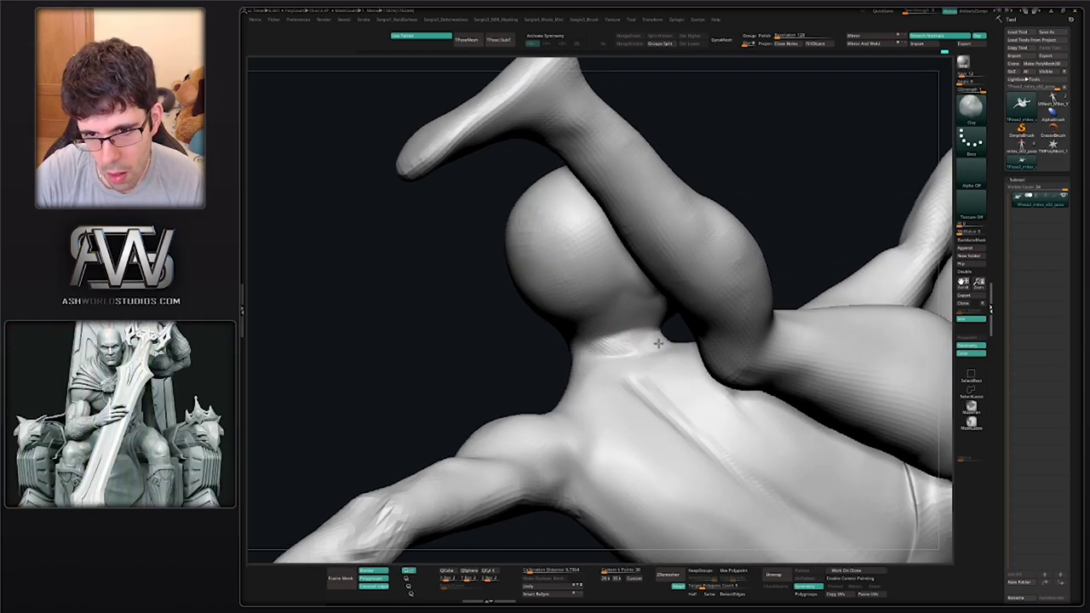
mouse_move(642, 328)
mouse_down()
mouse_move(641, 317)
mouse_move(614, 342)
mouse_move(662, 336)
mouse_move(651, 375)
mouse_up()
mouse_move(651, 379)
ctrl+right_down()
mouse_move(641, 426)
mouse_move(655, 366)
mouse_move(615, 409)
mouse_move(608, 377)
mouse_move(588, 426)
mouse_move(597, 399)
ctrl+right_up()
Adjust the nape and rear neck contour with the Move brush and smooth it
key(b)
key(m)
key(v)
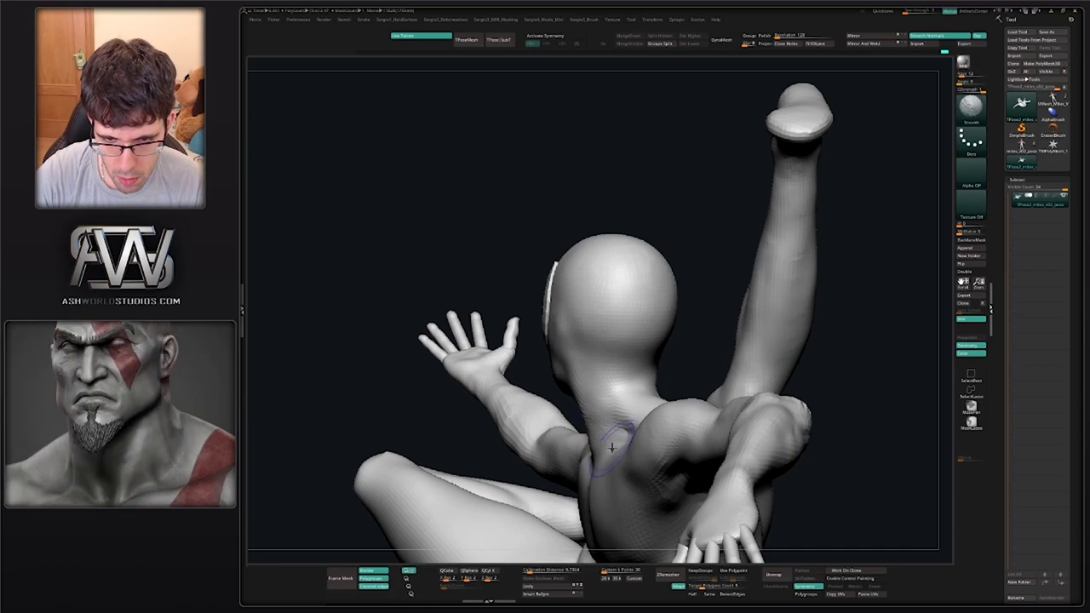
mouse_move(612, 439)
right_down()
mouse_move(646, 430)
mouse_move(586, 451)
right_up()
Carve the side neck muscle lines down to the collarbone with the DamStandard brush and soften them
key(b)
key(d)
key(s)
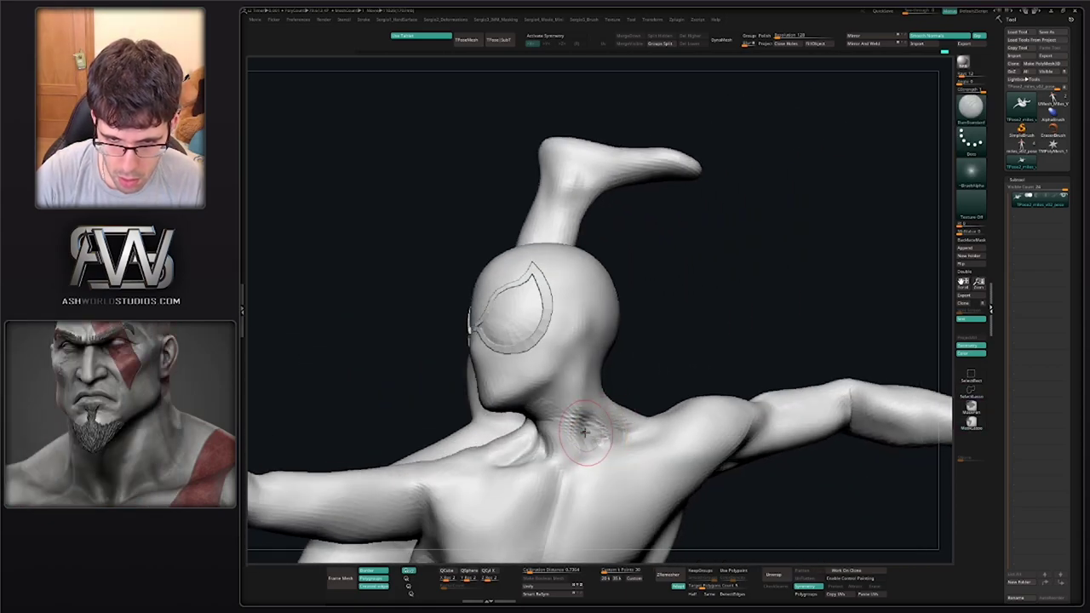
drag(582, 426, 569, 470)
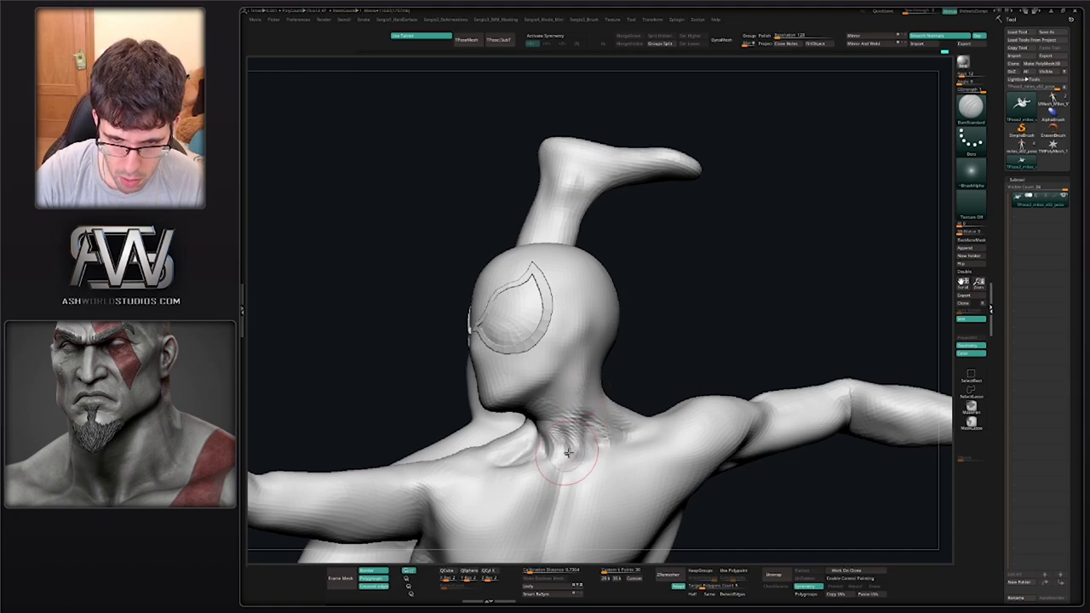
mouse_move(582, 460)
right_down()
mouse_move(615, 448)
mouse_move(577, 450)
right_up()
shift+drag(577, 450, 552, 455)
Refine the side of the neck down to the collarbone with the Clay and DamStandard brushes and smoothing
right_drag(547, 454, 539, 449)
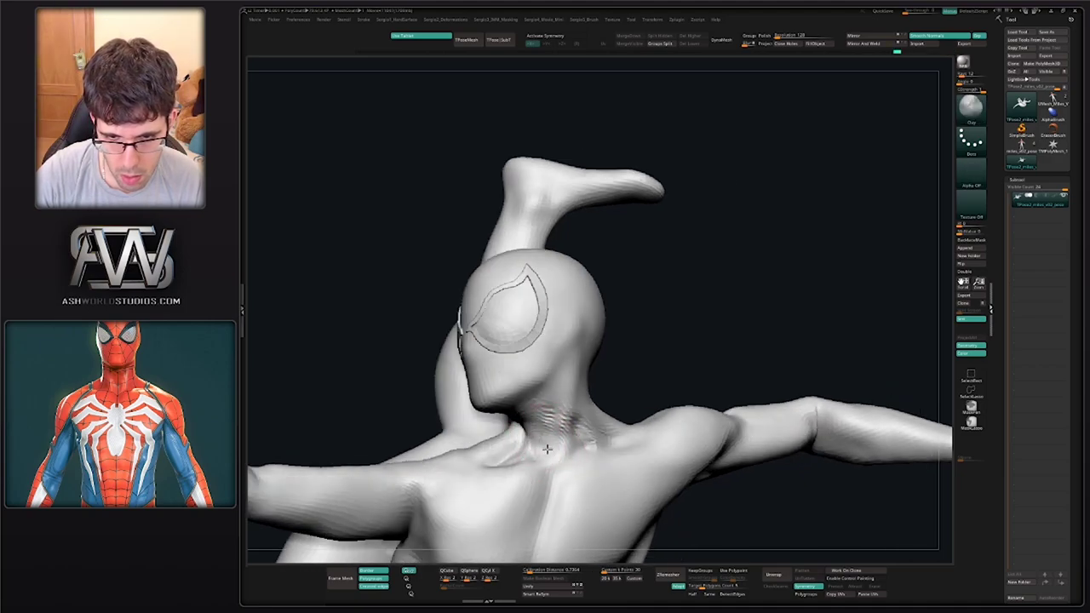
shift+drag(546, 451, 537, 457)
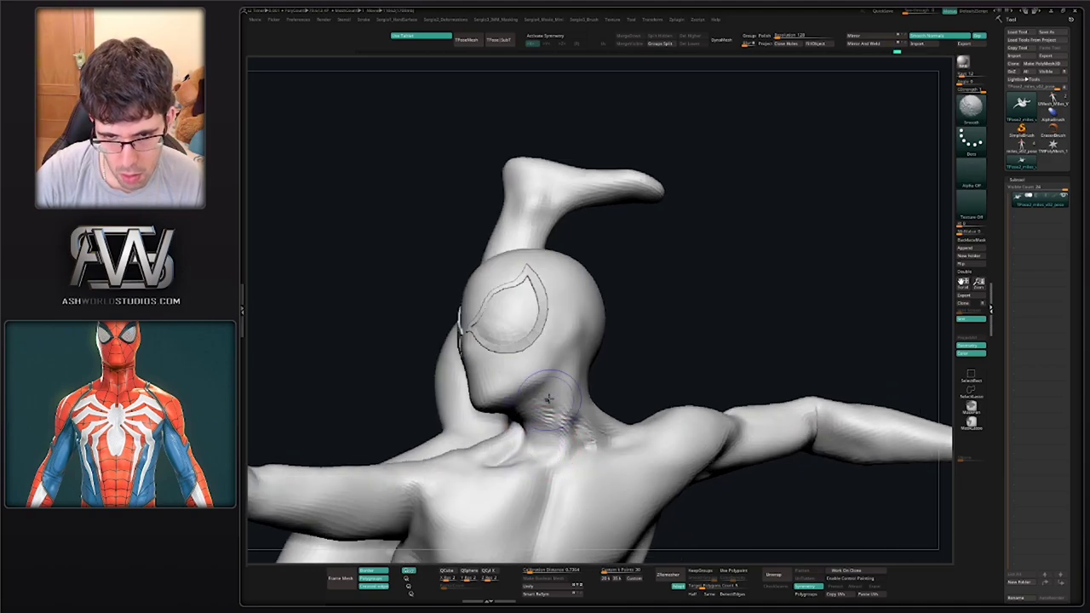
mouse_move(548, 410)
right_down()
mouse_move(537, 389)
mouse_move(503, 416)
mouse_move(550, 407)
right_up()
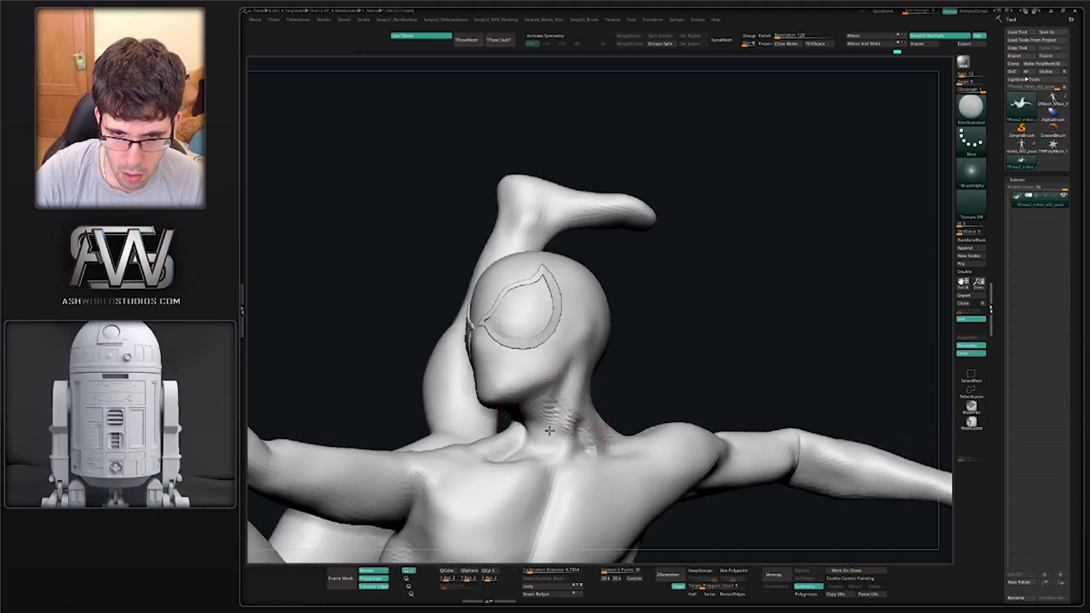
shift+drag(552, 410, 547, 443)
mouse_move(546, 453)
right_down()
mouse_move(569, 418)
mouse_move(608, 454)
mouse_move(618, 402)
right_up()
shift+drag(628, 398, 593, 413)
right_drag(592, 414, 614, 393)
mouse_move(606, 444)
right_down()
mouse_move(656, 427)
mouse_move(568, 431)
mouse_move(586, 411)
mouse_move(599, 417)
right_up()
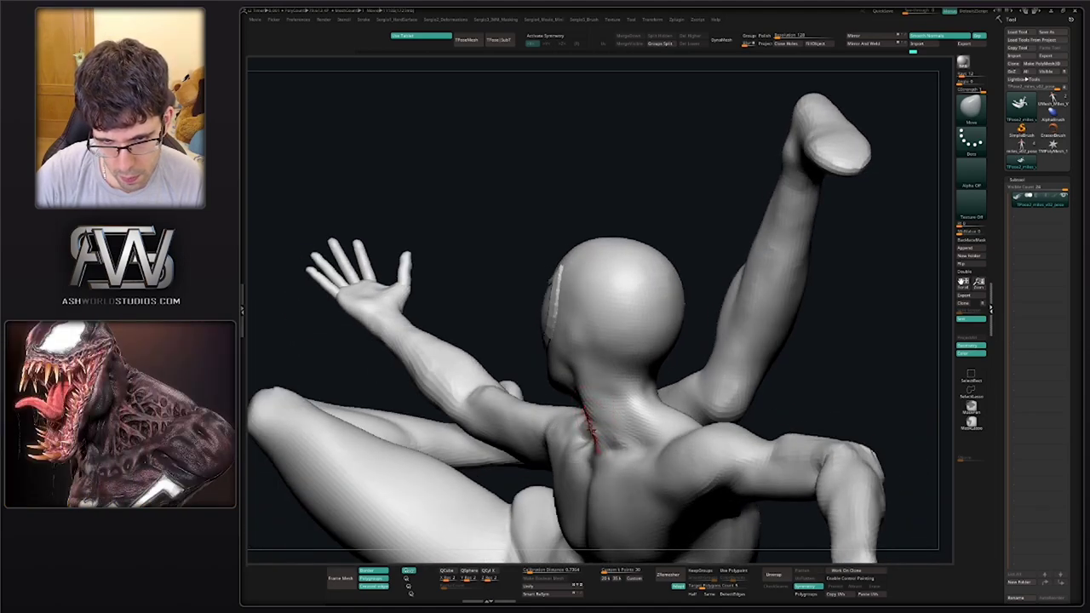
Examine the neck, back and overall pose from several angles and distances
right_drag(596, 446, 591, 385)
ctrl+right_drag(590, 475, 609, 315)
right_drag(609, 409, 603, 381)
right_drag(660, 415, 580, 409)
right_drag(507, 382, 437, 522)
ctrl+right_drag(482, 358, 516, 238)
mouse_move(489, 437)
alt+right_down()
mouse_move(520, 299)
mouse_move(523, 308)
alt+right_up()
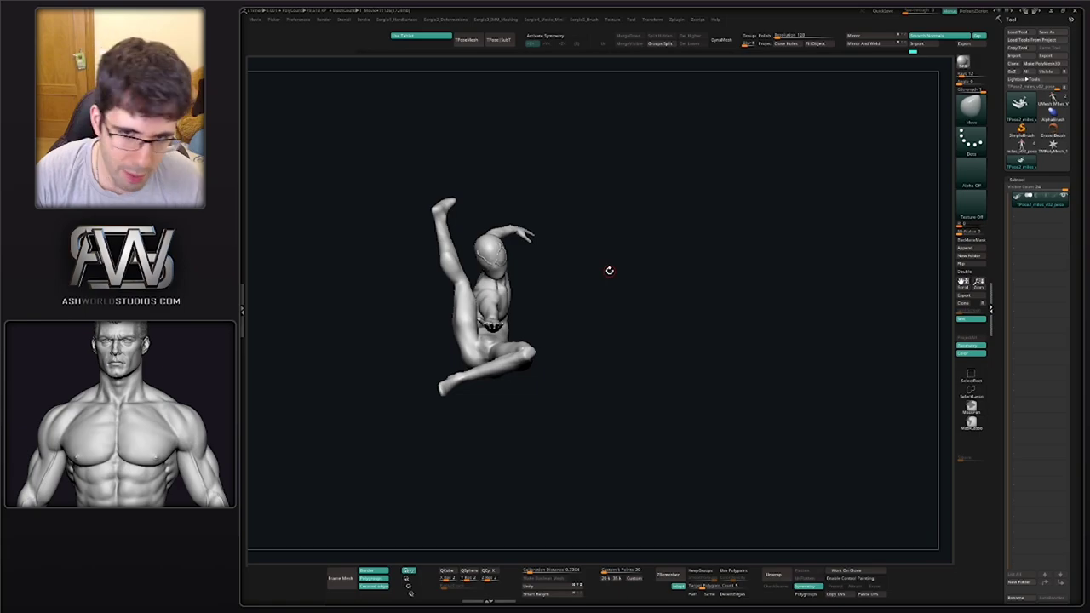
right_drag(587, 328, 639, 332)
mouse_move(536, 333)
ctrl+right_down()
mouse_move(519, 490)
mouse_move(583, 406)
mouse_move(648, 401)
ctrl+right_up()
mouse_move(484, 357)
right_down()
mouse_move(482, 397)
mouse_move(465, 393)
right_up()
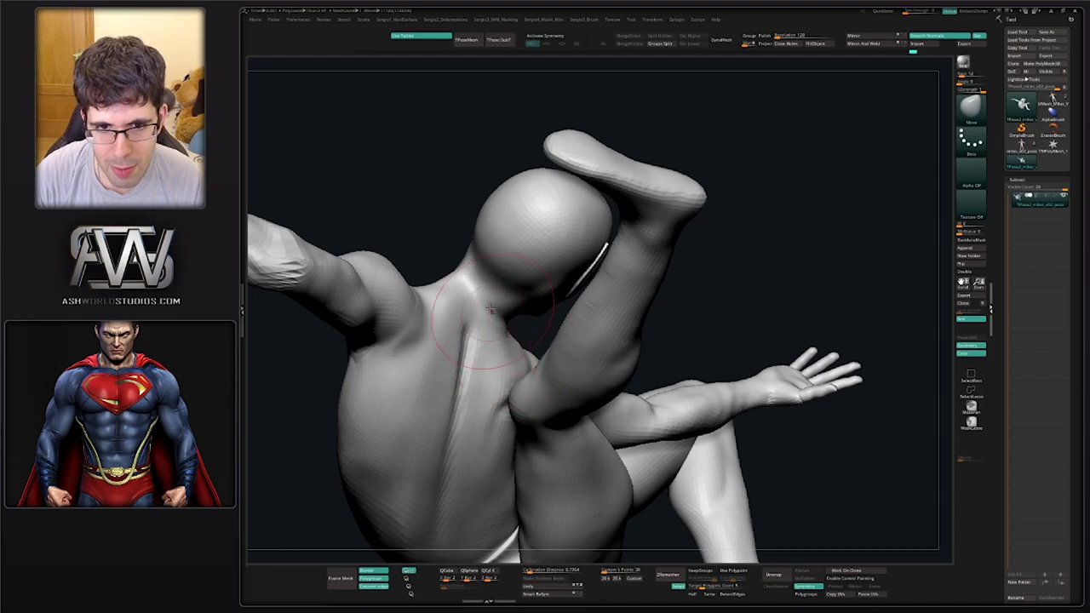
Adjust the contour from the neck to the raised arm's shoulder with a resized Move brush
key(s)
right_drag(463, 267, 533, 273)
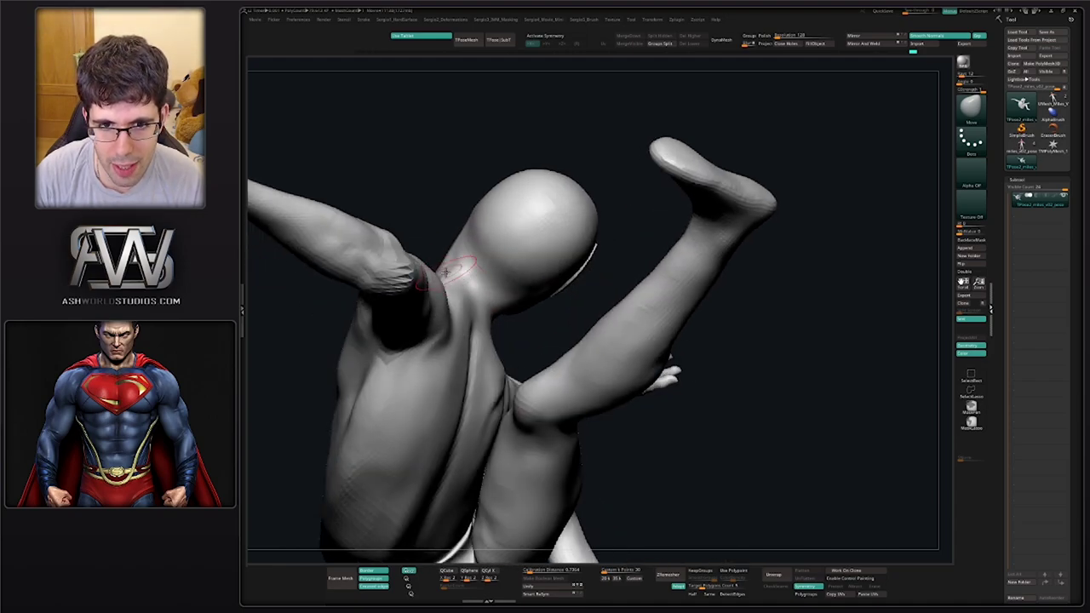
mouse_move(456, 296)
right_down()
mouse_move(443, 277)
mouse_move(462, 272)
mouse_move(461, 355)
mouse_move(435, 335)
right_up()
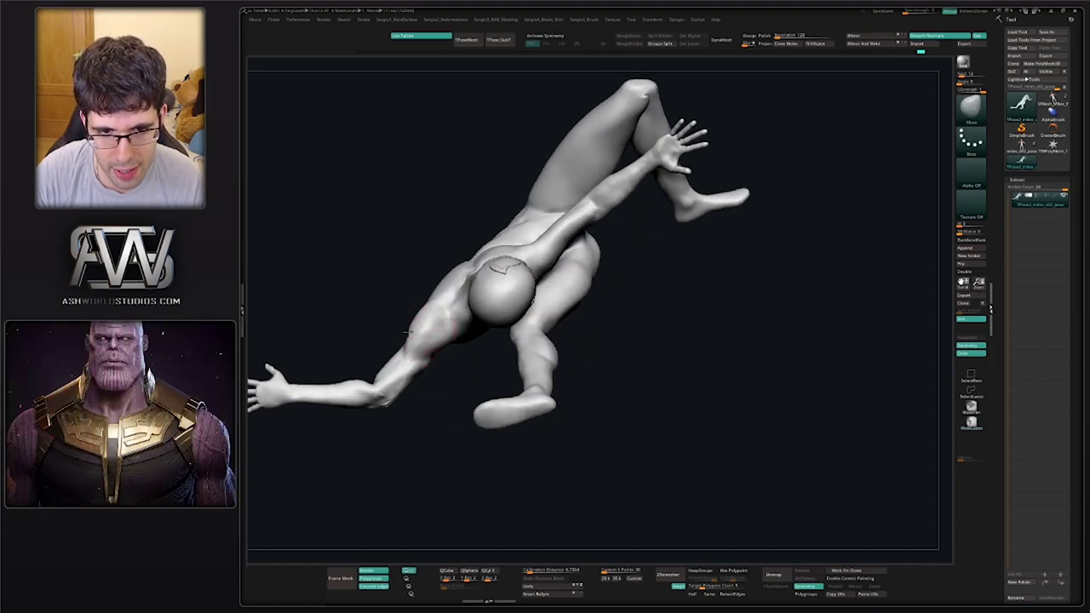
mouse_move(446, 367)
right_down()
mouse_move(435, 354)
mouse_move(451, 288)
right_up()
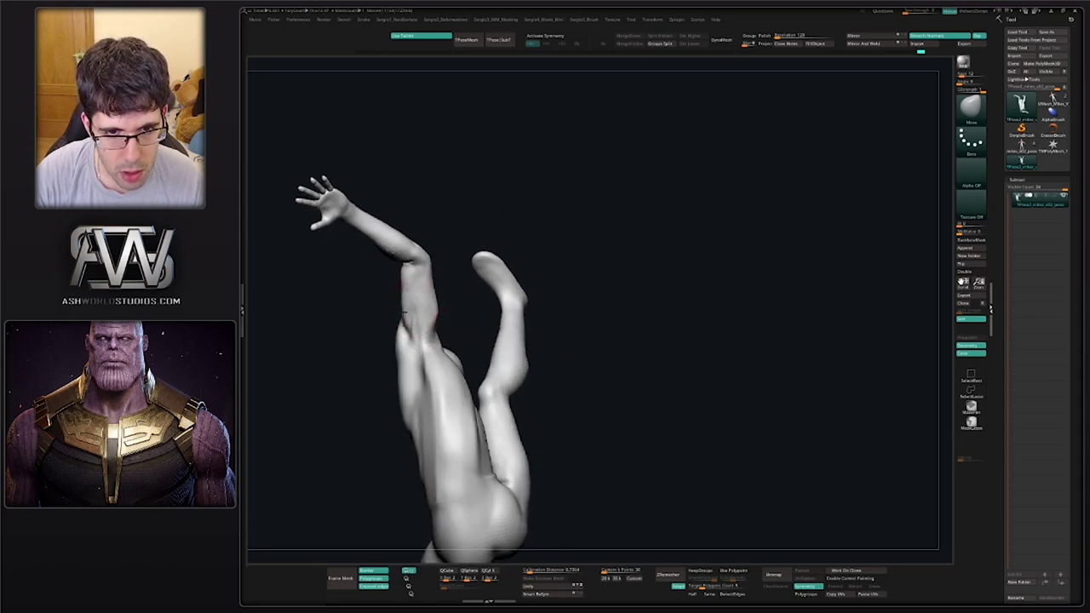
Examine the raised arm, shoulders and chest from the back and front of the figure
mouse_move(398, 348)
right_down()
mouse_move(401, 370)
mouse_move(497, 355)
mouse_move(470, 368)
right_up()
mouse_move(424, 399)
ctrl+right_down()
mouse_move(426, 347)
mouse_move(414, 403)
mouse_move(418, 374)
ctrl+right_up()
mouse_move(418, 375)
right_down()
mouse_move(427, 418)
mouse_move(448, 431)
mouse_move(472, 363)
right_up()
mouse_move(492, 304)
ctrl+right_down()
mouse_move(479, 370)
mouse_move(499, 350)
ctrl+right_up()
drag(500, 349, 494, 350)
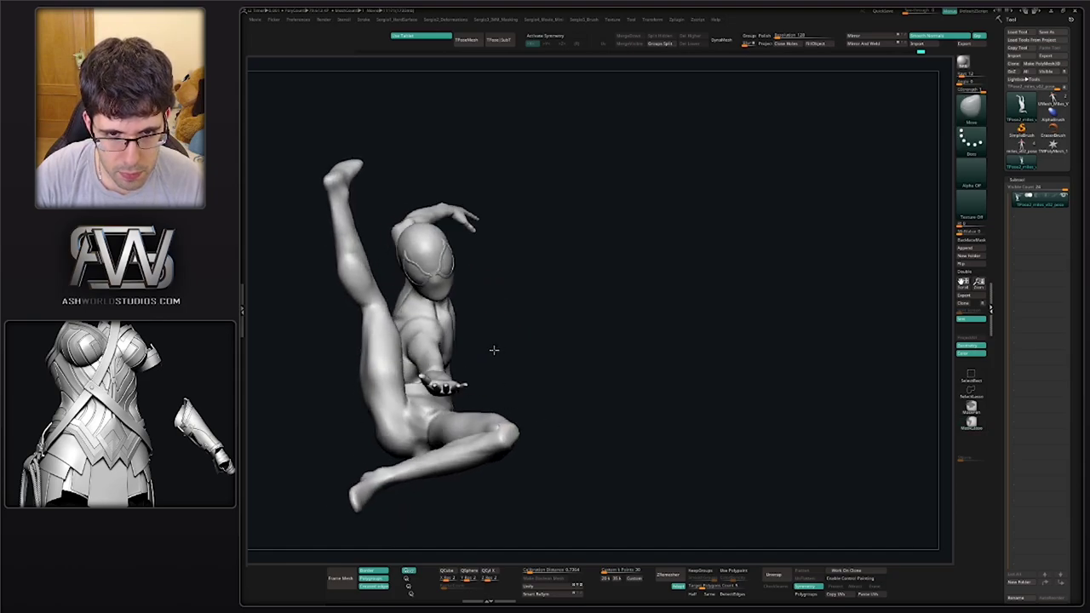
ctrl+right_drag(487, 361, 479, 414)
right_drag(446, 331, 460, 354)
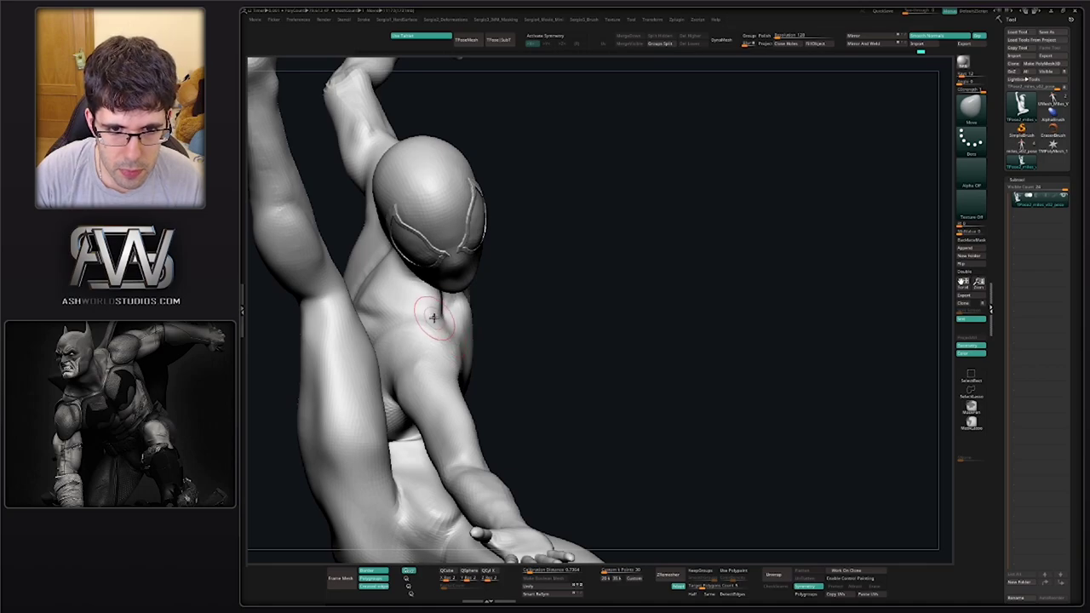
Carve the crease at the neck's base above the extended arm's shoulder with the DamStandard brush
mouse_move(424, 321)
right_down()
mouse_move(439, 322)
mouse_move(374, 320)
right_up()
key(b)
key(d)
key(s)
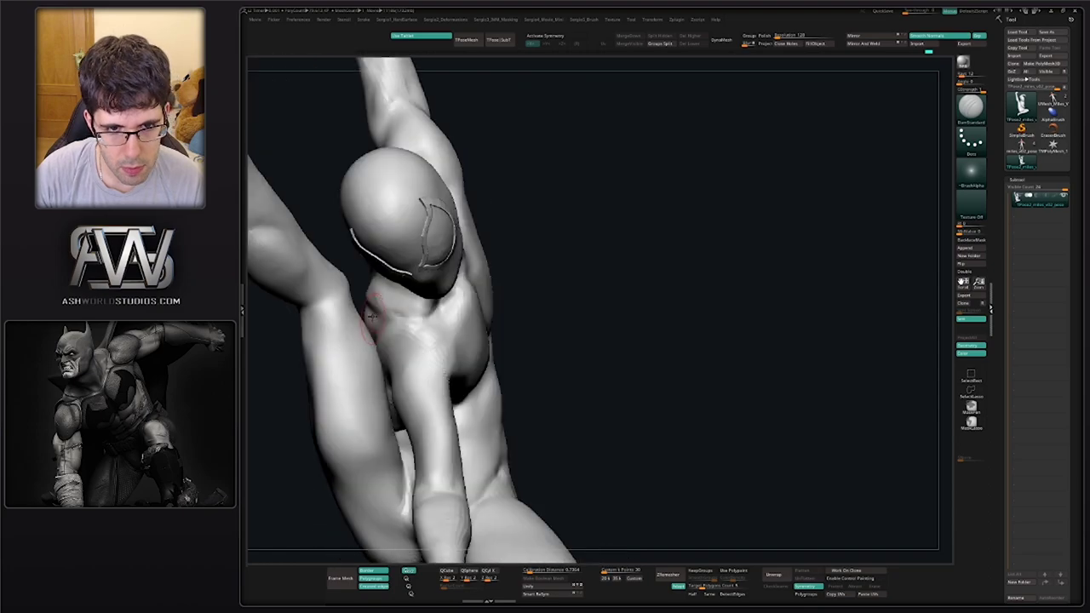
Hide the raised leg with a lasso selection to expose the shoulder and back behind it
key(b)
key(m)
key(v)
ctrl+shift+click(357, 375)
ctrl+shift+click(309, 409)
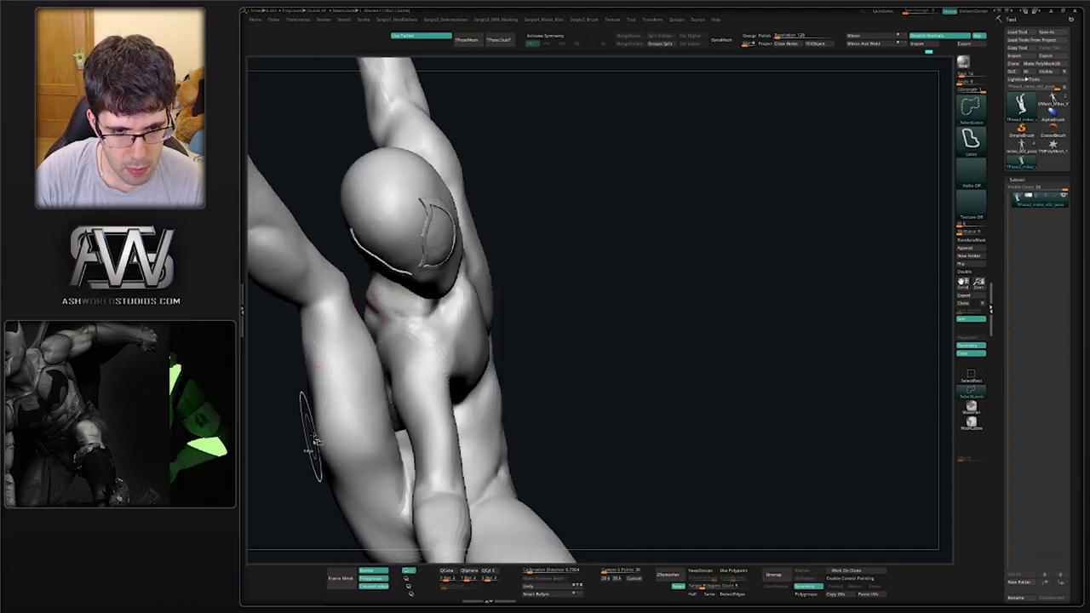
ctrl+shift+click(323, 432)
ctrl+shift+click(311, 455)
ctrl+shift+click(338, 444)
ctrl+shift+drag(302, 461, 321, 466)
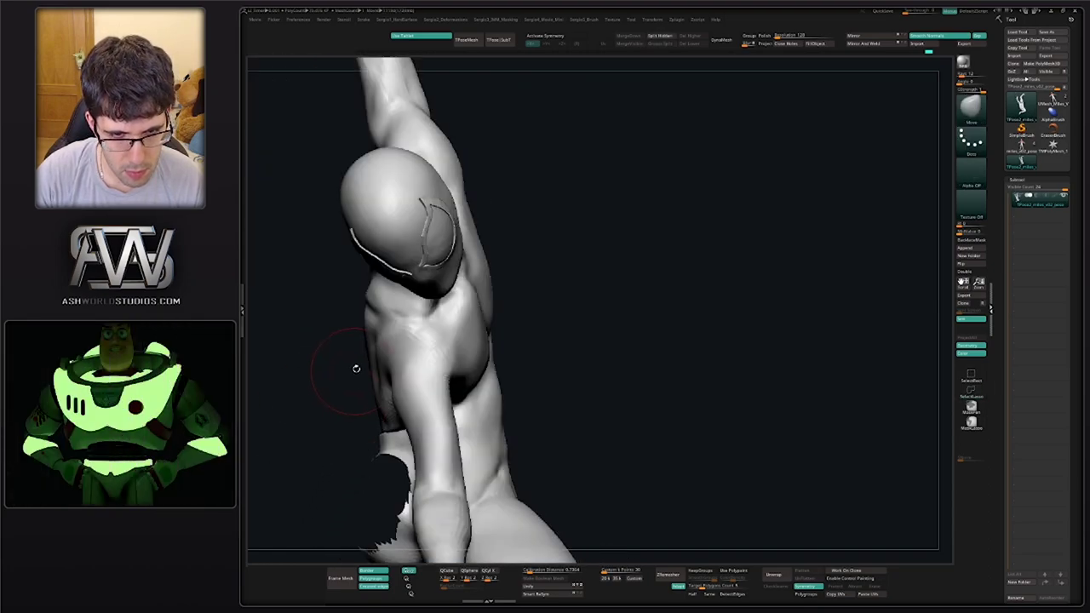
Smooth the extended arm's rear shoulder and shoulder blade area
mouse_move(355, 370)
right_down()
mouse_move(373, 282)
mouse_move(361, 260)
mouse_move(358, 281)
right_up()
right_drag(358, 281, 416, 312)
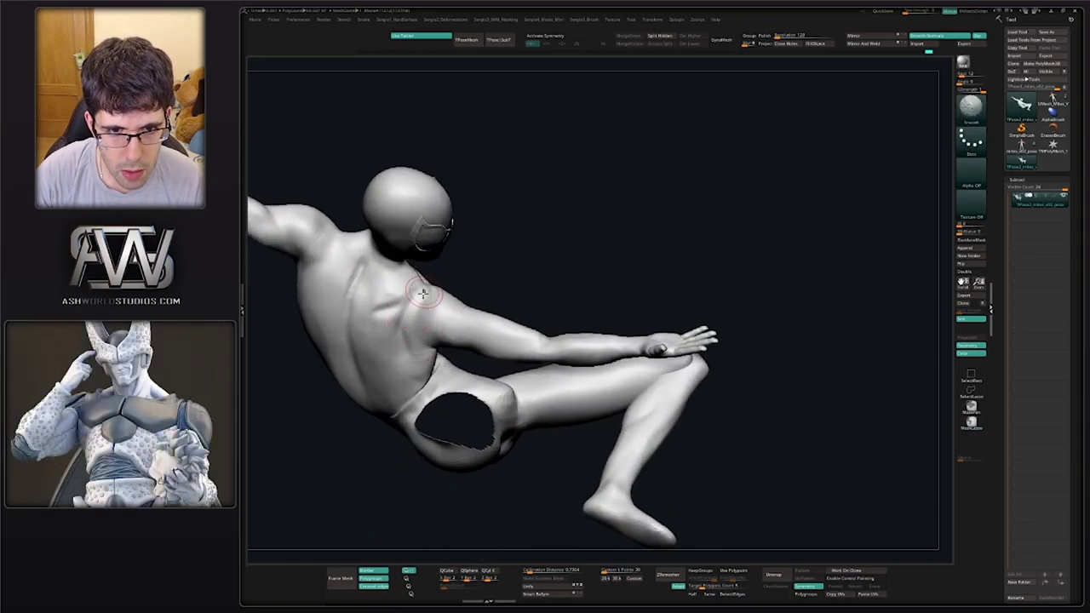
drag(423, 293, 415, 321)
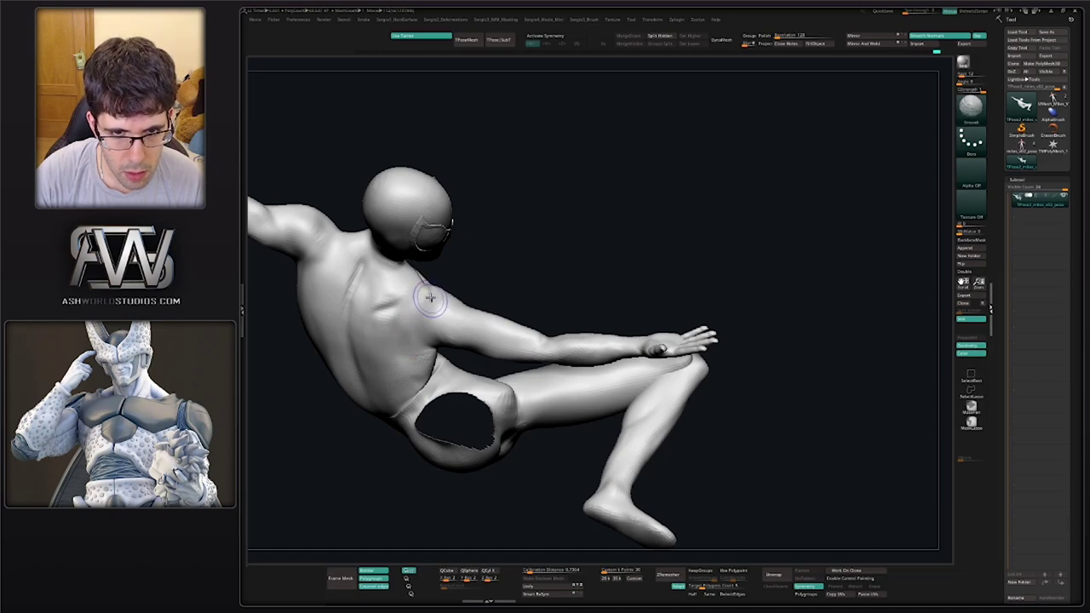
mouse_move(413, 363)
right_down()
mouse_move(404, 305)
mouse_move(401, 345)
mouse_move(393, 332)
mouse_move(395, 346)
mouse_move(372, 360)
right_up()
Refine the muscle volume along the spine and the side of the back with a resized Clay brush and smoothing
key(ctrl+shift+d)
key(s)
key(c)
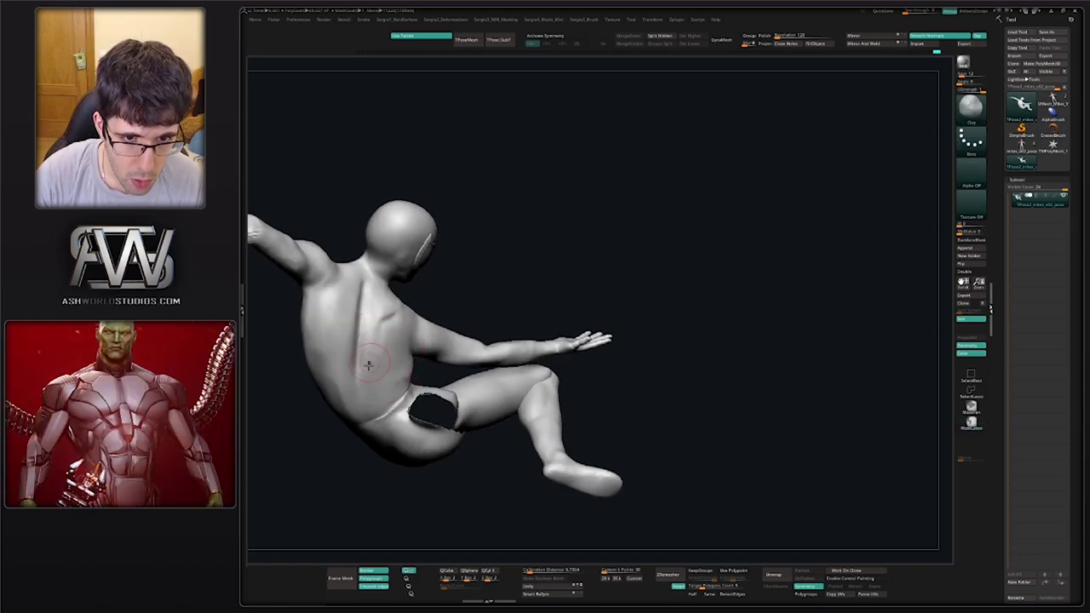
mouse_move(362, 286)
mouse_down()
mouse_move(359, 412)
mouse_move(379, 415)
mouse_up()
right_drag(347, 385, 439, 426)
mouse_move(438, 426)
right_down()
mouse_move(407, 412)
mouse_move(435, 418)
mouse_move(431, 426)
right_up()
drag(434, 372, 422, 390)
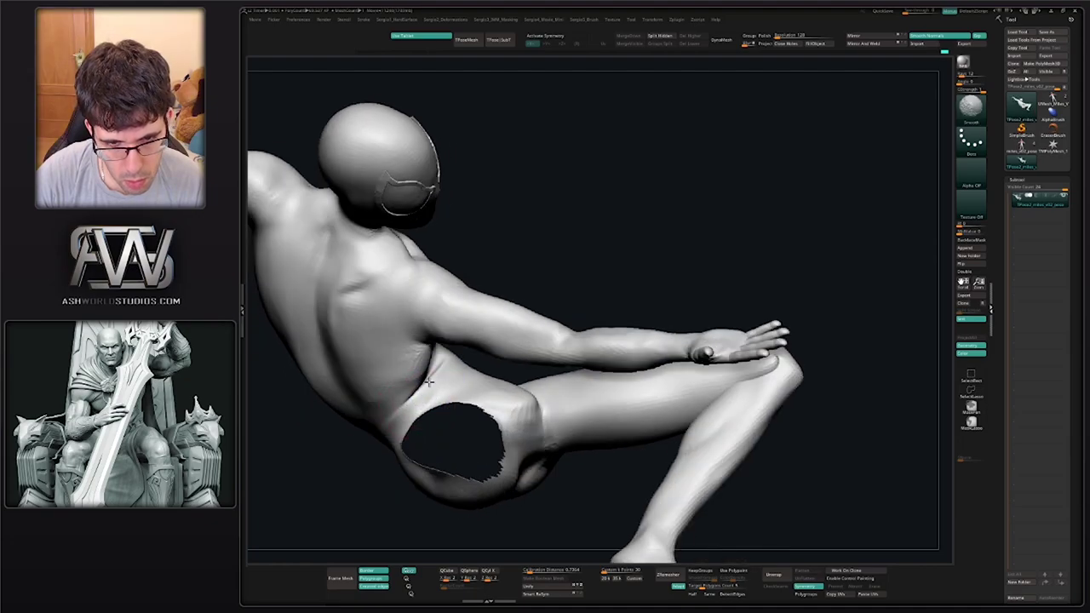
Build up the waist and lower back above the hidden leg with the Clay brush and smooth them
right_drag(405, 409, 411, 399)
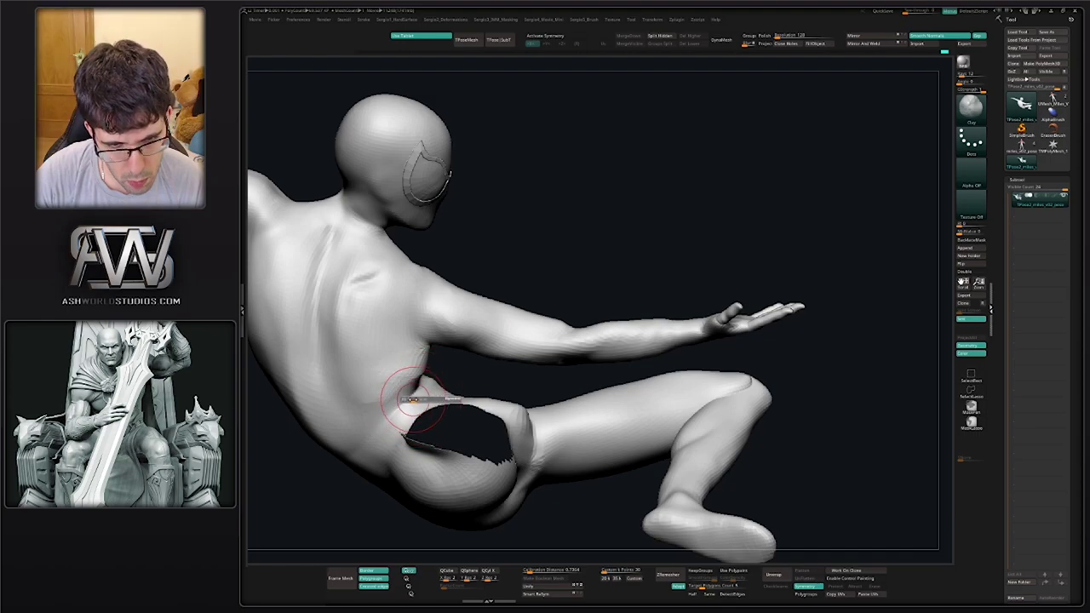
drag(397, 392, 415, 382)
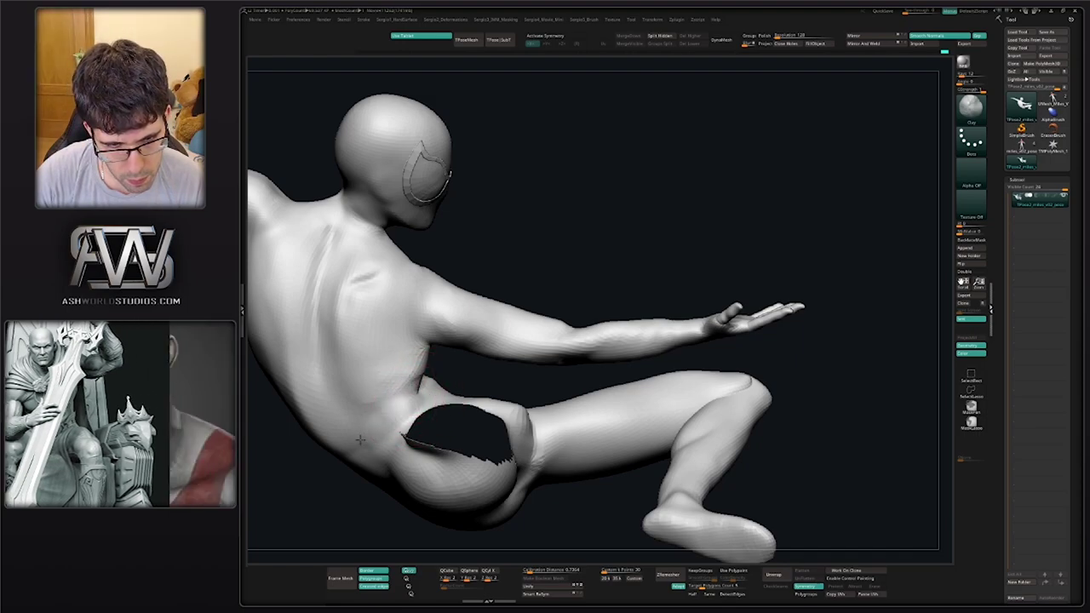
shift+drag(357, 449, 365, 449)
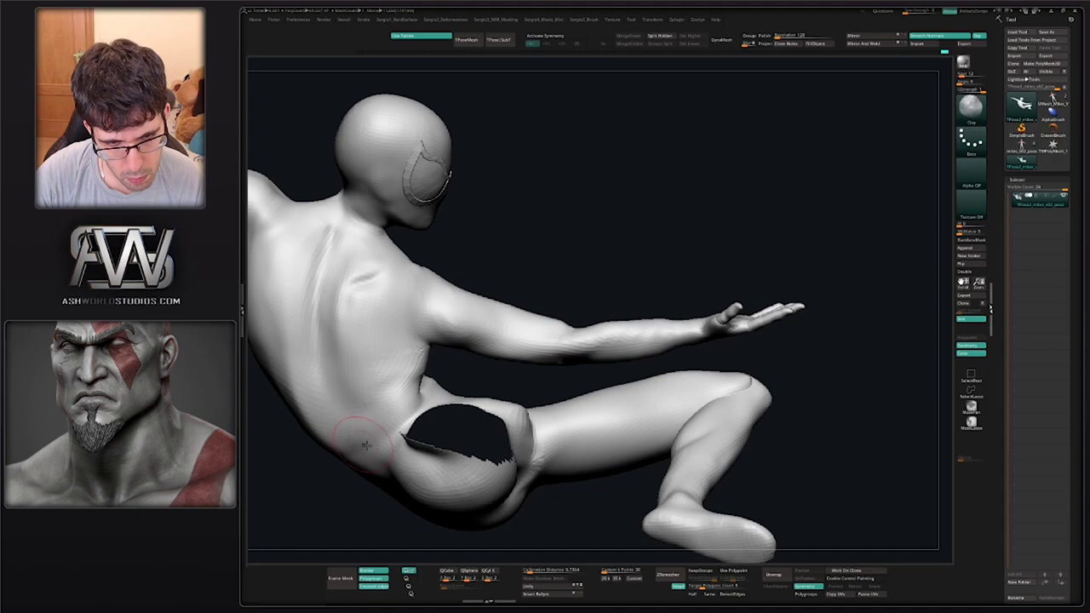
right_drag(365, 449, 348, 427)
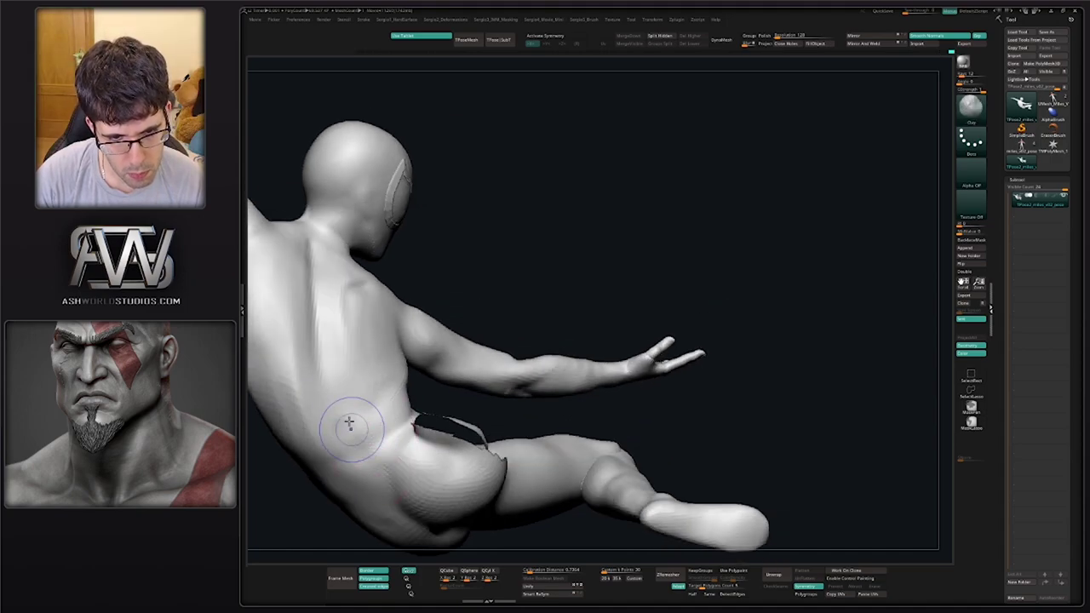
shift+drag(351, 427, 350, 443)
ctrl+right_drag(350, 443, 392, 385)
shift+drag(392, 382, 398, 370)
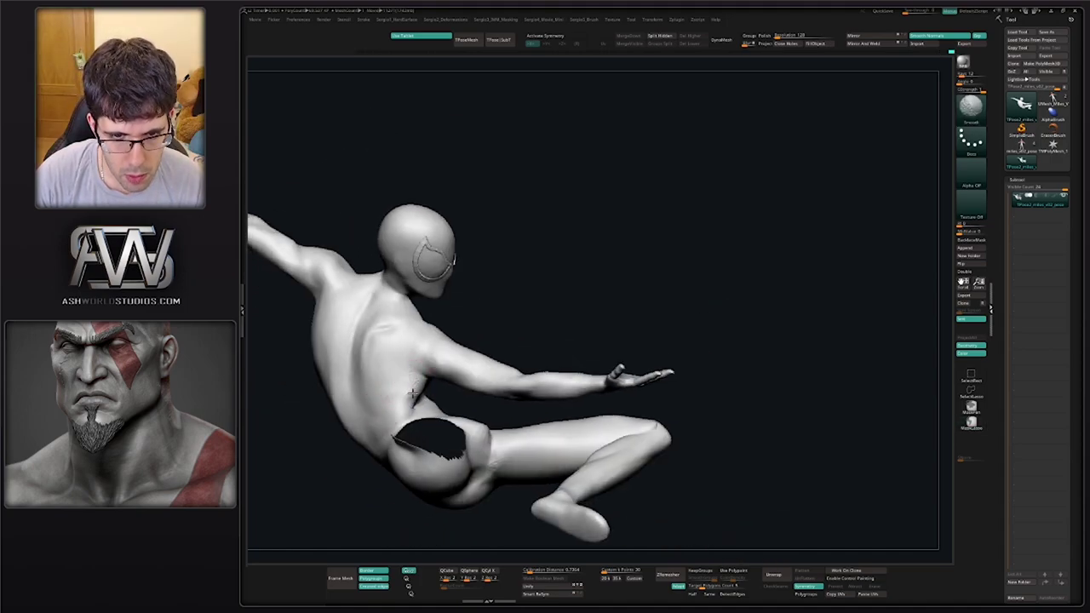
Shape the shoulder blade and back side below the extended arm with the Clay brush and smoothing
mouse_move(397, 370)
ctrl+right_down()
mouse_move(414, 395)
mouse_move(423, 383)
ctrl+right_up()
ctrl+right_drag(423, 383, 426, 391)
mouse_move(426, 391)
shift+mouse_down()
mouse_move(403, 374)
mouse_move(412, 366)
mouse_move(415, 440)
mouse_move(426, 440)
shift+mouse_up()
mouse_move(433, 444)
right_down()
mouse_move(430, 394)
mouse_move(392, 402)
mouse_move(439, 404)
mouse_move(434, 438)
right_up()
key(b)
key(c)
key(l)
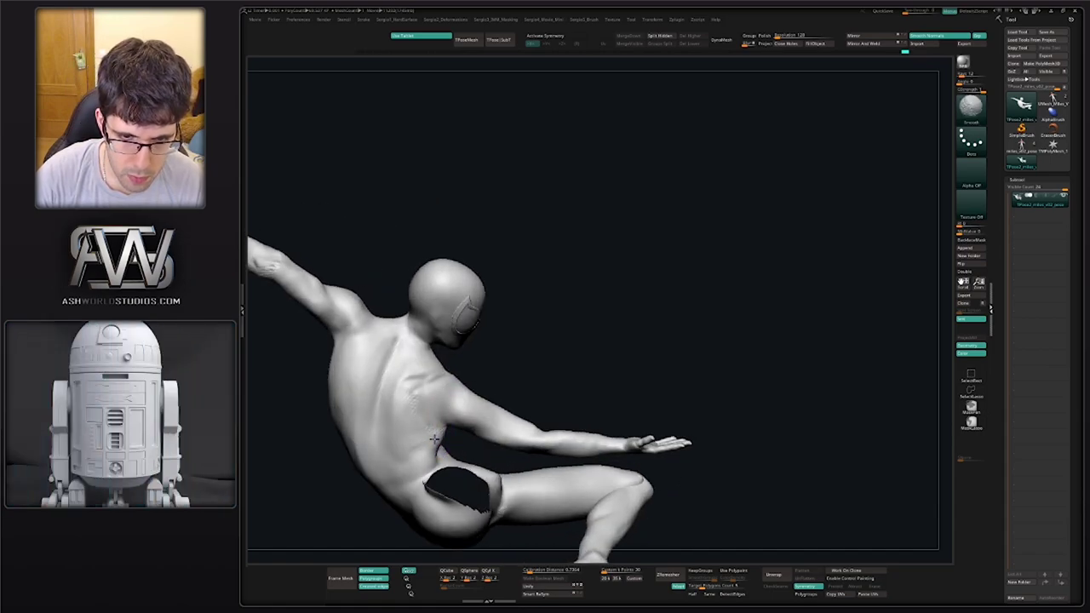
Carve the lower edge of the raised arm's shoulder blade with the DamStandard brush
mouse_move(405, 397)
right_down()
mouse_move(397, 438)
mouse_move(413, 462)
mouse_move(397, 463)
mouse_move(446, 436)
mouse_move(426, 390)
mouse_move(385, 370)
mouse_move(367, 401)
mouse_move(381, 405)
right_up()
key(b)
key(d)
key(s)
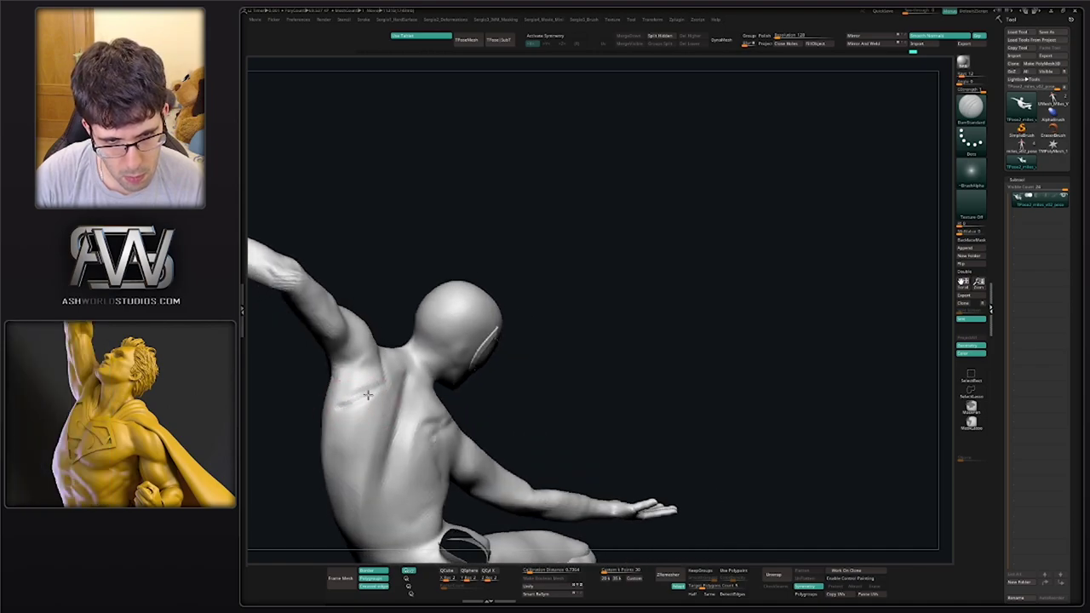
Build up the raised arm's shoulder blade with the Clay brush and smooth it
key(b)
key(c)
key(l)
right_drag(343, 398, 404, 390)
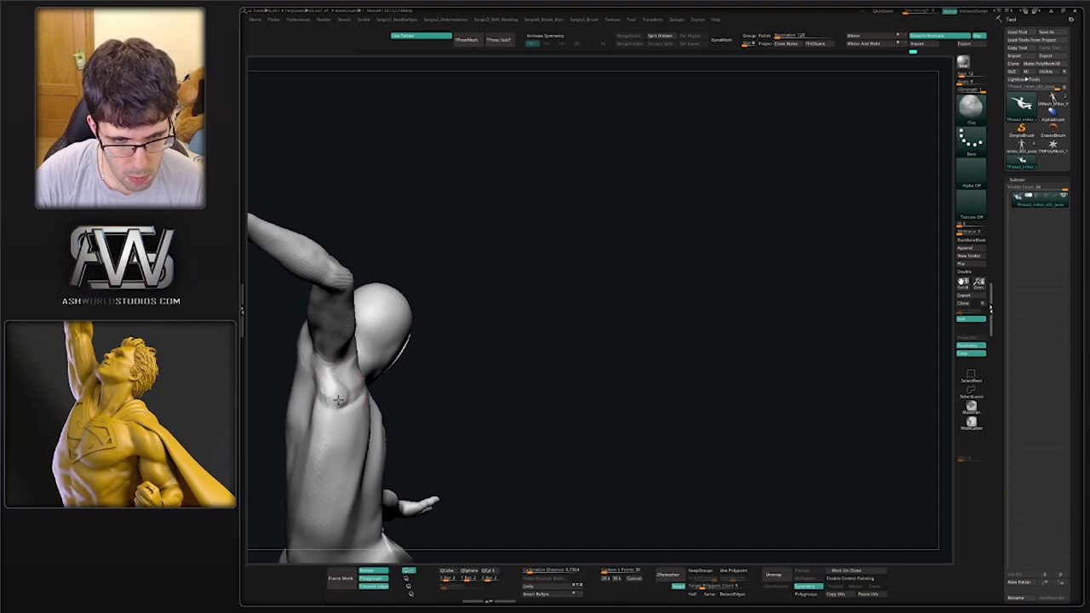
shift+drag(342, 394, 344, 399)
mouse_move(344, 399)
right_down()
mouse_move(298, 401)
mouse_move(338, 421)
mouse_move(319, 422)
right_up()
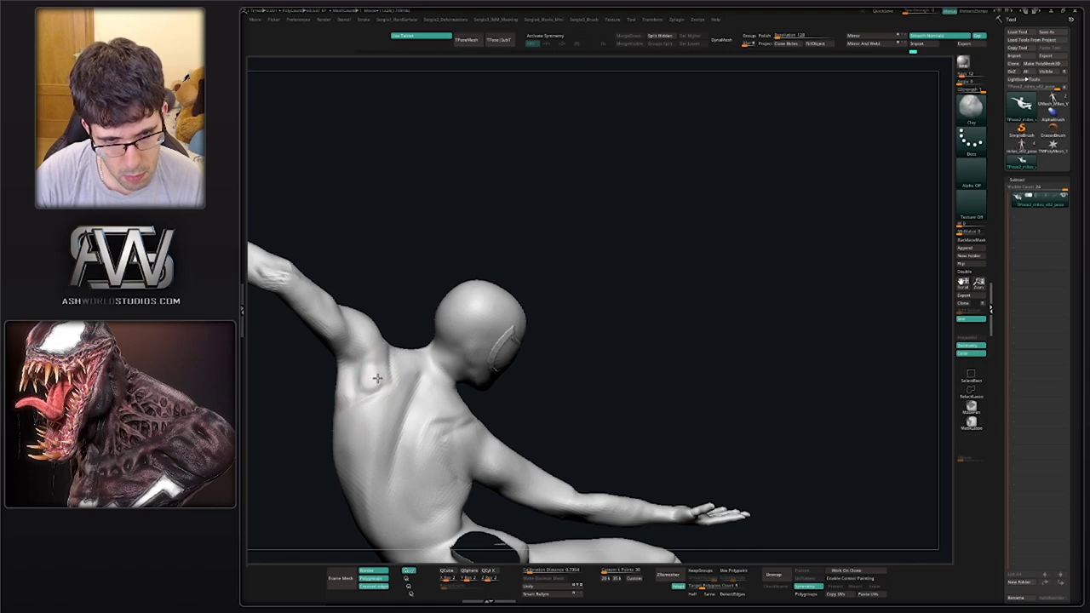
Build up the side of the back below the raised arm with the Clay brush and smooth the waist area
ctrl+right_drag(378, 378, 375, 337)
mouse_move(400, 392)
right_down()
mouse_move(381, 390)
mouse_move(391, 436)
mouse_move(394, 381)
right_up()
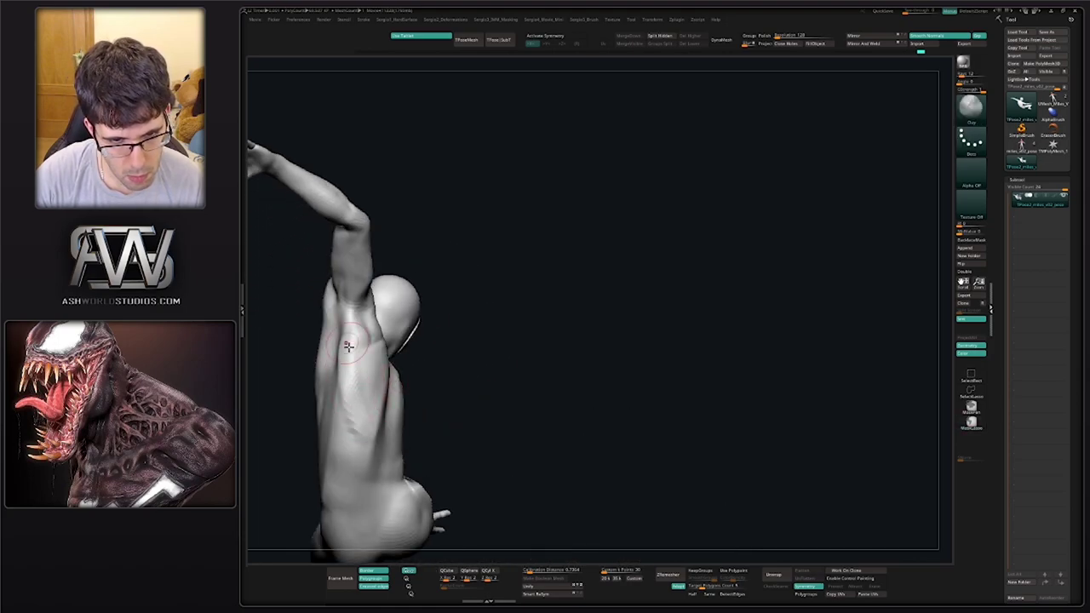
right_drag(349, 347, 348, 414)
key(ctrl+1)
key(b)
key(c)
key(l)
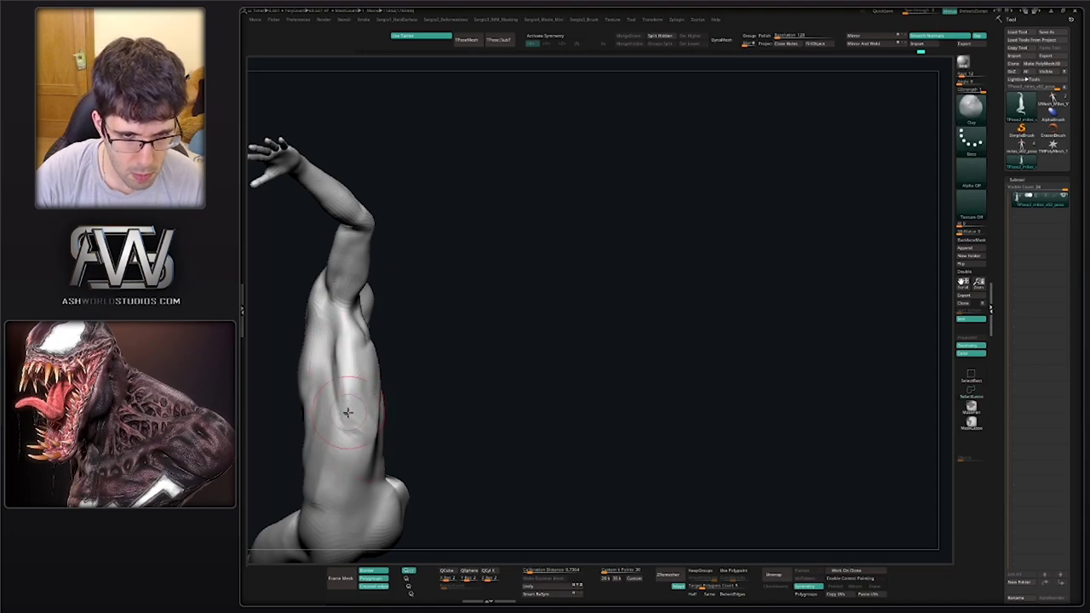
right_drag(335, 353, 390, 431)
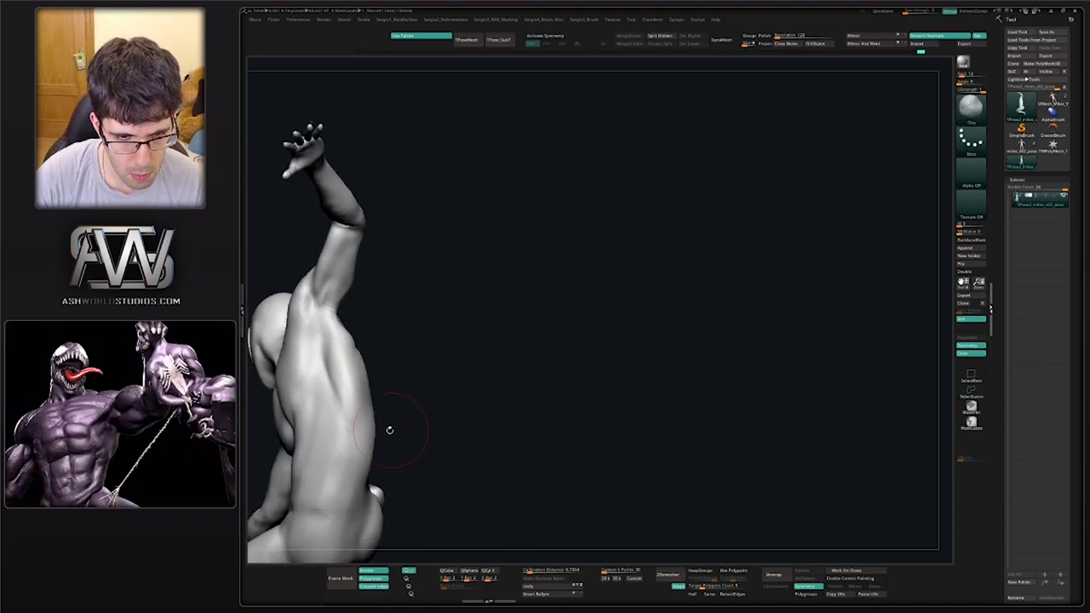
mouse_move(343, 463)
mouse_down()
mouse_move(343, 446)
mouse_move(335, 472)
mouse_move(346, 421)
mouse_move(359, 436)
mouse_up()
right_drag(378, 446, 399, 358)
key(shift)
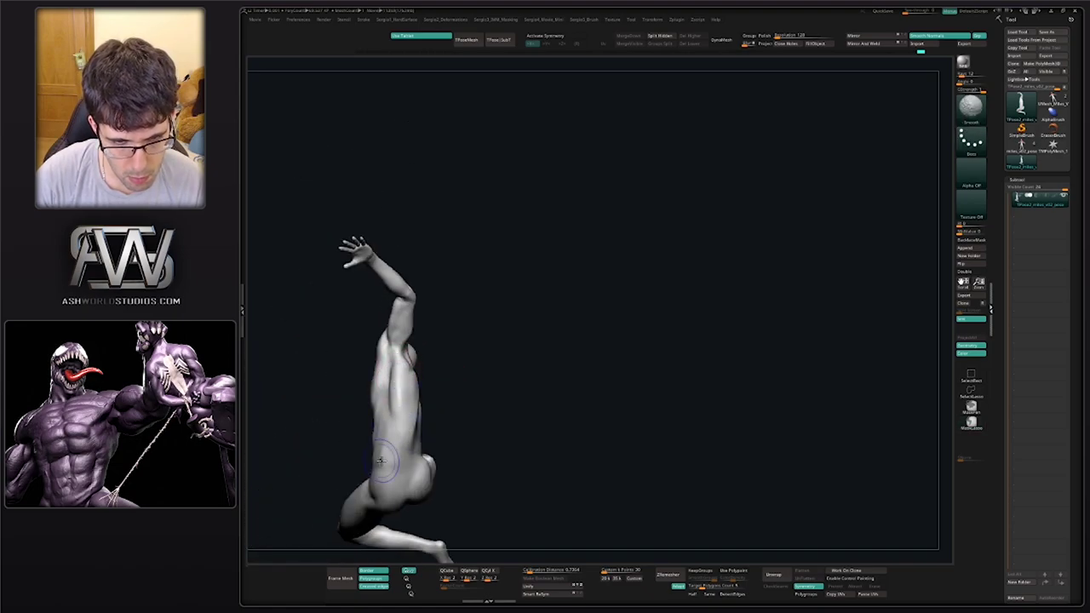
Isolate the extended arm's forearm and hand by hiding the rest of the figure
right_drag(380, 461, 616, 326)
mouse_move(616, 326)
alt+right_down()
mouse_move(604, 300)
mouse_move(582, 317)
alt+right_up()
mouse_move(582, 317)
right_down()
mouse_move(610, 297)
mouse_move(596, 287)
right_up()
mouse_move(576, 287)
ctrl+shift+mouse_down()
mouse_move(500, 377)
mouse_move(629, 341)
ctrl+shift+mouse_up()
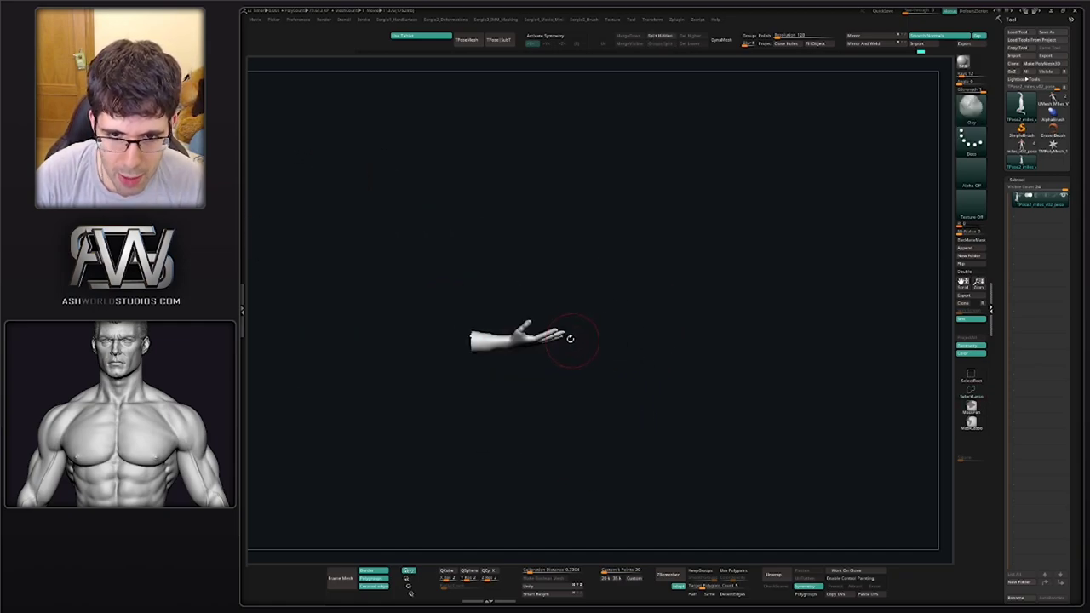
right_drag(570, 339, 457, 375)
alt+right_drag(438, 322, 460, 370)
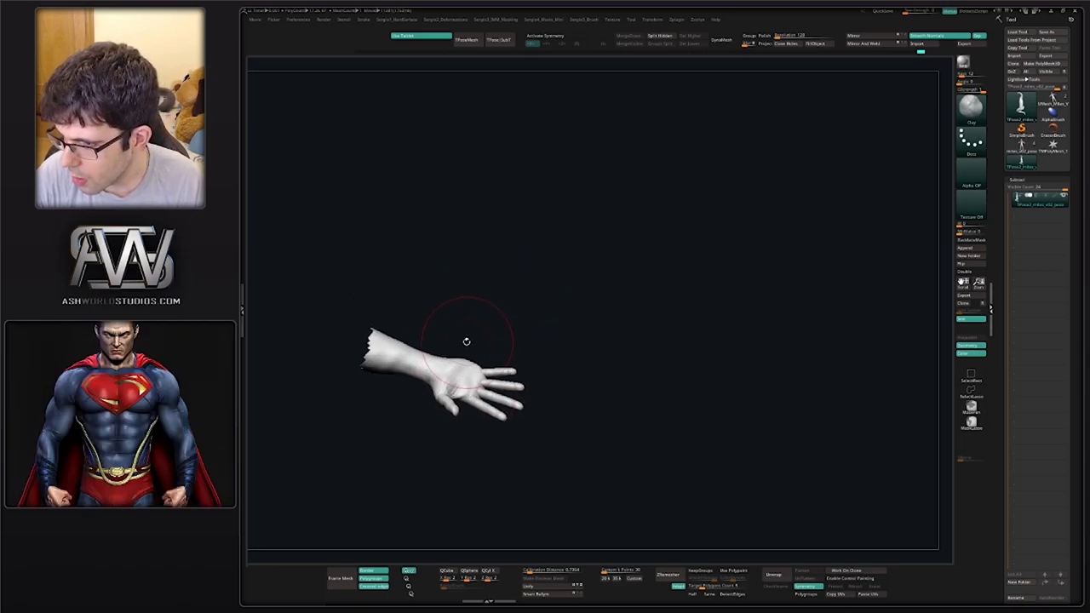
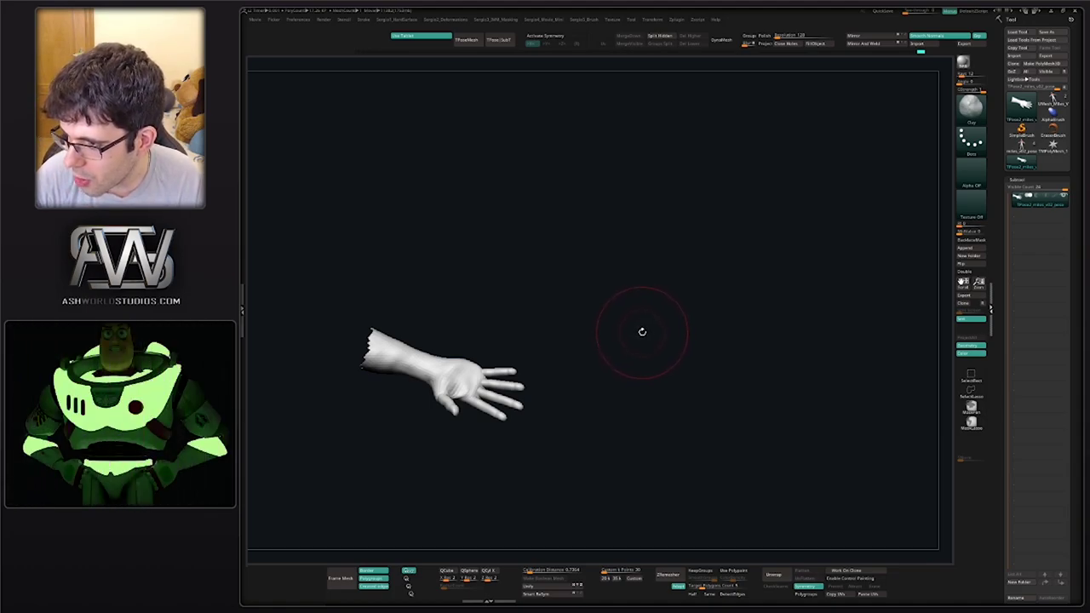
alt+right_drag(531, 359, 545, 307)
ctrl+right_drag(545, 307, 483, 271)
mouse_move(483, 357)
right_down()
mouse_move(486, 420)
mouse_move(506, 437)
mouse_move(499, 381)
mouse_move(495, 425)
mouse_move(506, 416)
mouse_move(513, 469)
mouse_move(525, 424)
right_up()
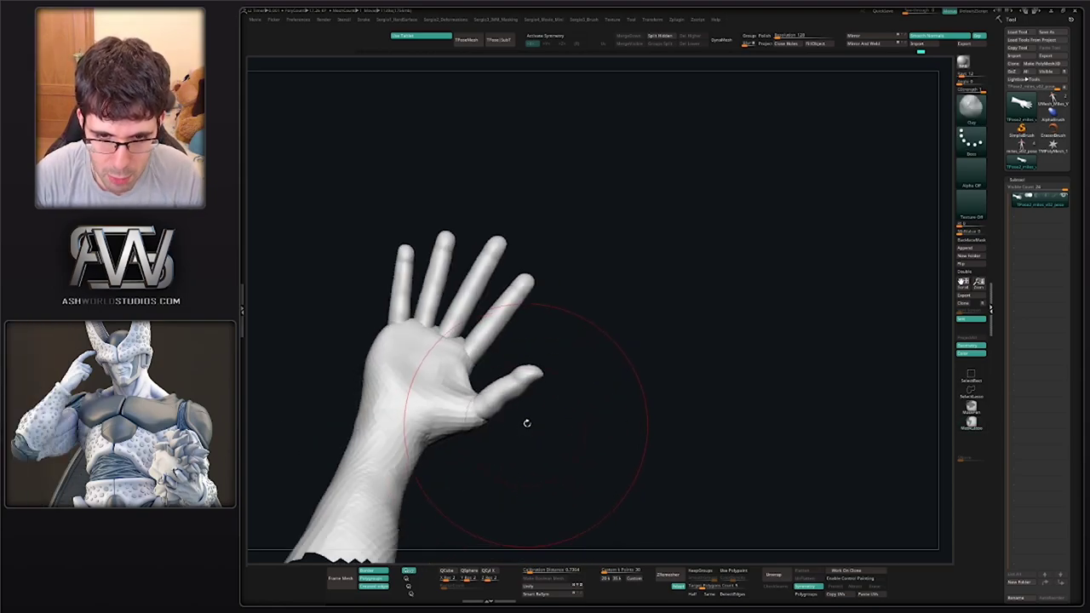
Mask the hand except the thumb tip, rotate the tip outward about 23 degrees and clear the mask
ctrl+drag(565, 380, 534, 343)
ctrl+drag(514, 423, 502, 417)
mouse_move(511, 426)
right_down()
mouse_move(521, 394)
mouse_move(511, 410)
right_up()
ctrl+click(522, 424)
key(r)
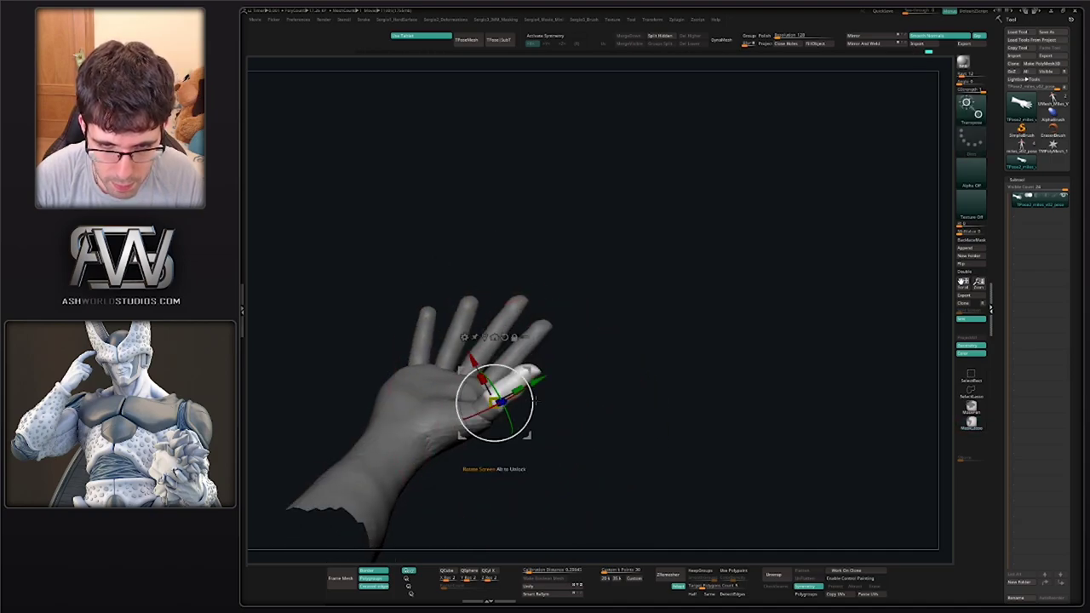
drag(537, 422, 504, 380)
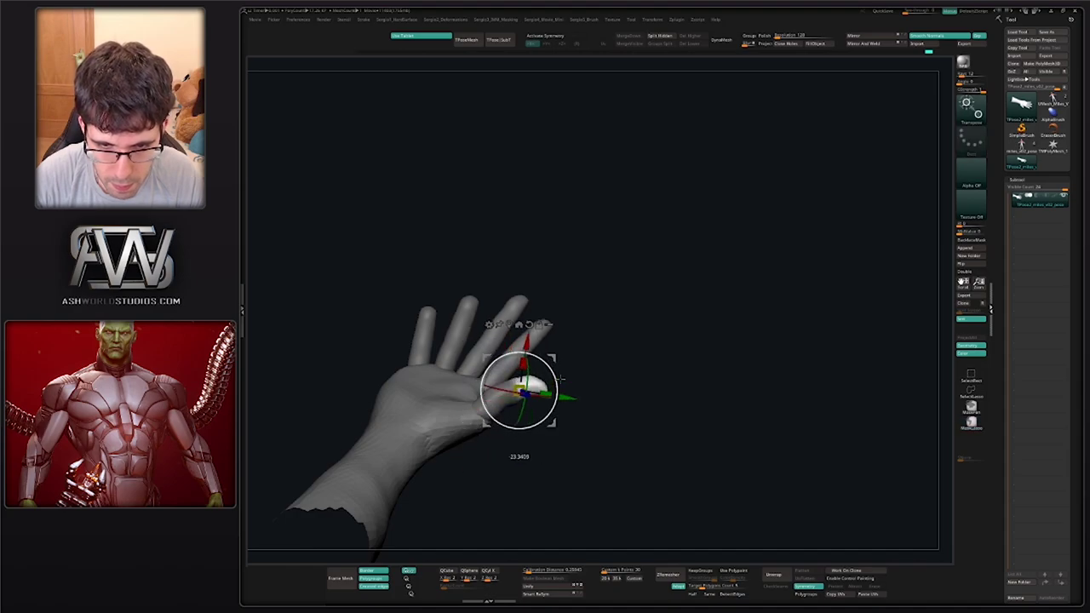
key(q)
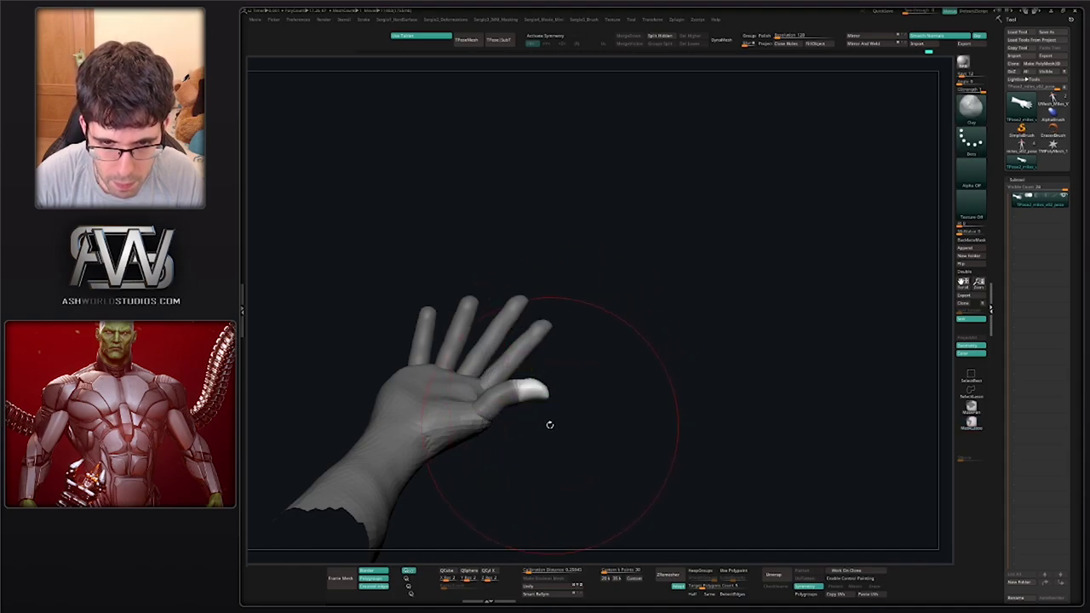
drag(551, 425, 477, 424)
Merge the isolated forearm and hand into a single polygroup with the polyframe shown, then hide the polyframe
alt+drag(631, 380, 511, 358)
key(w)
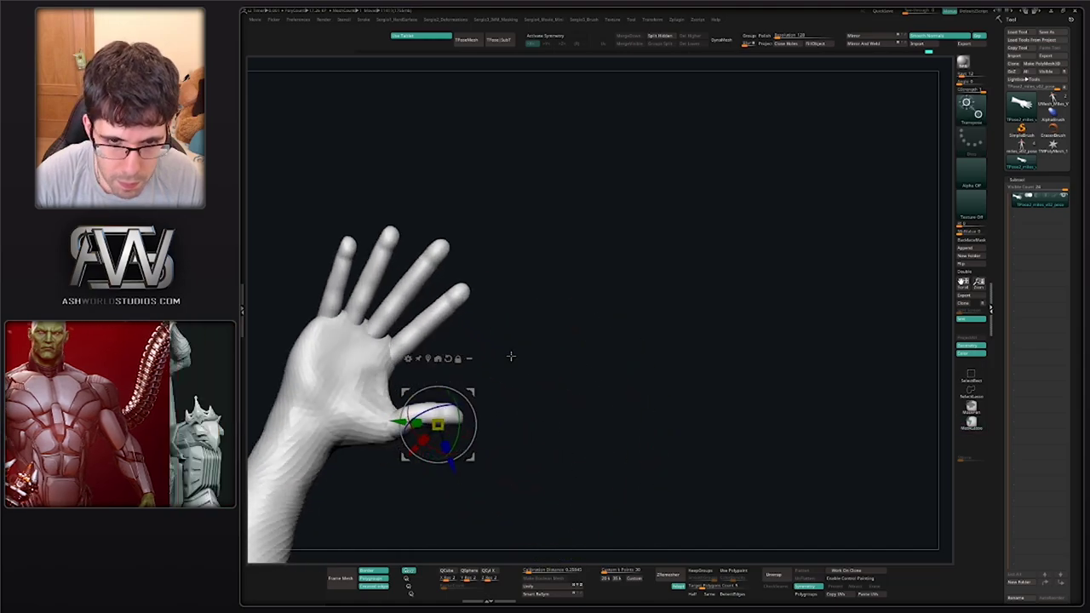
mouse_move(450, 333)
alt+mouse_down()
mouse_move(469, 372)
mouse_move(472, 338)
mouse_move(448, 365)
mouse_move(483, 348)
mouse_move(468, 300)
alt+mouse_up()
key(shift+f)
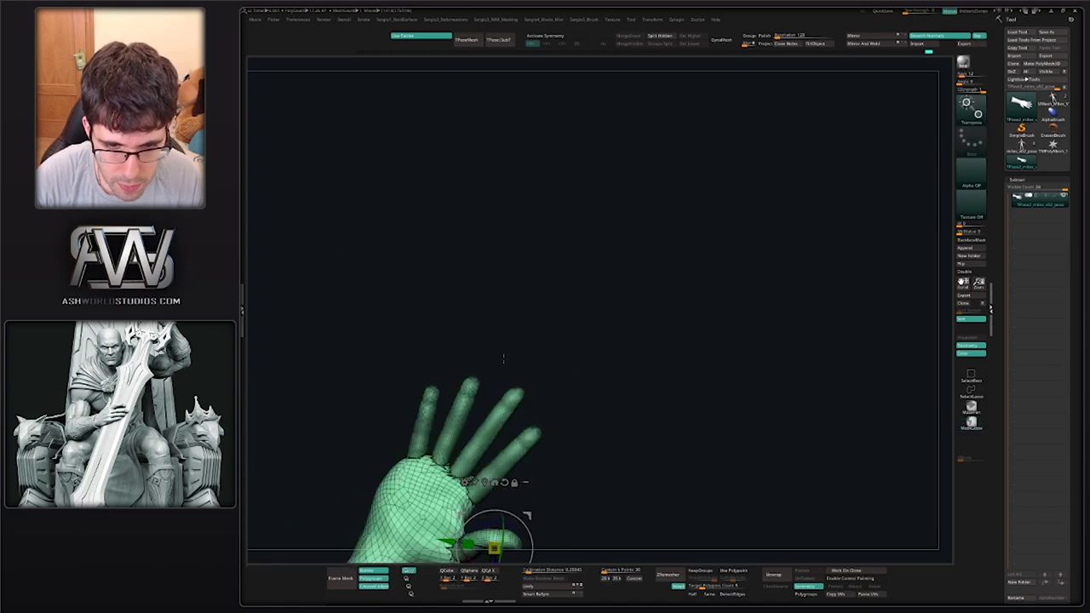
alt+drag(503, 460, 529, 295)
key(q)
key(ctrl+w)
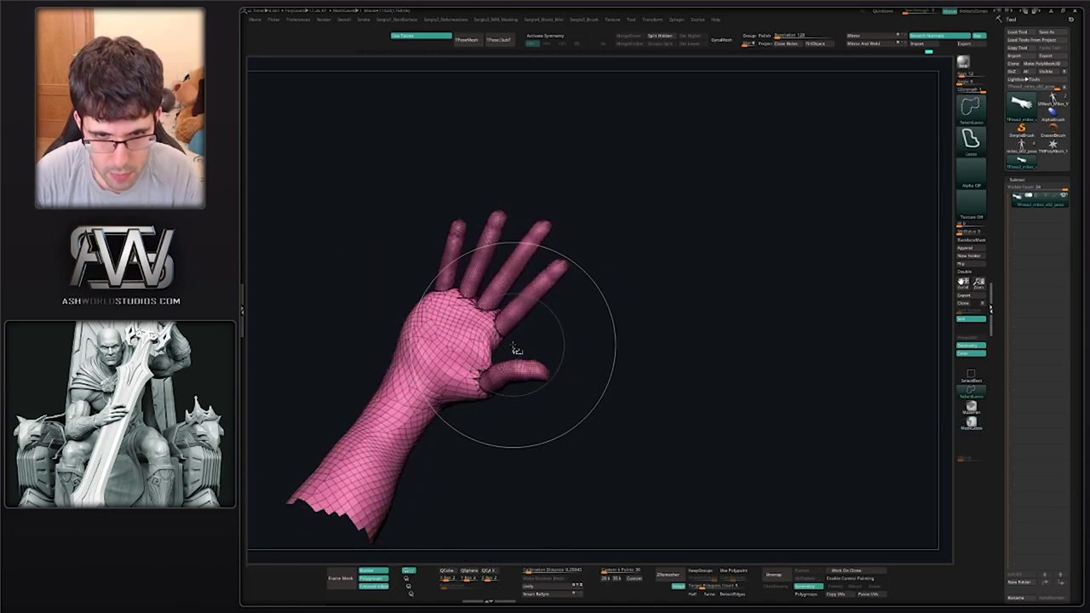
alt+right_drag(501, 281, 552, 358)
key(ctrl+w)
key(shift+f)
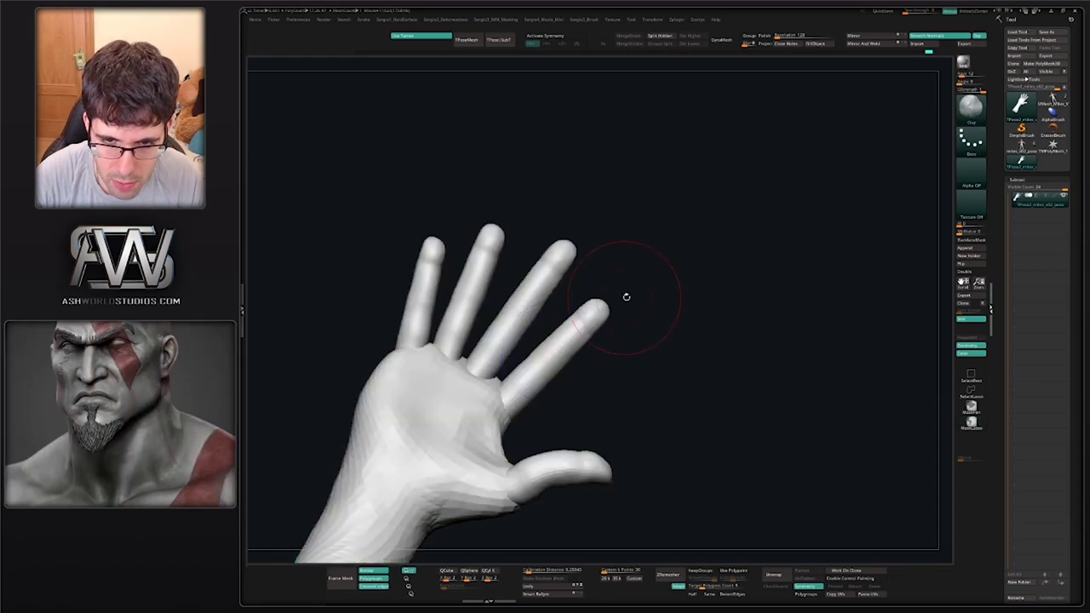
Mask the hand except the index finger and rotate the finger backward at its base knuckle
right_drag(625, 298, 615, 284)
mouse_move(608, 278)
ctrl+mouse_down()
mouse_move(529, 331)
mouse_move(509, 403)
mouse_move(590, 380)
ctrl+mouse_up()
mouse_move(646, 280)
ctrl+mouse_down()
mouse_move(636, 279)
mouse_move(660, 327)
ctrl+mouse_up()
mouse_move(632, 367)
right_down()
mouse_move(604, 334)
mouse_move(619, 363)
right_up()
mouse_move(623, 286)
ctrl+mouse_down()
mouse_move(576, 276)
mouse_move(652, 348)
ctrl+mouse_up()
right_drag(624, 354, 609, 356)
ctrl+click(566, 390)
key(w)
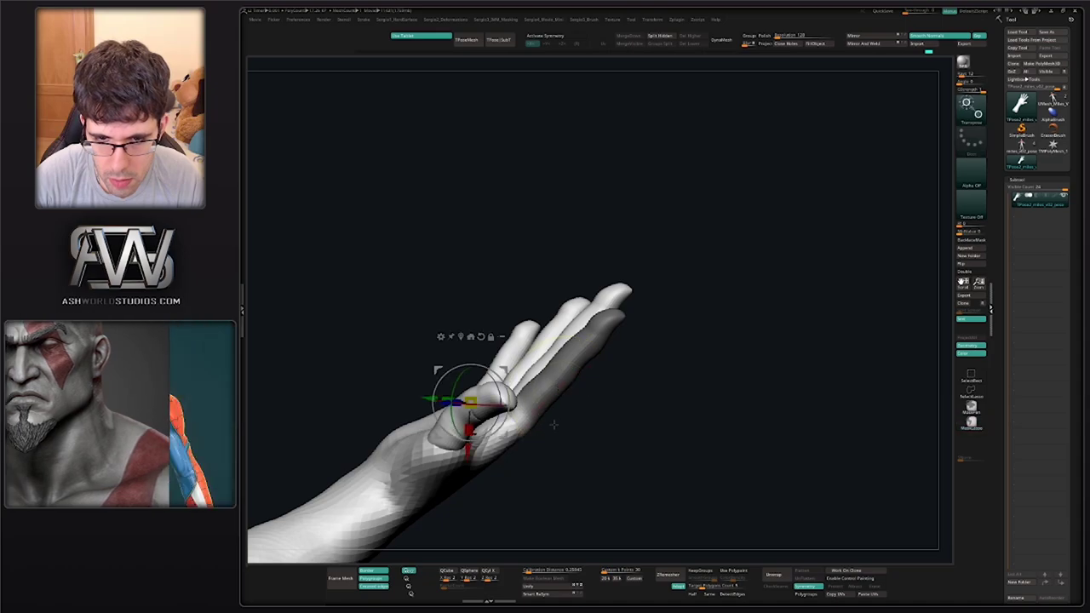
right_drag(553, 423, 542, 427)
alt+click(538, 422)
drag(574, 416, 578, 437)
key(ctrl+z)
ctrl+click(596, 427)
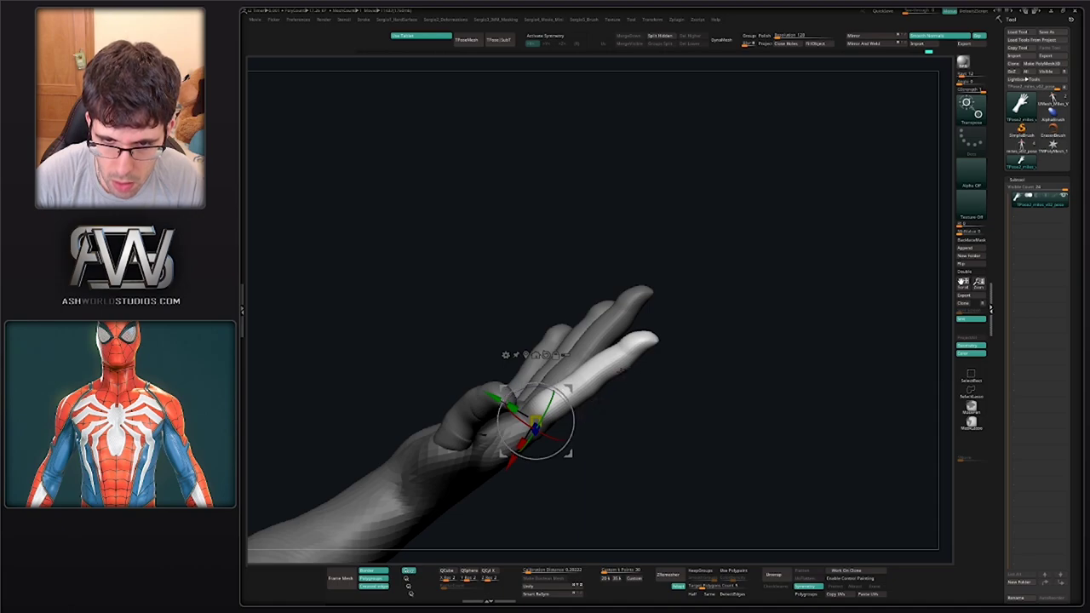
Bend the unmasked index finger into a more natural curve with the Move brush
key(q)
key(s)
drag(609, 397, 596, 380)
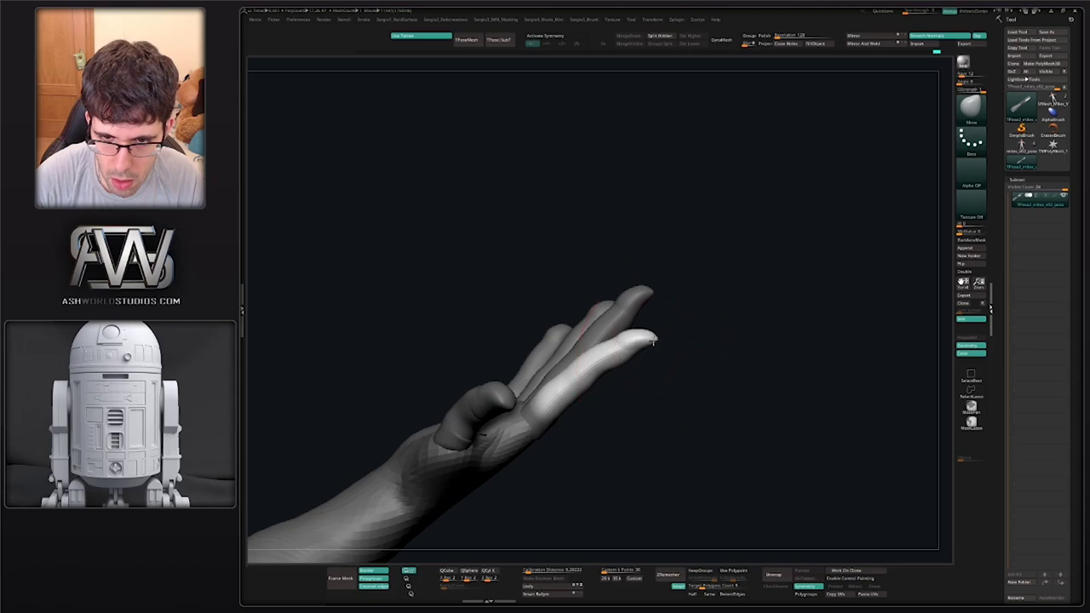
Mask the hand except the middle finger and adjust the finger from its base with the transform gizmo
ctrl+right_drag(713, 315, 488, 359)
right_drag(615, 384, 612, 369)
ctrl+drag(613, 369, 634, 387)
right_drag(626, 375, 579, 366)
mouse_move(625, 309)
ctrl+mouse_down()
mouse_move(522, 388)
mouse_move(526, 410)
ctrl+mouse_up()
ctrl+drag(664, 323, 654, 317)
mouse_move(664, 333)
right_down()
mouse_move(596, 377)
mouse_move(635, 366)
mouse_move(547, 369)
mouse_move(556, 352)
mouse_move(543, 316)
right_up()
ctrl+click(596, 382)
key(w)
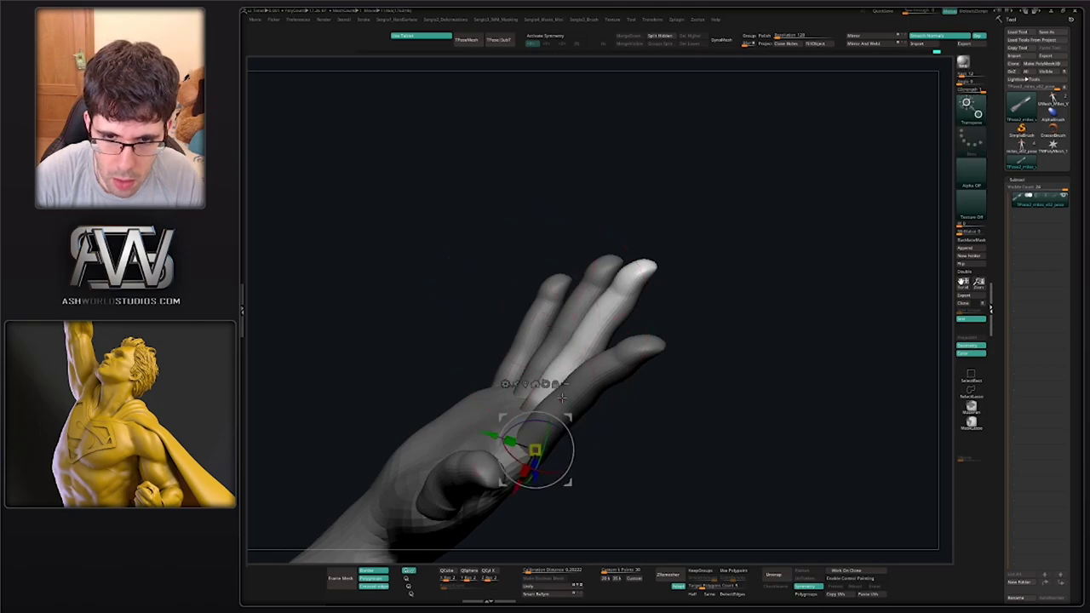
right_drag(552, 396, 545, 361)
alt+drag(577, 421, 605, 401)
key(q)
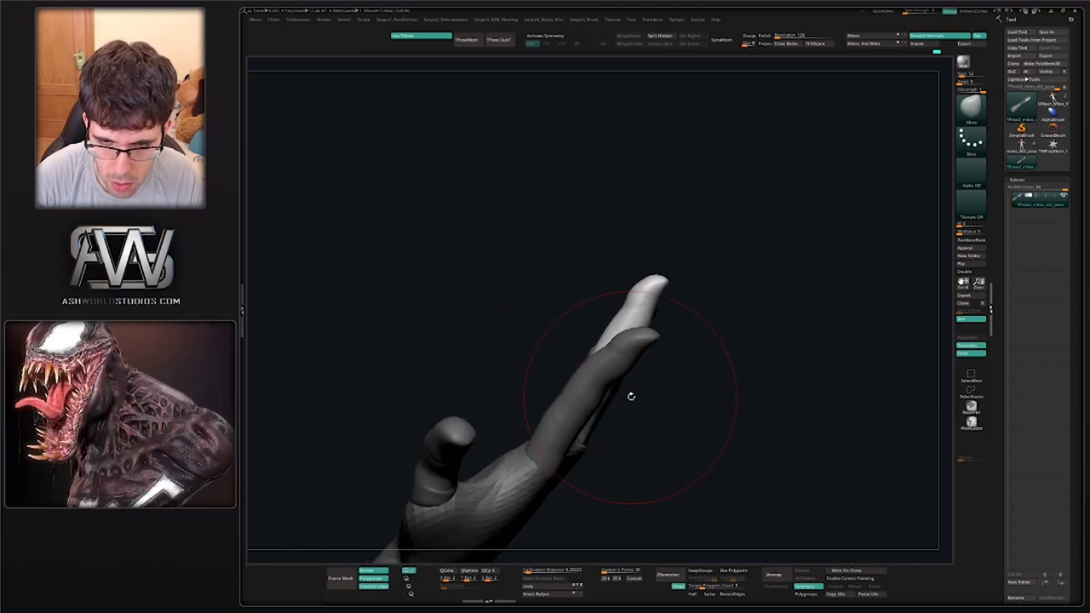
Mask the index finger, invert the mask and hide the finger to expose the middle finger
right_drag(631, 397, 676, 380)
ctrl+drag(677, 380, 689, 397)
right_drag(688, 397, 691, 410)
mouse_move(652, 306)
ctrl+mouse_down()
mouse_move(552, 409)
mouse_move(701, 343)
mouse_move(693, 322)
ctrl+mouse_up()
mouse_move(701, 358)
right_down()
mouse_move(661, 502)
mouse_move(655, 451)
mouse_move(681, 326)
right_up()
ctrl+click(642, 375)
ctrl+shift+click(615, 389)
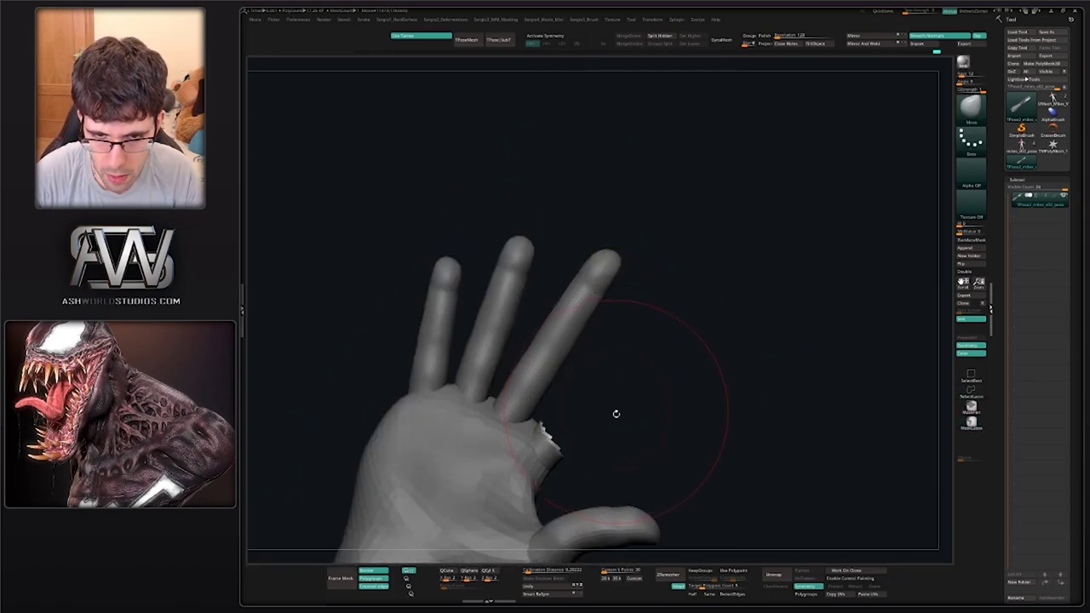
Mask the hand except the middle finger, place the pivot at its base knuckle and fold the finger toward the palm
right_drag(616, 414, 616, 390)
ctrl+drag(616, 389, 623, 412)
key(w)
ctrl+click(567, 356)
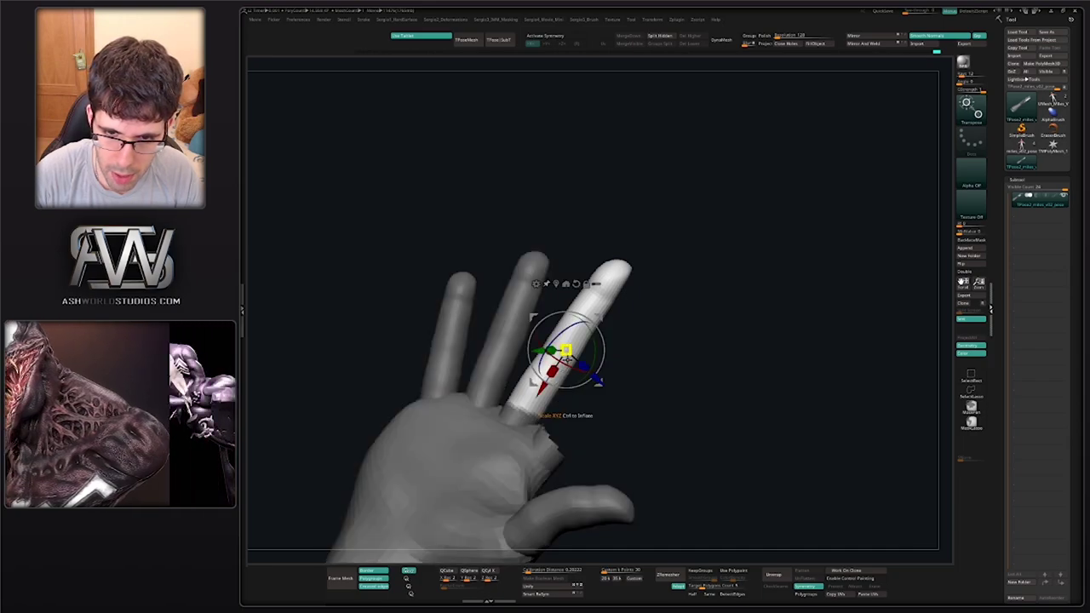
key(q)
right_drag(602, 388, 481, 387)
mouse_move(720, 399)
alt+right_down()
mouse_move(464, 402)
mouse_move(497, 401)
alt+right_up()
key(w)
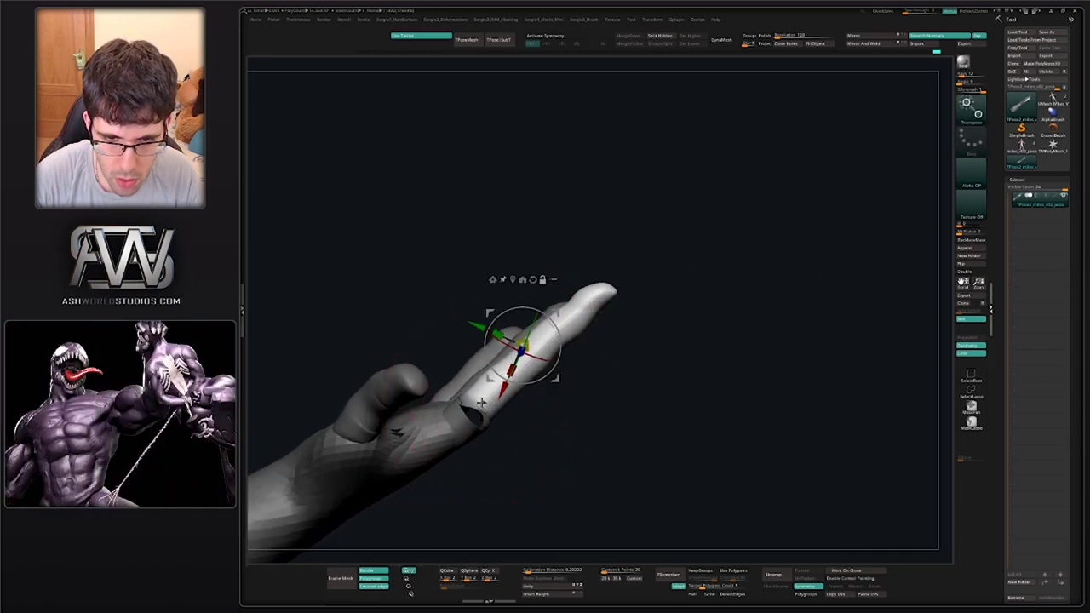
alt+click(481, 403)
drag(516, 387, 463, 362)
mouse_move(536, 409)
right_down()
mouse_move(438, 411)
mouse_move(530, 411)
right_up()
Mask the middle finger's base segment, leaving only its outer segments free to rotate
mouse_move(530, 389)
ctrl+mouse_down()
mouse_move(500, 318)
mouse_move(473, 443)
mouse_move(530, 422)
mouse_move(471, 345)
ctrl+mouse_up()
ctrl+drag(416, 415, 464, 450)
alt+right_drag(478, 481, 514, 492)
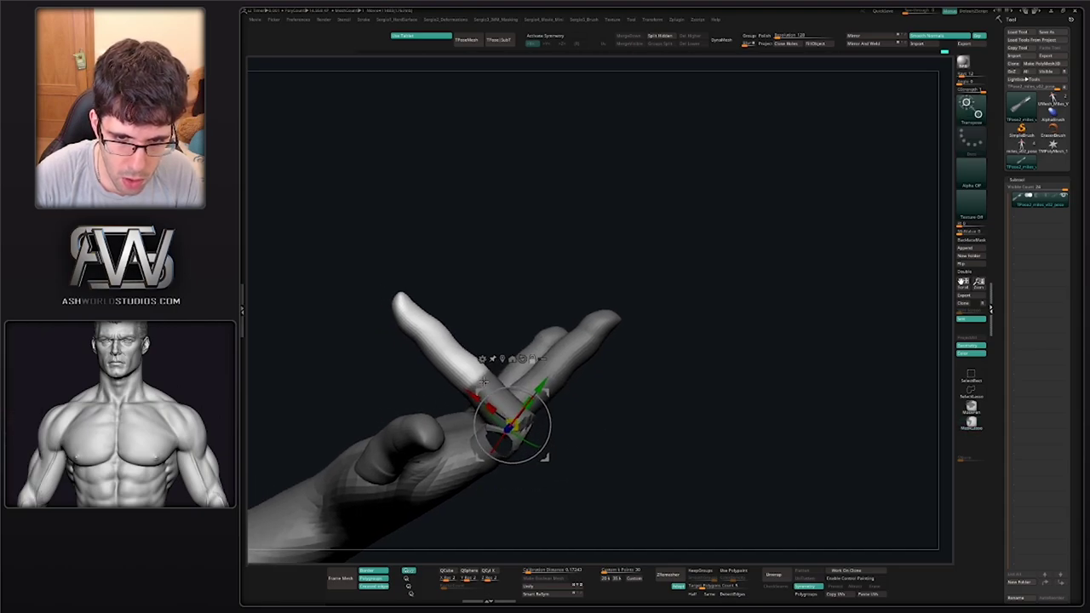
drag(513, 366, 493, 342)
key(ctrl+z)
mouse_move(565, 341)
ctrl+mouse_down()
mouse_move(544, 392)
mouse_move(535, 382)
ctrl+mouse_up()
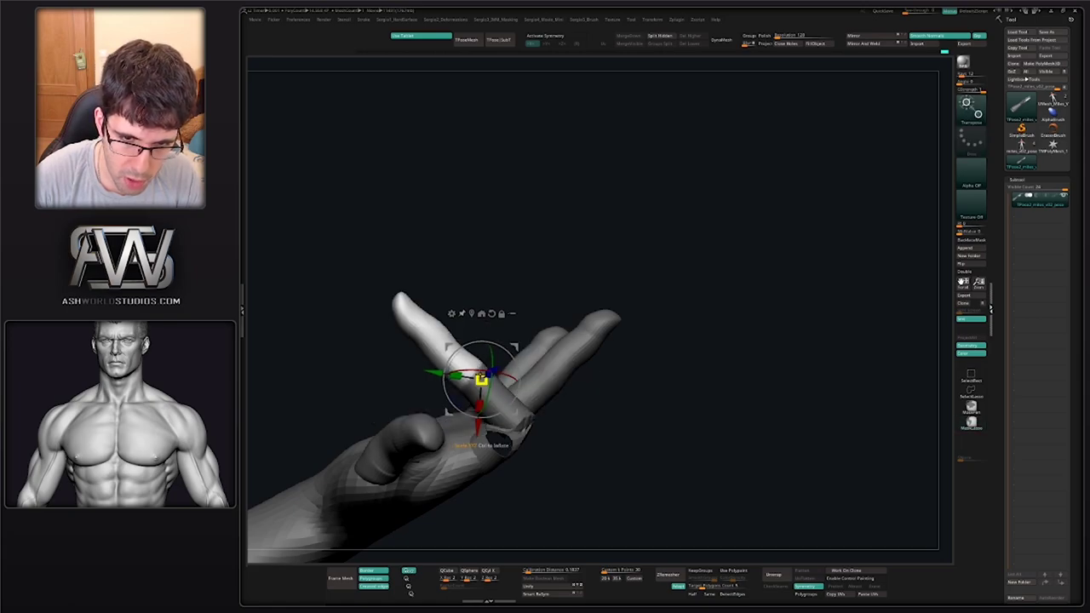
Place the pivot at the middle finger's second joint and bend the outer segments about 84 degrees toward the palm
alt+right_drag(541, 316, 513, 308)
drag(500, 333, 466, 322)
right_drag(466, 322, 484, 307)
drag(488, 297, 517, 302)
right_drag(517, 302, 525, 303)
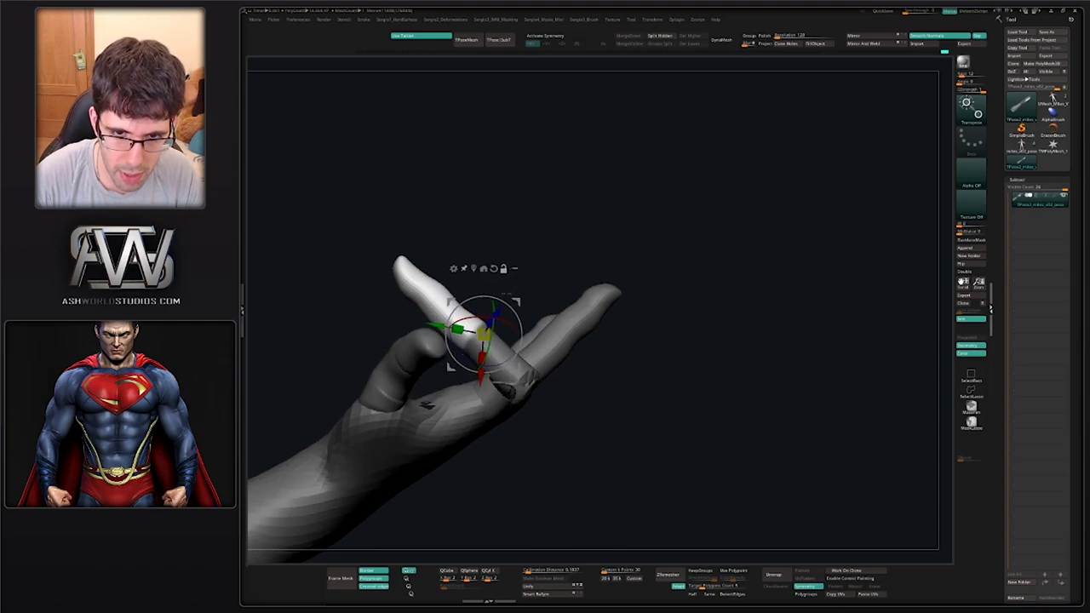
alt+drag(516, 302, 446, 270)
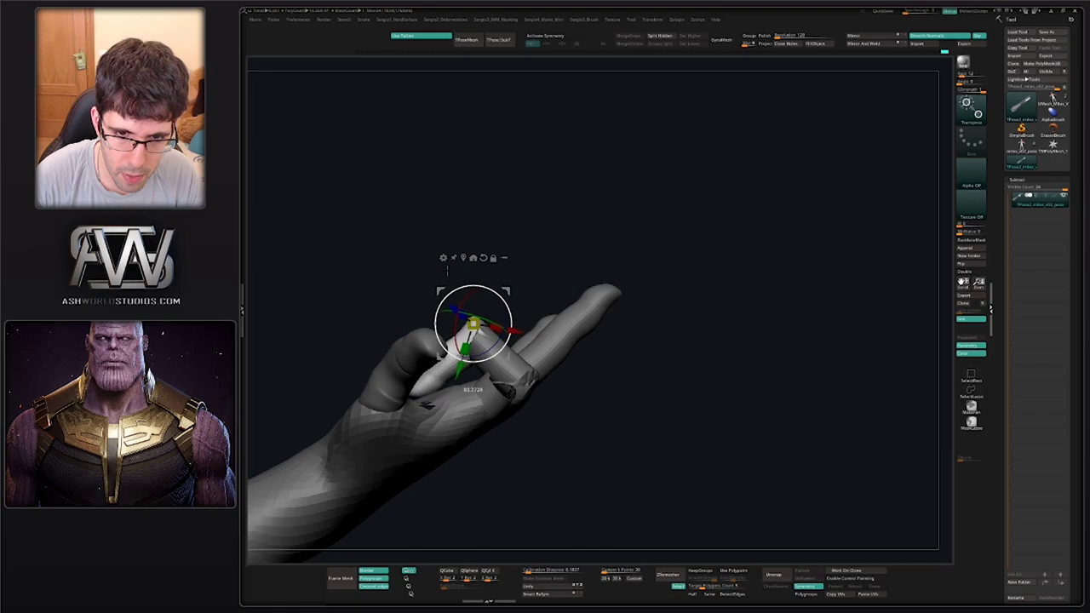
Try to mask the middle finger down to its tip and curl the tip inward, then undo the rotation
key(ctrl)
ctrl+drag(434, 354, 464, 362)
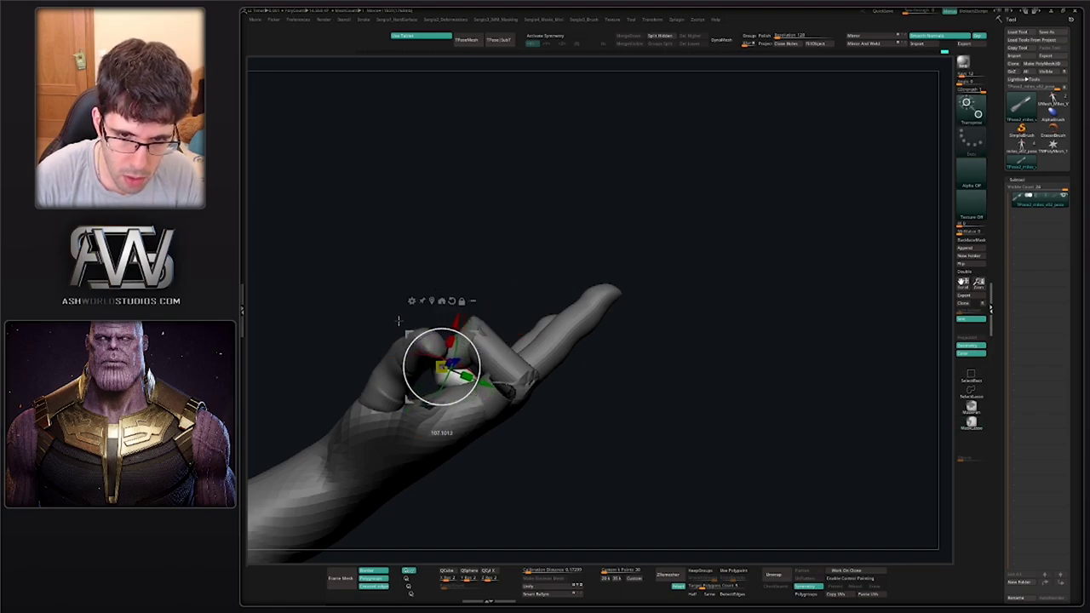
right_drag(502, 346, 593, 350)
key(ctrl+z)
key(ctrl+z)
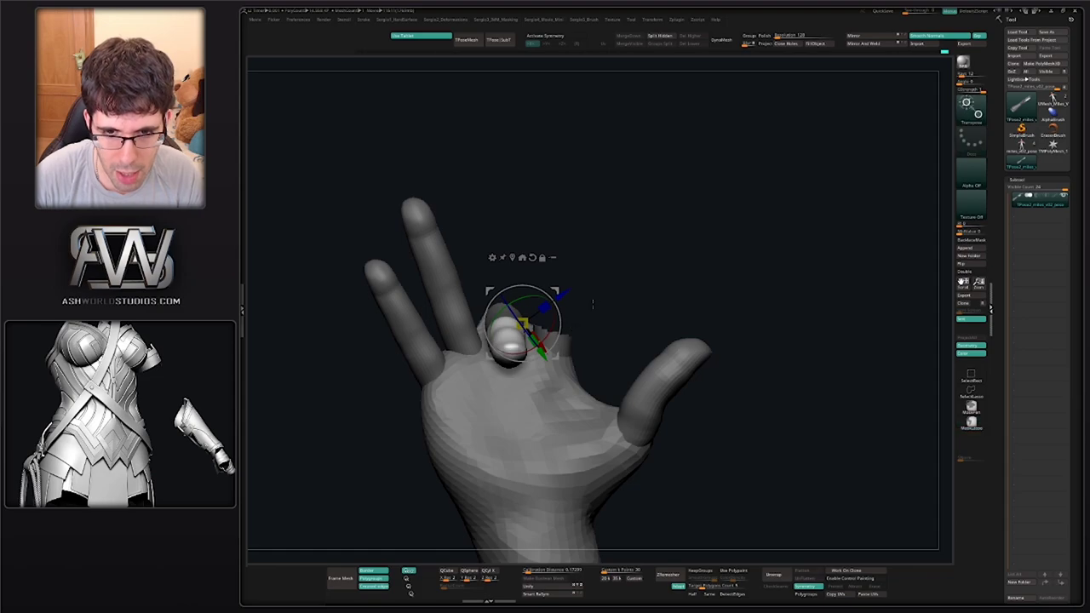
Align the gizmo with the middle finger's second joint and bend the outer segments down toward the palm
right_drag(607, 303, 604, 312)
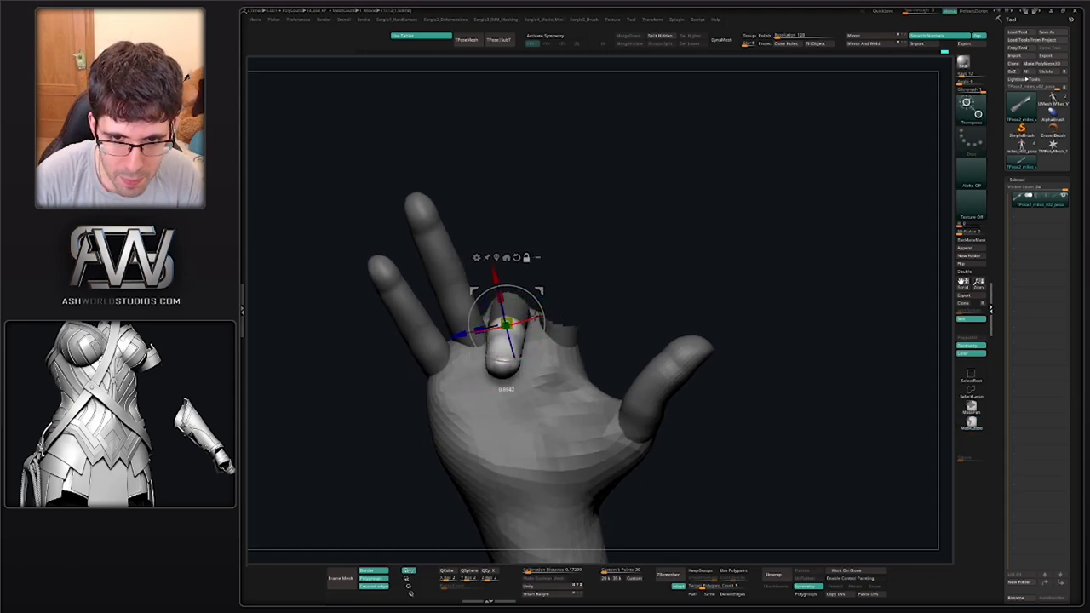
drag(528, 331, 532, 313)
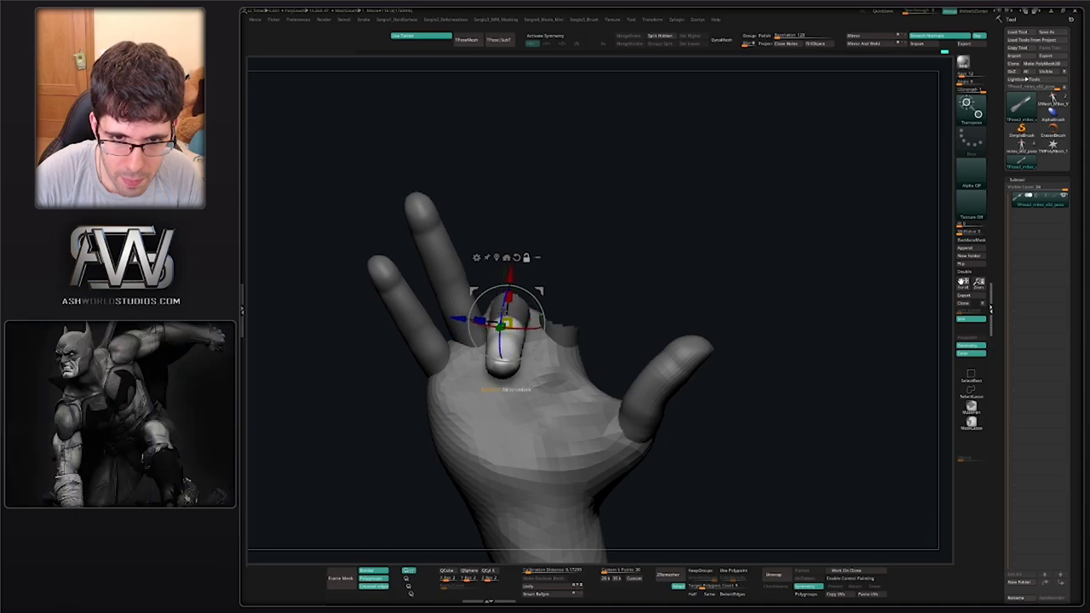
right_drag(544, 335, 567, 331)
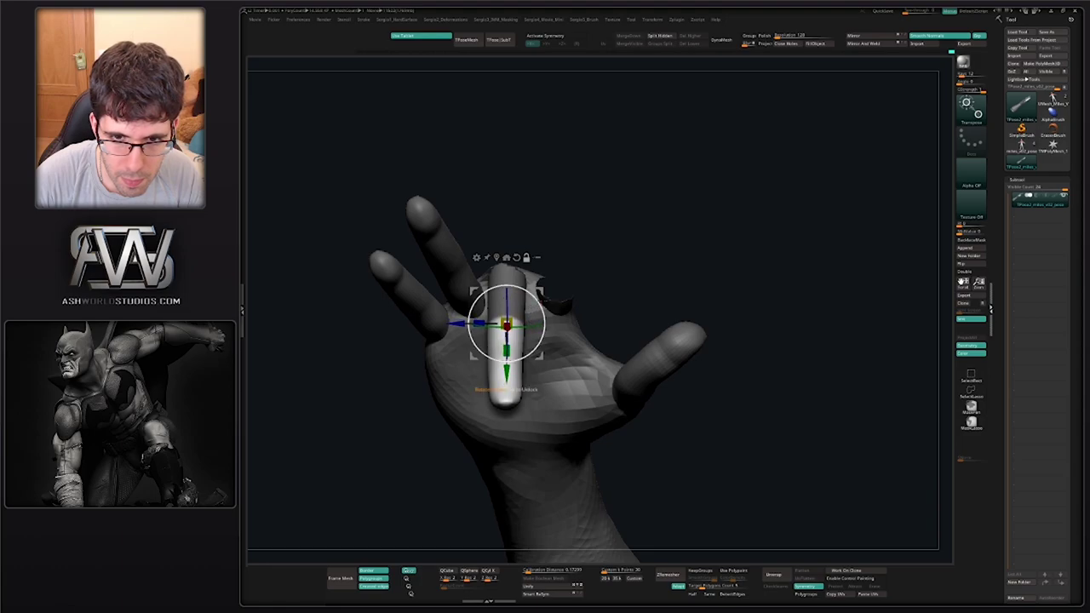
drag(707, 323, 610, 241)
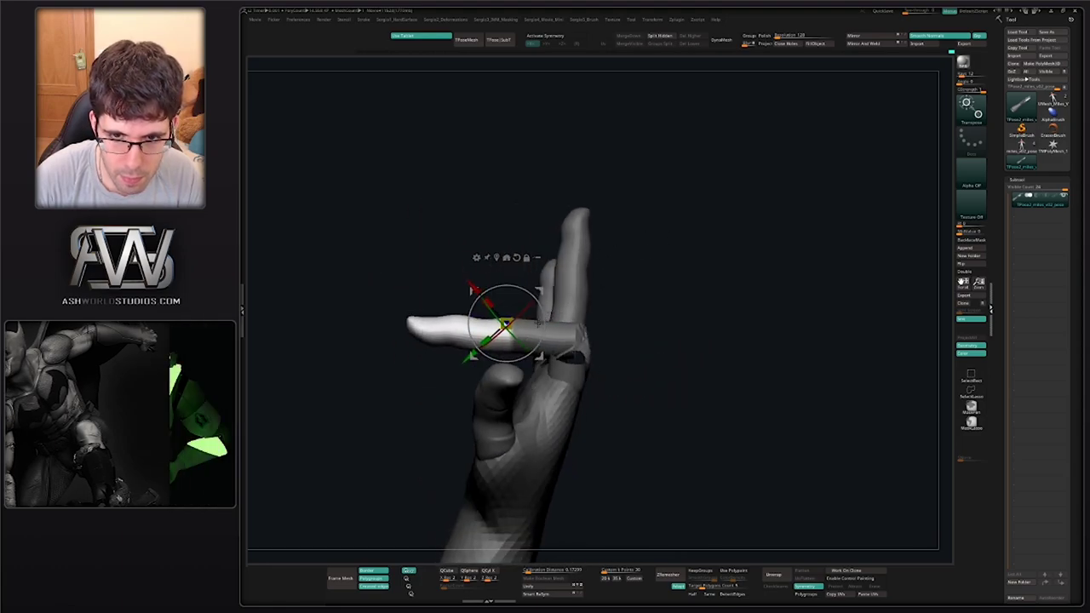
drag(543, 323, 504, 273)
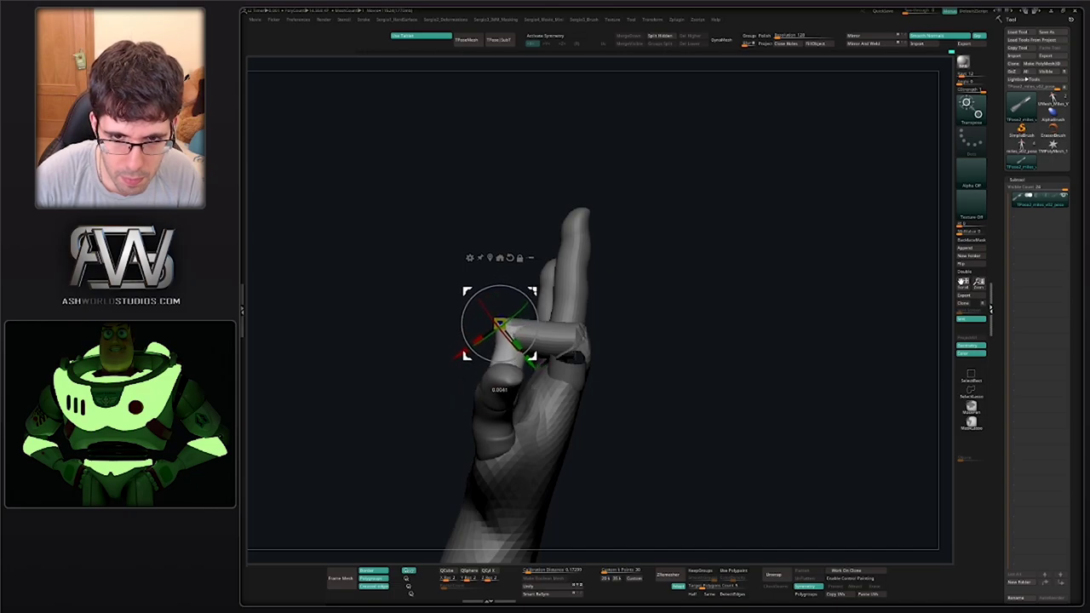
right_drag(549, 343, 543, 372)
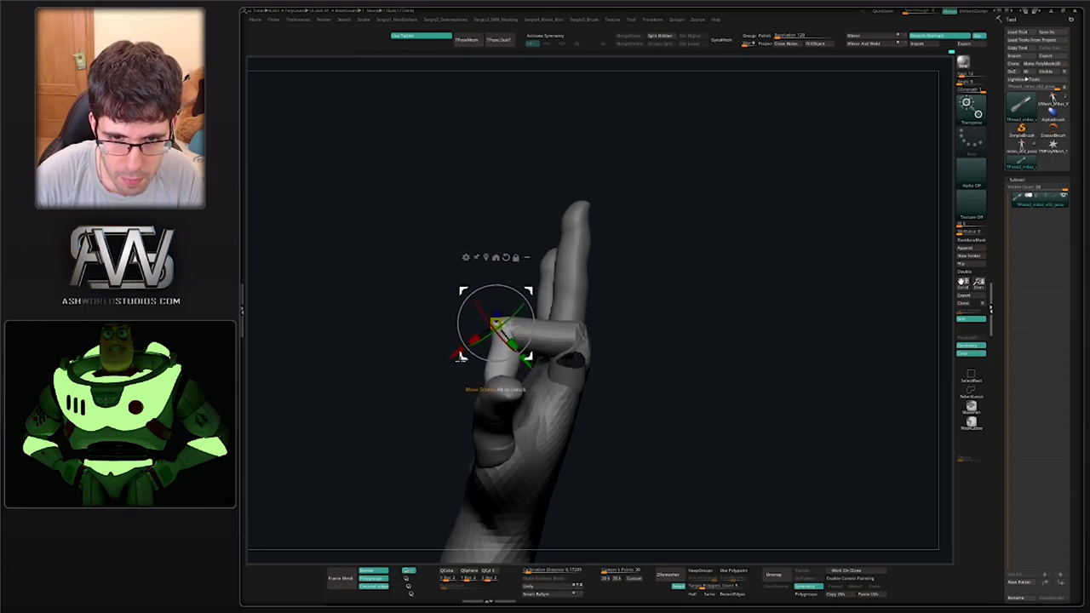
Mask the middle finger except its last segment, curl the tip in toward the palm, and clear the mask
ctrl+drag(595, 328, 409, 320)
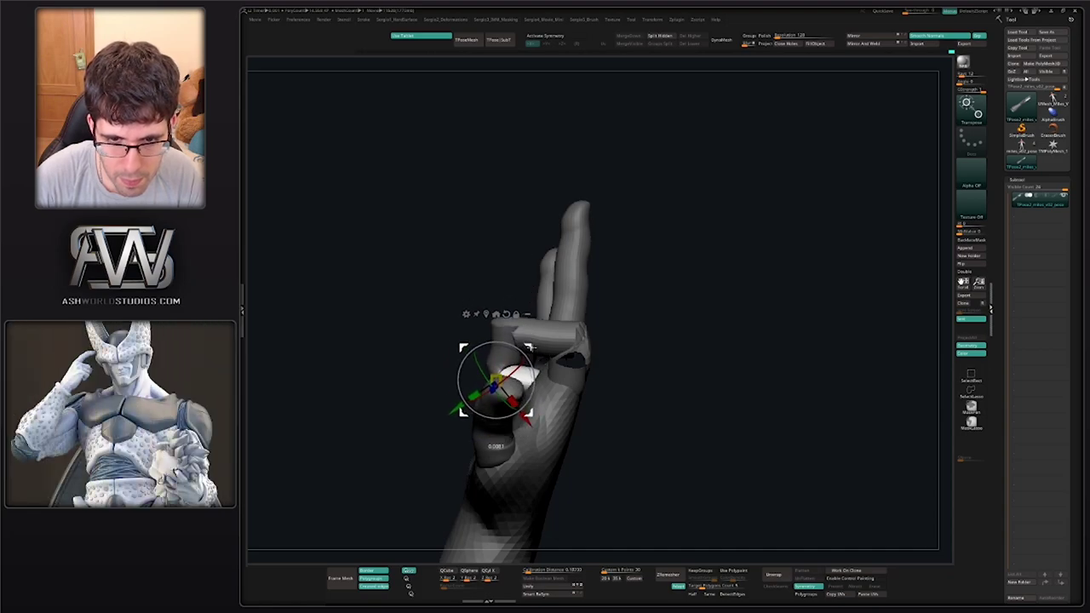
right_drag(462, 348, 594, 353)
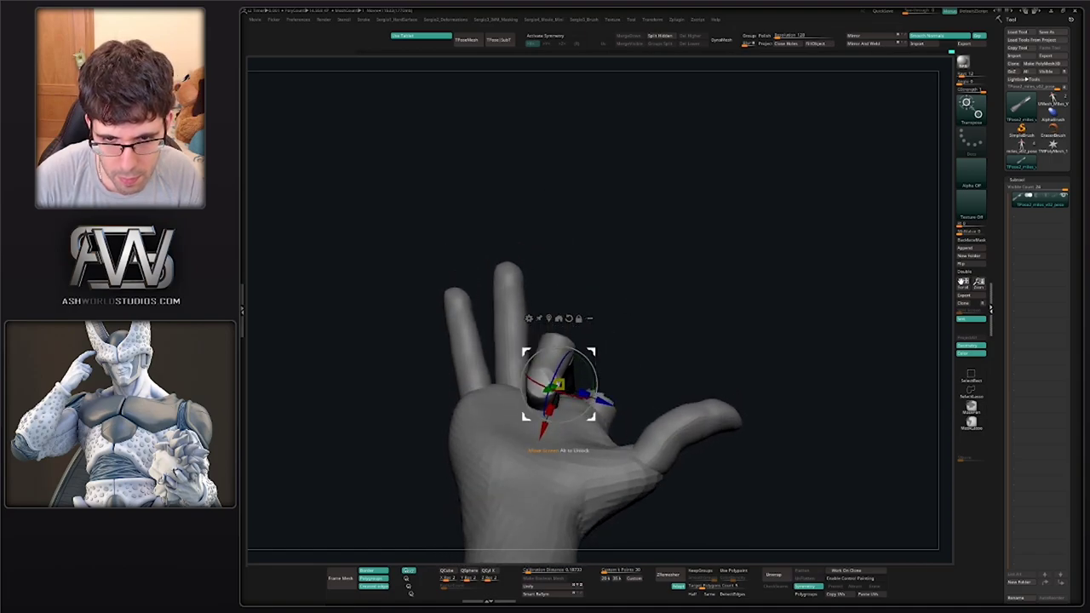
ctrl+click(594, 353)
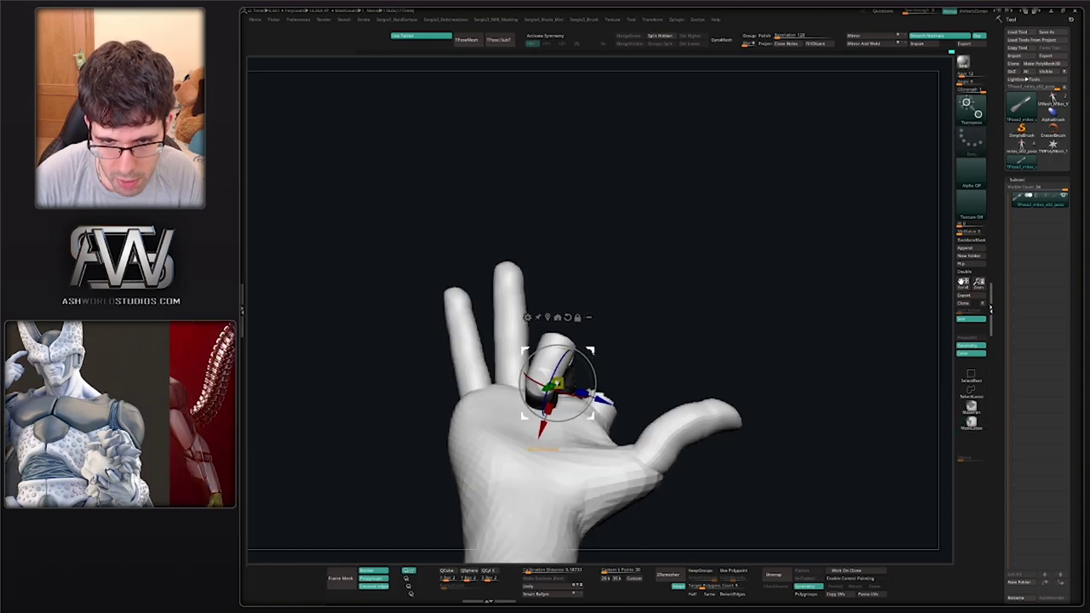
right_drag(594, 353, 593, 414)
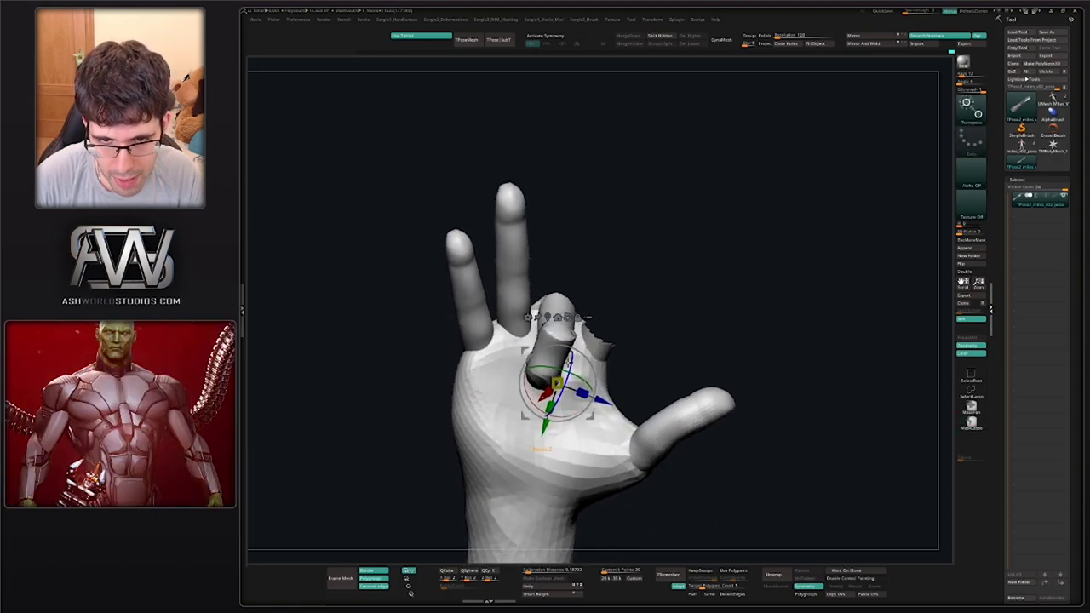
Isolate the curled middle finger with an inverted mask and rotate it sideways into an upright alignment
ctrl+click(572, 333)
key(q)
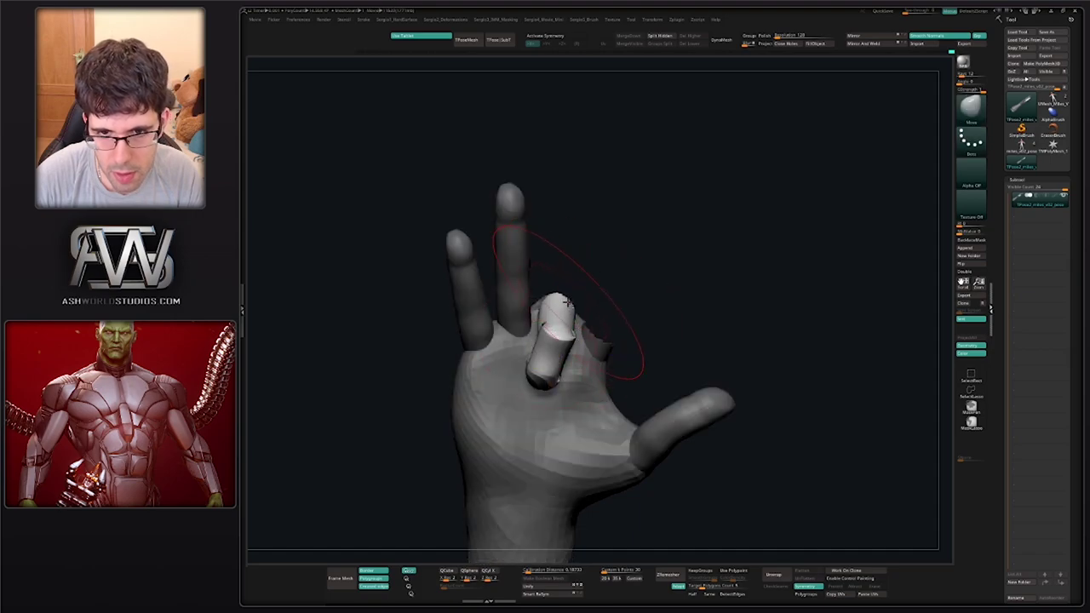
key(w)
right_drag(593, 309, 584, 295)
drag(583, 293, 593, 293)
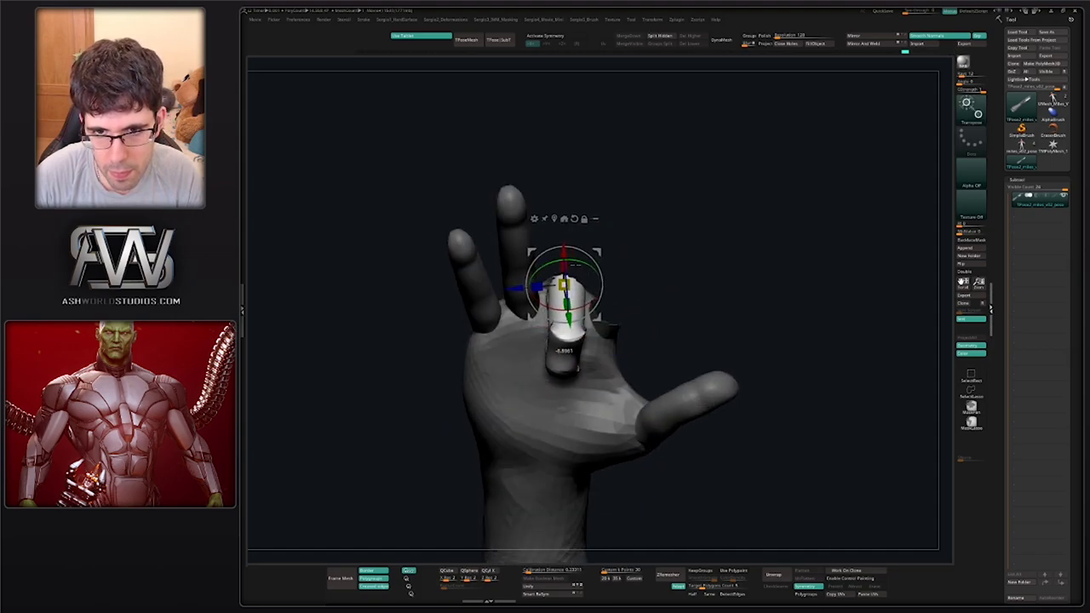
key(q)
Mask the ring finger from its tip to near the knuckle and invert the mask so only that finger is free
ctrl+shift+drag(645, 267, 657, 285)
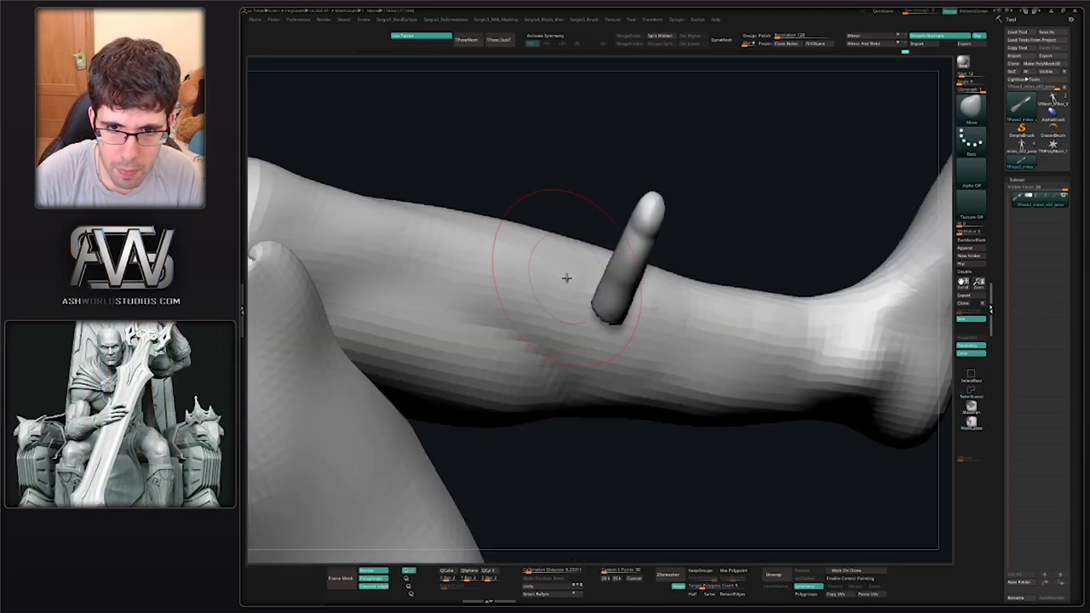
ctrl+shift+drag(587, 270, 586, 272)
ctrl+click(587, 272)
ctrl+right_drag(519, 251, 574, 202)
right_drag(559, 249, 551, 248)
mouse_move(559, 219)
ctrl+mouse_down()
mouse_move(526, 139)
mouse_move(479, 207)
mouse_move(488, 281)
ctrl+mouse_up()
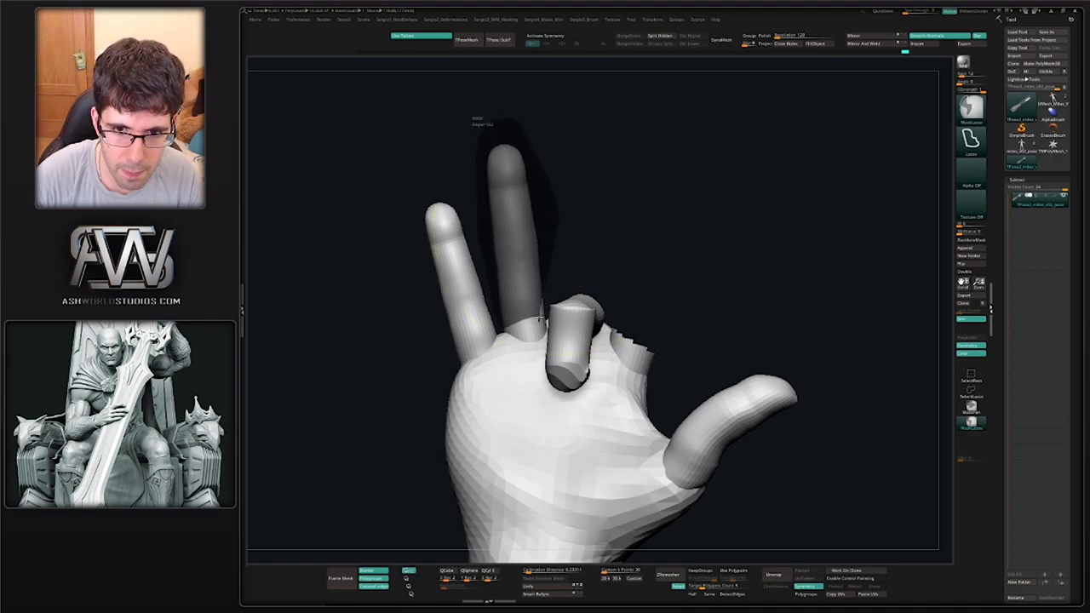
ctrl+drag(548, 314, 555, 300)
mouse_move(565, 209)
right_down()
mouse_move(724, 218)
mouse_move(569, 223)
right_up()
ctrl+click(564, 272)
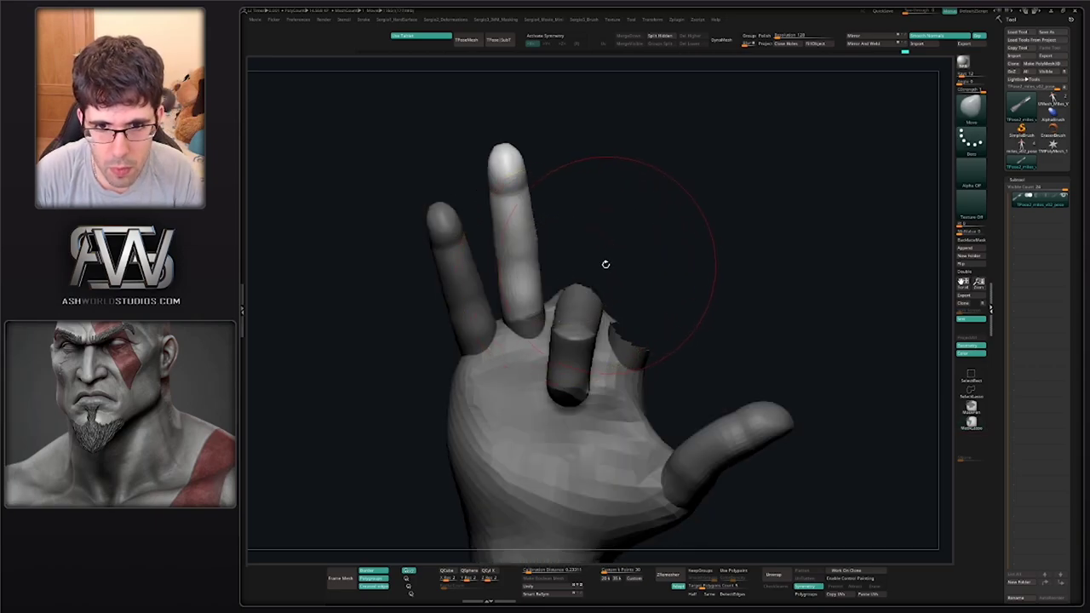
Place the pivot at the ring finger's knuckle and bend the whole finger toward the palm
right_drag(606, 265, 532, 271)
ctrl+click(555, 285)
mouse_move(615, 286)
right_down()
mouse_move(694, 263)
mouse_move(655, 274)
mouse_move(606, 261)
right_up()
key(w)
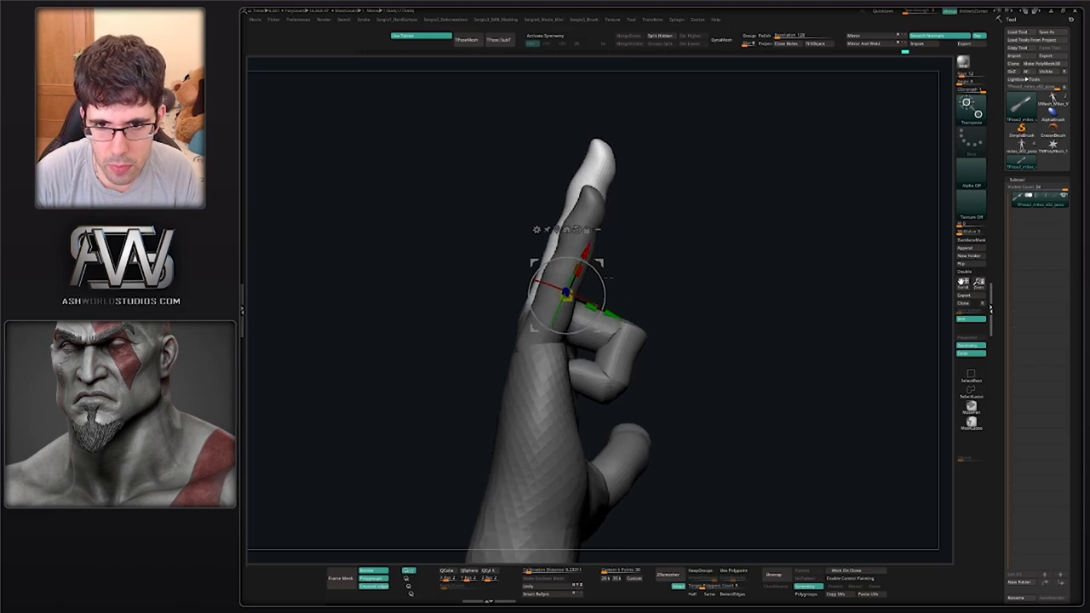
mouse_move(600, 257)
alt+mouse_down()
mouse_move(582, 268)
mouse_move(572, 352)
alt+mouse_up()
mouse_move(700, 311)
right_down()
mouse_move(638, 307)
mouse_move(700, 305)
right_up()
Mask the ring finger segment by segment and bend the remaining outer segments inward, finishing with the curled tip
mouse_move(613, 315)
ctrl+mouse_down()
mouse_move(598, 358)
mouse_move(544, 184)
mouse_move(555, 191)
ctrl+mouse_up()
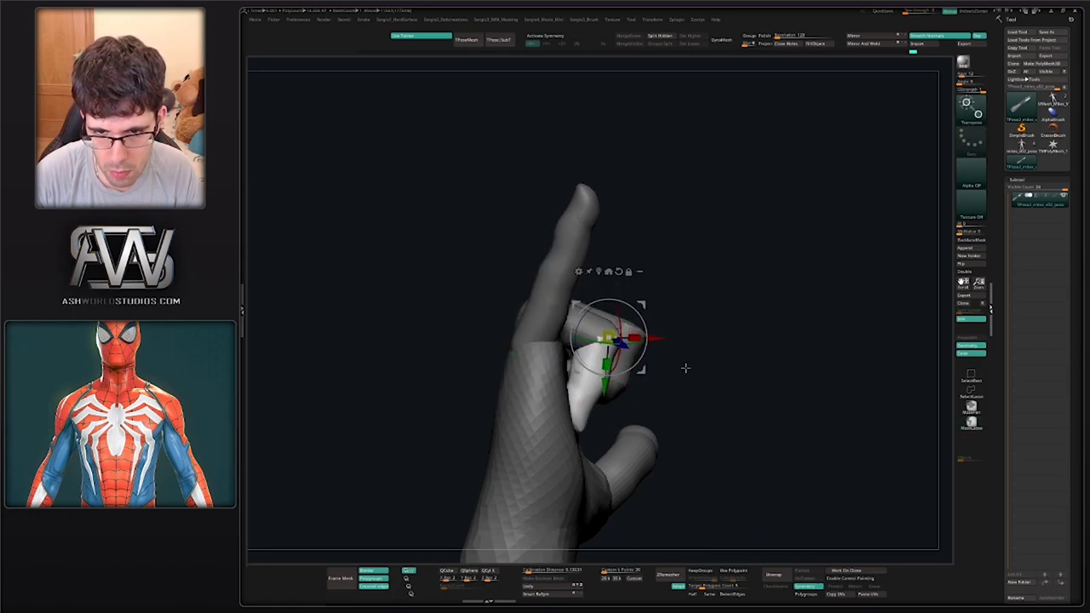
mouse_move(569, 368)
ctrl+mouse_down()
mouse_move(708, 361)
mouse_move(635, 393)
ctrl+mouse_up()
alt+click(590, 386)
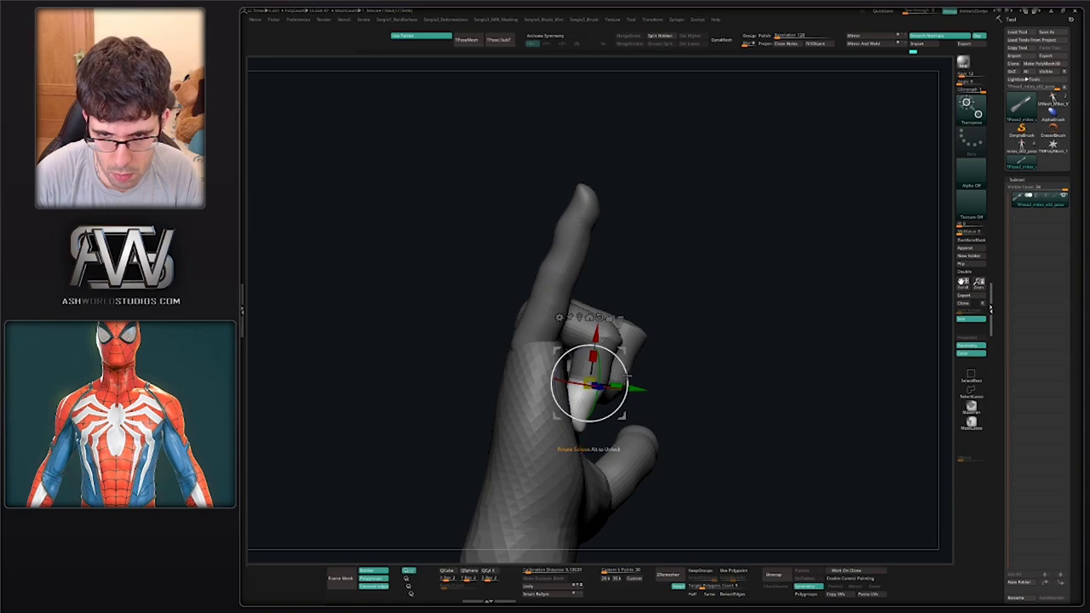
key(q)
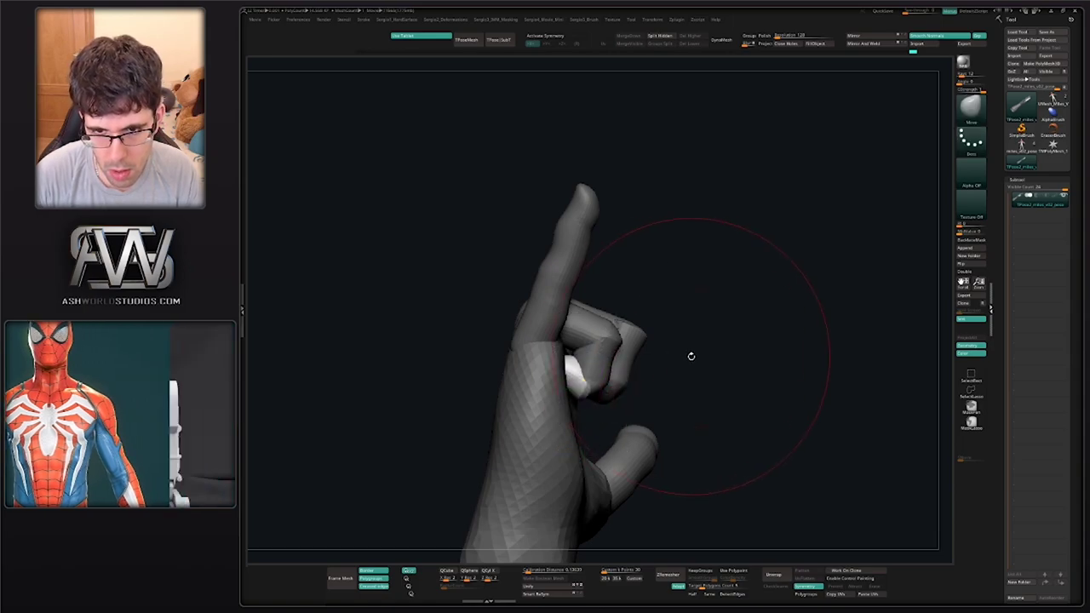
Clear the mask, reshape the thumb with the Move Topological brush, and smooth its base
mouse_move(691, 355)
right_down()
mouse_move(637, 366)
mouse_move(648, 404)
mouse_move(654, 332)
right_up()
mouse_move(654, 332)
right_down()
mouse_move(679, 393)
mouse_move(629, 316)
mouse_move(625, 338)
mouse_move(642, 351)
right_up()
key(s)
drag(641, 336, 639, 335)
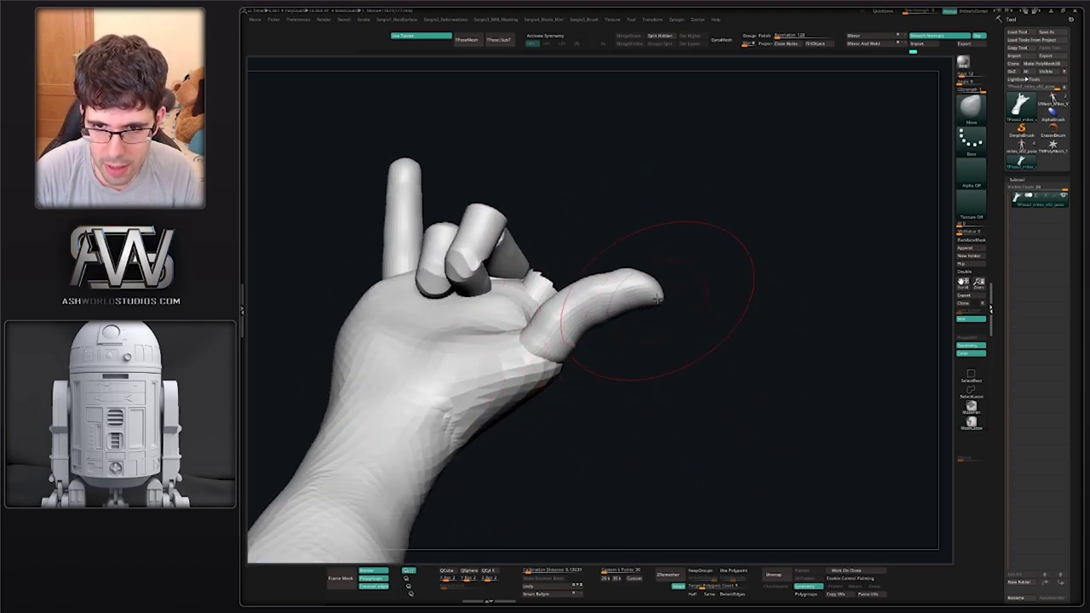
key(b)
key(m)
key(t)
drag(657, 298, 625, 282)
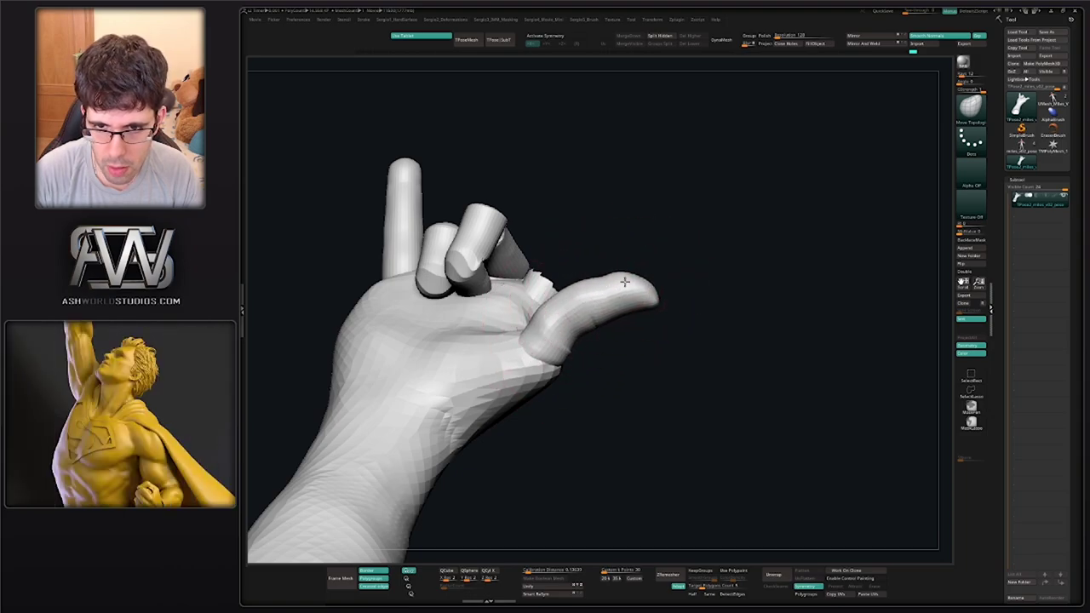
shift+drag(577, 320, 557, 337)
Build up volume where the thumb joins the palm with the Clay brush
mouse_move(558, 328)
right_down()
mouse_move(559, 347)
mouse_move(604, 322)
mouse_move(601, 383)
right_up()
key(b)
key(c)
key(l)
mouse_move(600, 384)
mouse_down()
mouse_move(599, 411)
mouse_move(598, 372)
mouse_up()
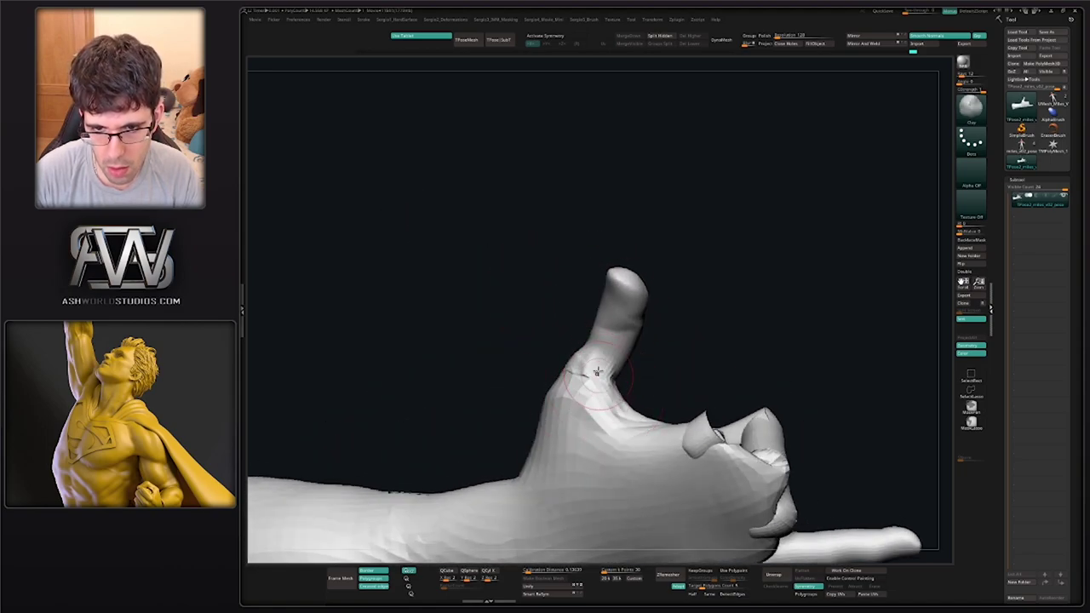
mouse_move(575, 401)
right_down()
mouse_move(561, 369)
mouse_move(505, 361)
mouse_move(488, 337)
right_up()
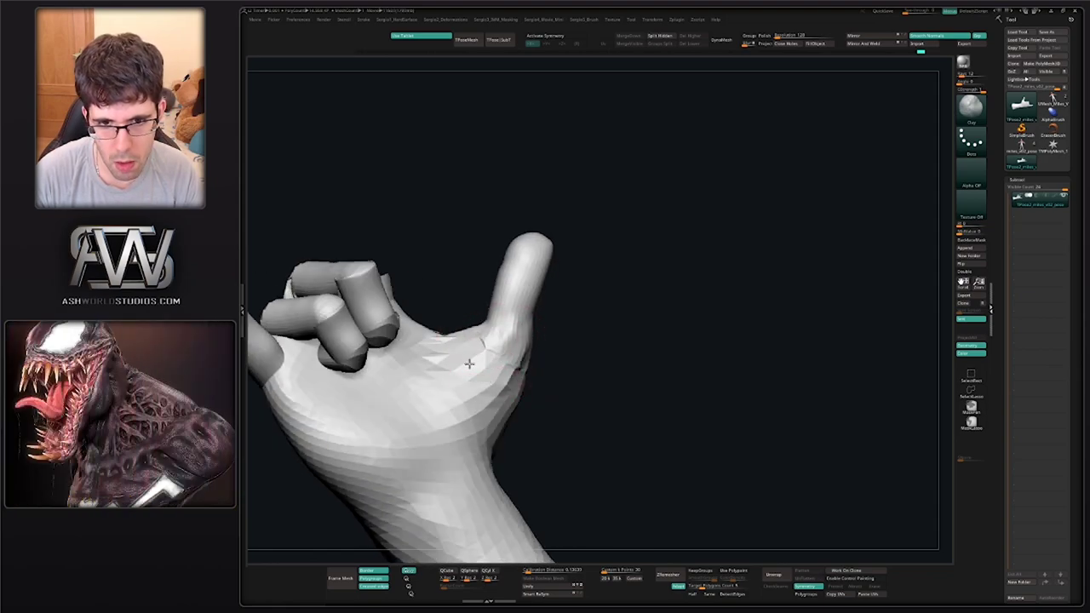
Refine the thumb's silhouette from several sides with the Move brush
mouse_move(536, 390)
ctrl+right_down()
mouse_move(538, 358)
mouse_move(517, 359)
mouse_move(536, 349)
mouse_move(487, 307)
mouse_move(533, 312)
mouse_move(559, 341)
ctrl+right_up()
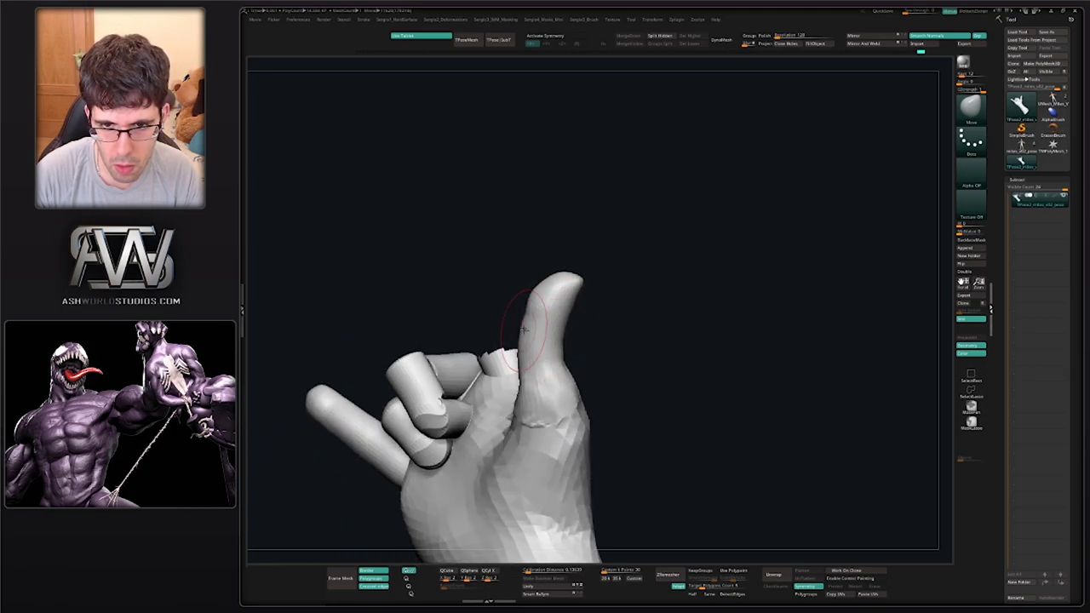
key(s)
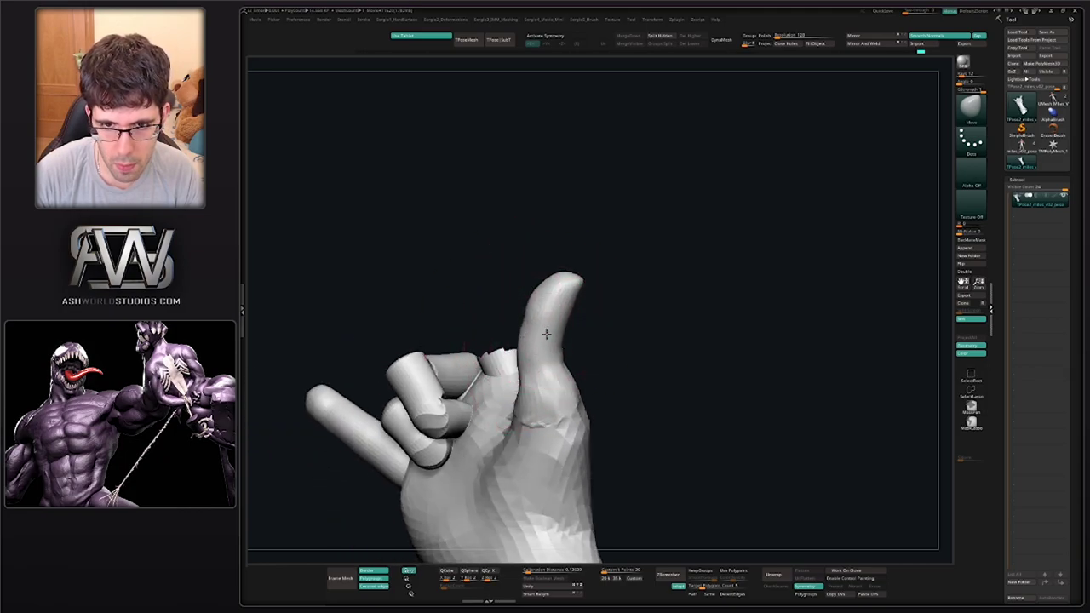
mouse_move(529, 339)
right_down()
mouse_move(558, 320)
mouse_move(514, 303)
mouse_move(527, 313)
right_up()
right_drag(521, 352, 612, 352)
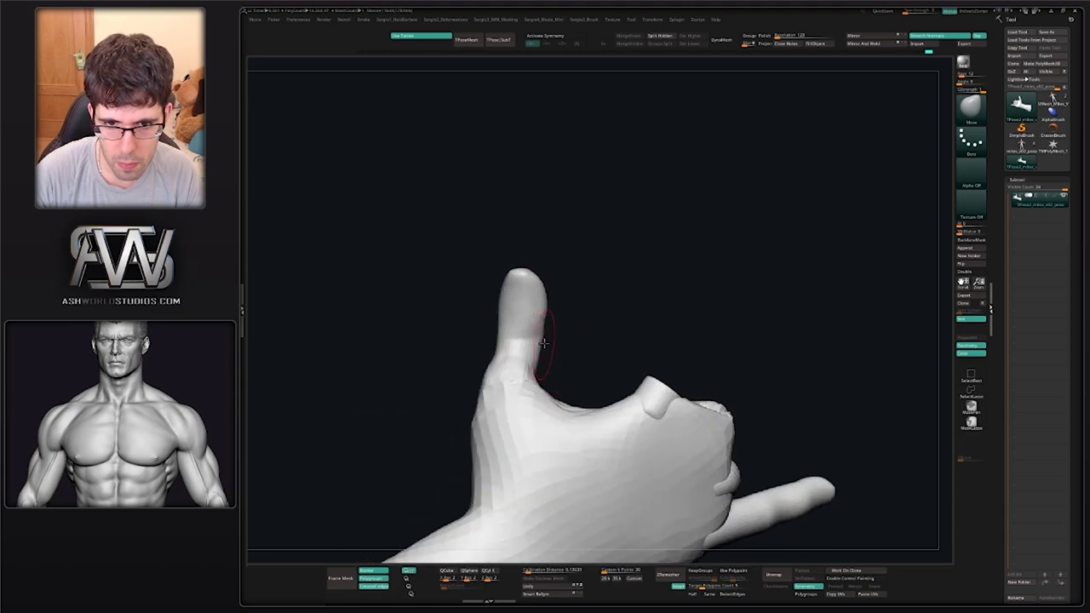
right_drag(535, 361, 527, 379)
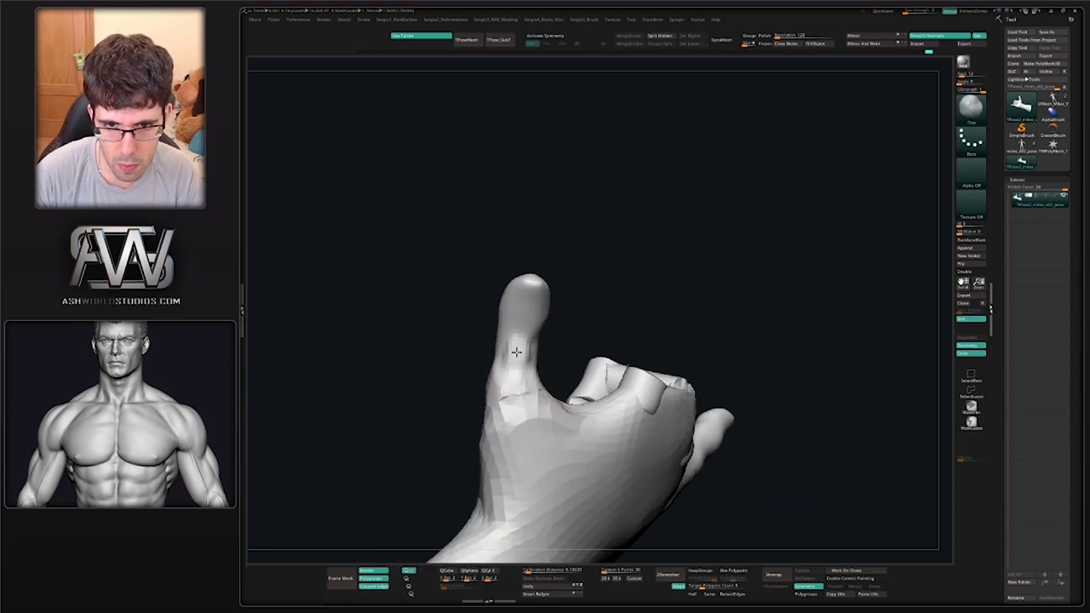
Unhide the whole figure and mask the extended hand up to the wrist
ctrl+right_drag(512, 333, 559, 415)
mouse_move(559, 415)
right_down()
mouse_move(565, 394)
mouse_move(504, 368)
mouse_move(485, 396)
mouse_move(511, 404)
mouse_move(497, 443)
right_up()
ctrl+shift+click(534, 414)
right_drag(478, 406, 528, 396)
mouse_move(528, 396)
ctrl+right_down()
mouse_move(511, 366)
mouse_move(436, 335)
mouse_move(534, 377)
mouse_move(581, 345)
ctrl+right_up()
ctrl+drag(536, 312, 533, 309)
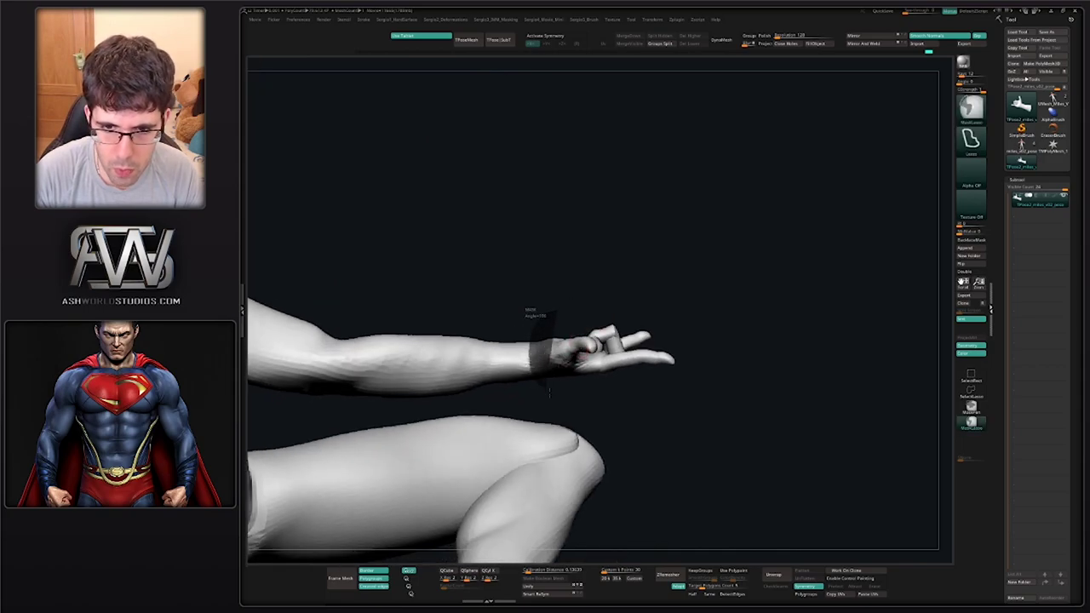
mouse_move(549, 393)
ctrl+mouse_down()
mouse_move(597, 269)
mouse_move(569, 294)
ctrl+mouse_up()
Invert the mask, place the pivot at the wrist, and rotate the extended hand downward
key(w)
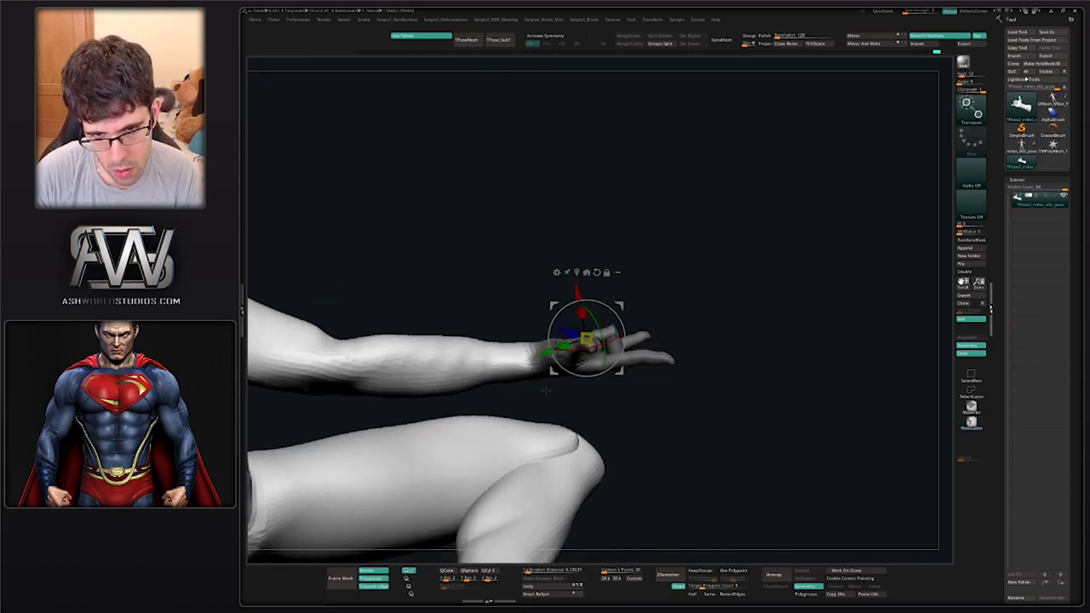
ctrl+click(545, 401)
alt+click(533, 363)
drag(569, 362, 559, 391)
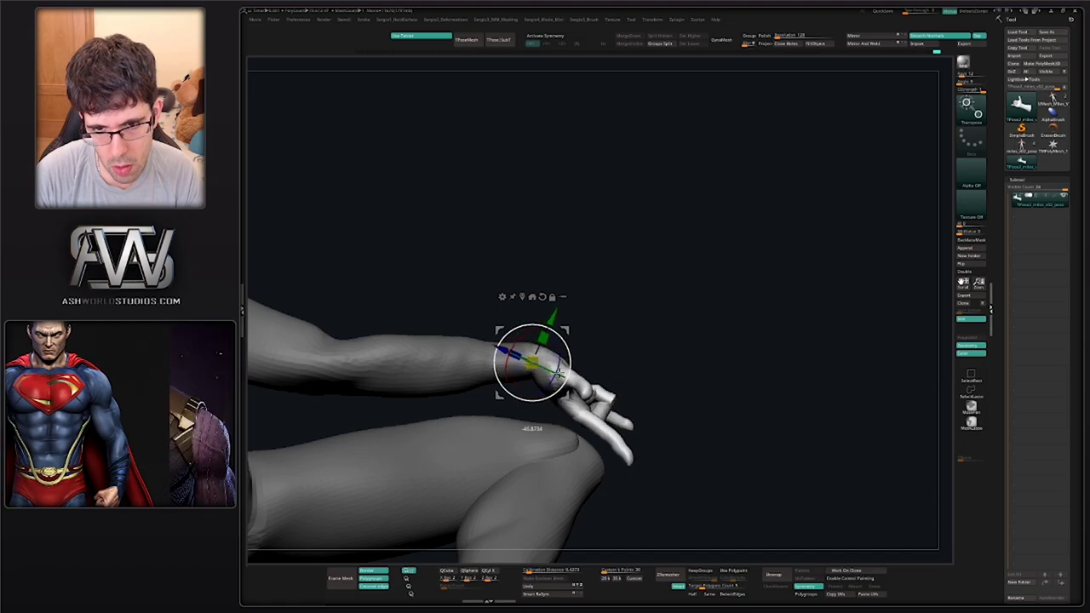
drag(567, 330, 563, 324)
key(q)
Isolate the two curled fingers one at a time and adjust their placement so they stand more parallel
mouse_move(660, 337)
mouse_down()
mouse_move(591, 355)
mouse_move(599, 348)
mouse_move(592, 362)
mouse_up()
right_drag(574, 409, 596, 407)
ctrl+drag(689, 404, 697, 412)
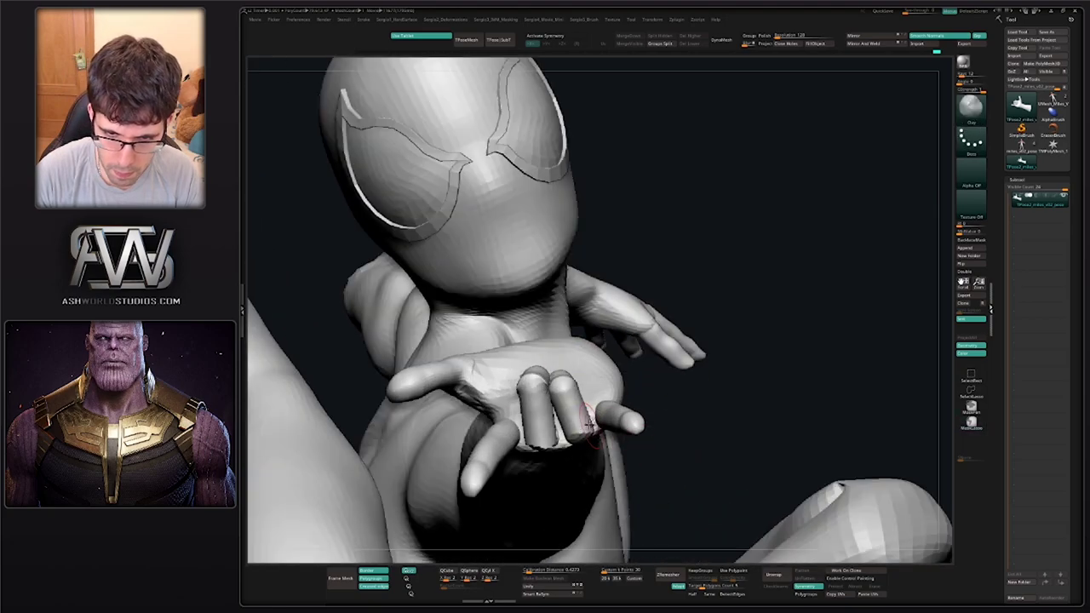
key(w)
ctrl+click(579, 414)
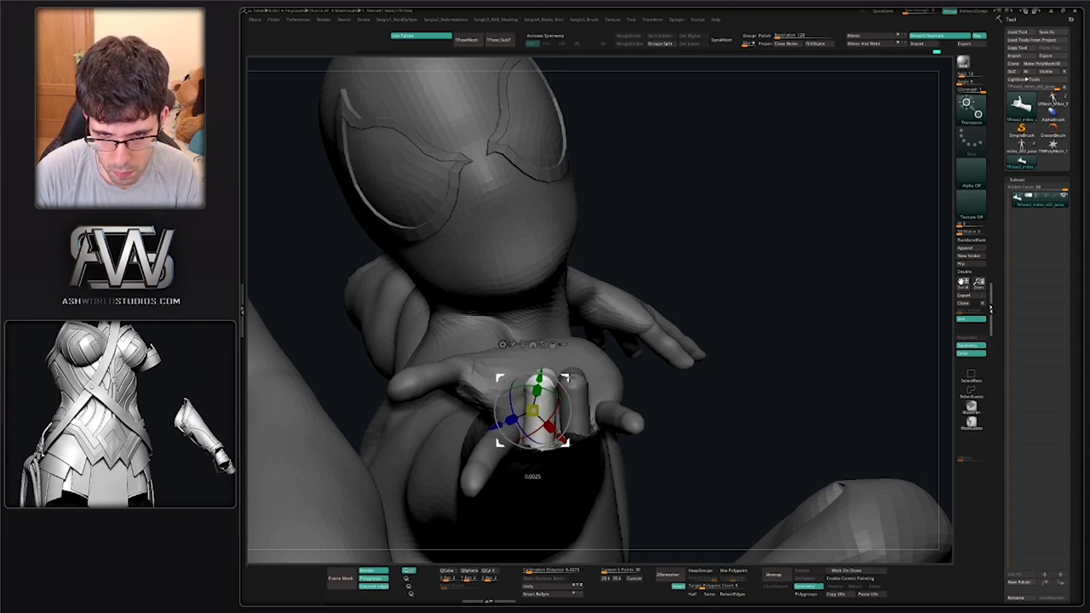
key(q)
Clear the mask and hide the rest of the body so only the extended hand remains visible
mouse_move(597, 414)
ctrl+right_down()
mouse_move(659, 280)
mouse_move(643, 319)
mouse_move(631, 315)
mouse_move(670, 323)
mouse_move(645, 370)
mouse_move(587, 390)
mouse_move(594, 351)
ctrl+right_up()
ctrl+drag(664, 333, 676, 321)
right_drag(676, 321, 662, 328)
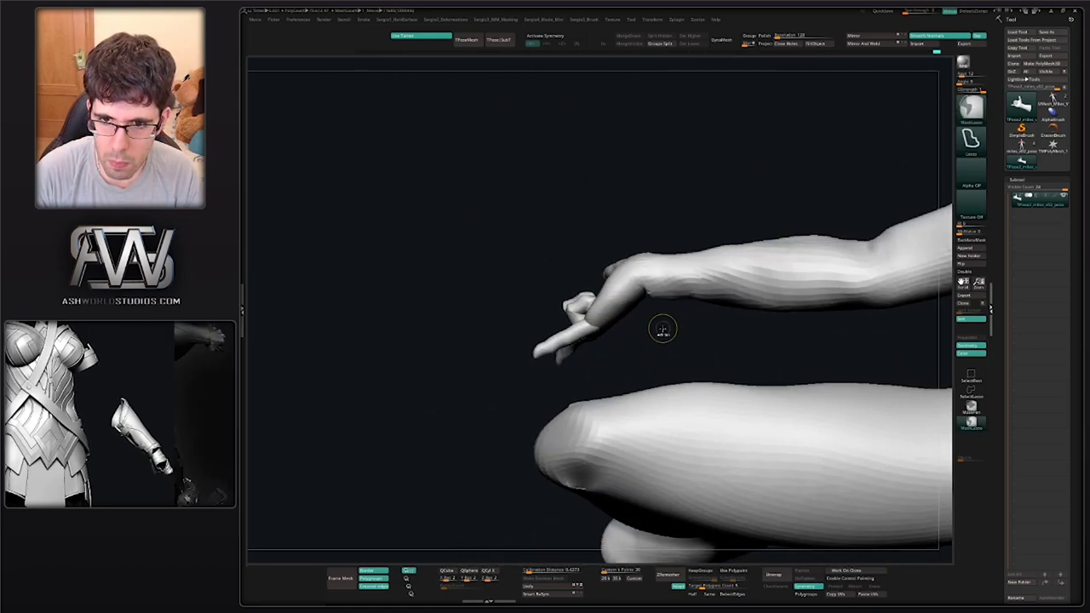
mouse_move(667, 330)
ctrl+shift+mouse_down()
mouse_move(648, 172)
mouse_move(632, 351)
mouse_move(654, 339)
ctrl+shift+mouse_up()
mouse_move(545, 383)
right_down()
mouse_move(609, 367)
mouse_move(582, 393)
mouse_move(588, 362)
mouse_move(584, 406)
mouse_move(619, 317)
right_up()
Isolate the index finger with an inverted mask and rotate it back at the knuckle, away from the palm
mouse_move(519, 300)
ctrl+mouse_down()
mouse_move(477, 521)
mouse_move(635, 338)
ctrl+mouse_up()
mouse_move(633, 332)
right_down()
mouse_move(620, 298)
mouse_move(558, 274)
mouse_move(682, 286)
mouse_move(570, 261)
mouse_move(511, 281)
mouse_move(595, 295)
right_up()
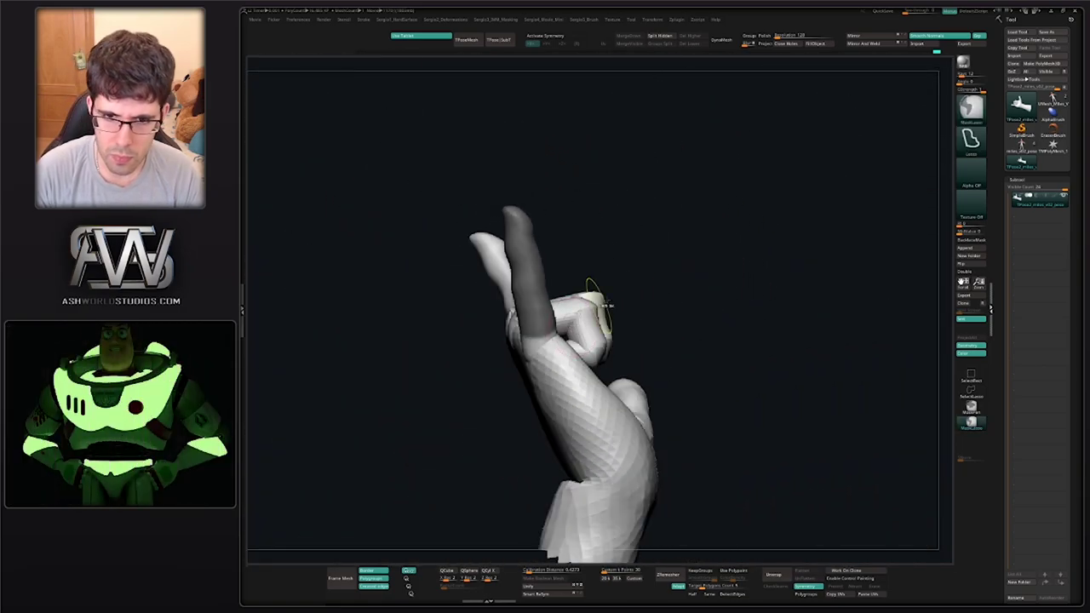
ctrl+click(598, 296)
mouse_move(545, 341)
right_down()
mouse_move(515, 345)
mouse_move(570, 354)
mouse_move(517, 347)
mouse_move(543, 338)
right_up()
key(w)
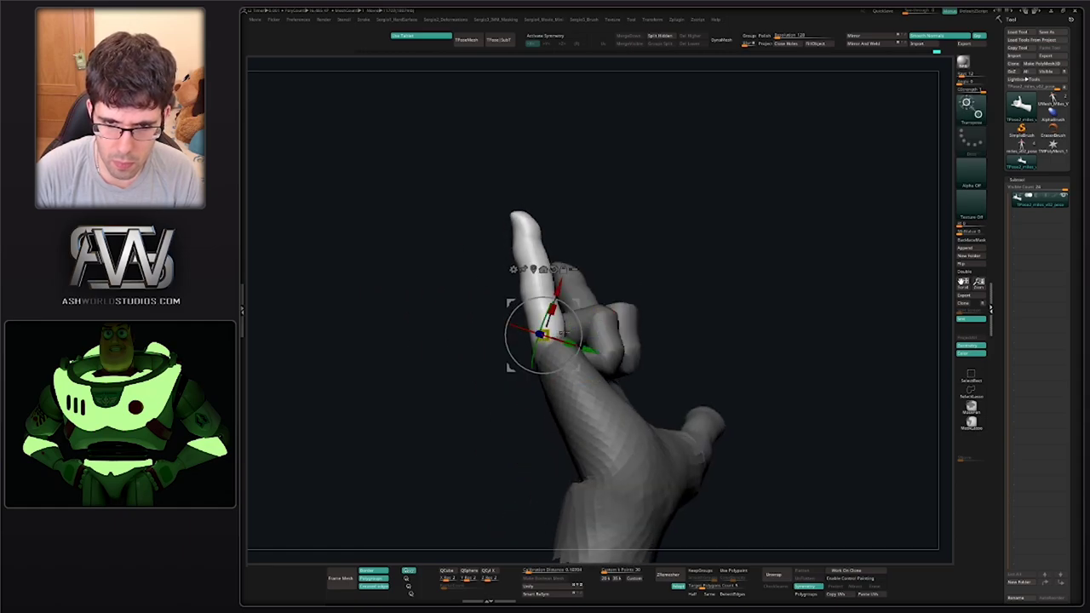
mouse_move(580, 328)
mouse_down()
mouse_move(580, 299)
mouse_move(516, 298)
mouse_up()
Adjust the shape of the unmasked index finger with the Move brush
key(q)
key(s)
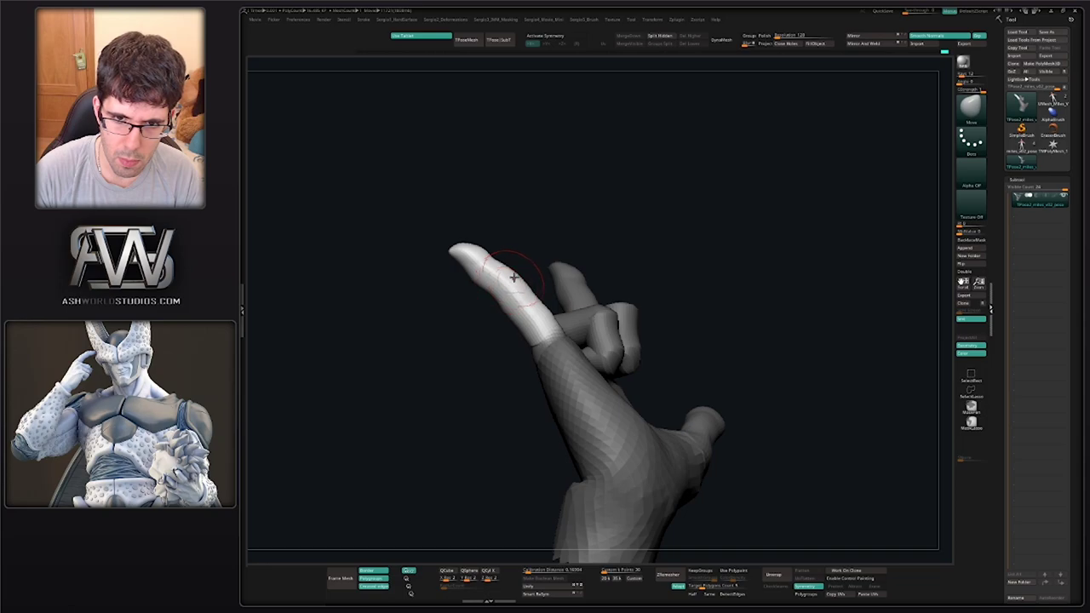
mouse_move(544, 349)
ctrl+right_down()
mouse_move(521, 290)
mouse_move(599, 375)
mouse_move(585, 352)
ctrl+right_up()
key(s)
drag(581, 348, 572, 333)
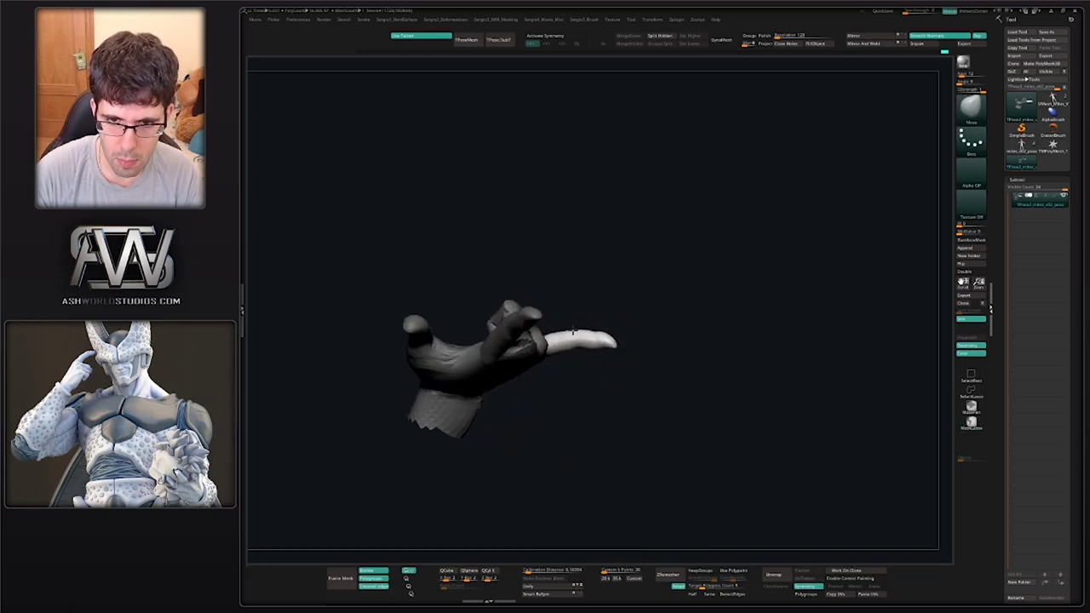
Adjust the index finger's orientation at the knuckle with the transform gizmo
mouse_move(577, 363)
right_down()
mouse_move(599, 373)
mouse_move(580, 407)
mouse_move(606, 373)
mouse_move(657, 397)
mouse_move(659, 438)
right_up()
mouse_move(663, 391)
ctrl+mouse_down()
mouse_move(673, 451)
mouse_move(675, 429)
ctrl+mouse_up()
key(w)
ctrl+click(627, 435)
key(q)
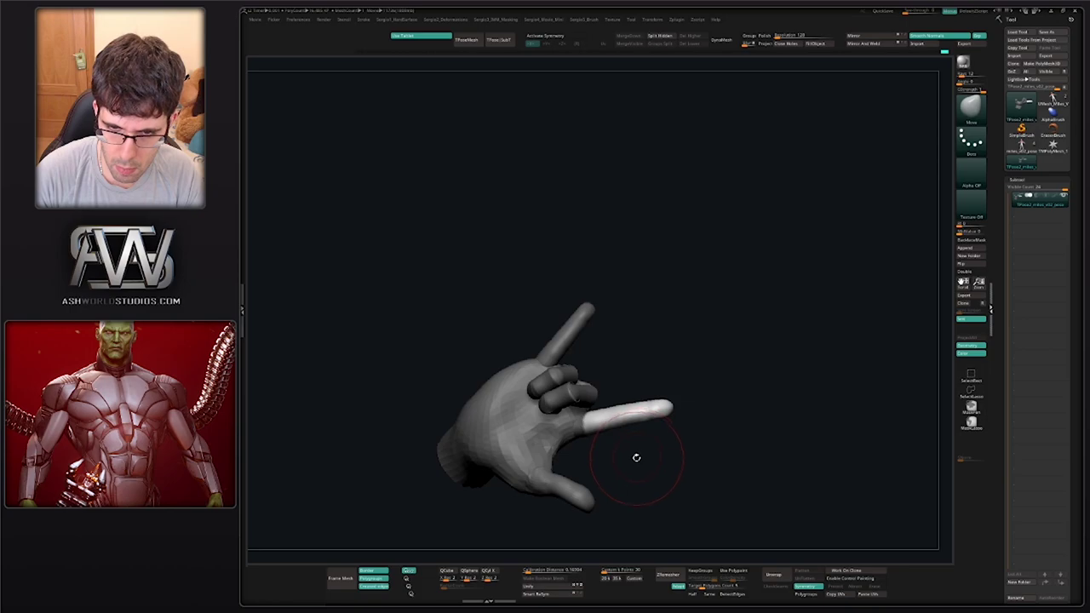
Reshape and smooth the unmasked index finger of the extended hand with the Move brush, adjusting the brush size
mouse_move(638, 457)
right_down()
mouse_move(665, 406)
mouse_move(667, 427)
mouse_move(632, 434)
right_up()
shift+drag(625, 433, 633, 432)
ctrl+right_drag(645, 440, 642, 460)
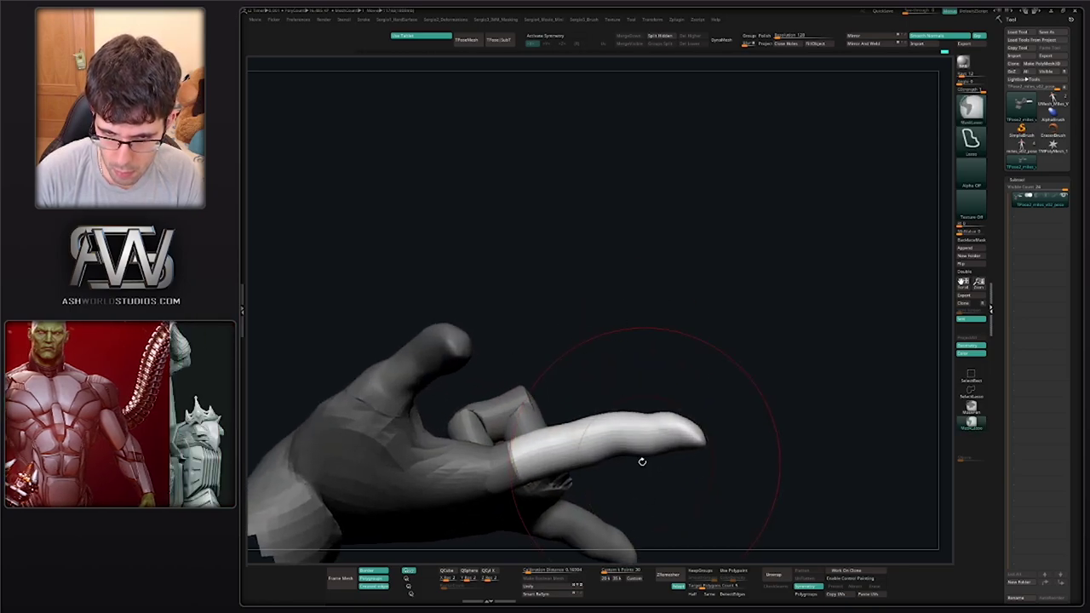
key(s)
drag(642, 460, 626, 458)
right_drag(615, 457, 647, 459)
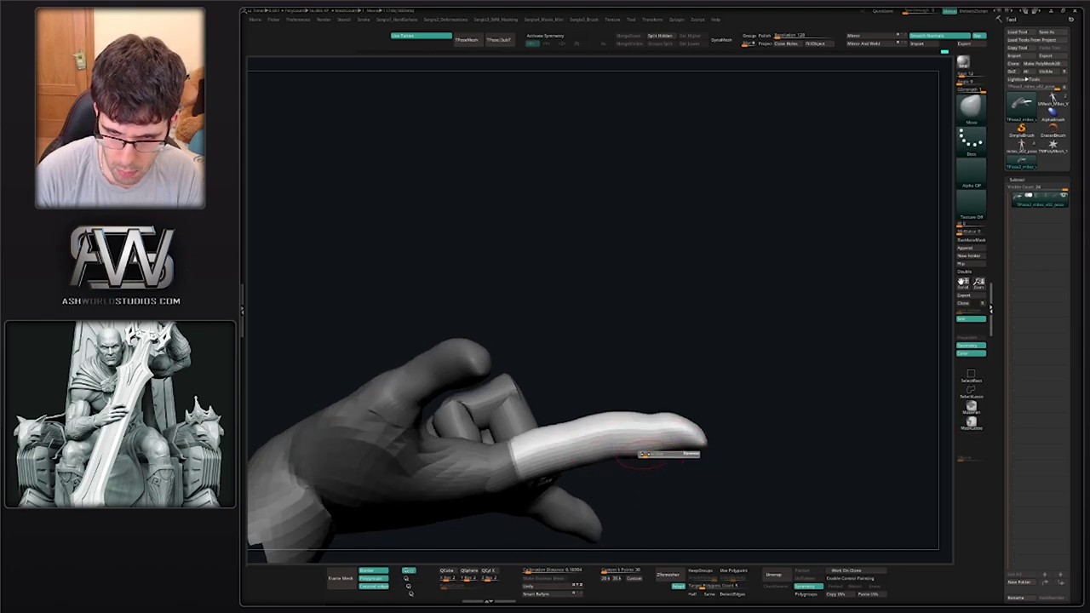
mouse_move(642, 453)
ctrl+right_down()
mouse_move(645, 431)
mouse_move(633, 436)
ctrl+right_up()
key(s)
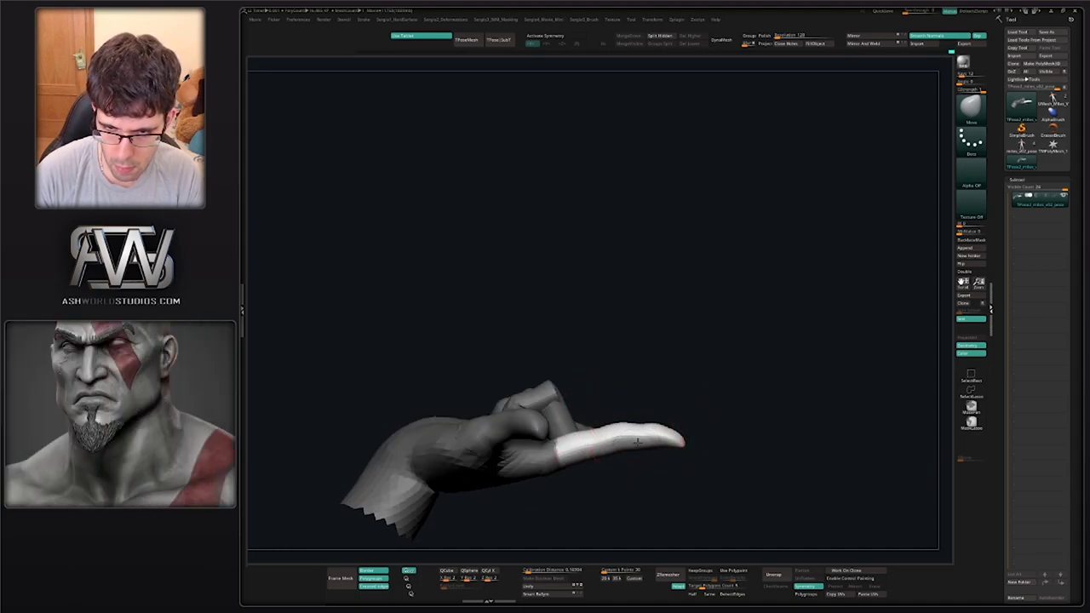
Unhide the whole body, clear the mask and build up the thumb's base on the extended palm with the Clay brush
ctrl+shift+click(644, 363)
ctrl+right_drag(611, 450, 662, 331)
right_drag(663, 331, 607, 253)
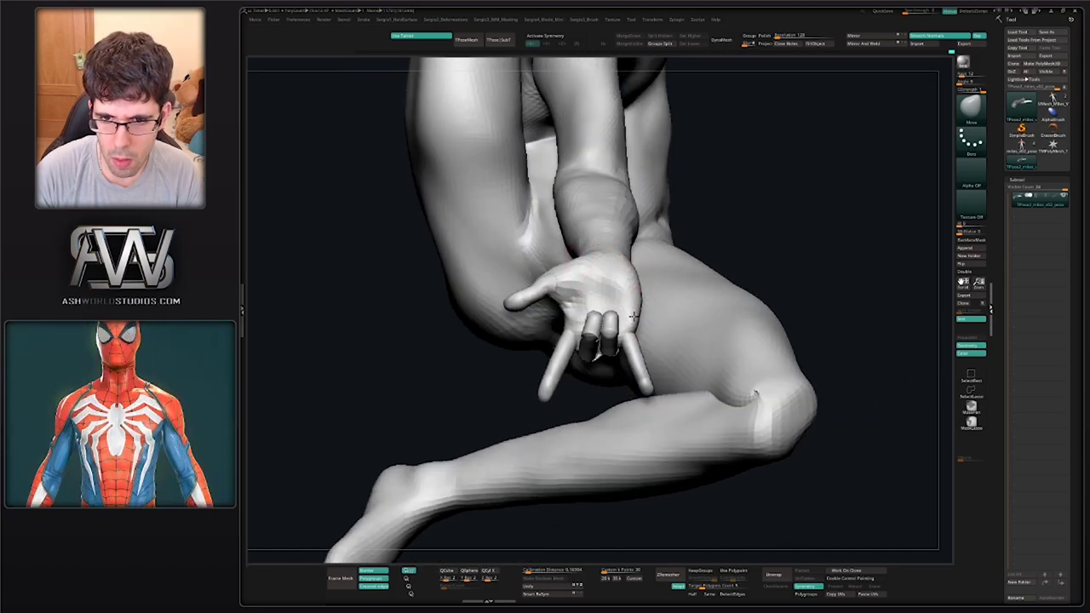
right_drag(634, 316, 665, 313)
right_drag(616, 285, 641, 281)
drag(620, 274, 613, 272)
right_drag(630, 282, 583, 278)
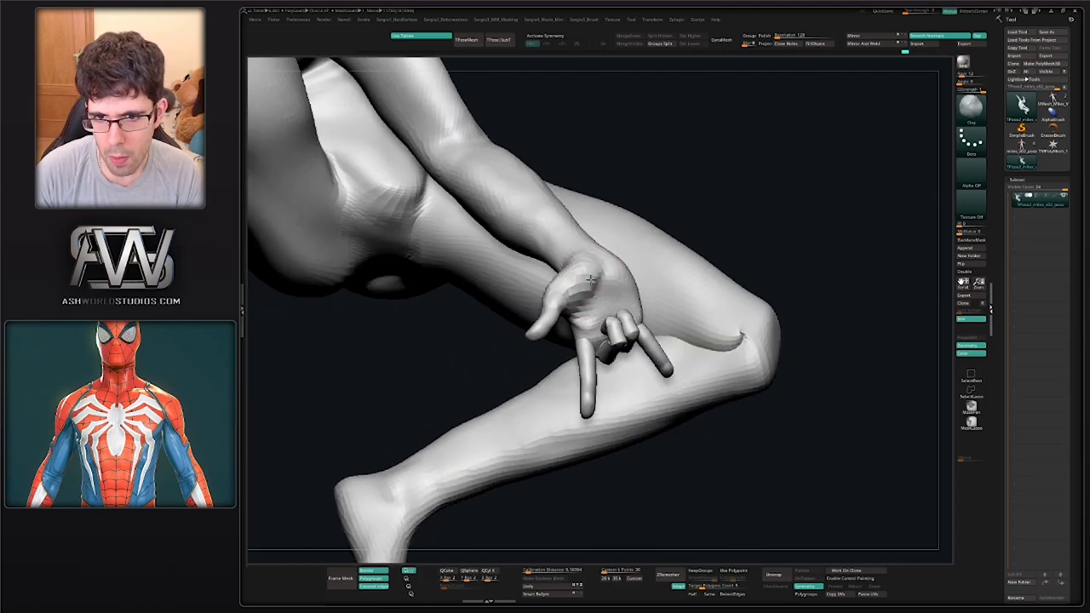
Activate the Move brush and examine the extended hand and the overall pose from several angles
mouse_move(618, 267)
right_down()
mouse_move(657, 290)
mouse_move(670, 279)
mouse_move(638, 282)
mouse_move(604, 322)
mouse_move(611, 311)
right_up()
key(b)
key(m)
key(v)
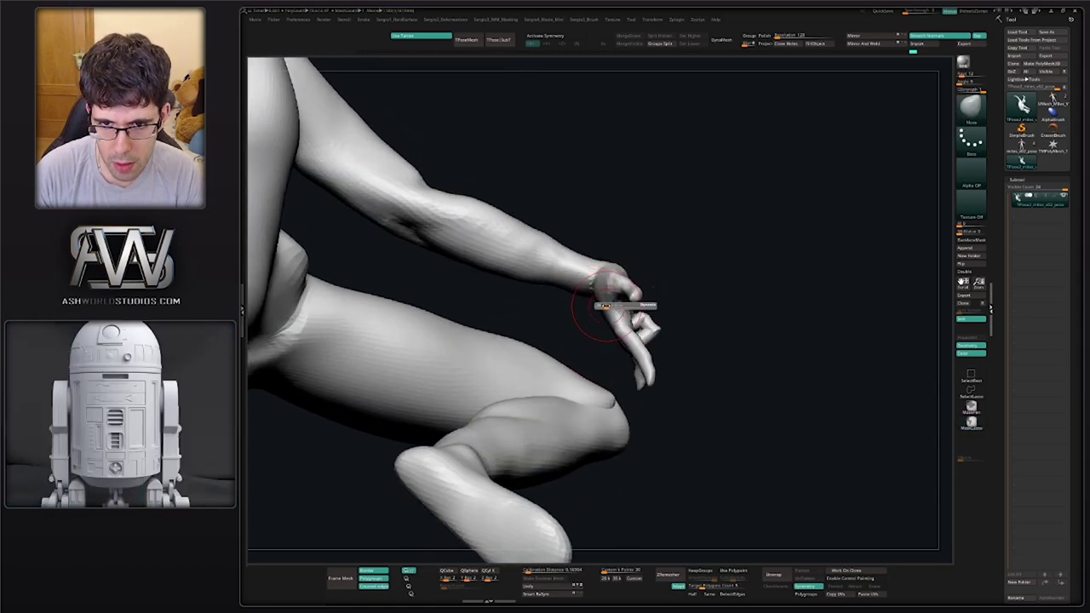
right_drag(610, 319, 676, 300)
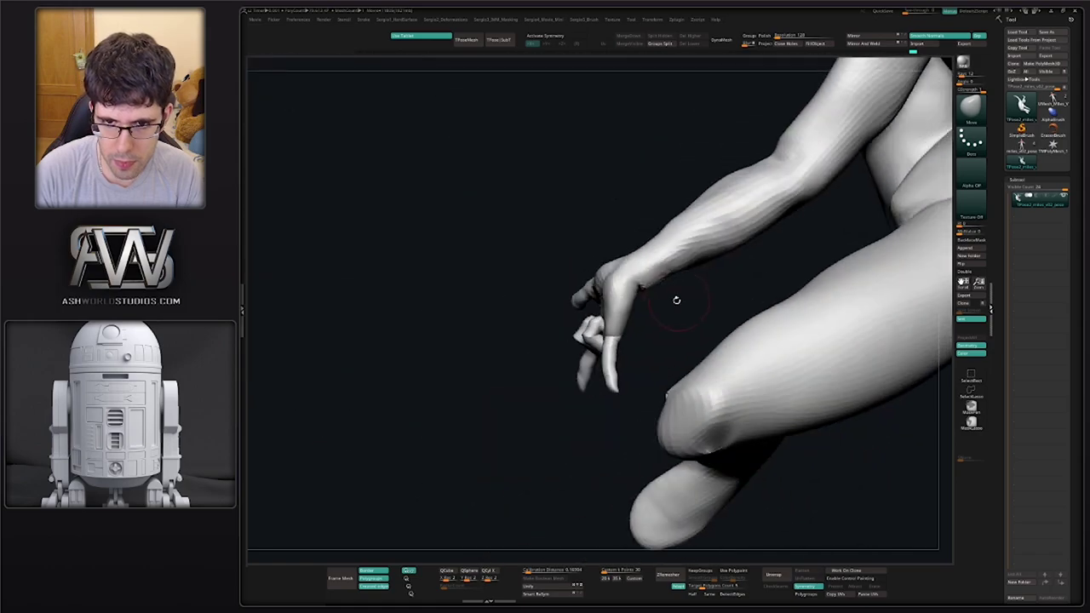
mouse_move(647, 362)
ctrl+right_down()
mouse_move(589, 292)
mouse_move(563, 342)
ctrl+right_up()
right_click(563, 343)
mouse_move(664, 282)
ctrl+right_down()
mouse_move(642, 283)
mouse_move(665, 207)
mouse_move(688, 241)
mouse_move(710, 246)
ctrl+right_up()
alt+right_drag(784, 283, 693, 273)
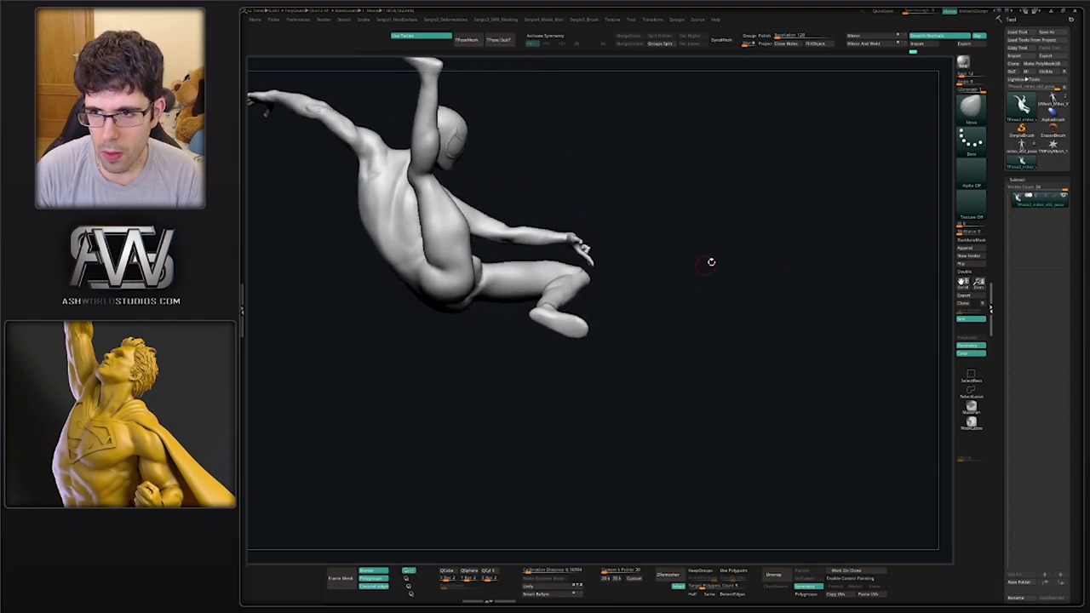
Append a Cylinder3D subtool, select it and rotate it so its long axis lies horizontally
click(965, 249)
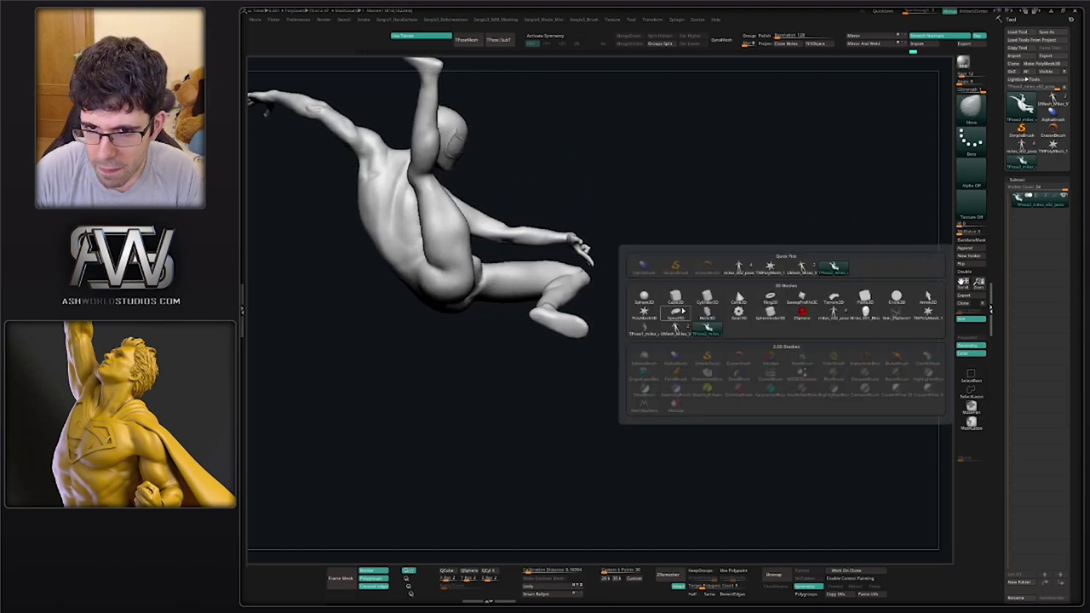
click(708, 300)
ctrl+right_drag(591, 302, 554, 277)
alt+click(509, 270)
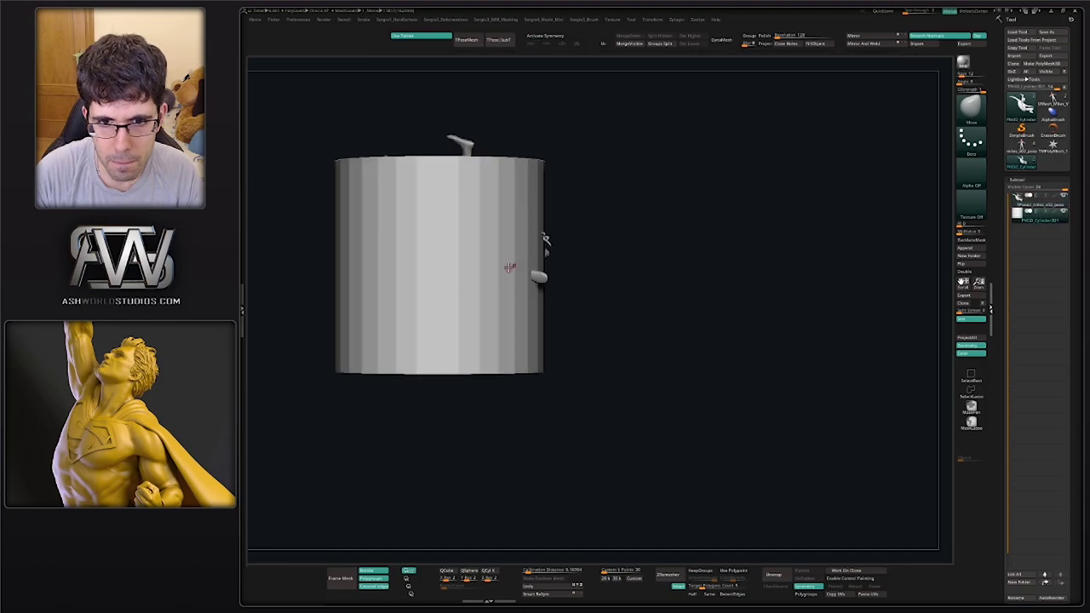
key(w)
drag(474, 246, 466, 303)
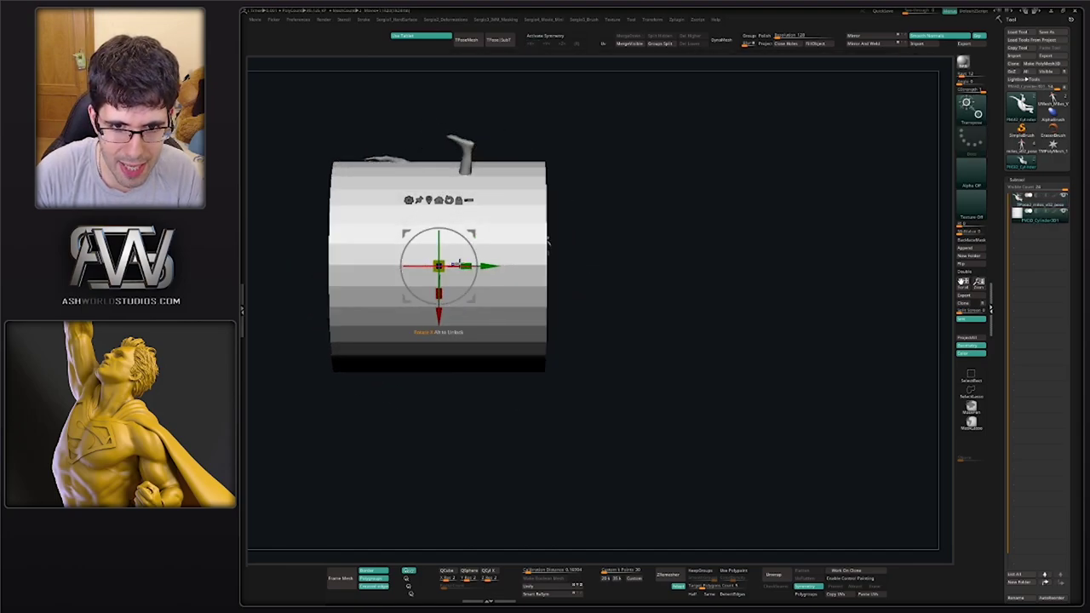
Scale the cylinder into a long, very thin rod to serve as a web strand
mouse_move(471, 262)
right_down()
mouse_move(586, 256)
mouse_move(489, 259)
right_up()
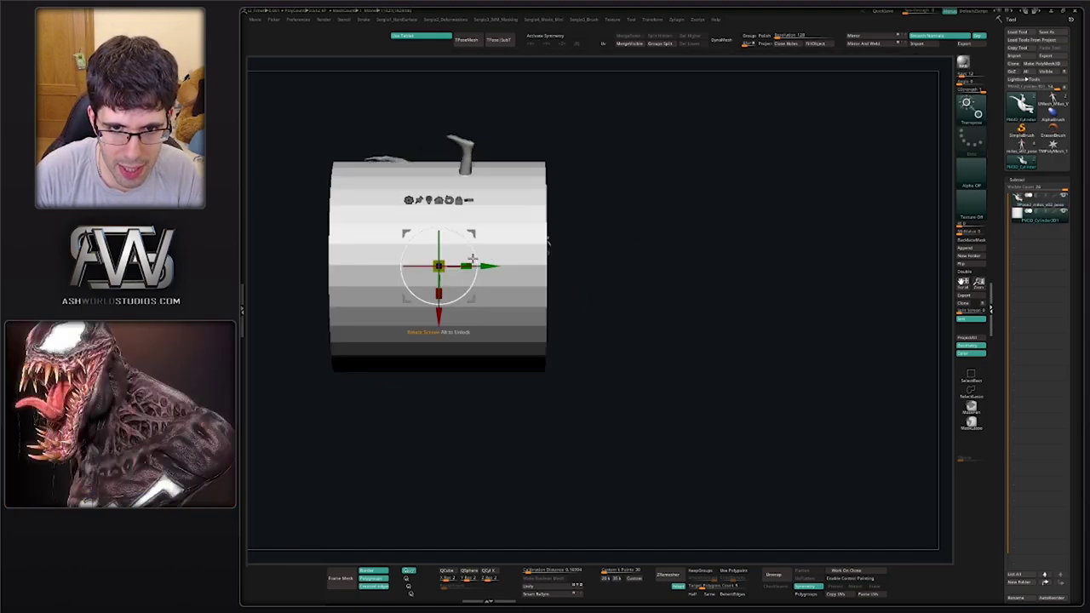
drag(467, 266, 691, 259)
drag(440, 266, 662, 251)
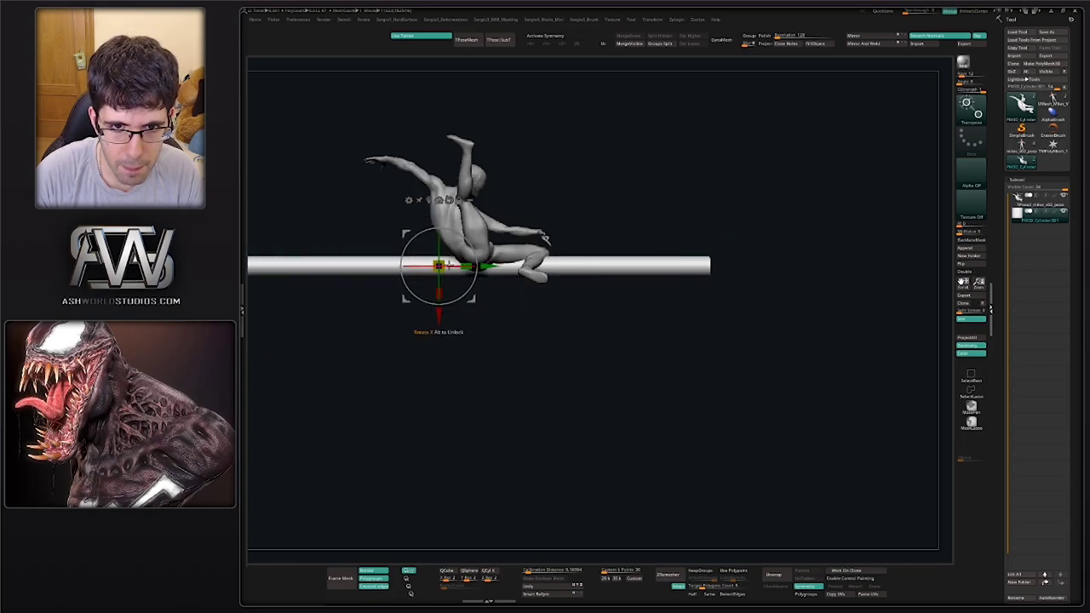
drag(439, 266, 337, 312)
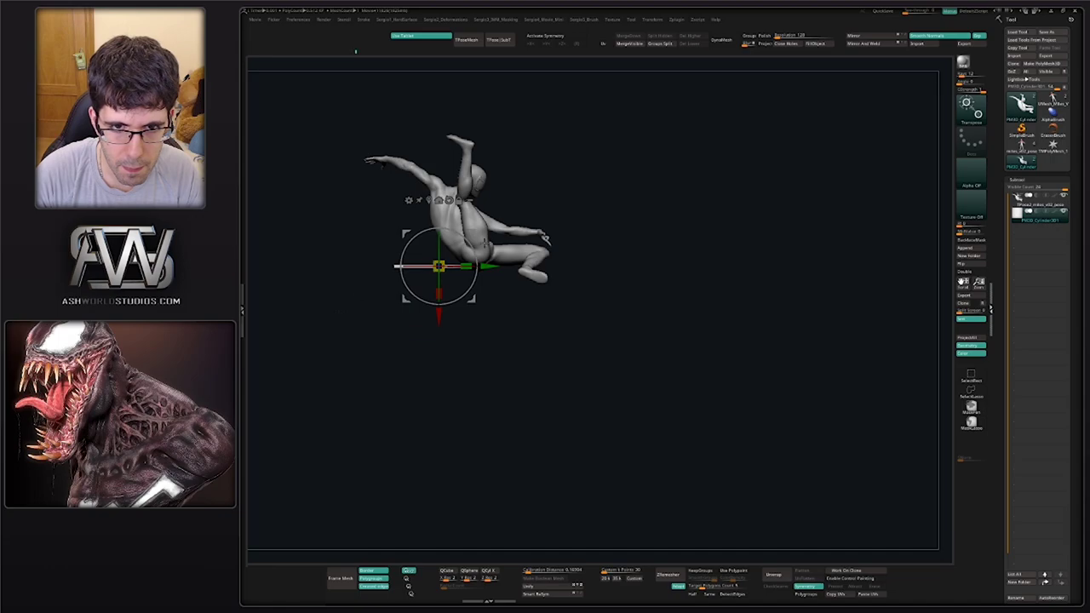
Position the thin rod so that it starts at the extended hand's wrist and points away from the body
drag(472, 233, 602, 197)
ctrl+right_drag(602, 197, 545, 223)
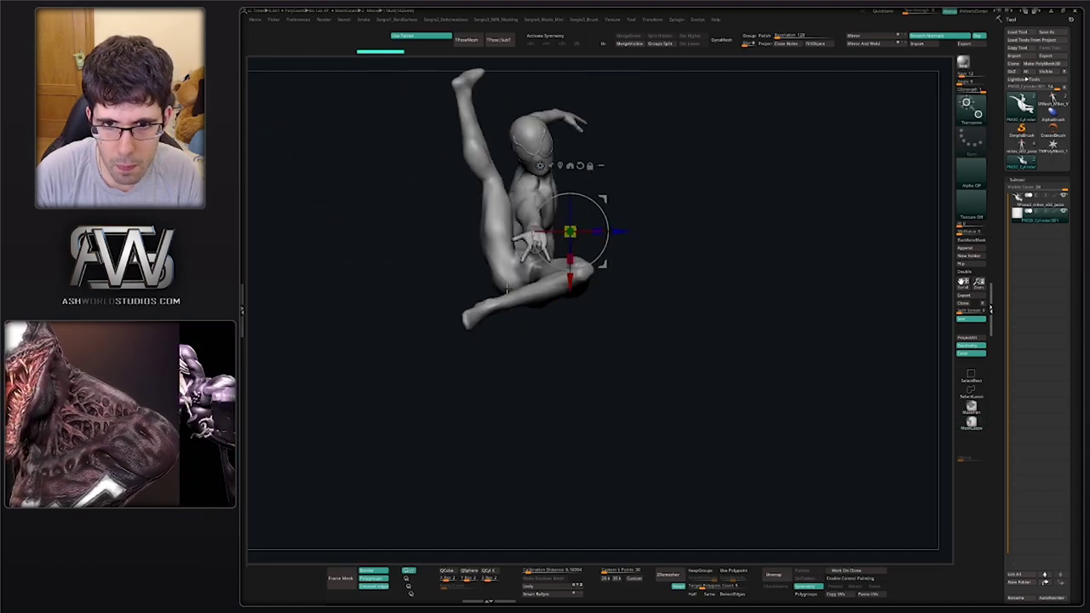
drag(603, 199, 567, 205)
ctrl+right_drag(567, 205, 574, 247)
right_drag(574, 247, 648, 247)
drag(637, 239, 574, 227)
drag(664, 240, 732, 240)
drag(670, 205, 688, 183)
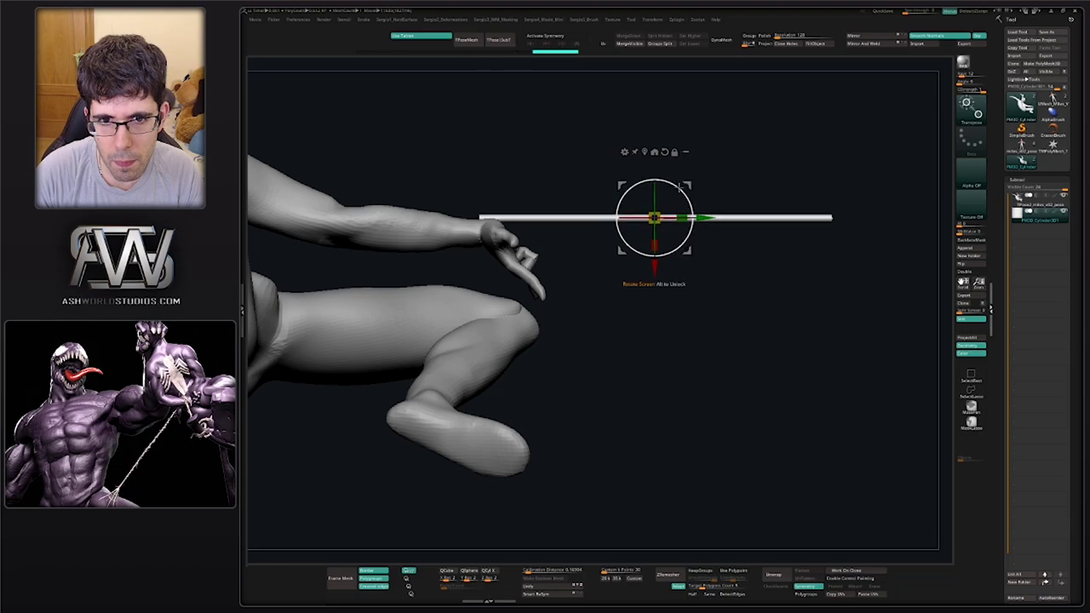
Move only the rod's transform pivot to the end that meets the extended hand
ctrl+right_drag(558, 315, 624, 267)
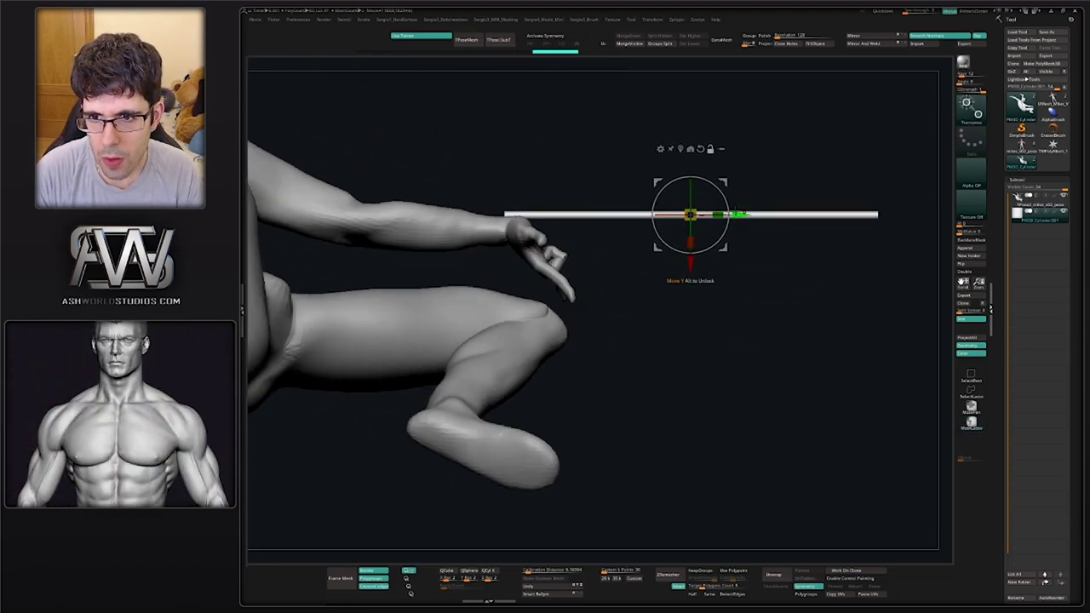
alt+drag(742, 214, 541, 221)
shift+right_drag(670, 204, 624, 206)
ctrl+right_drag(606, 261, 616, 182)
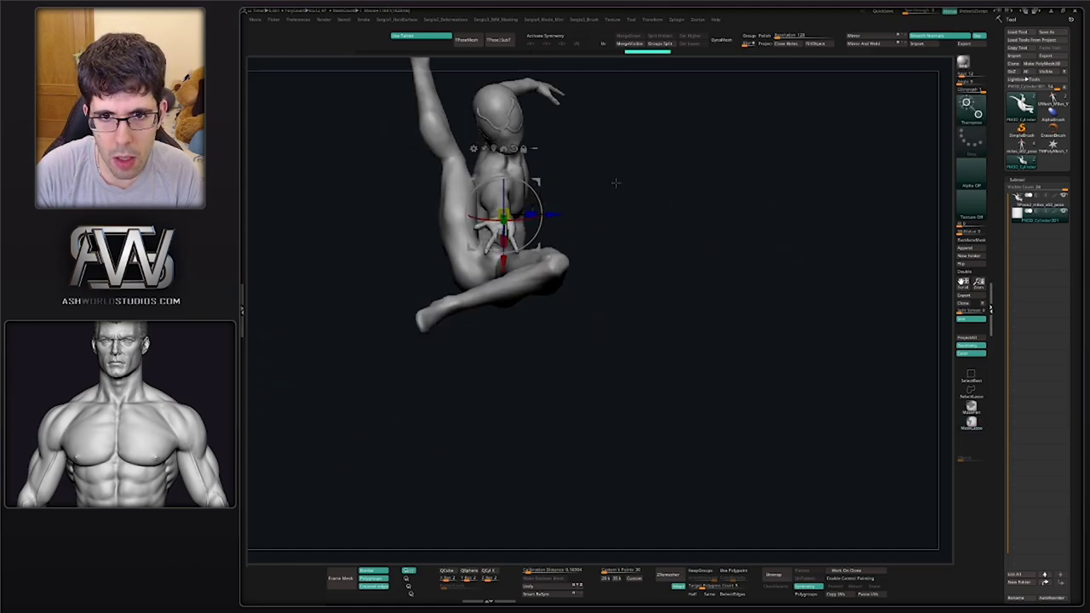
Duplicate the rod and move the copy up to the other, raised hand
alt+right_drag(593, 253, 510, 374)
ctrl+right_drag(510, 374, 669, 270)
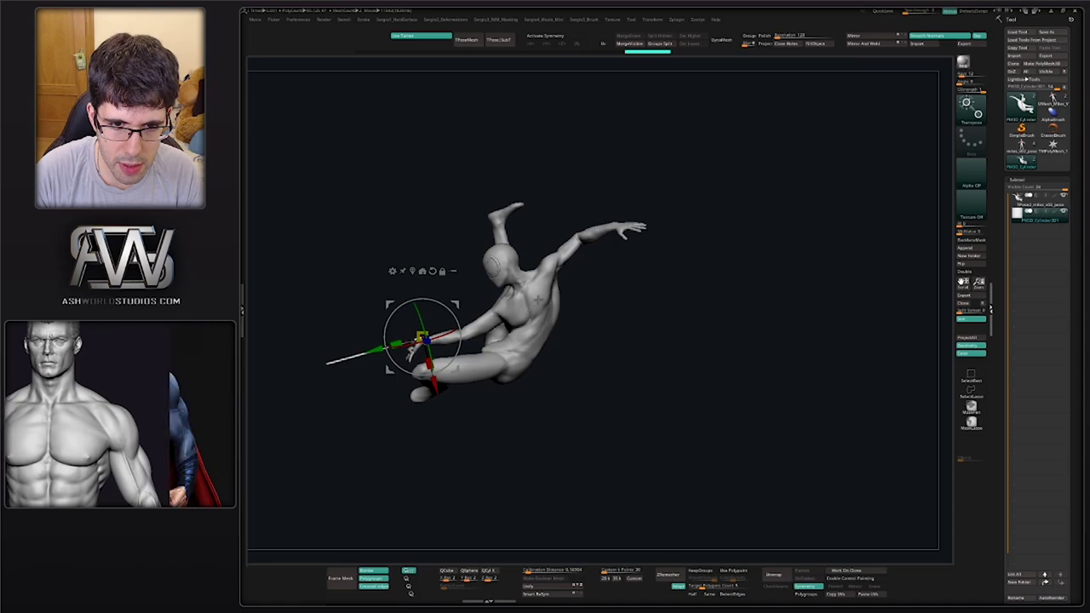
key(ctrl+shift+d)
drag(391, 370, 585, 252)
ctrl+right_drag(585, 251, 492, 435)
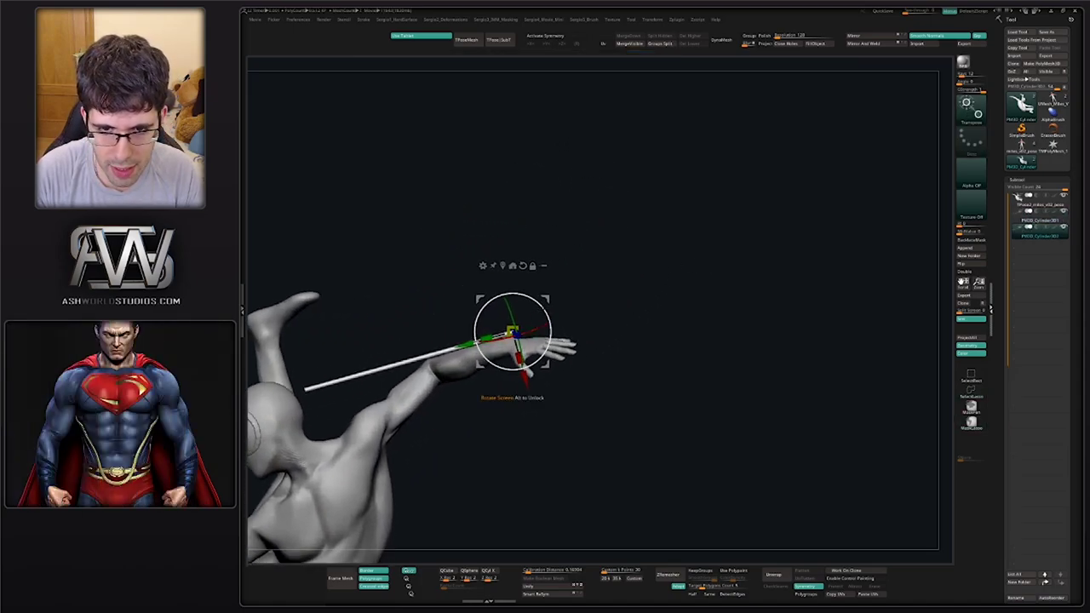
drag(553, 296, 535, 258)
Rotate and place the duplicated rod diagonally so that it passes through the raised hand
right_drag(543, 330, 634, 300)
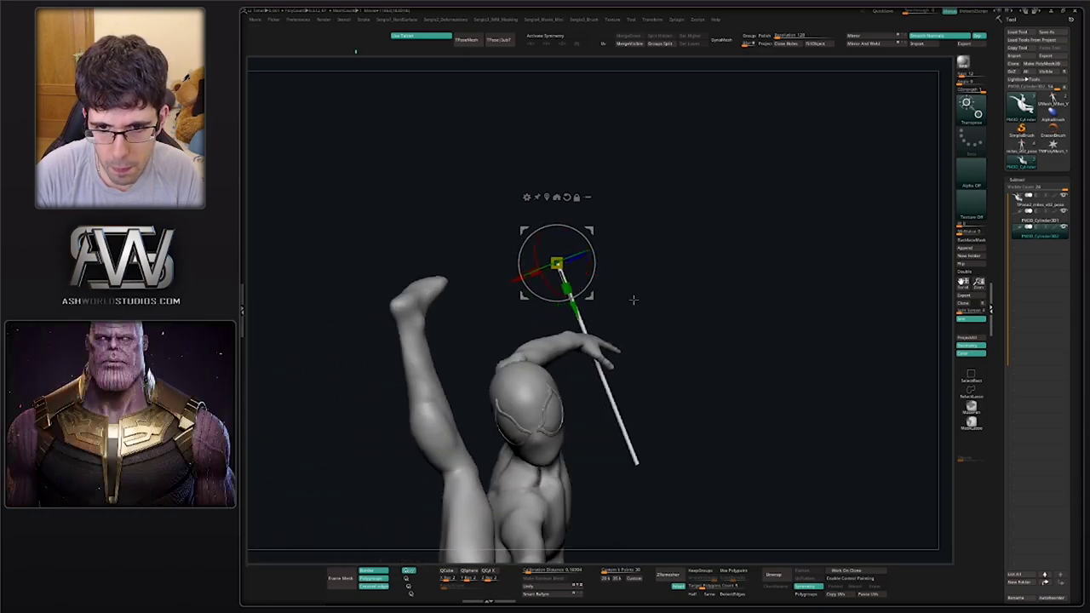
drag(584, 290, 593, 274)
drag(589, 231, 552, 246)
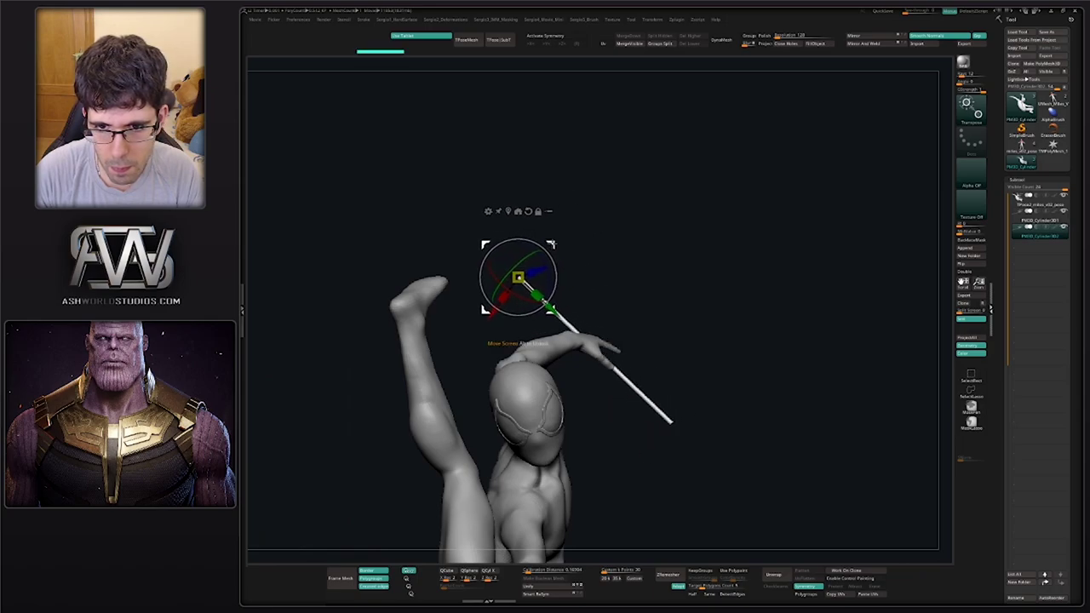
right_drag(572, 300, 636, 300)
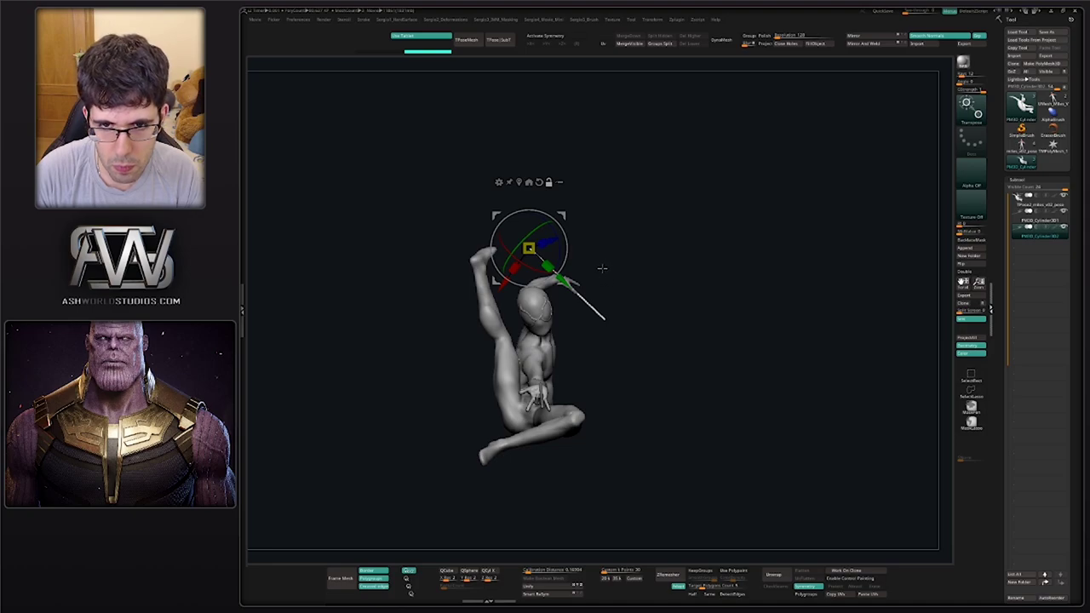
Apply the Bend Curve deformer to the duplicated rod and adjust its cone handles to add more control points
ctrl+right_drag(602, 269, 602, 301)
right_drag(630, 238, 614, 268)
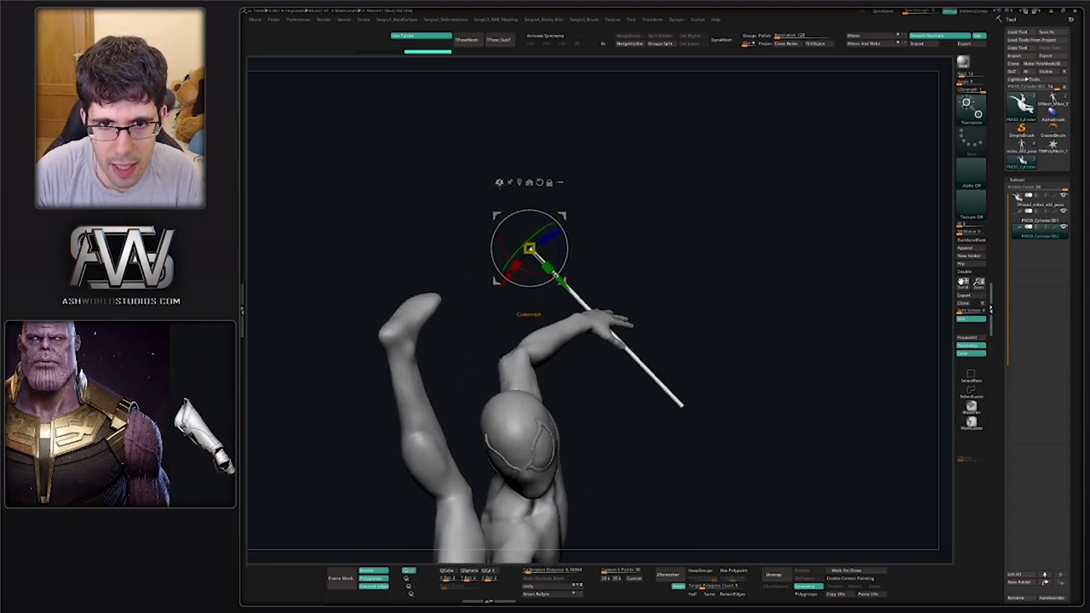
click(500, 183)
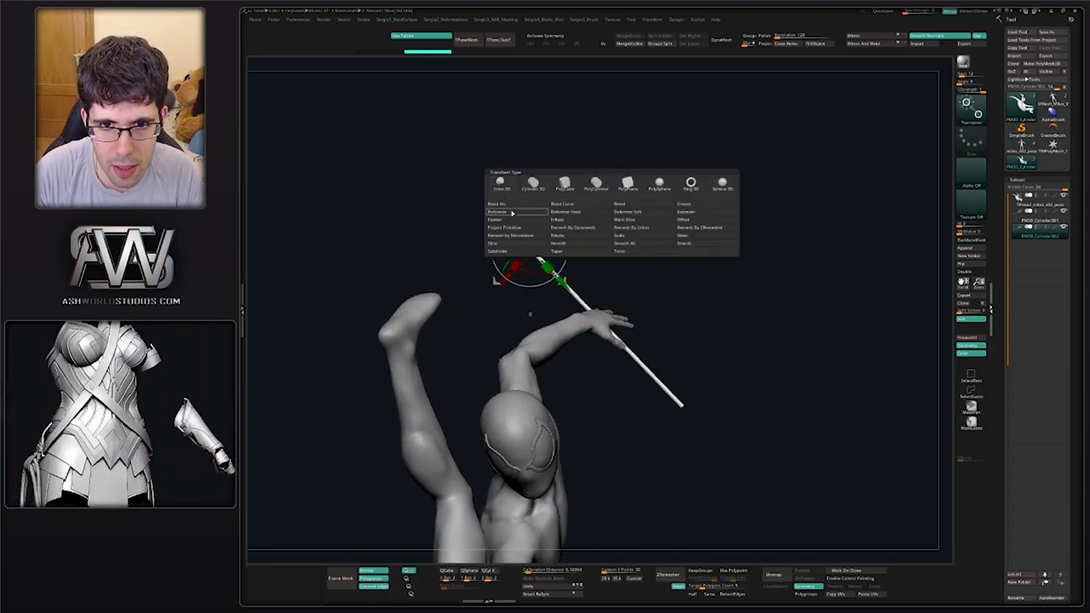
click(575, 204)
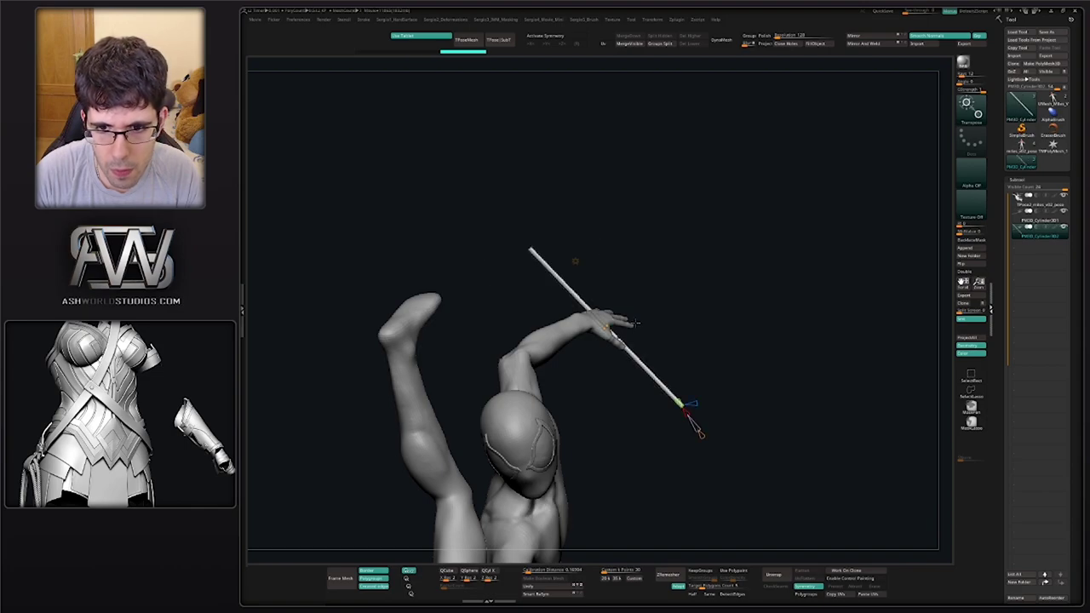
right_drag(635, 323, 680, 380)
mouse_move(705, 435)
mouse_down()
mouse_move(714, 439)
mouse_move(673, 408)
mouse_up()
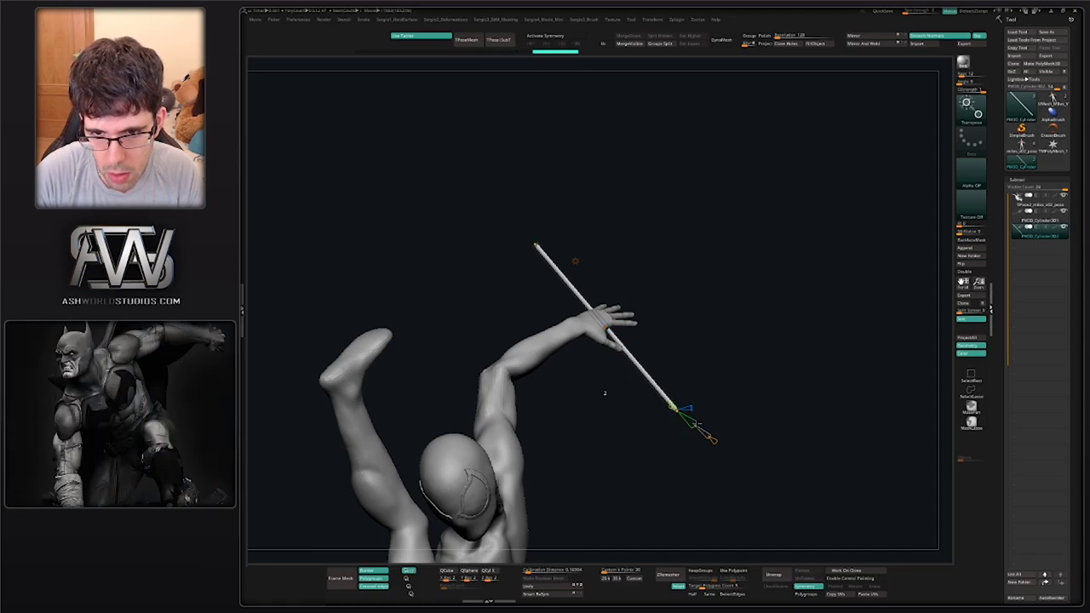
drag(699, 425, 697, 424)
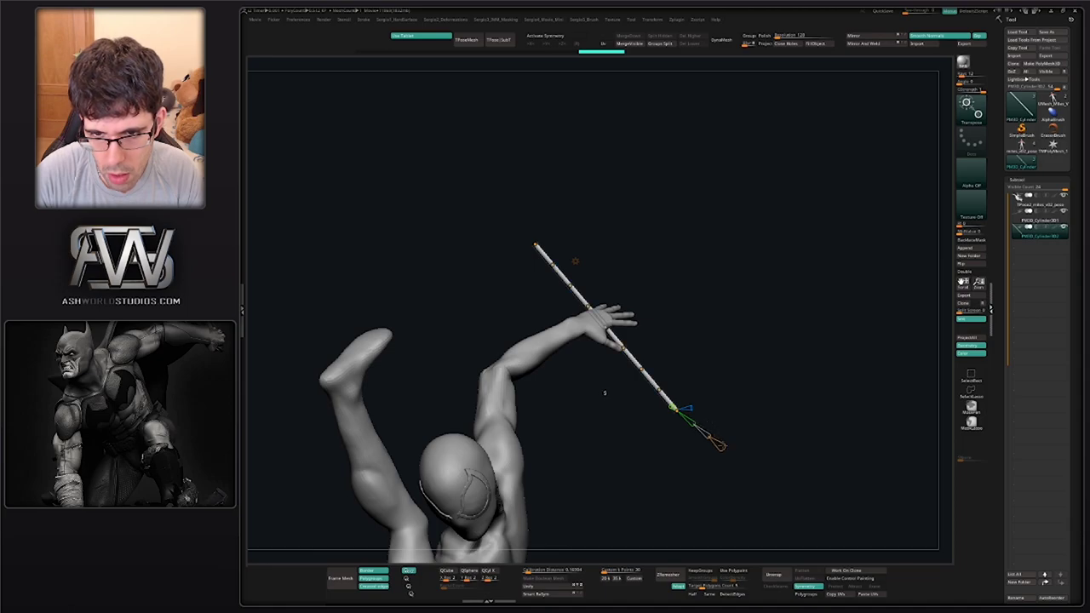
drag(718, 444, 718, 444)
Bend the duplicated rod into a curved strand by moving its two ends and inner control points
drag(730, 341, 777, 342)
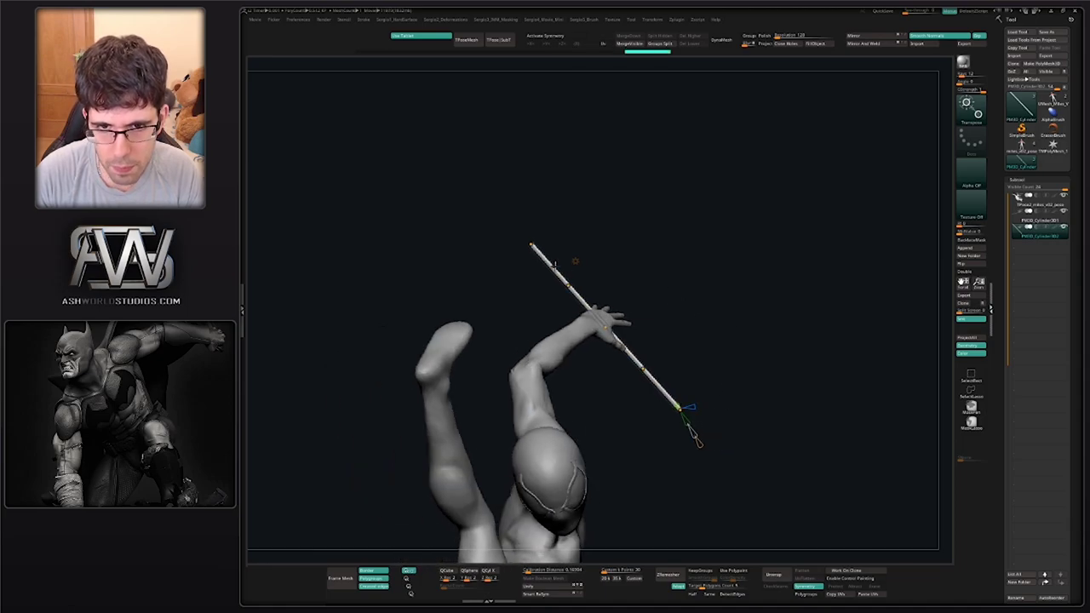
mouse_move(534, 247)
mouse_down()
mouse_move(528, 239)
mouse_move(657, 170)
mouse_up()
drag(583, 277, 559, 277)
mouse_move(644, 368)
mouse_down()
mouse_move(644, 387)
mouse_move(654, 361)
mouse_up()
drag(680, 408, 604, 431)
ctrl+right_drag(671, 362, 643, 300)
Refine the strand's bend around the raised hand by repositioning its upper and lower points and adding more curve points
drag(581, 324, 599, 330)
mouse_move(599, 330)
right_down()
mouse_move(615, 320)
mouse_move(599, 319)
mouse_move(665, 322)
mouse_move(601, 319)
right_up()
mouse_move(569, 330)
mouse_down()
mouse_move(547, 327)
mouse_move(587, 351)
mouse_up()
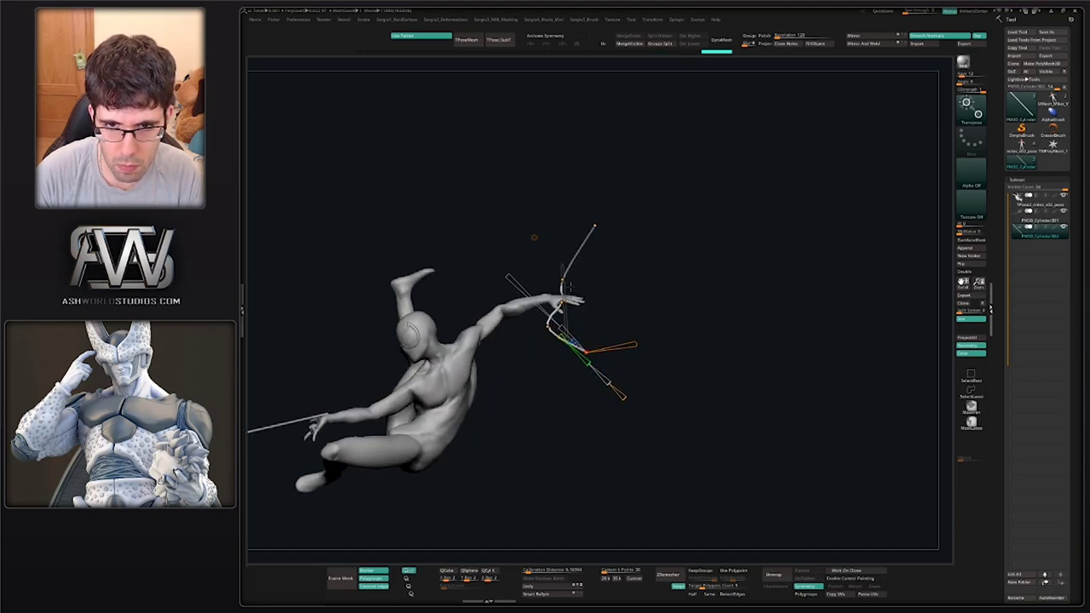
mouse_move(562, 279)
mouse_down()
mouse_move(577, 280)
mouse_move(556, 276)
mouse_up()
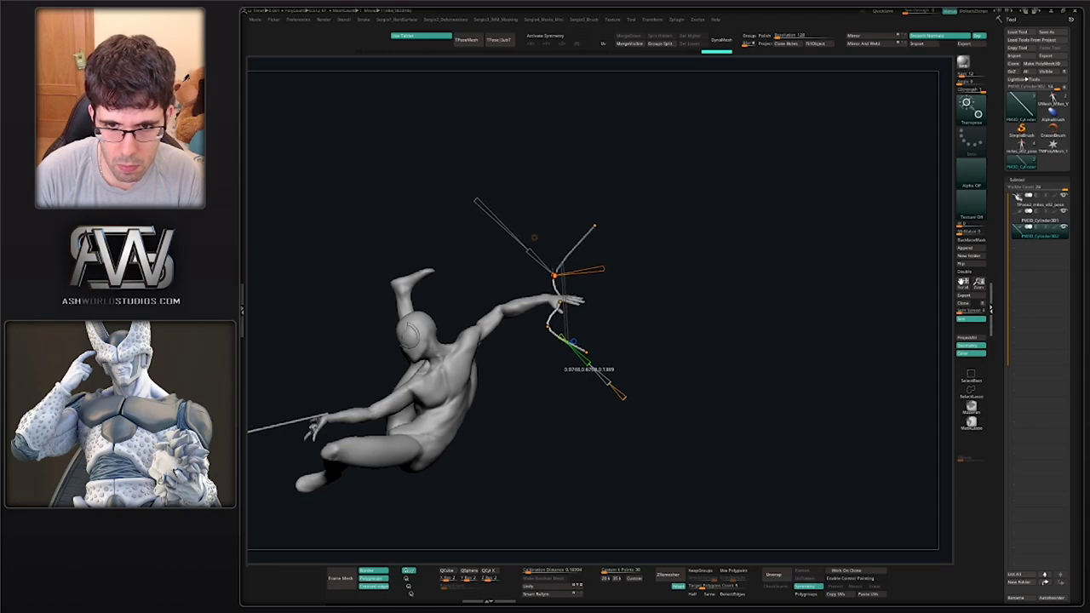
mouse_move(595, 226)
mouse_down()
mouse_move(614, 241)
mouse_move(606, 234)
mouse_up()
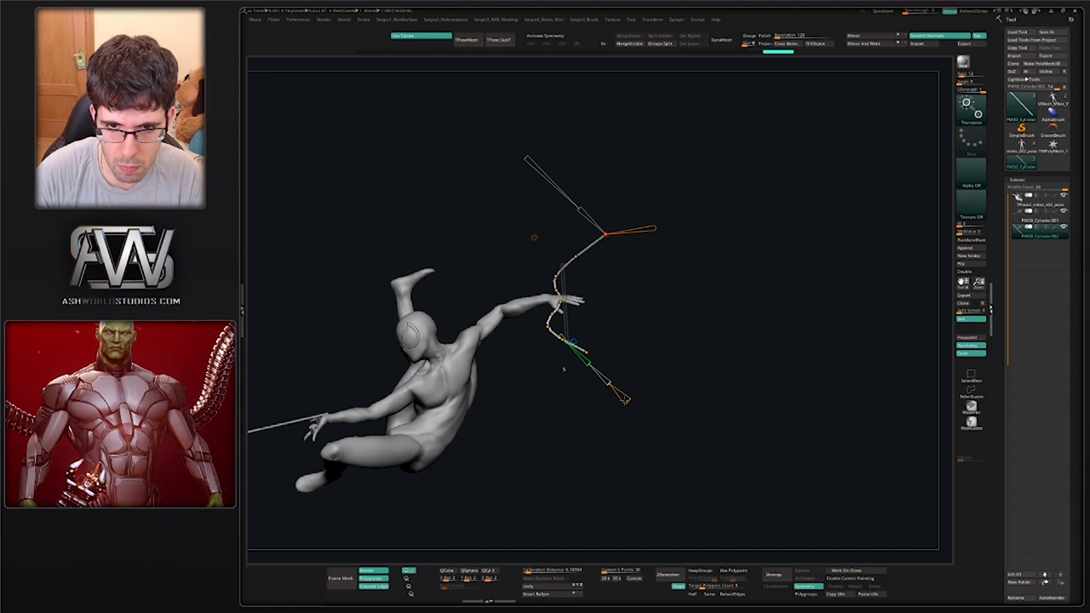
drag(627, 398, 628, 401)
drag(577, 256, 588, 263)
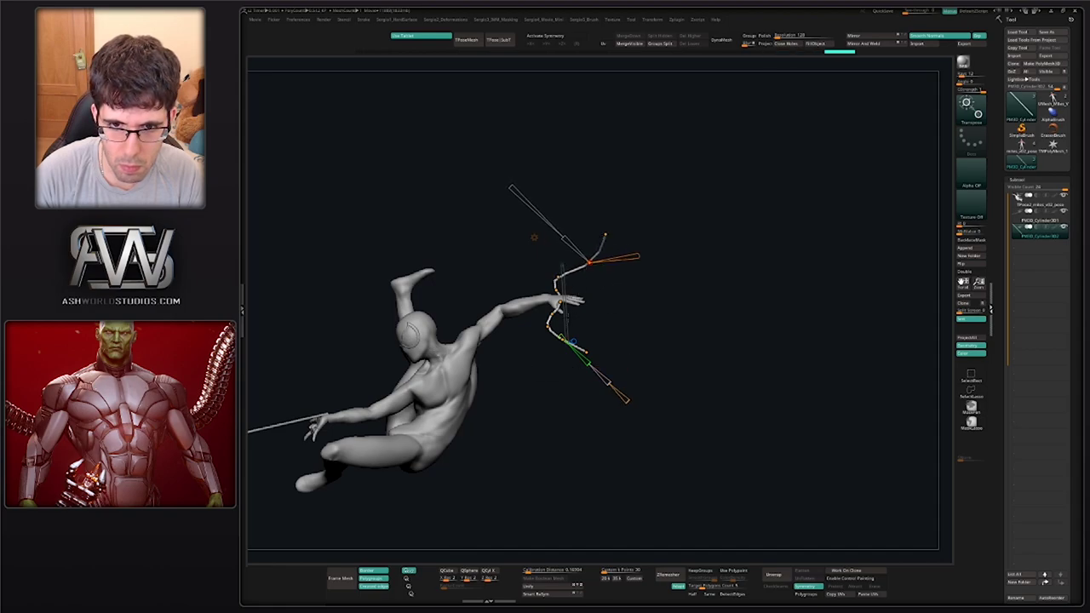
Adjust the control points on the strand's lower end so it hangs beneath the raised hand
mouse_move(623, 318)
mouse_down()
mouse_move(653, 318)
mouse_move(643, 332)
mouse_move(582, 329)
mouse_up()
click(589, 329)
mouse_move(612, 331)
mouse_down()
mouse_move(622, 332)
mouse_move(570, 344)
mouse_up()
mouse_move(626, 254)
mouse_down()
mouse_move(573, 249)
mouse_move(607, 275)
mouse_up()
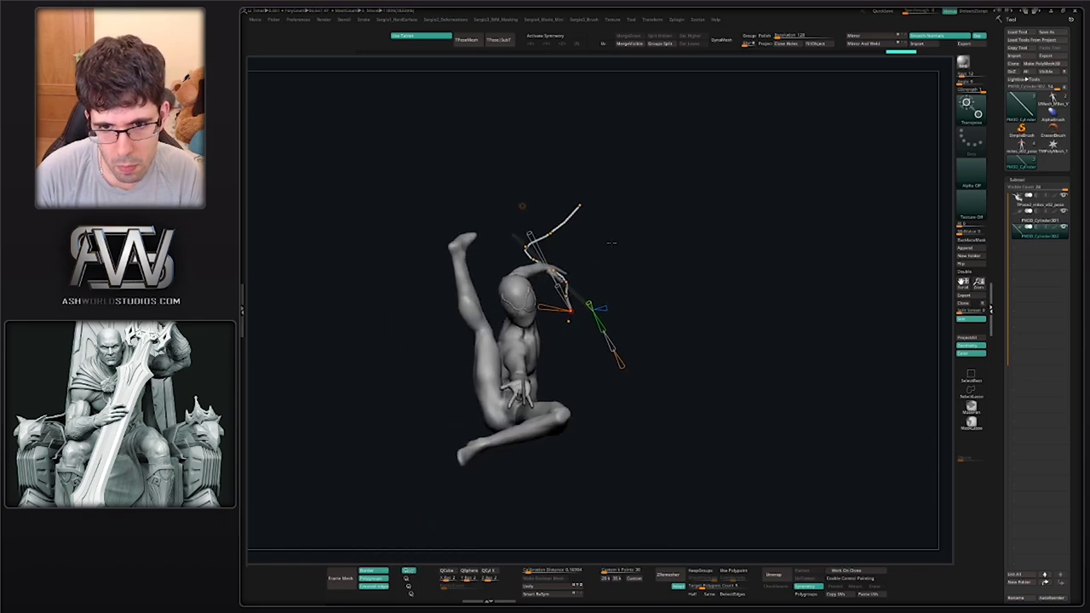
mouse_move(628, 277)
mouse_down()
mouse_move(646, 285)
mouse_move(597, 288)
mouse_move(616, 289)
mouse_move(590, 262)
mouse_move(638, 267)
mouse_up()
Accept the strand's bend deformation, return to Draw mode and review the web strands with the whole pose
click(522, 206)
click(629, 205)
key(q)
alt+drag(584, 309, 647, 234)
ctrl+right_drag(562, 284, 566, 332)
right_drag(566, 332, 657, 311)
alt+right_drag(883, 249, 494, 314)
alt+right_drag(320, 306, 616, 320)
drag(616, 319, 664, 226)
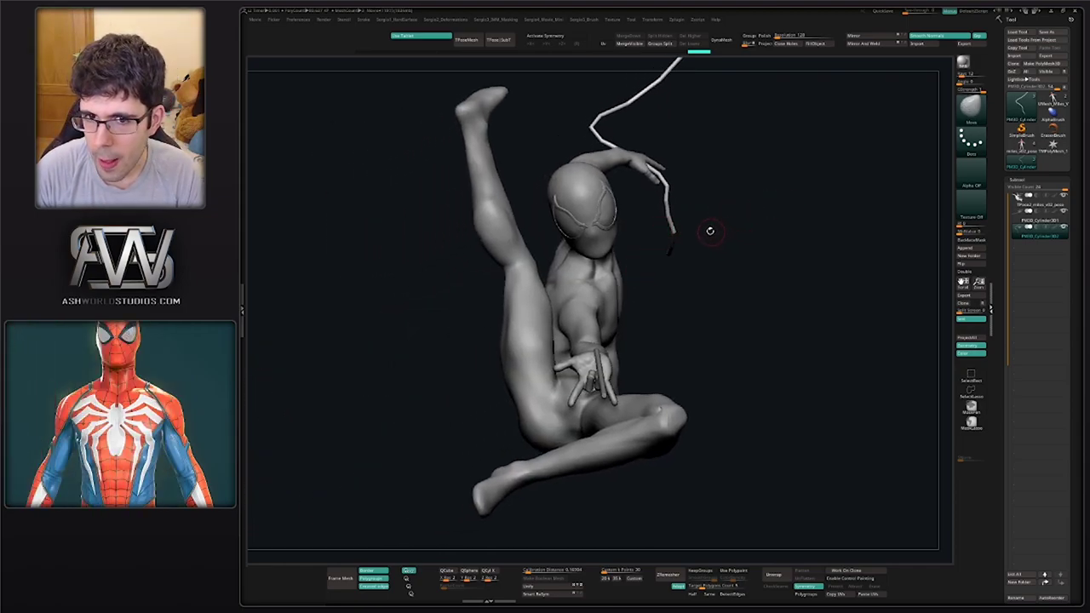
Make the figure's body the active subtool instead of the web strand
mouse_move(692, 273)
right_down()
mouse_move(687, 340)
mouse_move(649, 287)
mouse_move(673, 309)
mouse_move(519, 341)
right_up()
right_drag(519, 341, 607, 305)
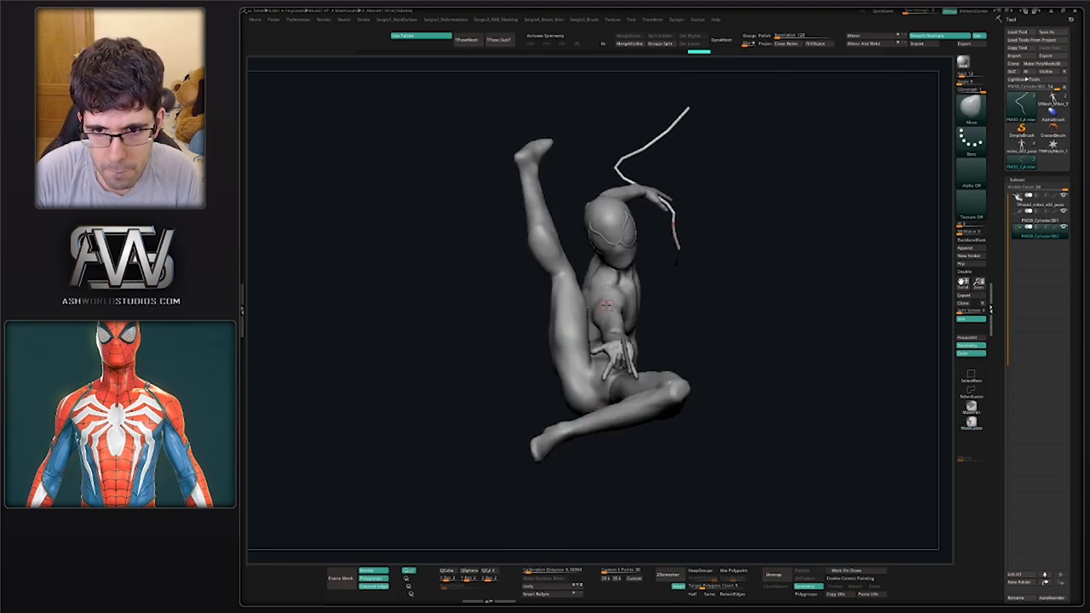
alt+click(612, 303)
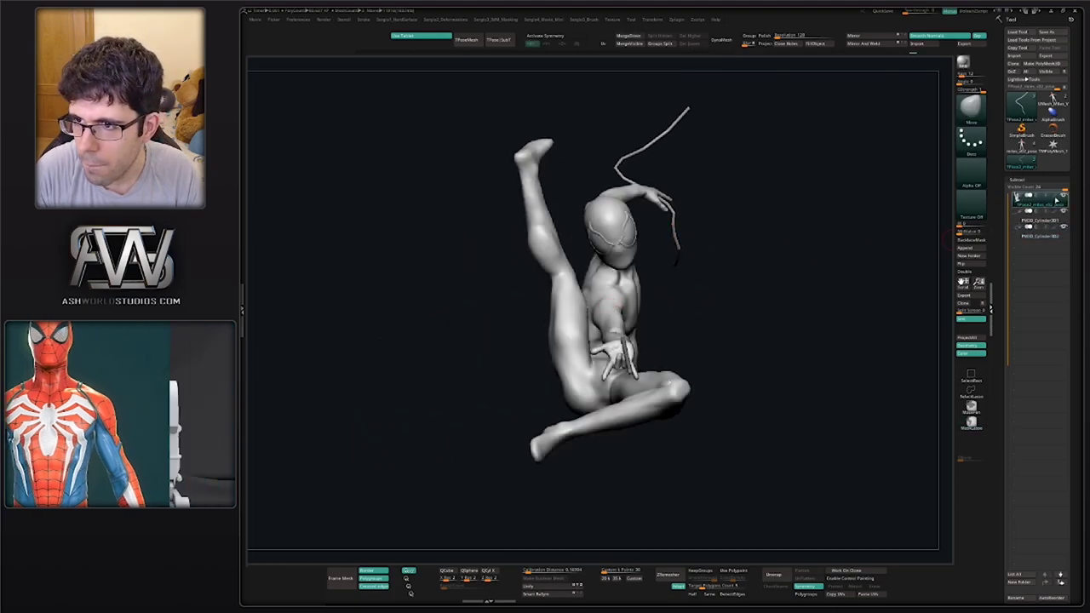
click(1055, 197)
click(1055, 197)
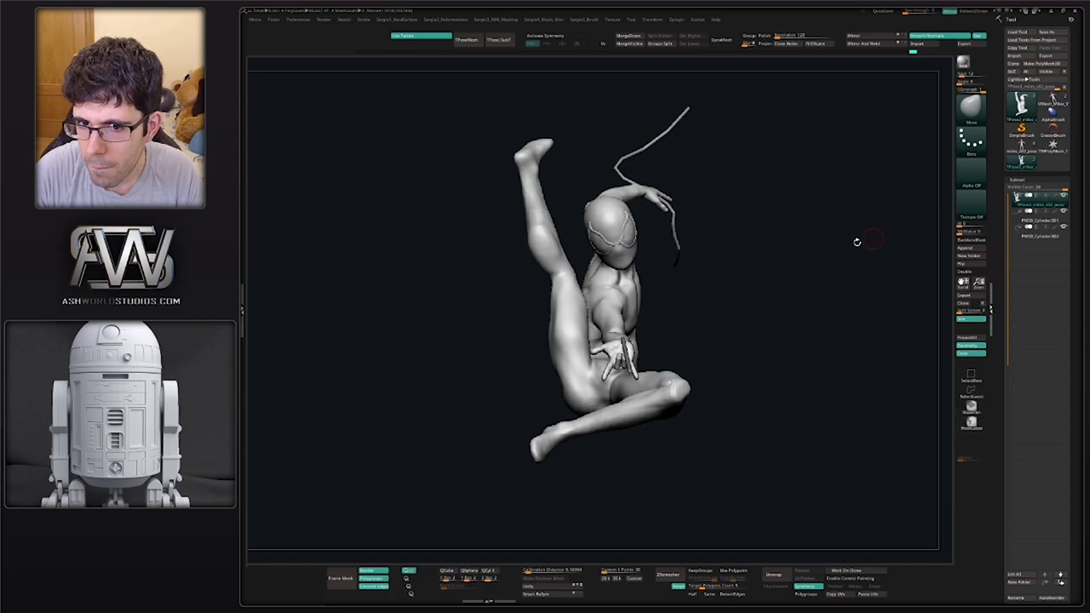
Examine the figure's whole pose and both web strands from the front, side and back
right_drag(801, 262, 762, 276)
alt+right_drag(566, 330, 633, 313)
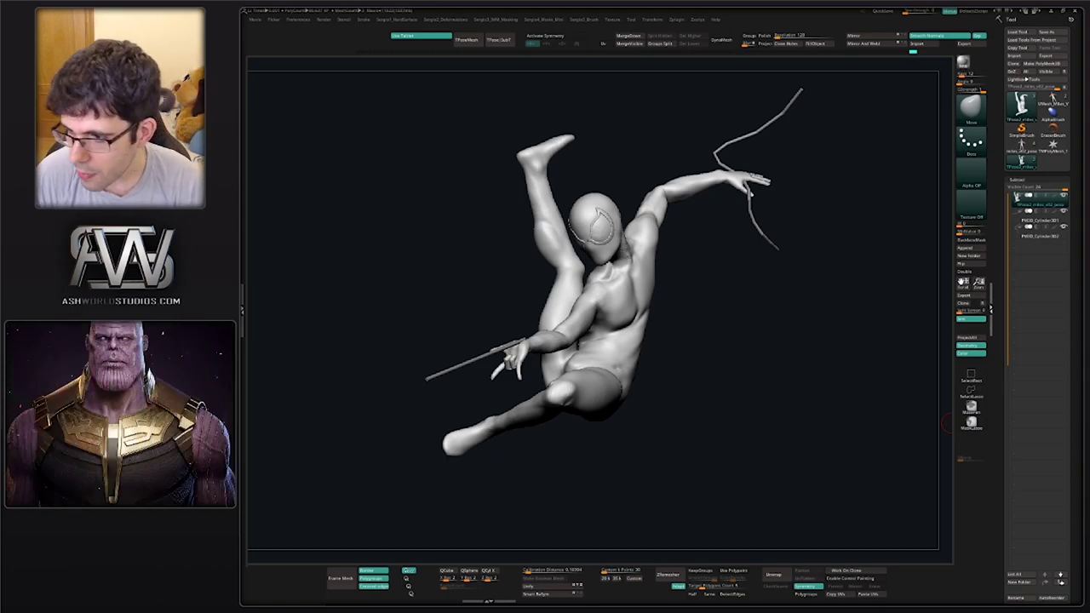
right_drag(729, 346, 735, 346)
ctrl+right_drag(633, 338, 620, 390)
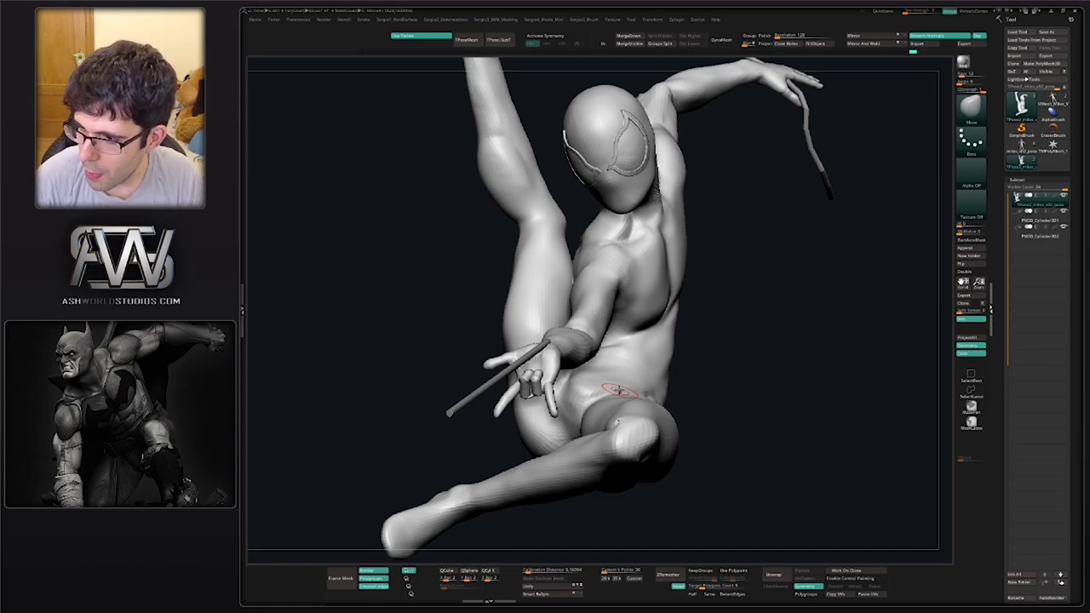
drag(731, 303, 743, 312)
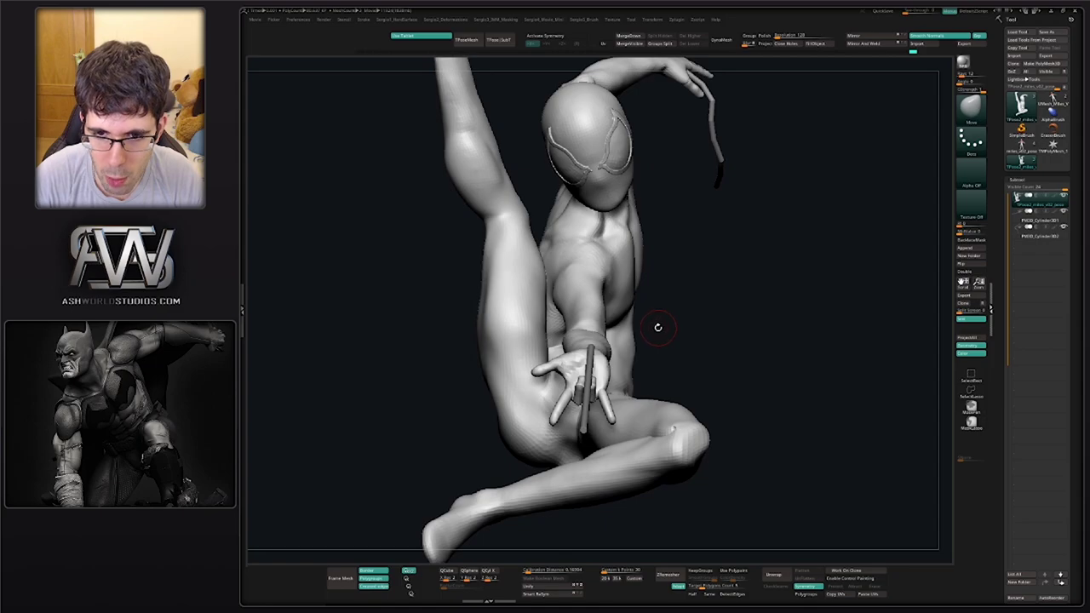
drag(655, 348, 648, 351)
mouse_move(648, 351)
ctrl+right_down()
mouse_move(660, 289)
mouse_move(577, 314)
mouse_move(652, 303)
ctrl+right_up()
key(s)
drag(653, 302, 662, 302)
key(s)
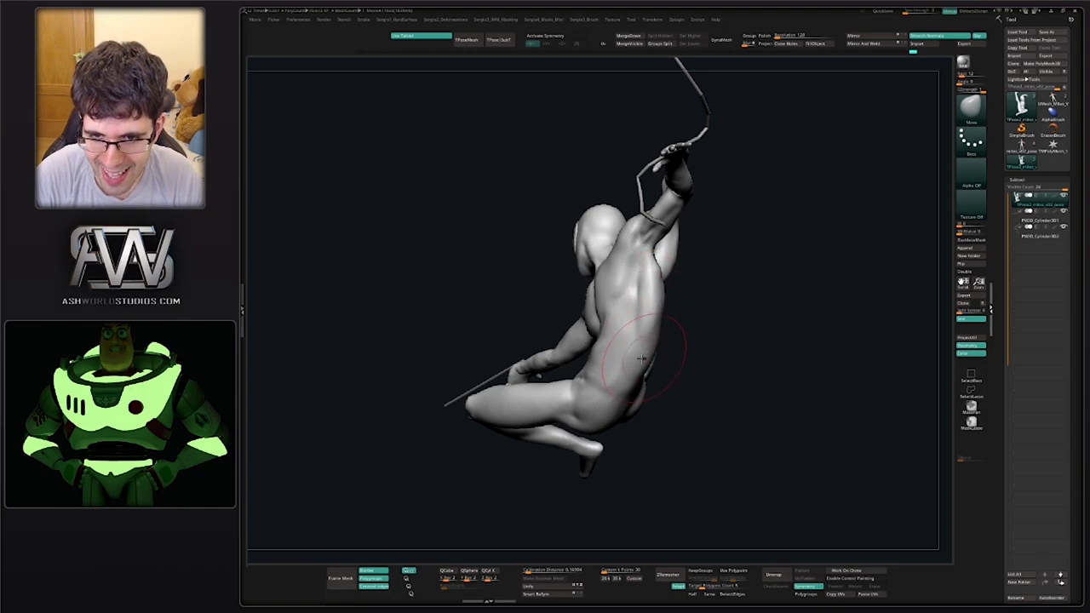
mouse_move(682, 367)
right_down()
mouse_move(572, 361)
mouse_move(657, 380)
right_up()
key(w)
key(q)
Hide the pelvis and both legs with lasso selections so only the upper body remains displayed
ctrl+shift+click(586, 370)
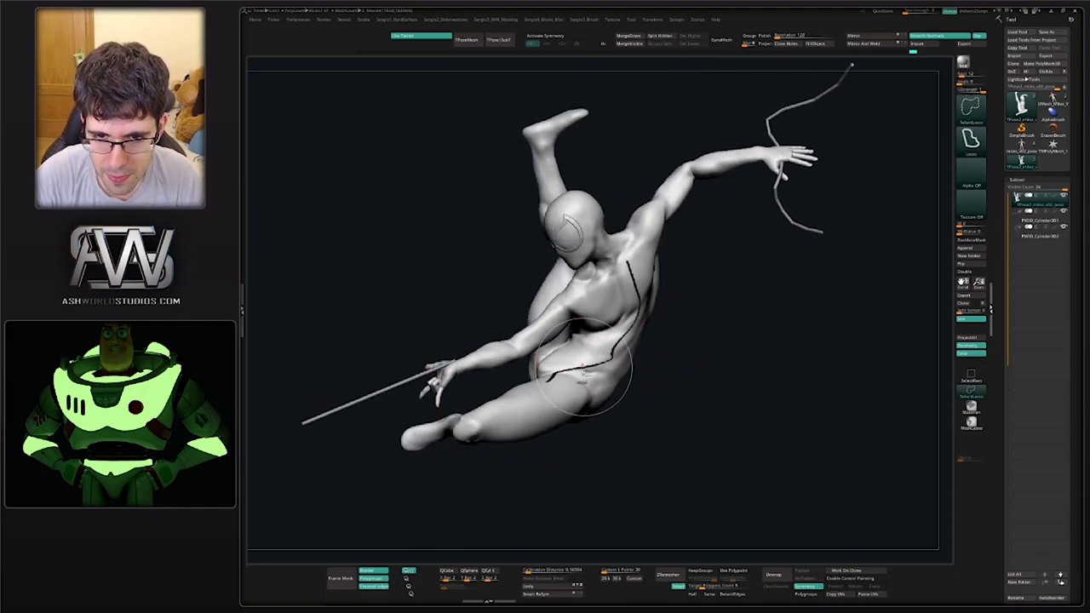
key(ctrl+z)
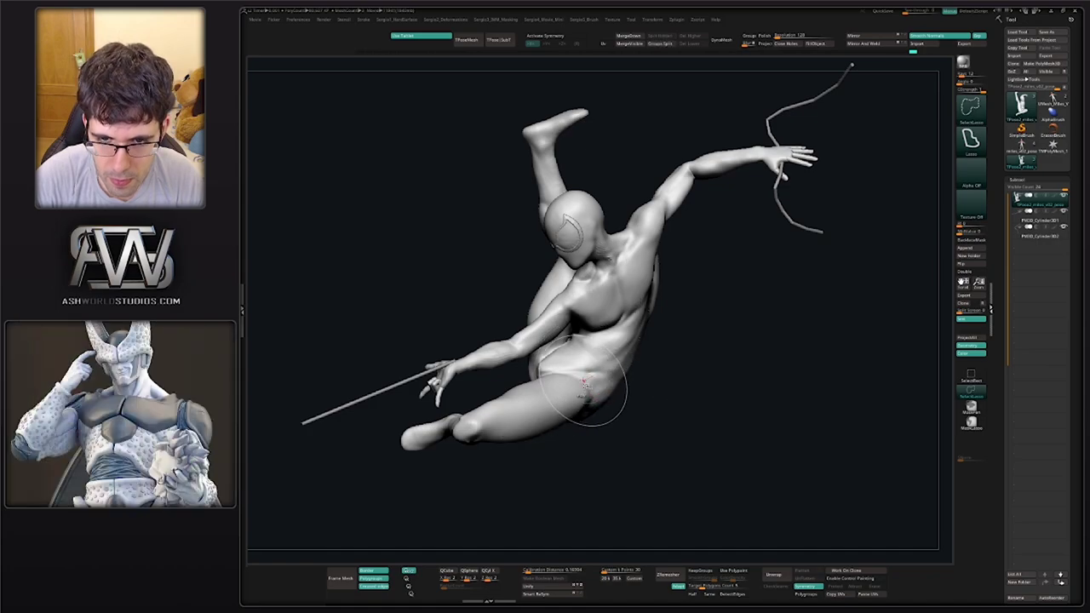
ctrl+shift+click(596, 393)
ctrl+shift+click(576, 482)
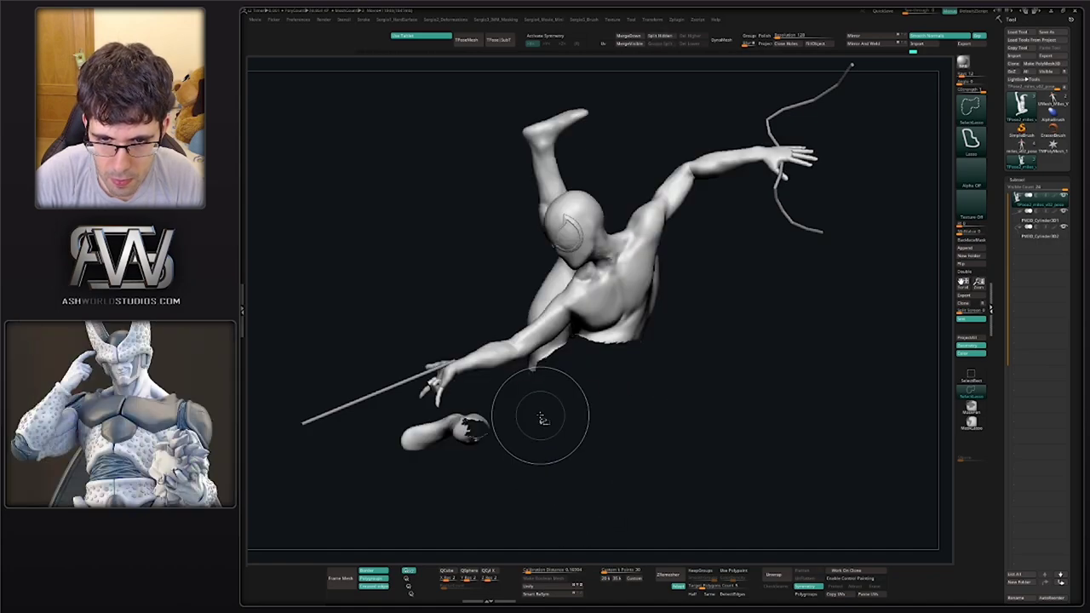
ctrl+shift+click(548, 358)
ctrl+shift+click(465, 426)
Mask the upper body, restore the hidden legs and leave the pelvis and legs unmasked
alt+drag(605, 398, 528, 431)
ctrl+click(531, 431)
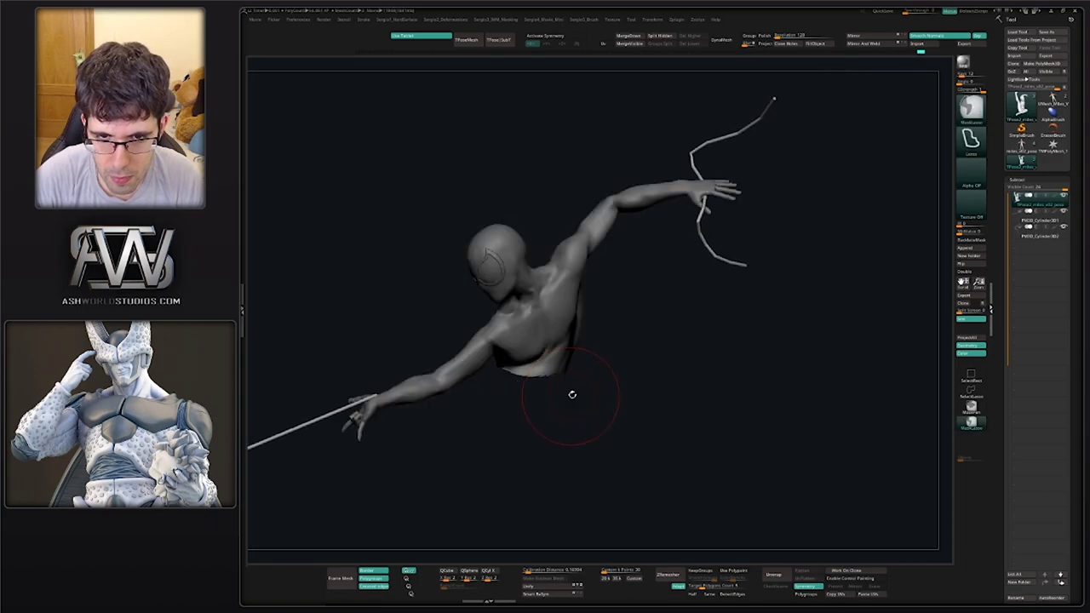
ctrl+shift+click(571, 397)
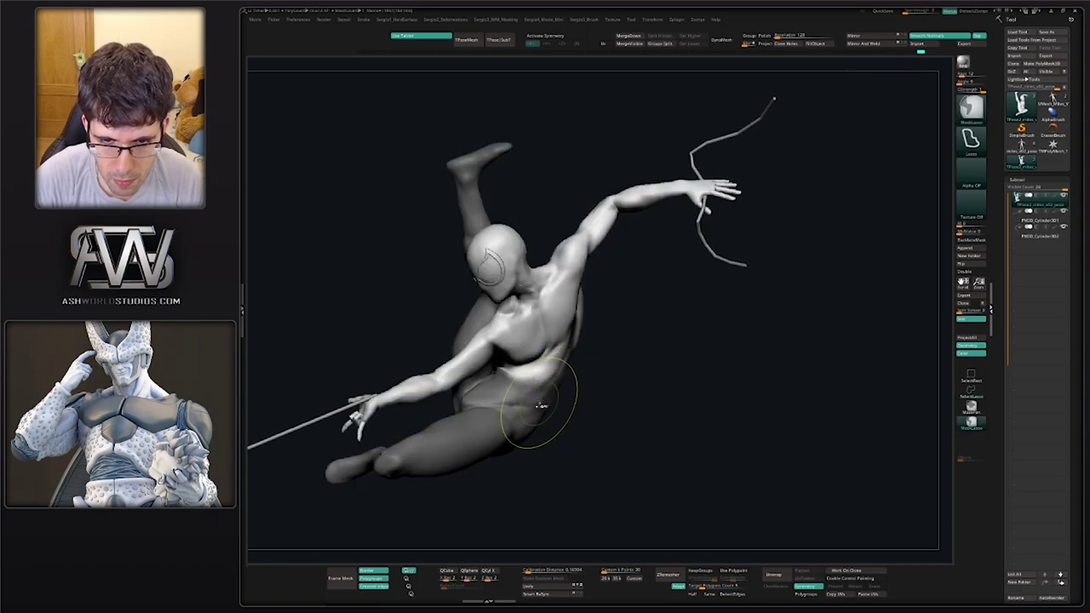
ctrl+click(570, 412)
Place the transform gizmo at the waist, shift the unmasked lower body slightly and clear the mask
key(w)
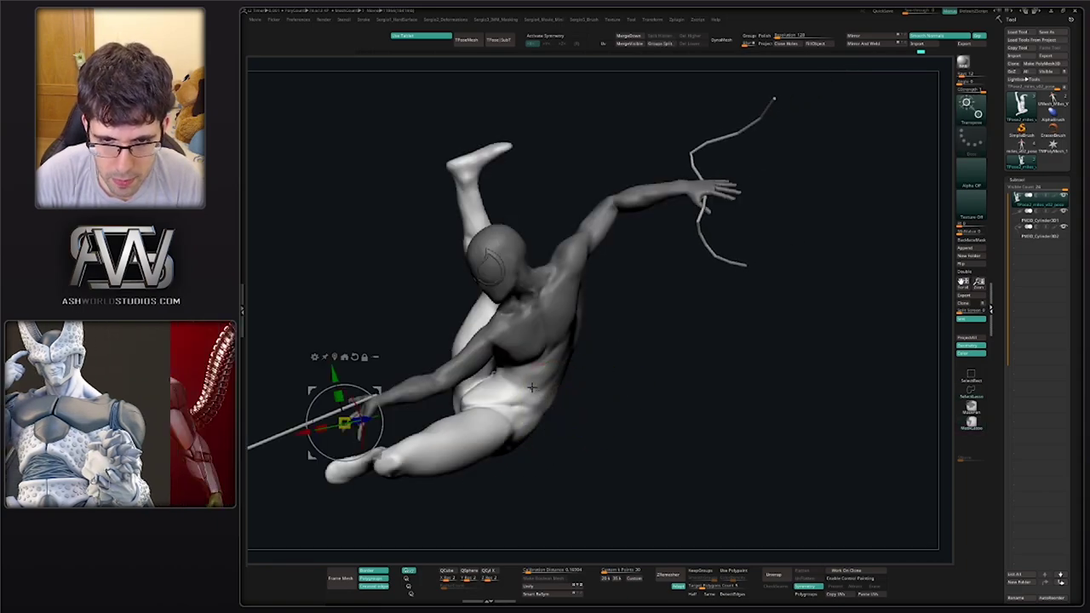
alt+click(517, 388)
drag(555, 355, 560, 352)
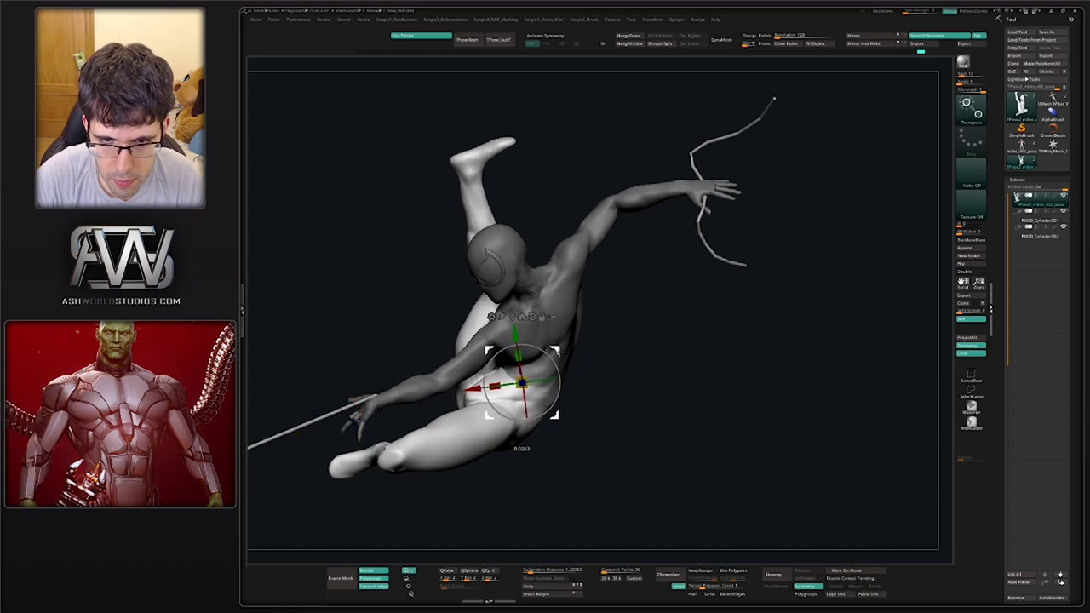
drag(681, 357, 519, 368)
key(q)
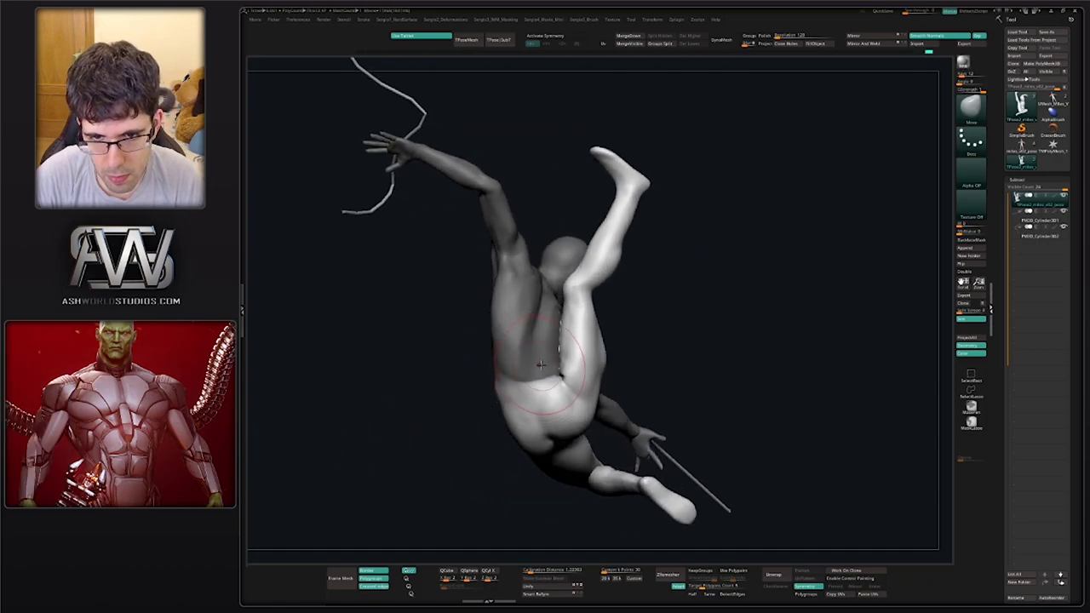
drag(653, 359, 627, 351)
drag(588, 363, 568, 432)
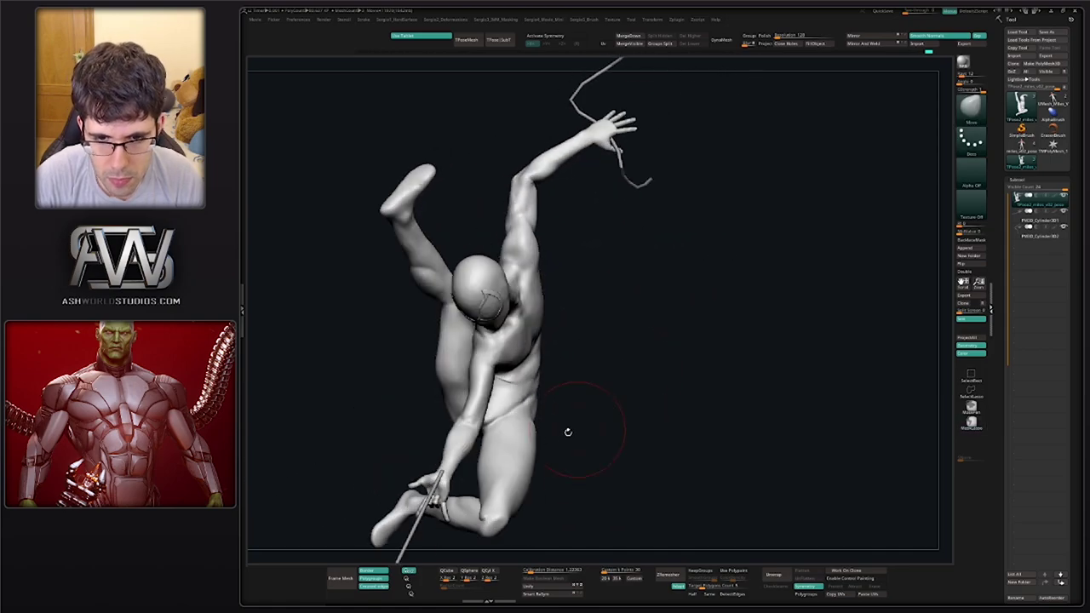
Mask the whole figure except the bent leg and place the transform gizmo at its hip joint
key(w)
ctrl+click(513, 450)
alt+drag(588, 511, 634, 388)
mouse_move(635, 387)
mouse_down()
mouse_move(574, 409)
mouse_move(545, 328)
mouse_up()
key(q)
mouse_move(491, 369)
ctrl+alt+mouse_down()
mouse_move(466, 492)
mouse_move(485, 487)
ctrl+alt+mouse_up()
drag(545, 425, 595, 438)
ctrl+click(611, 329)
ctrl+click(576, 311)
mouse_move(636, 284)
alt+mouse_down()
mouse_move(619, 380)
mouse_move(610, 350)
mouse_move(679, 365)
alt+mouse_up()
key(w)
ctrl+click(638, 358)
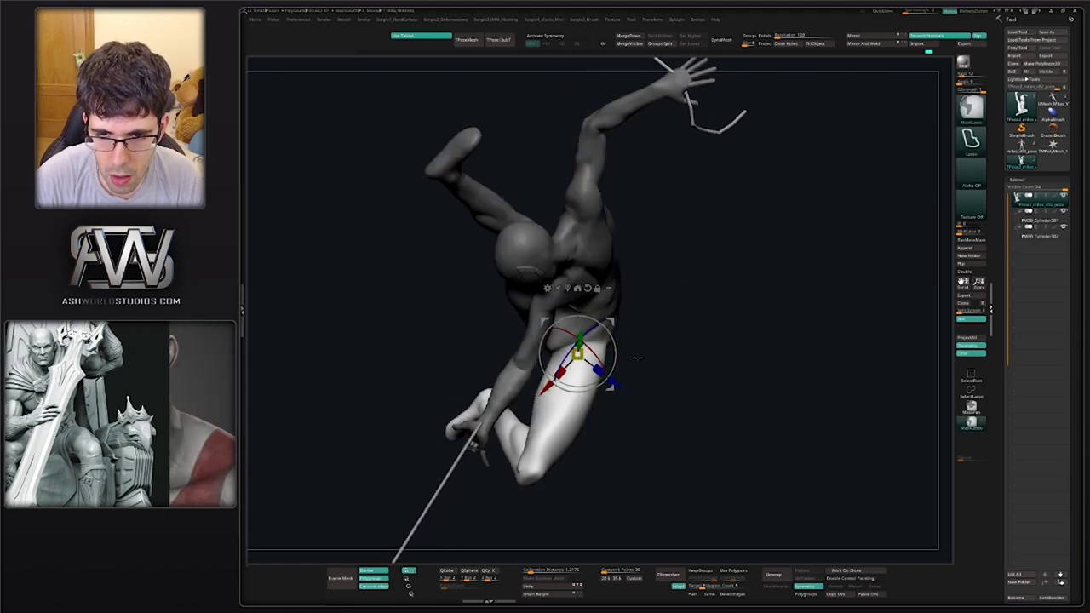
Try to rotate the bent leg about its hip, and undo the attempt
drag(582, 391, 585, 419)
drag(663, 345, 613, 347)
key(ctrl+z)
key(ctrl+z)
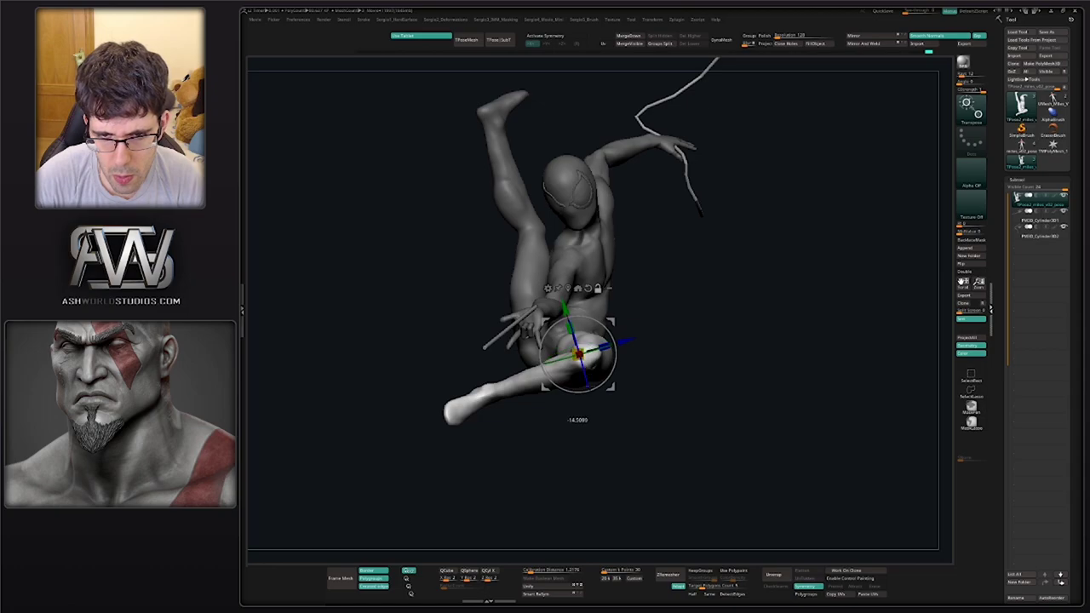
Rotate the bent leg around its hip on several axes to refine the thigh's direction, and clear the mask
drag(584, 373, 584, 386)
drag(644, 367, 667, 380)
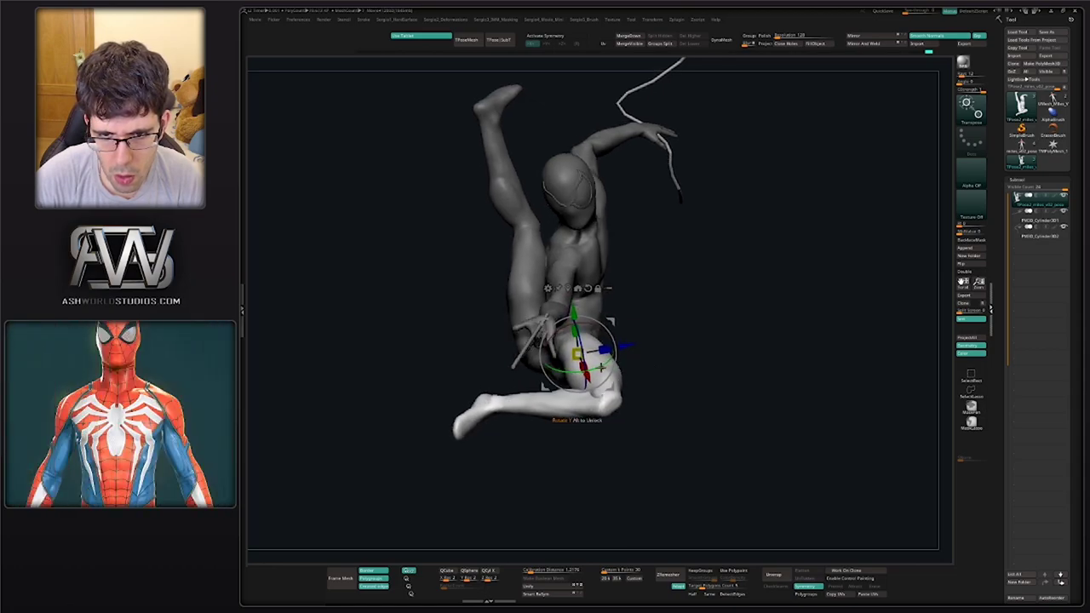
drag(602, 368, 666, 364)
drag(750, 365, 694, 360)
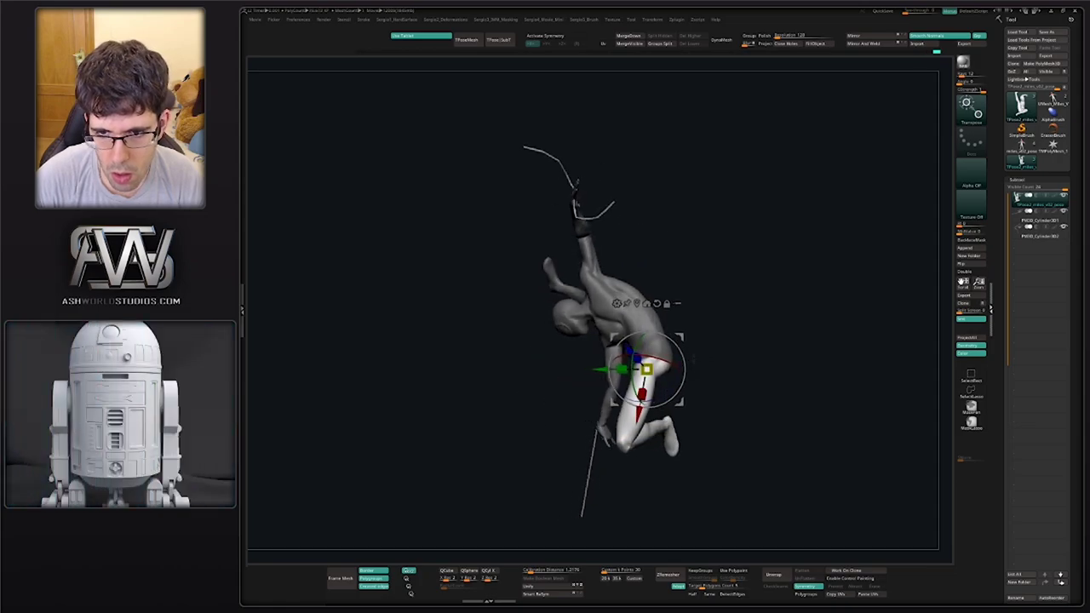
drag(642, 419, 643, 415)
drag(705, 346, 721, 320)
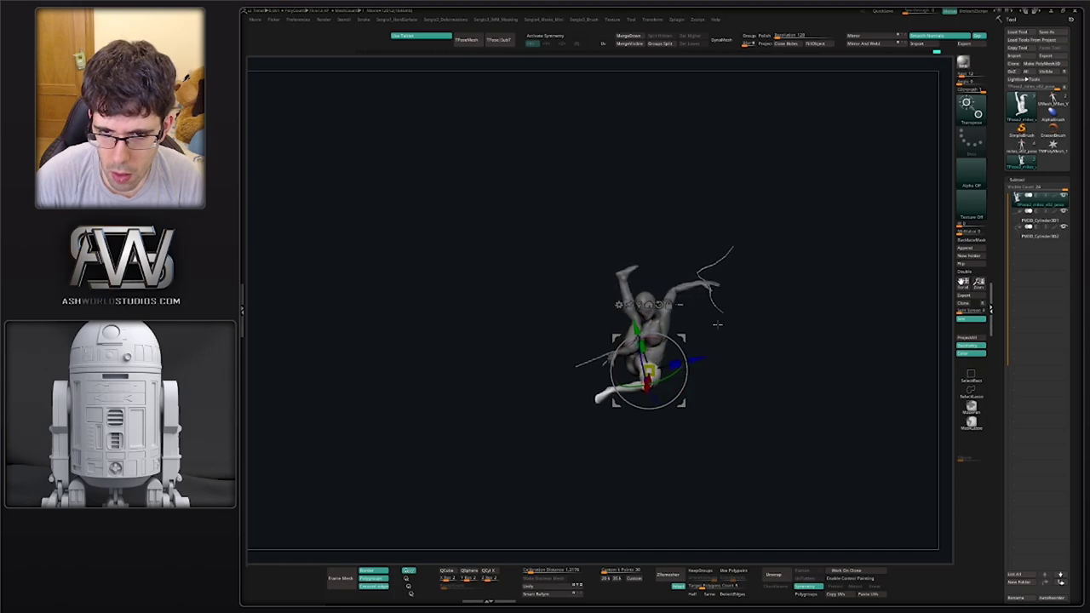
right_drag(718, 324, 694, 353)
ctrl+right_drag(694, 354, 724, 439)
ctrl+drag(724, 439, 743, 456)
key(q)
Isolate the pelvis and legs by hiding the figure's upper body
ctrl+right_drag(627, 334, 623, 352)
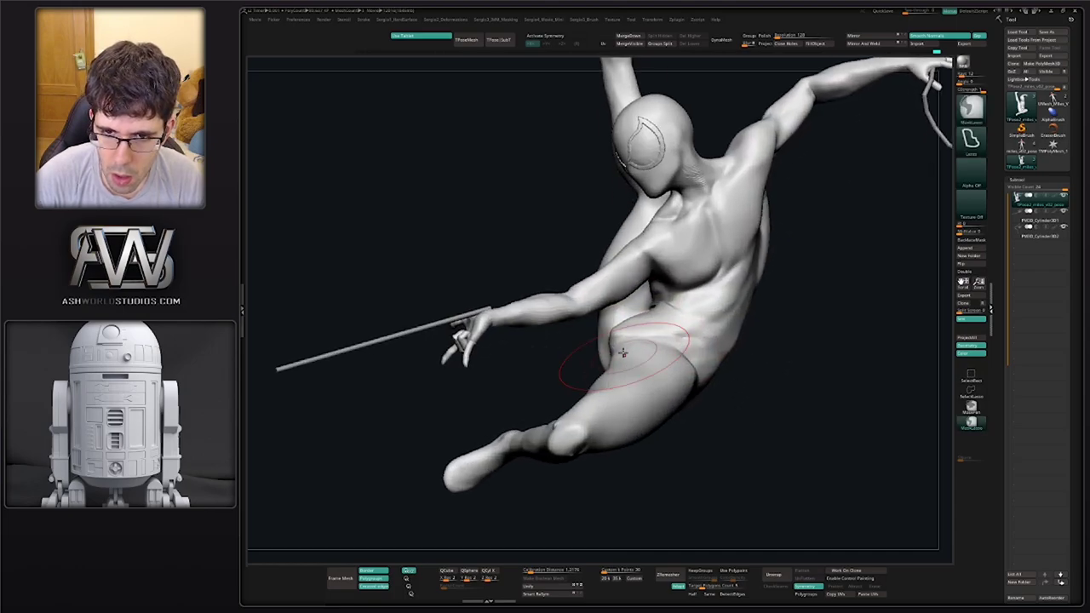
ctrl+shift+click(636, 335)
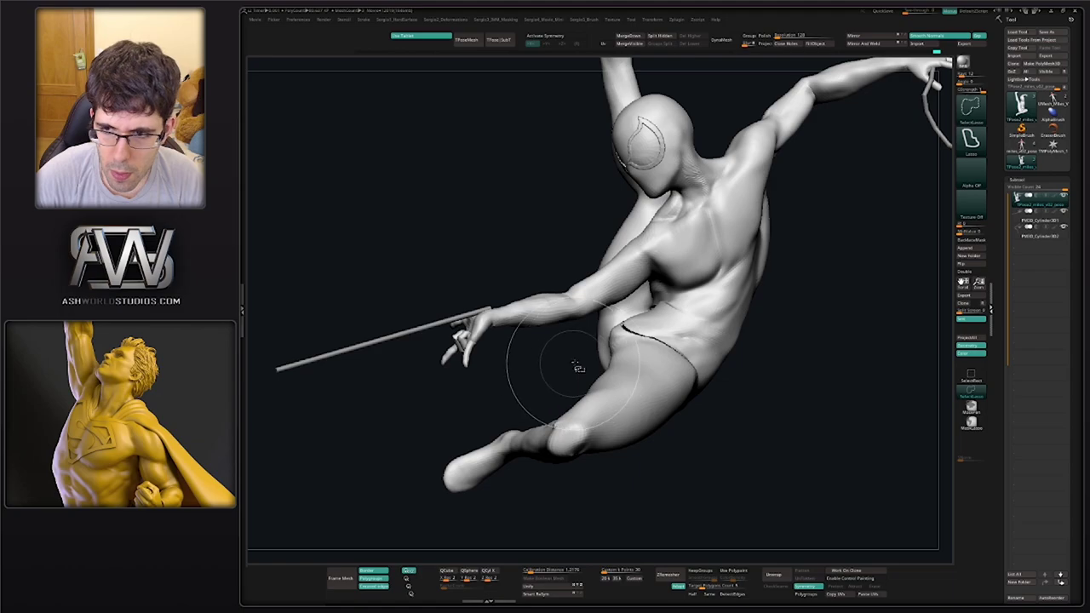
ctrl+shift+click(577, 366)
ctrl+shift+click(971, 376)
ctrl+shift+click(655, 330)
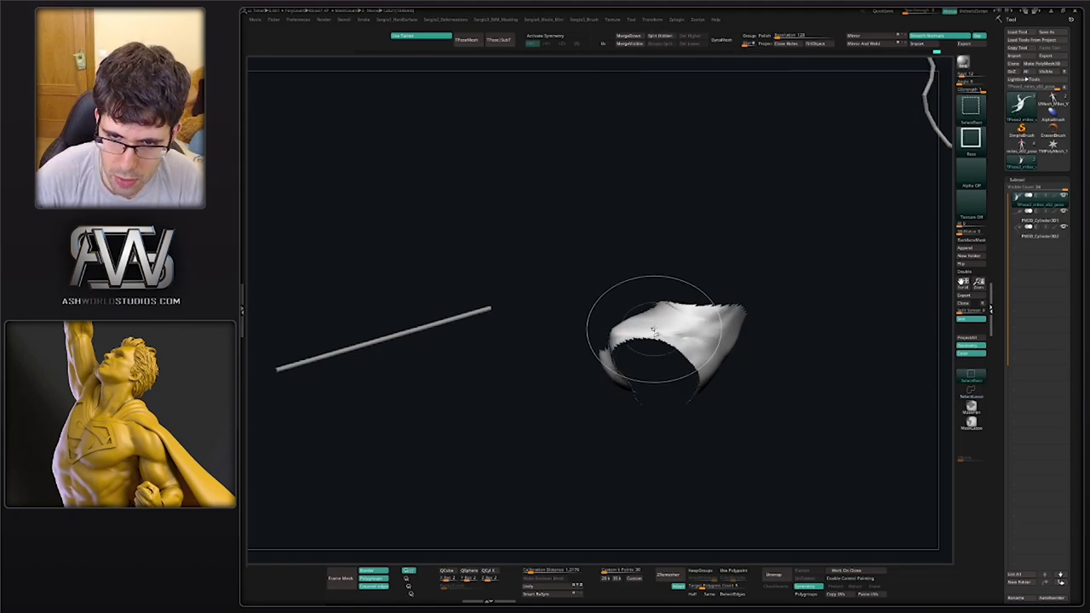
ctrl+shift+click(654, 330)
ctrl+shift+click(644, 338)
ctrl+shift+click(563, 434)
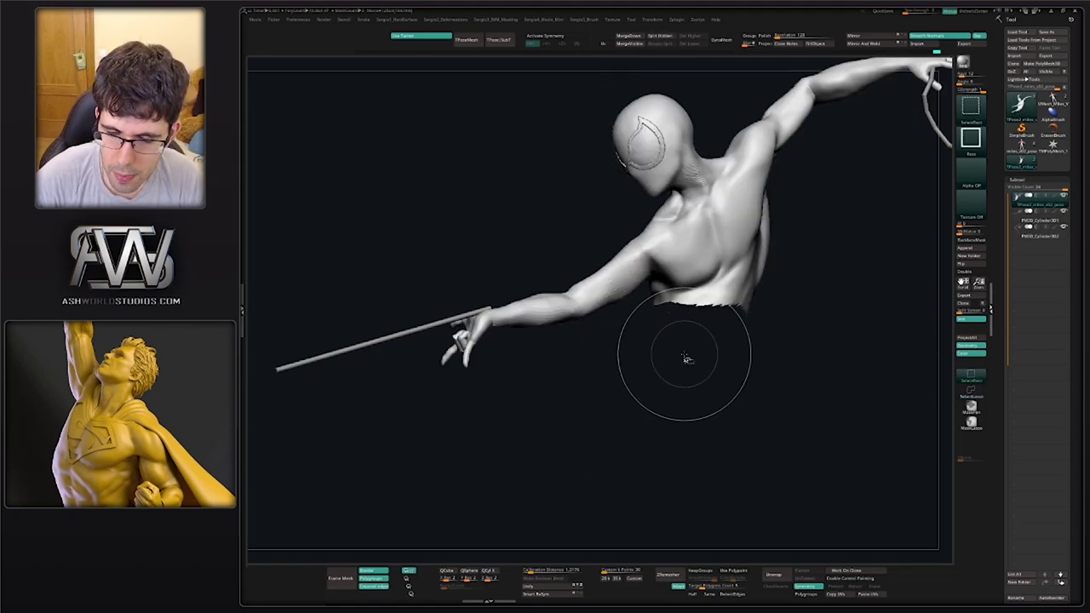
ctrl+shift+drag(677, 364, 686, 373)
Reshape the junction between the pelvis and the raised thigh with the Move brush, and show the whole body again
right_drag(639, 343, 630, 337)
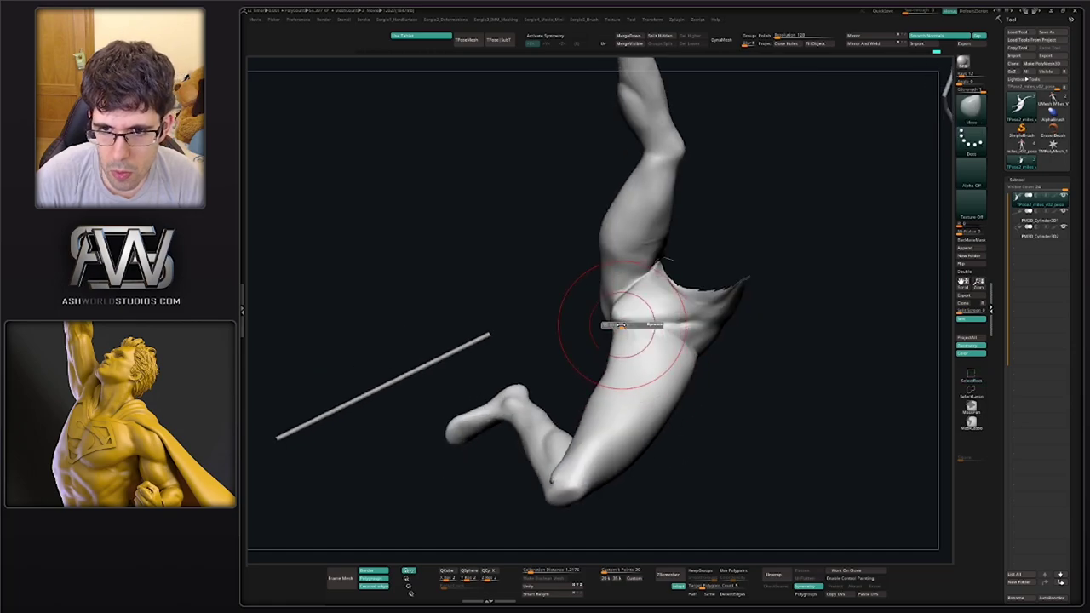
drag(623, 324, 630, 324)
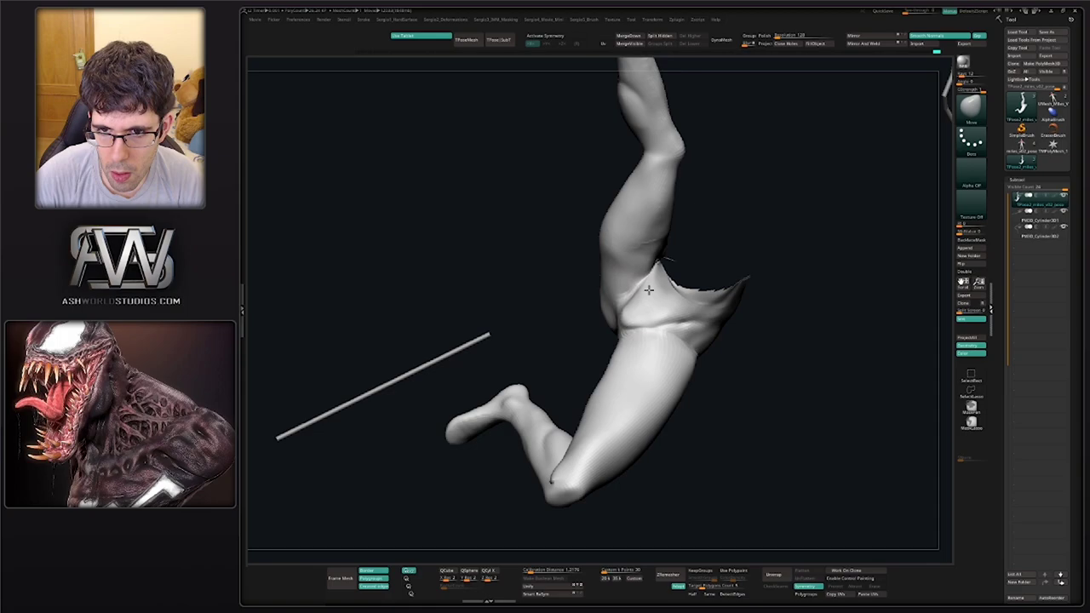
ctrl+right_drag(670, 372, 676, 359)
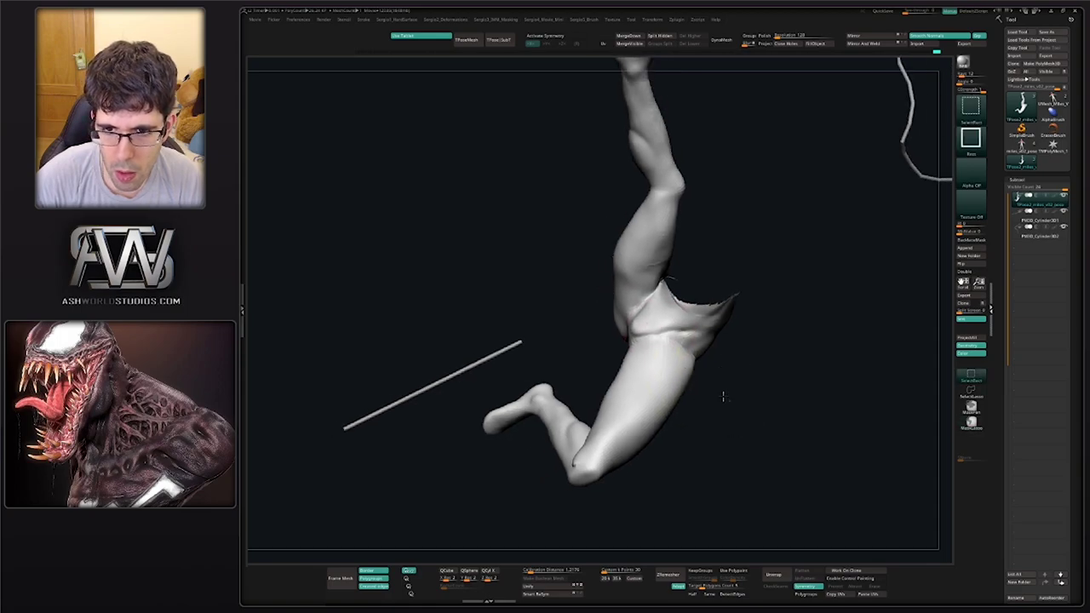
ctrl+shift+click(724, 397)
mouse_move(720, 393)
ctrl+right_down()
mouse_move(694, 349)
mouse_move(680, 348)
mouse_move(710, 513)
ctrl+right_up()
Smooth the surface of the lower abdomen and hip on the figure's front
shift+drag(698, 355, 652, 341)
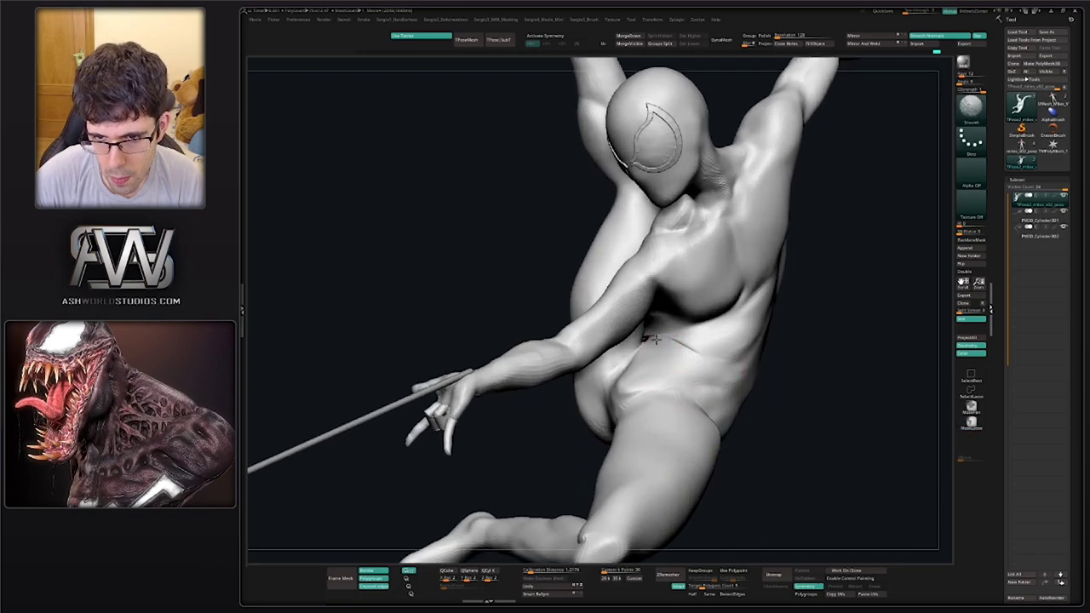
right_drag(654, 343, 720, 360)
mouse_move(709, 354)
shift+mouse_down()
mouse_move(668, 356)
mouse_move(700, 355)
shift+mouse_up()
Smooth the crease at the rear where the raised thigh meets the buttock and lower back
ctrl+right_drag(688, 409, 686, 361)
right_drag(686, 361, 699, 362)
shift+drag(699, 363, 696, 366)
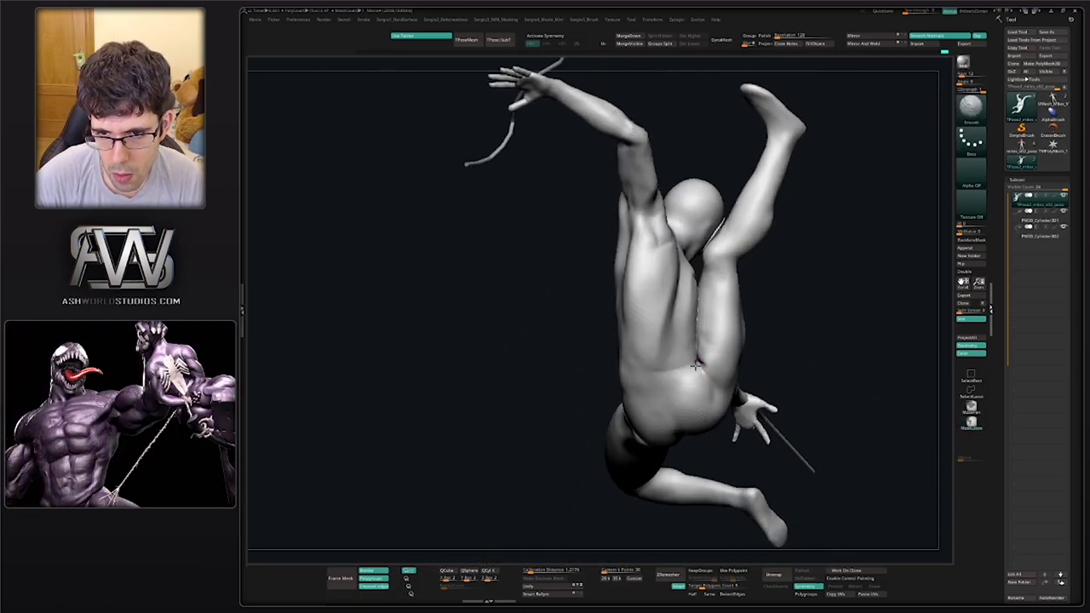
ctrl+right_drag(706, 370, 710, 435)
mouse_move(701, 373)
shift+mouse_down()
mouse_move(695, 387)
mouse_move(716, 374)
mouse_move(724, 407)
shift+mouse_up()
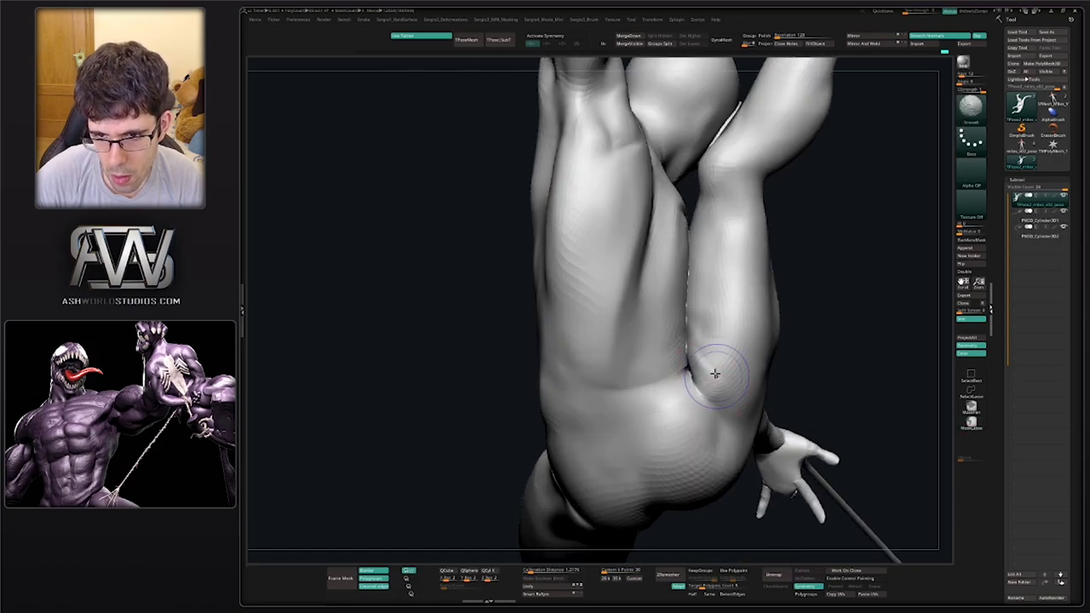
ctrl+right_drag(709, 418, 700, 371)
Build up and smooth the hip and lower back around the bent leg's thigh with the Clay brush
right_drag(700, 371, 608, 411)
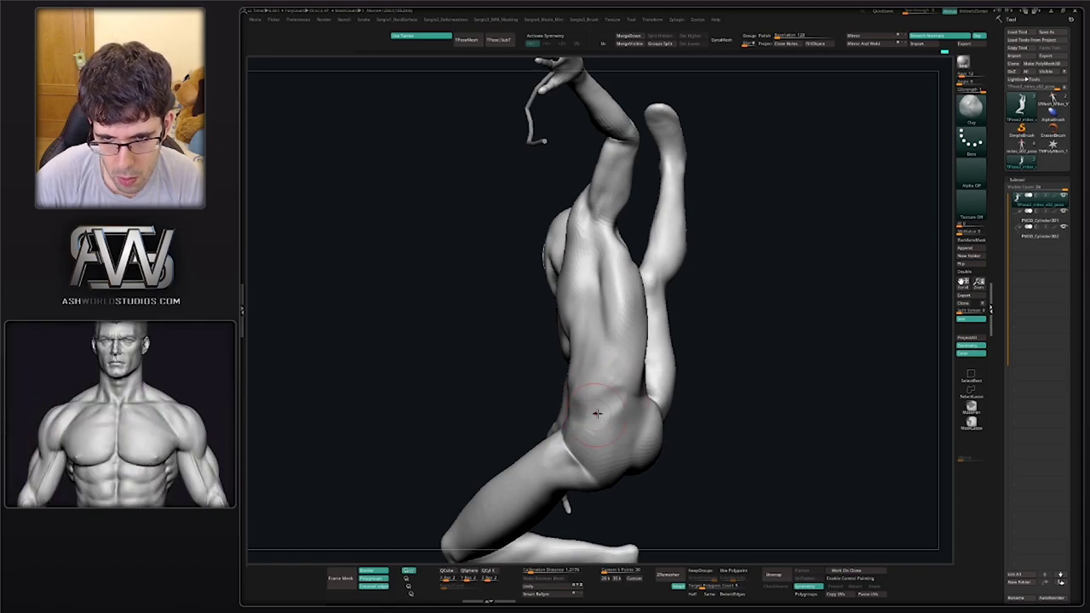
right_drag(614, 376, 587, 398)
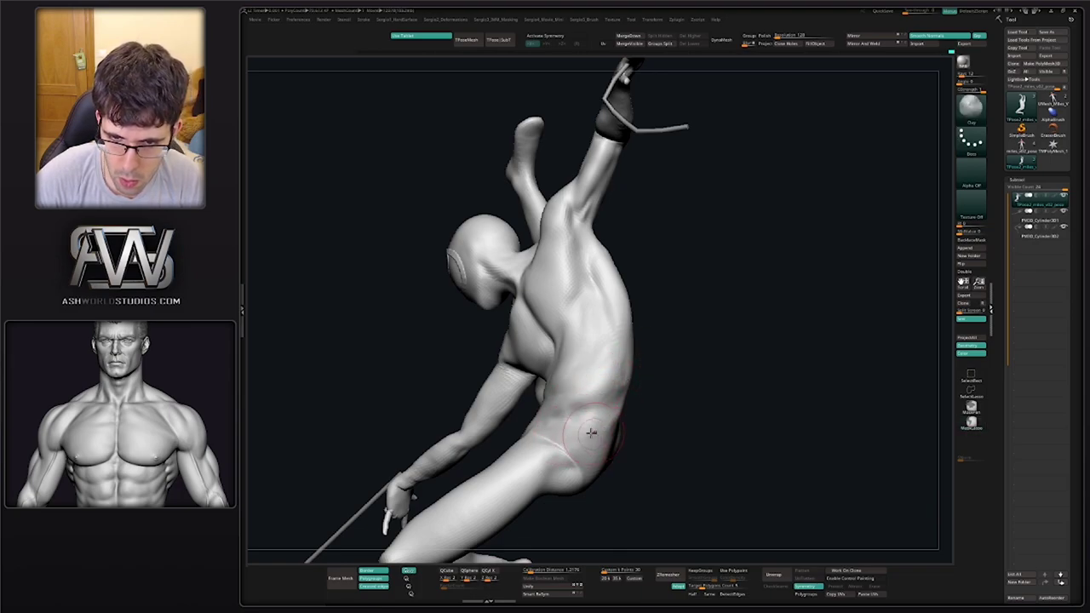
mouse_move(597, 436)
right_down()
mouse_move(559, 442)
mouse_move(610, 426)
mouse_move(600, 420)
mouse_move(629, 423)
right_up()
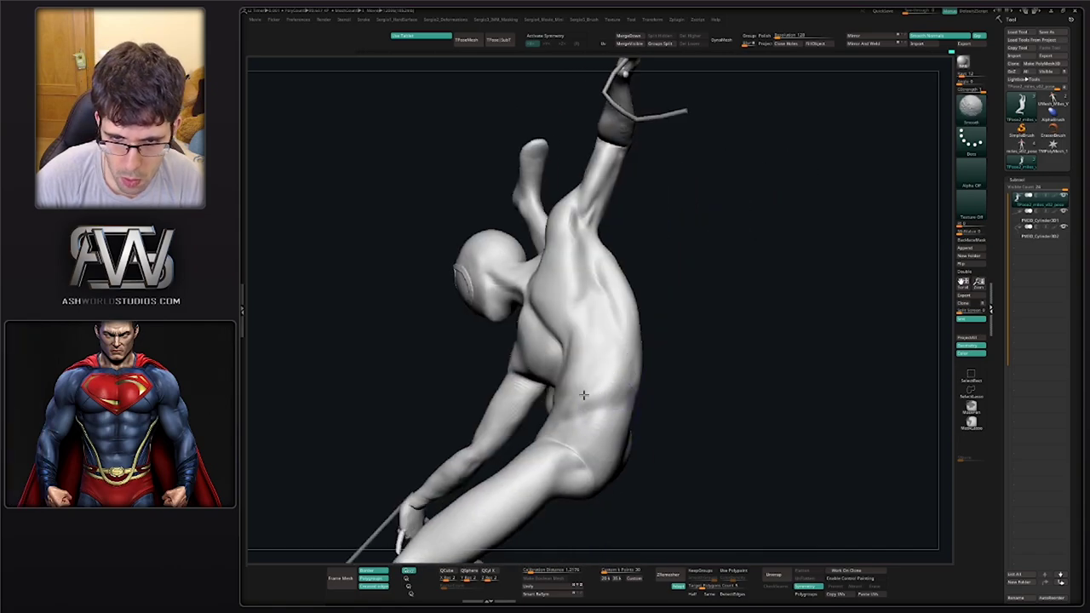
right_drag(588, 390, 618, 386)
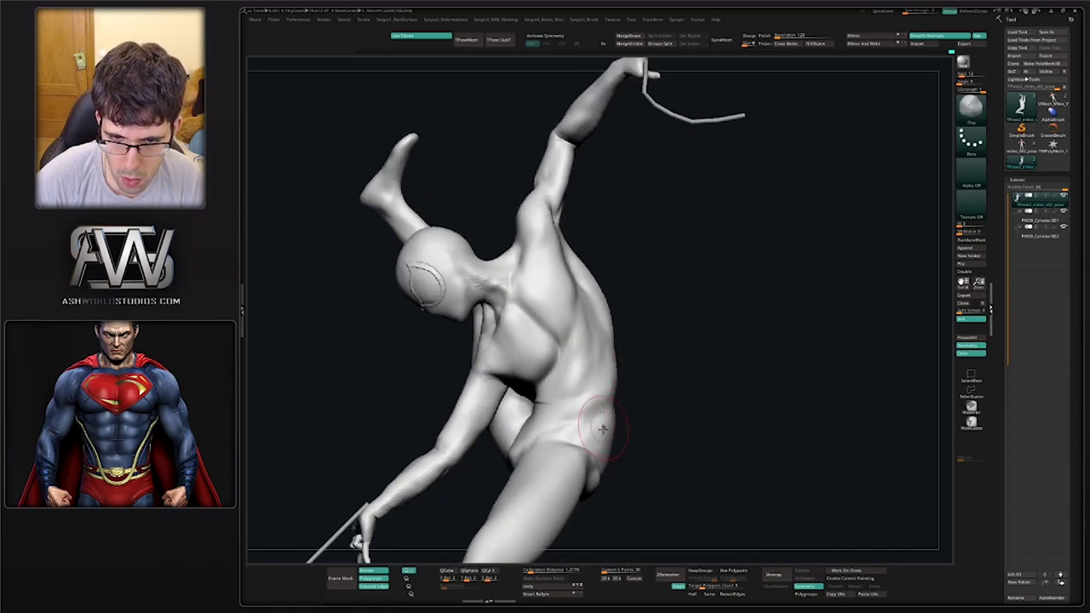
right_drag(602, 429, 581, 382)
mouse_move(586, 428)
right_down()
mouse_move(576, 431)
mouse_move(605, 414)
right_up()
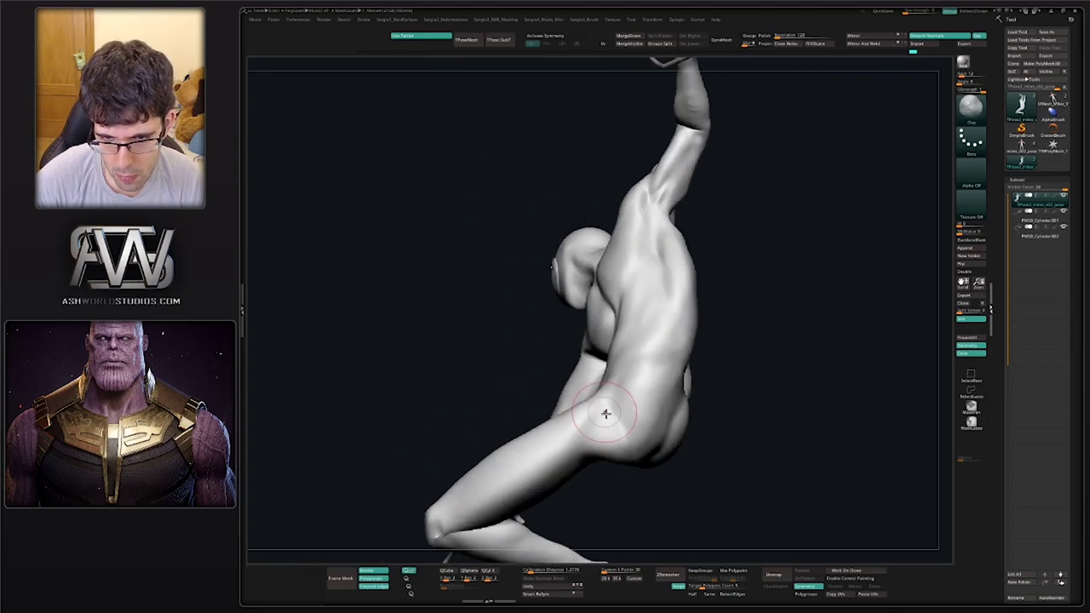
right_drag(624, 450, 640, 450)
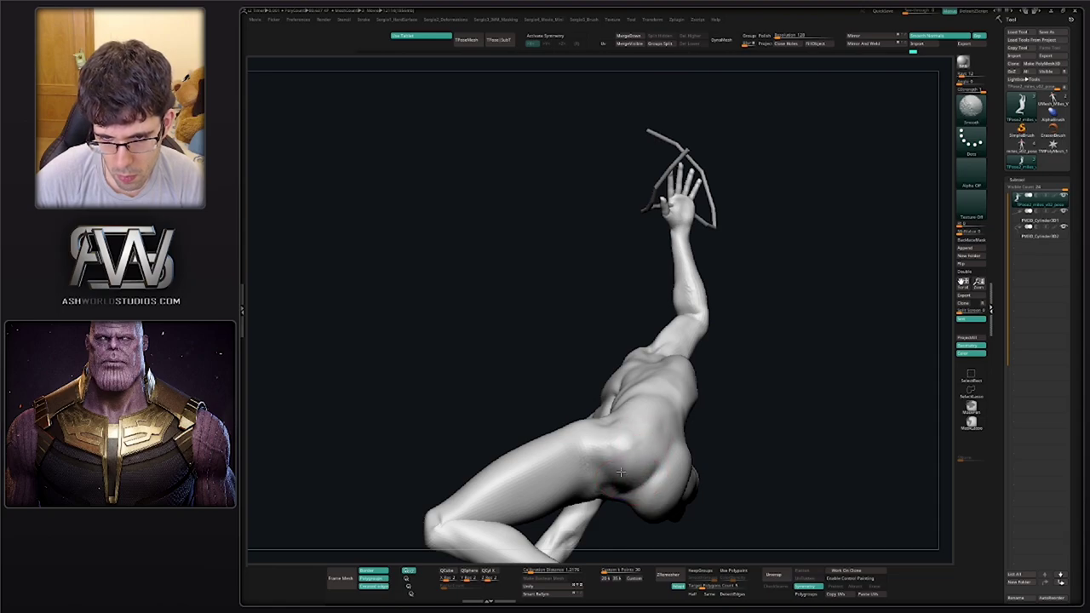
Reshape the silhouette of the buttock, hip and waist with the Move brush
mouse_move(625, 437)
right_down()
mouse_move(624, 409)
mouse_move(647, 433)
mouse_move(619, 414)
mouse_move(629, 471)
right_up()
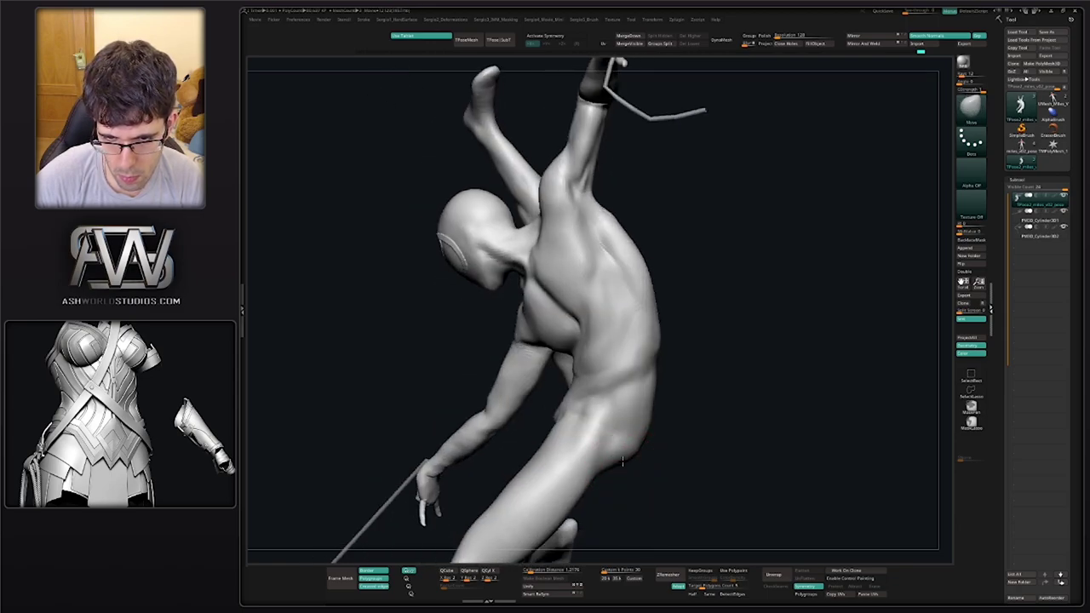
mouse_move(652, 430)
right_down()
mouse_move(654, 415)
mouse_move(639, 430)
right_up()
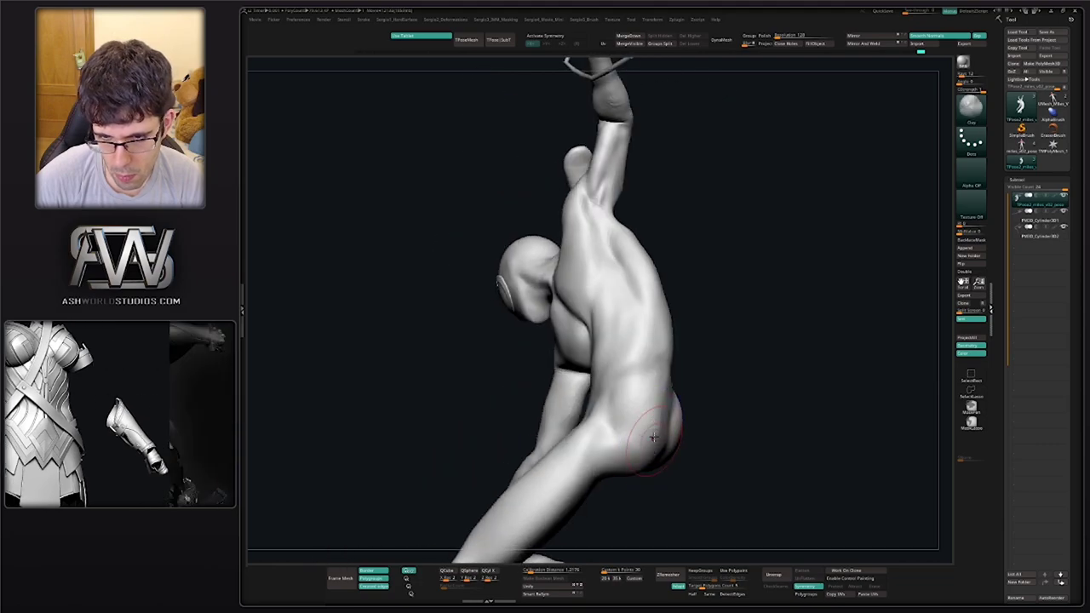
right_drag(620, 474, 661, 448)
mouse_move(662, 448)
mouse_down()
mouse_move(668, 419)
mouse_move(647, 438)
mouse_up()
mouse_move(662, 456)
right_down()
mouse_move(643, 451)
mouse_move(675, 416)
mouse_move(649, 412)
mouse_move(649, 379)
mouse_move(709, 418)
mouse_move(584, 316)
mouse_move(579, 340)
right_up()
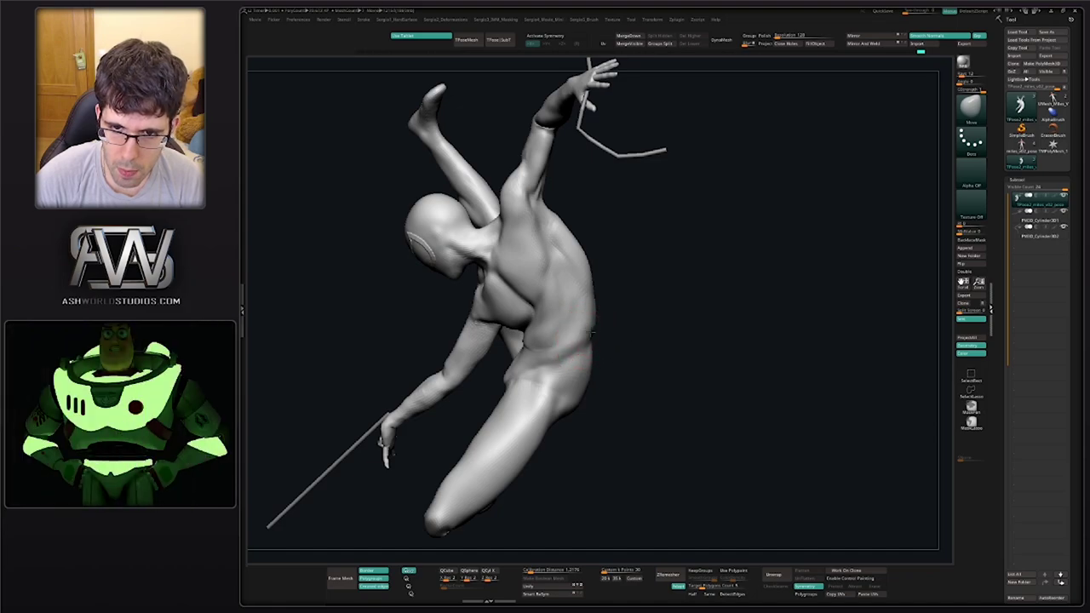
right_drag(595, 333, 616, 338)
Rotate the straight web strand at the extended hand slightly in the view plane
right_drag(542, 379, 625, 327)
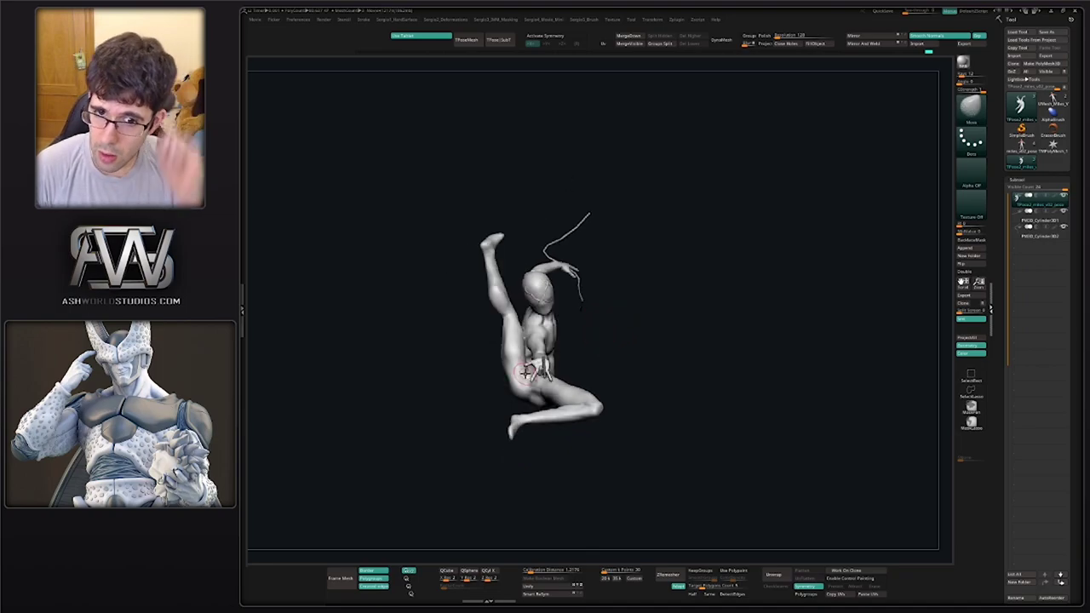
right_drag(524, 370, 581, 459)
alt+click(578, 385)
right_drag(596, 348, 579, 351)
key(w)
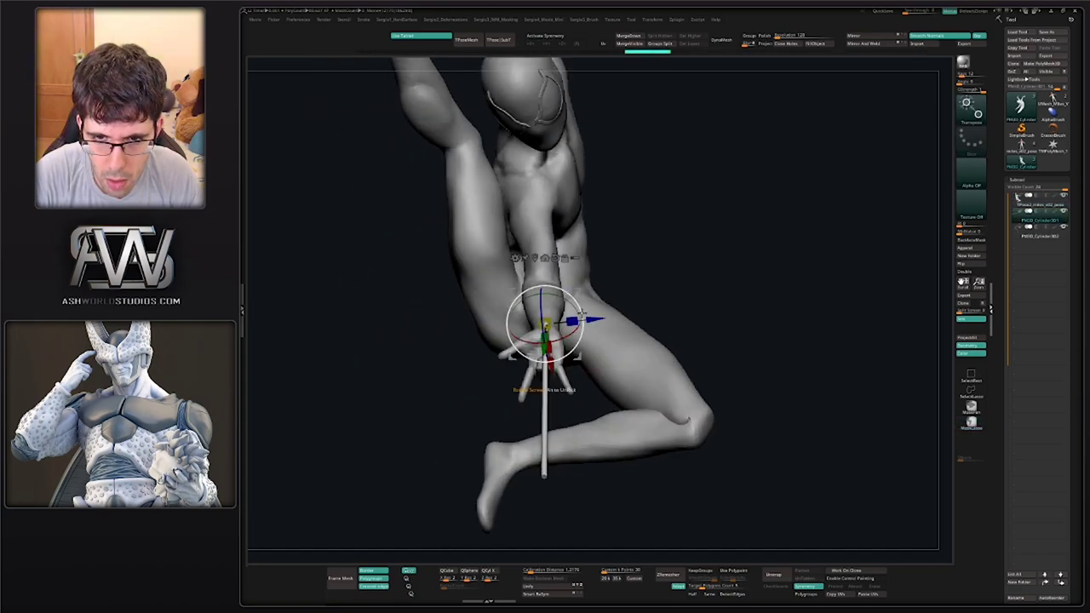
drag(581, 348, 578, 351)
key(q)
ctrl+right_drag(561, 341, 597, 264)
right_drag(597, 264, 627, 288)
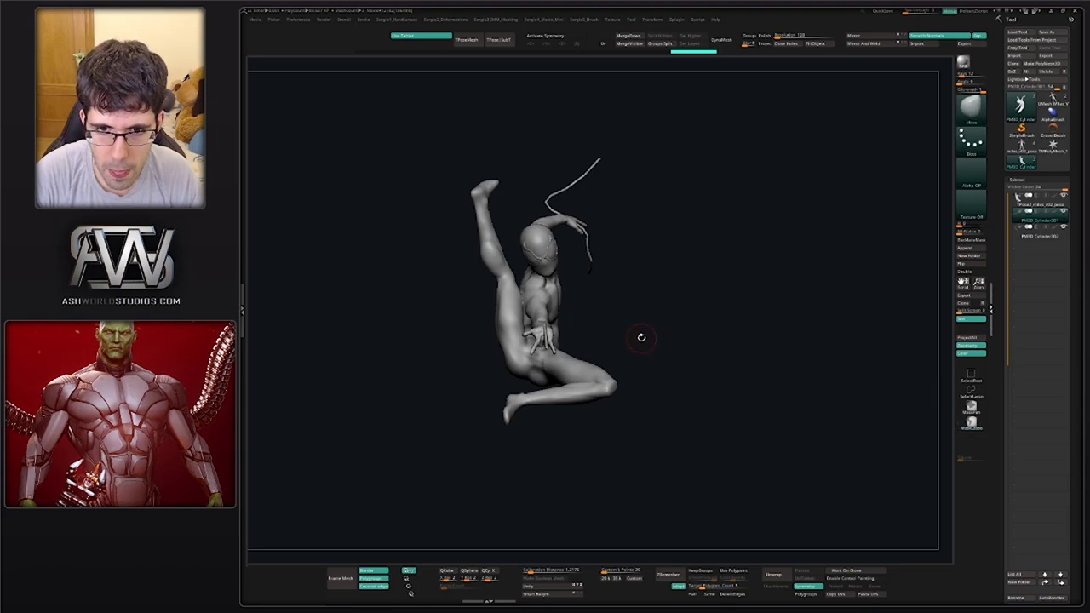
mouse_move(643, 337)
right_down()
mouse_move(554, 343)
mouse_move(535, 462)
mouse_move(606, 258)
mouse_move(650, 327)
mouse_move(651, 308)
right_up()
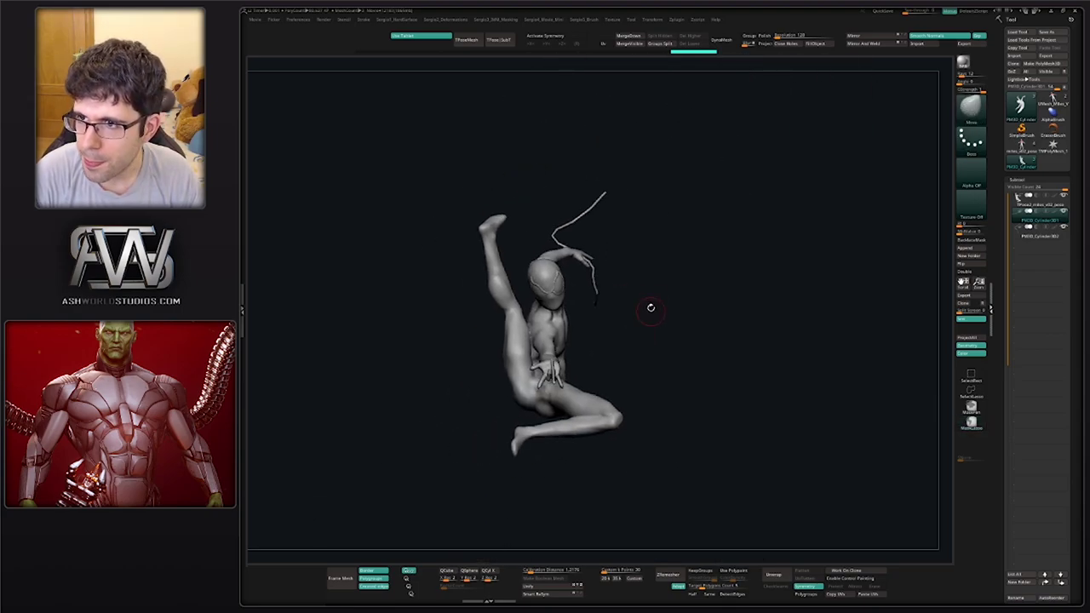
Clone both web strands as separate tools and append the curved strand to the straight strand's copy
click(1019, 153)
alt+right_drag(712, 341, 688, 257)
click(1020, 165)
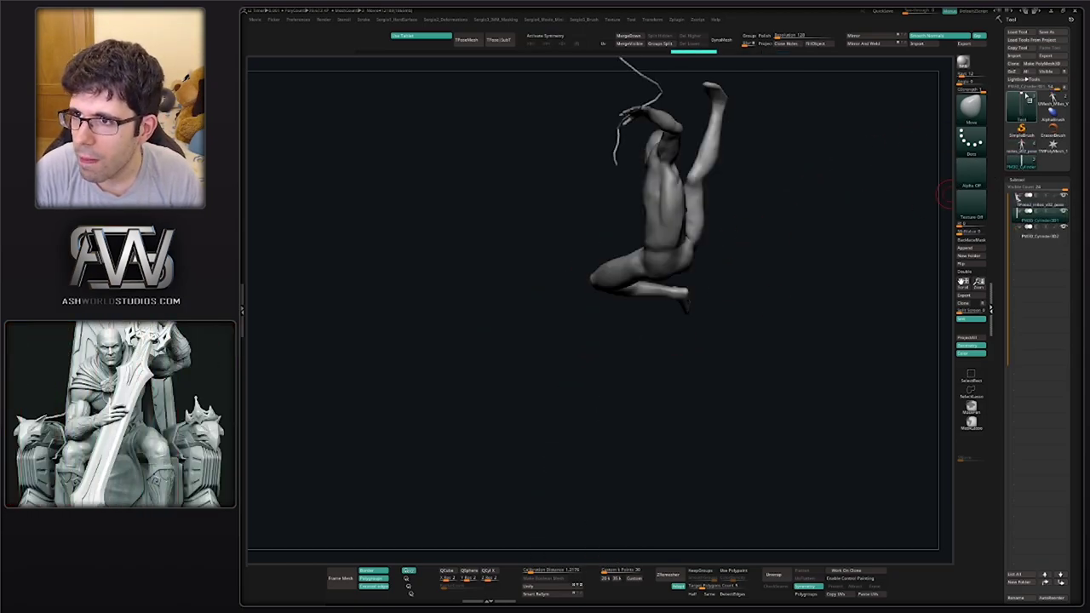
click(1017, 65)
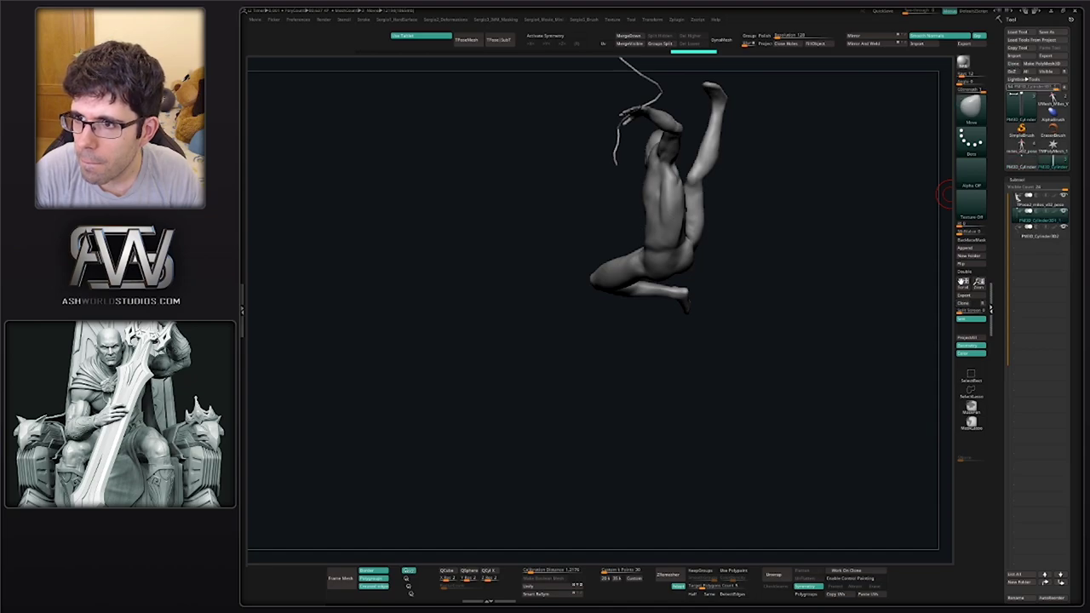
click(1040, 234)
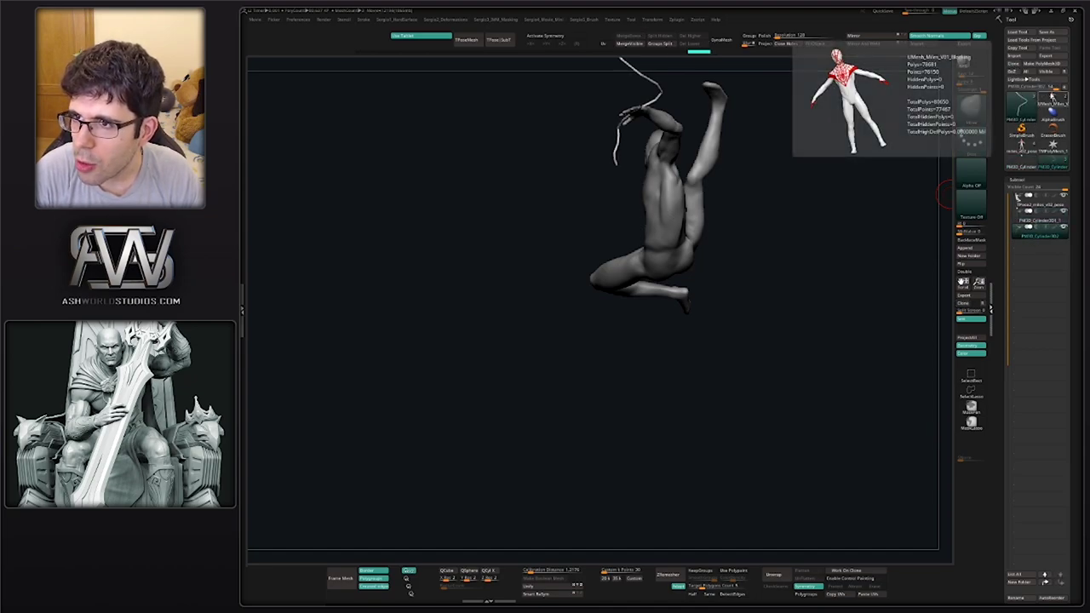
click(1013, 167)
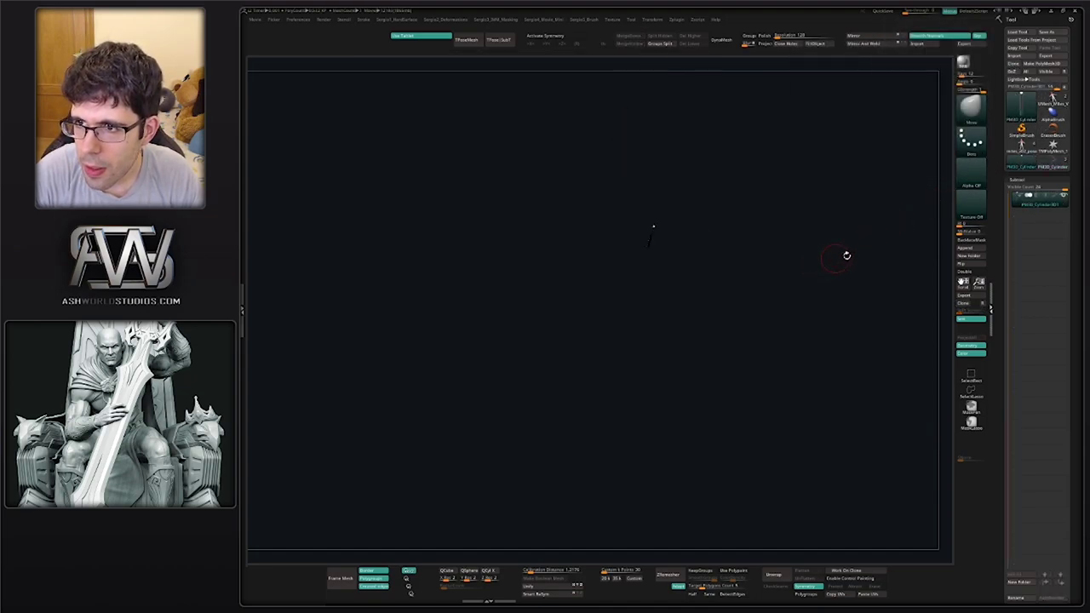
click(967, 247)
click(833, 271)
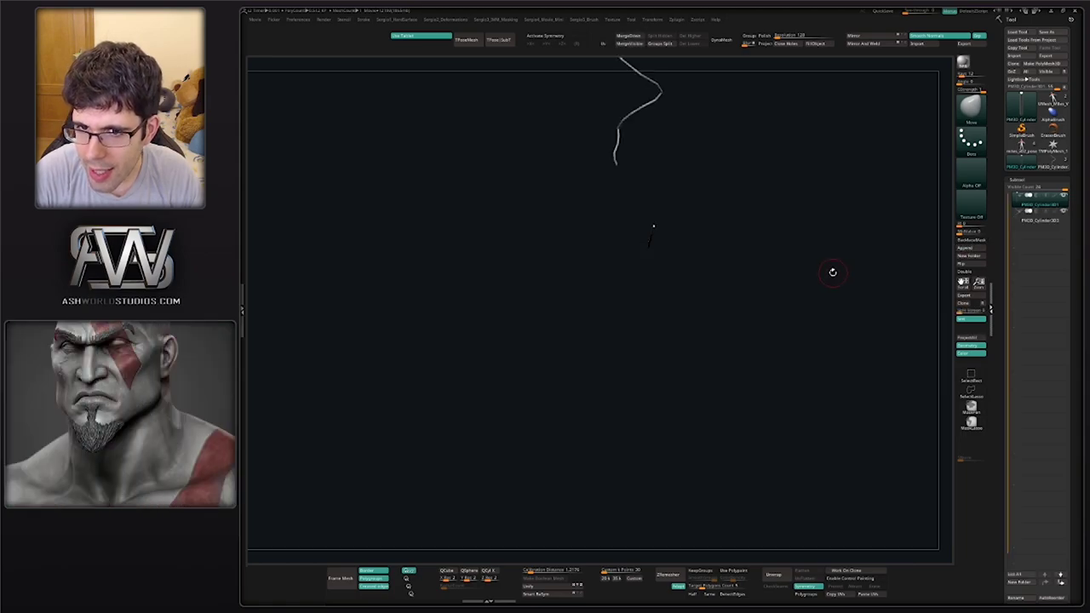
Clone the Spider-Man body and append it to the tool holding the copied web strands
click(1050, 167)
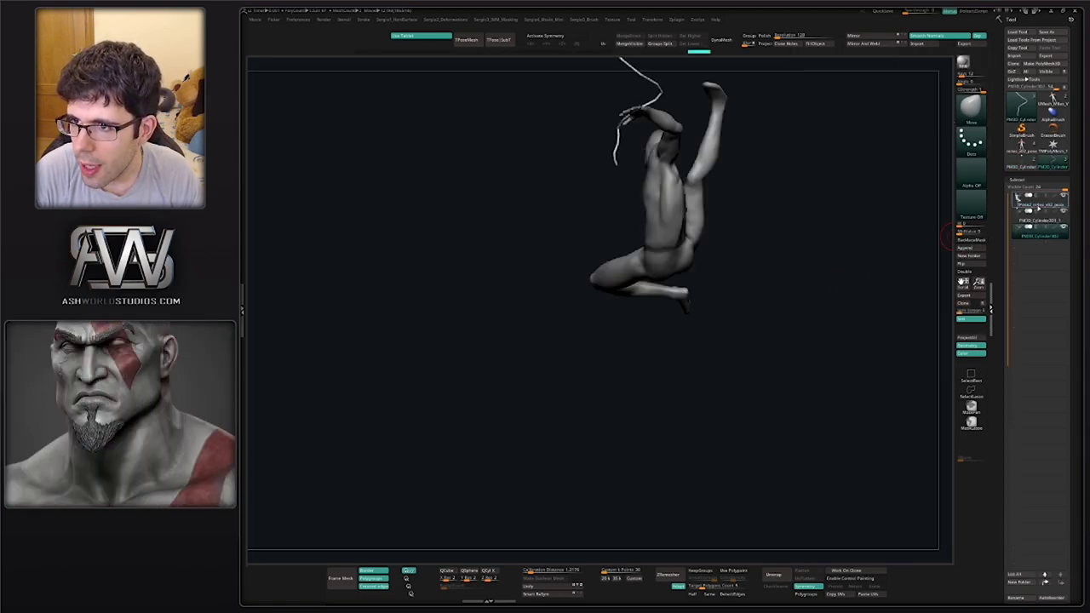
click(1026, 205)
drag(756, 266, 697, 330)
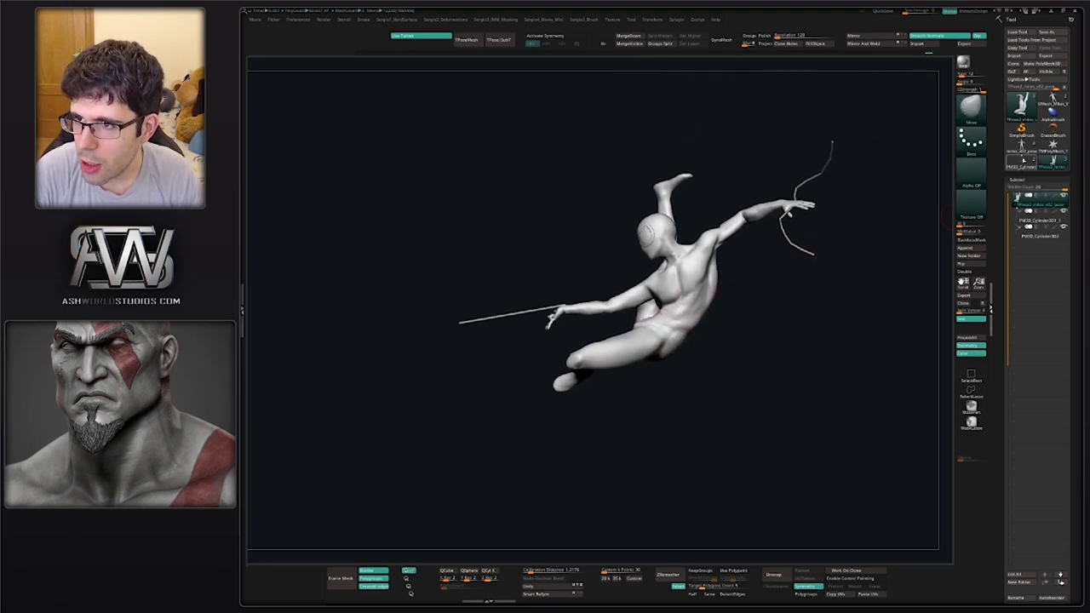
click(1023, 164)
click(964, 249)
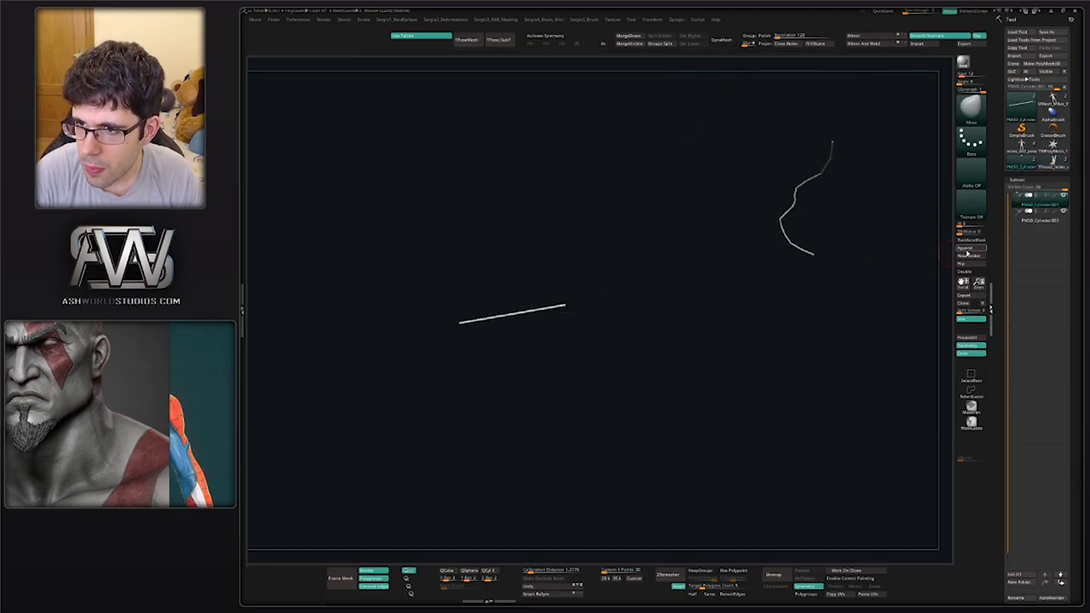
click(972, 248)
click(839, 268)
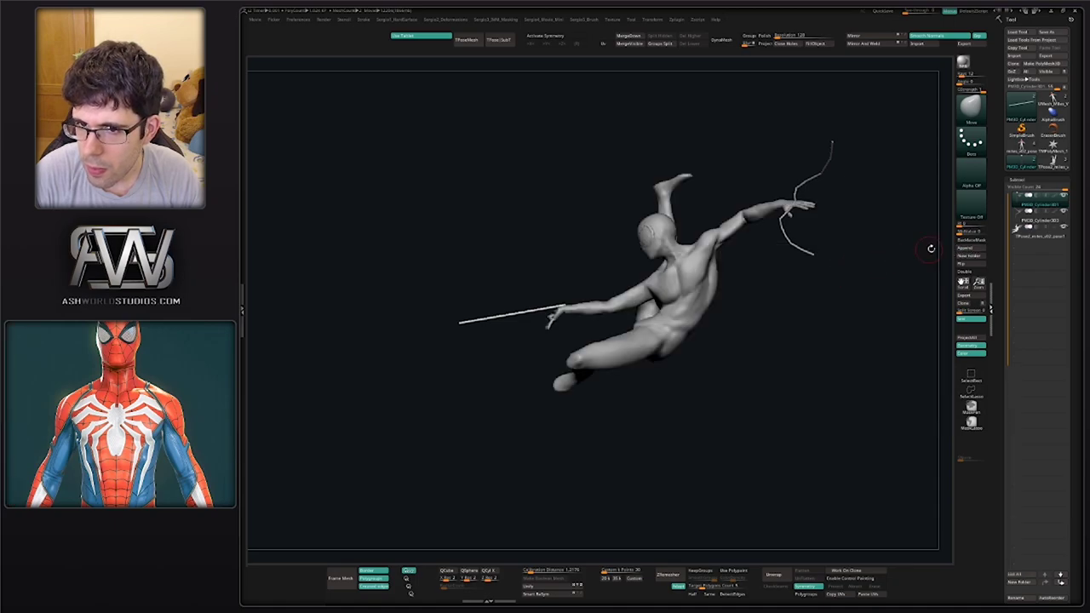
Rename the straight web strand subtool in the copied tool with a Miles_V03 pose name and call up the movie controls
drag(863, 274, 866, 275)
key(ctrl)
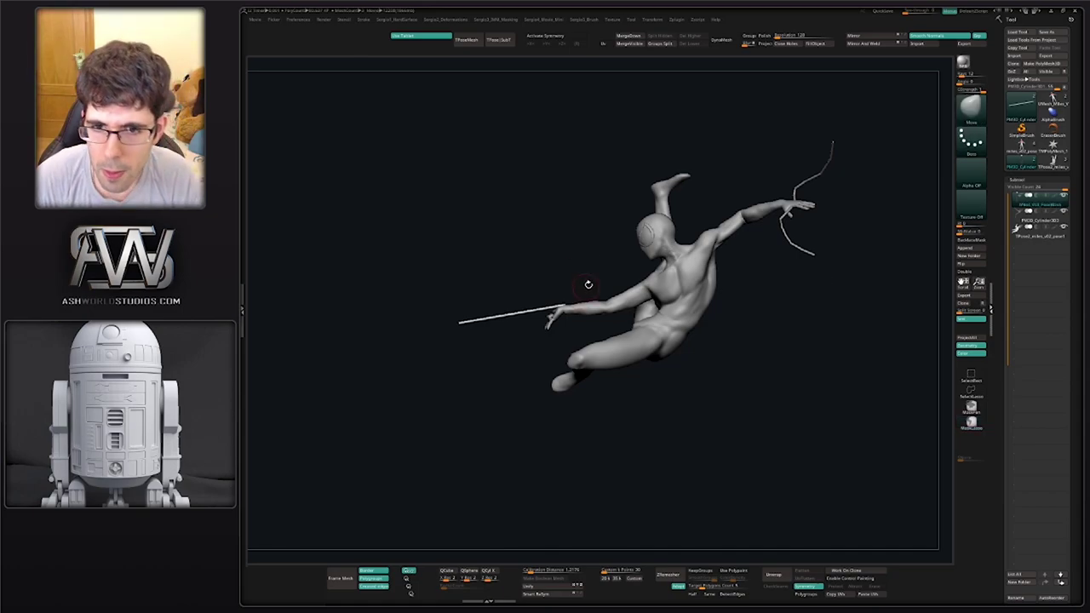
key(4)
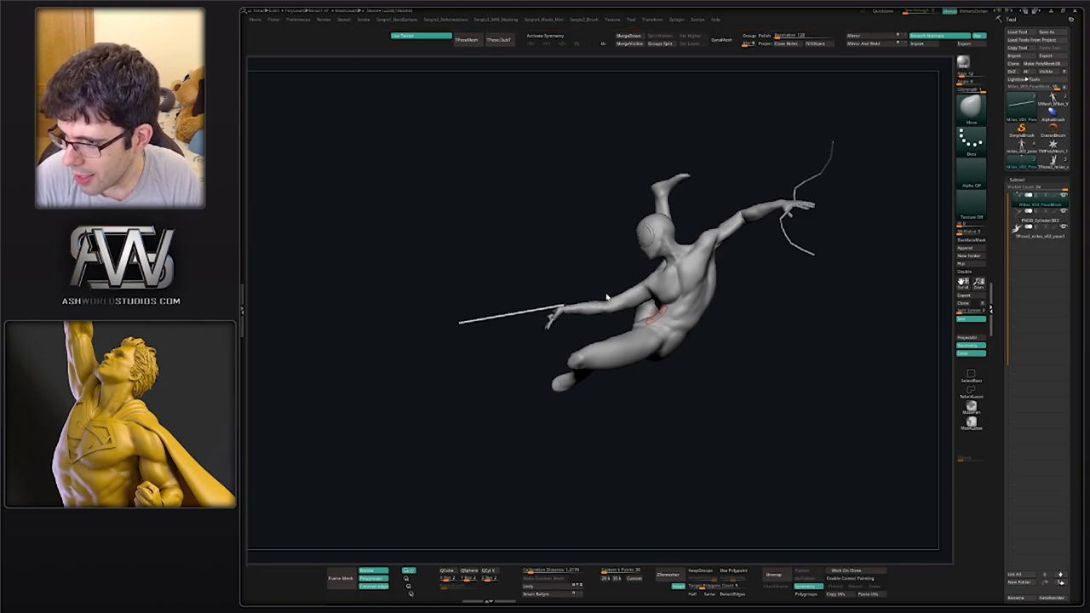
key(4)
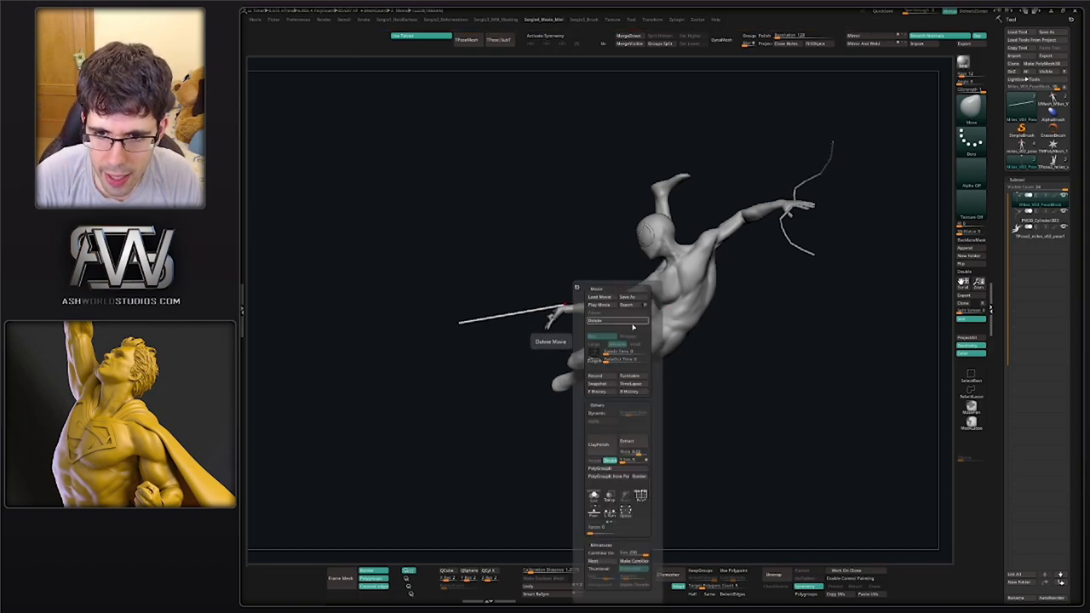
click(639, 386)
Select the copied body and reshape the groin and inner thigh with the Move brush, smoothing the surface
right_drag(718, 351, 615, 418)
right_drag(615, 418, 622, 397)
alt+click(489, 439)
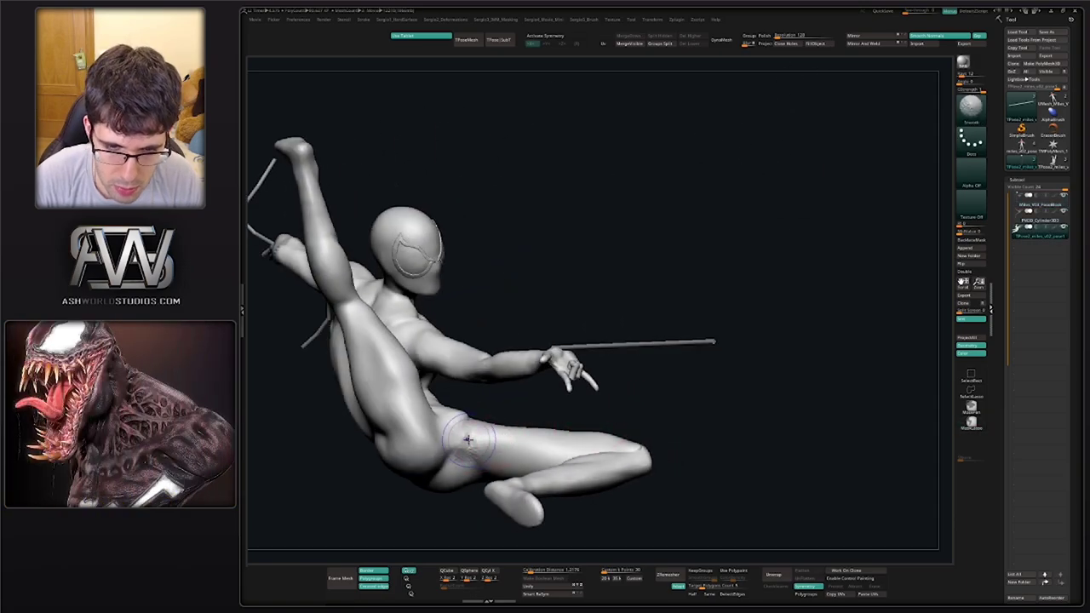
mouse_move(472, 440)
alt+right_down()
mouse_move(562, 423)
mouse_move(486, 433)
alt+right_up()
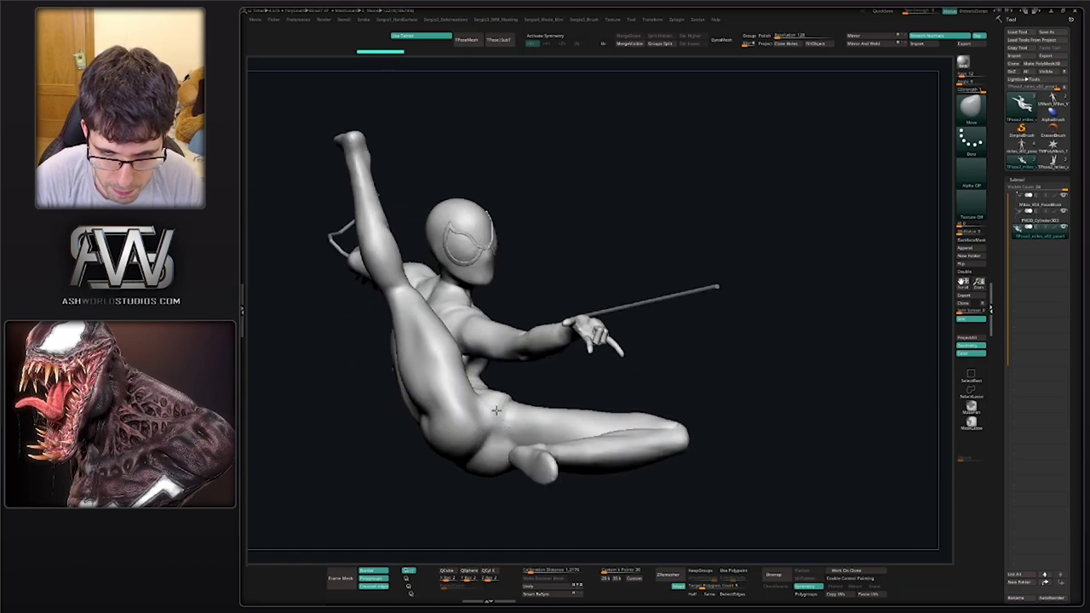
shift+drag(513, 426, 518, 429)
right_drag(516, 424, 486, 408)
drag(483, 402, 489, 412)
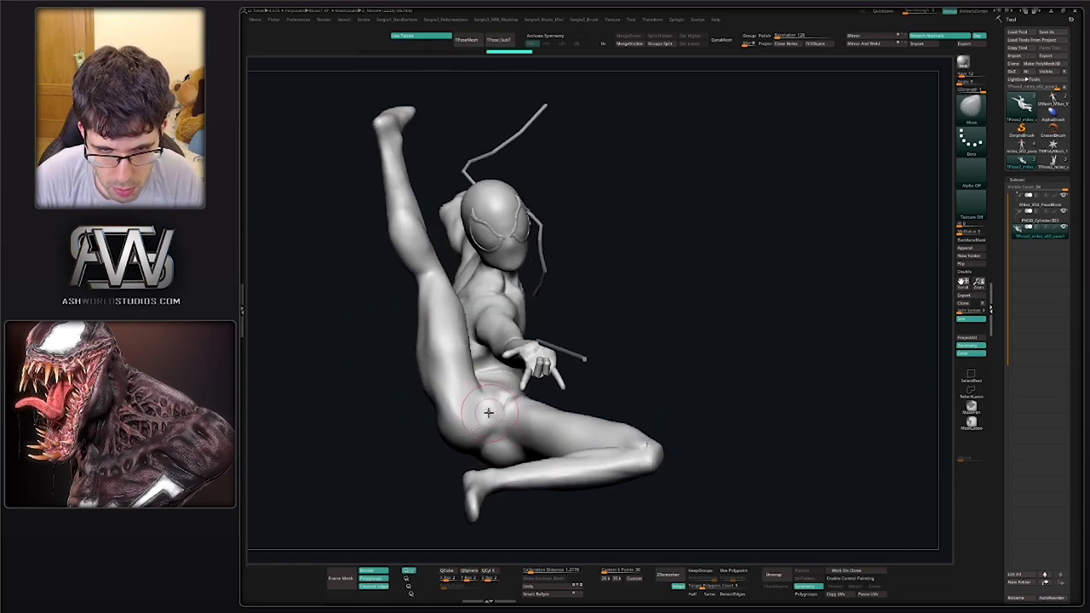
drag(480, 368, 467, 336)
Define the crease between the groin and thigh with the DamStandard brush and smooth it
key(ctrl+shift+d)
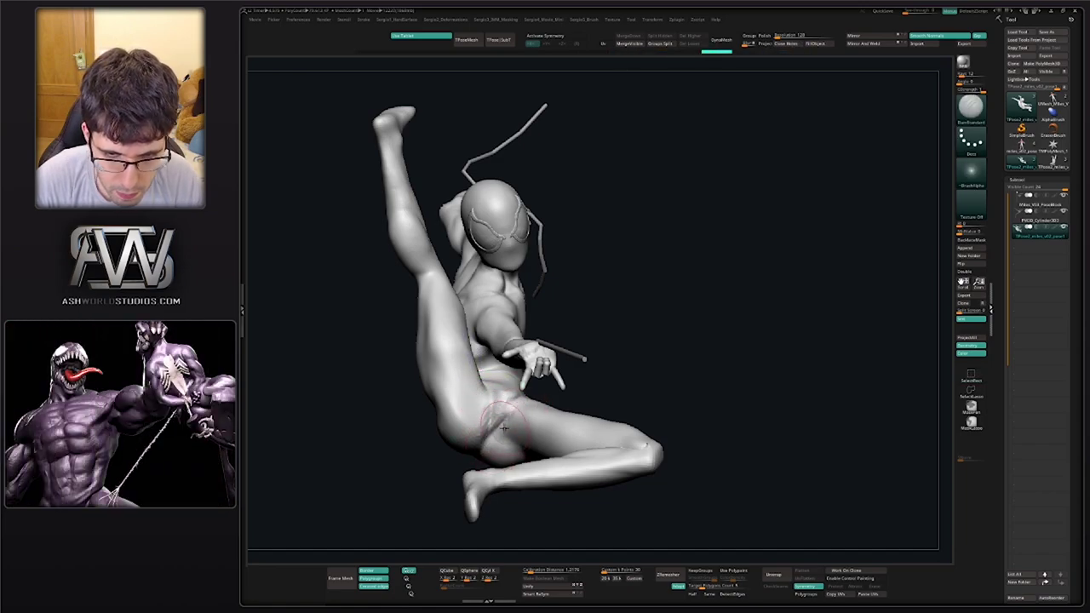
mouse_move(503, 440)
shift+mouse_down()
mouse_move(492, 406)
mouse_move(499, 446)
shift+mouse_up()
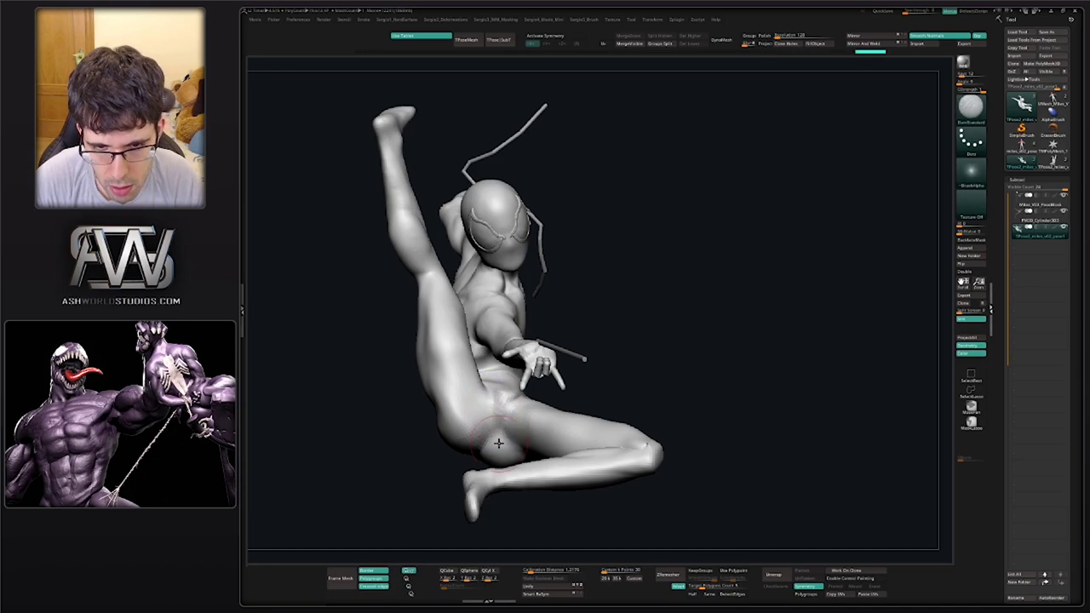
mouse_move(500, 445)
right_down()
mouse_move(503, 416)
mouse_move(489, 422)
mouse_move(497, 397)
right_up()
Isolate the forward arm, invert the visibility to expose the rest of the body, and show the whole figure again
key(b)
key(m)
key(v)
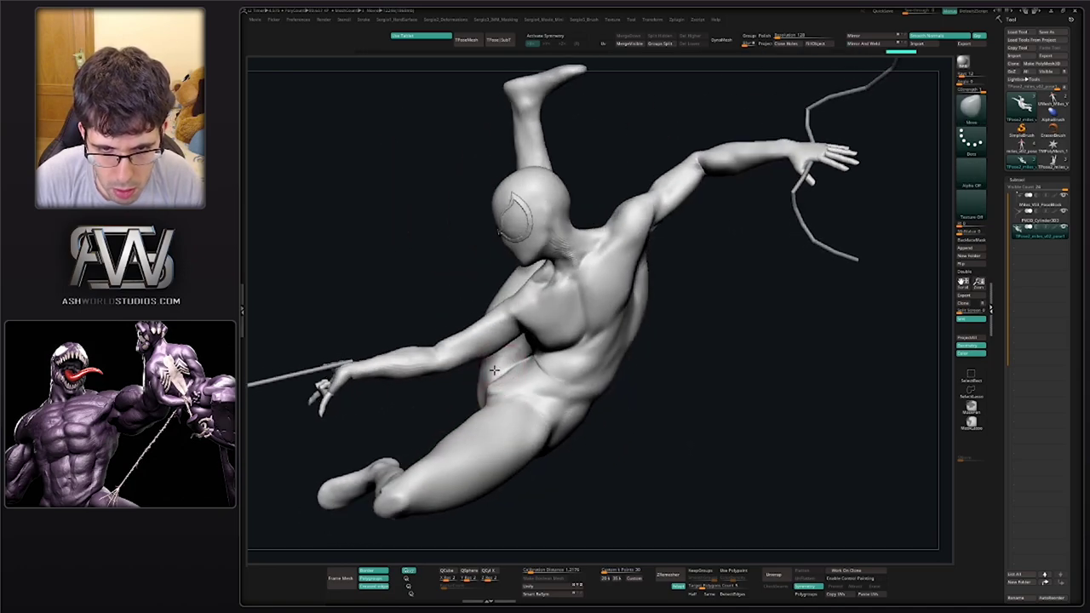
ctrl+shift+click(501, 348)
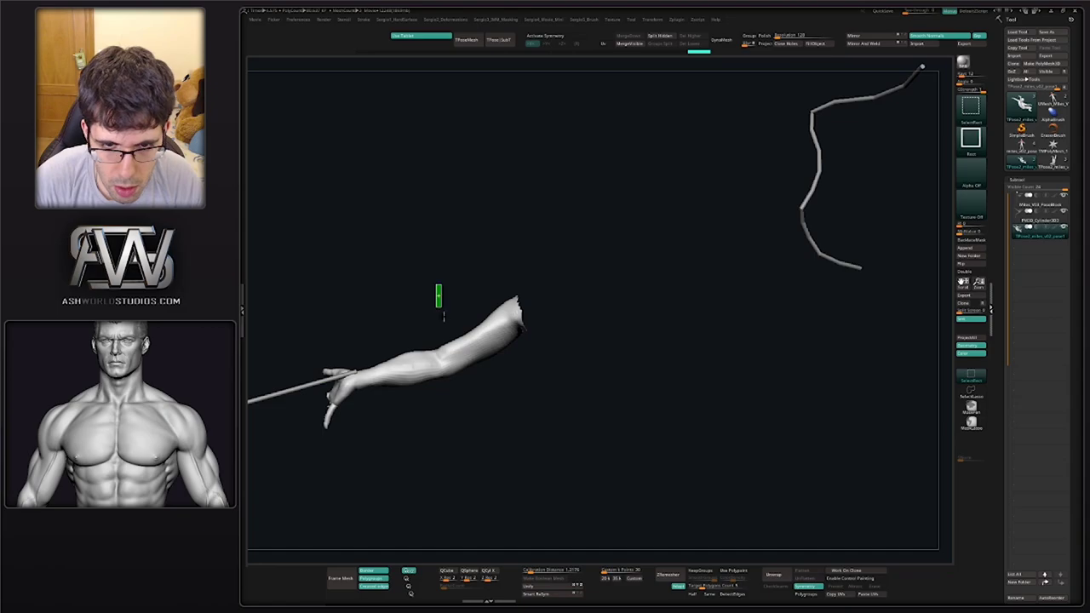
ctrl+shift+drag(443, 316, 444, 320)
ctrl+right_drag(444, 319, 503, 396)
ctrl+right_drag(502, 396, 697, 299)
ctrl+shift+click(600, 379)
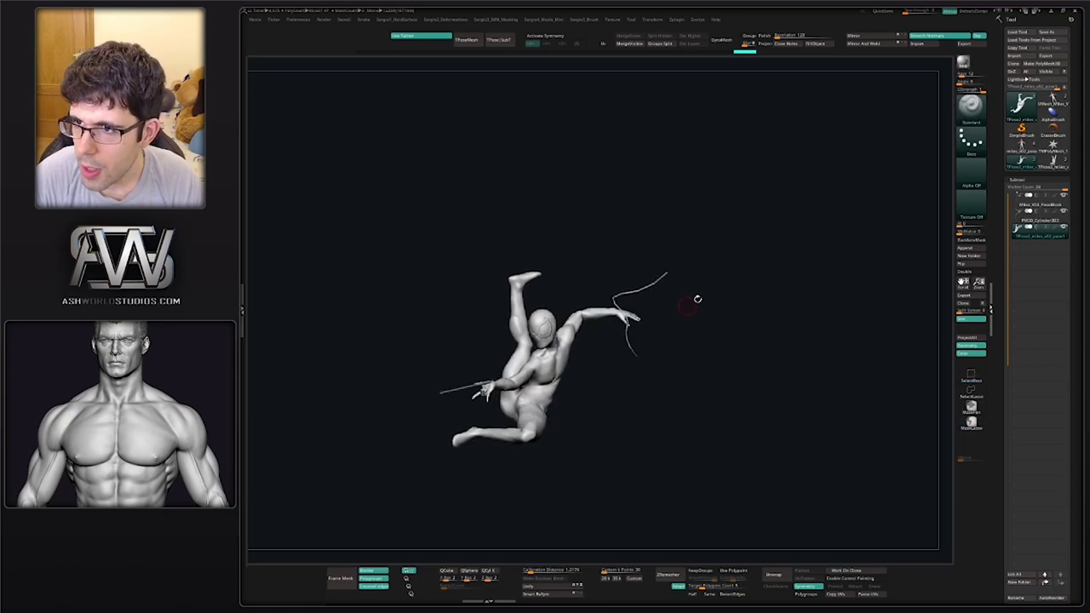
Switch back to the original figure tool to compare its pose with the copied version
click(1047, 162)
mouse_move(1023, 167)
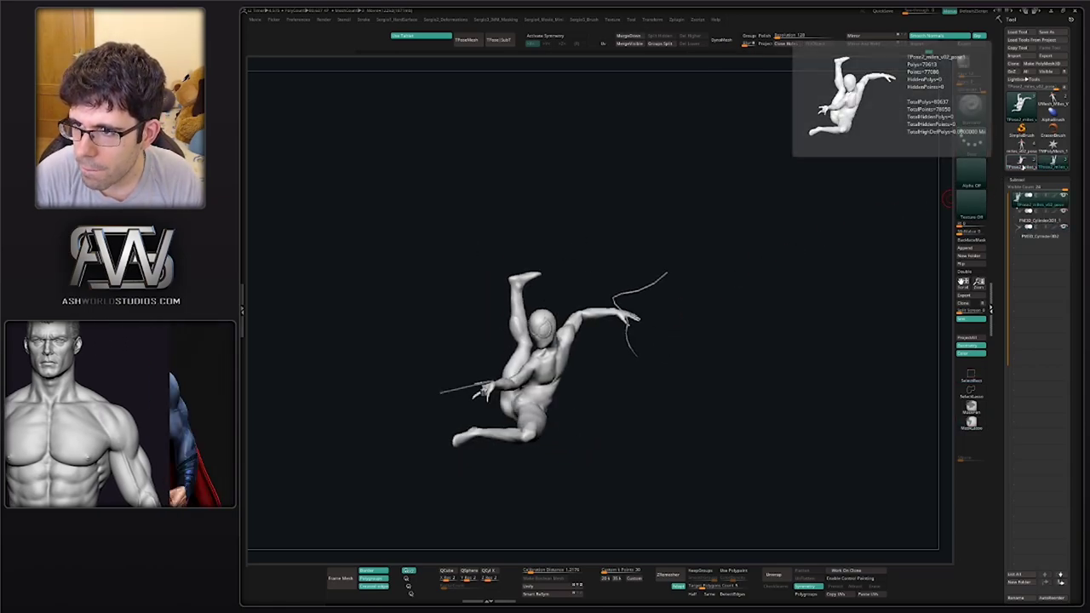
right_drag(724, 322, 715, 370)
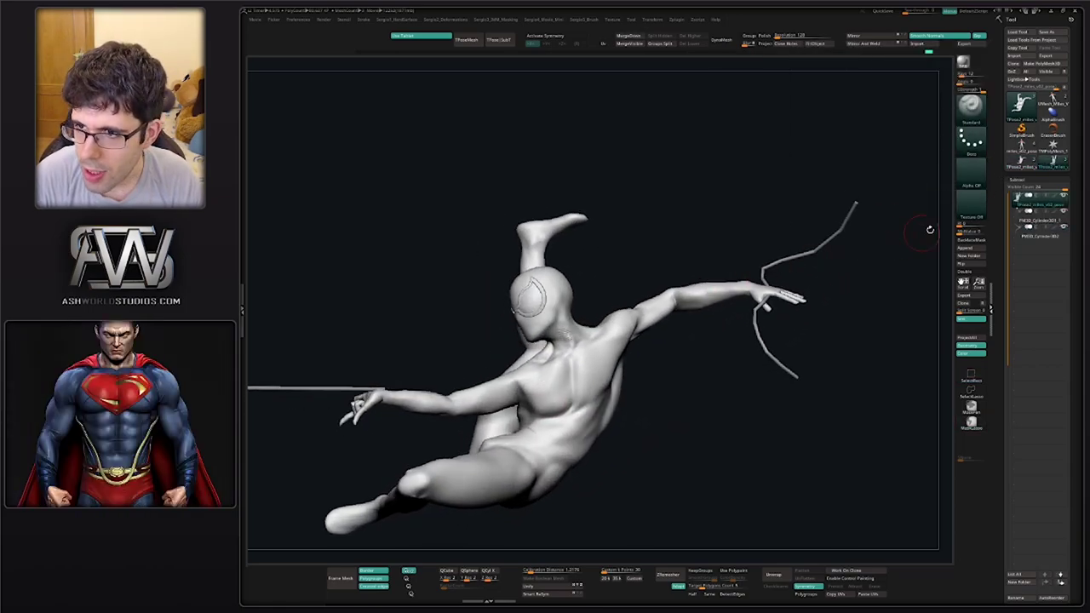
Delete the web strand subtools from the posed T-pose mesh and transfer its pose to the figure's subtools with TPose|SubT
click(1015, 220)
key(Delete)
key(Delete)
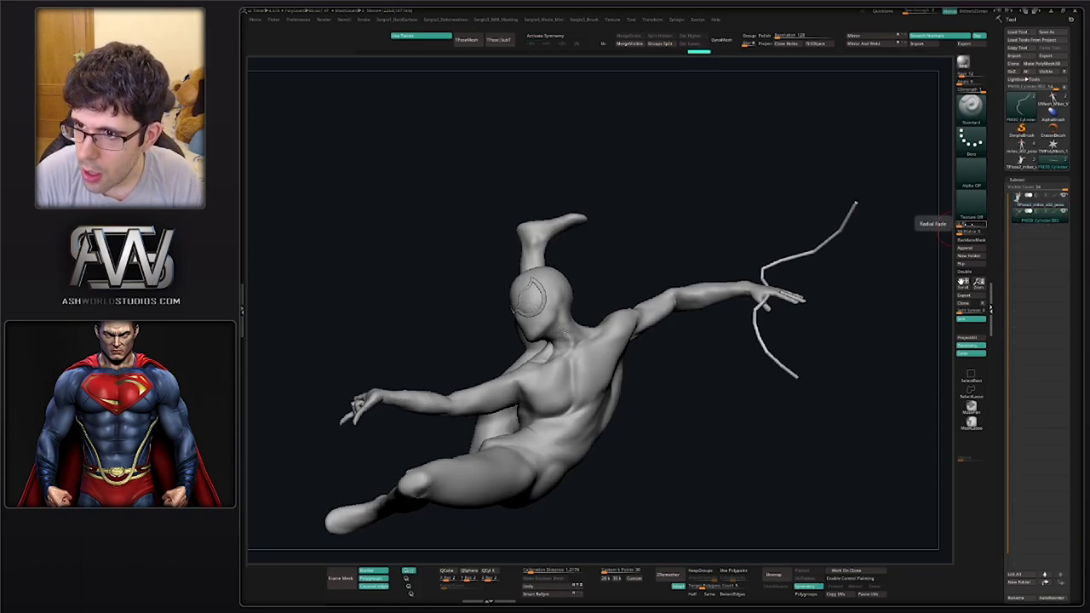
ctrl+right_drag(617, 370, 679, 360)
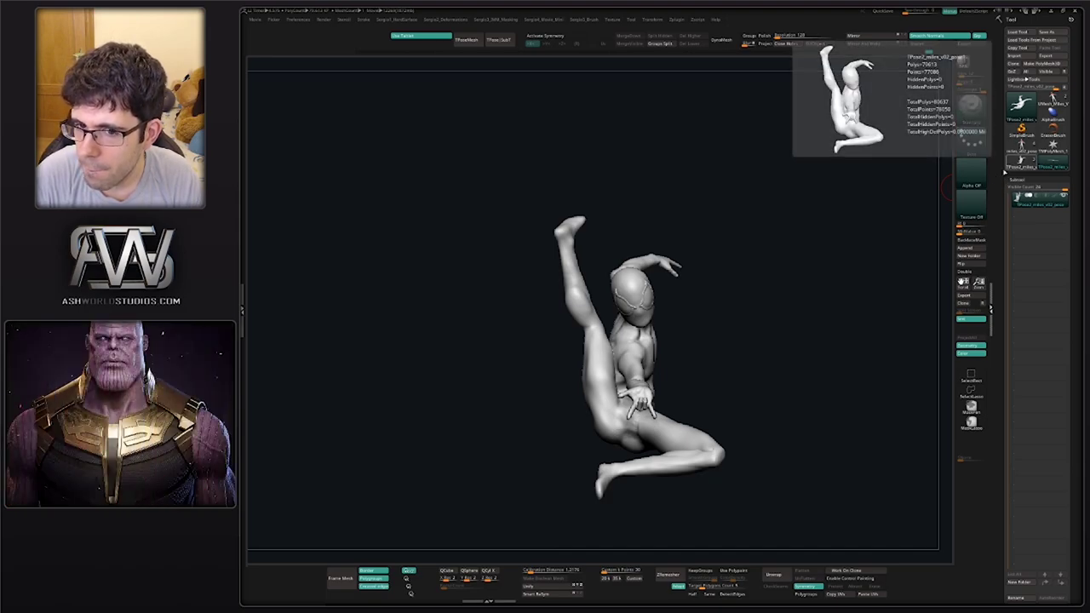
click(502, 40)
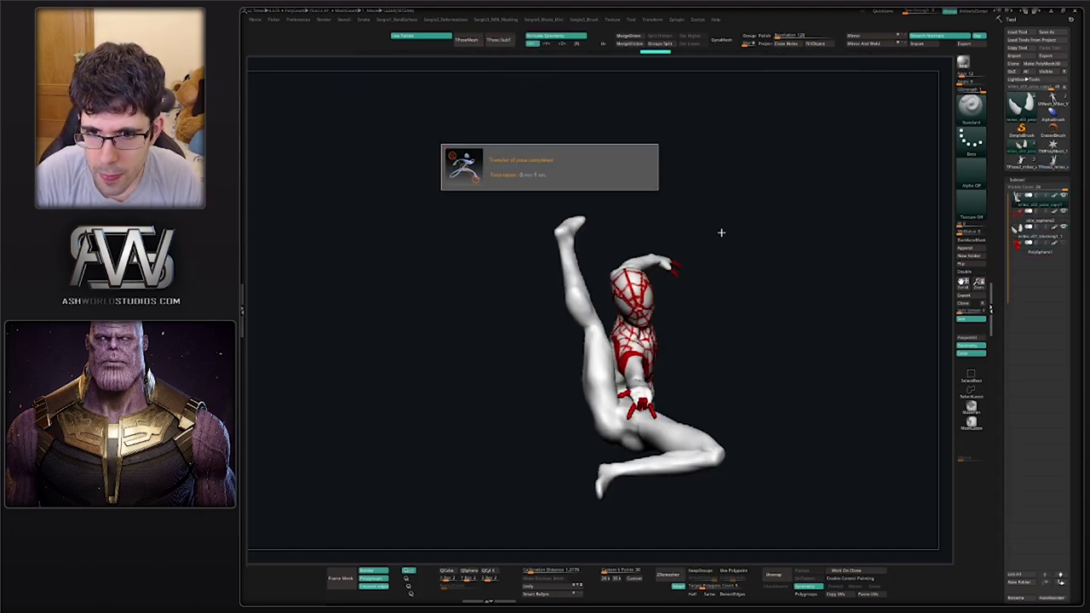
right_drag(669, 295, 643, 257)
right_drag(653, 324, 673, 314)
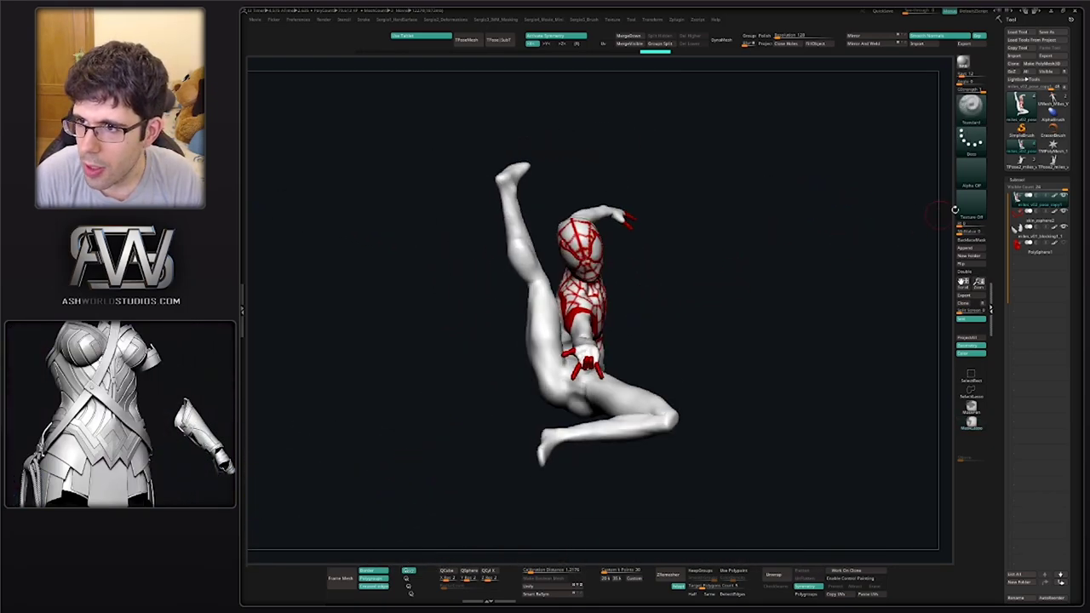
Select the forward hand's web strand in the figure copy and append it to the red-patterned posed figure
click(1022, 164)
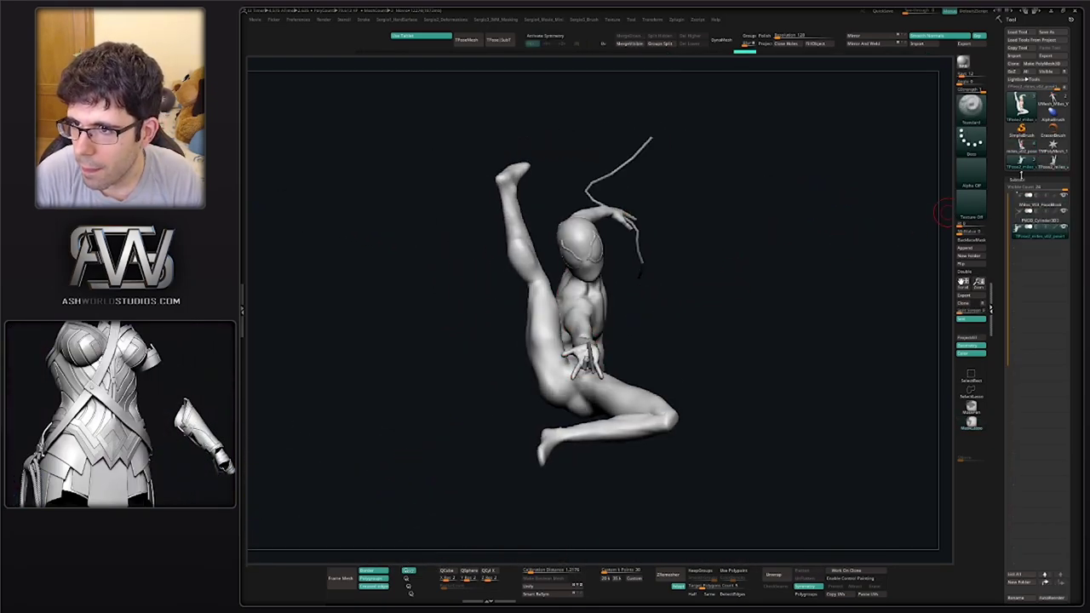
click(1026, 206)
click(1023, 149)
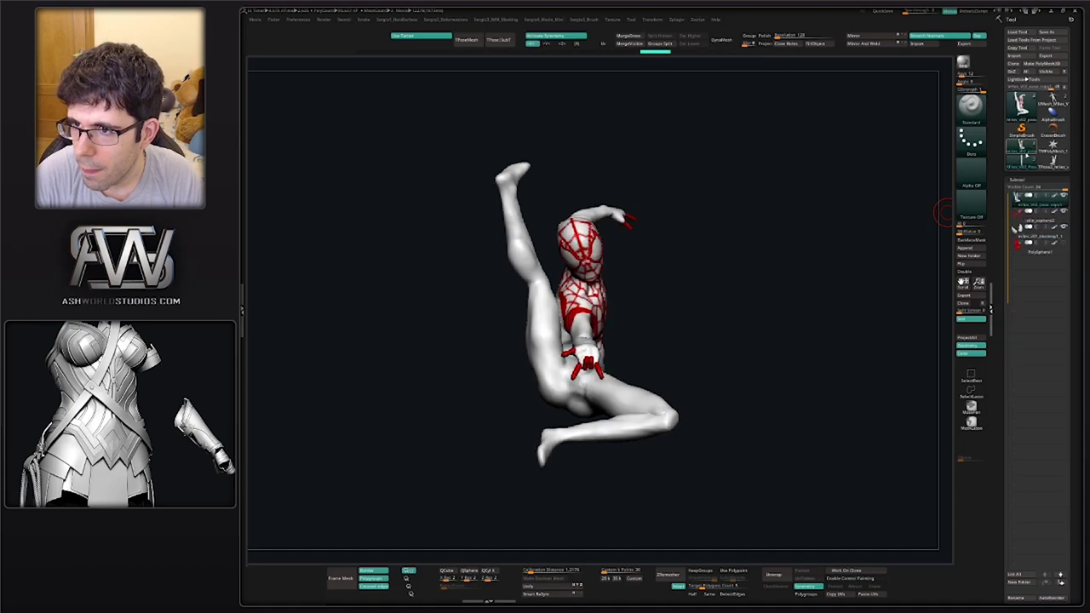
click(961, 250)
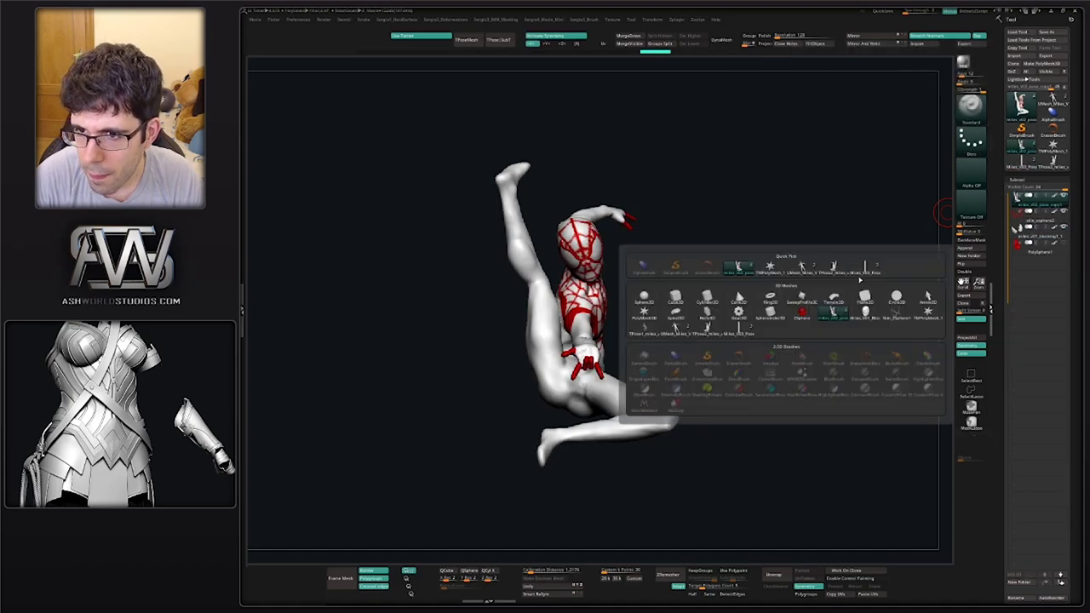
click(877, 266)
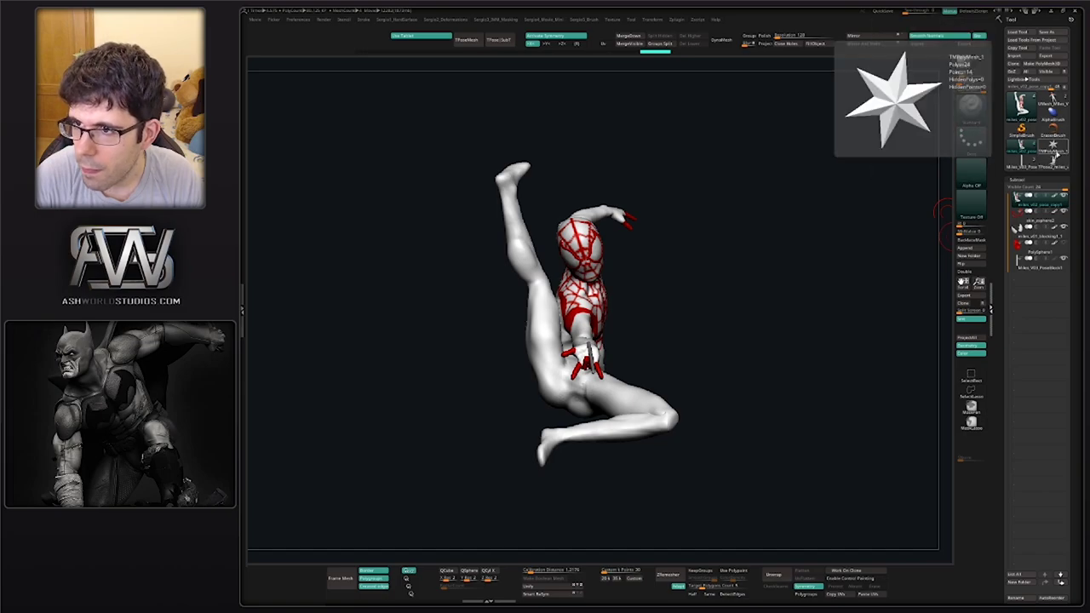
Select the rear hand's cylinder web strand in the figure copy and append it to the red-patterned posed figure
click(1022, 162)
click(1024, 219)
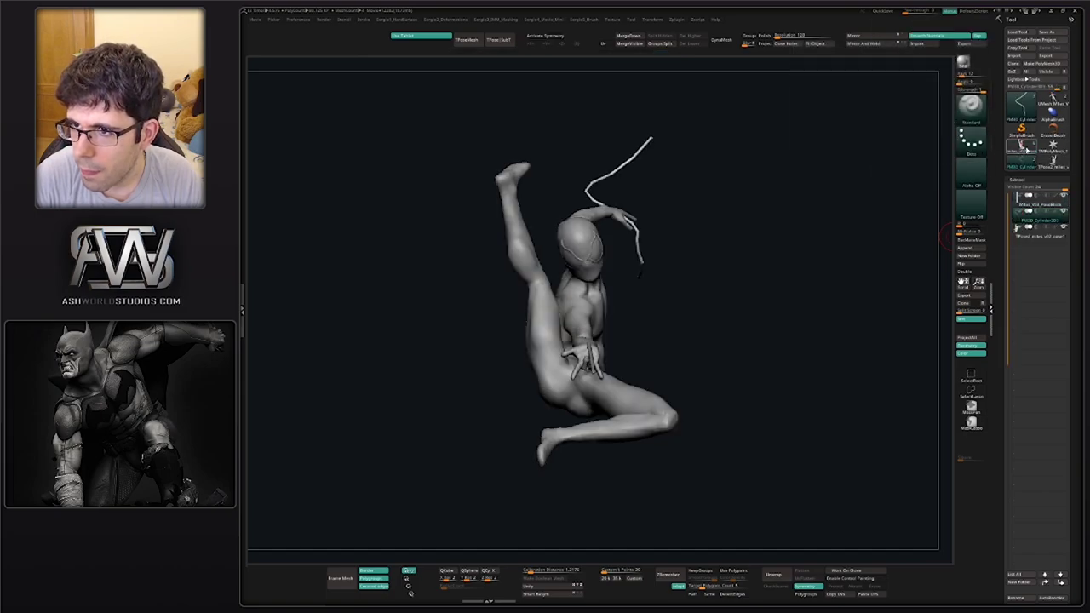
click(1022, 147)
click(965, 248)
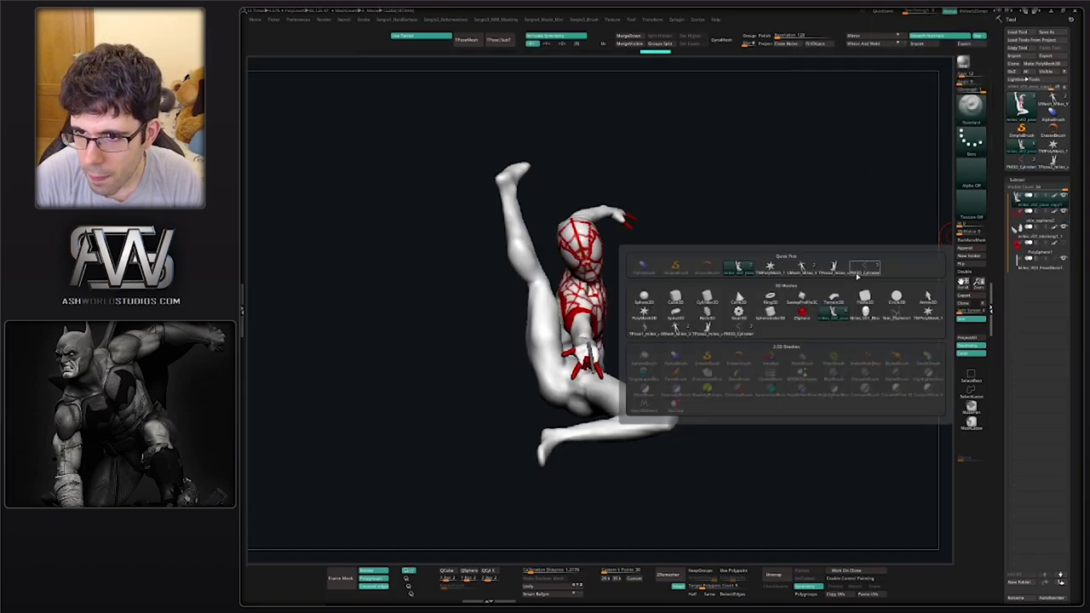
click(859, 269)
Carve the creases around the shoulder blade and side of the back below the raised arm with the DamStandard brush
ctrl+right_drag(712, 326, 593, 297)
ctrl+right_drag(593, 297, 659, 258)
mouse_move(558, 294)
right_down()
mouse_move(641, 324)
mouse_move(704, 302)
mouse_move(612, 299)
right_up()
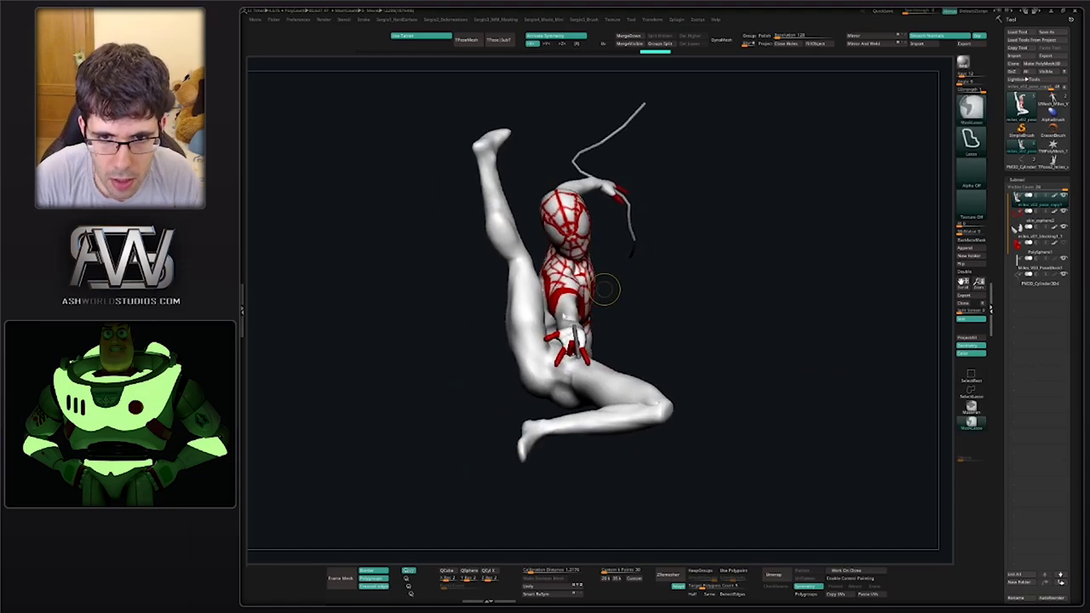
mouse_move(639, 297)
right_down()
mouse_move(565, 319)
mouse_move(620, 295)
mouse_move(622, 329)
mouse_move(588, 340)
mouse_move(535, 337)
mouse_move(538, 294)
mouse_move(597, 290)
mouse_move(576, 270)
mouse_move(516, 299)
right_up()
key(b)
key(d)
key(s)
ctrl+right_drag(516, 299, 530, 270)
right_drag(530, 269, 581, 278)
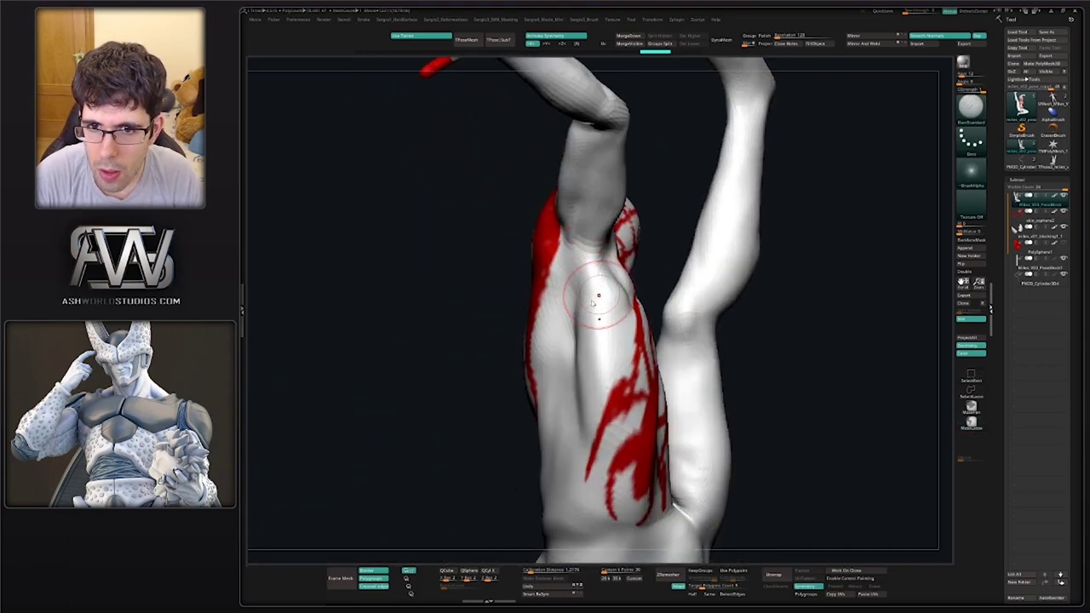
drag(571, 296, 581, 341)
right_drag(631, 312, 572, 330)
drag(565, 341, 554, 374)
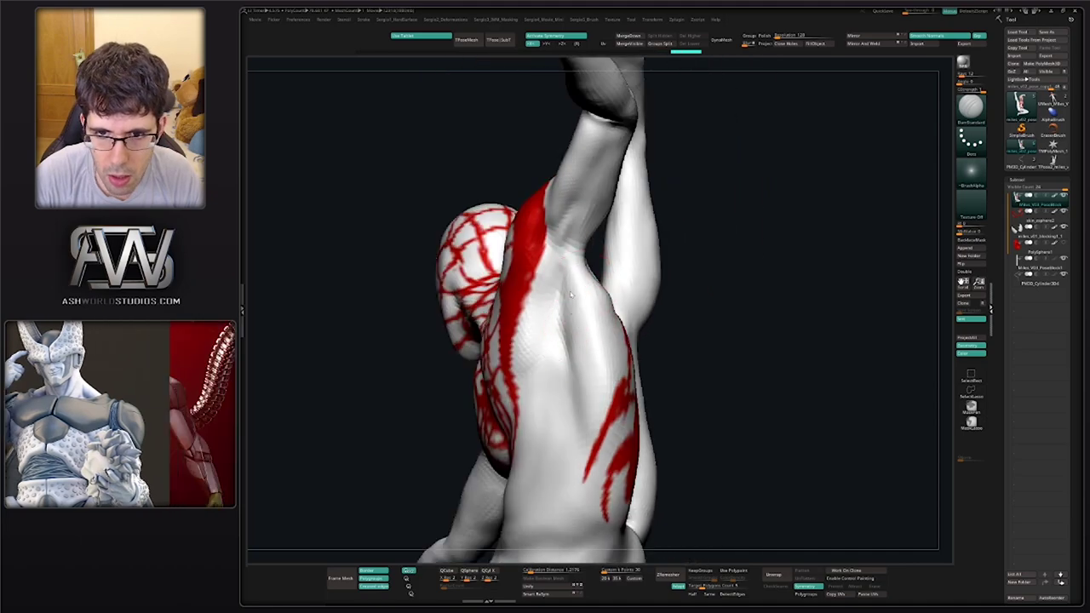
right_drag(542, 290, 599, 275)
drag(618, 287, 623, 298)
right_drag(634, 290, 604, 279)
mouse_move(604, 276)
mouse_down()
mouse_move(607, 258)
mouse_move(579, 254)
mouse_up()
drag(570, 310, 572, 322)
mouse_move(571, 316)
right_down()
mouse_move(539, 290)
mouse_move(586, 276)
right_up()
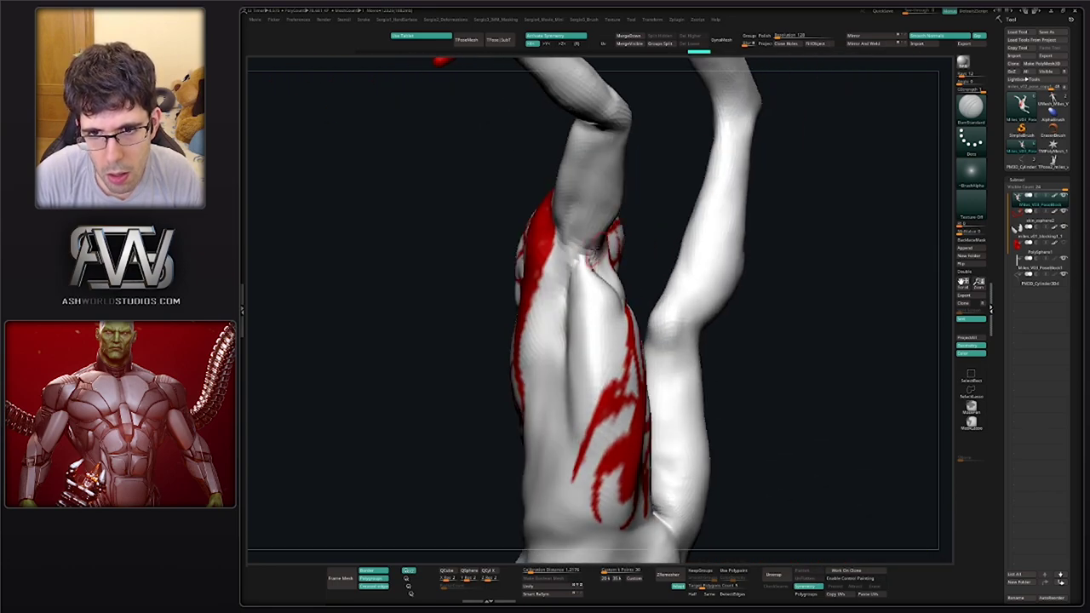
Deepen the folds where the raised upper arm meets the armpit with DamStandard strokes
drag(579, 278, 584, 254)
right_drag(570, 283, 550, 277)
drag(575, 266, 584, 275)
mouse_move(583, 274)
right_down()
mouse_move(499, 277)
mouse_move(563, 279)
right_up()
mouse_move(564, 278)
mouse_down()
mouse_move(538, 316)
mouse_move(550, 310)
mouse_up()
right_drag(583, 298, 554, 288)
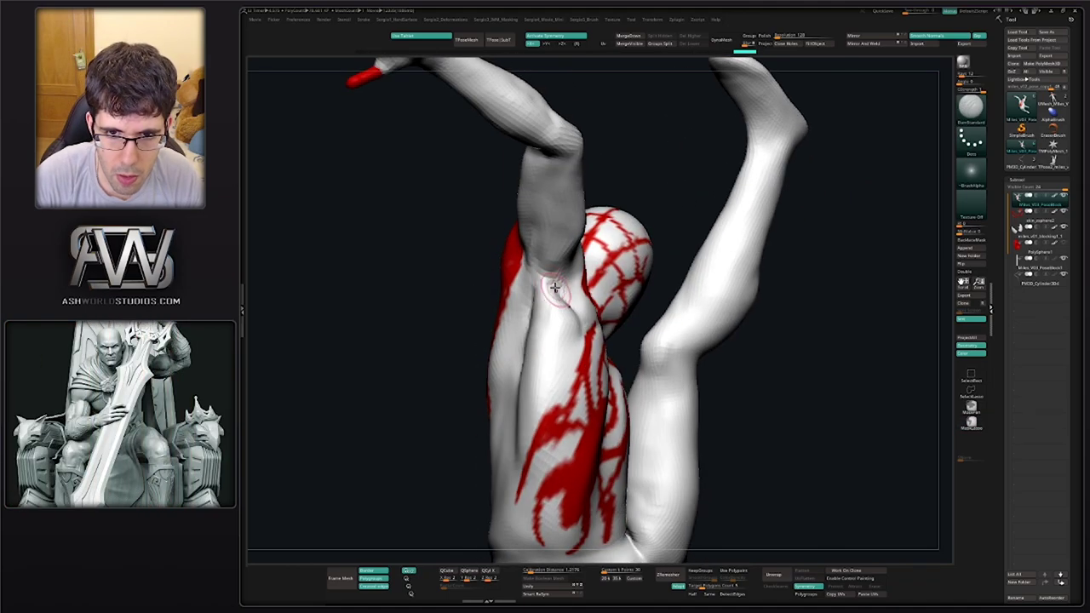
drag(547, 264, 550, 271)
Build up the muscle volume around the armpit and upper arm with the Clay brush and smooth the upper arm
mouse_move(551, 271)
right_down()
mouse_move(557, 285)
mouse_move(572, 275)
right_up()
key(b)
key(c)
key(l)
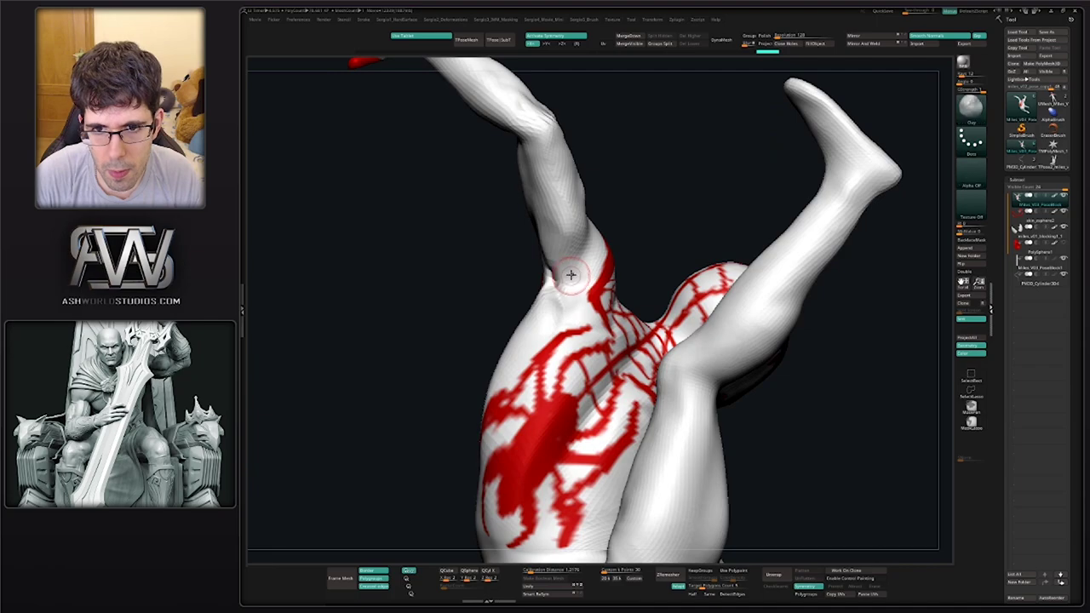
mouse_move(572, 272)
mouse_down()
mouse_move(570, 237)
mouse_move(563, 263)
mouse_up()
right_drag(552, 269, 573, 274)
mouse_move(563, 256)
mouse_down()
mouse_move(554, 269)
mouse_move(551, 240)
mouse_move(555, 252)
mouse_up()
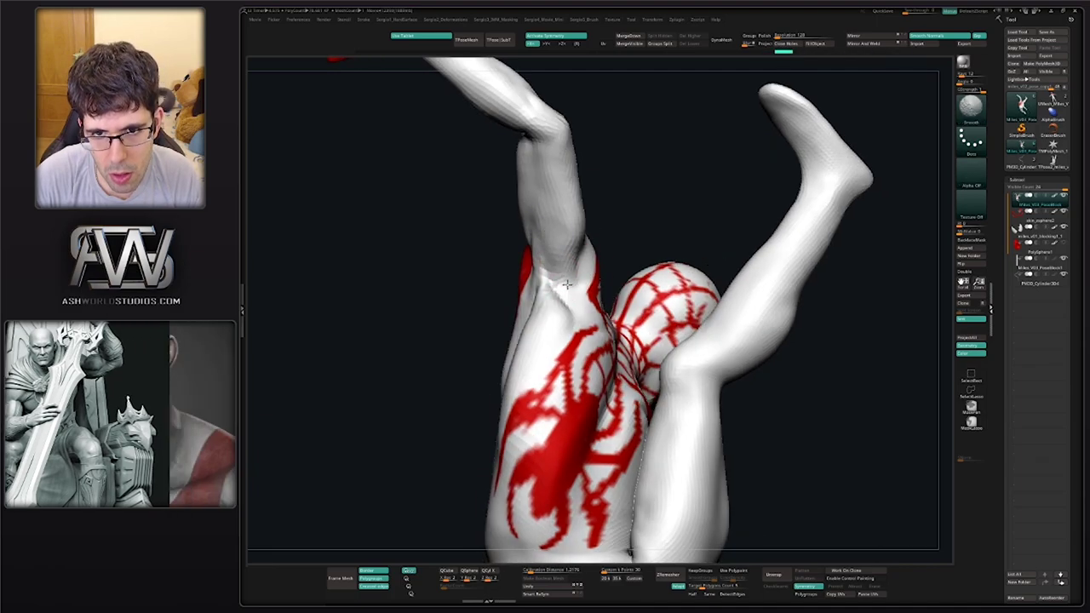
right_drag(556, 264, 570, 281)
shift+drag(572, 204, 567, 208)
mouse_move(569, 229)
right_down()
mouse_move(575, 247)
mouse_move(601, 221)
mouse_move(632, 364)
mouse_move(629, 340)
mouse_move(588, 335)
mouse_move(620, 317)
mouse_move(610, 284)
right_up()
right_click(580, 252)
Add a fine crease on the back beside the shoulder with the DamStandard brush
mouse_move(610, 284)
ctrl+right_down()
mouse_move(587, 331)
mouse_move(613, 321)
mouse_move(592, 322)
mouse_move(601, 322)
ctrl+right_up()
key(b)
key(d)
key(s)
mouse_move(627, 329)
mouse_down()
mouse_move(630, 316)
mouse_move(644, 322)
mouse_up()
Hide the forward arm of the body with the SelectLasso brush to expose the hip and abdomen
mouse_move(645, 322)
right_down()
mouse_move(620, 297)
mouse_move(542, 325)
mouse_move(496, 284)
right_up()
key(shift+f)
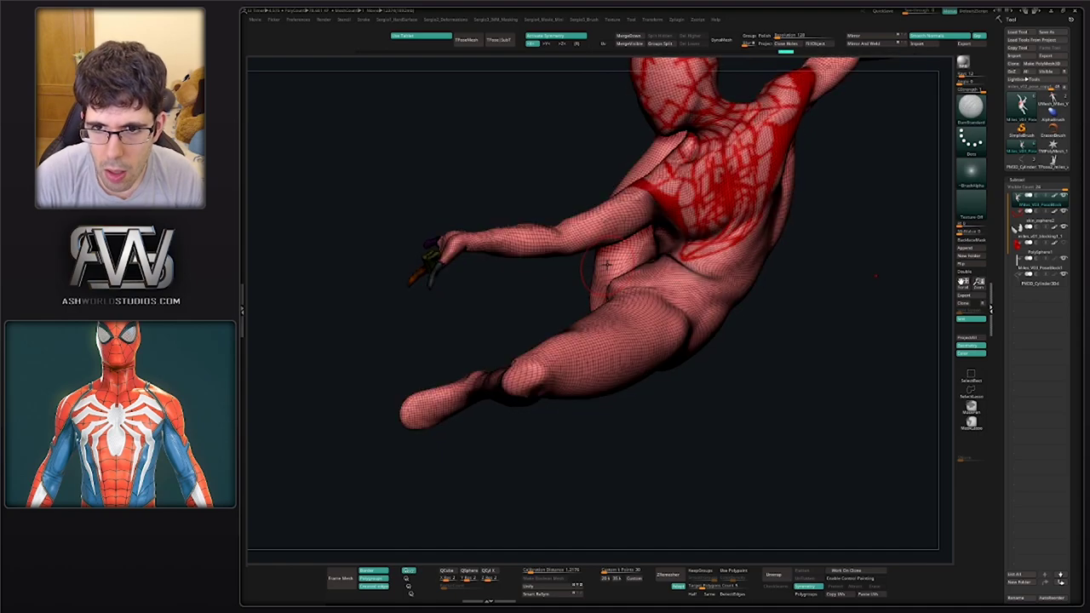
key(shift+f)
right_drag(610, 259, 537, 290)
ctrl+alt+shift+drag(486, 252, 320, 415)
ctrl+alt+shift+drag(467, 270, 550, 346)
mouse_move(545, 347)
right_down()
mouse_move(624, 357)
mouse_move(616, 319)
mouse_move(639, 313)
right_up()
ctrl+shift+click(971, 391)
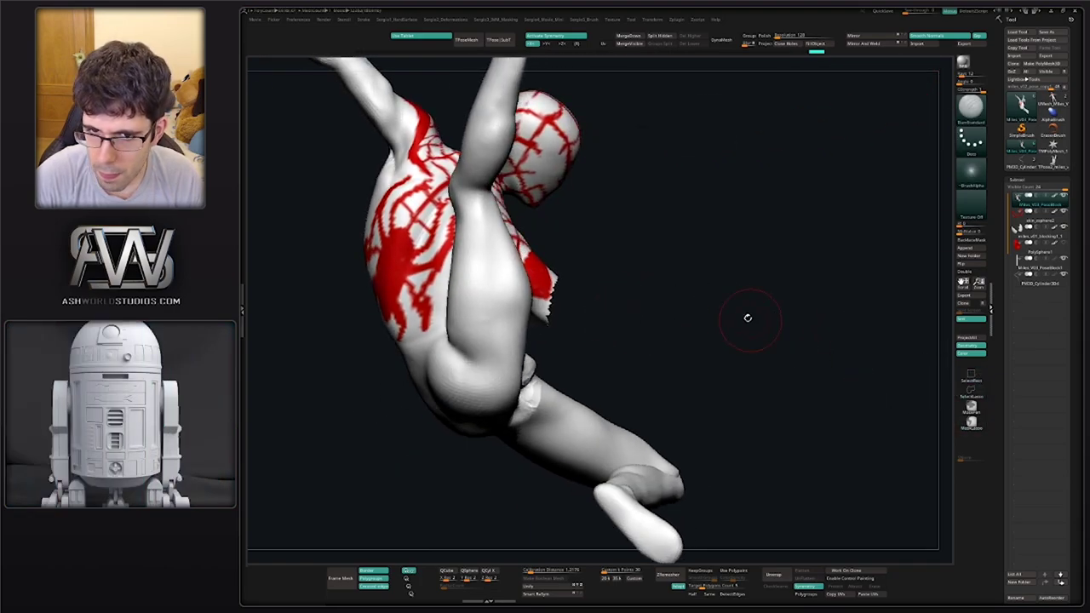
right_drag(748, 317, 733, 317)
mouse_move(552, 249)
ctrl+alt+shift+mouse_down()
mouse_move(536, 294)
mouse_move(669, 333)
ctrl+alt+shift+mouse_up()
Build up the upper inner thigh of the raised leg beside the hip with the Standard brush
mouse_move(684, 344)
right_down()
mouse_move(629, 333)
mouse_move(538, 337)
mouse_move(577, 351)
mouse_move(569, 368)
right_up()
key(b)
key(s)
key(t)
drag(563, 342, 554, 290)
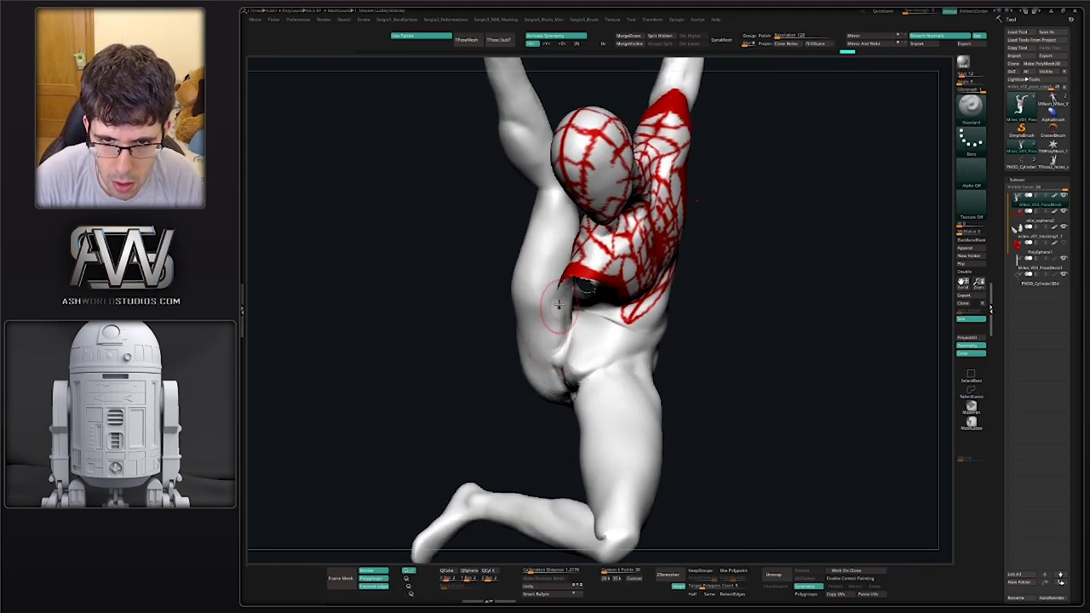
right_drag(559, 363, 521, 348)
mouse_move(562, 359)
mouse_down()
mouse_move(558, 295)
mouse_move(546, 302)
mouse_up()
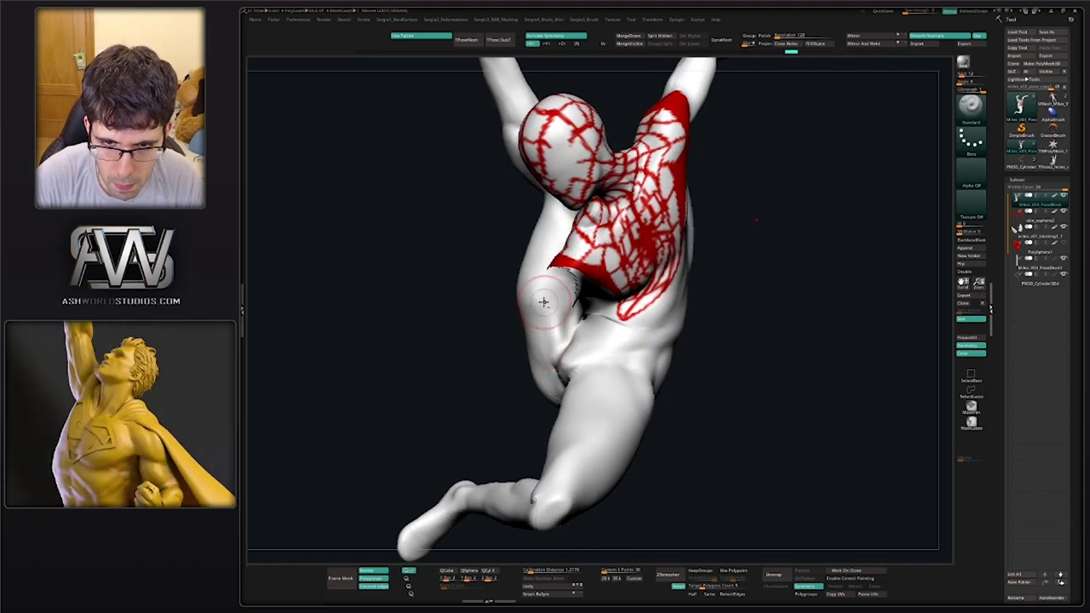
right_drag(545, 327, 590, 365)
drag(526, 334, 529, 324)
Adjust the junction between raised thigh and abdomen with the Move brush and smooth the groin and inner thigh
right_drag(529, 333, 554, 344)
key(b)
key(m)
key(v)
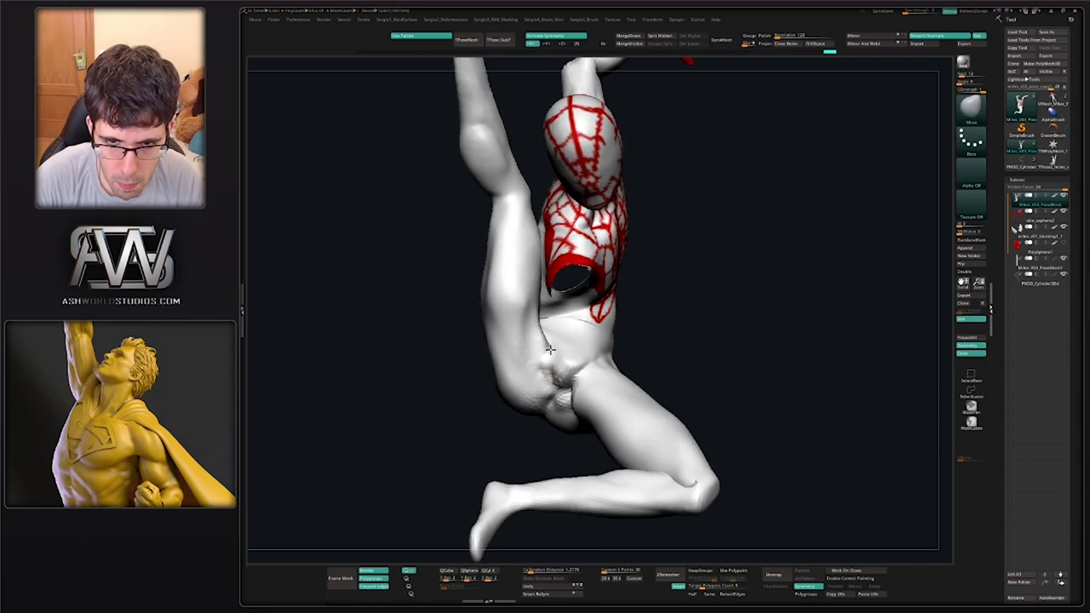
drag(553, 346, 545, 347)
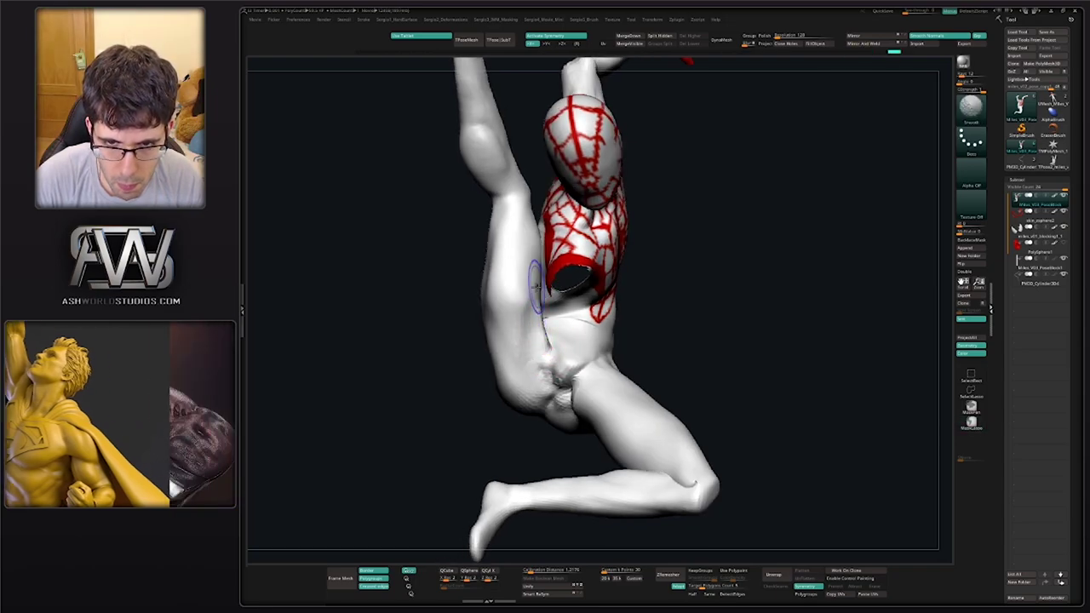
shift+drag(538, 301, 539, 321)
mouse_move(541, 368)
shift+mouse_down()
mouse_move(533, 328)
mouse_move(522, 360)
mouse_move(515, 290)
mouse_move(511, 324)
shift+mouse_up()
Resize the Move brush and reshape the raised thigh and the hip fold against the abdomen
mouse_move(516, 328)
right_down()
mouse_move(508, 309)
mouse_move(535, 314)
mouse_move(521, 310)
right_up()
key(b)
key(m)
key(v)
key(s)
drag(516, 303, 510, 299)
right_drag(544, 317, 543, 365)
right_drag(543, 365, 526, 368)
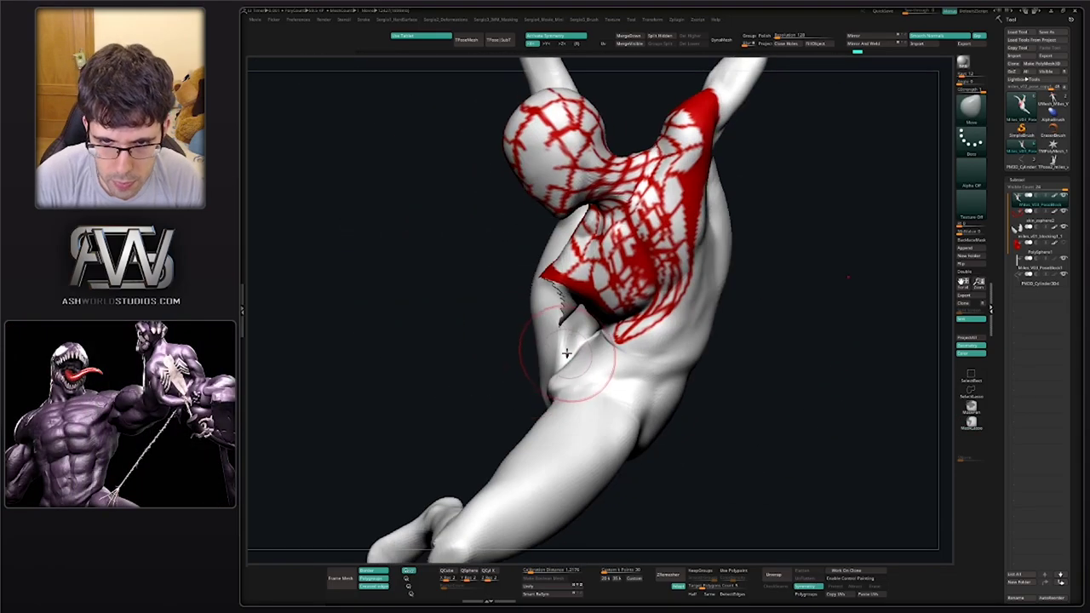
drag(563, 338, 566, 350)
right_drag(545, 361, 563, 362)
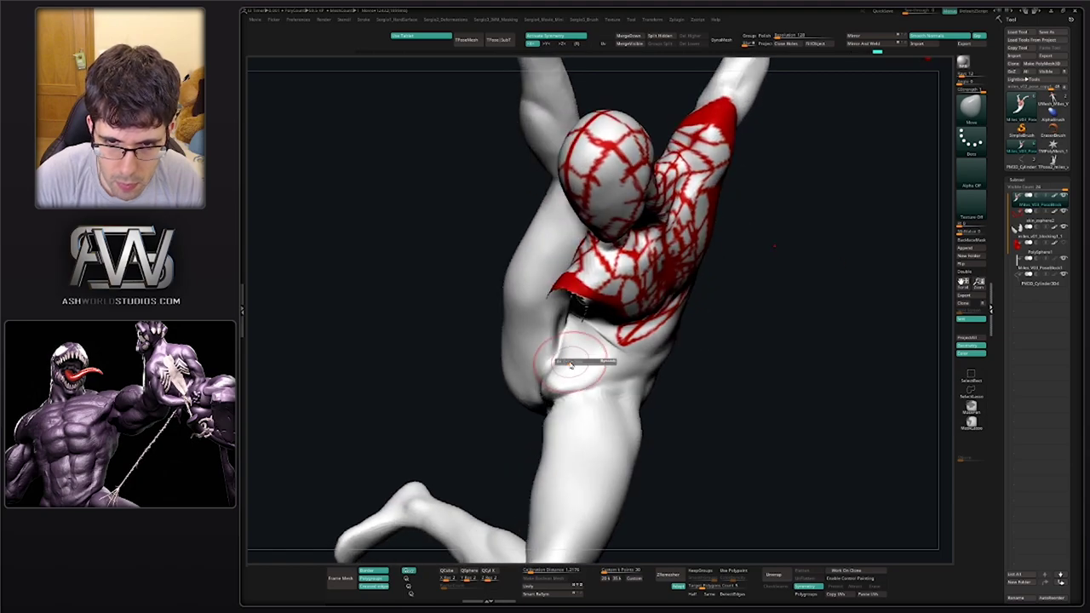
drag(562, 362, 565, 359)
Define the hip crease of the raised leg with the DamStandard brush and smooth the adjoining thigh
right_drag(546, 352, 559, 334)
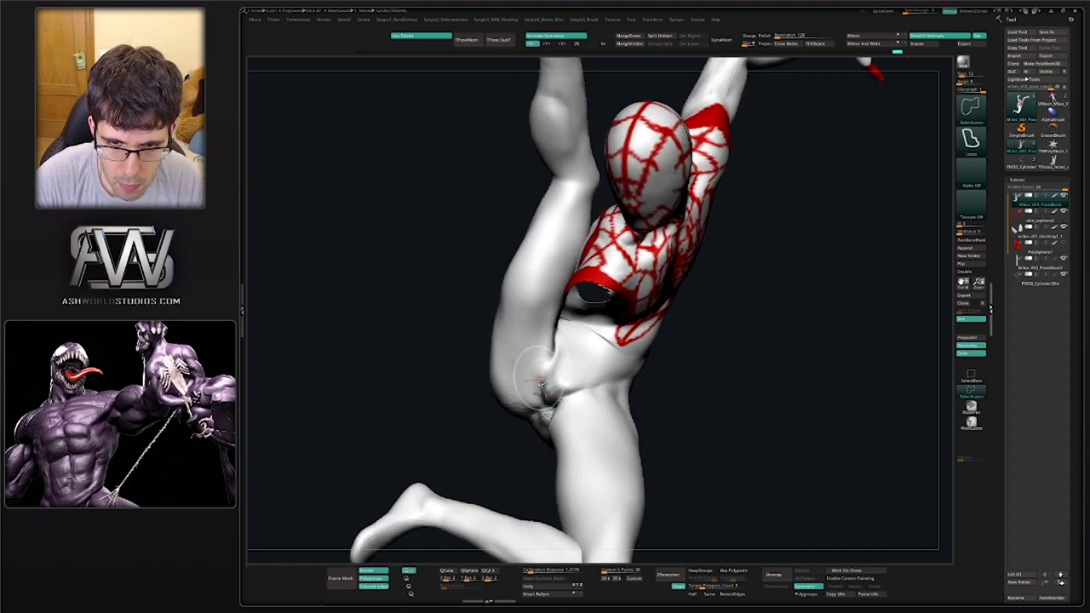
key(b)
key(d)
key(s)
mouse_move(549, 356)
mouse_down()
mouse_move(537, 339)
mouse_move(539, 373)
mouse_move(528, 321)
mouse_move(534, 337)
mouse_up()
mouse_move(558, 339)
right_down()
mouse_move(526, 350)
mouse_move(540, 358)
right_up()
shift+drag(540, 358, 514, 372)
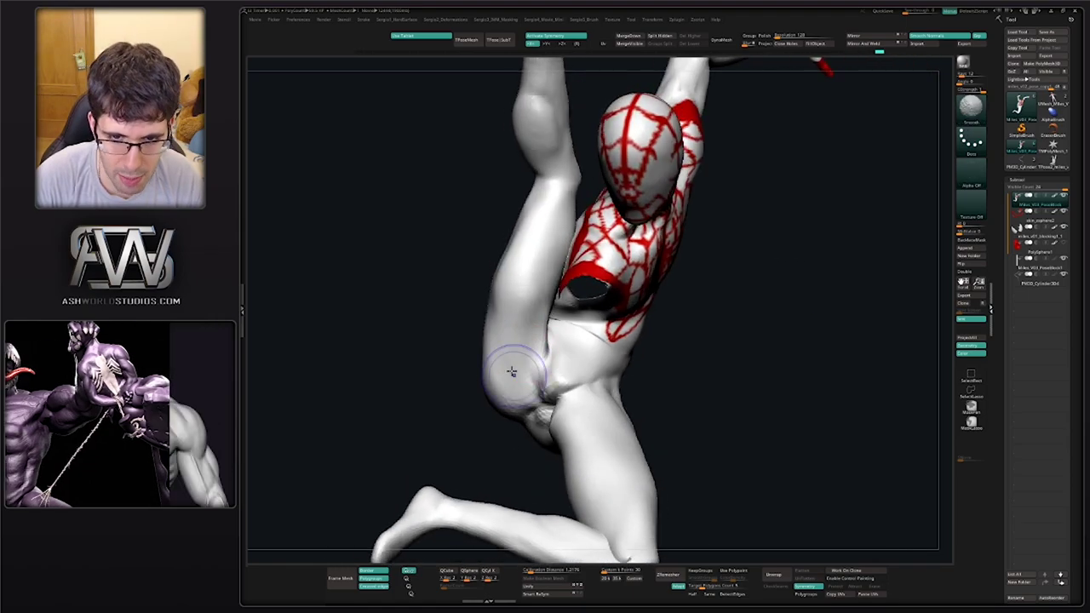
Sculpt the raised leg's buttock and back thigh with DamStandard and Clay strokes, smoothing the transitions
right_drag(513, 372, 499, 363)
drag(499, 363, 494, 344)
key(b)
key(c)
key(l)
right_drag(493, 334, 491, 385)
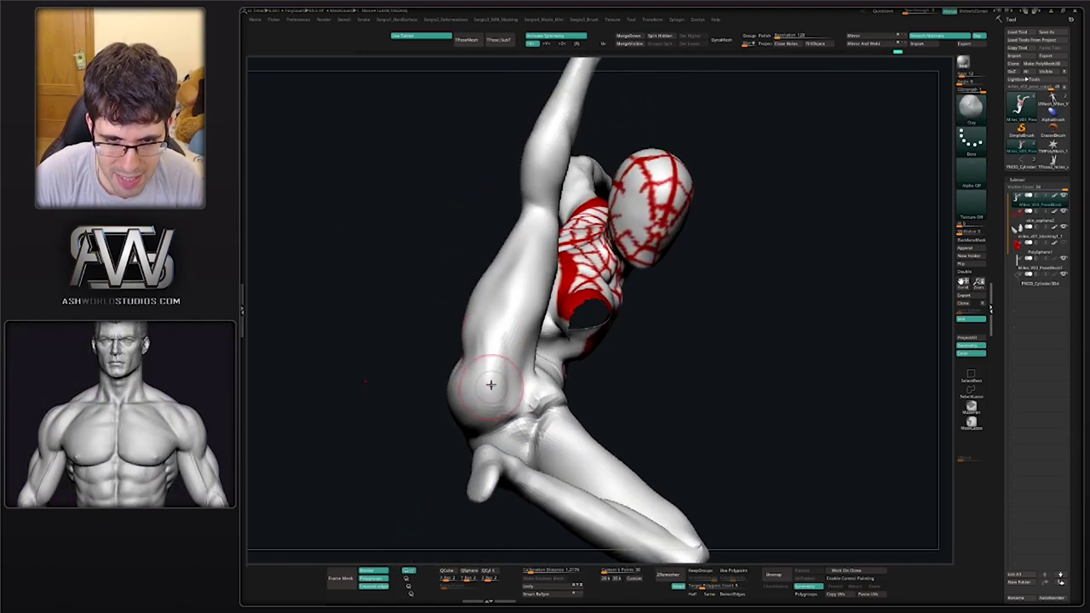
shift+drag(490, 348, 494, 355)
right_drag(494, 355, 489, 380)
drag(494, 377, 506, 372)
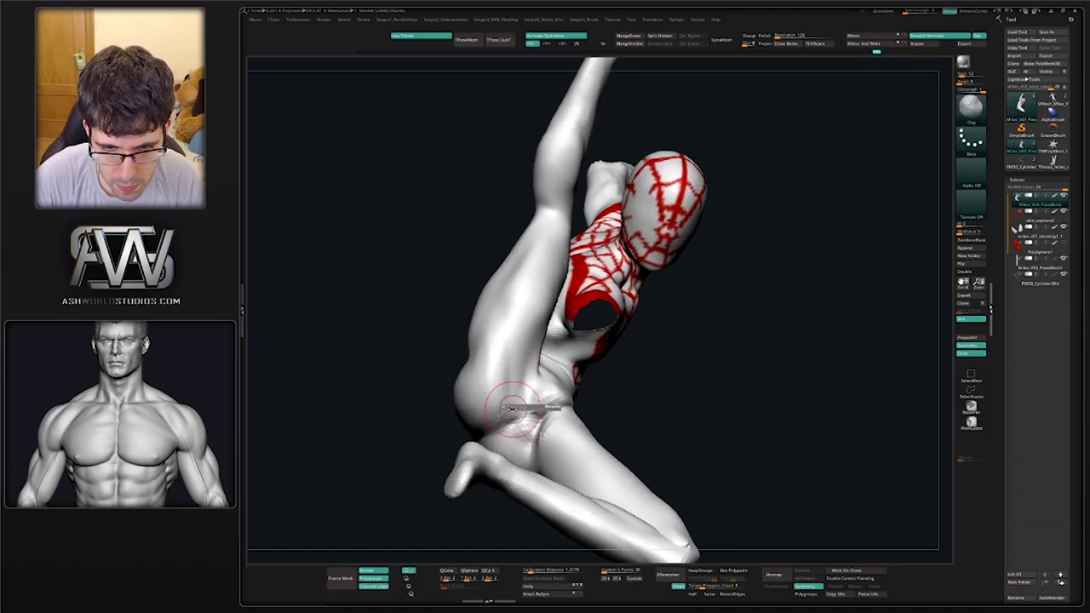
Adjust the Clay brush and smooth the underside of the raised thigh down to the buttock
key(space)
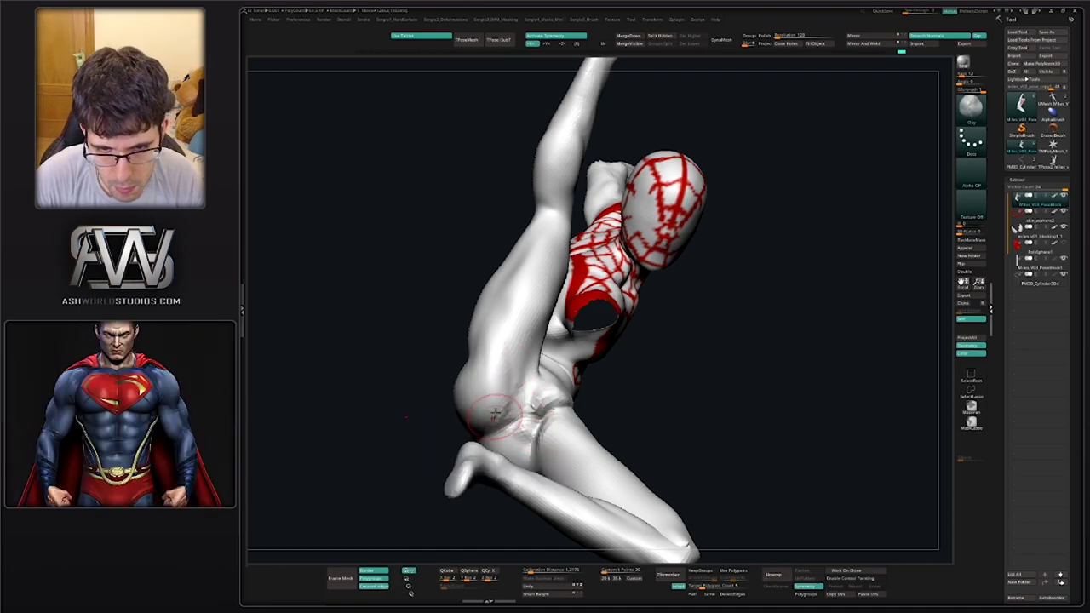
shift+drag(496, 414, 518, 364)
right_drag(518, 365, 522, 360)
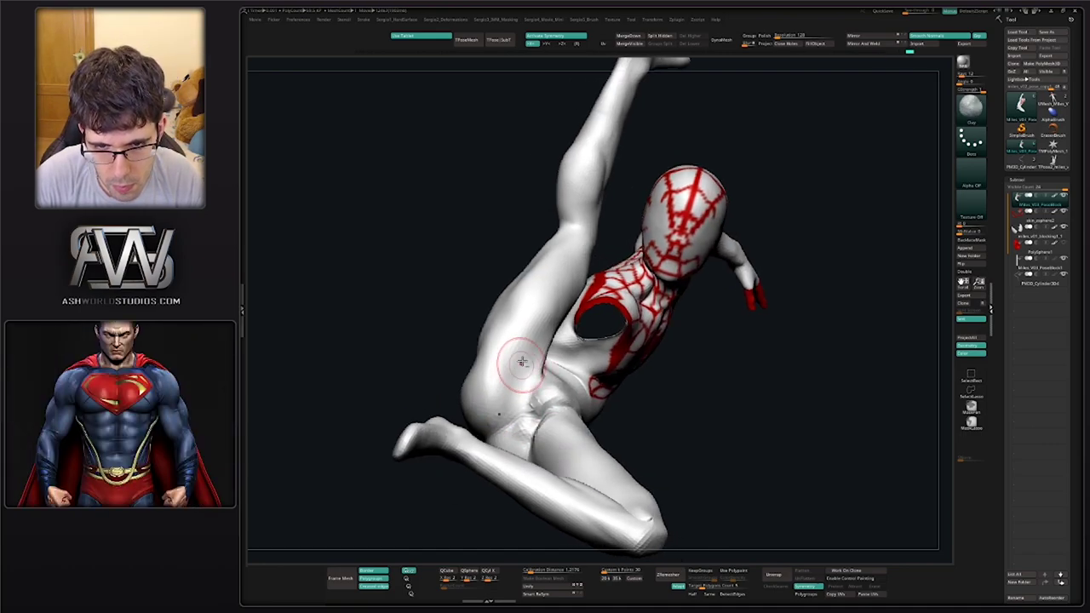
shift+drag(518, 390, 519, 404)
Adjust the contour of the raised leg's buttock with a resized Move brush
mouse_move(518, 404)
right_down()
mouse_move(509, 404)
mouse_move(565, 336)
mouse_move(541, 372)
right_up()
ctrl+right_drag(542, 372, 523, 361)
key(b)
key(m)
key(v)
key(s)
click(521, 344)
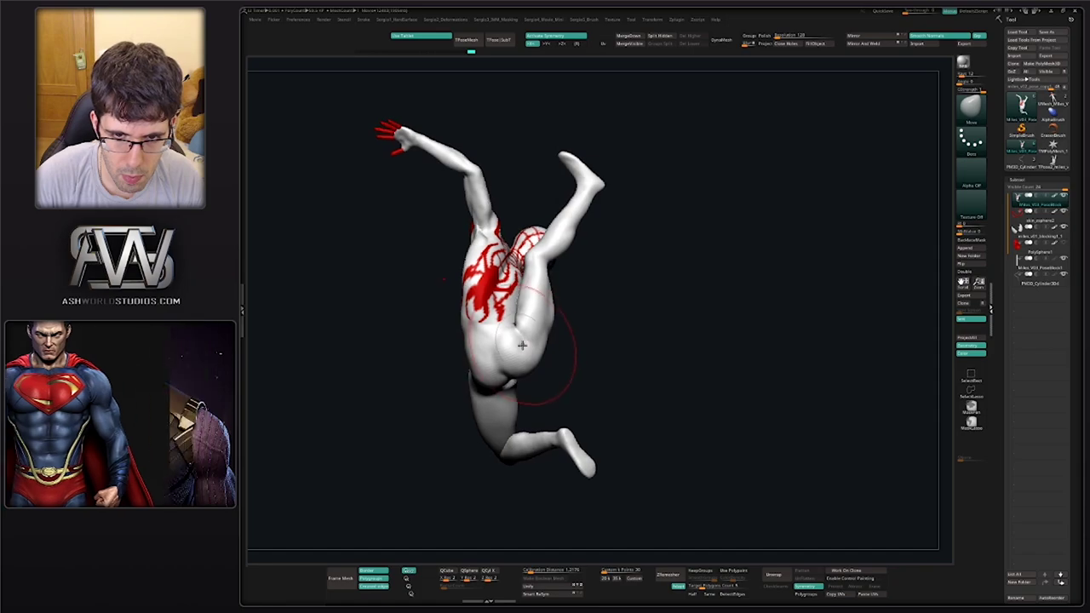
Reshape the front and side profile of the raised thigh with the Move brush
mouse_move(503, 317)
right_down()
mouse_move(495, 334)
mouse_move(491, 309)
mouse_move(512, 321)
mouse_move(494, 334)
mouse_move(502, 308)
mouse_move(507, 323)
mouse_move(477, 325)
mouse_move(485, 294)
mouse_move(511, 299)
mouse_move(506, 309)
mouse_move(482, 294)
mouse_move(496, 276)
right_up()
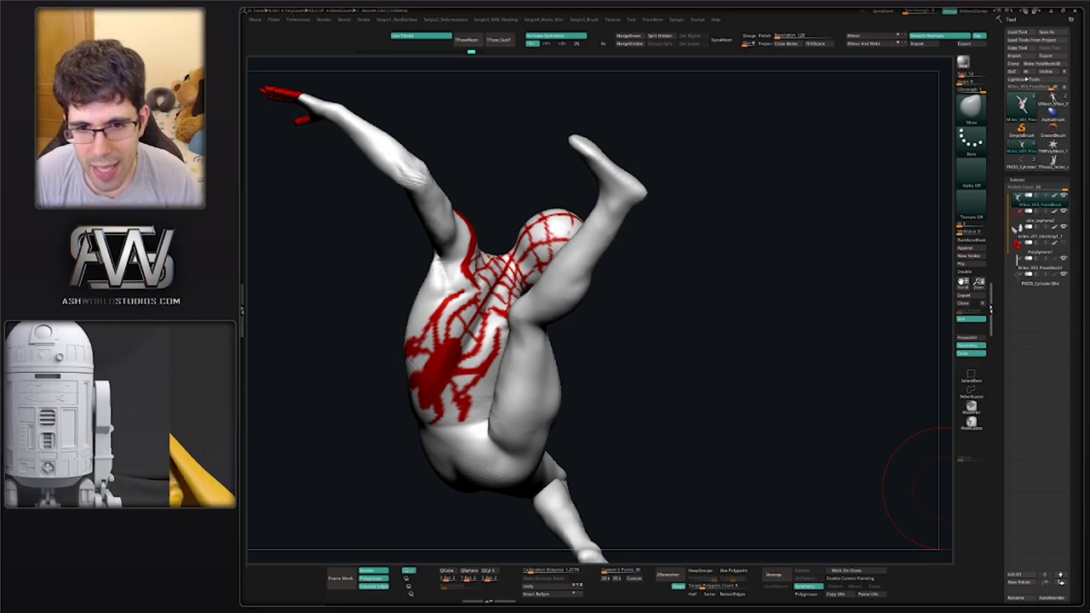
mouse_move(572, 338)
right_down()
mouse_move(565, 370)
mouse_move(557, 310)
mouse_move(562, 329)
right_up()
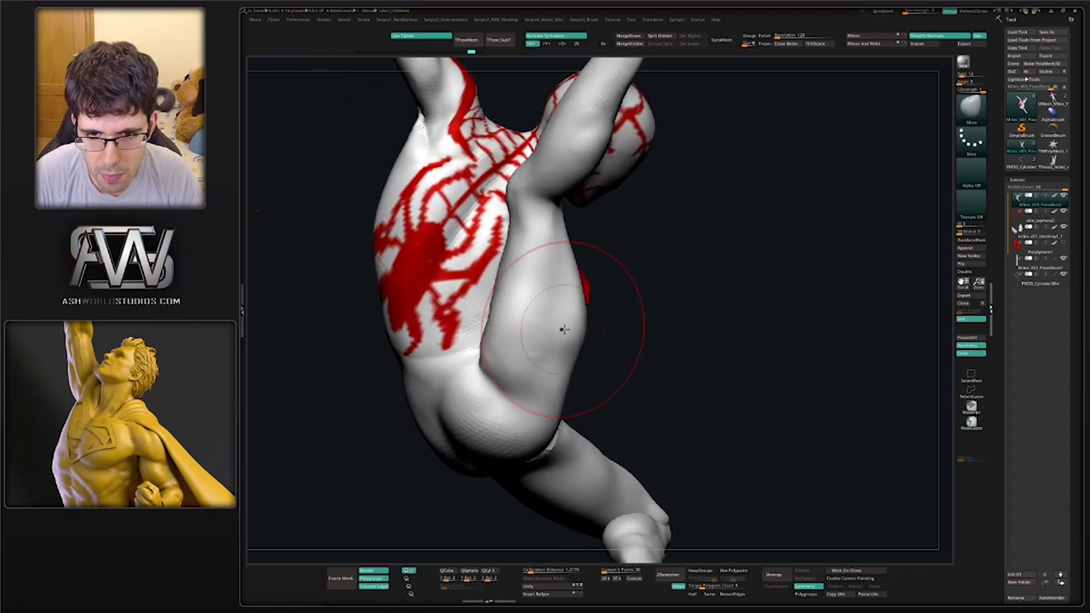
drag(564, 328, 552, 326)
right_drag(563, 328, 548, 325)
drag(574, 319, 586, 318)
mouse_move(555, 341)
right_down()
mouse_move(575, 340)
mouse_move(524, 345)
right_up()
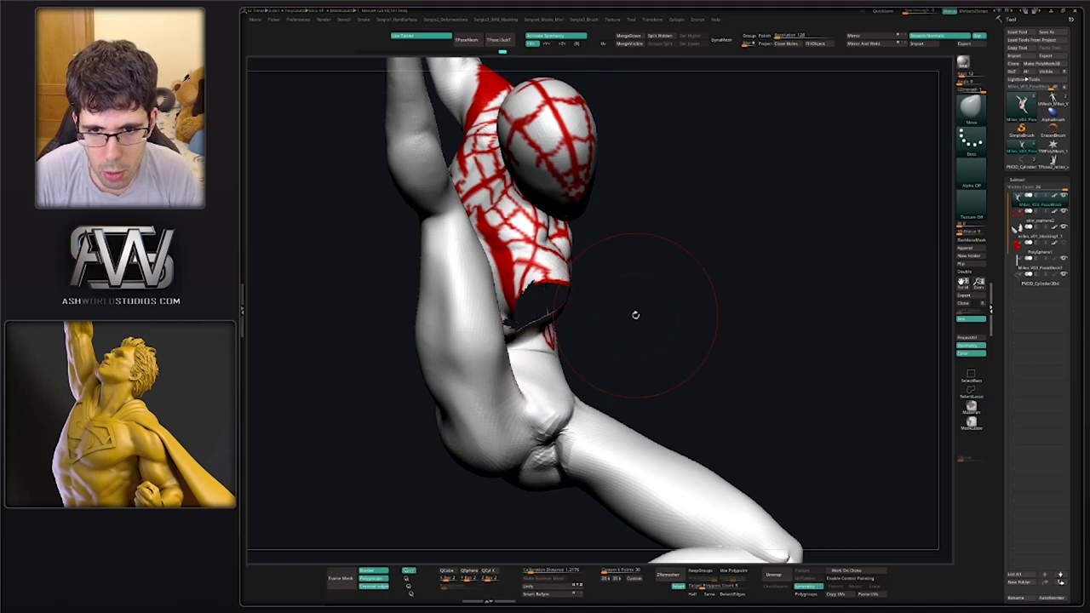
Isolate the lowered arm with a lasso selection and trim the stray shoulder faces from its visible part
right_drag(635, 314, 579, 306)
ctrl+shift+drag(746, 268, 720, 317)
right_drag(587, 330, 616, 325)
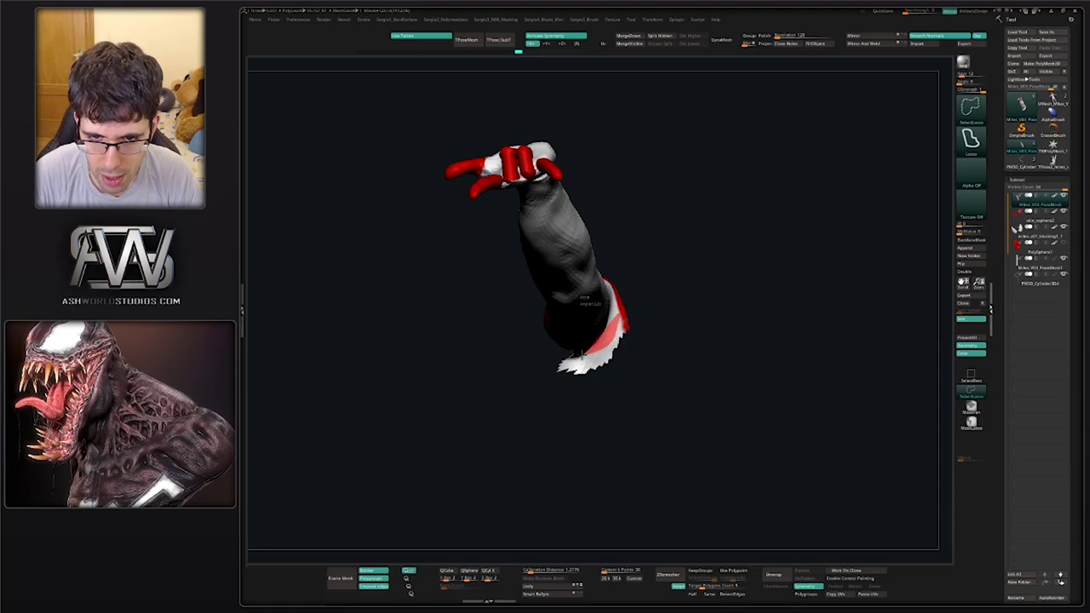
ctrl+alt+shift+drag(689, 284, 685, 284)
mouse_move(614, 324)
right_down()
mouse_move(588, 337)
mouse_move(610, 332)
mouse_move(643, 390)
mouse_move(607, 347)
mouse_move(630, 299)
right_up()
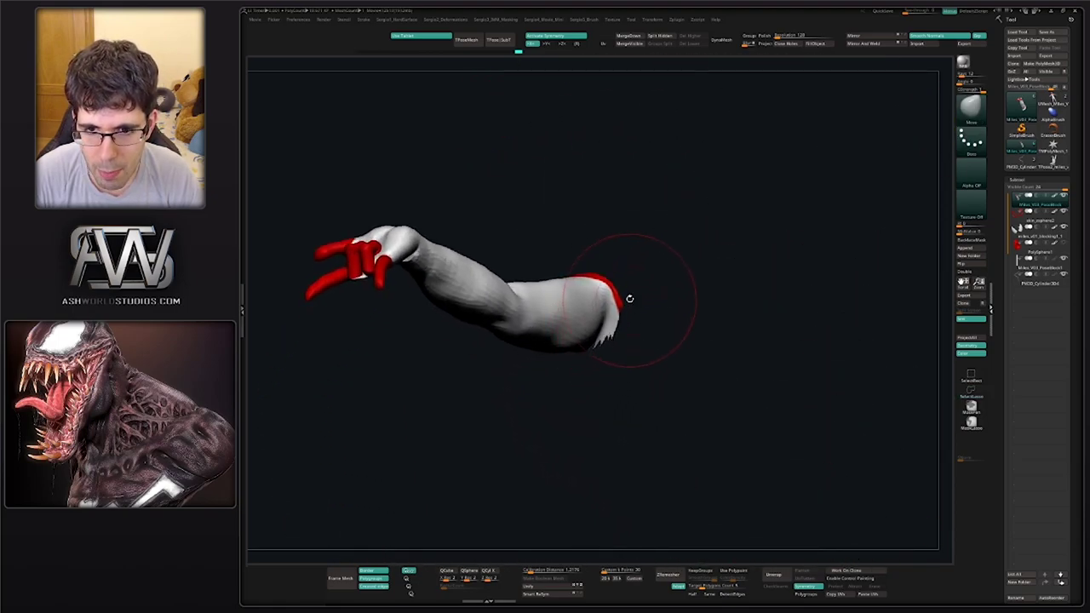
ctrl+alt+shift+drag(628, 277, 618, 290)
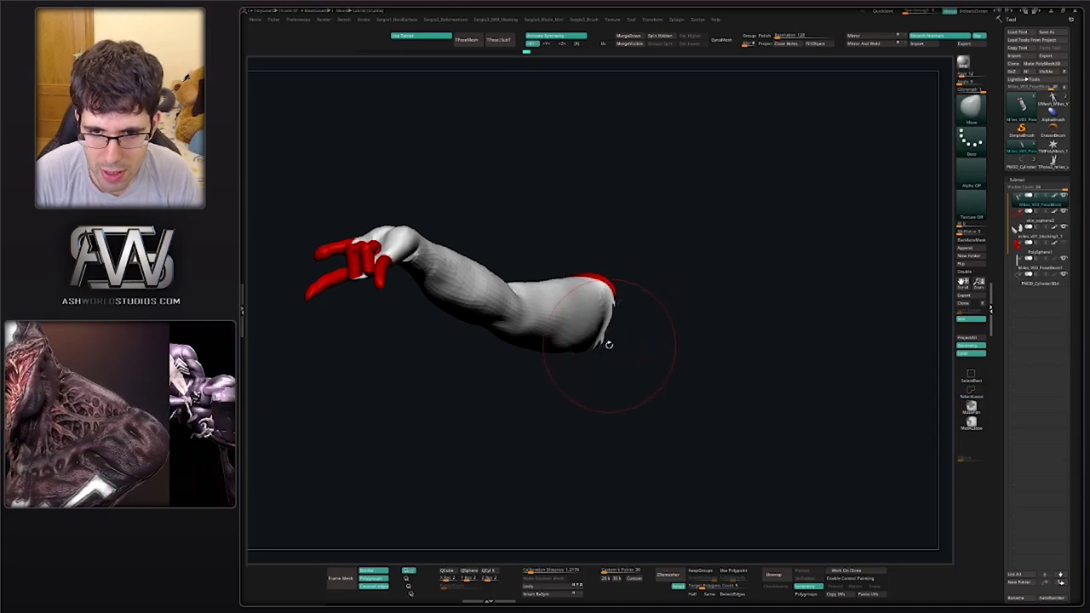
Assign one polygroup to the whole lowered arm, fingers included, and display the isolated arm's polygroup wireframe
ctrl+right_drag(606, 345, 616, 414)
mouse_move(618, 357)
ctrl+right_down()
mouse_move(619, 292)
mouse_move(617, 383)
mouse_move(545, 341)
mouse_move(545, 371)
mouse_move(539, 274)
ctrl+right_up()
mouse_move(572, 259)
ctrl+mouse_down()
mouse_move(482, 263)
mouse_move(466, 352)
mouse_move(553, 375)
mouse_move(584, 324)
ctrl+mouse_up()
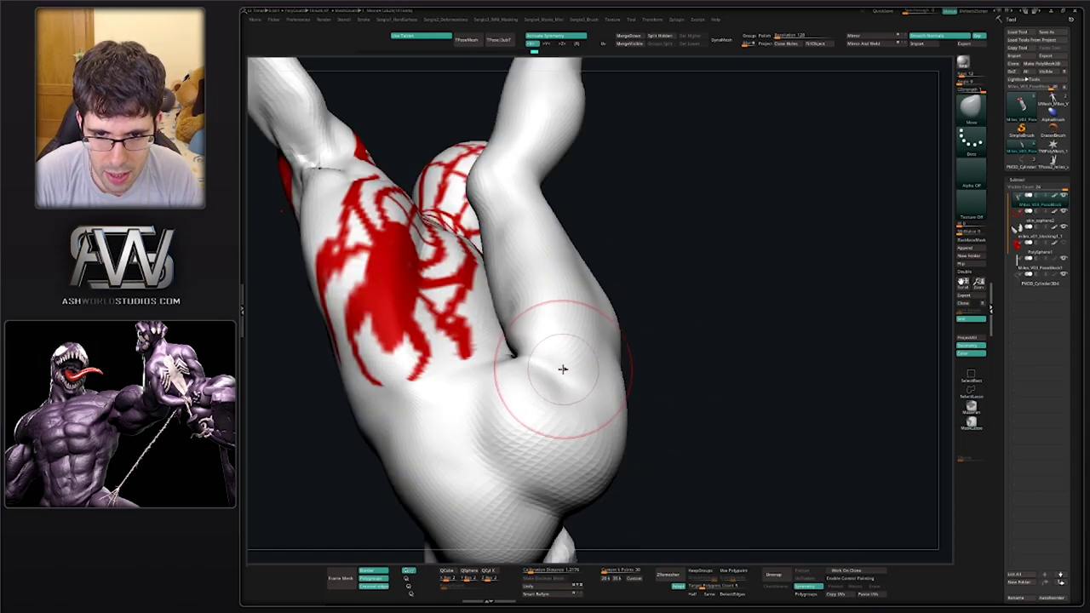
mouse_move(563, 370)
right_down()
mouse_move(468, 379)
mouse_move(478, 303)
right_up()
ctrl+shift+click(638, 327)
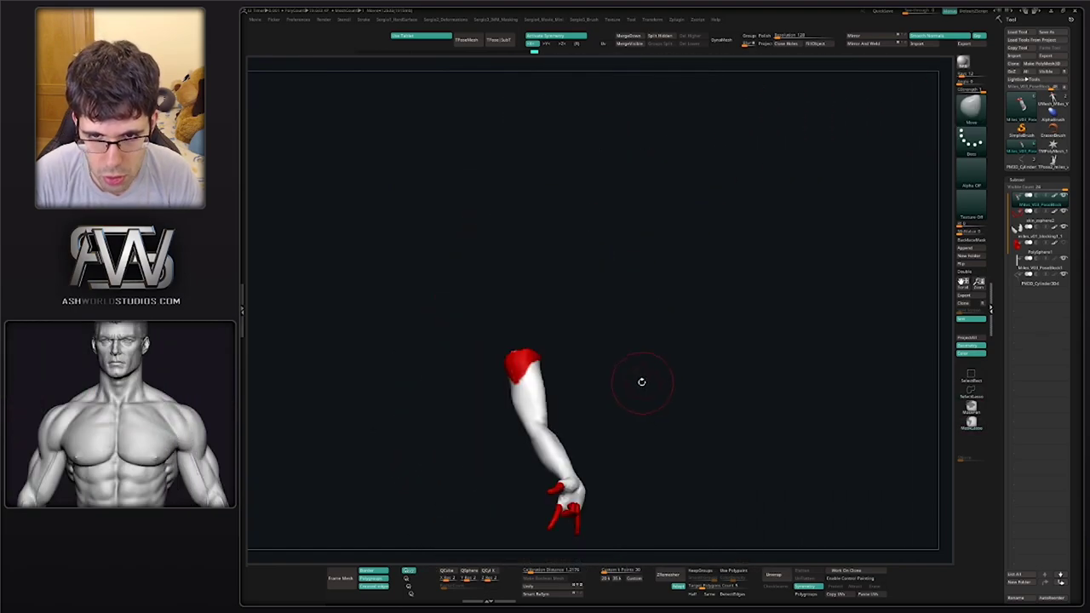
key(shift+f)
alt+right_drag(532, 418, 559, 308)
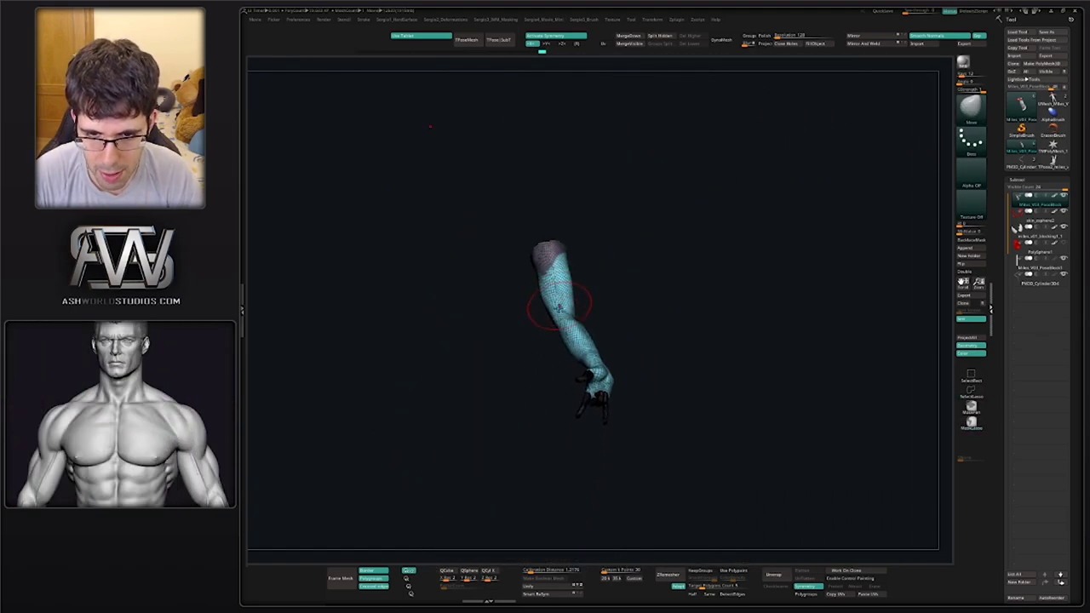
Show the whole figure with its polygroup wireframe and examine the groups of both arms and their fingers
key(shift+f)
right_drag(651, 304, 550, 358)
ctrl+shift+click(627, 315)
key(shift+f)
mouse_move(636, 319)
right_down()
mouse_move(550, 334)
mouse_move(463, 400)
right_up()
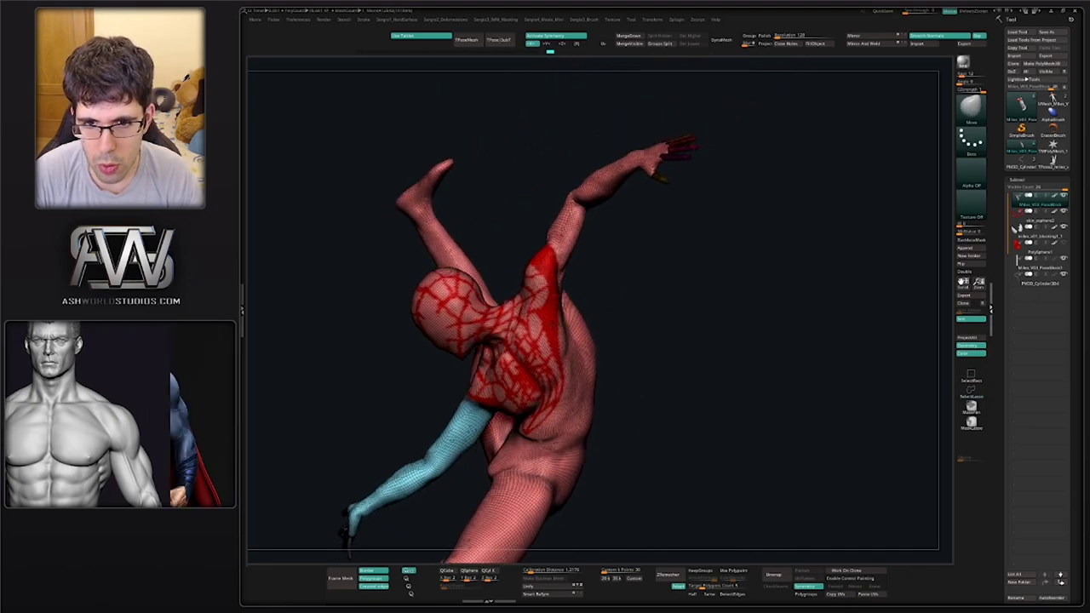
Undo the lowered arm's regrouping to restore the separate finger polygroups
mouse_move(501, 247)
ctrl+mouse_down()
mouse_move(774, 161)
mouse_move(597, 282)
ctrl+mouse_up()
mouse_move(603, 277)
right_down()
mouse_move(545, 280)
mouse_move(611, 293)
mouse_move(746, 89)
right_up()
ctrl+right_drag(733, 128, 576, 409)
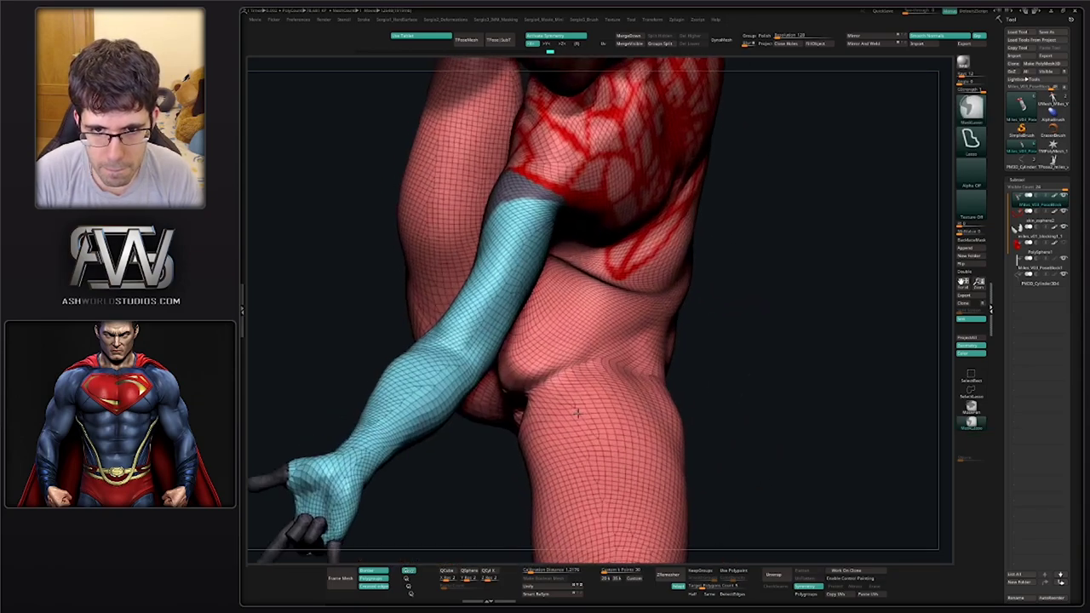
mouse_move(554, 355)
ctrl+right_down()
mouse_move(629, 169)
mouse_move(518, 355)
ctrl+right_up()
key(ctrl+z)
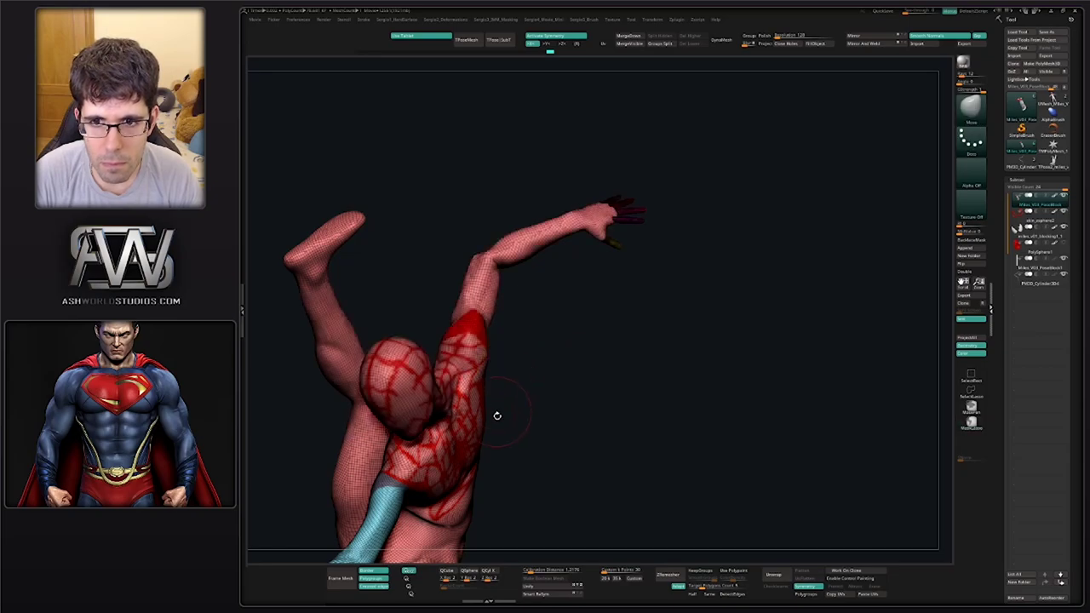
alt+right_drag(497, 417, 664, 168)
key(ctrl+z)
mouse_move(488, 389)
right_down()
mouse_move(582, 391)
mouse_move(519, 295)
mouse_move(488, 375)
right_up()
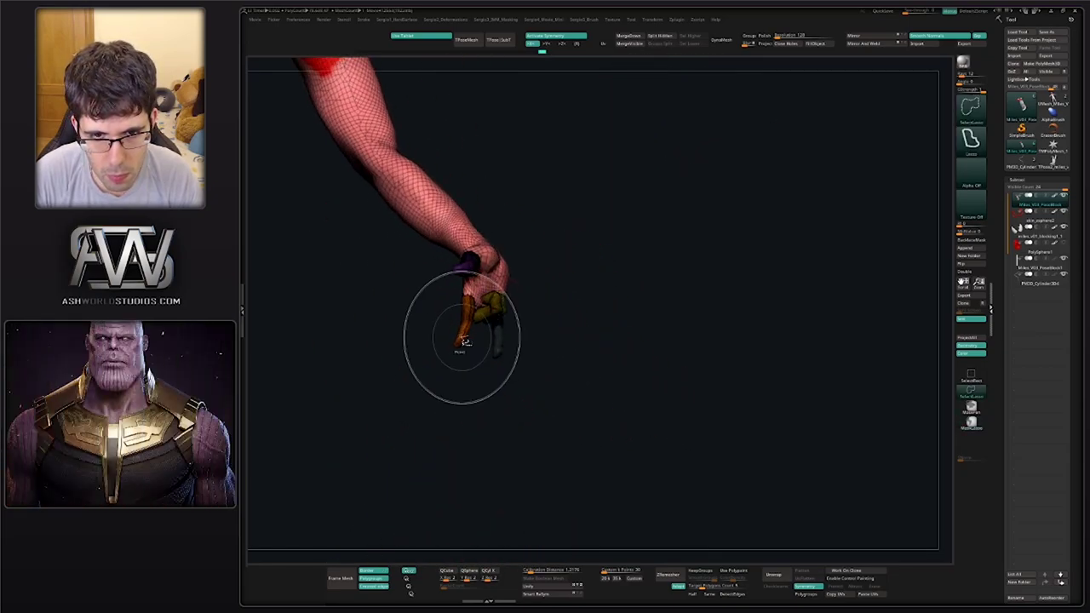
Hide the lowered arm's fingers with a rectangular selection, group the remaining arm as its own polygroup, and show the full figure
click(971, 375)
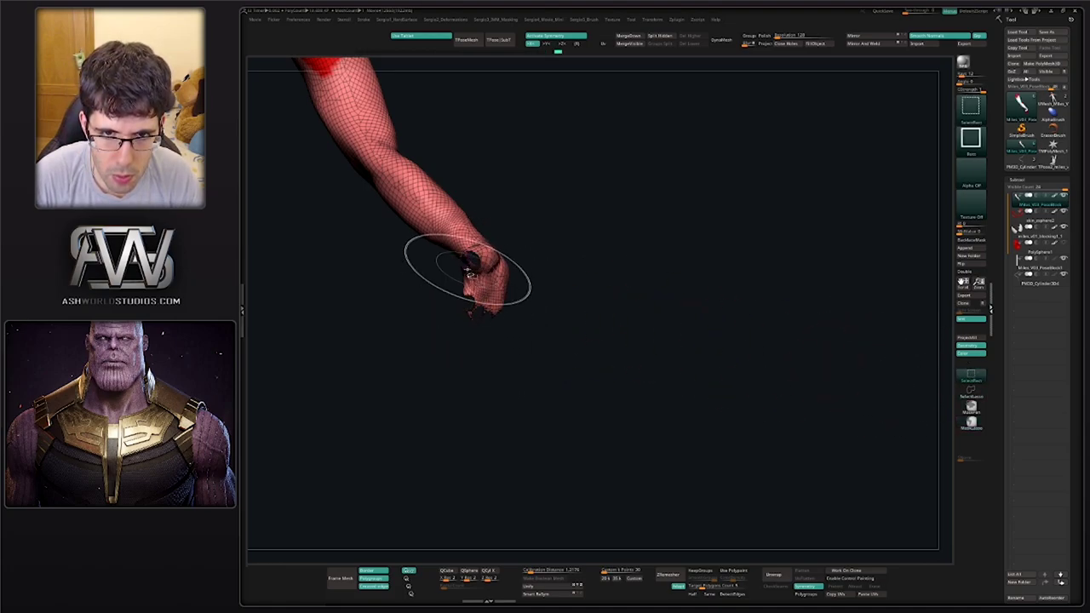
key(ctrl+w)
ctrl+shift+click(515, 337)
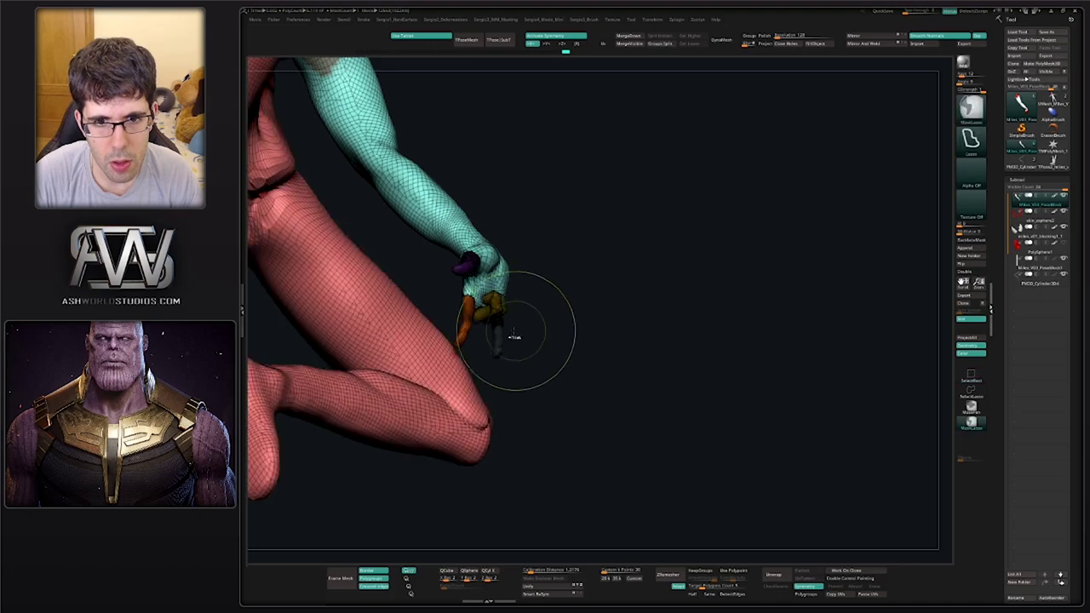
mouse_move(514, 336)
ctrl+right_down()
mouse_move(494, 344)
mouse_move(489, 324)
mouse_move(516, 354)
ctrl+right_up()
Hide the lowered arm and the finger polygroups, clear the mask and switch off symmetry
ctrl+shift+click(533, 364)
right_drag(583, 362, 580, 389)
mouse_move(675, 296)
ctrl+mouse_down()
mouse_move(666, 268)
mouse_move(494, 349)
mouse_move(583, 380)
ctrl+mouse_up()
ctrl+click(591, 399)
right_drag(591, 399, 602, 378)
key(x)
key(ctrl+z)
mouse_move(692, 338)
ctrl+mouse_down()
mouse_move(526, 320)
mouse_move(596, 398)
ctrl+mouse_up()
Choose the Clay brush and assign a single polygroup to the body parts still visible
mouse_move(569, 482)
alt+right_down()
mouse_move(583, 358)
mouse_move(559, 345)
alt+right_up()
key(b)
key(c)
key(l)
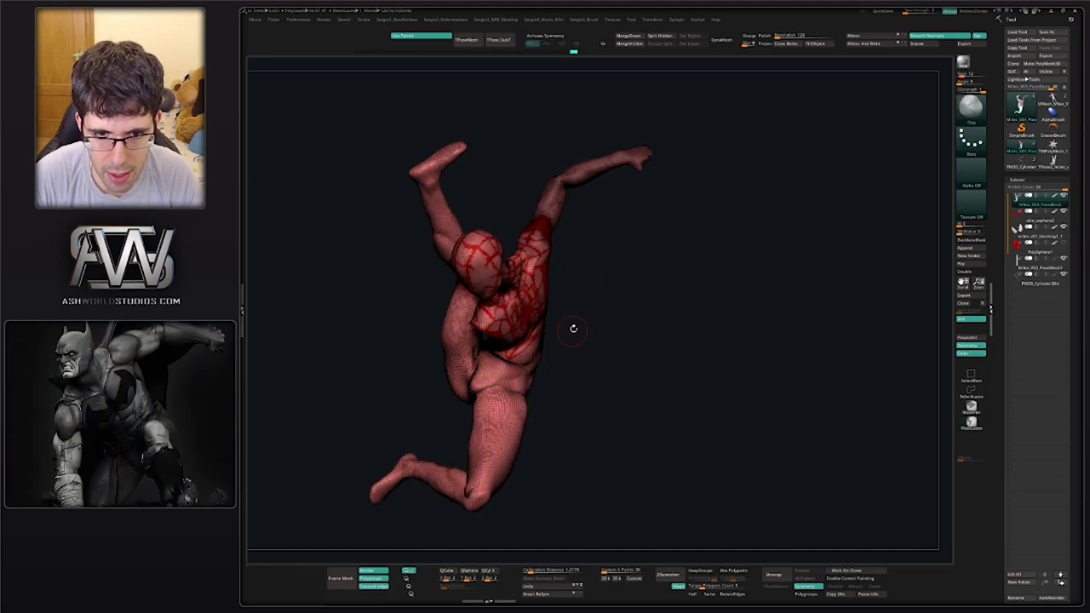
right_drag(573, 329, 485, 447)
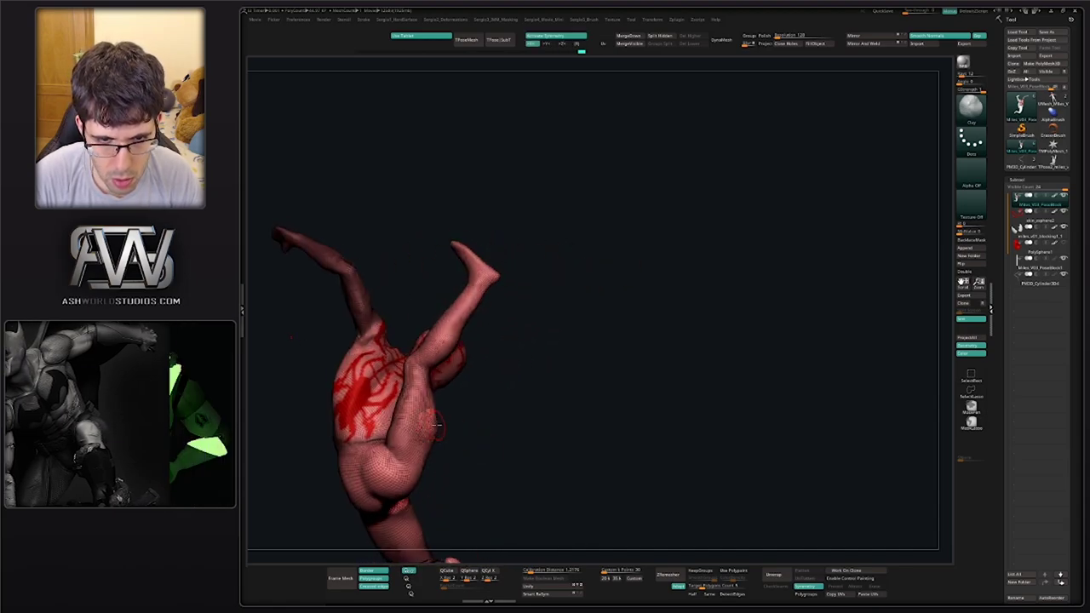
mouse_move(533, 413)
right_down()
mouse_move(485, 375)
mouse_move(476, 338)
mouse_move(486, 351)
right_up()
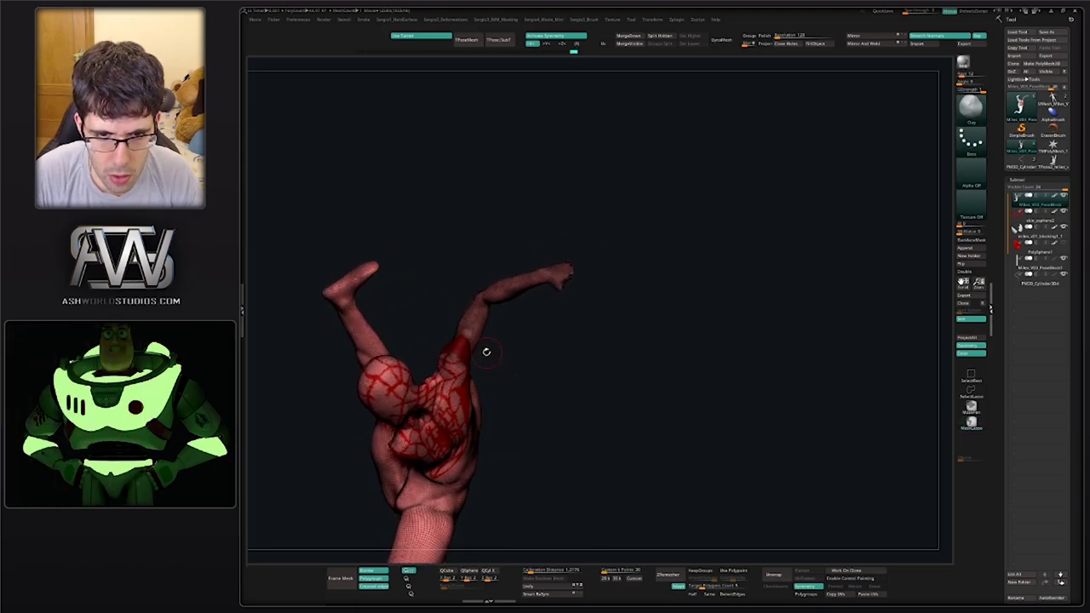
key(ctrl+w)
Invert the mask on the visible body and turn symmetry off
right_drag(555, 365, 547, 410)
ctrl+click(544, 411)
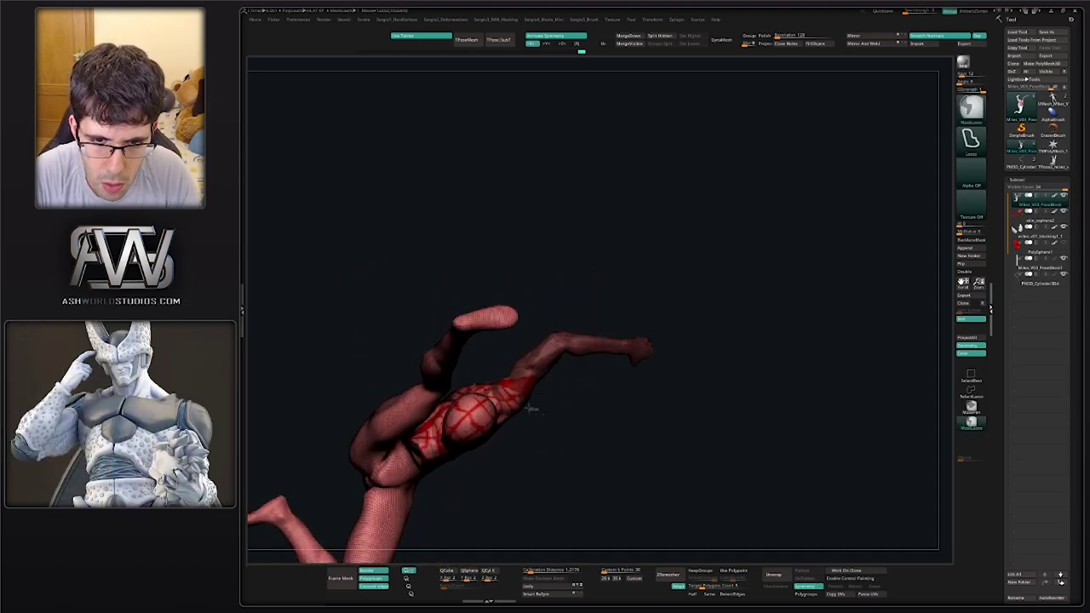
key(x)
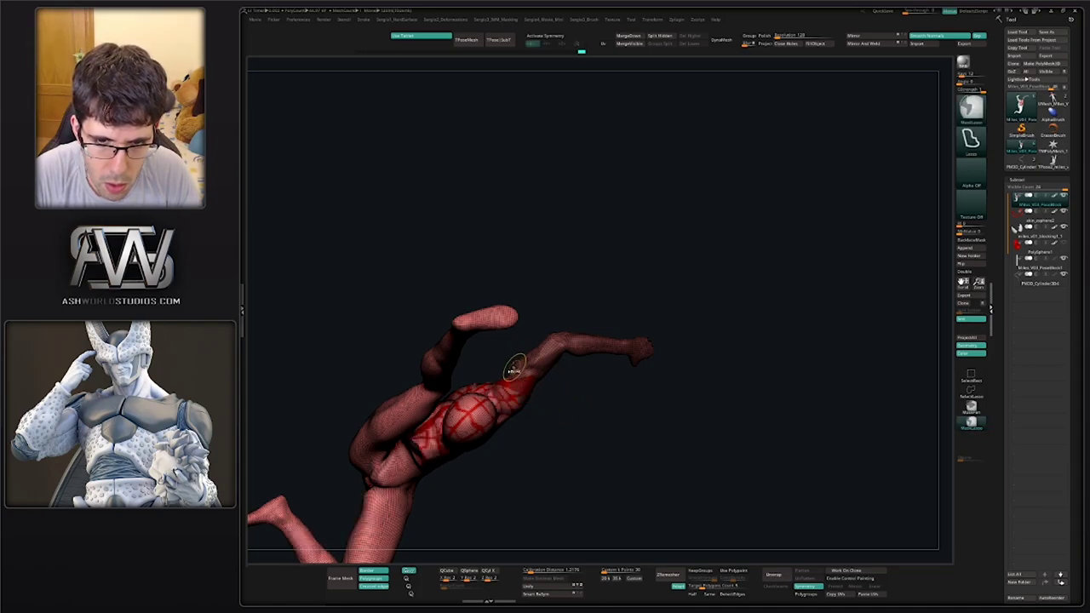
Mask the arm that holds the web rope and turn the masked area into its own polygroup
right_drag(572, 416, 535, 355)
ctrl+click(520, 376)
ctrl+click(531, 390)
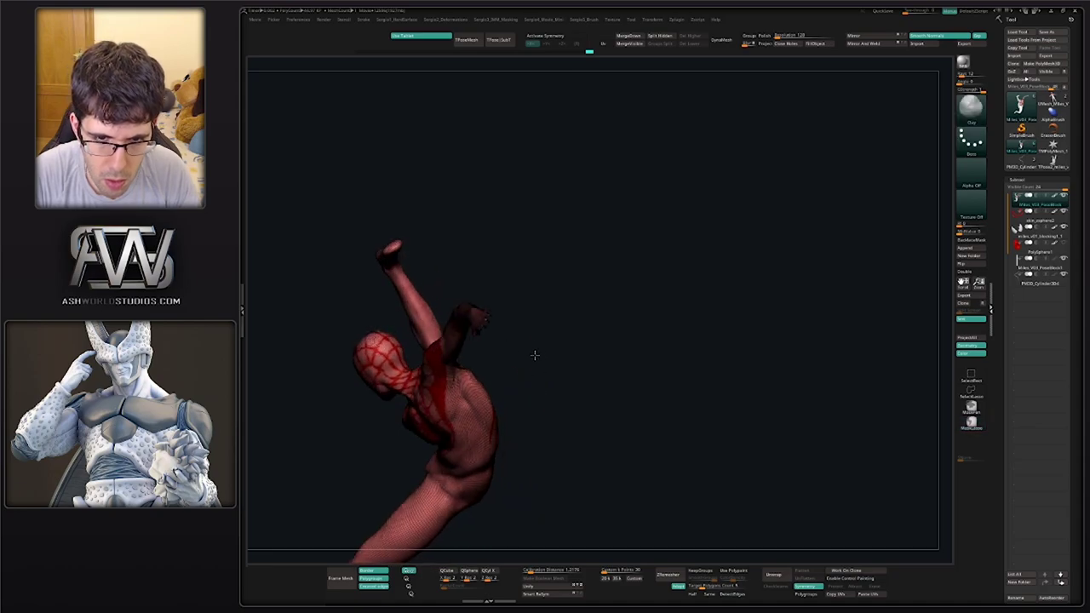
ctrl+click(500, 386)
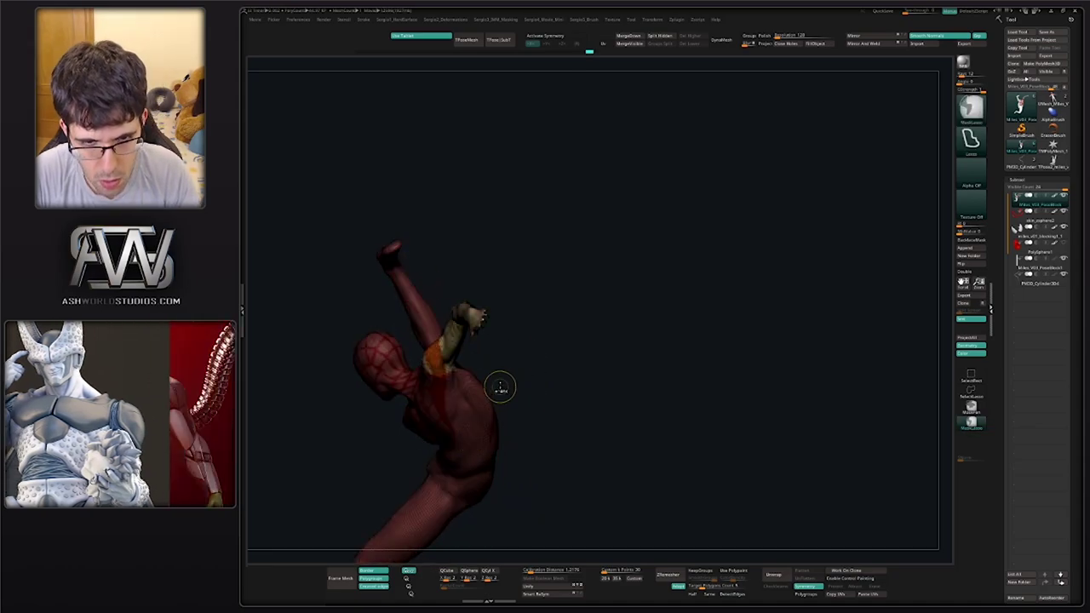
right_drag(501, 387, 542, 443)
key(ctrl+w)
Hide the arm polygroups so that the head, torso and legs stay visible
ctrl+alt+shift+click(440, 430)
ctrl+shift+click(512, 413)
ctrl+shift+click(474, 418)
ctrl+right_drag(542, 443, 544, 475)
alt+right_drag(542, 370, 568, 378)
Switch the visibility selection brush from SelectRect to SelectLasso
ctrl+shift+drag(576, 265, 509, 309)
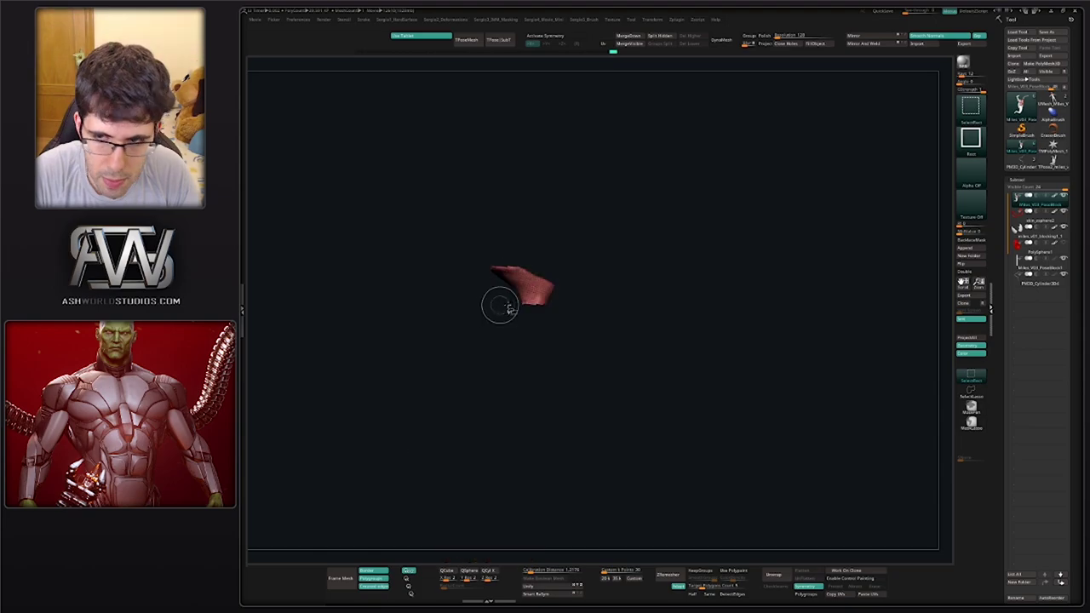
ctrl+shift+click(971, 391)
ctrl+shift+click(895, 389)
mouse_move(571, 241)
ctrl+alt+shift+mouse_down()
mouse_move(487, 308)
mouse_move(503, 360)
ctrl+alt+shift+mouse_up()
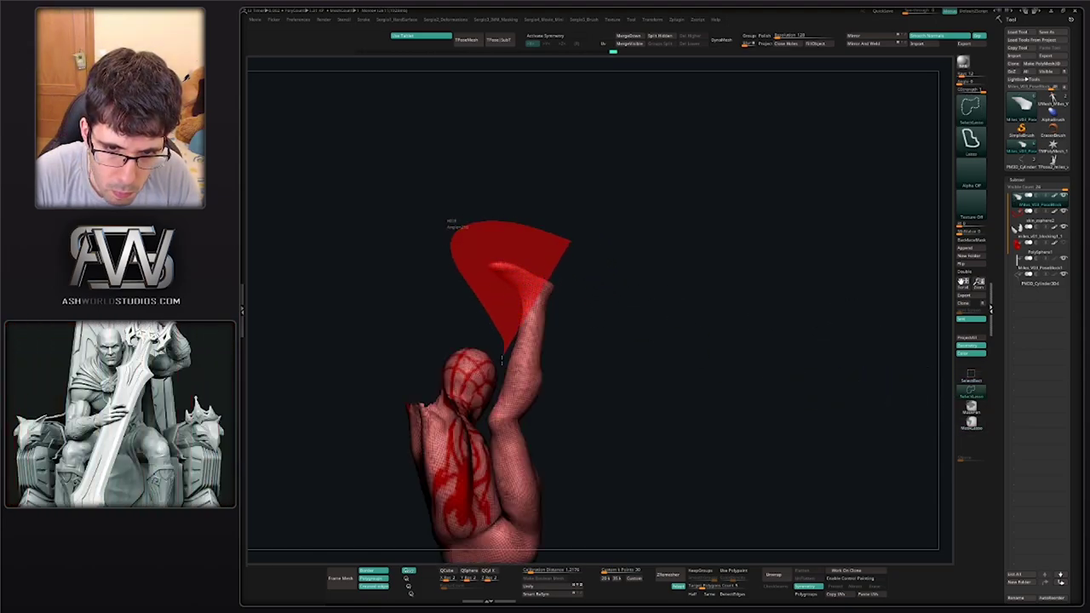
mouse_move(488, 407)
ctrl+alt+shift+mouse_down()
mouse_move(519, 422)
mouse_move(604, 370)
mouse_move(598, 234)
ctrl+alt+shift+mouse_up()
alt+right_drag(551, 380, 555, 309)
ctrl+right_drag(556, 309, 559, 440)
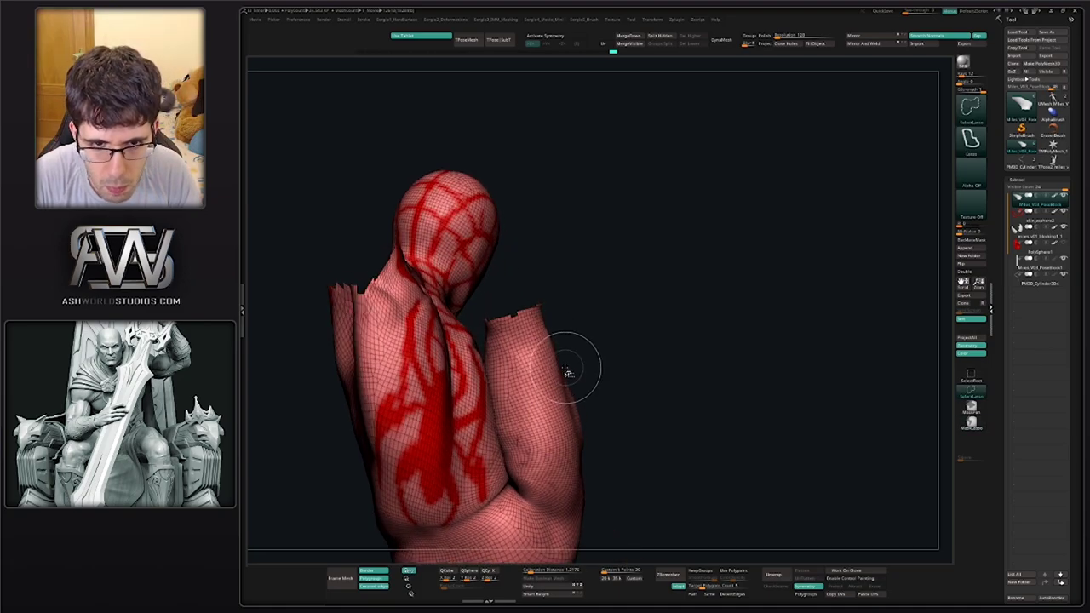
ctrl+shift+click(563, 358)
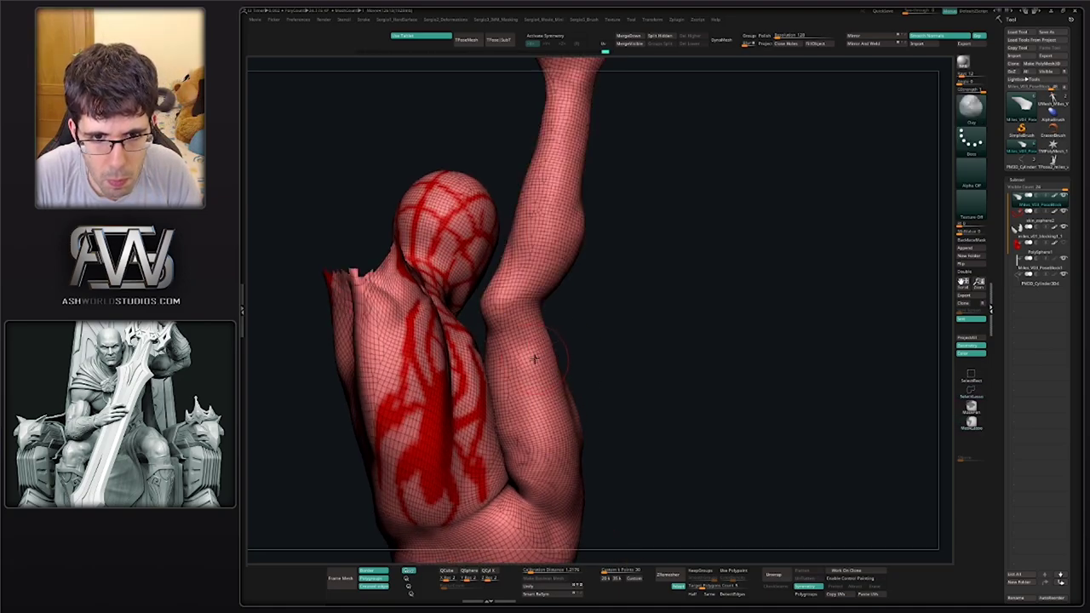
Isolate the raised leg from the knee to the foot with lasso selections
ctrl+right_drag(544, 397, 549, 239)
ctrl+shift+click(588, 332)
mouse_move(594, 252)
ctrl+shift+mouse_down()
mouse_move(533, 218)
mouse_move(532, 322)
ctrl+shift+mouse_up()
mouse_move(526, 364)
ctrl+alt+shift+mouse_down()
mouse_move(588, 336)
mouse_move(607, 208)
ctrl+alt+shift+mouse_up()
ctrl+right_drag(589, 263, 576, 360)
ctrl+shift+drag(576, 359, 569, 362)
mouse_move(568, 363)
right_down()
mouse_move(585, 297)
mouse_move(535, 354)
mouse_move(584, 315)
right_up()
ctrl+alt+shift+drag(598, 278, 581, 302)
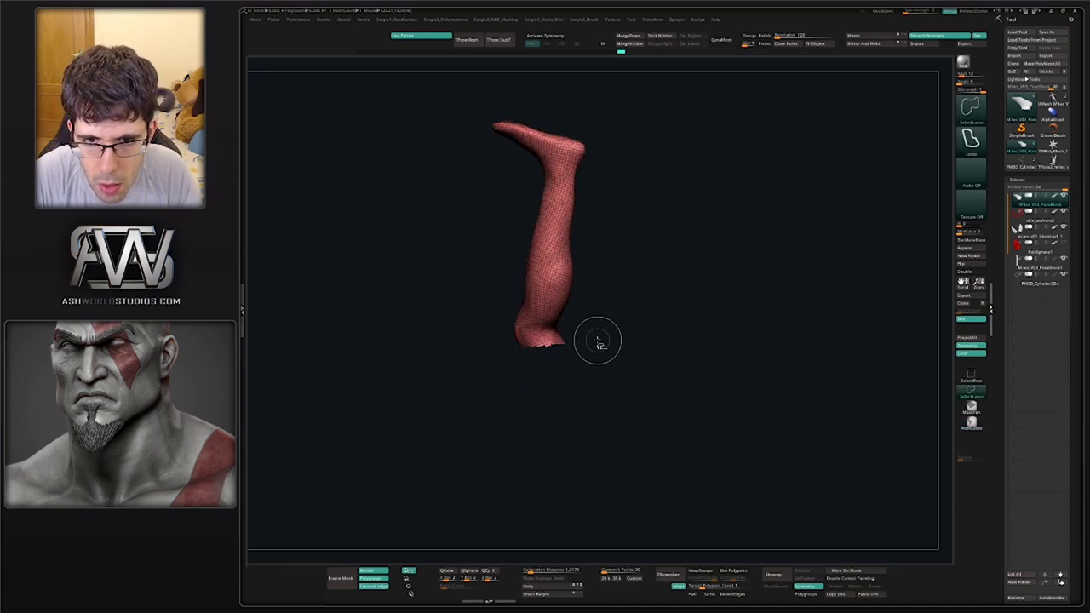
Grow the visible mesh from the knee up along the thigh of the raised leg
key(ctrl+shift+x)
key(ctrl+shift+x)
key(ctrl+shift+x)
key(ctrl+shift+x)
key(ctrl+shift+x)
key(ctrl+shift+x)
key(ctrl+shift+x)
key(ctrl+shift+x)
key(ctrl+shift+x)
key(ctrl+shift+x)
key(ctrl+shift+x)
key(ctrl+shift+x)
key(ctrl+shift+x)
key(ctrl+shift+x)
key(ctrl+shift+x)
key(ctrl+shift+x)
key(ctrl+shift+x)
key(ctrl+shift+x)
key(ctrl+shift+x)
key(ctrl+shift+x)
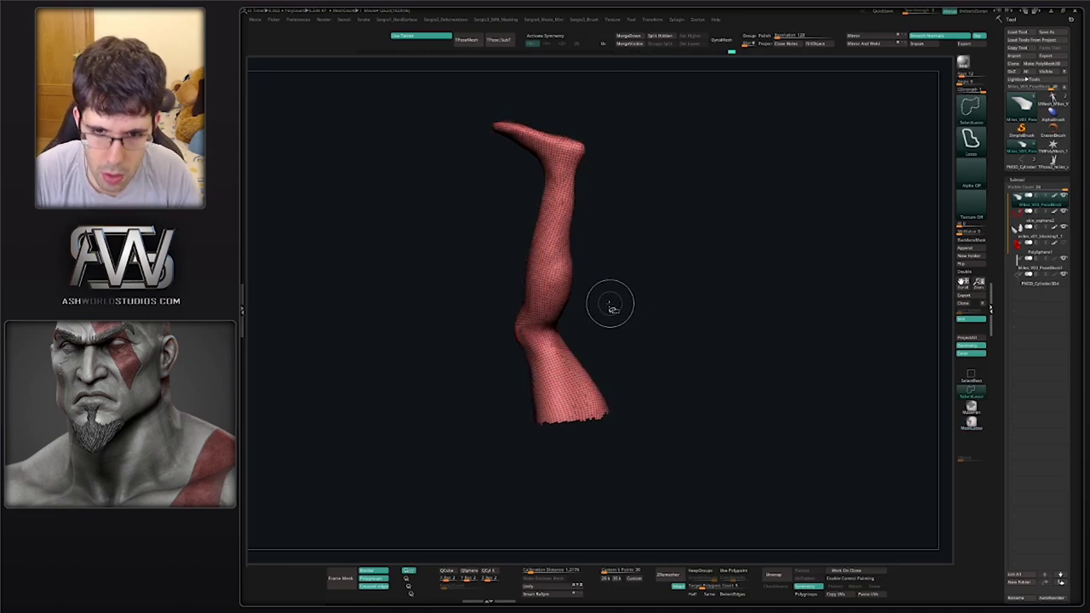
Turn the visible raised leg into its own polygroup and show the whole figure again
mouse_move(599, 347)
mouse_down()
mouse_move(592, 338)
mouse_move(602, 463)
mouse_move(624, 328)
mouse_move(580, 397)
mouse_move(591, 419)
mouse_move(580, 374)
mouse_move(640, 341)
mouse_move(572, 384)
mouse_move(583, 307)
mouse_move(531, 363)
mouse_move(590, 311)
mouse_up()
key(ctrl+w)
ctrl+shift+click(580, 373)
Mask the bent leg with a lasso, release the mask, and turn off the PolyFrame display
drag(535, 348, 556, 387)
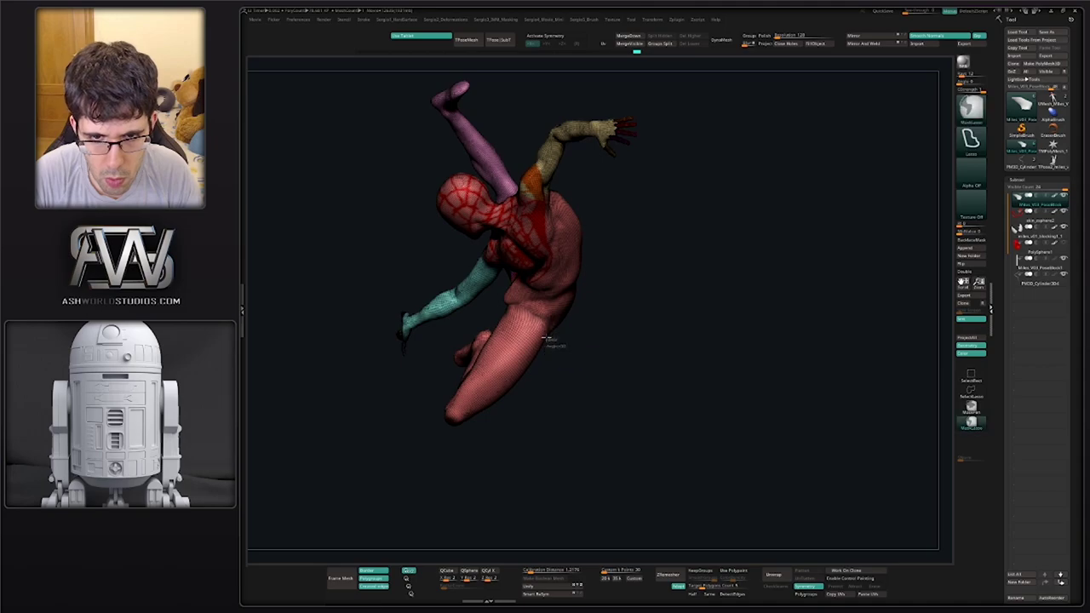
mouse_move(481, 313)
ctrl+mouse_down()
mouse_move(555, 418)
mouse_move(566, 384)
ctrl+mouse_up()
mouse_move(582, 358)
mouse_down()
mouse_move(486, 362)
mouse_move(576, 345)
mouse_move(568, 381)
mouse_up()
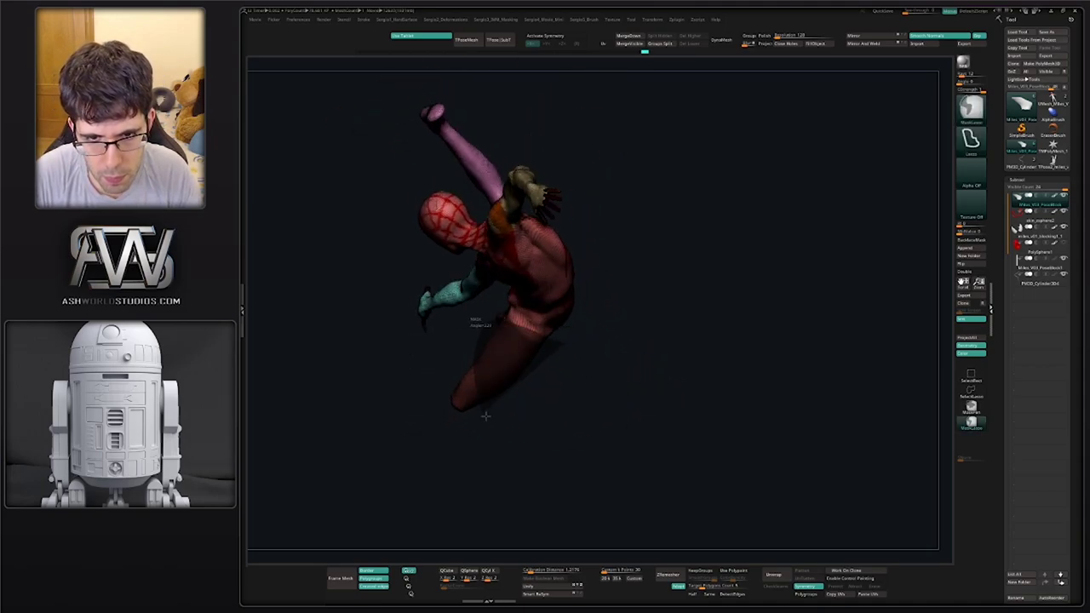
mouse_move(485, 416)
mouse_down()
mouse_move(576, 369)
mouse_move(560, 369)
mouse_move(598, 370)
mouse_up()
ctrl+click(545, 371)
ctrl+drag(598, 372, 608, 409)
alt+drag(608, 407, 580, 299)
key(shift+f)
Examine the overall pose of the figure and its web ropes from several angles
ctrl+right_drag(582, 300, 548, 347)
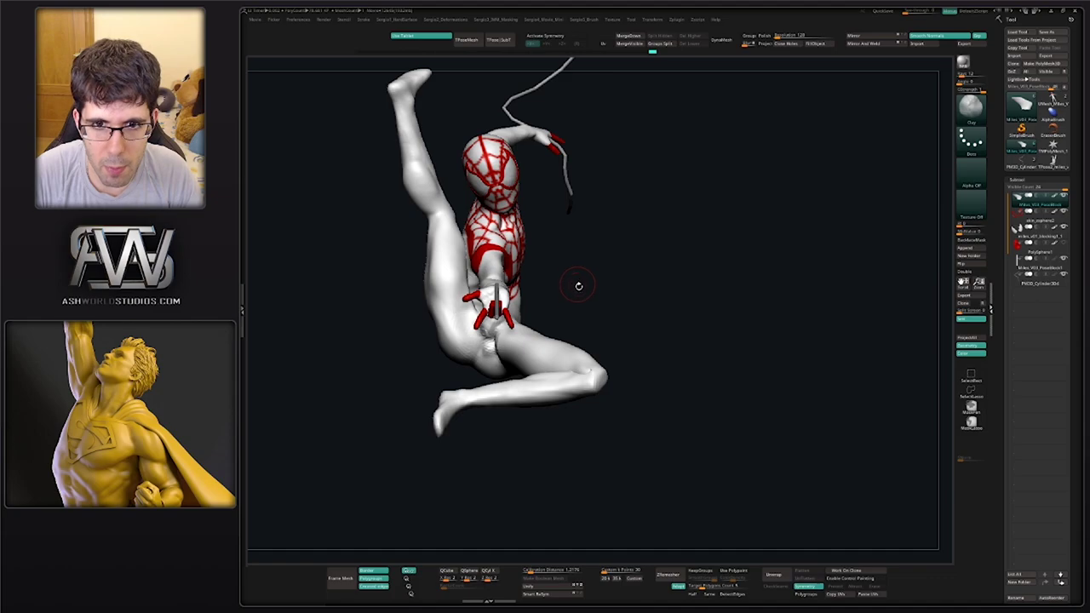
alt+right_drag(579, 285, 788, 314)
alt+right_drag(543, 311, 587, 322)
drag(628, 275, 682, 315)
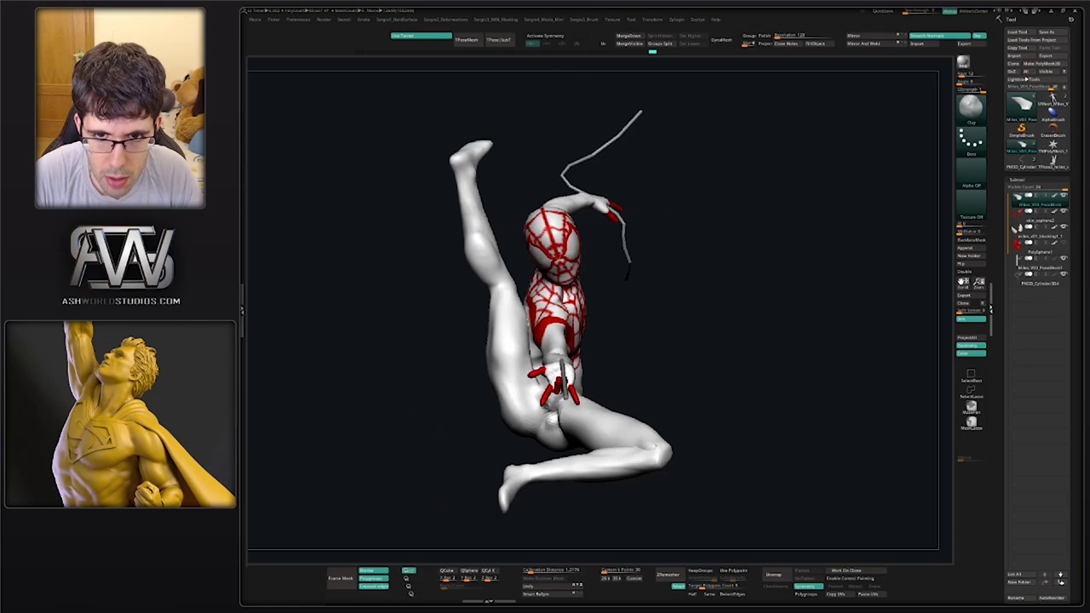
alt+right_drag(653, 316, 623, 323)
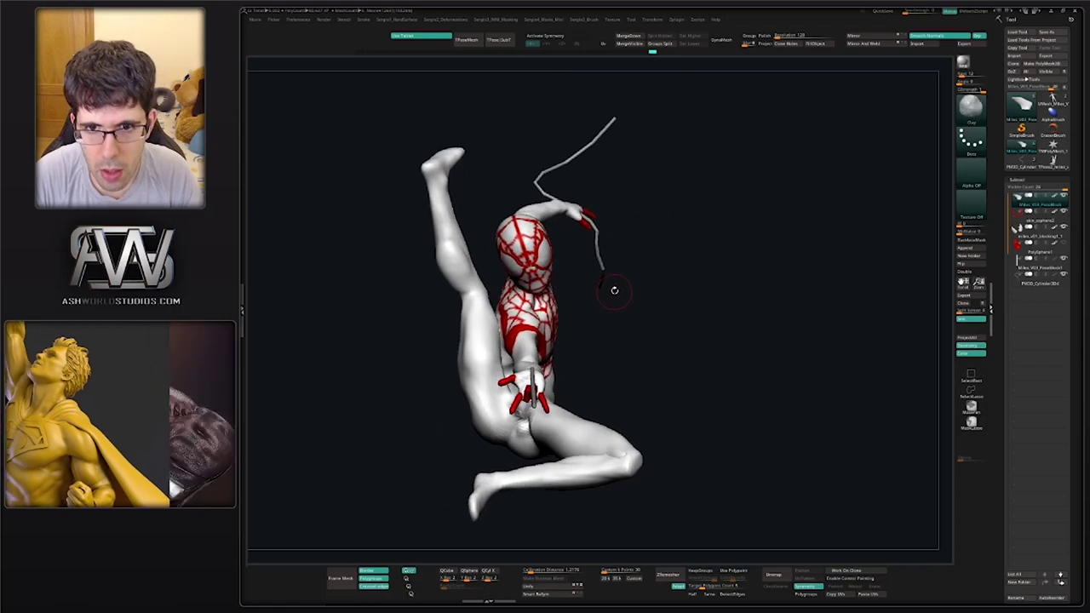
right_drag(667, 295, 645, 301)
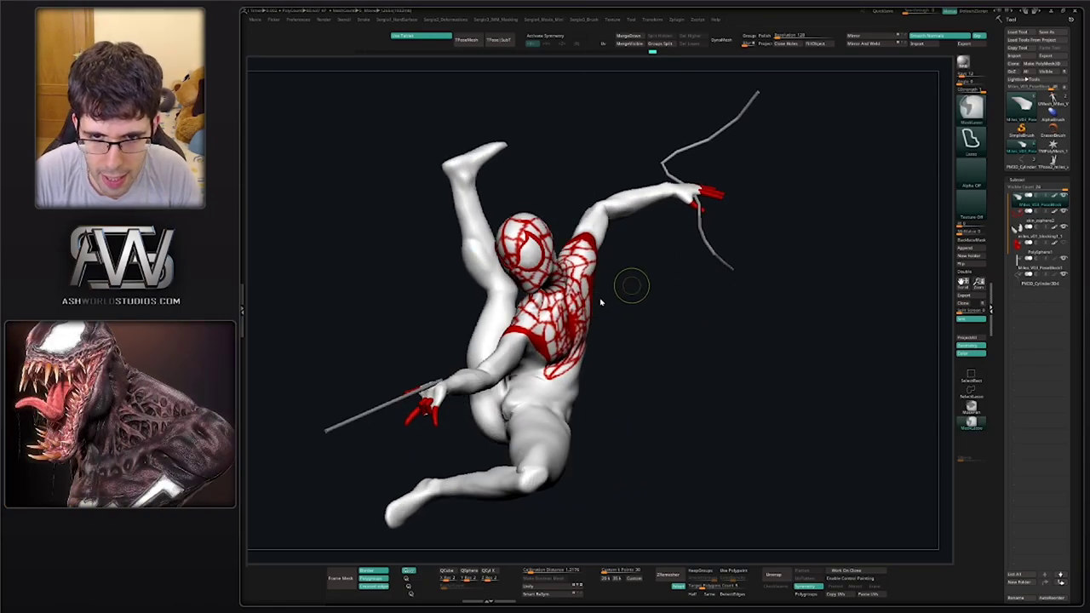
key(4)
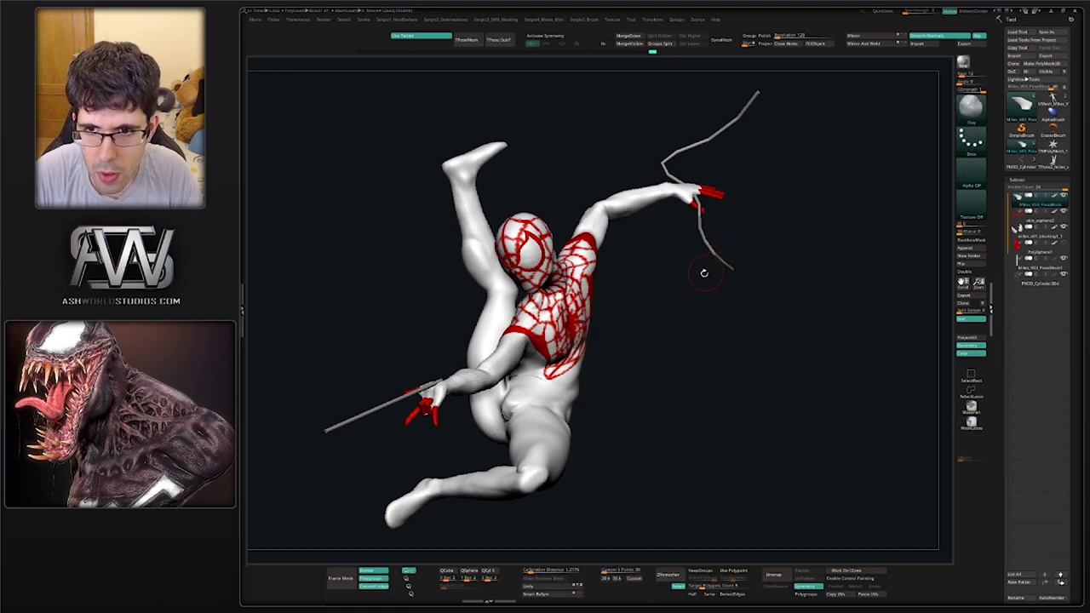
Isolate the hand of the outstretched arm, keeping the web rope visible beside it
alt+right_drag(703, 273, 592, 395)
right_drag(588, 309, 594, 316)
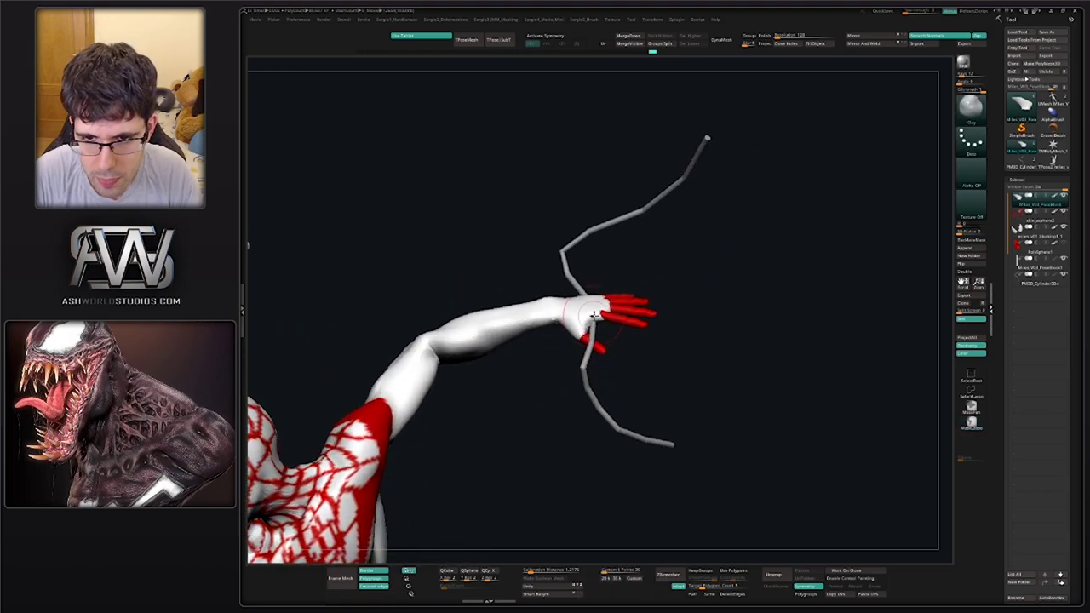
mouse_move(543, 414)
ctrl+shift+mouse_down()
mouse_move(737, 286)
mouse_move(501, 255)
ctrl+shift+mouse_up()
alt+right_drag(636, 301, 582, 338)
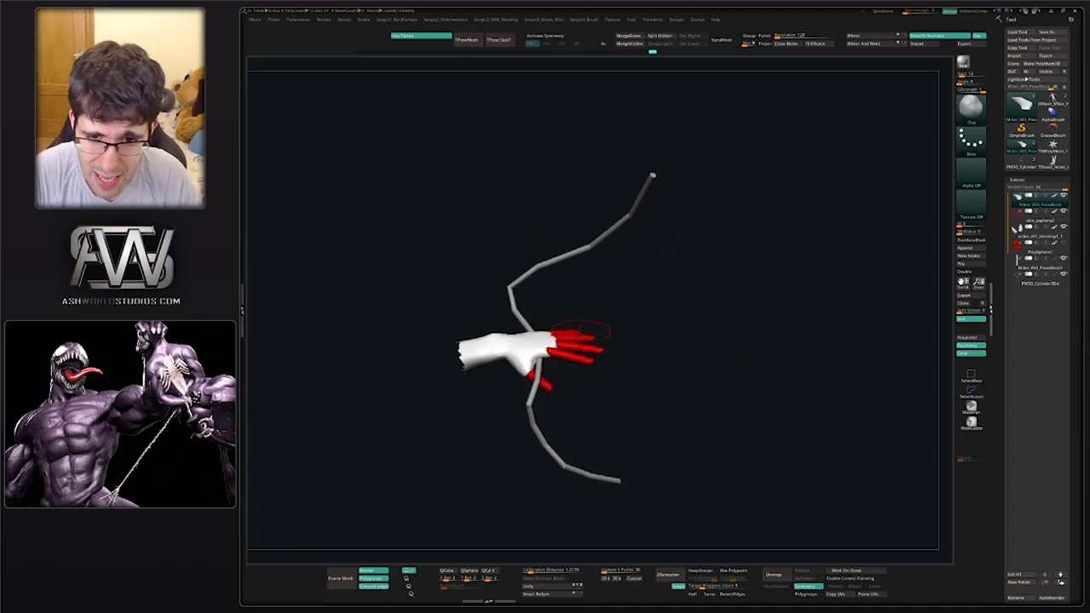
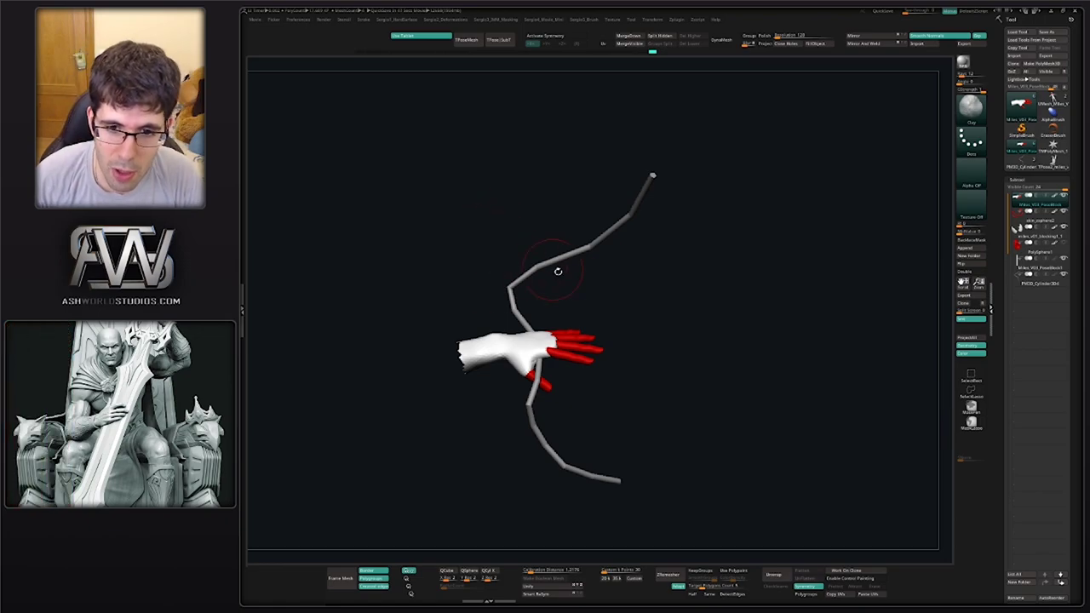
Examine how the web rope crosses the palm and how the fingers are divided into polygroups
right_drag(558, 272, 524, 332)
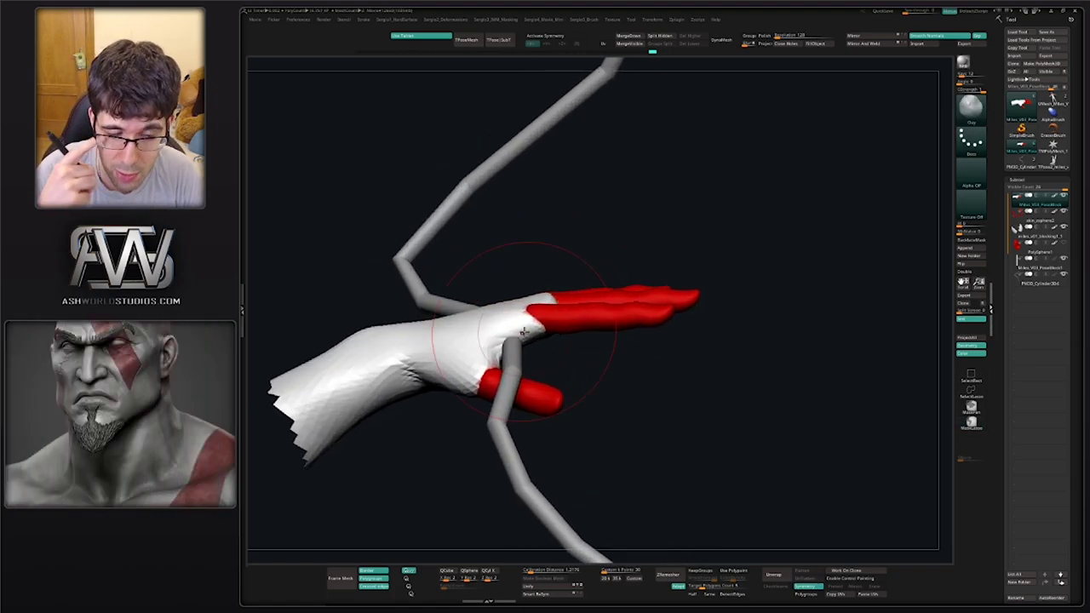
mouse_move(548, 347)
right_down()
mouse_move(600, 409)
mouse_move(594, 350)
mouse_move(563, 347)
right_up()
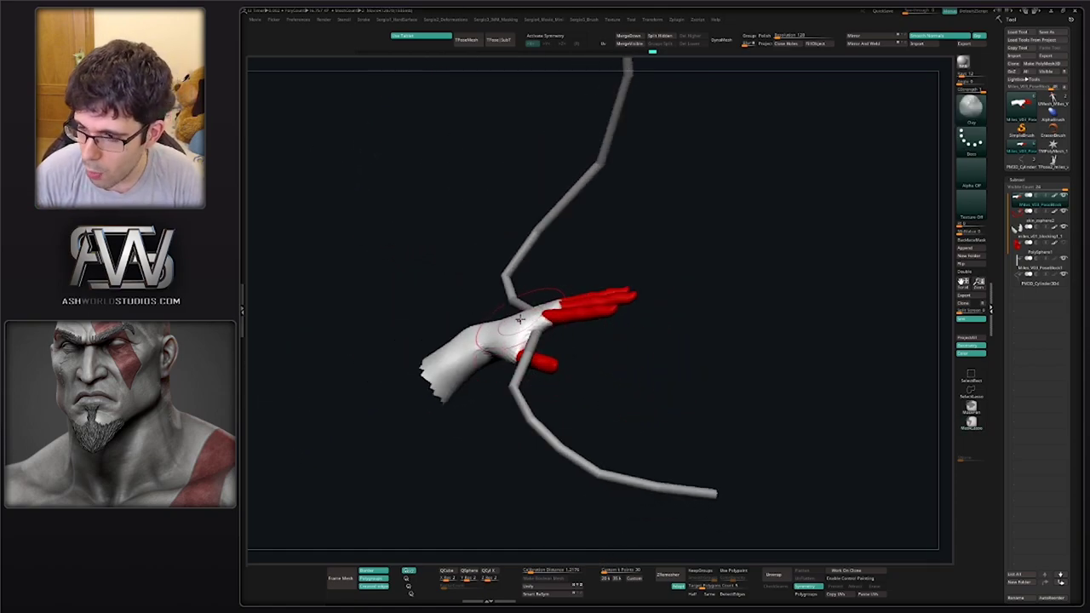
ctrl+right_drag(562, 288, 526, 349)
drag(526, 347, 528, 344)
key(shift+f)
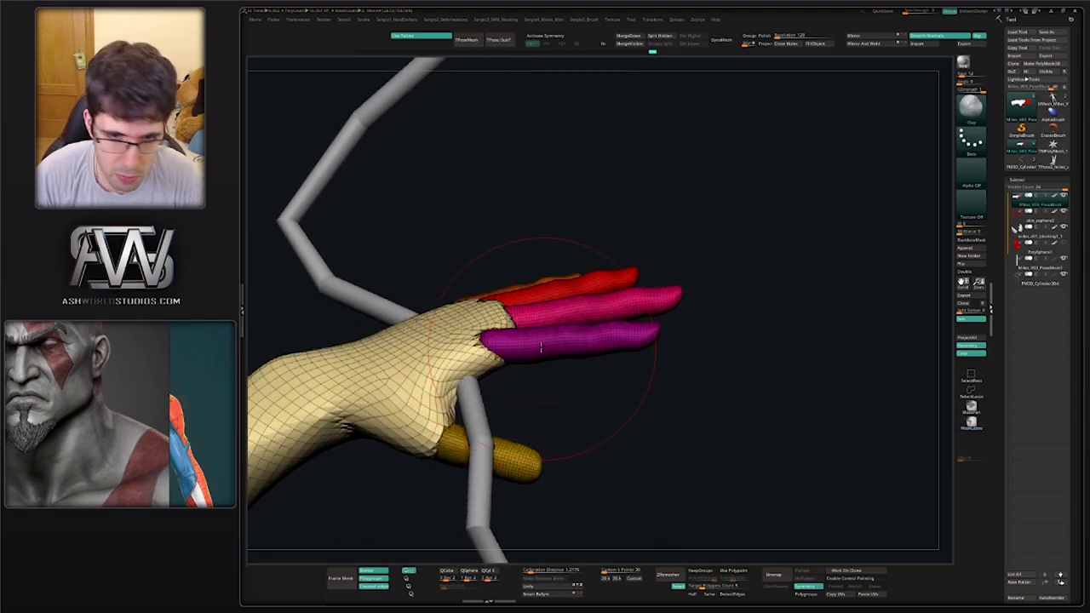
key(shift+f)
Mask all but the index finger, rotate it down about its knuckle, and hide the web rope
key(w)
ctrl+click(553, 356)
right_drag(553, 360, 580, 412)
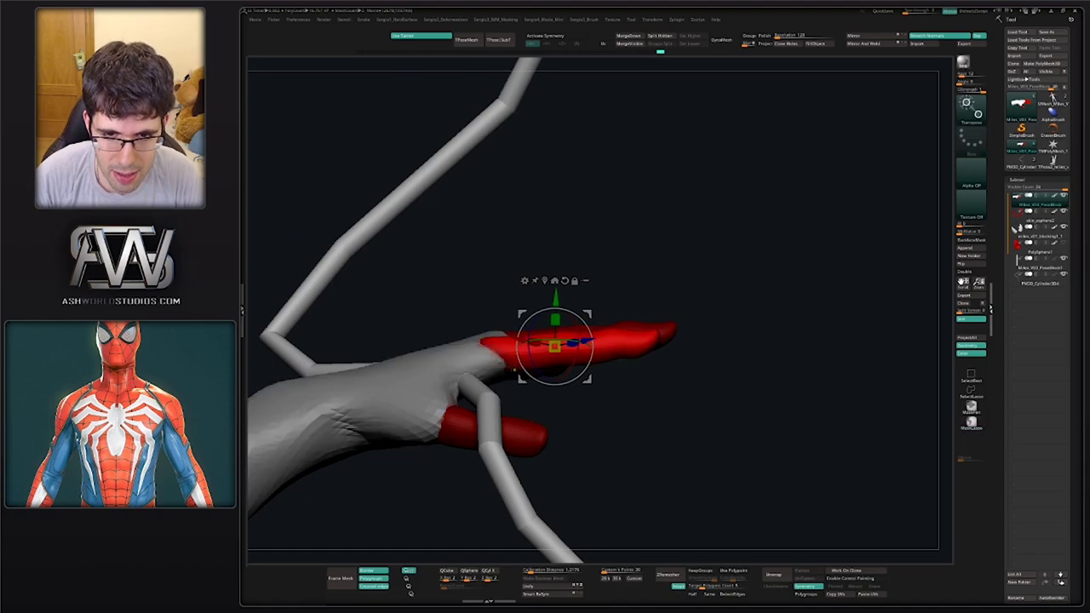
right_drag(502, 353, 526, 370)
drag(542, 349, 509, 410)
right_drag(521, 416, 578, 396)
key(alt+s)
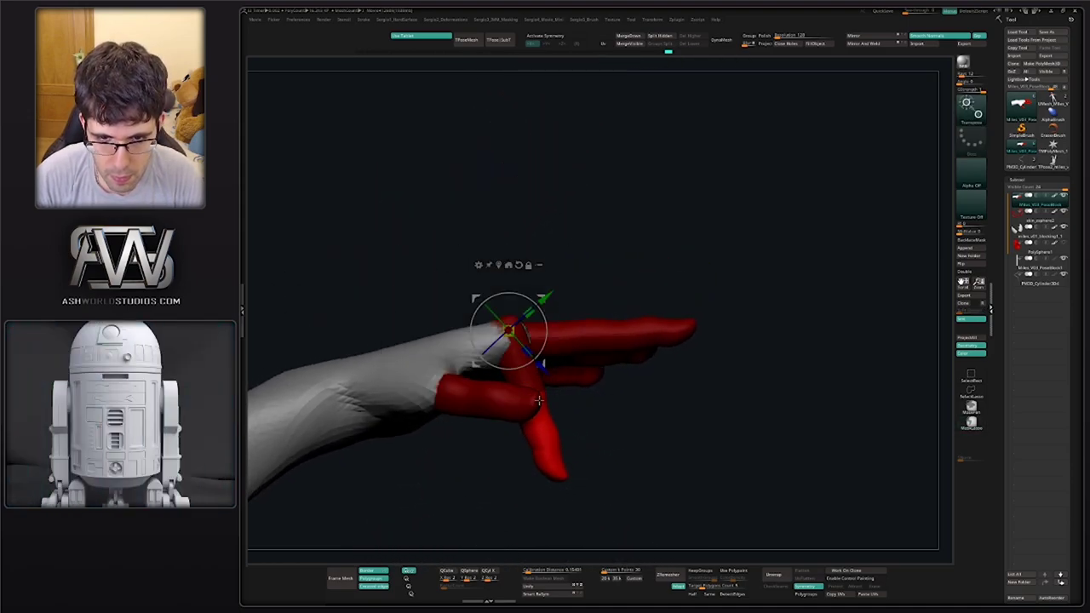
Bend the index finger's outer segments toward the palm at the middle joint and hide the thumb
alt+click(542, 393)
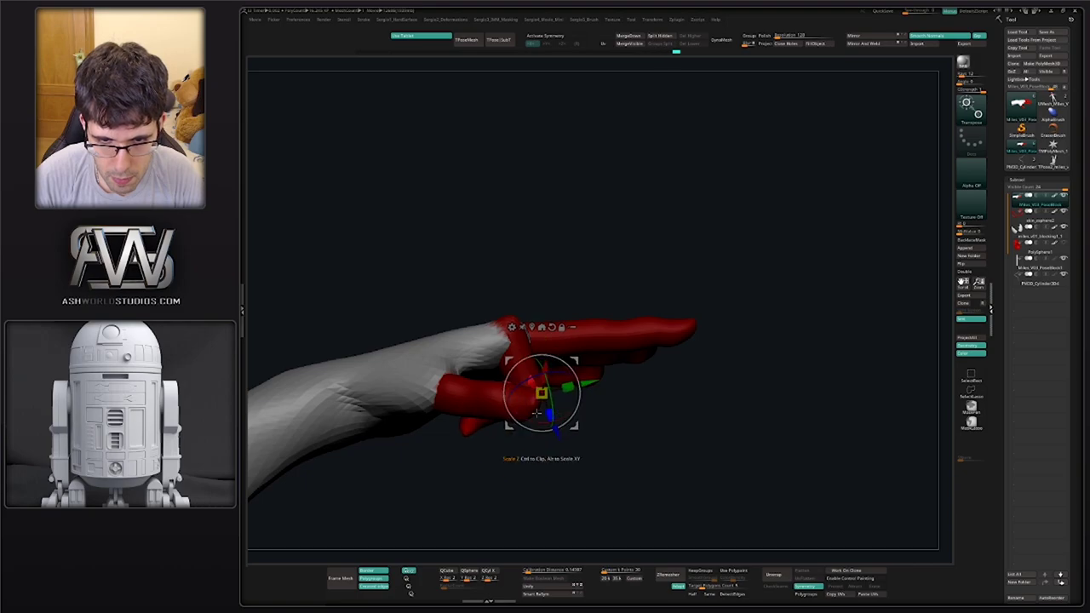
key(q)
ctrl+shift+click(490, 411)
key(w)
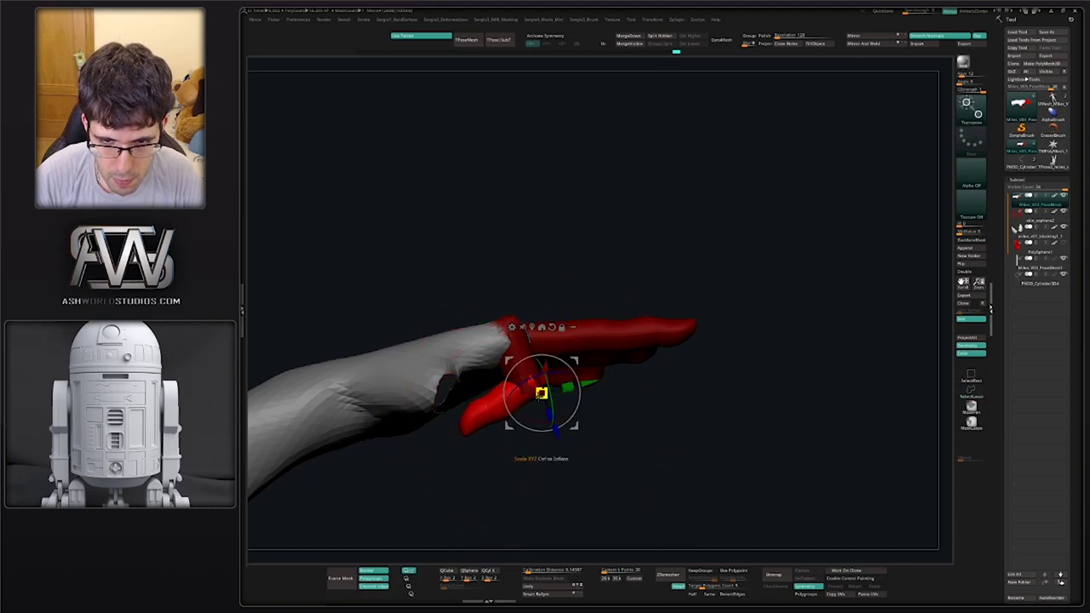
Curl the tip of the index finger inward by rotating it about its last joint
mouse_move(577, 358)
mouse_down()
mouse_move(558, 492)
mouse_move(499, 411)
mouse_move(504, 397)
mouse_move(531, 406)
mouse_up()
alt+click(494, 399)
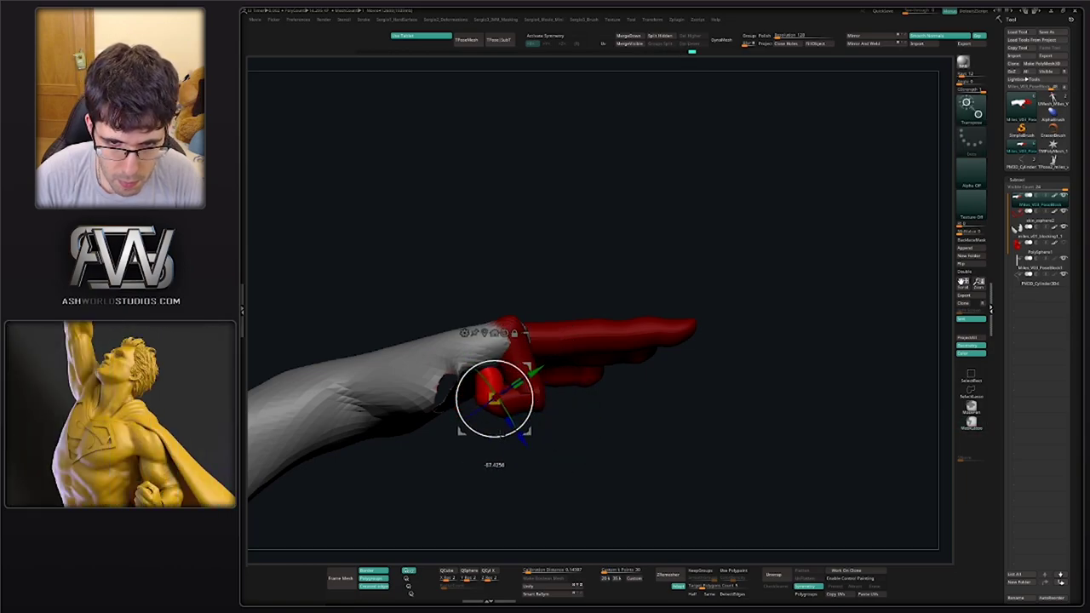
mouse_move(558, 441)
mouse_down()
mouse_move(556, 368)
mouse_move(558, 446)
mouse_move(532, 473)
mouse_move(513, 453)
mouse_move(552, 449)
mouse_move(556, 425)
mouse_move(563, 473)
mouse_up()
key(q)
Leave only the middle finger unmasked and rotate it down about its knuckle
key(w)
ctrl+click(538, 363)
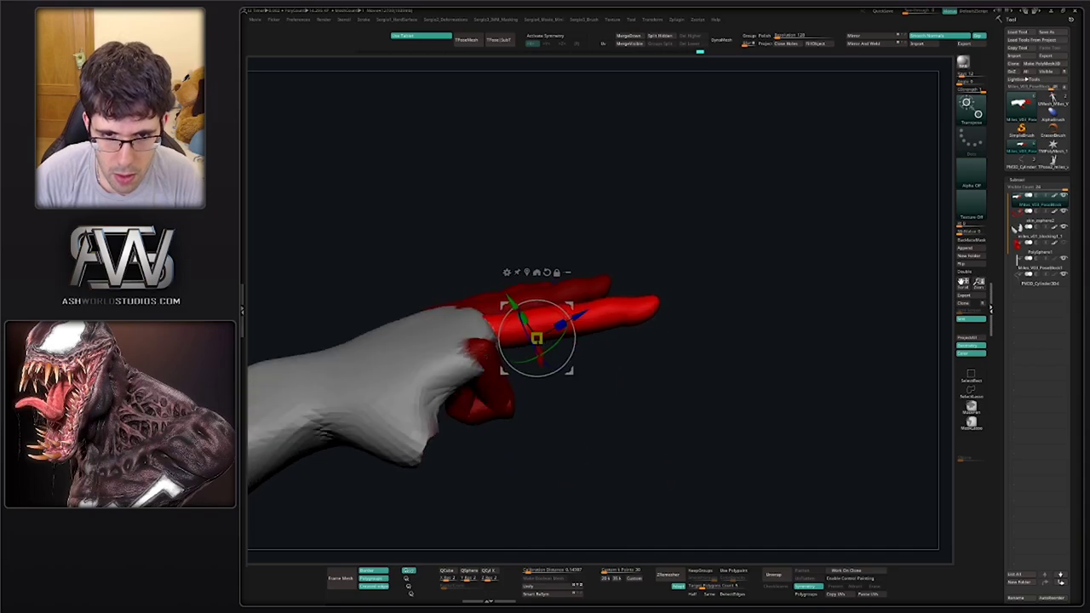
alt+click(489, 325)
drag(558, 409, 584, 390)
drag(555, 317, 526, 387)
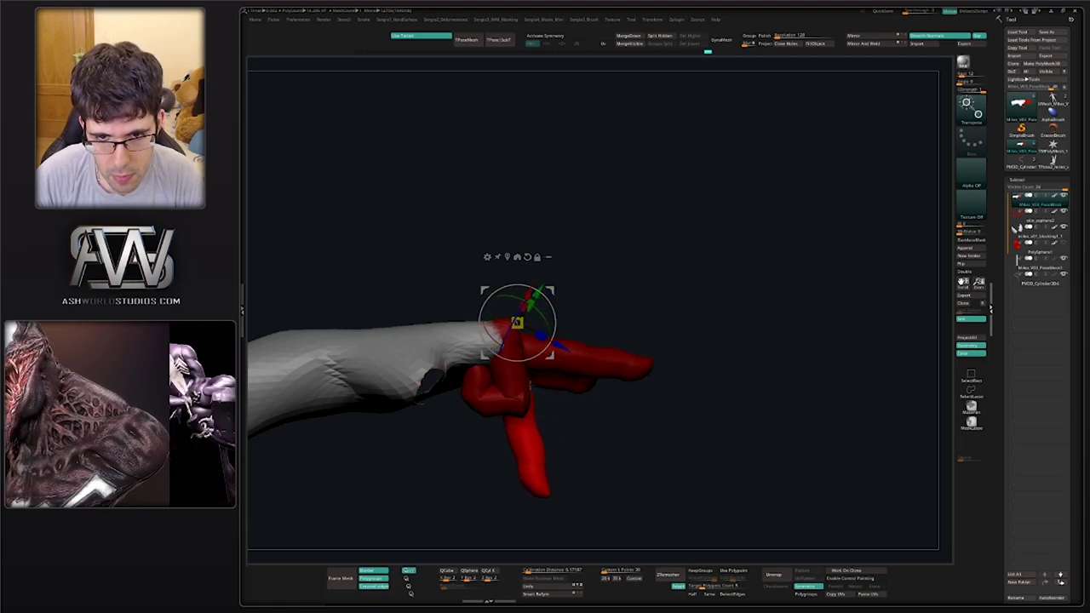
Mask the middle finger's base segment and curl its outer segments at the middle and last joints
key(ctrl)
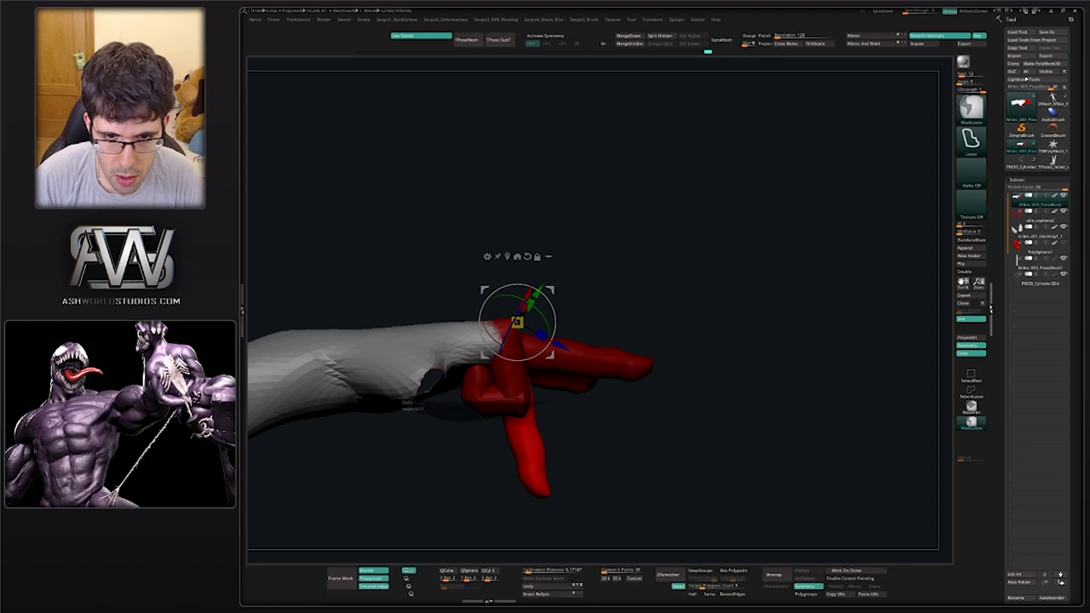
ctrl+drag(403, 399, 581, 341)
alt+click(526, 406)
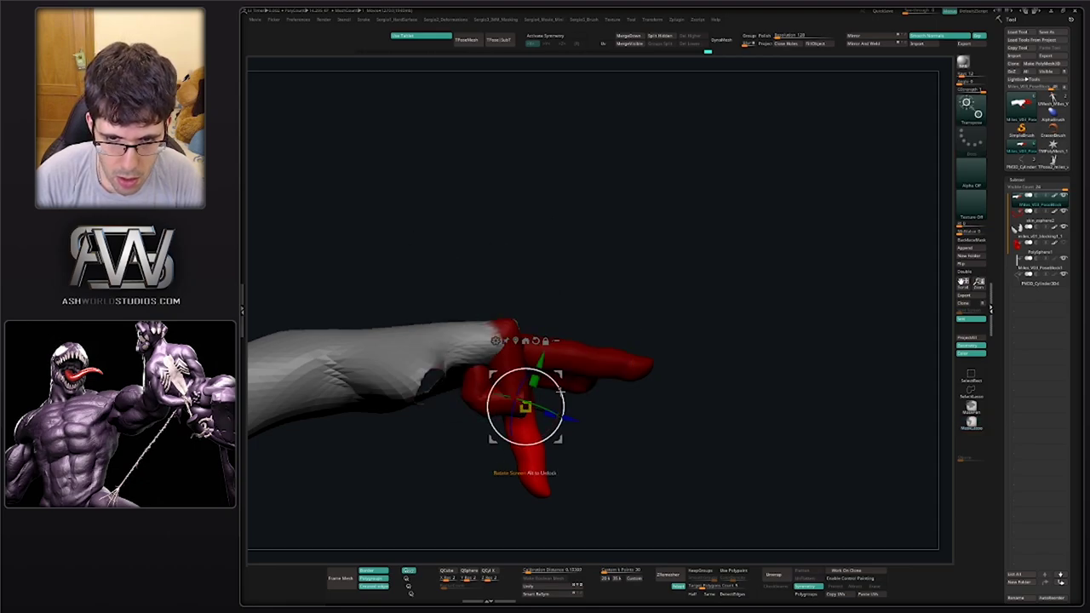
mouse_move(560, 391)
mouse_down()
mouse_move(533, 433)
mouse_move(559, 482)
mouse_move(496, 479)
mouse_move(482, 416)
mouse_move(515, 421)
mouse_move(501, 454)
mouse_up()
alt+click(479, 415)
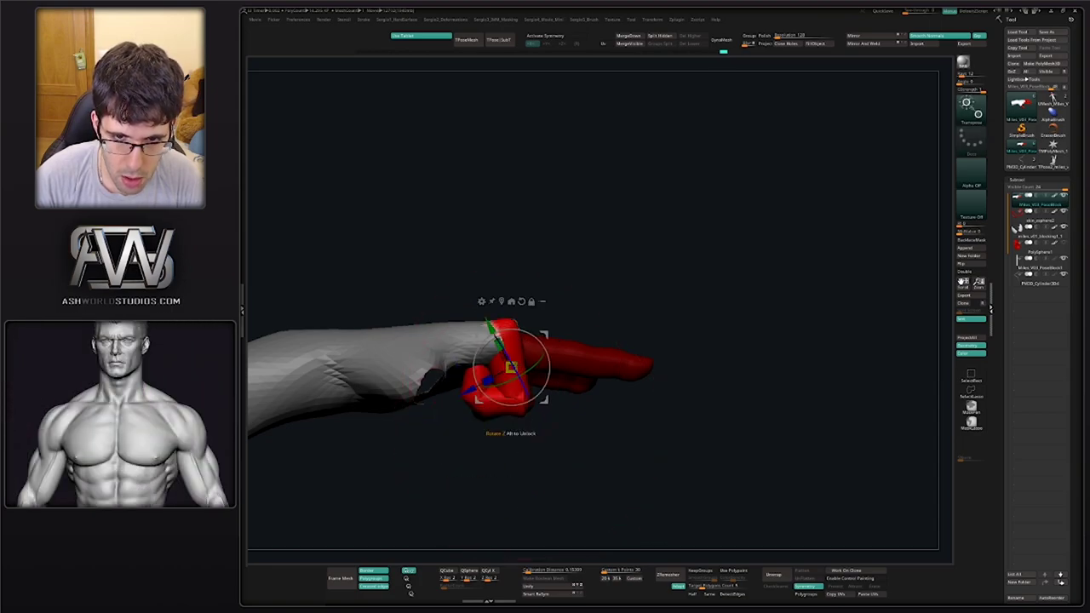
Rotate the curled index and middle fingers together about their knuckles
alt+click(506, 322)
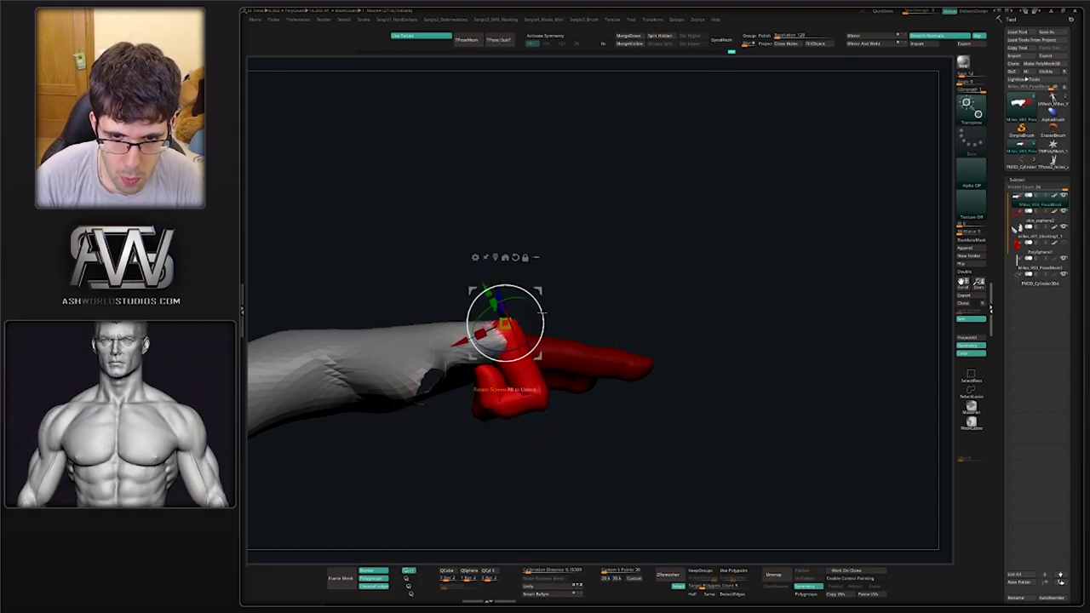
key(q)
mouse_move(542, 313)
right_down()
mouse_move(541, 356)
mouse_move(551, 322)
mouse_move(544, 400)
right_up()
Leave only the curled middle finger unmasked and rotate it to adjust its angle beside the index finger
key(w)
ctrl+click(540, 383)
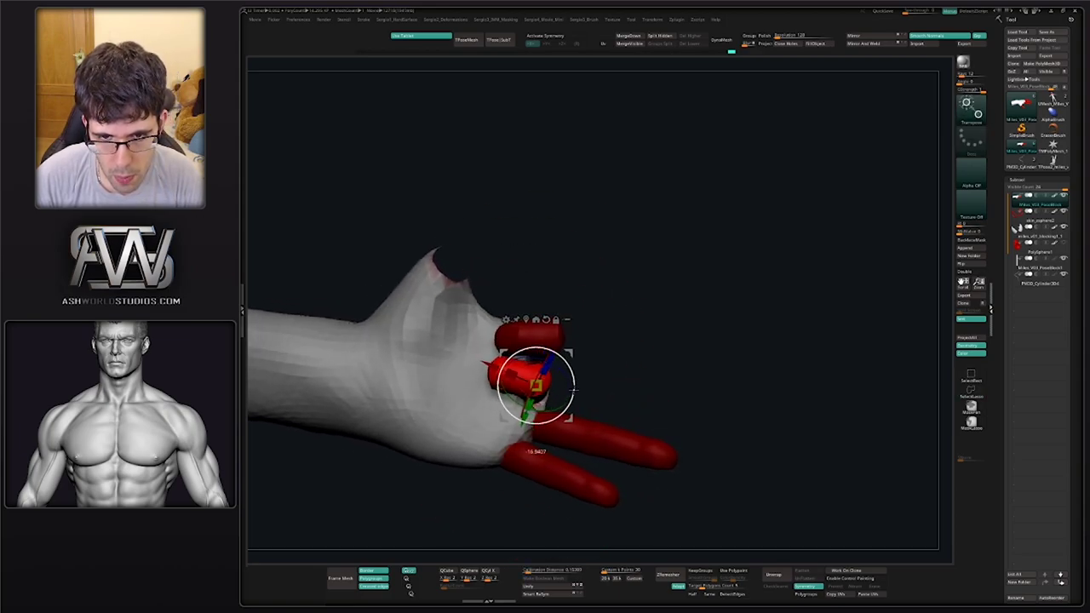
mouse_move(605, 342)
right_down()
mouse_move(604, 454)
mouse_move(650, 387)
mouse_move(609, 383)
mouse_move(608, 430)
right_up()
key(q)
Leave only the ring finger unmasked and hide the already curled index and middle fingers
right_drag(555, 390, 565, 429)
key(w)
ctrl+click(578, 331)
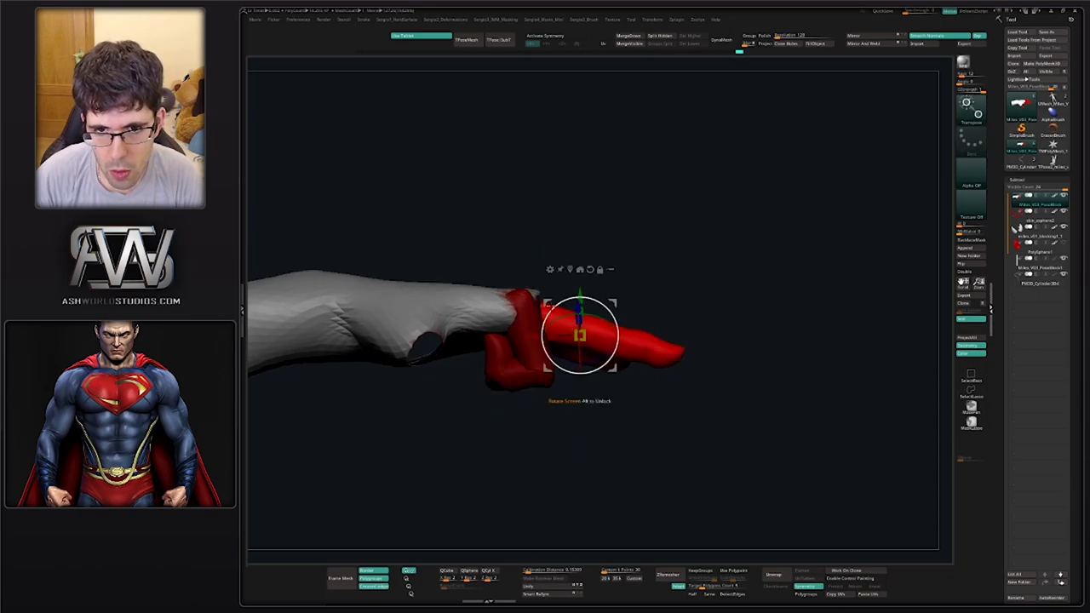
key(q)
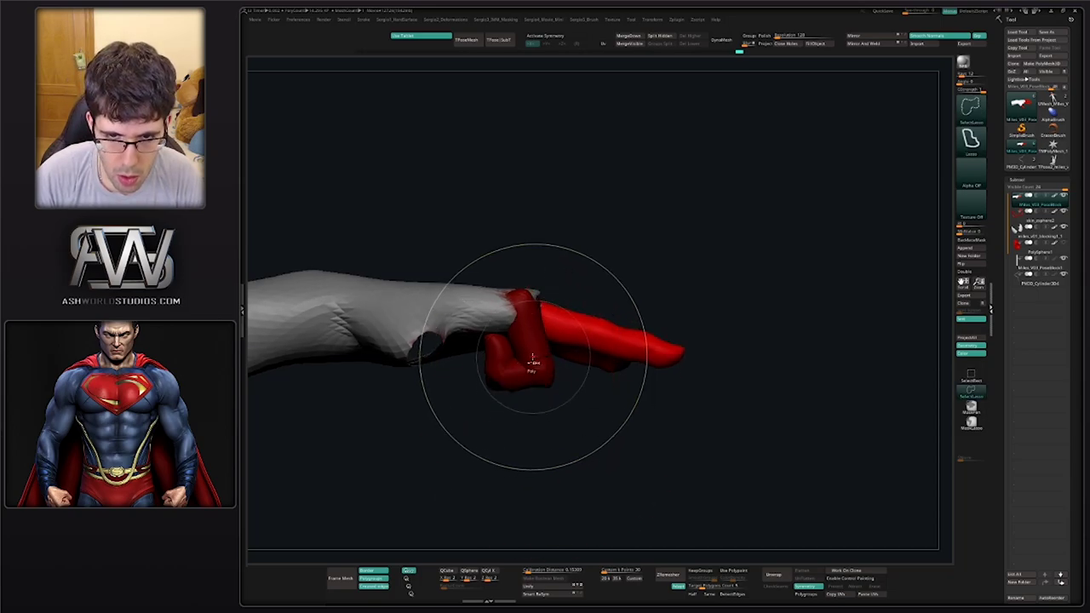
ctrl+shift+click(532, 364)
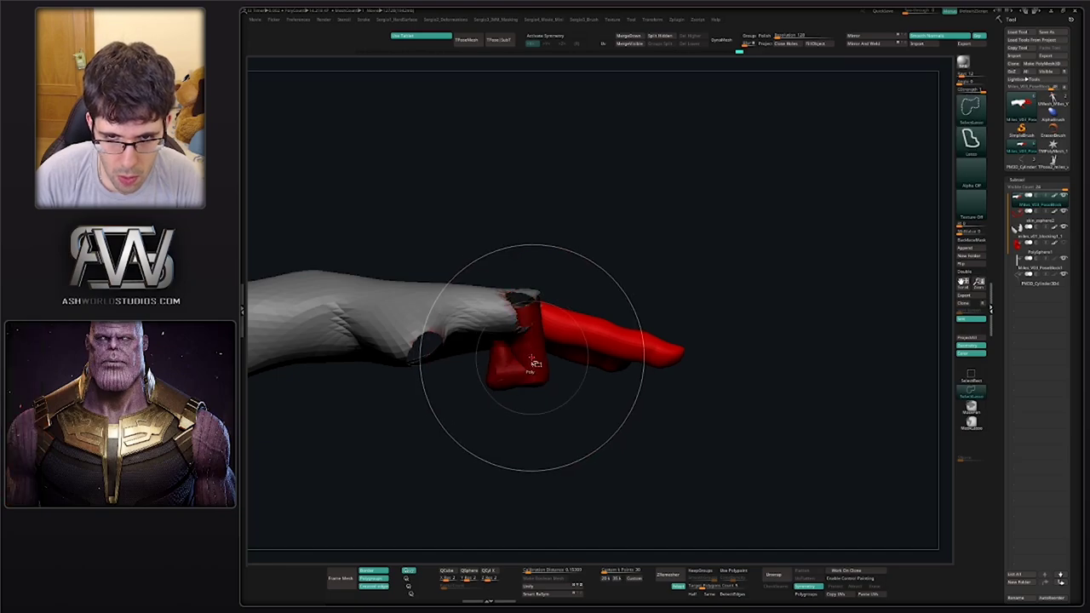
ctrl+shift+click(533, 365)
Rotate the ring finger down about its knuckle and curl its outer segments at the middle and last joints
key(w)
mouse_move(579, 335)
alt+mouse_down()
mouse_move(529, 313)
mouse_move(550, 346)
mouse_move(543, 352)
mouse_move(586, 365)
mouse_move(530, 380)
mouse_move(539, 409)
alt+mouse_up()
alt+click(526, 376)
ctrl+drag(542, 460, 510, 433)
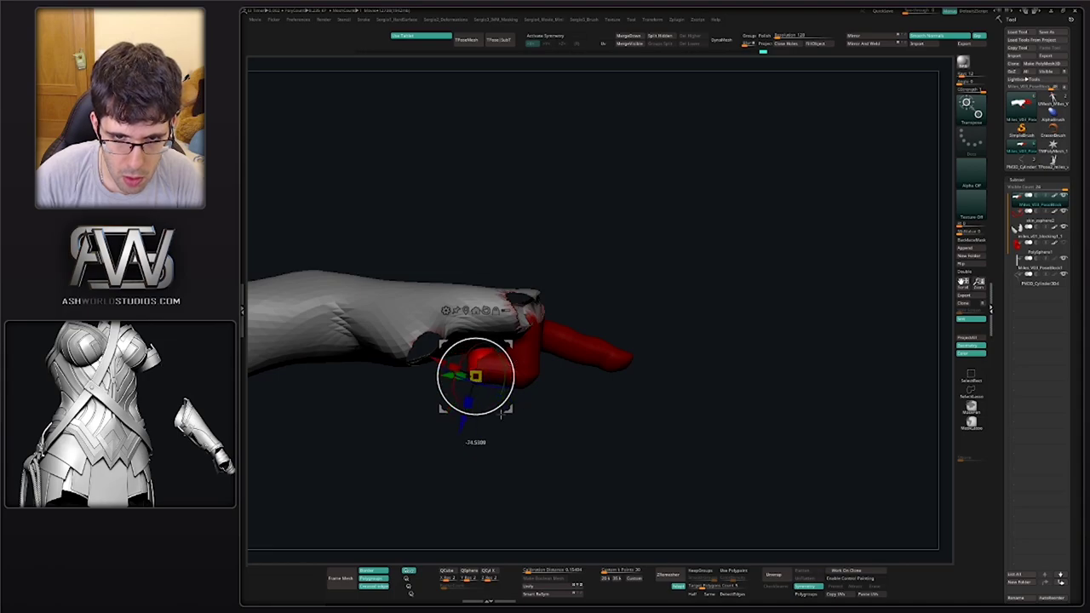
mouse_move(557, 399)
mouse_down()
mouse_move(526, 393)
mouse_move(583, 415)
mouse_move(555, 390)
mouse_move(558, 412)
mouse_up()
Hide the curled ring finger, leave only the little finger unmasked and rotate it down about its knuckle
key(q)
ctrl+shift+click(525, 373)
ctrl+shift+click(520, 381)
key(w)
ctrl+click(563, 351)
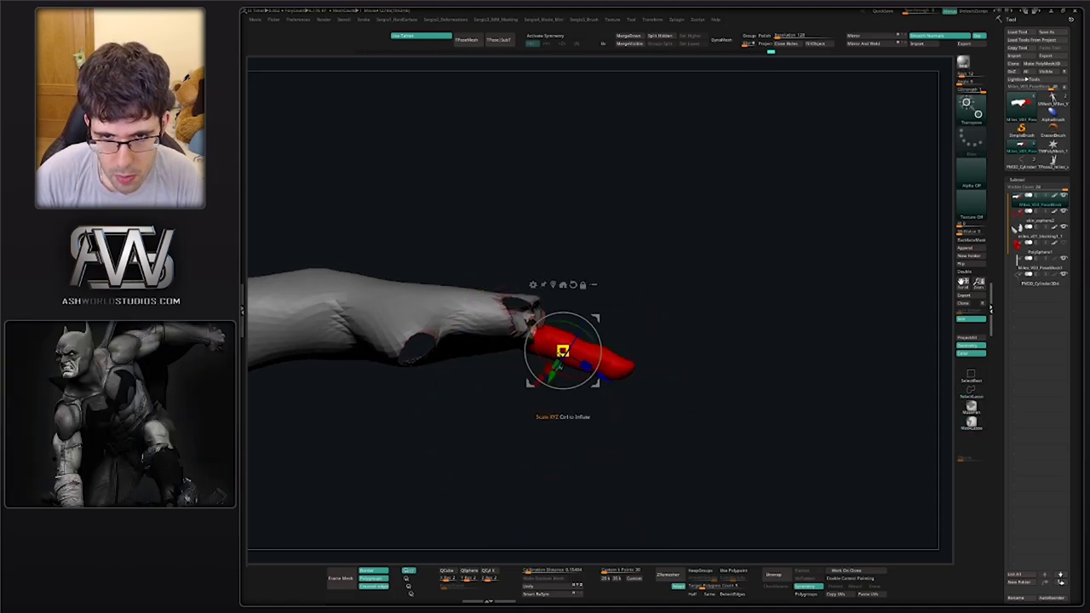
ctrl+click(621, 363)
alt+click(534, 333)
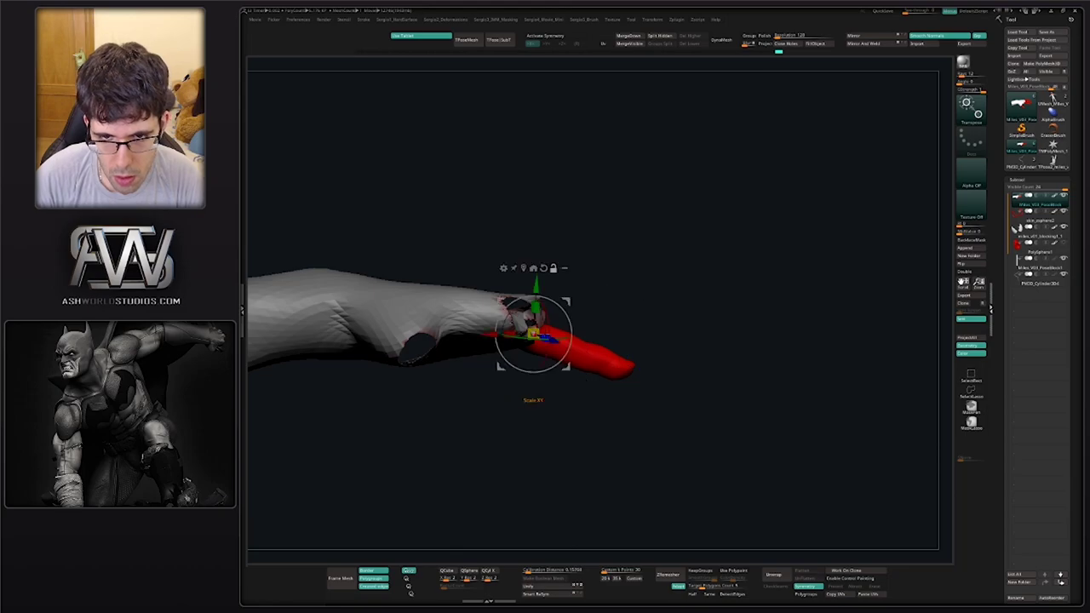
drag(571, 326, 599, 346)
drag(570, 302, 553, 309)
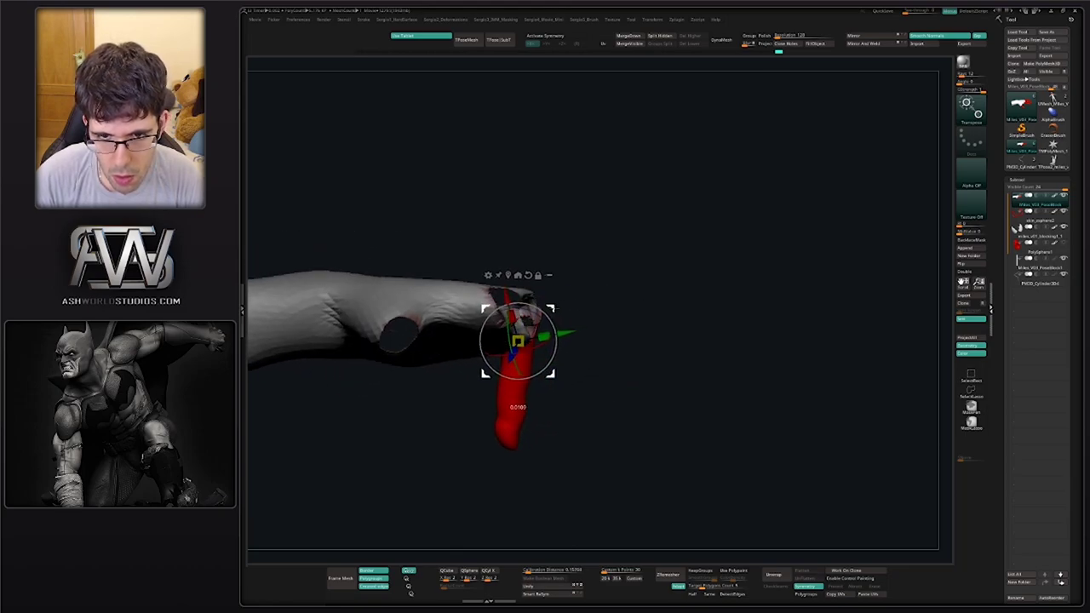
drag(630, 348, 542, 341)
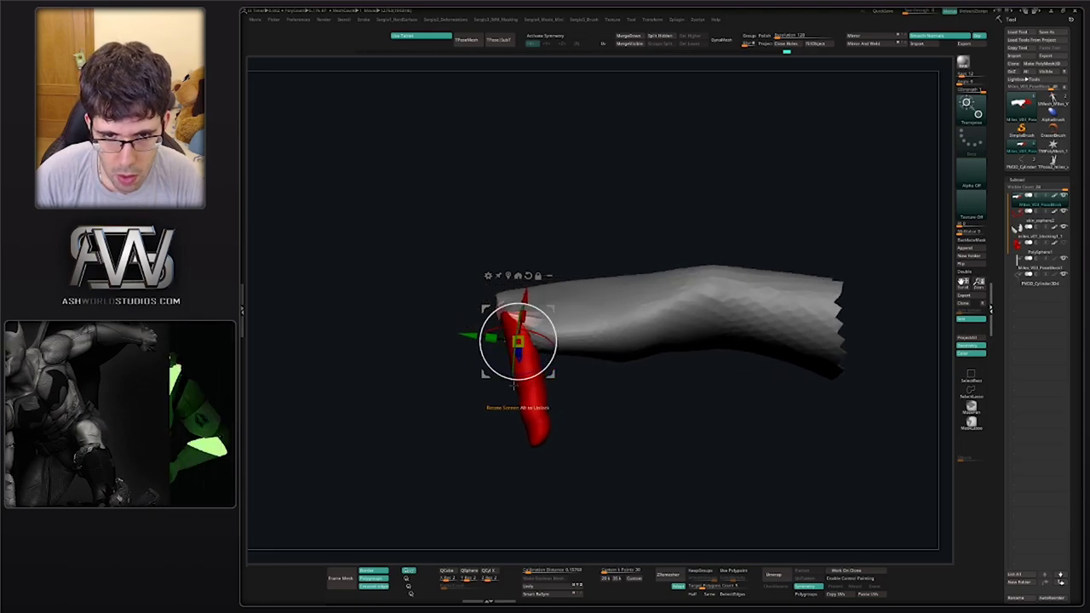
Mask the little finger's base segment and bend its outer segments back at the middle joint
ctrl+drag(458, 375, 454, 247)
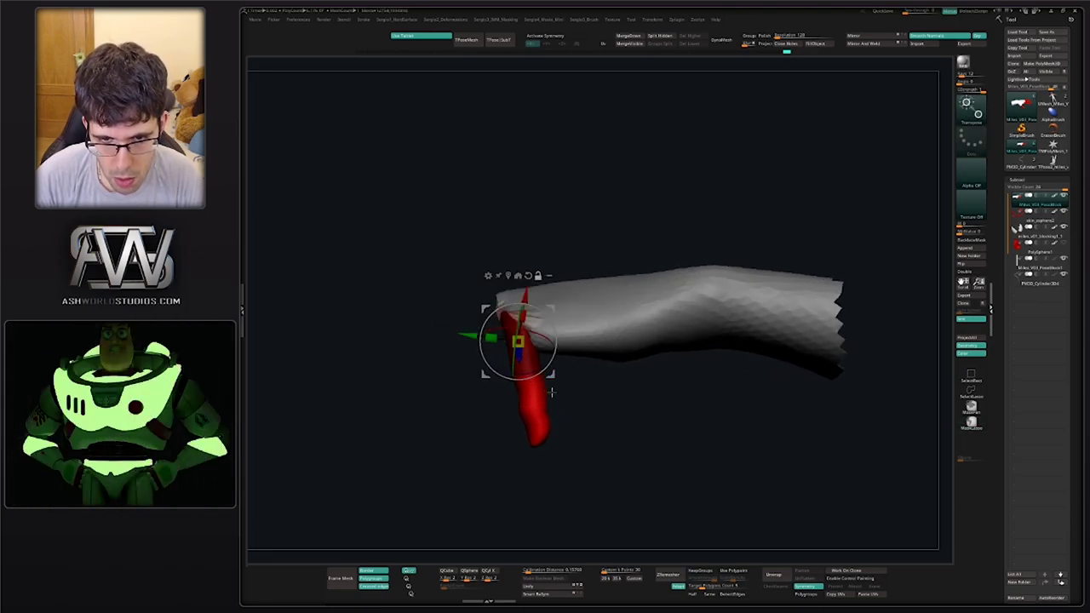
drag(552, 393, 537, 409)
alt+click(533, 383)
alt+click(531, 376)
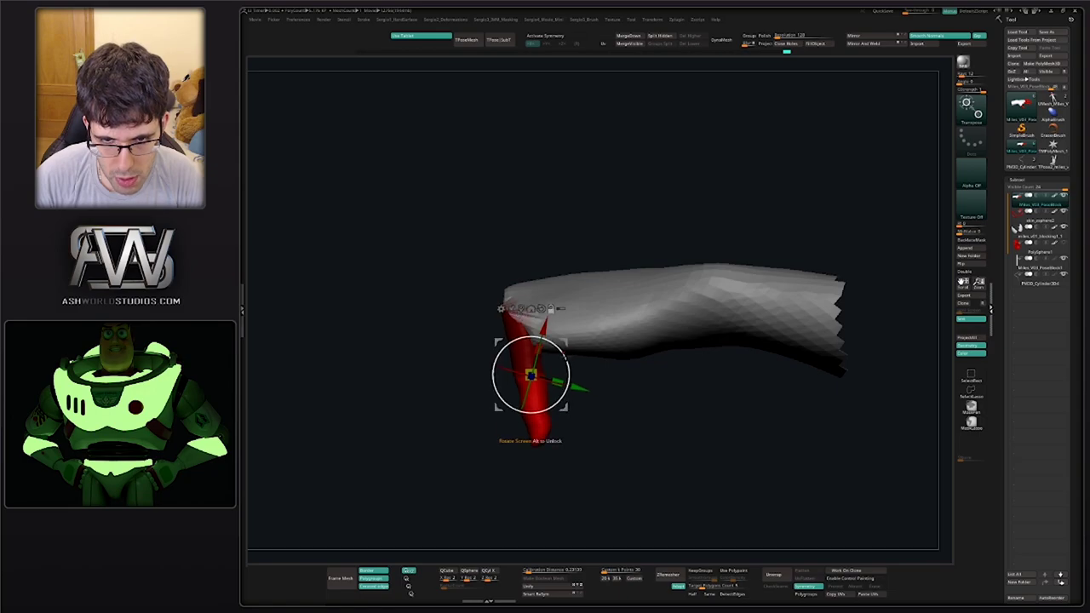
drag(566, 357, 521, 338)
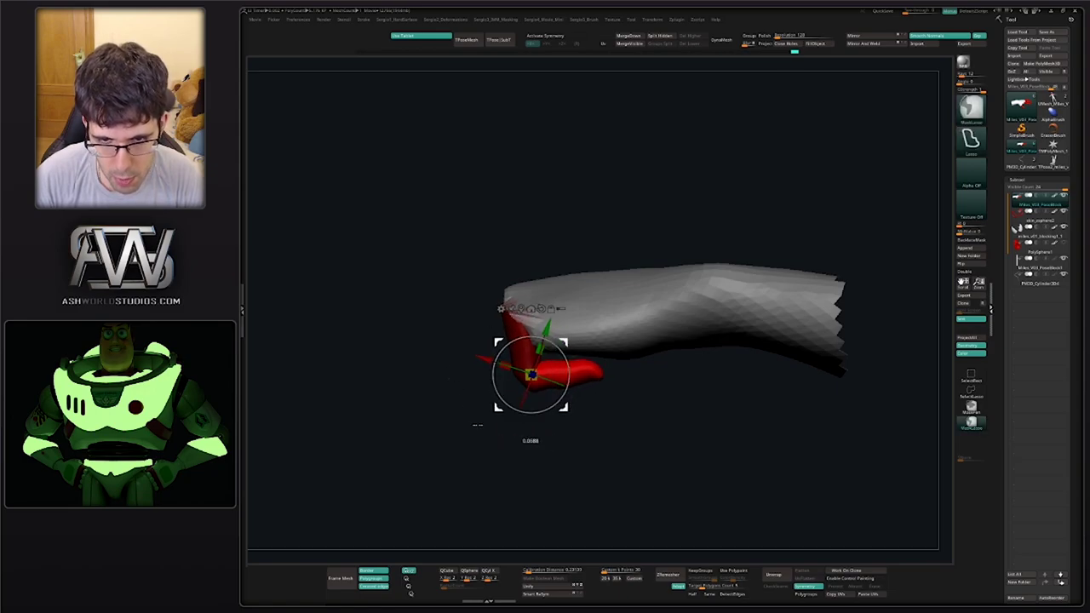
Mask the little finger up to its last joint, curl the fingertip, and unhide the other fingers
mouse_move(575, 404)
ctrl+mouse_down()
mouse_move(546, 329)
mouse_move(524, 453)
ctrl+mouse_up()
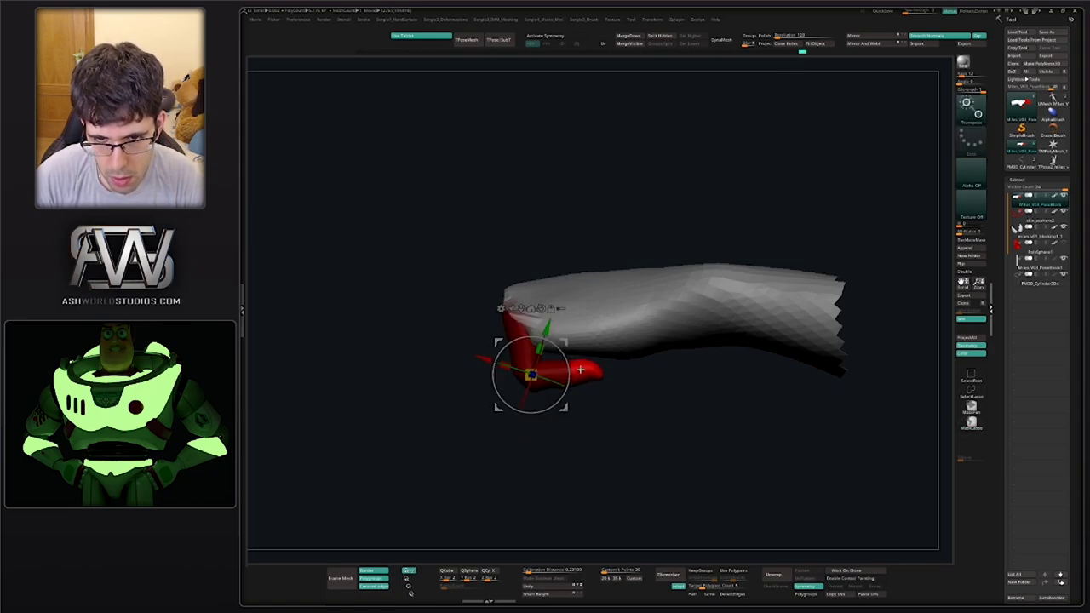
alt+click(577, 373)
alt+click(574, 371)
alt+click(574, 370)
key(ctrl+z)
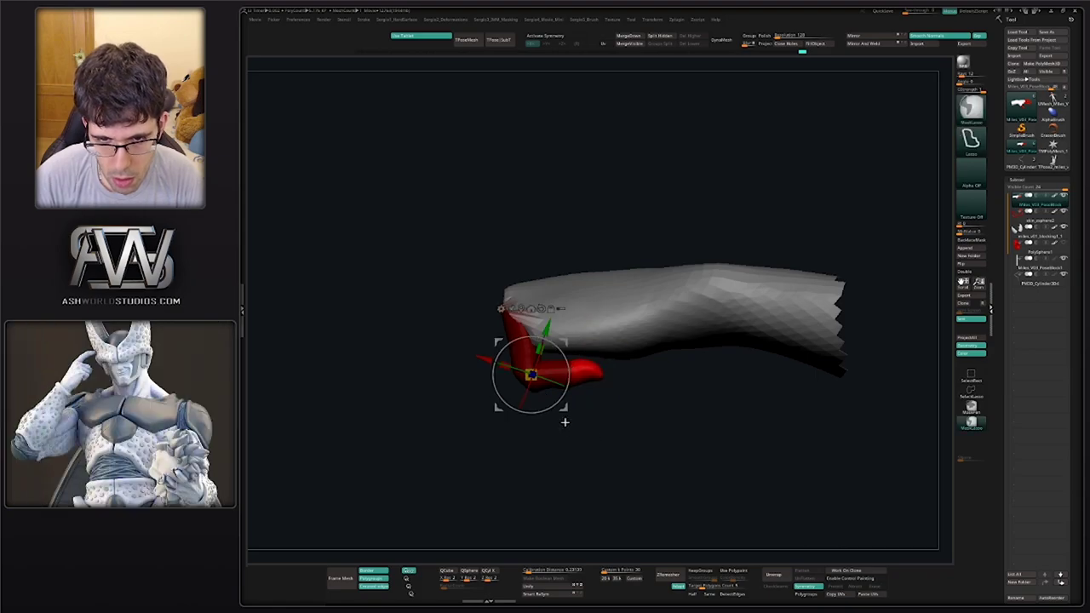
ctrl+drag(568, 391, 504, 477)
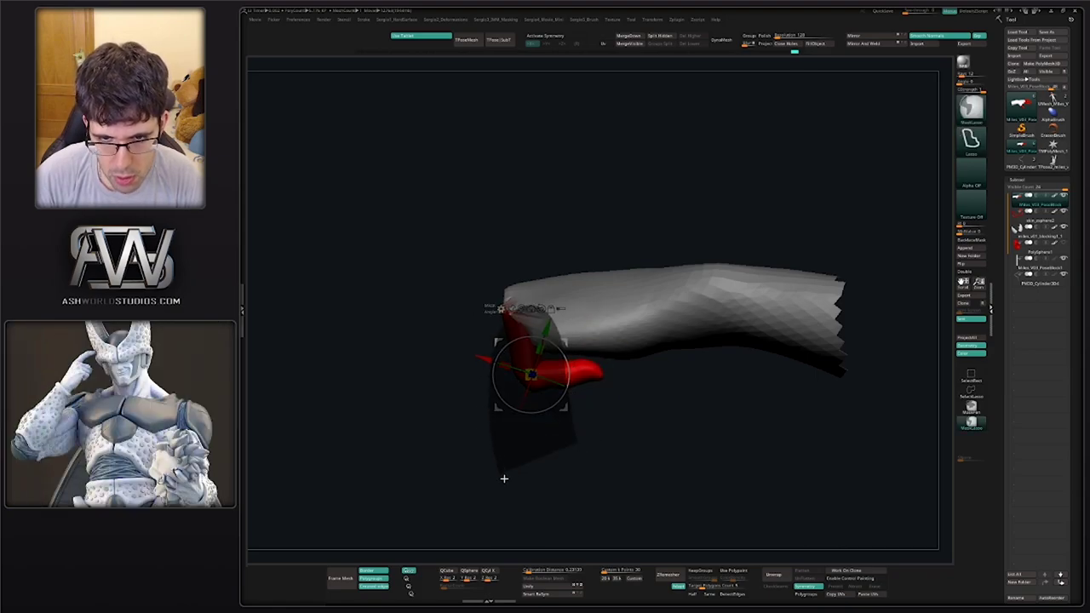
mouse_move(565, 343)
alt+mouse_down()
mouse_move(596, 345)
mouse_move(596, 392)
mouse_move(574, 412)
mouse_move(591, 387)
mouse_move(633, 397)
mouse_move(558, 407)
alt+mouse_up()
key(q)
ctrl+shift+click(633, 397)
Isolate the little and ring fingers one after the other and adjust their placement and tilt in the fist
key(w)
ctrl+click(556, 387)
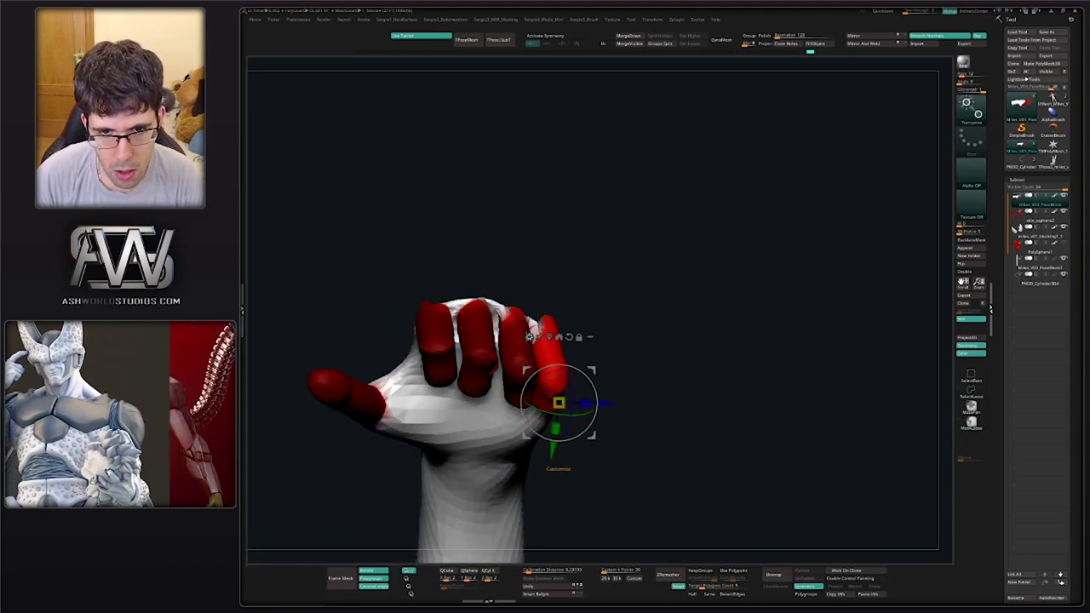
drag(629, 371, 585, 380)
ctrl+click(520, 364)
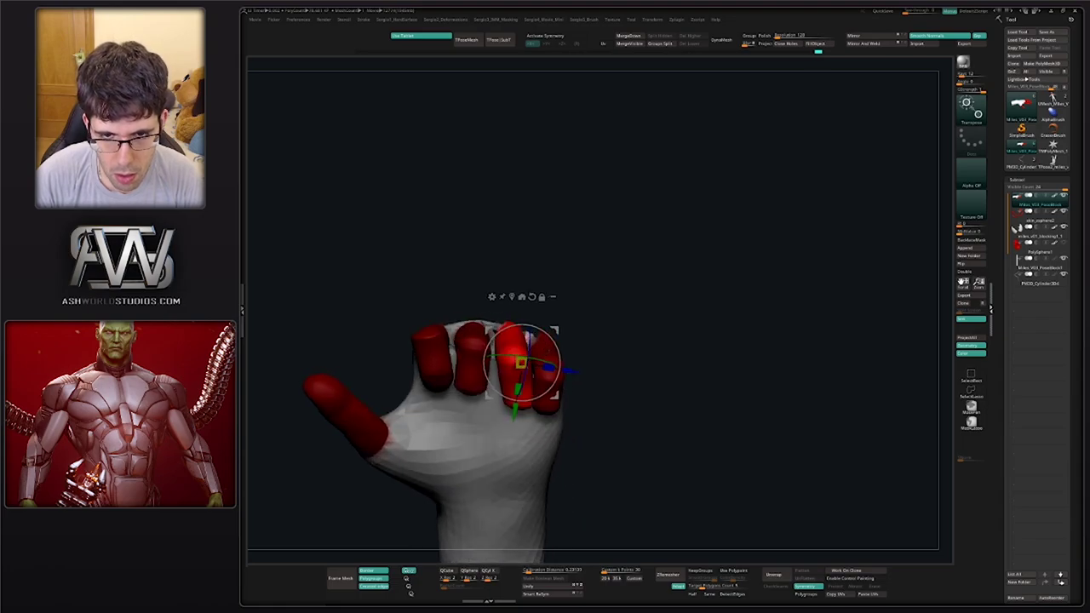
alt+drag(555, 332, 571, 384)
ctrl+click(553, 373)
Nudge the middle, ring and index fingers individually to even out their placement along the knuckles
ctrl+click(481, 351)
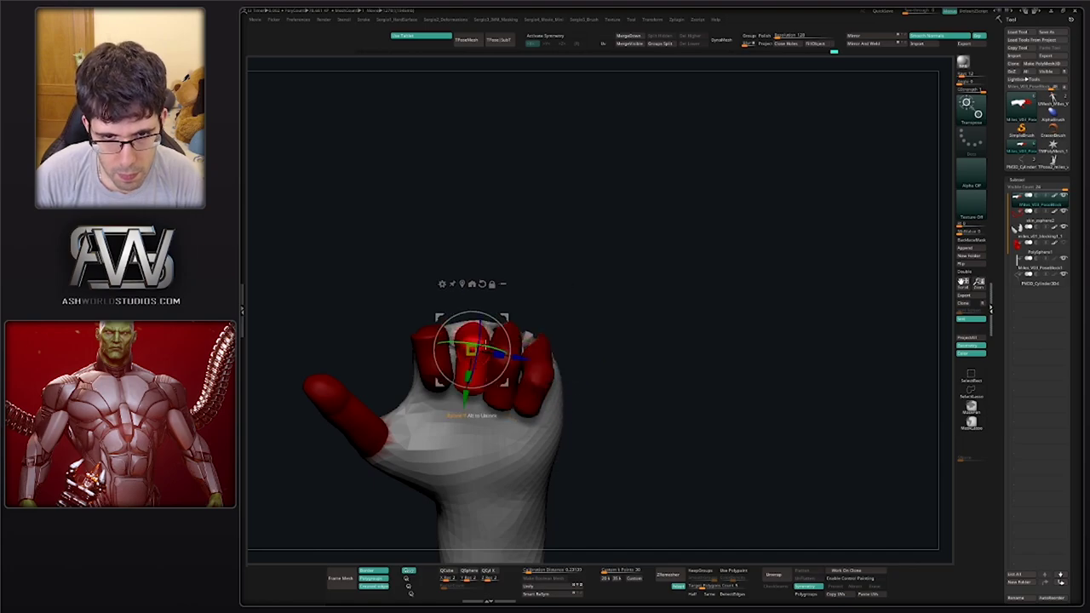
drag(504, 314, 504, 308)
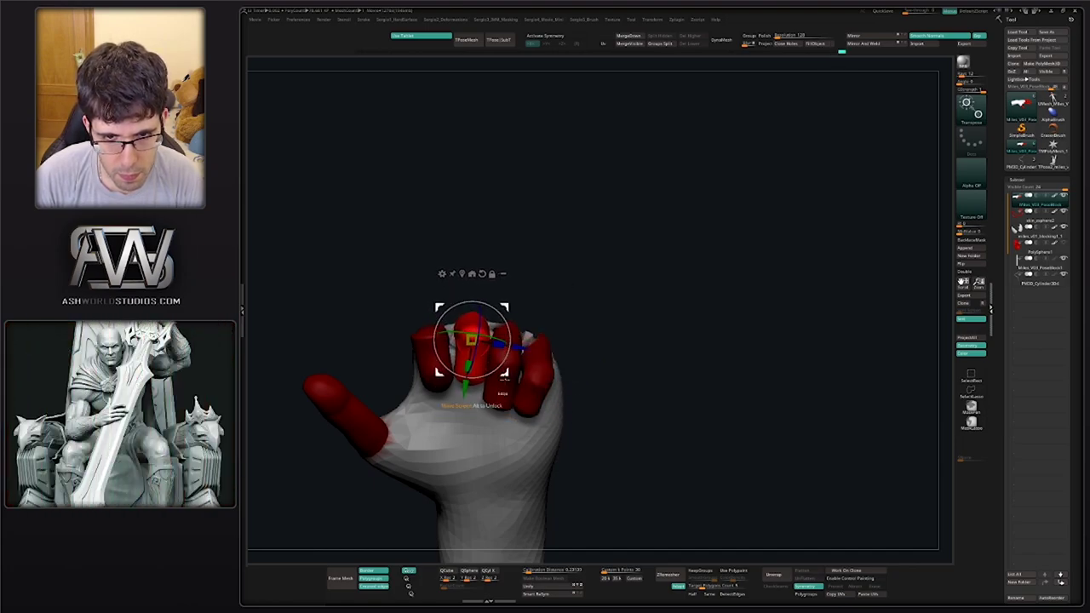
ctrl+click(504, 379)
drag(542, 351, 542, 349)
click(452, 344)
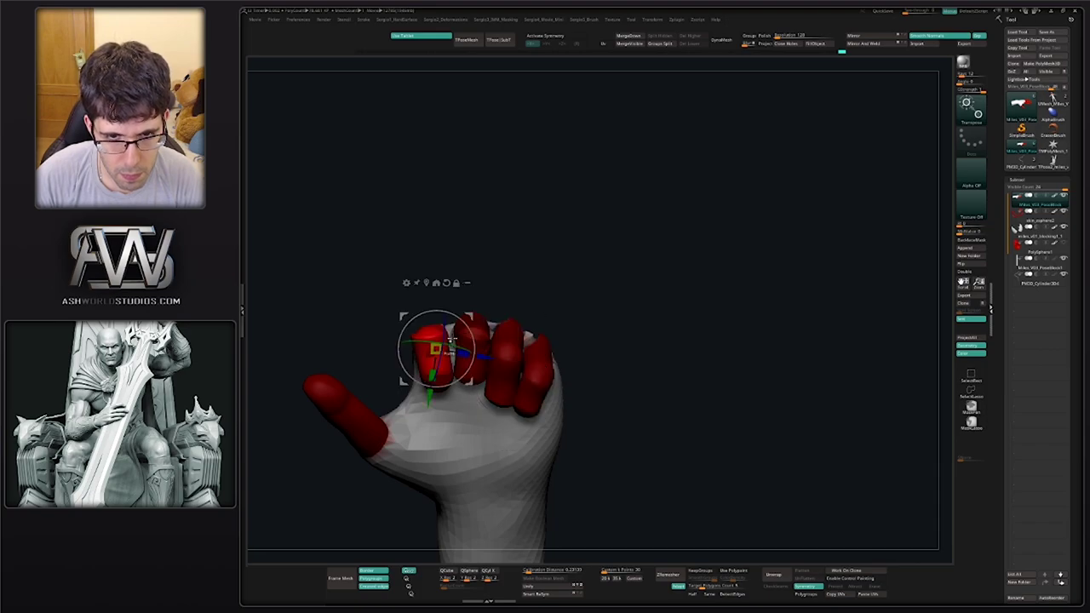
drag(471, 316, 473, 314)
Mask the hand and thumb, leaving only the four curled fingers unmasked
mouse_move(477, 341)
right_down()
mouse_move(565, 384)
mouse_move(613, 373)
right_up()
mouse_move(613, 372)
ctrl+mouse_down()
mouse_move(619, 389)
mouse_move(571, 288)
mouse_move(458, 383)
ctrl+mouse_up()
ctrl+drag(519, 407, 552, 400)
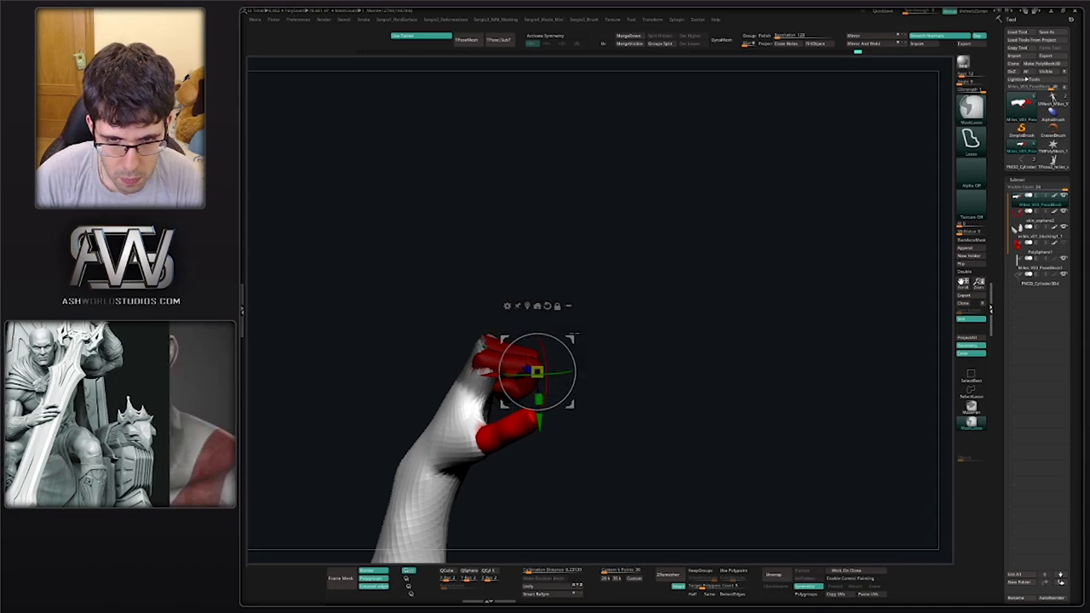
key(q)
ctrl+click(440, 329)
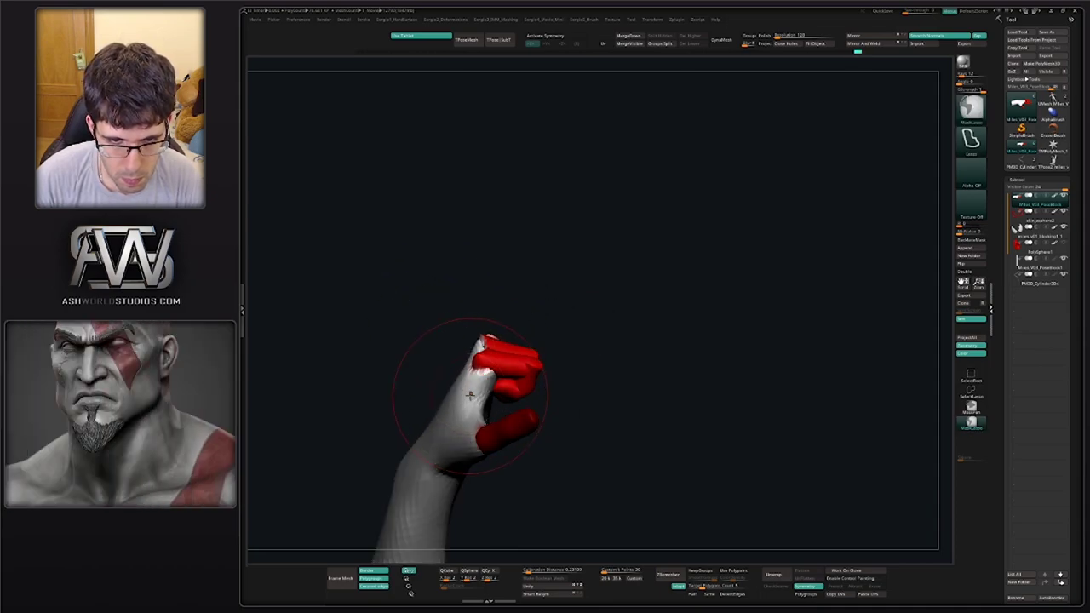
Reposition and rotate the four curled fingers together at the knuckles, and clear the mask
key(w)
right_drag(473, 375, 517, 349)
drag(554, 339, 533, 330)
right_drag(569, 321, 594, 323)
drag(522, 351, 526, 337)
drag(532, 330, 530, 334)
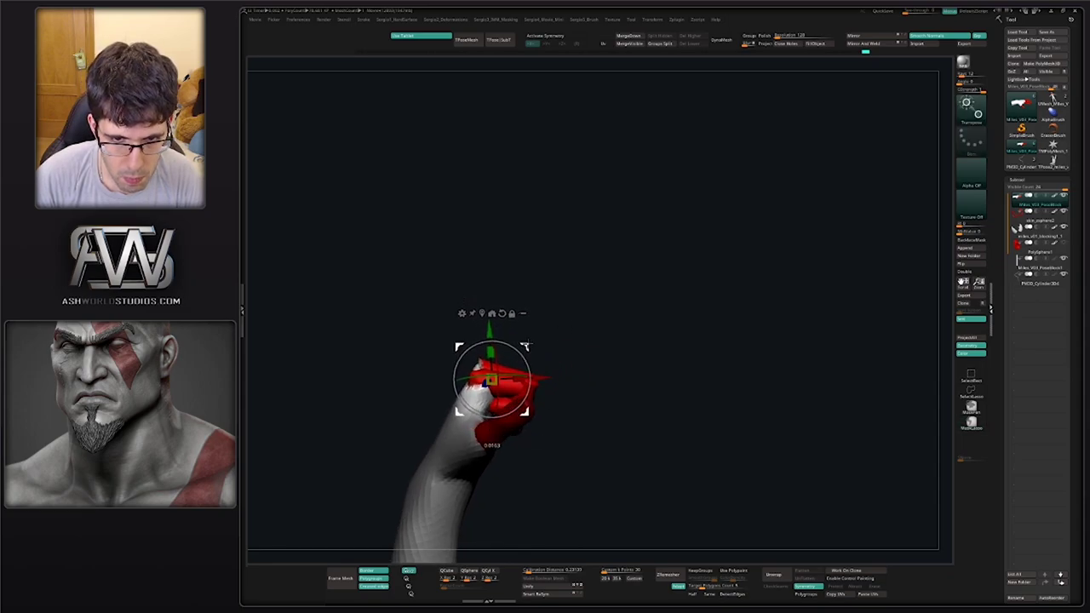
mouse_move(526, 345)
right_down()
mouse_move(581, 361)
mouse_move(548, 370)
right_up()
drag(547, 370, 566, 348)
ctrl+drag(588, 366, 613, 392)
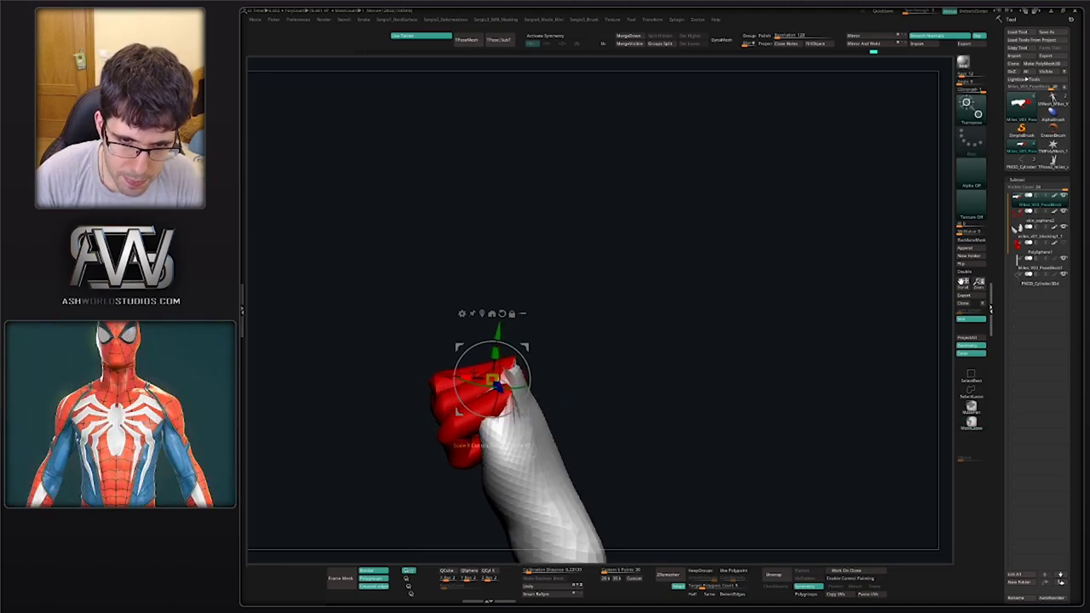
Isolate the curled finger on the hand's outer side, rotate it at the knuckle, and clear the mask
ctrl+drag(509, 365, 485, 368)
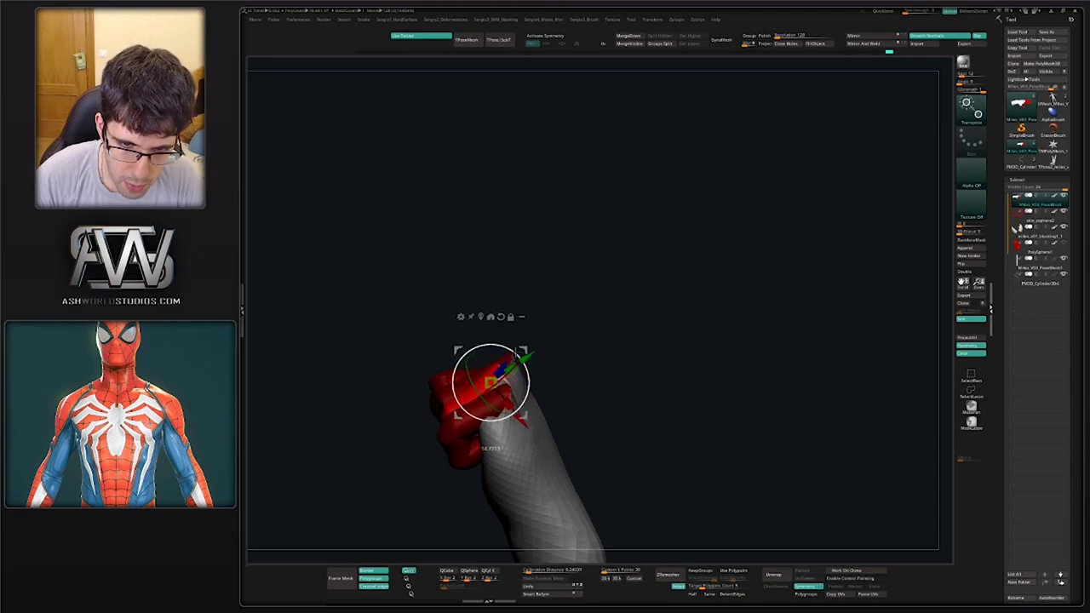
alt+drag(515, 388, 527, 364)
key(q)
mouse_move(521, 379)
right_down()
mouse_move(508, 406)
mouse_move(489, 386)
mouse_move(481, 416)
mouse_move(506, 395)
right_up()
ctrl+drag(513, 392, 524, 404)
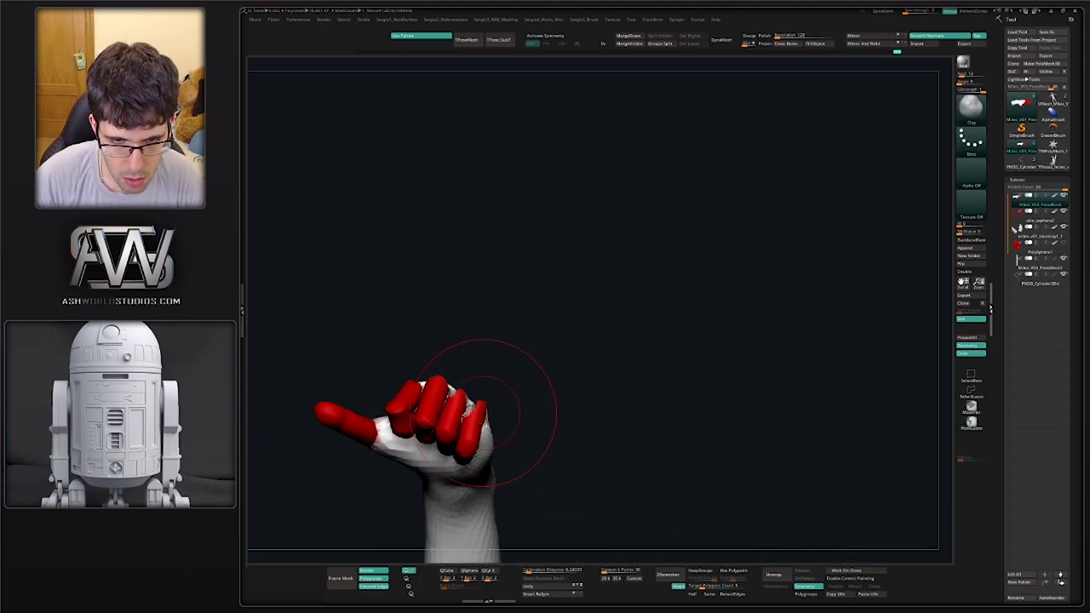
Switch to the Move Topological brush for refining the curled fingers and check the fist from several sides
mouse_move(489, 412)
right_down()
mouse_move(438, 401)
mouse_move(424, 419)
right_up()
key(b)
key(m)
key(t)
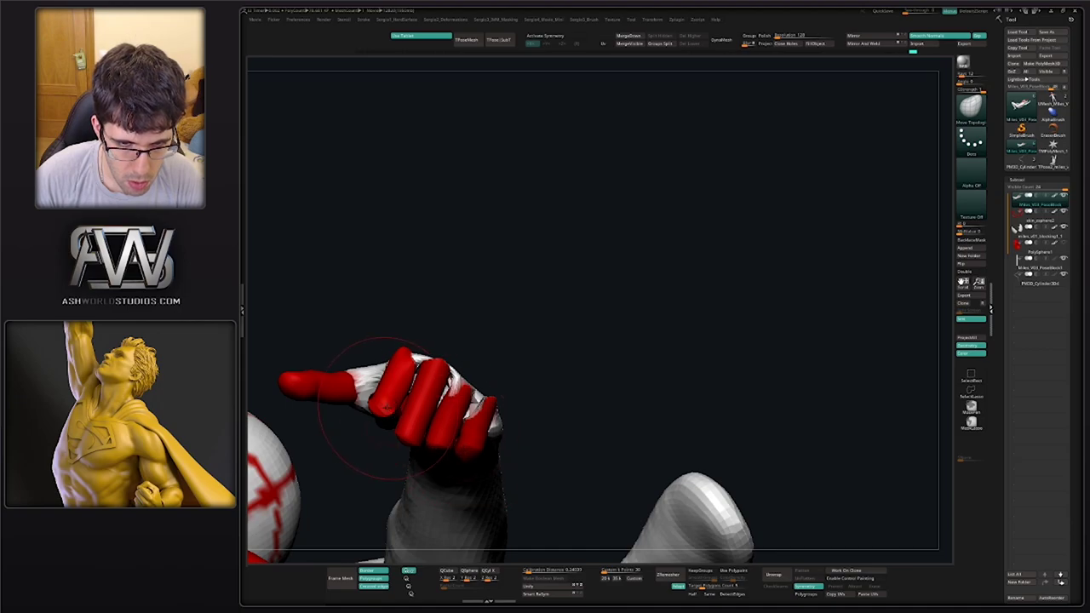
right_drag(410, 399, 404, 424)
mouse_move(404, 424)
ctrl+right_down()
mouse_move(402, 387)
mouse_move(410, 425)
mouse_move(429, 420)
ctrl+right_up()
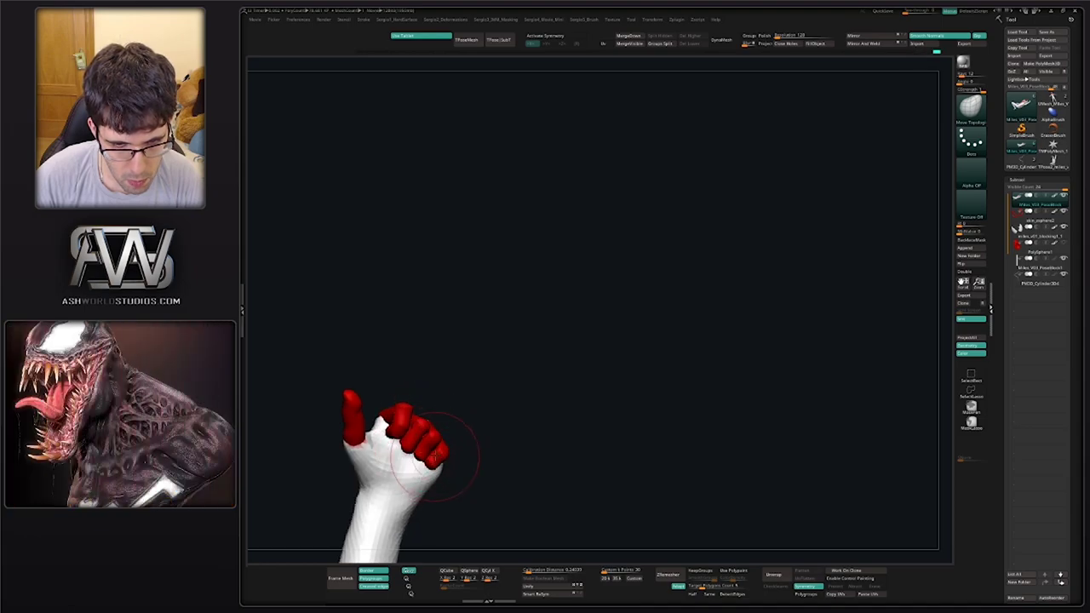
mouse_move(434, 458)
right_down()
mouse_move(414, 446)
mouse_move(429, 482)
right_up()
key(s)
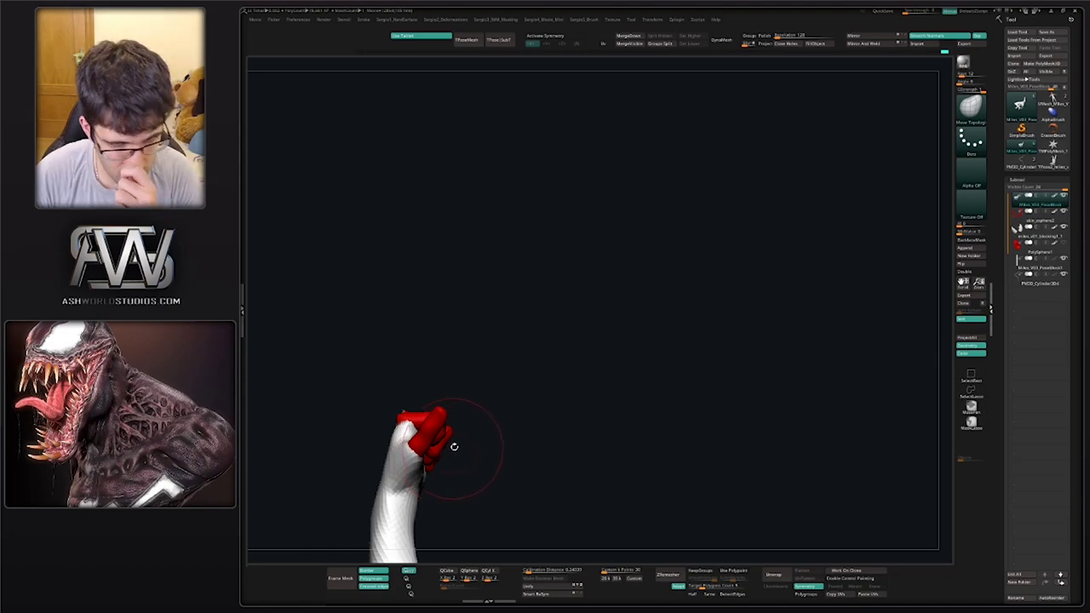
mouse_move(487, 420)
right_down()
mouse_move(464, 445)
mouse_move(467, 425)
right_up()
right_drag(467, 426, 478, 442)
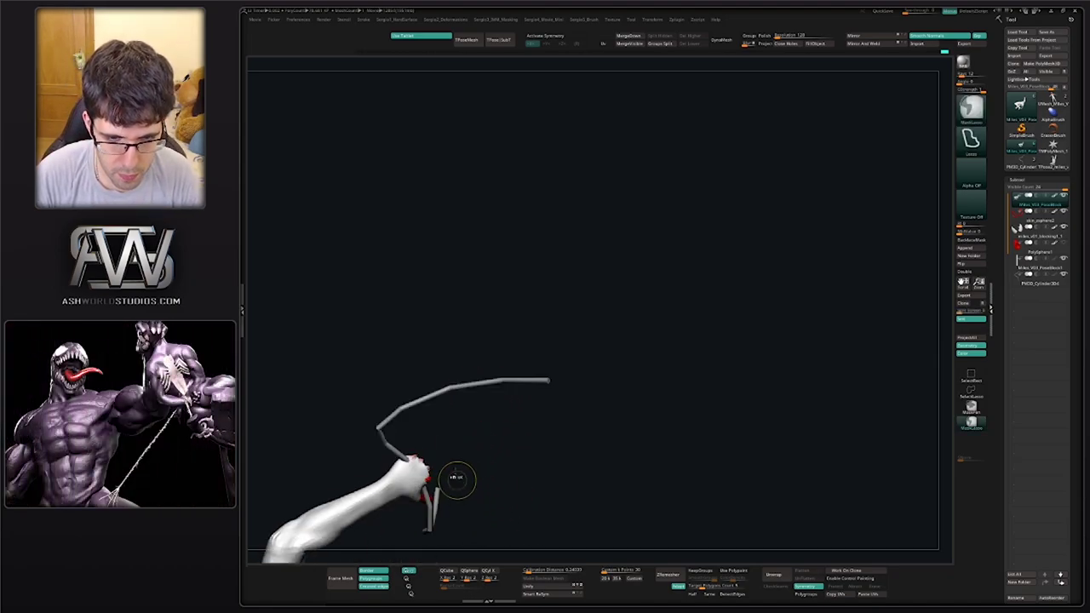
Select the web rope and shift it to line up with the curled fingers
ctrl+right_drag(457, 479, 469, 404)
alt+click(409, 459)
key(w)
drag(455, 397, 461, 405)
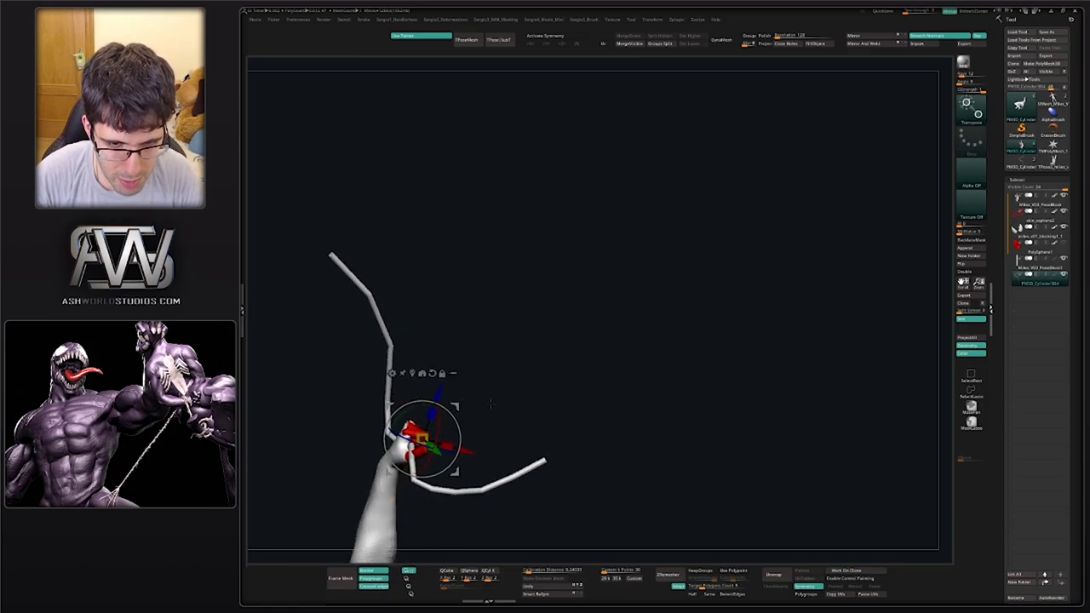
mouse_move(491, 404)
right_down()
mouse_move(418, 402)
mouse_move(485, 402)
right_up()
drag(456, 403, 457, 398)
Fine-tune the web rope's rotation and position so it passes through the fist
right_drag(514, 406, 476, 397)
right_drag(509, 433, 476, 412)
drag(454, 406, 451, 407)
right_drag(515, 411, 439, 418)
drag(433, 438, 427, 438)
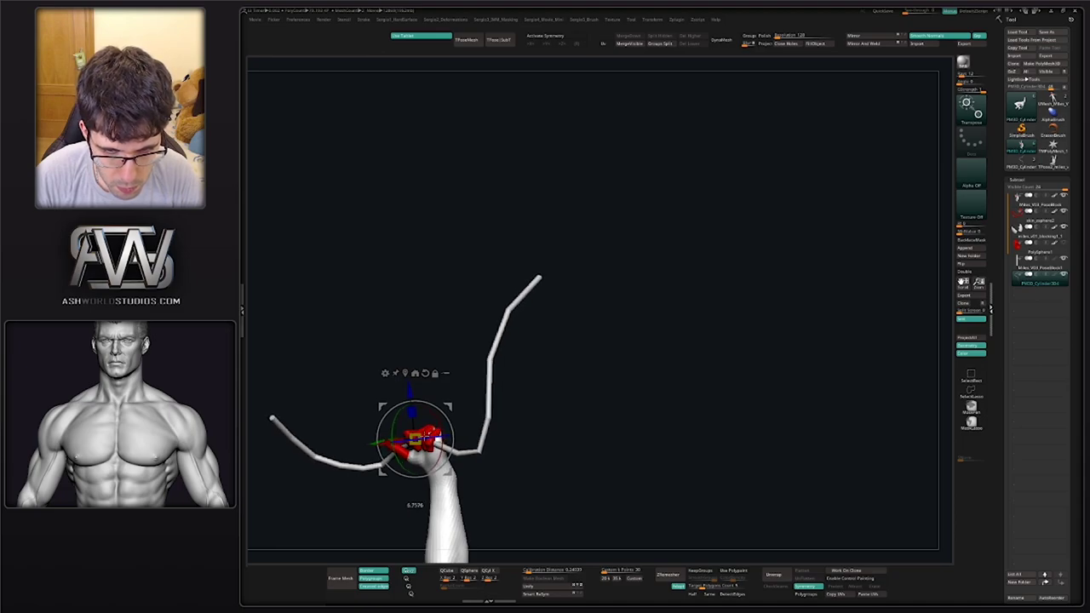
right_drag(467, 452, 519, 451)
key(q)
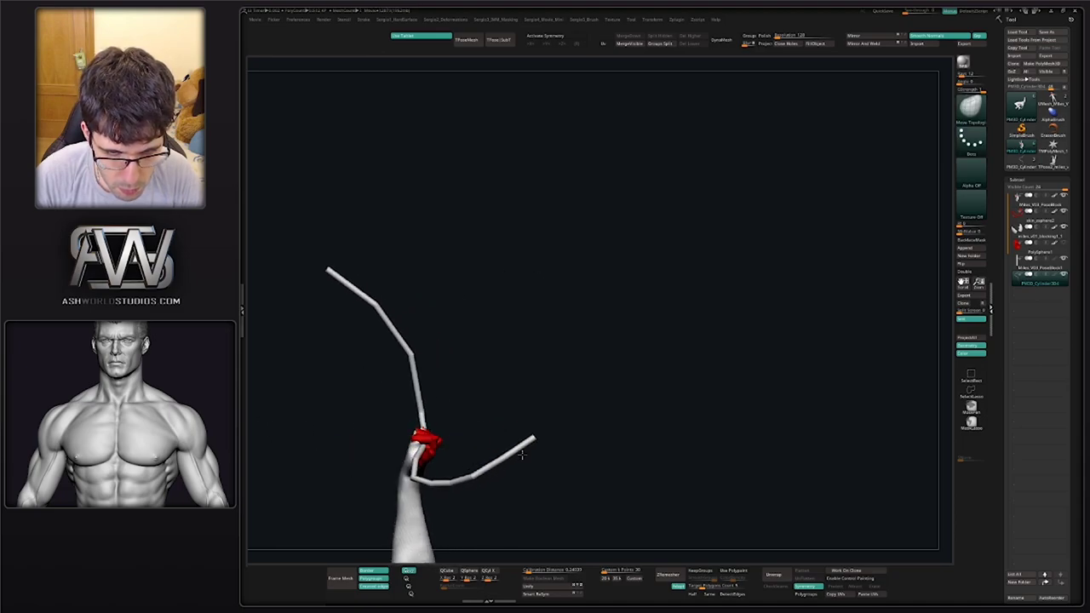
Examine the rope's path through the fist and the full figure's pose from several sides
key(w)
key(q)
mouse_move(528, 400)
right_down()
mouse_move(482, 417)
mouse_move(421, 403)
mouse_move(433, 467)
mouse_move(502, 481)
mouse_move(494, 426)
mouse_move(525, 404)
mouse_move(548, 406)
mouse_move(533, 363)
mouse_move(545, 417)
mouse_move(522, 375)
mouse_move(494, 389)
mouse_move(543, 402)
mouse_move(479, 411)
mouse_move(537, 409)
mouse_move(541, 440)
right_up()
mouse_move(598, 417)
ctrl+right_down()
mouse_move(550, 394)
mouse_move(555, 438)
mouse_move(566, 302)
ctrl+right_up()
right_drag(464, 401, 554, 411)
drag(520, 420, 574, 325)
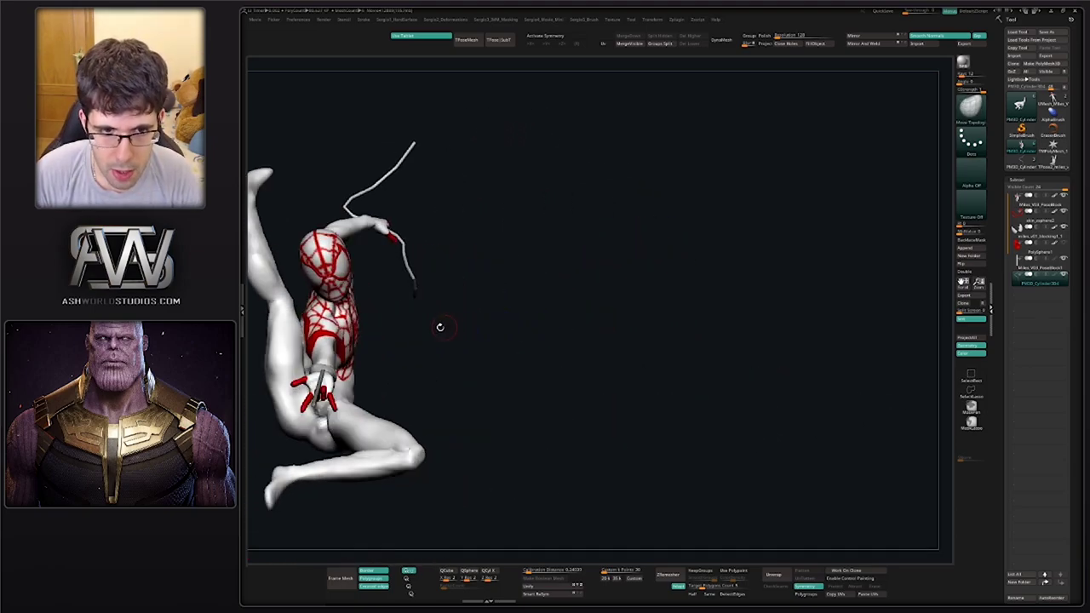
alt+drag(440, 326, 528, 360)
Select the body mesh, switch to the Move brush, and hide the limbs so only the head and torso remain
alt+click(489, 418)
drag(609, 375, 546, 372)
mouse_move(545, 372)
right_down()
mouse_move(446, 364)
mouse_move(523, 357)
mouse_move(417, 415)
mouse_move(462, 418)
mouse_move(449, 417)
mouse_move(477, 305)
right_up()
key(b)
key(m)
key(v)
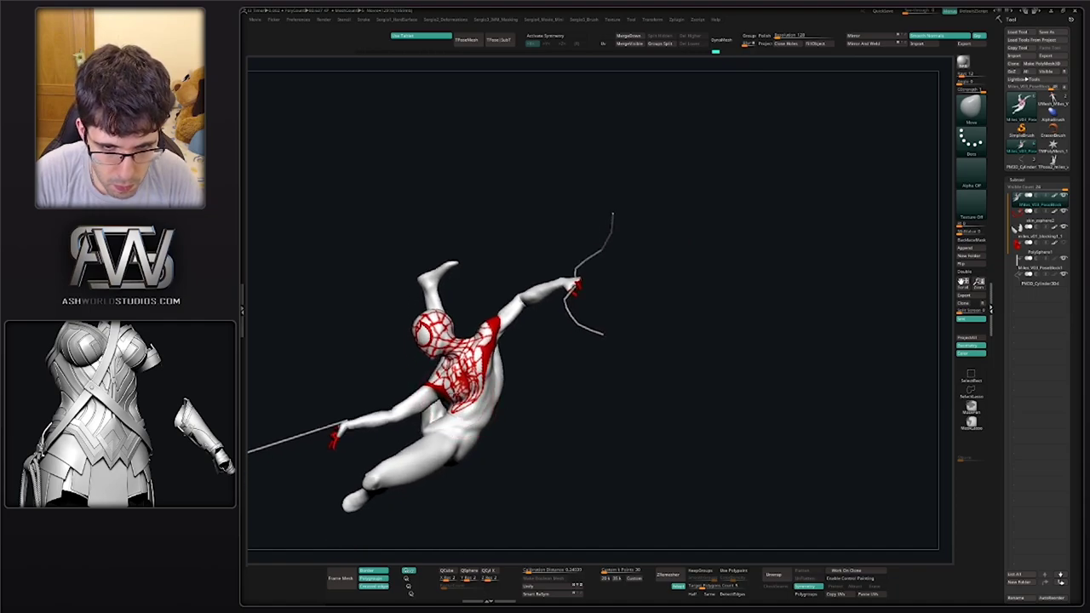
right_drag(479, 406, 456, 424)
ctrl+shift+click(471, 438)
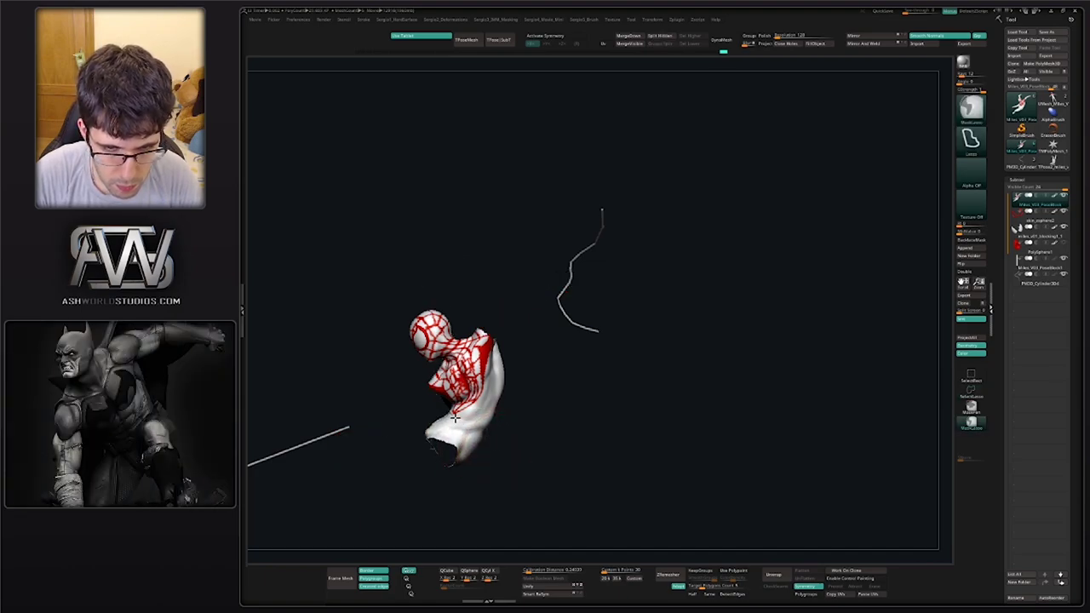
right_drag(489, 449, 519, 429)
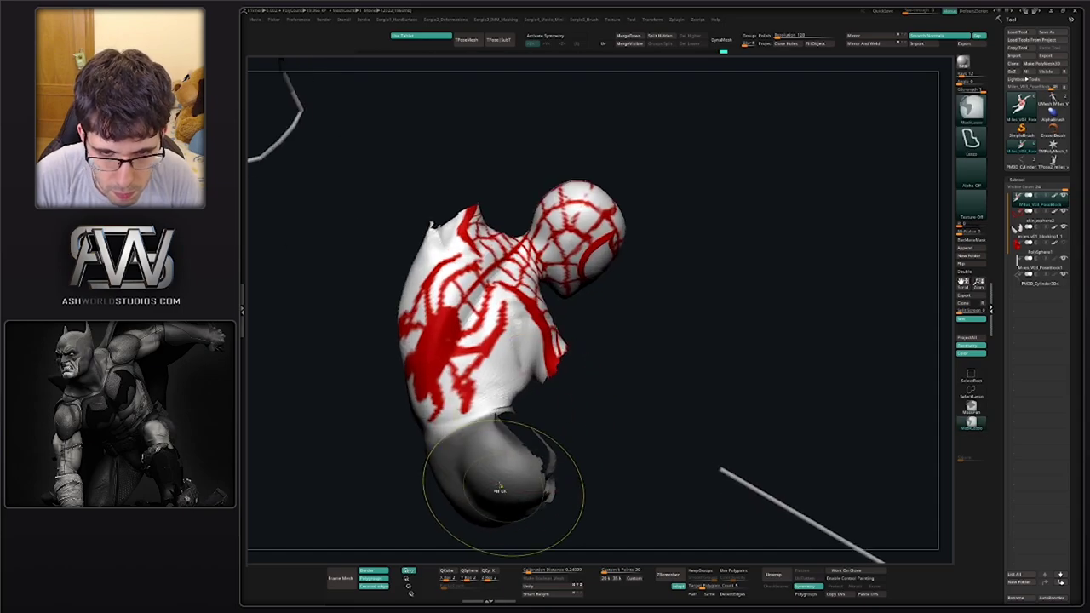
mouse_move(500, 487)
right_down()
mouse_move(558, 471)
mouse_move(526, 394)
mouse_move(569, 449)
right_up()
ctrl+click(570, 455)
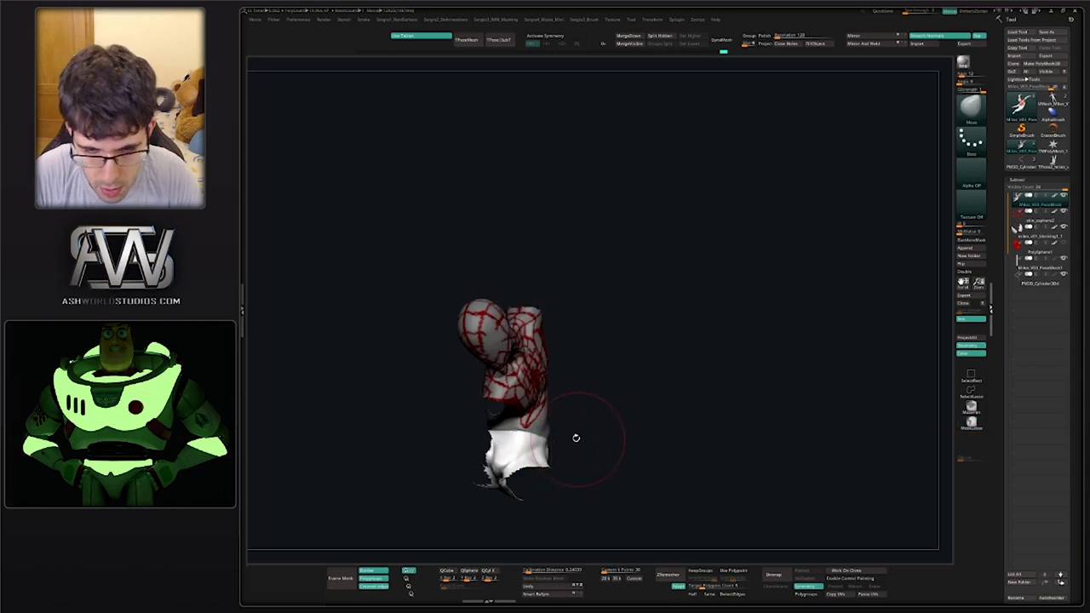
ctrl+drag(577, 417, 582, 460)
Show the full body mesh, isolate the legs and pelvis, mask them, and bring the rest of the body back into view
ctrl+shift+click(724, 384)
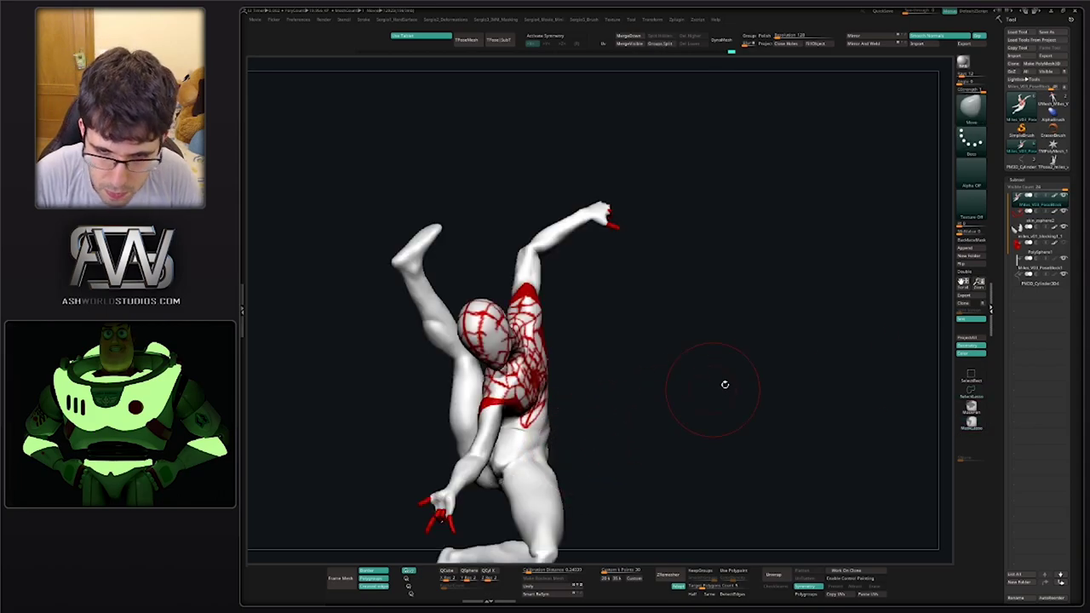
ctrl+shift+click(968, 378)
ctrl+shift+click(516, 459)
ctrl+shift+click(537, 477)
ctrl+shift+click(540, 479)
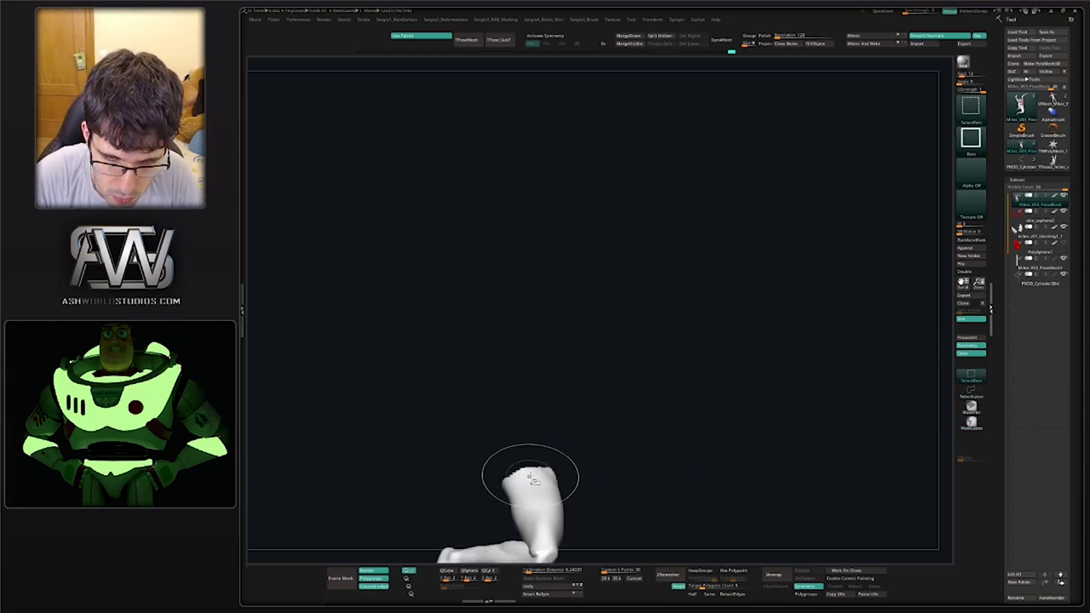
ctrl+shift+click(532, 479)
ctrl+shift+click(466, 420)
ctrl+right_drag(477, 419, 550, 419)
ctrl+click(566, 413)
ctrl+shift+click(567, 414)
ctrl+click(527, 429)
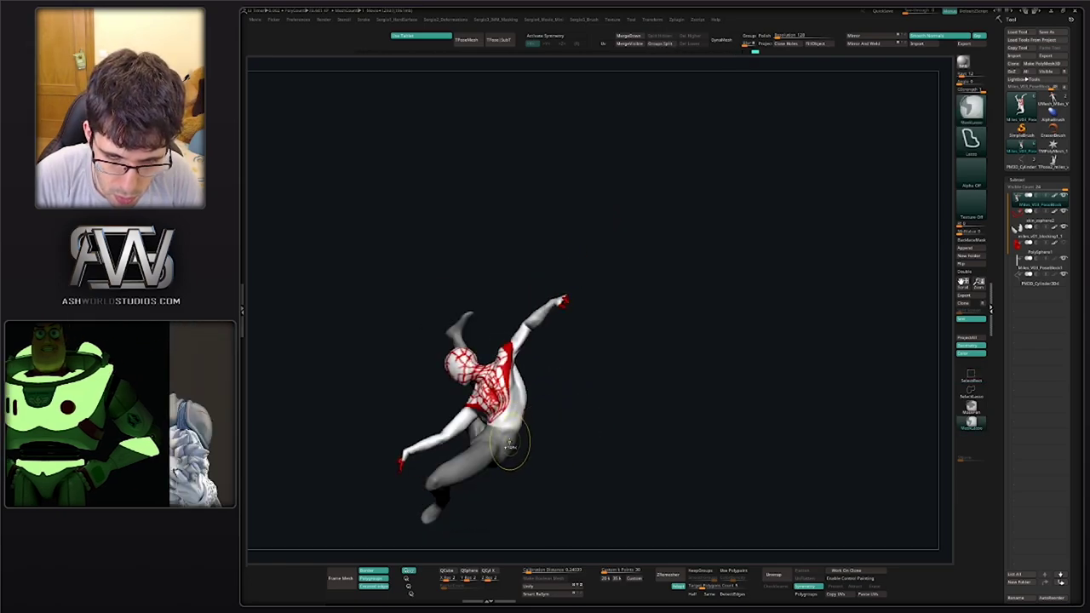
Reposition the hips and legs slightly with the transform gizmo while the upper body is masked, and clear the mask
key(w)
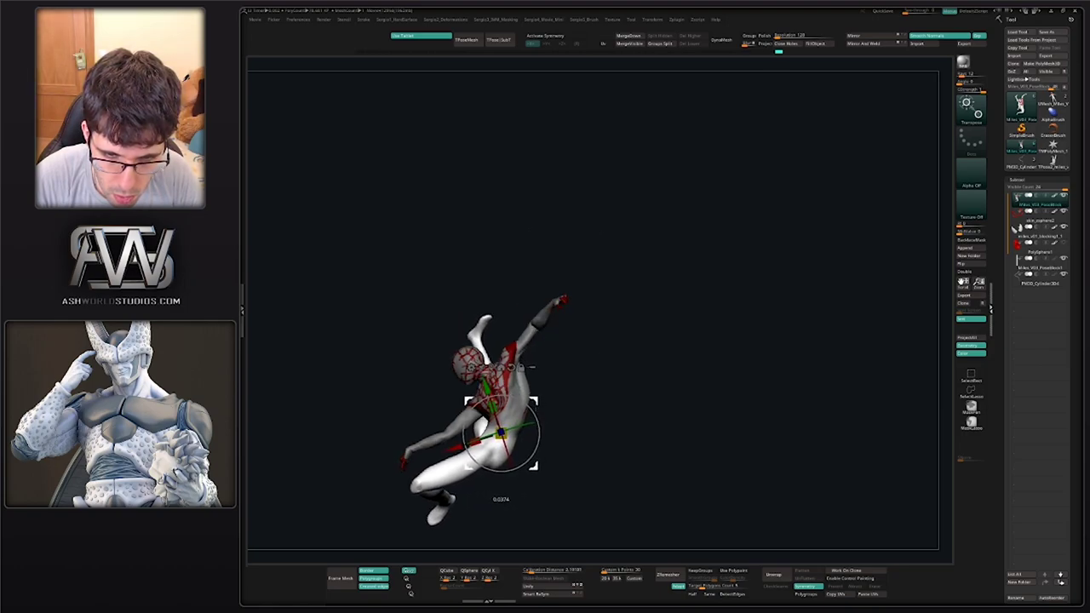
drag(545, 419, 635, 388)
drag(623, 378, 733, 360)
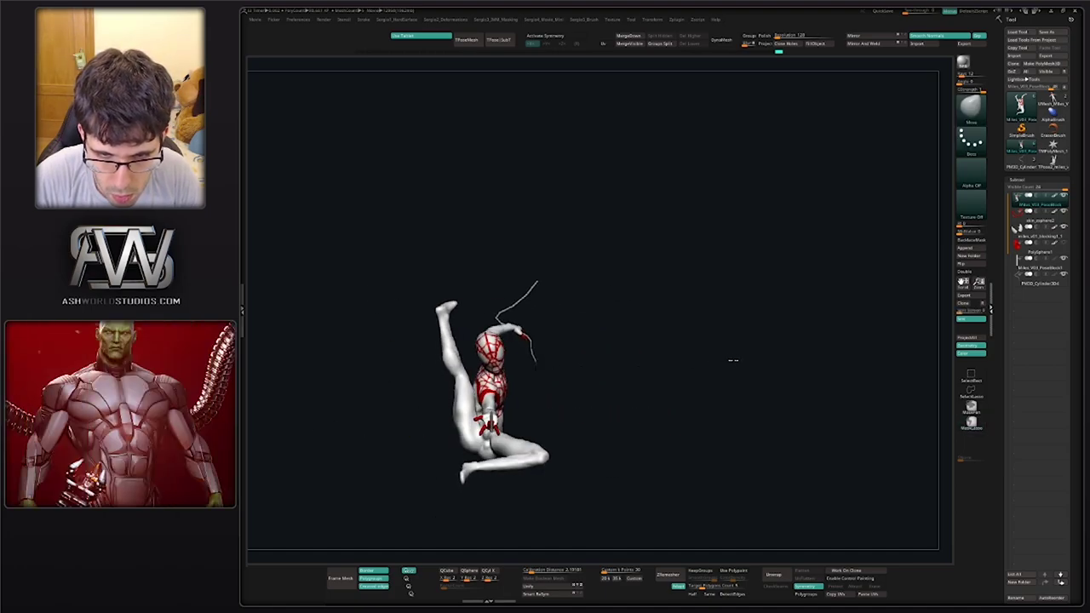
Switch off the painted colours on the body and suit subtools so the whole figure displays in plain grey
alt+drag(558, 364, 530, 384)
mouse_move(530, 426)
alt+mouse_down()
mouse_move(550, 369)
mouse_move(618, 343)
mouse_move(572, 390)
mouse_move(632, 381)
mouse_move(509, 401)
mouse_move(521, 362)
mouse_move(472, 375)
mouse_move(499, 353)
alt+mouse_up()
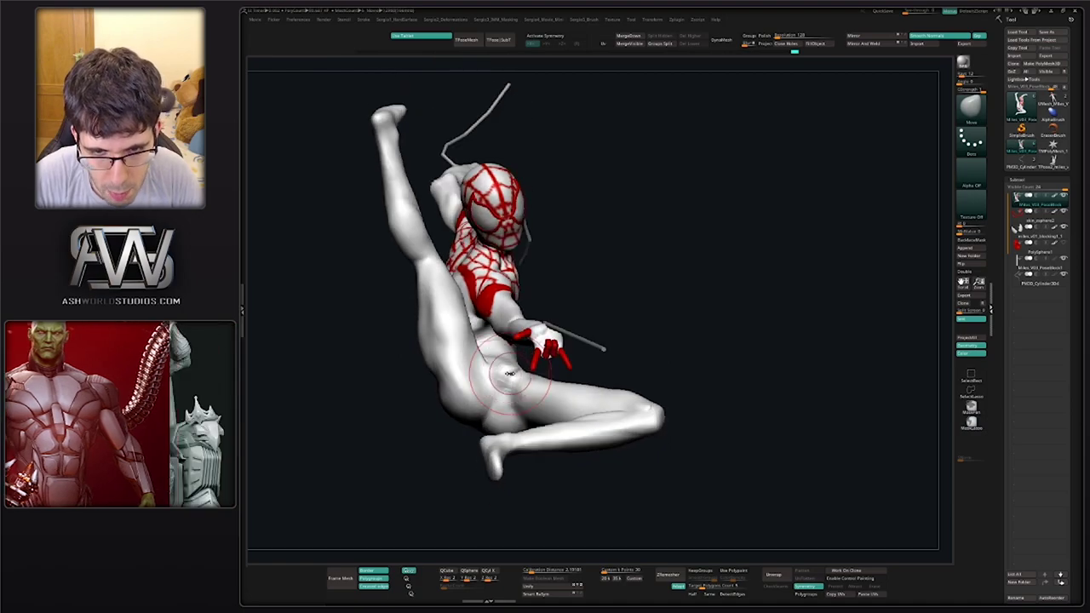
right_drag(498, 369, 522, 400)
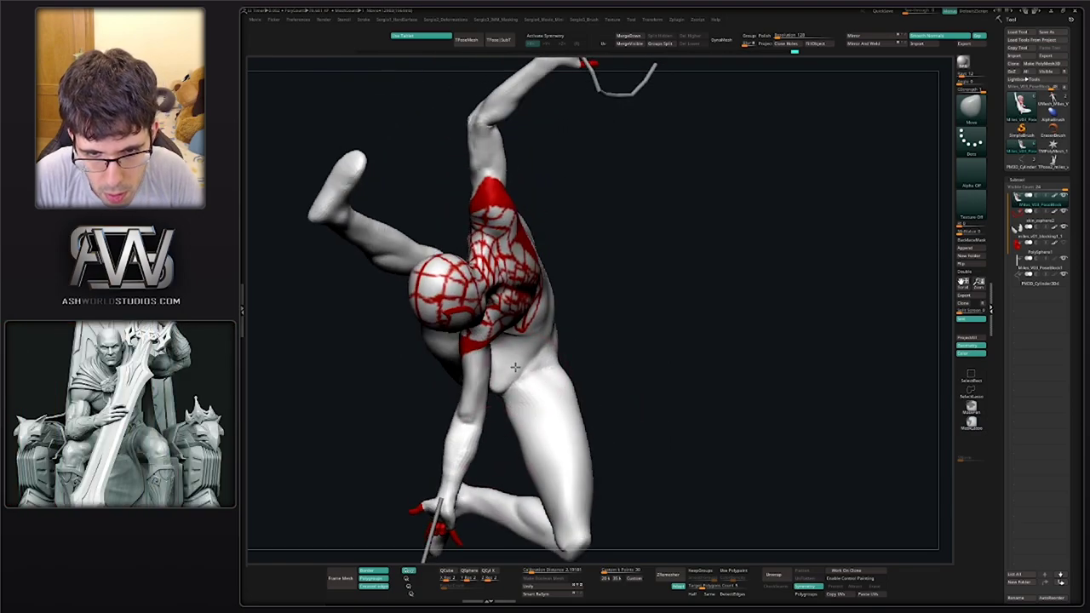
mouse_move(534, 362)
right_down()
mouse_move(535, 339)
mouse_move(464, 350)
mouse_move(496, 326)
mouse_move(519, 343)
mouse_move(513, 357)
mouse_move(530, 331)
mouse_move(574, 340)
mouse_move(594, 316)
mouse_move(647, 298)
right_up()
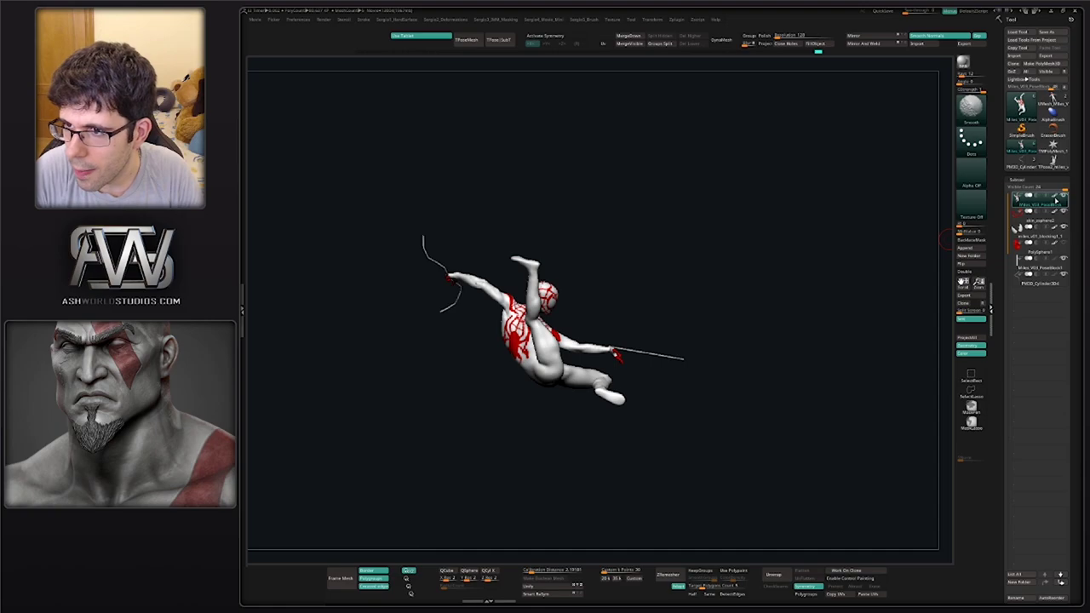
right_drag(818, 273, 681, 309)
key(space)
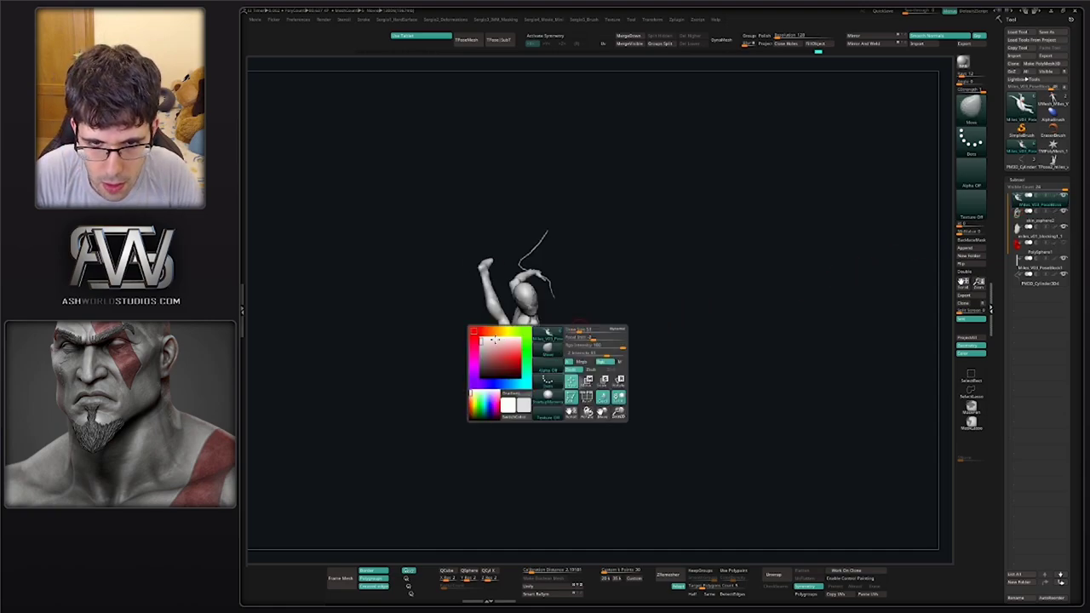
right_drag(569, 307, 704, 312)
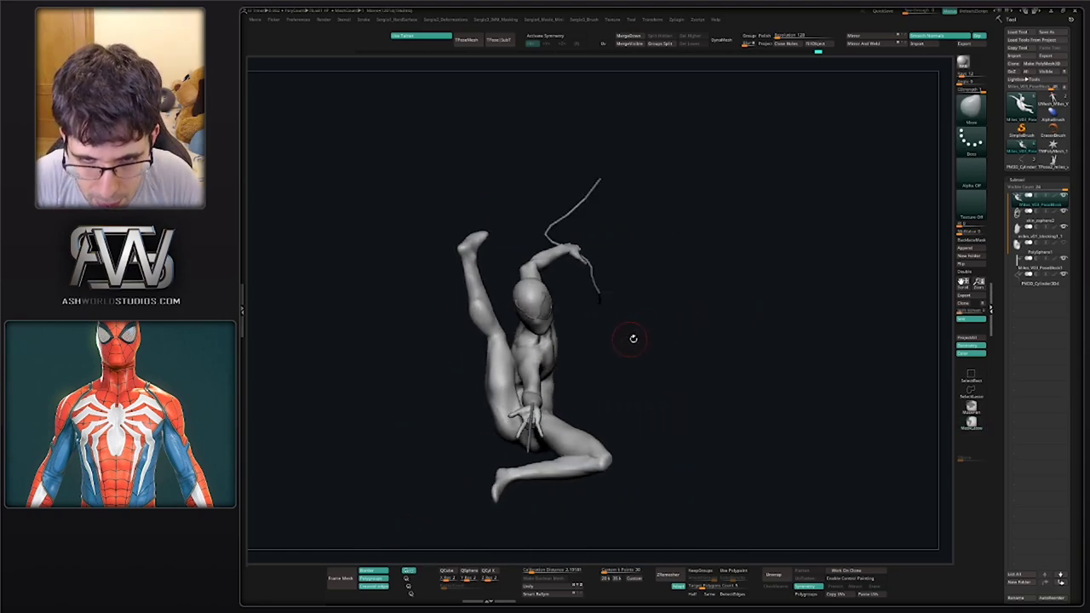
Snapshot the posed figure onto the canvas and load the TPose mesh beside it for comparison
right_drag(633, 338, 593, 356)
ctrl+right_drag(593, 356, 599, 336)
right_drag(696, 319, 662, 336)
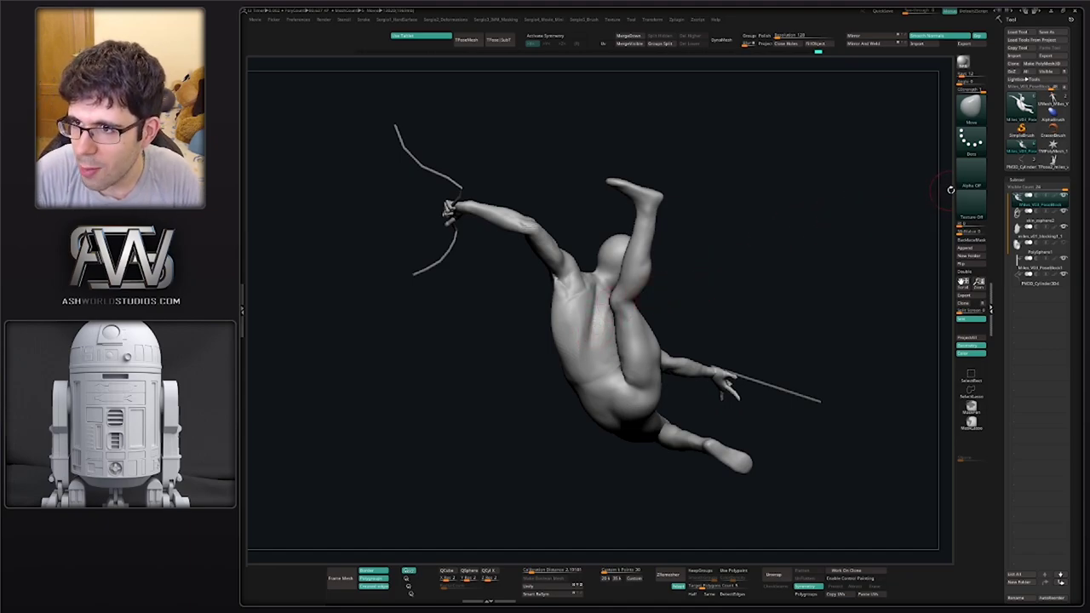
right_drag(822, 250, 773, 325)
alt+right_drag(773, 326, 592, 269)
key(shift+s)
click(1011, 168)
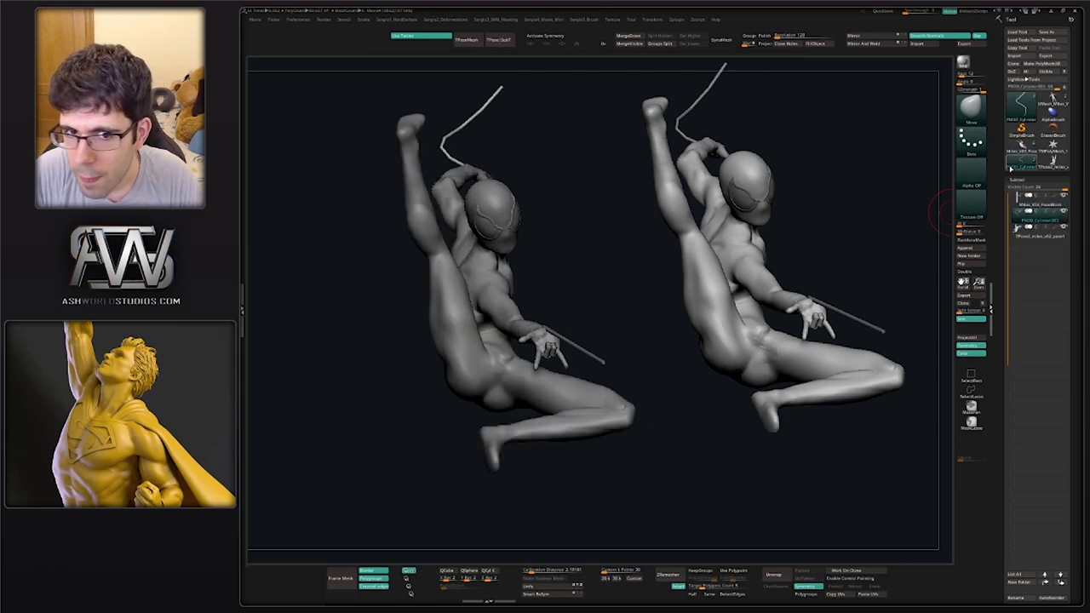
click(1052, 165)
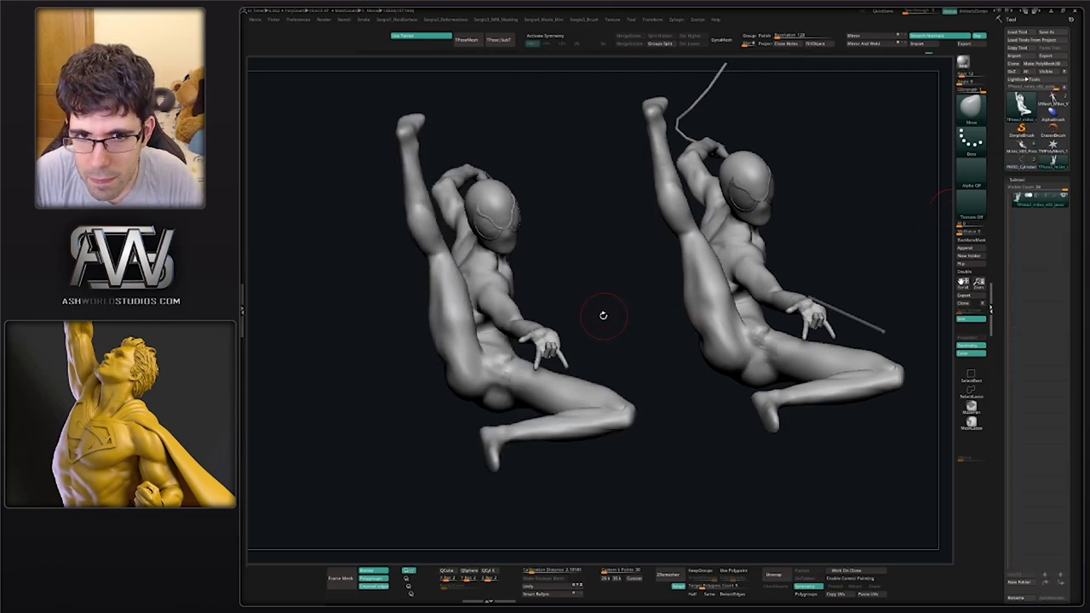
drag(603, 316, 528, 297)
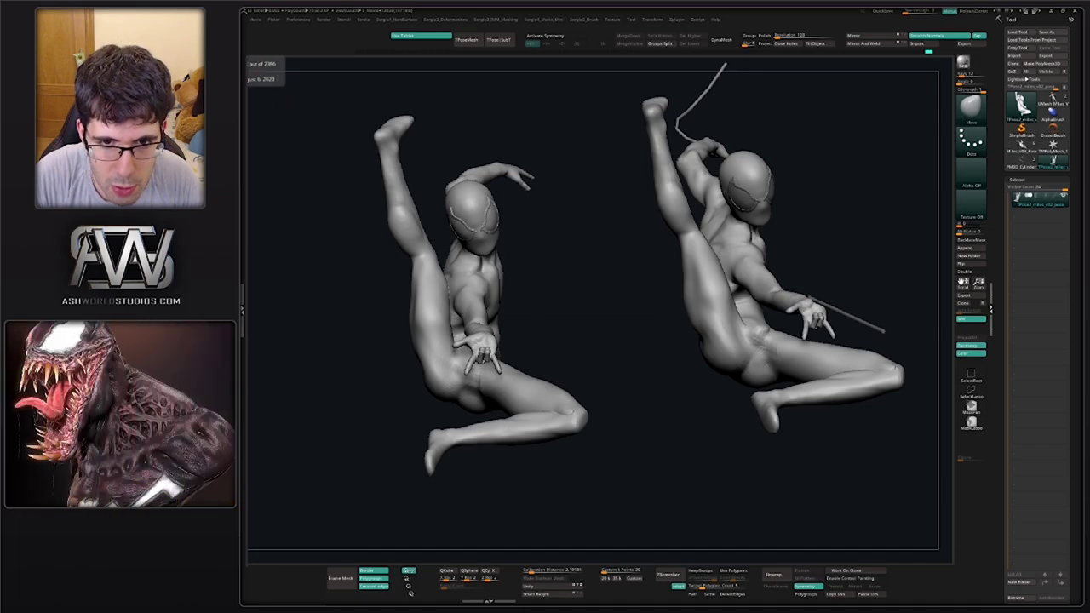
Go through the TPose mesh's undo history and compare its earlier pose versions with the snapshot from several sides
ctrl+shift+click(247, 53)
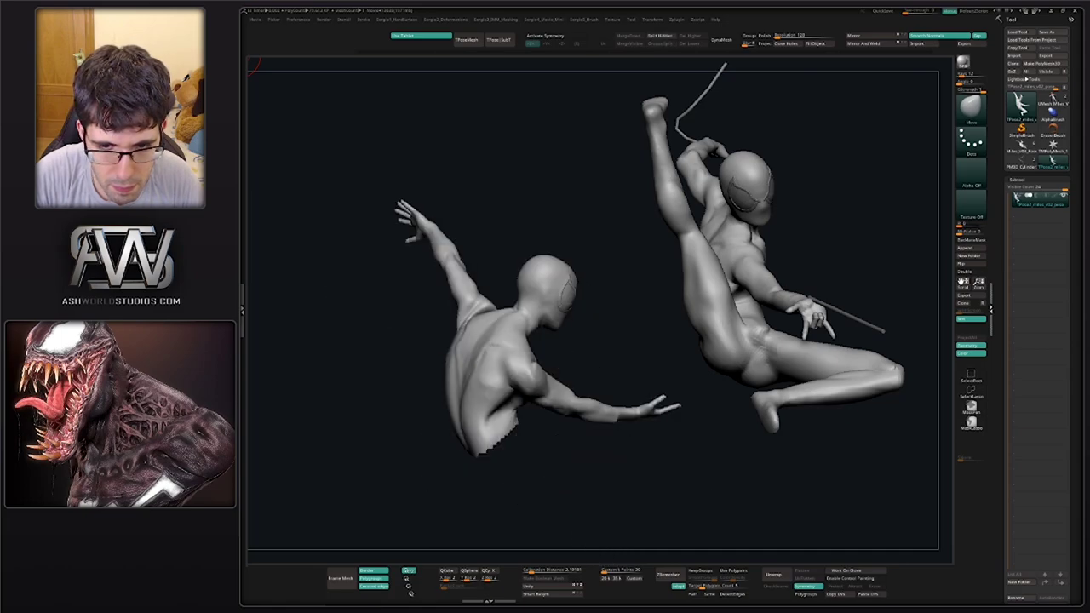
right_drag(437, 138, 528, 190)
alt+right_drag(528, 190, 430, 140)
ctrl+click(297, 63)
ctrl+click(278, 63)
drag(579, 154, 526, 122)
drag(340, 85, 385, 188)
drag(411, 55, 560, 68)
drag(272, 58, 247, 59)
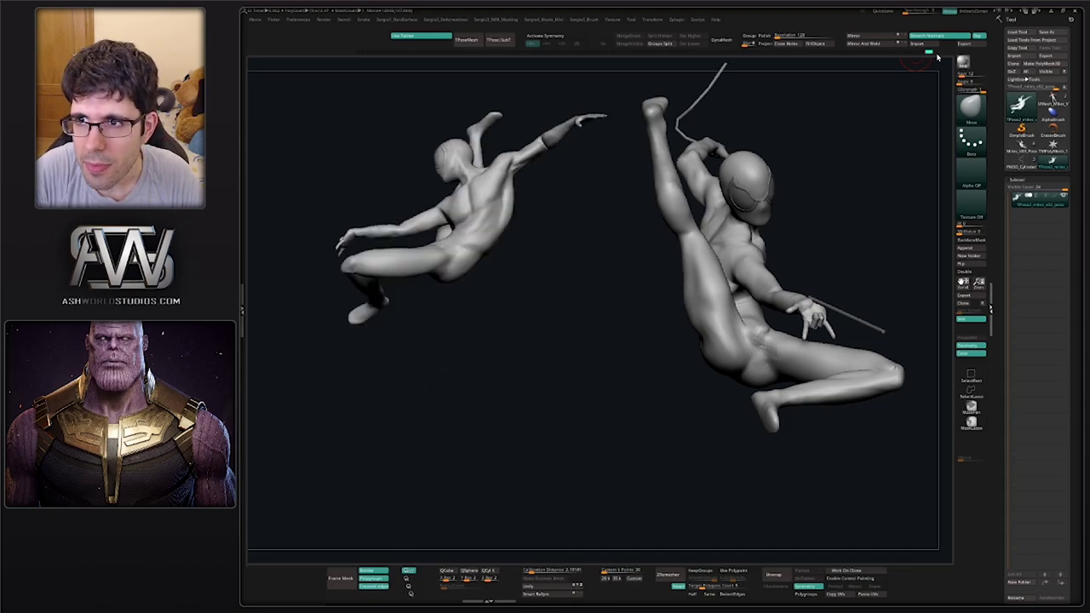
Return to the posed figure with its web ropes and clear the snapshots from the canvas
click(1022, 147)
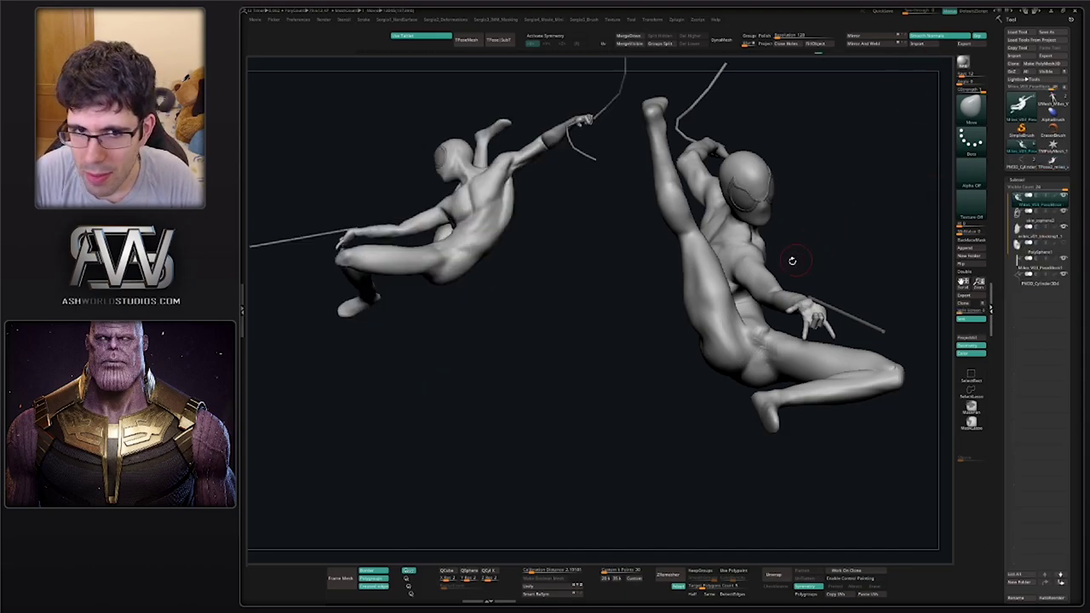
alt+drag(527, 322, 575, 353)
key(ctrl+n)
mouse_move(575, 353)
ctrl+right_down()
mouse_move(581, 236)
mouse_move(556, 353)
ctrl+right_up()
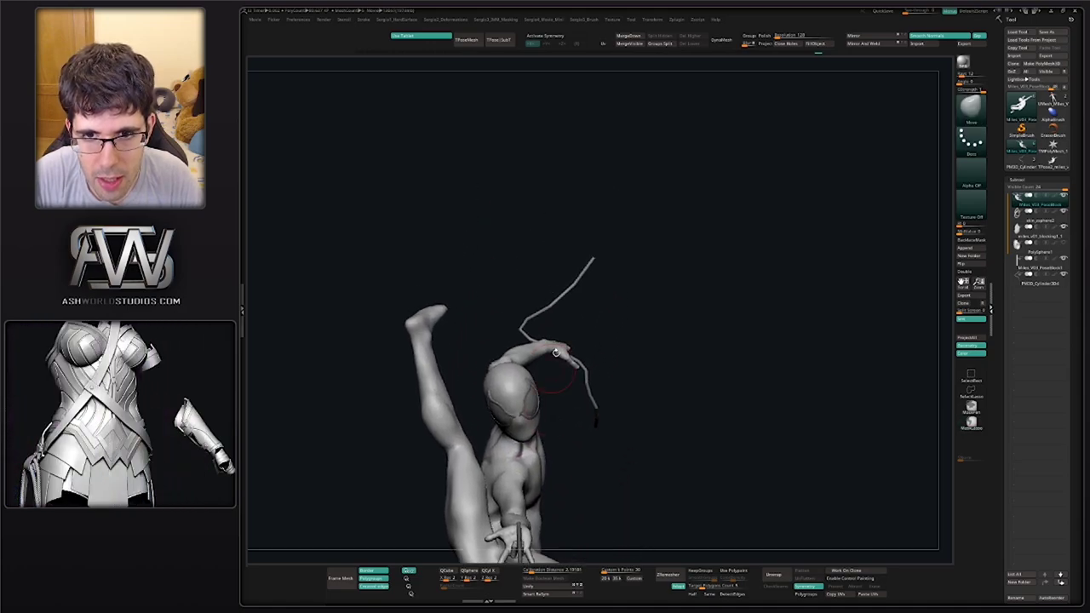
Select the web rope held in the fist and bend its upper end segment with the Move brush
alt+click(588, 263)
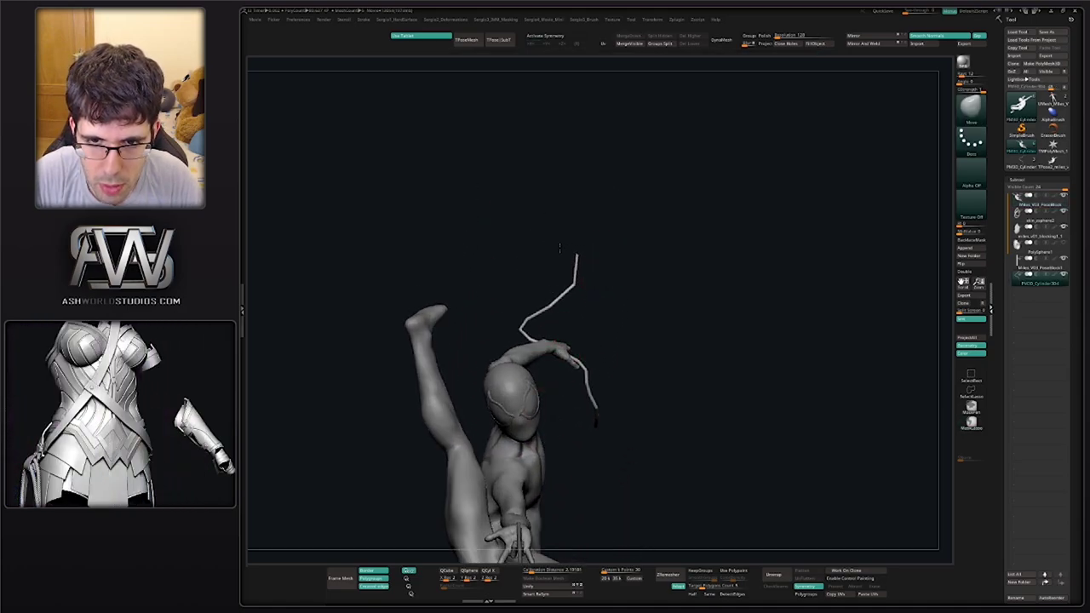
mouse_move(601, 344)
ctrl+right_down()
mouse_move(596, 261)
mouse_move(625, 288)
mouse_move(628, 324)
ctrl+right_up()
mouse_move(590, 269)
ctrl+right_down()
mouse_move(562, 361)
mouse_move(570, 422)
mouse_move(562, 402)
ctrl+right_up()
right_drag(559, 462, 556, 404)
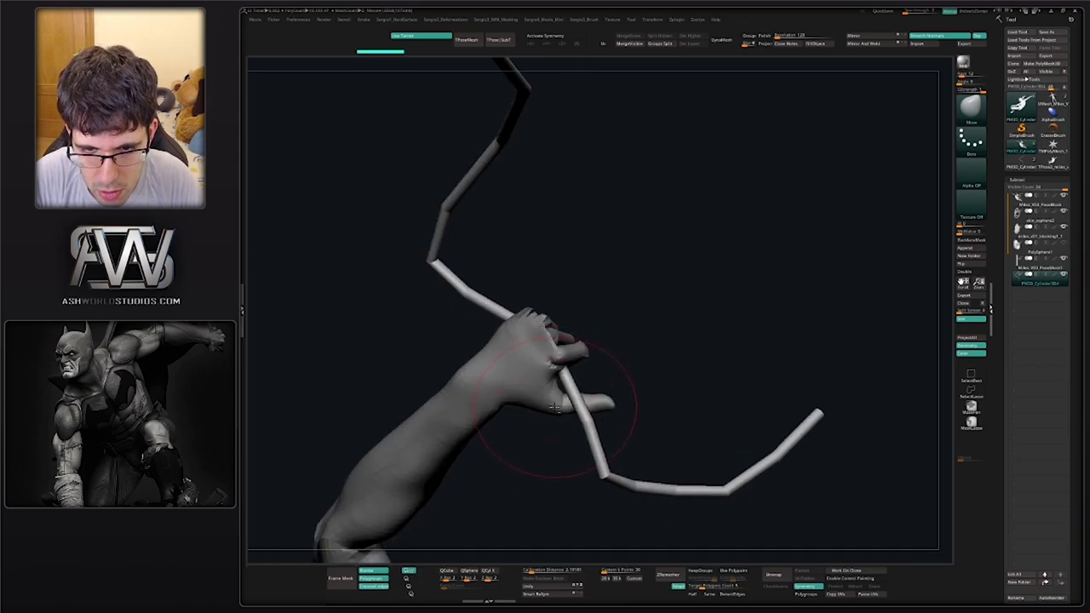
Select the body mesh and adjust the area around the fist's thumb using a smaller Move brush
alt+click(541, 399)
key(s)
drag(566, 414, 547, 418)
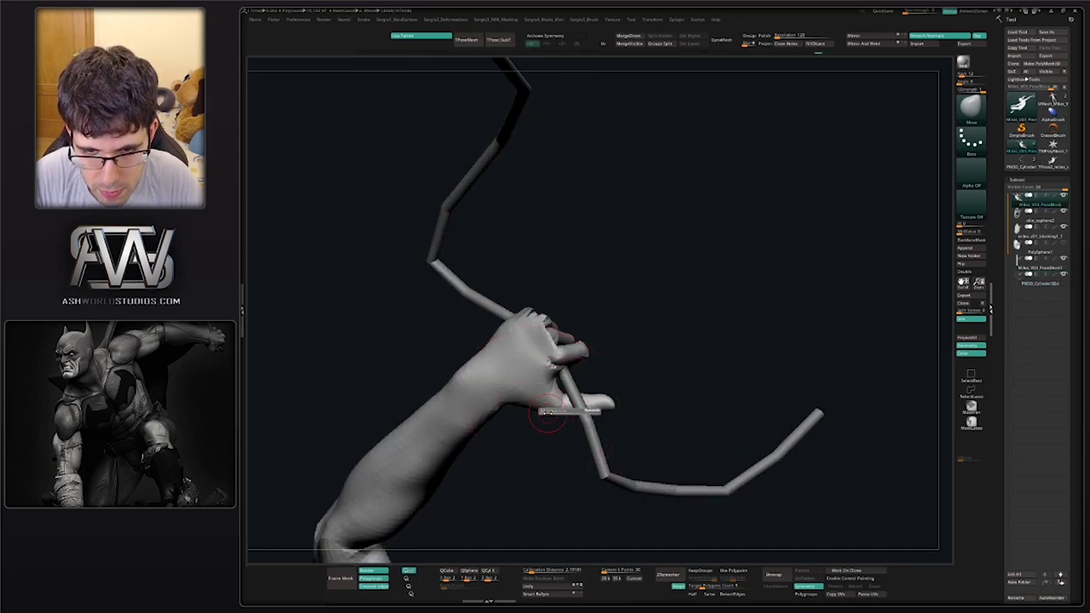
key(s)
right_drag(546, 400, 540, 377)
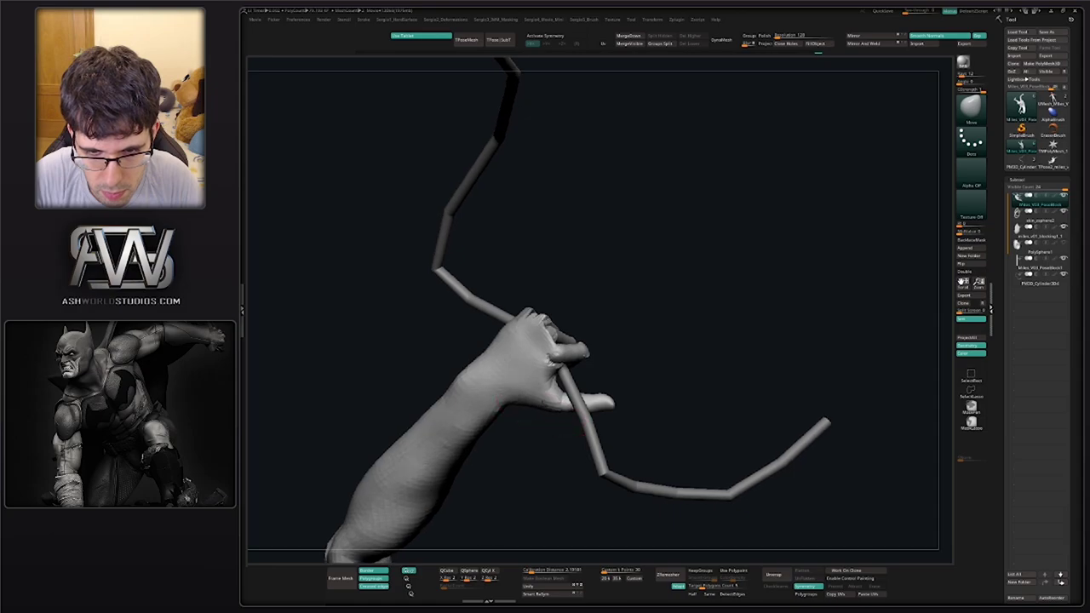
right_drag(568, 420, 582, 433)
key(s)
mouse_move(604, 415)
mouse_down()
mouse_move(615, 411)
mouse_move(601, 409)
mouse_up()
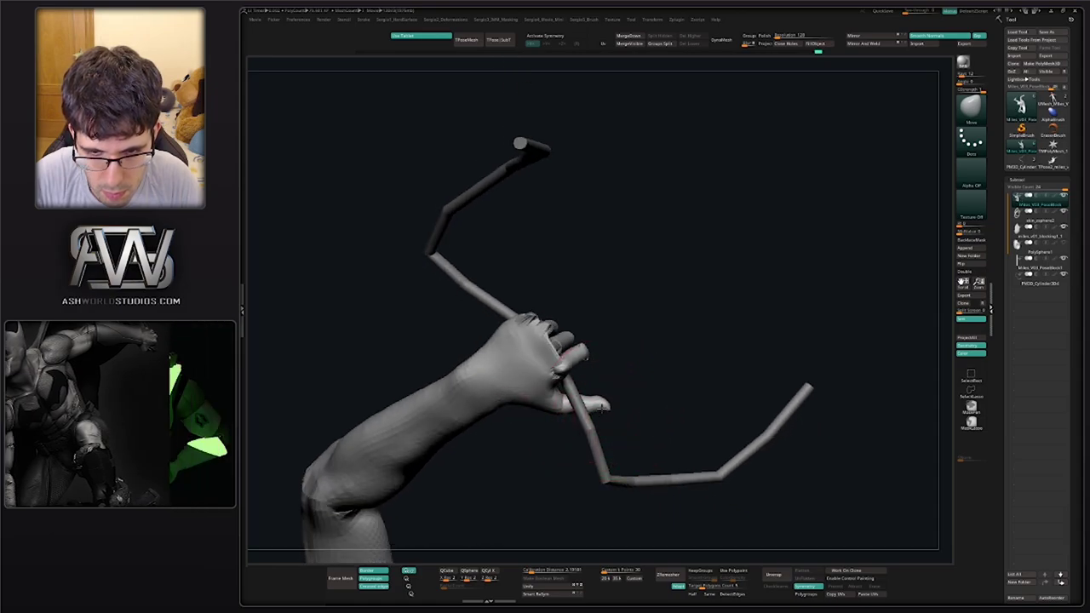
Smooth the surface around the fist's knuckles and curled fingers, adjusting the brush size as needed
right_drag(602, 409, 494, 396)
mouse_move(586, 359)
right_down()
mouse_move(613, 333)
mouse_move(569, 374)
mouse_move(559, 342)
right_up()
shift+drag(560, 342, 549, 296)
right_drag(550, 297, 600, 296)
key(s)
key(s)
mouse_move(543, 296)
shift+mouse_down()
mouse_move(526, 279)
mouse_move(535, 292)
shift+mouse_up()
key(s)
mouse_move(547, 330)
ctrl+right_down()
mouse_move(547, 294)
mouse_move(569, 347)
ctrl+right_up()
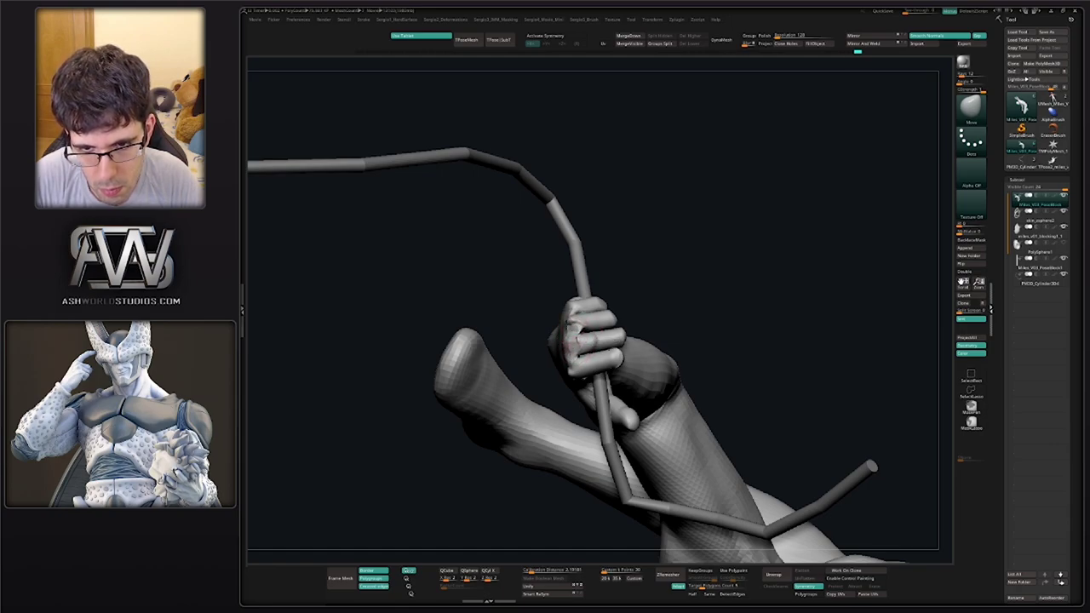
Nudge the curled fingers with the Move brush so they wrap more tightly around the web rope
drag(572, 332, 580, 362)
right_drag(580, 362, 588, 345)
right_drag(588, 345, 590, 351)
right_drag(590, 351, 585, 355)
drag(586, 353, 598, 343)
right_drag(577, 326, 565, 329)
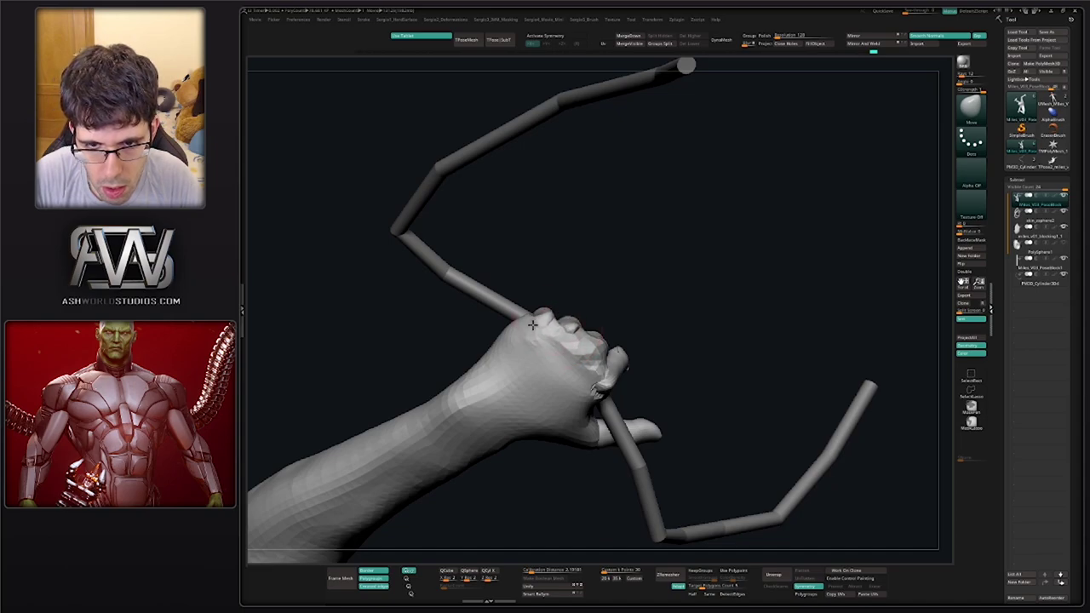
Reshape the index knuckle and smooth the back of the gripping hand
drag(545, 327, 520, 336)
right_drag(516, 334, 530, 326)
shift+drag(529, 325, 516, 341)
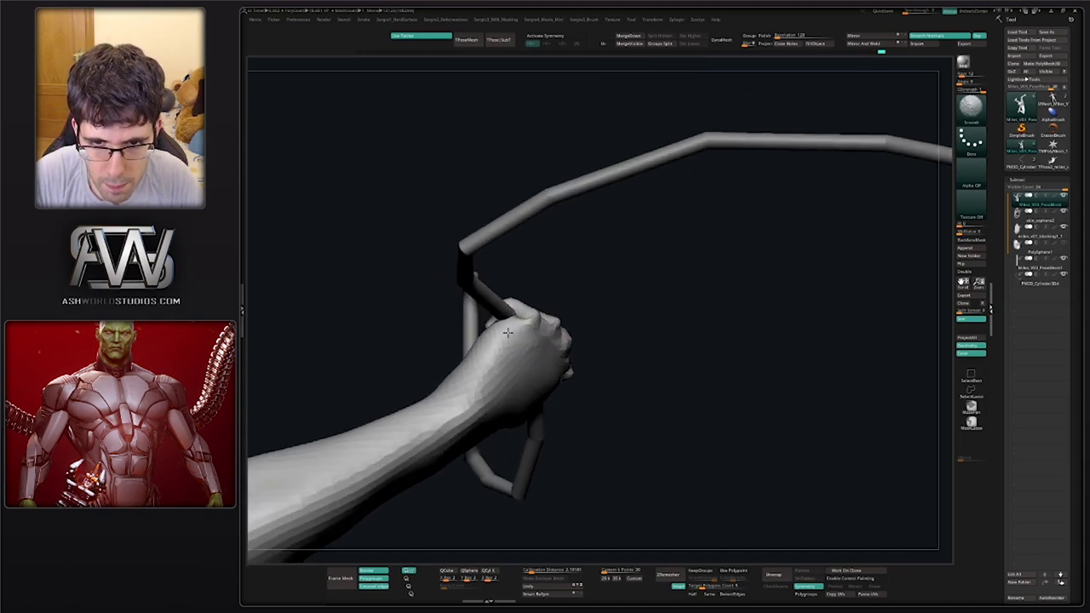
mouse_move(518, 341)
right_down()
mouse_move(519, 316)
mouse_move(554, 320)
right_up()
mouse_move(555, 320)
shift+mouse_down()
mouse_move(535, 309)
mouse_move(556, 325)
mouse_move(528, 339)
shift+mouse_up()
right_drag(530, 338, 477, 336)
Resize the Move brush and refine the outline of the raised arm's wrist and forearm
key(s)
drag(435, 324, 426, 323)
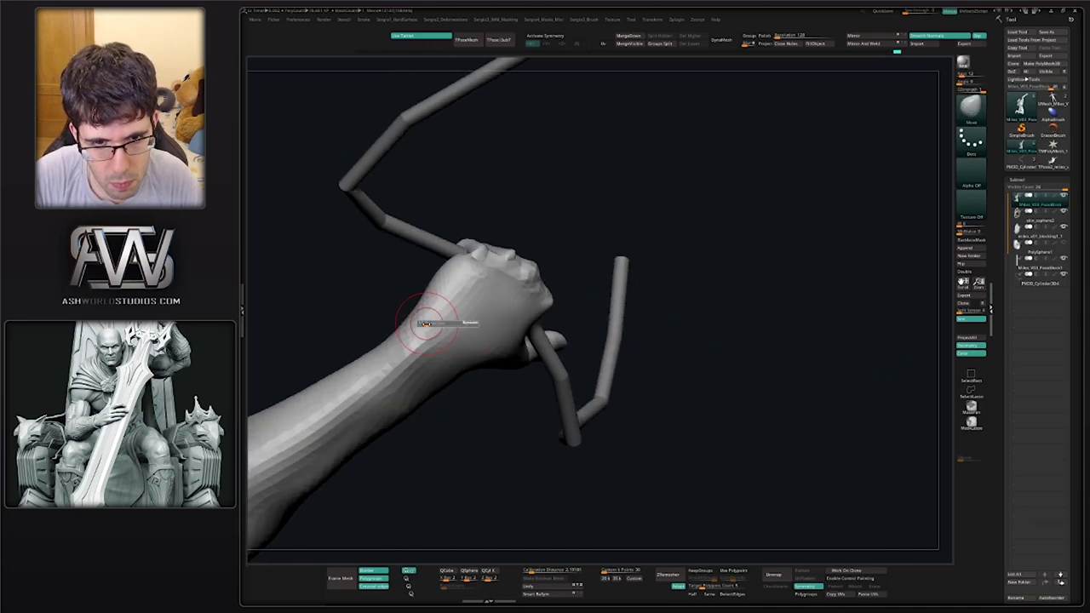
right_drag(417, 323, 472, 321)
mouse_move(378, 353)
right_down()
mouse_move(418, 307)
mouse_move(370, 319)
right_up()
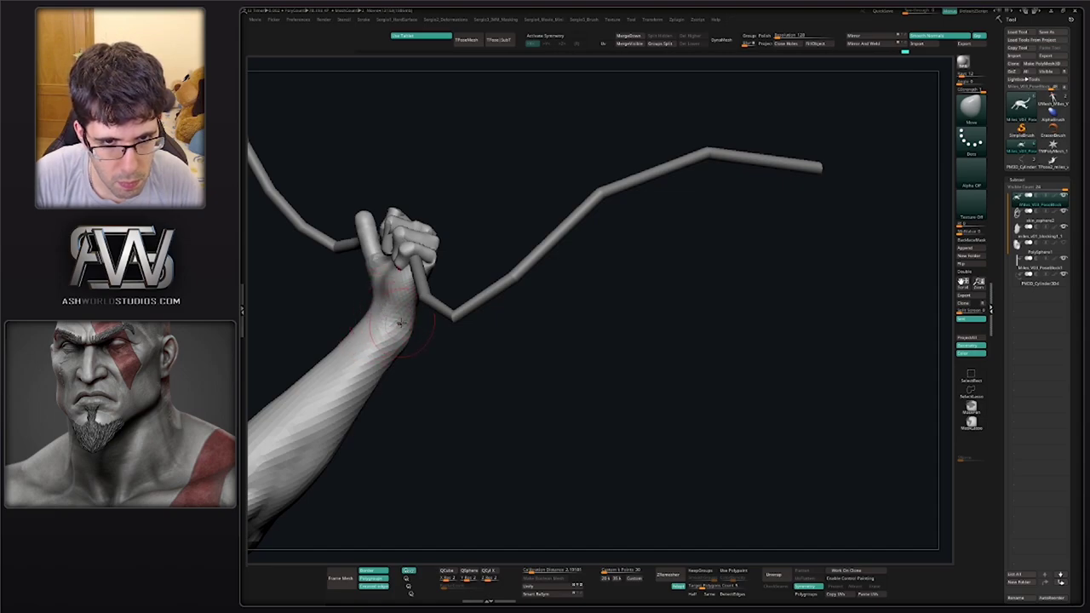
mouse_move(400, 323)
right_down()
mouse_move(415, 320)
mouse_move(410, 294)
mouse_move(400, 307)
mouse_move(457, 349)
mouse_move(443, 322)
right_up()
right_drag(442, 322, 461, 299)
drag(403, 349, 415, 347)
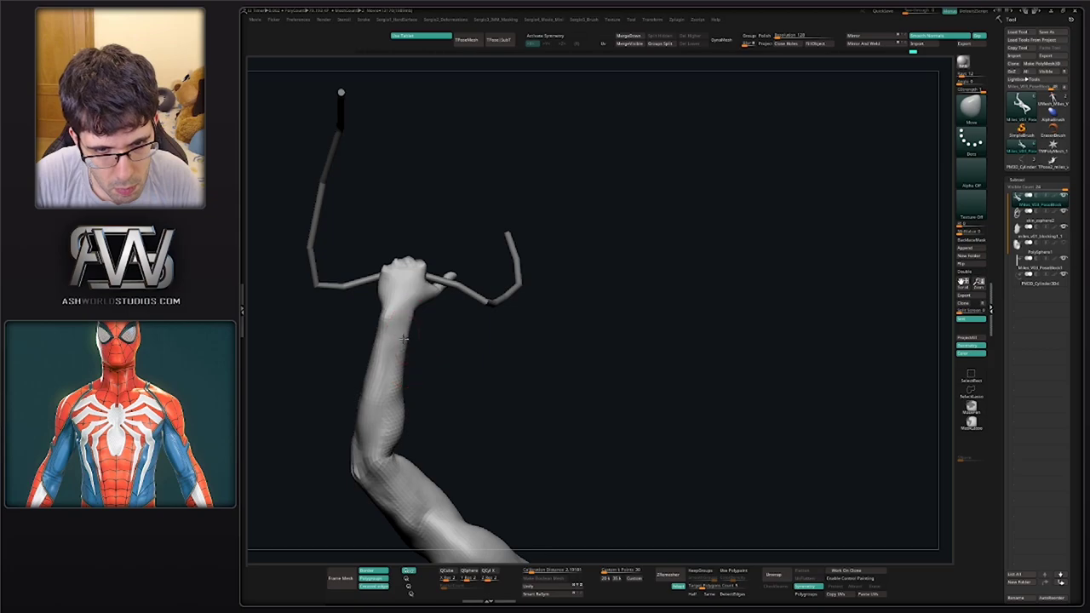
right_drag(430, 366, 420, 432)
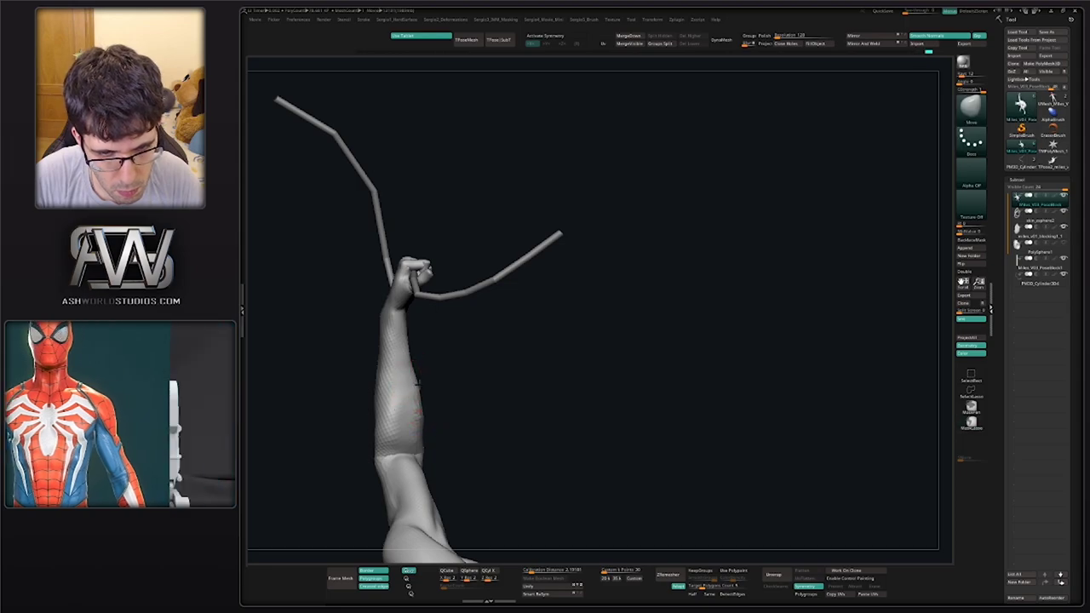
Smooth the raised arm's forearm from the wrist down to the inner elbow
key(shift)
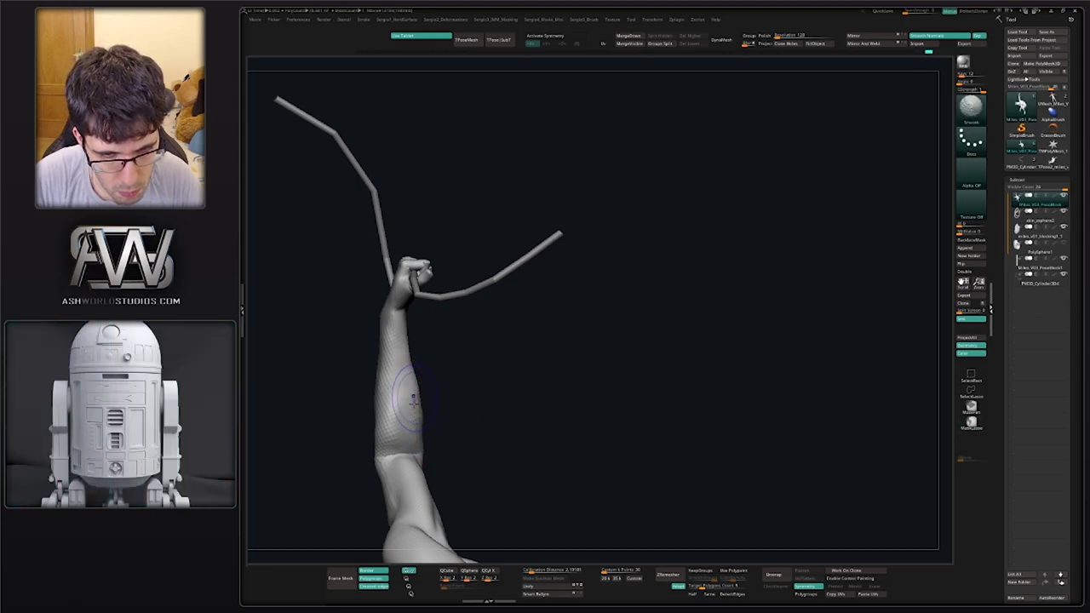
right_drag(441, 413, 472, 409)
right_drag(431, 441, 414, 438)
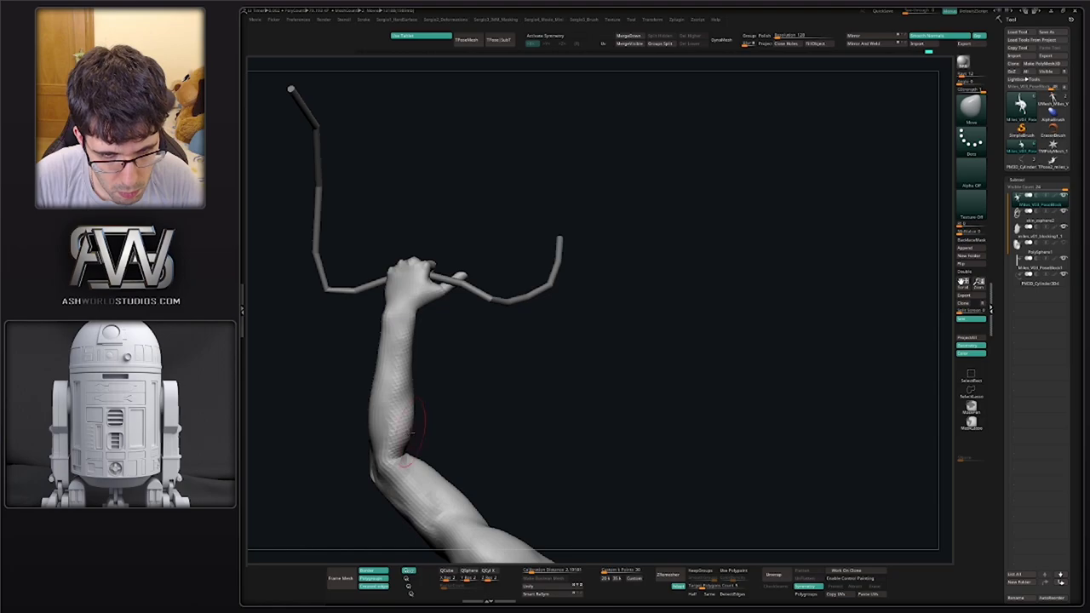
shift+drag(407, 426, 401, 364)
right_drag(428, 374, 410, 375)
mouse_move(399, 387)
shift+mouse_down()
mouse_move(384, 425)
mouse_move(397, 453)
shift+mouse_up()
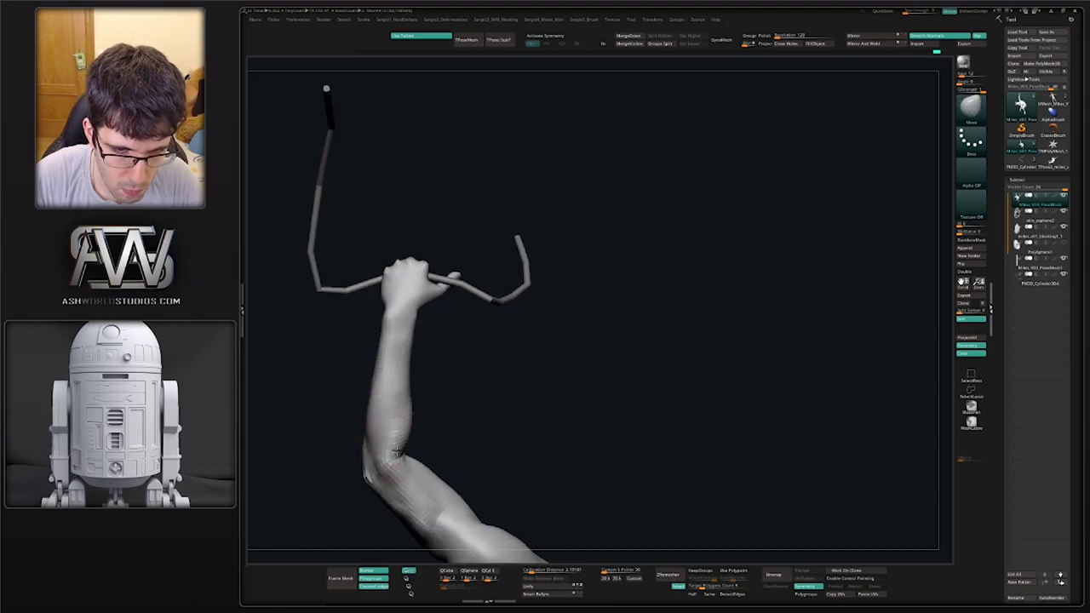
Smooth the raised arm's elbow from the outer, back and inner sides so forearm and upper arm blend
right_drag(397, 452, 423, 416)
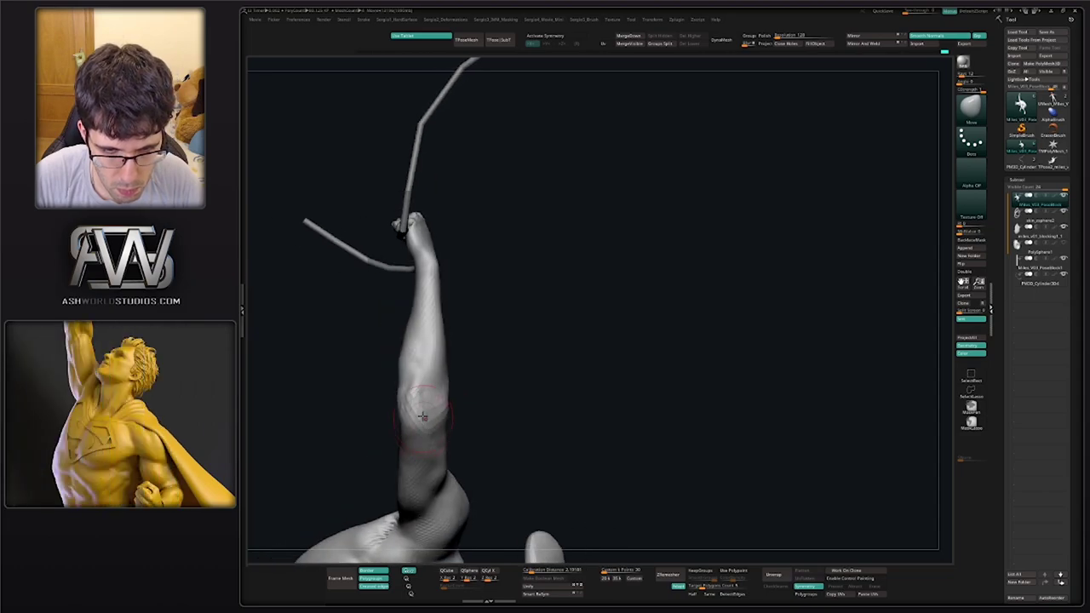
shift+drag(413, 414, 413, 389)
right_drag(404, 412, 426, 406)
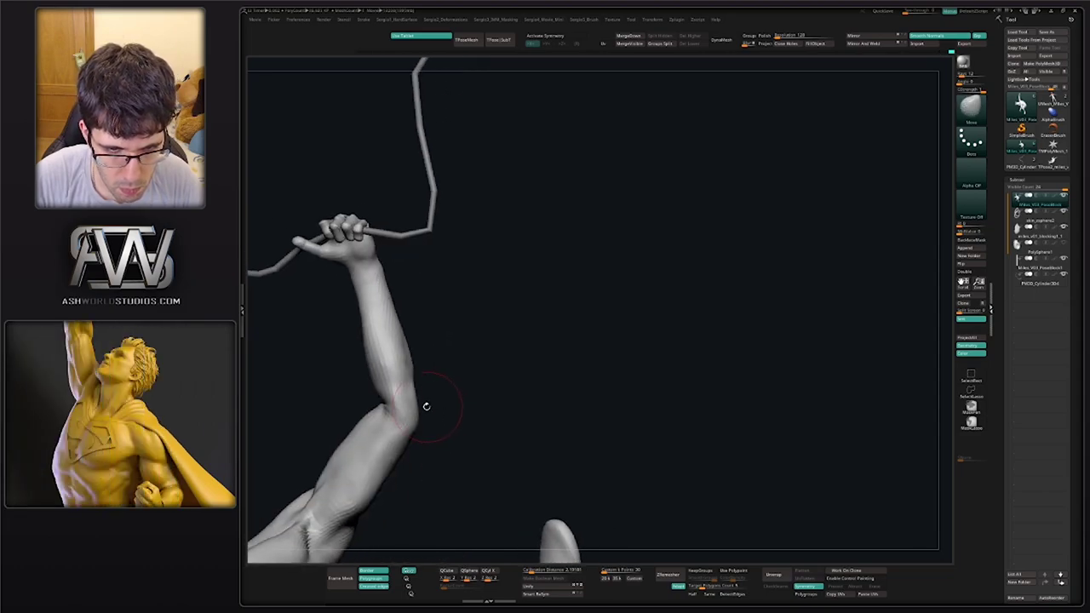
shift+drag(381, 407, 381, 417)
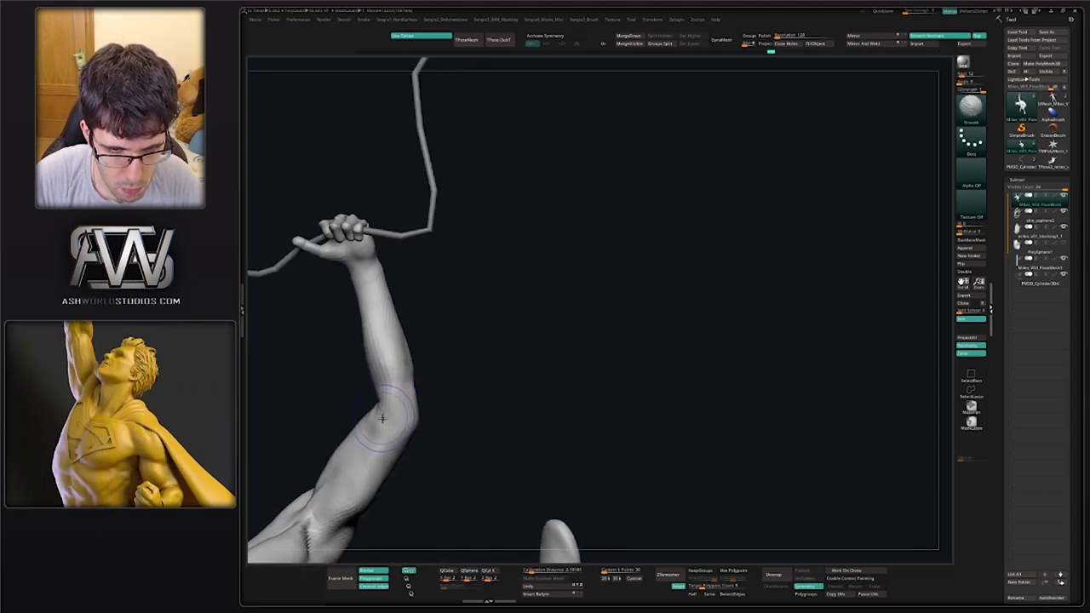
mouse_move(381, 417)
right_down()
mouse_move(378, 397)
mouse_move(397, 417)
mouse_move(370, 398)
right_up()
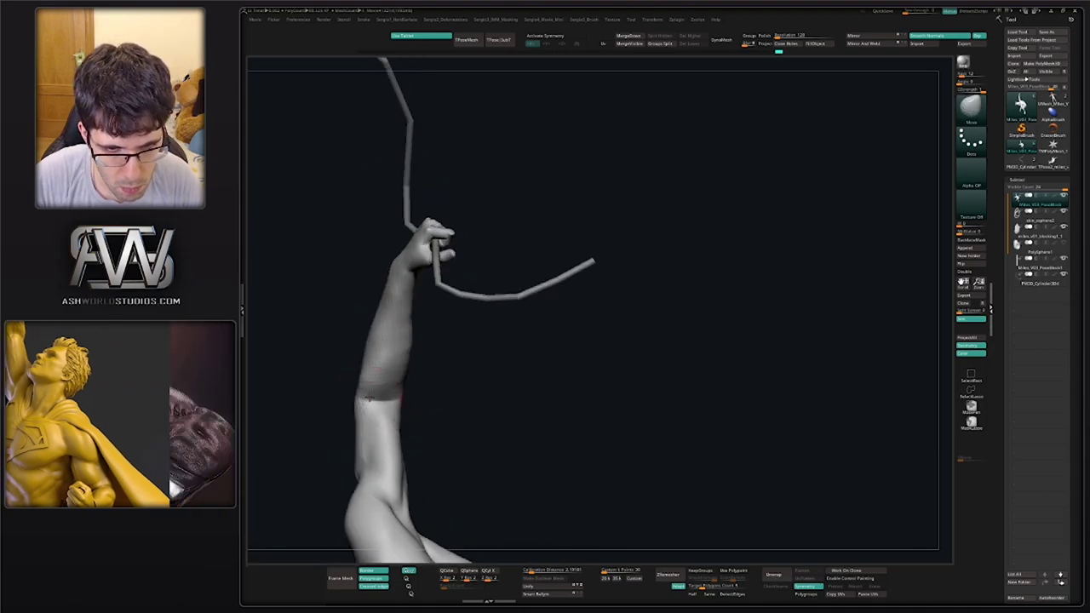
Isolate the figure's head and upper torso by hiding the other polygroups of the body
ctrl+right_drag(409, 448, 414, 383)
mouse_move(414, 384)
right_down()
mouse_move(443, 384)
mouse_move(454, 405)
mouse_move(432, 414)
mouse_move(425, 456)
mouse_move(437, 375)
mouse_move(415, 400)
mouse_move(423, 460)
mouse_move(455, 390)
mouse_move(443, 318)
right_up()
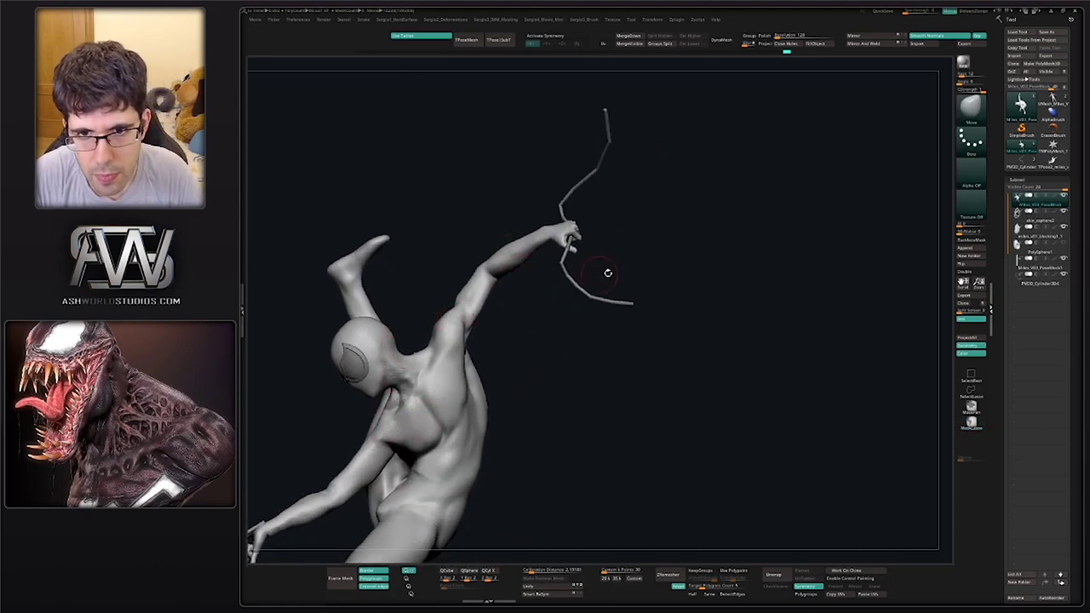
mouse_move(591, 325)
right_down()
mouse_move(575, 343)
mouse_move(497, 344)
mouse_move(465, 434)
right_up()
mouse_move(465, 434)
alt+right_down()
mouse_move(473, 298)
mouse_move(511, 294)
mouse_move(505, 329)
mouse_move(529, 307)
mouse_move(479, 383)
alt+right_up()
key(s)
drag(479, 382, 475, 380)
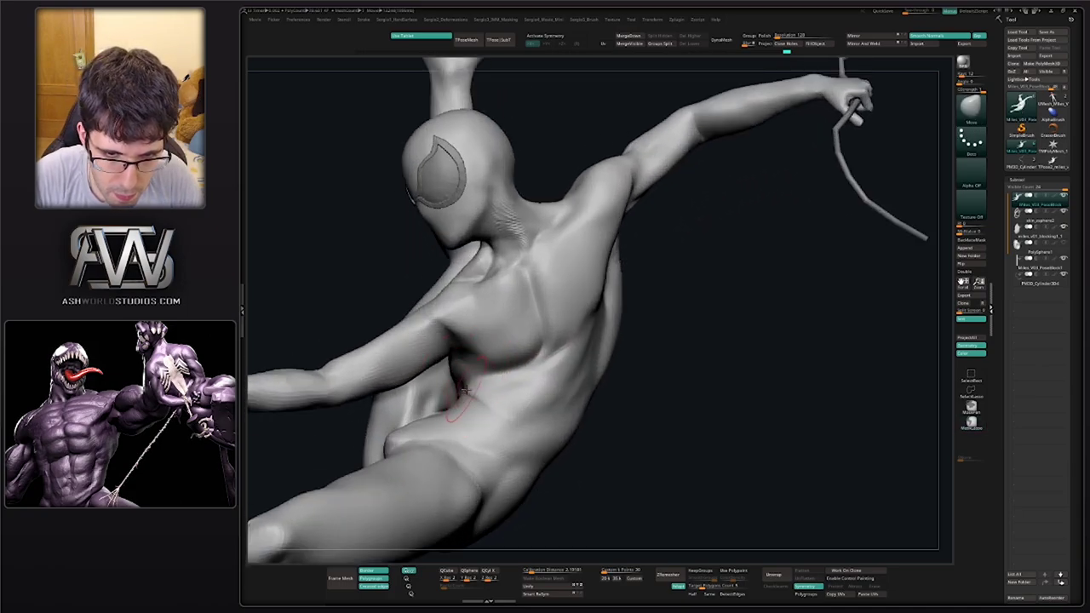
mouse_move(456, 383)
right_down()
mouse_move(475, 375)
mouse_move(487, 386)
mouse_move(468, 388)
mouse_move(467, 372)
mouse_move(480, 380)
mouse_move(436, 373)
right_up()
ctrl+shift+click(467, 371)
Carve a fold below the lowered arm's armpit with the DamStandard brush and smooth the surrounding surface
key(b)
key(d)
key(s)
drag(445, 363, 414, 397)
mouse_move(413, 393)
right_down()
mouse_move(432, 388)
mouse_move(431, 429)
mouse_move(426, 421)
right_up()
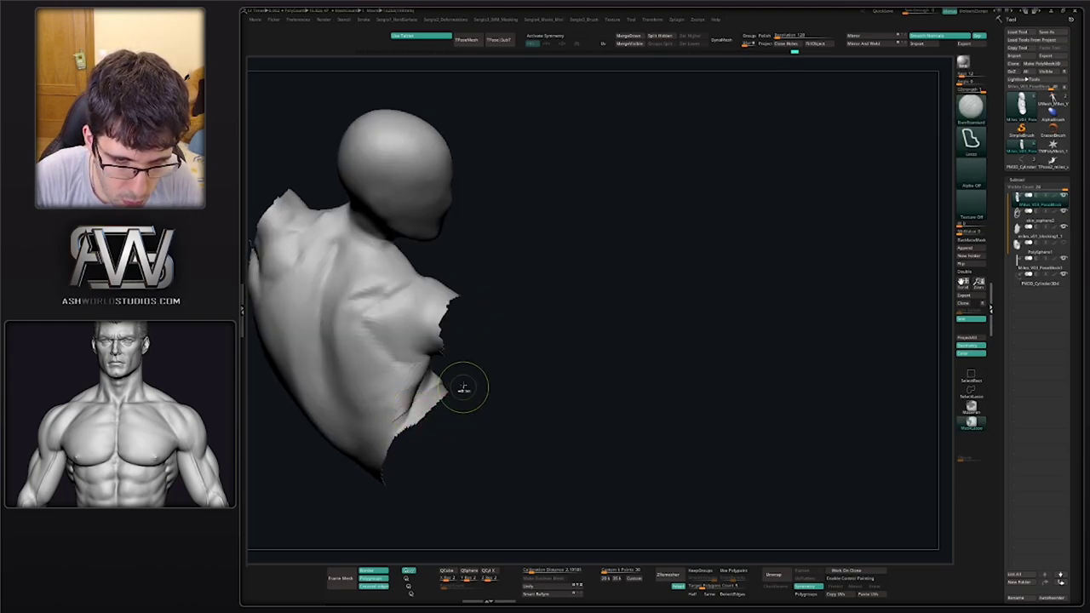
mouse_move(459, 376)
ctrl+mouse_down()
mouse_move(361, 544)
mouse_move(409, 520)
ctrl+mouse_up()
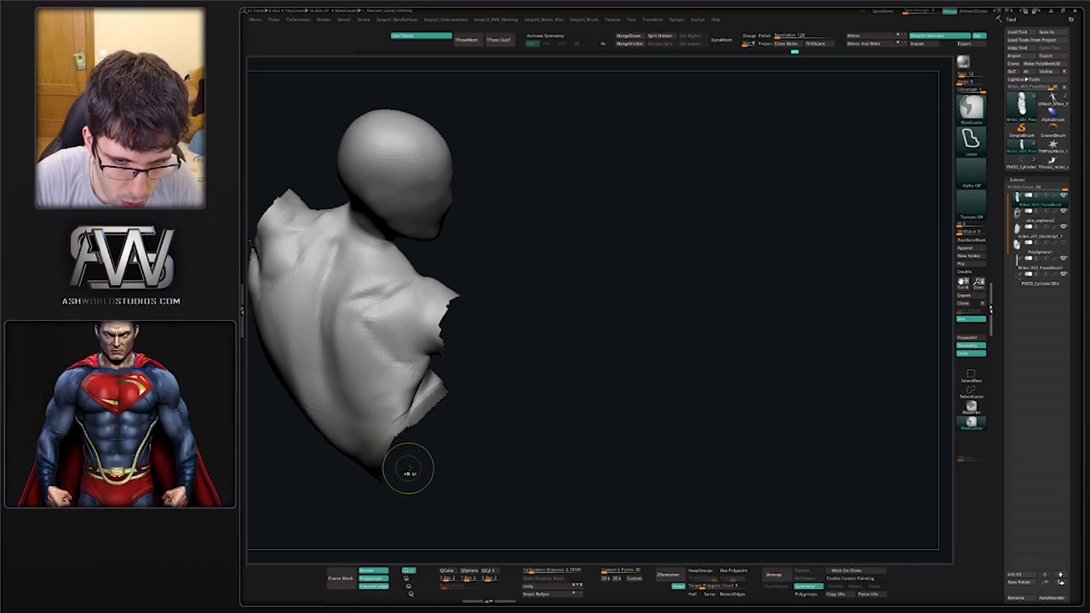
right_drag(417, 456, 399, 452)
shift+drag(430, 398, 404, 409)
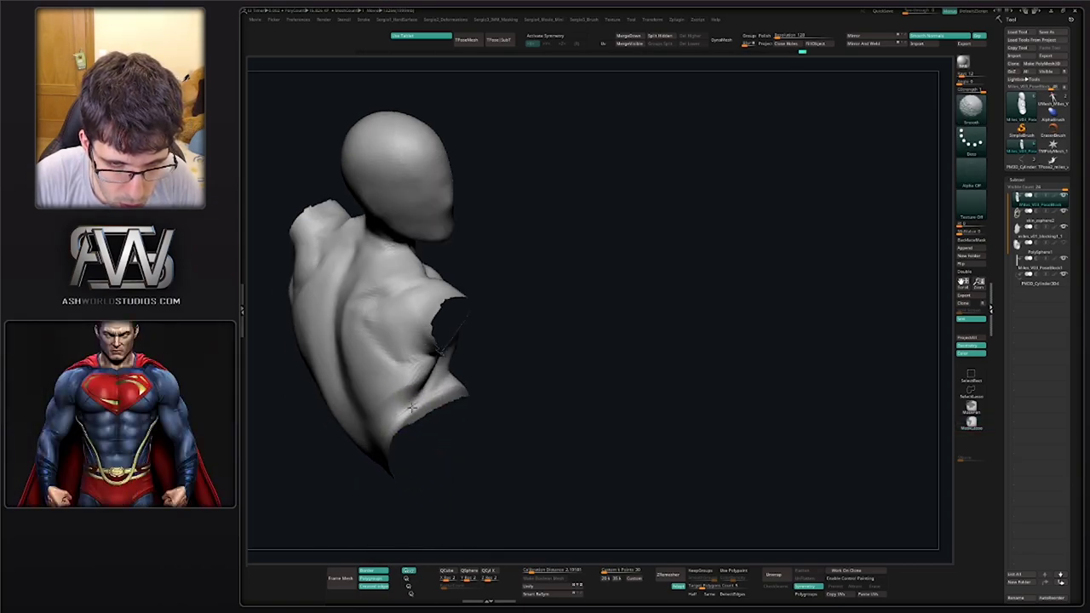
Build up the side of the back below the lowered arm's armpit with the Clay brush and smooth it
right_drag(432, 390, 420, 376)
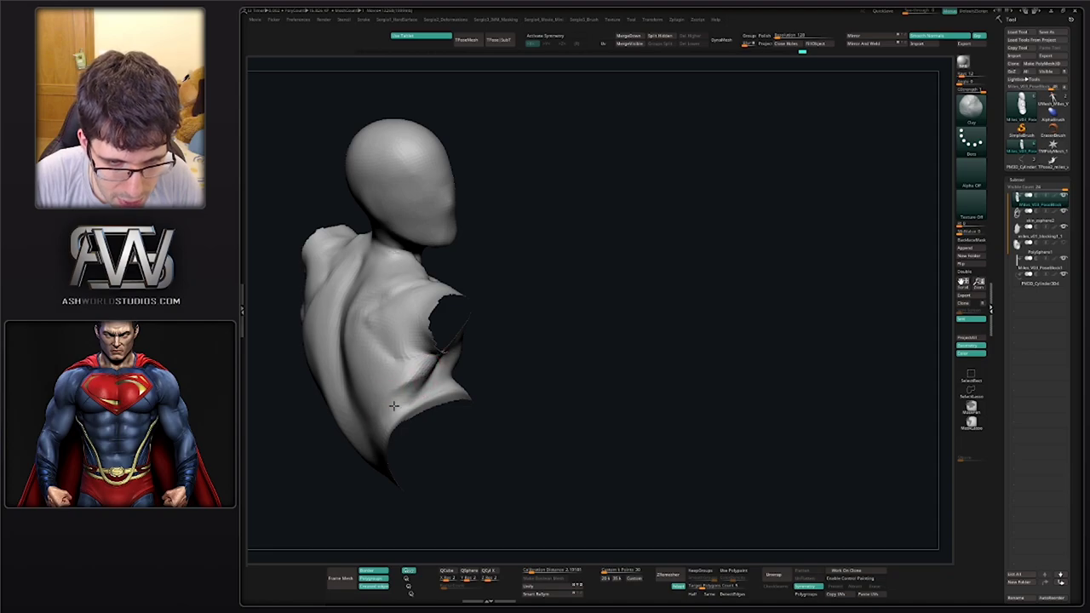
drag(416, 380, 400, 381)
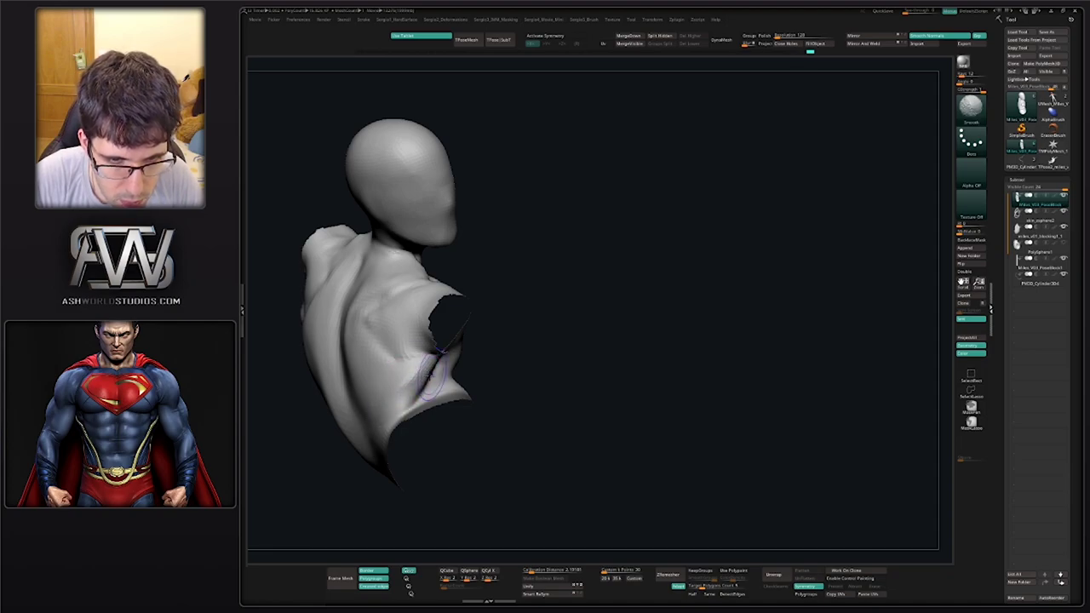
right_drag(431, 375, 439, 371)
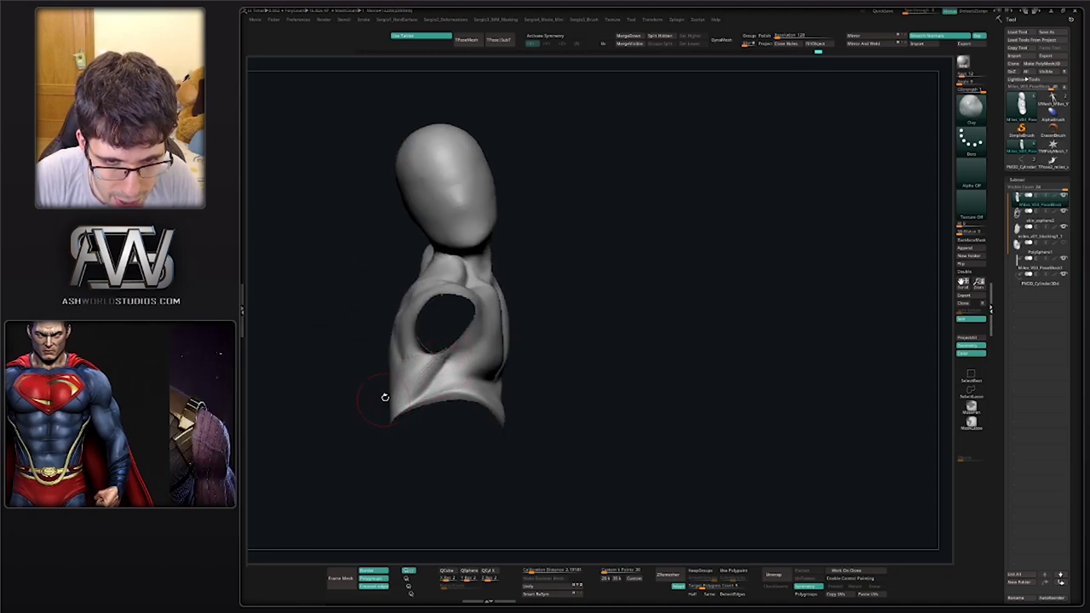
right_drag(426, 368, 485, 375)
shift+drag(420, 378, 392, 388)
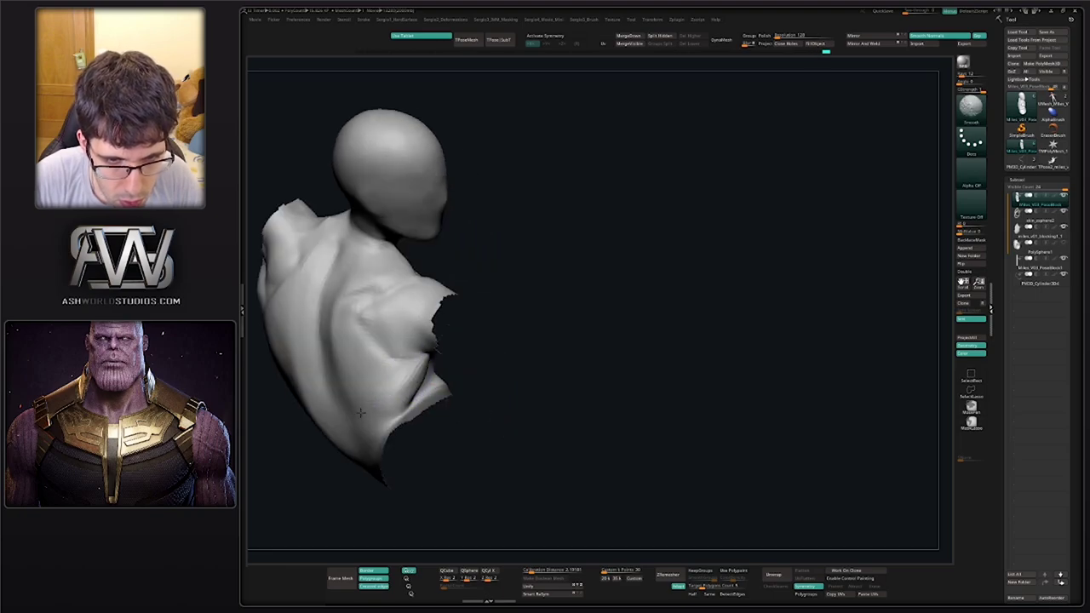
Smooth the ribs beneath the open armpit from the back around to the front of the torso
right_drag(460, 385, 414, 382)
shift+drag(414, 382, 423, 368)
mouse_move(435, 380)
right_down()
mouse_move(412, 407)
mouse_move(428, 369)
right_up()
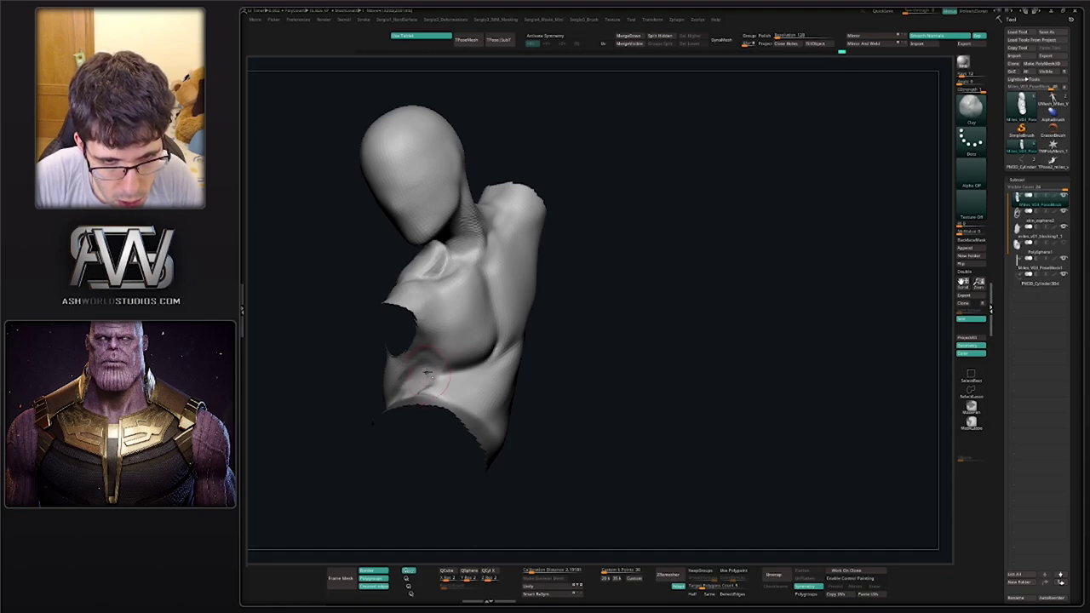
mouse_move(428, 374)
right_down()
mouse_move(412, 361)
mouse_move(402, 375)
right_up()
shift+drag(402, 375, 446, 386)
right_drag(447, 386, 436, 392)
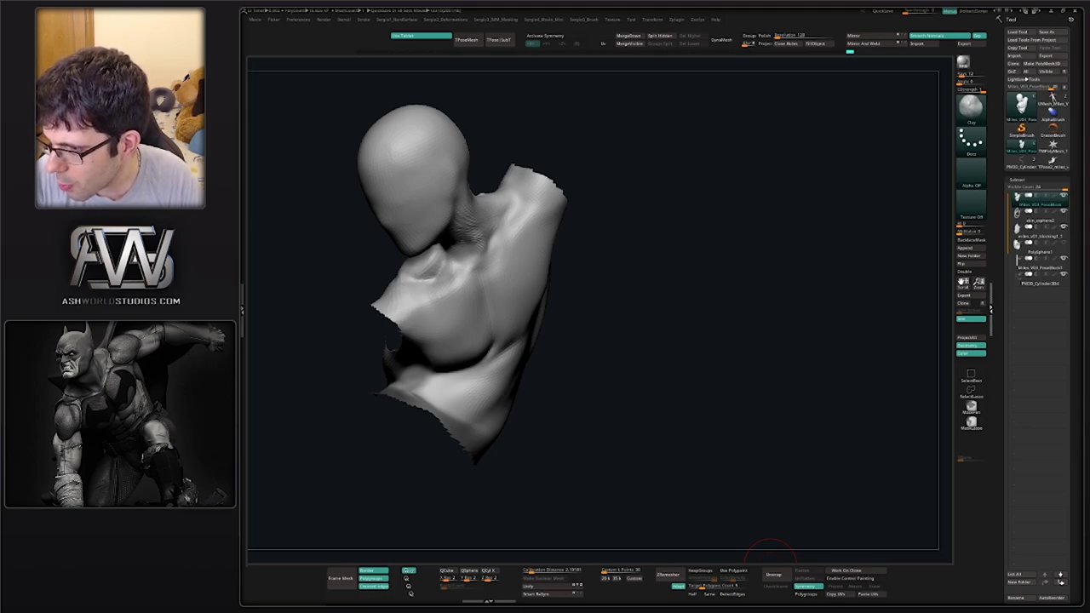
Try to expand the visible part of the torso mesh with repeated Grow visibility commands, and undo them
click(1028, 179)
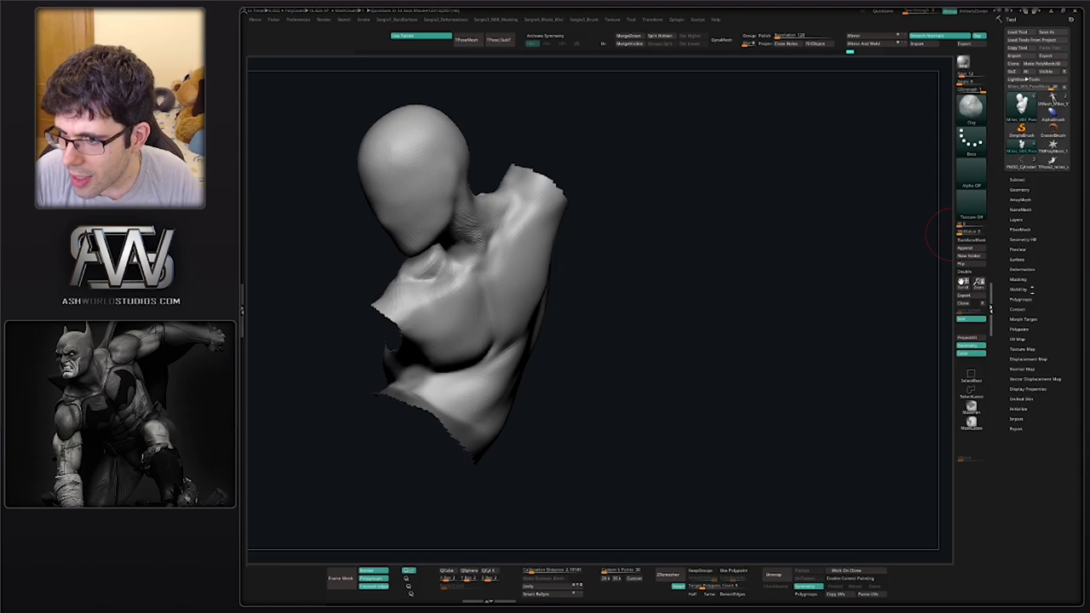
click(1022, 290)
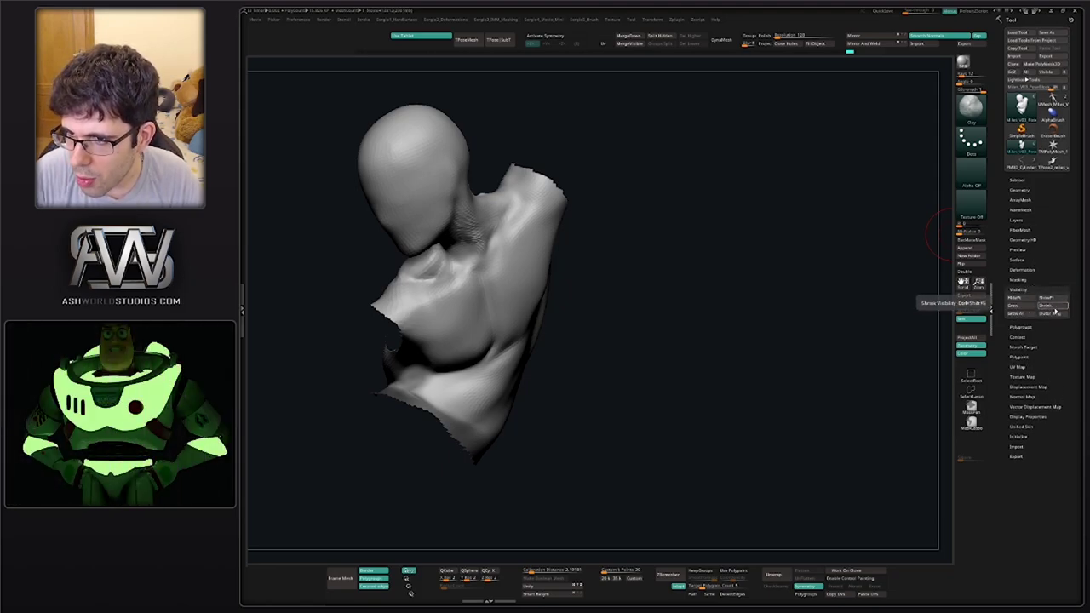
drag(604, 429, 554, 428)
click(1032, 307)
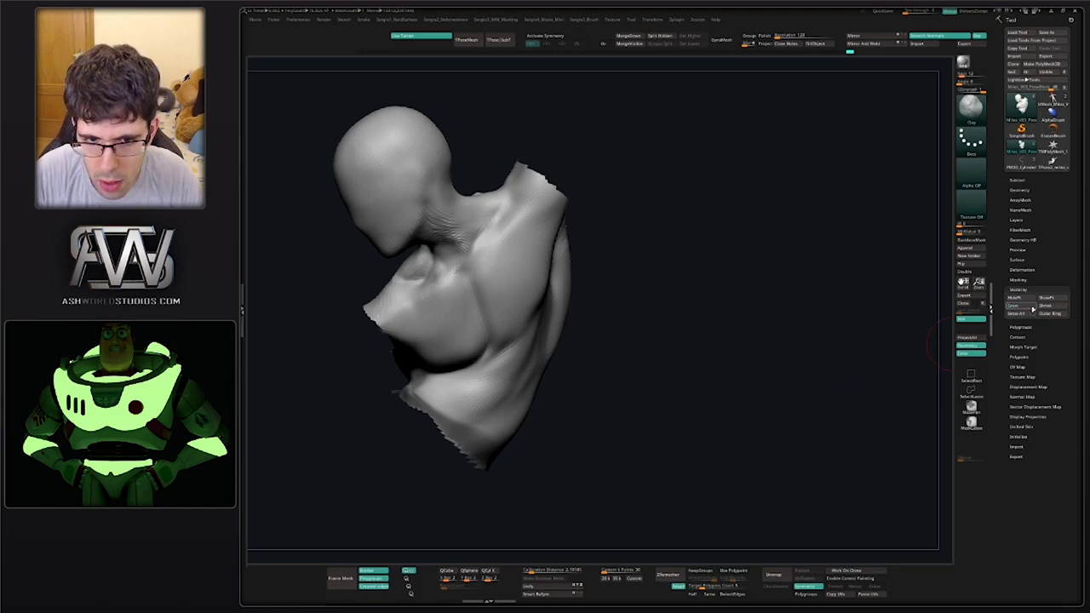
click(1033, 307)
click(1033, 307)
click(1033, 307)
click(1032, 307)
key(ctrl+z)
key(ctrl+z)
key(ctrl+z)
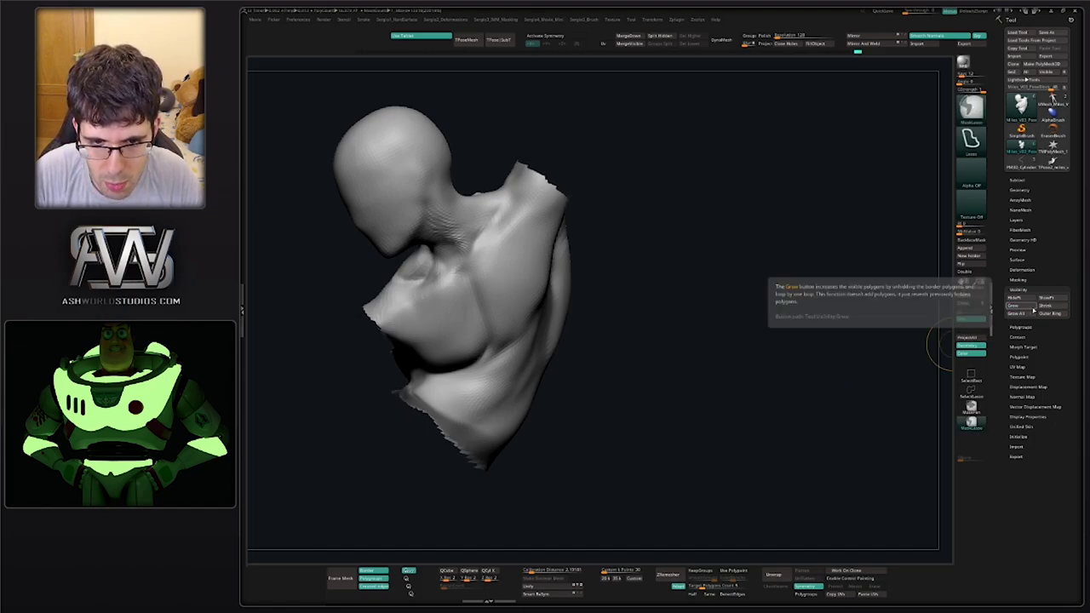
Try to reduce the visible part of the torso mesh with repeated Shrink commands, step back, and return to the subtool list
click(1065, 309)
click(1066, 309)
click(1066, 309)
key(ctrl+z)
key(ctrl+z)
key(ctrl+z)
key(ctrl+z)
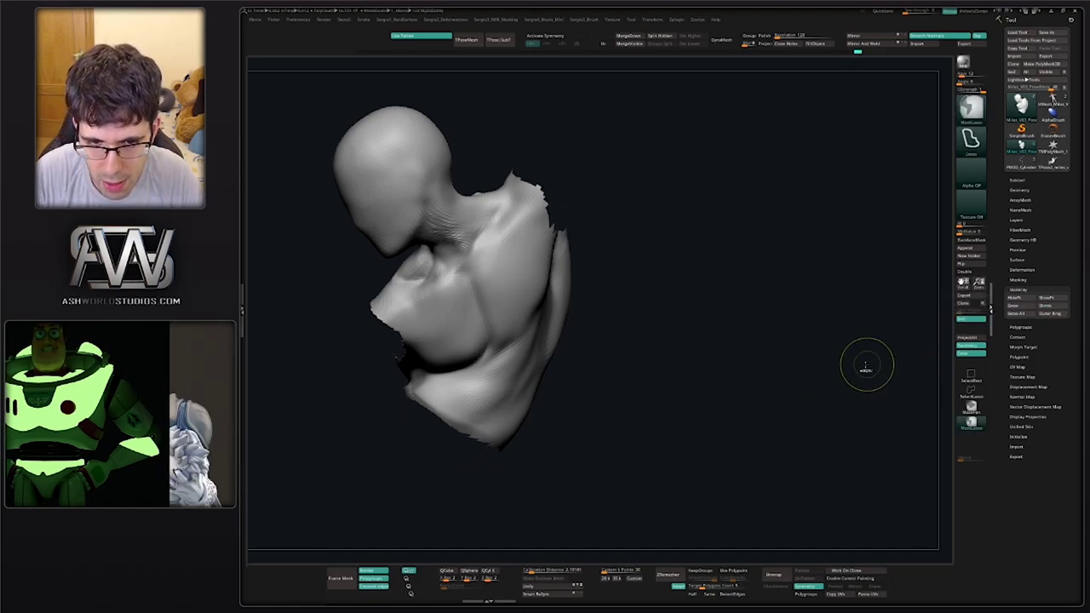
key(ctrl+shift+z)
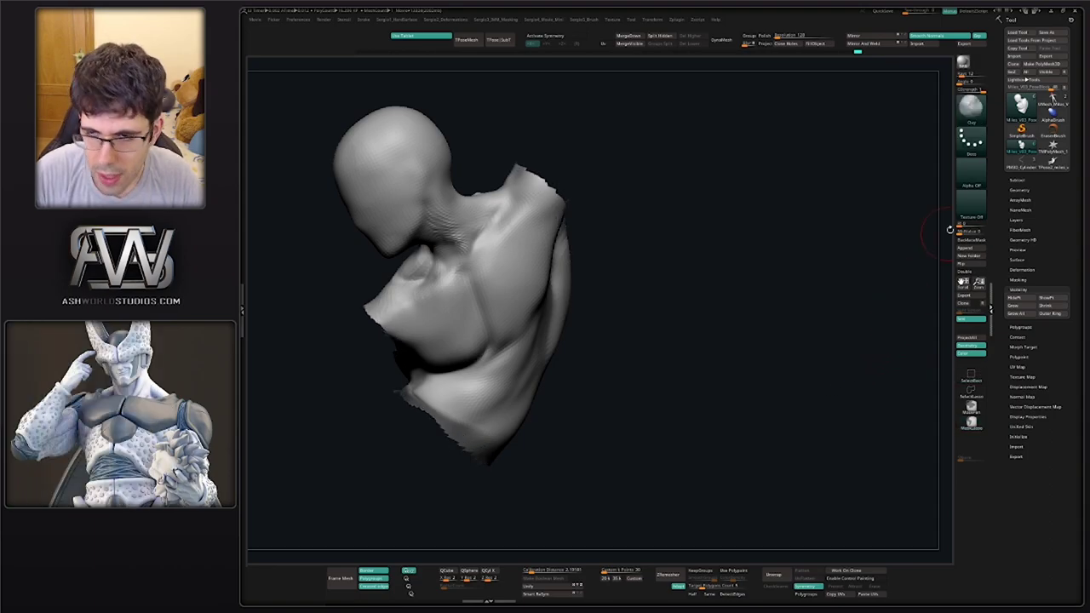
click(1026, 180)
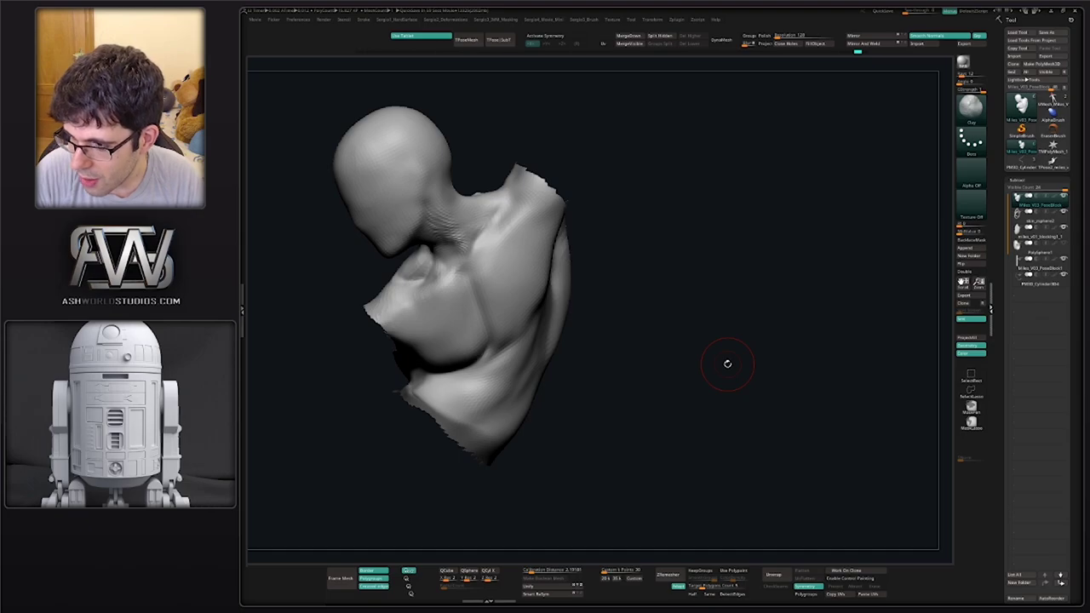
Carve the outer lower edge of the chest muscle beside the lowered arm's armpit with the DamStandard brush
right_drag(602, 350, 588, 341)
ctrl+right_drag(587, 340, 599, 271)
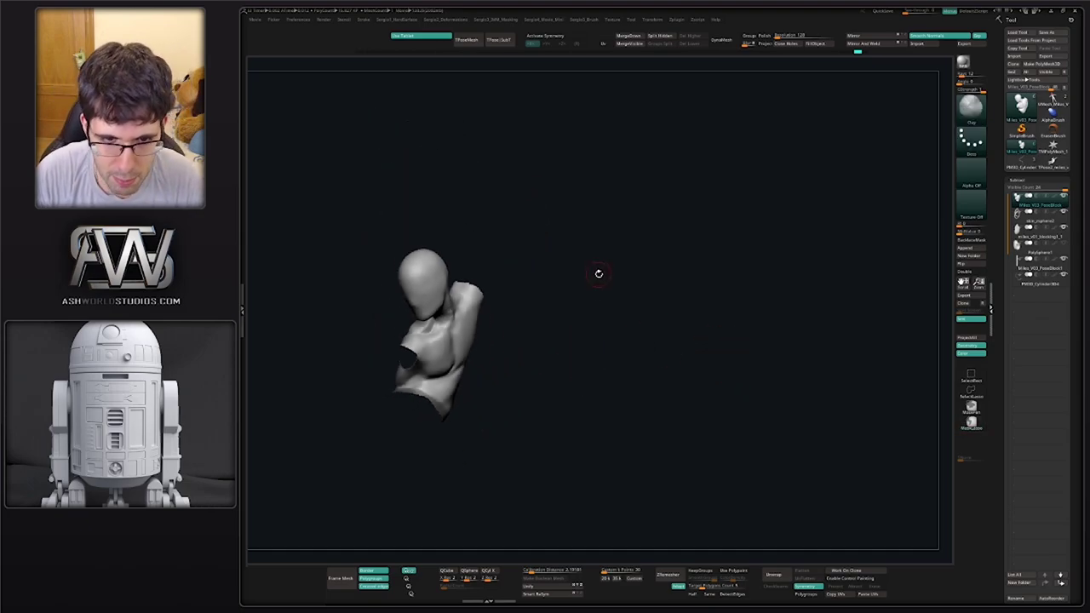
mouse_move(529, 366)
right_down()
mouse_move(449, 418)
mouse_move(433, 358)
mouse_move(433, 370)
right_up()
drag(434, 370, 429, 365)
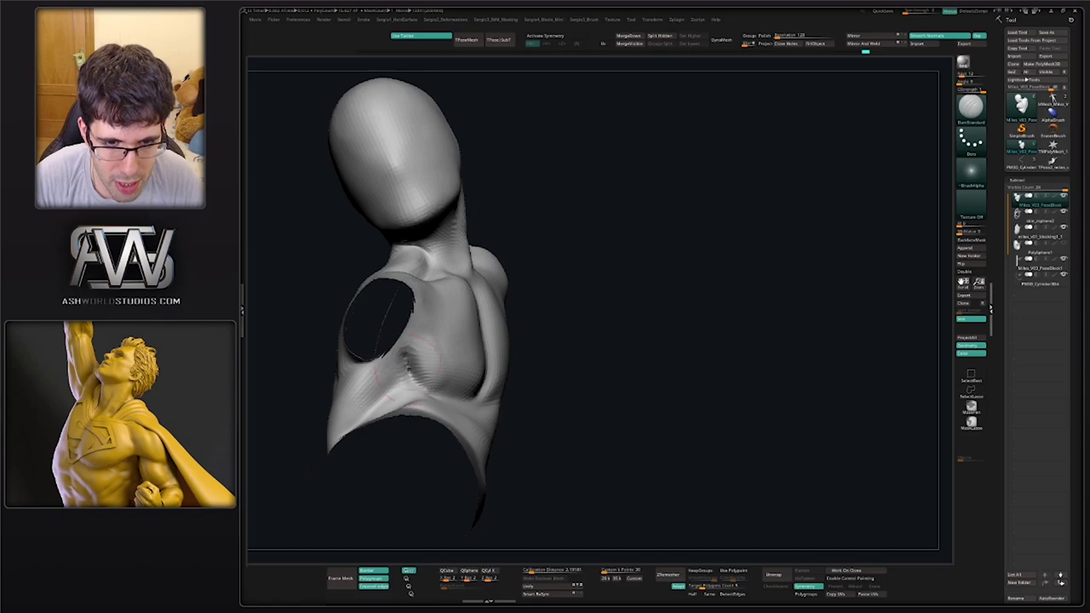
mouse_move(399, 383)
mouse_down()
mouse_move(373, 397)
mouse_move(433, 377)
mouse_up()
Fill and soften the underside of the lowered arm's chest muscle with the Clay brush and smoothing
key(b)
key(c)
key(l)
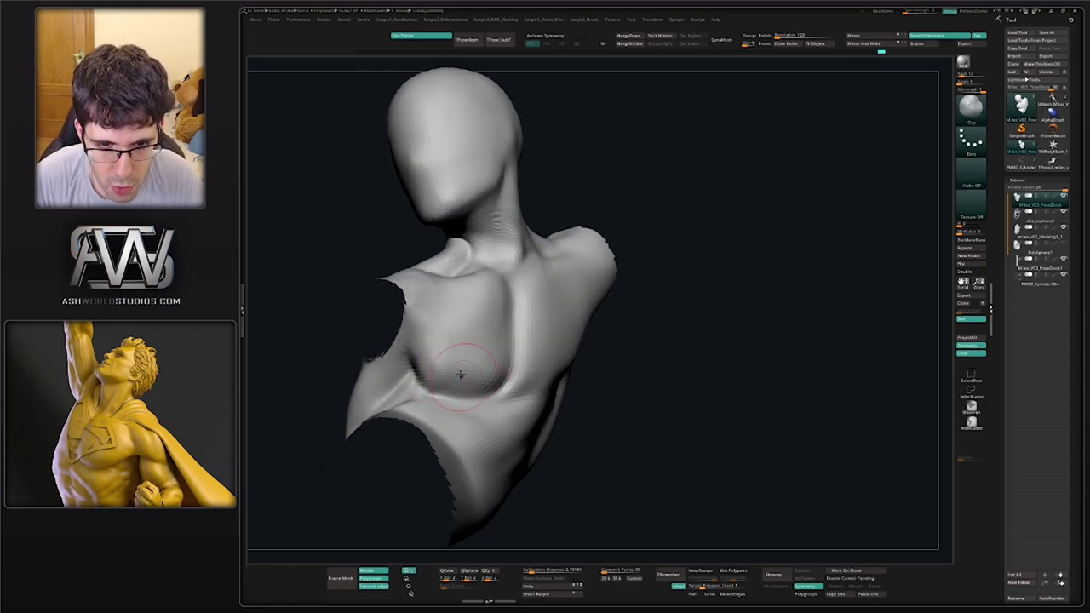
key(shift)
right_drag(451, 406, 404, 395)
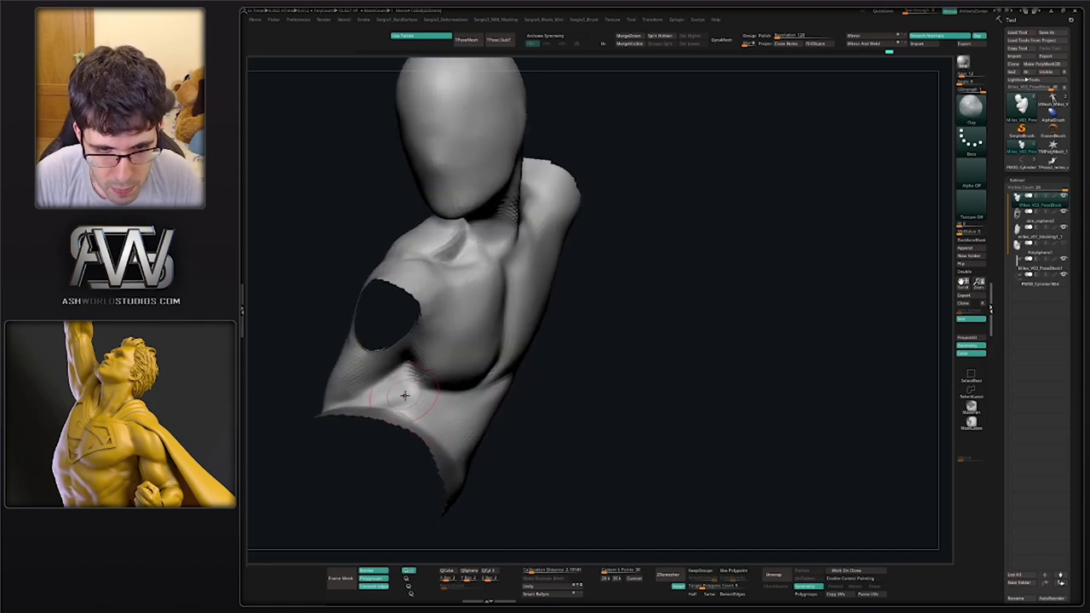
Touch up the ribs below the chest and bring the hidden parts of the body back into view
ctrl+drag(513, 428, 532, 485)
drag(402, 403, 381, 406)
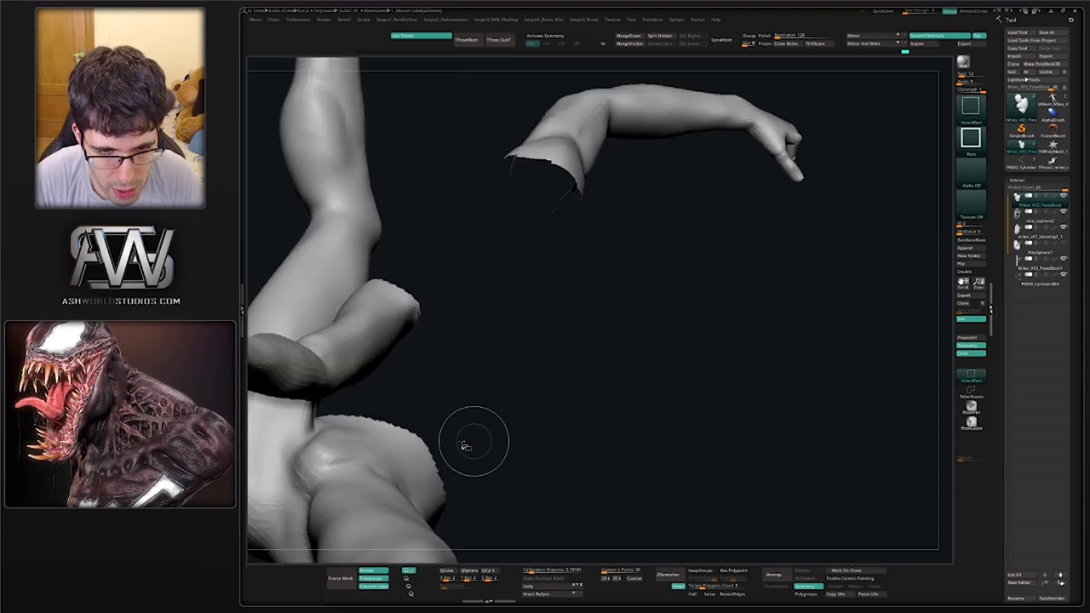
alt+drag(469, 445, 402, 440)
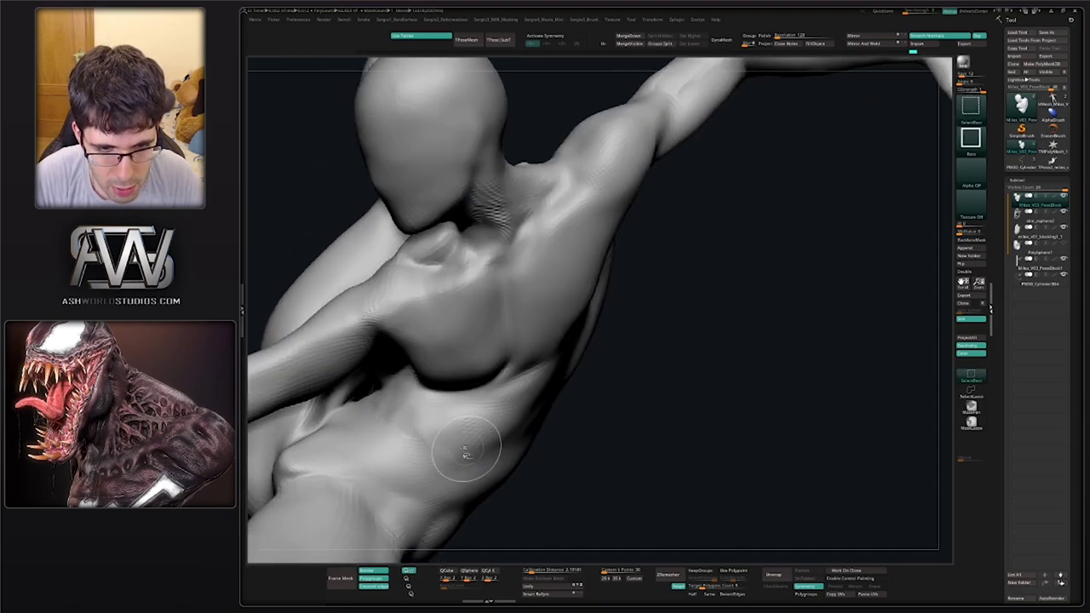
Refine the lower edge of the lowered arm's chest muscle on the full body with the Clay brush
mouse_move(431, 449)
ctrl+right_down()
mouse_move(409, 417)
mouse_move(434, 387)
mouse_move(480, 380)
mouse_move(494, 411)
ctrl+right_up()
right_drag(494, 410, 423, 392)
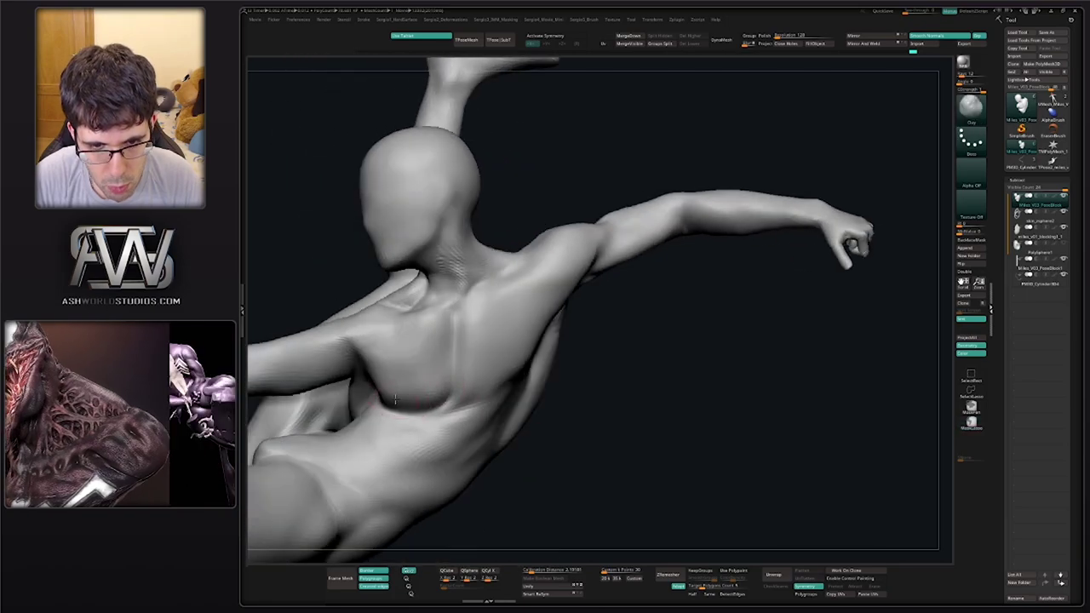
mouse_move(407, 382)
mouse_down()
mouse_move(373, 360)
mouse_move(400, 345)
mouse_move(430, 363)
mouse_move(411, 378)
mouse_move(424, 396)
mouse_up()
mouse_move(423, 397)
right_down()
mouse_move(494, 372)
mouse_move(426, 375)
right_up()
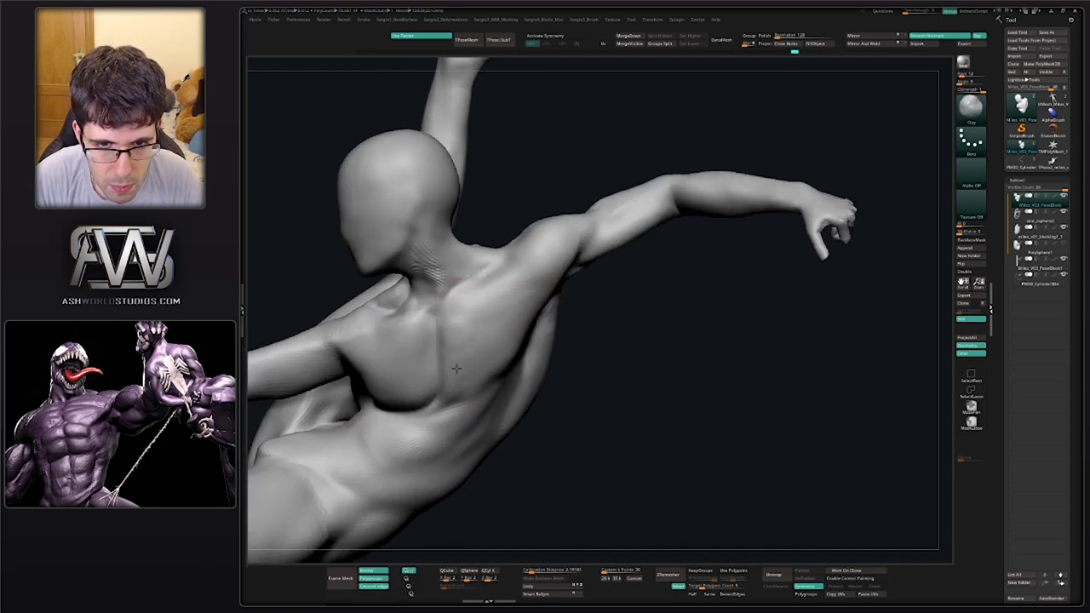
Carve the crease at the base of the sternum with the DamStandard brush and smooth the area below it
mouse_move(504, 371)
right_down()
mouse_move(494, 348)
mouse_move(479, 390)
mouse_move(494, 416)
right_up()
key(b)
key(d)
key(s)
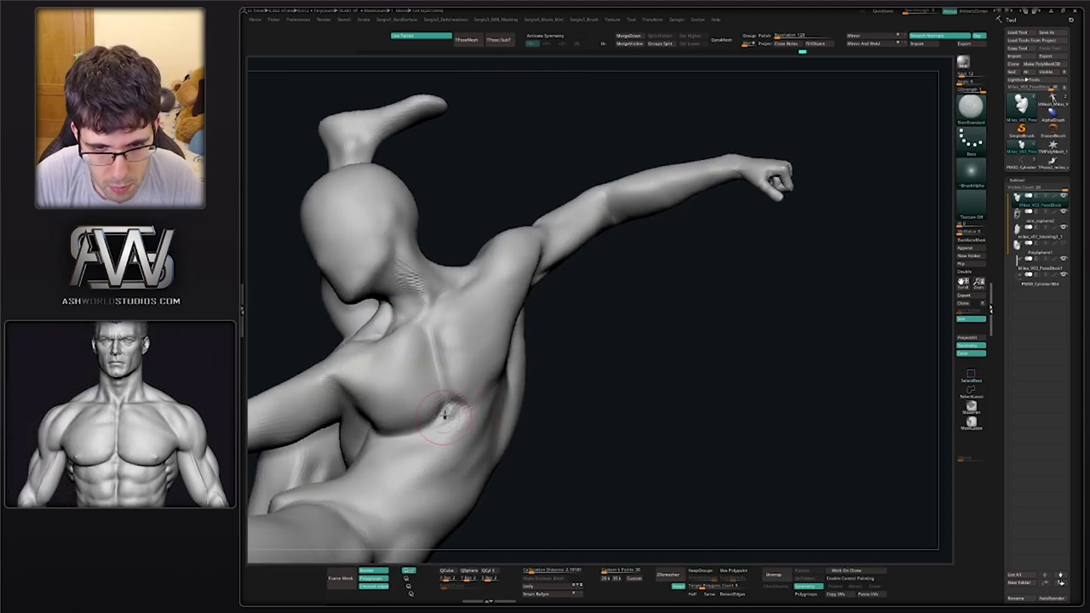
key(shift)
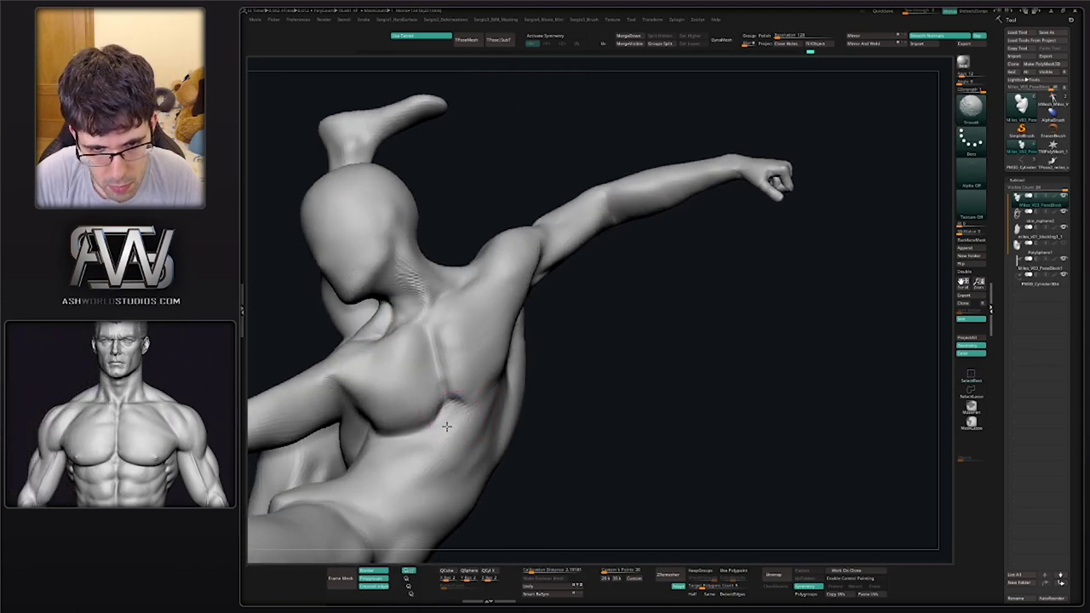
shift+drag(447, 426, 452, 417)
right_drag(494, 414, 465, 402)
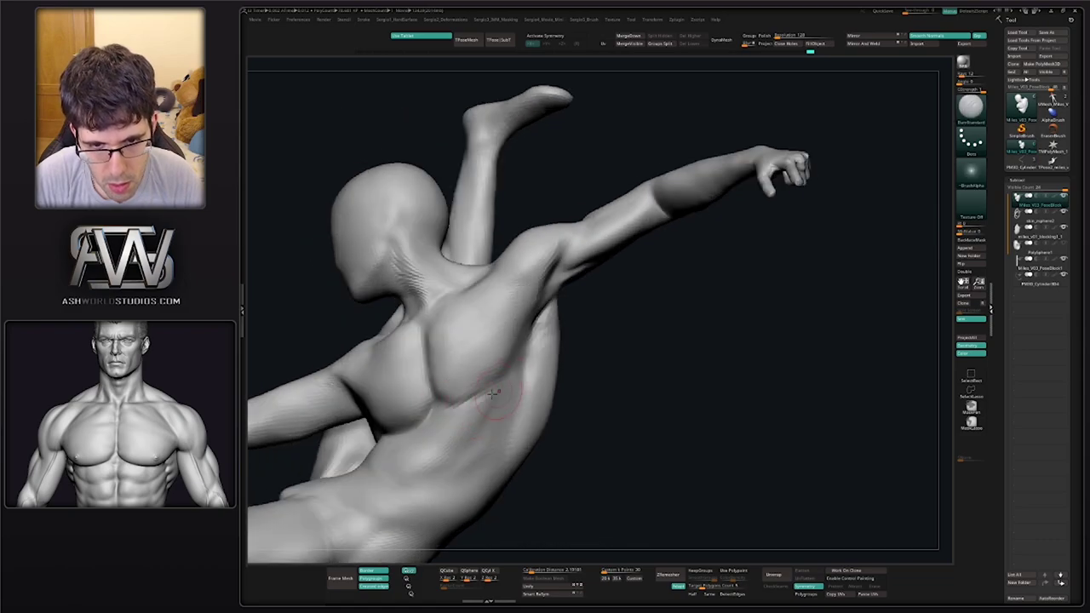
Carve the lower and outer edge of the raised arm's chest muscle up to the armpit with DamStandard
drag(493, 393, 516, 361)
right_drag(517, 362, 545, 361)
mouse_move(512, 371)
mouse_down()
mouse_move(534, 310)
mouse_move(522, 332)
mouse_up()
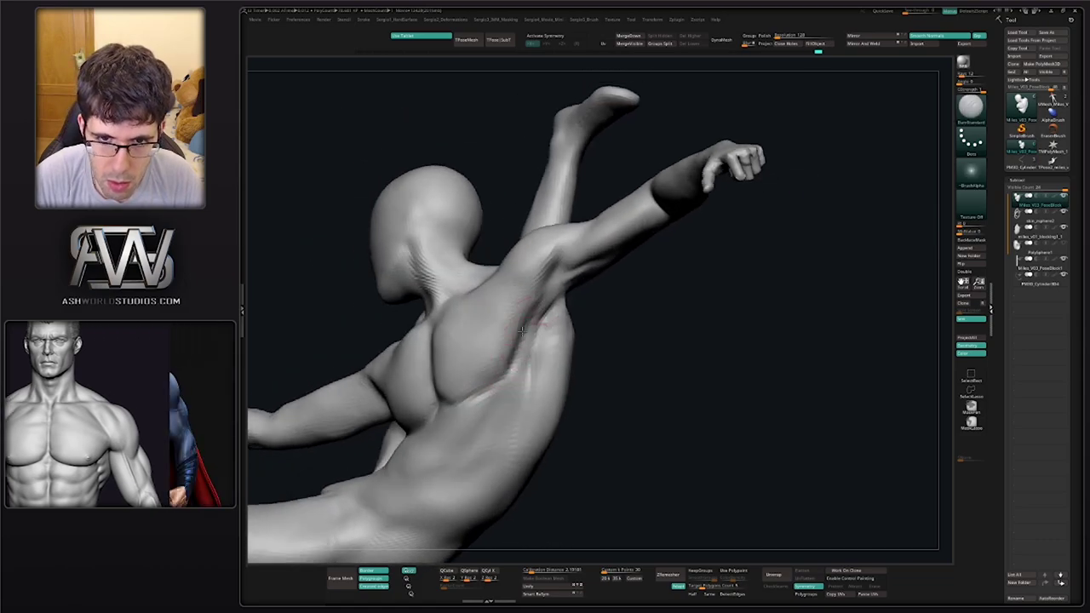
right_drag(522, 331, 545, 341)
drag(525, 327, 550, 283)
mouse_move(518, 351)
mouse_down()
mouse_move(553, 274)
mouse_move(487, 385)
mouse_up()
mouse_move(494, 382)
right_down()
mouse_move(525, 380)
mouse_move(516, 375)
right_up()
drag(517, 370, 487, 383)
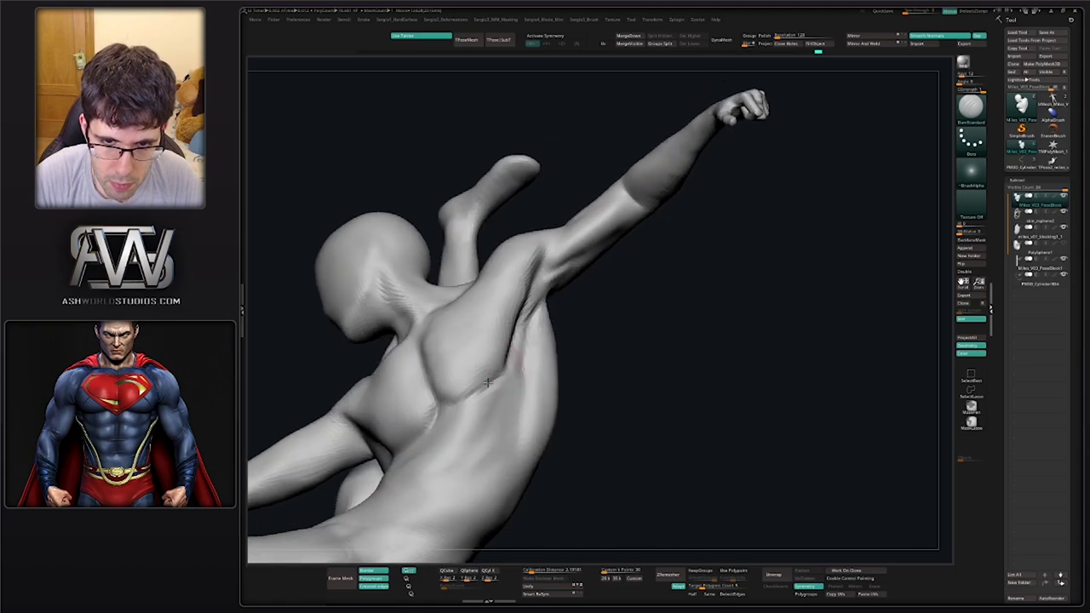
Adjust the lower edge of the raised arm's chest muscle with the Move brush
mouse_move(435, 457)
ctrl+right_down()
mouse_move(451, 401)
mouse_move(534, 402)
mouse_move(503, 392)
mouse_move(484, 413)
mouse_move(438, 389)
ctrl+right_up()
key(b)
key(m)
key(v)
key(s)
drag(440, 410, 436, 419)
right_drag(434, 417, 460, 413)
Examine the chest, ribs and overall pose of the full figure from several angles
key(b)
key(c)
key(l)
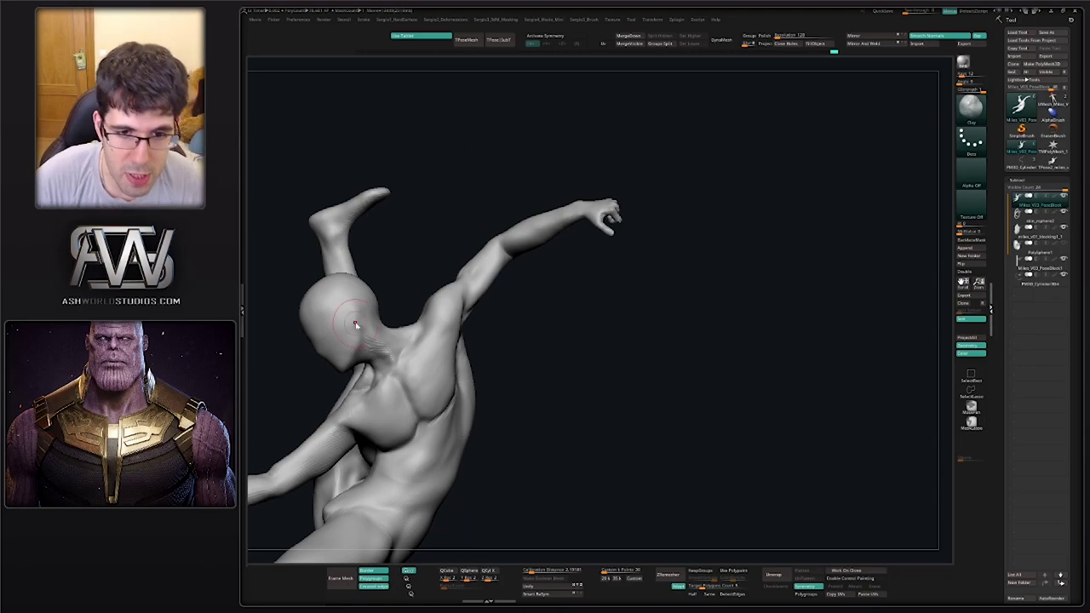
drag(584, 316, 573, 316)
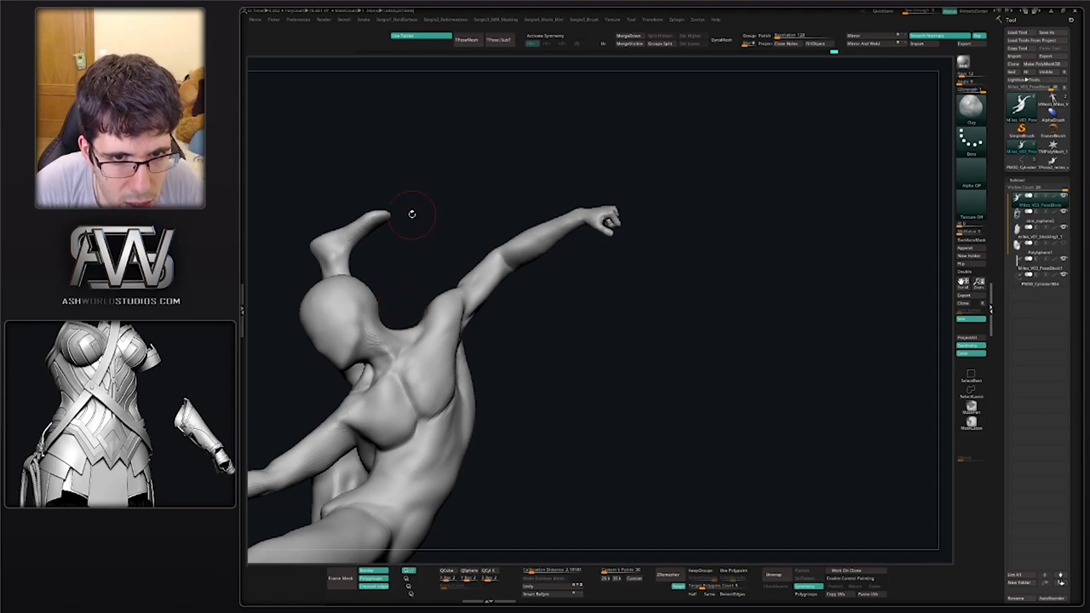
drag(529, 368, 481, 401)
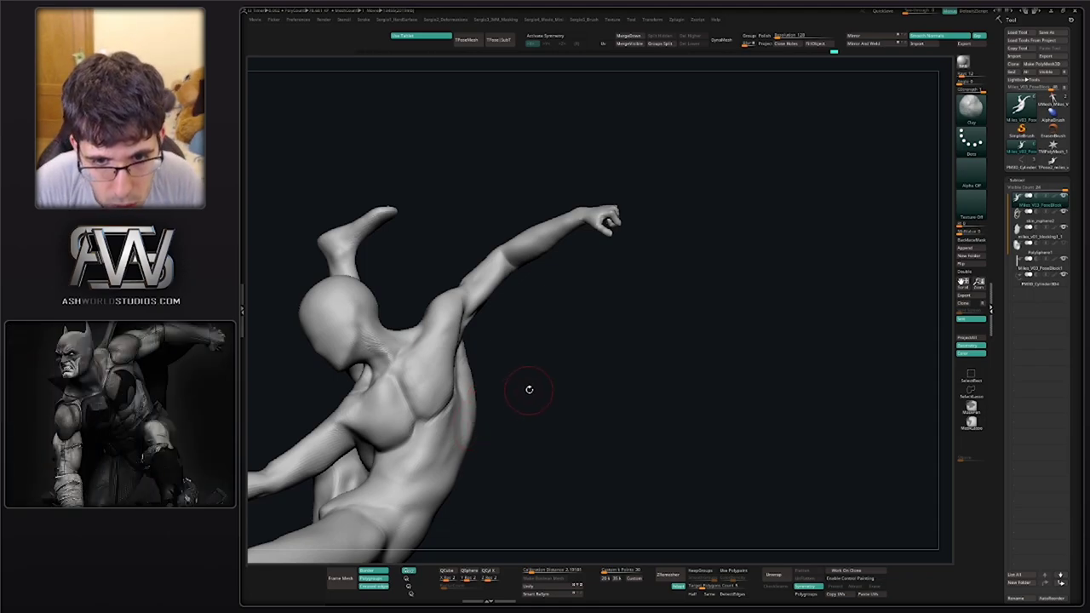
mouse_move(532, 389)
mouse_down()
mouse_move(554, 397)
mouse_move(552, 384)
mouse_up()
key(ctrl)
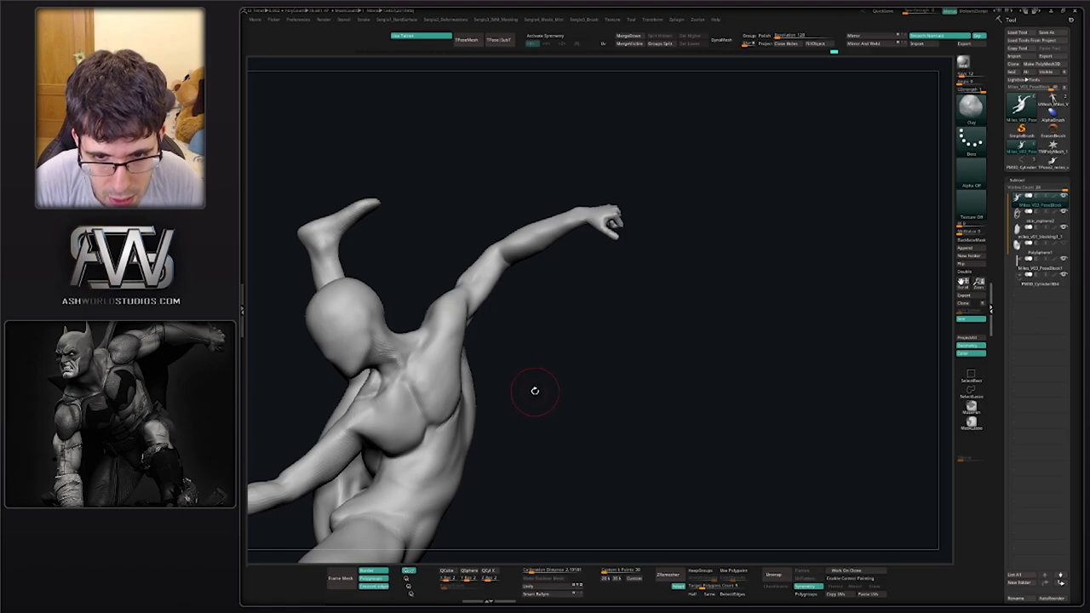
key(ctrl)
key(ctrl)
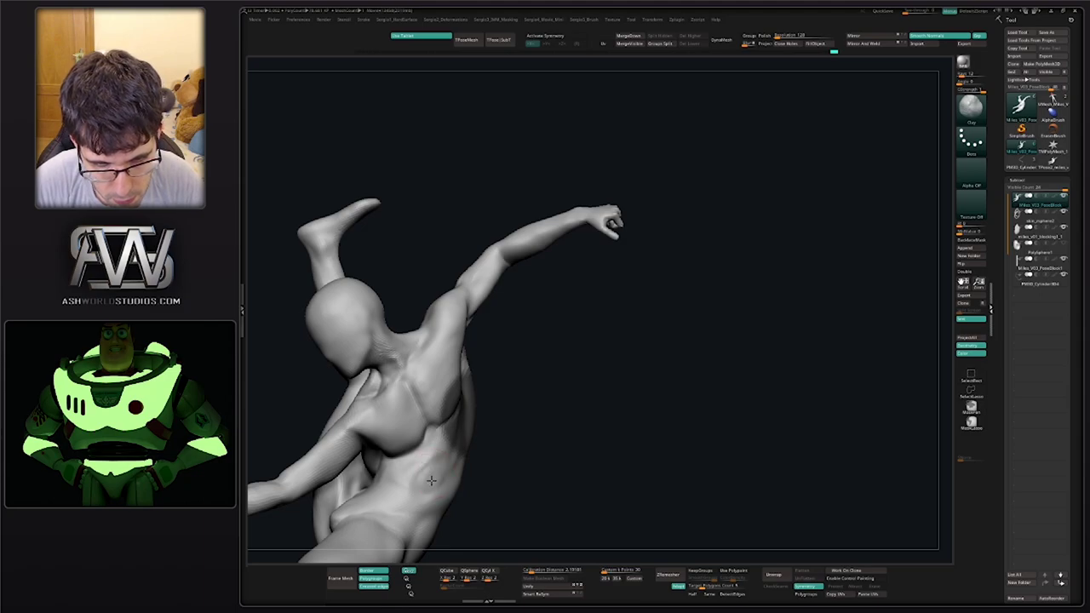
key(ctrl)
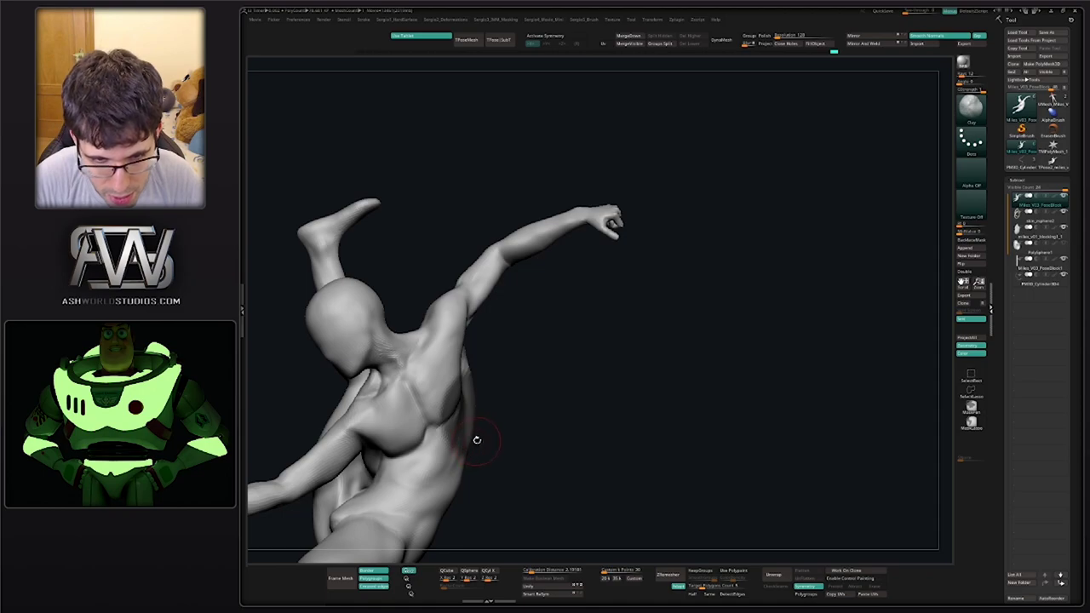
mouse_move(478, 474)
alt+mouse_down()
mouse_move(460, 458)
mouse_move(577, 348)
mouse_move(654, 304)
mouse_move(596, 381)
mouse_move(649, 358)
mouse_move(627, 348)
alt+mouse_up()
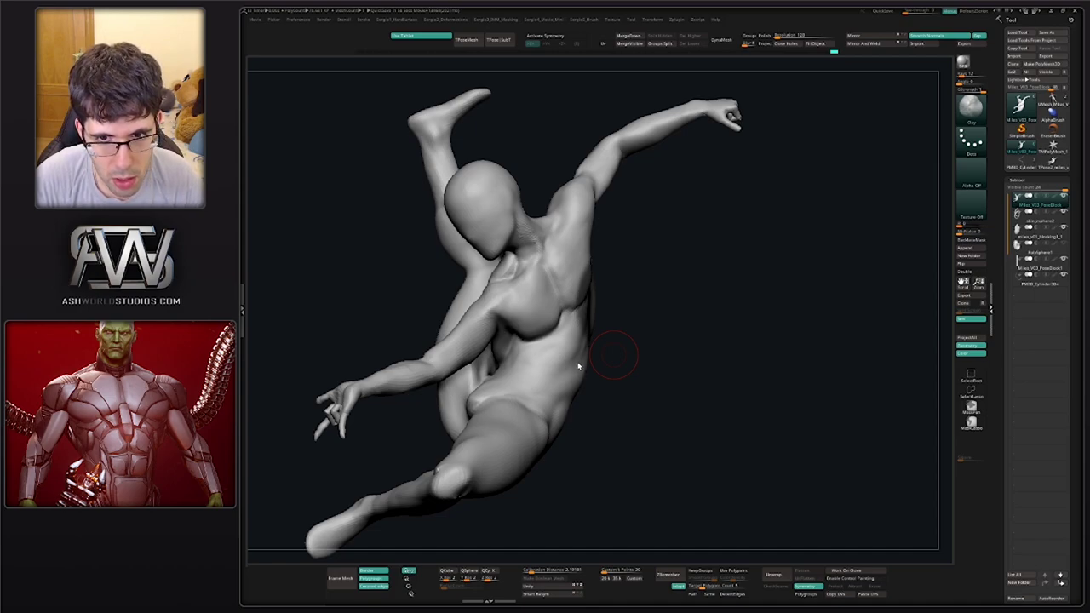
drag(617, 390, 591, 373)
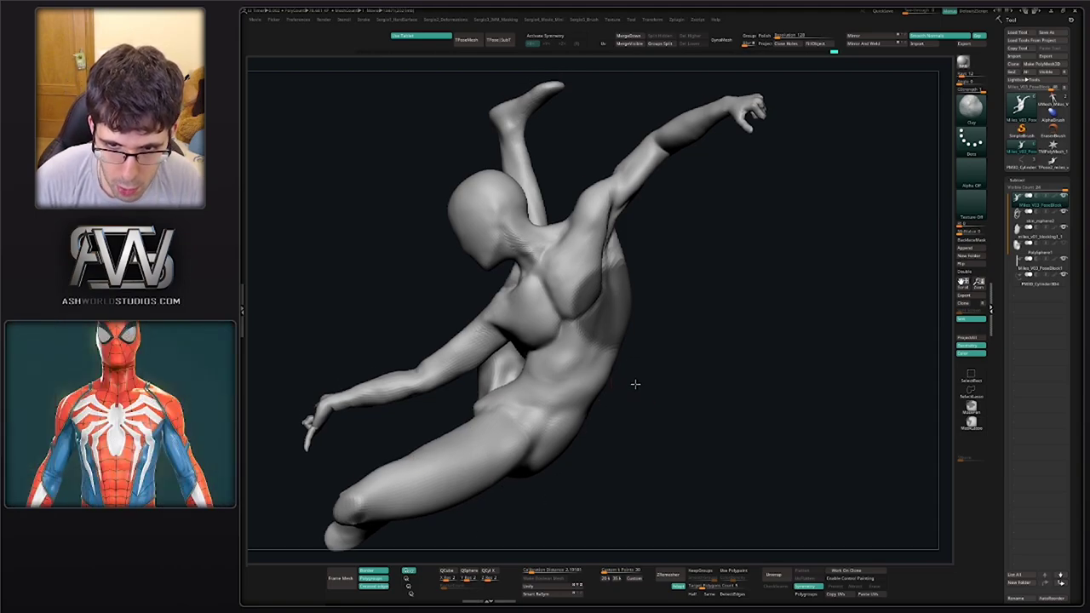
mouse_move(636, 369)
alt+mouse_down()
mouse_move(676, 351)
mouse_move(637, 355)
mouse_move(650, 343)
mouse_move(642, 363)
mouse_move(669, 359)
alt+mouse_up()
key(shift)
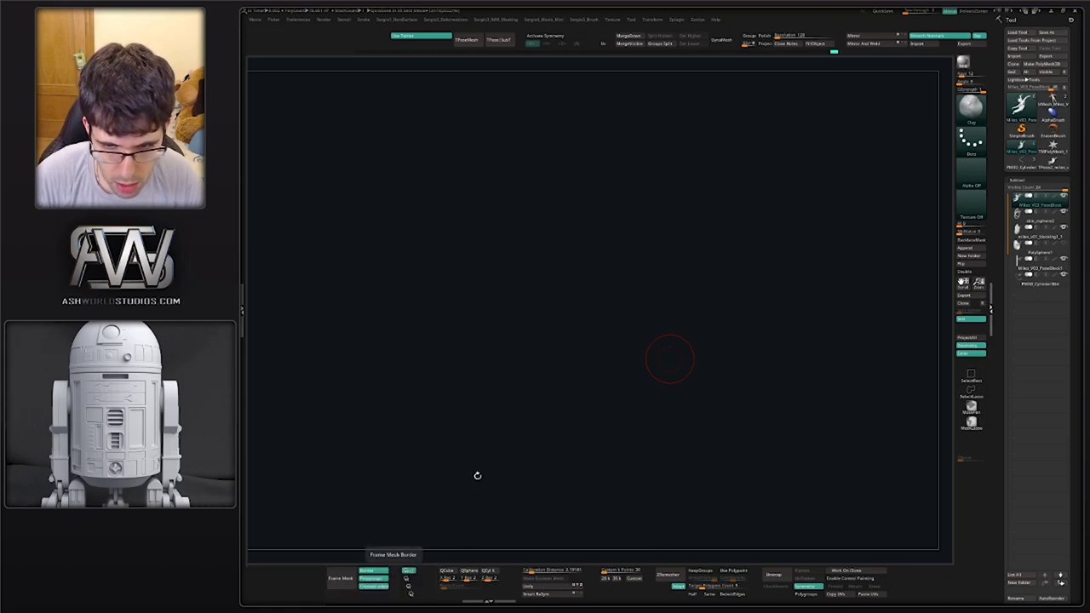
key(f)
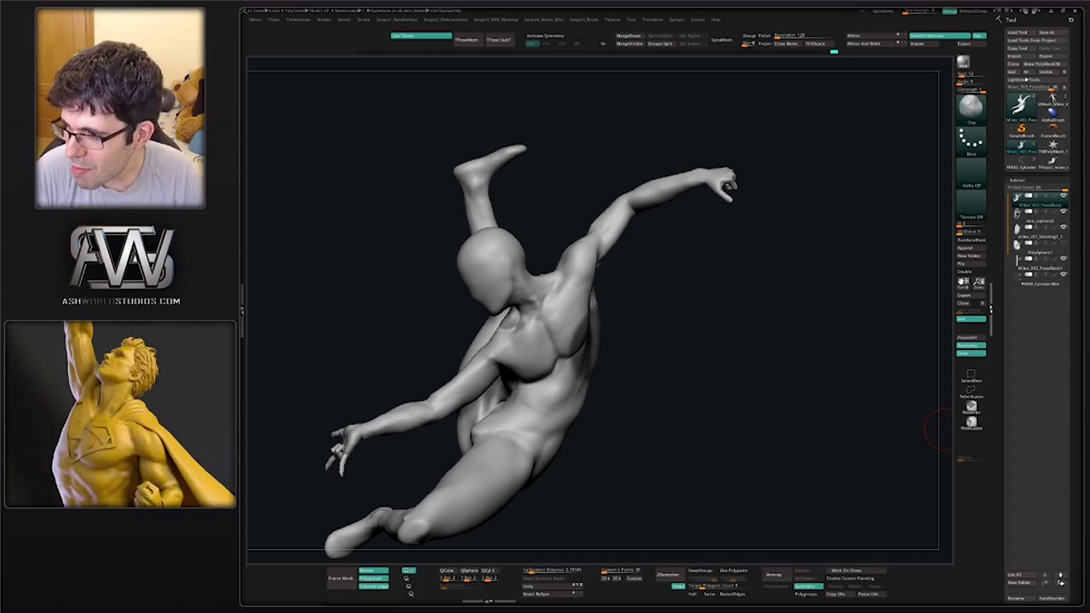
right_drag(583, 336, 568, 322)
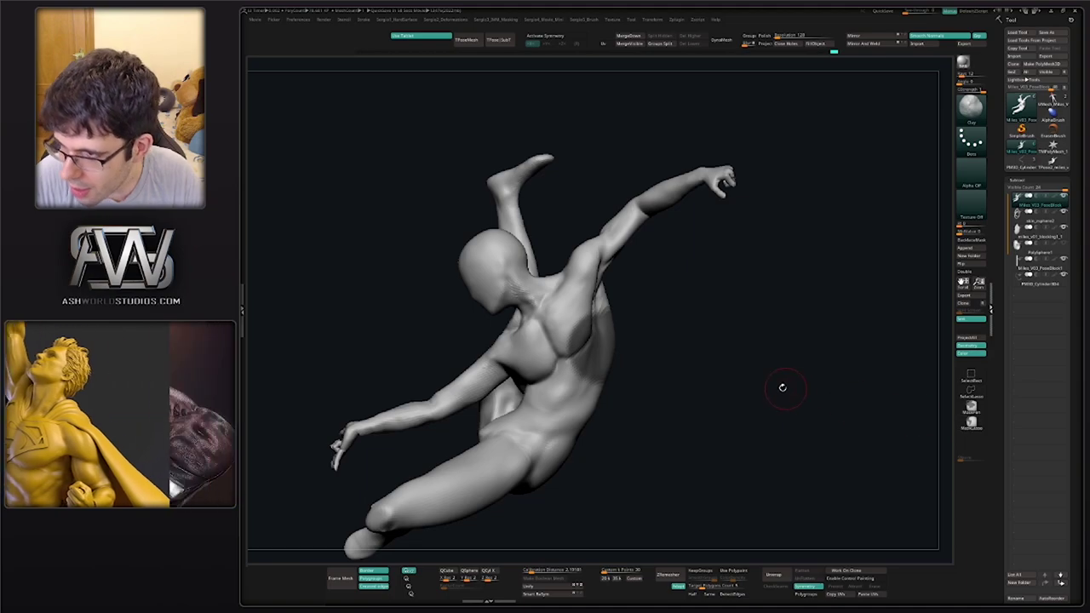
drag(782, 387, 653, 372)
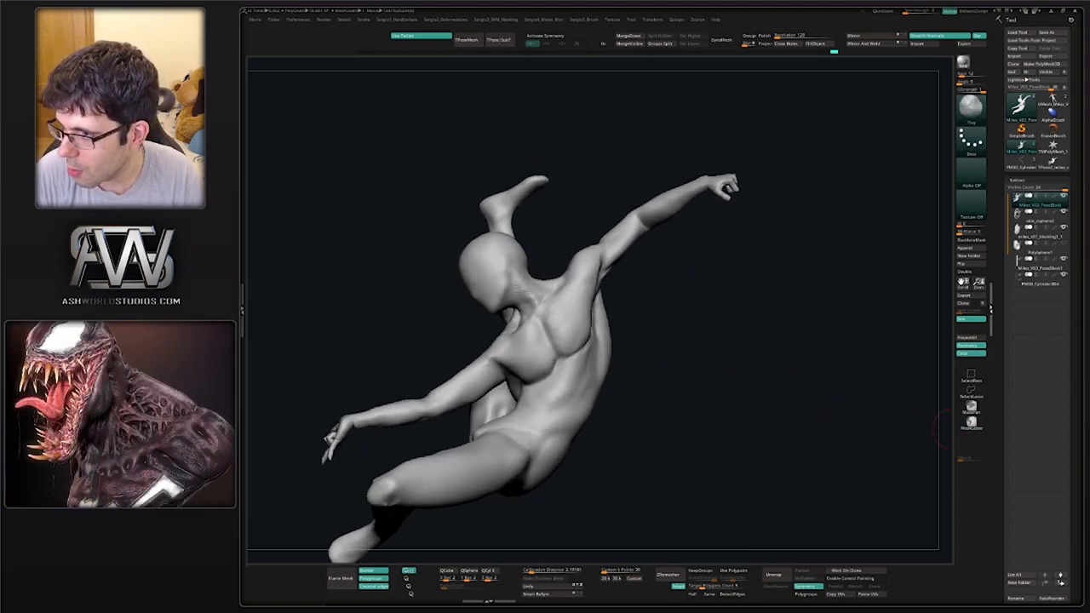
drag(835, 392, 786, 400)
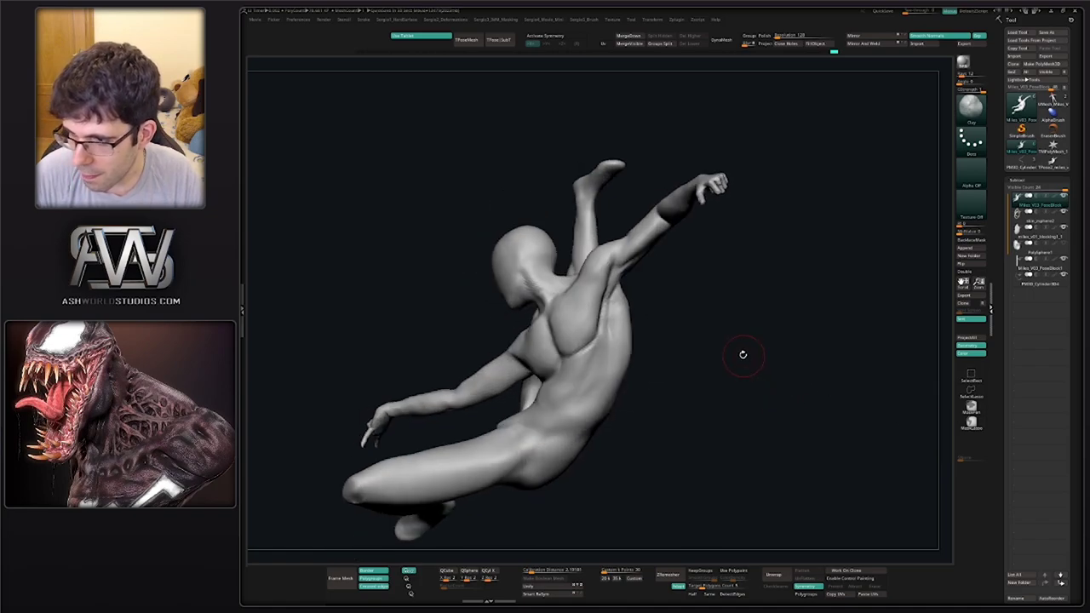
alt+drag(743, 356, 770, 379)
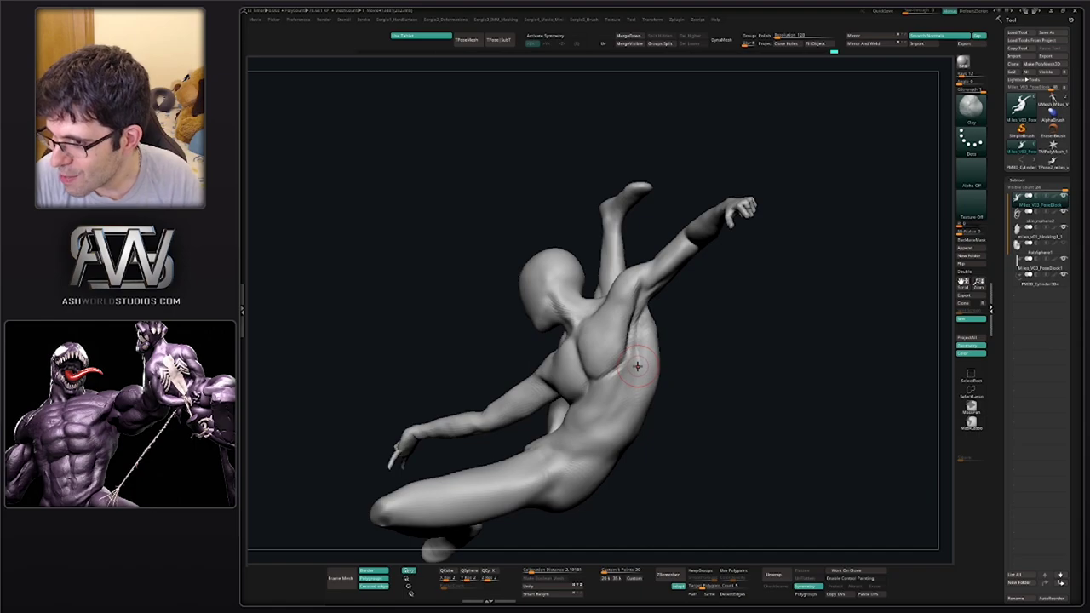
right_drag(638, 371, 655, 370)
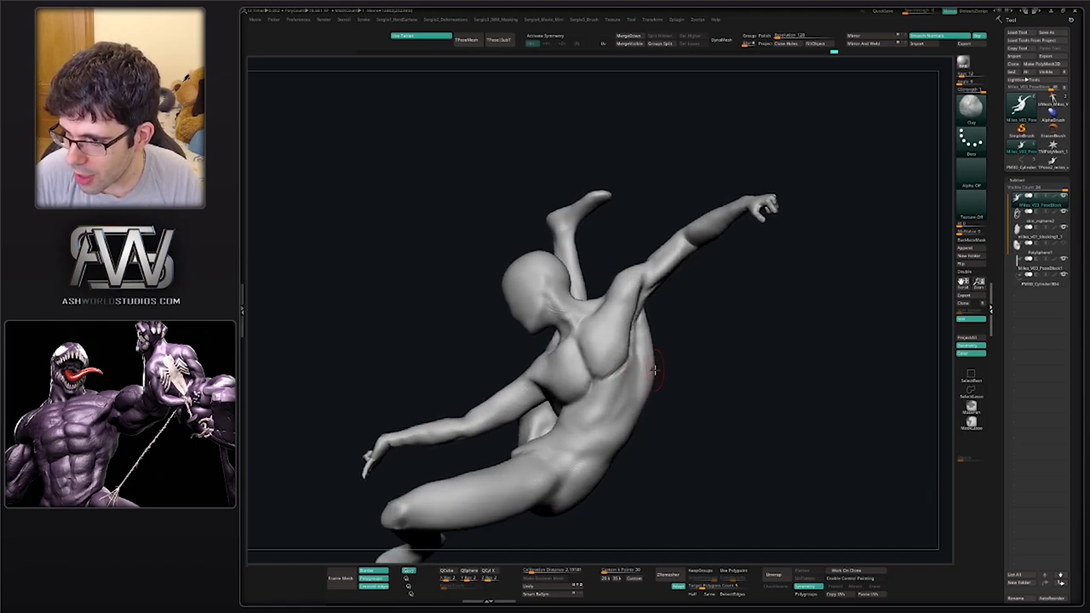
right_drag(656, 370, 661, 387)
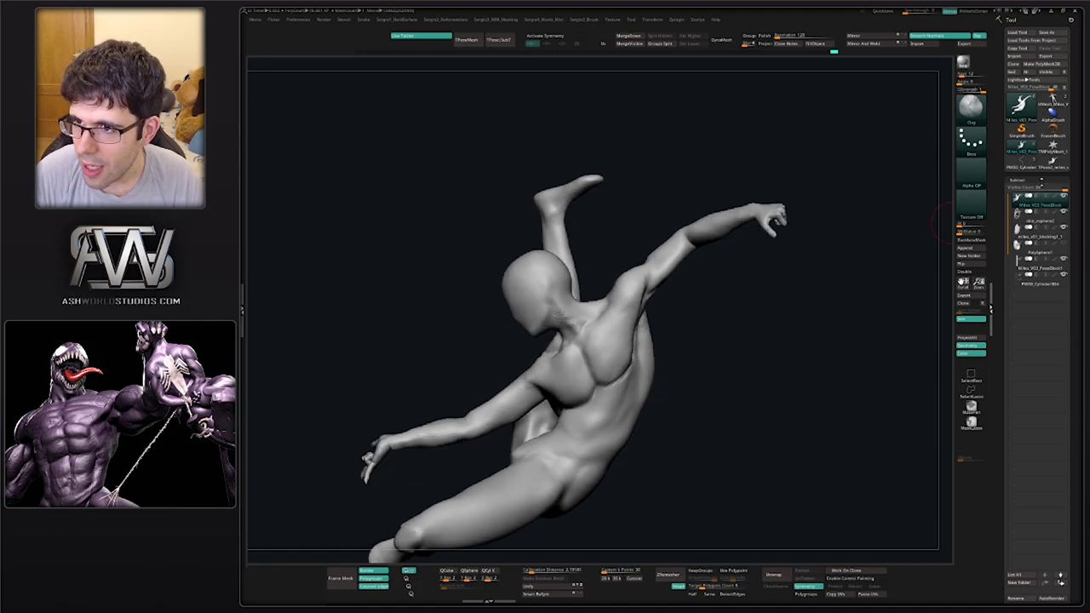
Isolate a band of the torso around the lower chest and grow its visible area
click(1019, 181)
click(1027, 291)
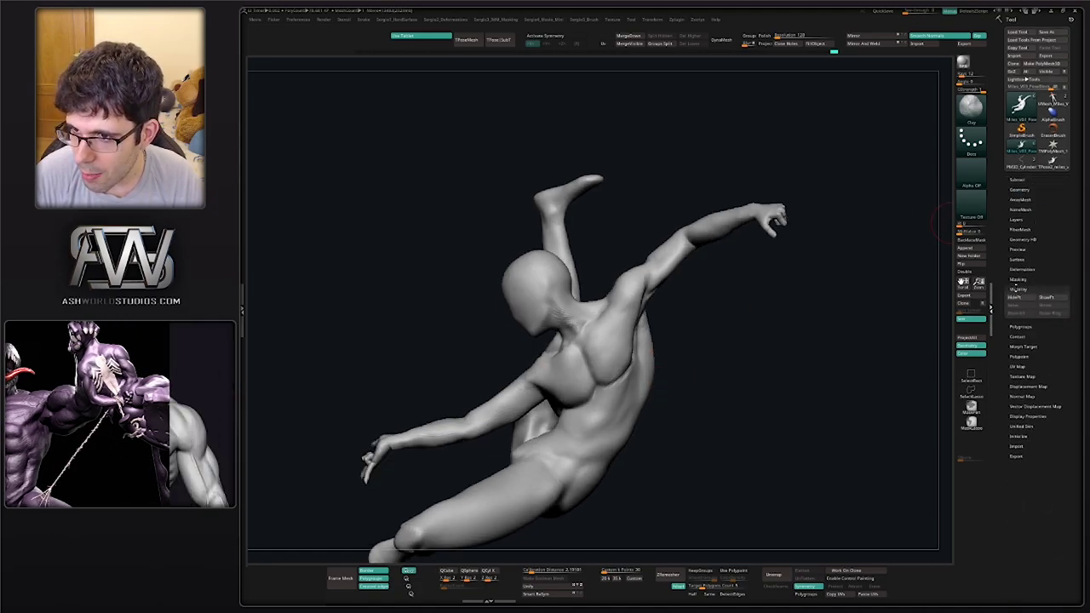
ctrl+shift+drag(691, 338, 672, 432)
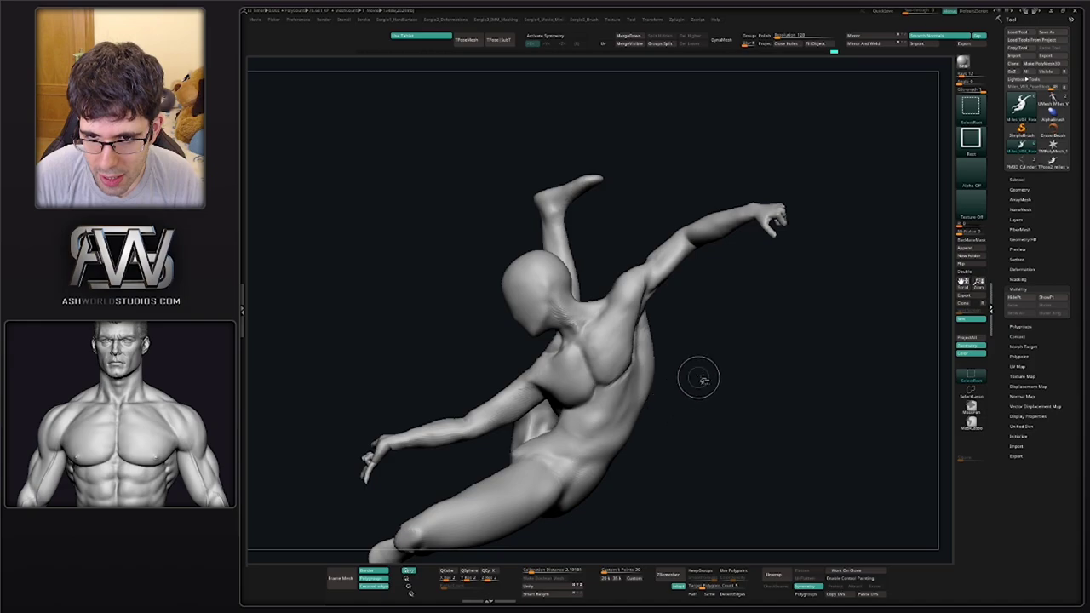
ctrl+shift+drag(702, 369, 554, 424)
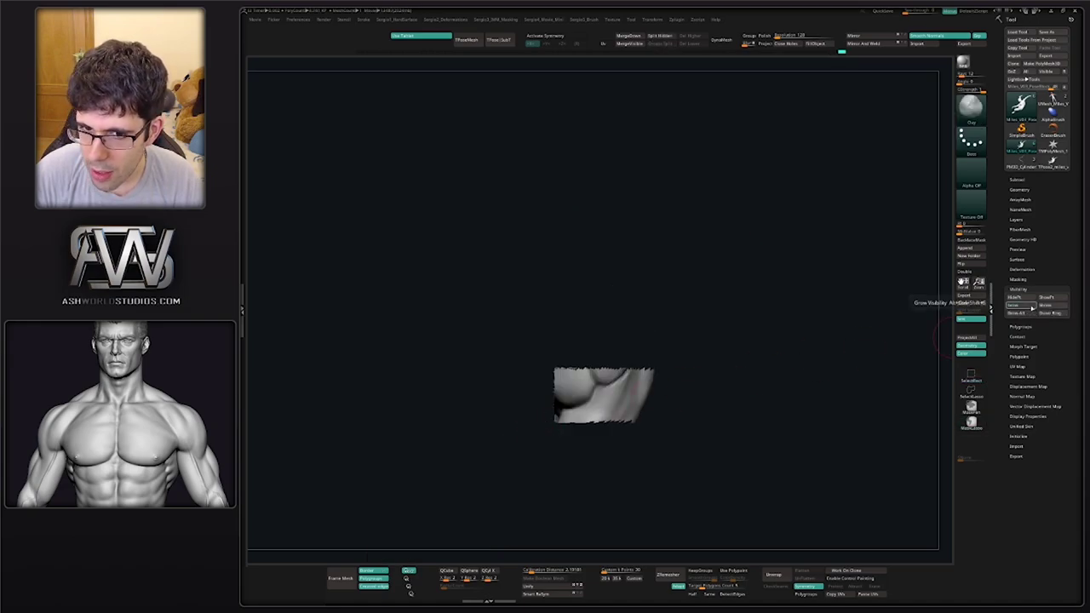
click(1034, 306)
click(1032, 307)
click(1032, 307)
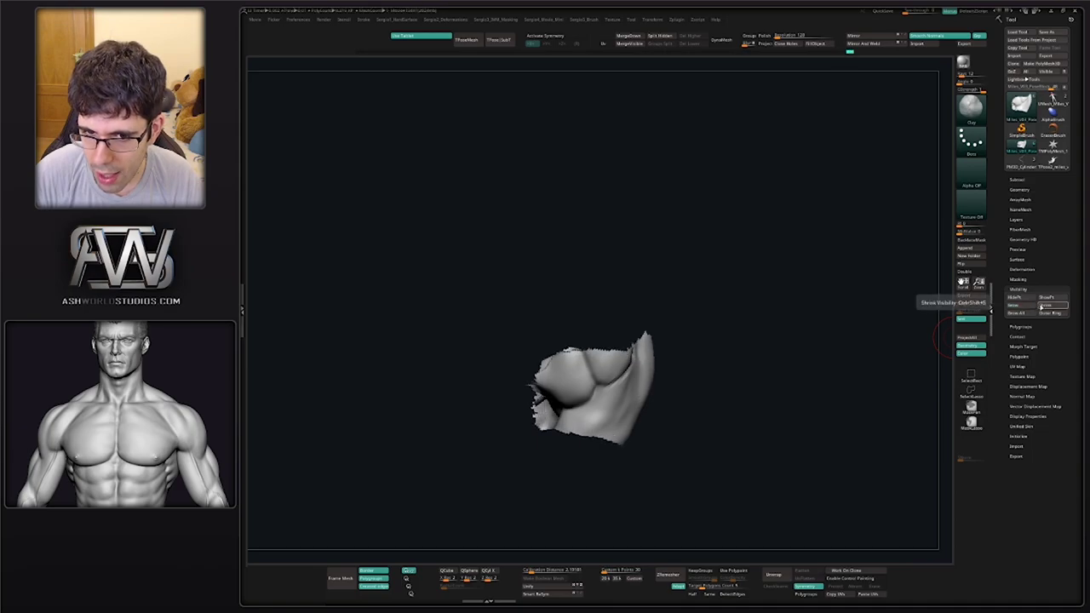
Shrink the visible area of the isolated torso band repeatedly
click(1052, 306)
click(1052, 306)
click(1052, 307)
click(1052, 307)
click(1053, 308)
click(1052, 308)
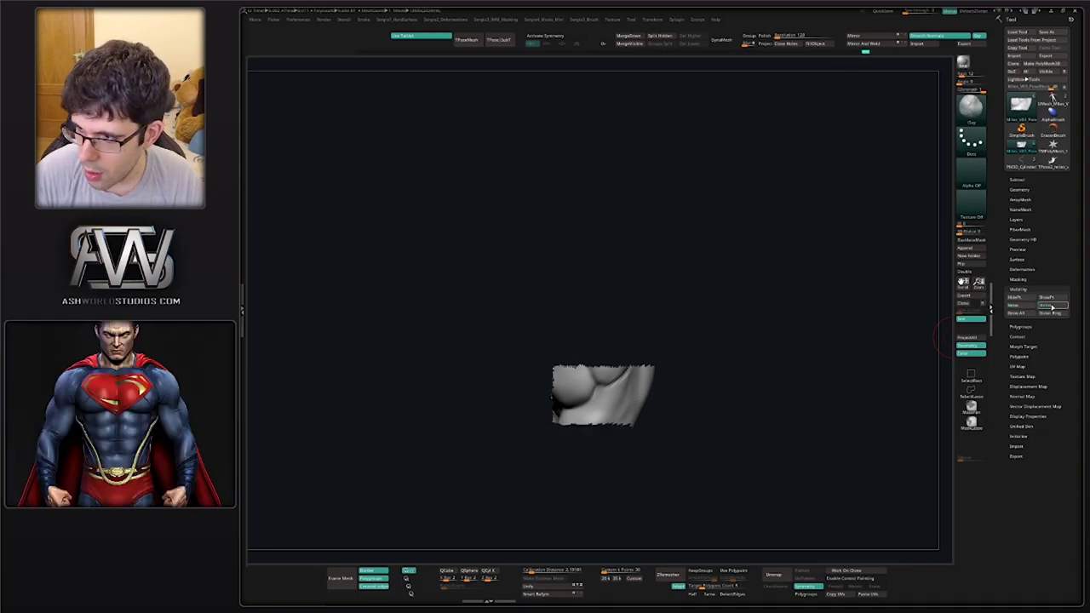
click(1052, 308)
click(1052, 307)
click(1052, 307)
Bring the whole body back into view together with the web lines and mask eyes
click(1019, 180)
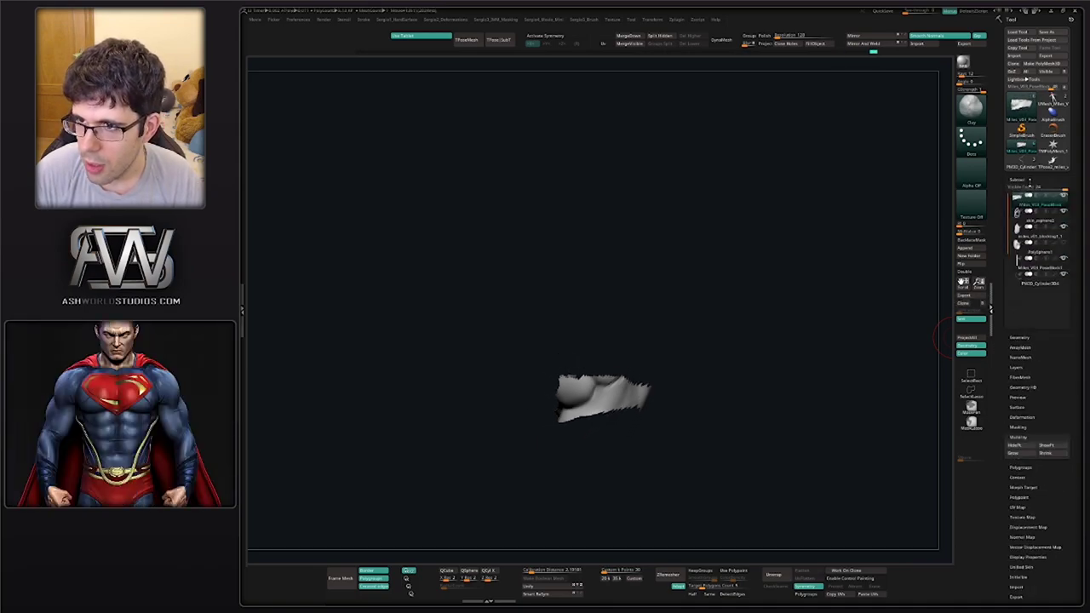
drag(650, 371, 654, 358)
alt+right_drag(654, 358, 639, 276)
ctrl+right_drag(598, 324, 608, 394)
right_drag(595, 296, 572, 298)
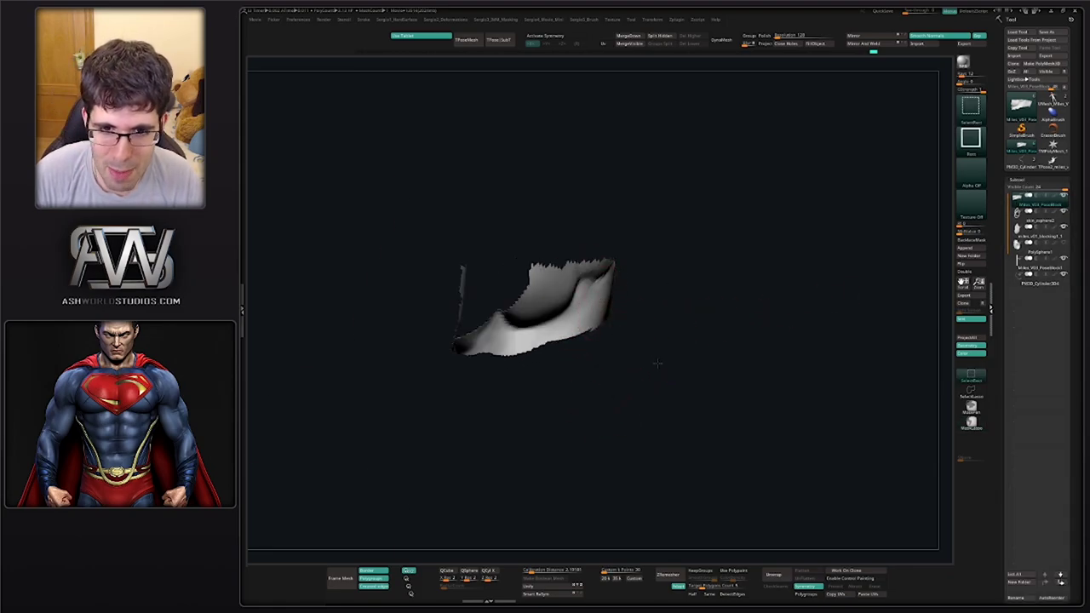
ctrl+shift+click(657, 363)
ctrl+right_drag(657, 363, 618, 294)
right_drag(546, 324, 567, 329)
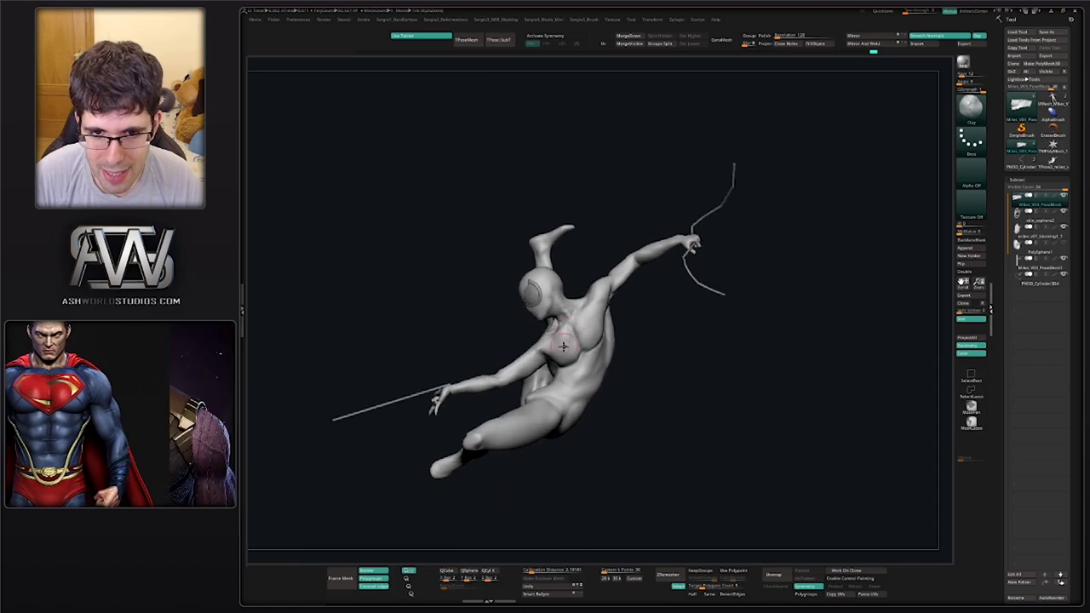
Reshape the hip and thigh of the front leg with the Move brush
drag(587, 340, 621, 350)
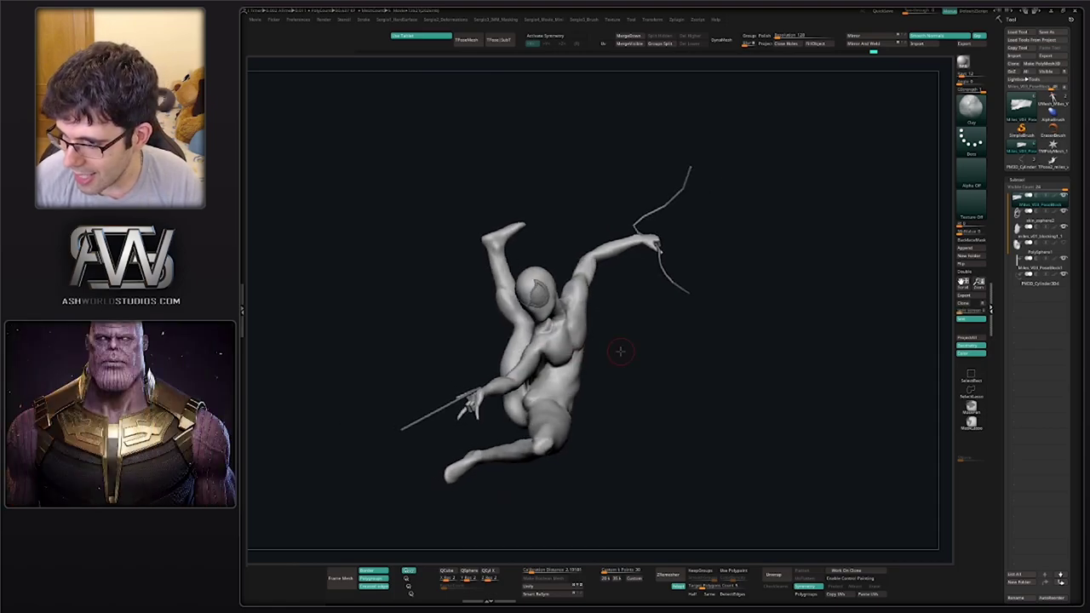
right_click(621, 351)
right_drag(723, 327, 589, 416)
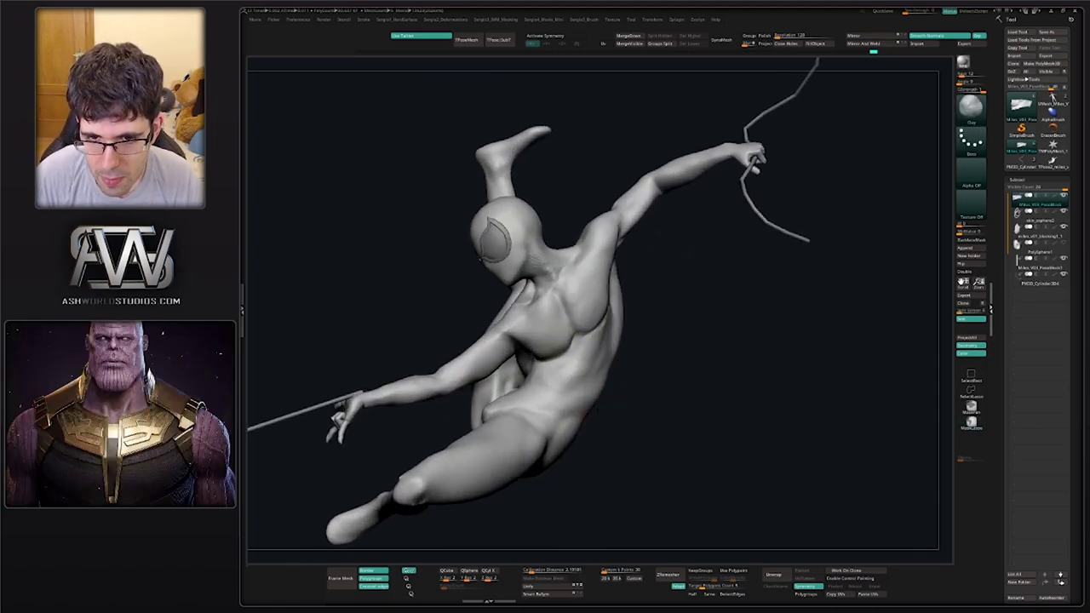
mouse_move(562, 375)
right_down()
mouse_move(574, 425)
mouse_move(564, 404)
right_up()
key(b)
key(m)
key(v)
right_drag(643, 417, 608, 419)
drag(607, 419, 605, 449)
mouse_move(600, 419)
right_down()
mouse_move(622, 419)
mouse_move(616, 446)
mouse_move(607, 418)
mouse_move(630, 428)
mouse_move(604, 420)
mouse_move(615, 453)
mouse_move(615, 434)
mouse_move(686, 442)
mouse_move(673, 420)
right_up()
key(s)
key(b)
key(d)
key(s)
key(b)
key(m)
key(v)
key(s)
drag(670, 373, 638, 414)
right_drag(641, 417, 667, 379)
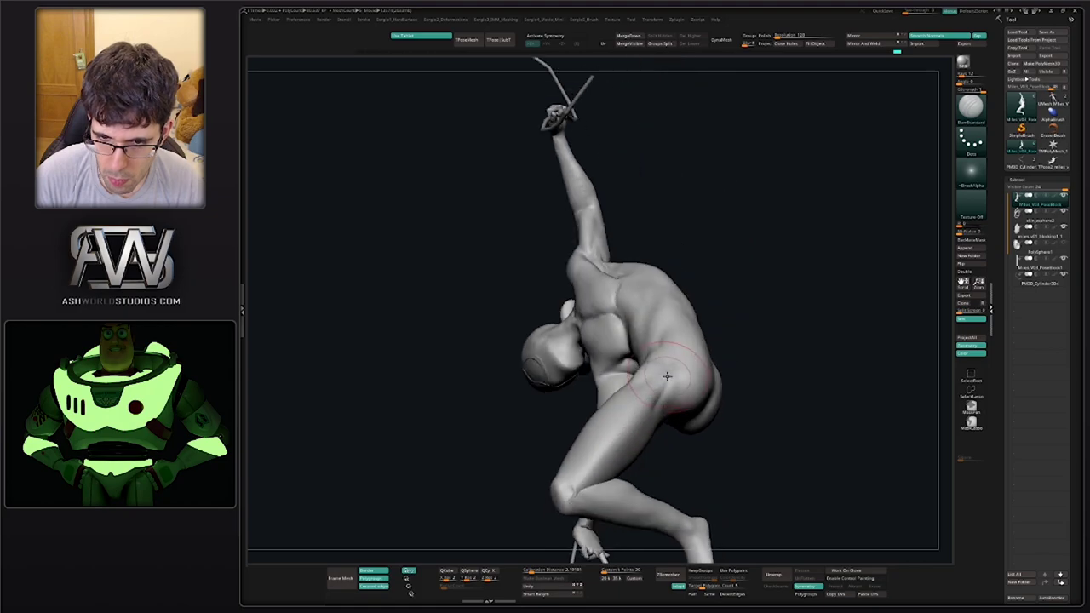
Carve the groove along the outer thigh from hip to knee with the DamStandard brush and smooth it
drag(667, 377, 632, 445)
right_drag(633, 445, 598, 439)
mouse_move(639, 438)
shift+mouse_down()
mouse_move(657, 390)
mouse_move(603, 469)
shift+mouse_up()
drag(673, 399, 602, 470)
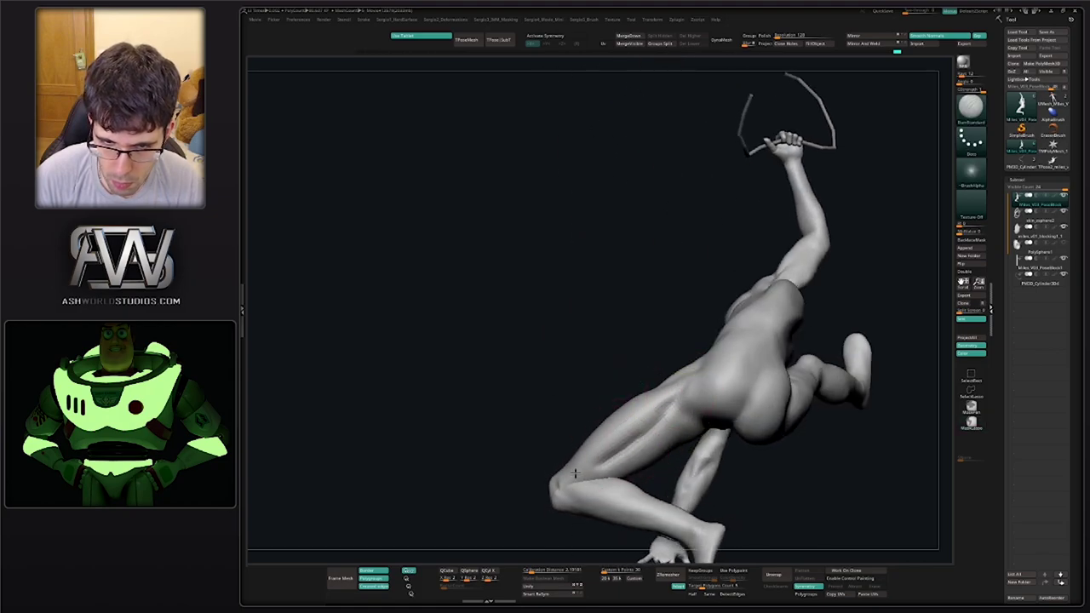
mouse_move(600, 471)
right_down()
mouse_move(627, 477)
mouse_move(579, 467)
right_up()
Build up the thigh muscles around the groove and above the knee with the Clay brush
key(b)
key(c)
key(l)
key(s)
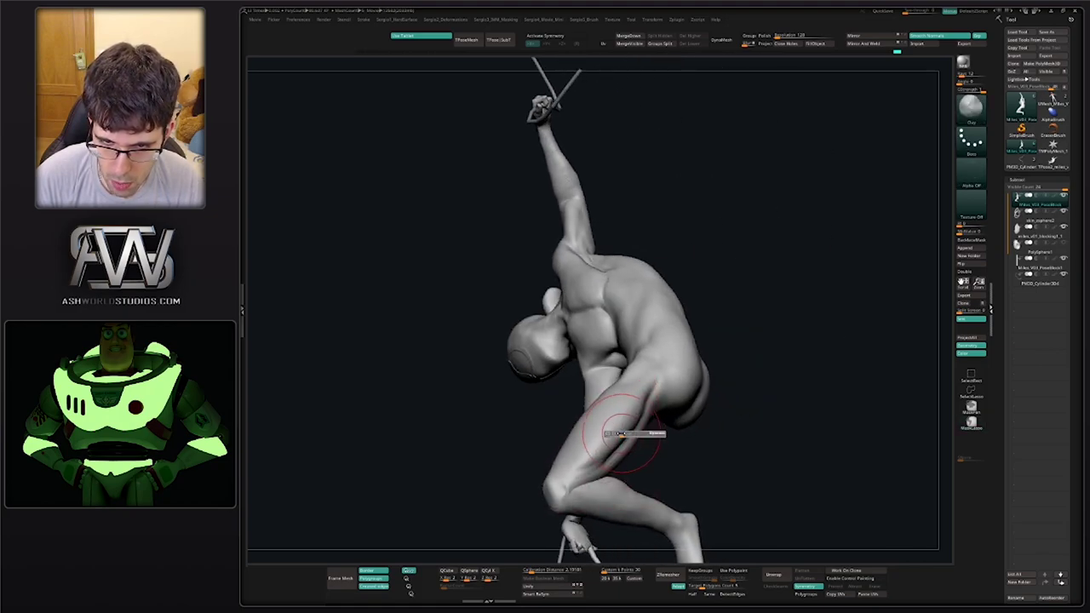
right_drag(576, 450, 565, 415)
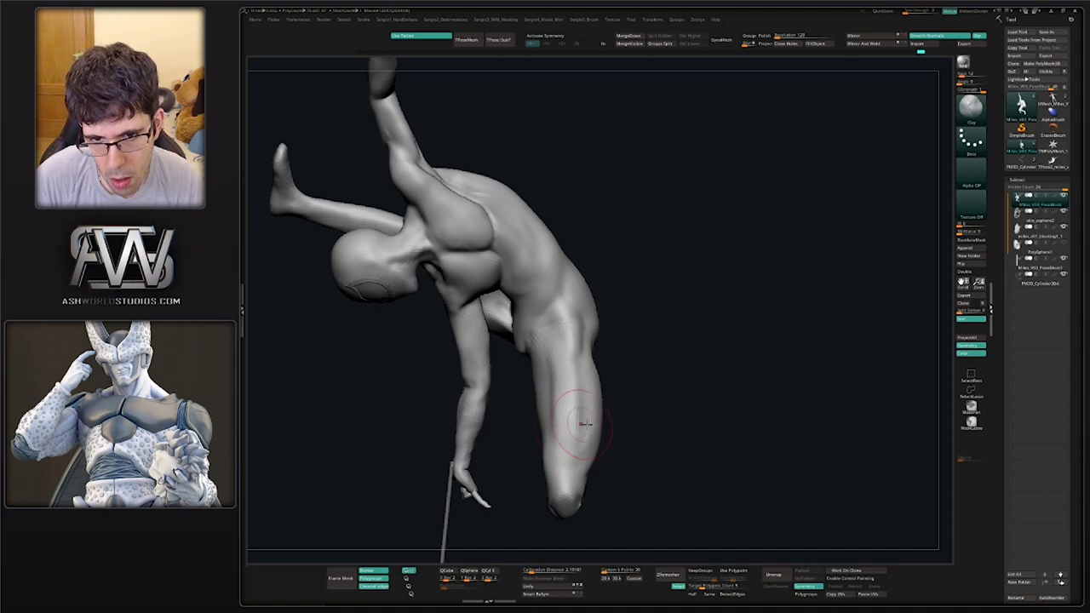
mouse_move(585, 424)
right_down()
mouse_move(553, 407)
mouse_move(590, 431)
right_up()
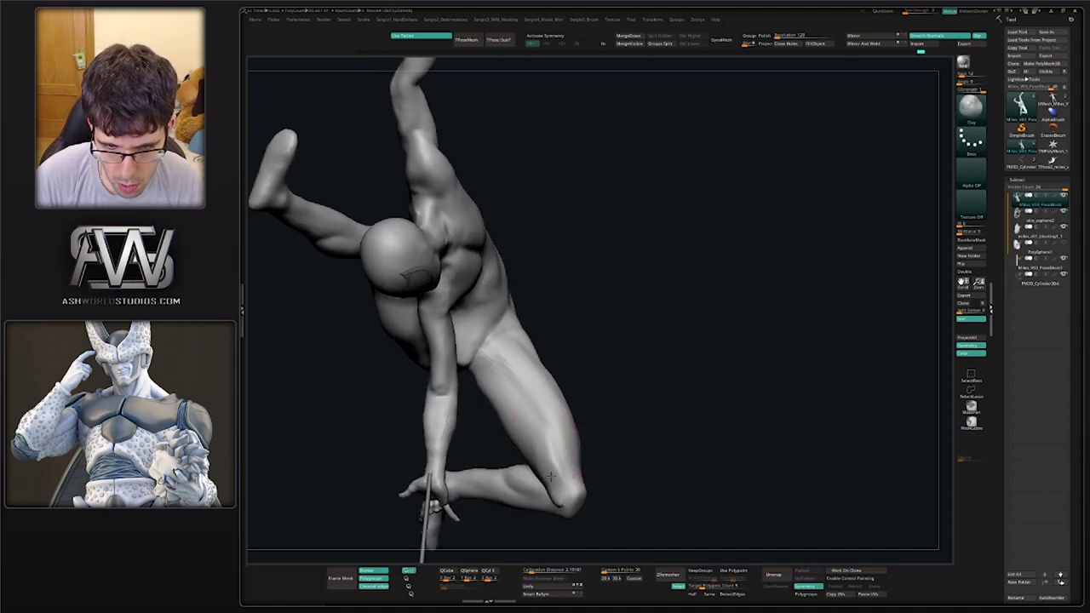
right_drag(545, 454, 633, 404)
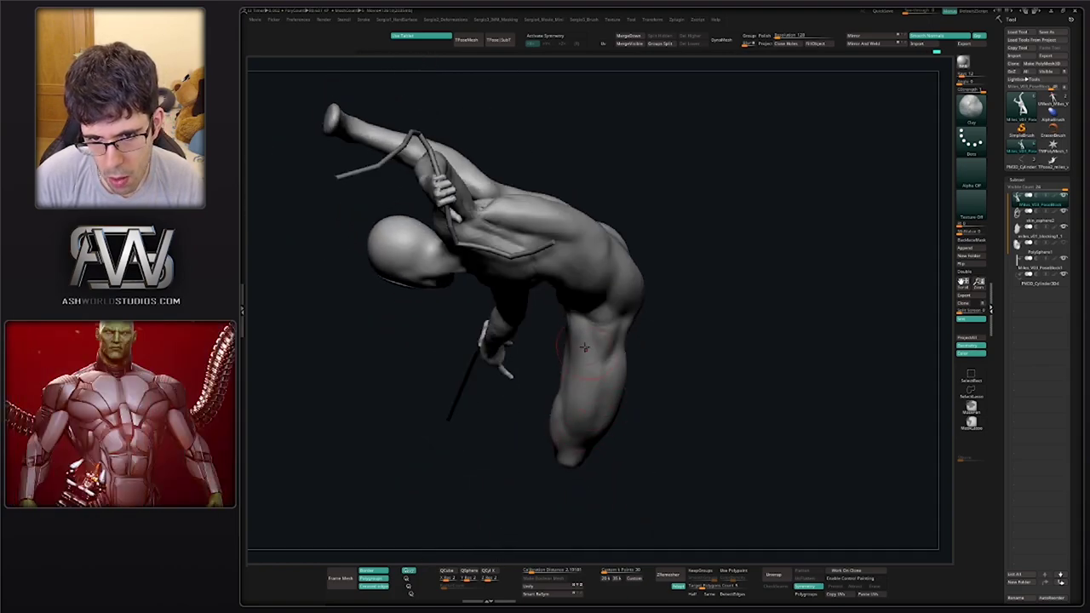
mouse_move(585, 347)
right_down()
mouse_move(619, 383)
mouse_move(540, 339)
mouse_move(553, 351)
mouse_move(544, 357)
right_up()
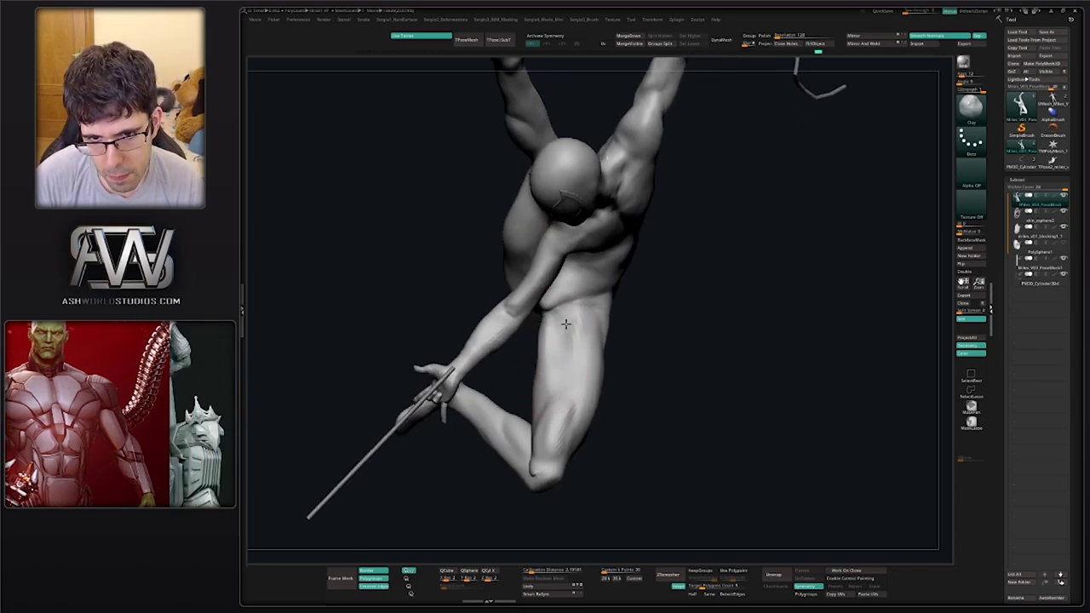
right_drag(553, 399, 545, 363)
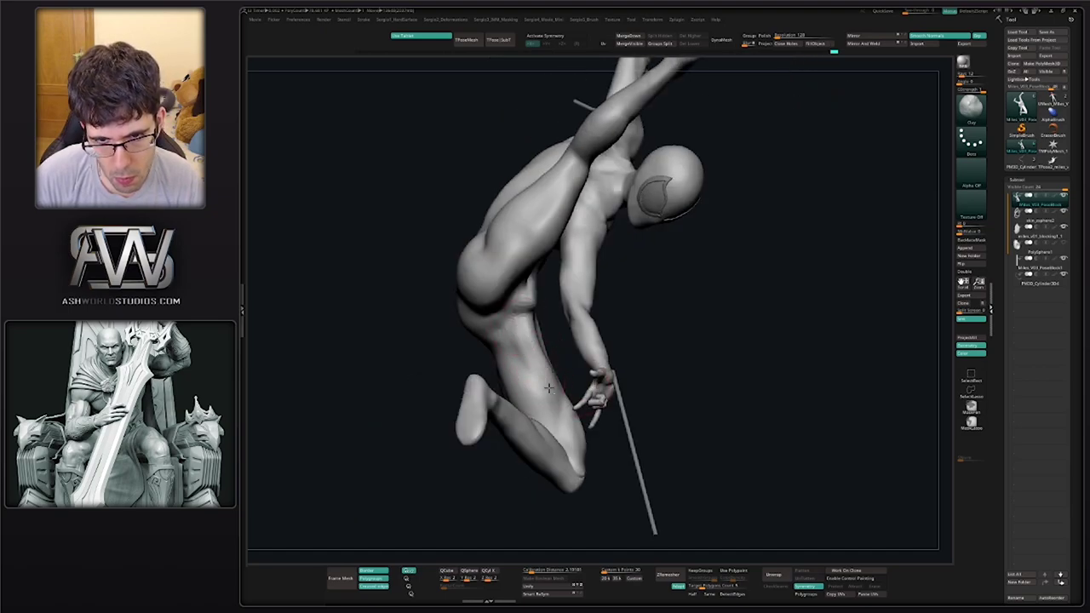
Isolate the bent leg from the rest of the body and display its polygroup wireframe
right_drag(551, 392, 490, 348)
ctrl+right_drag(518, 388, 521, 361)
mouse_move(522, 361)
right_down()
mouse_move(543, 337)
mouse_move(506, 368)
mouse_move(509, 397)
mouse_move(506, 386)
right_up()
mouse_move(506, 386)
alt+right_down()
mouse_move(529, 343)
mouse_move(541, 438)
mouse_move(515, 436)
alt+right_up()
mouse_move(540, 400)
right_down()
mouse_move(574, 407)
mouse_move(570, 366)
mouse_move(570, 383)
mouse_move(535, 389)
right_up()
key(alt+s)
ctrl+shift+drag(596, 352, 474, 474)
ctrl+alt+shift+drag(456, 326, 489, 385)
right_drag(511, 387, 560, 424)
key(w)
alt+click(512, 415)
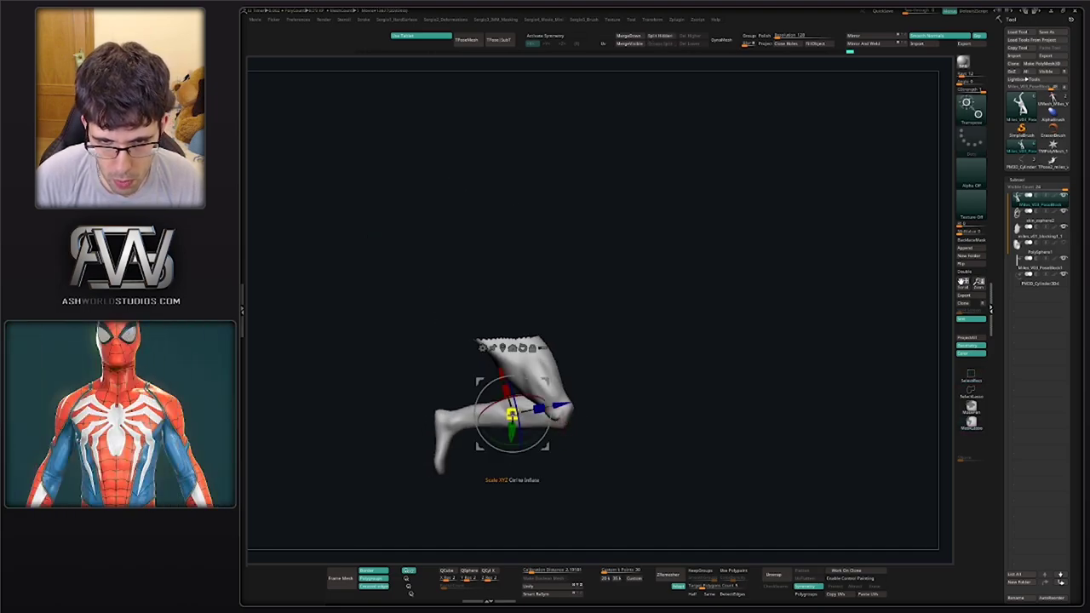
key(q)
key(shift+f)
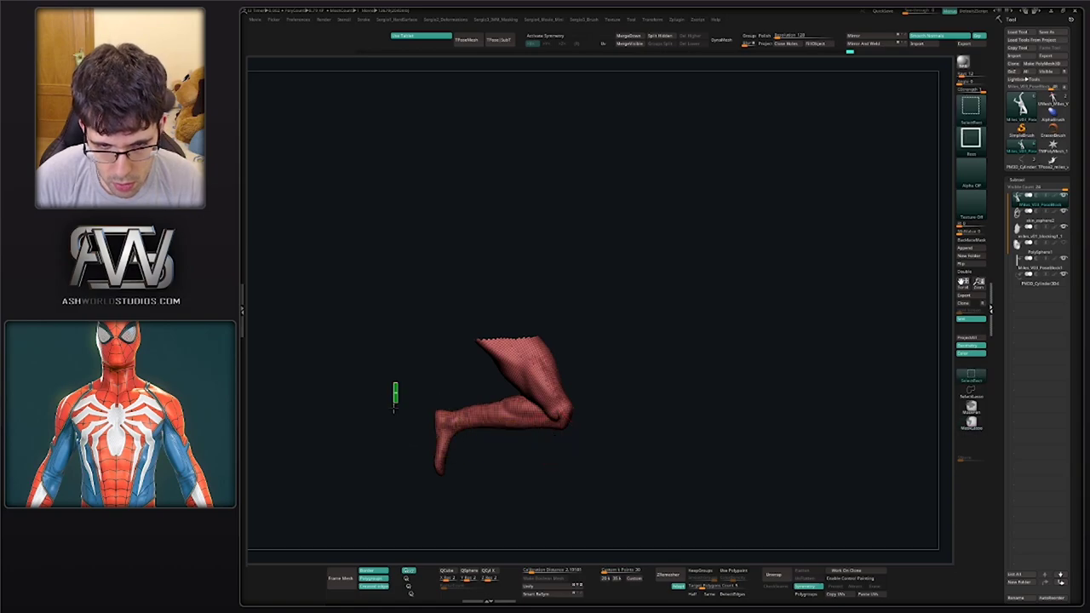
Hide the shin and foot with a lasso selection so that only the thigh and knee remain
ctrl+shift+drag(397, 383, 505, 518)
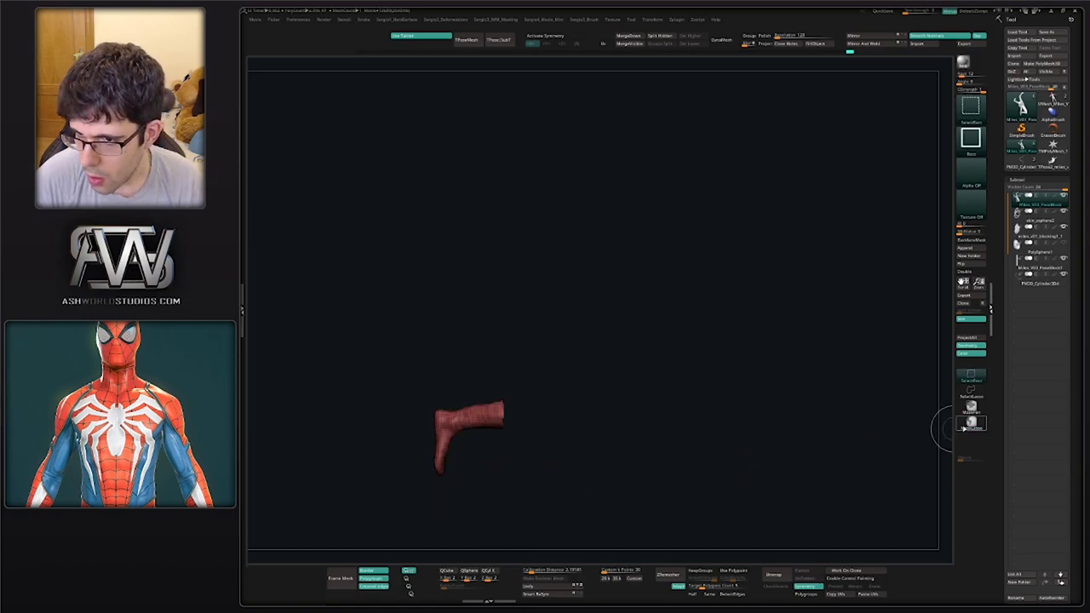
ctrl+shift+click(971, 393)
ctrl+shift+click(545, 457)
ctrl+shift+click(523, 417)
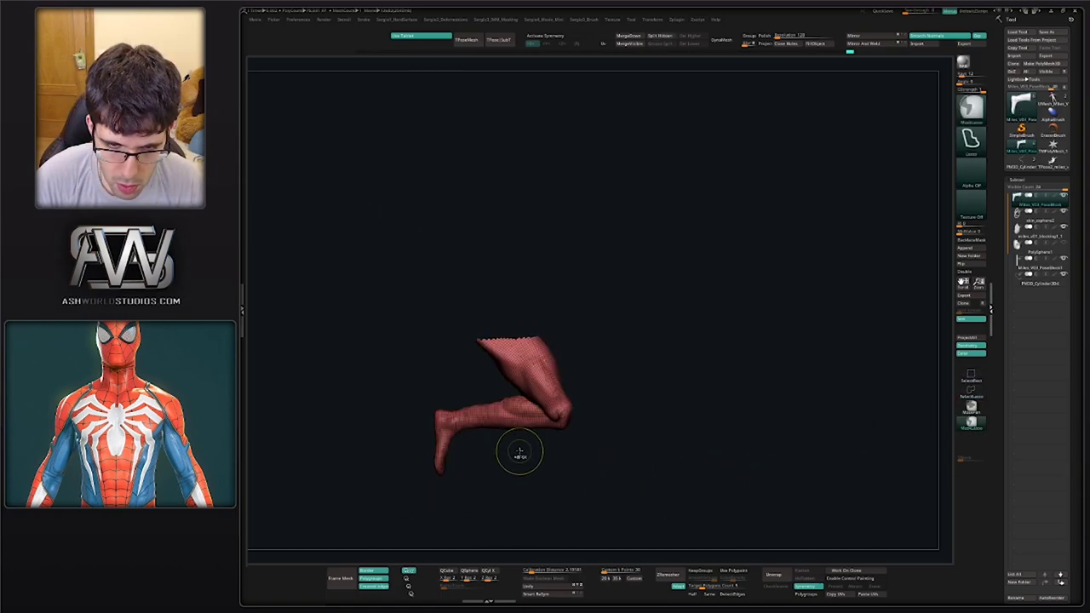
mouse_move(548, 459)
ctrl+shift+mouse_down()
mouse_move(368, 432)
mouse_move(438, 494)
ctrl+shift+mouse_up()
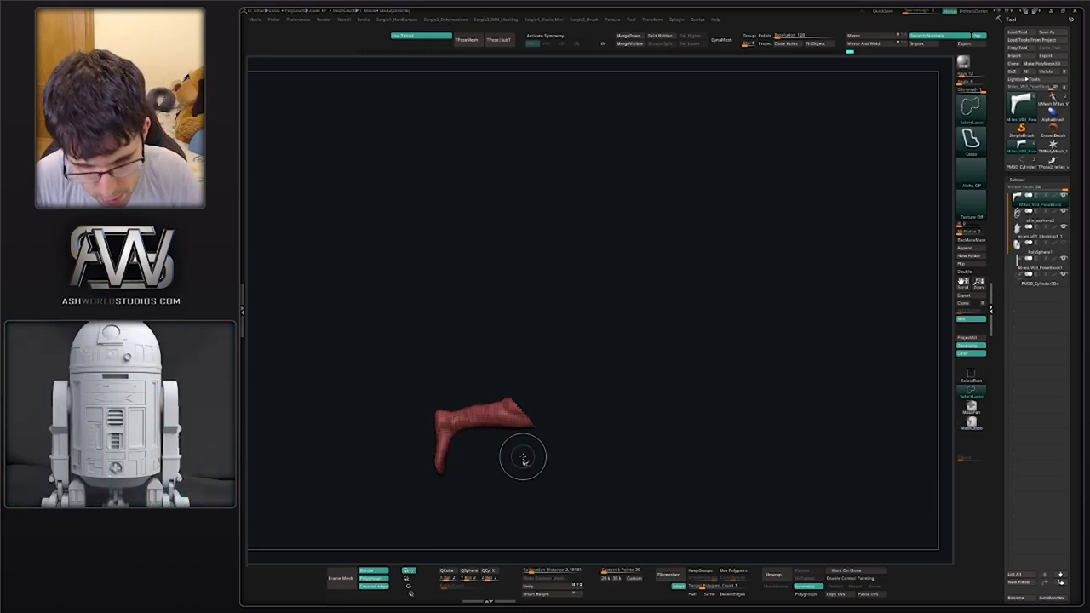
key(ctrl+z)
mouse_move(551, 462)
ctrl+alt+shift+mouse_down()
mouse_move(401, 380)
mouse_move(516, 474)
ctrl+alt+shift+mouse_up()
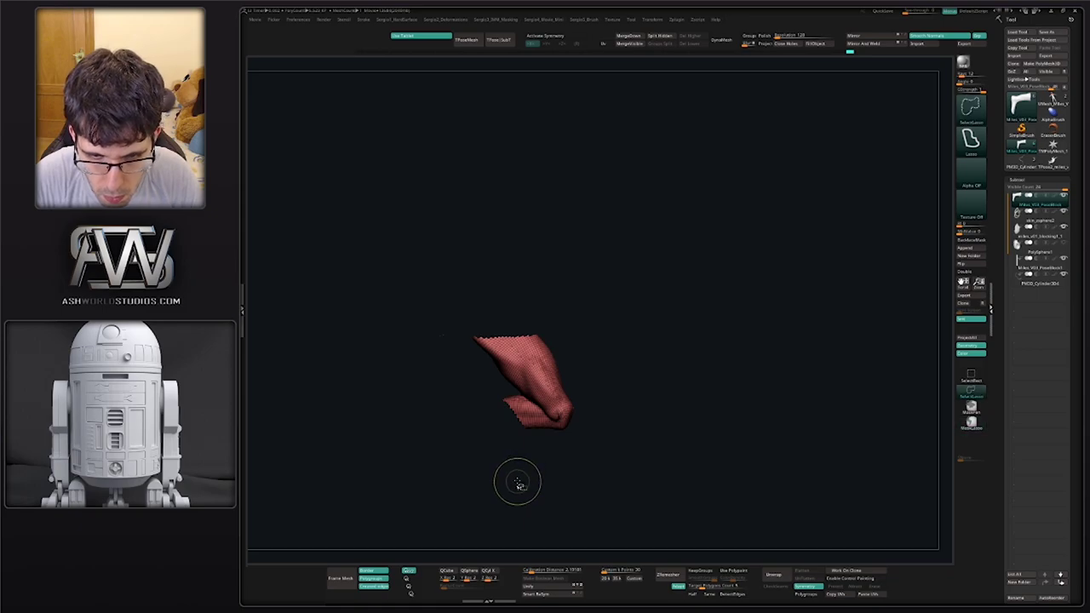
Shrink the visible part of the mesh repeatedly until only the lower thigh and knee are left
key(ctrl+shift+s)
key(ctrl+shift+s)
key(ctrl+shift+s)
key(ctrl+shift+s)
key(ctrl+shift+s)
key(ctrl+shift+s)
key(ctrl+shift+s)
key(ctrl+shift+s)
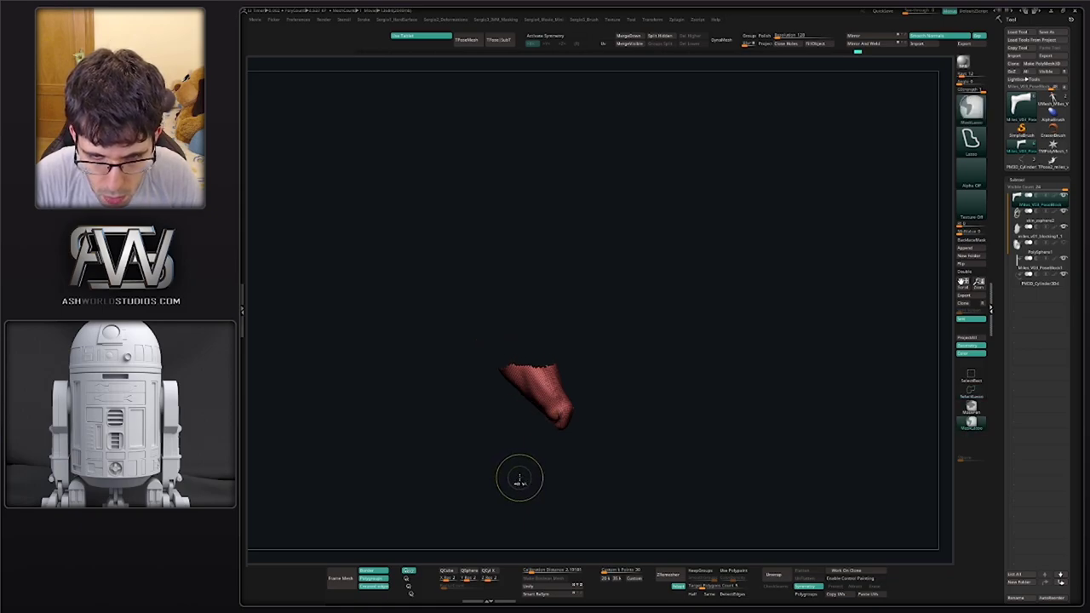
Mask everything except the knee on the full body, reshape the knee with the Move brush and clear the mask
ctrl+click(599, 411)
ctrl+shift+click(623, 409)
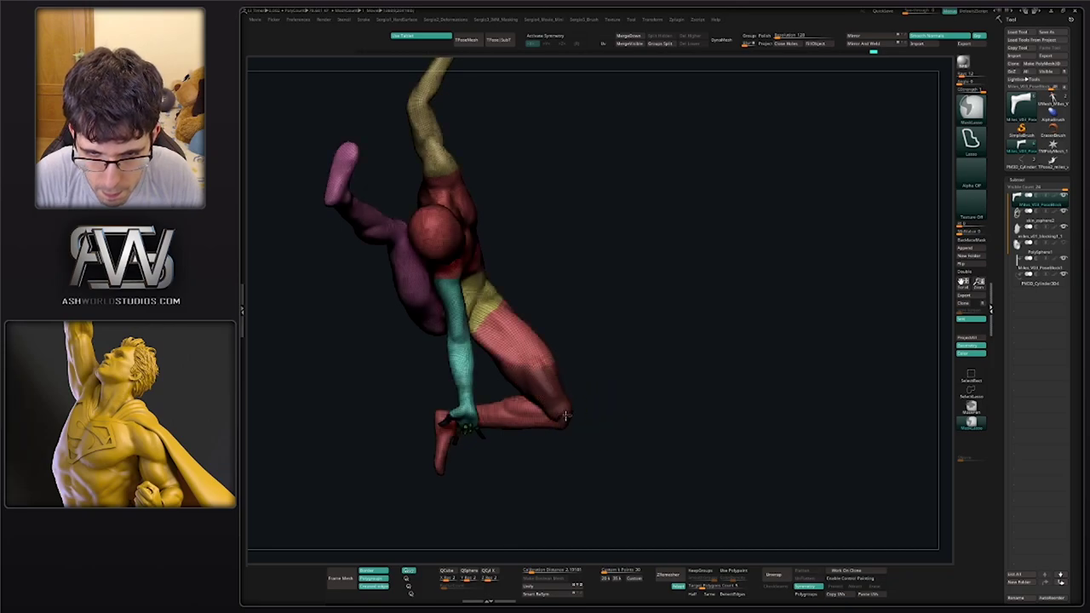
ctrl+click(588, 420)
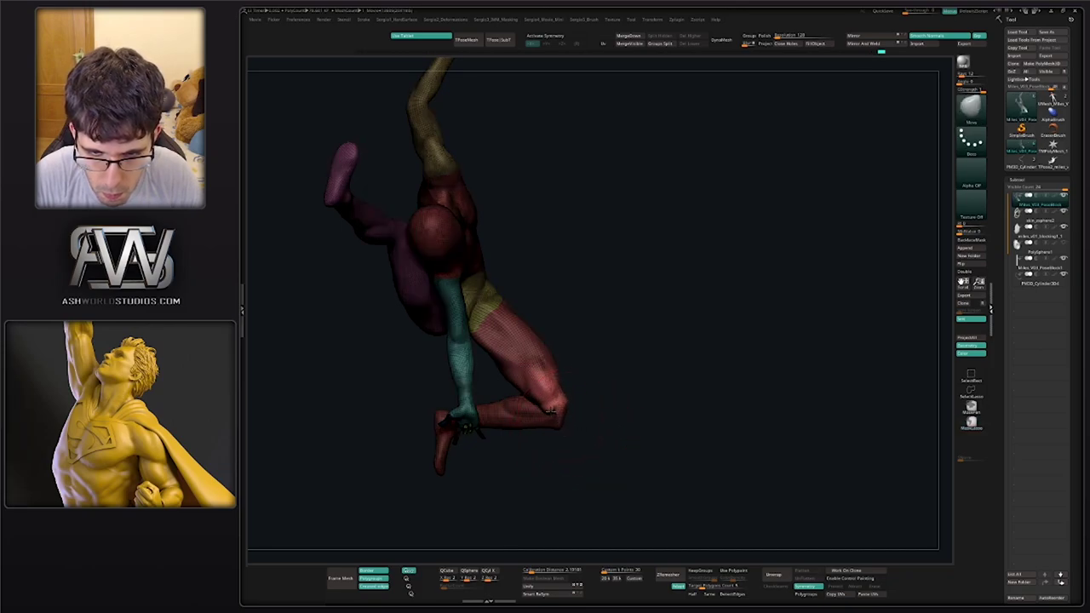
ctrl+click(578, 443)
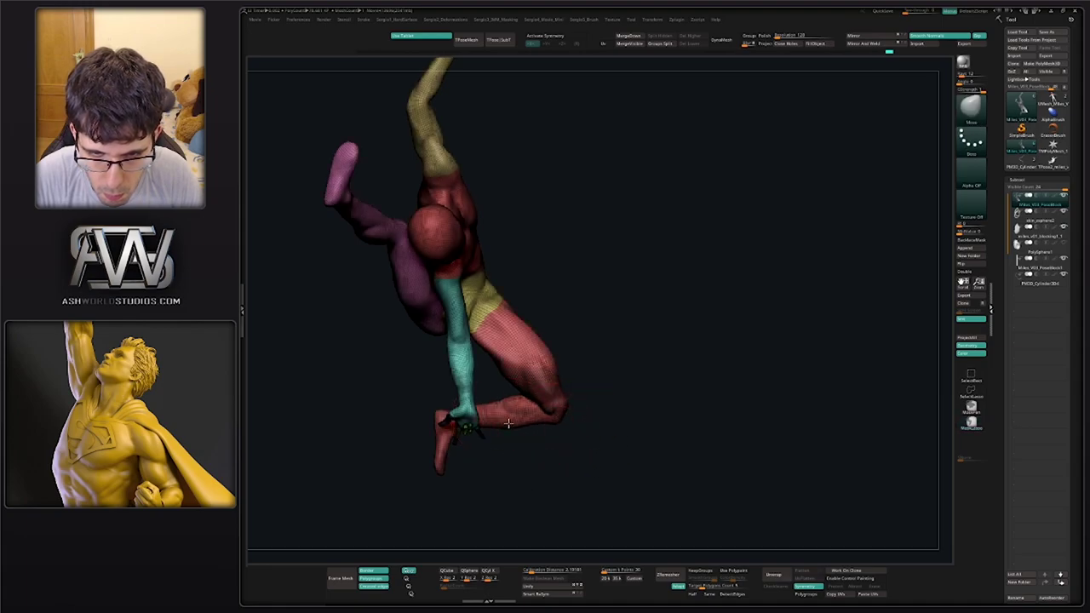
Reshape the knee, lower leg and front of the thigh with the Move brush and turn off the wireframe display
mouse_move(588, 443)
mouse_down()
mouse_move(559, 432)
mouse_move(609, 396)
mouse_move(561, 430)
mouse_up()
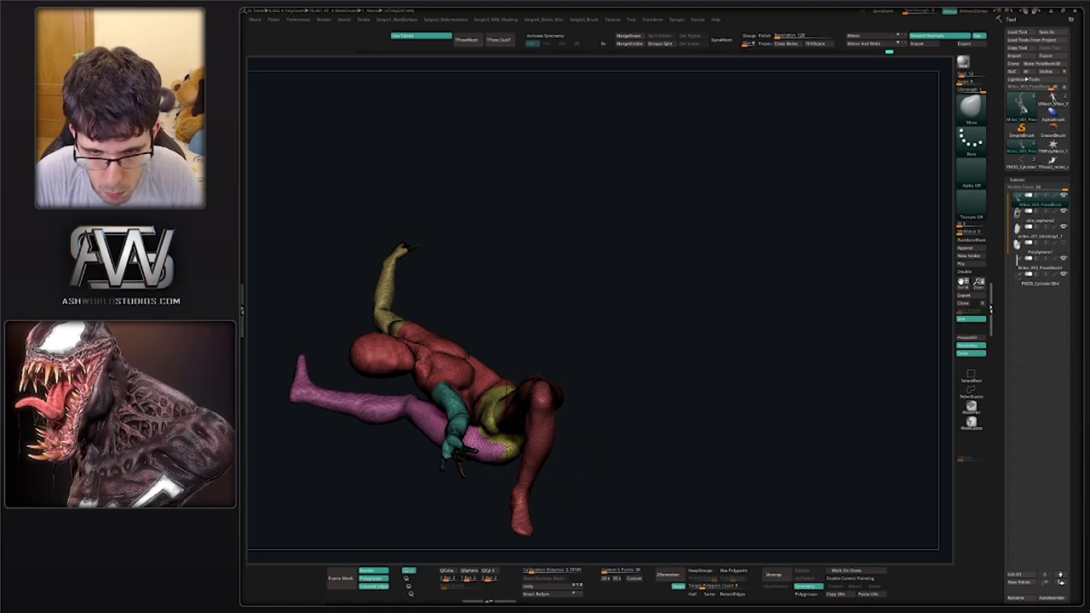
mouse_move(581, 461)
mouse_down()
mouse_move(556, 464)
mouse_move(580, 484)
mouse_move(626, 430)
mouse_move(664, 426)
mouse_up()
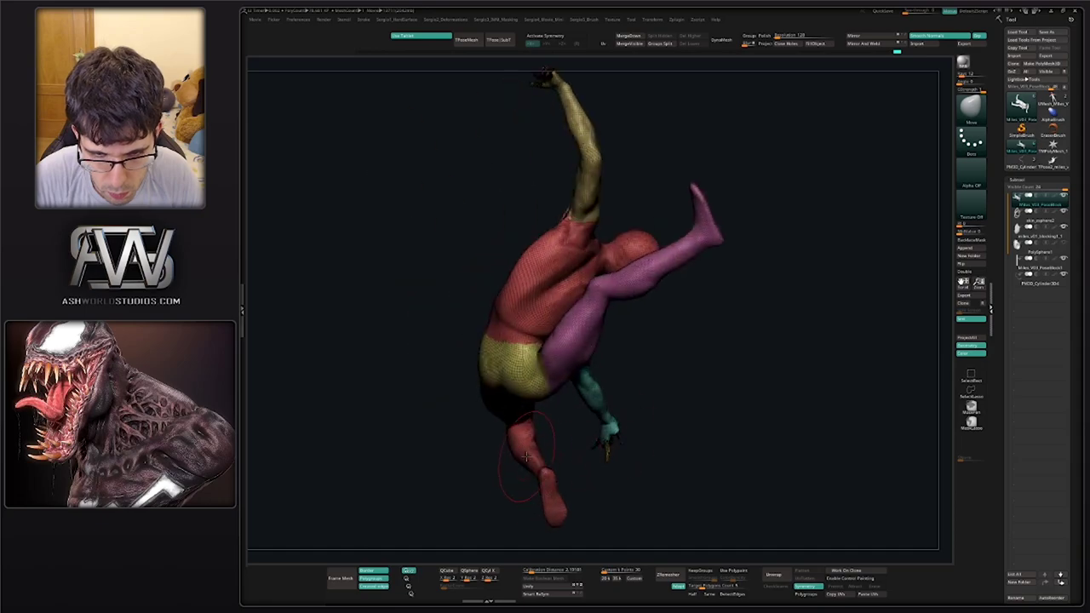
mouse_move(514, 443)
mouse_down()
mouse_move(560, 409)
mouse_move(559, 432)
mouse_move(567, 402)
mouse_move(554, 409)
mouse_up()
key(shift+f)
key(s)
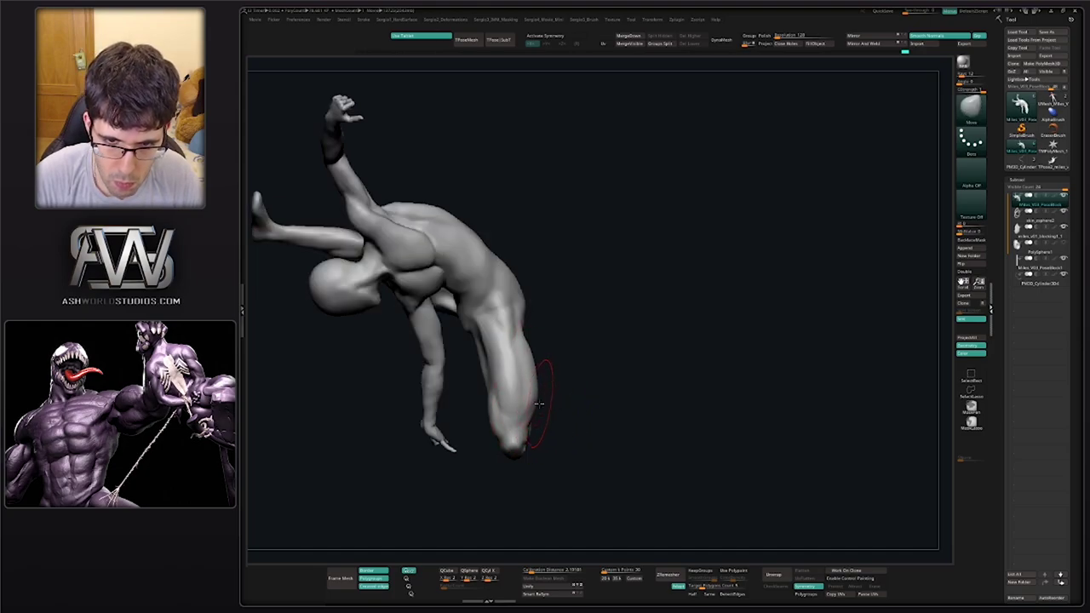
drag(526, 410, 503, 419)
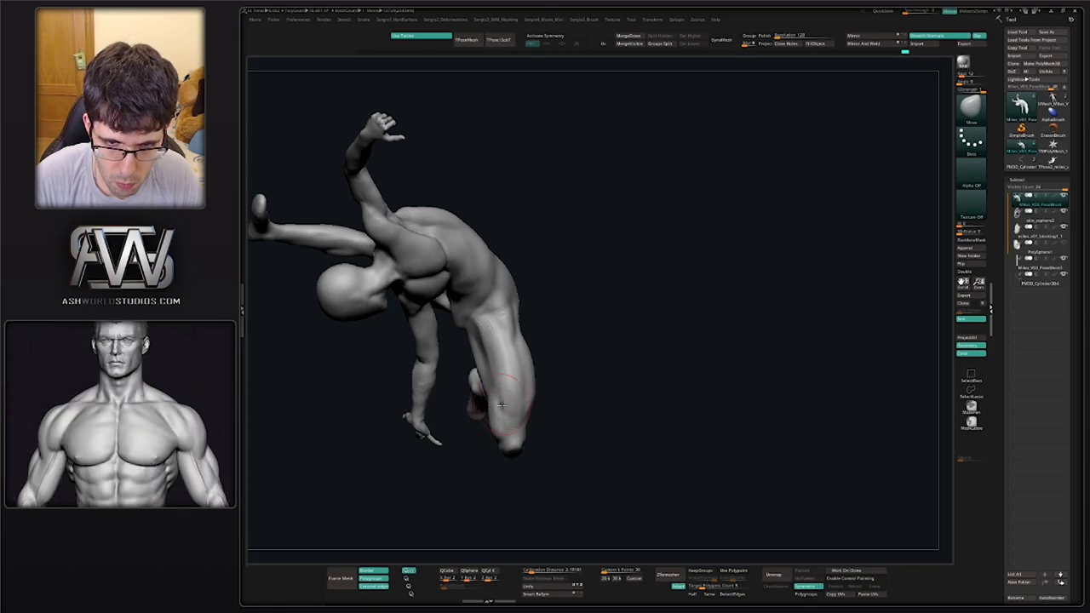
drag(501, 407, 511, 416)
Carve the muscle separation of the thigh above the knee with the DamStandard brush and smooth it
key(b)
key(d)
key(s)
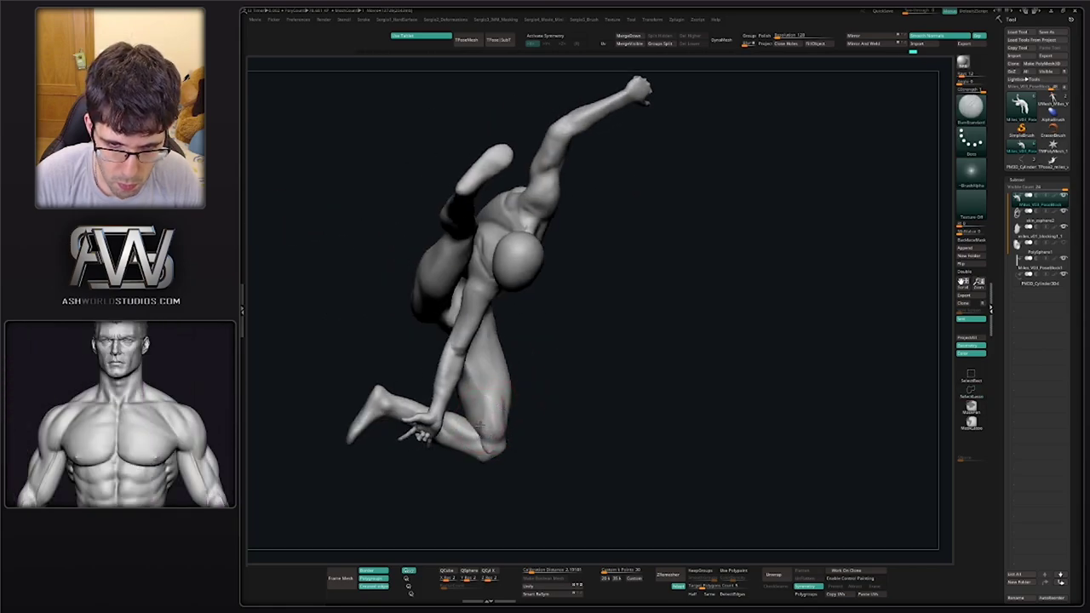
mouse_move(479, 362)
right_down()
mouse_move(452, 409)
mouse_move(500, 389)
right_up()
shift+drag(494, 375, 498, 361)
mouse_move(437, 411)
right_down()
mouse_move(501, 393)
mouse_move(482, 375)
mouse_move(516, 372)
mouse_move(505, 375)
right_up()
Build up the back of the bent leg's thigh with the Clay brush and smooth the strokes
key(b)
key(m)
key(v)
key(b)
key(c)
key(l)
key(s)
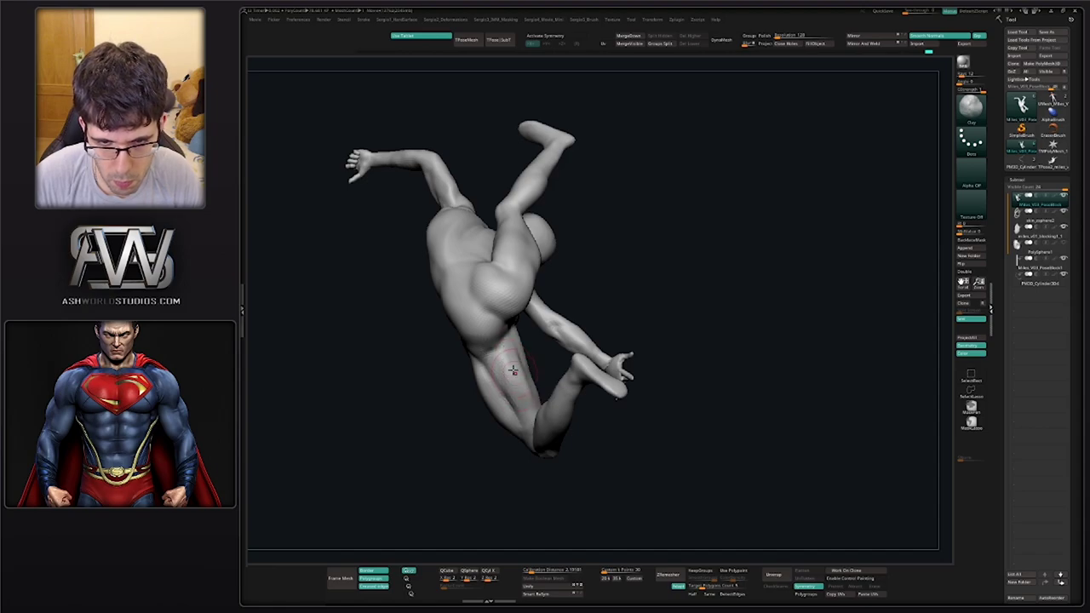
right_drag(510, 362, 523, 364)
drag(504, 365, 506, 393)
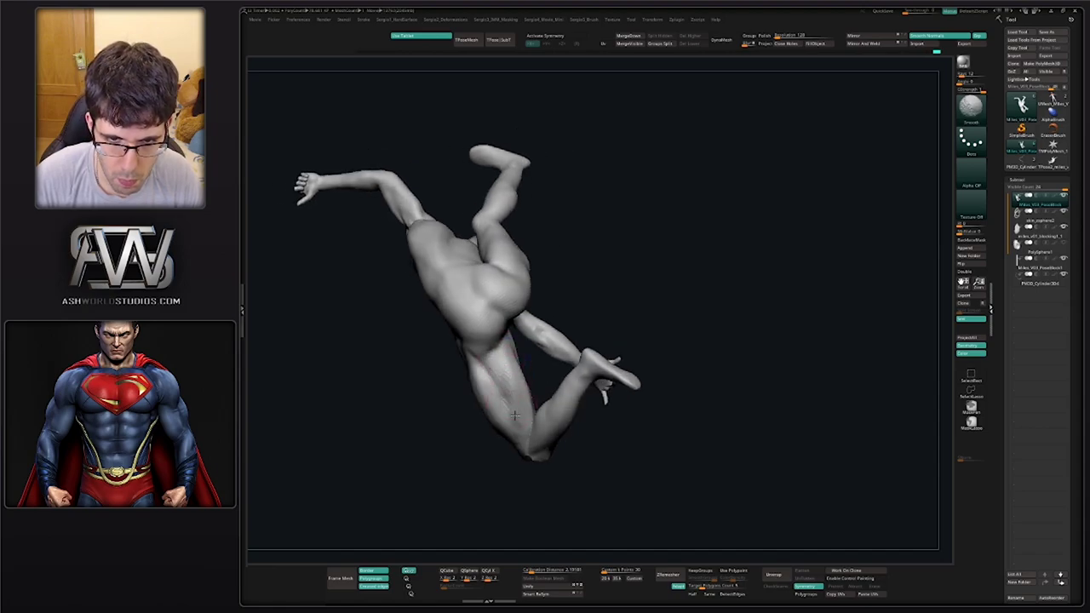
Refine the outer thigh and hip grooves of the bent leg with the DamStandard brush
mouse_move(526, 371)
right_down()
mouse_move(533, 391)
mouse_move(511, 391)
right_up()
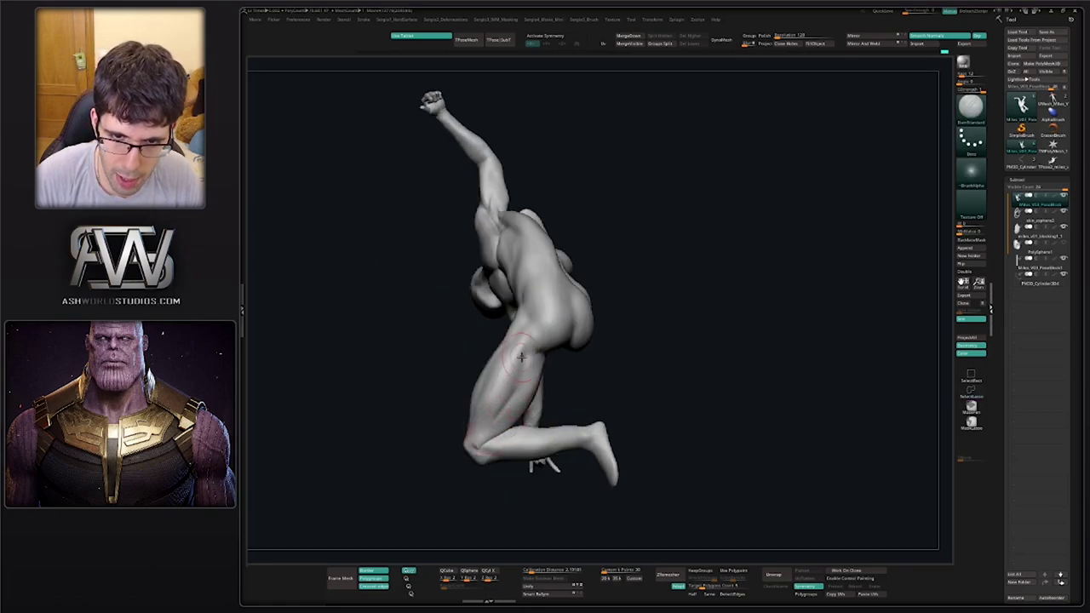
right_drag(532, 322, 545, 352)
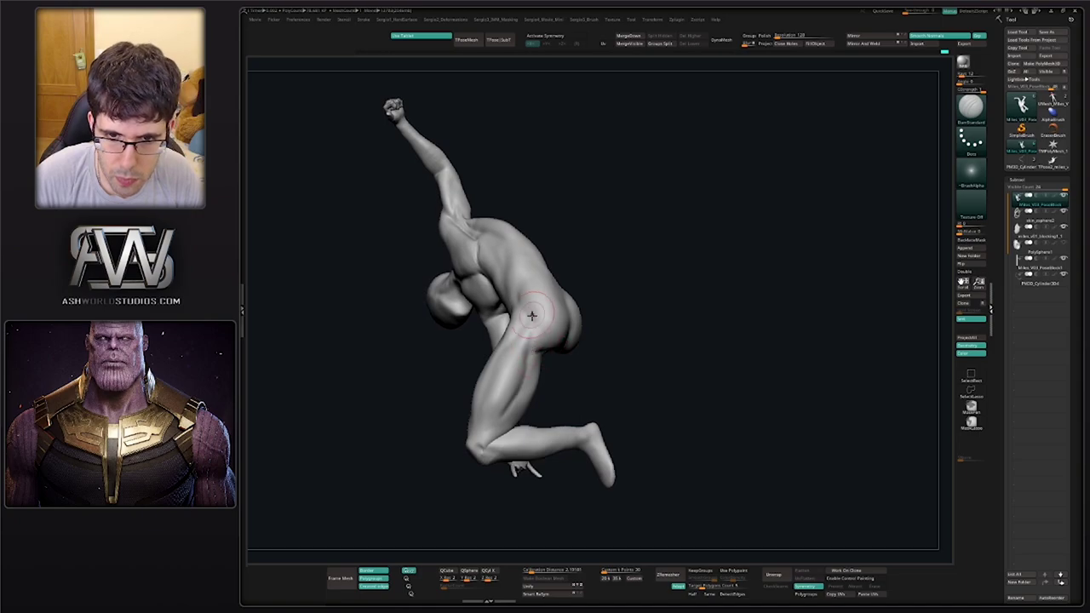
mouse_move(531, 316)
right_down()
mouse_move(514, 365)
mouse_move(536, 342)
right_up()
mouse_move(531, 416)
ctrl+right_down()
mouse_move(525, 375)
mouse_move(572, 394)
mouse_move(582, 382)
mouse_move(569, 380)
ctrl+right_up()
mouse_move(570, 380)
ctrl+right_down()
mouse_move(560, 345)
mouse_move(554, 447)
ctrl+right_up()
mouse_move(553, 447)
right_down()
mouse_move(541, 428)
mouse_move(553, 357)
mouse_move(567, 387)
mouse_move(546, 405)
mouse_move(544, 439)
mouse_move(570, 415)
mouse_move(564, 449)
mouse_move(581, 434)
right_up()
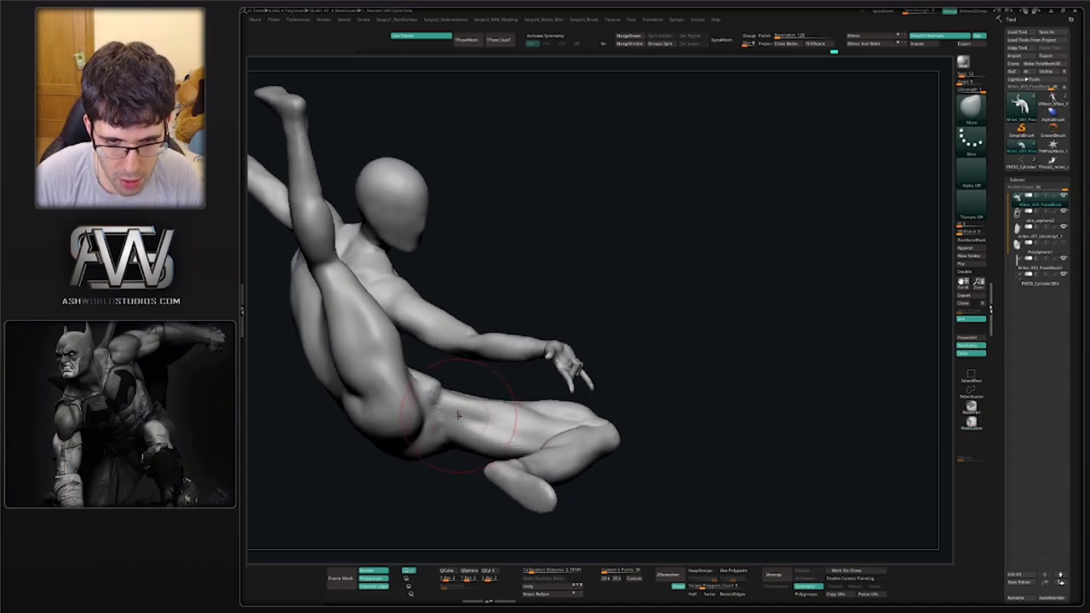
Reshape the groin, inner thigh and hip of the bent leg from several angles with the Move brush
right_drag(458, 416, 487, 402)
ctrl+right_drag(487, 402, 499, 420)
key(s)
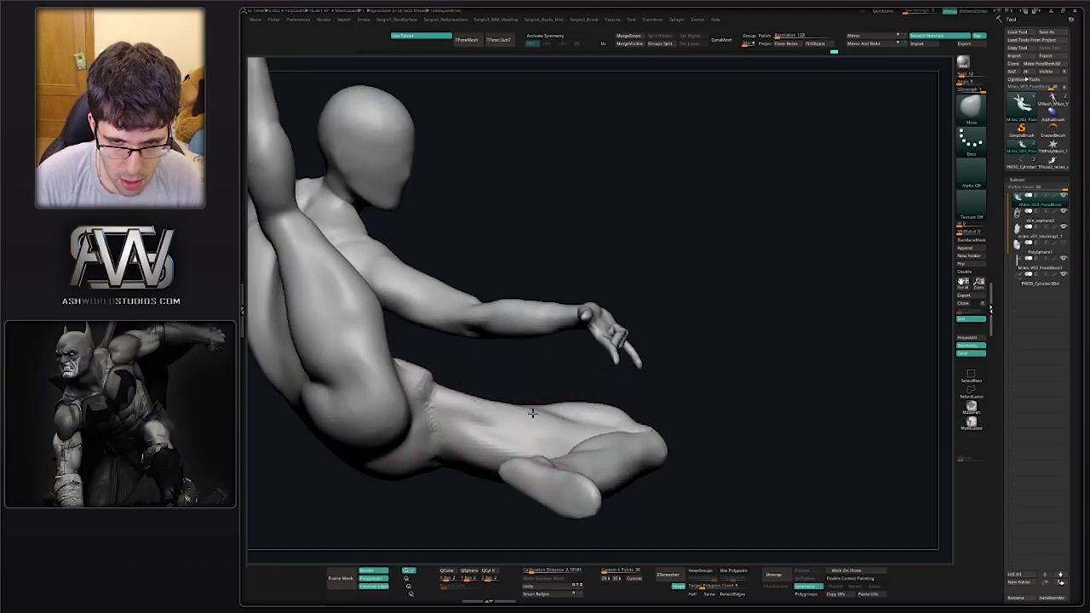
right_drag(474, 398, 454, 455)
right_drag(509, 477, 458, 474)
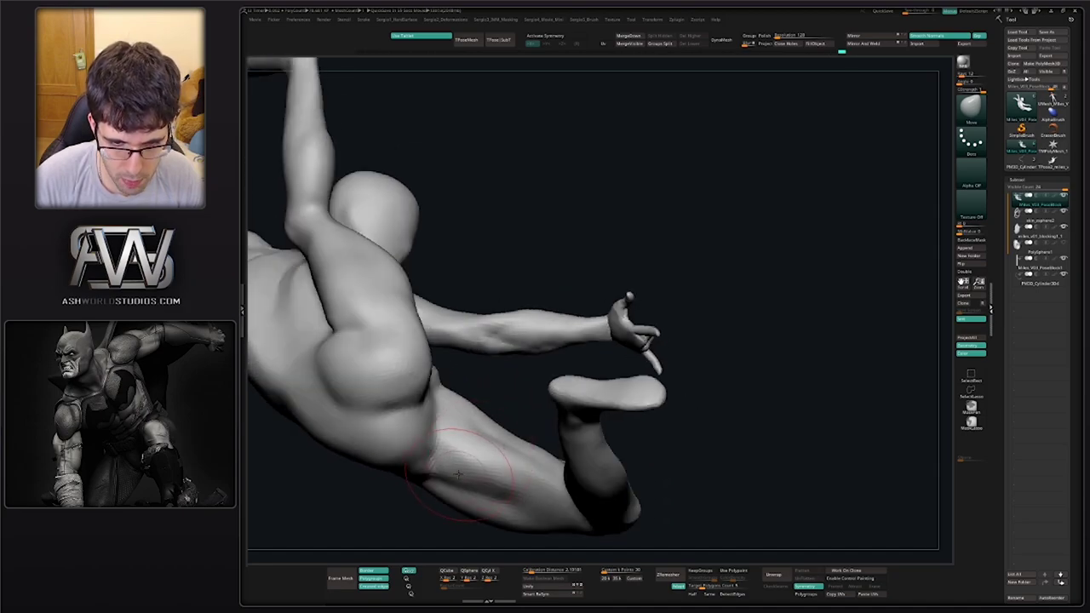
mouse_move(523, 488)
right_down()
mouse_move(464, 464)
mouse_move(449, 443)
right_up()
ctrl+right_drag(449, 443, 455, 405)
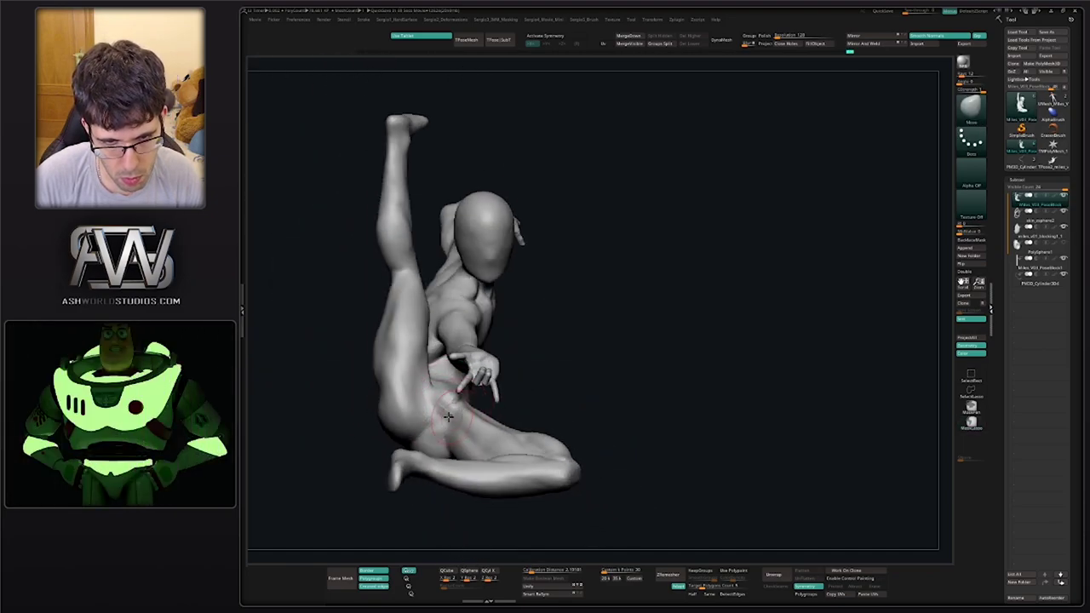
right_drag(434, 403, 433, 393)
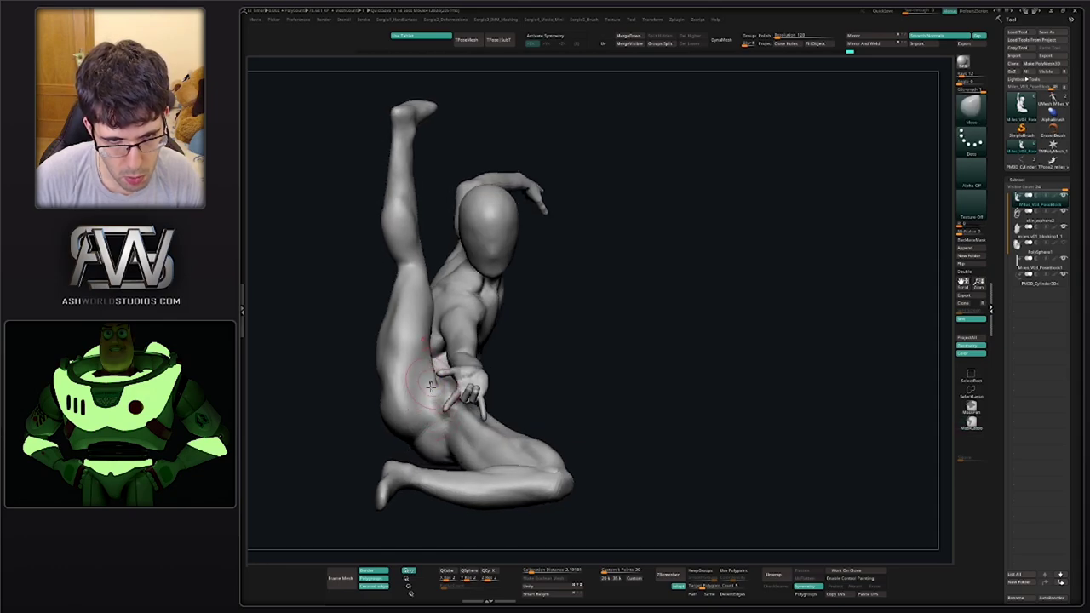
mouse_move(431, 387)
right_down()
mouse_move(414, 433)
mouse_move(438, 396)
mouse_move(478, 400)
mouse_move(477, 375)
mouse_move(506, 421)
mouse_move(504, 409)
right_up()
mouse_move(504, 409)
right_down()
mouse_move(499, 431)
mouse_move(468, 388)
mouse_move(488, 398)
mouse_move(497, 383)
mouse_move(593, 380)
mouse_move(497, 407)
mouse_move(455, 402)
mouse_move(436, 448)
mouse_move(436, 394)
right_up()
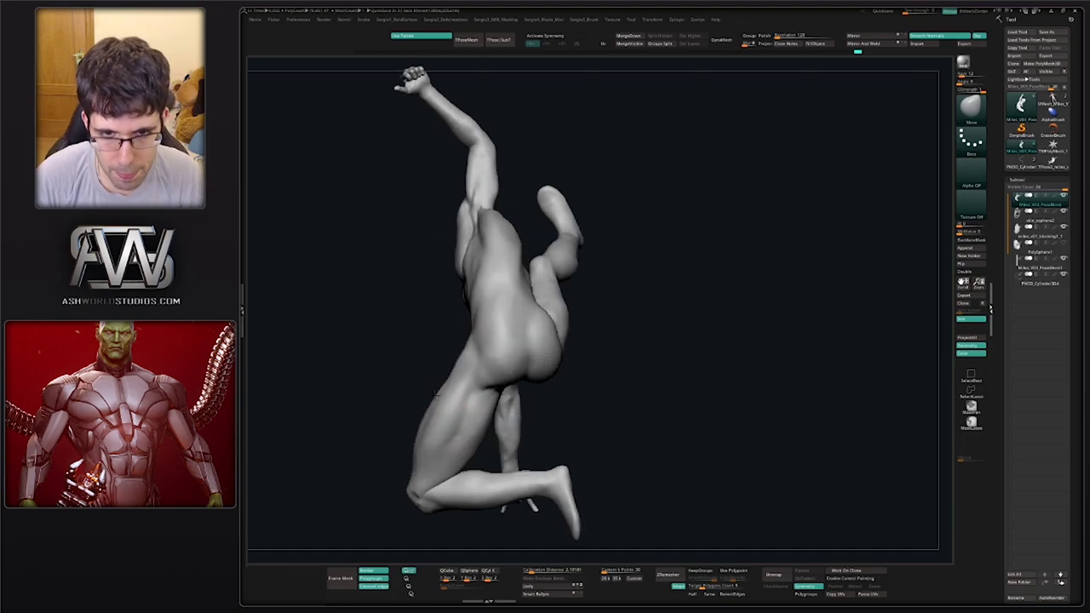
Isolate the bent leg and mask it from the knee down with a lasso mask
mouse_move(453, 466)
ctrl+right_down()
mouse_move(451, 409)
mouse_move(506, 443)
mouse_move(538, 445)
ctrl+right_up()
ctrl+shift+click(446, 465)
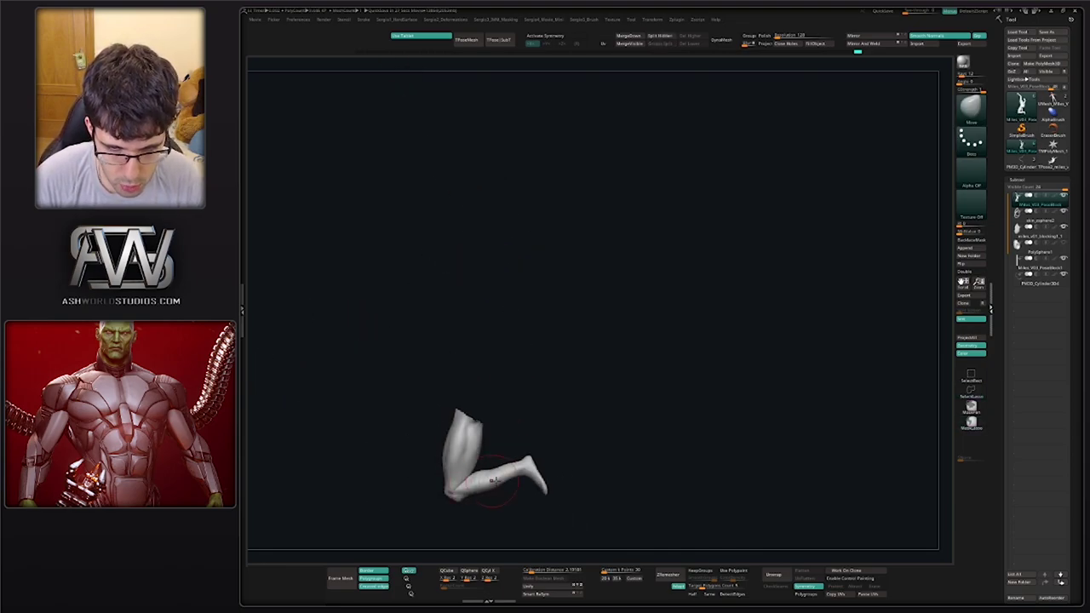
ctrl+right_drag(563, 401, 578, 432)
ctrl+drag(416, 538, 632, 483)
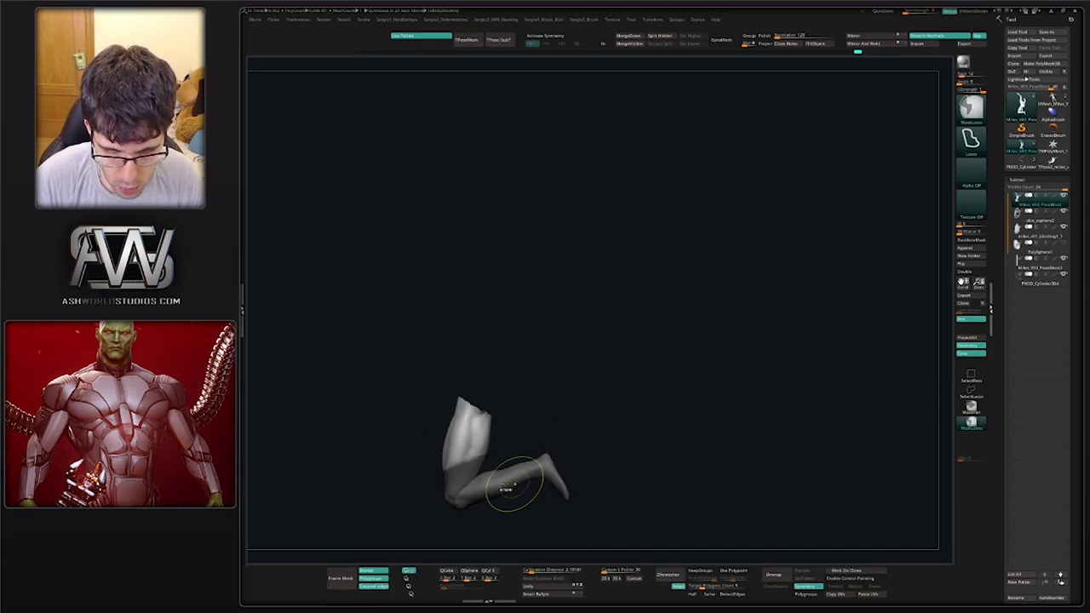
Rotate the lower leg slightly upward at the knee, clear the mask and show the whole body again
key(w)
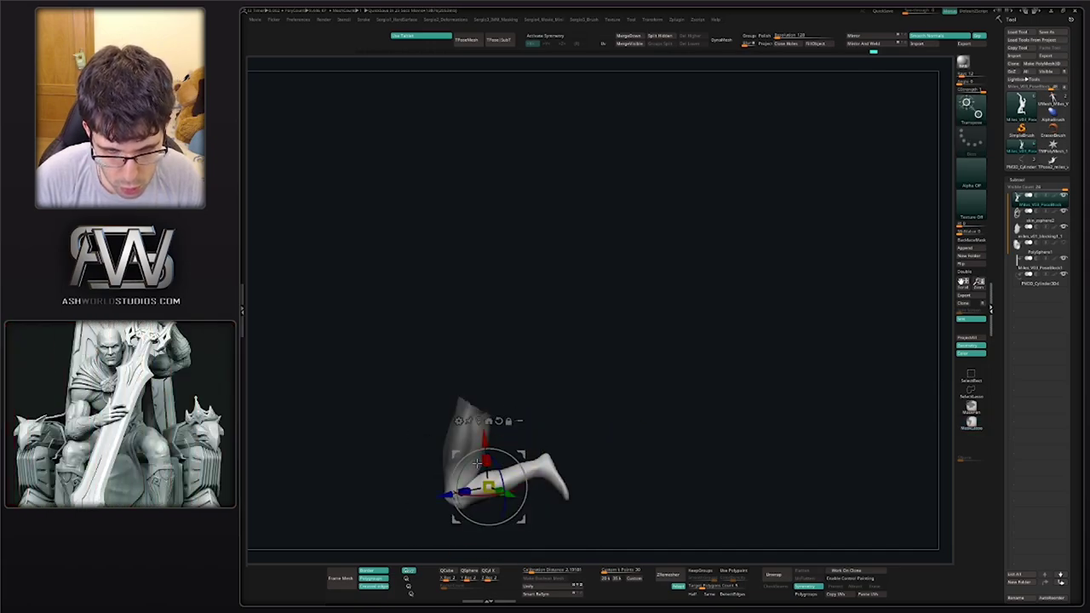
drag(522, 455, 520, 451)
key(q)
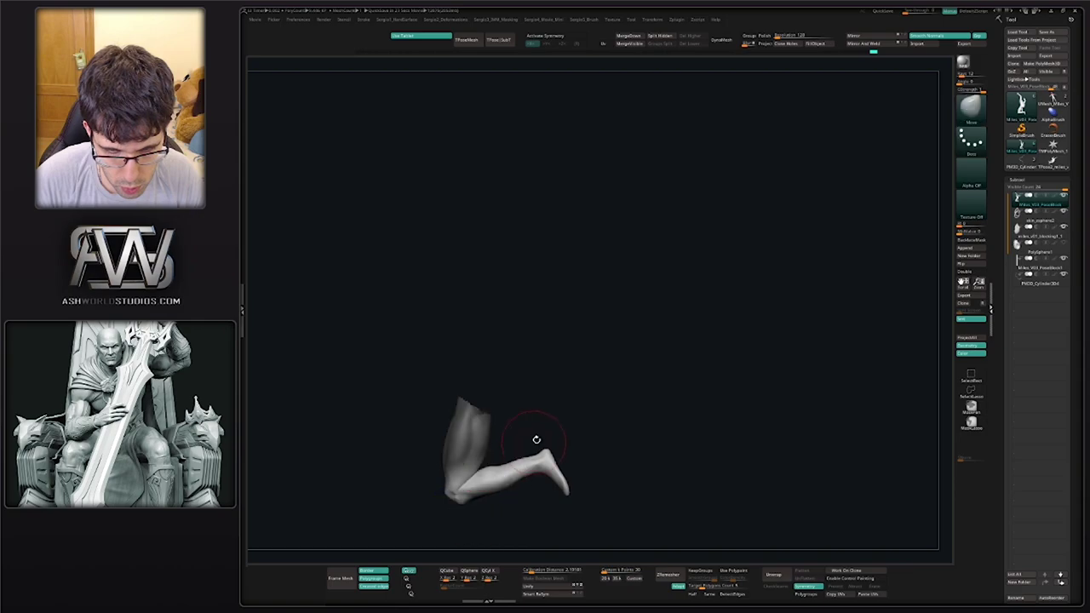
mouse_move(579, 425)
ctrl+mouse_down()
mouse_move(590, 443)
mouse_move(504, 438)
mouse_move(523, 443)
mouse_move(560, 375)
ctrl+mouse_up()
ctrl+shift+click(591, 443)
Define the shoulder blade below the raised arm with the DamStandard brush and build it up with the Clay brush
drag(523, 438, 640, 393)
drag(466, 324, 531, 348)
ctrl+right_drag(453, 359, 453, 416)
mouse_move(453, 416)
right_down()
mouse_move(511, 417)
mouse_move(450, 420)
mouse_move(461, 427)
mouse_move(538, 327)
mouse_move(507, 327)
mouse_move(509, 307)
right_up()
key(b)
key(d)
key(s)
key(s)
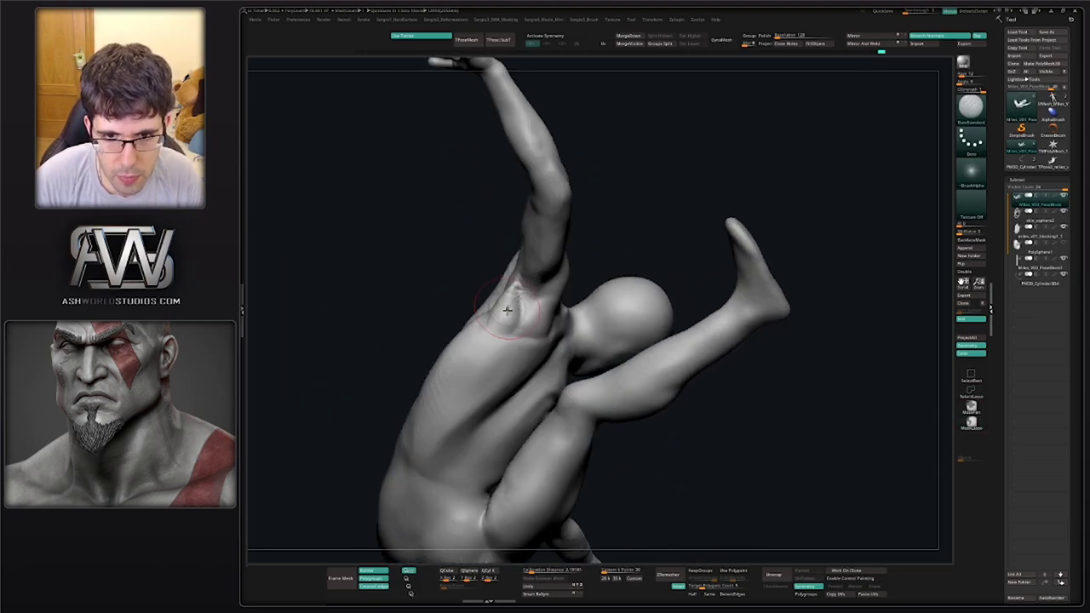
key(b)
key(c)
key(l)
drag(515, 293, 497, 340)
mouse_move(497, 340)
right_down()
mouse_move(509, 313)
mouse_move(506, 365)
mouse_move(519, 335)
mouse_move(543, 382)
mouse_move(555, 358)
mouse_move(517, 339)
right_up()
Carve the lower edge of the shoulder blade across the upper back with the DamStandard brush
key(b)
key(m)
key(v)
key(b)
key(c)
key(l)
key(b)
key(d)
key(s)
drag(512, 333, 574, 354)
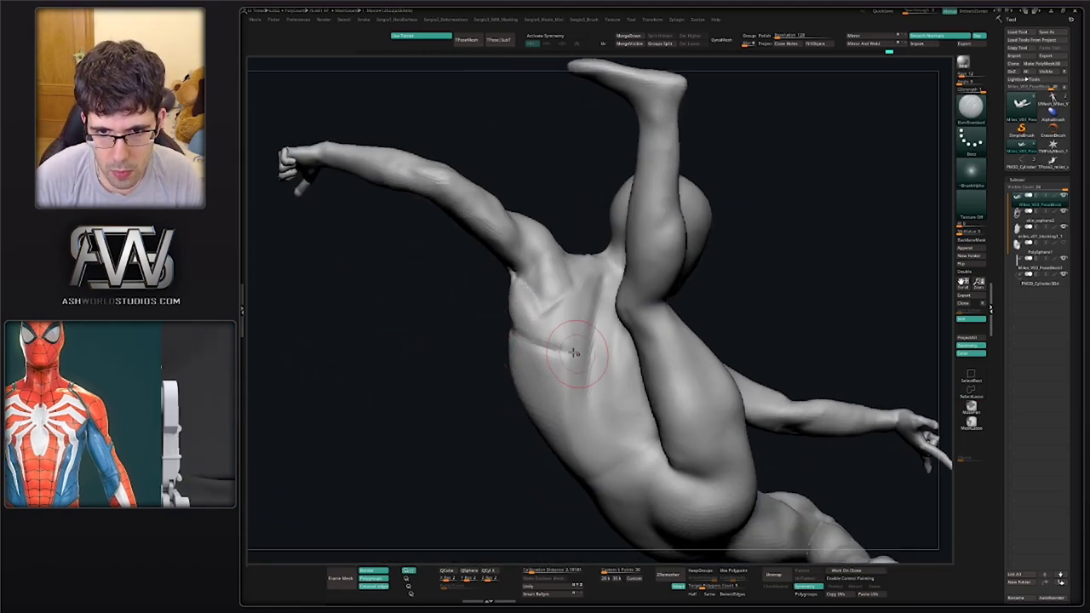
mouse_move(594, 355)
right_down()
mouse_move(535, 354)
mouse_move(518, 335)
right_up()
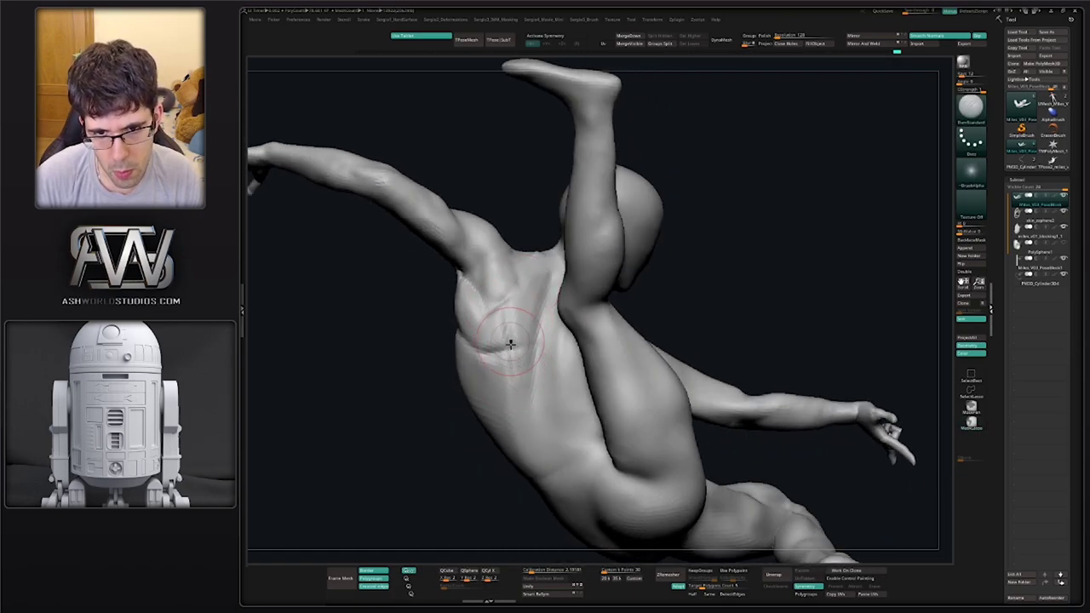
right_drag(514, 362, 512, 332)
right_drag(526, 369, 508, 305)
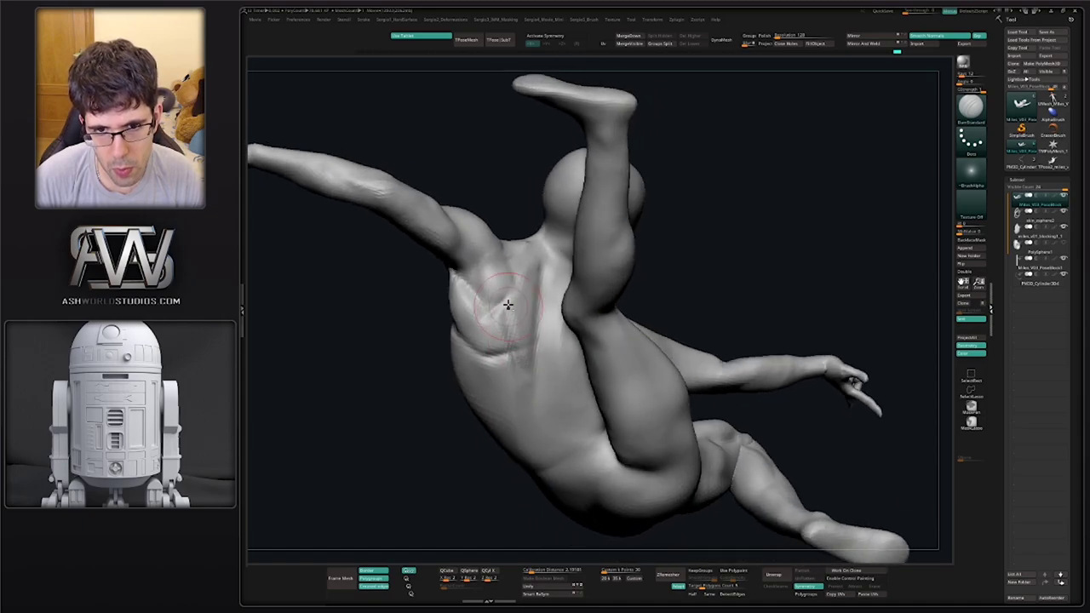
Carve the inner border of the shoulder blade and the groove along the spine, and smooth the mid back
drag(515, 316, 526, 245)
right_drag(533, 279, 564, 295)
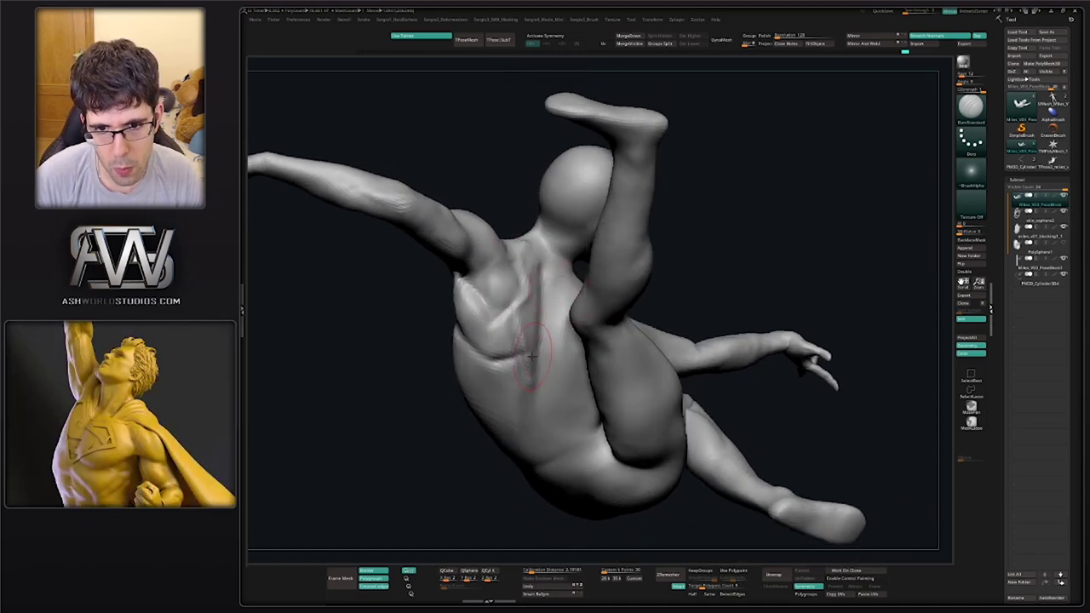
mouse_move(535, 337)
shift+mouse_down()
mouse_move(532, 375)
mouse_move(550, 392)
shift+mouse_up()
mouse_move(551, 392)
ctrl+right_down()
mouse_move(545, 354)
mouse_move(529, 360)
ctrl+right_up()
ctrl+shift+click(598, 387)
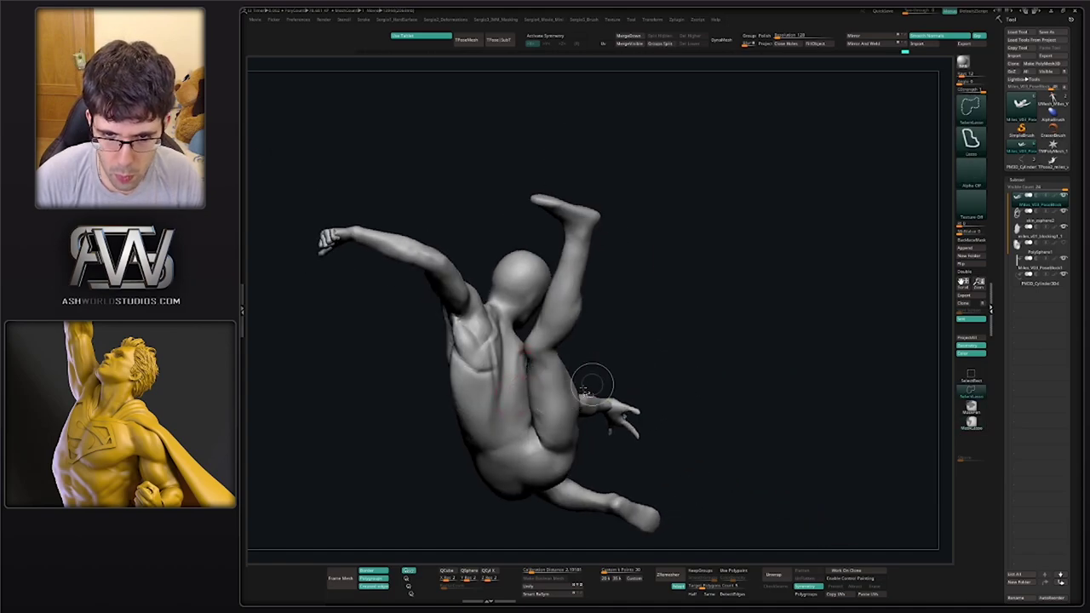
Hide the raised leg and carve the edges of the other shoulder blade with the DamStandard brush
ctrl+shift+click(621, 361)
ctrl+shift+click(569, 404)
ctrl+shift+drag(616, 360, 632, 376)
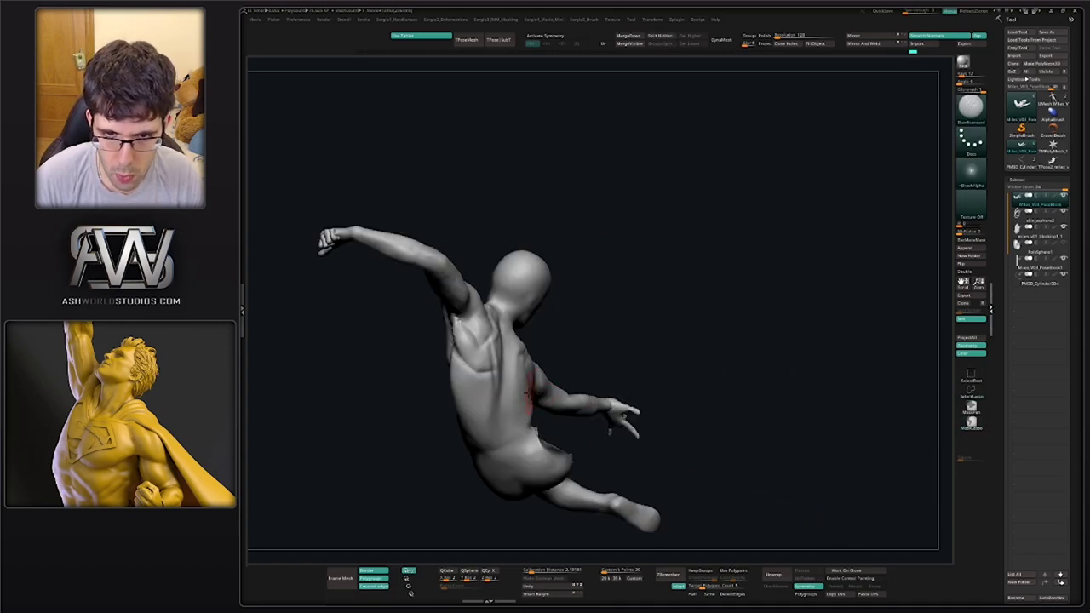
right_drag(532, 380, 513, 372)
mouse_move(513, 372)
ctrl+right_down()
mouse_move(509, 427)
mouse_move(500, 389)
mouse_move(519, 351)
ctrl+right_up()
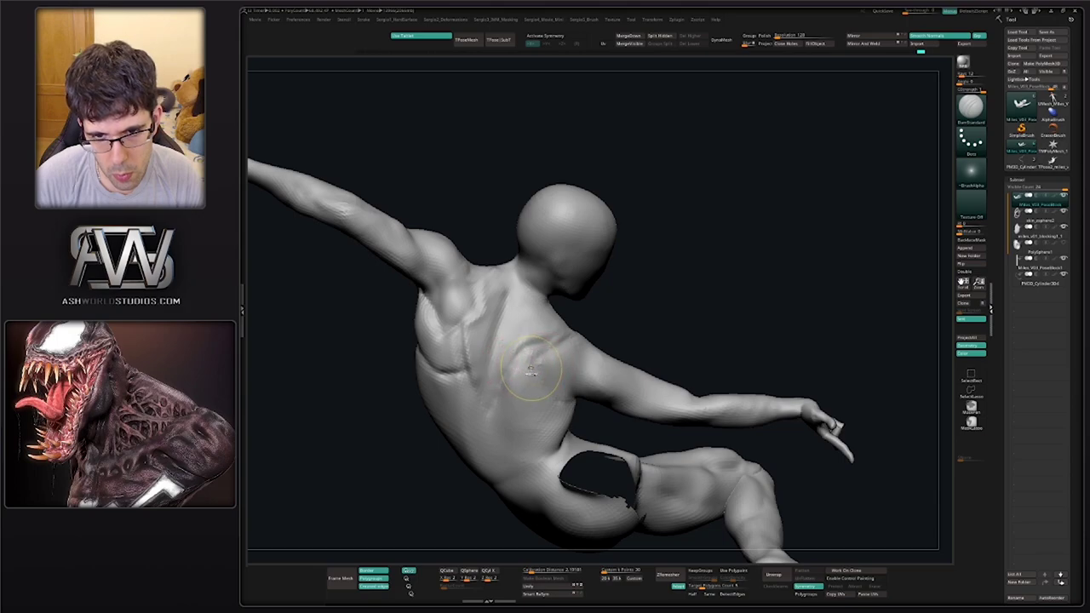
key(ctrl+z)
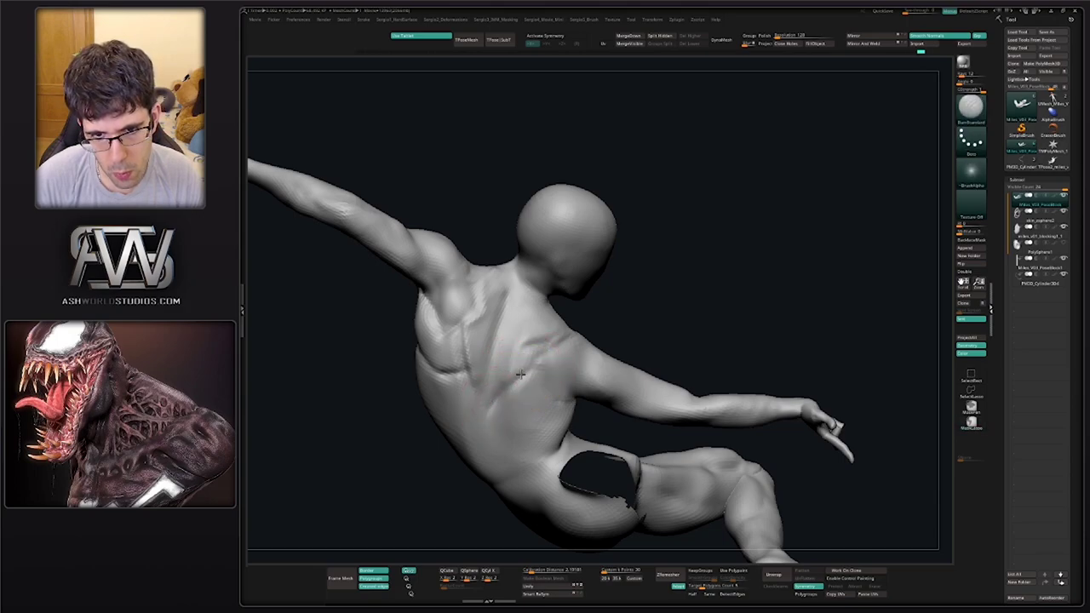
Adjust the back's shape with the Move brush and sculpt the lower back muscles with the Standard brush
mouse_move(569, 368)
right_down()
mouse_move(550, 401)
mouse_move(539, 375)
right_up()
key(b)
key(m)
key(v)
mouse_move(538, 375)
alt+right_down()
mouse_move(531, 316)
mouse_move(572, 321)
mouse_move(552, 352)
mouse_move(575, 317)
mouse_move(535, 329)
mouse_move(459, 399)
alt+right_up()
drag(444, 434, 449, 433)
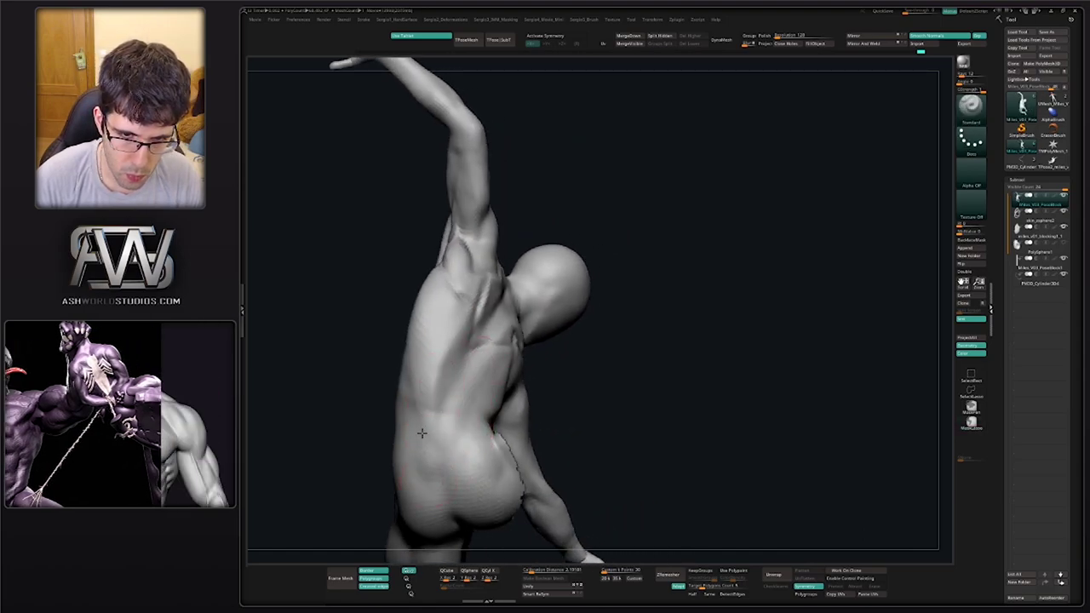
drag(422, 431, 466, 384)
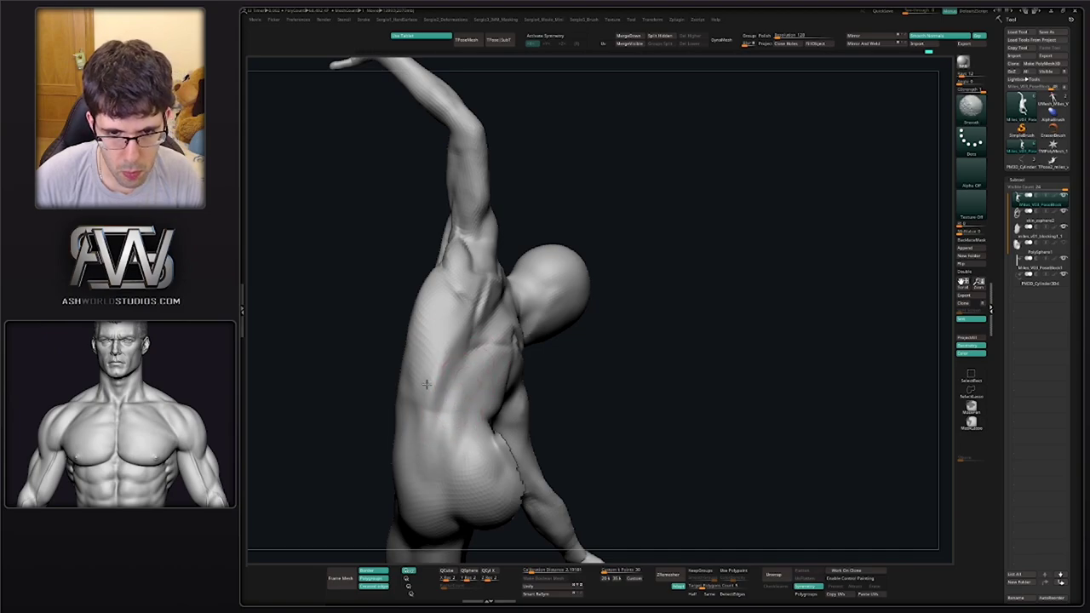
Shape and smooth the transition from the lower back into the buttocks
mouse_move(427, 384)
right_down()
mouse_move(528, 389)
mouse_move(474, 349)
mouse_move(461, 376)
mouse_move(477, 347)
right_up()
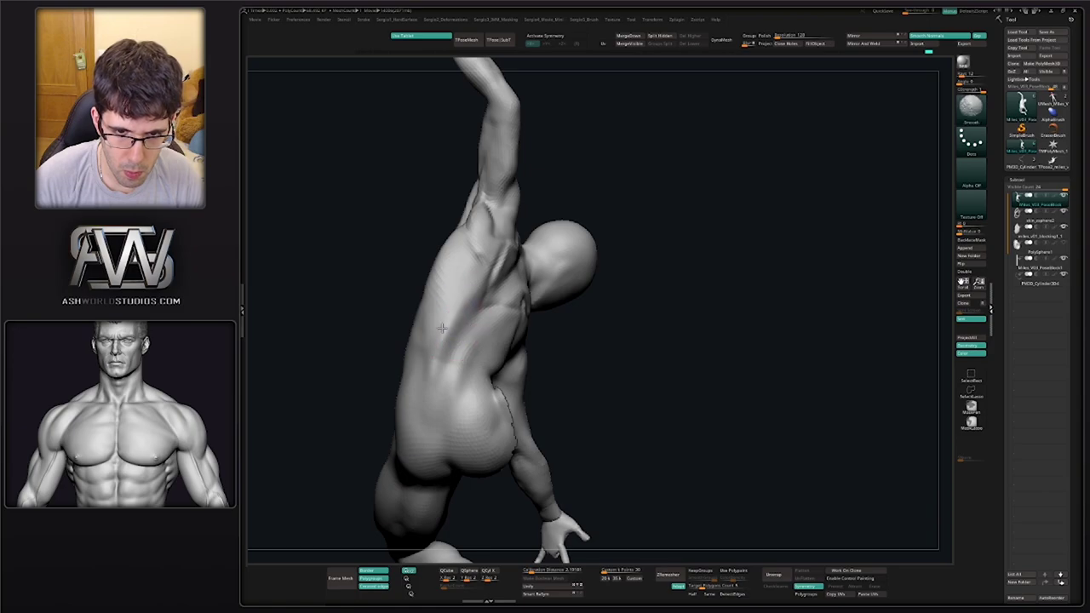
mouse_move(441, 407)
right_down()
mouse_move(455, 396)
mouse_move(450, 407)
right_up()
drag(450, 407, 436, 429)
mouse_move(437, 428)
right_down()
mouse_move(457, 445)
mouse_move(461, 392)
right_up()
shift+drag(428, 429, 429, 418)
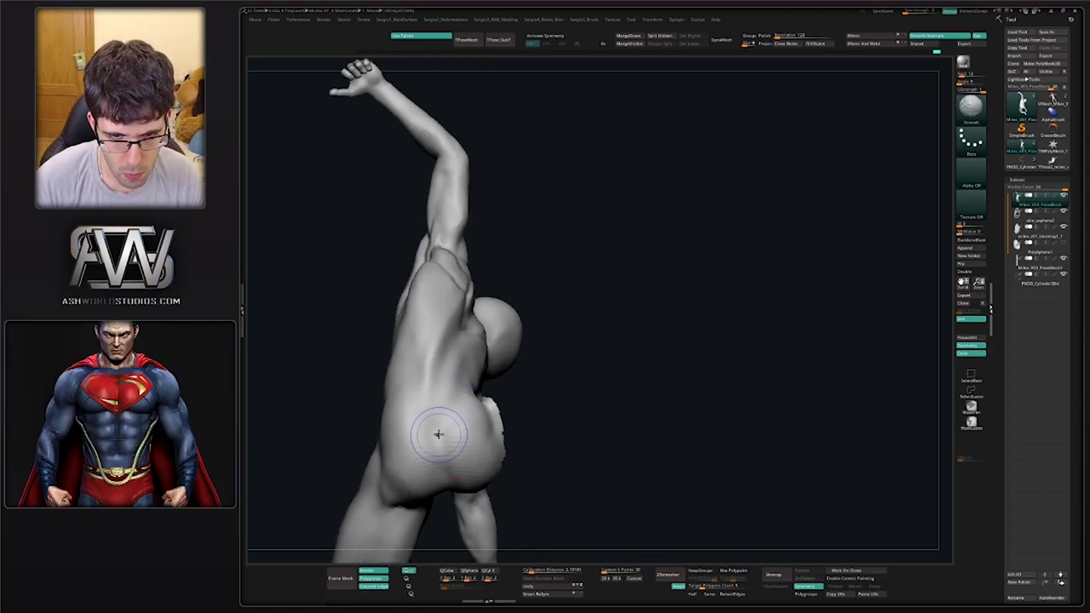
right_drag(438, 434, 440, 425)
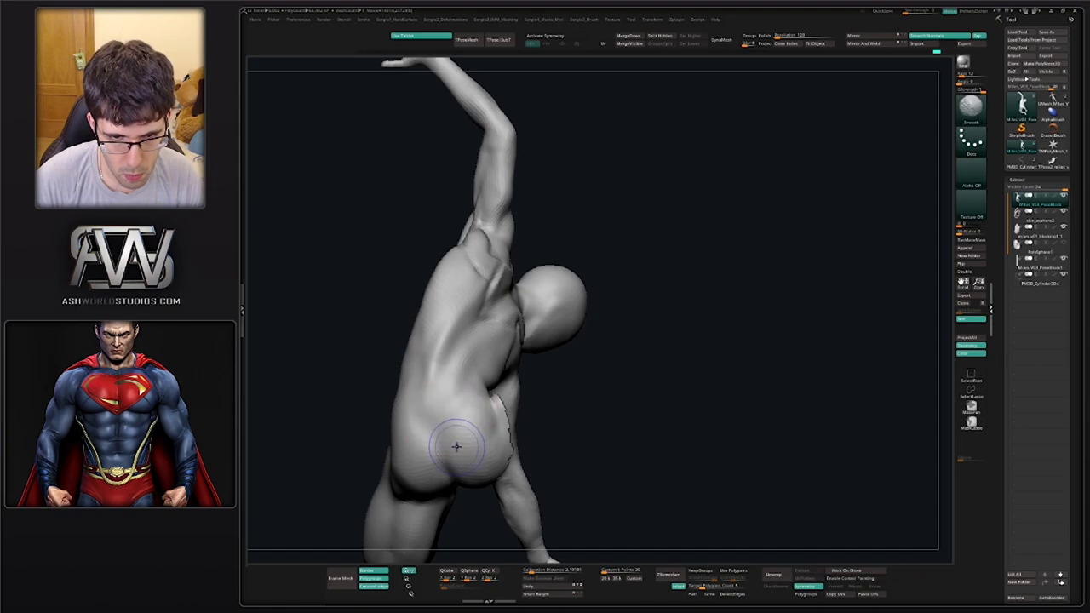
Try adjusting the lower back's contour with the Move brush, undo the last stroke and show the whole body again
ctrl+right_drag(443, 483, 449, 436)
mouse_move(449, 436)
right_down()
mouse_move(486, 451)
mouse_move(528, 431)
mouse_move(451, 416)
mouse_move(467, 452)
right_up()
key(b)
key(m)
key(v)
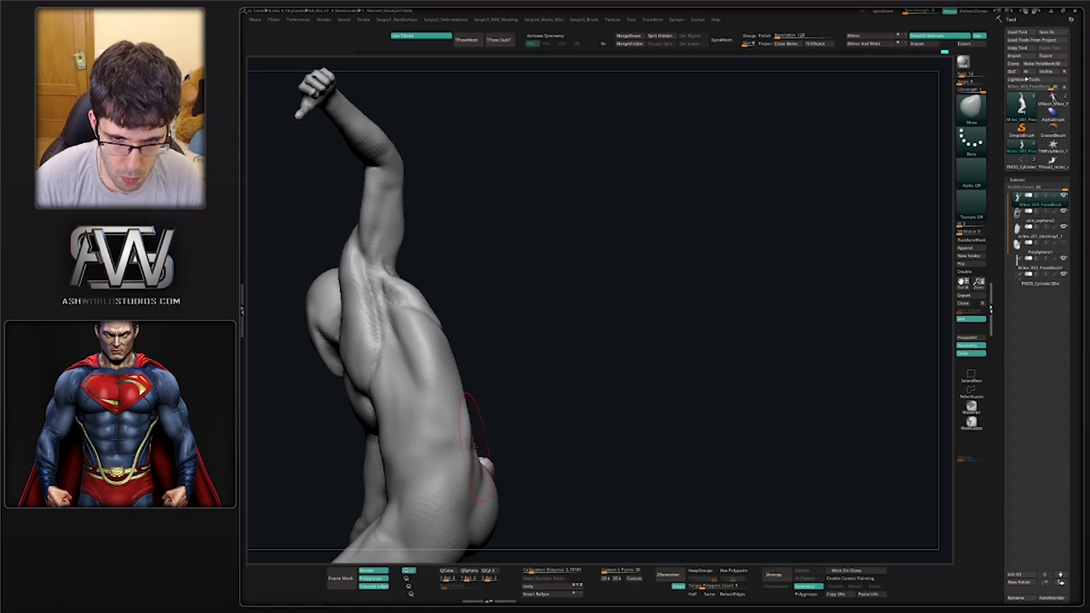
key(ctrl+z)
ctrl+right_drag(471, 446, 501, 334)
ctrl+shift+click(528, 372)
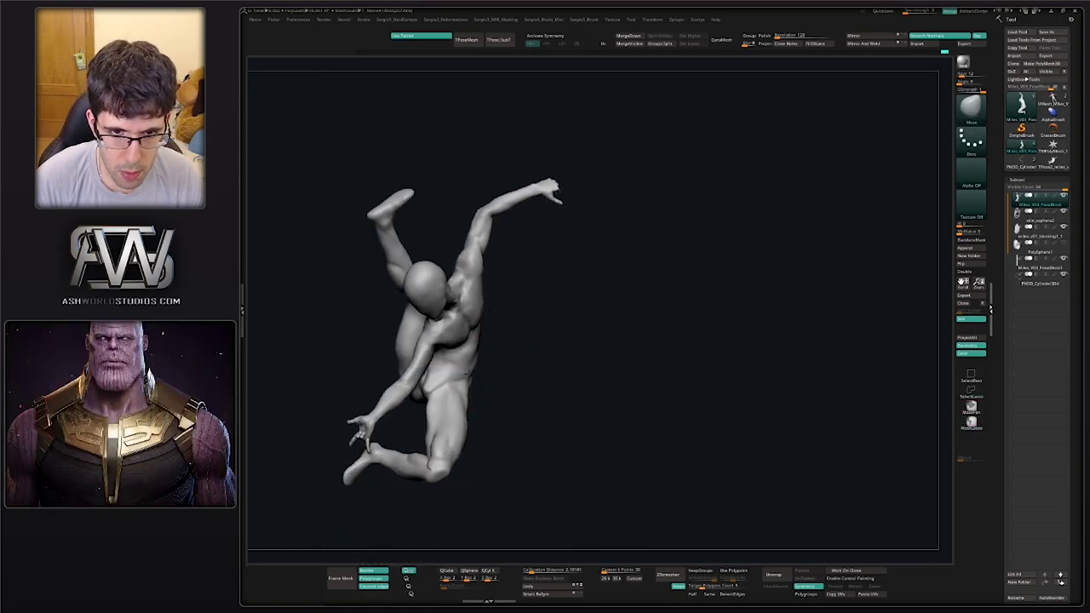
Mask the arms and legs, adjust the torso's shape with the Move brush and clear the mask
mouse_move(447, 362)
right_down()
mouse_move(508, 334)
mouse_move(460, 239)
mouse_move(485, 305)
mouse_move(477, 255)
mouse_move(551, 377)
mouse_move(608, 319)
mouse_move(511, 294)
mouse_move(485, 316)
mouse_move(482, 365)
right_up()
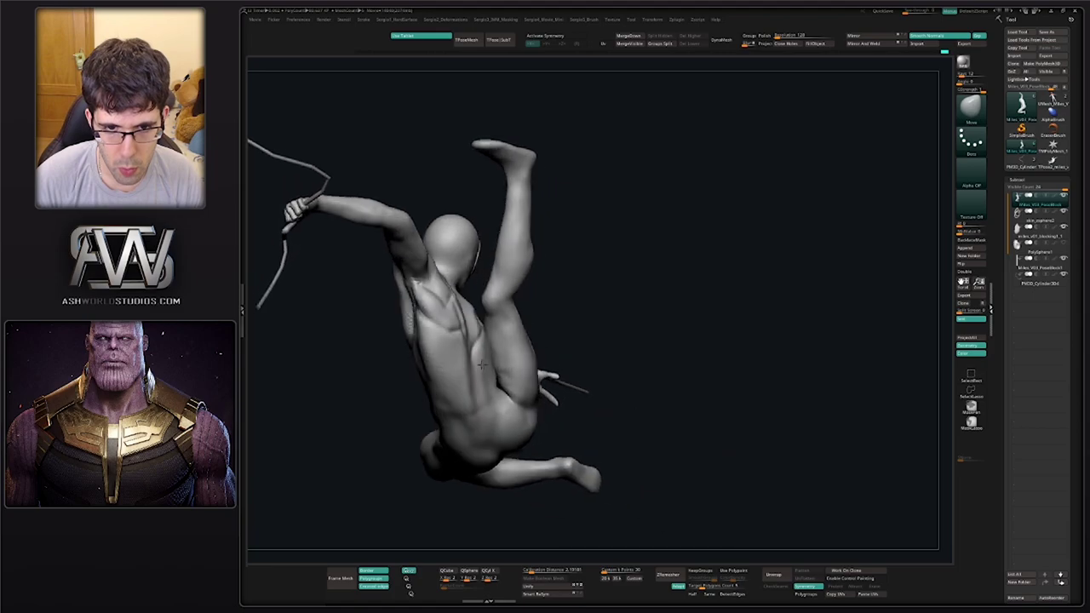
key(w)
ctrl+click(466, 370)
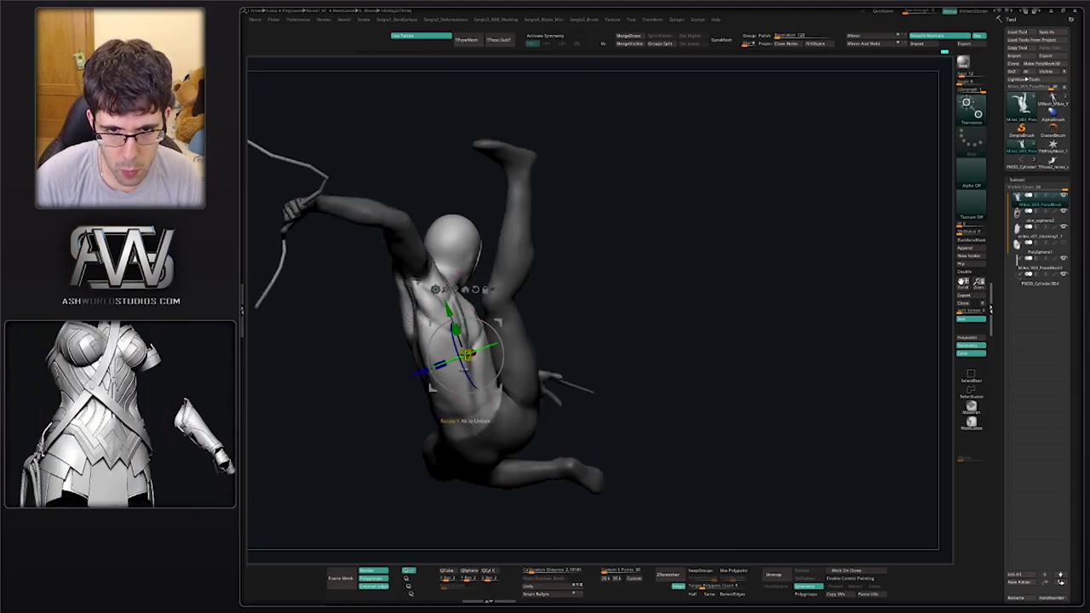
key(q)
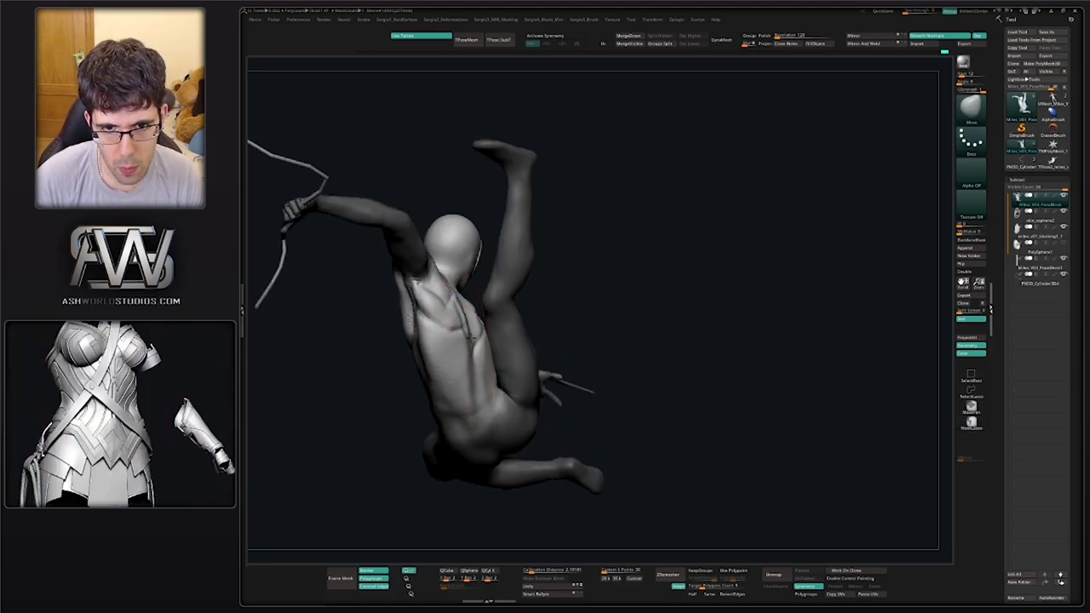
mouse_move(471, 318)
right_down()
mouse_move(434, 324)
mouse_move(505, 326)
mouse_move(509, 341)
mouse_move(453, 344)
mouse_move(447, 383)
mouse_move(516, 348)
right_up()
key(s)
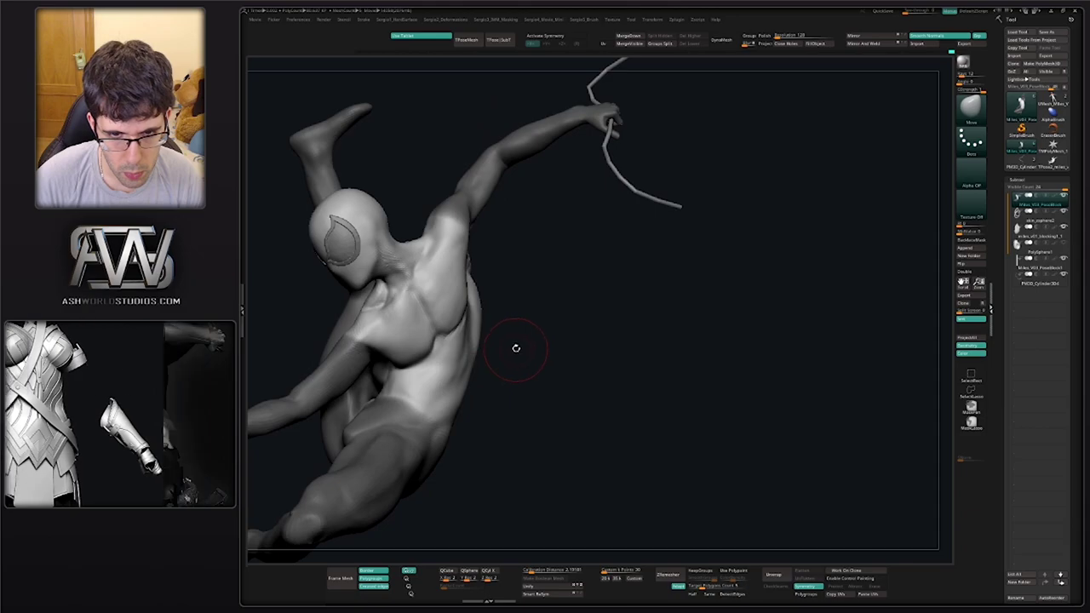
ctrl+drag(516, 349, 529, 362)
Carve the ribs and oblique lines along the side of the torso with the DamStandard brush and smooth them
right_drag(464, 365, 408, 343)
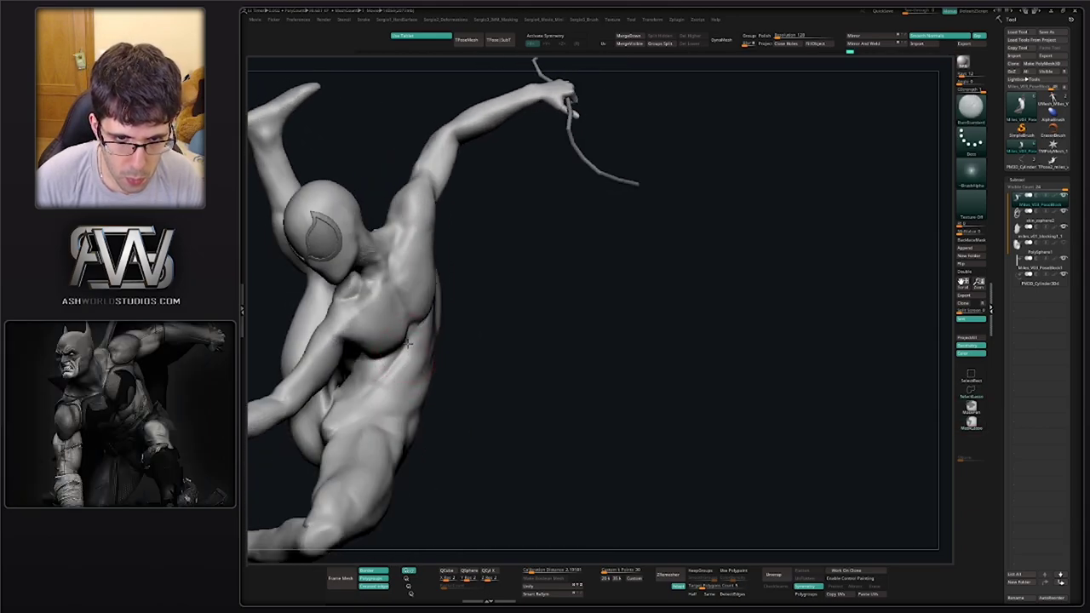
mouse_move(363, 393)
right_down()
mouse_move(372, 360)
mouse_move(423, 347)
right_up()
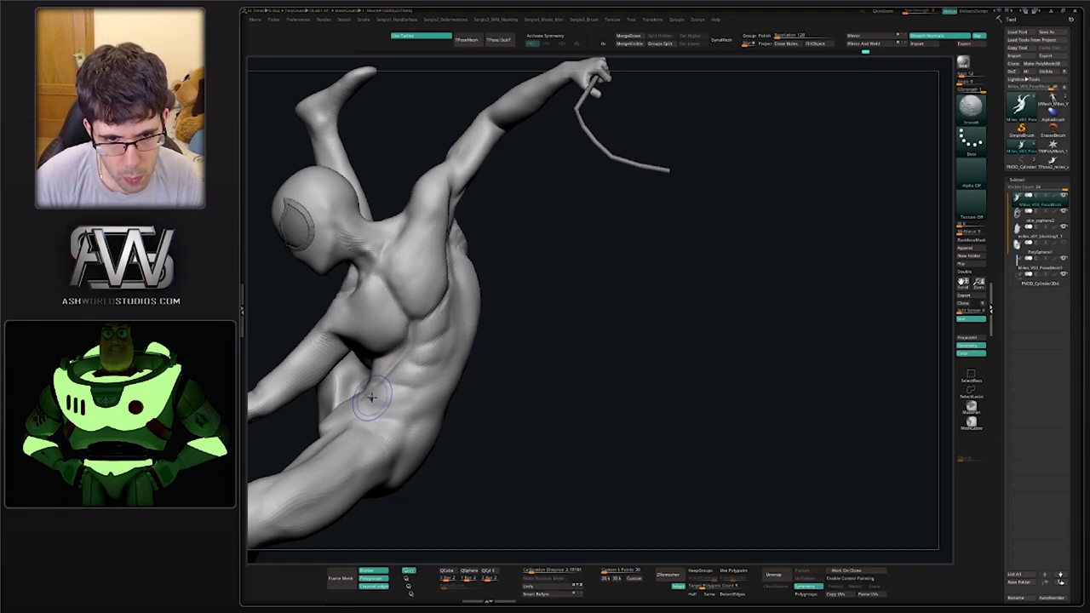
right_drag(463, 332, 493, 327)
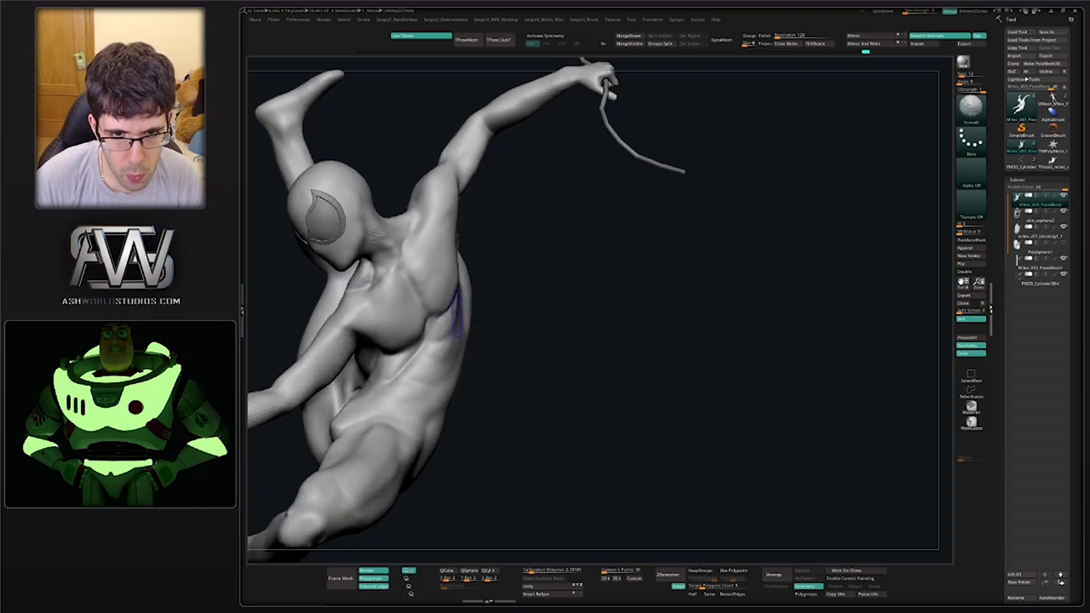
Build up the side of the back below the raised armpit with the Clay brush and smooth the chest's outer edge
right_drag(433, 423, 407, 330)
drag(396, 301, 406, 308)
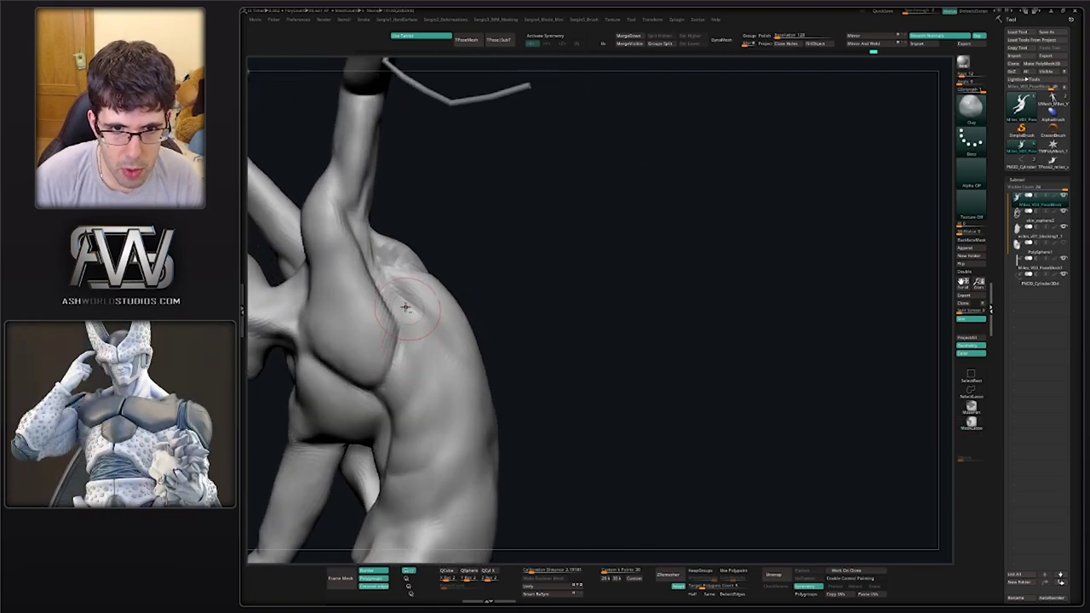
mouse_move(420, 341)
right_down()
mouse_move(472, 331)
mouse_move(452, 316)
mouse_move(466, 263)
right_up()
drag(466, 261, 428, 292)
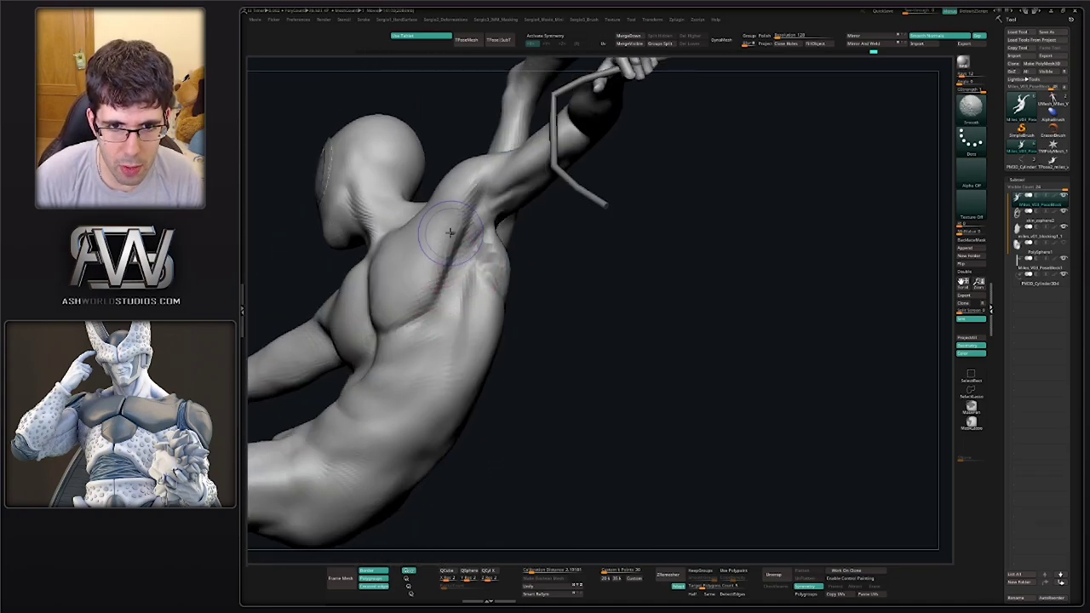
shift+drag(448, 236, 436, 285)
Build up the rib and serratus forms below the chest with the Clay brush and smooth them
right_drag(436, 397, 425, 349)
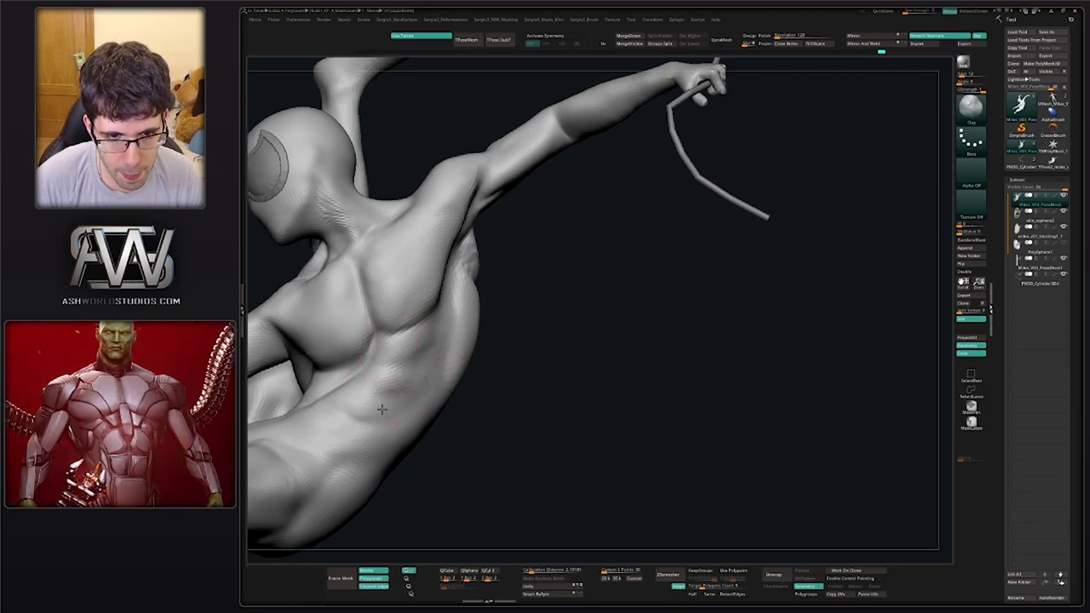
drag(372, 409, 389, 423)
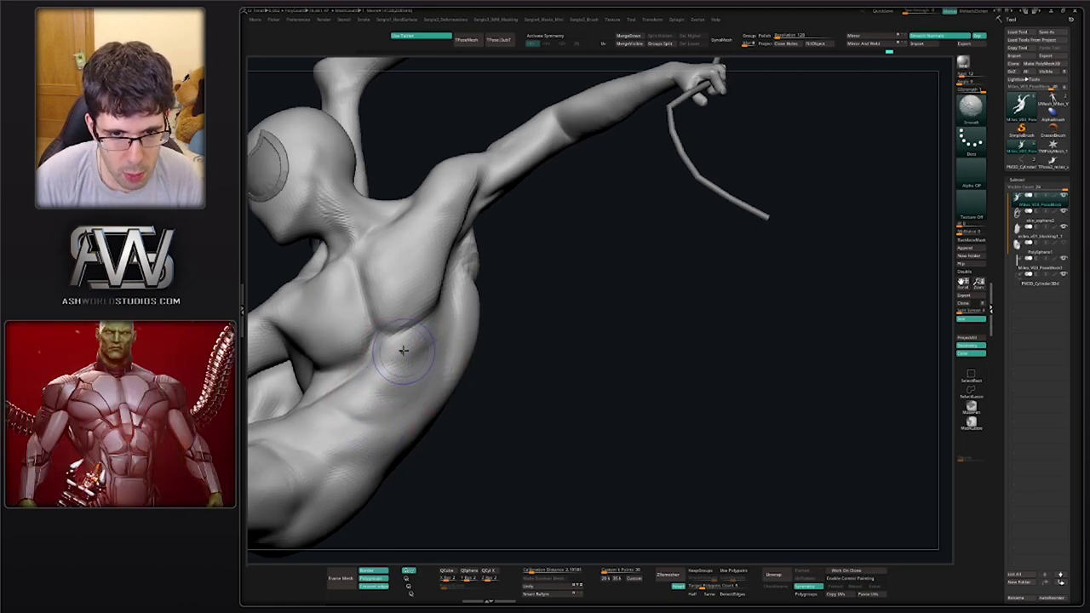
mouse_move(404, 351)
ctrl+right_down()
mouse_move(403, 300)
mouse_move(473, 390)
mouse_move(426, 366)
mouse_move(379, 439)
ctrl+right_up()
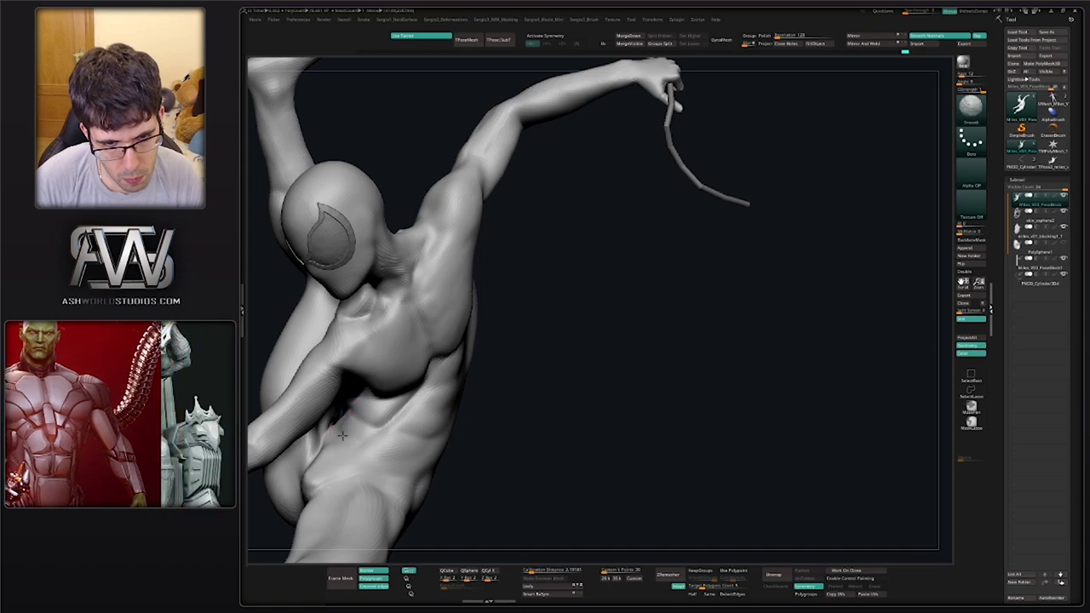
Sculpt the front of the abdomen below the chest and smooth its surface
mouse_move(351, 424)
right_down()
mouse_move(387, 423)
mouse_move(348, 411)
mouse_move(368, 412)
mouse_move(373, 431)
mouse_move(372, 401)
right_up()
key(ctrl+1)
mouse_move(397, 428)
mouse_down()
mouse_move(350, 412)
mouse_move(384, 421)
mouse_up()
right_drag(383, 421, 353, 418)
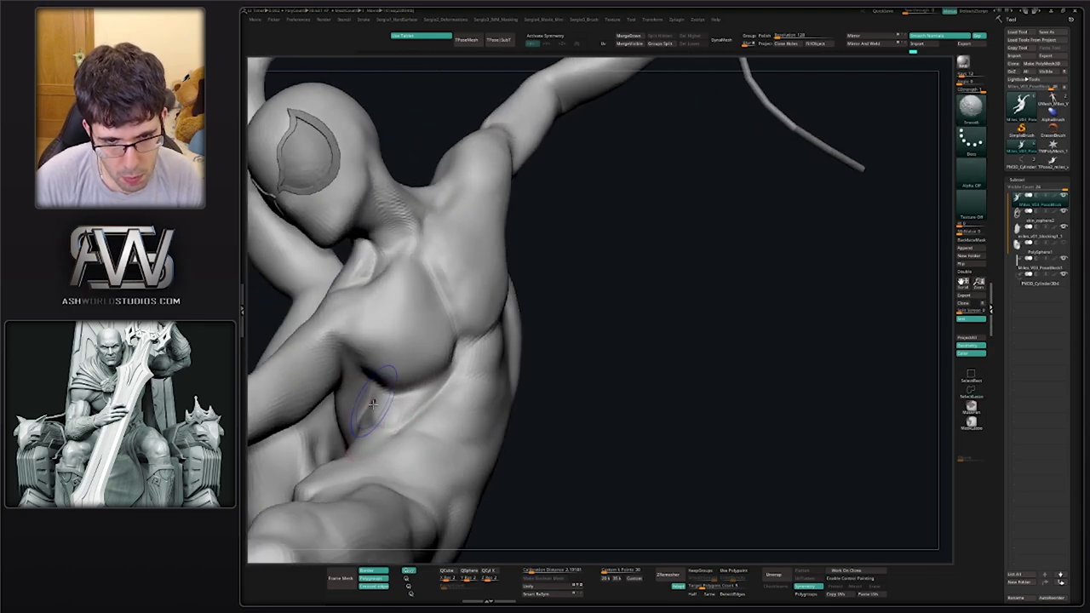
shift+drag(358, 419, 381, 432)
Carve the abdominal folds under the chest with the DamStandard brush, undo the last stroke and soften the creases
mouse_move(383, 435)
right_down()
mouse_move(394, 418)
mouse_move(388, 399)
mouse_move(400, 446)
right_up()
mouse_move(400, 446)
right_down()
mouse_move(514, 399)
mouse_move(426, 368)
mouse_move(394, 388)
mouse_move(463, 426)
mouse_move(474, 325)
mouse_move(519, 424)
mouse_move(385, 424)
mouse_move(399, 445)
right_up()
drag(400, 445, 383, 474)
key(ctrl+z)
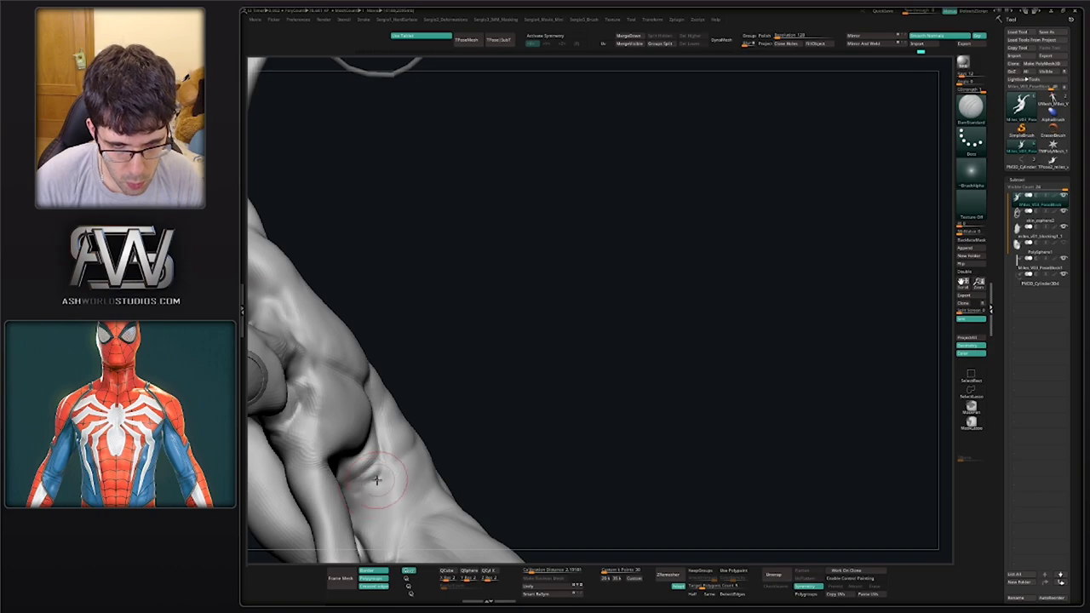
shift+drag(376, 480, 359, 491)
mouse_move(371, 465)
right_down()
mouse_move(381, 473)
mouse_move(386, 452)
mouse_move(409, 505)
mouse_move(423, 460)
mouse_move(397, 383)
mouse_move(393, 417)
right_up()
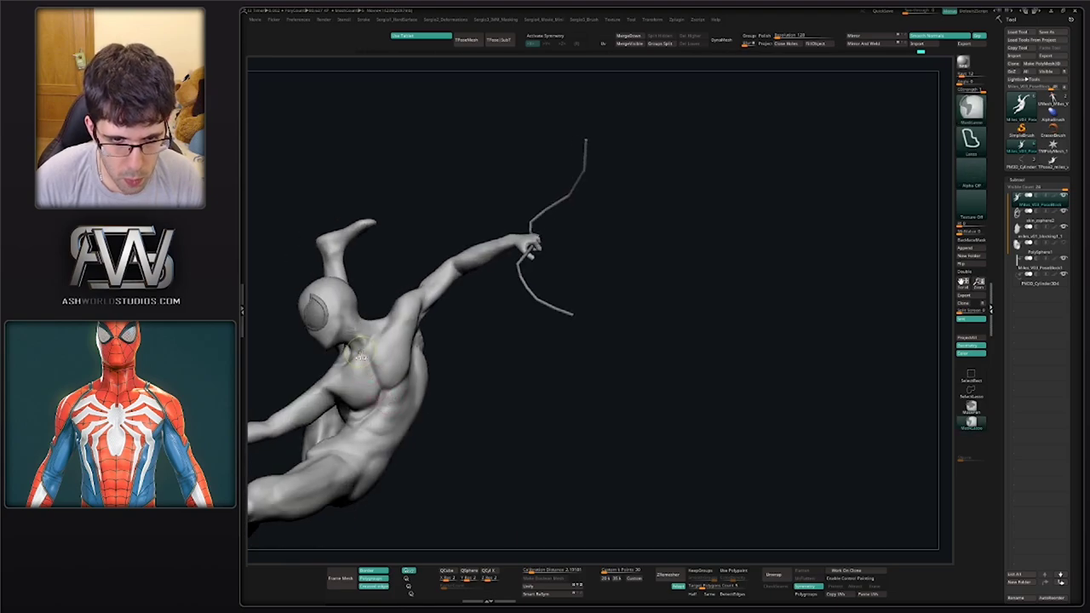
Define the chest and front shoulder muscles of the raised arm with the DamStandard brush and smooth the pectoral
ctrl+right_drag(387, 375, 388, 410)
mouse_move(327, 380)
right_down()
mouse_move(365, 374)
mouse_move(370, 344)
right_up()
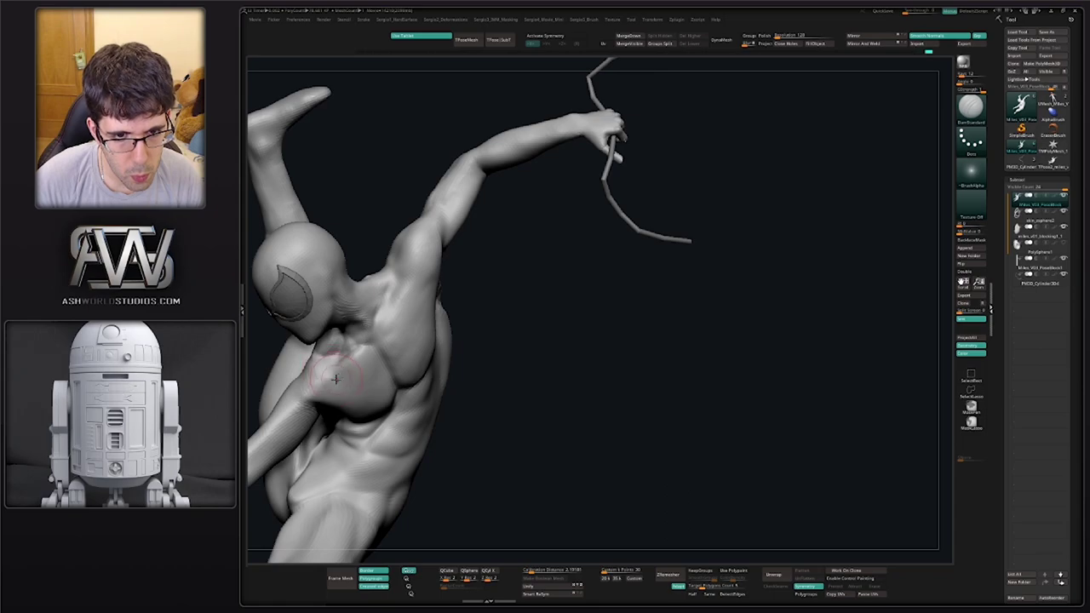
right_drag(335, 379, 415, 305)
mouse_move(407, 317)
mouse_down()
mouse_move(429, 304)
mouse_move(421, 295)
mouse_up()
mouse_move(398, 326)
right_down()
mouse_move(433, 321)
mouse_move(368, 337)
right_up()
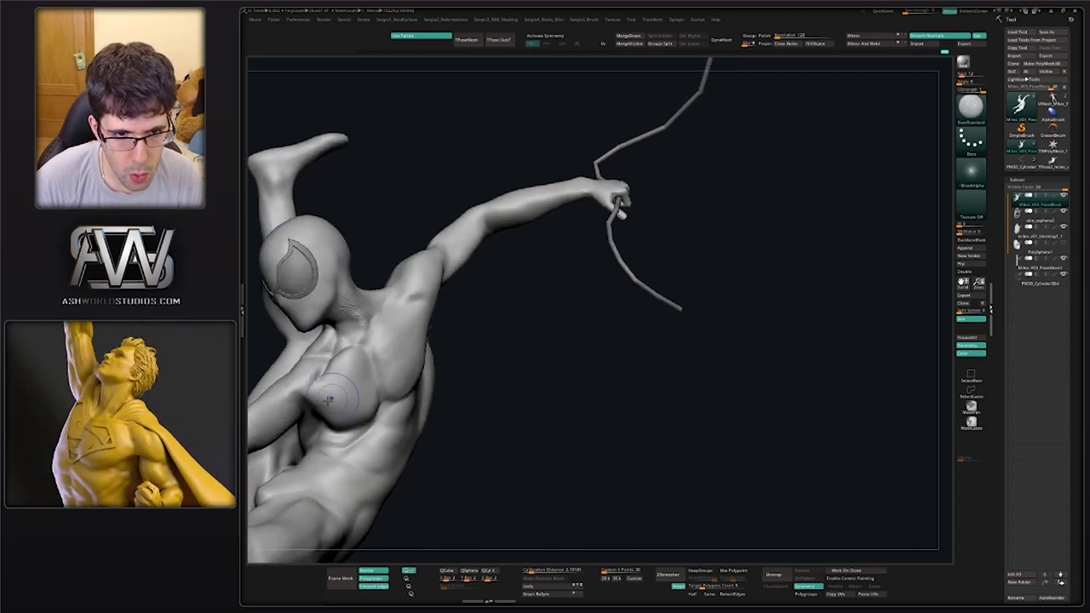
shift+drag(341, 388, 334, 375)
Adjust the shape of the lowered arm's pectoral with the Move brush
key(b)
key(m)
key(v)
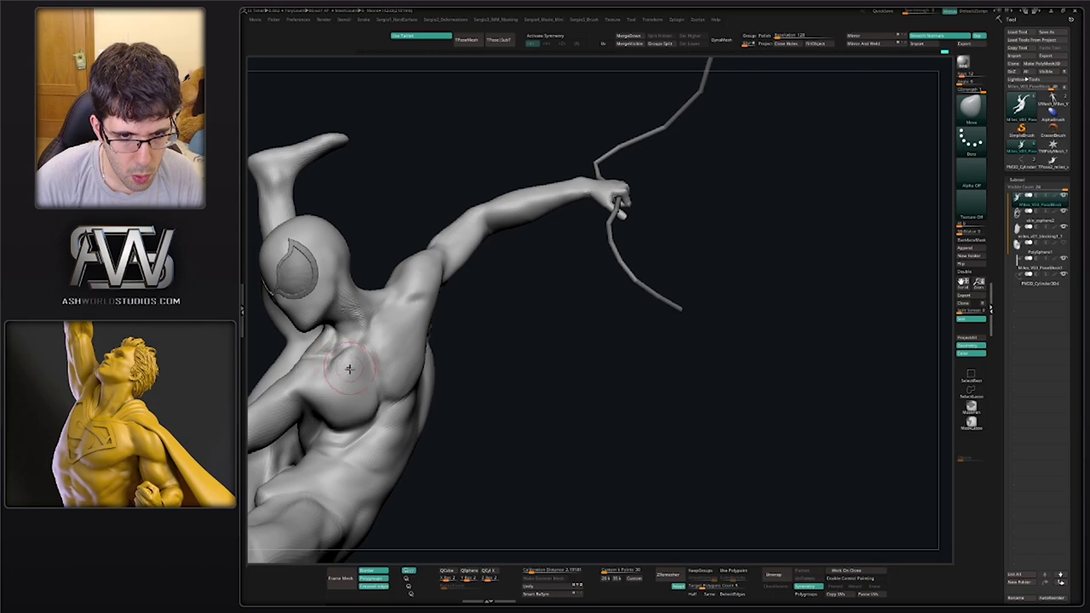
right_drag(350, 368, 308, 400)
drag(349, 410, 352, 400)
mouse_move(347, 393)
right_down()
mouse_move(319, 382)
mouse_move(353, 380)
mouse_move(333, 399)
right_up()
Build up the collarbone and shoulder area of the lowered arm with the Clay brush
key(b)
key(c)
key(l)
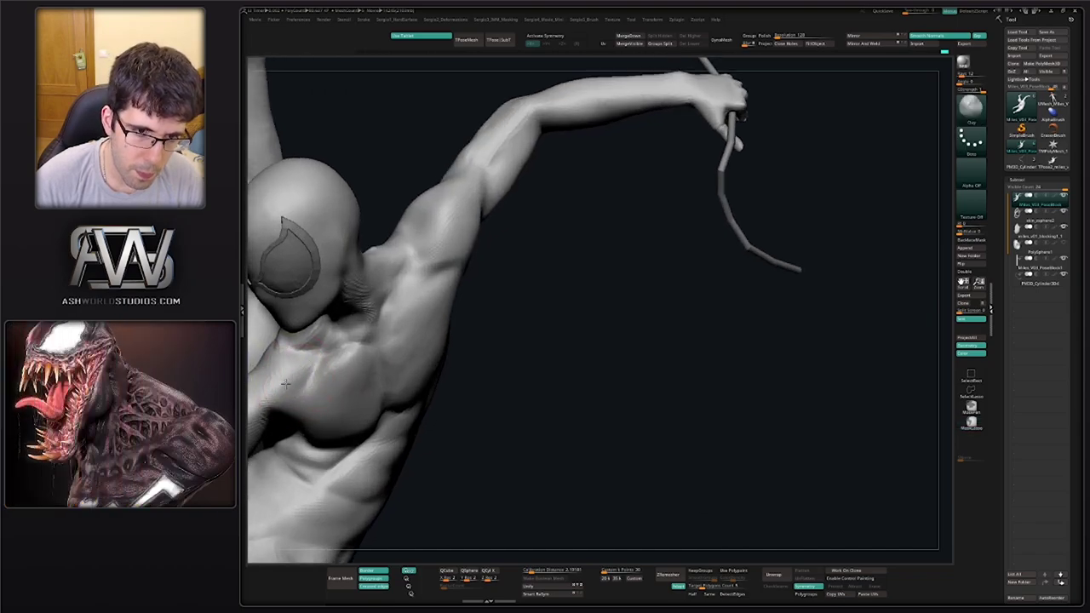
right_drag(270, 366, 260, 391)
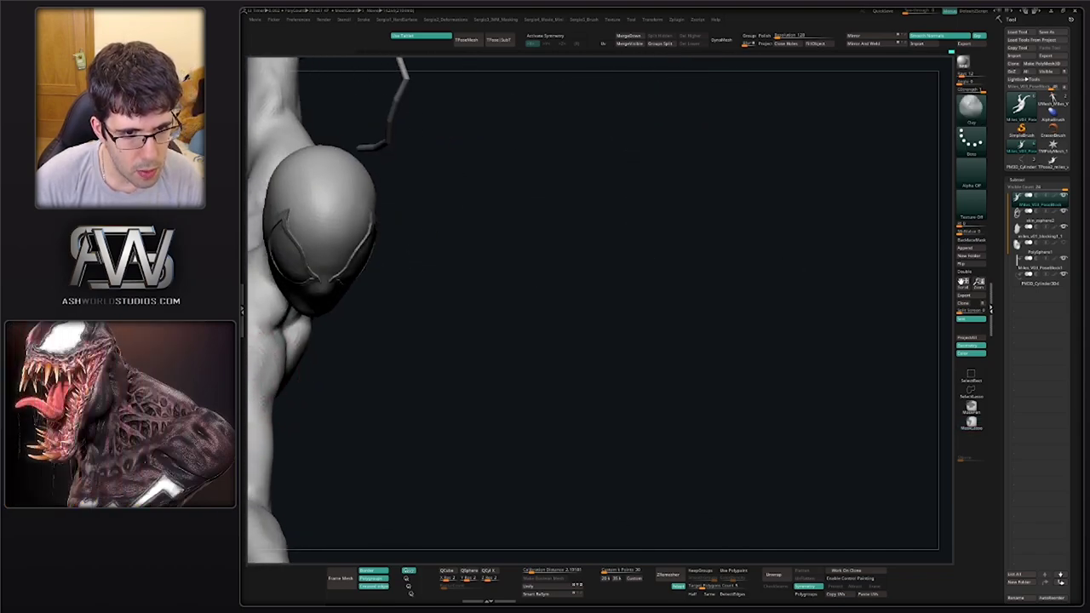
Adjust the lowered arm's shoulder with the Move brush and review the whole figure
mouse_move(253, 413)
right_down()
mouse_move(275, 385)
mouse_move(309, 375)
mouse_move(304, 400)
mouse_move(290, 362)
mouse_move(282, 394)
mouse_move(259, 391)
mouse_move(255, 419)
mouse_move(264, 379)
right_up()
key(b)
key(m)
key(v)
mouse_move(264, 379)
right_down()
mouse_move(288, 367)
mouse_move(356, 269)
right_up()
right_drag(452, 317, 613, 297)
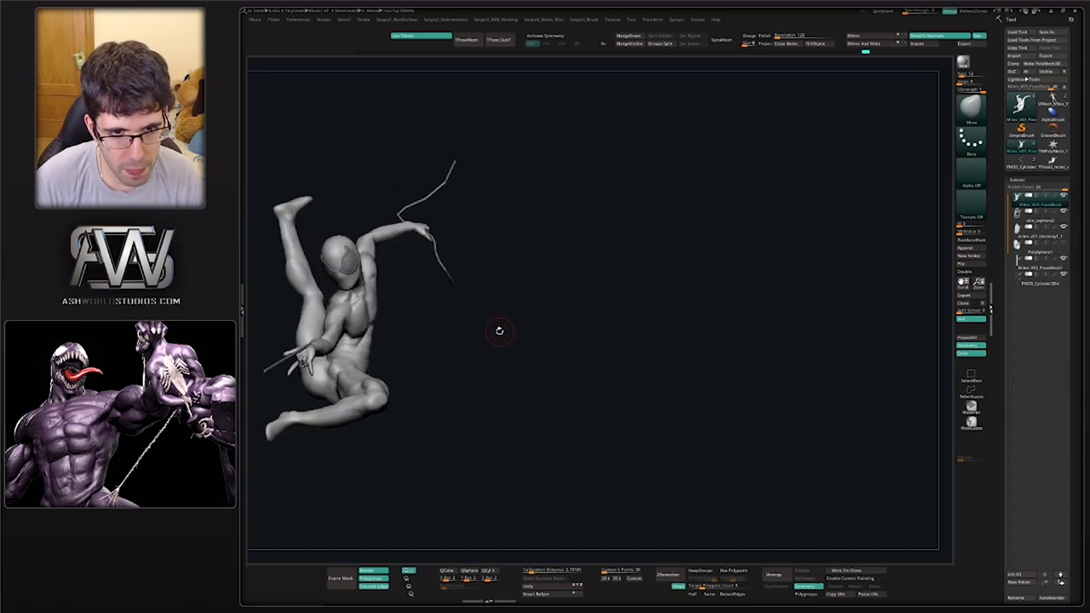
key(alt+s)
mouse_move(504, 341)
right_down()
mouse_move(483, 345)
mouse_move(482, 336)
mouse_move(483, 356)
mouse_move(541, 363)
mouse_move(507, 339)
right_up()
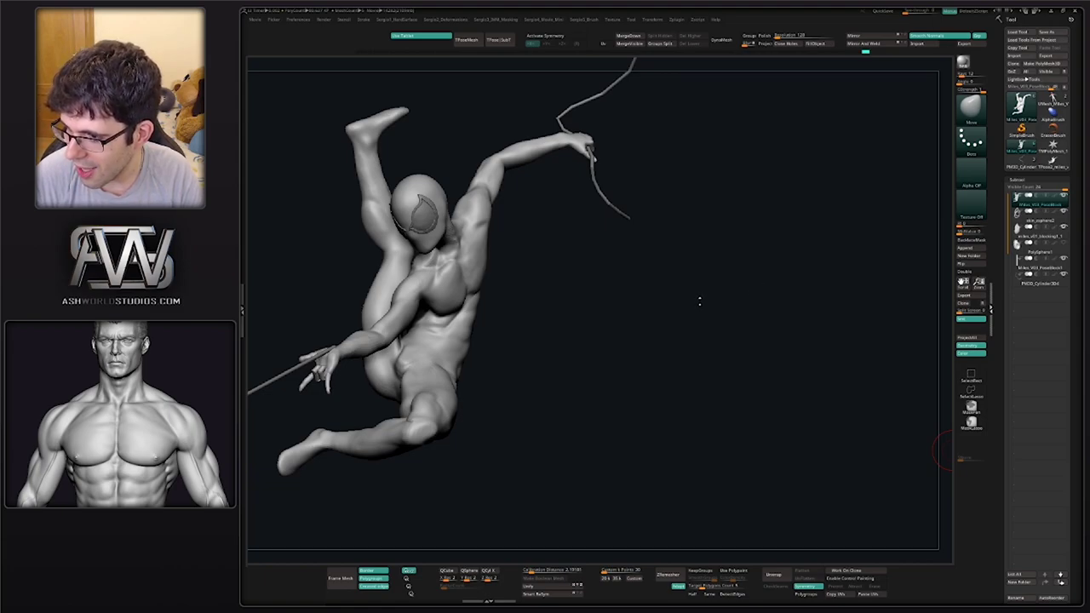
Build up the side of the torso below the raised arm's pectoral with the Clay brush
drag(706, 318, 514, 363)
ctrl+right_drag(514, 363, 541, 374)
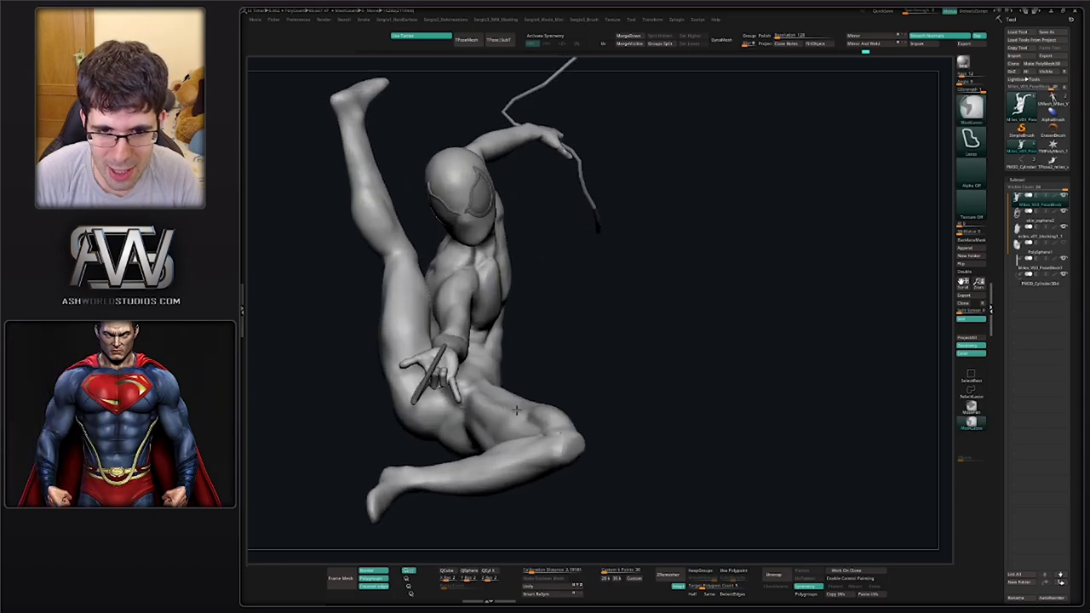
mouse_move(541, 374)
mouse_down()
mouse_move(528, 341)
mouse_move(496, 318)
mouse_move(537, 311)
mouse_up()
key(s)
click(515, 331)
key(s)
click(509, 317)
mouse_move(537, 311)
right_down()
mouse_move(511, 315)
mouse_move(525, 312)
mouse_move(526, 349)
mouse_move(540, 345)
right_up()
key(2)
drag(523, 340, 533, 328)
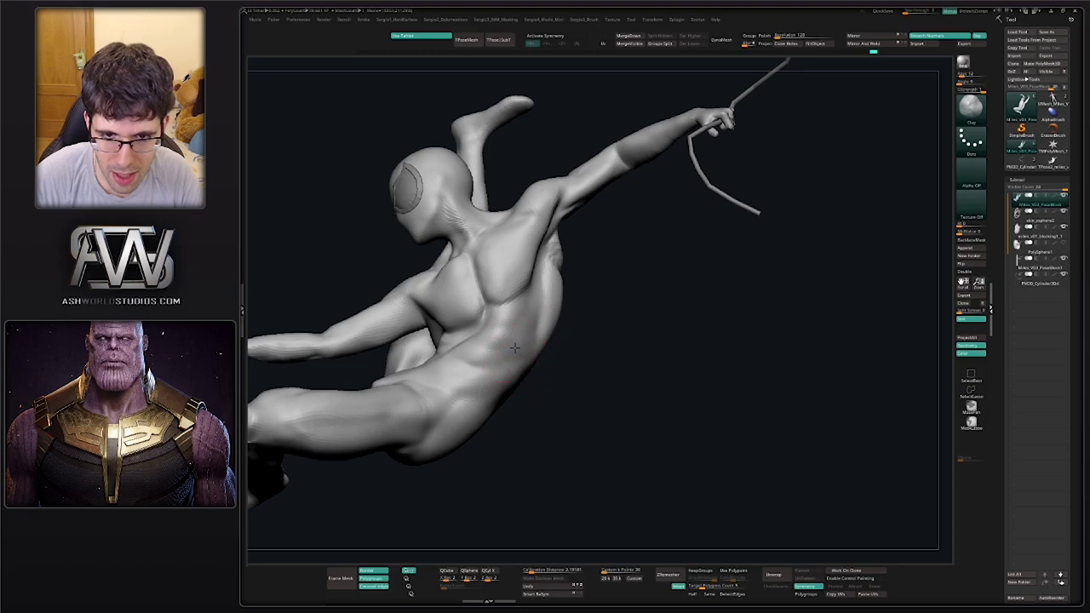
mouse_move(541, 356)
right_down()
mouse_move(579, 346)
mouse_move(530, 345)
right_up()
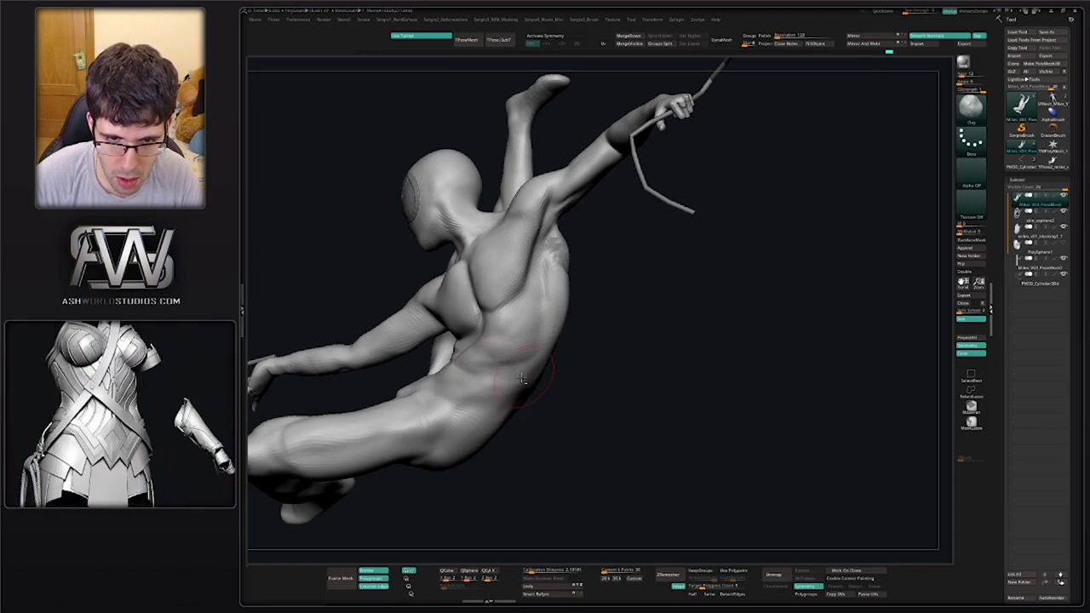
mouse_move(526, 417)
mouse_down()
mouse_move(574, 380)
mouse_move(552, 335)
mouse_up()
Refine the ribs along the raised arm's side with the Move and DamStandard brushes, smoothing them down to the waist
key(b)
key(m)
key(v)
key(s)
key(s)
key(s)
right_drag(550, 347, 618, 317)
right_drag(619, 317, 570, 358)
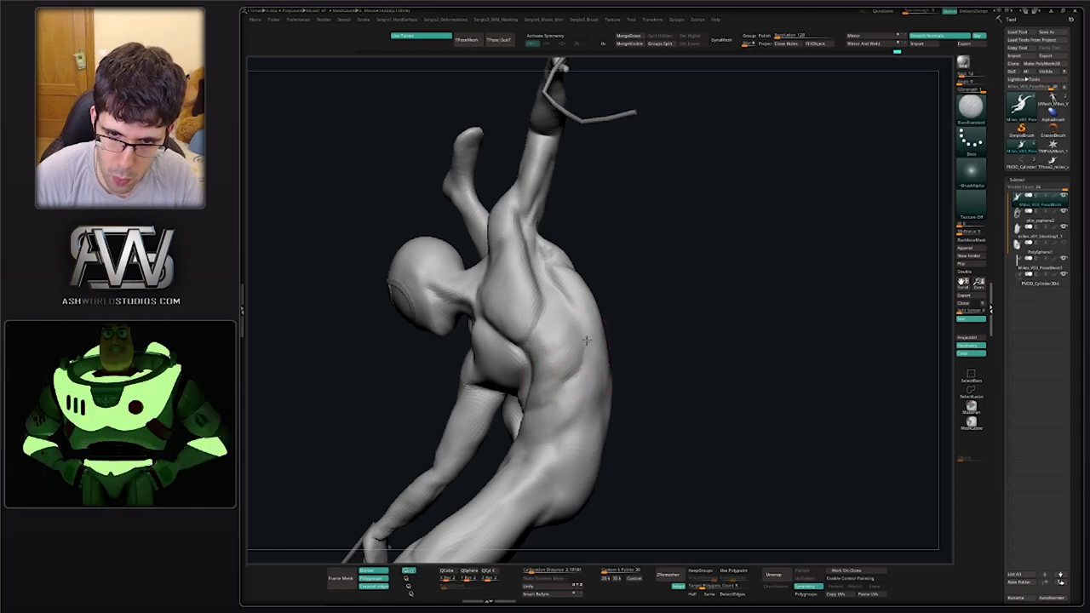
shift+drag(557, 384, 578, 365)
mouse_move(609, 368)
right_down()
mouse_move(589, 372)
mouse_move(586, 426)
mouse_move(530, 362)
right_up()
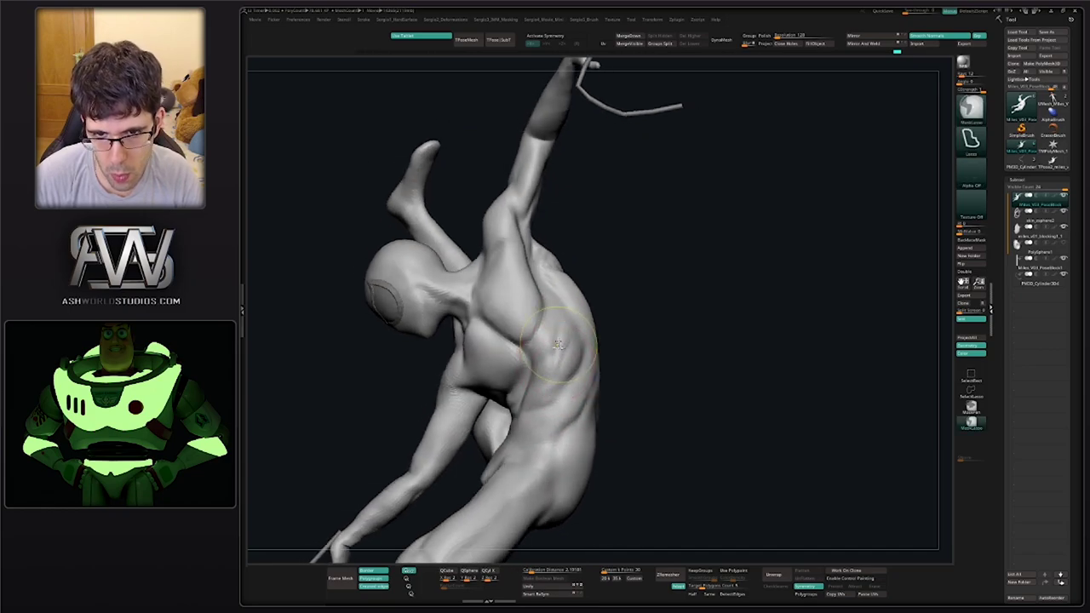
mouse_move(554, 317)
shift+mouse_down()
mouse_move(567, 365)
mouse_move(554, 450)
shift+mouse_up()
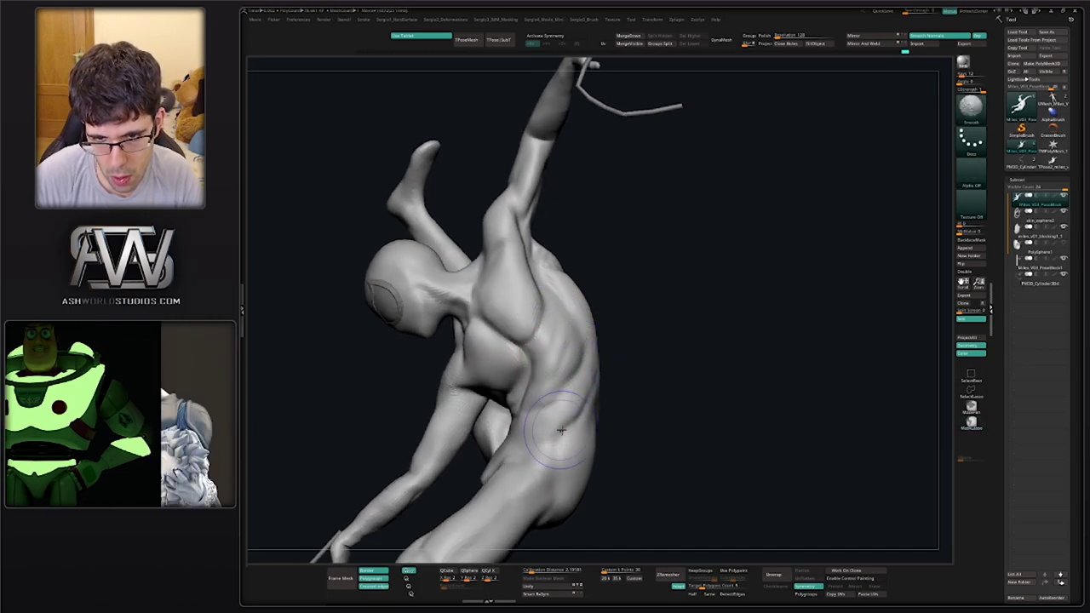
right_drag(584, 416, 545, 421)
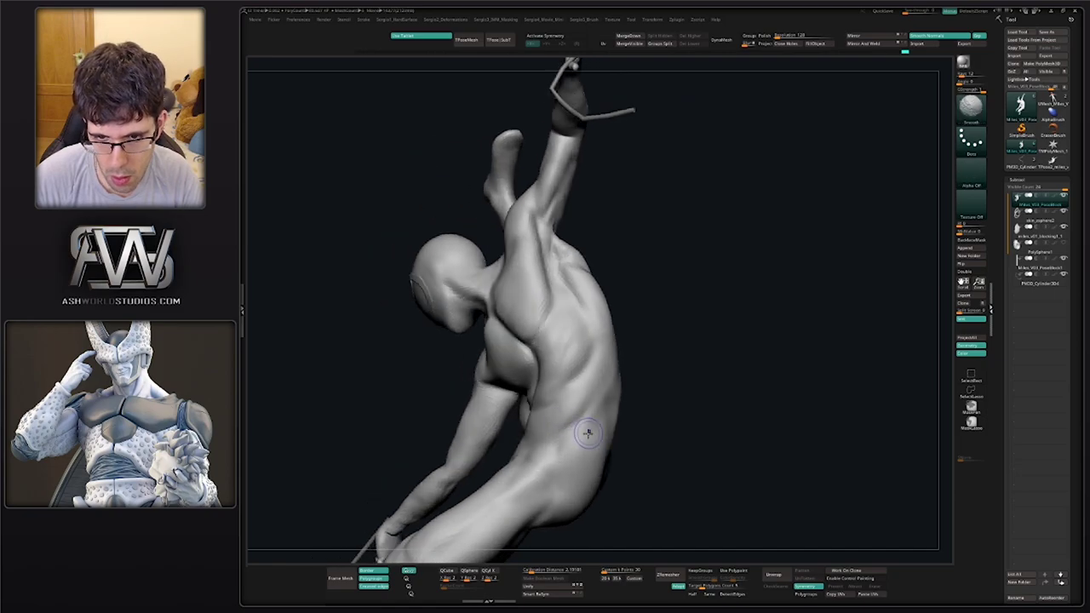
Build up the flank and lower back around the waist with the Clay brush and smooth the area
mouse_move(635, 430)
right_down()
mouse_move(594, 418)
mouse_move(603, 414)
right_up()
key(b)
key(c)
key(l)
mouse_move(603, 414)
mouse_down()
mouse_move(605, 400)
mouse_move(562, 416)
mouse_move(613, 382)
mouse_up()
right_drag(582, 403, 617, 400)
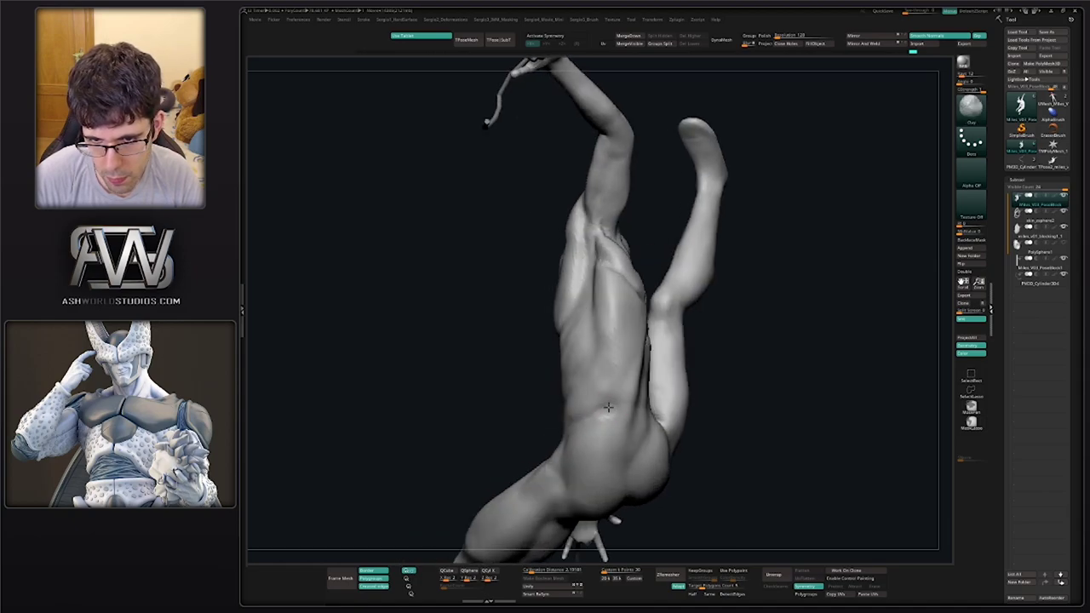
mouse_move(608, 413)
mouse_down()
mouse_move(619, 418)
mouse_move(611, 403)
mouse_up()
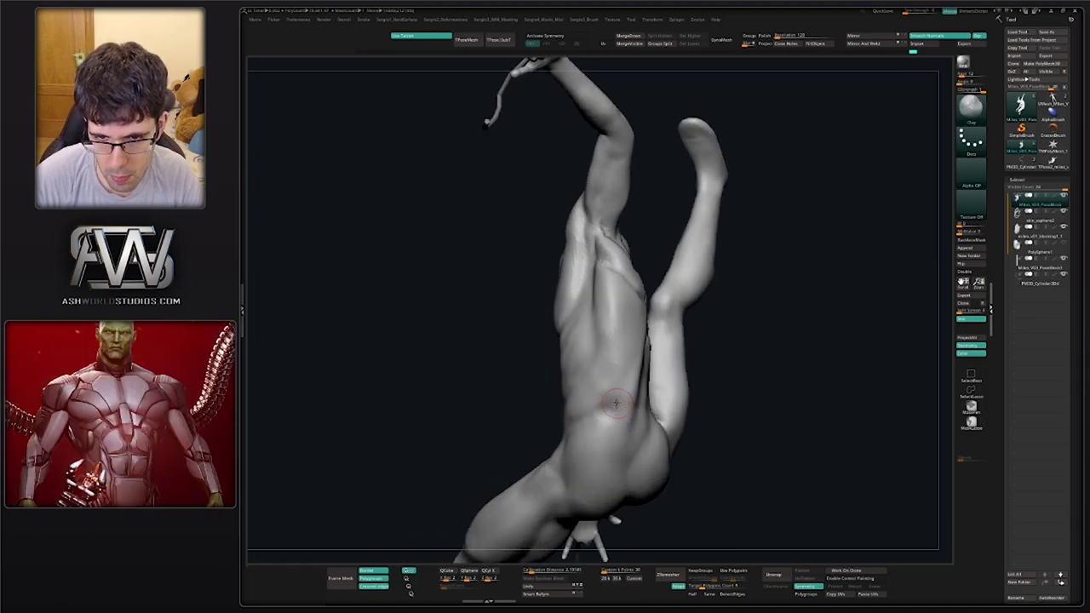
right_drag(573, 409, 608, 415)
shift+drag(607, 425, 601, 409)
Adjust the edge of the ribcage beneath the pectorals with the Move brush
ctrl+right_drag(585, 421, 574, 405)
mouse_move(574, 405)
right_down()
mouse_move(588, 417)
mouse_move(574, 438)
mouse_move(530, 414)
right_up()
key(b)
key(d)
key(s)
key(b)
key(m)
key(v)
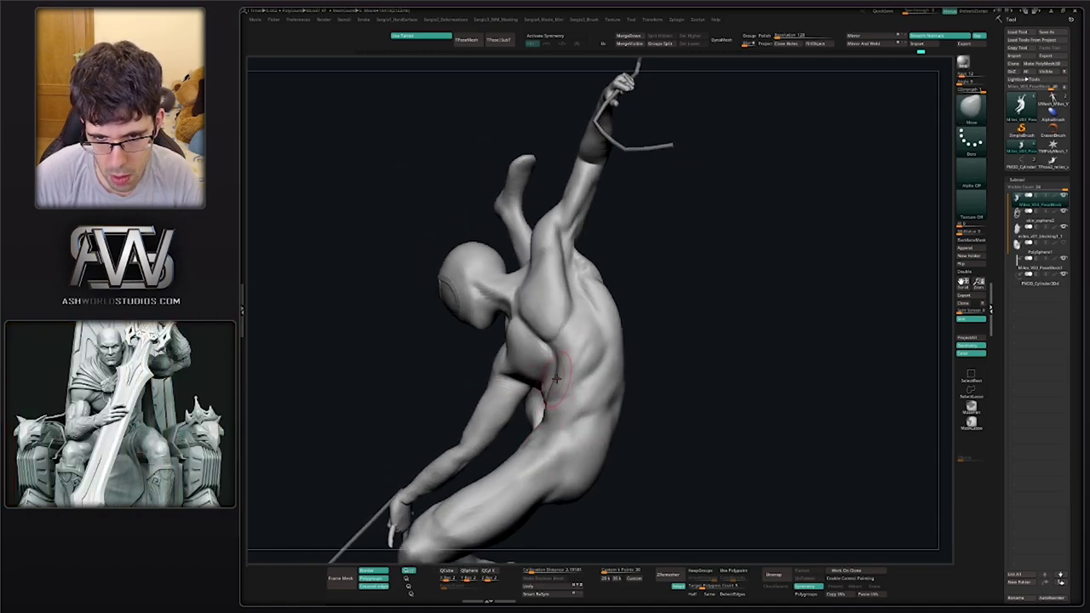
drag(562, 377, 554, 394)
right_drag(521, 403, 536, 409)
mouse_move(530, 402)
right_down()
mouse_move(539, 405)
mouse_move(525, 407)
mouse_move(501, 471)
mouse_move(509, 418)
mouse_move(527, 546)
right_up()
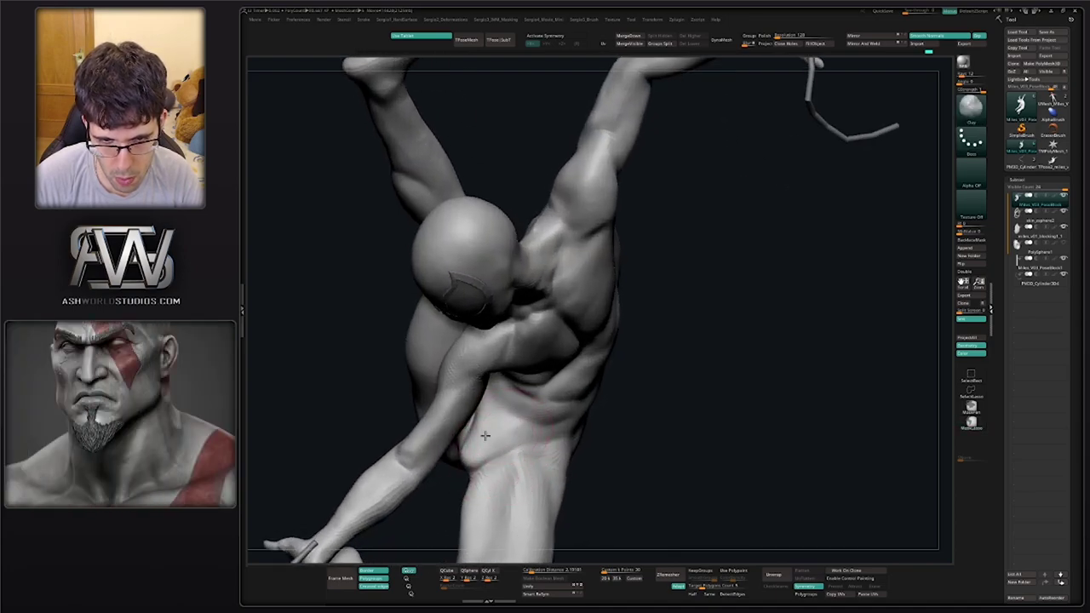
Smooth the lower abdomen, hip and upper thigh of the bent leg
right_drag(516, 441, 497, 420)
mouse_move(504, 450)
shift+mouse_down()
mouse_move(494, 423)
mouse_move(515, 462)
mouse_move(562, 480)
shift+mouse_up()
ctrl+right_drag(561, 479, 538, 439)
mouse_move(538, 439)
right_down()
mouse_move(578, 451)
mouse_move(570, 392)
right_up()
mouse_move(571, 392)
right_down()
mouse_move(529, 426)
mouse_move(545, 433)
right_up()
ctrl+right_drag(546, 433, 551, 396)
shift+drag(543, 449, 560, 462)
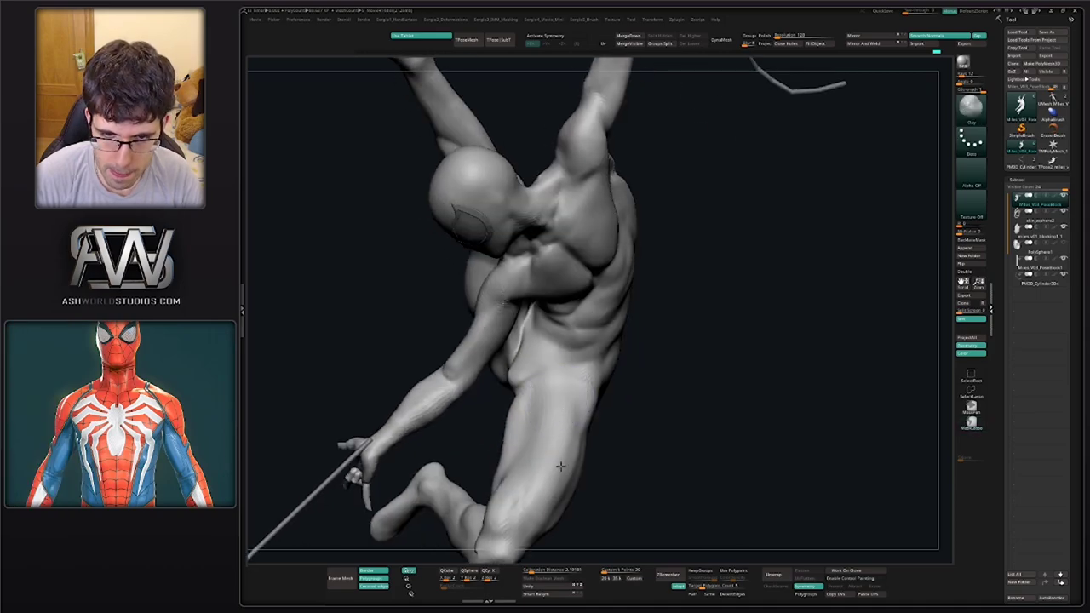
Adjust the shape of the hip and bent leg's thigh with the Move brush
right_drag(559, 462, 588, 463)
key(b)
key(m)
key(v)
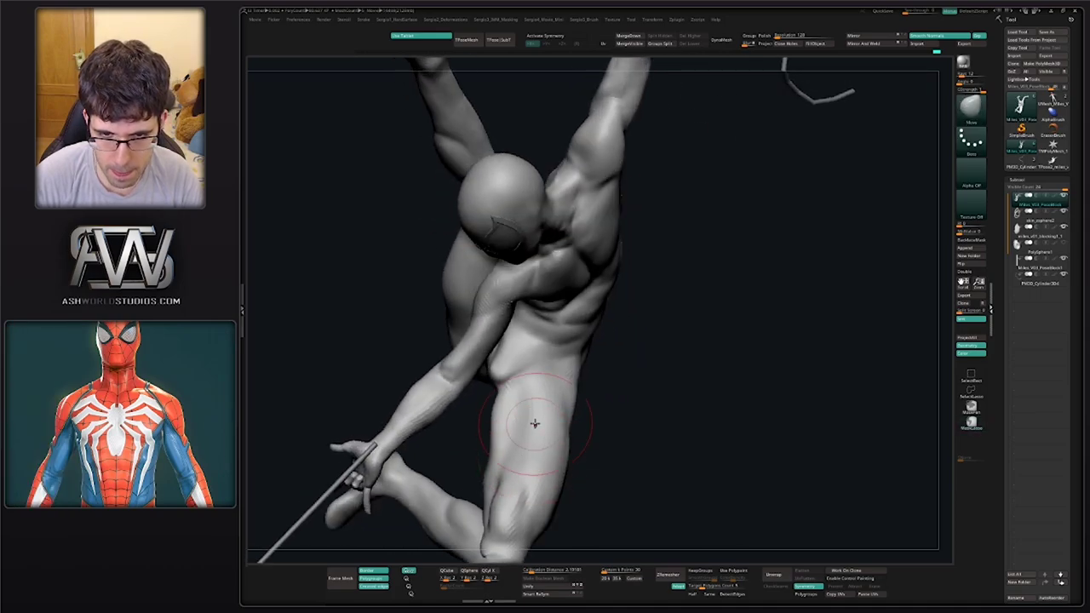
mouse_move(528, 422)
right_down()
mouse_move(540, 469)
mouse_move(539, 426)
right_up()
mouse_move(545, 464)
ctrl+right_down()
mouse_move(540, 446)
mouse_move(579, 473)
mouse_move(570, 441)
mouse_move(603, 419)
mouse_move(599, 436)
mouse_move(592, 337)
mouse_move(589, 365)
mouse_move(560, 385)
mouse_move(591, 367)
mouse_move(568, 387)
mouse_move(529, 347)
mouse_move(525, 402)
mouse_move(588, 341)
mouse_move(595, 368)
mouse_move(573, 340)
mouse_move(573, 285)
ctrl+right_up()
mouse_move(572, 371)
right_down()
mouse_move(662, 387)
mouse_move(644, 399)
mouse_move(588, 380)
mouse_move(610, 418)
mouse_move(572, 379)
mouse_move(583, 404)
right_up()
Build up the lower back muscles down towards the glutes with the Standard brush
key(b)
key(c)
key(l)
key(b)
key(s)
key(t)
drag(585, 389, 598, 461)
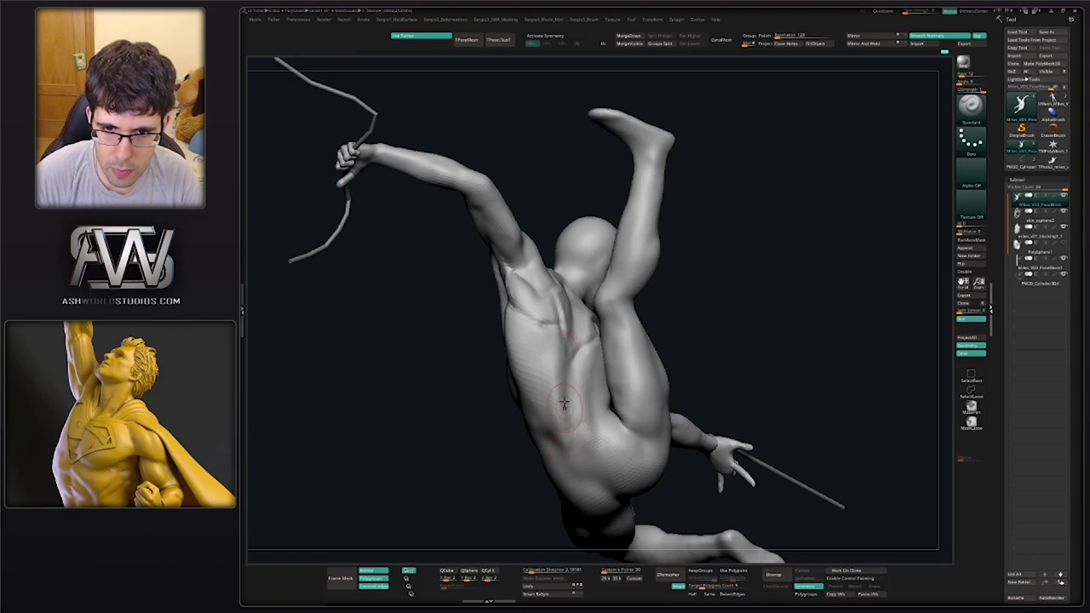
right_drag(590, 448, 583, 417)
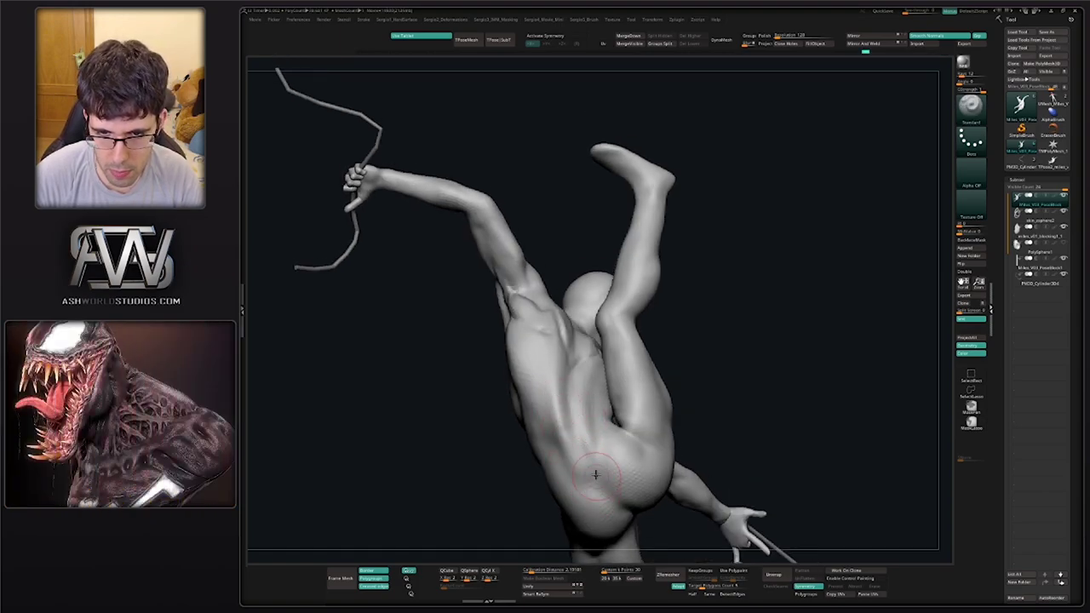
Smooth the lower back and its transition into the glutes
right_drag(582, 377, 581, 437)
shift+drag(581, 436, 566, 375)
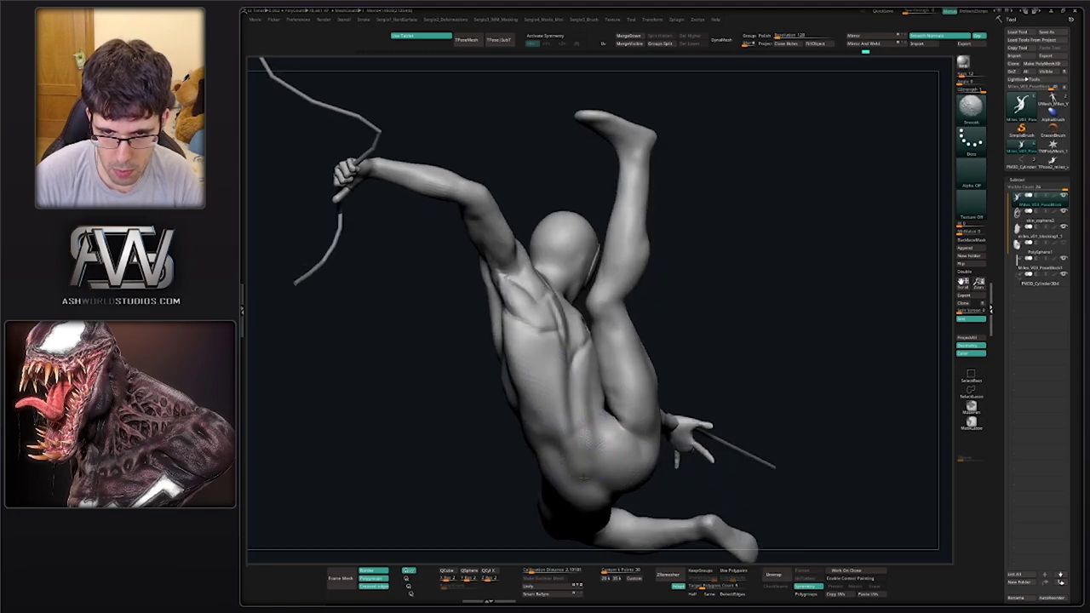
right_drag(569, 443, 582, 475)
shift+drag(583, 475, 579, 455)
mouse_move(579, 455)
right_down()
mouse_move(604, 448)
mouse_move(567, 470)
mouse_move(624, 444)
mouse_move(595, 442)
right_up()
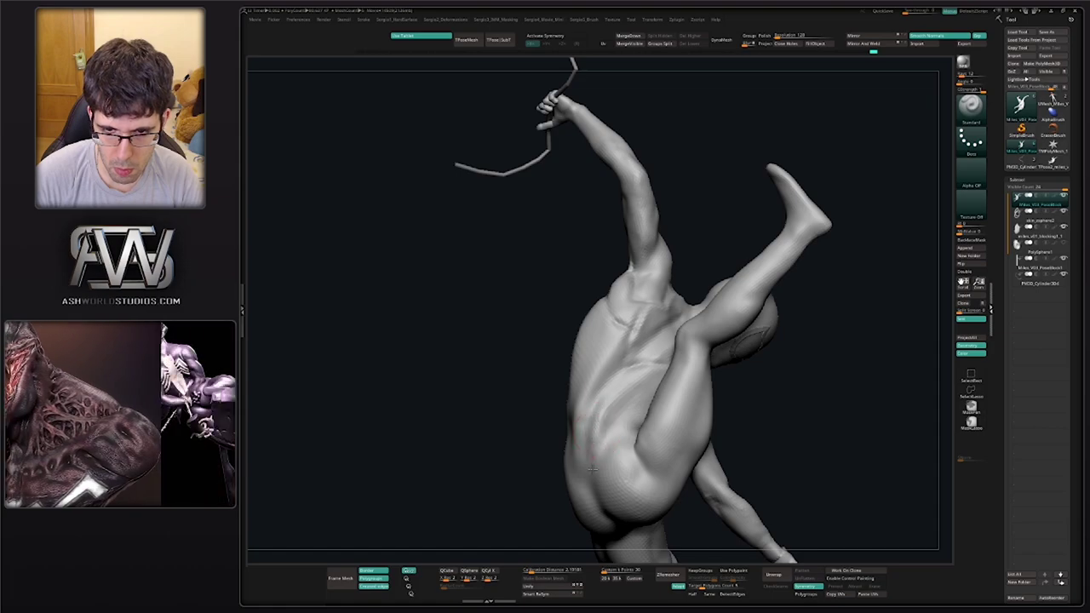
mouse_move(596, 433)
shift+mouse_down()
mouse_move(611, 397)
mouse_move(590, 445)
shift+mouse_up()
Carve the groove of the lower back beside the raised leg with the DamStandard brush
mouse_move(589, 445)
right_down()
mouse_move(608, 409)
mouse_move(576, 382)
mouse_move(557, 425)
mouse_move(586, 401)
mouse_move(584, 388)
right_up()
mouse_move(585, 387)
alt+right_down()
mouse_move(534, 426)
mouse_move(580, 467)
alt+right_up()
key(ctrl+shift+d)
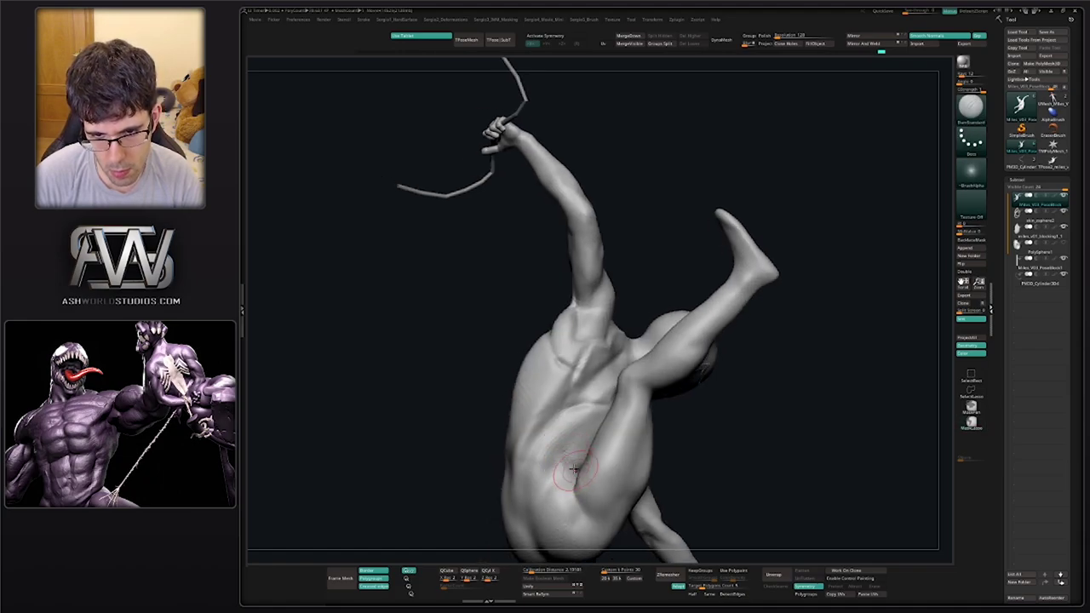
drag(574, 469, 580, 465)
mouse_move(579, 464)
right_down()
mouse_move(571, 448)
mouse_move(539, 458)
right_up()
Soften the lower back at the waist with the Clay brush and smoothing, keeping the whole body mesh visible
key(b)
key(c)
key(l)
ctrl+shift+click(583, 458)
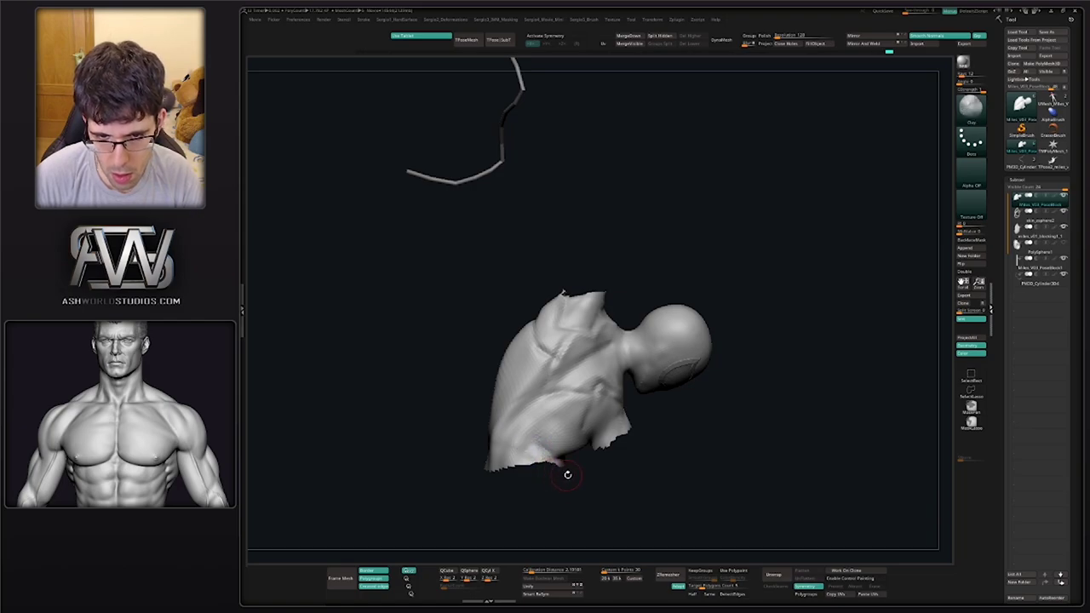
ctrl+shift+click(568, 474)
right_drag(557, 480, 531, 460)
mouse_move(546, 468)
shift+mouse_down()
mouse_move(528, 454)
mouse_move(541, 443)
mouse_move(533, 477)
shift+mouse_up()
Define the edges of the raised arm's shoulder blade with the DamStandard brush and adjust its shape with the Move brush
mouse_move(533, 477)
right_down()
mouse_move(633, 428)
mouse_move(672, 475)
mouse_move(629, 425)
mouse_move(601, 460)
mouse_move(573, 456)
mouse_move(629, 464)
mouse_move(558, 467)
mouse_move(576, 452)
mouse_move(577, 473)
mouse_move(513, 424)
mouse_move(569, 416)
mouse_move(568, 449)
mouse_move(608, 385)
mouse_move(597, 397)
mouse_move(589, 380)
mouse_move(598, 394)
right_up()
key(b)
key(m)
key(v)
key(b)
key(d)
key(s)
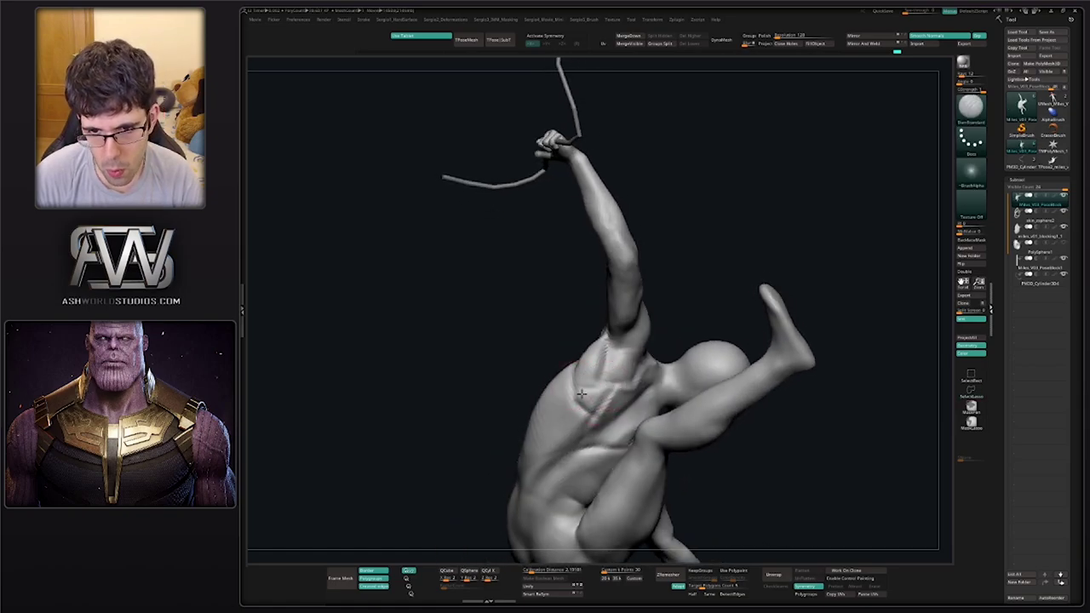
drag(604, 389, 610, 389)
key(b)
key(m)
key(v)
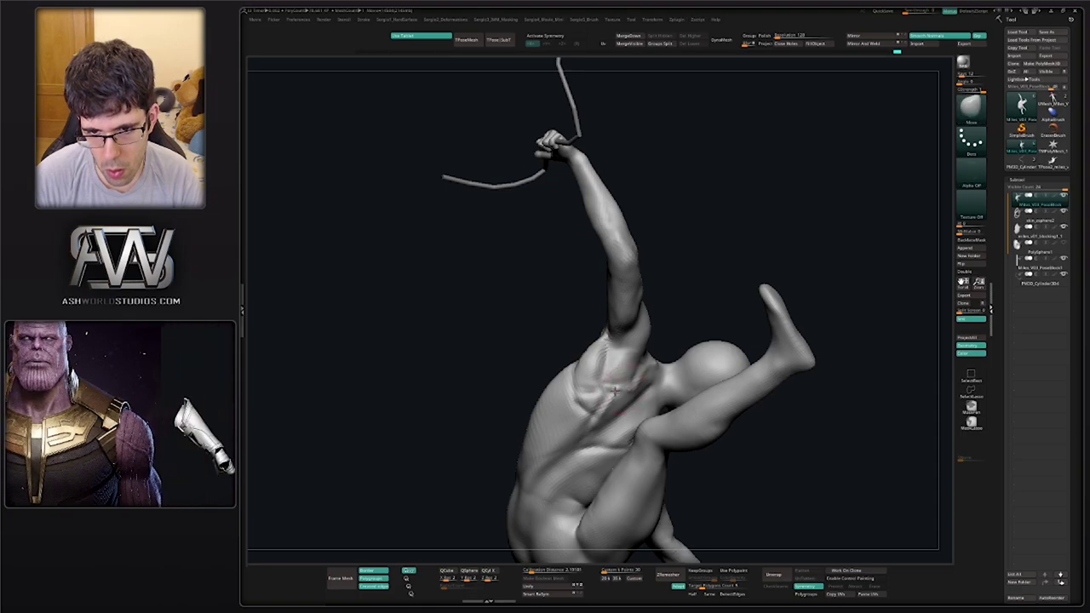
right_drag(613, 390, 603, 395)
Build up the raised arm's shoulder blade and rear shoulder with the ClayBuildup brush, smooth them and review the whole figure
key(b)
key(c)
key(b)
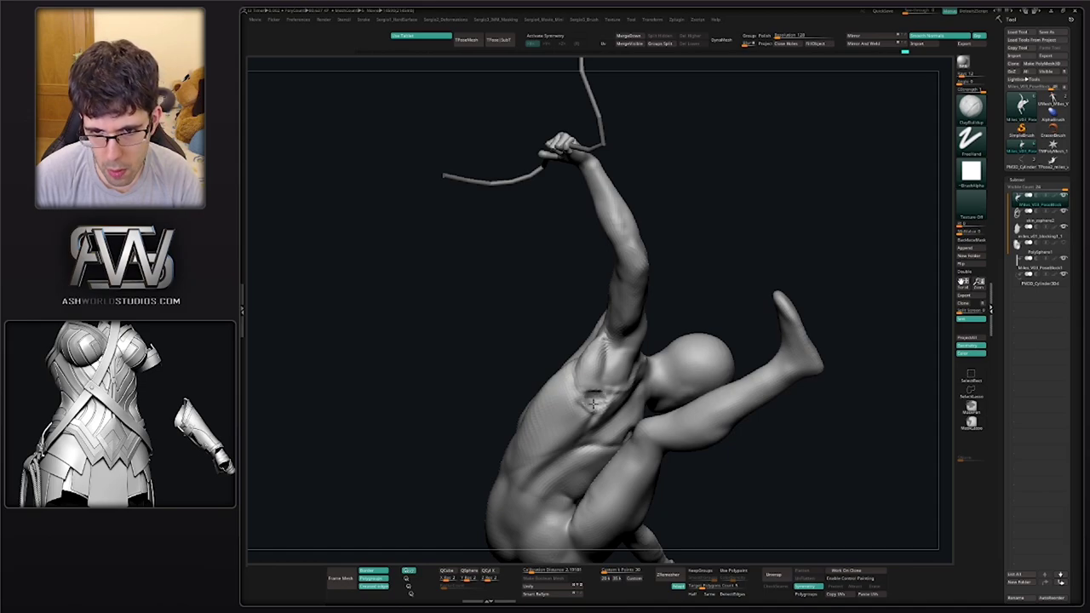
drag(594, 403, 579, 402)
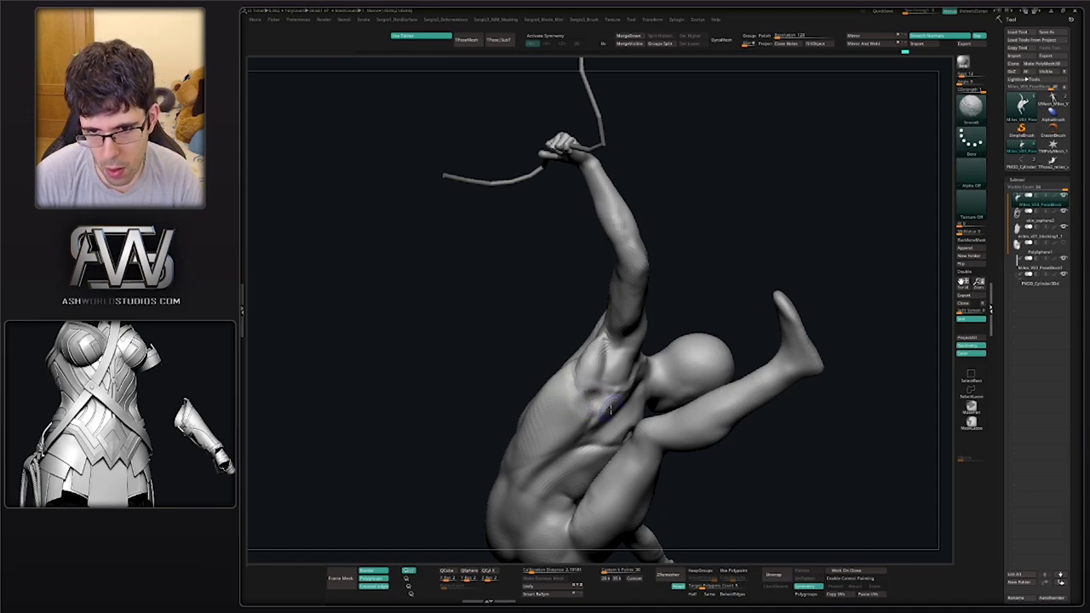
right_drag(601, 393, 610, 397)
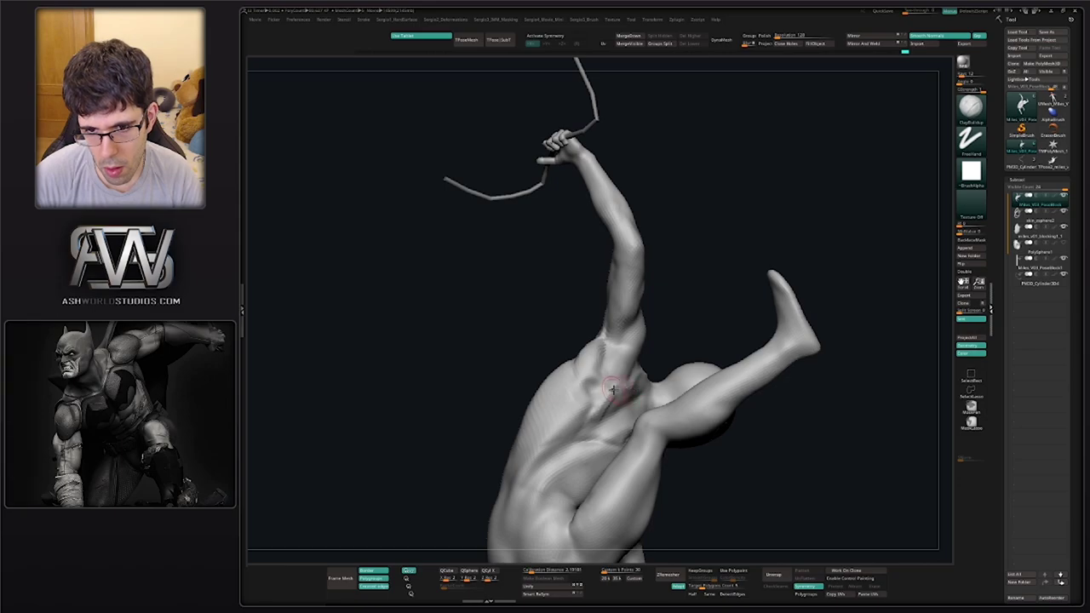
mouse_move(613, 387)
shift+mouse_down()
mouse_move(581, 435)
mouse_move(609, 424)
mouse_move(596, 427)
shift+mouse_up()
right_drag(602, 434, 606, 412)
mouse_move(606, 413)
right_down()
mouse_move(626, 432)
mouse_move(601, 375)
mouse_move(602, 403)
right_up()
mouse_move(603, 368)
mouse_down()
mouse_move(568, 379)
mouse_move(575, 396)
mouse_up()
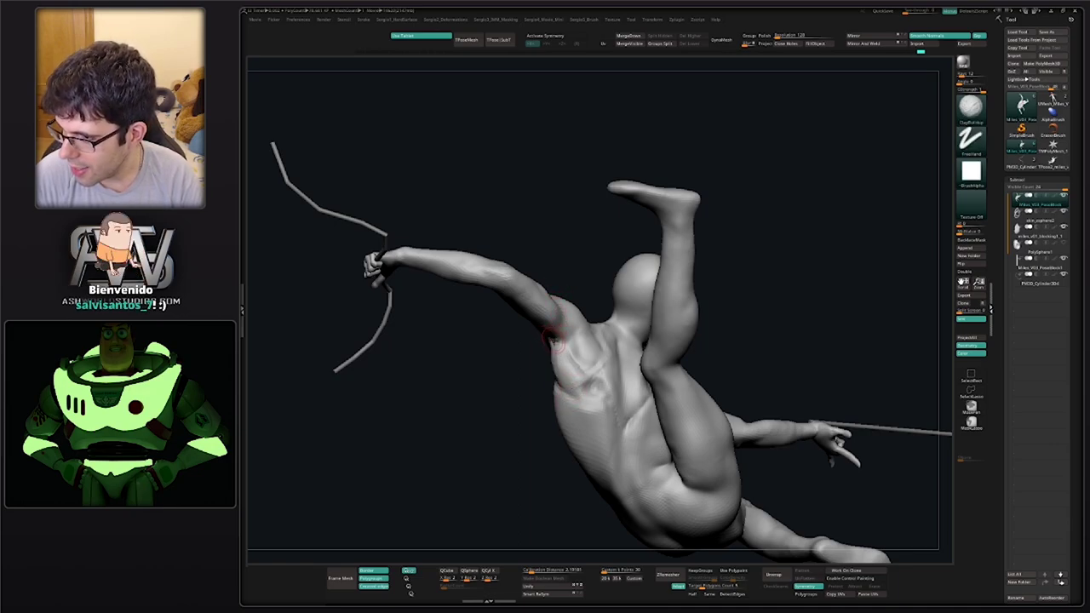
drag(557, 334, 568, 378)
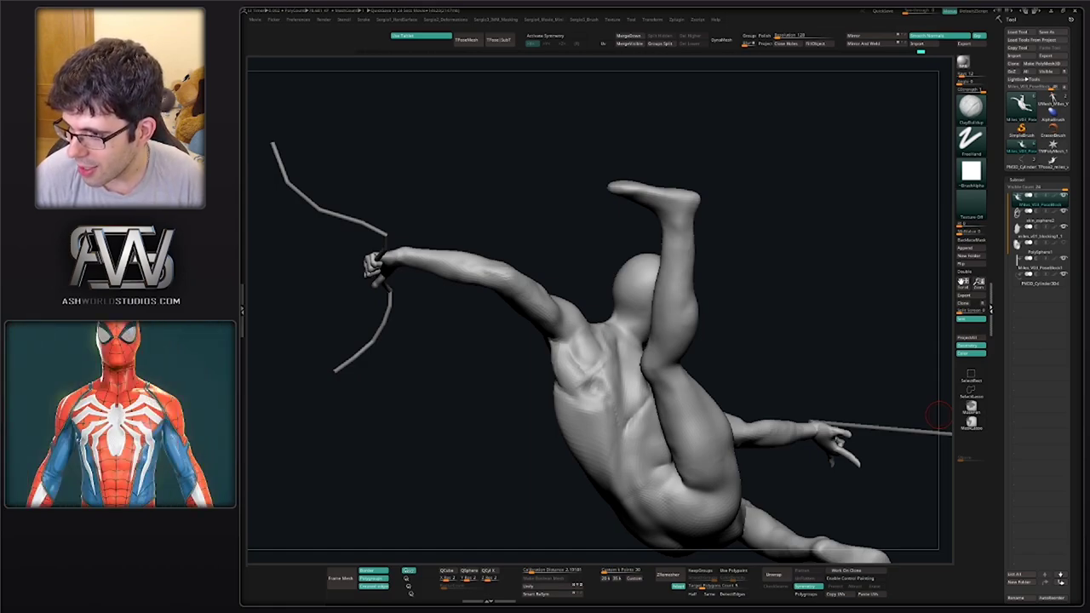
drag(774, 395, 680, 406)
ctrl+right_drag(556, 457, 588, 421)
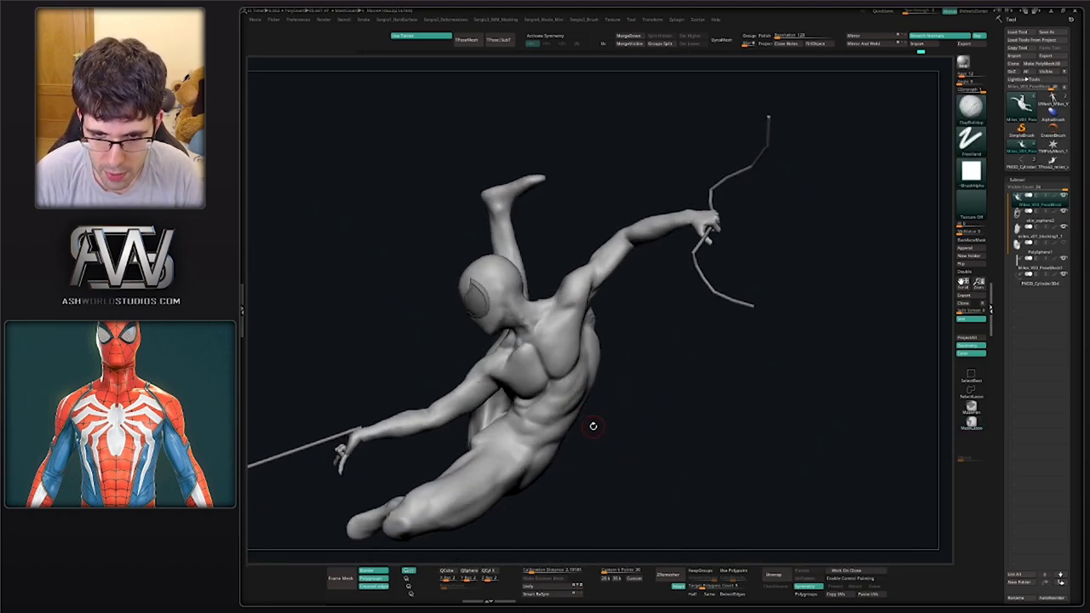
mouse_move(676, 404)
mouse_down()
mouse_move(644, 402)
mouse_move(687, 404)
mouse_move(672, 404)
mouse_up()
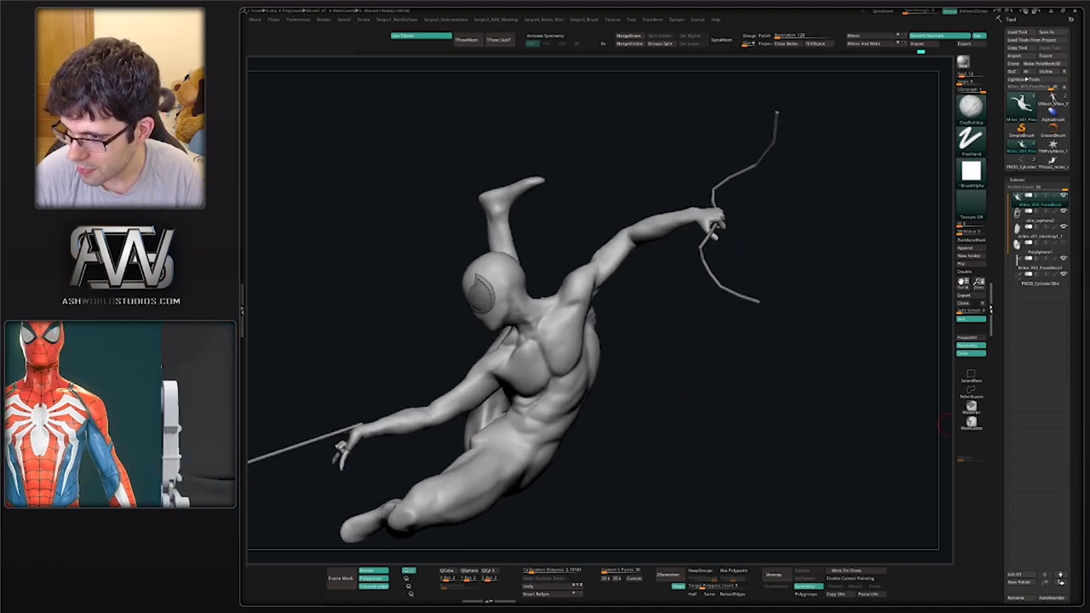
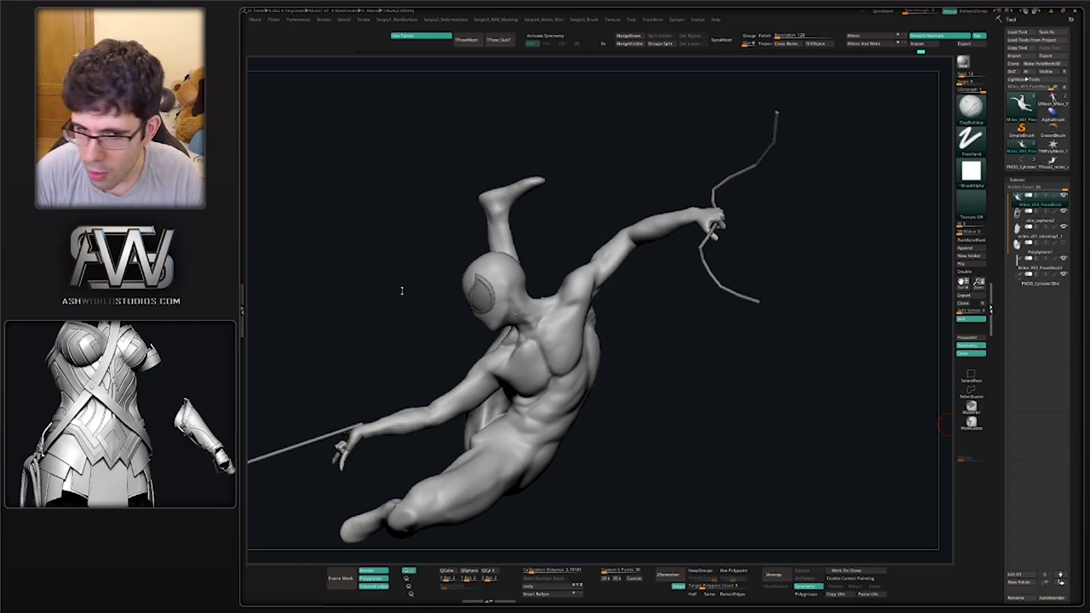
Smooth the raised leg's hip and define the groin crease between the legs with the DamStandard brush
drag(402, 291, 539, 346)
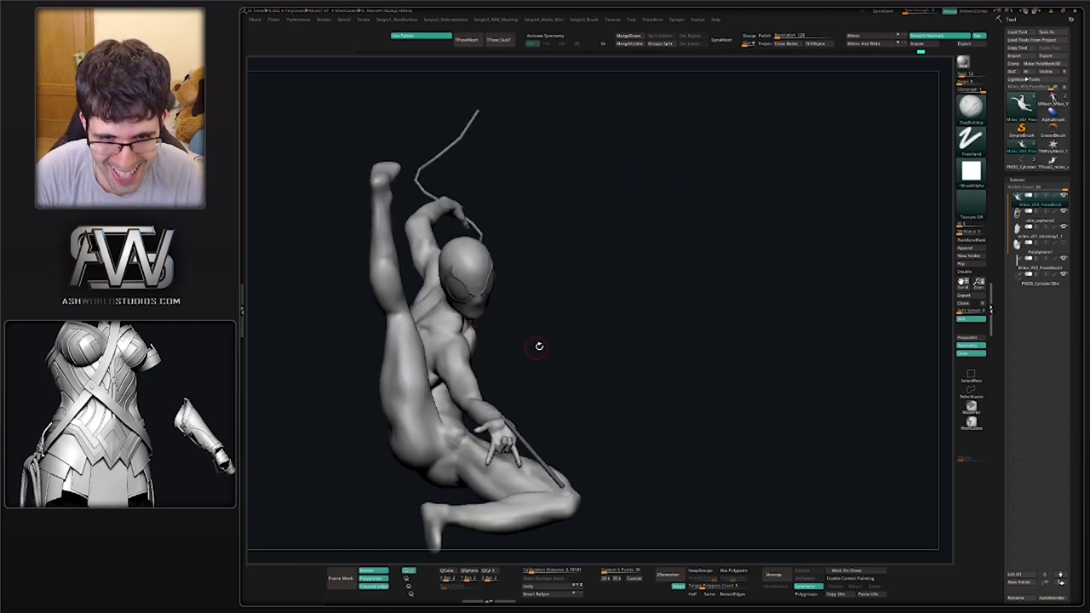
mouse_move(539, 346)
right_down()
mouse_move(464, 349)
mouse_move(430, 385)
mouse_move(458, 403)
right_up()
mouse_move(391, 441)
shift+mouse_down()
mouse_move(405, 449)
mouse_move(379, 481)
shift+mouse_up()
right_drag(379, 482, 384, 450)
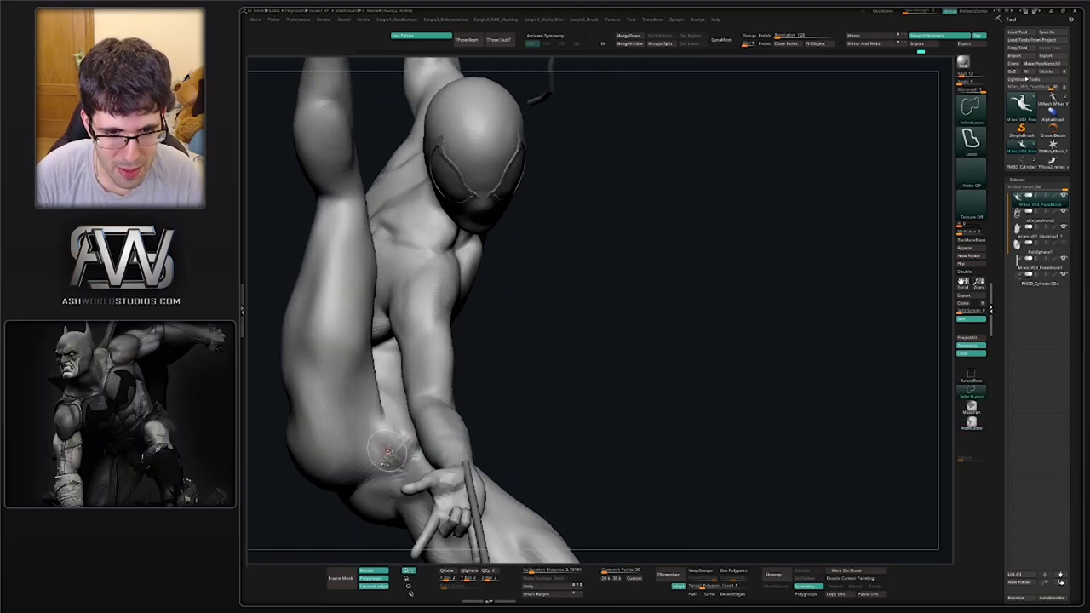
drag(389, 407, 374, 459)
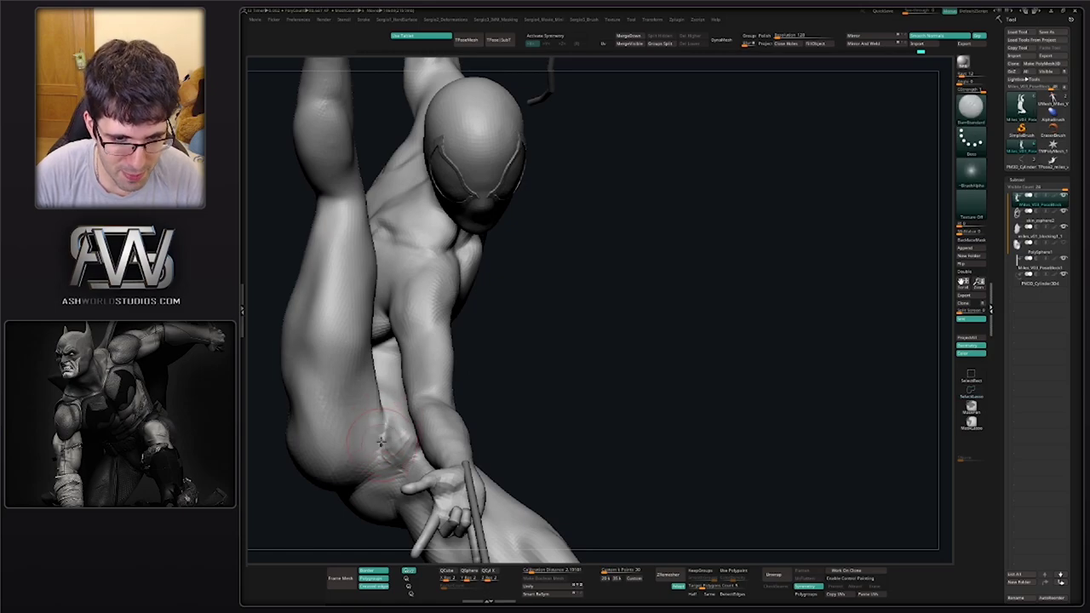
right_drag(399, 453, 439, 458)
mouse_move(410, 455)
mouse_down()
mouse_move(379, 479)
mouse_move(384, 467)
mouse_move(401, 473)
mouse_up()
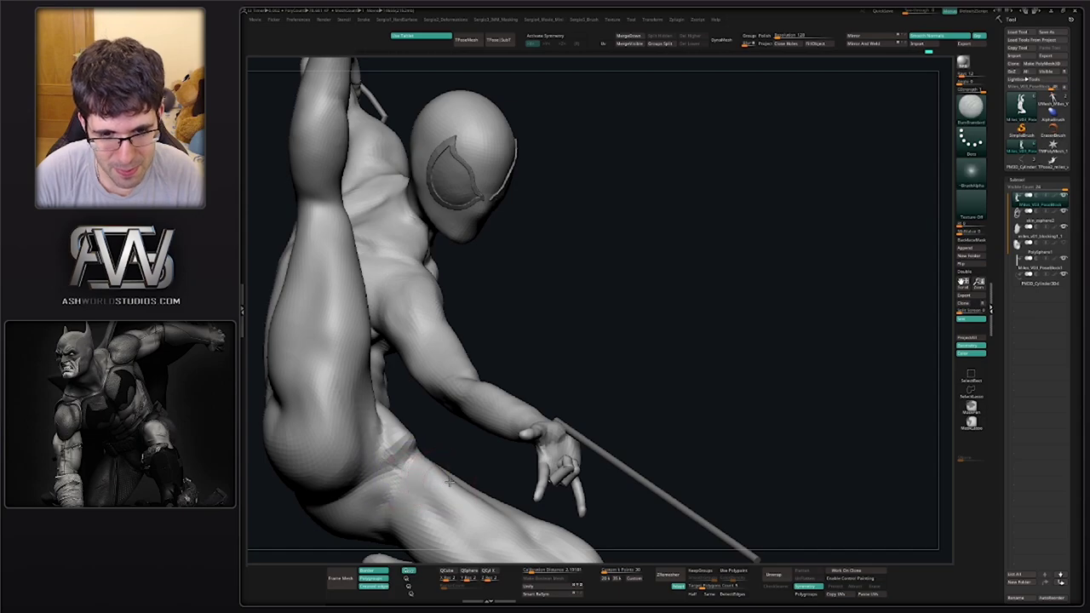
Adjust the inner thigh contour of the bent leg with the Move brush and smooth it near the knee
key(b)
key(m)
key(v)
mouse_move(406, 486)
right_down()
mouse_move(452, 484)
mouse_move(431, 409)
mouse_move(473, 455)
mouse_move(475, 437)
mouse_move(418, 506)
right_up()
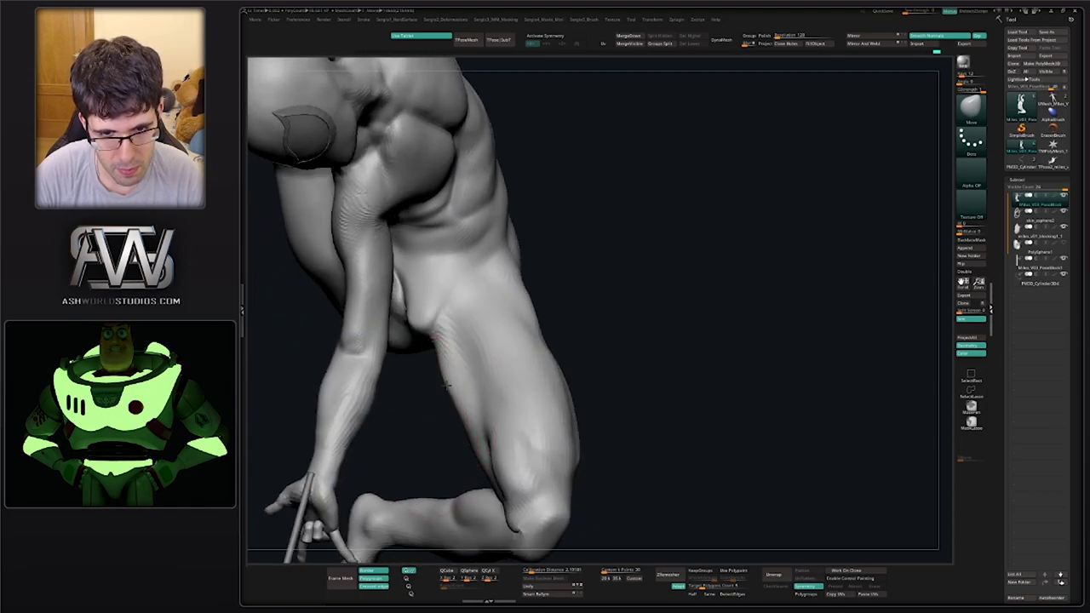
drag(463, 433, 481, 454)
right_drag(455, 409, 484, 414)
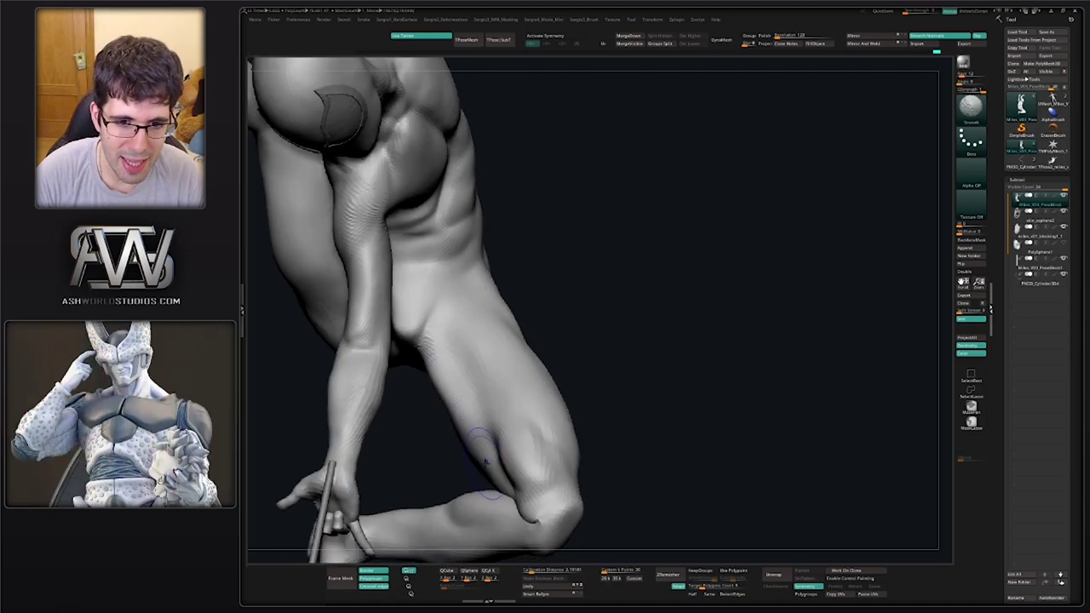
right_drag(426, 395, 452, 395)
Carve the inner thigh muscle line below the groin of the bent leg with the DamStandard brush and soften it
key(b)
key(d)
key(s)
drag(437, 312, 469, 410)
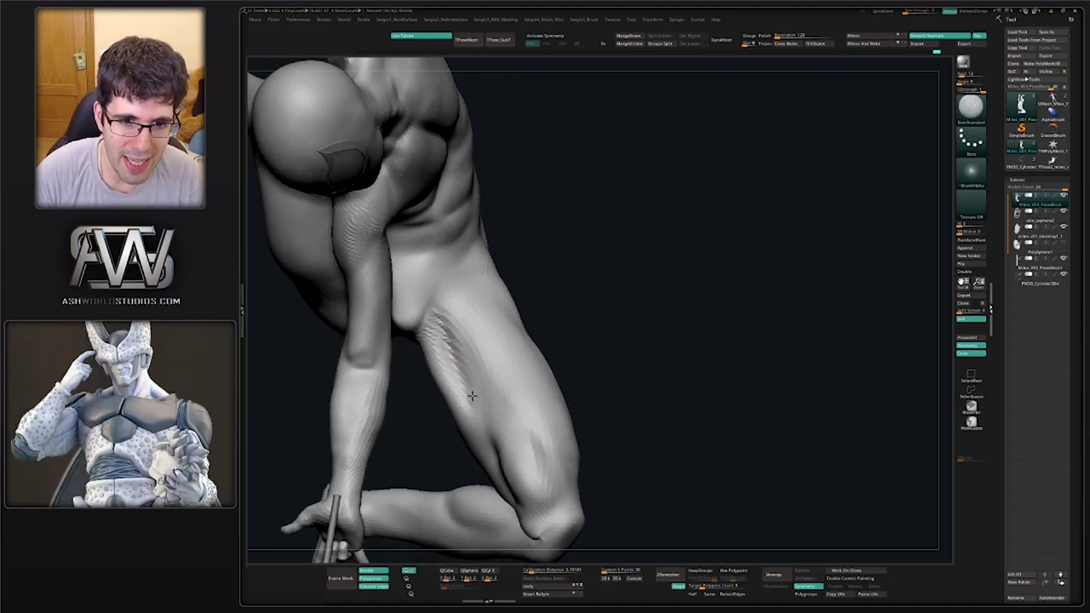
drag(443, 315, 480, 398)
mouse_move(441, 334)
shift+mouse_down()
mouse_move(445, 350)
mouse_move(452, 298)
shift+mouse_up()
Smooth the bent leg's inner thigh and reshape its silhouette with a resized Move brush
mouse_move(456, 378)
right_down()
mouse_move(474, 382)
mouse_move(451, 418)
mouse_move(430, 409)
mouse_move(511, 382)
right_up()
key(b)
key(m)
key(v)
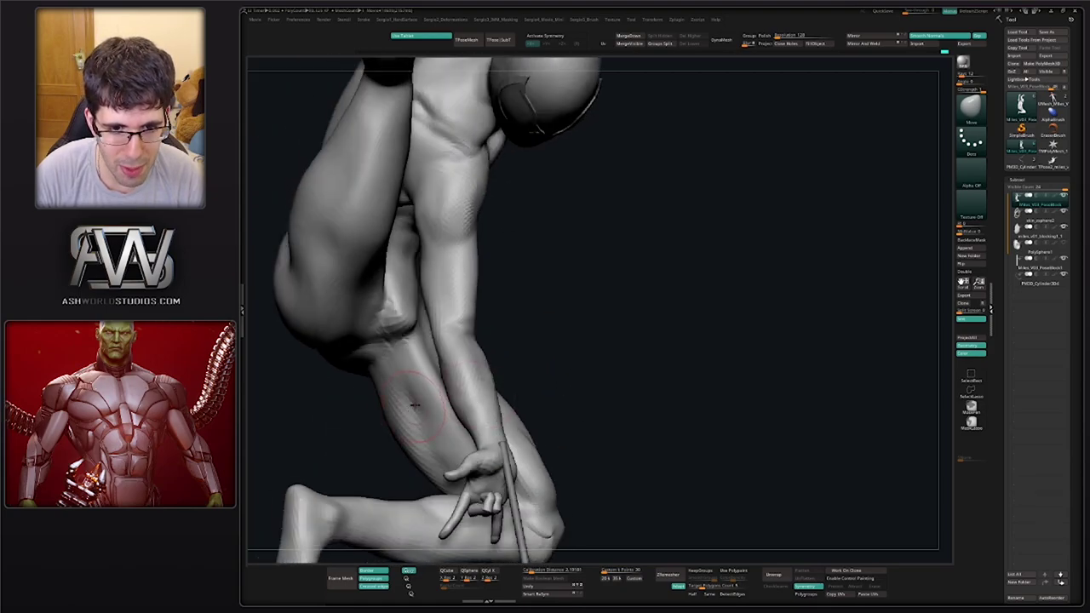
right_drag(414, 403, 435, 390)
shift+drag(439, 400, 457, 444)
right_drag(457, 444, 489, 426)
mouse_move(490, 426)
ctrl+right_down()
mouse_move(467, 457)
mouse_move(458, 432)
ctrl+right_up()
key(s)
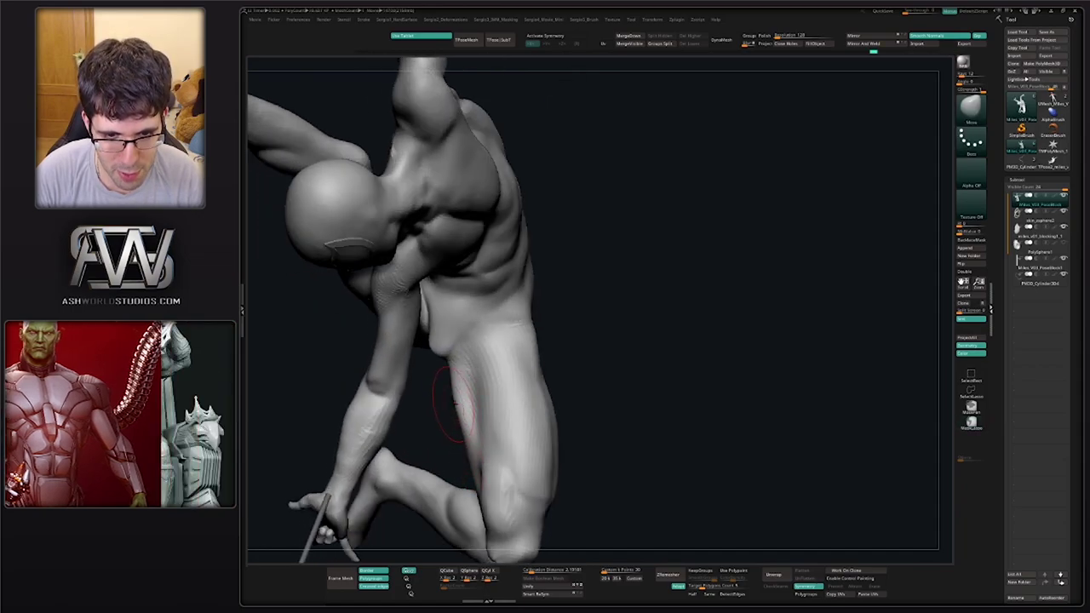
drag(460, 440, 465, 440)
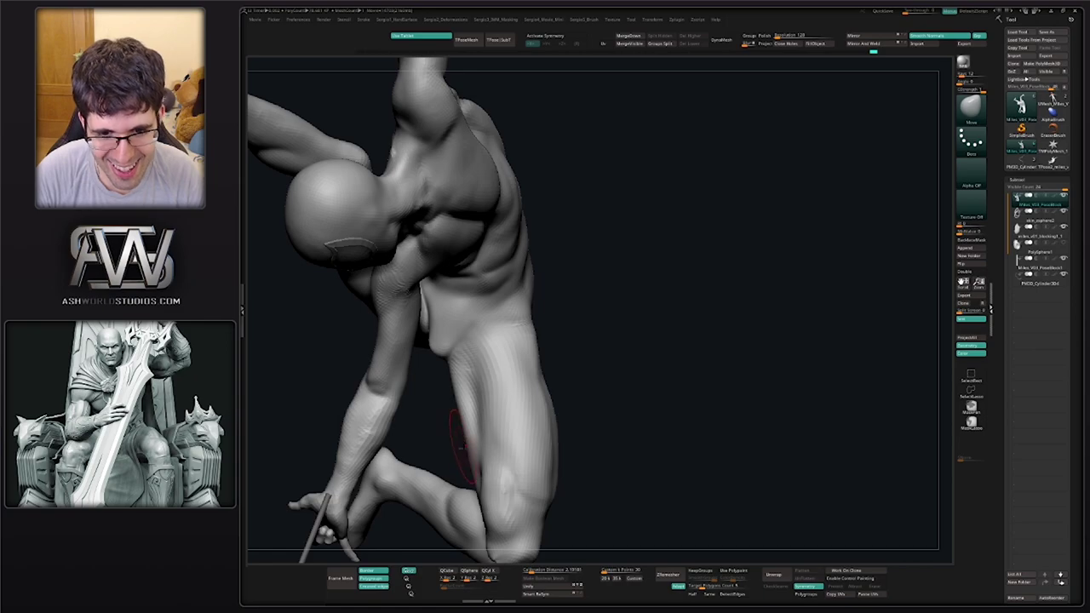
Carve the main muscle separations along the front and outer side of the bent leg's thigh with the DamStandard brush
right_drag(489, 360, 494, 417)
key(b)
key(d)
key(s)
mouse_move(491, 353)
mouse_down()
mouse_move(513, 319)
mouse_move(487, 383)
mouse_move(557, 433)
mouse_up()
right_drag(562, 430, 531, 361)
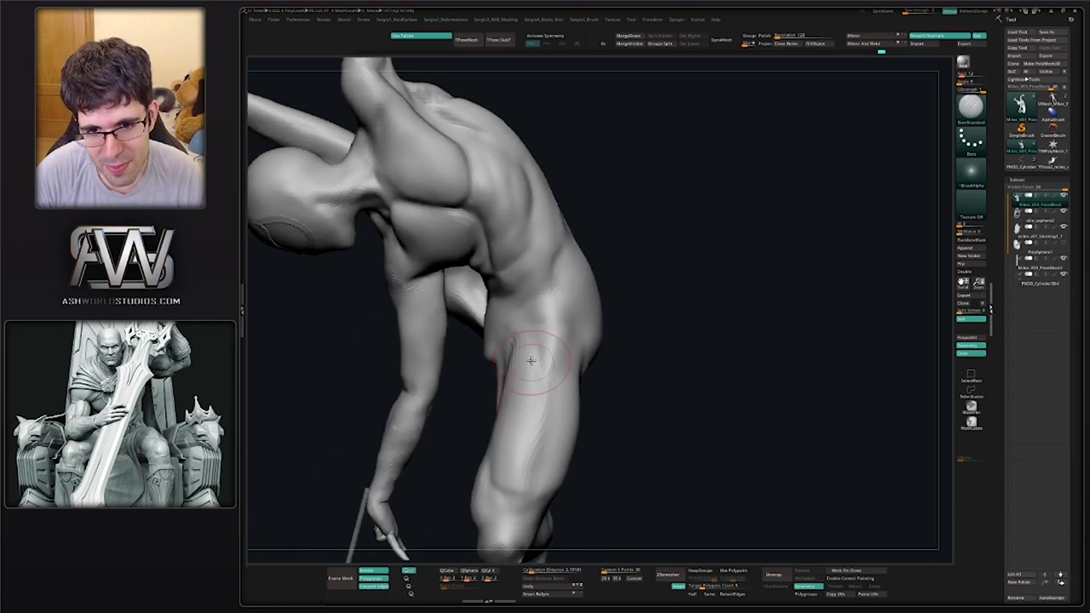
drag(544, 415, 521, 508)
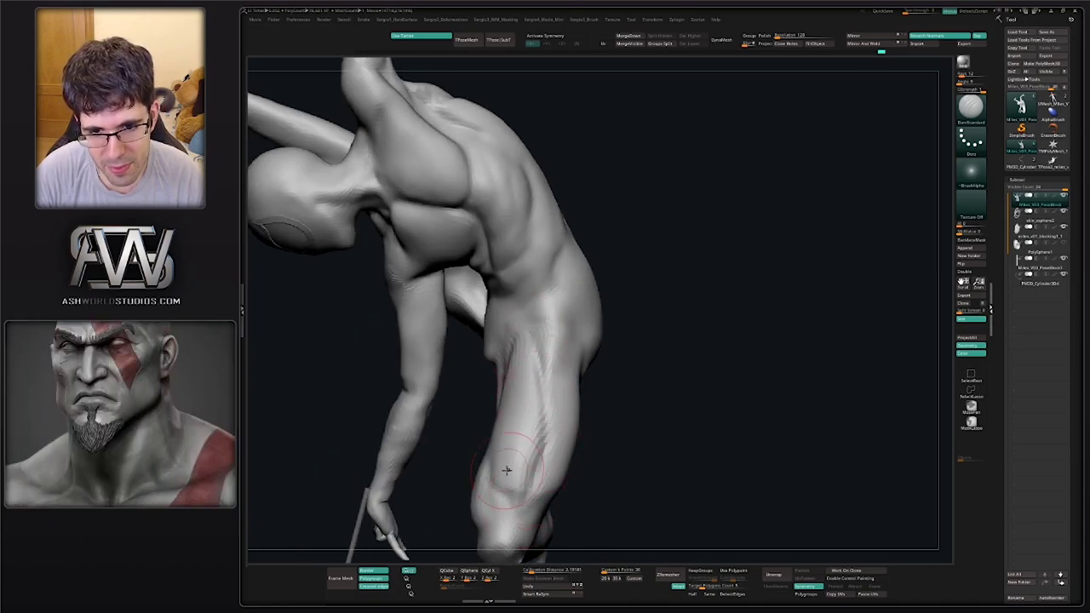
Extend the DamStandard muscle grooves of the bent leg's thigh from the hip down to the knee
right_drag(508, 469, 511, 500)
right_drag(502, 455, 486, 426)
drag(479, 362, 502, 498)
mouse_move(494, 474)
right_down()
mouse_move(486, 483)
mouse_move(499, 499)
right_up()
drag(533, 453, 508, 516)
drag(538, 433, 509, 315)
right_drag(504, 328, 528, 375)
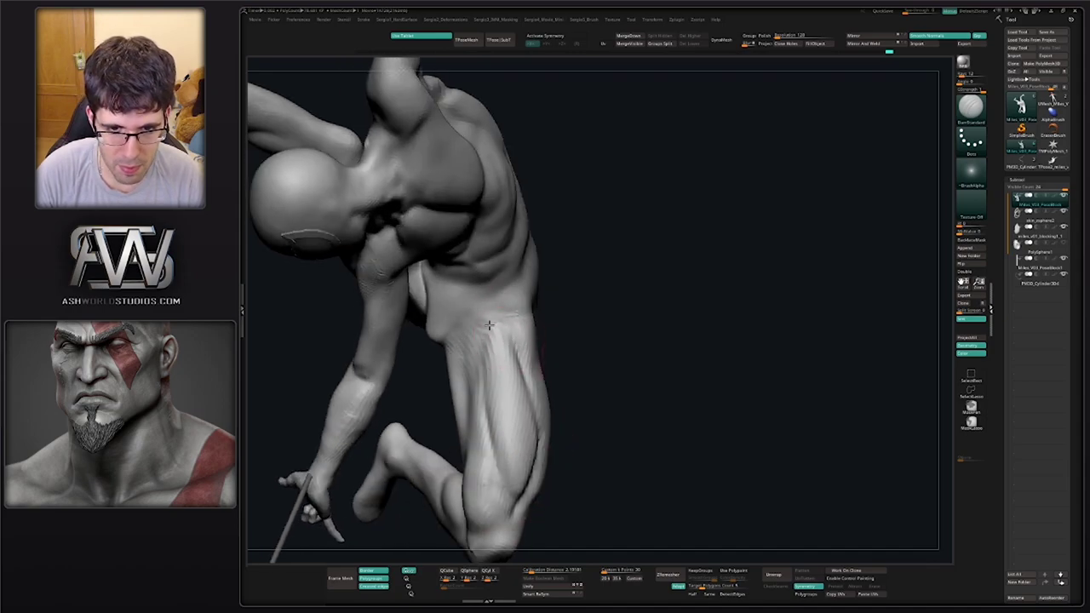
drag(488, 324, 491, 365)
Smooth the carved muscle grooves on the bent leg's thigh so they blend into the surrounding forms
mouse_move(494, 428)
shift+mouse_down()
mouse_move(491, 358)
mouse_move(516, 362)
shift+mouse_up()
right_drag(518, 364, 512, 379)
shift+drag(514, 494, 540, 504)
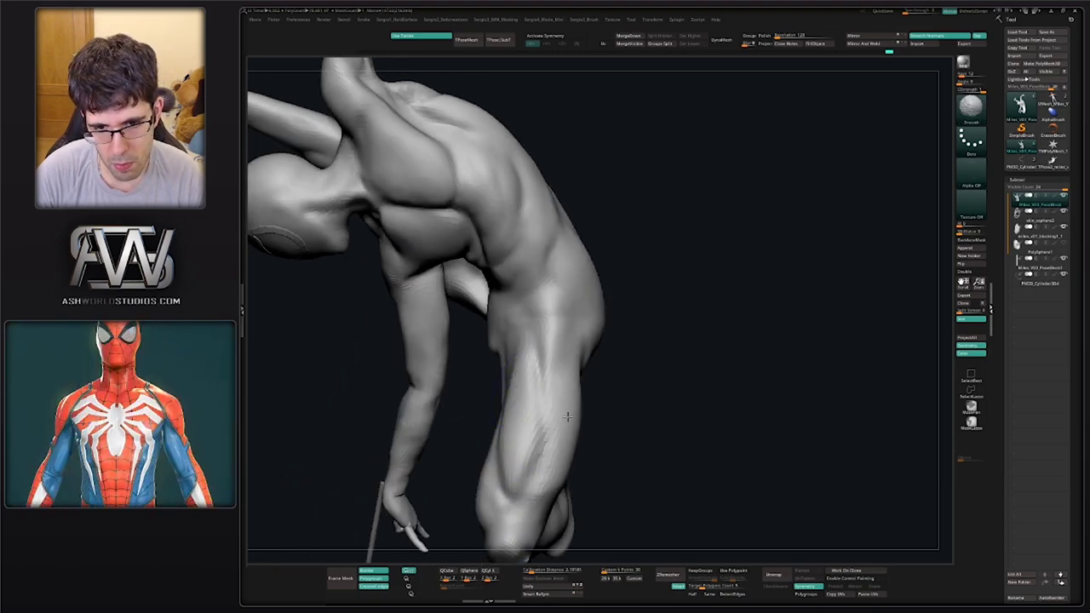
shift+drag(568, 416, 540, 397)
mouse_move(540, 397)
right_down()
mouse_move(508, 401)
mouse_move(517, 426)
mouse_move(526, 397)
right_up()
mouse_move(525, 397)
shift+mouse_down()
mouse_move(516, 369)
mouse_move(518, 414)
shift+mouse_up()
mouse_move(518, 414)
right_down()
mouse_move(532, 422)
mouse_move(518, 437)
right_up()
key(b)
key(d)
key(s)
shift+drag(538, 448, 536, 440)
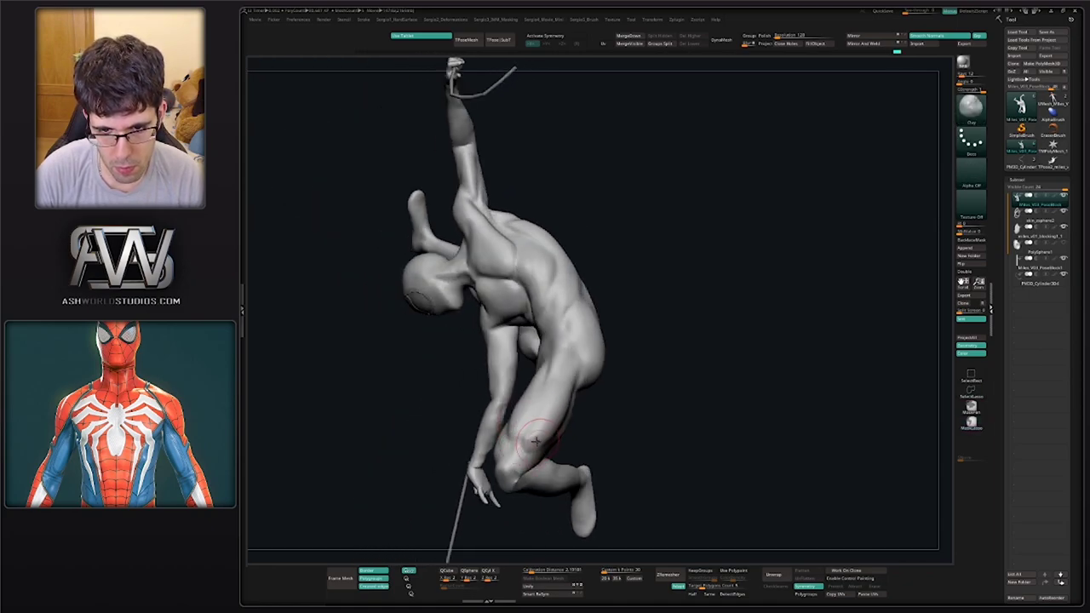
Refine the bent leg's lower thigh outline above the knee with the Move brush at an adjusted brush size
key(b)
key(c)
key(l)
mouse_move(544, 431)
right_down()
mouse_move(543, 443)
mouse_move(521, 448)
right_up()
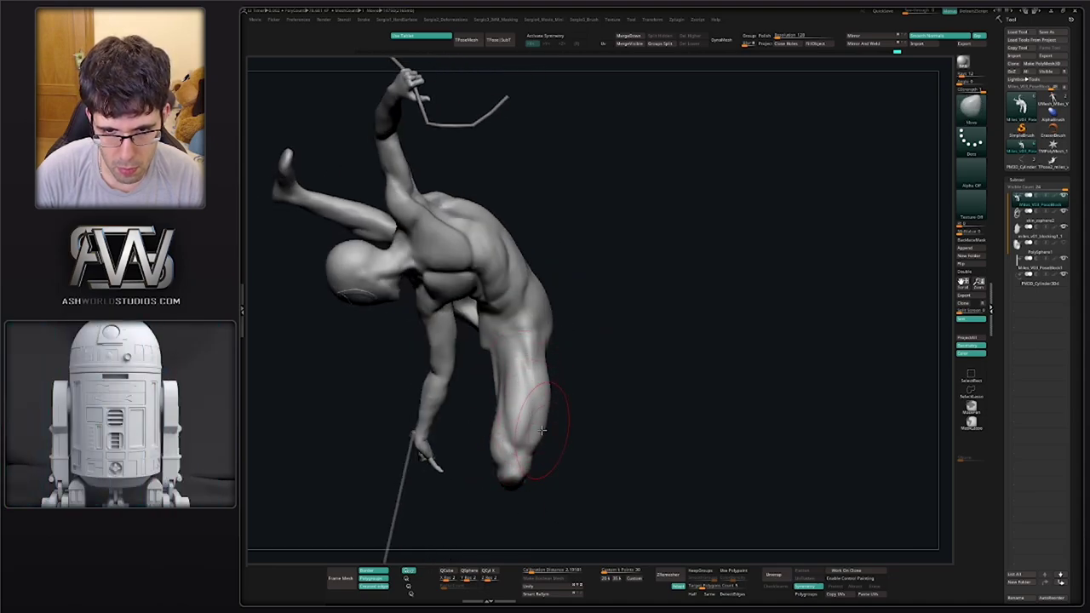
shift+drag(541, 436, 543, 434)
key(s)
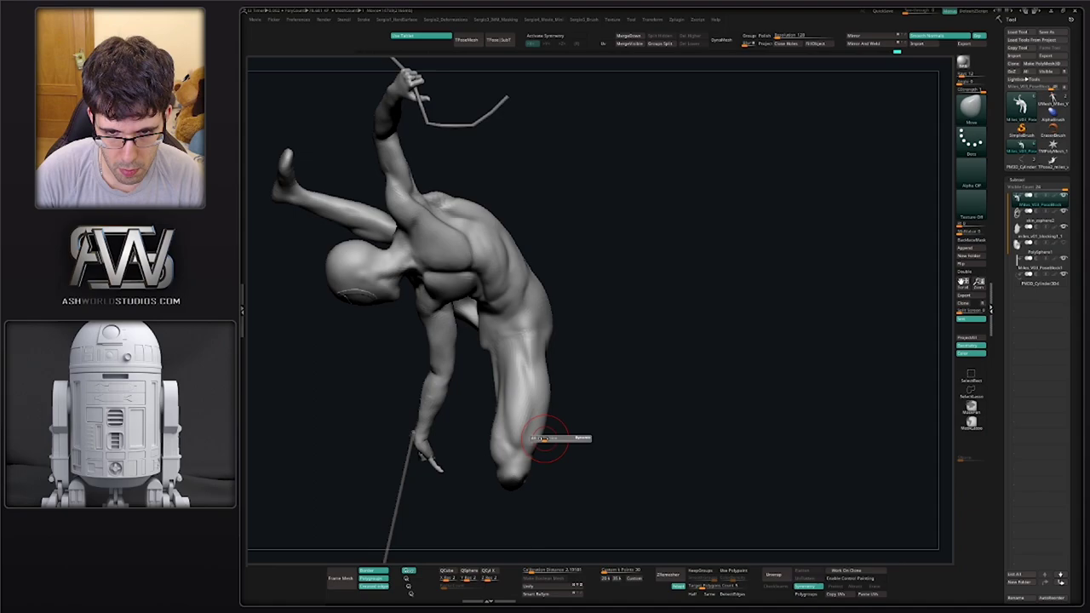
key(s)
right_drag(492, 438, 518, 446)
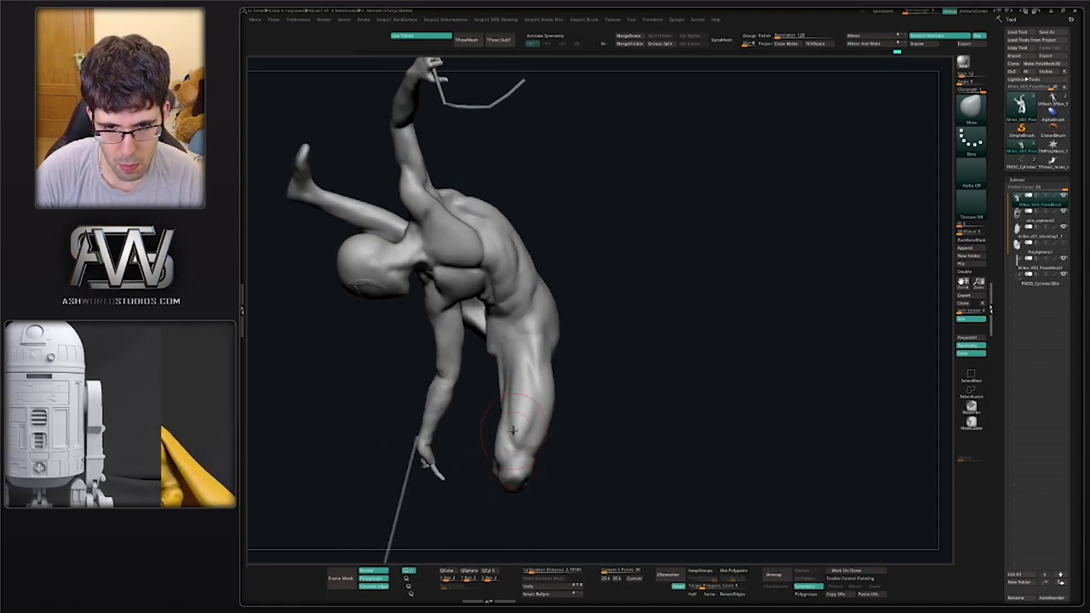
drag(503, 440, 509, 436)
Even out the bent leg's thigh from several angles by smoothing its surface and nudging its shape
right_drag(521, 367, 487, 424)
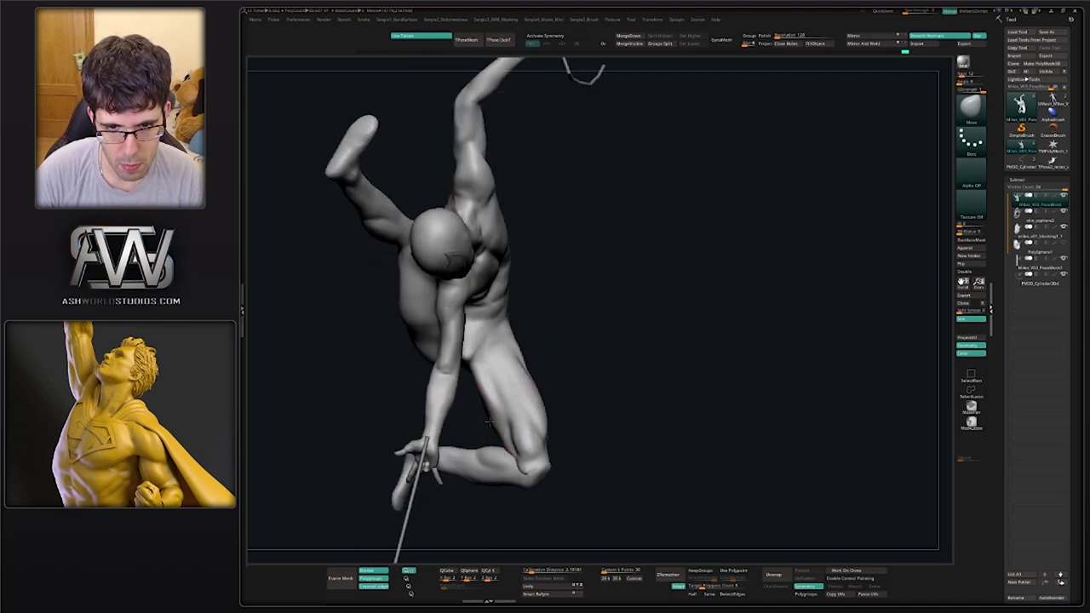
mouse_move(526, 427)
right_down()
mouse_move(545, 407)
mouse_move(527, 415)
right_up()
mouse_move(526, 412)
shift+mouse_down()
mouse_move(537, 426)
mouse_move(550, 416)
shift+mouse_up()
right_drag(503, 414, 521, 400)
right_drag(506, 448, 518, 414)
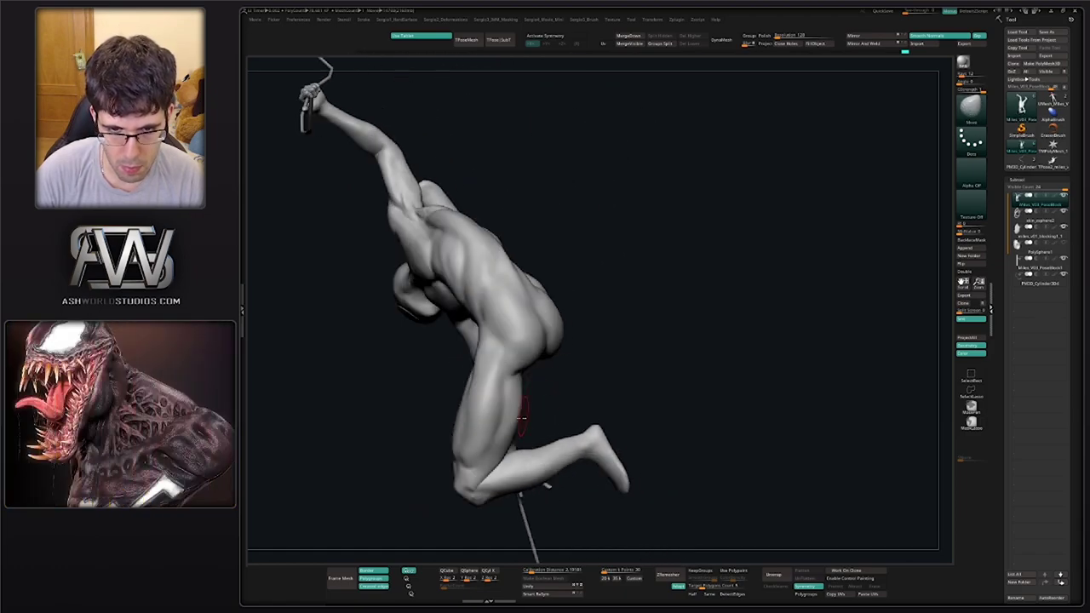
shift+drag(506, 391, 490, 386)
right_drag(490, 386, 509, 416)
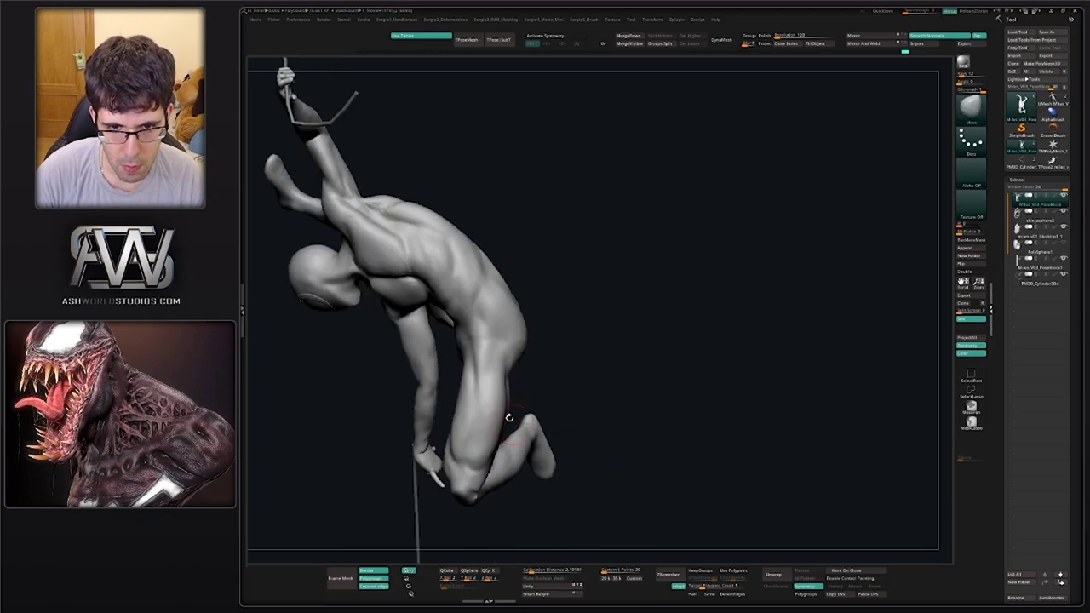
mouse_move(482, 384)
mouse_down()
mouse_move(473, 368)
mouse_move(482, 386)
mouse_up()
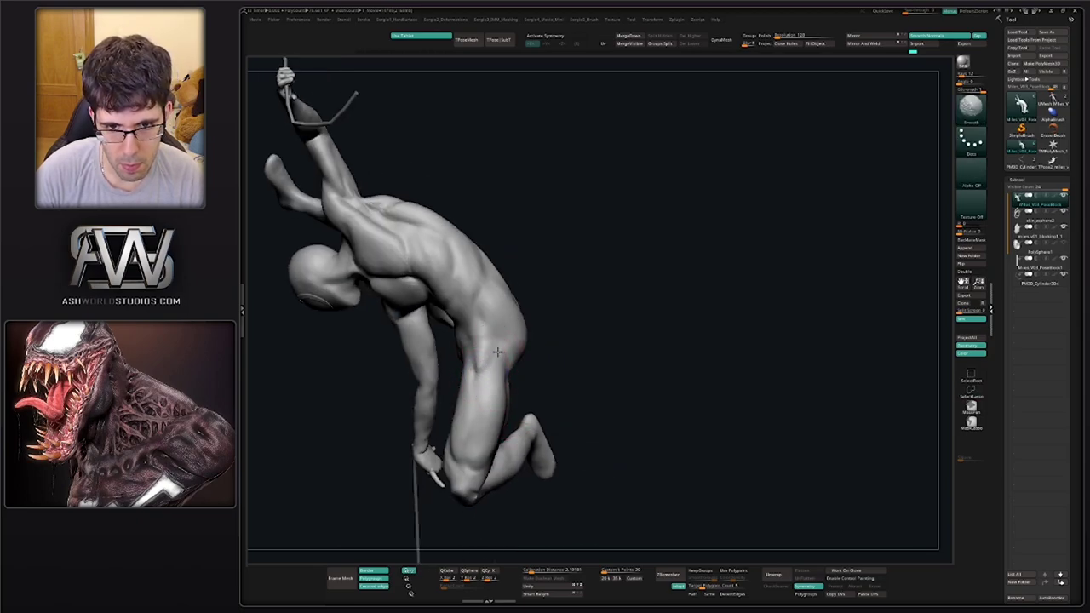
Soften the muscle transitions on the front and outer side of the bent leg's thigh with smoothing
right_drag(494, 400, 533, 415)
mouse_move(484, 421)
mouse_down()
mouse_move(482, 401)
mouse_move(473, 444)
mouse_up()
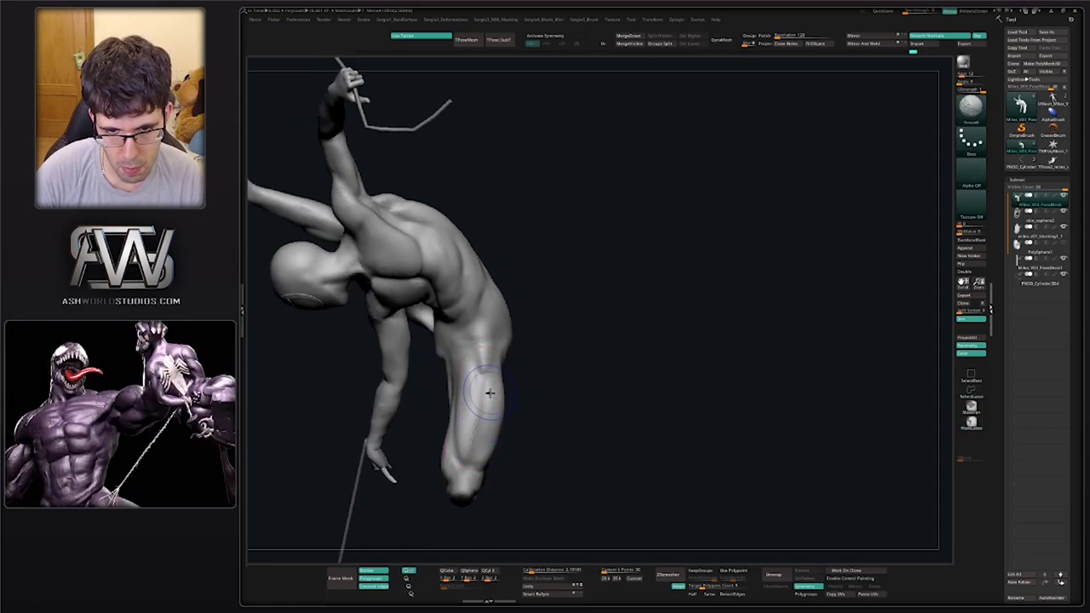
shift+drag(466, 373, 474, 398)
right_drag(494, 414, 515, 412)
mouse_move(514, 412)
ctrl+right_down()
mouse_move(514, 384)
mouse_move(536, 387)
mouse_move(536, 443)
mouse_move(499, 409)
ctrl+right_up()
ctrl+right_drag(499, 409, 487, 436)
Adjust the outer hip and upper thigh contour of the bent leg with the Move brush, undoing one stroke and redoing it
key(b)
key(m)
key(v)
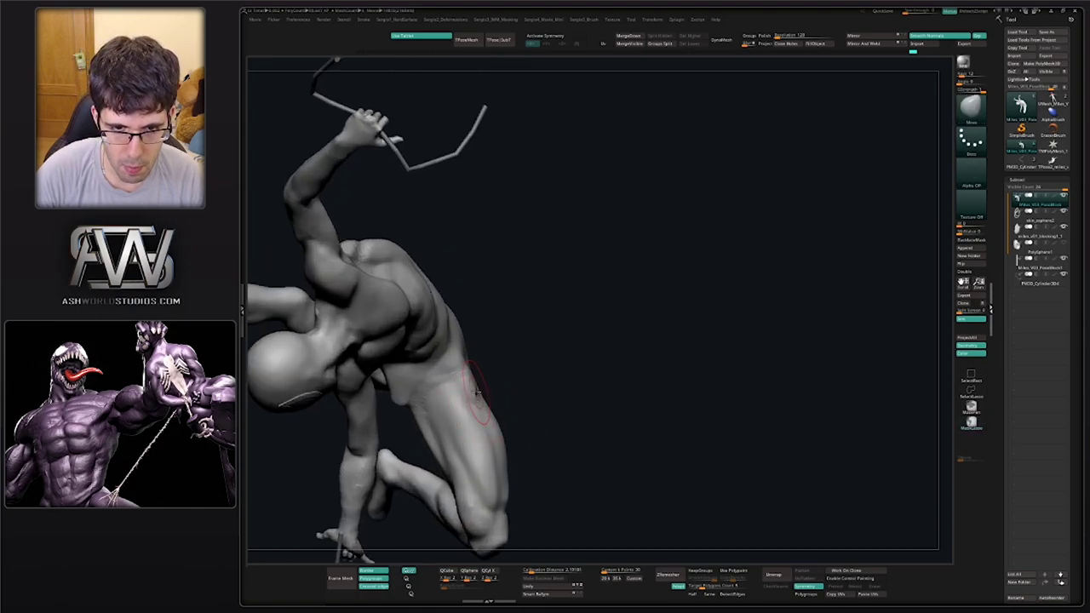
key(ctrl+z)
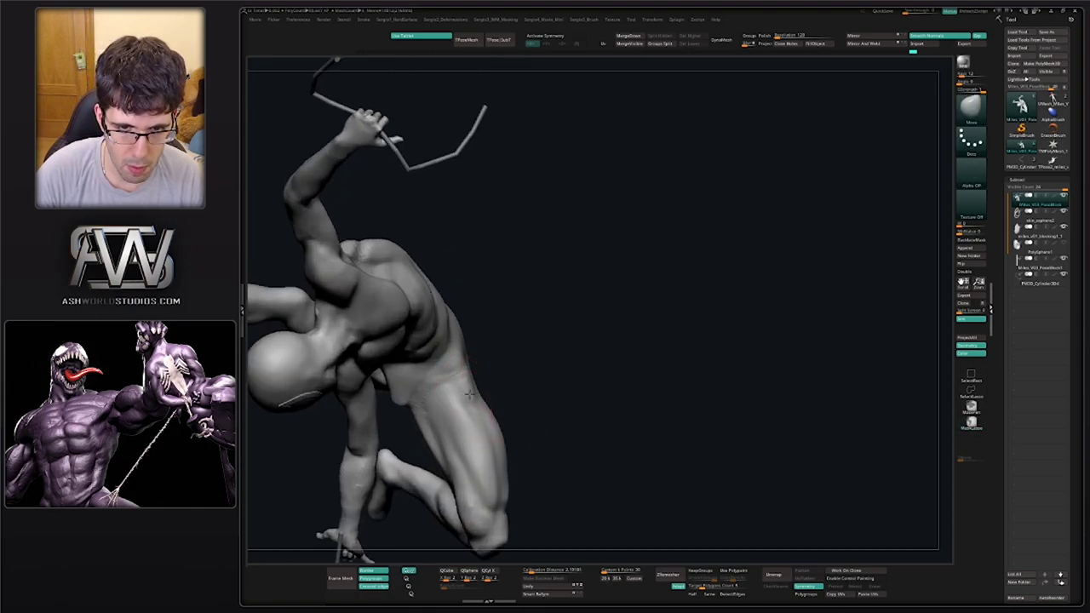
drag(467, 395, 474, 392)
mouse_move(500, 389)
right_down()
mouse_move(517, 372)
mouse_move(489, 404)
mouse_move(418, 404)
mouse_move(446, 409)
mouse_move(460, 374)
right_up()
right_drag(460, 375, 426, 392)
Refine the buttock above the bent leg with the Clay brush and smoothing
key(c)
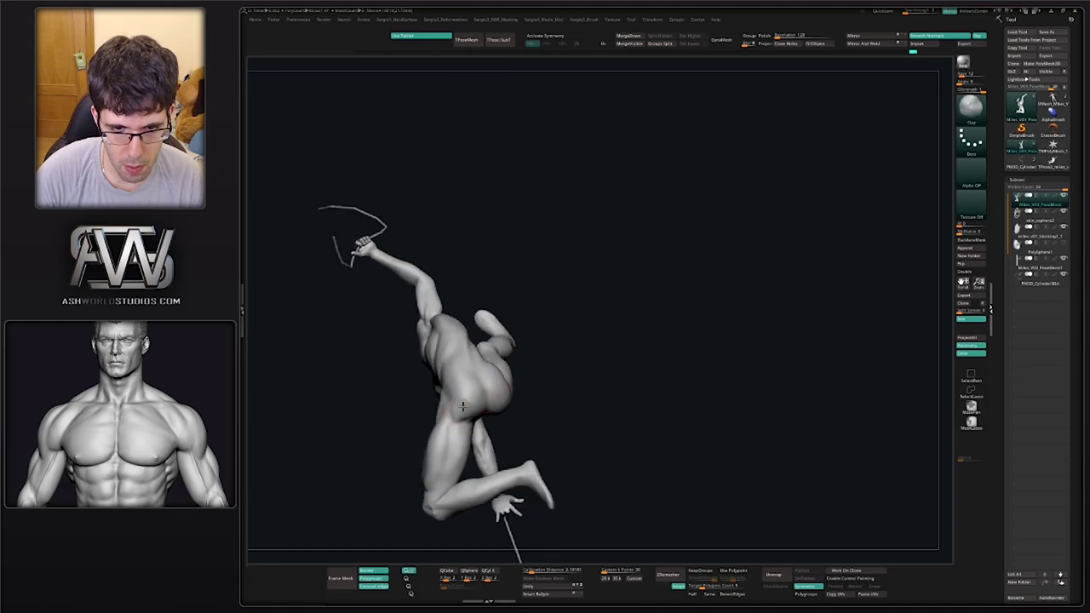
key(shift)
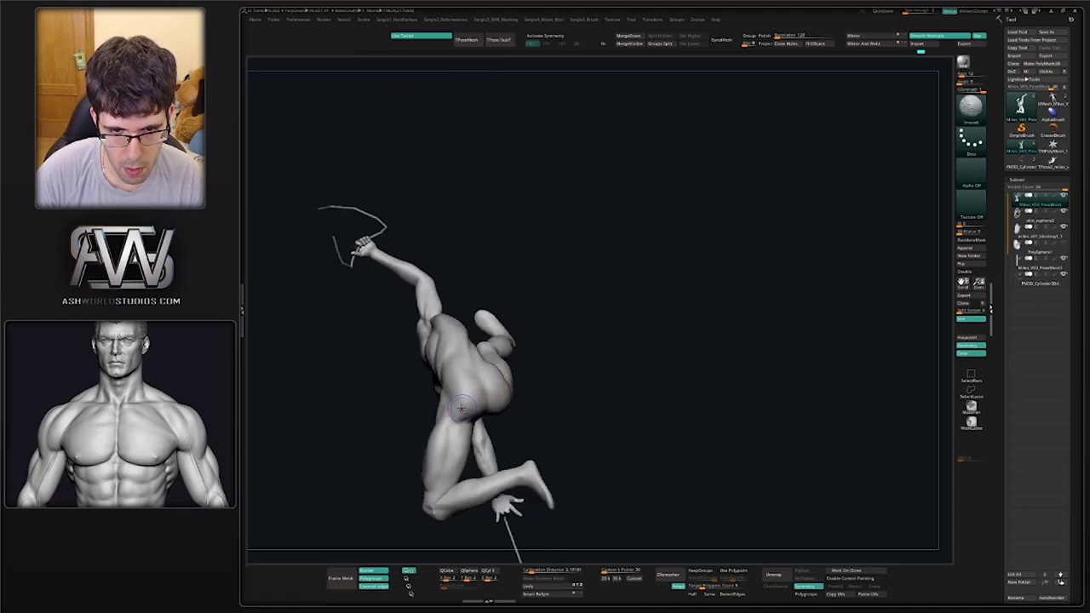
mouse_move(461, 409)
ctrl+right_down()
mouse_move(466, 383)
mouse_move(551, 352)
mouse_move(514, 370)
mouse_move(521, 396)
mouse_move(538, 328)
ctrl+right_up()
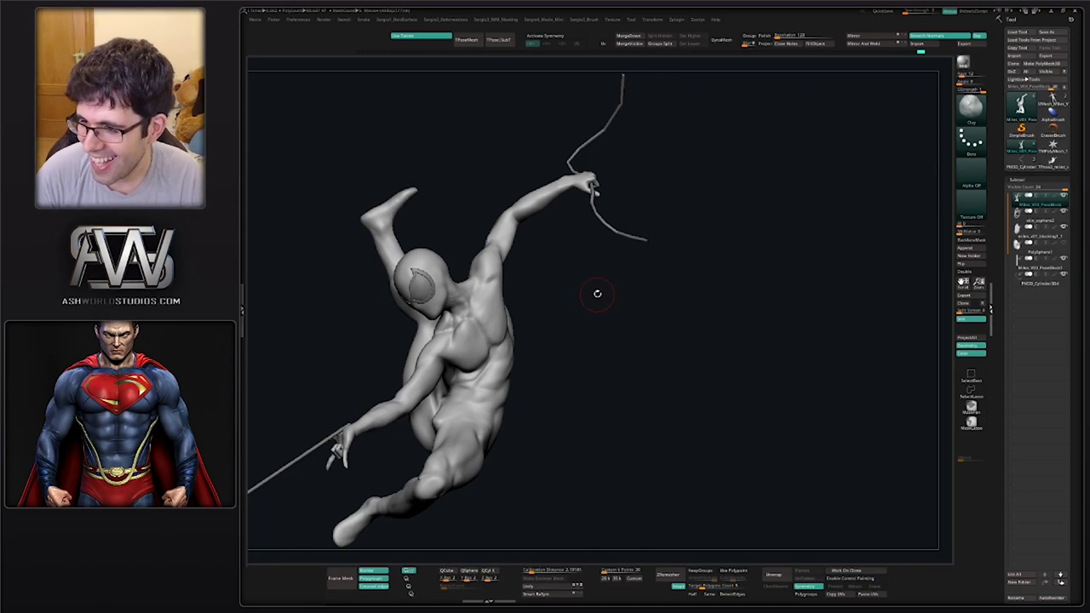
Smooth the chest and shoulder area around the lowered arm
mouse_move(557, 326)
right_down()
mouse_move(440, 350)
mouse_move(452, 339)
mouse_move(455, 355)
mouse_move(452, 337)
right_up()
mouse_move(455, 316)
shift+mouse_down()
mouse_move(448, 351)
mouse_move(457, 319)
mouse_move(463, 326)
shift+mouse_up()
right_drag(368, 370, 414, 367)
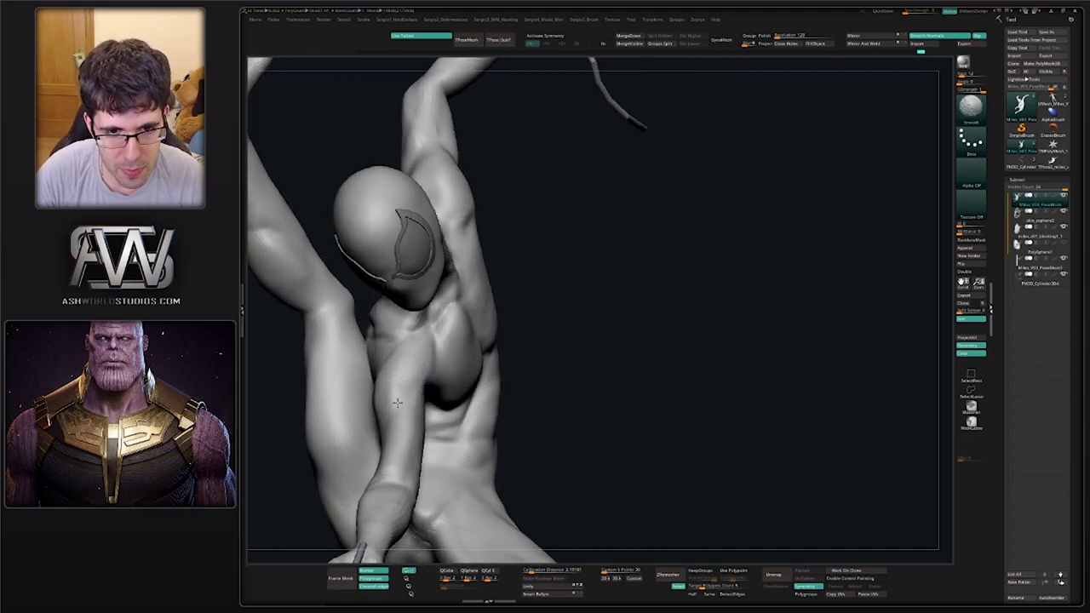
right_drag(403, 412, 433, 399)
right_drag(360, 396, 380, 398)
mouse_move(365, 372)
shift+mouse_down()
mouse_move(363, 397)
mouse_move(357, 380)
shift+mouse_up()
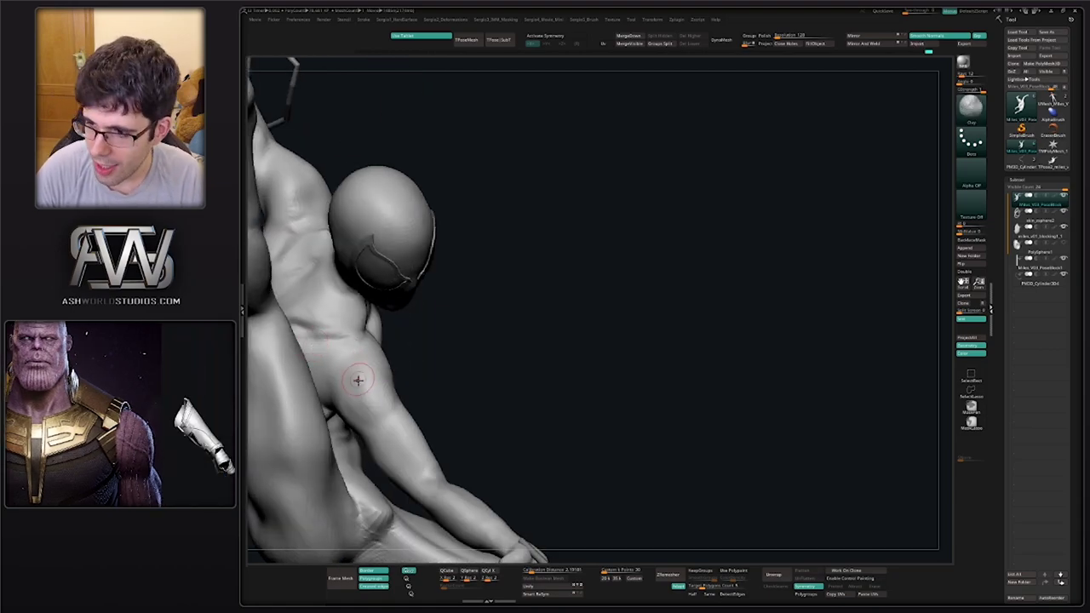
mouse_move(366, 377)
right_down()
mouse_move(405, 364)
mouse_move(403, 351)
right_up()
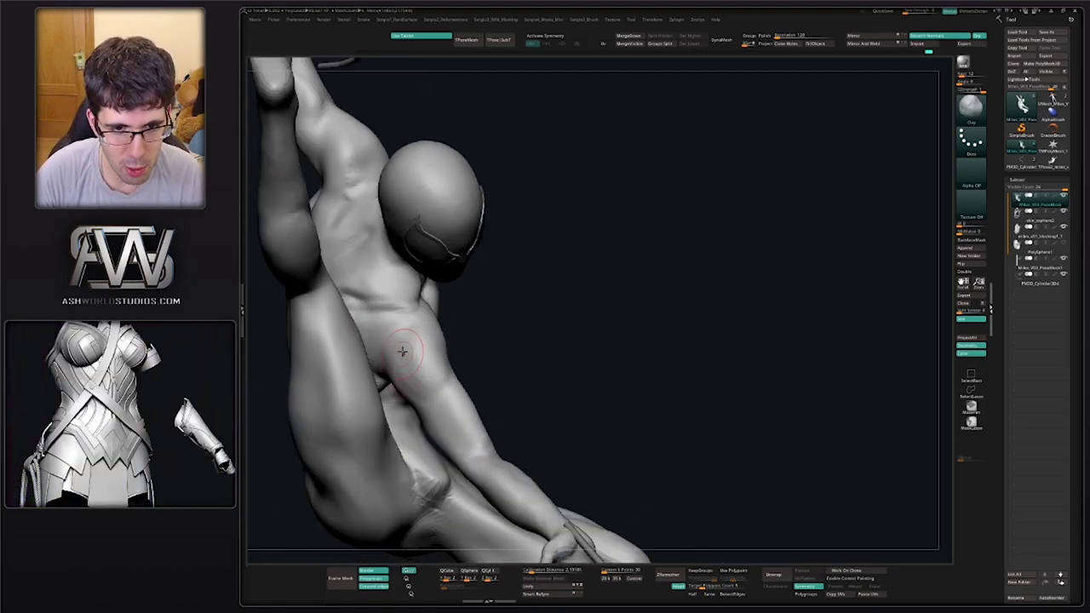
Isolate the head, upper torso and lowered arm by hiding the legs and raised arm
ctrl+shift+click(426, 347)
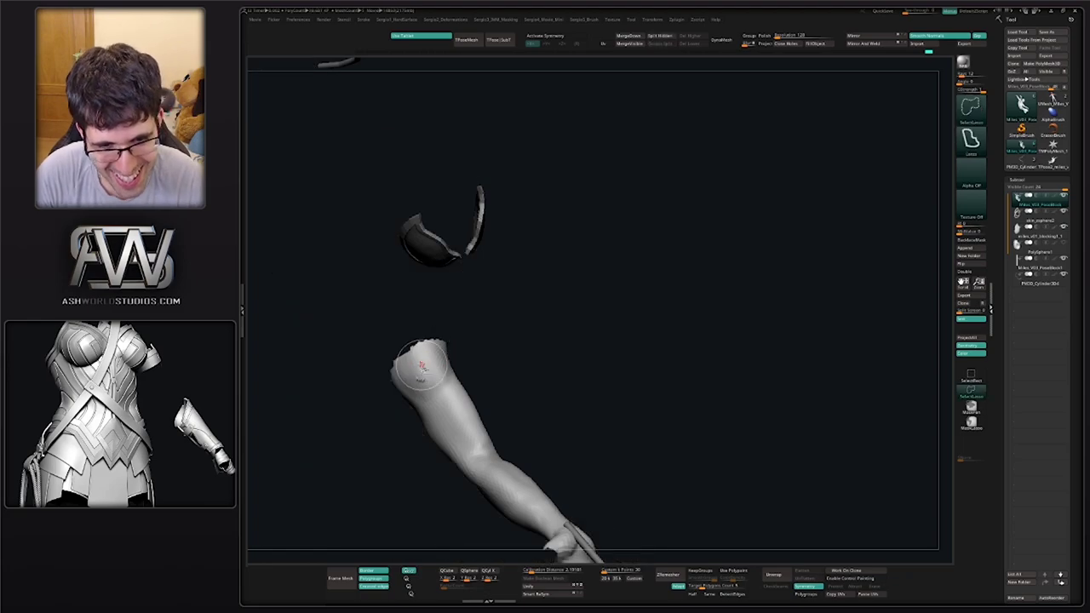
ctrl+shift+drag(488, 335, 438, 352)
ctrl+shift+click(409, 350)
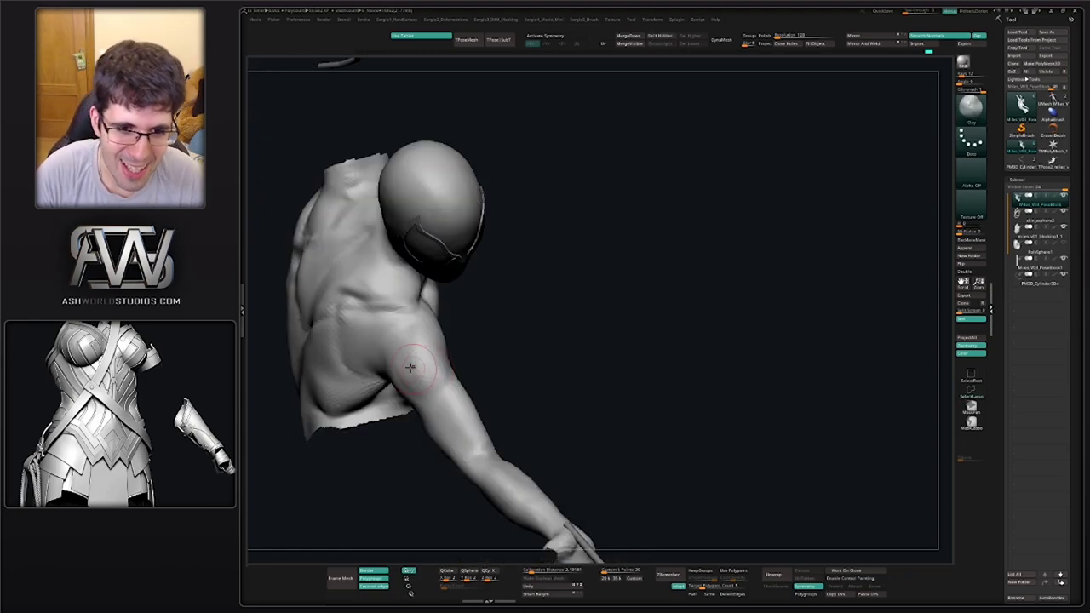
Build up the lowered arm's shoulder and upper arm with the Clay brush, working around the deltoid and armpit
right_drag(412, 367, 404, 372)
drag(370, 334, 375, 373)
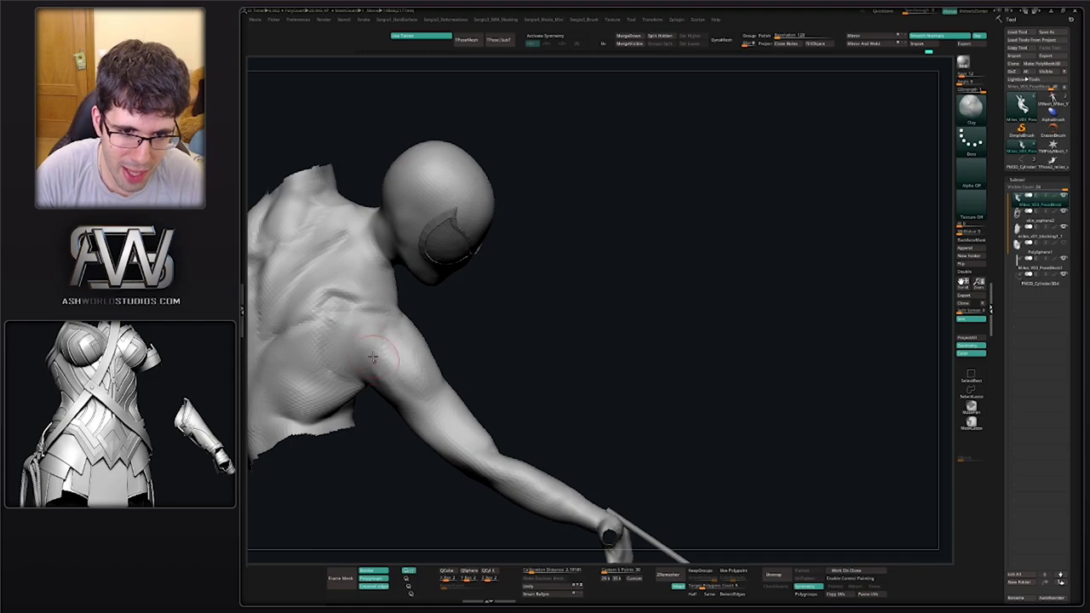
mouse_move(379, 368)
right_down()
mouse_move(418, 366)
mouse_move(386, 379)
right_up()
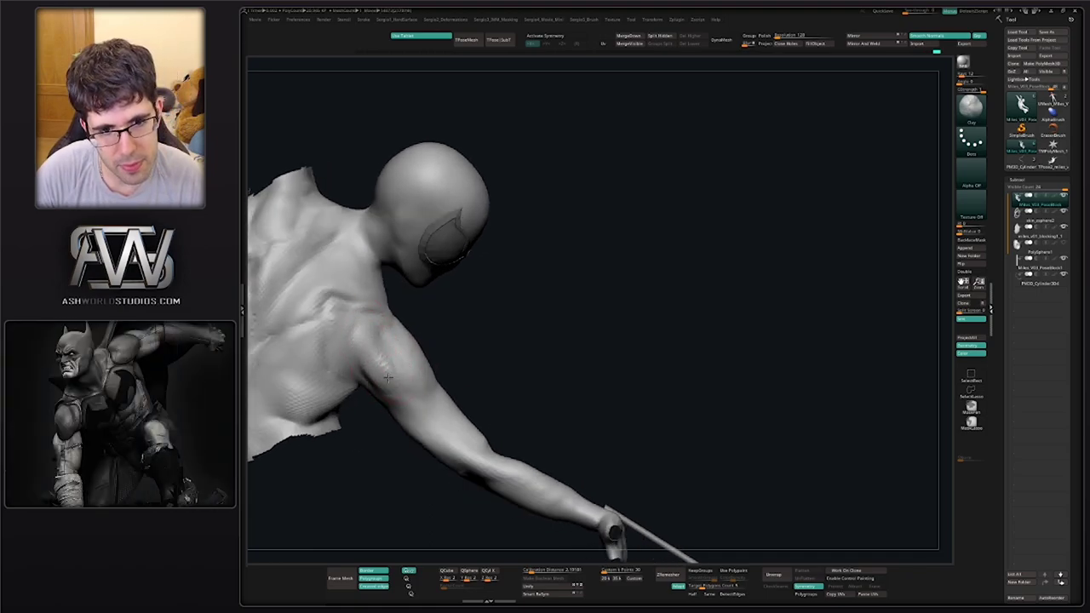
right_drag(388, 377, 371, 329)
mouse_move(412, 381)
right_down()
mouse_move(414, 351)
mouse_move(431, 385)
right_up()
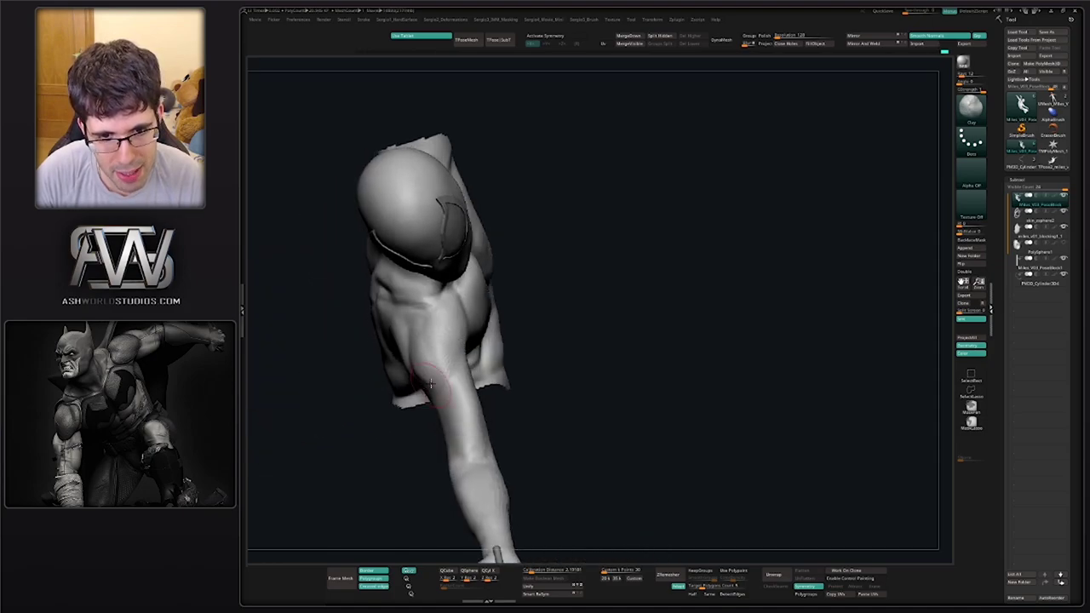
mouse_move(428, 345)
right_down()
mouse_move(424, 362)
mouse_move(413, 342)
right_up()
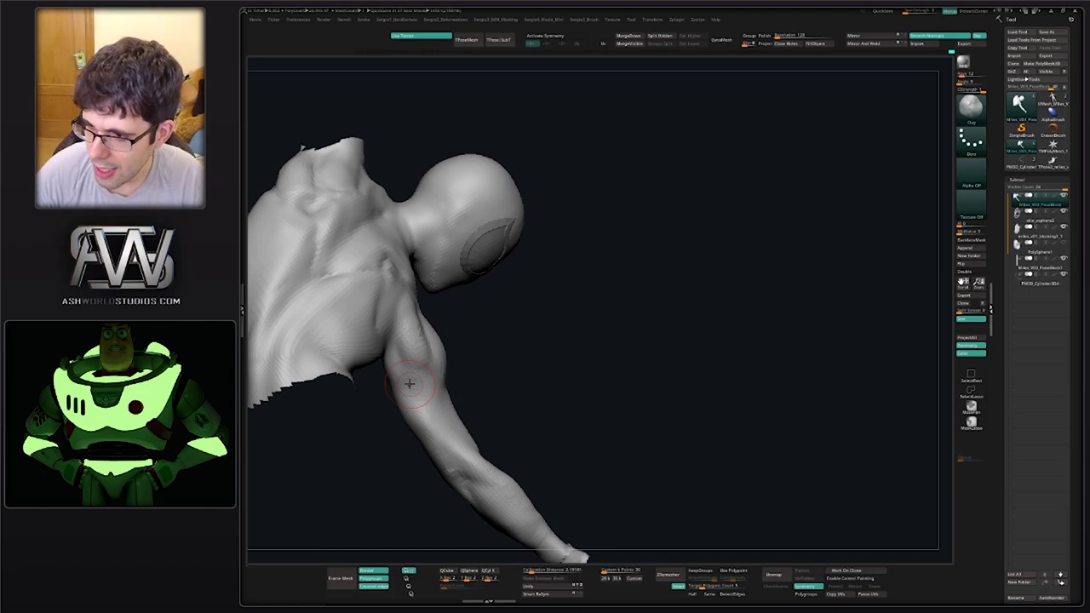
right_drag(426, 323, 426, 265)
mouse_move(417, 369)
right_down()
mouse_move(404, 370)
mouse_move(468, 373)
mouse_move(455, 429)
mouse_move(435, 420)
mouse_move(455, 400)
right_up()
mouse_move(455, 401)
ctrl+right_down()
mouse_move(455, 372)
mouse_move(440, 383)
ctrl+right_up()
Carve the muscle separation along the back of the lowered upper arm with the DamStandard brush, smoothing the area below the deltoid
key(b)
key(d)
key(s)
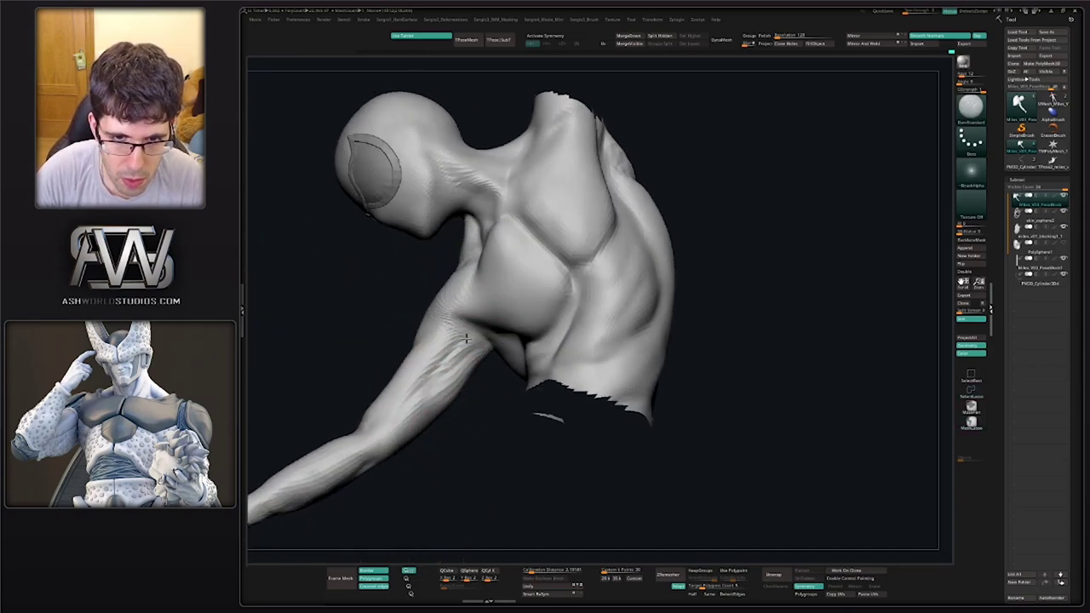
shift+drag(443, 375, 465, 354)
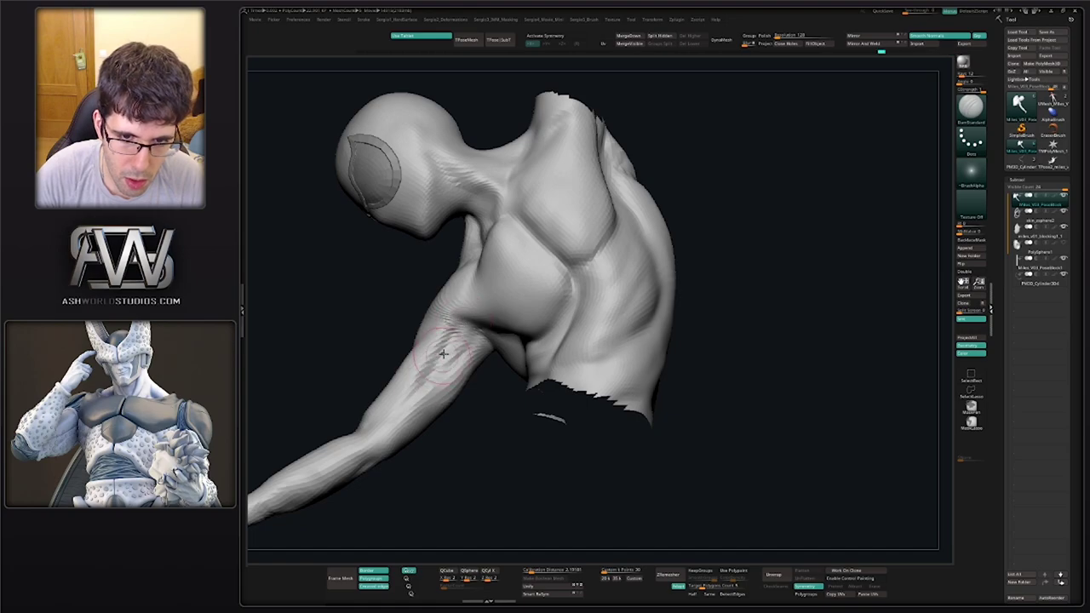
drag(439, 376, 380, 440)
mouse_move(400, 443)
right_down()
mouse_move(440, 449)
mouse_move(421, 424)
mouse_move(431, 430)
right_up()
Build up the muscle volume on the lowered upper arm toward the elbow with the Clay brush
key(b)
key(m)
key(v)
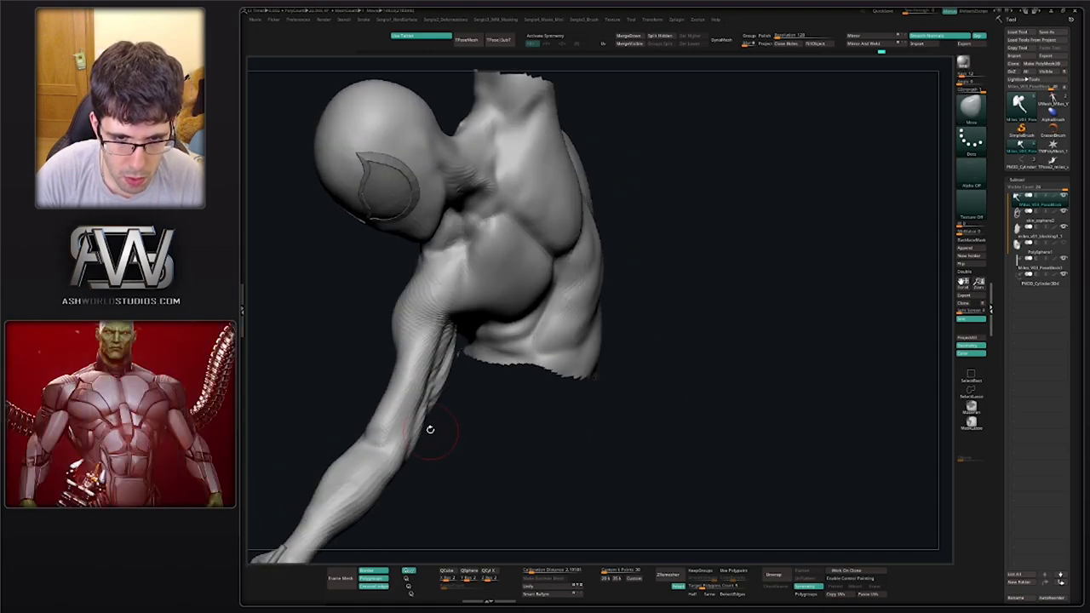
mouse_move(423, 387)
right_down()
mouse_move(430, 370)
mouse_move(407, 416)
right_up()
right_drag(458, 370, 454, 354)
key(b)
key(c)
key(l)
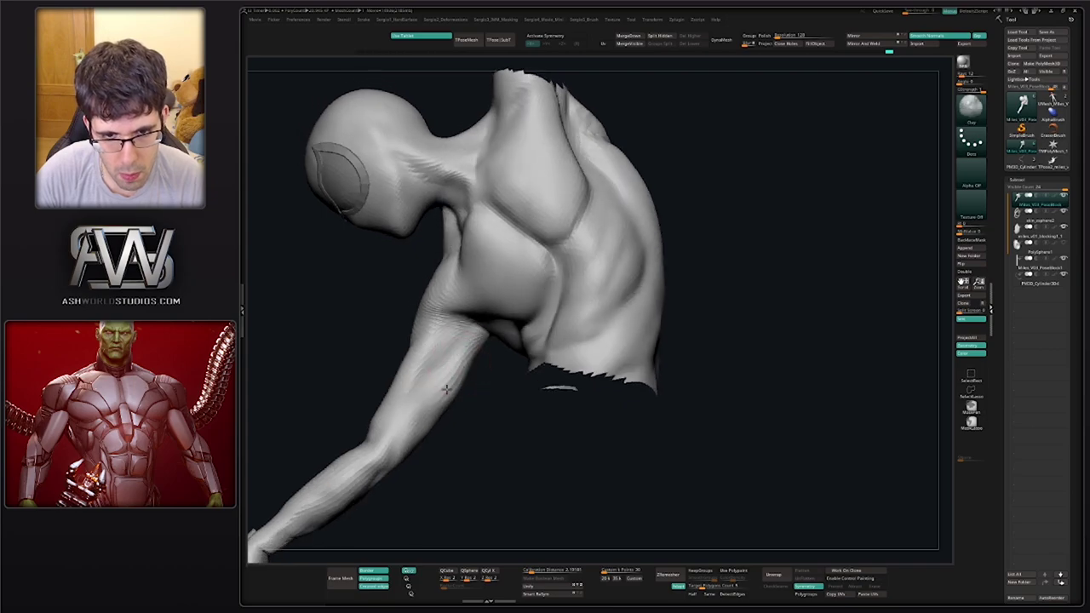
mouse_move(442, 414)
mouse_down()
mouse_move(419, 406)
mouse_move(425, 385)
mouse_up()
Cut muscle creases along the underside of the lowered upper arm with the DamStandard brush
mouse_move(420, 450)
right_down()
mouse_move(441, 446)
mouse_move(413, 410)
mouse_move(419, 384)
mouse_move(460, 352)
mouse_move(482, 353)
right_up()
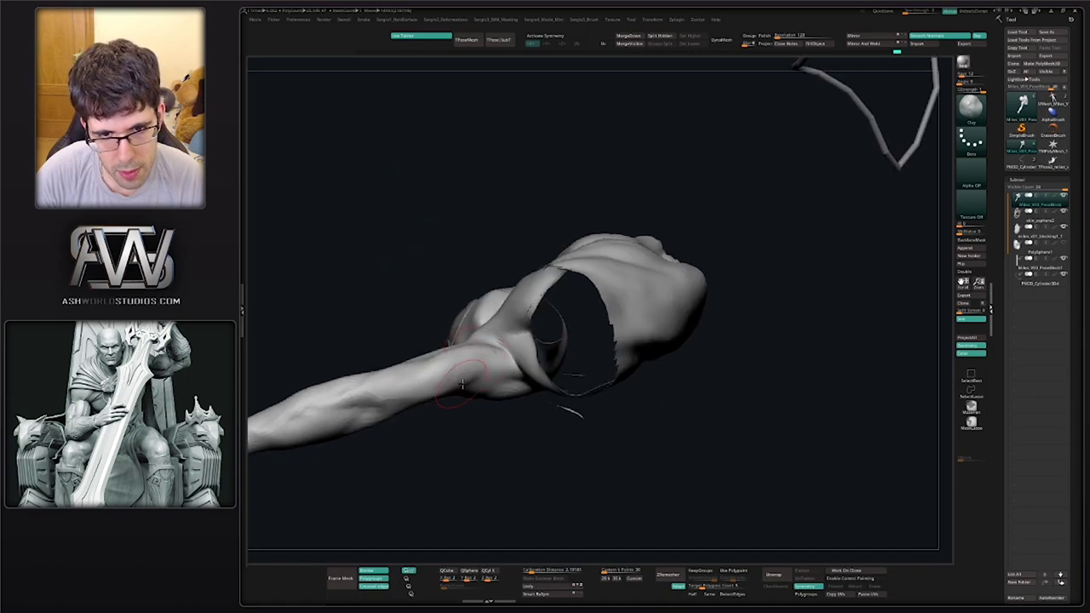
mouse_move(442, 387)
right_down()
mouse_move(498, 383)
mouse_move(518, 431)
mouse_move(492, 349)
mouse_move(522, 434)
mouse_move(512, 385)
right_up()
key(b)
key(d)
key(s)
drag(512, 385, 488, 407)
mouse_move(488, 407)
right_down()
mouse_move(491, 360)
mouse_move(504, 426)
mouse_move(511, 417)
right_up()
drag(516, 387, 454, 416)
Fill out the underside of the lowered upper arm with the Clay brush and smooth the strokes
key(b)
key(c)
key(l)
mouse_move(498, 389)
mouse_down()
mouse_move(459, 413)
mouse_move(491, 389)
mouse_move(436, 404)
mouse_up()
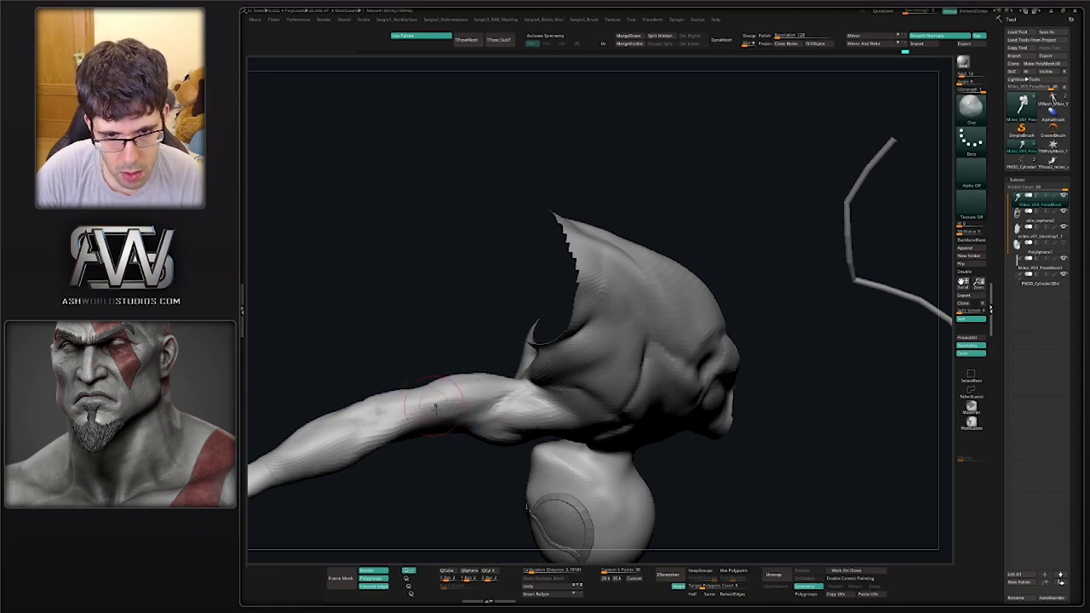
mouse_move(443, 394)
right_down()
mouse_move(464, 374)
mouse_move(444, 390)
right_up()
shift+drag(456, 399, 443, 348)
Adjust the upper arm's contour just below the armpit with the Move brush
ctrl+right_drag(443, 348, 460, 374)
key(b)
key(m)
key(v)
drag(461, 373, 454, 358)
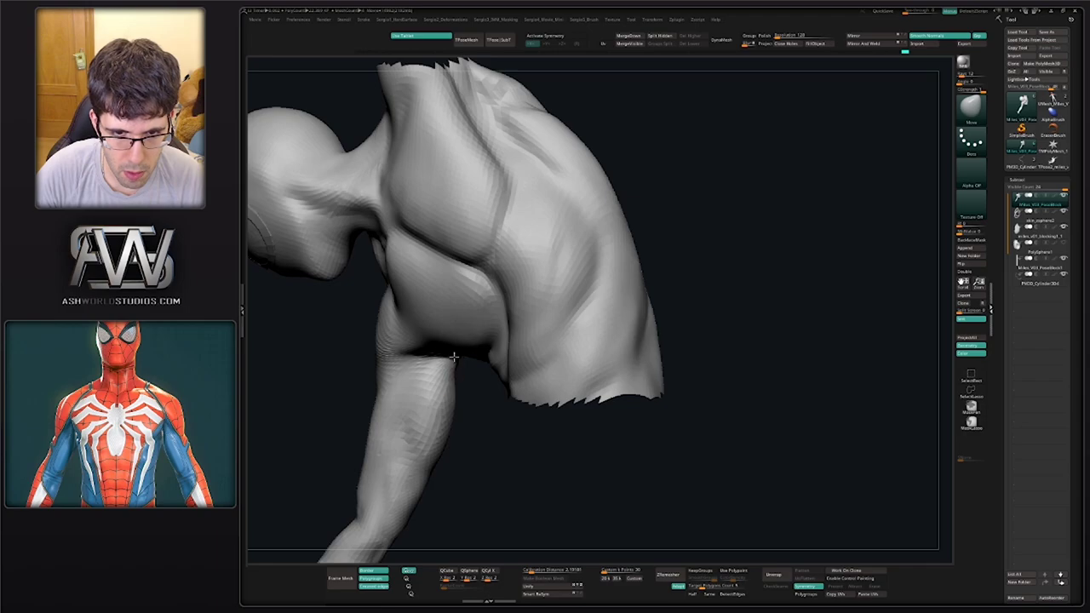
Unhide the rest of the figure, including the legs and raised arm
mouse_move(451, 360)
right_down()
mouse_move(384, 362)
mouse_move(465, 288)
mouse_move(405, 300)
right_up()
ctrl+right_drag(405, 300, 409, 331)
ctrl+right_drag(492, 491, 463, 448)
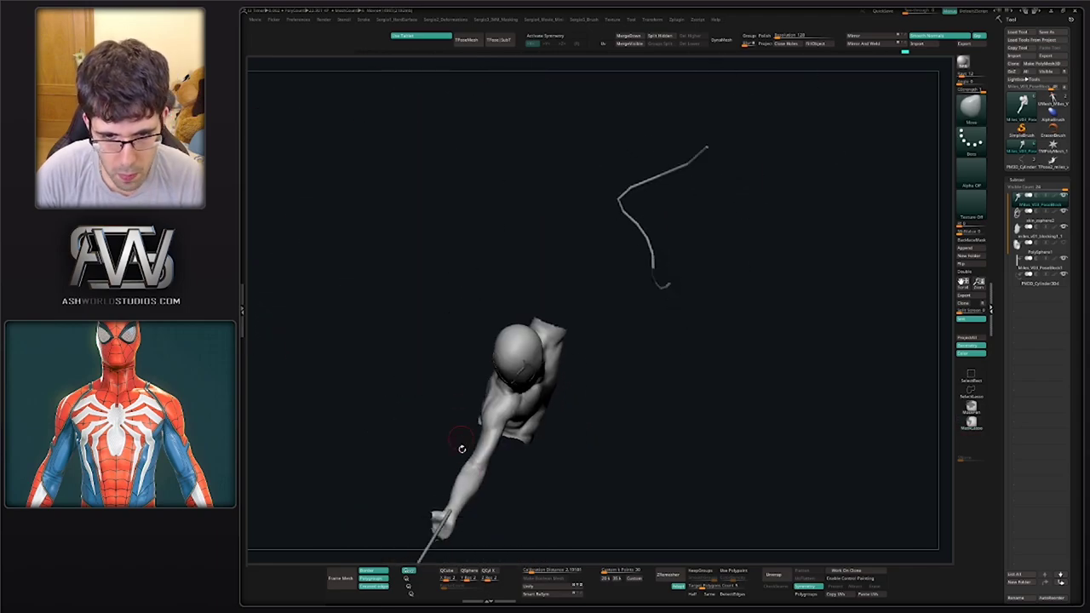
ctrl+shift+click(517, 504)
ctrl+right_drag(515, 501, 490, 397)
right_drag(491, 397, 443, 392)
mouse_move(451, 332)
ctrl+right_down()
mouse_move(473, 365)
mouse_move(466, 381)
mouse_move(508, 407)
ctrl+right_up()
Reshape the lowered arm where the deltoid meets the upper arm with the Move brush
key(b)
key(d)
key(s)
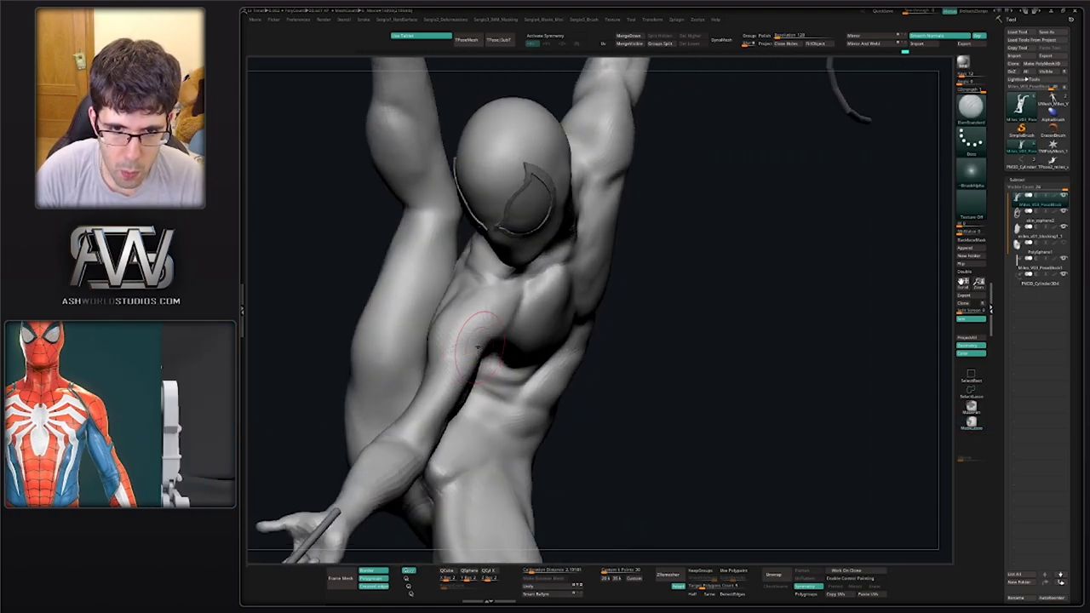
mouse_move(433, 365)
right_down()
mouse_move(482, 309)
mouse_move(530, 339)
mouse_move(509, 359)
mouse_move(501, 348)
right_up()
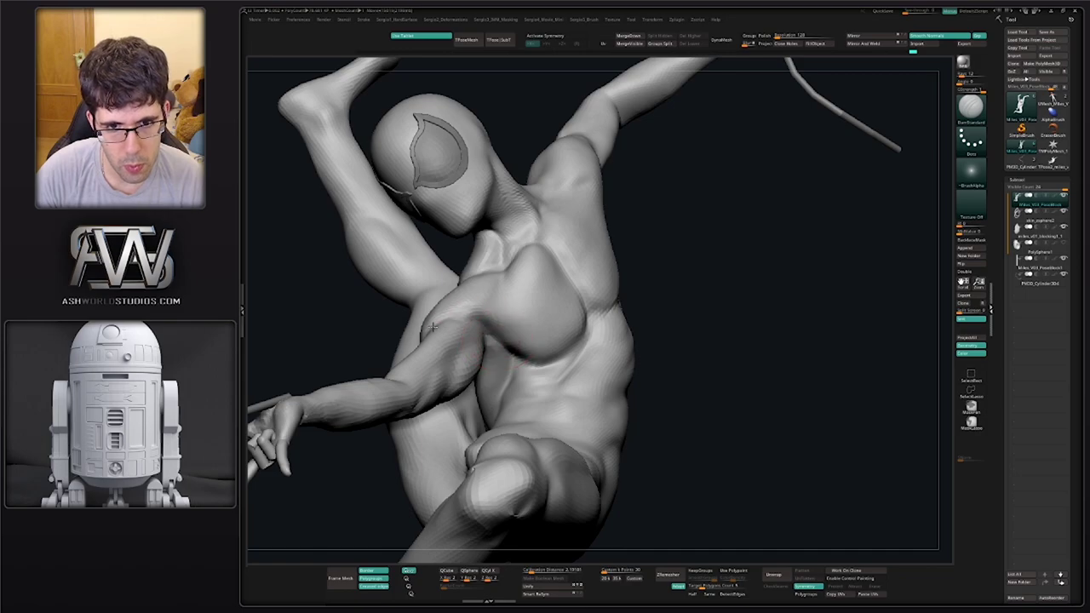
right_drag(433, 327, 457, 341)
key(b)
key(m)
key(v)
drag(464, 311, 477, 322)
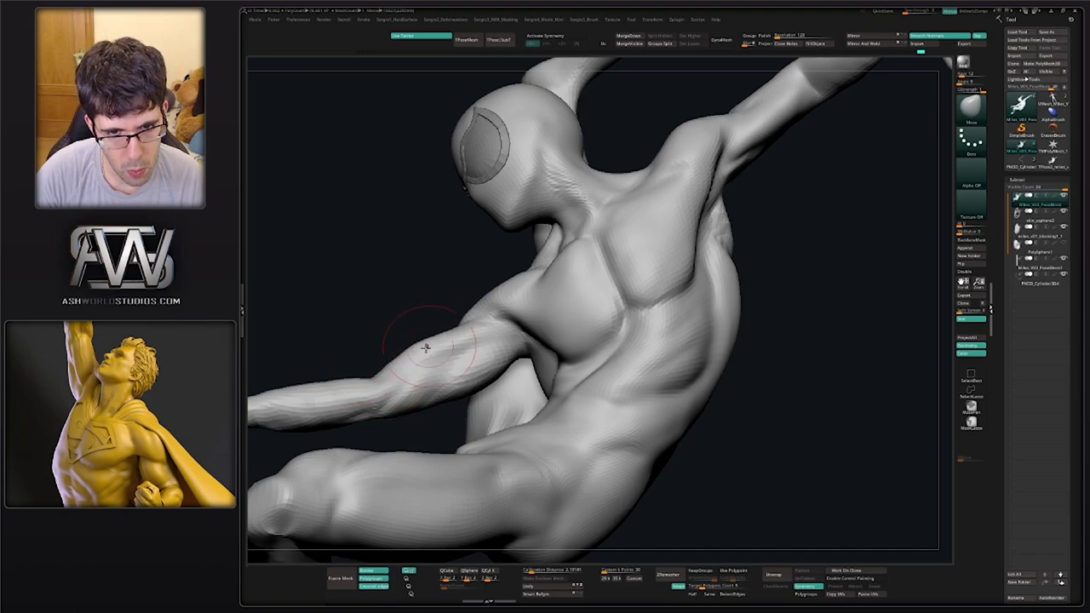
Resize the brush and smooth the lowered upper arm near the elbow
key(s)
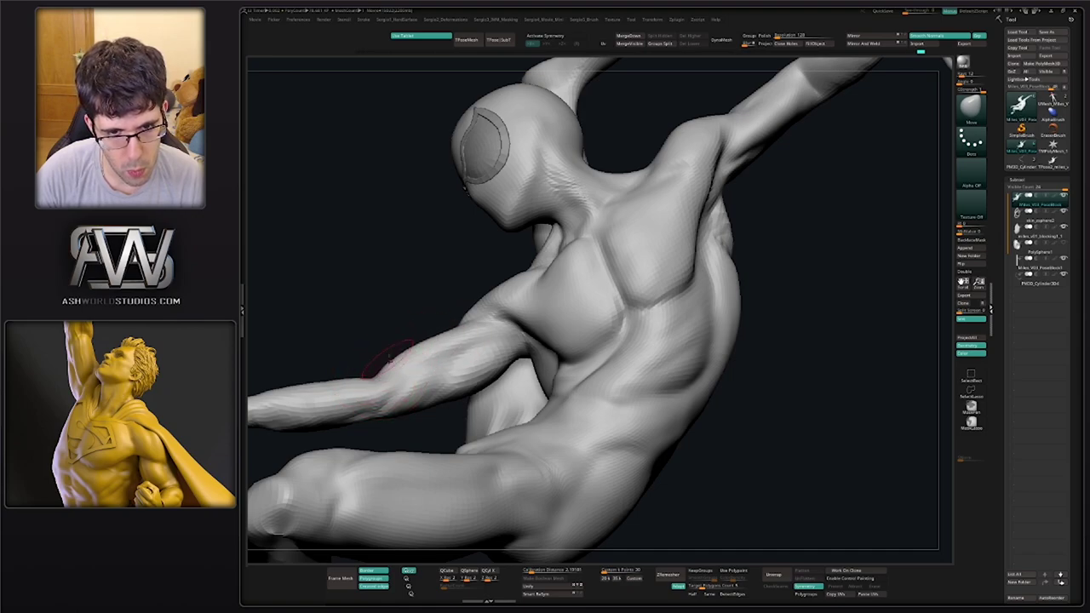
mouse_move(403, 358)
right_down()
mouse_move(485, 404)
mouse_move(457, 365)
mouse_move(417, 347)
right_up()
shift+drag(400, 348, 414, 368)
Check the arm's silhouette from other angles and switch to the Clay brush for the lower back beside the raised leg
mouse_move(414, 368)
ctrl+right_down()
mouse_move(387, 319)
mouse_move(452, 333)
mouse_move(443, 316)
ctrl+right_up()
right_drag(443, 317, 394, 399)
ctrl+right_drag(393, 399, 404, 474)
mouse_move(403, 474)
right_down()
mouse_move(366, 467)
mouse_move(358, 501)
right_up()
key(s)
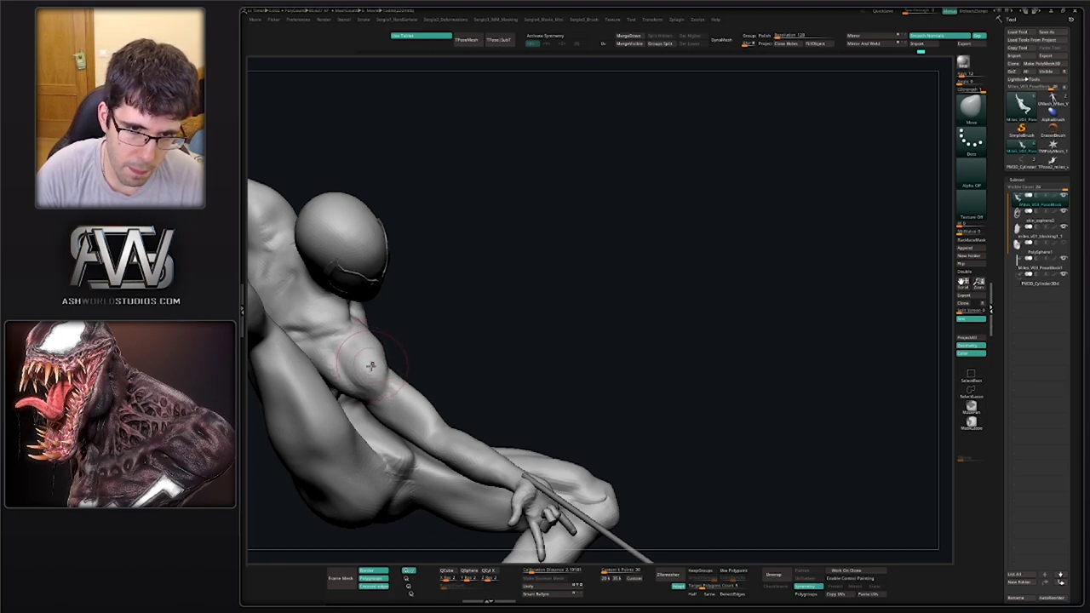
mouse_move(375, 356)
ctrl+right_down()
mouse_move(366, 308)
mouse_move(445, 332)
mouse_move(471, 351)
ctrl+right_up()
right_drag(364, 396, 394, 452)
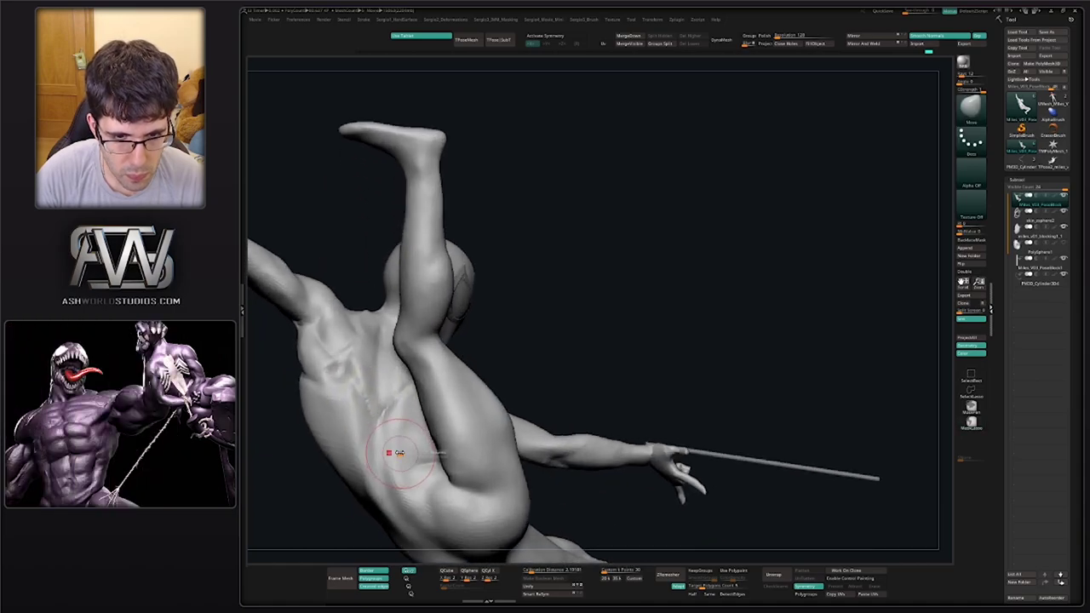
key(b)
key(c)
key(l)
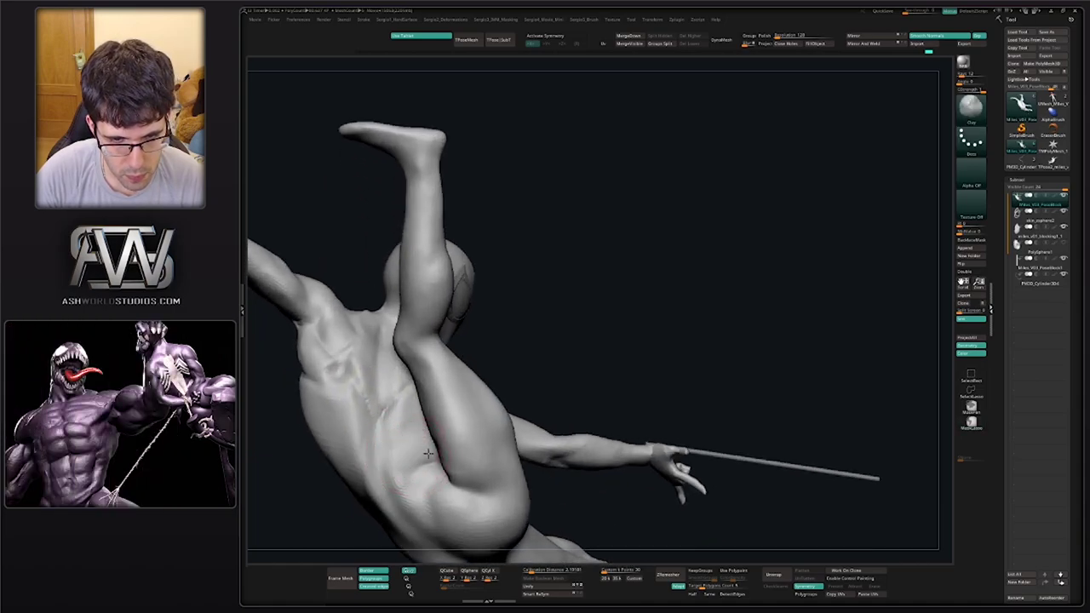
Hide the arms and legs of the body mesh so that only the head, torso and pelvis stay visible
alt+right_drag(407, 467, 418, 409)
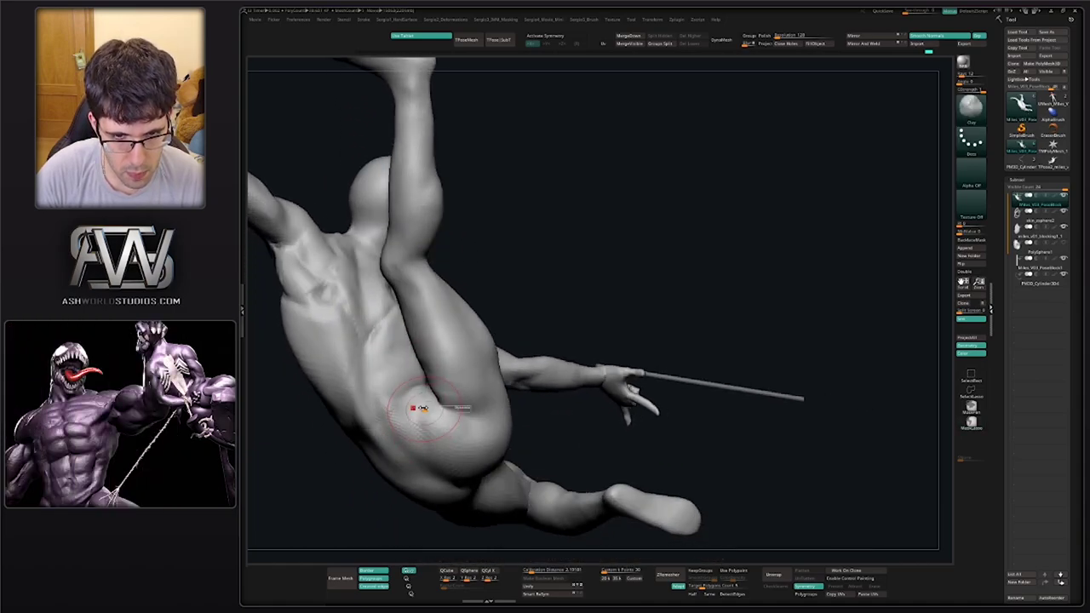
ctrl+shift+click(408, 401)
ctrl+shift+click(383, 381)
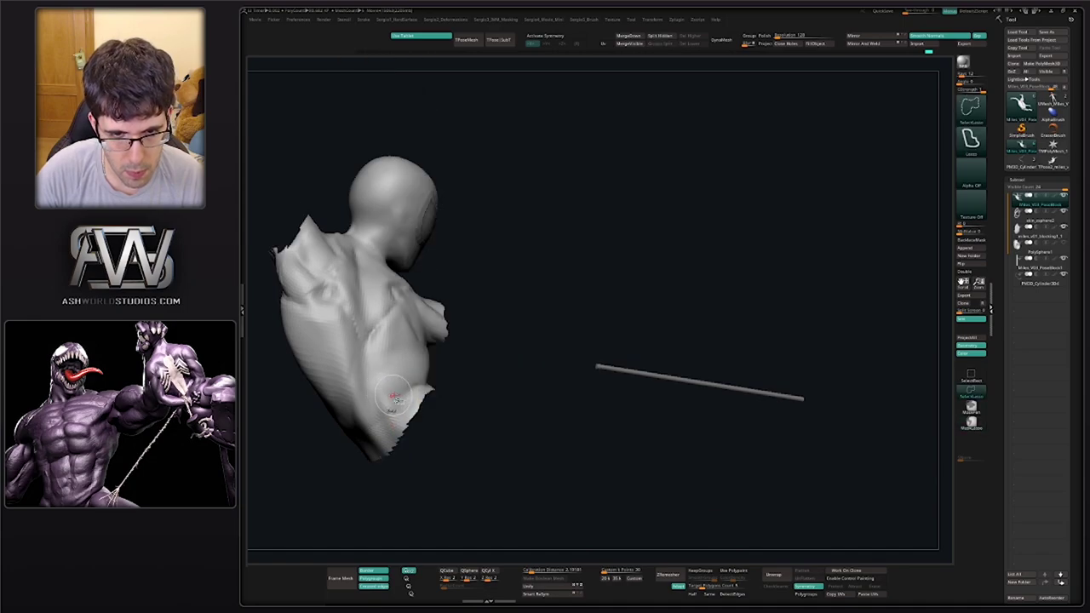
ctrl+shift+drag(462, 408, 444, 426)
ctrl+shift+click(425, 429)
ctrl+shift+drag(368, 479, 376, 489)
Smooth the waist and lower flank of the isolated torso from several angles
mouse_move(400, 443)
right_down()
mouse_move(430, 393)
mouse_move(448, 395)
right_up()
shift+drag(424, 398, 414, 414)
right_drag(424, 407, 402, 428)
right_drag(444, 375, 423, 385)
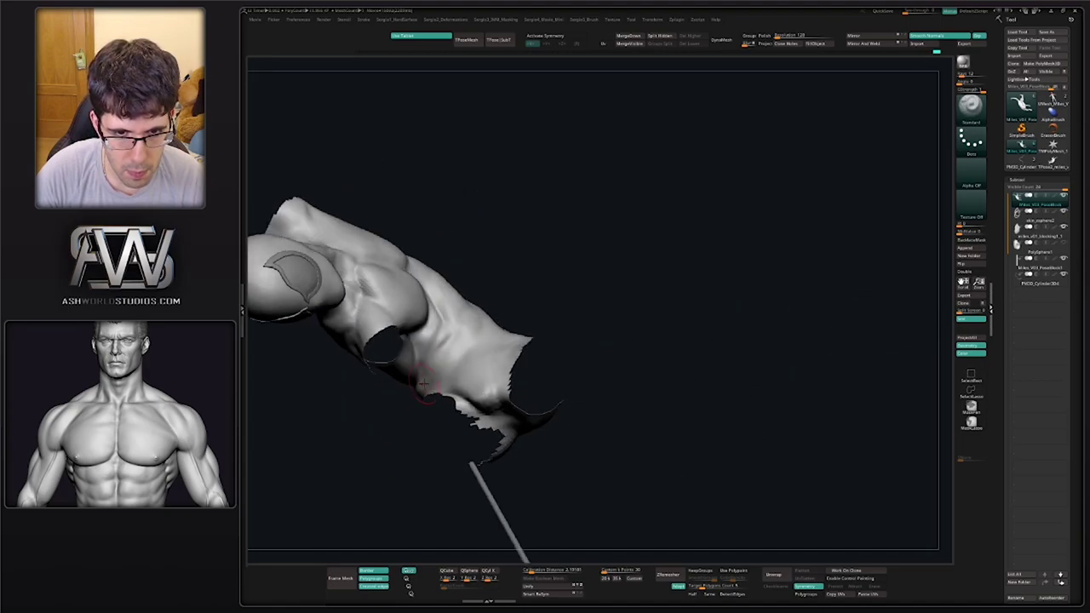
shift+drag(449, 361, 448, 372)
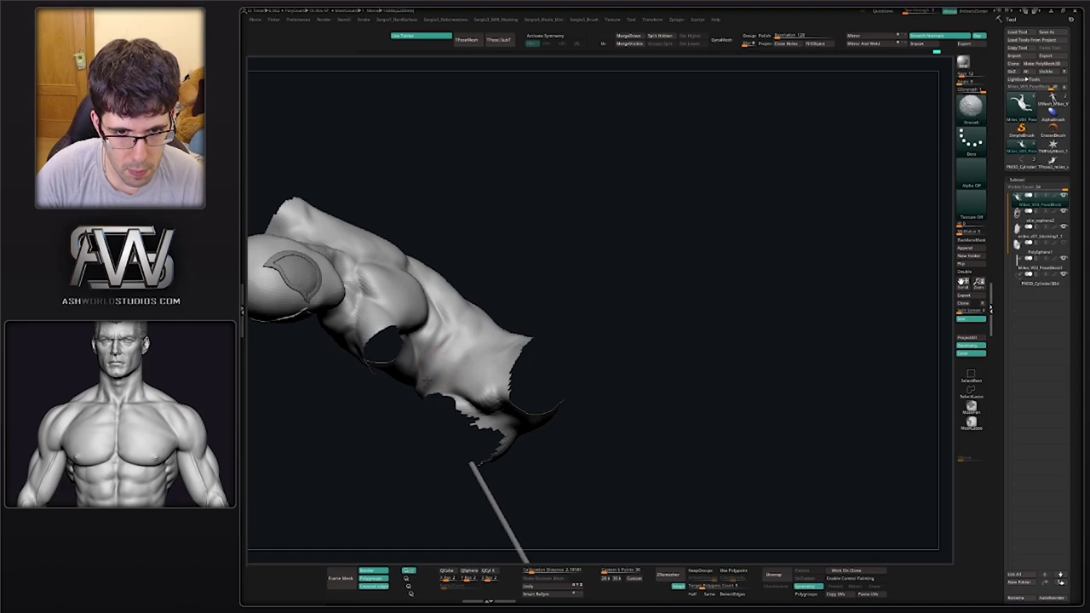
right_drag(448, 371, 393, 414)
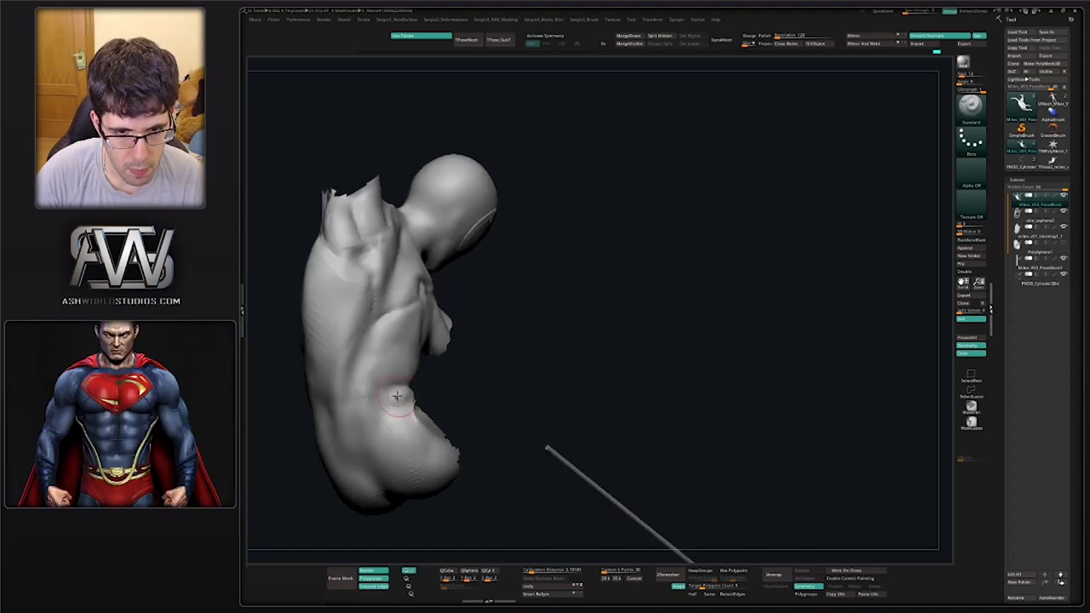
shift+drag(393, 416, 399, 423)
Build up the muscle forms on the side and upper back with the Clay brush and smooth them
right_drag(395, 417, 414, 383)
alt+right_drag(414, 383, 413, 441)
right_drag(413, 442, 354, 402)
key(2)
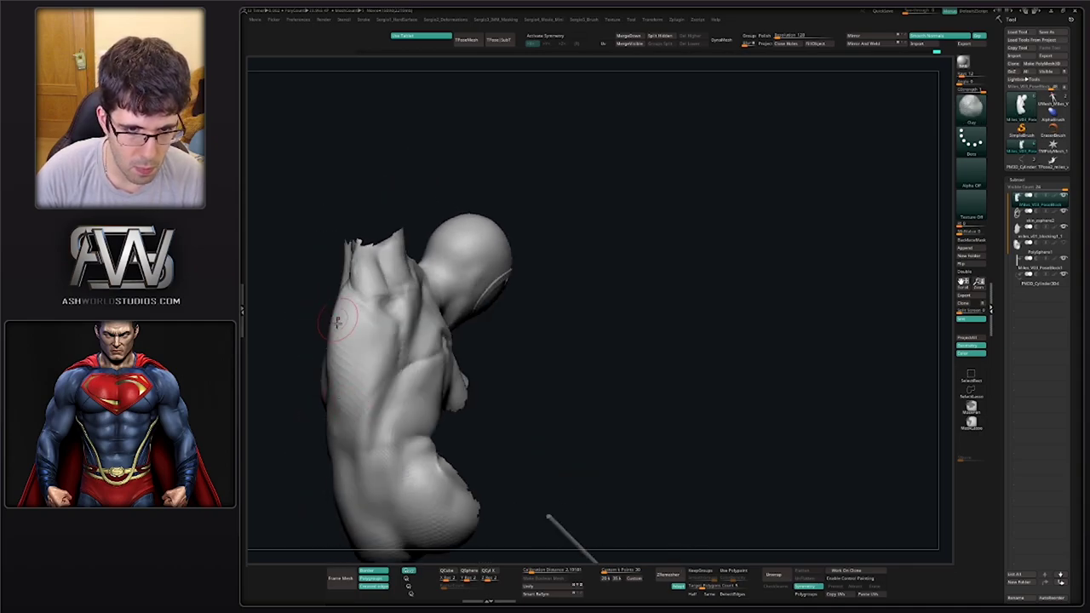
mouse_move(371, 401)
right_down()
mouse_move(412, 377)
mouse_move(392, 351)
mouse_move(359, 404)
right_up()
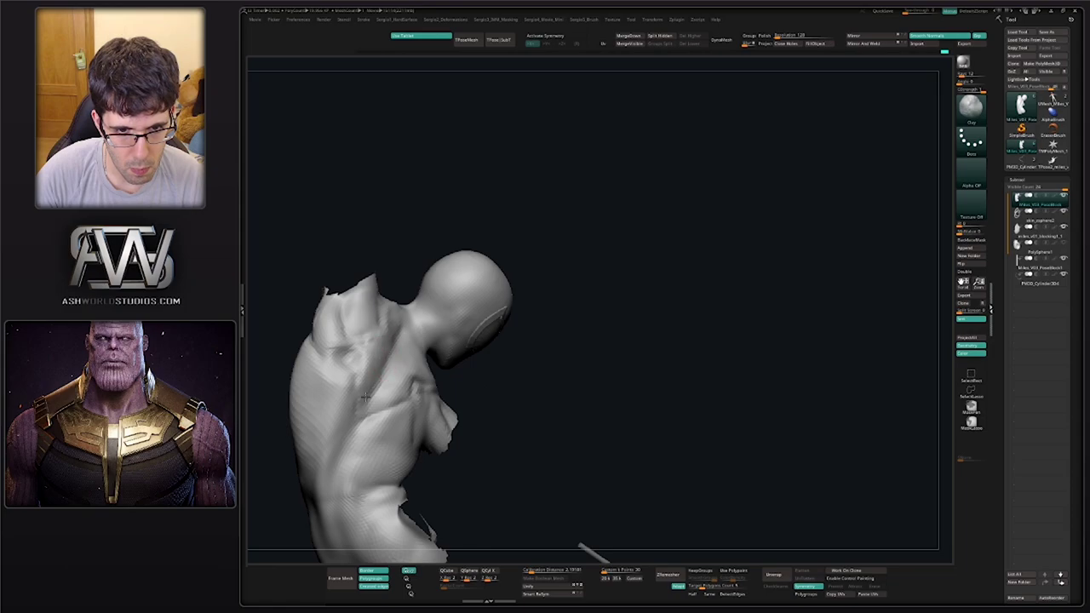
drag(365, 398, 361, 406)
right_drag(375, 402, 351, 404)
drag(363, 380, 409, 324)
right_drag(403, 324, 386, 407)
shift+drag(409, 388, 401, 419)
right_drag(399, 421, 398, 400)
Carve the creases between the shoulder blades and spine with the DamStandard brush and soften them
key(b)
key(d)
key(s)
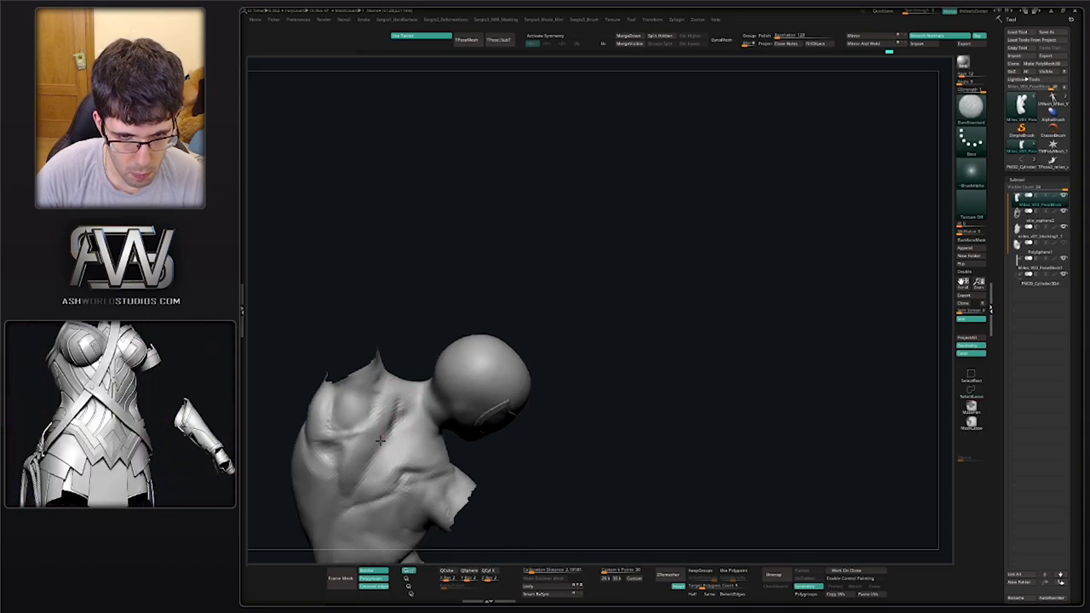
drag(380, 440, 383, 449)
mouse_move(383, 449)
right_down()
mouse_move(416, 475)
mouse_move(460, 477)
mouse_move(380, 426)
mouse_move(379, 390)
right_up()
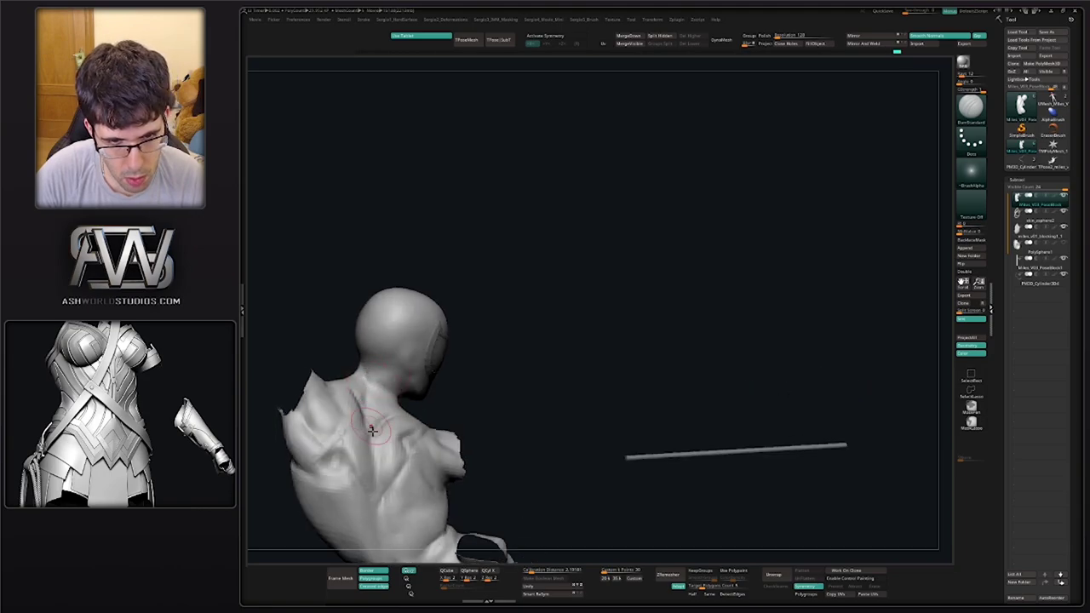
right_drag(372, 431, 370, 433)
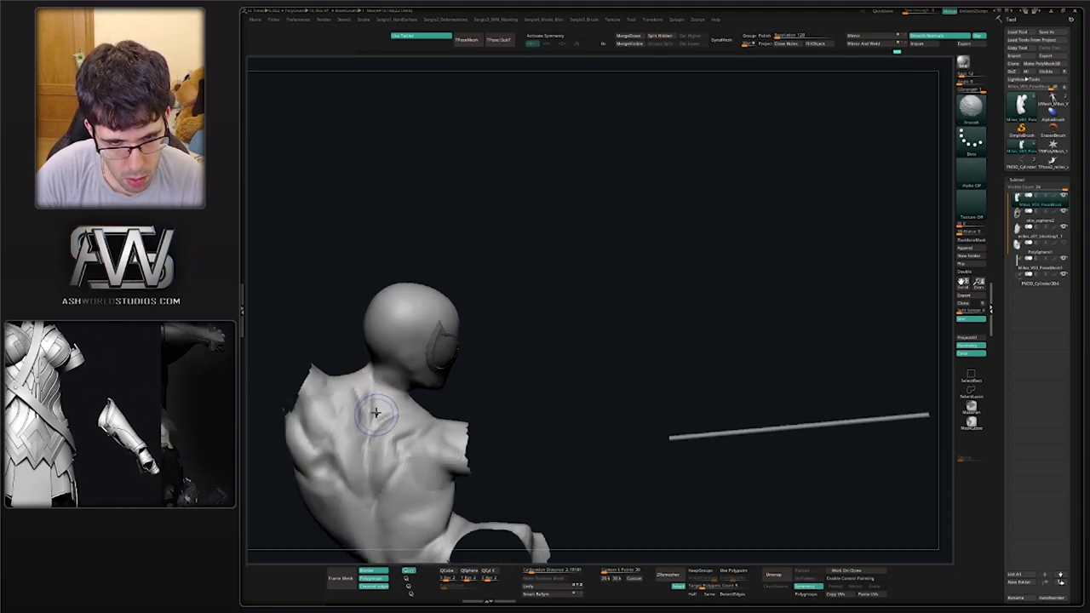
mouse_move(368, 436)
right_down()
mouse_move(401, 425)
mouse_move(354, 424)
right_up()
drag(358, 406, 360, 430)
right_drag(406, 416, 426, 414)
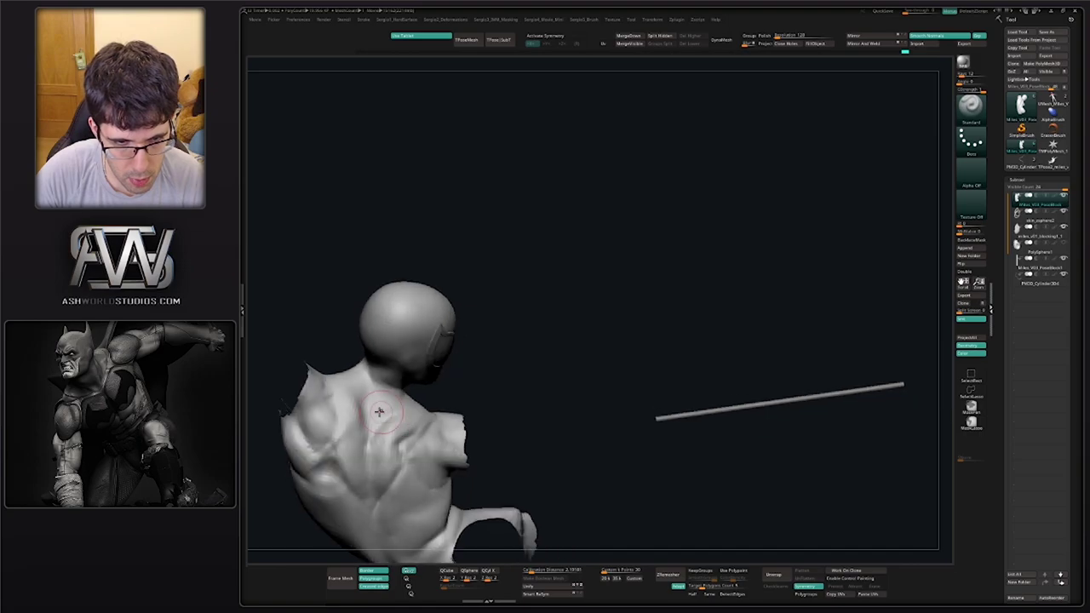
Reshape the upper back muscles below the neck with the Move brush, adjusting the brush size
key(s)
drag(371, 398, 368, 398)
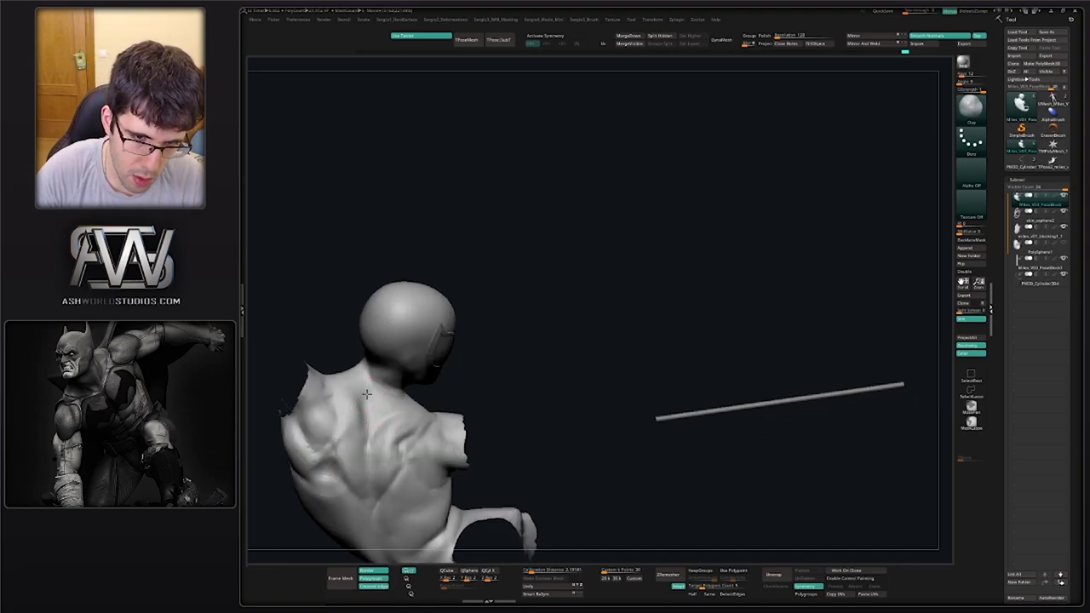
mouse_move(369, 417)
right_down()
mouse_move(347, 429)
mouse_move(373, 423)
right_up()
key(b)
key(m)
key(v)
key(s)
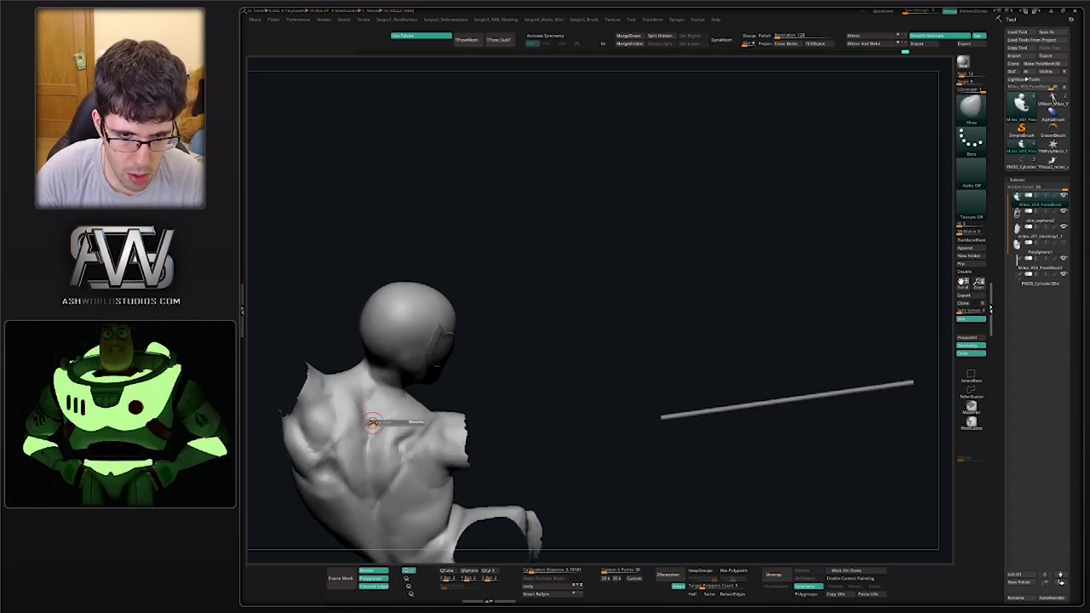
drag(373, 423, 381, 424)
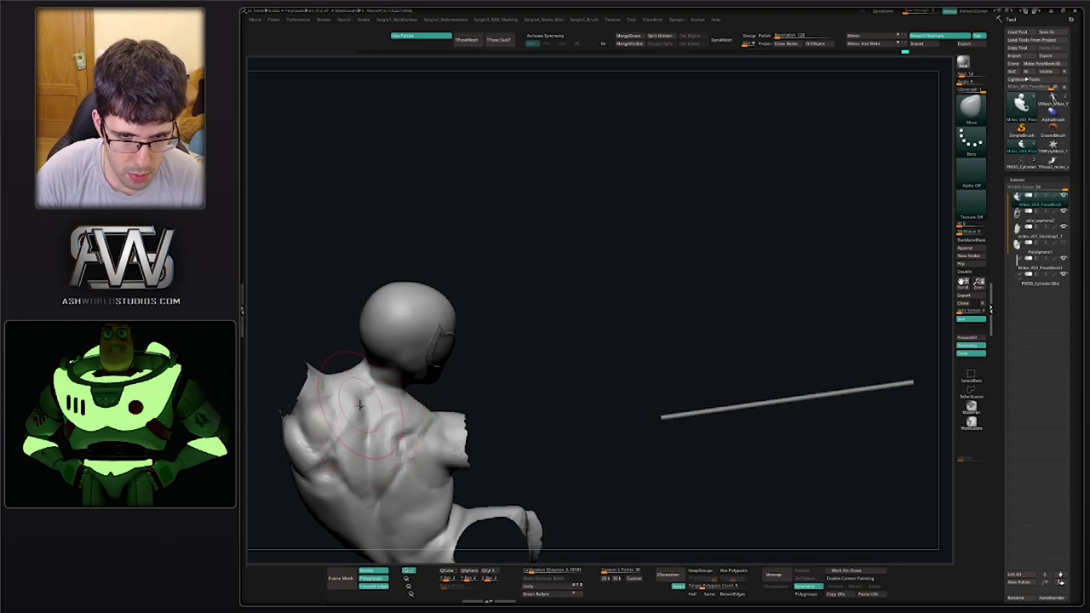
right_drag(366, 417, 377, 406)
key(s)
drag(377, 407, 368, 405)
Add volume to the upper back and neck base with the Clay brush and smooth between the shoulder blades
key(b)
key(c)
key(l)
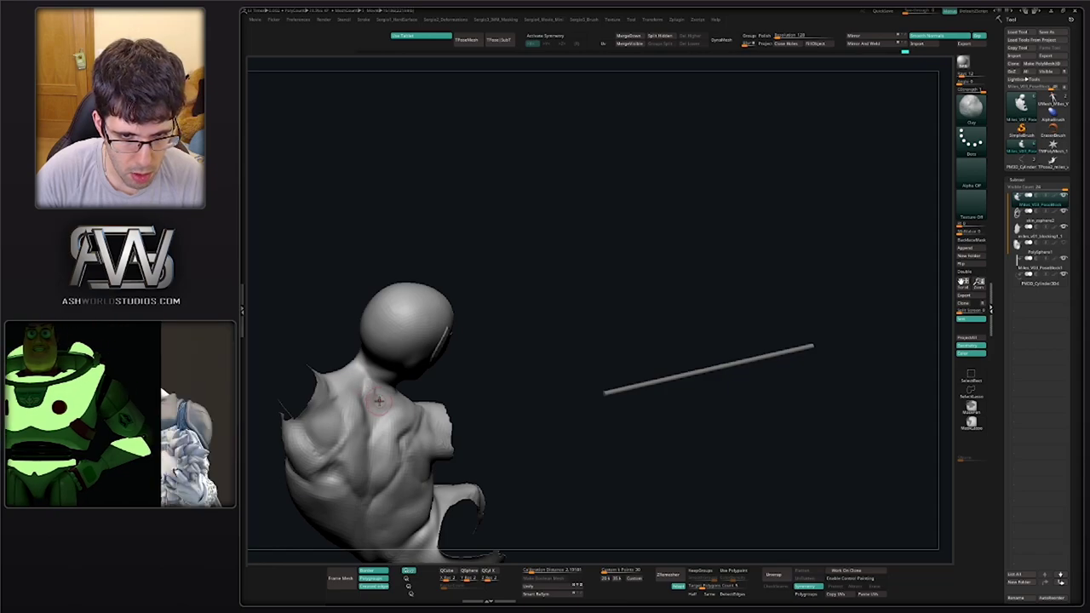
right_drag(386, 405, 385, 384)
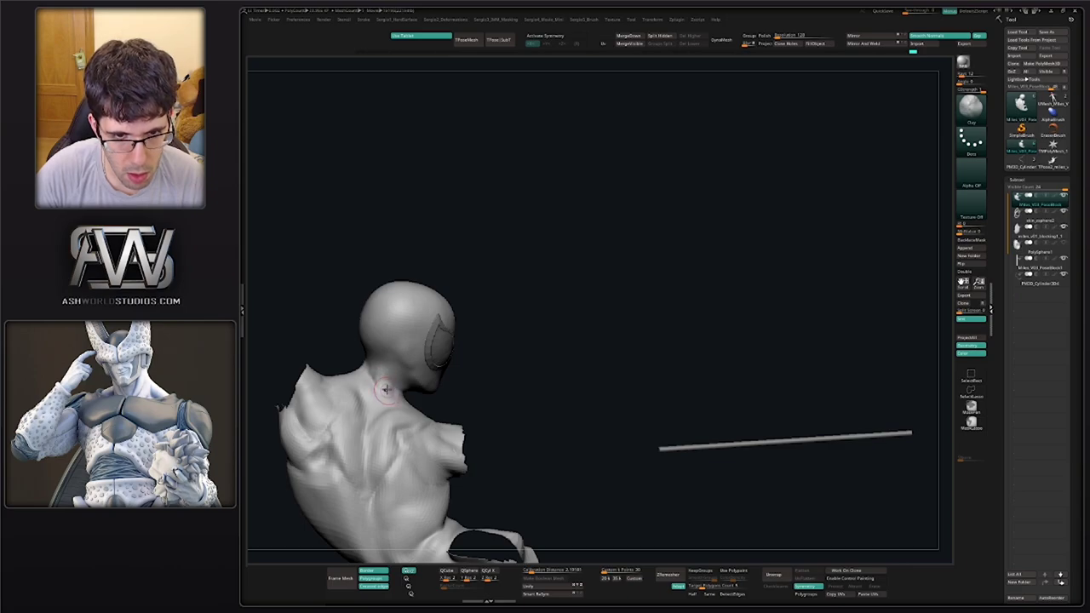
mouse_move(387, 390)
right_down()
mouse_move(396, 395)
mouse_move(368, 399)
right_up()
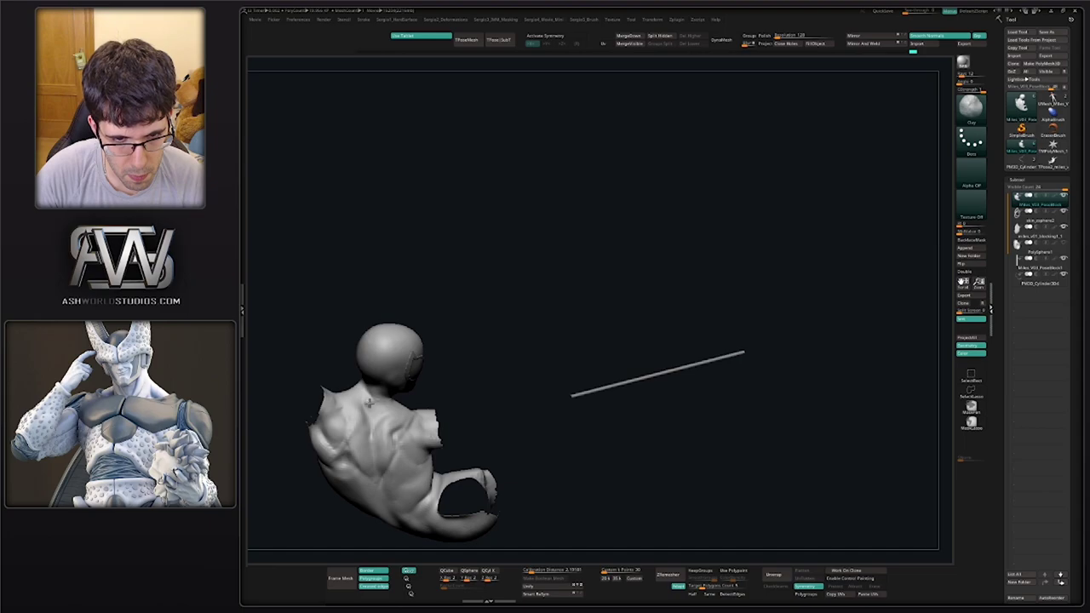
shift+drag(373, 408, 378, 419)
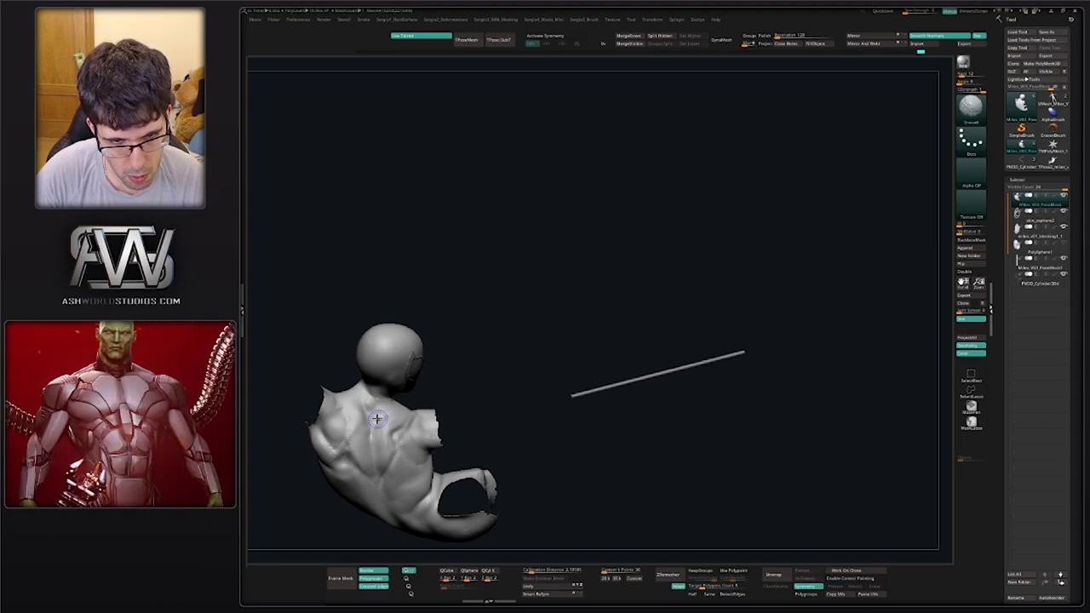
mouse_move(391, 436)
right_down()
mouse_move(383, 416)
mouse_move(379, 431)
mouse_move(394, 426)
right_up()
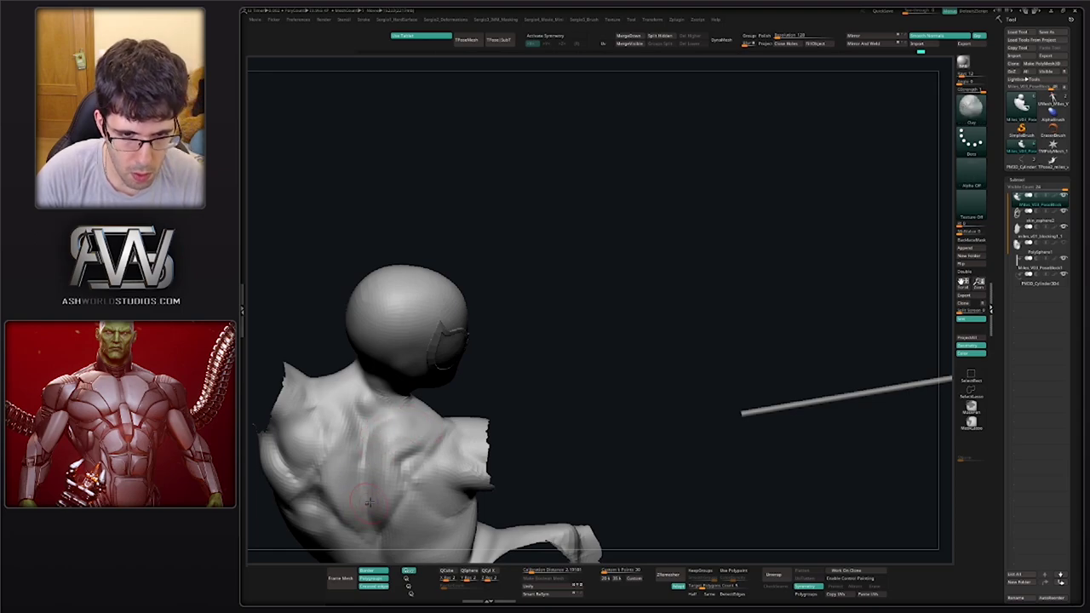
Unhide the full body and adjust the form of the mid back with the Move brush
mouse_move(370, 503)
ctrl+right_down()
mouse_move(443, 460)
mouse_move(412, 411)
mouse_move(405, 486)
mouse_move(411, 390)
mouse_move(345, 424)
mouse_move(356, 464)
mouse_move(378, 432)
ctrl+right_up()
ctrl+shift+click(435, 425)
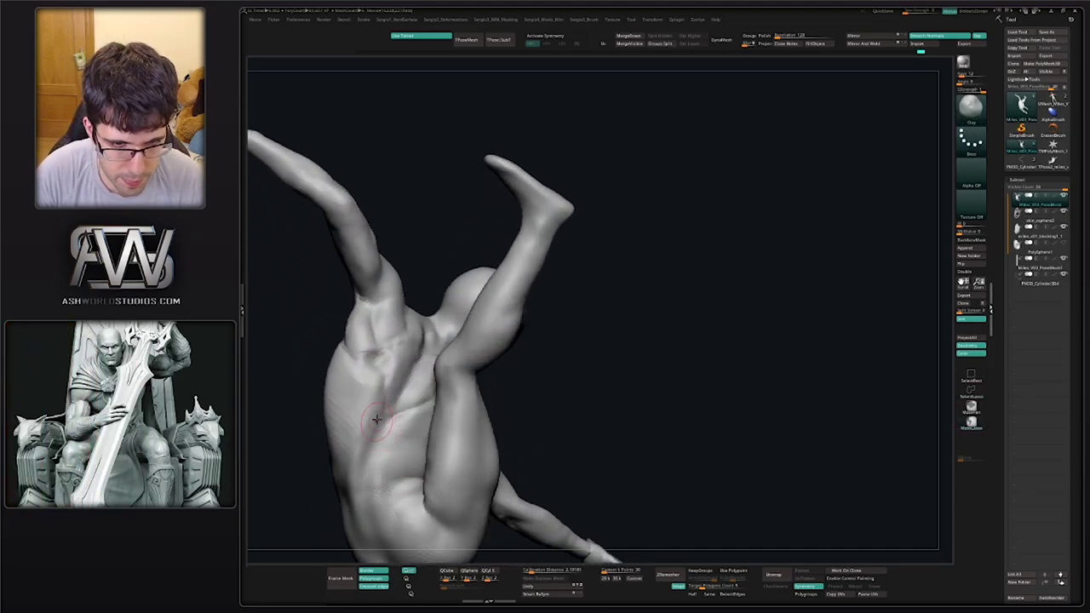
mouse_move(380, 447)
right_down()
mouse_move(363, 474)
mouse_move(371, 482)
mouse_move(359, 438)
right_up()
key(b)
key(m)
key(v)
drag(359, 438, 377, 409)
mouse_move(387, 410)
right_down()
mouse_move(392, 397)
mouse_move(387, 405)
right_up()
Build up the side of the back with the Clay brush and smooth the lower back
key(b)
key(c)
key(l)
mouse_move(383, 331)
mouse_down()
mouse_move(372, 394)
mouse_move(379, 399)
mouse_up()
right_drag(409, 398, 394, 387)
shift+drag(433, 406, 418, 399)
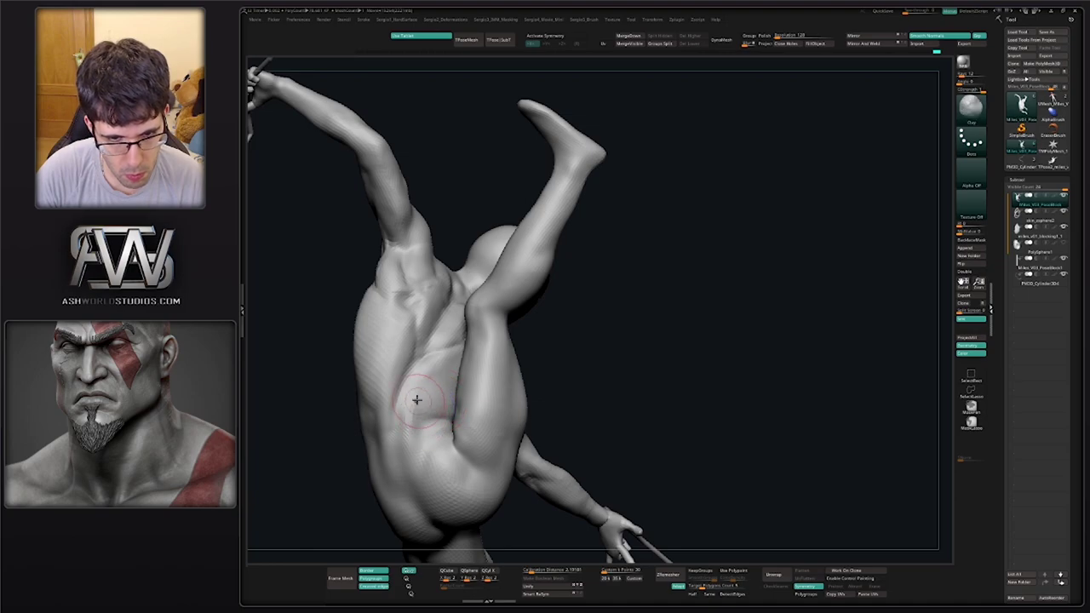
right_drag(417, 402, 389, 470)
shift+drag(389, 470, 406, 496)
Refine the shape of the back and waist with the Move brush
key(b)
key(m)
key(v)
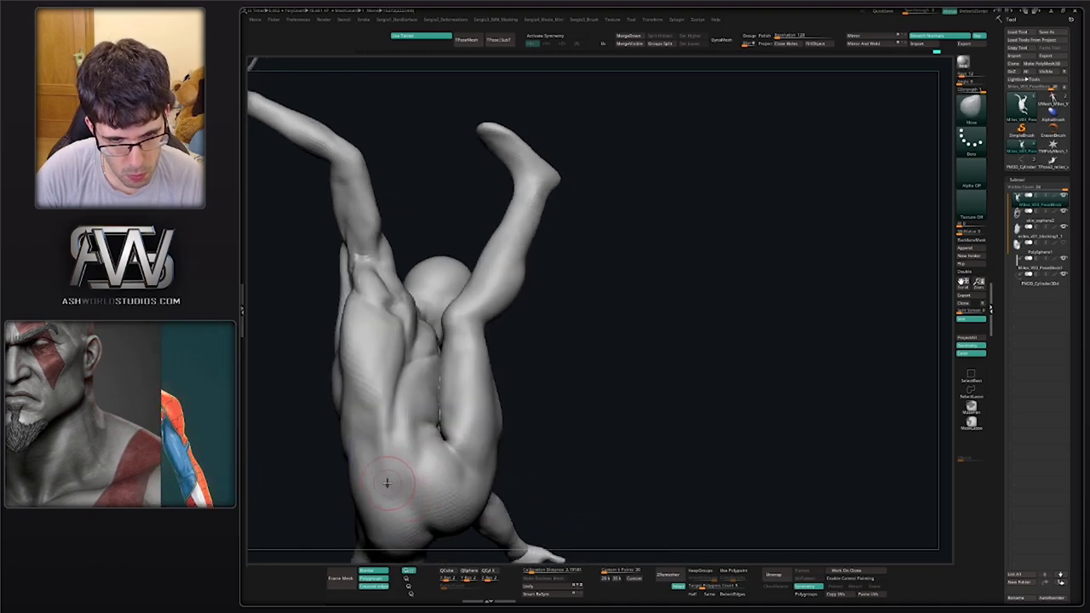
mouse_move(391, 477)
ctrl+right_down()
mouse_move(393, 426)
mouse_move(404, 450)
mouse_move(405, 422)
ctrl+right_up()
mouse_move(405, 422)
right_down()
mouse_move(406, 403)
mouse_move(402, 426)
right_up()
drag(402, 409, 424, 373)
right_drag(414, 395, 399, 397)
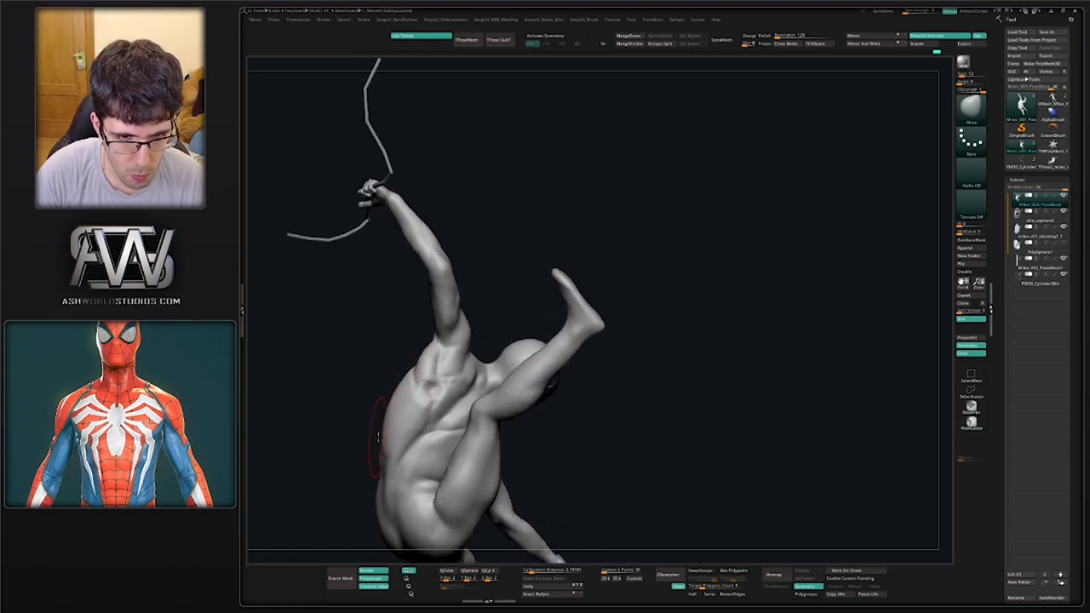
ctrl+right_drag(379, 450, 394, 412)
right_drag(394, 412, 363, 410)
mouse_move(503, 406)
alt+right_down()
mouse_move(513, 276)
mouse_move(494, 309)
mouse_move(501, 341)
mouse_move(462, 322)
mouse_move(506, 362)
mouse_move(543, 307)
mouse_move(504, 341)
mouse_move(484, 343)
mouse_move(491, 300)
alt+right_up()
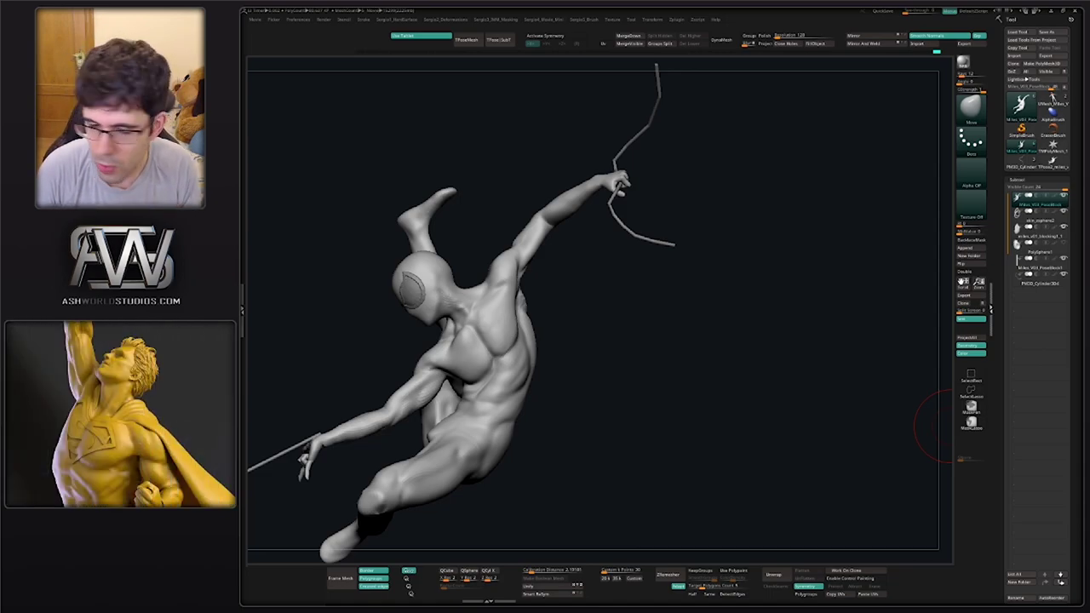
Sculpt and smooth the front of the upper thigh and the hip crease
drag(670, 299, 645, 336)
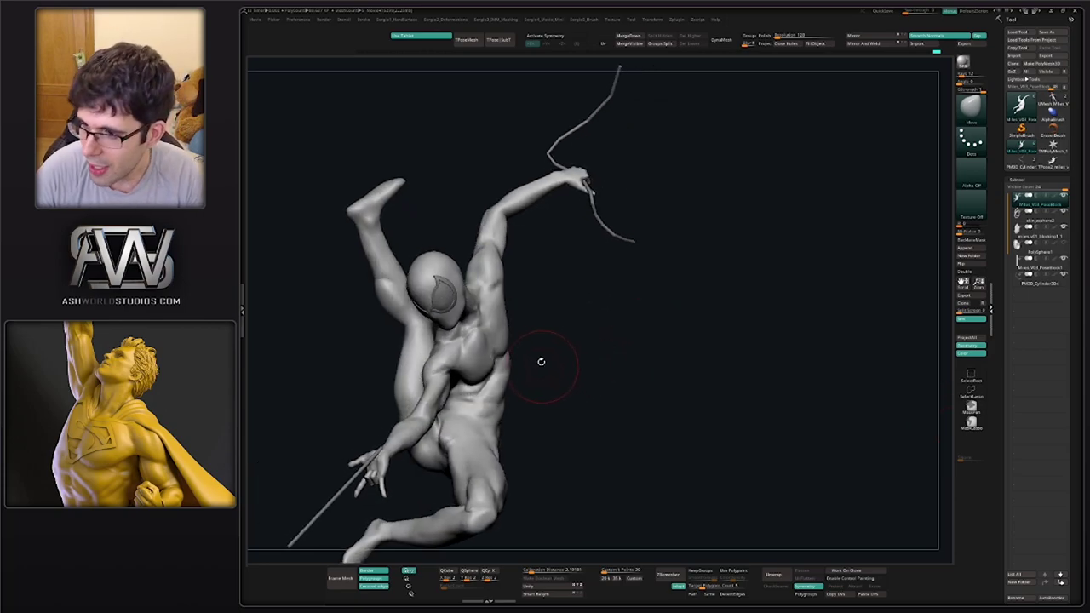
drag(540, 361, 549, 369)
mouse_move(549, 369)
right_down()
mouse_move(474, 392)
mouse_move(504, 368)
mouse_move(505, 334)
mouse_move(516, 394)
mouse_move(482, 463)
right_up()
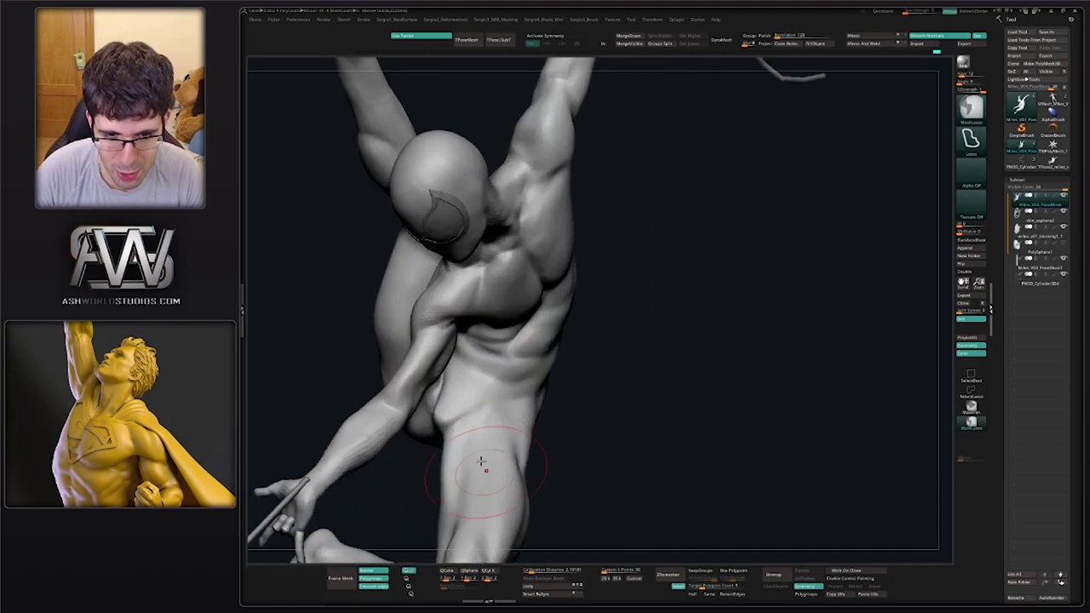
drag(479, 417, 470, 457)
right_drag(470, 457, 484, 479)
mouse_move(456, 428)
mouse_down()
mouse_move(494, 404)
mouse_move(460, 452)
mouse_move(484, 433)
mouse_move(470, 433)
mouse_up()
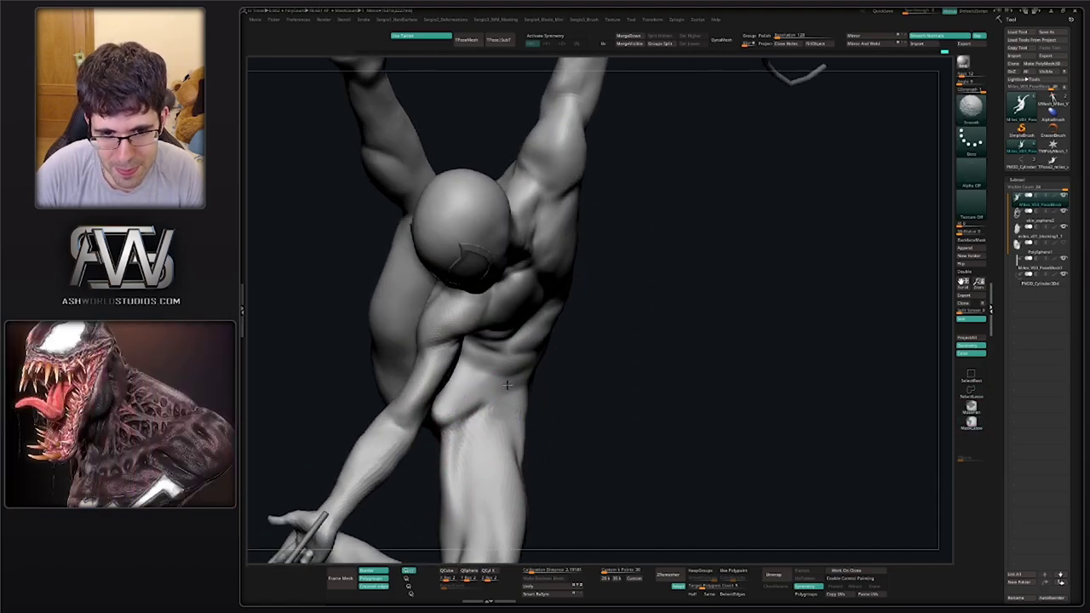
right_drag(527, 431, 490, 419)
drag(490, 420, 526, 399)
right_drag(533, 398, 516, 394)
Try to reshape the lower abdomen beside the groin with the Move brush
key(b)
key(m)
key(v)
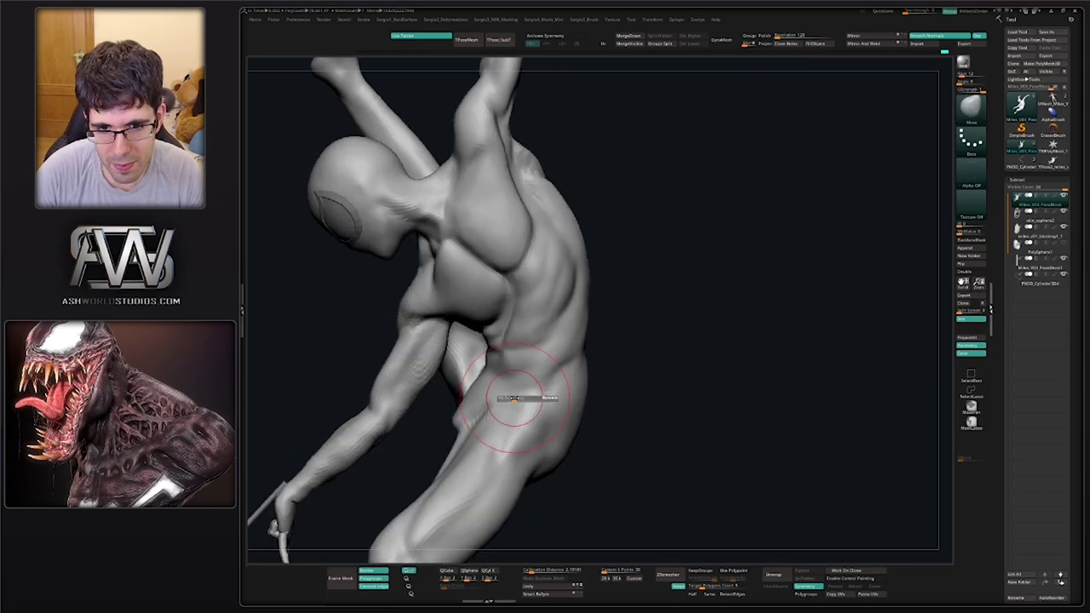
drag(487, 397, 474, 394)
key(ctrl+z)
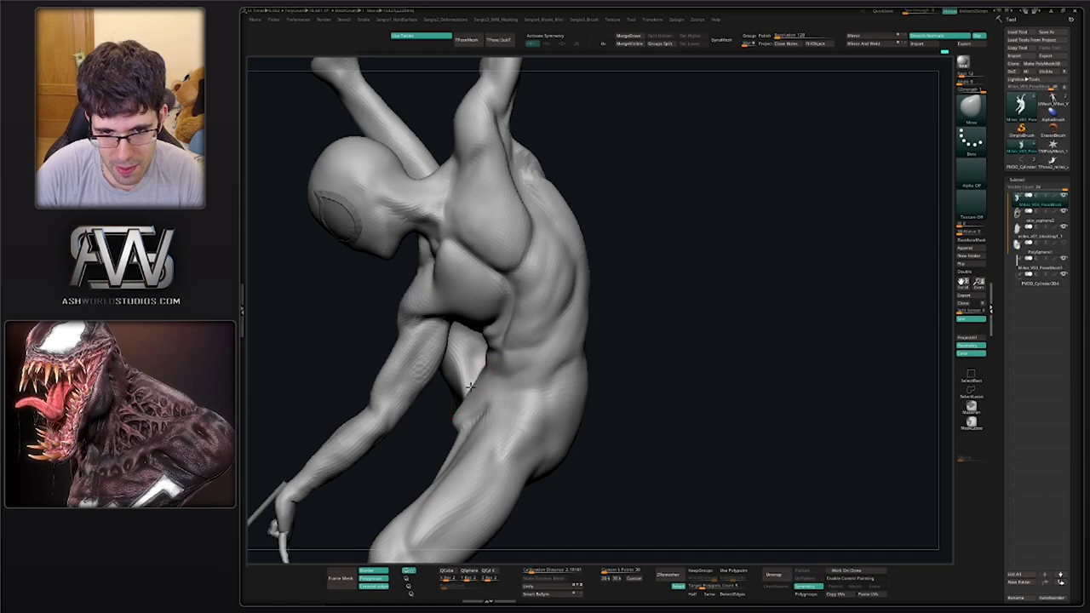
Refine the crease between the groin and thigh with the Clay brush and smooth it
ctrl+right_drag(499, 401, 467, 400)
mouse_move(467, 401)
right_down()
mouse_move(540, 409)
mouse_move(494, 411)
mouse_move(492, 390)
right_up()
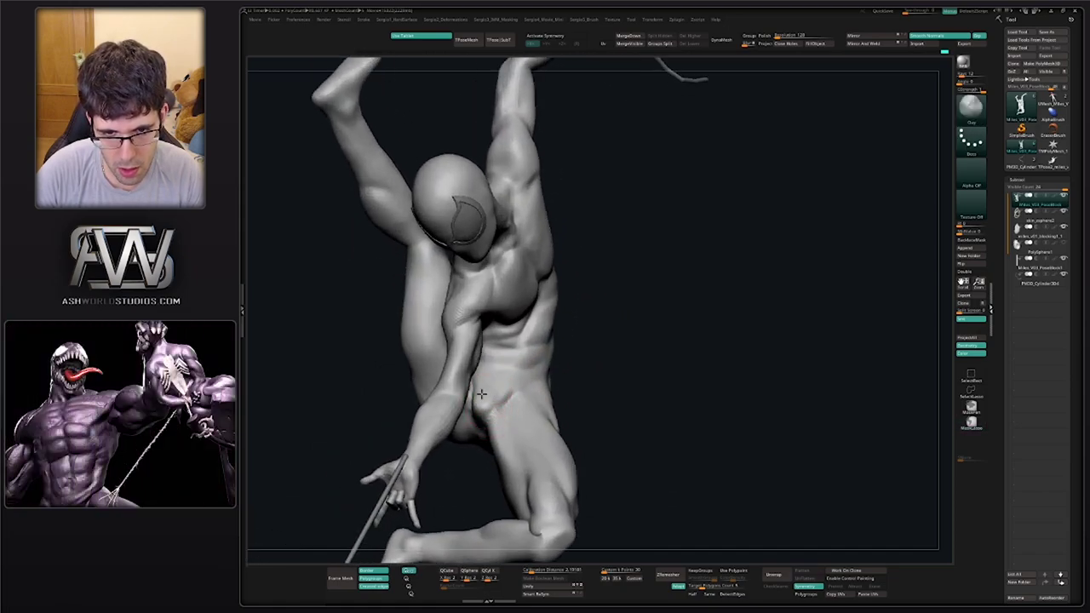
shift+drag(494, 390, 494, 402)
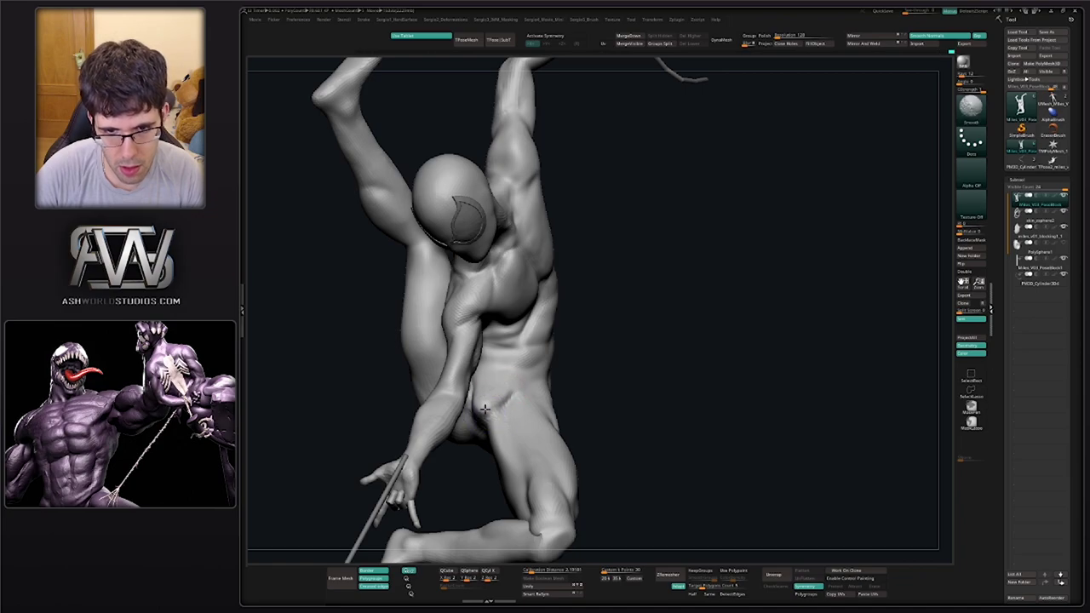
right_drag(516, 401, 490, 404)
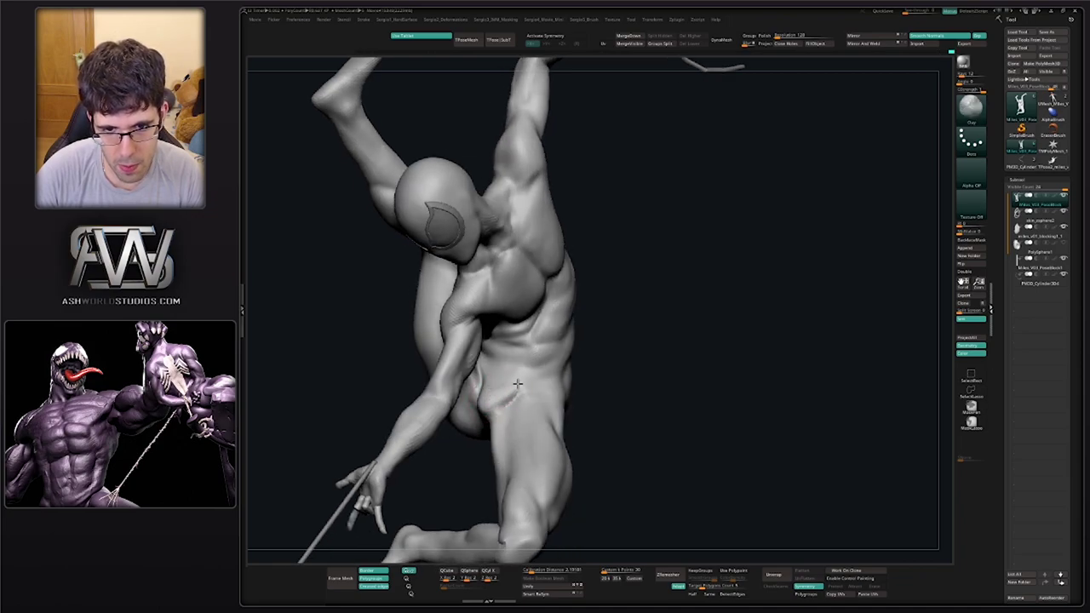
shift+drag(501, 400, 507, 385)
Reshape the hip and lower abdomen around the groin with the Move brush
mouse_move(517, 401)
right_down()
mouse_move(520, 414)
mouse_move(545, 384)
mouse_move(509, 421)
mouse_move(521, 465)
mouse_move(518, 419)
right_up()
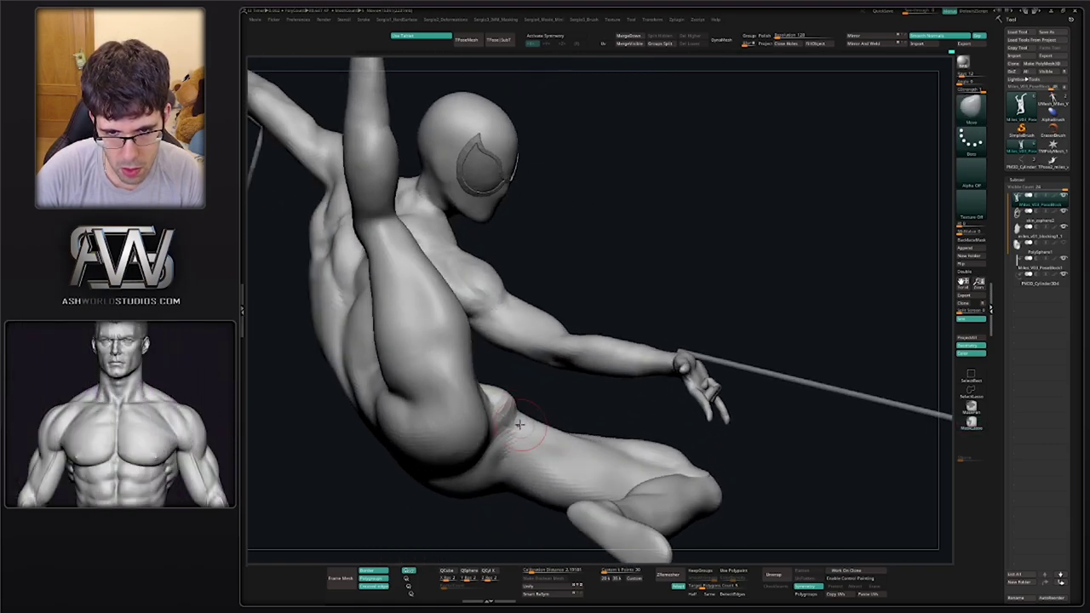
key(s)
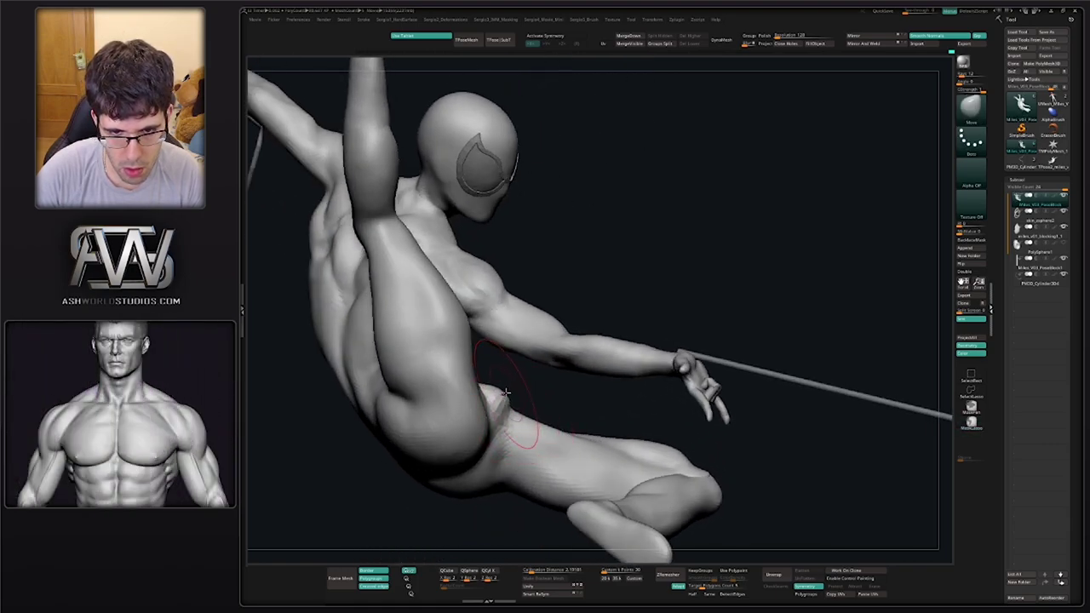
mouse_move(499, 393)
right_down()
mouse_move(460, 401)
mouse_move(480, 394)
right_up()
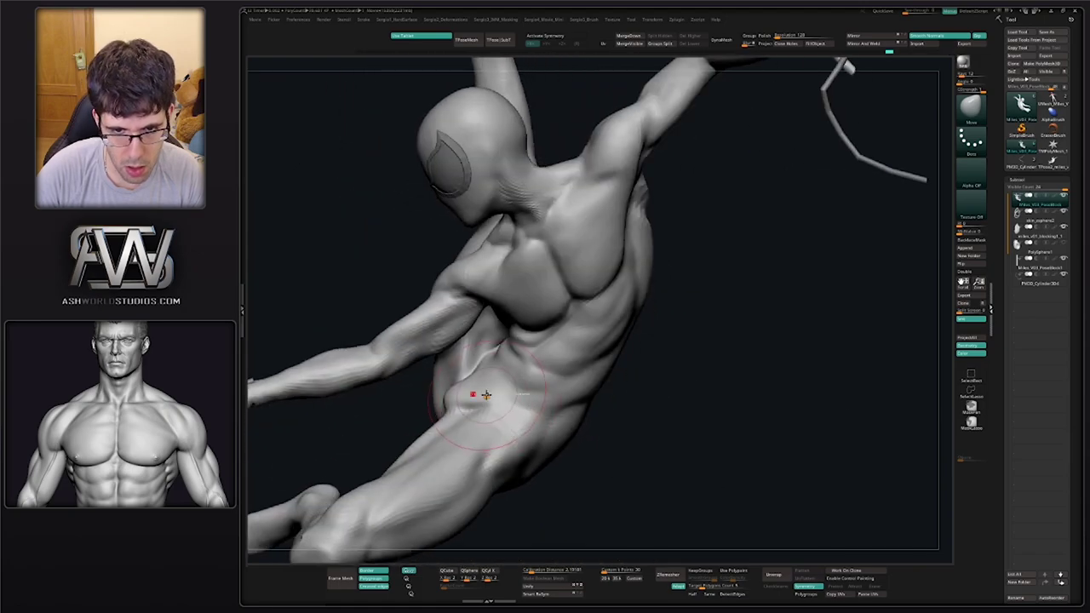
drag(459, 394, 478, 405)
mouse_move(478, 406)
right_down()
mouse_move(474, 393)
mouse_move(477, 404)
mouse_move(474, 394)
mouse_move(557, 423)
right_up()
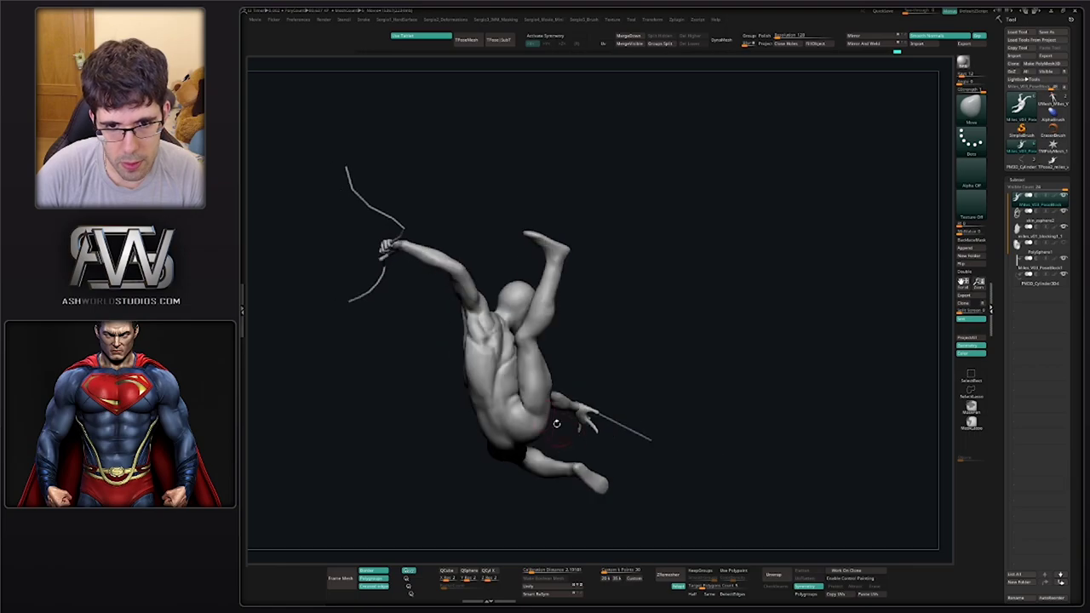
Smooth the side of the upper back and build up the shoulder blade area with the Clay brush
mouse_move(511, 380)
ctrl+right_down()
mouse_move(509, 392)
mouse_move(523, 382)
mouse_move(516, 394)
ctrl+right_up()
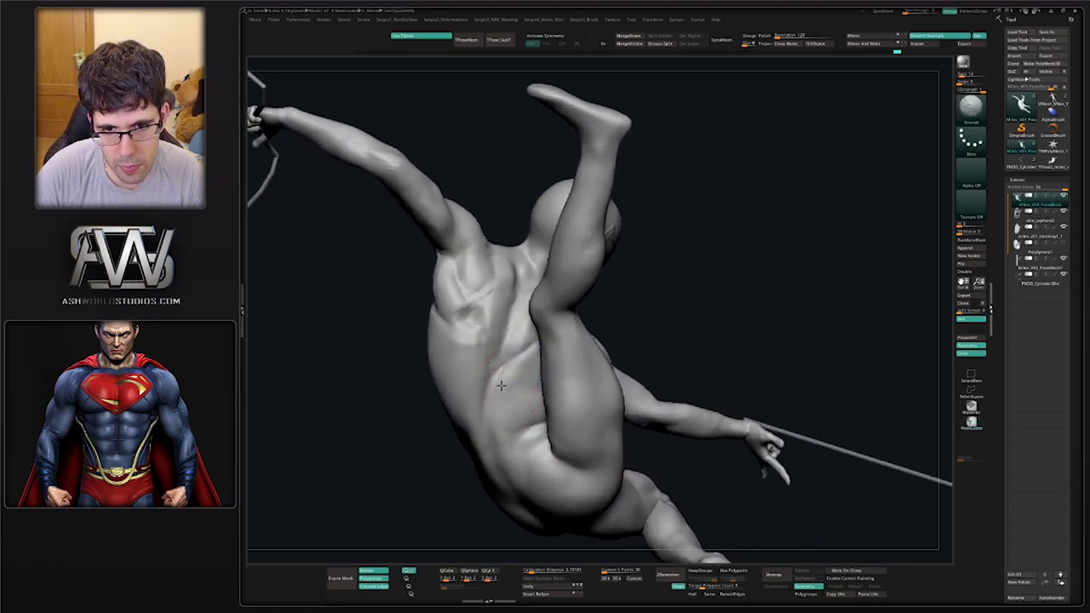
right_drag(458, 358, 487, 363)
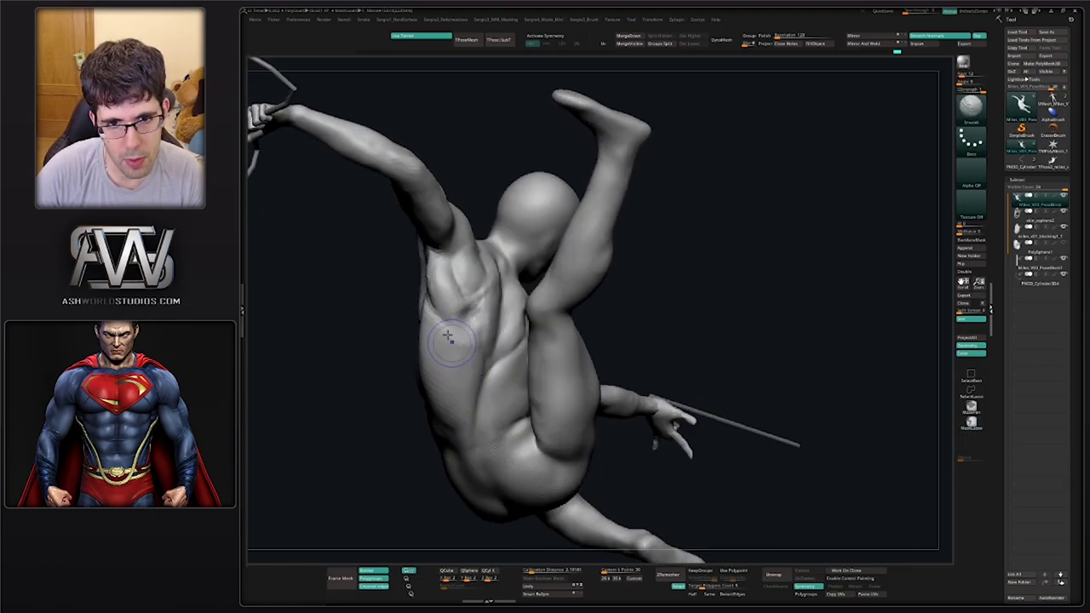
mouse_move(429, 316)
mouse_down()
mouse_move(486, 340)
mouse_move(491, 353)
mouse_up()
mouse_move(491, 354)
ctrl+right_down()
mouse_move(453, 322)
mouse_move(455, 362)
mouse_move(414, 394)
mouse_move(386, 398)
ctrl+right_up()
key(b)
key(c)
key(l)
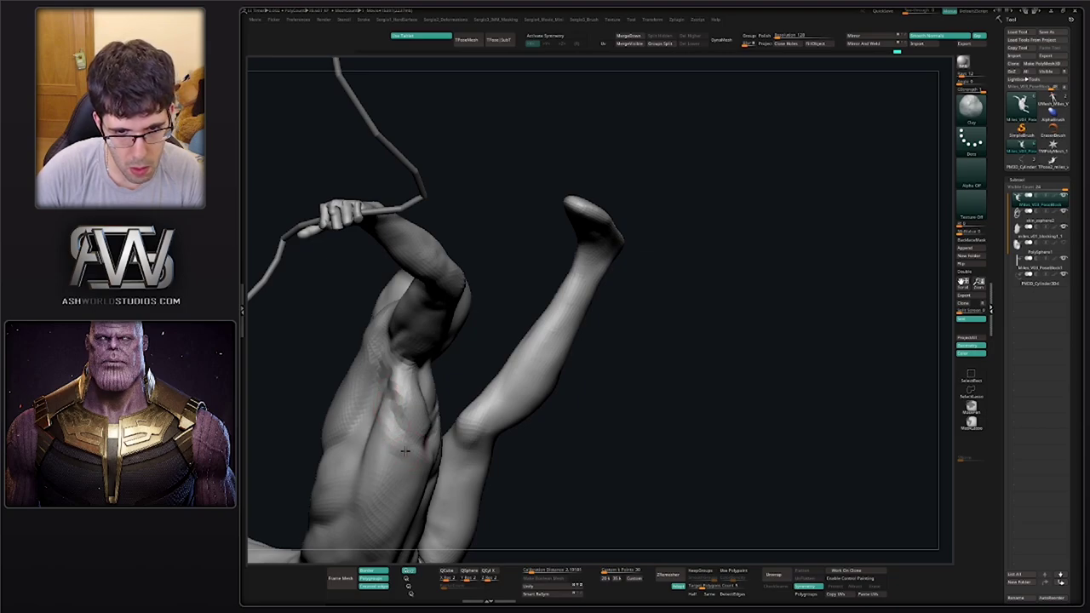
drag(392, 412, 404, 438)
Sculpt the muscles around the shoulder blade and armpit with the Standard brush and smooth them
key(b)
key(s)
key(t)
right_drag(389, 432, 358, 412)
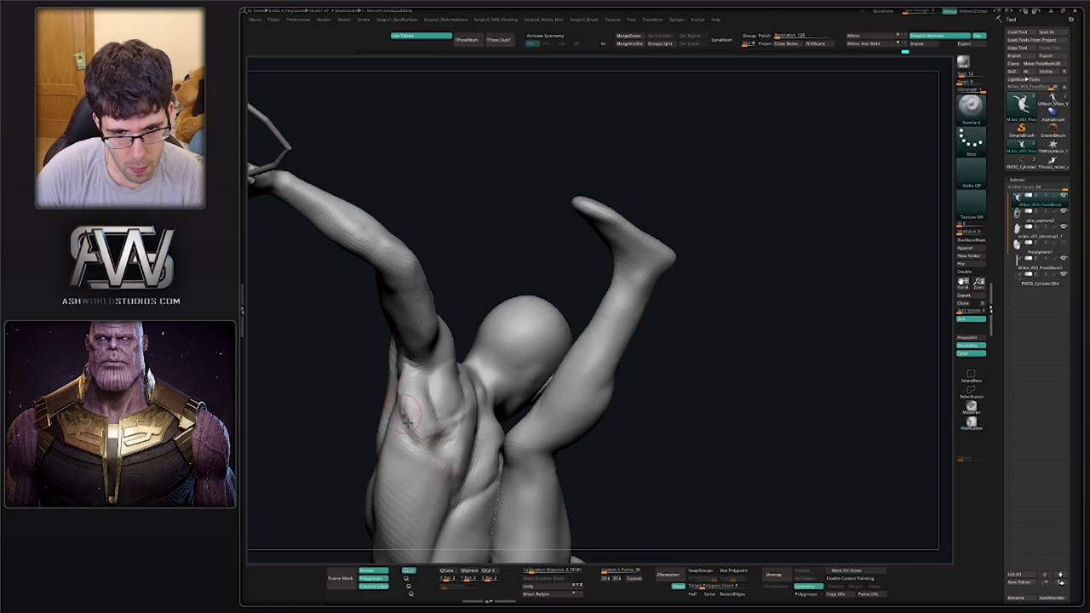
shift+drag(426, 476, 443, 477)
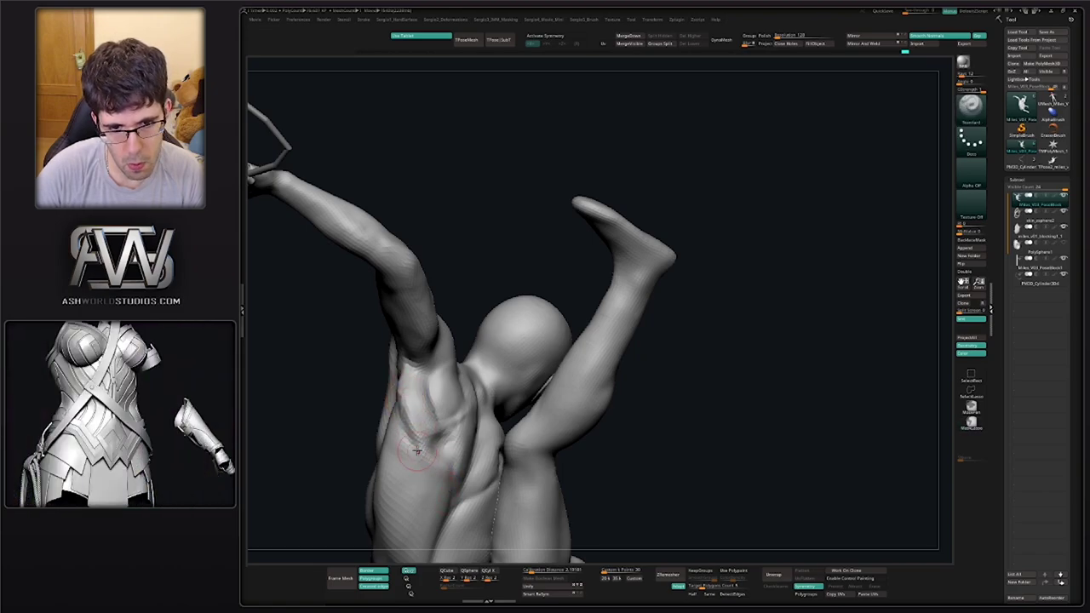
right_drag(392, 448, 415, 439)
shift+drag(397, 384, 405, 417)
right_drag(434, 483, 404, 455)
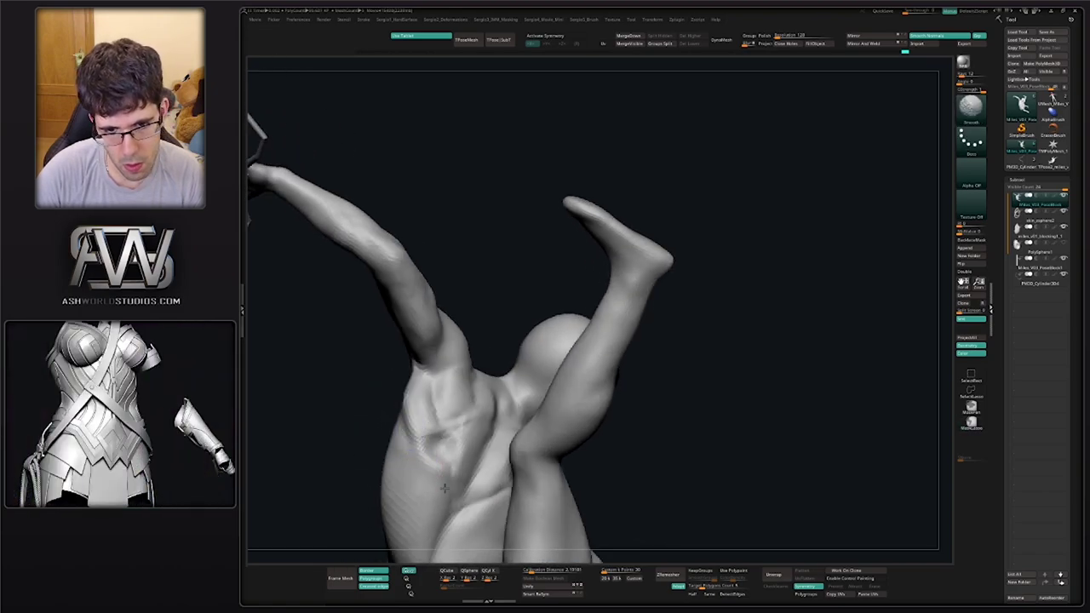
shift+drag(428, 477, 431, 470)
Refine the creases around the shoulder blade with the Move and DamStandard brushes and smooth them
key(b)
key(m)
key(v)
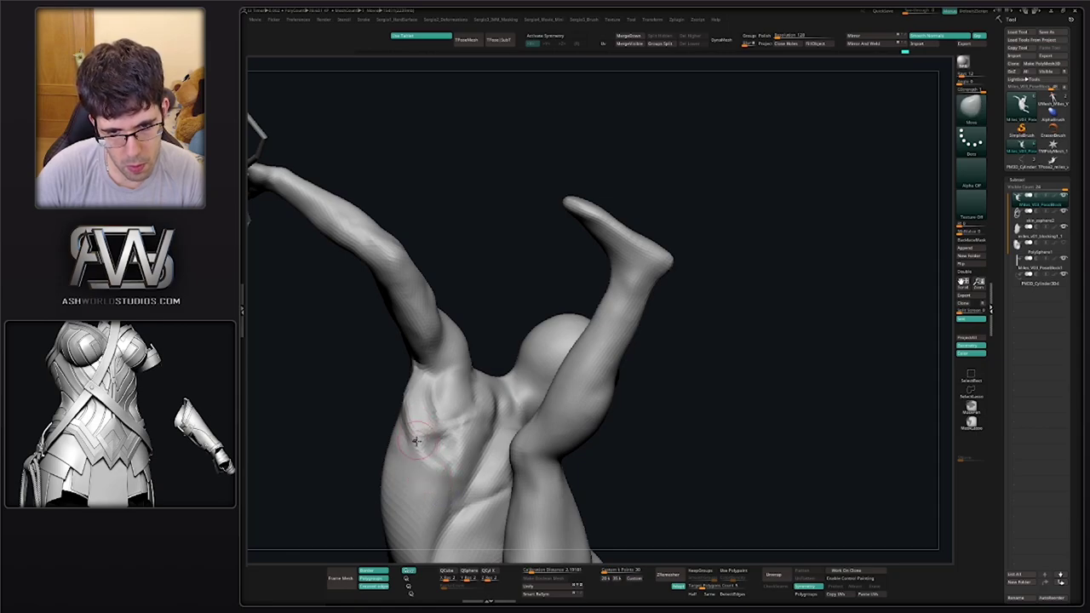
mouse_move(423, 454)
ctrl+right_down()
mouse_move(420, 424)
mouse_move(452, 464)
mouse_move(443, 394)
mouse_move(424, 399)
mouse_move(439, 431)
ctrl+right_up()
key(b)
key(d)
key(s)
shift+drag(430, 409, 435, 434)
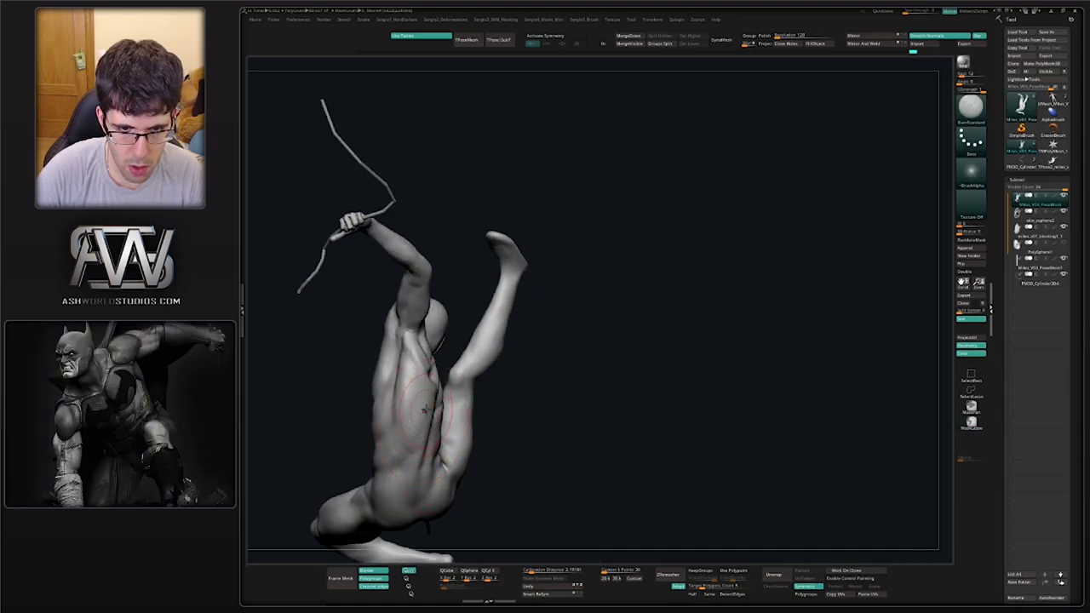
Define the muscles along the side of the back below the armpit with the DamStandard and Move brushes
mouse_move(423, 399)
right_down()
mouse_move(417, 370)
mouse_move(392, 400)
right_up()
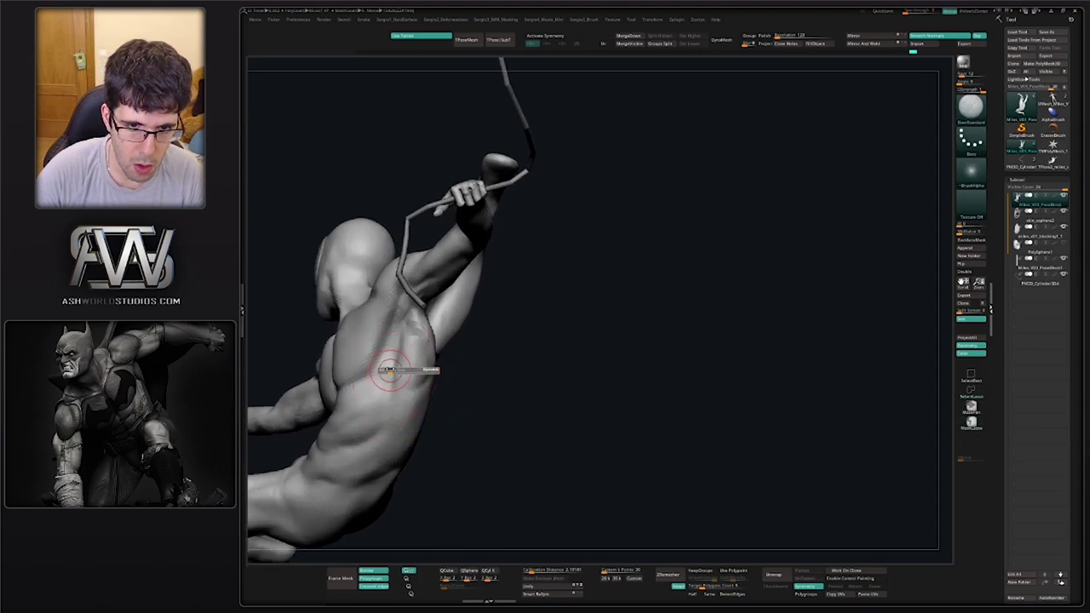
drag(389, 372, 385, 353)
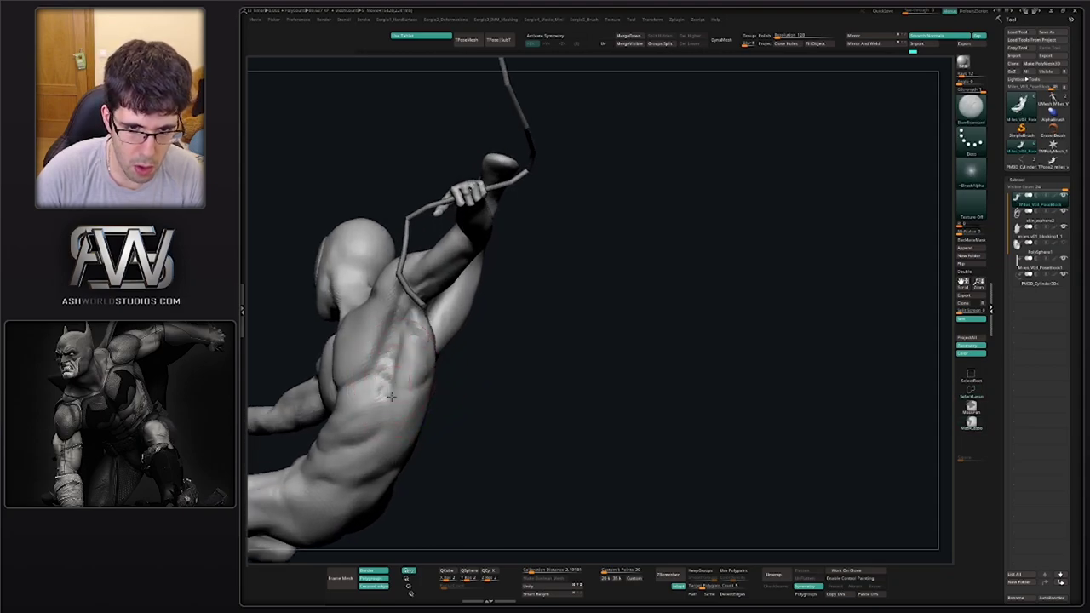
mouse_move(391, 397)
right_down()
mouse_move(394, 408)
mouse_move(385, 368)
mouse_move(397, 388)
mouse_move(428, 401)
mouse_move(380, 389)
right_up()
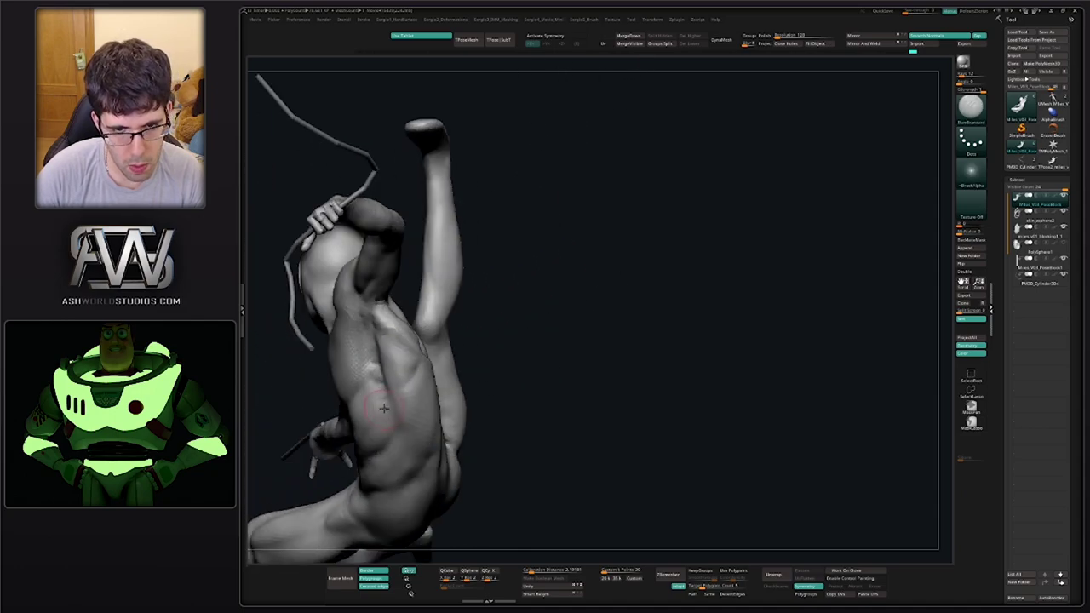
key(b)
key(m)
key(v)
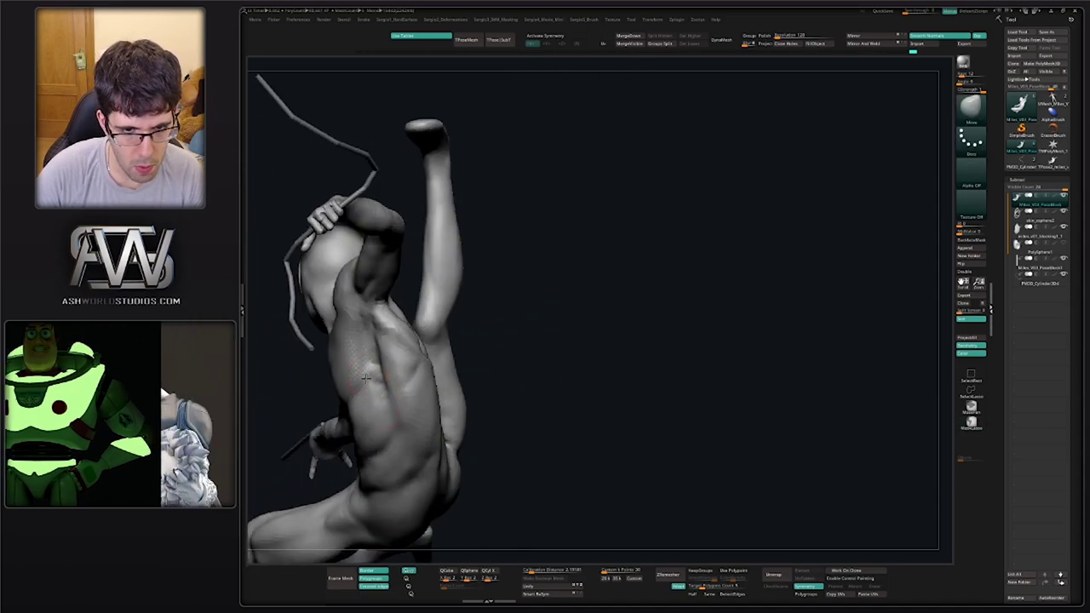
mouse_move(373, 383)
right_down()
mouse_move(393, 373)
mouse_move(370, 368)
mouse_move(400, 361)
mouse_move(392, 348)
mouse_move(370, 358)
mouse_move(338, 285)
mouse_move(371, 373)
mouse_move(435, 421)
mouse_move(397, 398)
right_up()
Adjust the base of the neck above the collarbone with the Move brush
key(b)
key(m)
key(v)
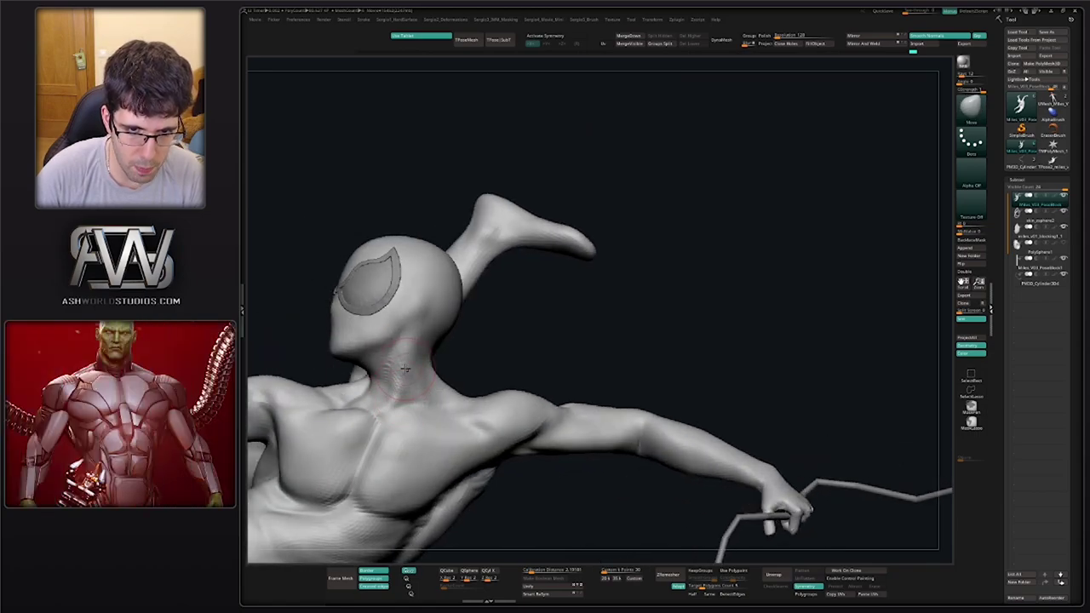
drag(399, 401, 396, 402)
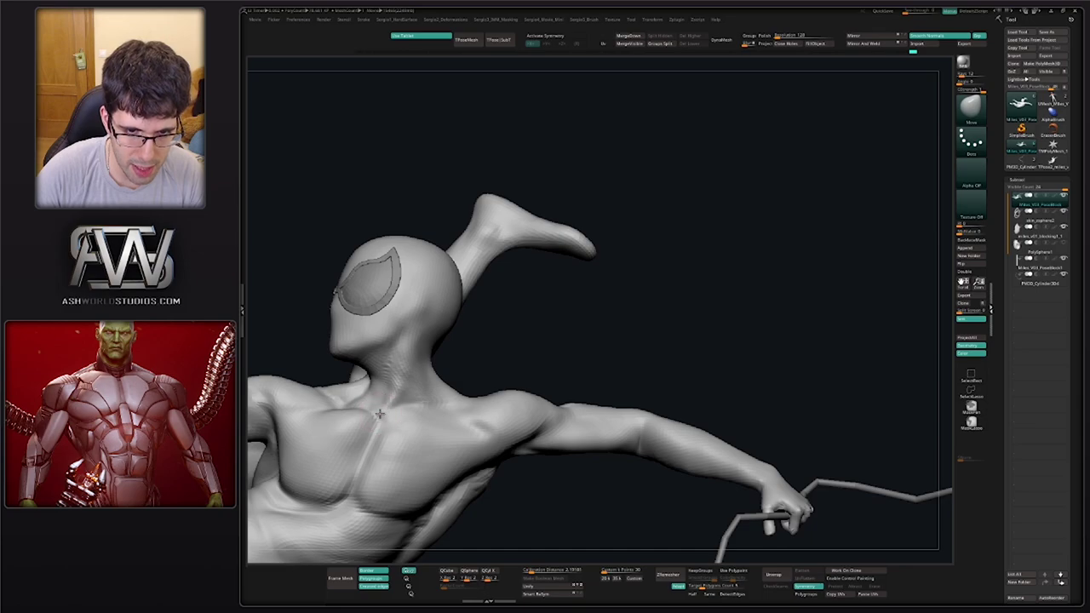
Carve the neck muscle lines with the DamStandard brush and smooth the side of the neck
mouse_move(384, 417)
right_down()
mouse_move(400, 378)
mouse_move(393, 391)
mouse_move(427, 380)
mouse_move(412, 359)
mouse_move(410, 392)
mouse_move(390, 385)
right_up()
key(b)
key(d)
key(s)
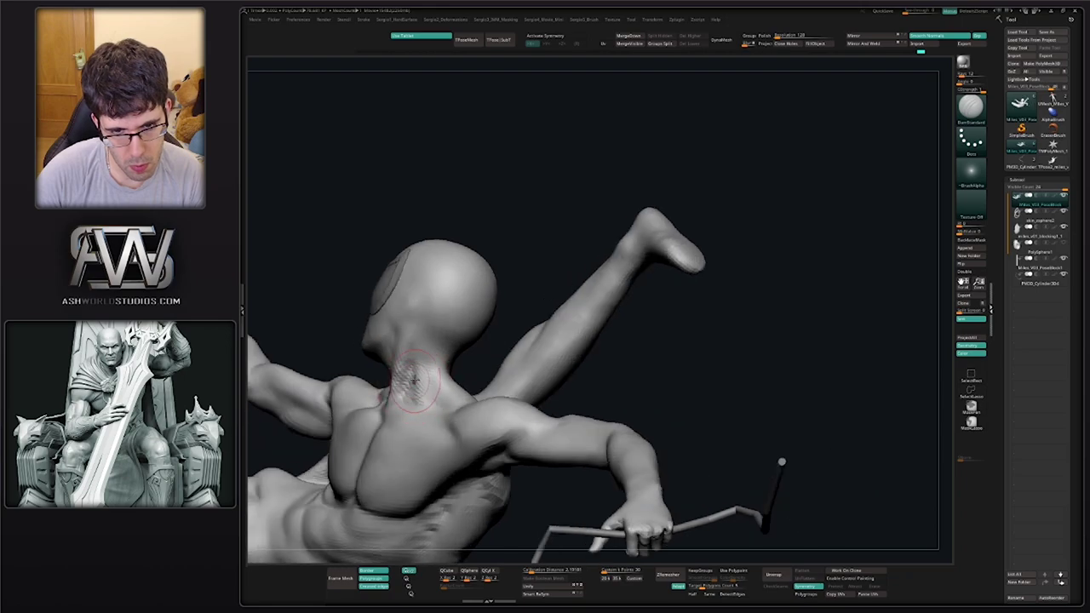
shift+drag(408, 380, 415, 384)
right_drag(381, 417, 414, 358)
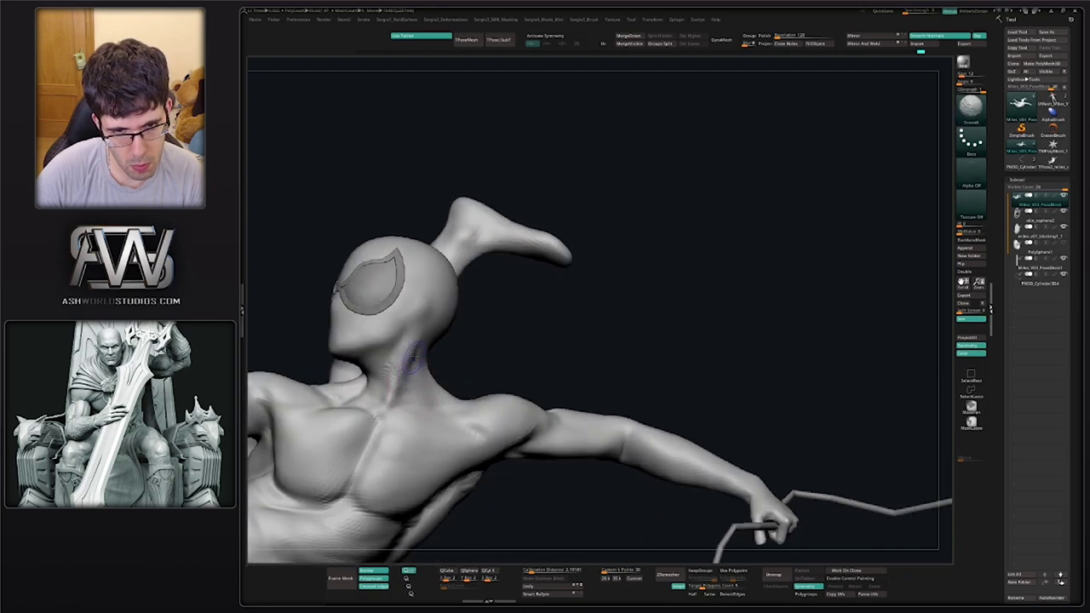
shift+drag(401, 345, 397, 371)
right_drag(416, 371, 407, 385)
shift+drag(409, 390, 413, 381)
mouse_move(426, 392)
right_down()
mouse_move(404, 388)
mouse_move(414, 383)
mouse_move(418, 397)
mouse_move(438, 348)
mouse_move(434, 370)
right_up()
Refine the neck creases further with the Move and DamStandard brushes and smooth the transition into the shoulder
key(b)
key(m)
key(v)
key(b)
key(d)
key(s)
shift+drag(433, 371, 436, 360)
right_drag(424, 395, 408, 386)
shift+drag(412, 406, 419, 390)
right_drag(419, 390, 417, 386)
shift+drag(418, 386, 402, 382)
mouse_move(402, 383)
ctrl+right_down()
mouse_move(406, 402)
mouse_move(439, 373)
mouse_move(482, 369)
mouse_move(443, 374)
ctrl+right_up()
ctrl+right_drag(409, 409, 385, 388)
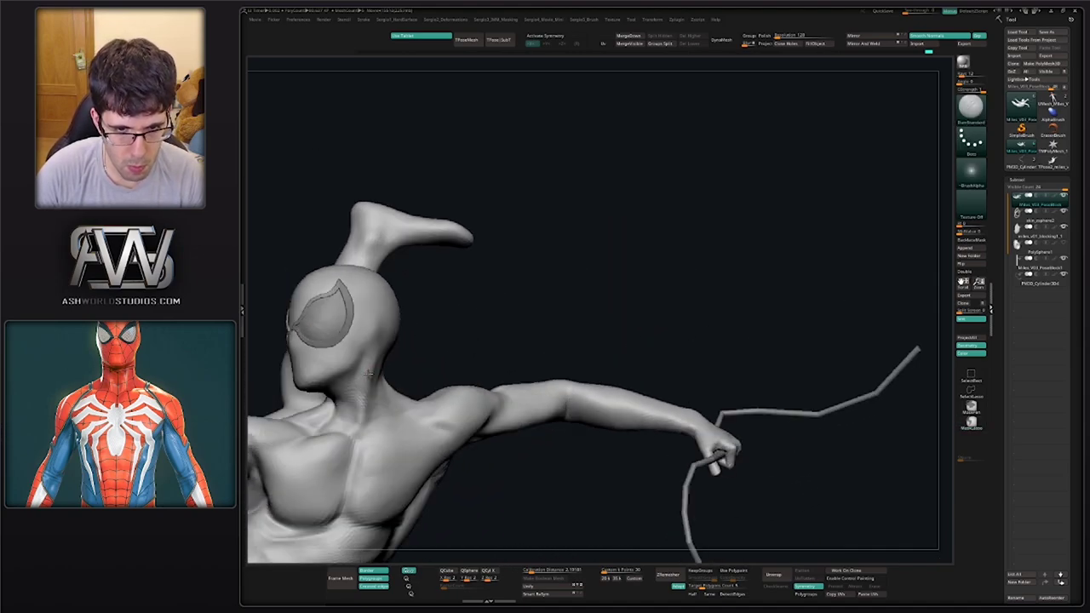
Adjust the contour of the side of the neck below the jaw with the Move brush
key(b)
key(m)
key(v)
drag(380, 389, 379, 391)
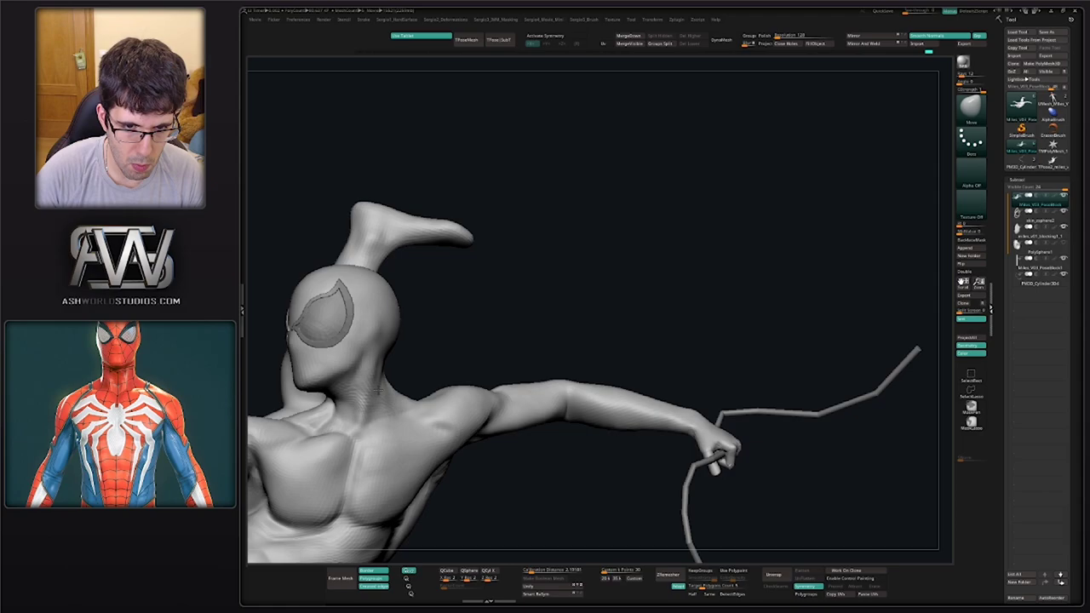
right_drag(389, 370, 409, 389)
Refine the back and side of the neck with the Clay brush and smooth the surface
key(b)
key(c)
key(l)
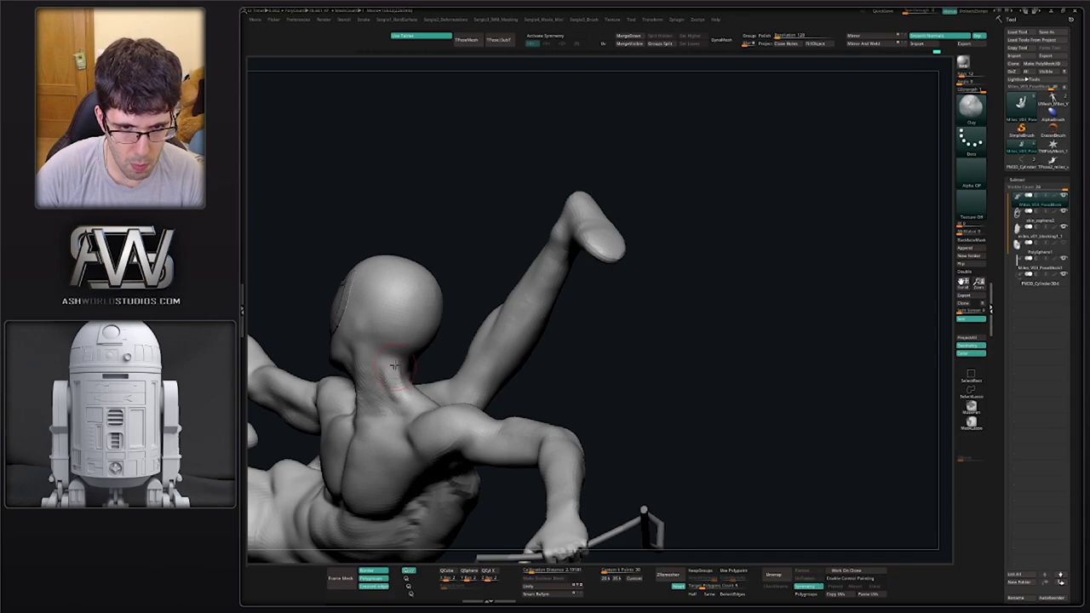
key(shift)
right_drag(393, 397, 337, 384)
shift+drag(406, 381, 416, 385)
right_drag(415, 385, 414, 380)
Reshape the outline where the neck meets the trapezius with the Move brush
key(b)
key(m)
key(v)
key(s)
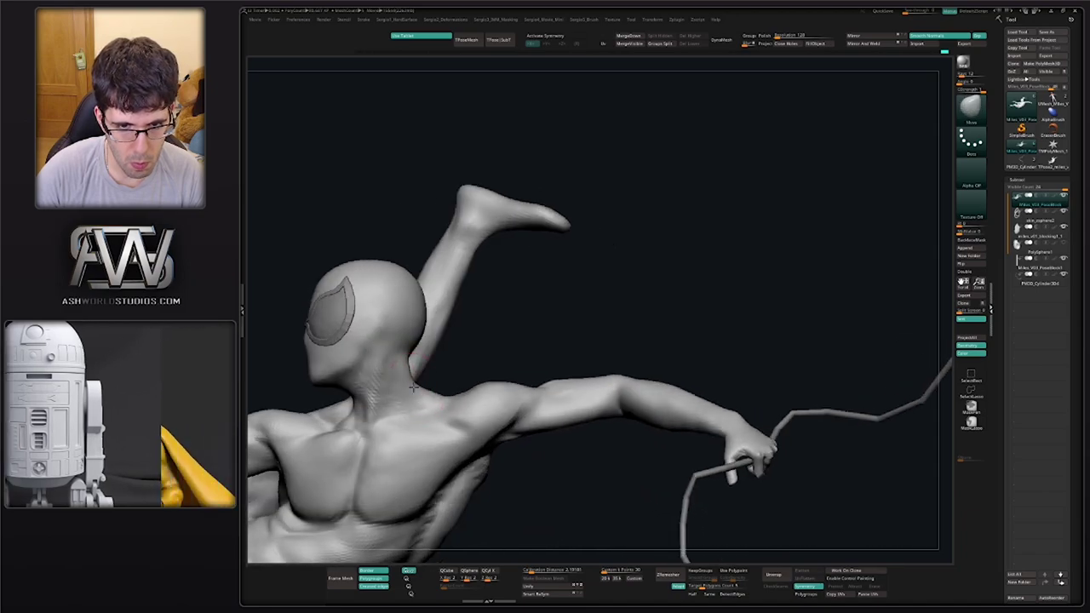
drag(415, 381, 425, 388)
mouse_move(424, 388)
right_down()
mouse_move(361, 375)
mouse_move(479, 354)
mouse_move(404, 361)
right_up()
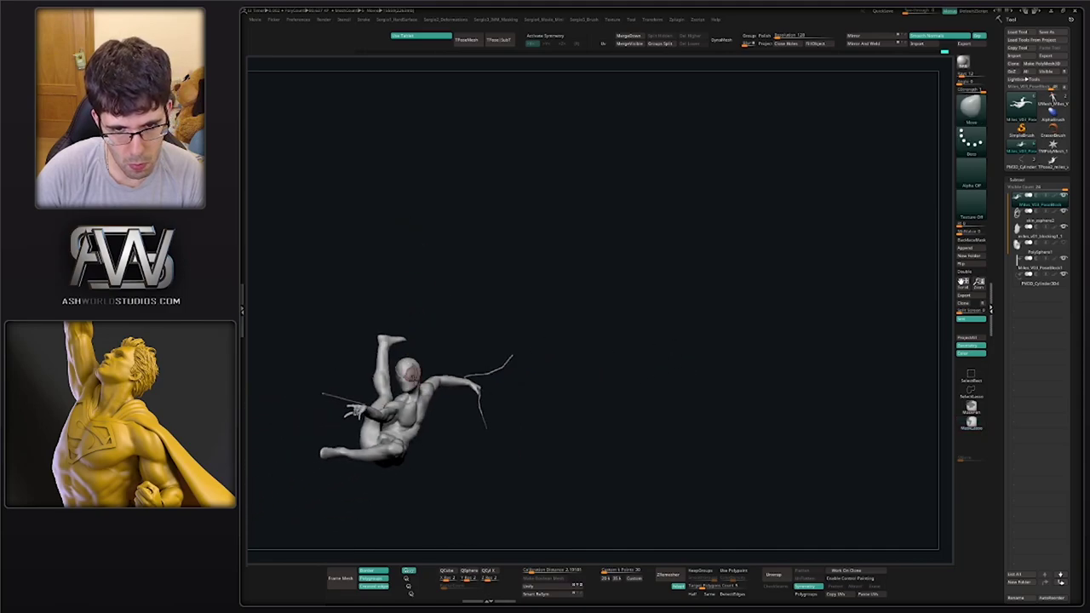
Mask the whole figure except the bent leg's foot and soften the mask edge at the ankle
mouse_move(384, 402)
right_down()
mouse_move(419, 402)
mouse_move(411, 465)
mouse_move(426, 480)
mouse_move(421, 409)
right_up()
mouse_move(421, 409)
right_down()
mouse_move(389, 379)
mouse_move(389, 410)
mouse_move(374, 373)
mouse_move(393, 370)
mouse_move(364, 430)
mouse_move(455, 423)
mouse_move(404, 434)
mouse_move(385, 475)
mouse_move(339, 365)
mouse_move(367, 460)
right_up()
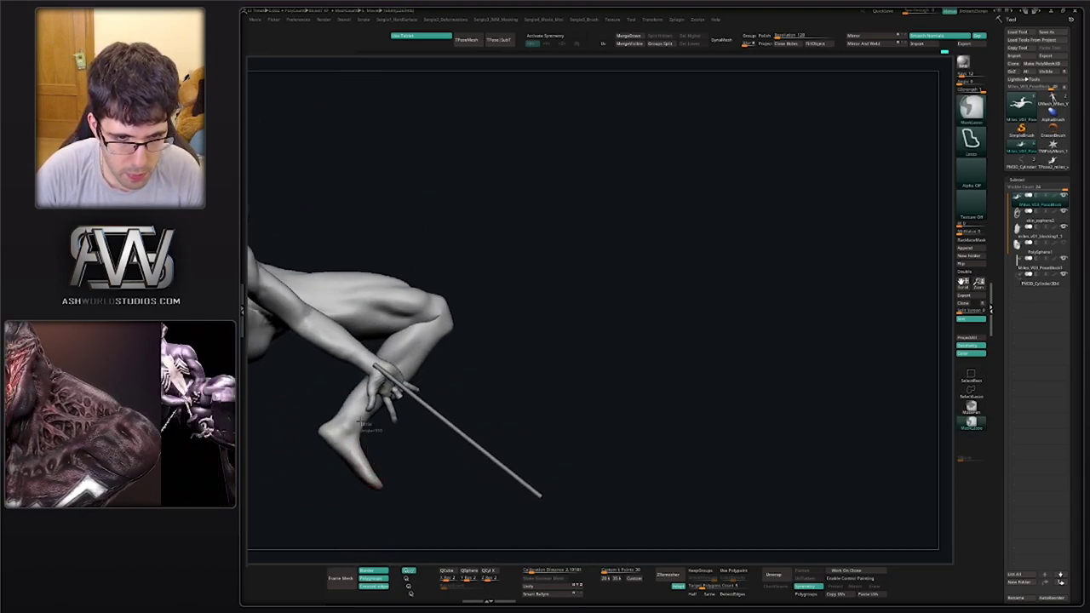
ctrl+drag(297, 399, 428, 511)
right_drag(413, 454, 383, 449)
ctrl+click(383, 448)
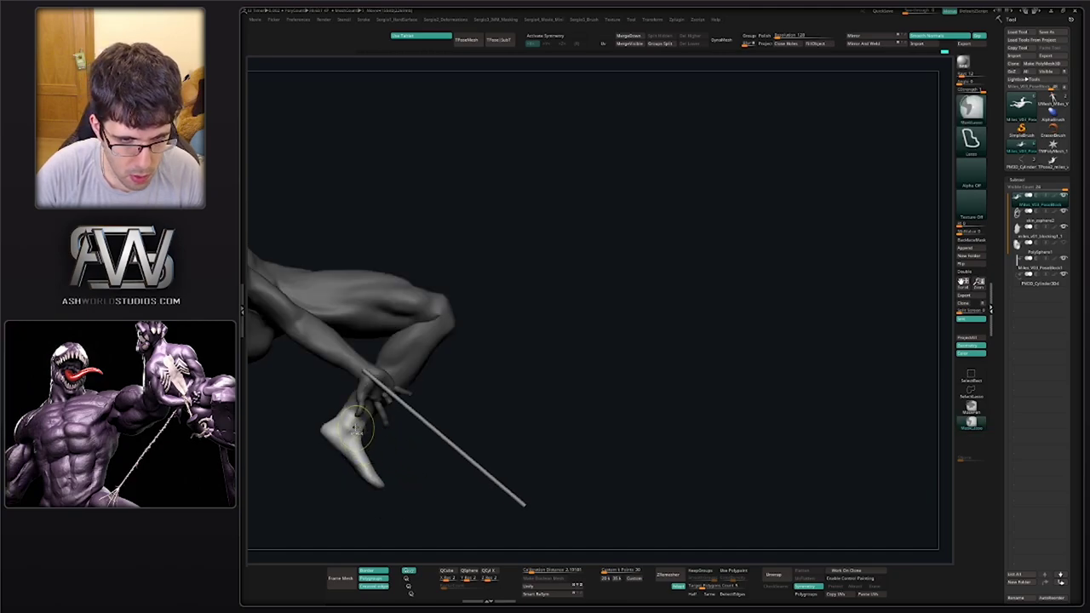
ctrl+click(383, 448)
ctrl+click(381, 445)
Rotate and reposition the bent leg's foot at the ankle with the gizmo and clear the mask
key(w)
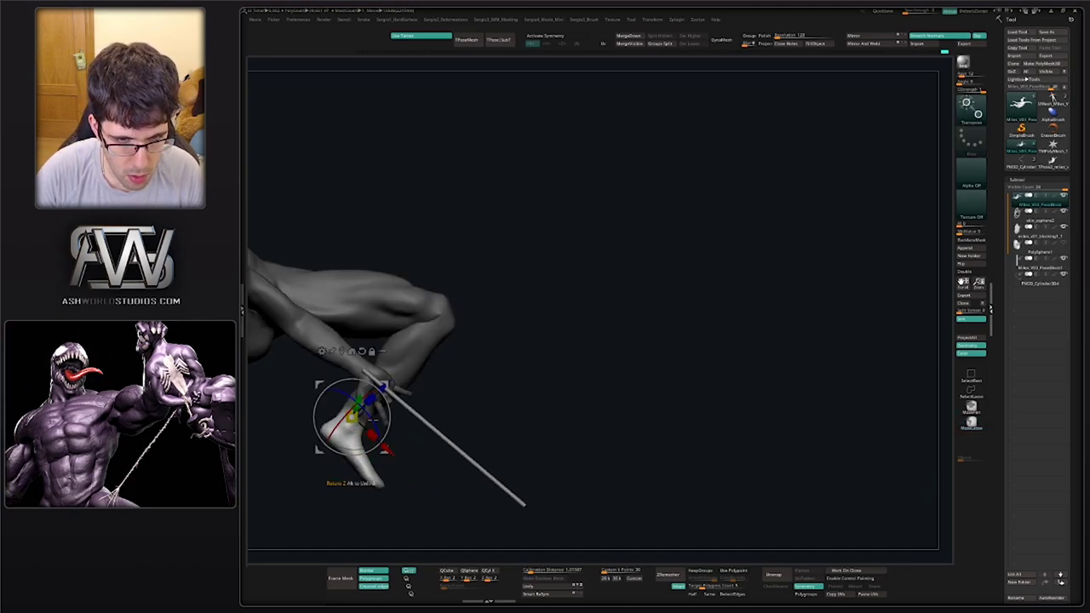
drag(387, 431, 382, 431)
drag(386, 392, 387, 385)
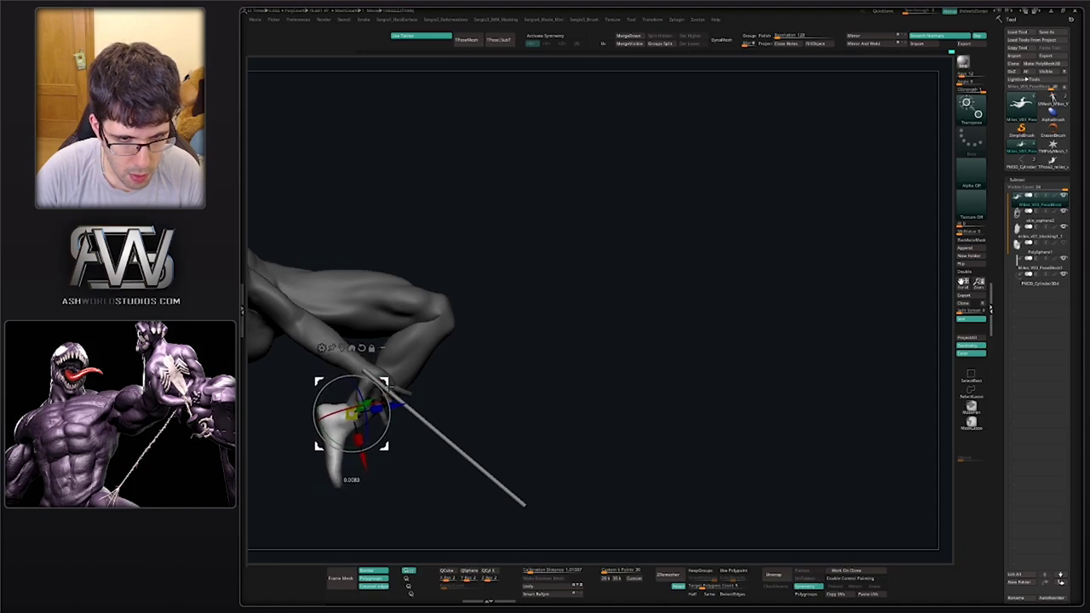
key(q)
ctrl+drag(379, 443, 385, 451)
Adjust the shape of the ankle and heel of the repositioned foot with the Move brush
key(s)
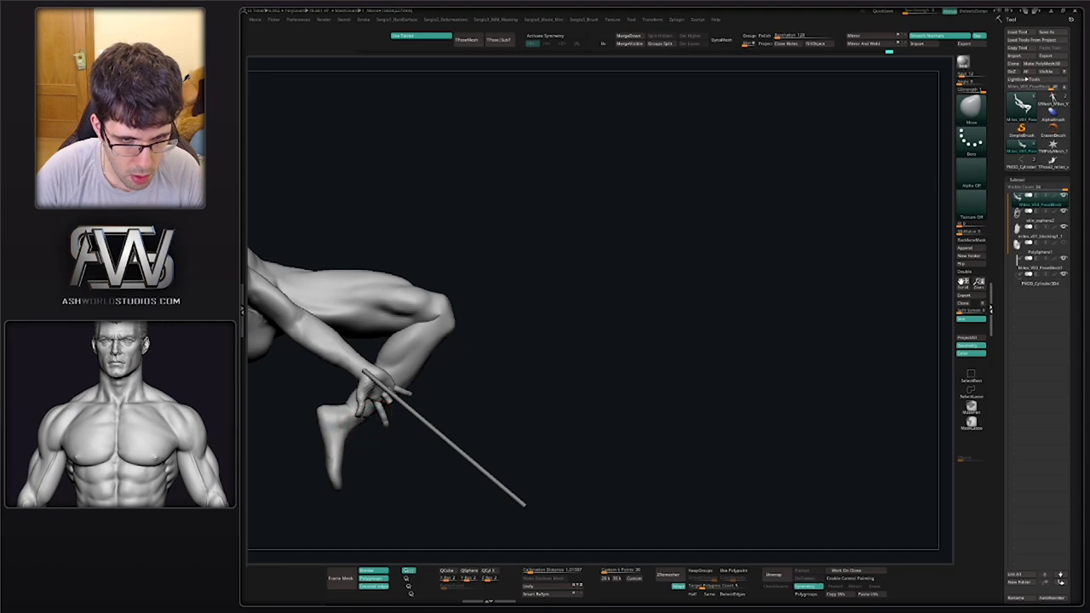
drag(348, 415, 350, 412)
right_drag(298, 413, 432, 395)
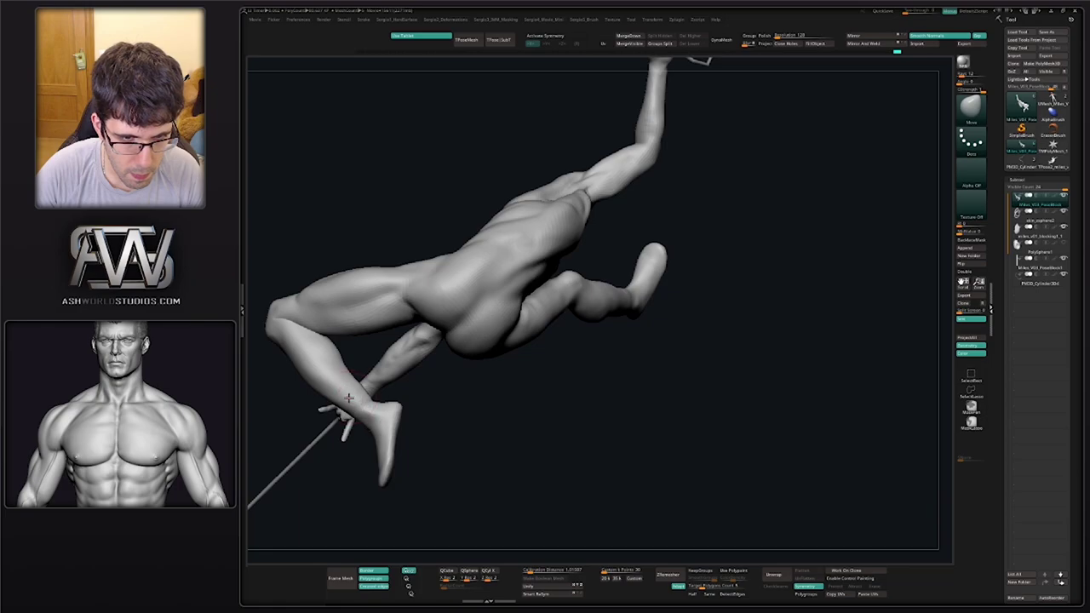
right_drag(344, 401, 426, 389)
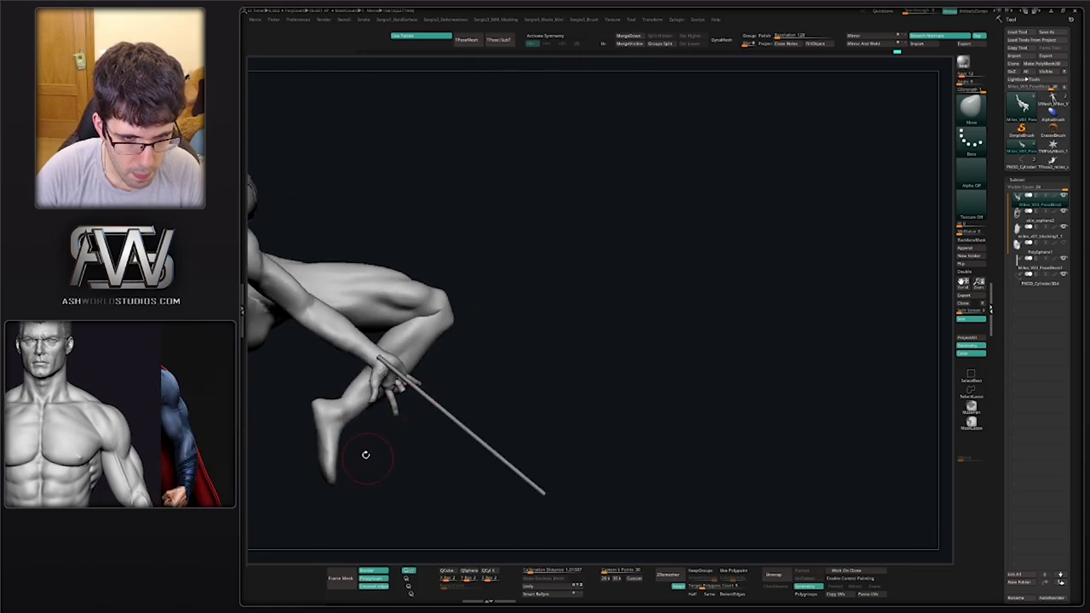
right_drag(365, 455, 356, 455)
key(ctrl+z)
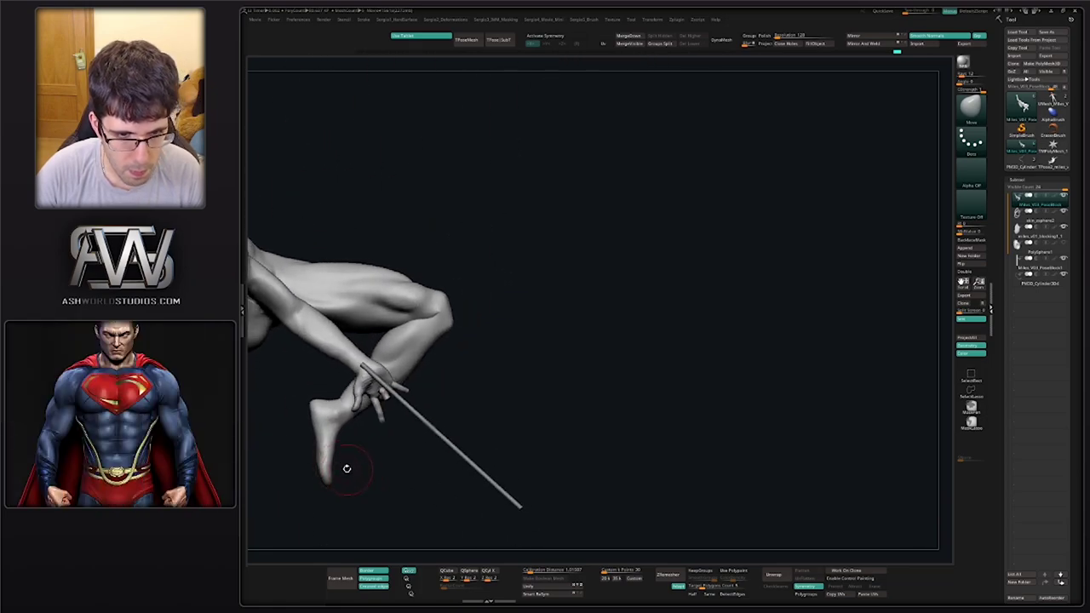
Isolate the front of the foot with a softened mask and bend the toes by rotating them with the gizmo
mouse_move(345, 464)
ctrl+mouse_down()
mouse_move(308, 461)
mouse_move(367, 486)
ctrl+mouse_up()
mouse_move(385, 490)
right_down()
mouse_move(327, 486)
mouse_move(388, 481)
mouse_move(350, 477)
right_up()
ctrl+click(351, 477)
key(w)
alt+click(330, 463)
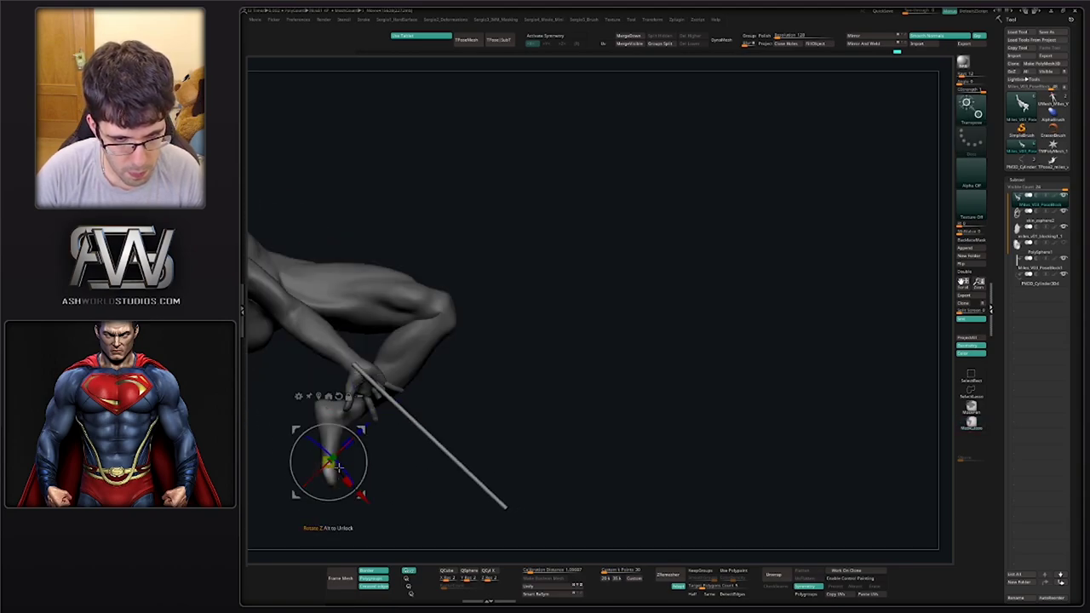
mouse_move(339, 468)
mouse_down()
mouse_move(360, 449)
mouse_move(364, 473)
mouse_up()
key(q)
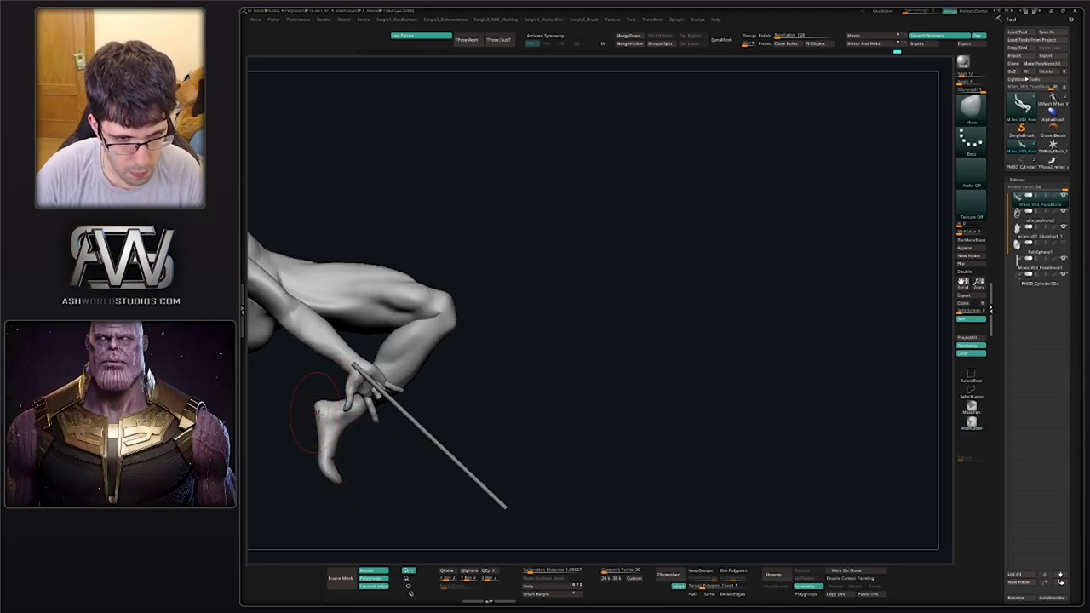
Shape the toe end of the bent leg's foot from several angles with the Move brush
drag(354, 417, 424, 418)
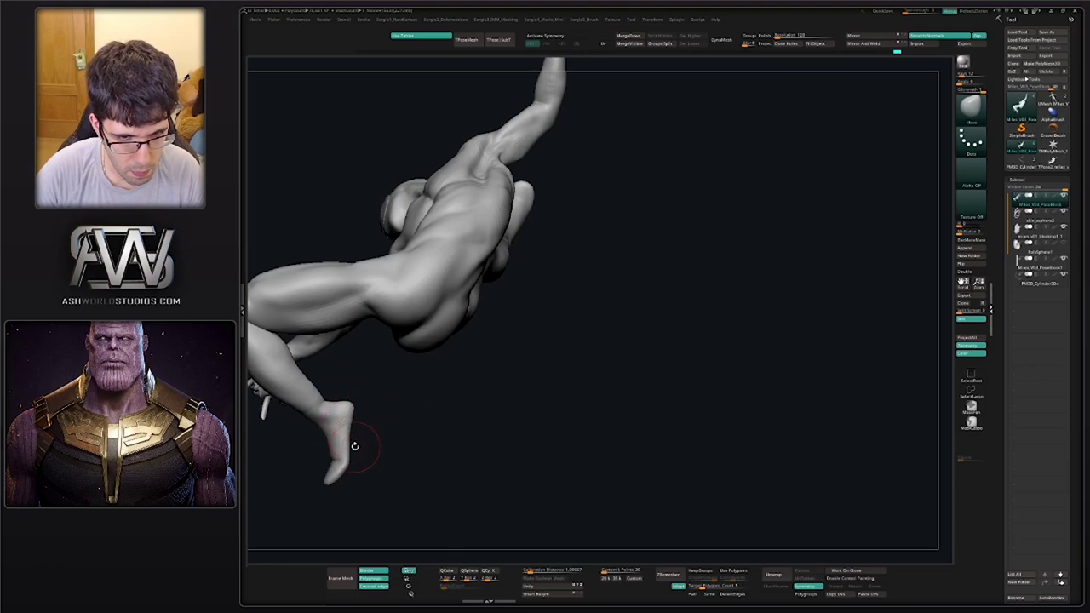
drag(375, 461, 334, 494)
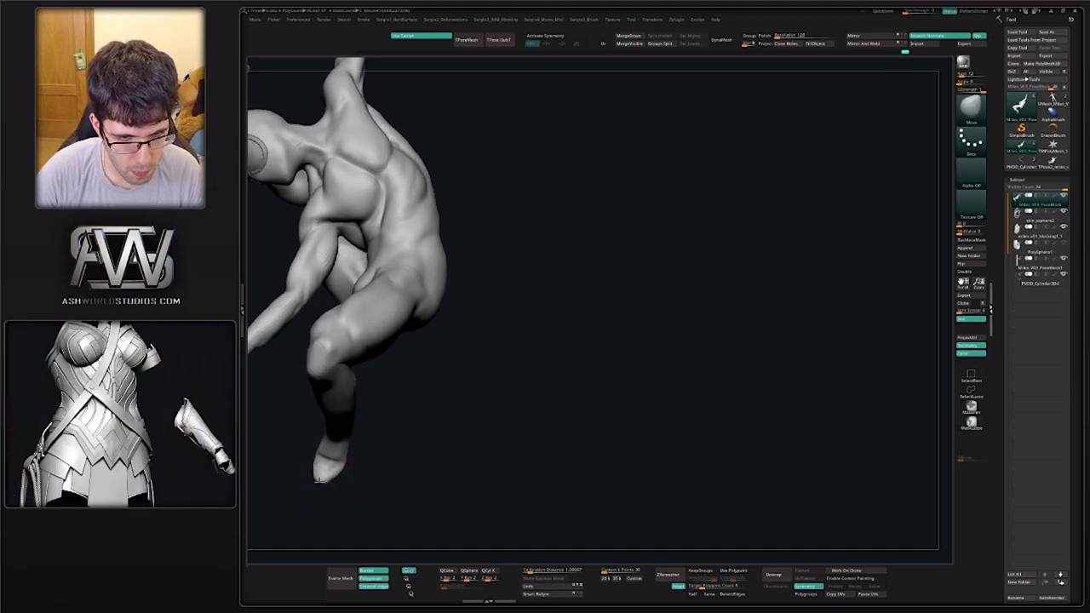
drag(317, 471, 344, 492)
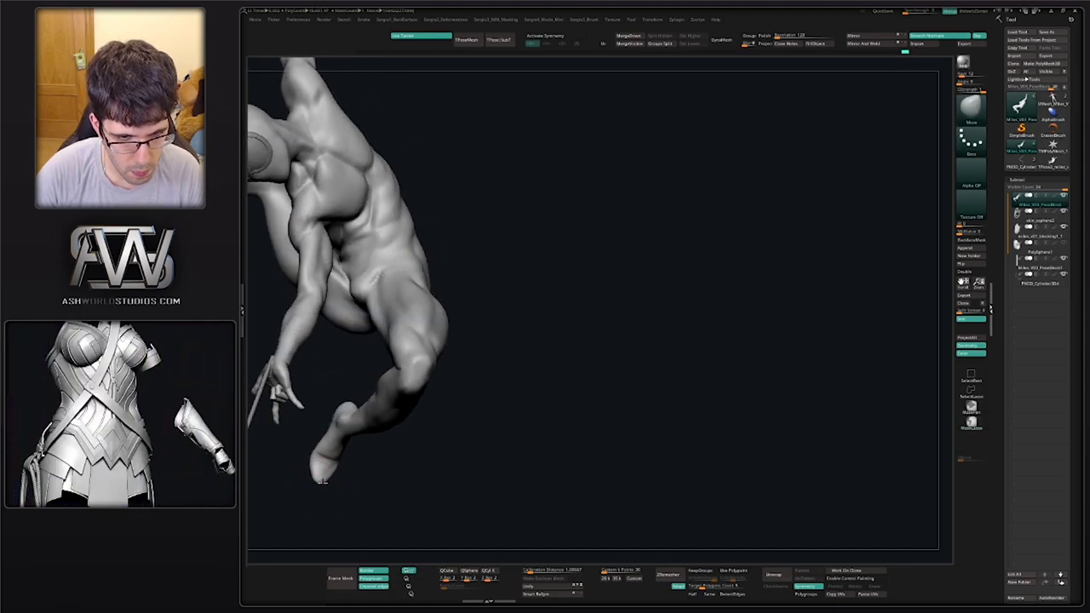
ctrl+right_drag(341, 496, 328, 397)
ctrl+right_drag(331, 464, 326, 494)
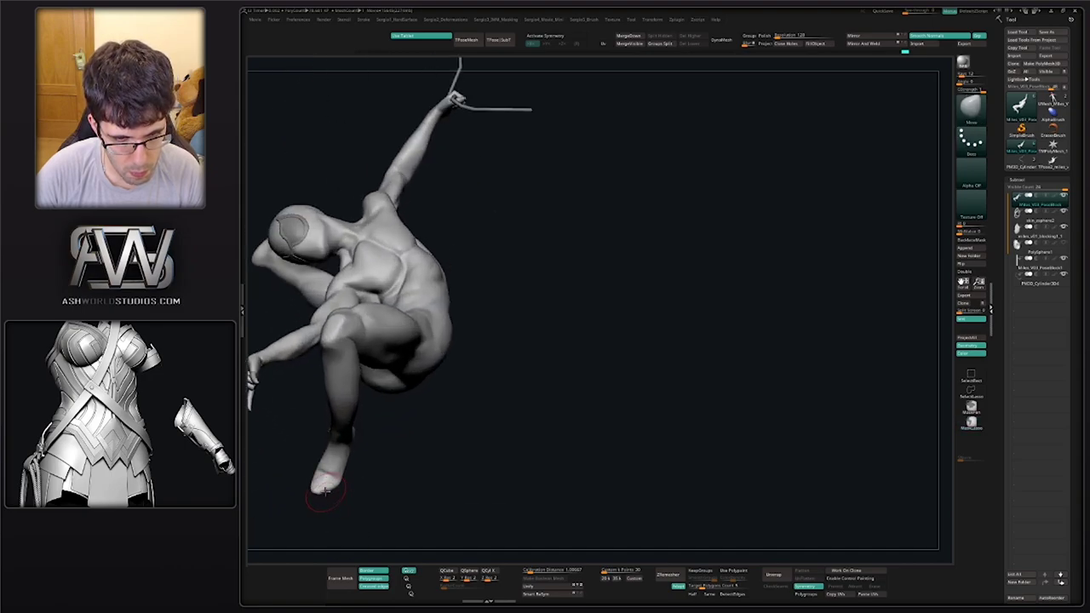
drag(326, 492, 325, 501)
right_drag(326, 502, 317, 500)
drag(317, 500, 324, 494)
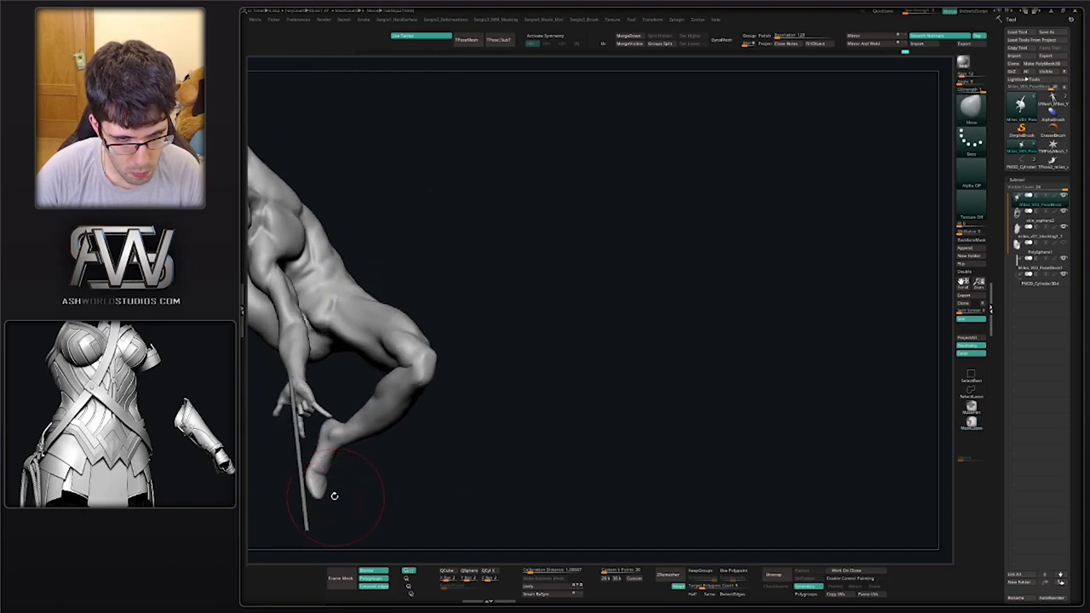
right_drag(334, 496, 339, 492)
key(s)
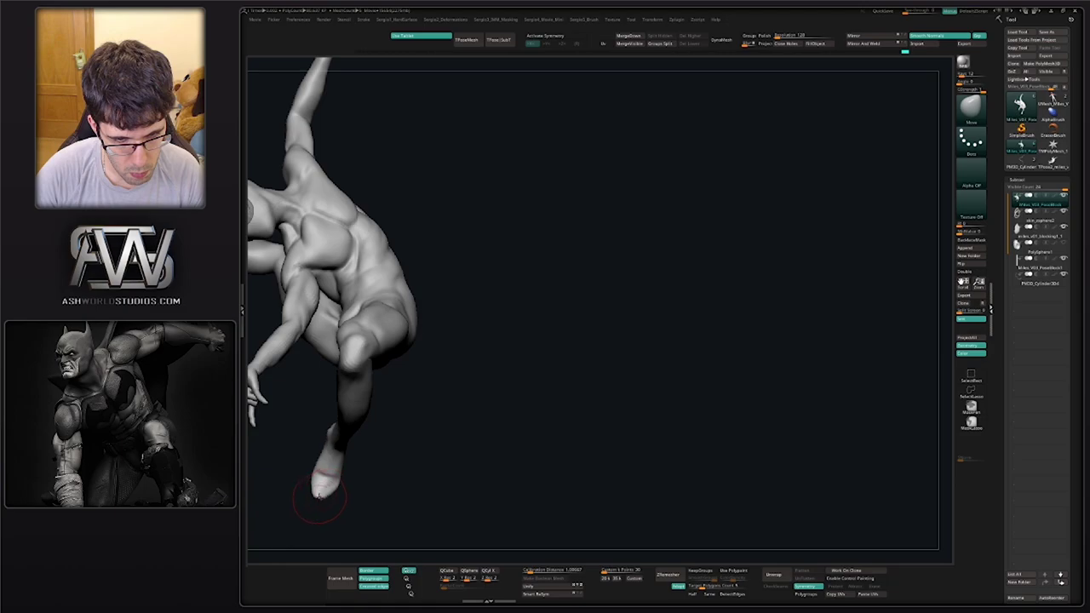
Refine the heel and back of the ankle on the bent leg's foot with the Move brush
drag(361, 476, 452, 426)
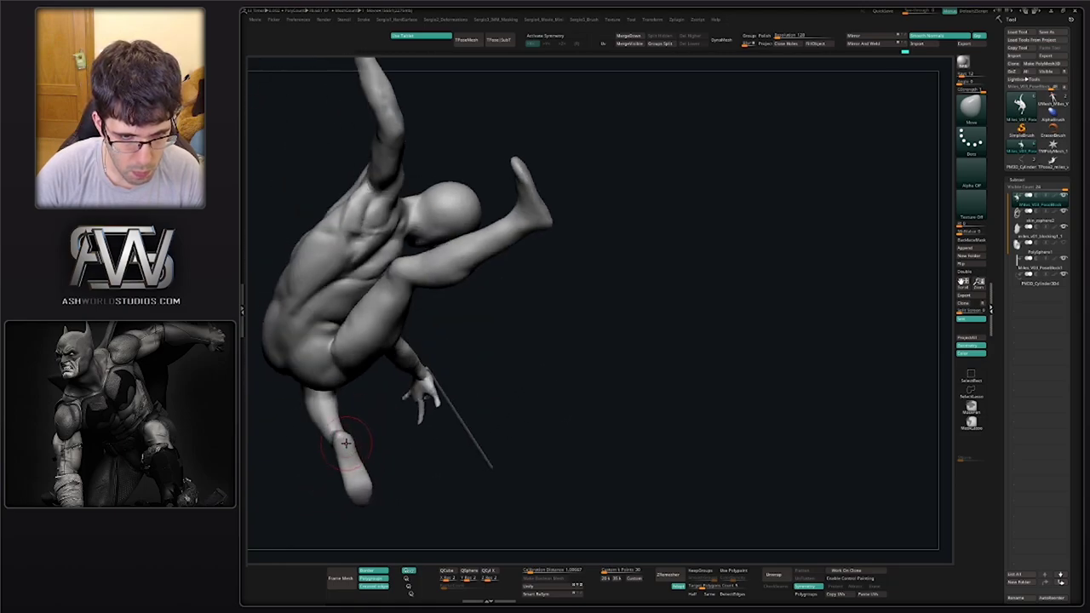
drag(328, 439, 339, 429)
right_drag(339, 428, 330, 438)
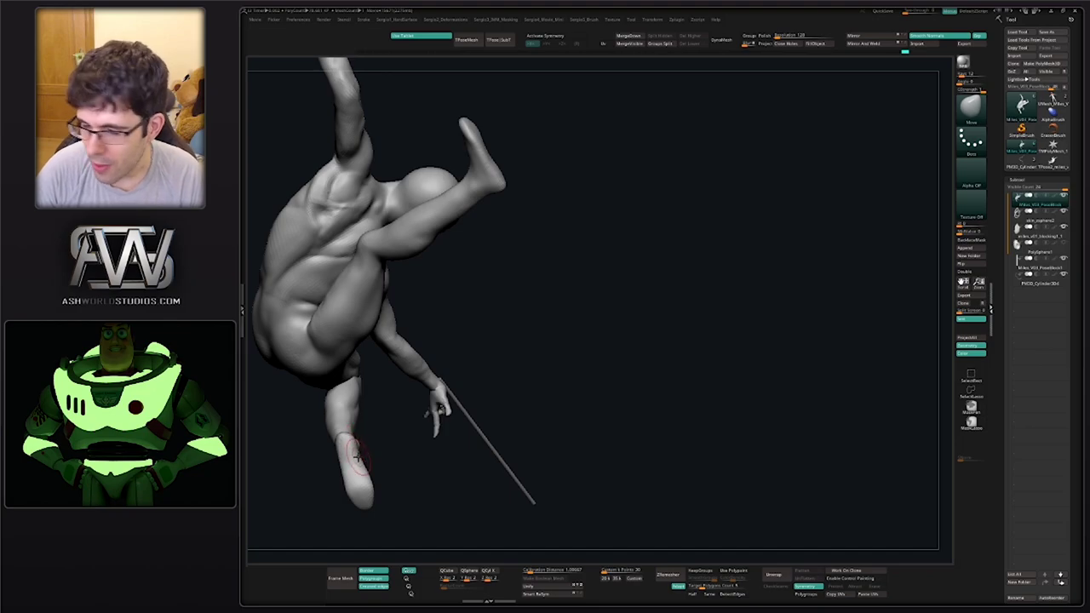
ctrl+right_drag(353, 432, 345, 447)
key(s)
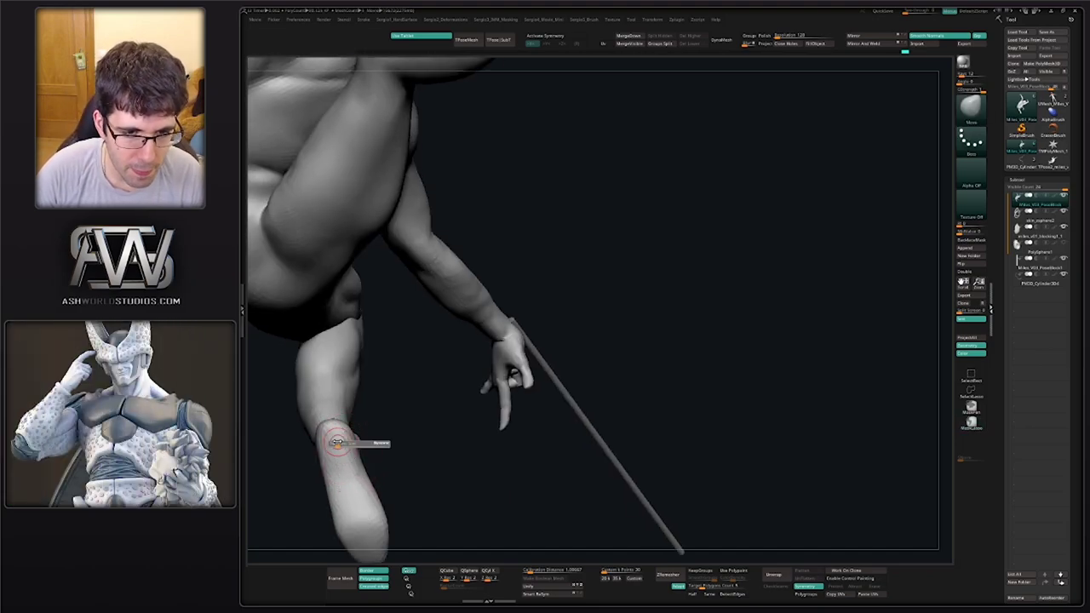
mouse_move(335, 425)
mouse_down()
mouse_move(322, 426)
mouse_move(339, 436)
mouse_up()
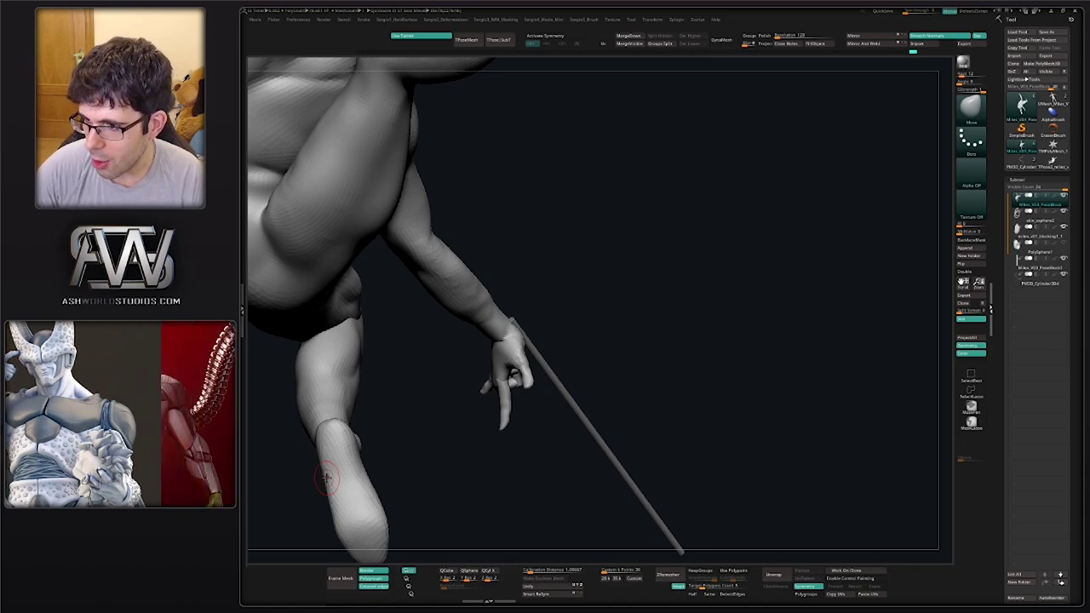
Examine the whole figure's pose and silhouette from several angles and distances
mouse_move(506, 343)
right_down()
mouse_move(465, 297)
mouse_move(404, 329)
right_up()
mouse_move(404, 329)
mouse_down()
mouse_move(430, 322)
mouse_move(451, 336)
mouse_up()
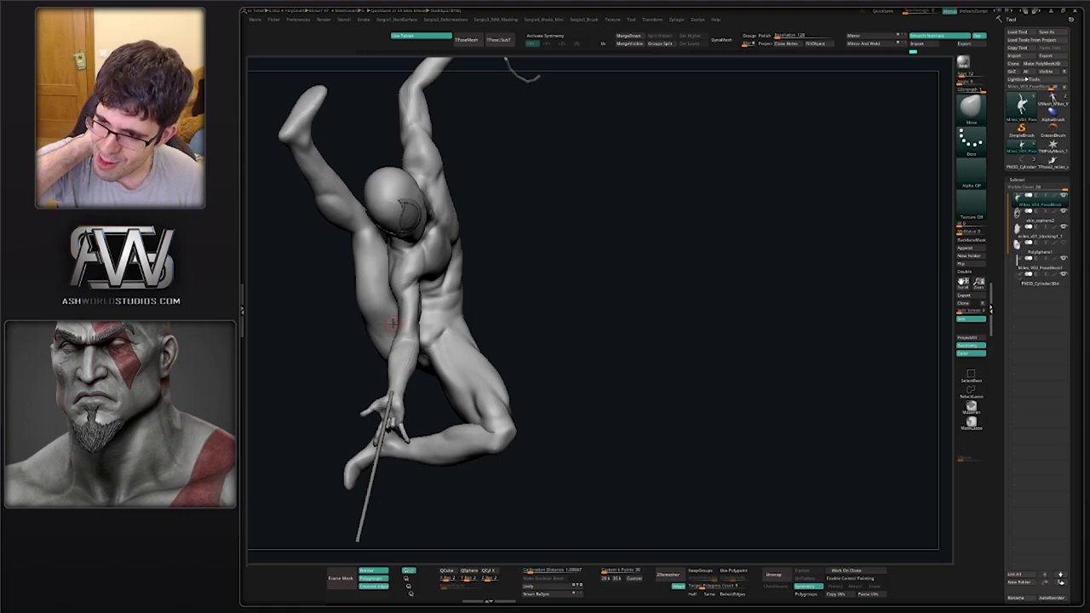
alt+drag(631, 245, 627, 338)
drag(579, 353, 573, 289)
ctrl+right_drag(573, 290, 579, 314)
mouse_move(579, 313)
mouse_down()
mouse_move(538, 358)
mouse_move(572, 333)
mouse_up()
drag(572, 333, 555, 328)
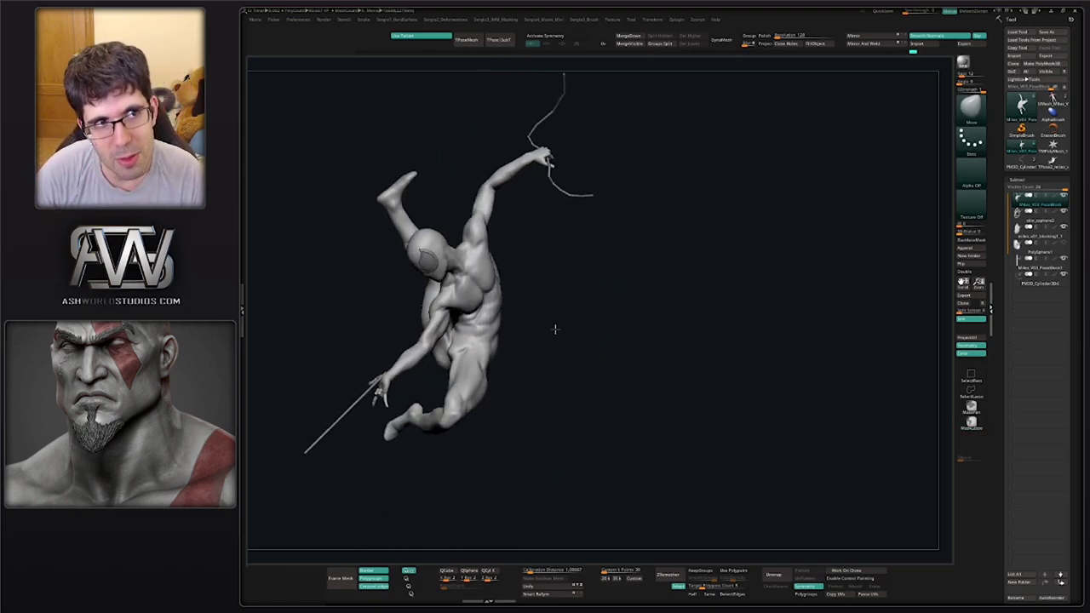
ctrl+right_drag(554, 329, 545, 294)
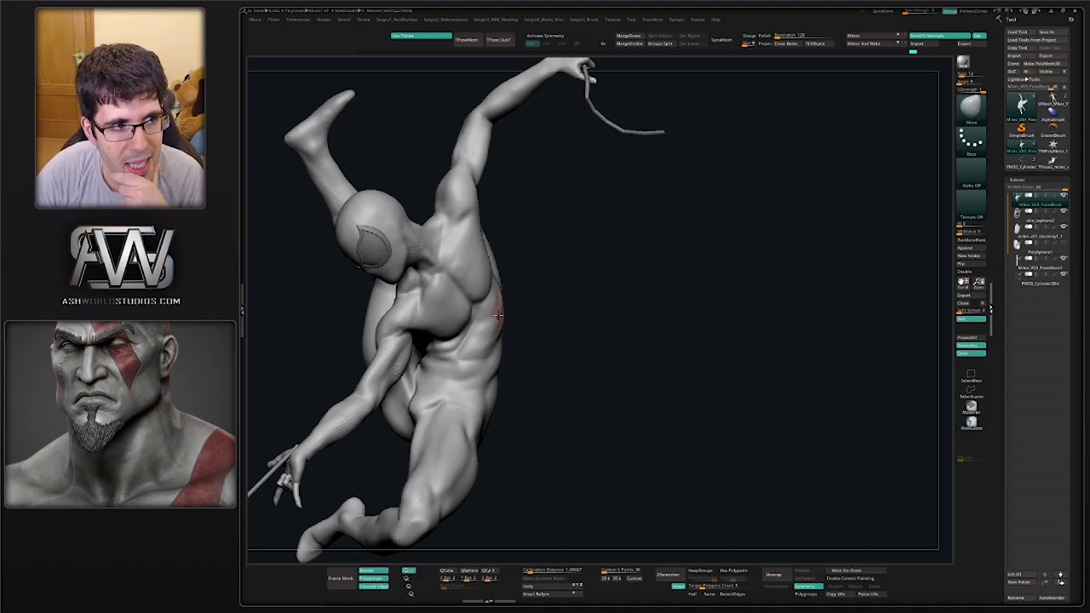
drag(550, 308, 529, 307)
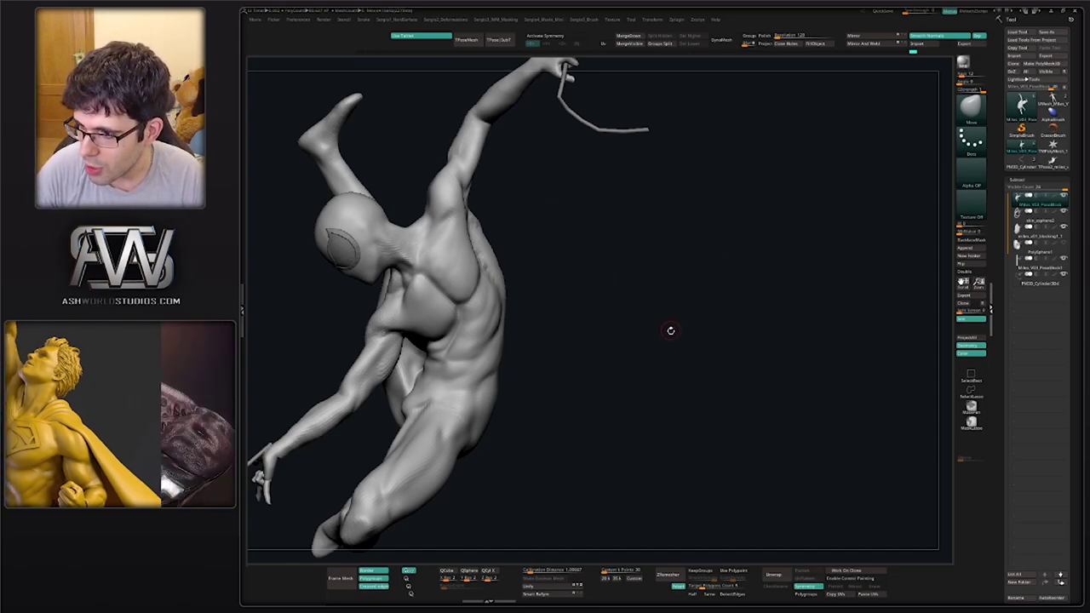
drag(671, 330, 657, 333)
Carve the creases around the shoulder blade below the raised arm with the DamStandard brush
mouse_move(458, 377)
right_down()
mouse_move(482, 380)
mouse_move(446, 367)
mouse_move(421, 411)
mouse_move(474, 460)
right_up()
ctrl+right_drag(474, 460, 464, 417)
mouse_move(465, 417)
right_down()
mouse_move(452, 416)
mouse_move(460, 394)
mouse_move(449, 394)
mouse_move(503, 451)
mouse_move(500, 461)
mouse_move(460, 405)
mouse_move(468, 407)
right_up()
mouse_move(469, 408)
ctrl+right_down()
mouse_move(478, 428)
mouse_move(540, 455)
mouse_move(513, 414)
mouse_move(477, 411)
mouse_move(503, 407)
mouse_move(460, 406)
ctrl+right_up()
mouse_move(460, 405)
ctrl+right_down()
mouse_move(462, 424)
mouse_move(449, 387)
ctrl+right_up()
mouse_move(451, 417)
ctrl+right_down()
mouse_move(498, 375)
mouse_move(452, 362)
ctrl+right_up()
mouse_move(451, 362)
ctrl+right_down()
mouse_move(449, 399)
mouse_move(437, 389)
ctrl+right_up()
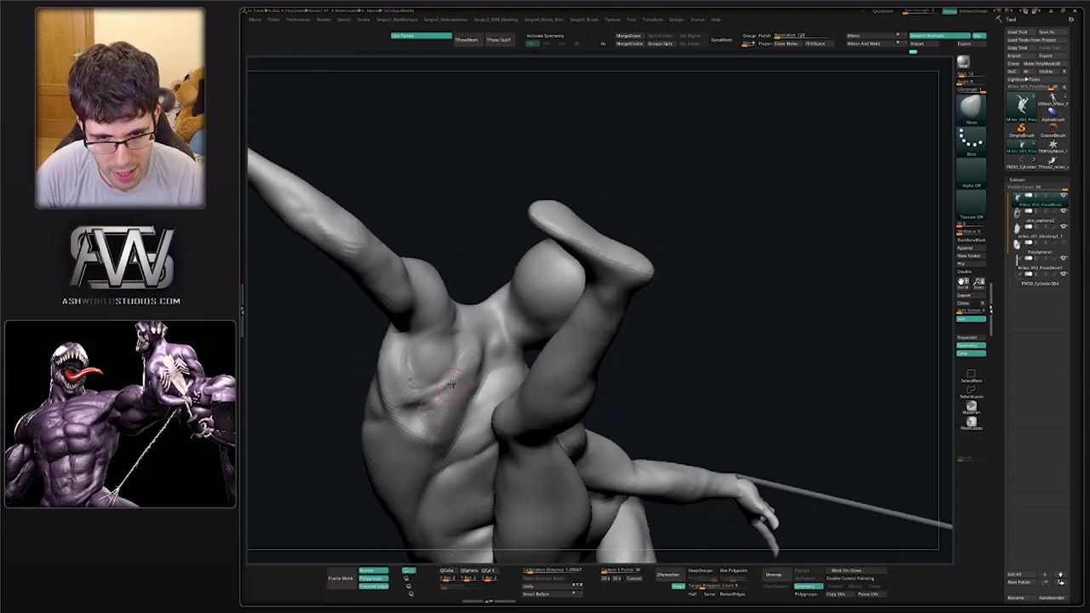
key(b)
key(d)
key(s)
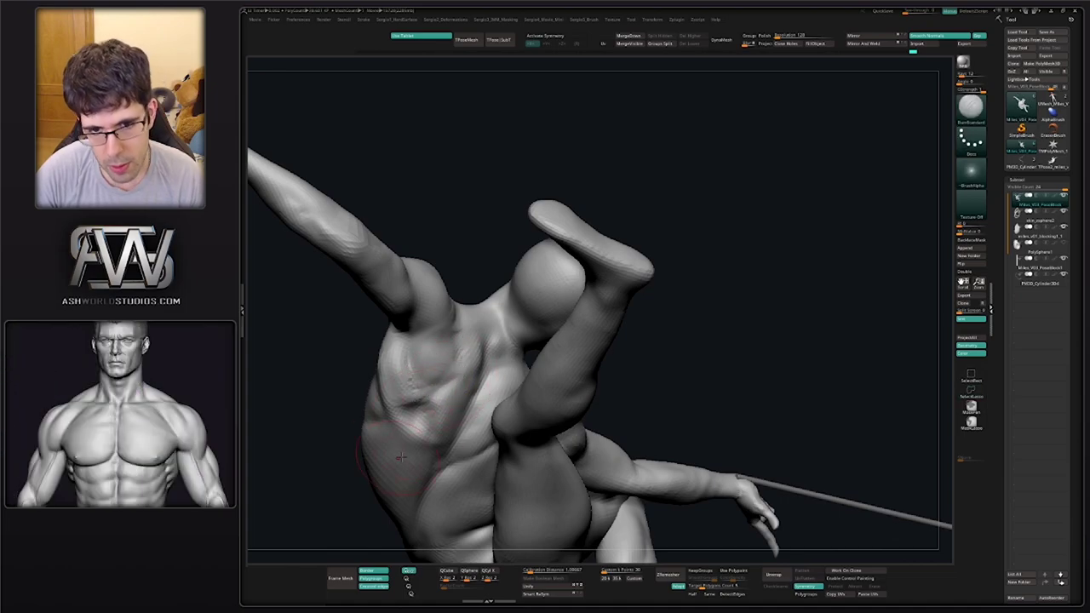
mouse_move(458, 375)
right_down()
mouse_move(445, 388)
mouse_move(464, 393)
right_up()
key(s)
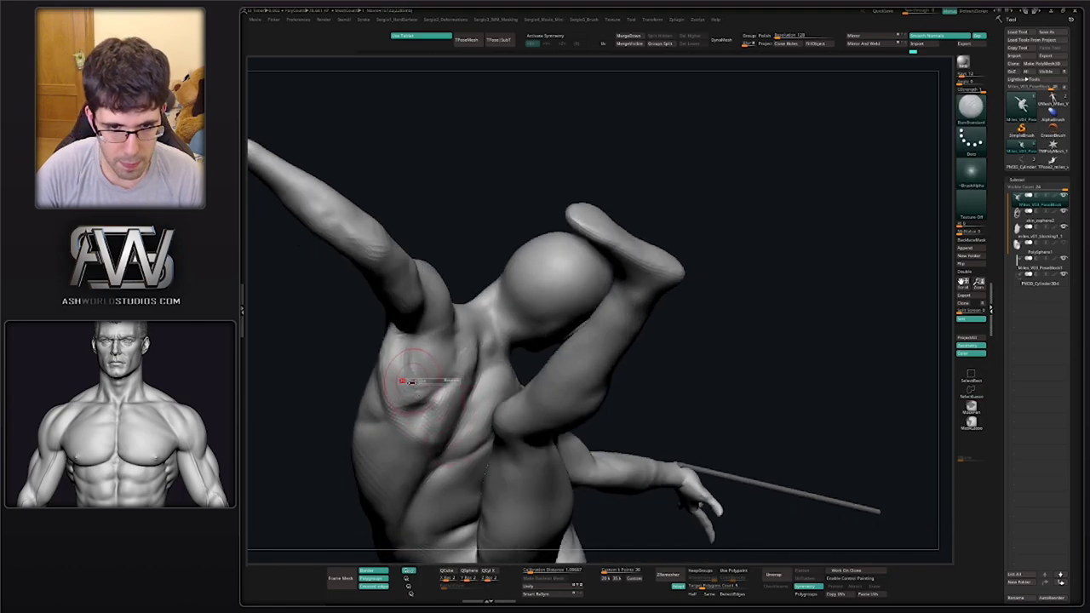
drag(412, 383, 412, 346)
right_drag(405, 358, 411, 350)
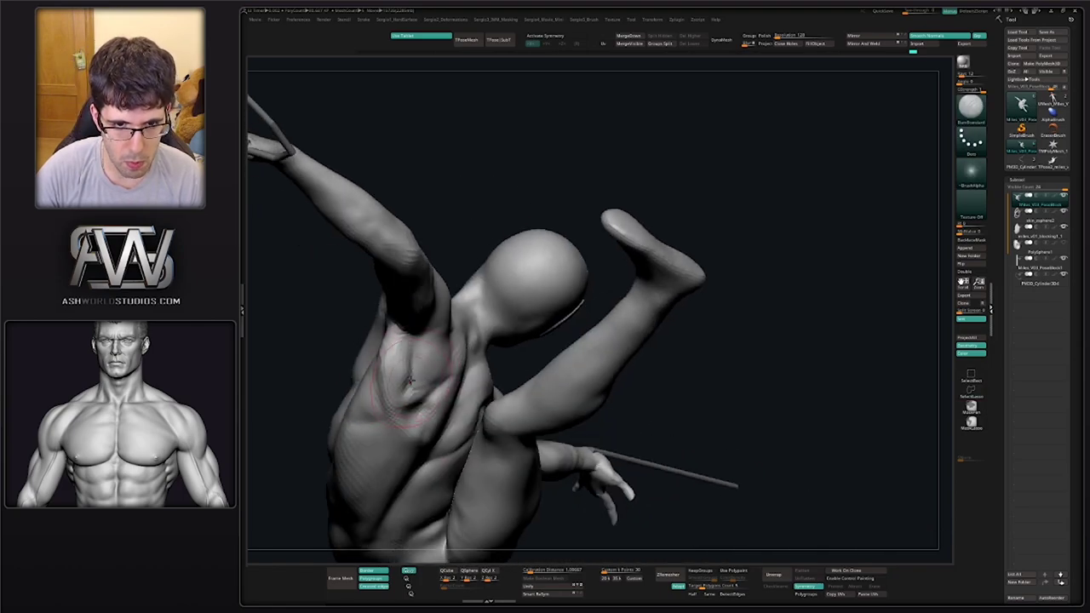
Build up the muscle forms over the shoulder blade with the Clay brush and smooth the area beneath them
key(b)
key(c)
key(l)
mouse_move(406, 338)
mouse_down()
mouse_move(400, 368)
mouse_move(417, 388)
mouse_up()
right_drag(416, 388, 418, 361)
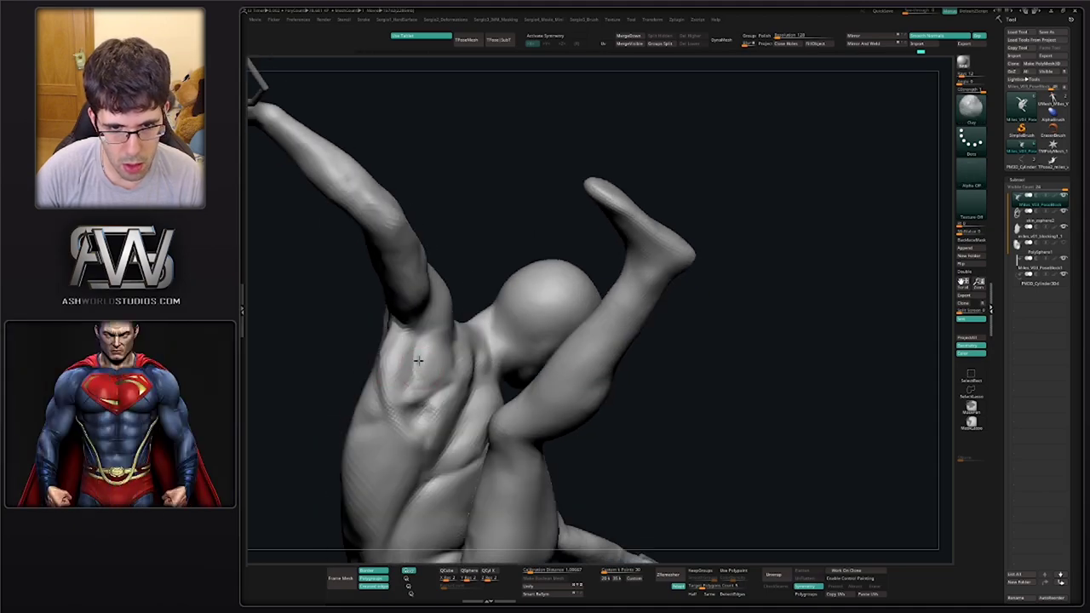
mouse_move(415, 353)
mouse_down()
mouse_move(440, 350)
mouse_move(423, 399)
mouse_move(409, 398)
mouse_move(400, 340)
mouse_up()
shift+drag(421, 400, 423, 401)
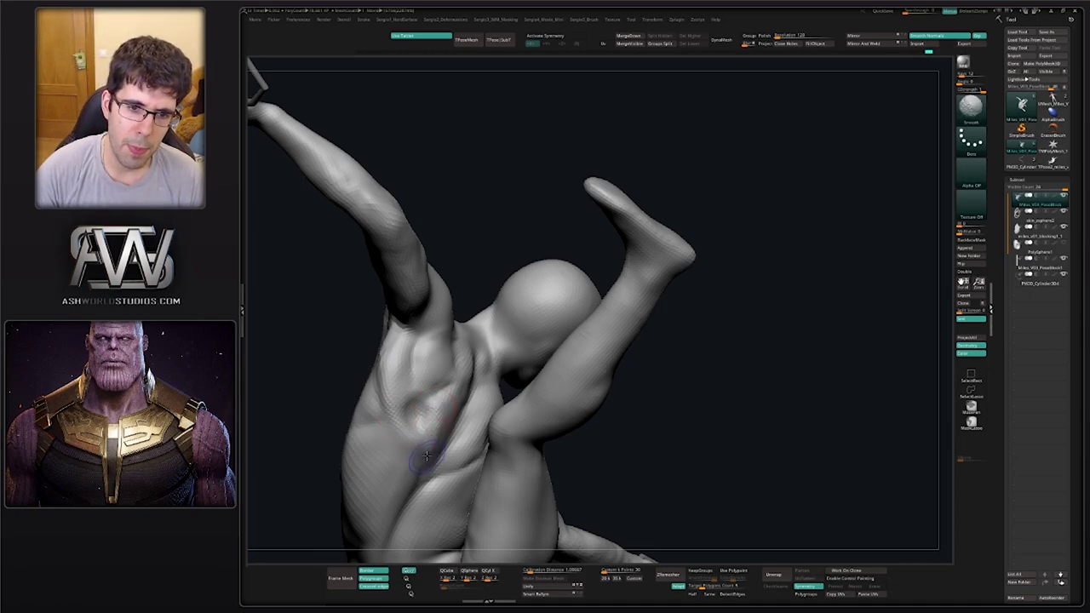
Define the crease below the shoulder blade on the upper back with the DamStandard brush
ctrl+right_drag(438, 468, 436, 417)
mouse_move(436, 417)
right_down()
mouse_move(460, 419)
mouse_move(445, 419)
mouse_move(441, 455)
right_up()
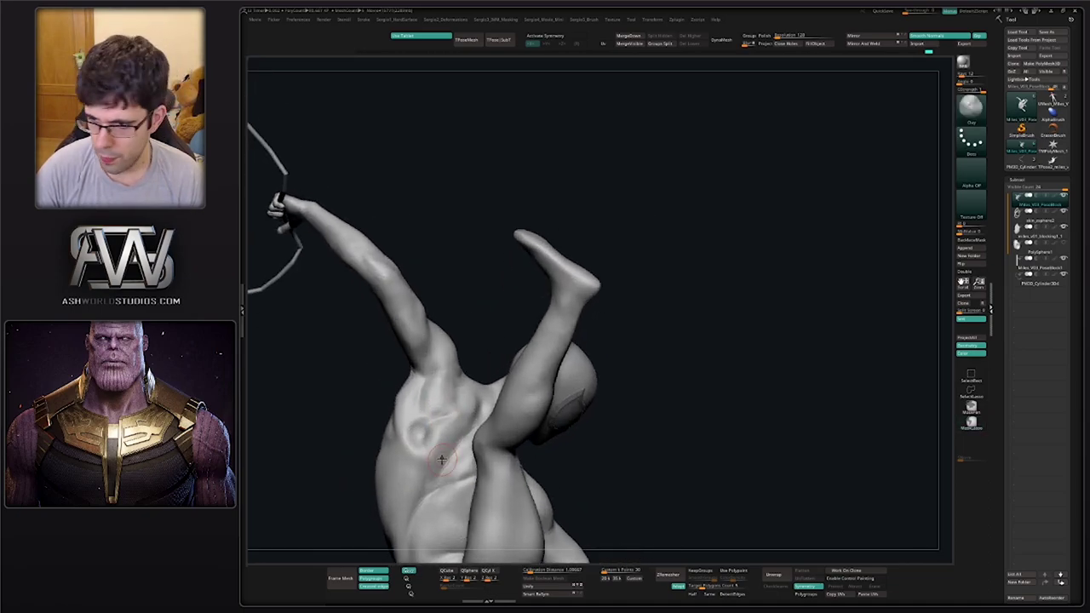
key(b)
key(d)
key(s)
drag(435, 457, 441, 457)
alt+right_drag(427, 465, 446, 406)
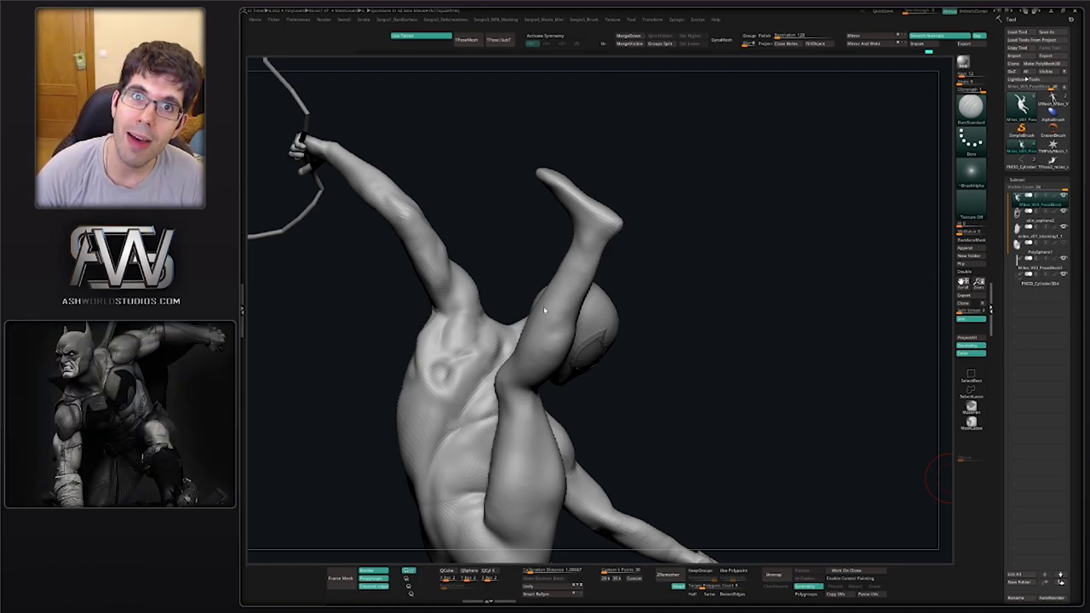
Reshape the sole and front of the bent leg's foot with the Move brush
mouse_move(642, 381)
mouse_down()
mouse_move(599, 375)
mouse_move(514, 416)
mouse_move(514, 389)
mouse_up()
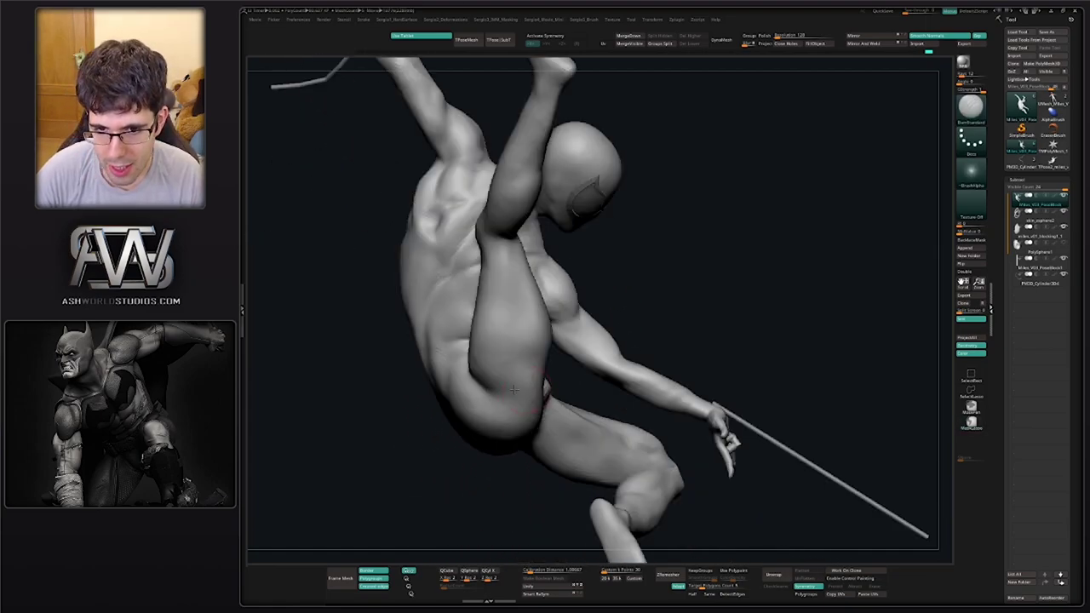
mouse_move(513, 390)
right_down()
mouse_move(443, 388)
mouse_move(477, 341)
right_up()
mouse_move(630, 400)
right_down()
mouse_move(579, 409)
mouse_move(514, 353)
mouse_move(655, 324)
right_up()
ctrl+right_drag(654, 324, 609, 379)
alt+right_drag(480, 387, 572, 368)
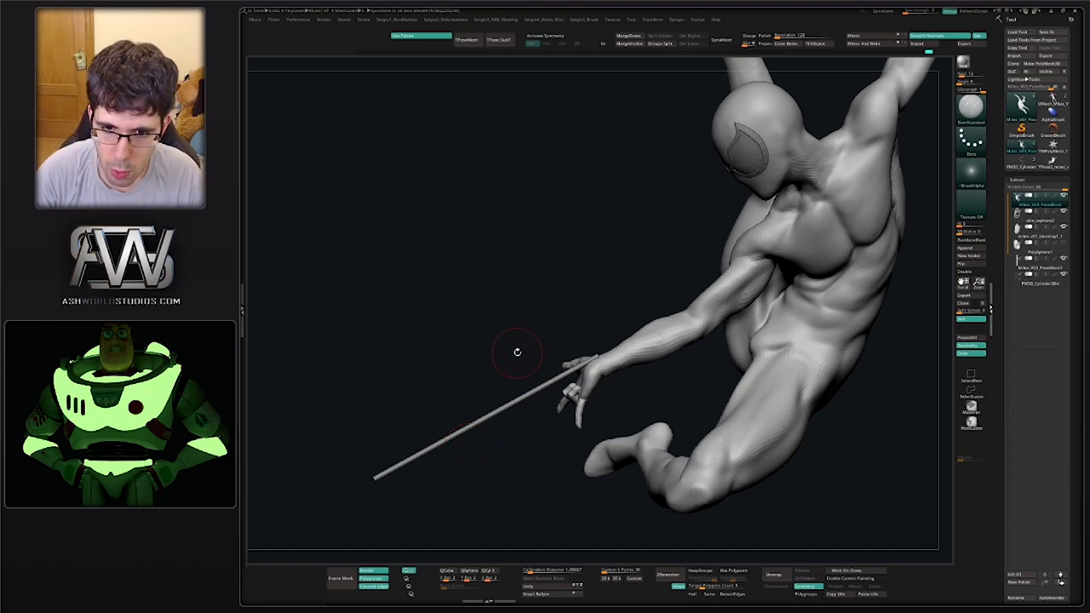
right_drag(517, 352, 532, 427)
mouse_move(514, 465)
right_down()
mouse_move(581, 457)
mouse_move(533, 399)
mouse_move(552, 384)
mouse_move(555, 430)
mouse_move(542, 422)
right_up()
key(b)
key(m)
key(v)
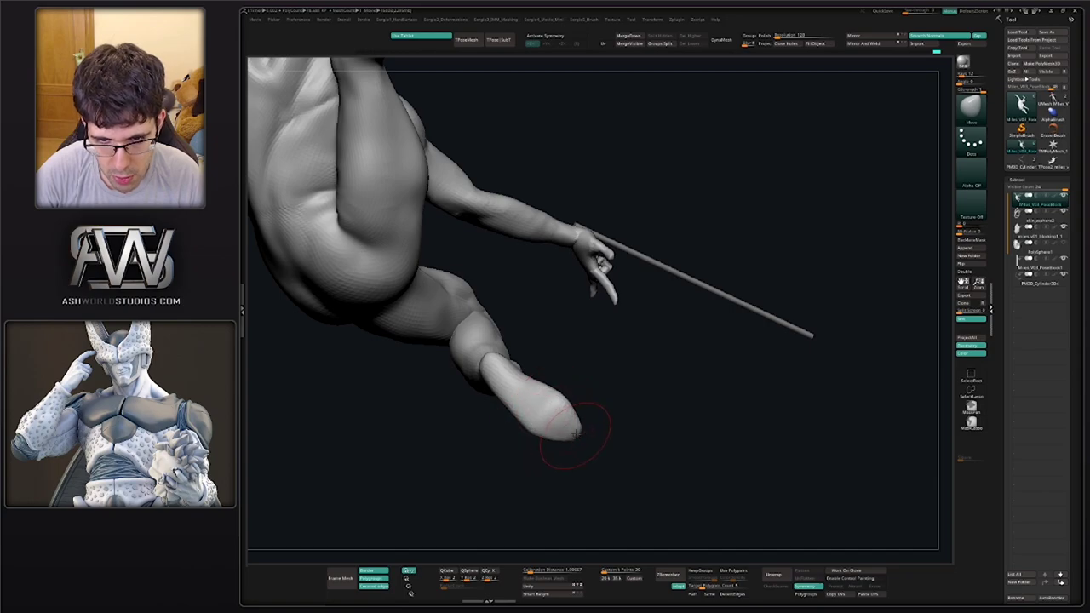
mouse_move(526, 403)
right_down()
mouse_move(517, 418)
mouse_move(518, 389)
mouse_move(506, 394)
mouse_move(525, 387)
right_up()
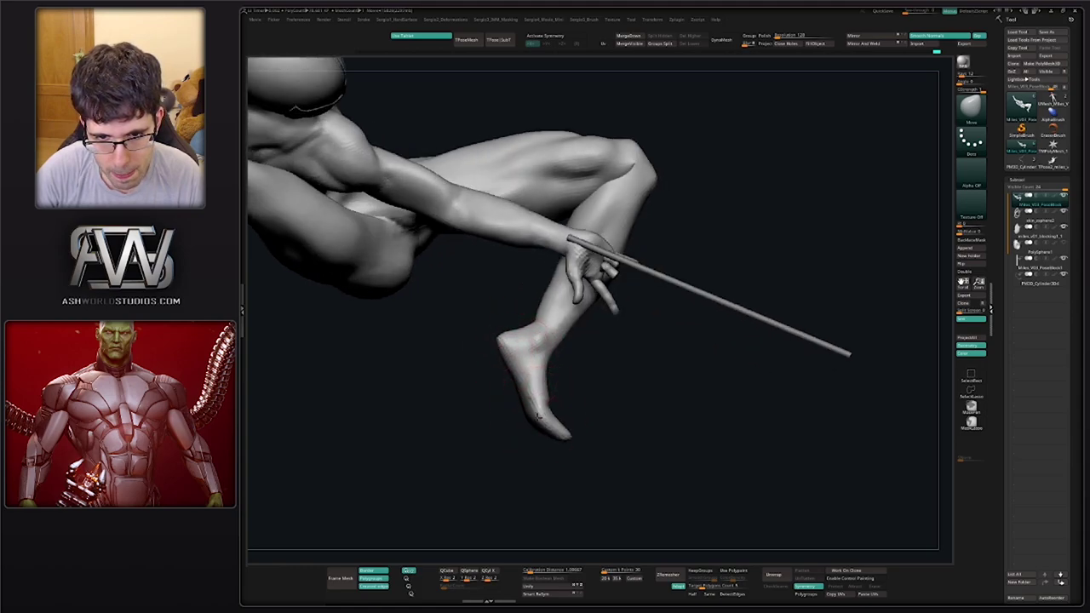
mouse_move(565, 438)
right_down()
mouse_move(563, 419)
mouse_move(574, 451)
mouse_move(598, 445)
right_up()
drag(556, 412, 564, 421)
Adjust the width and outline of the bent leg's foot as seen from the front
mouse_move(569, 439)
right_down()
mouse_move(577, 450)
mouse_move(610, 433)
right_up()
mouse_move(579, 370)
ctrl+right_down()
mouse_move(555, 355)
mouse_move(575, 364)
ctrl+right_up()
ctrl+right_drag(576, 365, 568, 425)
key(s)
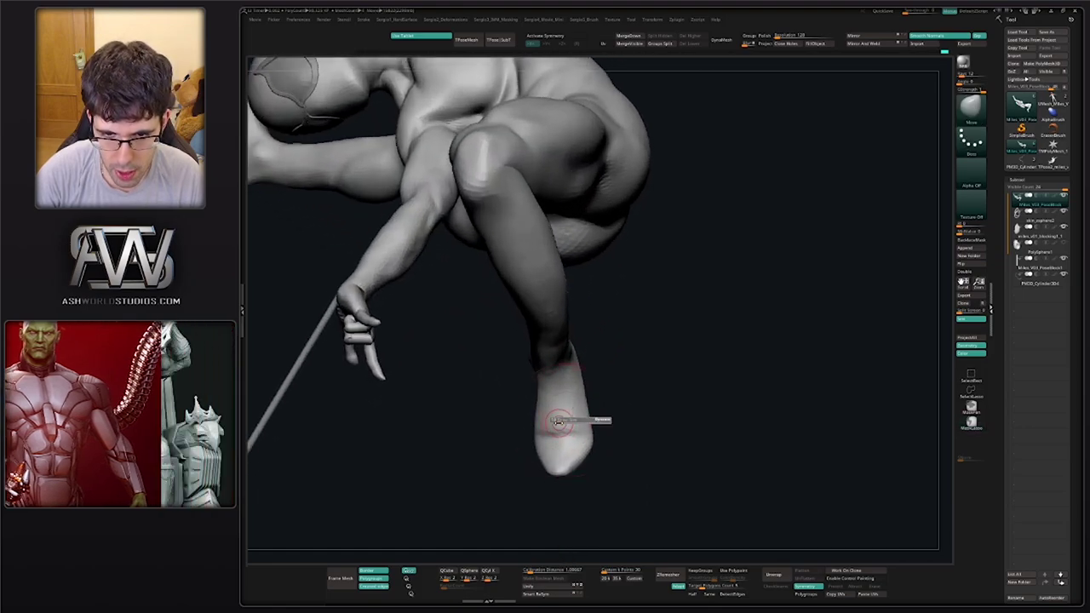
drag(568, 425, 555, 426)
mouse_move(569, 428)
right_down()
mouse_move(569, 482)
mouse_move(592, 351)
right_up()
mouse_move(591, 351)
right_down()
mouse_move(596, 404)
mouse_move(638, 414)
mouse_move(623, 424)
mouse_move(623, 452)
mouse_move(629, 388)
mouse_move(613, 367)
right_up()
ctrl+right_drag(613, 367, 609, 332)
right_drag(622, 400, 669, 327)
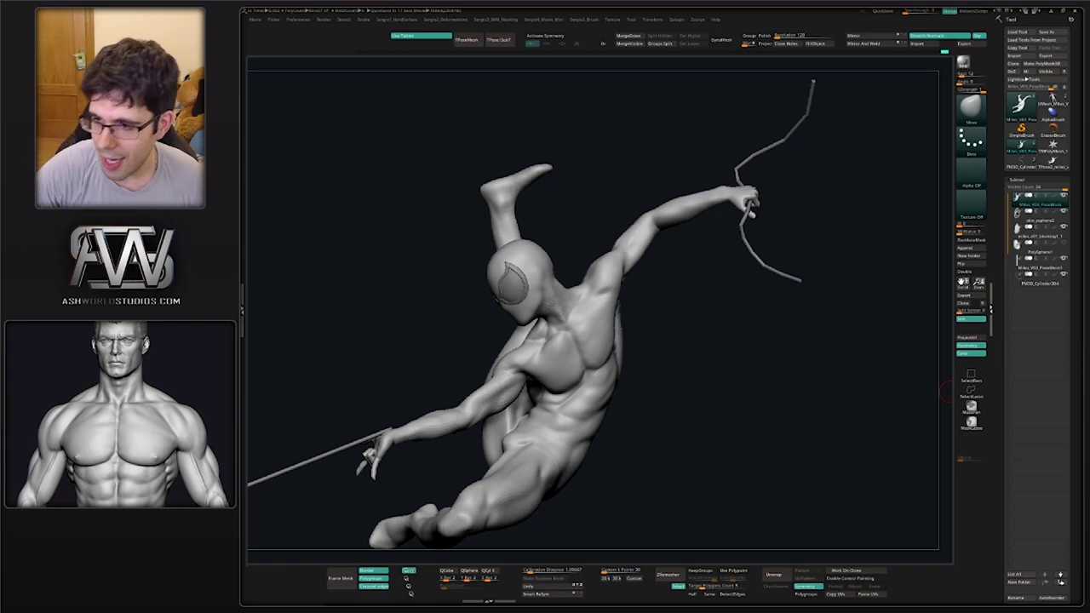
Smooth and reshape the abdomen below the chest with the Move brush
mouse_move(627, 329)
right_down()
mouse_move(673, 346)
mouse_move(574, 337)
mouse_move(572, 366)
mouse_move(536, 396)
mouse_move(511, 375)
right_up()
shift+drag(523, 366, 545, 380)
right_drag(528, 388, 548, 392)
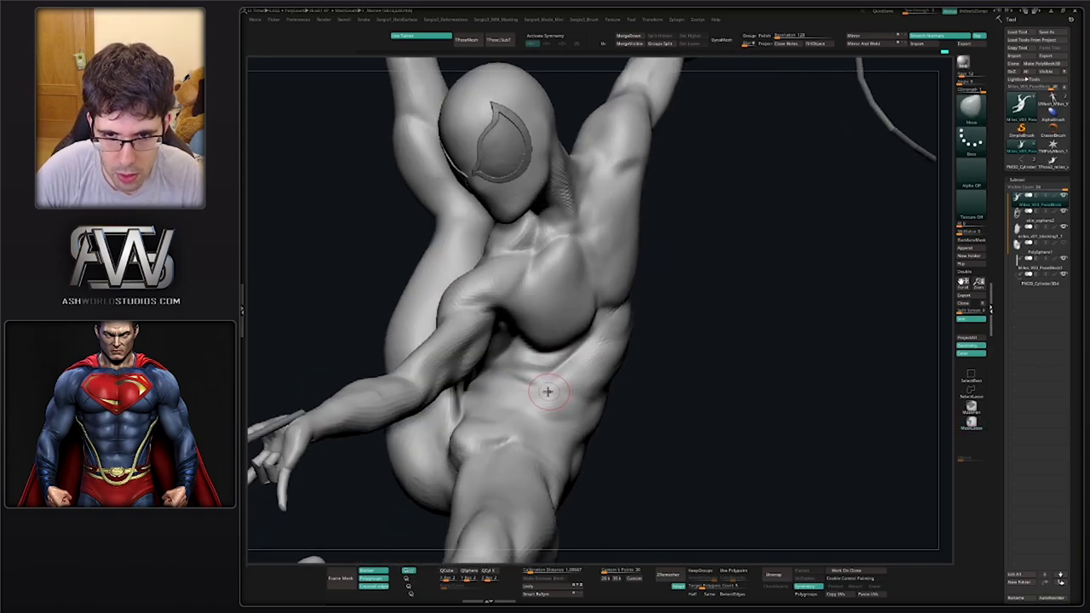
drag(547, 392, 545, 406)
right_drag(545, 406, 524, 409)
key(s)
drag(523, 411, 530, 411)
key(s)
Adjust the abdomen's front silhouette between the chest and the hip with a larger Move brush
mouse_move(529, 411)
right_down()
mouse_move(524, 383)
mouse_move(538, 376)
right_up()
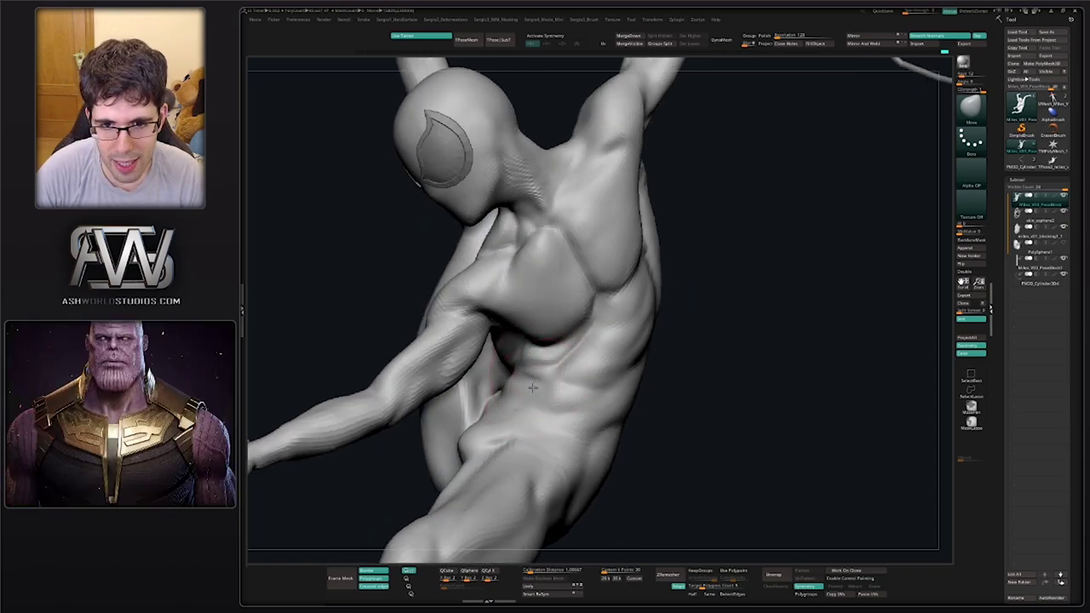
drag(532, 388, 538, 380)
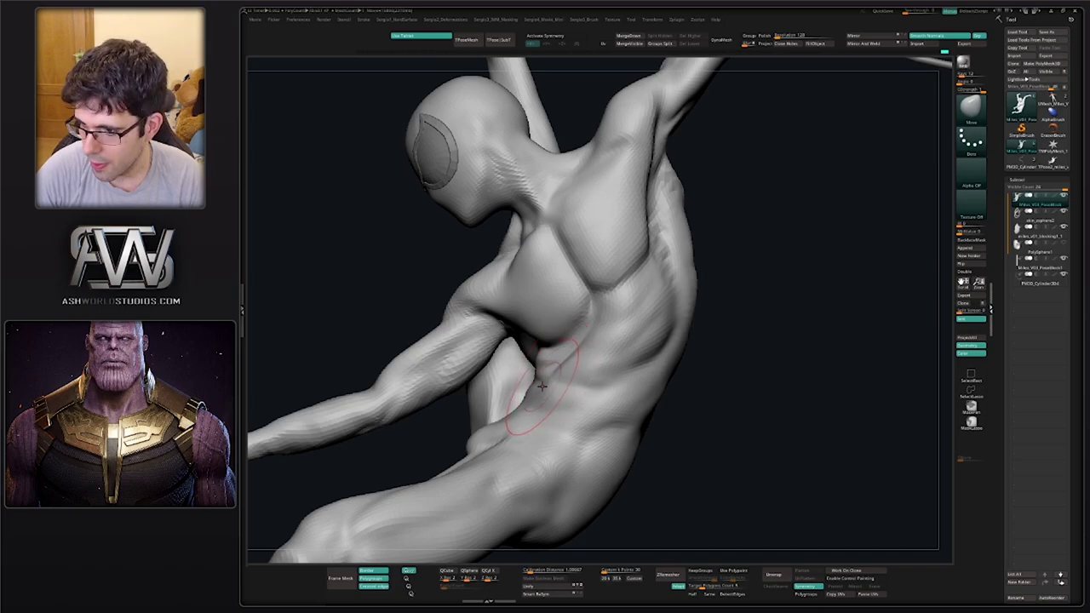
right_drag(540, 385, 548, 382)
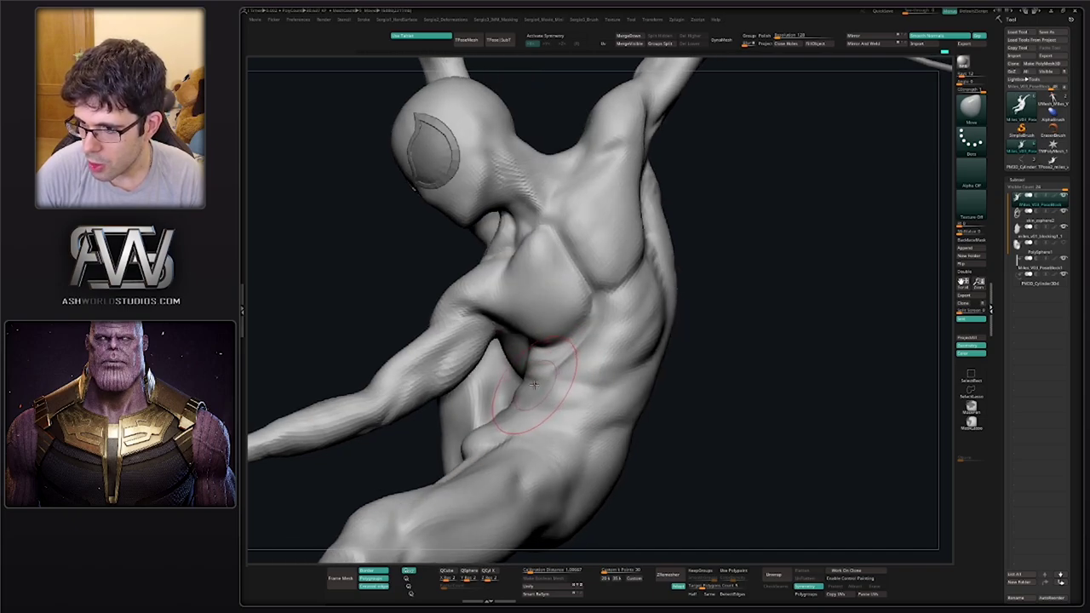
drag(537, 388, 534, 390)
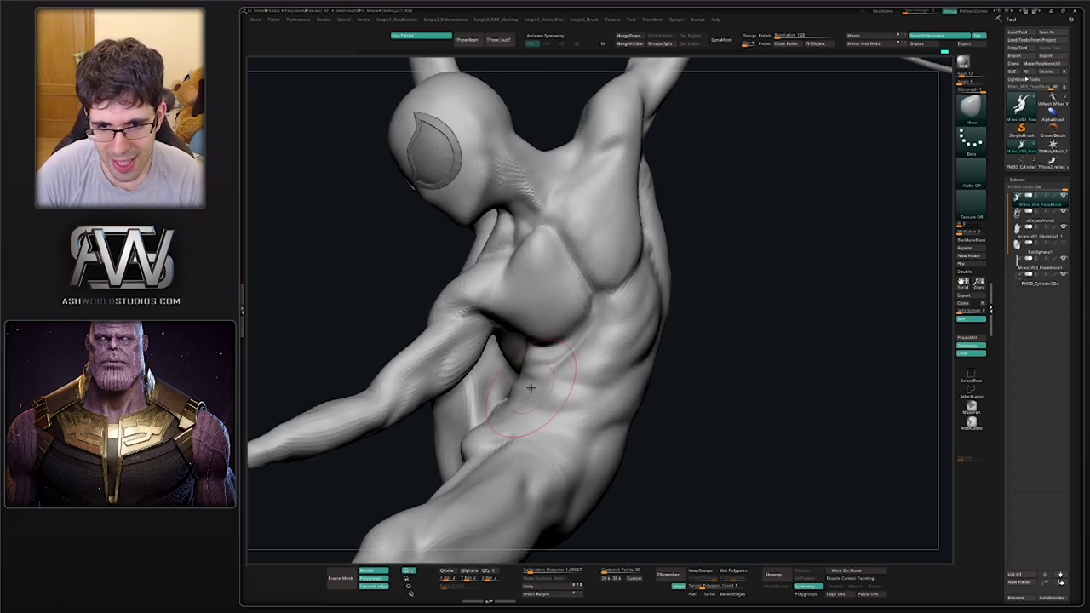
right_drag(531, 388, 526, 399)
Build up the abdomen below the chest with the Standard brush and smooth the transition toward the hip
key(b)
key(s)
key(t)
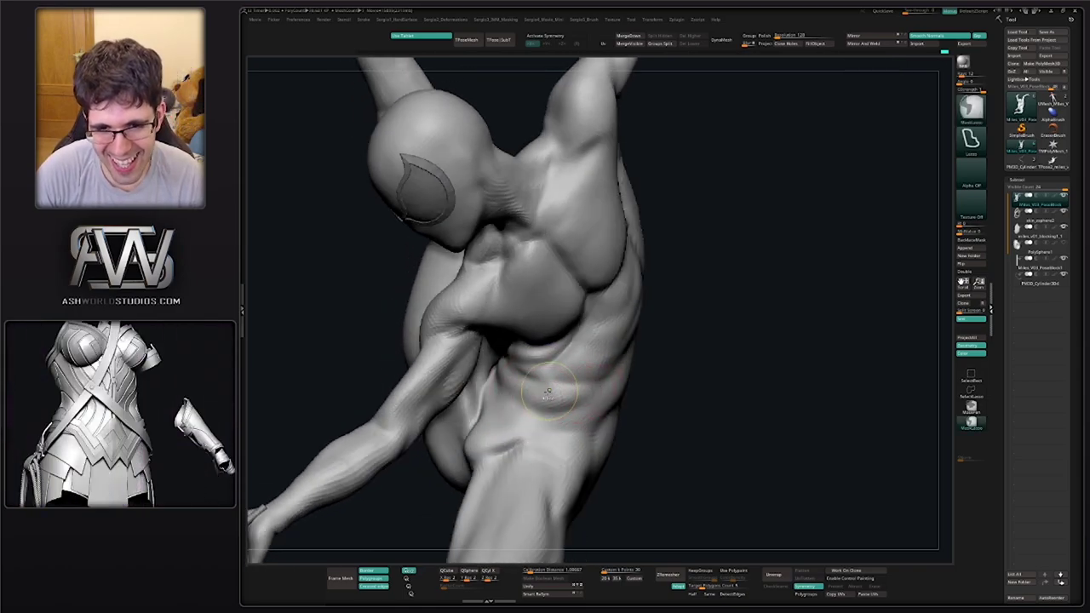
shift+drag(571, 398, 541, 414)
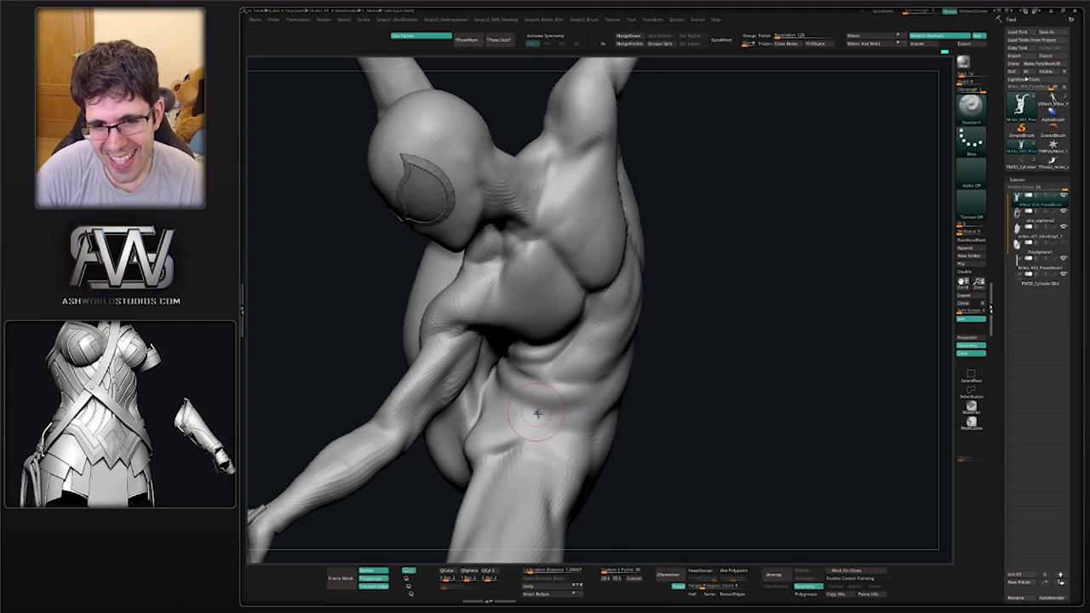
mouse_move(540, 414)
ctrl+right_down()
mouse_move(539, 392)
mouse_move(557, 415)
ctrl+right_up()
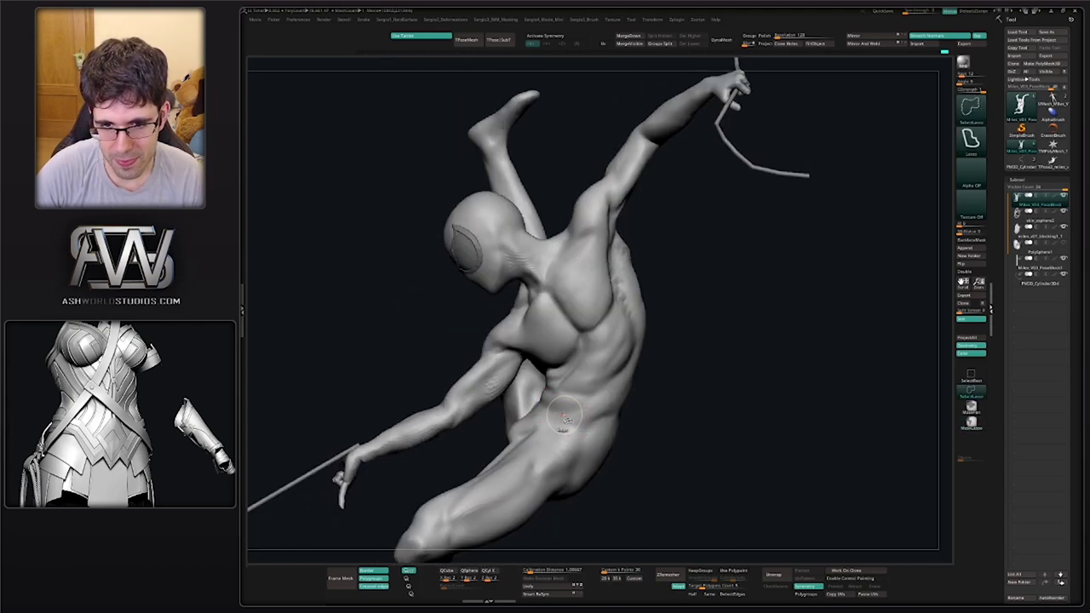
Refine the abdomen's folds below the chest with the DamStandard and Clay brushes
key(b)
key(d)
key(s)
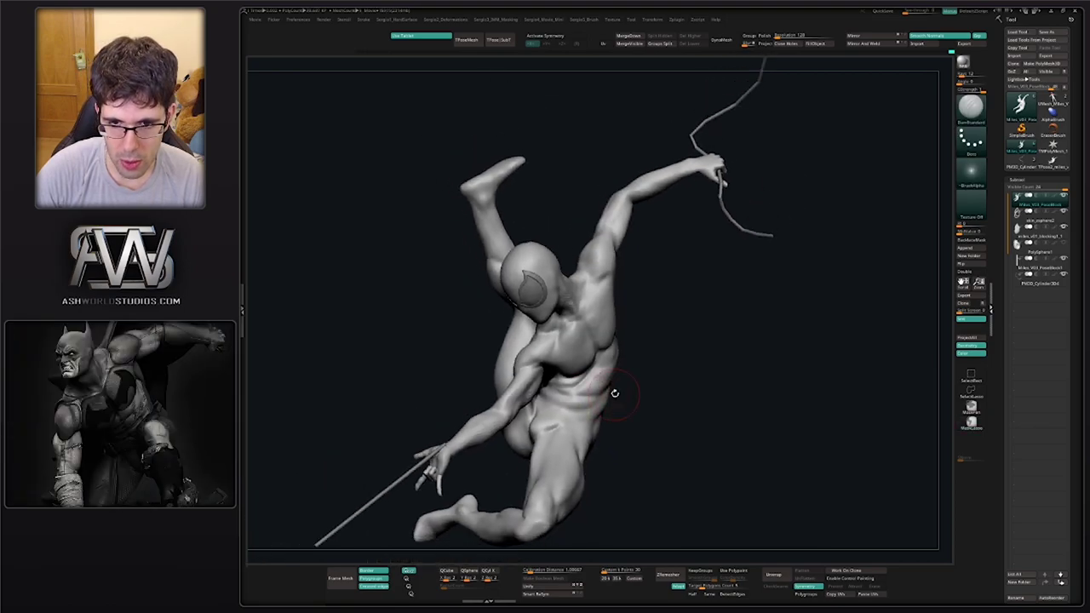
mouse_move(613, 389)
right_down()
mouse_move(543, 390)
mouse_move(599, 422)
right_up()
key(b)
key(c)
key(l)
key(s)
drag(589, 407, 587, 401)
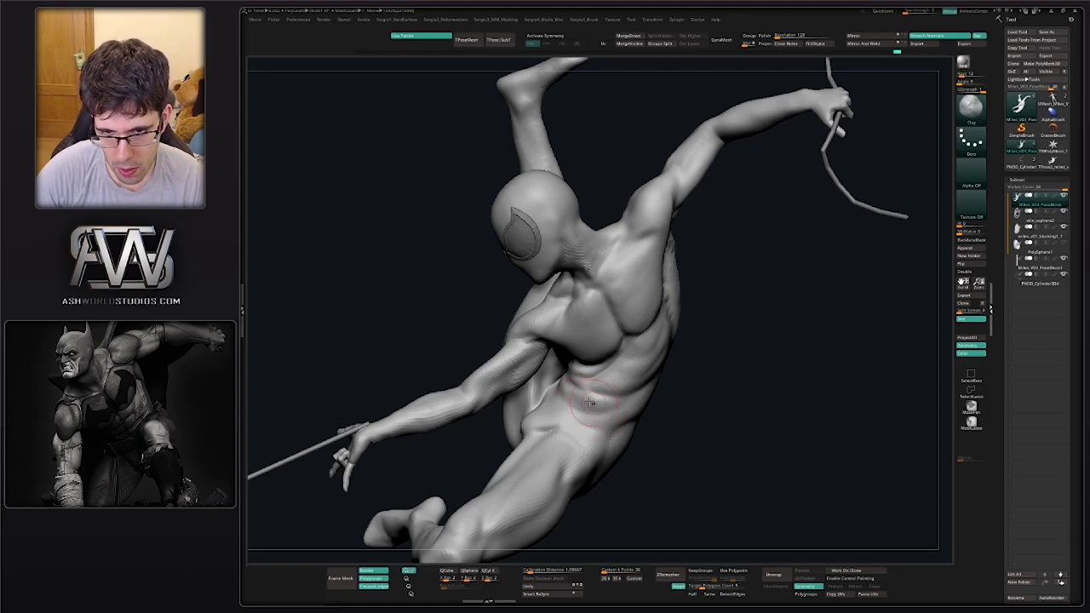
right_drag(579, 382, 545, 380)
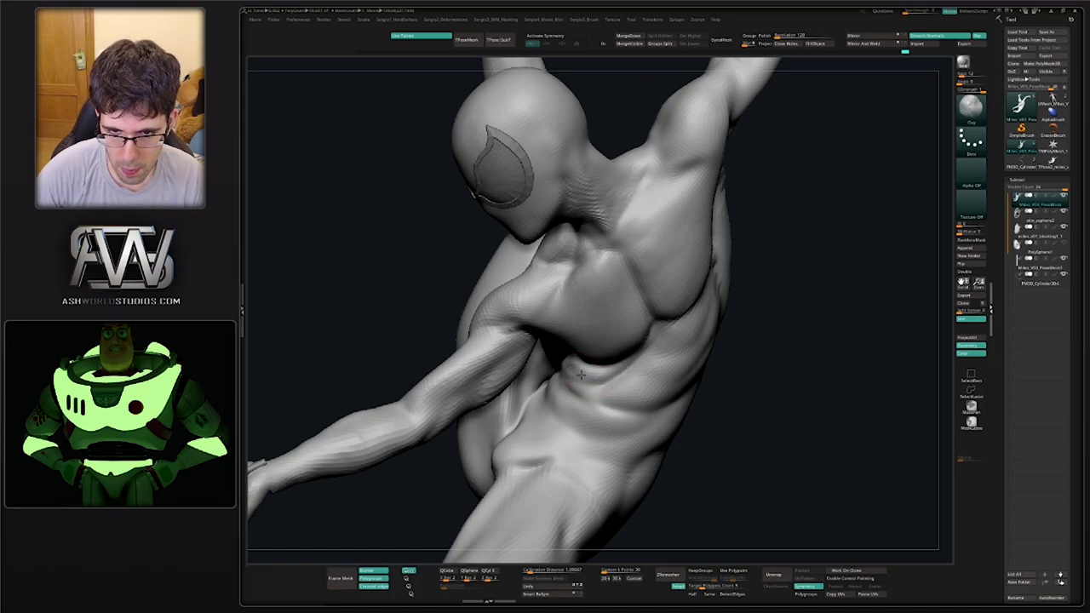
mouse_move(580, 375)
right_down()
mouse_move(595, 375)
mouse_move(547, 389)
mouse_move(562, 375)
mouse_move(584, 409)
mouse_move(555, 407)
mouse_move(558, 399)
mouse_move(573, 410)
mouse_move(579, 387)
mouse_move(624, 361)
right_up()
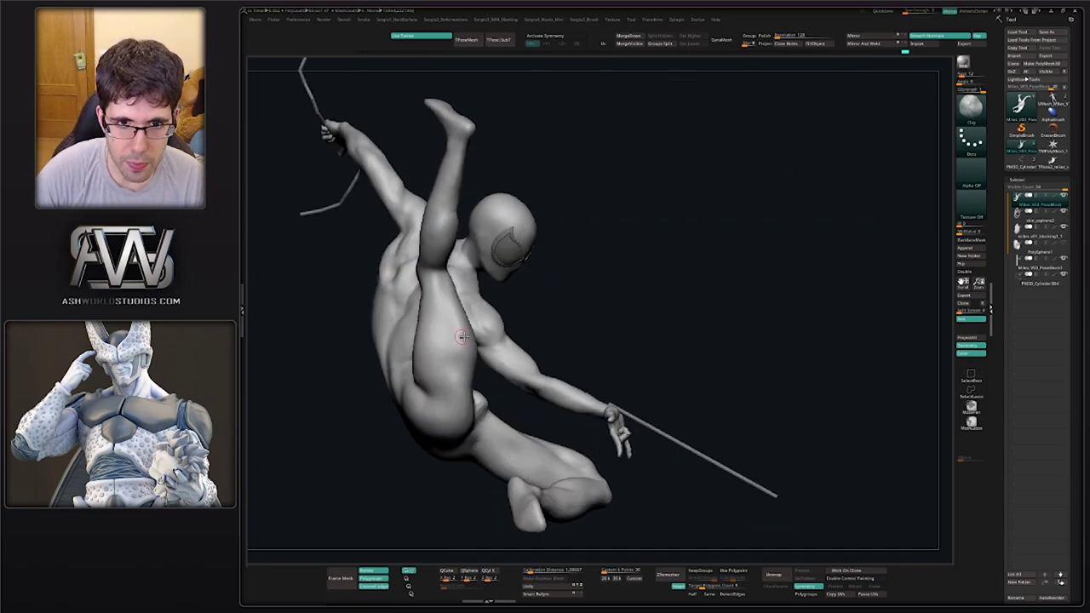
Isolate the bent leg from the lower thigh to the foot and frame it
right_drag(462, 336, 523, 426)
right_drag(523, 426, 502, 442)
right_drag(638, 370, 619, 359)
mouse_move(501, 364)
ctrl+shift+mouse_down()
mouse_move(615, 402)
mouse_move(621, 379)
ctrl+shift+mouse_up()
right_drag(615, 396, 492, 392)
key(f)
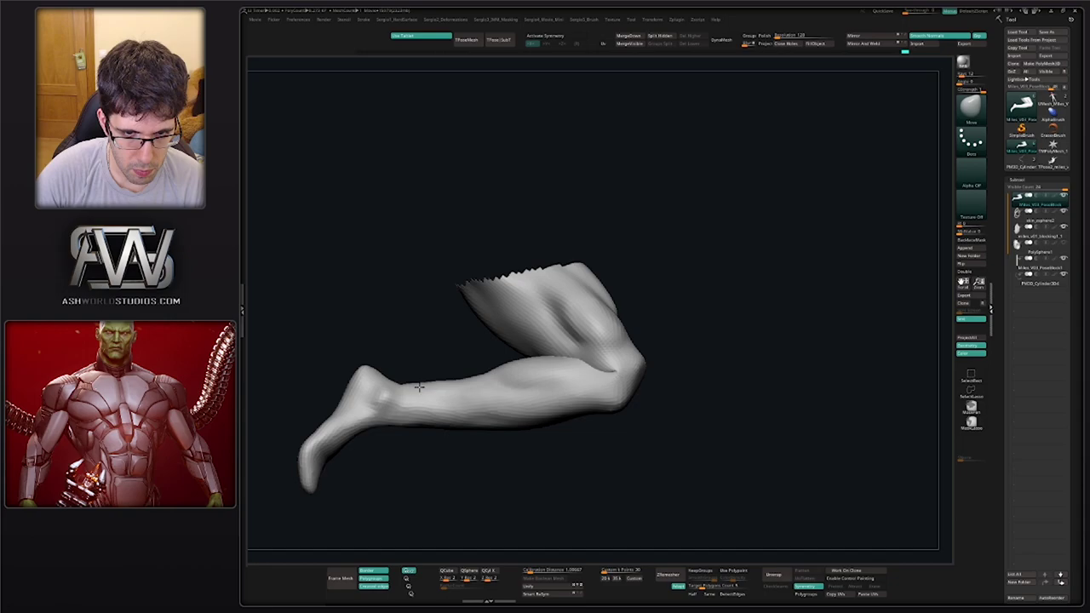
Define and smooth the lower leg above the bent leg's heel, using the DamStandard and Move brushes
mouse_move(419, 387)
right_down()
mouse_move(475, 446)
mouse_move(450, 418)
mouse_move(419, 454)
mouse_move(461, 402)
mouse_move(423, 432)
mouse_move(468, 419)
right_up()
key(b)
key(d)
key(s)
key(b)
key(m)
key(v)
shift+drag(468, 418, 443, 428)
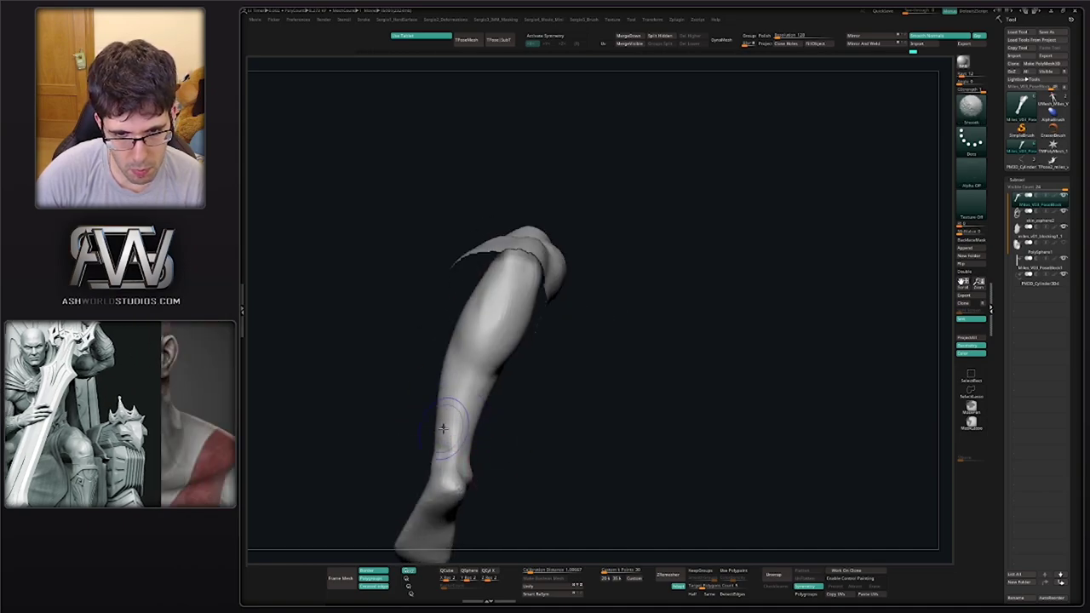
Carve the hollows beside the Achilles tendon with the DamStandard brush and smooth them into the calf
right_drag(443, 428, 462, 450)
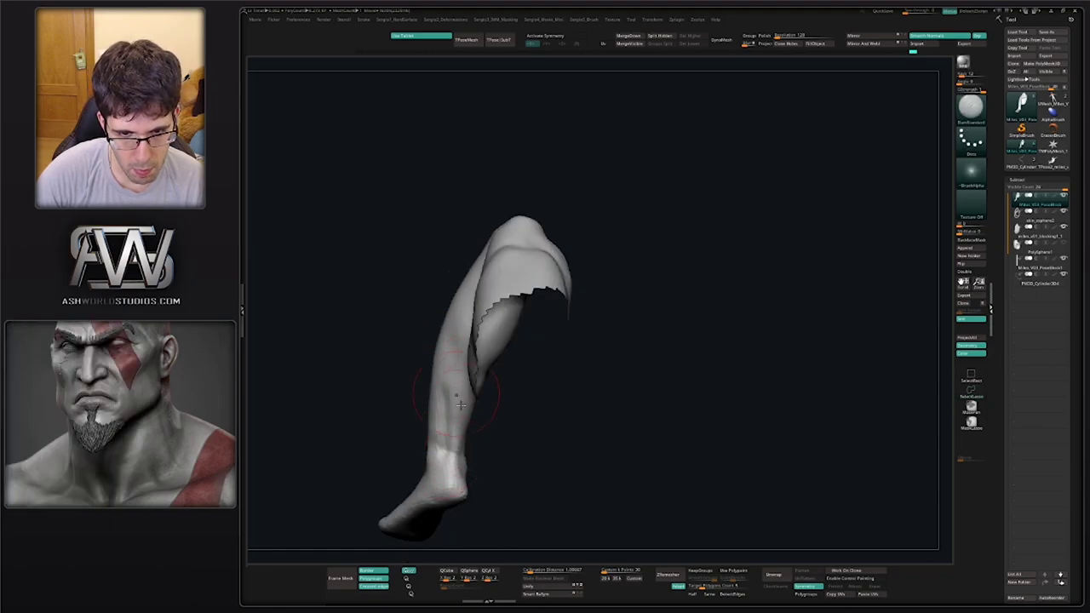
mouse_move(462, 403)
right_down()
mouse_move(468, 443)
mouse_move(500, 409)
right_up()
drag(470, 442, 504, 390)
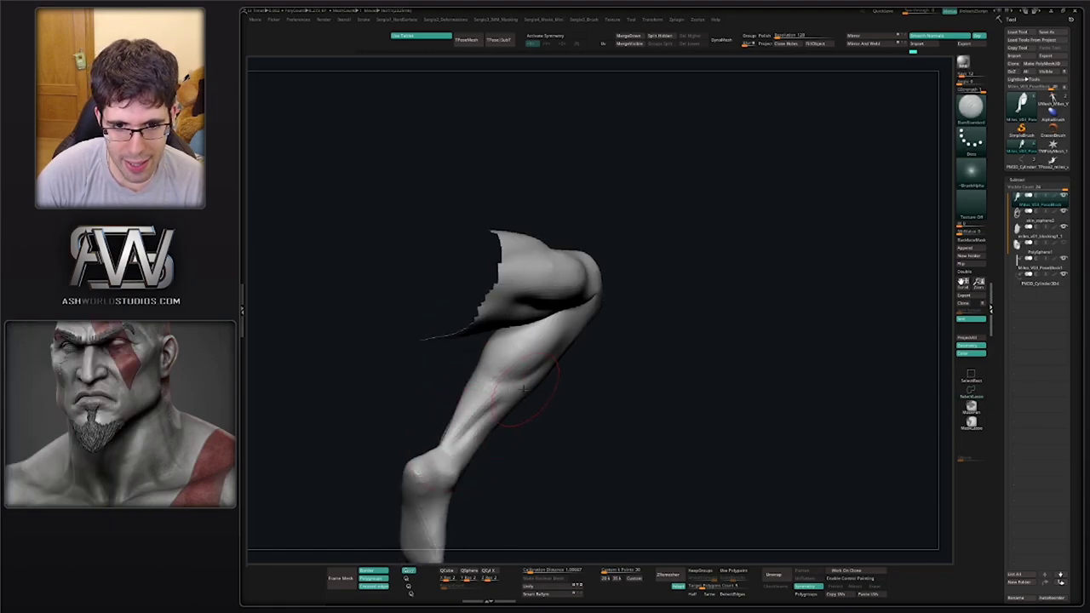
right_drag(515, 390, 497, 399)
shift+drag(497, 399, 475, 433)
right_drag(475, 433, 483, 473)
shift+drag(471, 451, 460, 416)
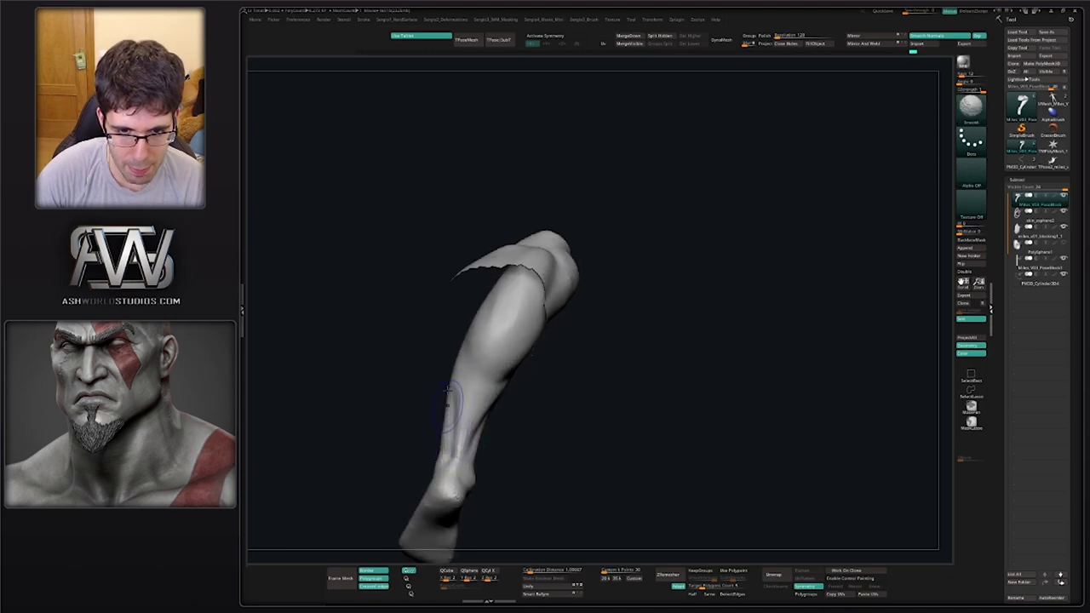
mouse_move(460, 426)
right_down()
mouse_move(472, 457)
mouse_move(454, 460)
right_up()
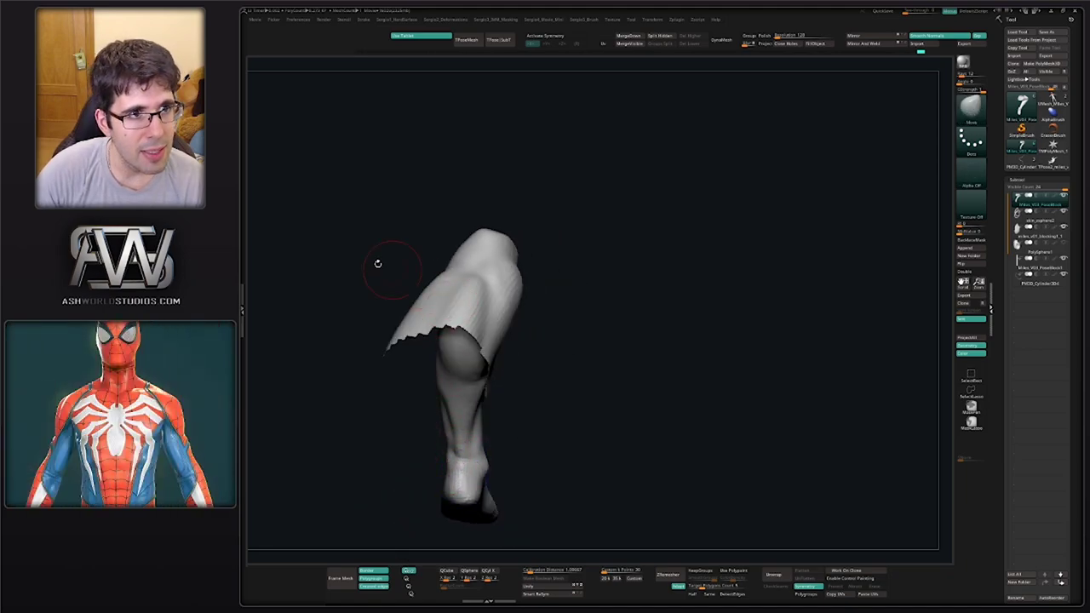
right_drag(534, 385, 516, 385)
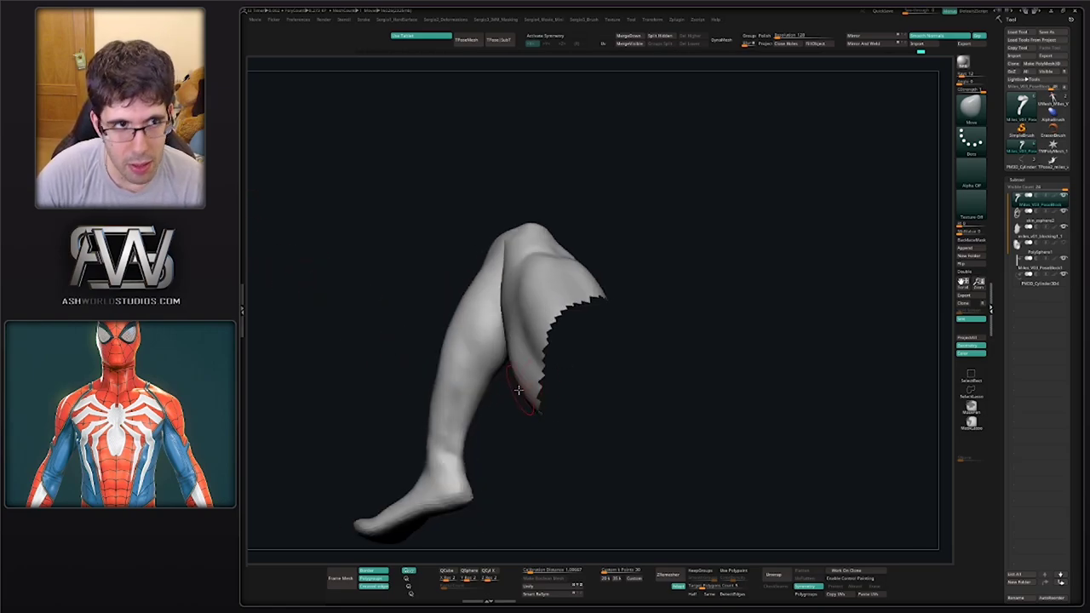
ctrl+shift+click(388, 373)
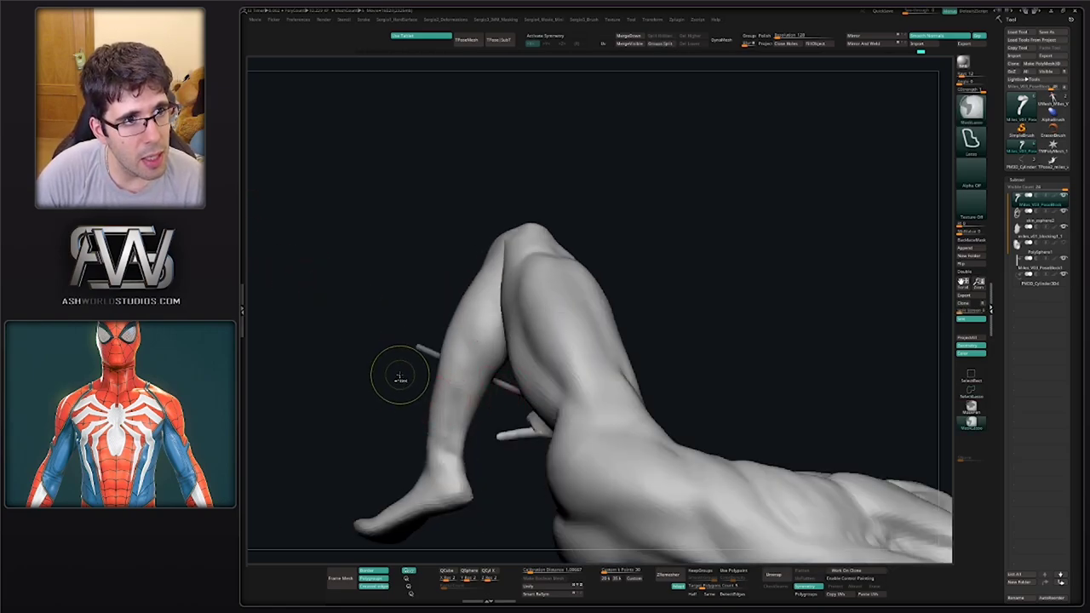
key(ctrl+z)
mouse_move(457, 375)
right_down()
mouse_move(459, 440)
mouse_move(450, 363)
mouse_move(498, 375)
mouse_move(523, 428)
mouse_move(512, 403)
mouse_move(463, 435)
right_up()
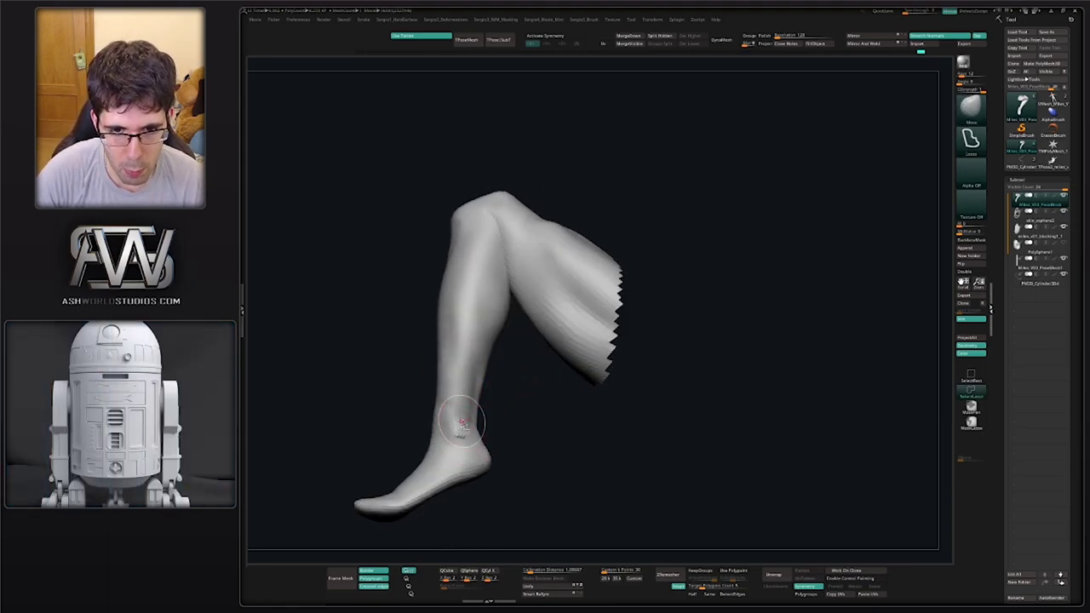
Carve the side of the ankle above the heel with the DamStandard brush and smooth the lower shin
key(b)
key(d)
key(s)
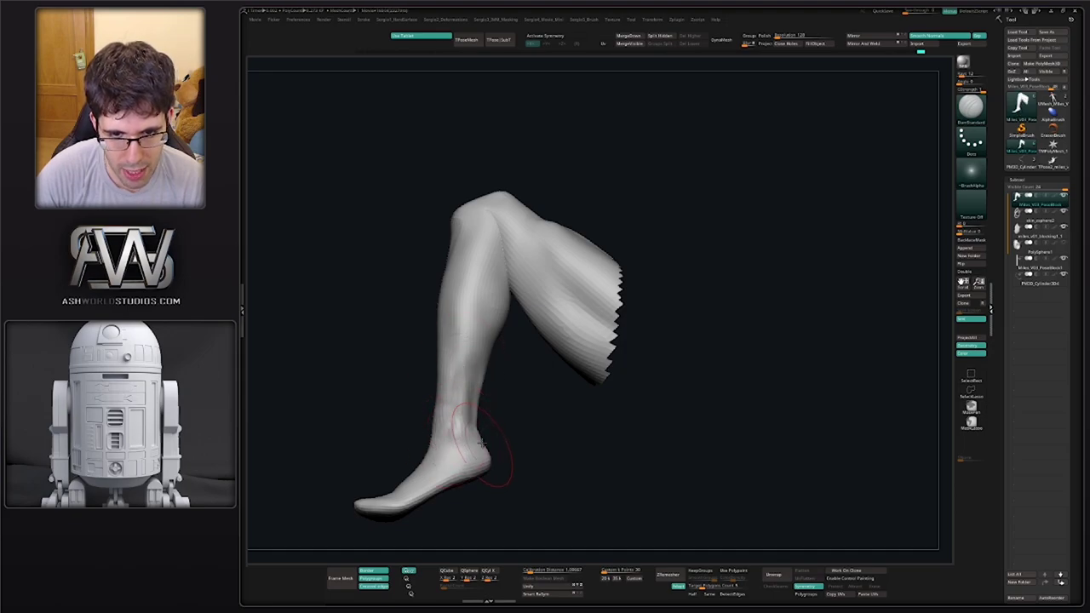
right_drag(466, 443, 470, 450)
shift+drag(467, 441, 467, 388)
right_drag(469, 389, 498, 410)
drag(454, 398, 454, 403)
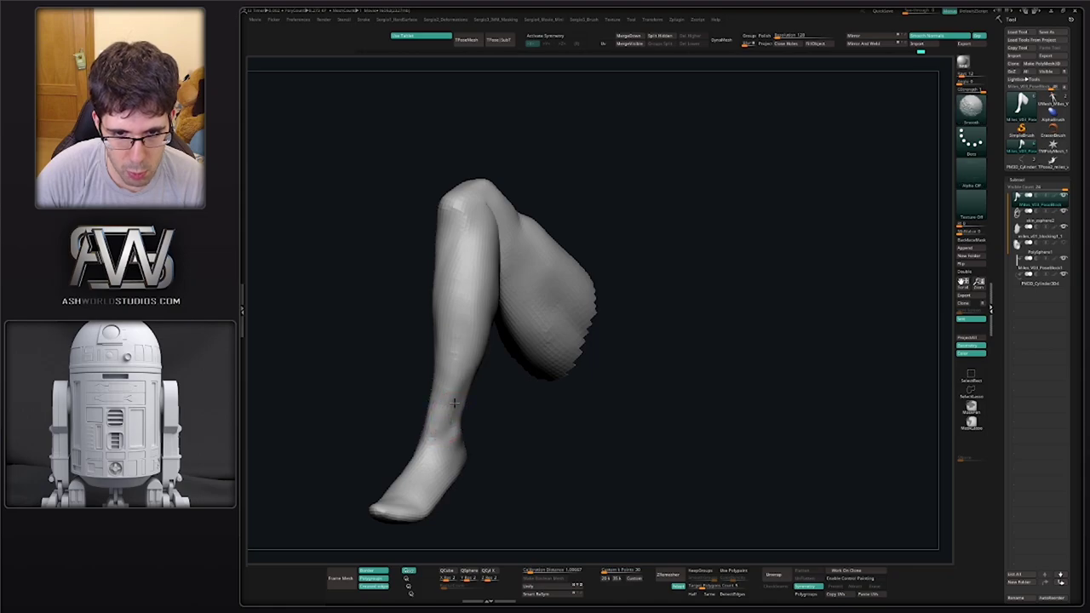
Build up the front of the ankle with the Clay brush and smooth it into the instep
right_drag(443, 448, 462, 447)
drag(431, 433, 435, 425)
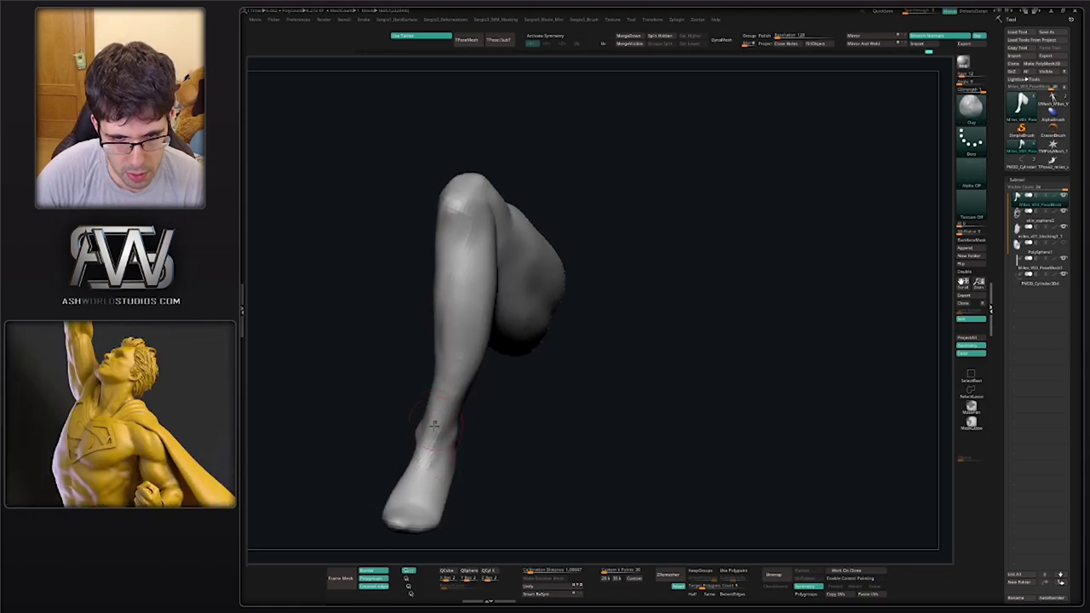
shift+drag(423, 467, 434, 464)
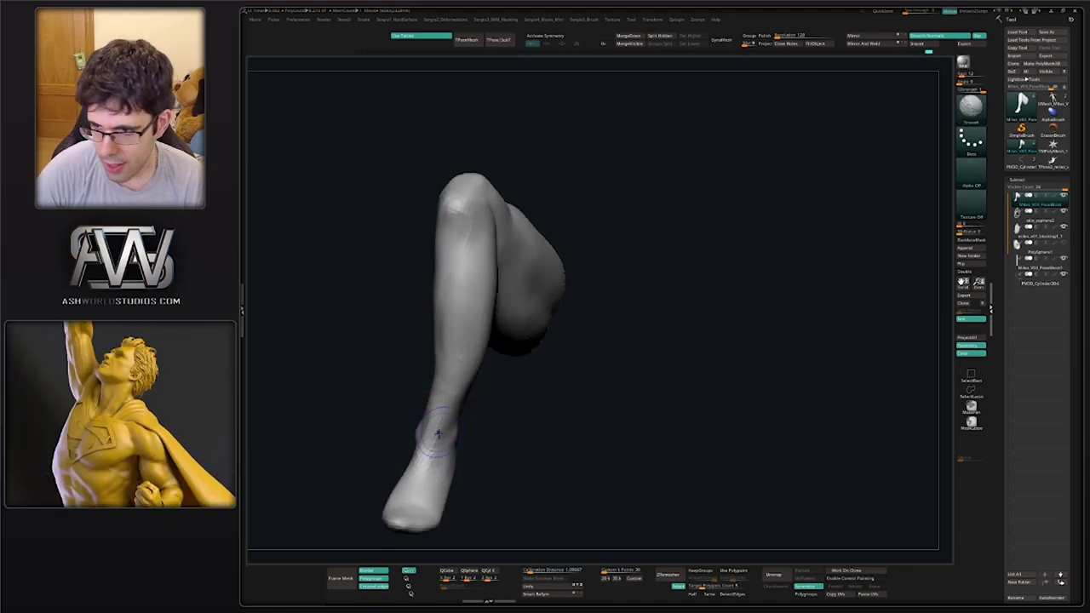
mouse_move(438, 434)
alt+right_down()
mouse_move(428, 384)
mouse_move(451, 388)
alt+right_up()
shift+drag(431, 418, 422, 407)
mouse_move(415, 419)
right_down()
mouse_move(446, 426)
mouse_move(443, 448)
mouse_move(415, 441)
mouse_move(433, 424)
right_up()
Define the ankle bone and heel on the leg's opposite side with the DamStandard brush
key(b)
key(d)
key(s)
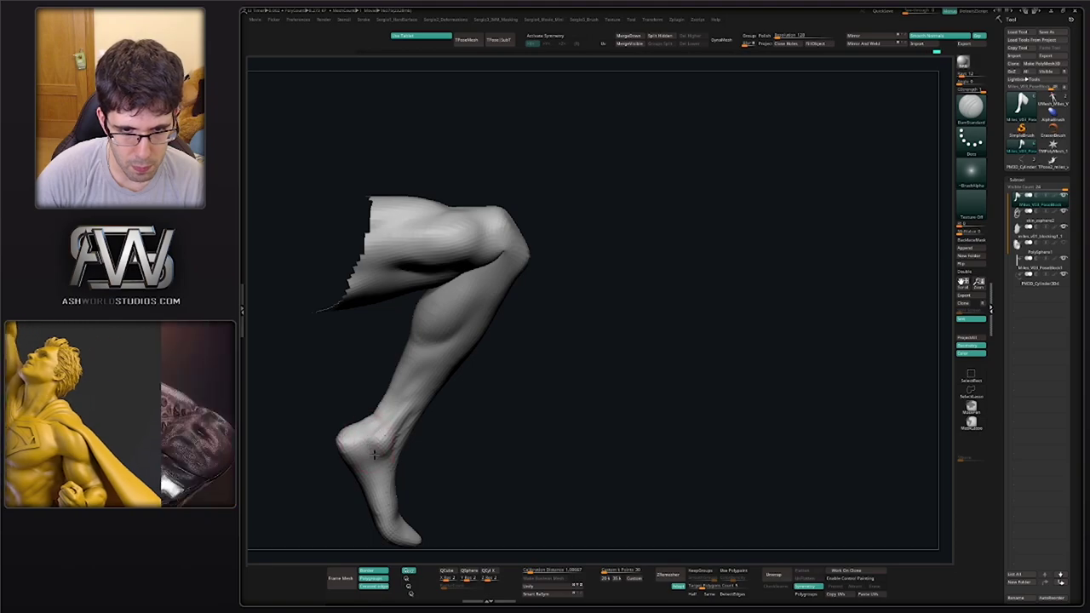
mouse_move(367, 433)
right_down()
mouse_move(390, 440)
mouse_move(436, 409)
mouse_move(414, 423)
mouse_move(411, 458)
mouse_move(383, 455)
mouse_move(419, 422)
mouse_move(386, 463)
mouse_move(445, 457)
mouse_move(401, 437)
mouse_move(402, 452)
right_up()
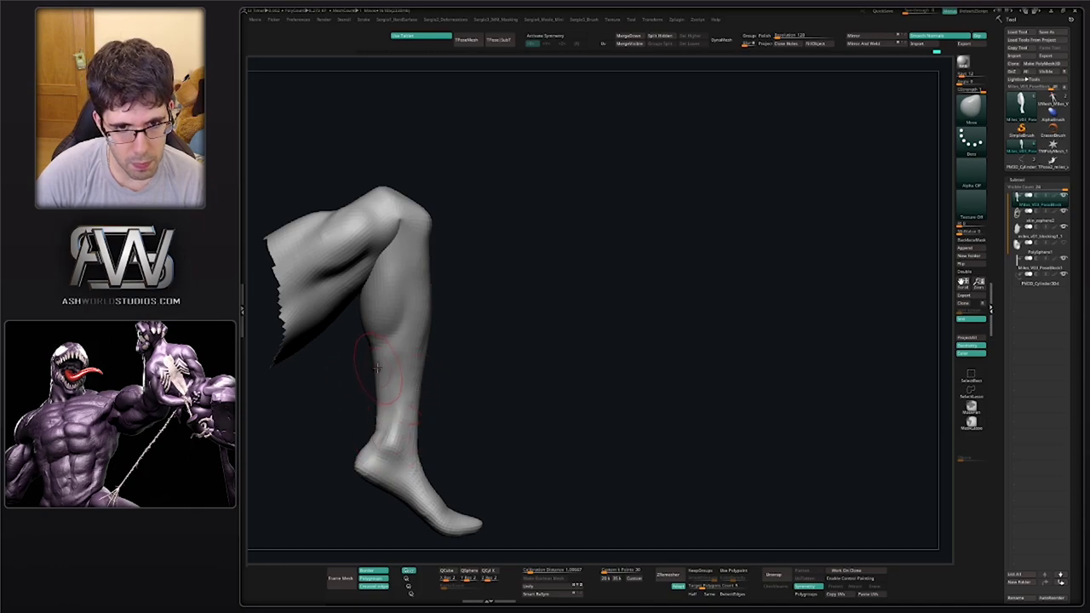
Adjust the outline of the foot and toes in side view with a large Move brush
mouse_move(379, 380)
right_down()
mouse_move(393, 401)
mouse_move(385, 438)
mouse_move(411, 414)
right_up()
drag(439, 411, 422, 421)
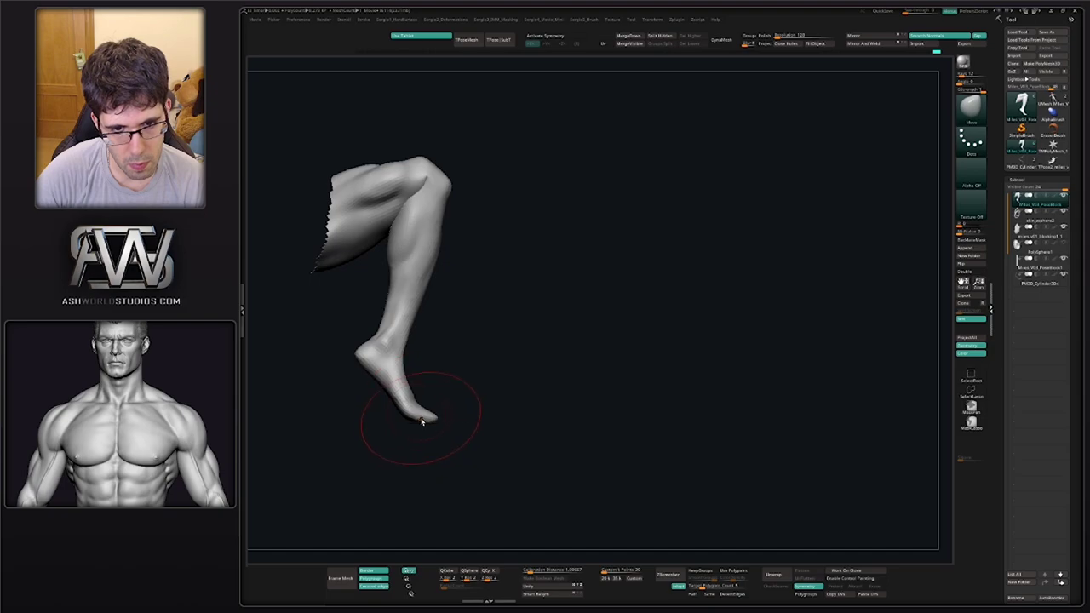
right_drag(417, 413, 409, 402)
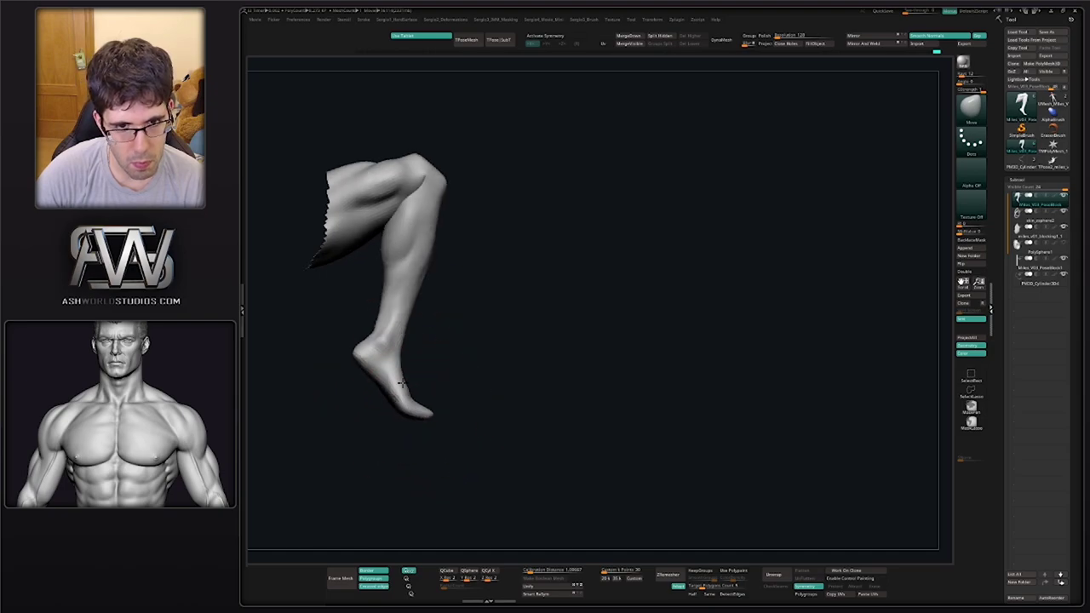
mouse_move(388, 327)
alt+right_down()
mouse_move(374, 392)
mouse_move(417, 405)
mouse_move(409, 411)
alt+right_up()
Reshape the lower calf and ankle silhouette from behind with the resized Move brush
key(s)
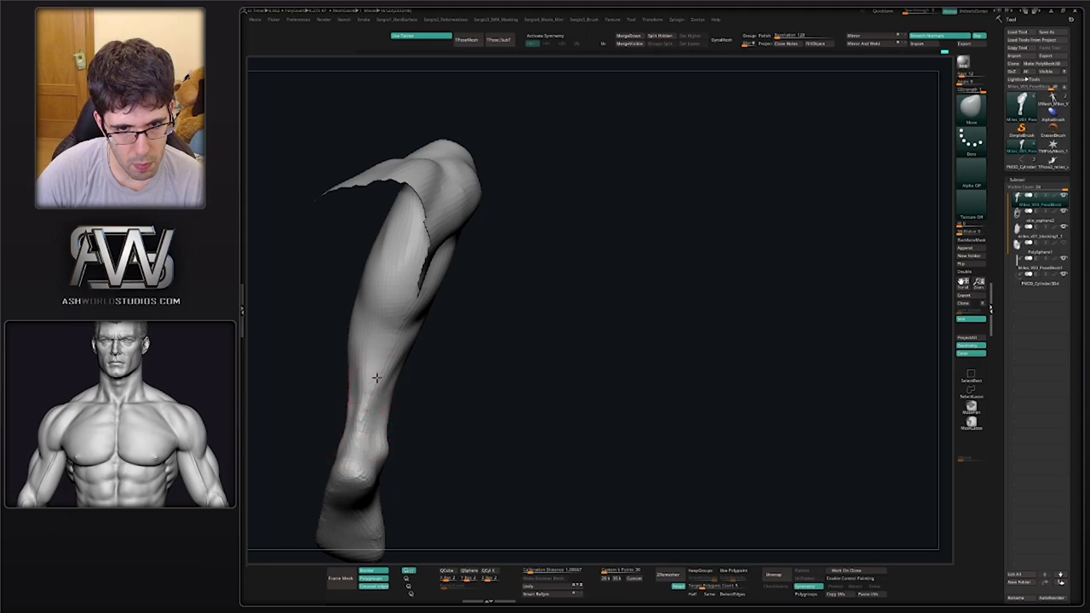
right_drag(377, 377, 378, 341)
drag(378, 343, 374, 355)
right_drag(368, 364, 324, 362)
mouse_move(442, 322)
right_down()
mouse_move(407, 322)
mouse_move(475, 317)
right_up()
alt+right_drag(476, 317, 425, 360)
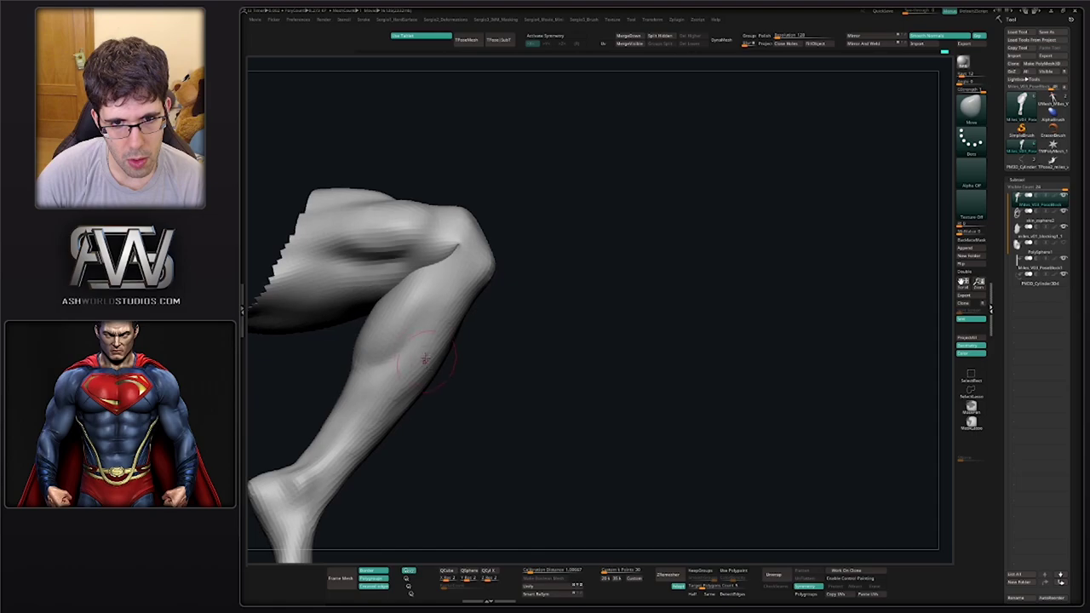
Separate the calf muscle from the shin with the DamStandard brush, then fill it with Clay and smooth it
key(ctrl+shift+d)
key(b)
key(c)
key(l)
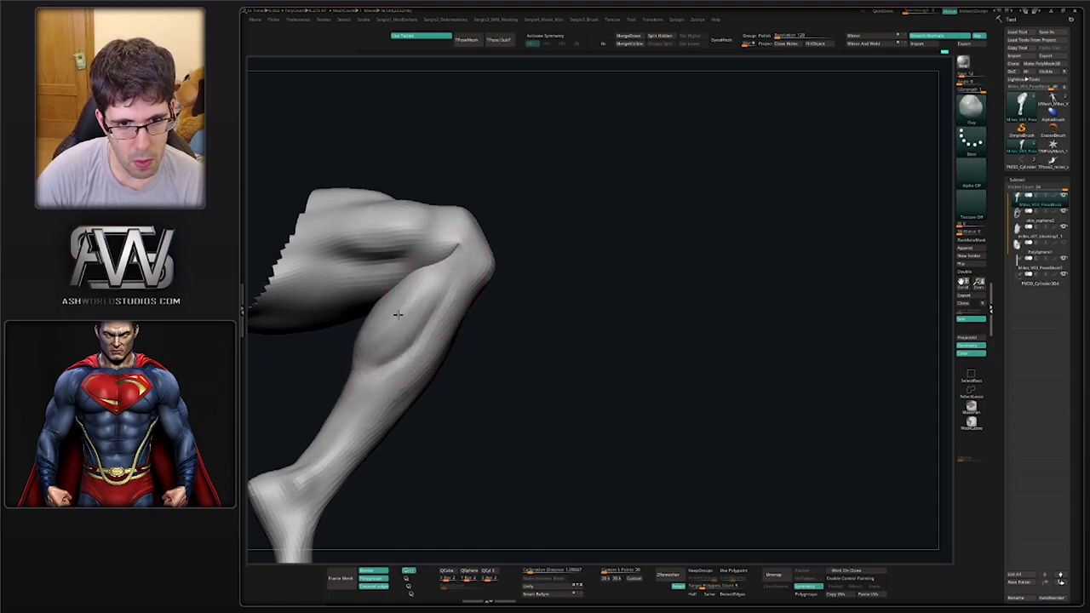
right_drag(396, 346, 380, 344)
mouse_move(401, 309)
shift+mouse_down()
mouse_move(421, 317)
mouse_move(401, 387)
shift+mouse_up()
mouse_move(401, 387)
right_down()
mouse_move(380, 396)
mouse_move(400, 346)
mouse_move(350, 345)
right_up()
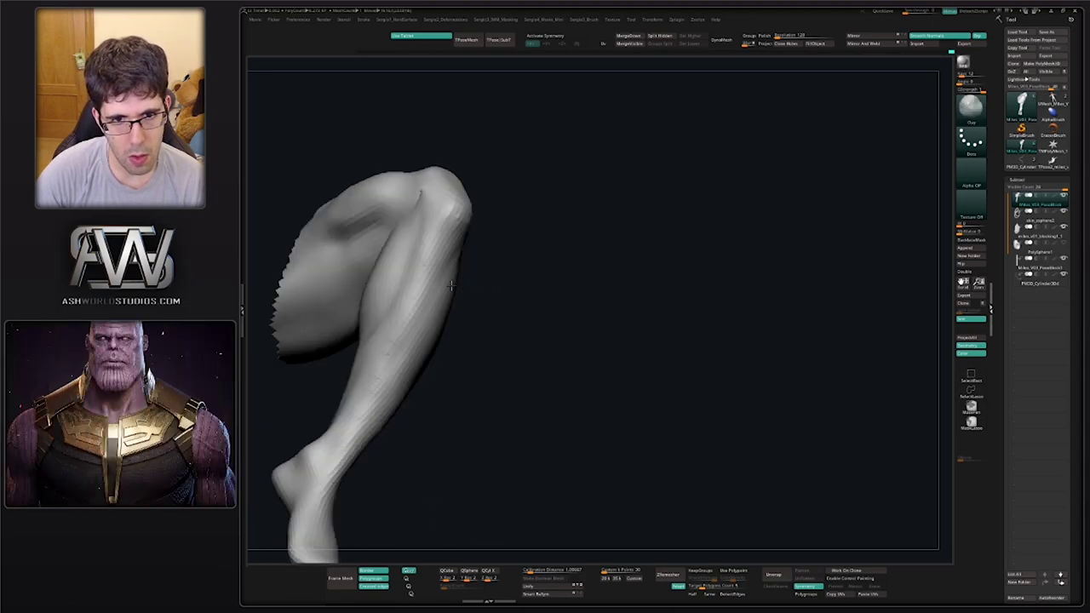
Carve a long groove from below the knee down the side of the lower leg with the DamStandard brush
key(ctrl+shift+d)
drag(418, 223, 403, 312)
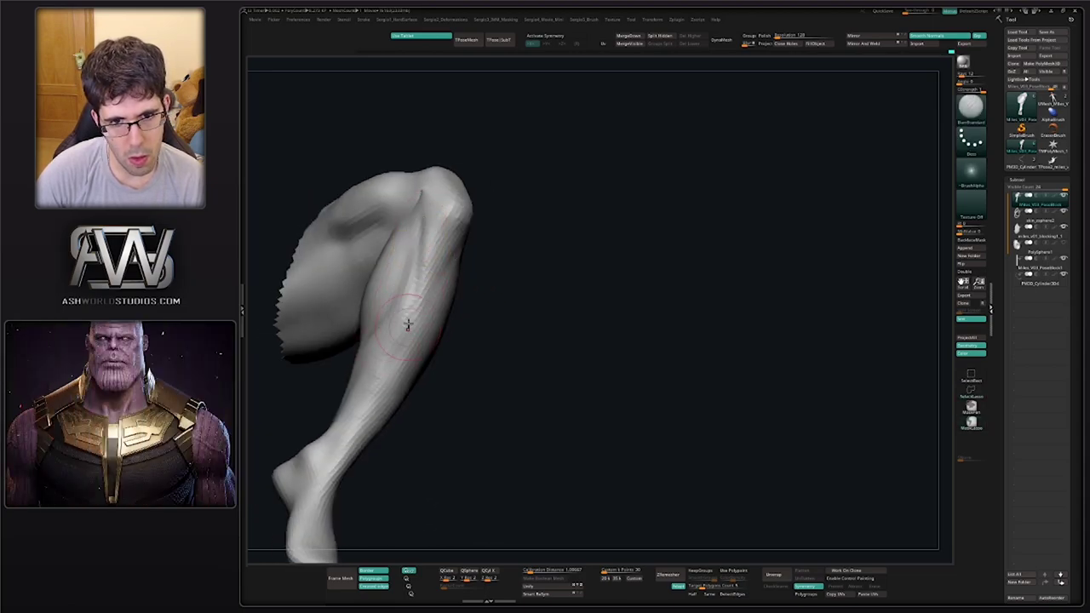
right_drag(361, 419, 407, 356)
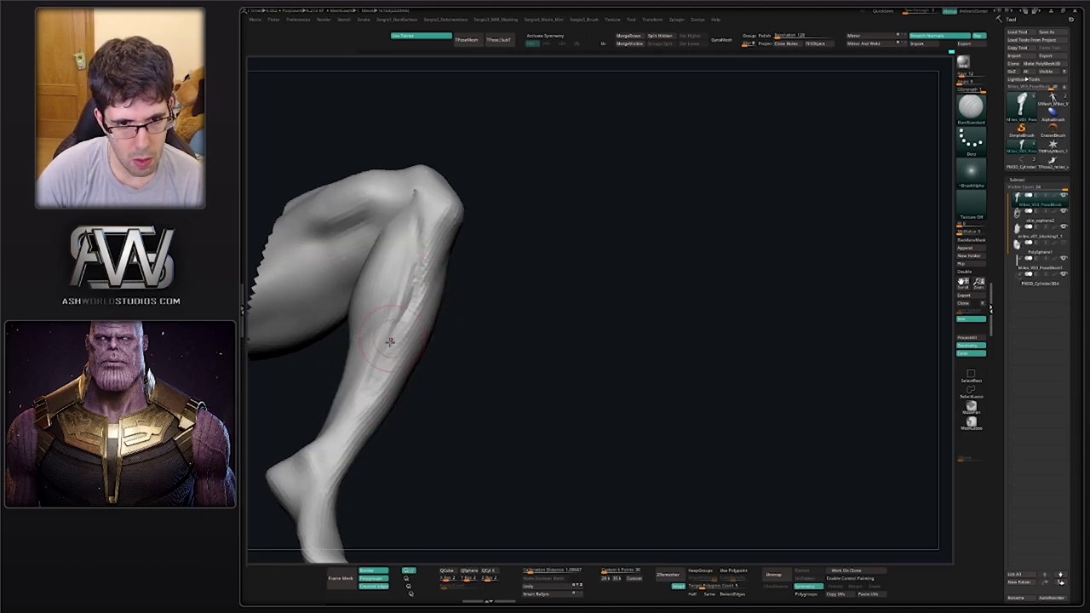
drag(390, 342, 369, 394)
shift+drag(409, 360, 422, 294)
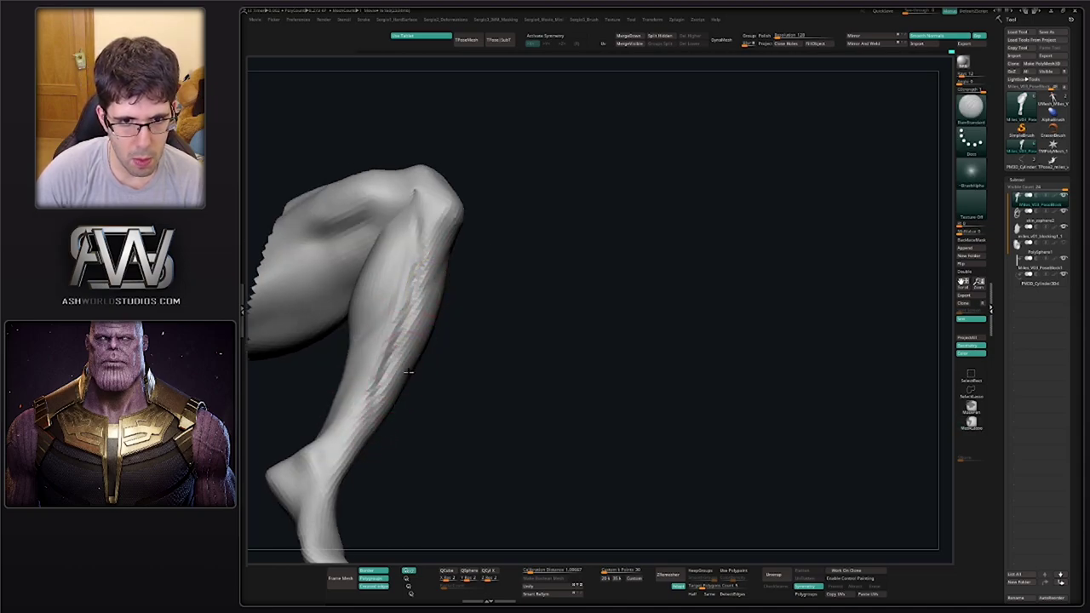
right_drag(408, 372, 402, 345)
Fill the muscle forms along the side of the lower leg with the Clay brush and smooth the rough strokes
key(b)
key(c)
key(l)
drag(401, 298, 353, 425)
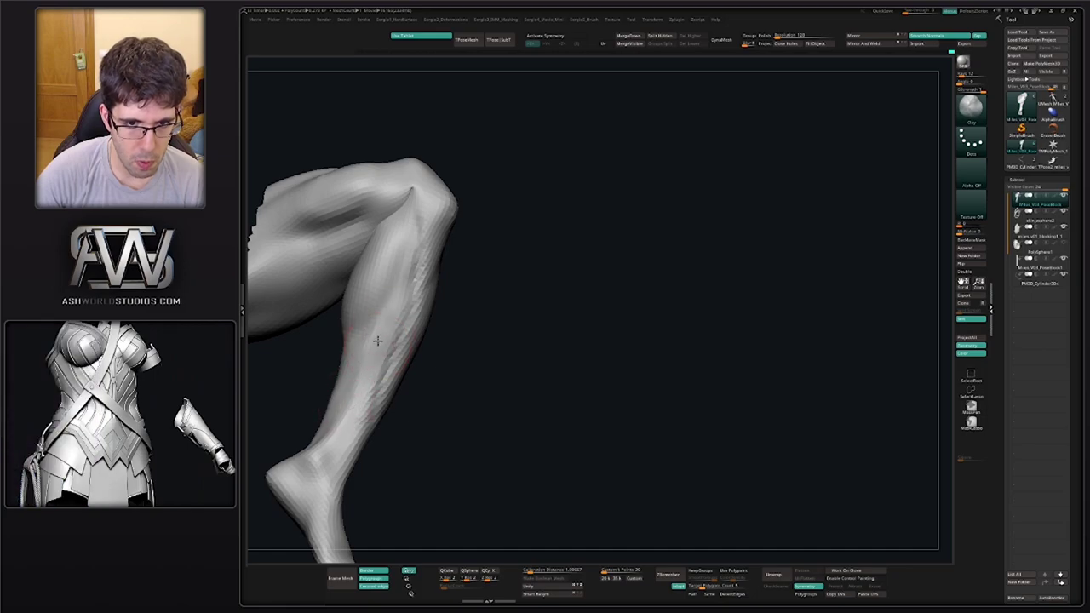
right_drag(377, 337, 331, 342)
mouse_move(360, 443)
right_down()
mouse_move(323, 434)
mouse_move(378, 362)
right_up()
mouse_move(389, 316)
mouse_down()
mouse_move(395, 359)
mouse_move(384, 368)
mouse_up()
shift+drag(396, 294, 385, 337)
mouse_move(352, 428)
right_down()
mouse_move(370, 415)
mouse_move(405, 328)
right_up()
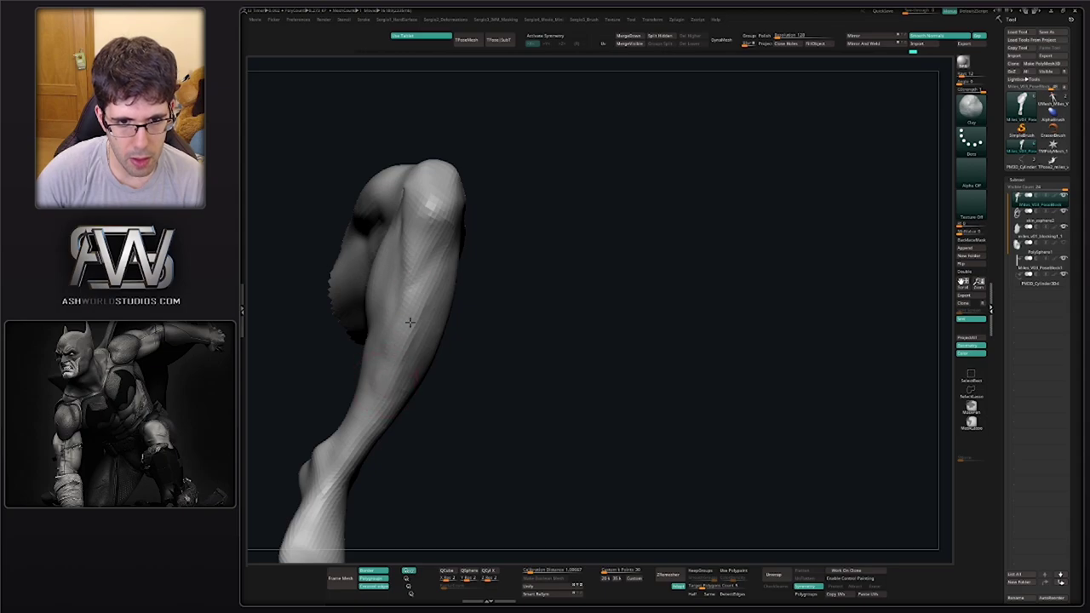
shift+drag(427, 295, 382, 389)
right_drag(432, 331, 420, 317)
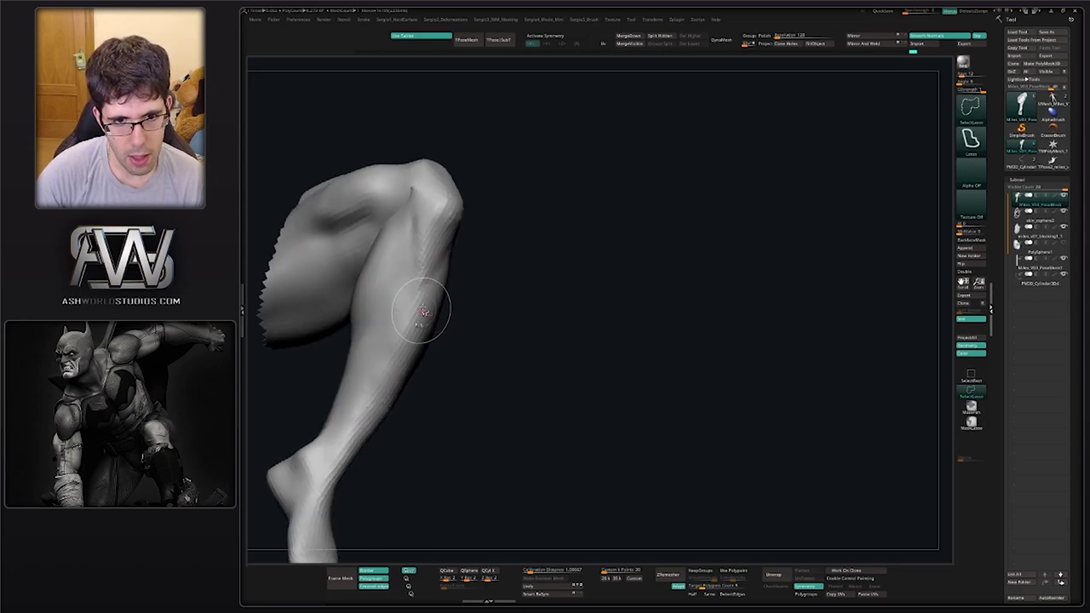
Recut the muscle separations along both sides of the lower leg with the DamStandard brush
key(ctrl+shift+d)
drag(436, 296, 381, 418)
mouse_move(382, 419)
right_down()
mouse_move(418, 372)
mouse_move(449, 387)
mouse_move(466, 353)
right_up()
drag(479, 309, 455, 392)
mouse_move(460, 438)
right_down()
mouse_move(434, 268)
mouse_move(452, 361)
right_up()
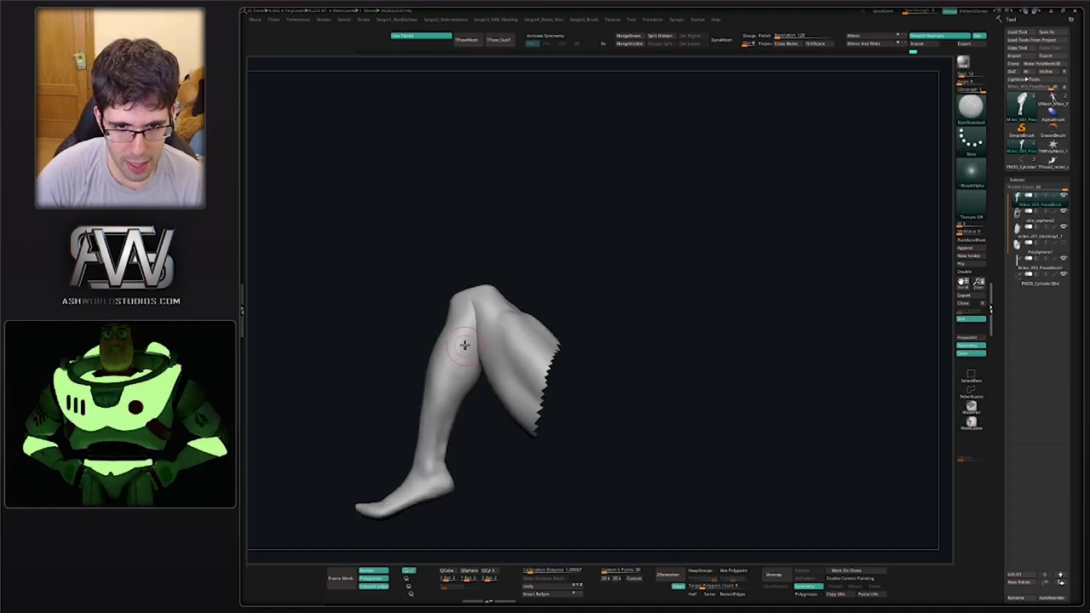
Carve the muscle line down the upper shin below the knee with the DamStandard brush
drag(464, 339, 455, 384)
key(b)
key(c)
key(l)
mouse_move(474, 360)
right_down()
mouse_move(462, 394)
mouse_move(424, 383)
right_up()
Reshape the silhouette of the lower leg from the calf down to the ankle with the Move brush
key(b)
key(m)
key(v)
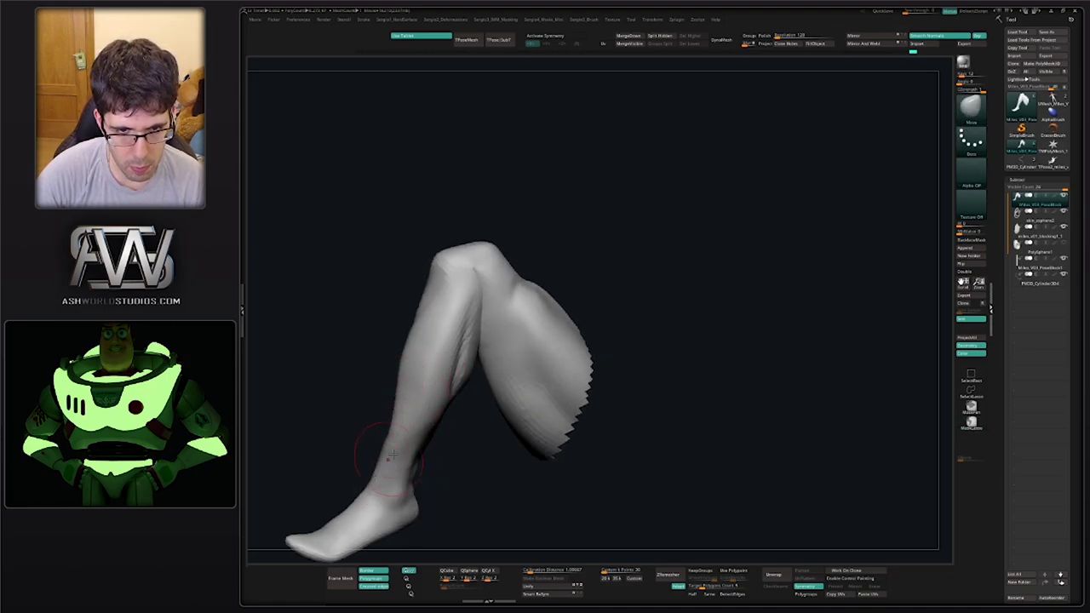
mouse_move(392, 455)
right_down()
mouse_move(432, 384)
mouse_move(471, 369)
right_up()
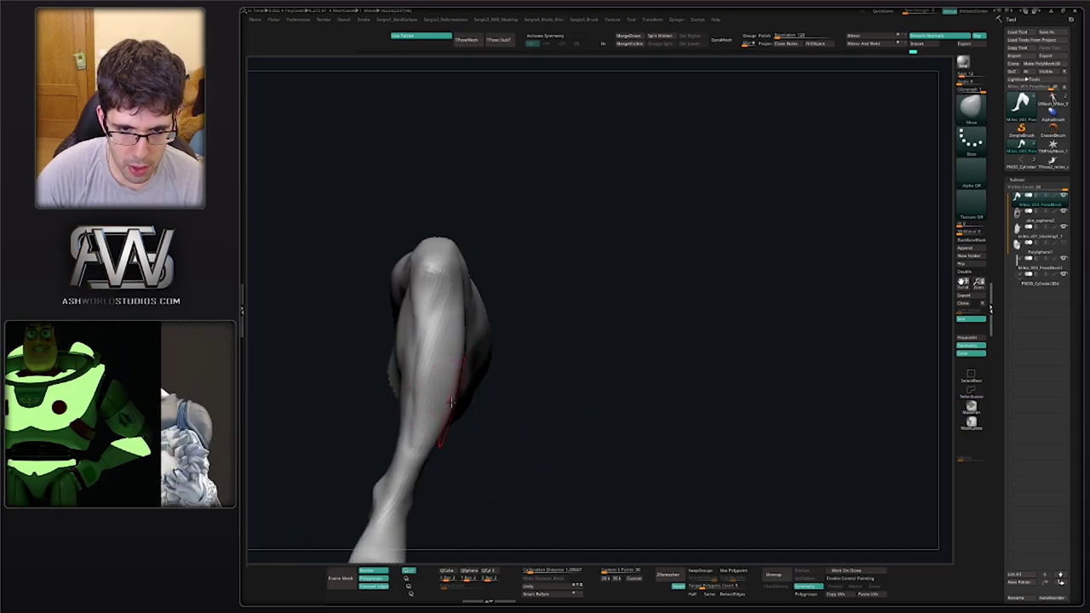
drag(452, 402, 440, 429)
right_drag(443, 418, 409, 413)
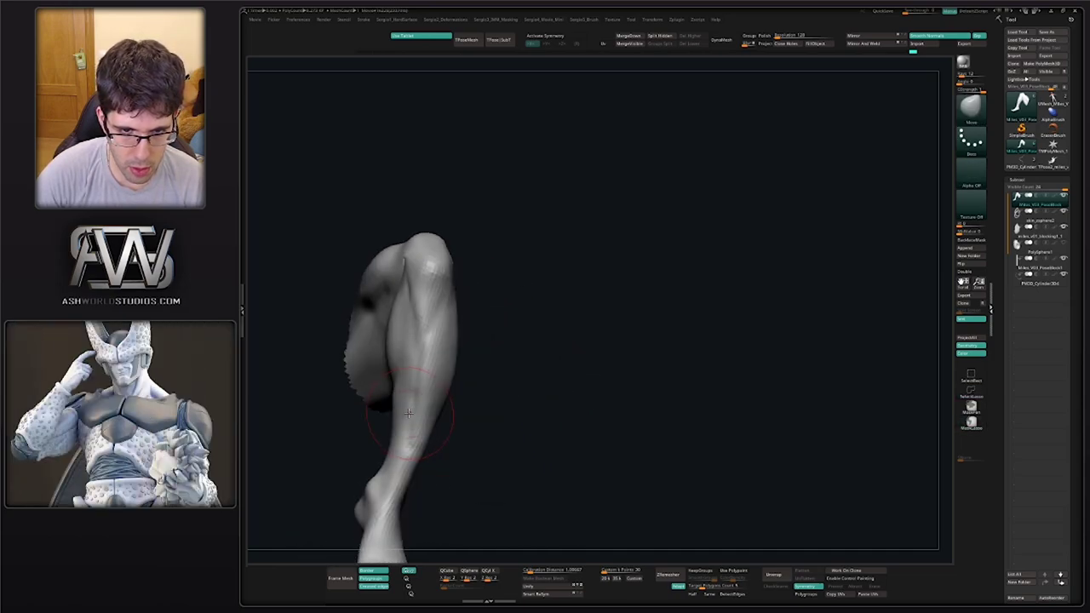
drag(387, 445, 381, 456)
right_drag(421, 451, 387, 460)
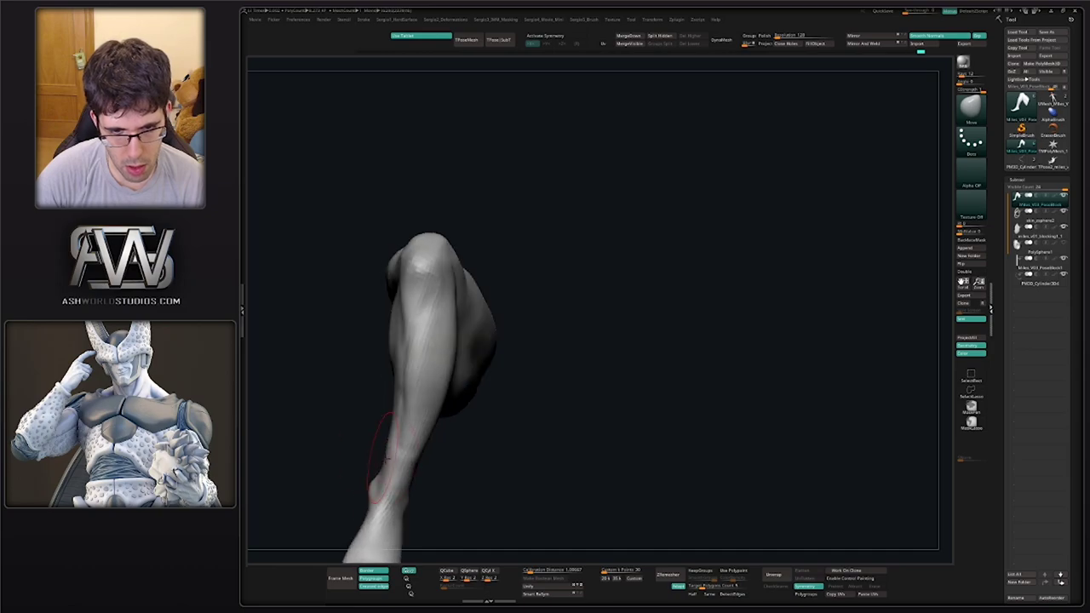
drag(393, 417, 389, 406)
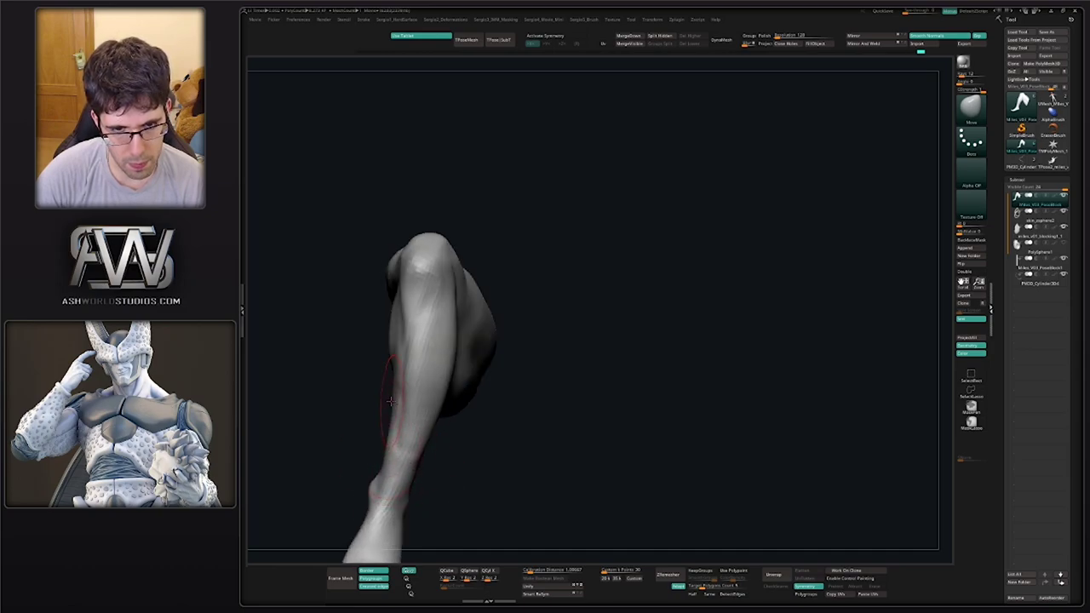
right_drag(389, 407, 410, 413)
Smooth the front of the shin below the knee and the surface around the kneecap
mouse_move(408, 388)
shift+mouse_down()
mouse_move(403, 427)
mouse_move(410, 305)
shift+mouse_up()
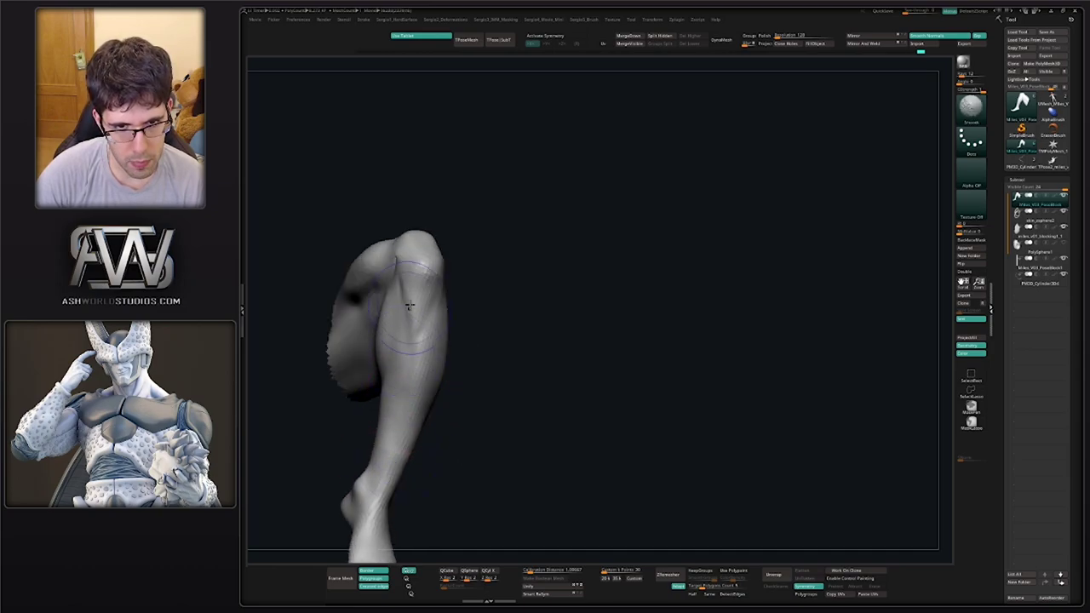
right_drag(409, 305, 421, 307)
shift+drag(414, 295, 417, 345)
right_drag(417, 344, 412, 383)
key(b)
key(c)
key(l)
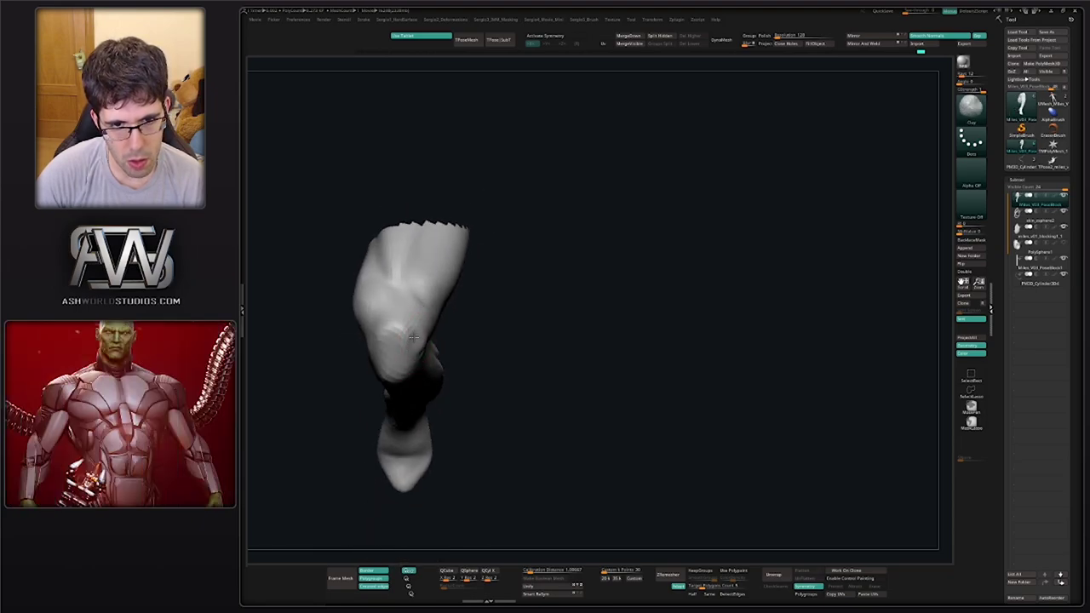
shift+drag(404, 334, 417, 360)
right_drag(418, 360, 384, 350)
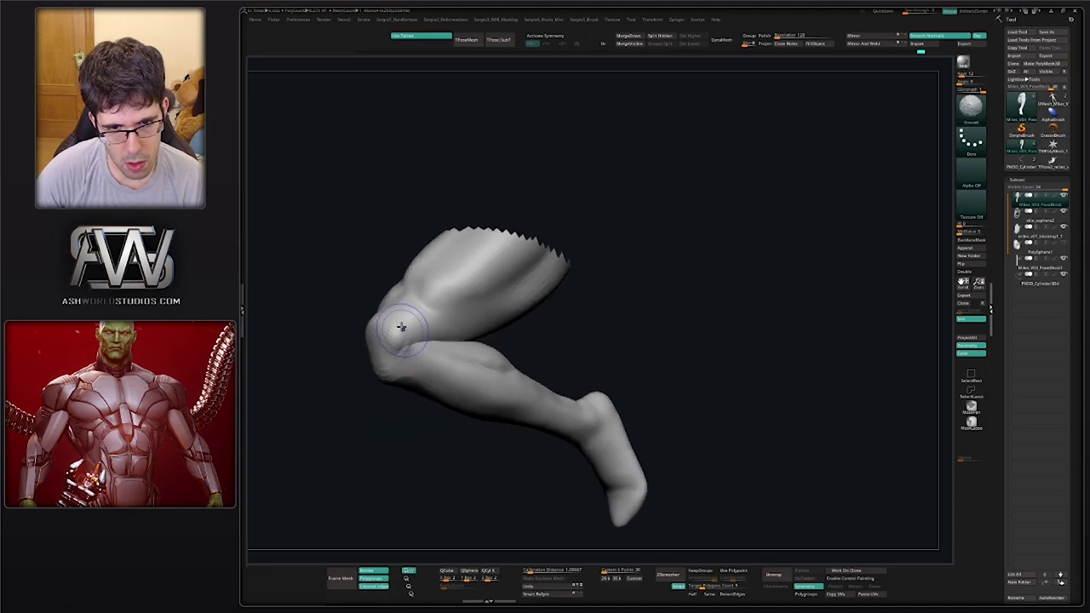
shift+drag(401, 327, 395, 338)
Adjust the knee's contour with the Move brush and unhide the rest of the figure
key(b)
key(m)
key(v)
right_drag(371, 367, 411, 354)
right_drag(411, 353, 383, 346)
ctrl+shift+click(407, 409)
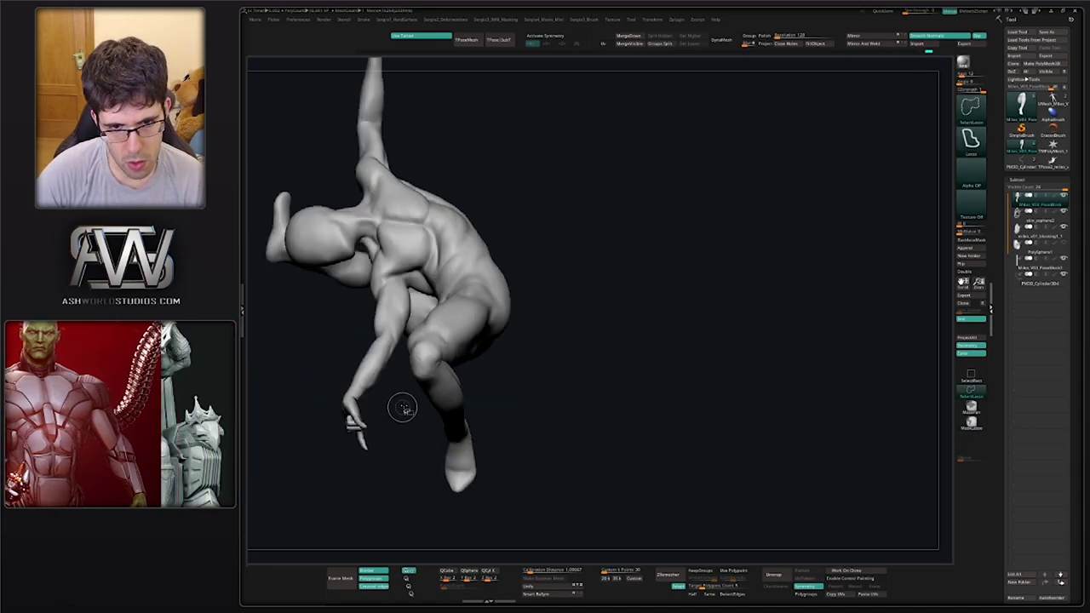
Smooth the calf muscle of the bent leg behind the knee
mouse_move(406, 409)
ctrl+right_down()
mouse_move(425, 377)
mouse_move(480, 353)
mouse_move(438, 378)
mouse_move(433, 411)
mouse_move(412, 413)
mouse_move(419, 436)
mouse_move(449, 448)
ctrl+right_up()
key(s)
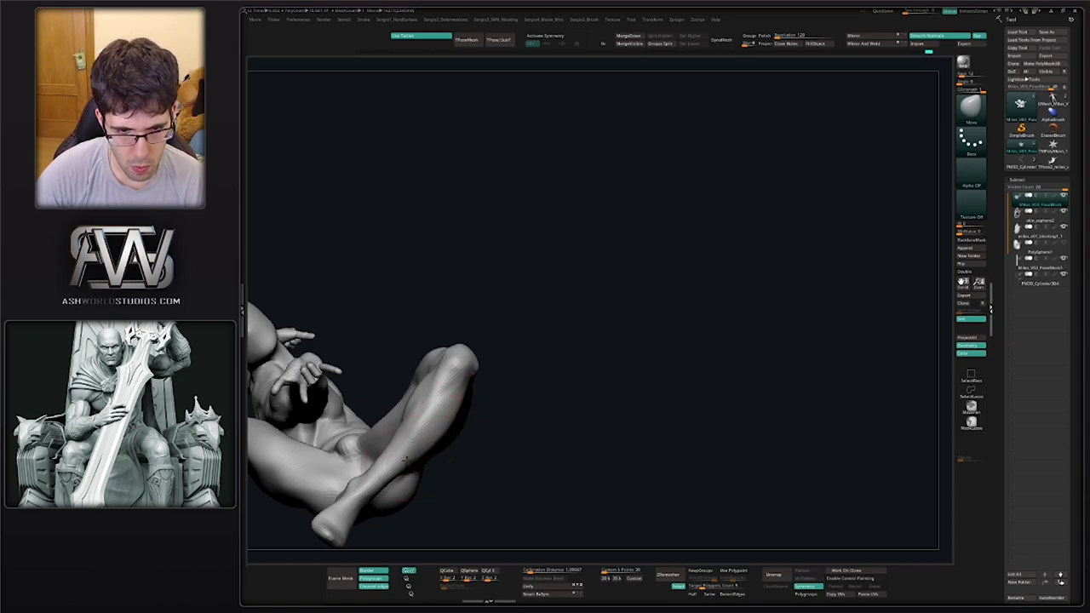
ctrl+right_drag(407, 462, 588, 426)
ctrl+right_drag(430, 404, 426, 460)
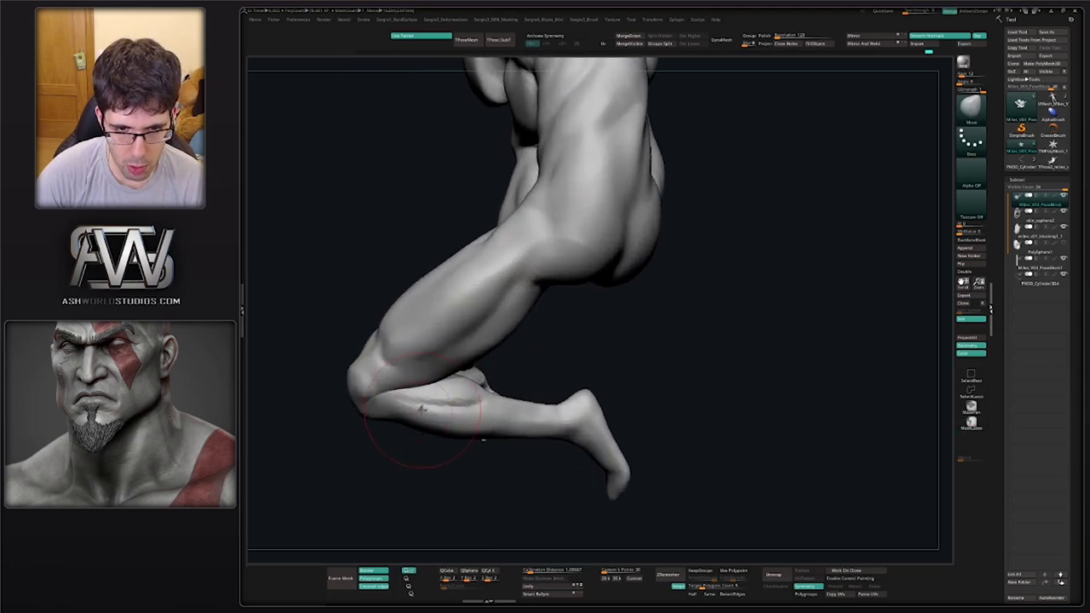
mouse_move(421, 410)
shift+mouse_down()
mouse_move(409, 395)
mouse_move(492, 396)
shift+mouse_up()
mouse_move(492, 396)
right_down()
mouse_move(460, 415)
mouse_move(488, 391)
right_up()
mouse_move(464, 405)
right_down()
mouse_move(487, 409)
mouse_move(532, 221)
right_up()
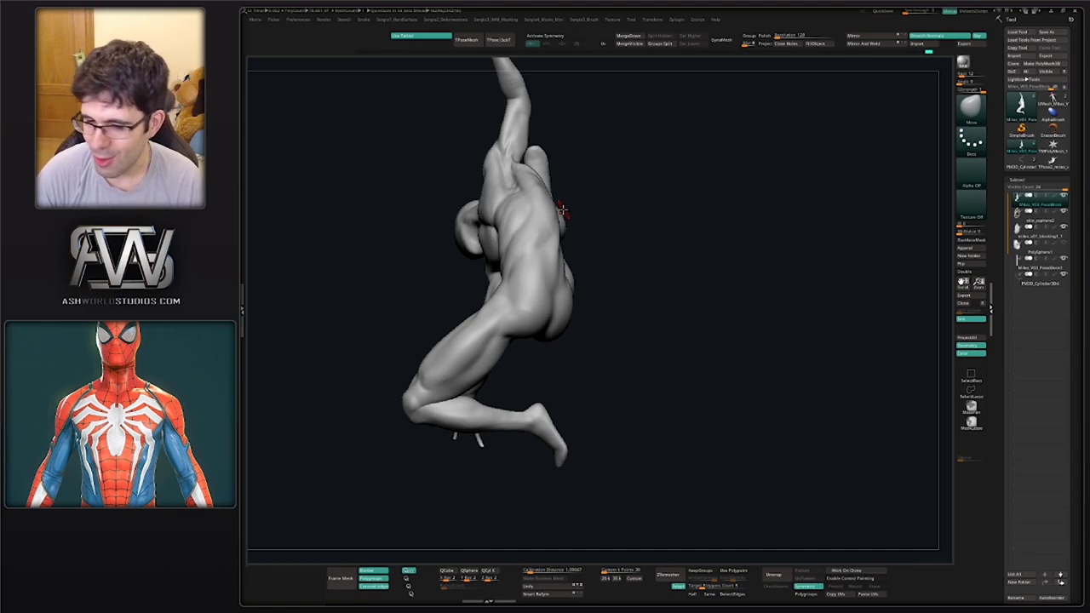
Examine the whole figure's pose and torso anatomy from several angles
drag(346, 431, 427, 406)
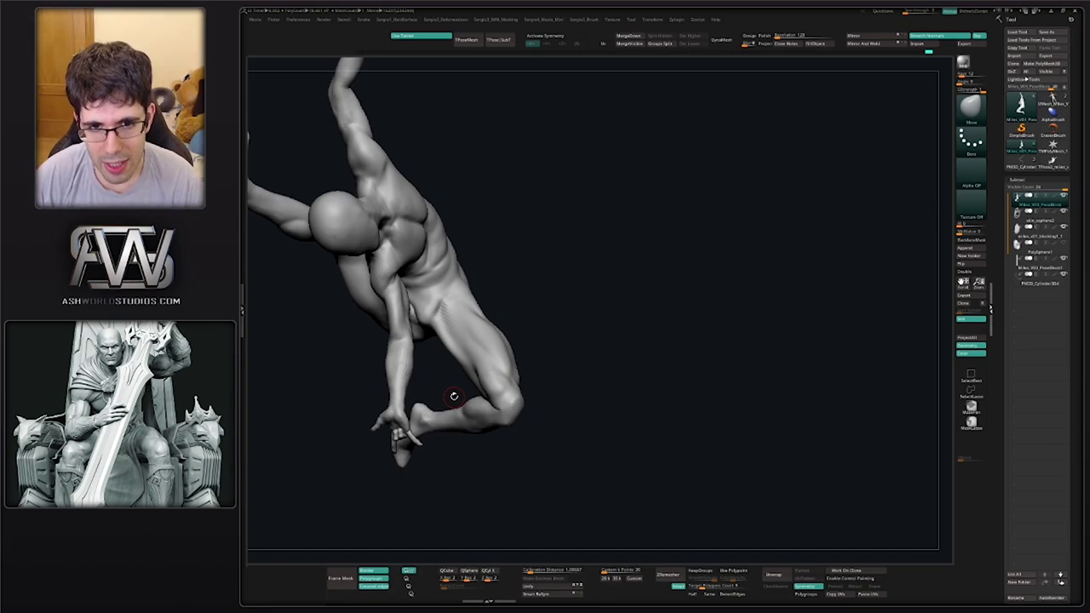
mouse_move(585, 323)
mouse_down()
mouse_move(601, 252)
mouse_move(616, 272)
mouse_move(594, 289)
mouse_up()
mouse_move(594, 289)
right_down()
mouse_move(540, 288)
mouse_move(596, 332)
mouse_move(582, 301)
mouse_move(540, 290)
mouse_move(581, 276)
mouse_move(556, 265)
mouse_move(521, 294)
right_up()
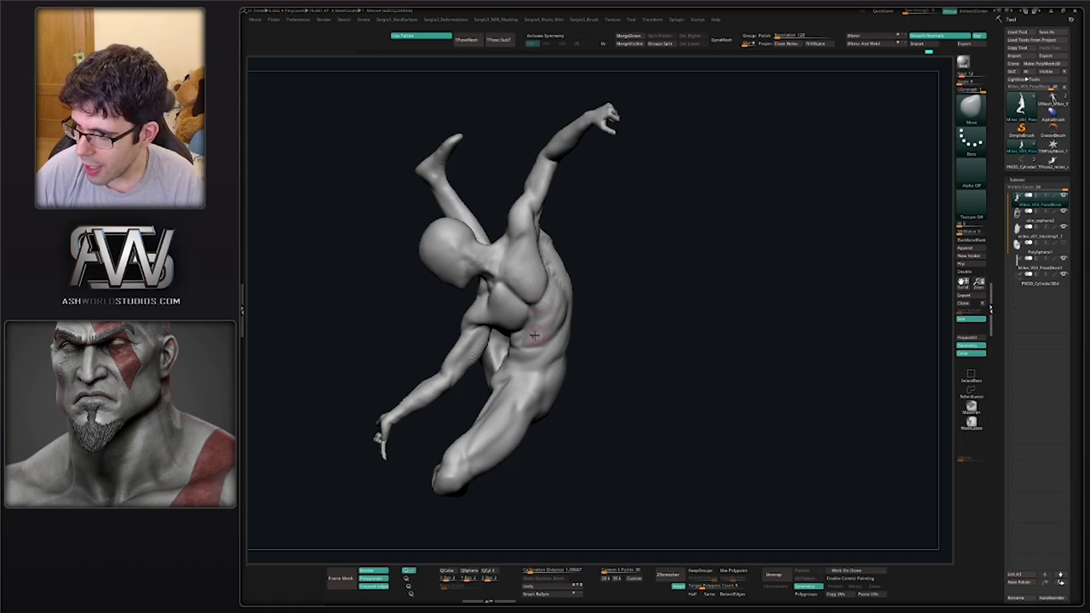
ctrl+right_drag(527, 295, 538, 322)
right_drag(538, 322, 551, 330)
mouse_move(606, 360)
right_down()
mouse_move(625, 356)
mouse_move(581, 353)
right_up()
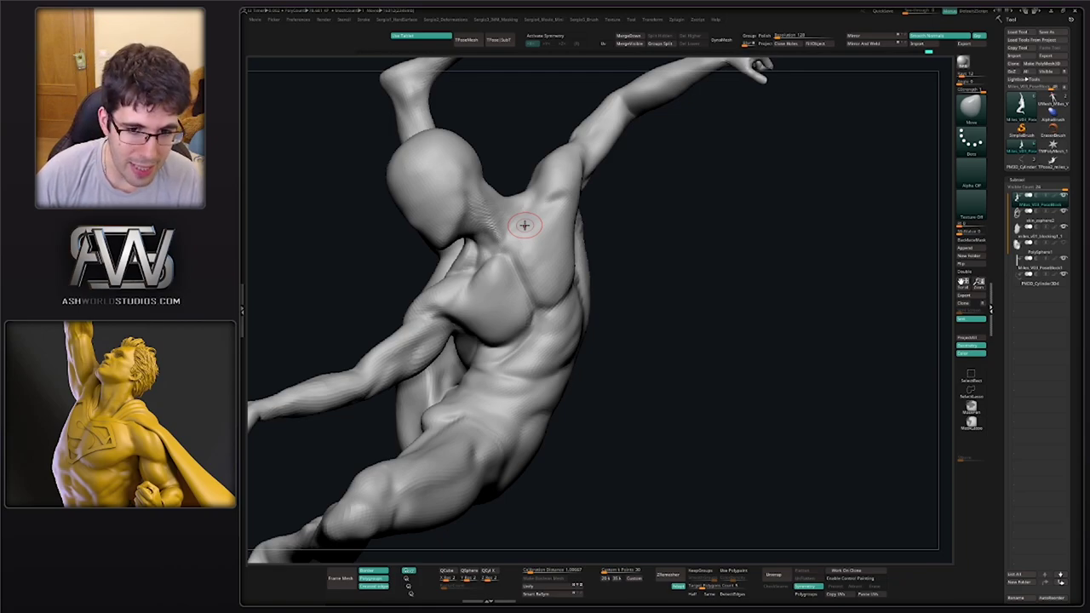
right_drag(605, 311, 432, 374)
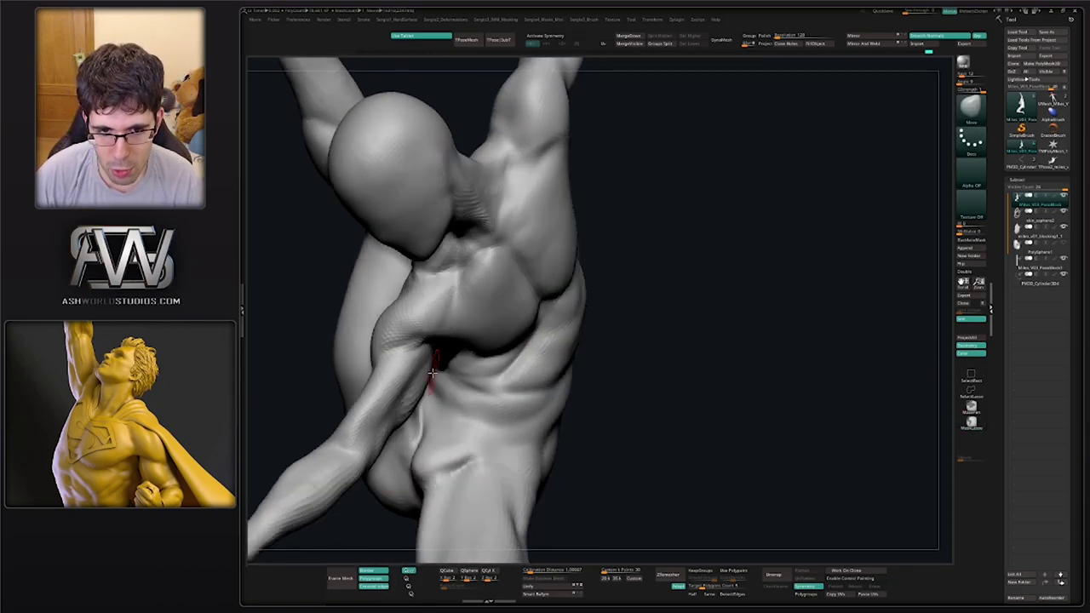
Smooth the lowered upper arm near the armpit and nudge its contour with the Move brush
shift+drag(409, 361, 411, 358)
key(b)
key(d)
key(s)
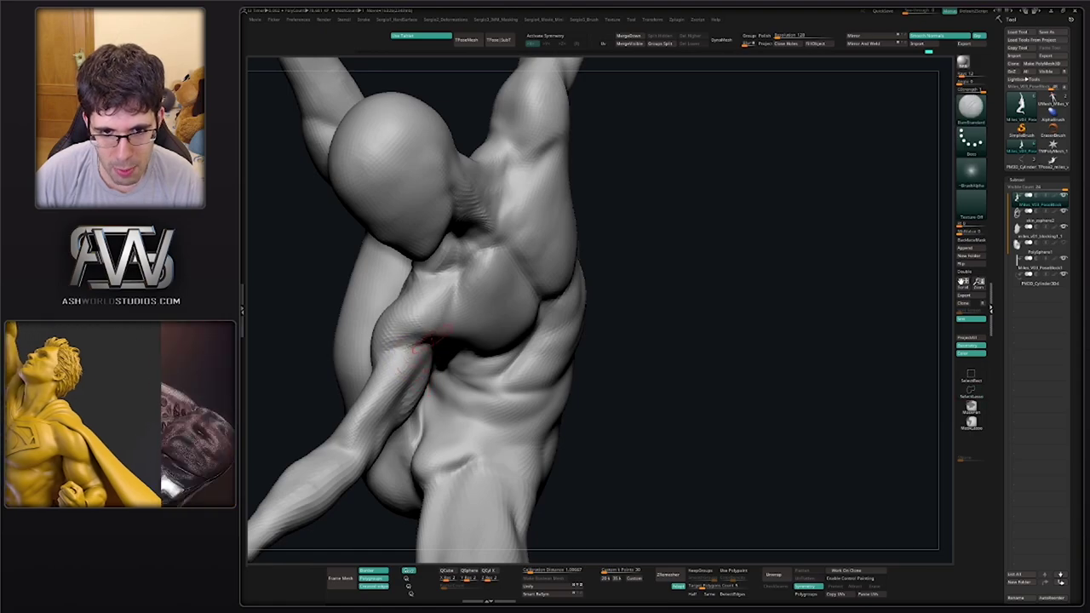
right_drag(407, 337, 432, 353)
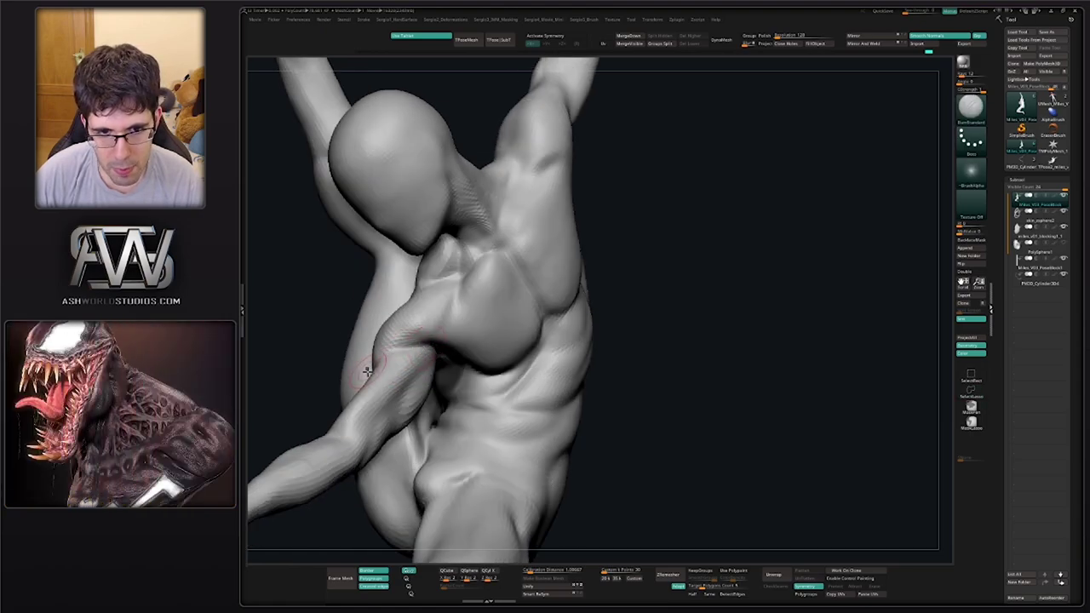
right_drag(367, 371, 460, 363)
key(b)
key(m)
key(v)
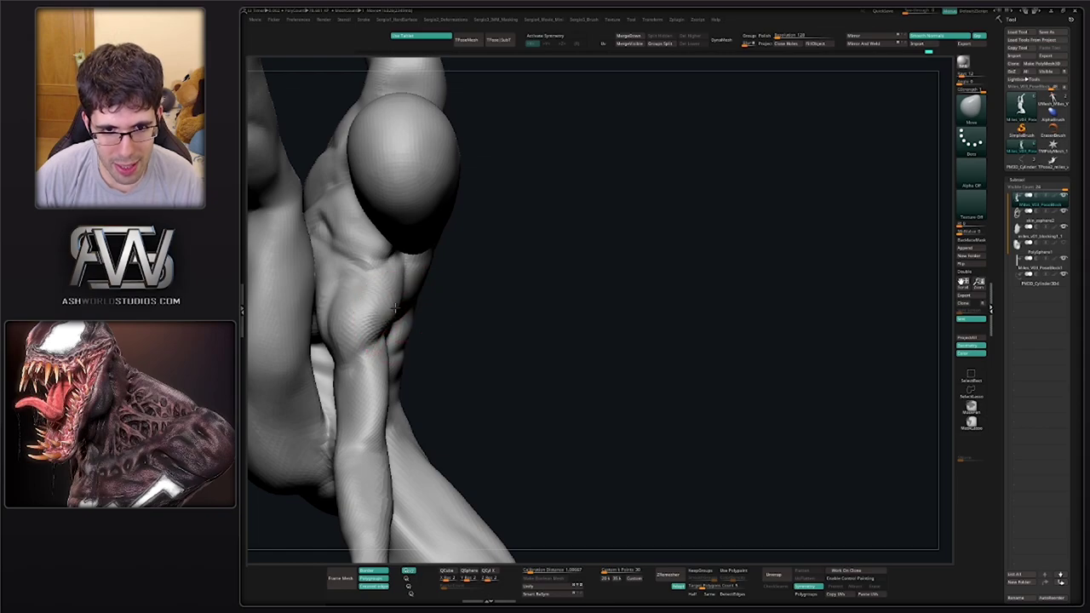
drag(395, 308, 388, 305)
mouse_move(389, 307)
right_down()
mouse_move(342, 313)
mouse_move(334, 327)
mouse_move(415, 366)
mouse_move(436, 351)
mouse_move(450, 314)
right_up()
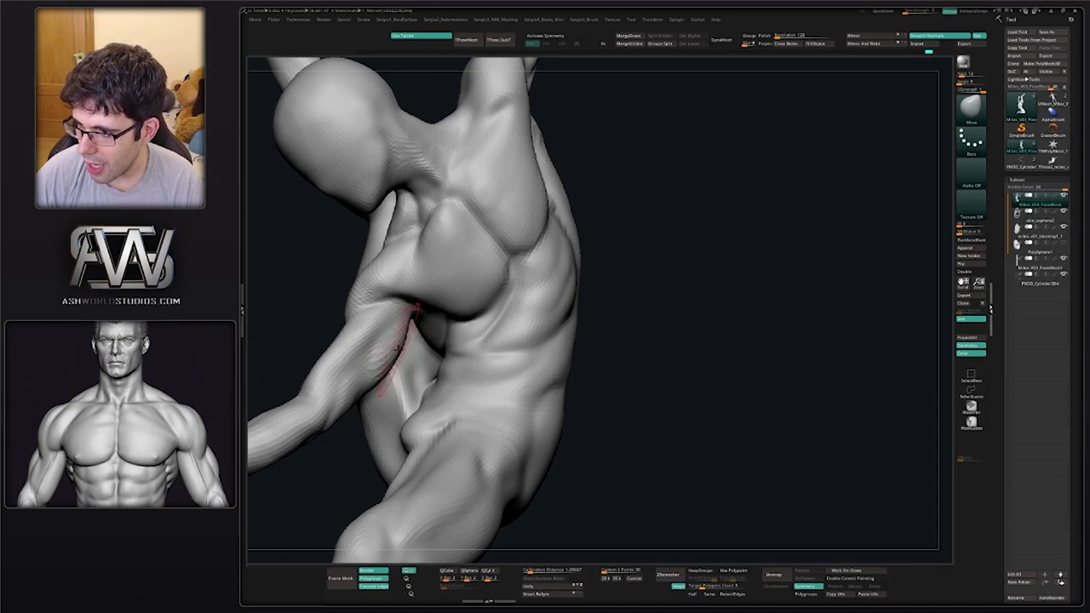
Resize the Move brush and adjust the outer contour of the back below the raised arm
ctrl+right_drag(407, 344, 472, 363)
right_drag(523, 340, 484, 358)
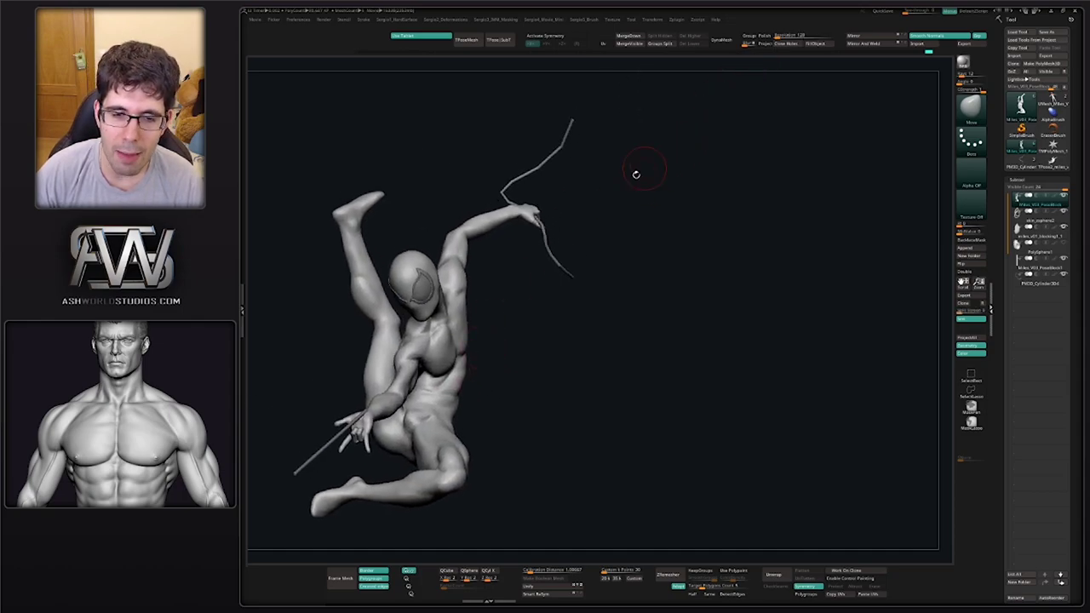
drag(576, 318, 564, 353)
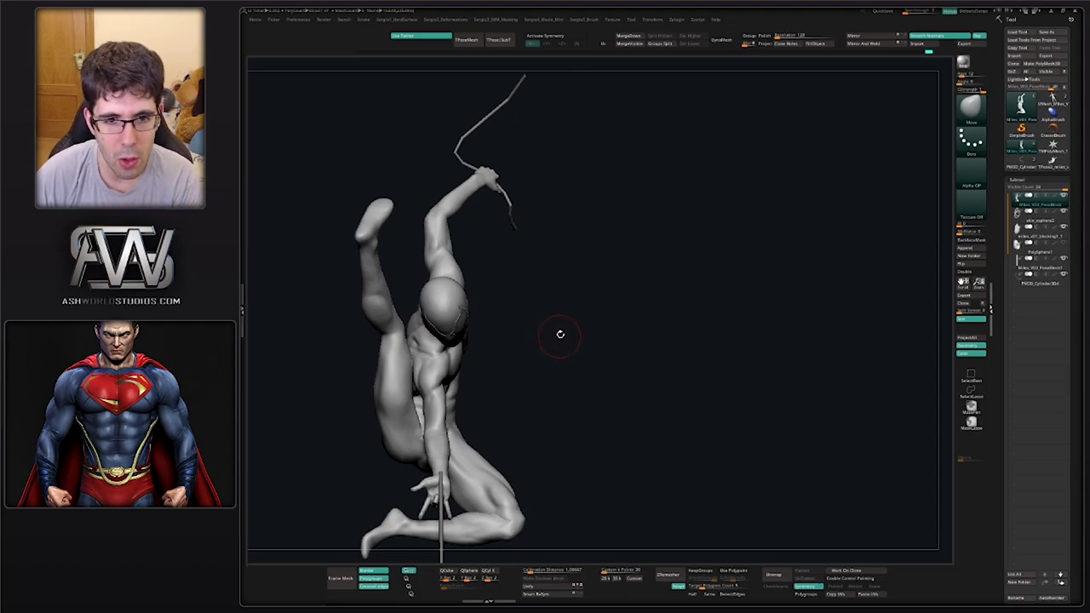
mouse_move(559, 333)
mouse_down()
mouse_move(572, 292)
mouse_move(622, 324)
mouse_move(587, 327)
mouse_up()
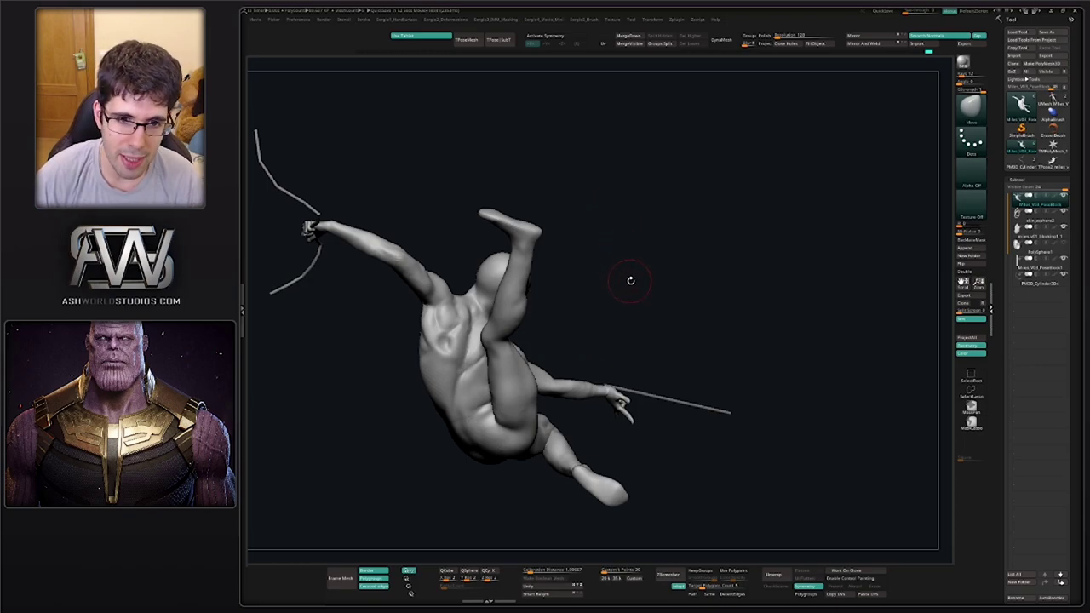
mouse_move(631, 281)
right_down()
mouse_move(547, 410)
mouse_move(482, 410)
mouse_move(489, 372)
mouse_move(496, 394)
mouse_move(481, 392)
right_up()
key(s)
drag(481, 394, 490, 399)
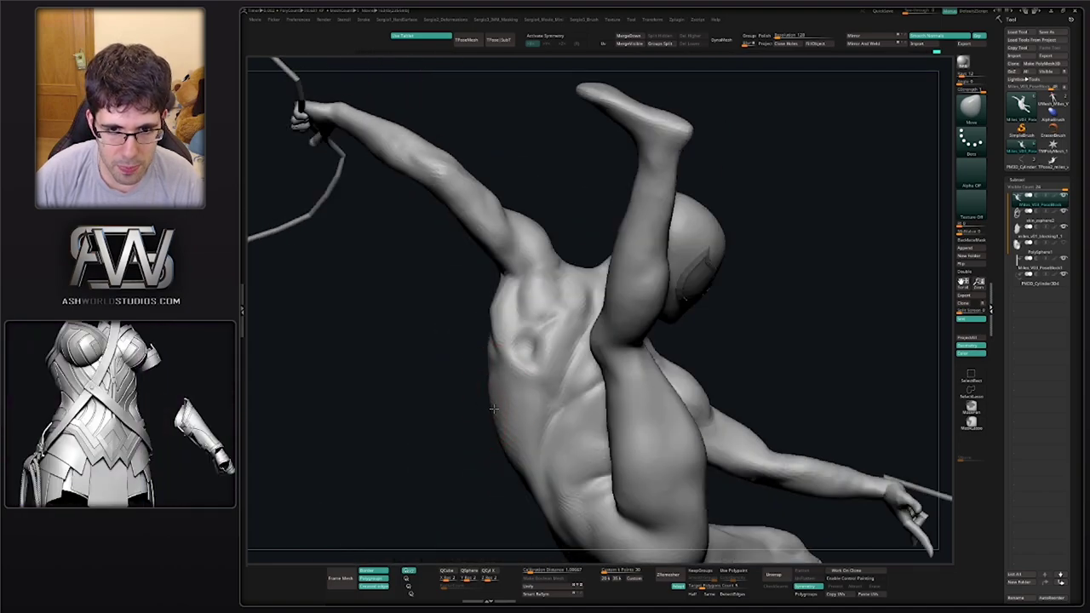
mouse_move(492, 402)
right_down()
mouse_move(509, 397)
mouse_move(491, 390)
right_up()
Mask the upper back around the shoulder blade and reshape the exposed side of the torso with the Move brush
mouse_move(541, 355)
ctrl+mouse_down()
mouse_move(512, 359)
mouse_move(455, 397)
mouse_move(522, 468)
ctrl+mouse_up()
right_drag(522, 468, 566, 420)
ctrl+click(562, 419)
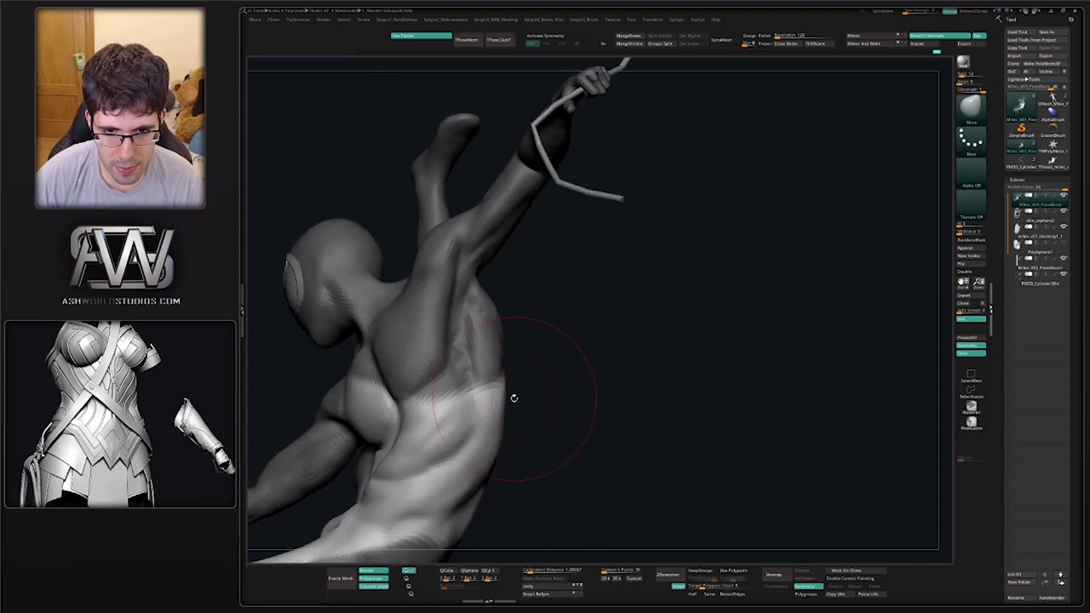
drag(514, 397, 507, 397)
right_drag(502, 400, 519, 402)
drag(503, 425, 495, 423)
right_drag(579, 413, 485, 390)
mouse_move(535, 389)
mouse_down()
mouse_move(516, 382)
mouse_move(496, 400)
mouse_up()
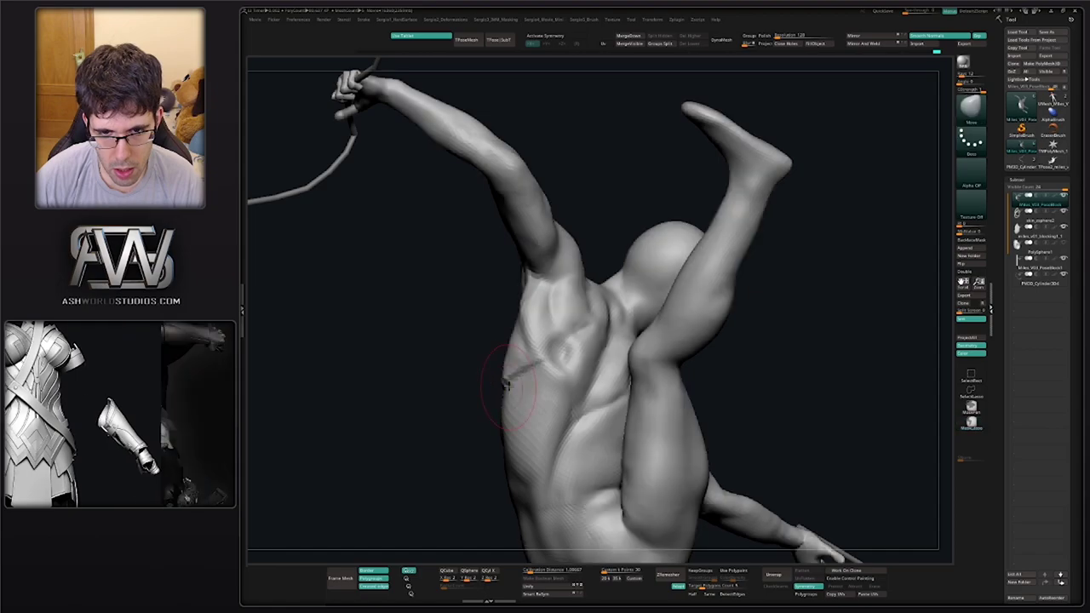
Smooth the crease below the shoulder blade and the surface along the side of the back
right_drag(501, 380, 518, 376)
shift+drag(556, 366, 538, 361)
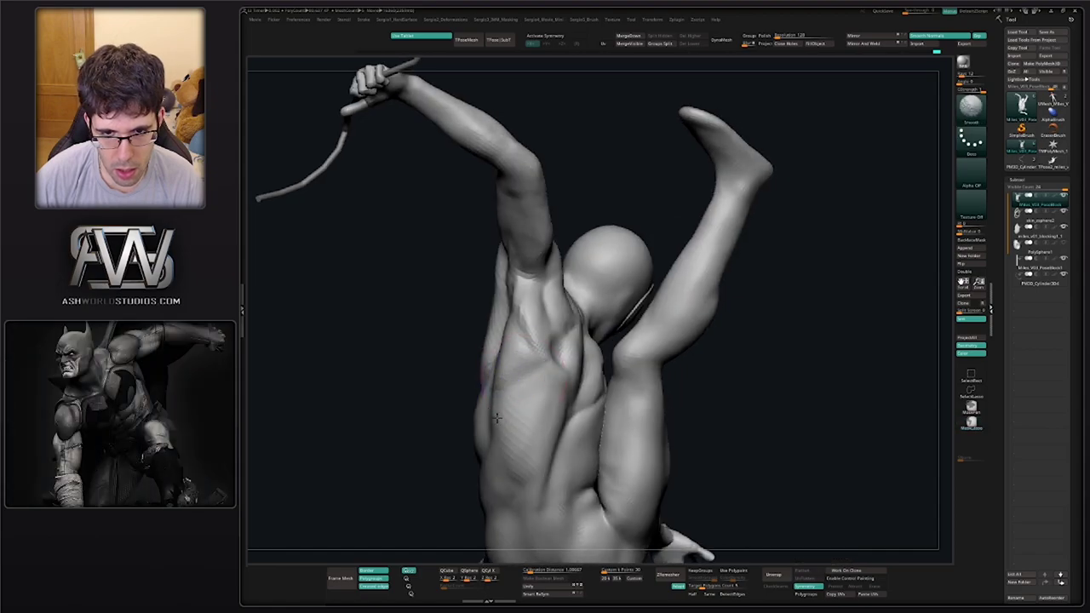
shift+drag(498, 418, 511, 421)
right_drag(528, 426, 530, 394)
shift+drag(530, 393, 522, 399)
right_drag(524, 400, 551, 407)
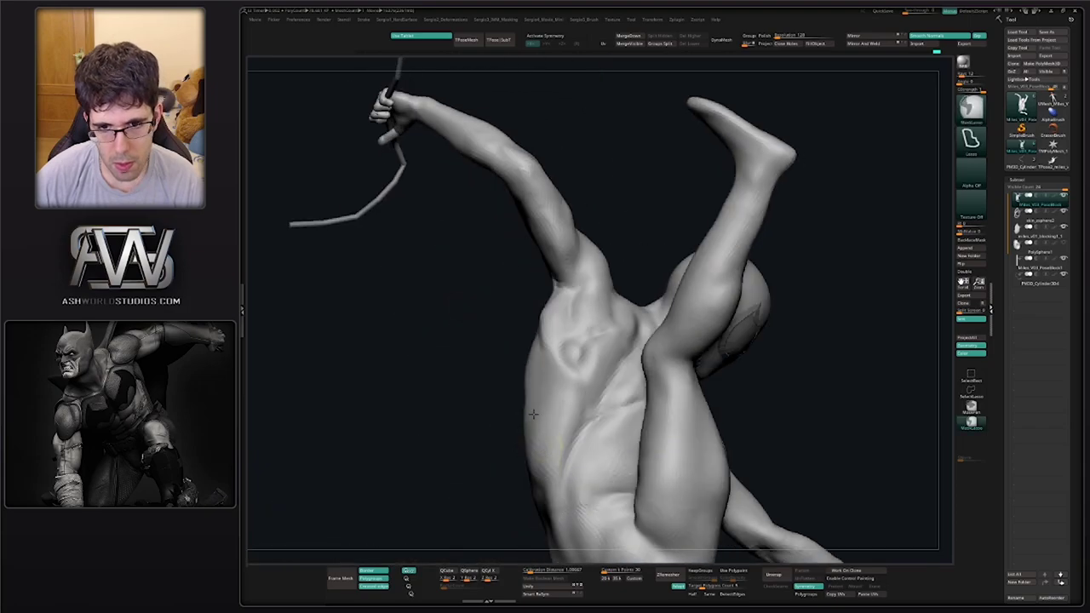
Refine the silhouette of the flank and back muscle with the Move brush
ctrl+right_drag(533, 414, 543, 464)
mouse_move(544, 465)
right_down()
mouse_move(557, 462)
mouse_move(529, 423)
right_up()
right_drag(528, 422, 546, 424)
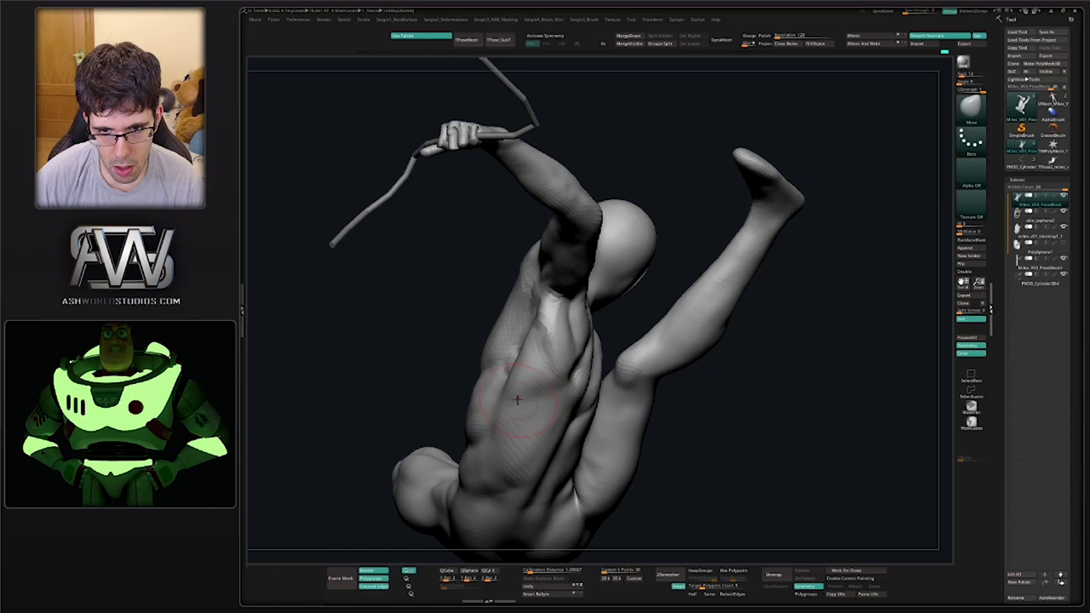
right_drag(536, 407, 522, 394)
ctrl+right_drag(523, 442, 558, 443)
drag(494, 450, 553, 453)
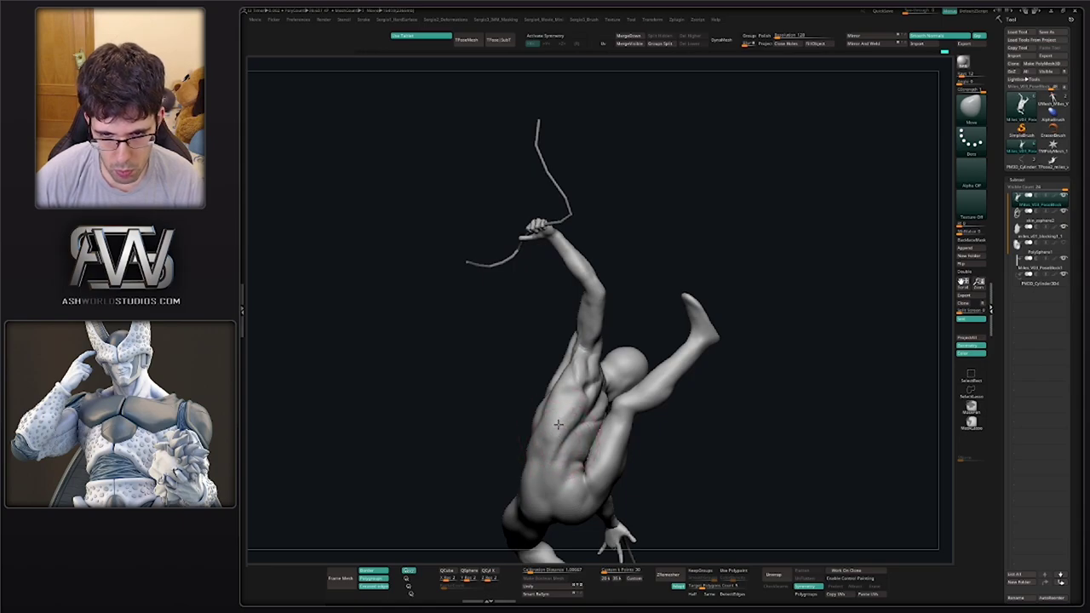
Isolate the lowered arm's hand and wrist, hiding the rest of the body with a lasso selection
drag(543, 478, 649, 356)
right_drag(649, 356, 558, 410)
alt+right_drag(558, 410, 659, 267)
alt+drag(660, 267, 677, 388)
alt+drag(363, 428, 497, 380)
ctrl+shift+click(466, 372)
key(alt+s)
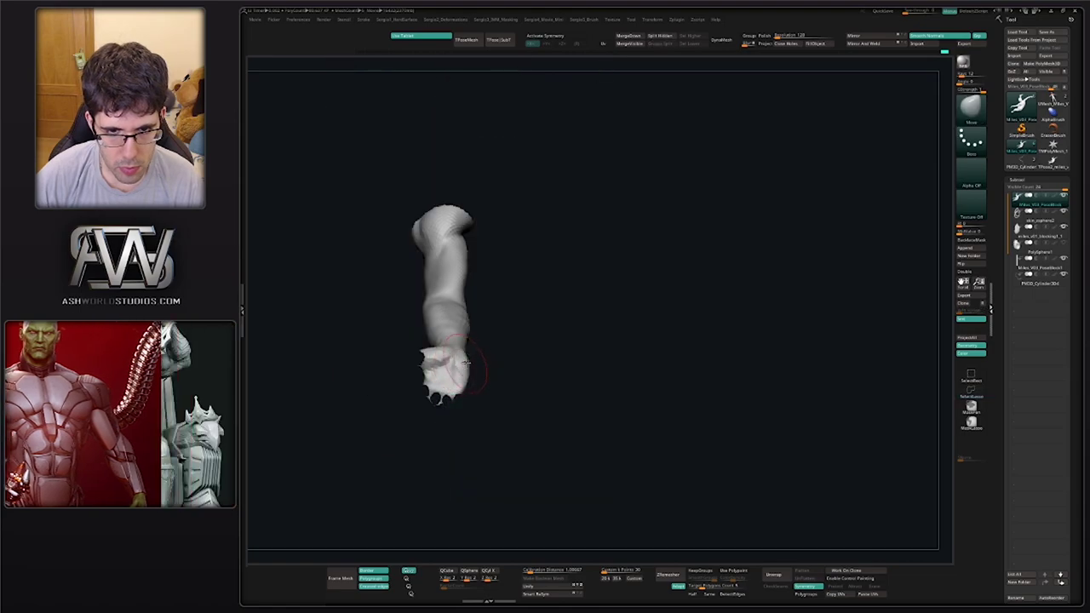
ctrl+shift+click(559, 336)
mouse_move(559, 336)
mouse_down()
mouse_move(405, 313)
mouse_move(551, 318)
mouse_up()
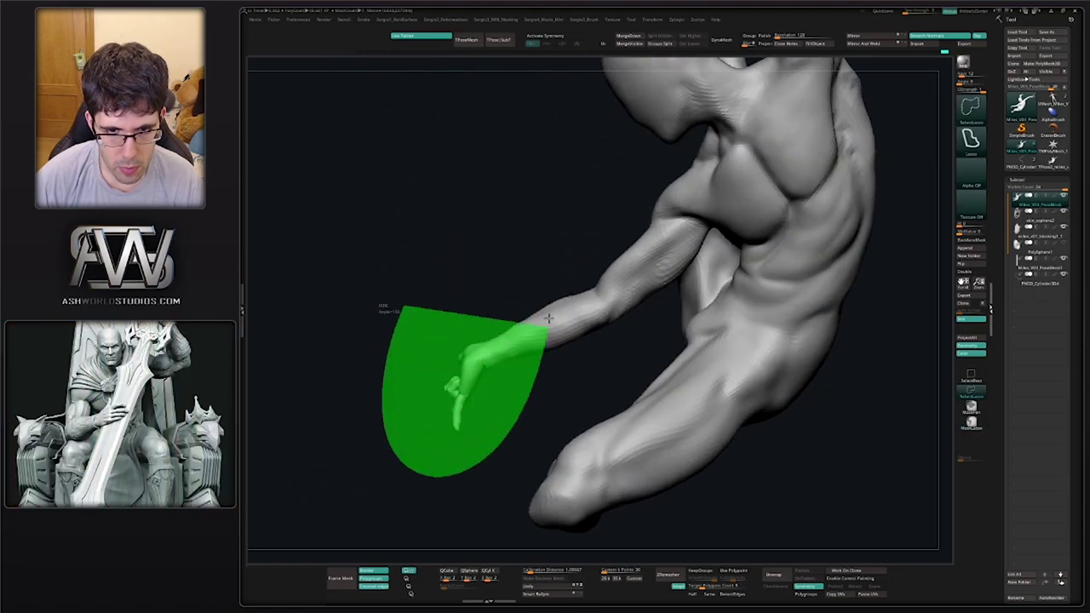
Adjust the outer edge and base of the palm on the isolated web-shooting hand with the Move brush
mouse_move(451, 340)
right_down()
mouse_move(508, 366)
mouse_move(494, 449)
mouse_move(508, 378)
mouse_move(496, 348)
right_up()
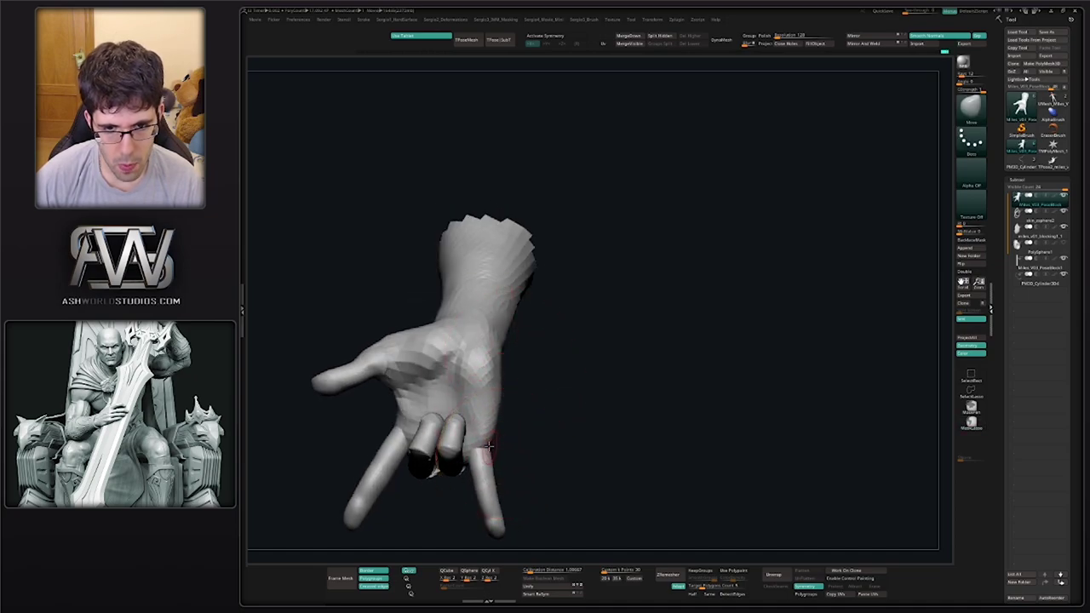
drag(494, 446, 495, 426)
right_drag(495, 416, 485, 405)
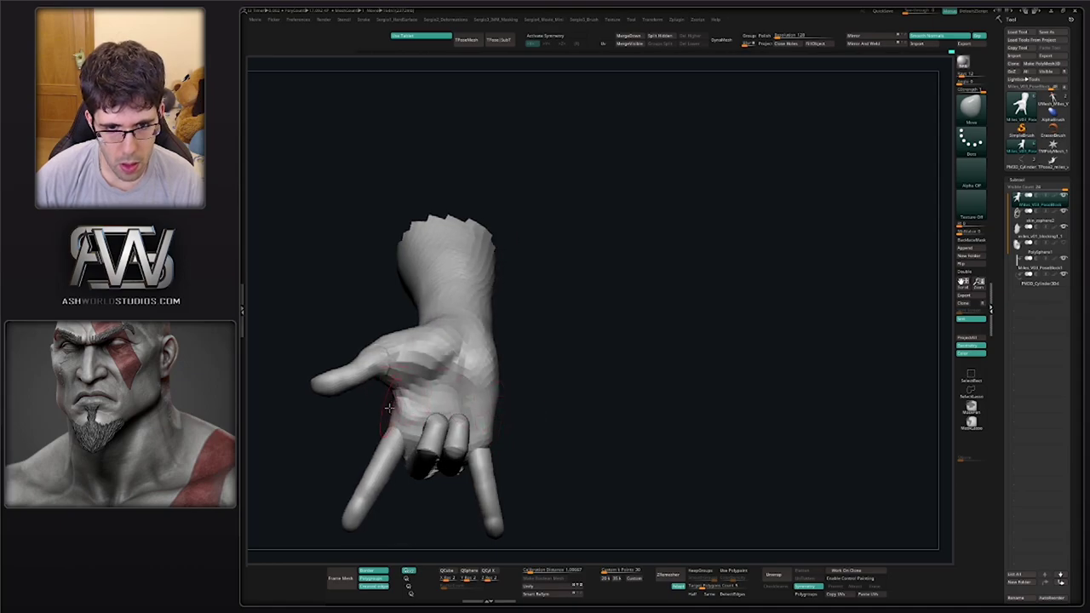
mouse_move(395, 411)
right_down()
mouse_move(469, 443)
mouse_move(434, 460)
mouse_move(409, 439)
mouse_move(391, 458)
mouse_move(403, 375)
mouse_move(397, 398)
mouse_move(421, 428)
mouse_move(398, 382)
mouse_move(418, 403)
right_up()
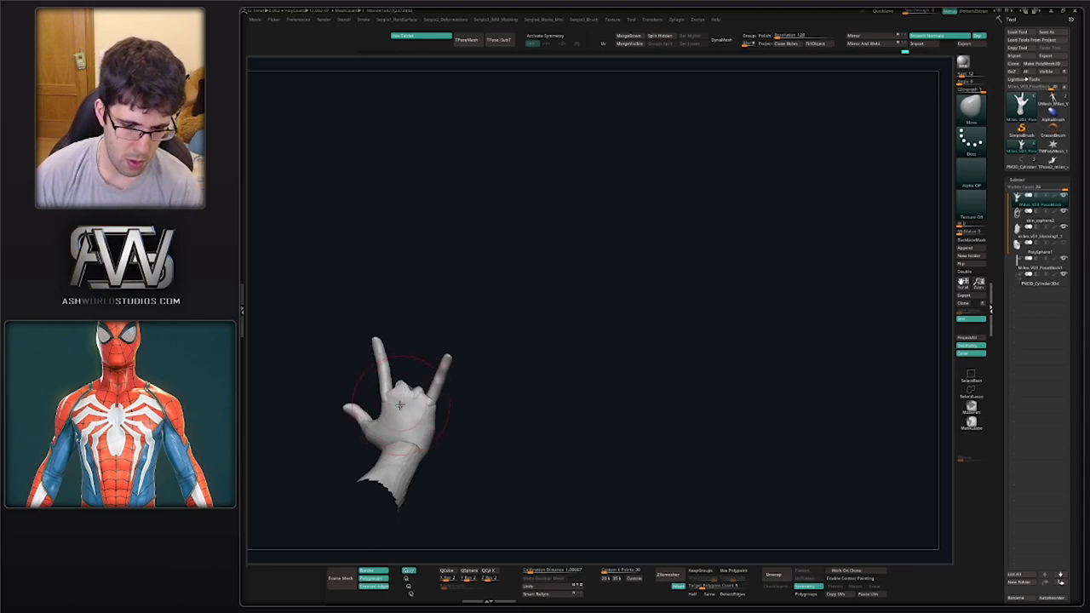
Reshape the back of the hand and its transition into the wrist with the Dam Standard and Move brushes
mouse_move(408, 399)
right_down()
mouse_move(403, 390)
mouse_move(404, 431)
mouse_move(386, 454)
mouse_move(384, 440)
mouse_move(412, 453)
mouse_move(385, 442)
right_up()
key(b)
key(d)
key(s)
key(b)
key(m)
key(v)
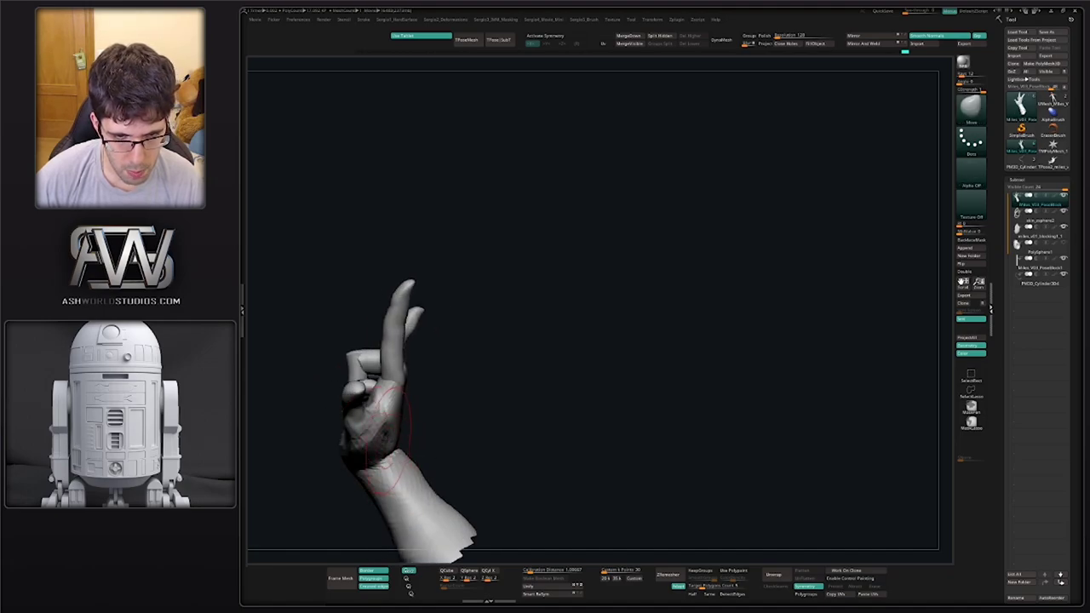
click(391, 424)
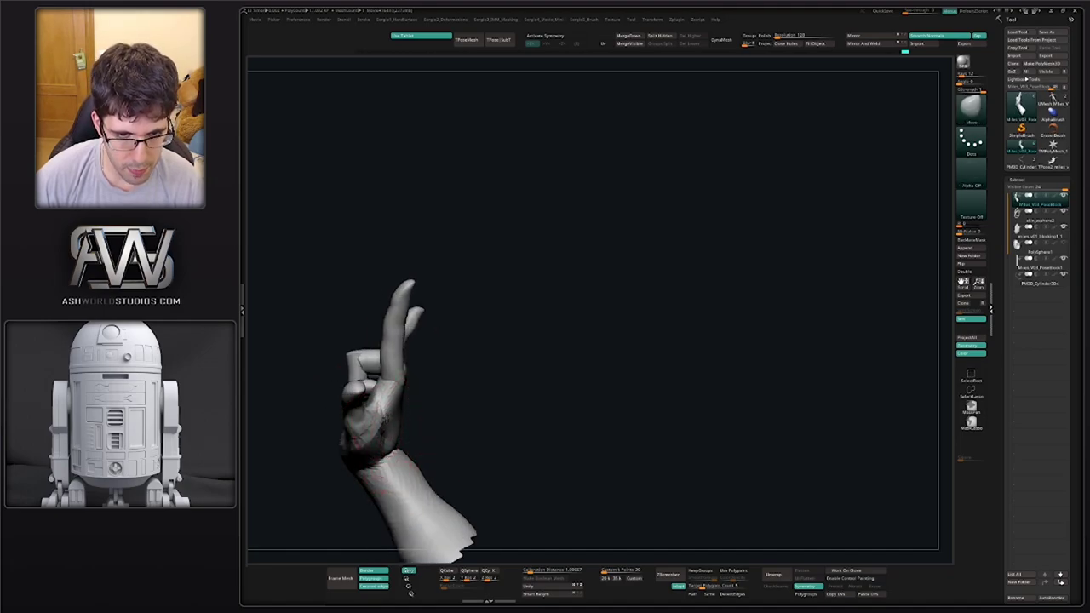
mouse_move(386, 418)
right_down()
mouse_move(362, 435)
mouse_move(338, 430)
mouse_move(361, 425)
mouse_move(312, 441)
mouse_move(325, 459)
right_up()
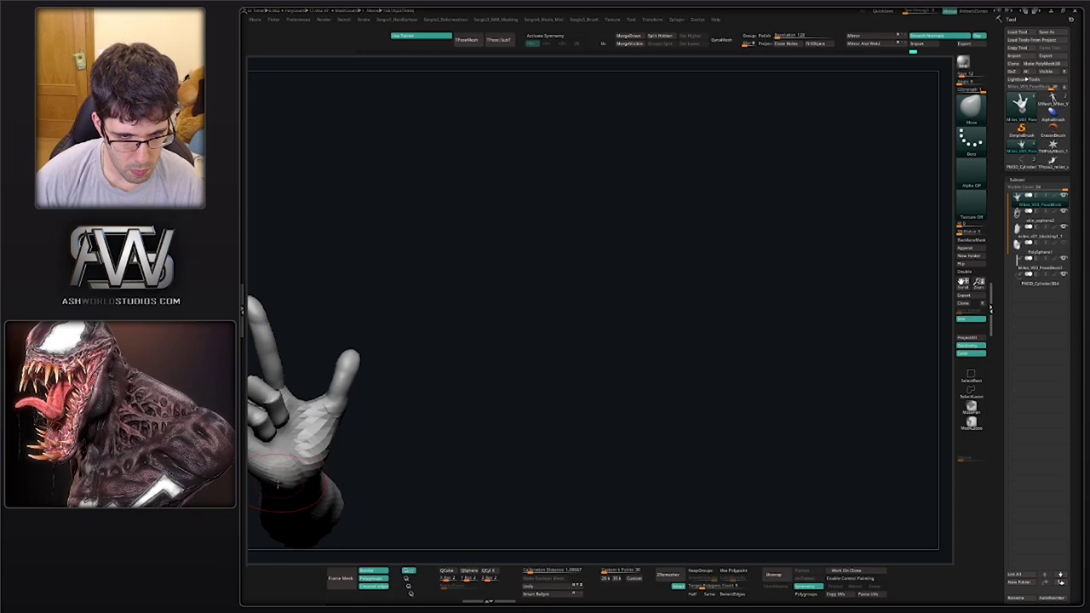
Refine the heel of the palm and the tip of the outstretched finger with the Move brush
drag(278, 483, 287, 478)
mouse_move(286, 478)
right_down()
mouse_move(331, 429)
mouse_move(346, 430)
mouse_move(289, 422)
mouse_move(381, 461)
mouse_move(265, 381)
mouse_move(280, 394)
mouse_move(298, 391)
mouse_move(295, 405)
mouse_move(278, 390)
mouse_move(296, 390)
right_up()
drag(253, 365, 247, 335)
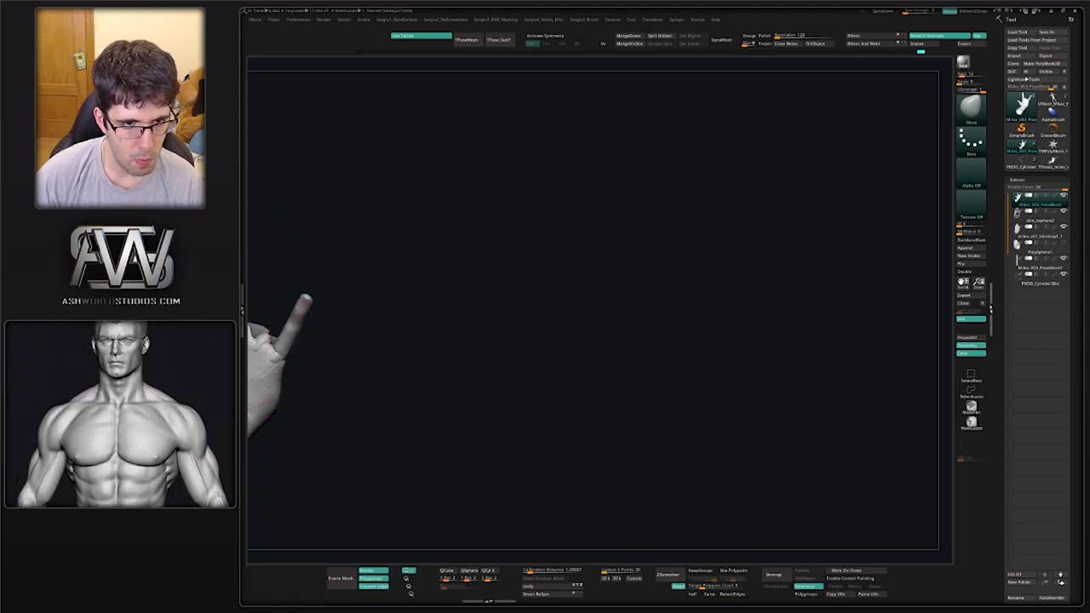
right_drag(307, 298, 324, 297)
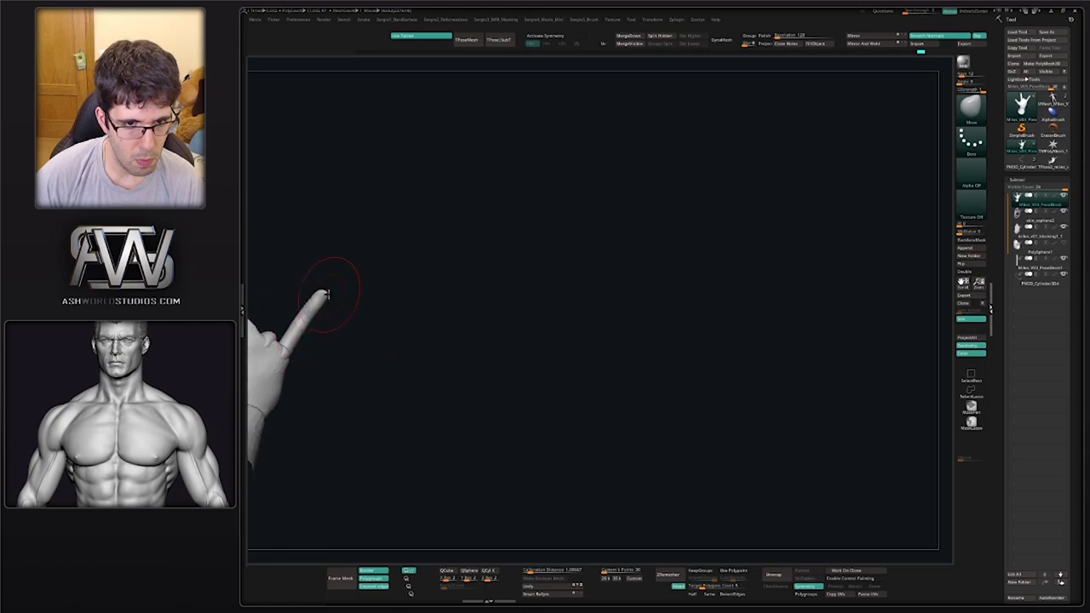
key(s)
drag(324, 297, 327, 299)
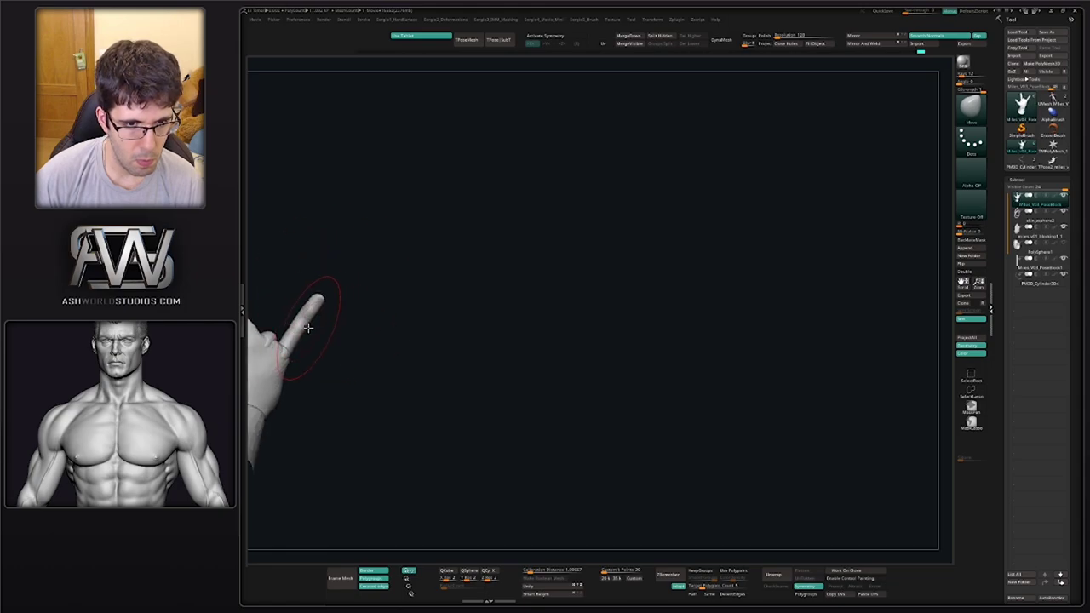
Mask everything except the outstretched finger and rotate it toward the palm from its base with the gizmo
mouse_move(312, 338)
right_down()
mouse_move(298, 334)
mouse_move(306, 368)
right_up()
key(r)
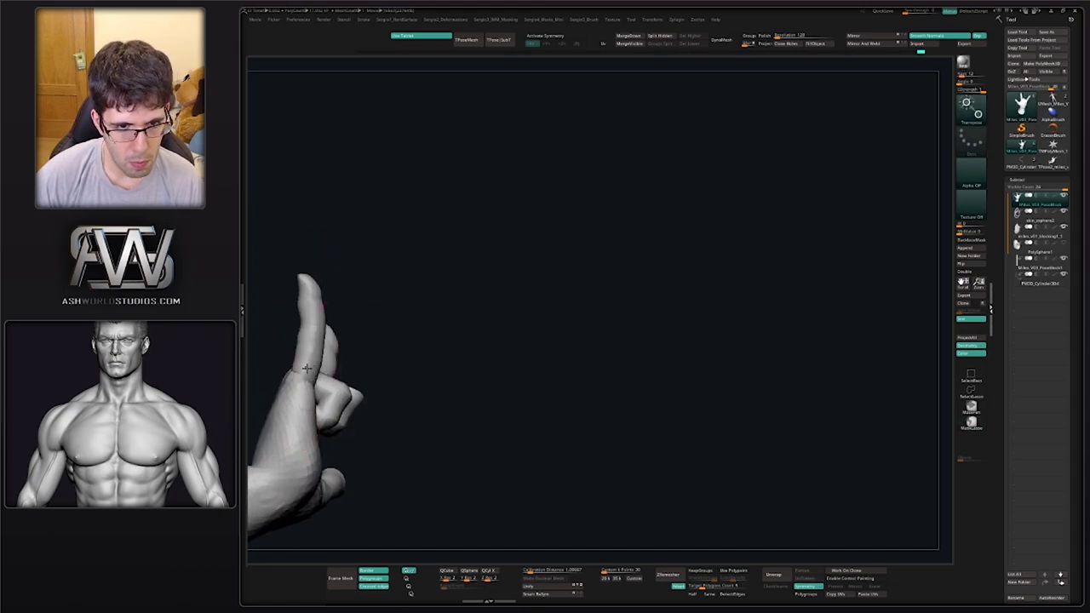
ctrl+click(309, 366)
ctrl+click(305, 386)
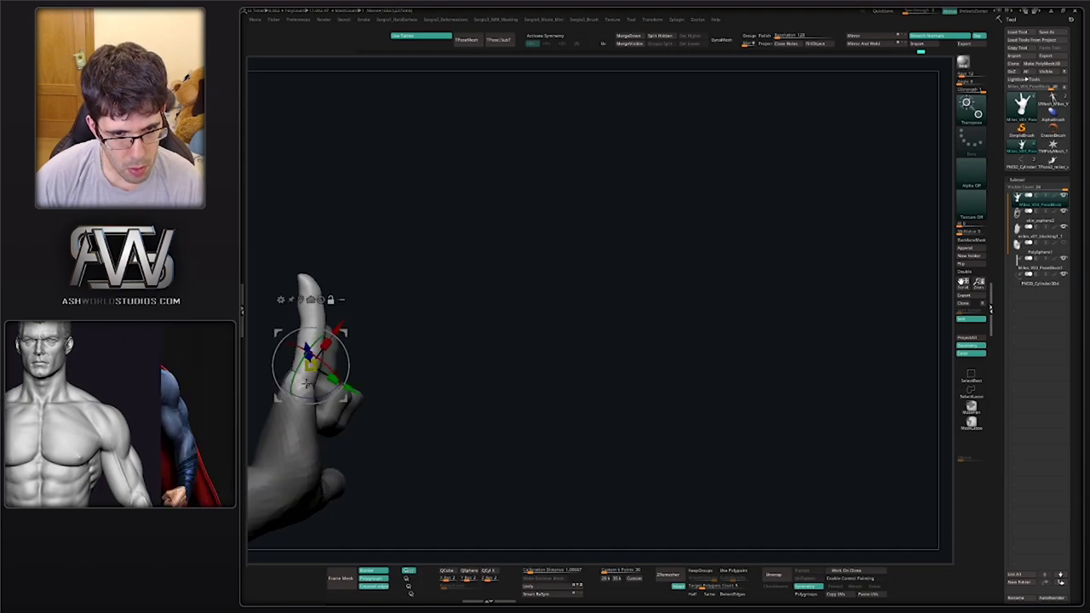
alt+click(305, 386)
drag(304, 348, 309, 395)
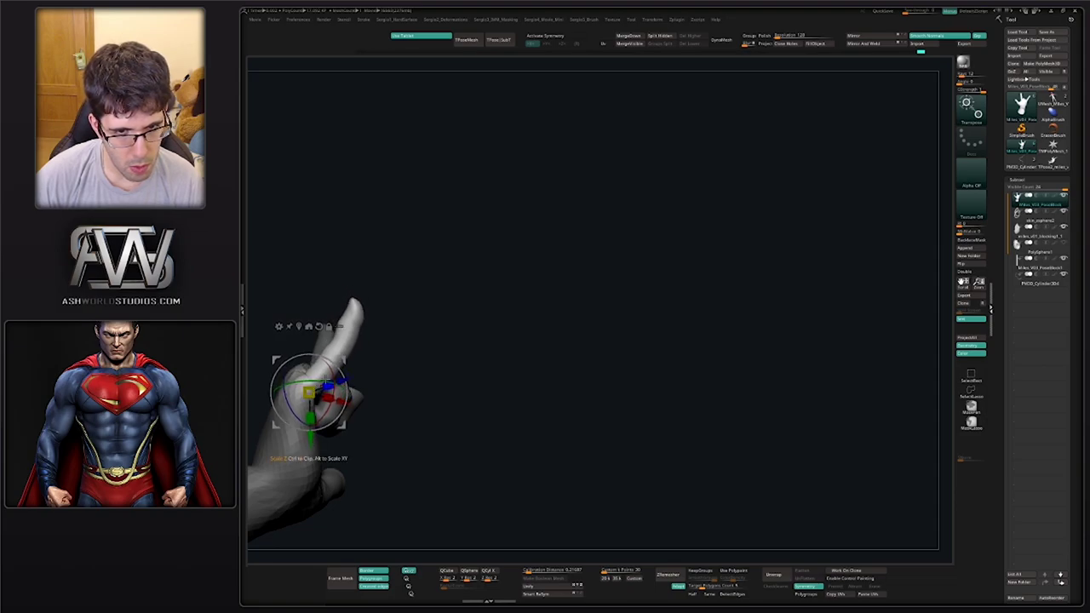
Reshape the rotated finger with the Move brush, smooth its joints and flatten its tip with TrimDynamic
key(q)
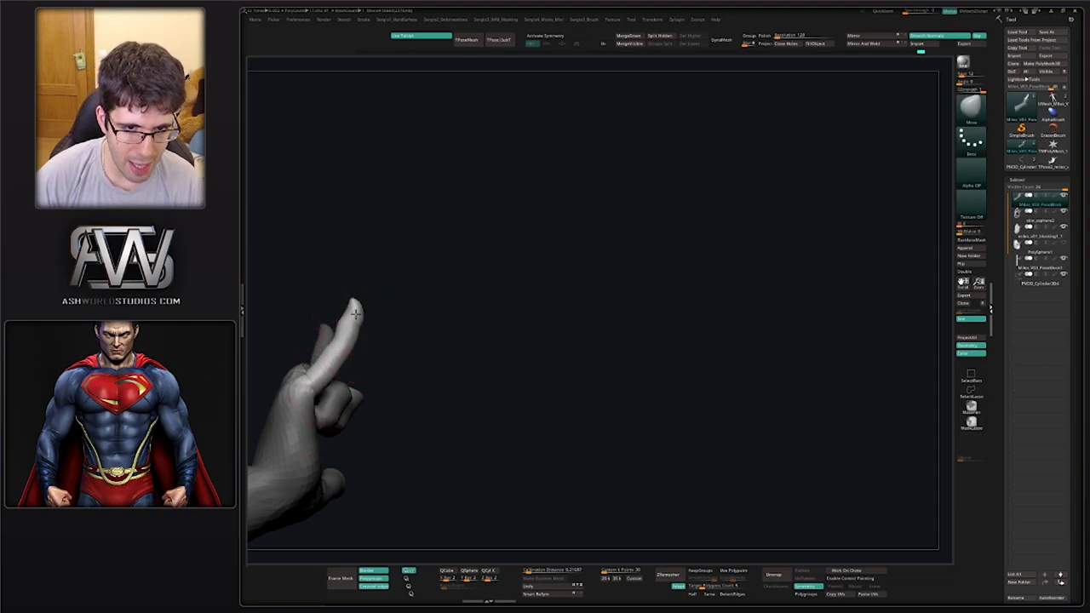
drag(362, 317, 361, 328)
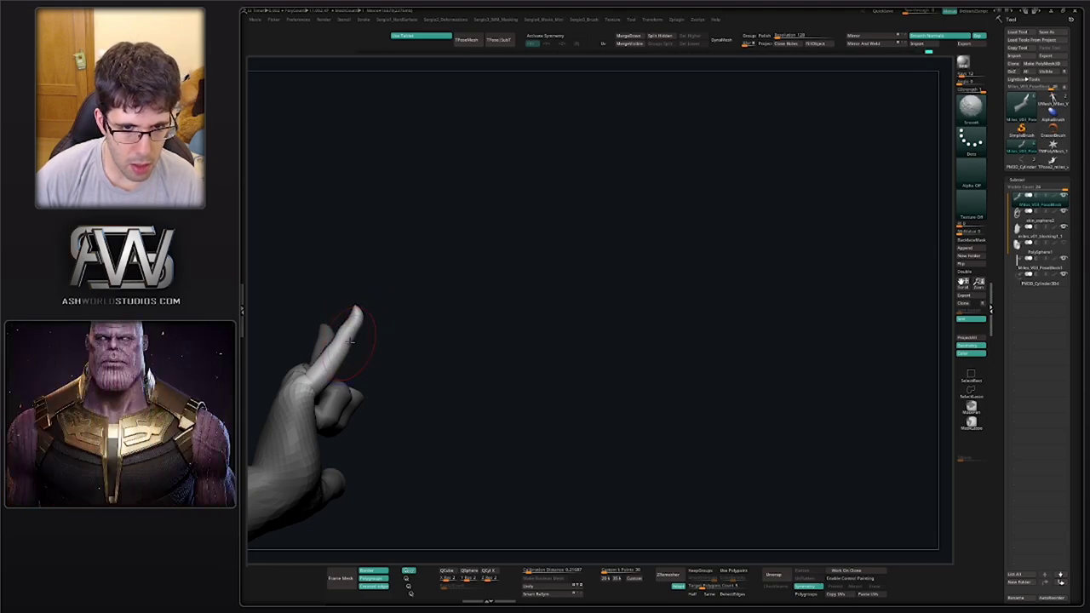
mouse_move(397, 348)
mouse_down()
mouse_move(412, 372)
mouse_move(353, 316)
mouse_up()
key(b)
key(t)
key(d)
key(s)
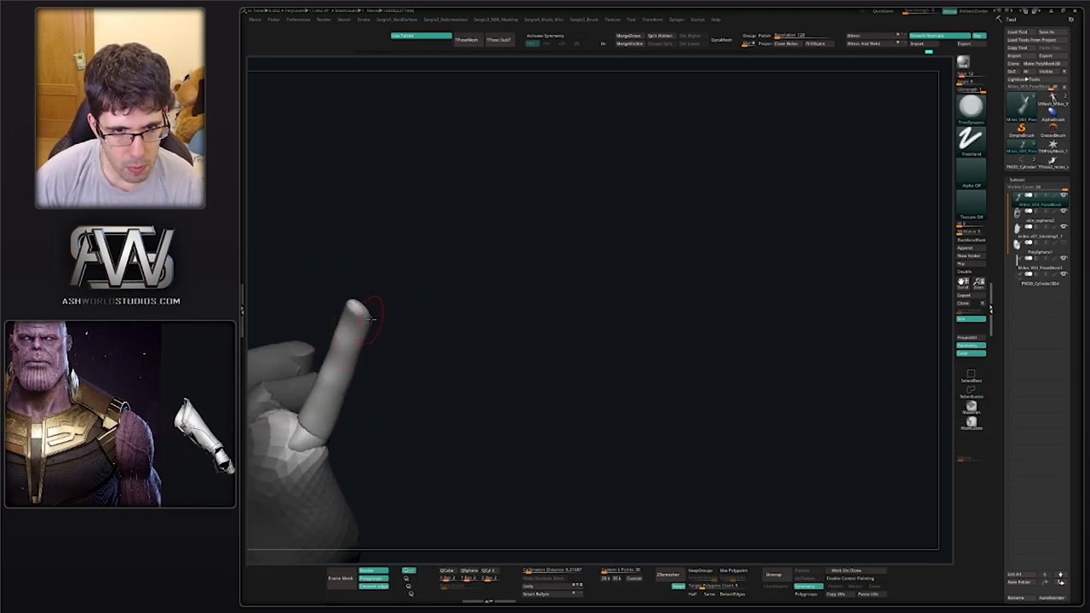
mouse_move(375, 310)
mouse_down()
mouse_move(385, 330)
mouse_move(356, 321)
mouse_up()
Fine-tune the angle of the outstretched finger around its base with the gizmo
mouse_move(357, 323)
ctrl+right_down()
mouse_move(355, 367)
mouse_move(338, 395)
mouse_move(423, 413)
mouse_move(380, 414)
mouse_move(366, 375)
ctrl+right_up()
key(w)
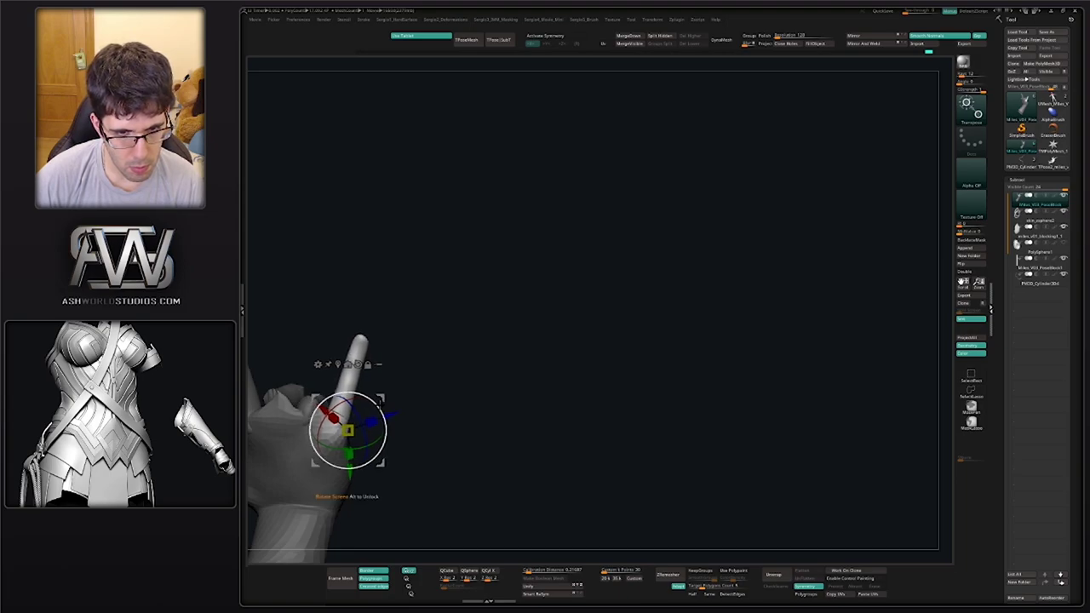
key(q)
mouse_move(385, 403)
right_down()
mouse_move(358, 358)
mouse_move(364, 386)
mouse_move(327, 460)
mouse_move(283, 448)
right_up()
Clear the mask and unhide the whole figure to check the web-shooting hand within the pose
ctrl+click(283, 448)
mouse_move(358, 461)
ctrl+right_down()
mouse_move(366, 333)
mouse_move(392, 375)
mouse_move(460, 430)
mouse_move(477, 405)
mouse_move(464, 409)
mouse_move(486, 332)
mouse_move(489, 372)
mouse_move(566, 364)
mouse_move(512, 363)
mouse_move(495, 317)
ctrl+right_up()
ctrl+shift+click(365, 333)
ctrl+shift+click(475, 434)
mouse_move(483, 380)
alt+right_down()
mouse_move(432, 377)
mouse_move(466, 389)
mouse_move(485, 372)
mouse_move(489, 392)
alt+right_up()
right_drag(575, 380, 559, 343)
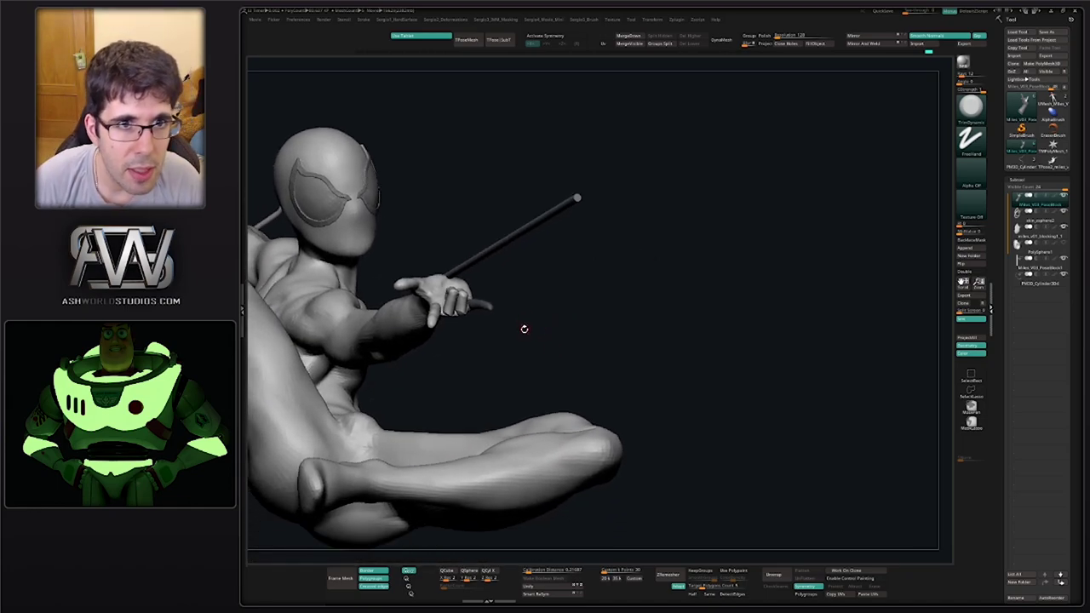
right_drag(432, 207, 461, 247)
ctrl+right_drag(461, 247, 424, 278)
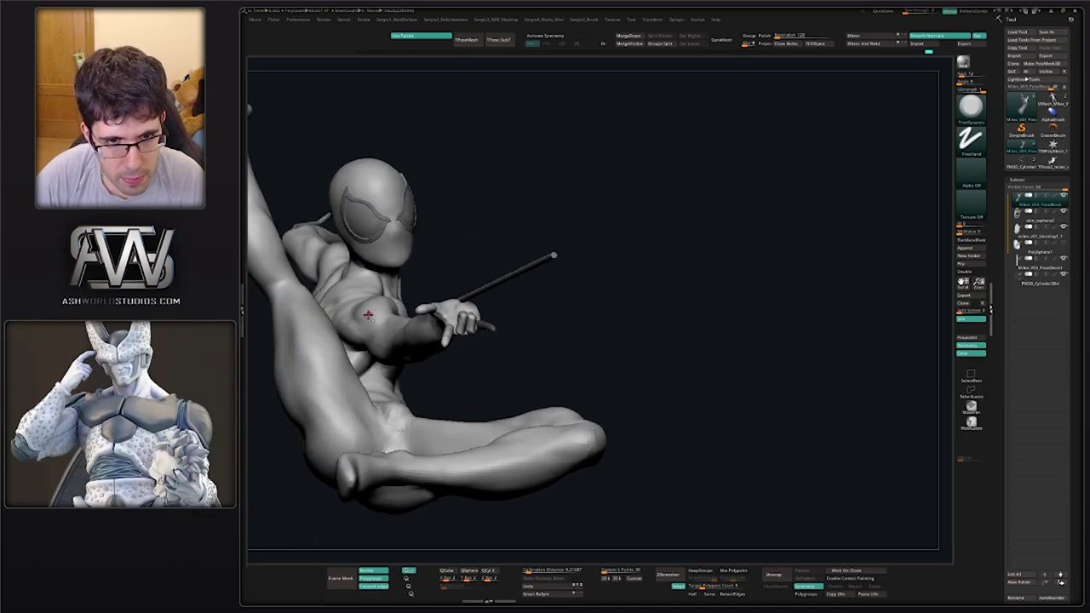
key(alt+s)
Isolate the upper torso, head and lowered arm, hiding the legs and the hand's fingers with lasso selections
right_drag(380, 310, 444, 328)
ctrl+shift+click(427, 301)
ctrl+shift+click(412, 307)
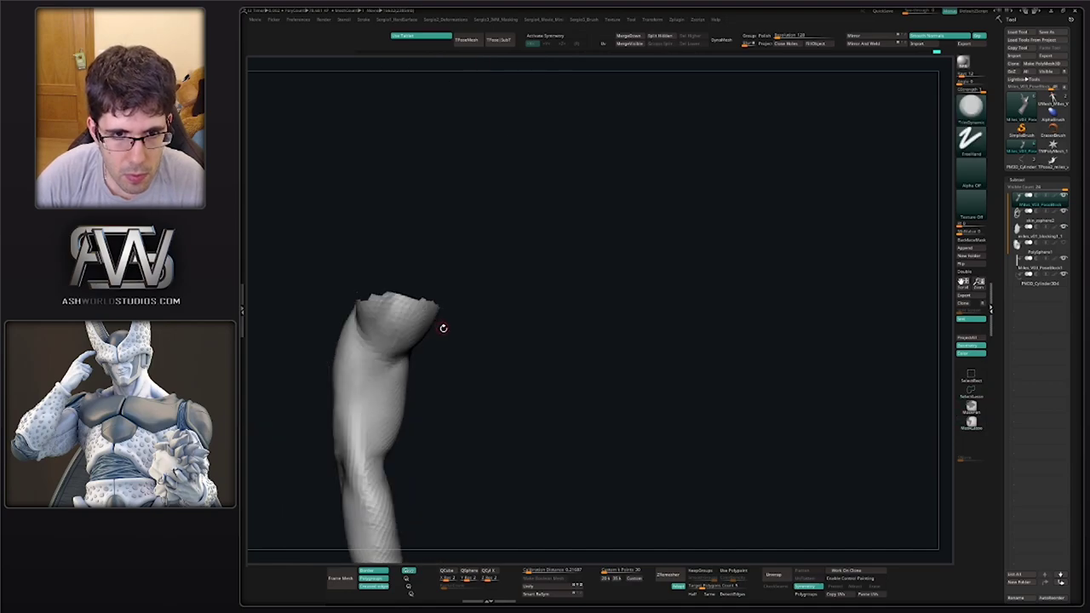
ctrl+shift+drag(444, 328, 440, 318)
ctrl+shift+click(437, 287)
ctrl+shift+drag(447, 361, 438, 348)
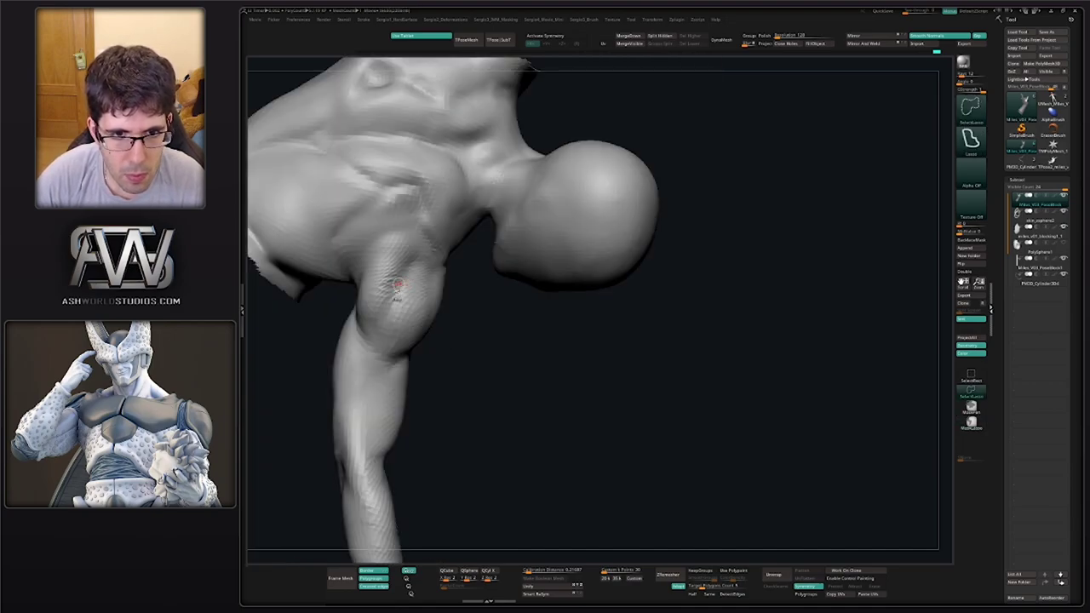
Build up the rear shoulder with the Clay brush and carve the deltoid and upper-arm separations with Dam Standard
mouse_move(396, 287)
right_down()
mouse_move(404, 271)
mouse_move(436, 294)
mouse_move(389, 275)
mouse_move(343, 299)
mouse_move(335, 261)
right_up()
key(b)
key(c)
key(l)
key(b)
key(d)
key(s)
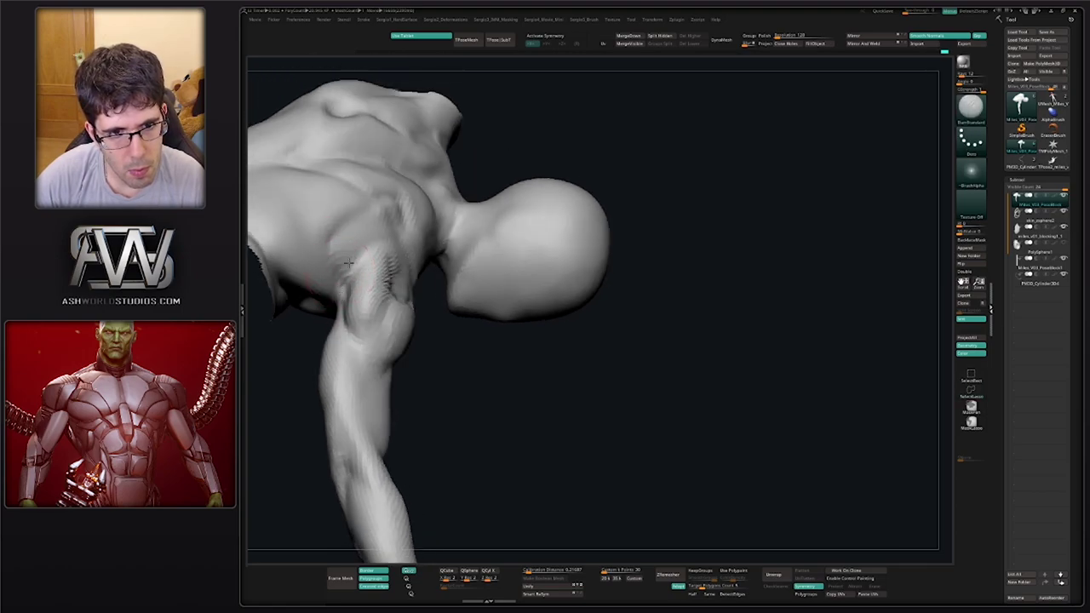
mouse_move(357, 302)
right_down()
mouse_move(343, 292)
mouse_move(335, 301)
right_up()
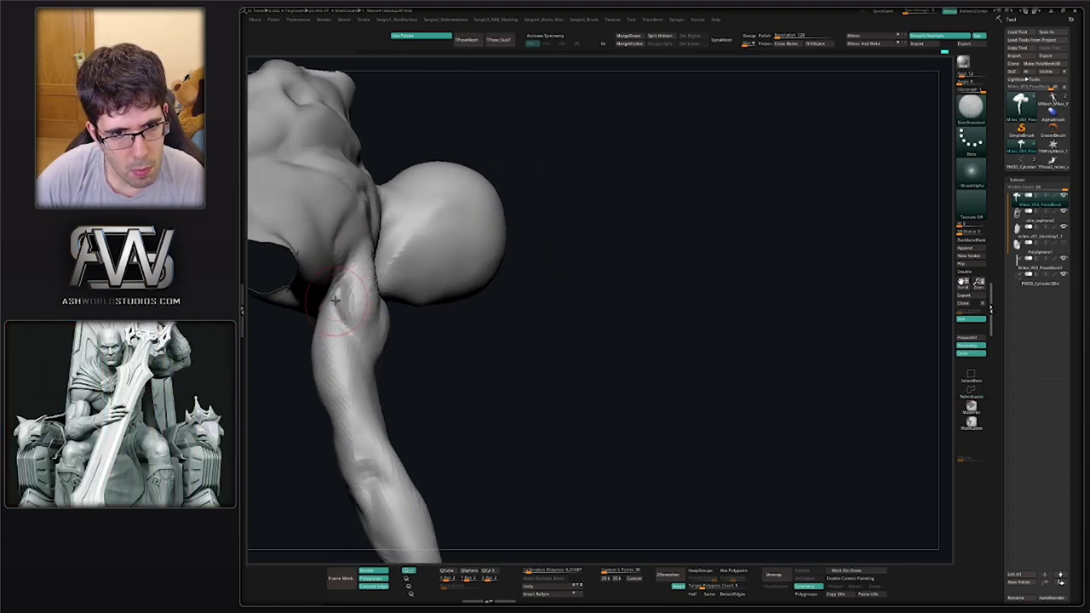
drag(335, 320, 354, 371)
Add volume between the shoulder blade and the deltoid of the lowered arm with the Clay brush
mouse_move(354, 340)
right_down()
mouse_move(380, 294)
mouse_move(342, 286)
right_up()
key(b)
key(c)
key(l)
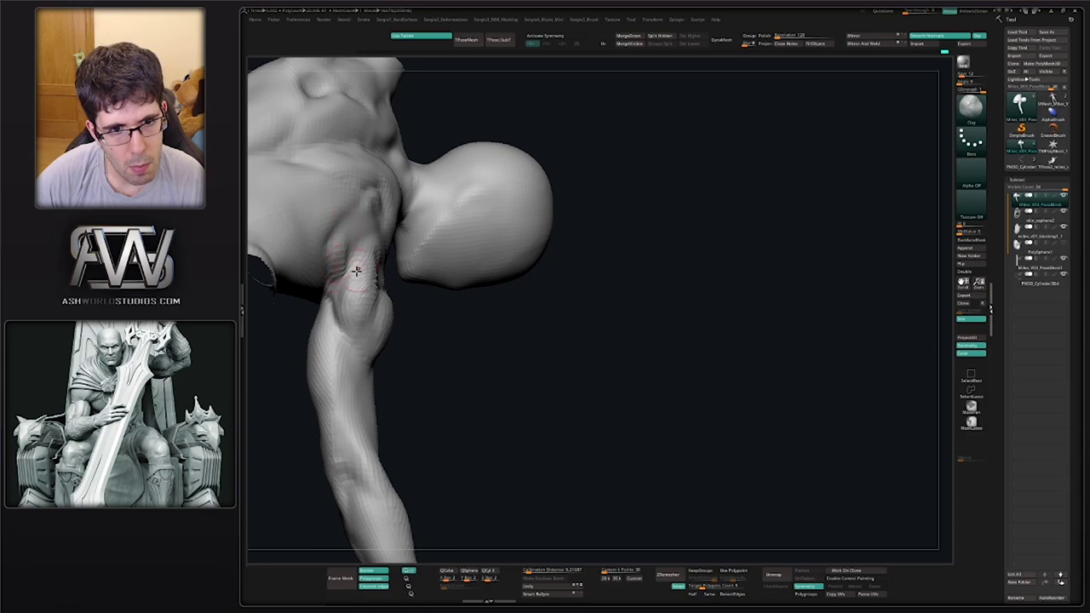
right_drag(357, 271, 342, 271)
mouse_move(356, 332)
ctrl+right_down()
mouse_move(366, 287)
mouse_move(368, 332)
mouse_move(331, 334)
mouse_move(343, 374)
mouse_move(408, 400)
mouse_move(384, 388)
mouse_move(362, 397)
ctrl+right_up()
key(s)
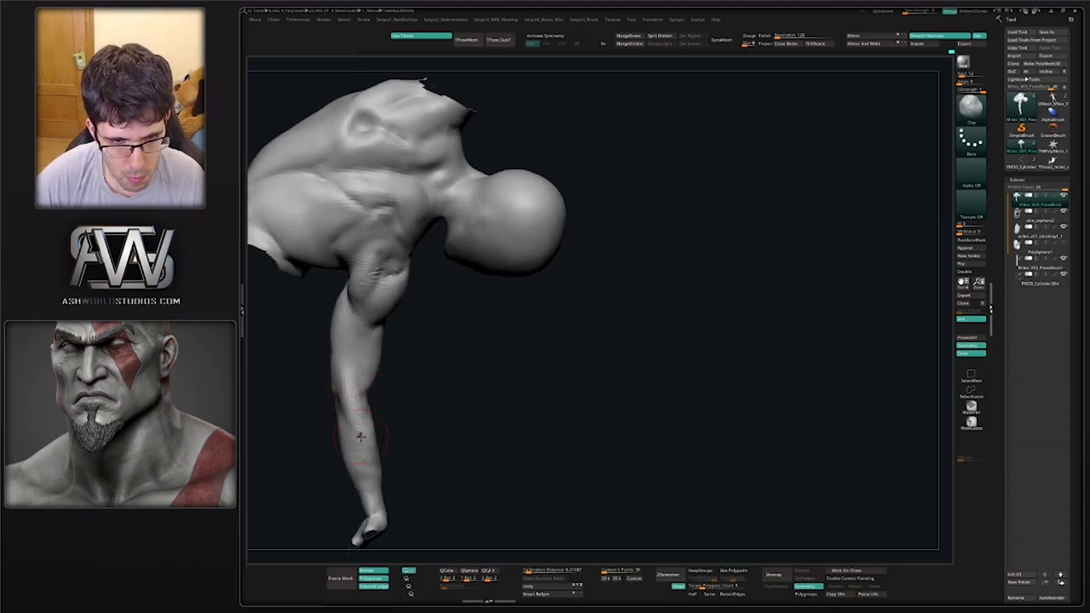
Carve the muscle separations along the forearm below the elbow with Dam Standard and smooth them
mouse_move(360, 437)
right_down()
mouse_move(384, 442)
mouse_move(361, 381)
mouse_move(382, 375)
right_up()
key(ctrl+shift+d)
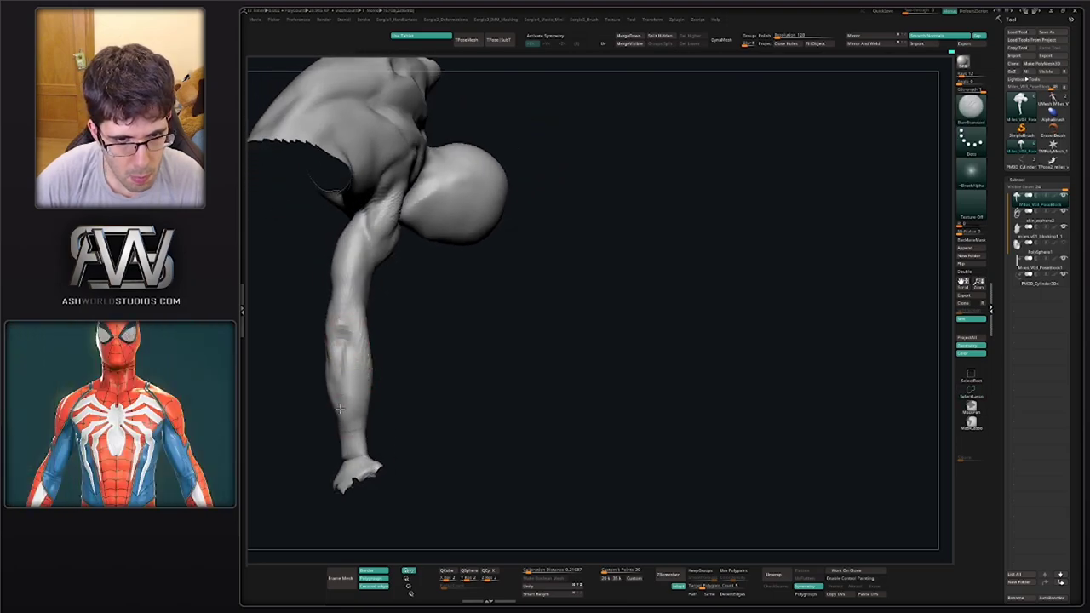
right_drag(339, 409, 348, 346)
mouse_move(353, 397)
right_down()
mouse_move(348, 339)
mouse_move(358, 385)
mouse_move(325, 371)
right_up()
right_drag(352, 425, 369, 369)
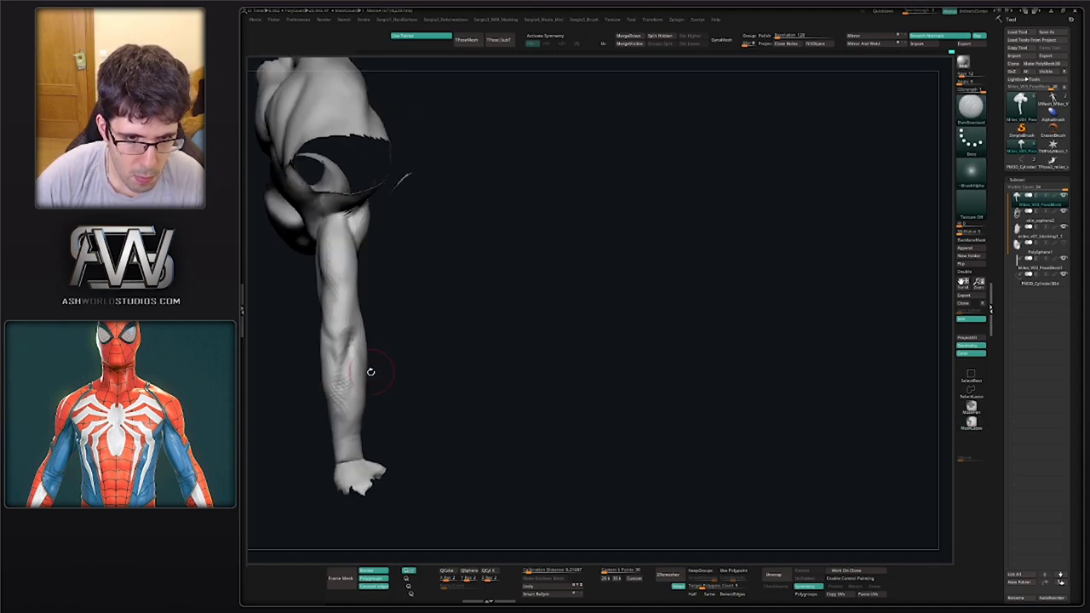
shift+drag(370, 370, 351, 378)
Refine the silhouette of the forearm from the elbow to the wrist with the Move brush
right_drag(362, 378, 346, 375)
key(b)
key(m)
key(v)
key(s)
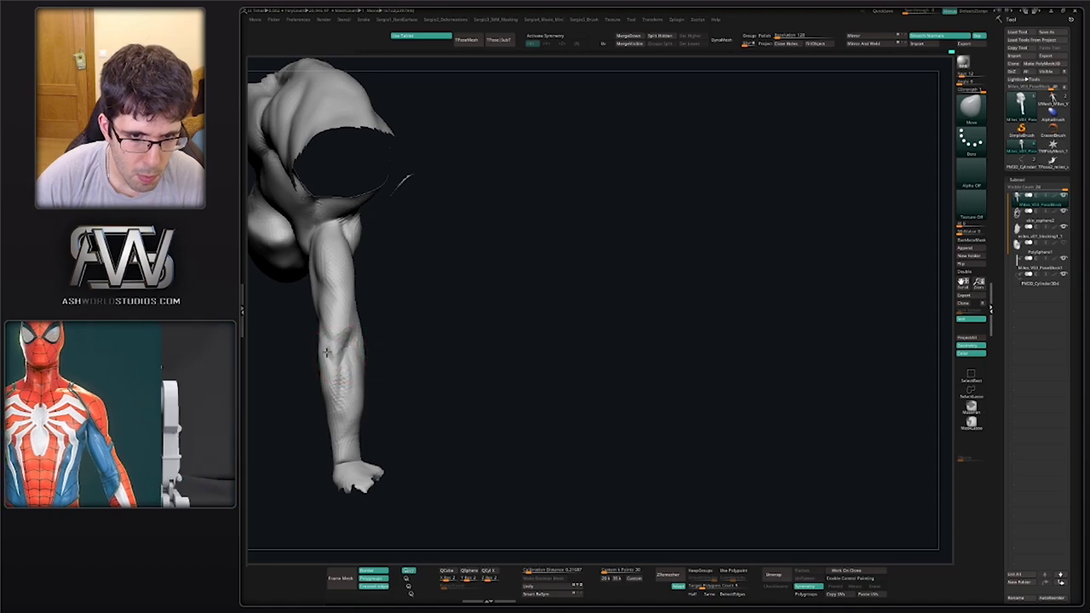
mouse_move(329, 324)
right_down()
mouse_move(382, 309)
mouse_move(357, 306)
mouse_move(369, 307)
mouse_move(355, 280)
mouse_move(389, 319)
mouse_move(369, 325)
mouse_move(394, 344)
mouse_move(379, 328)
right_up()
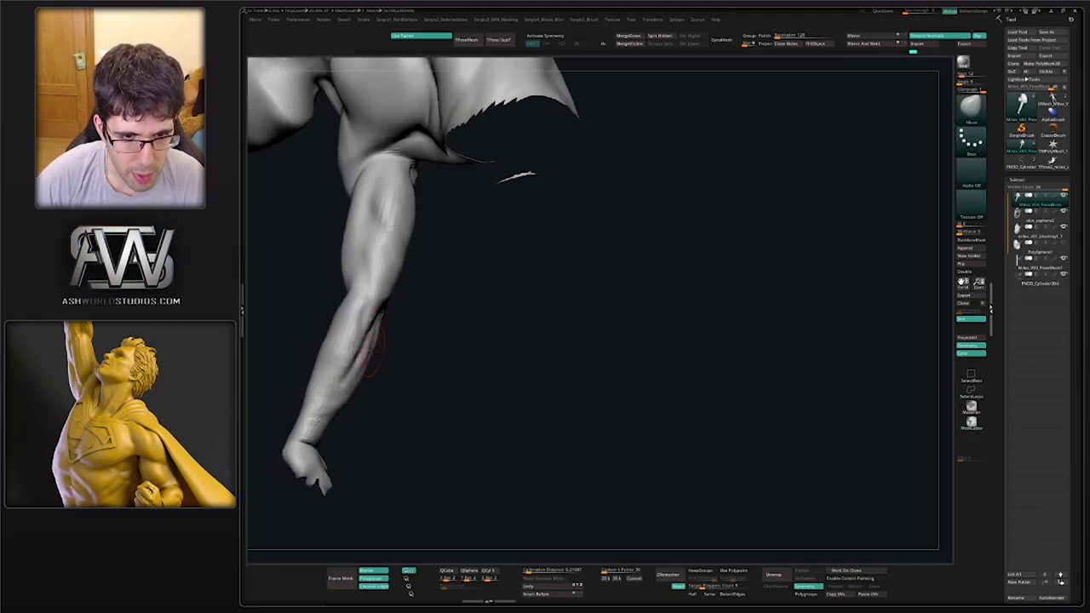
mouse_move(369, 395)
right_down()
mouse_move(314, 372)
mouse_move(350, 378)
right_up()
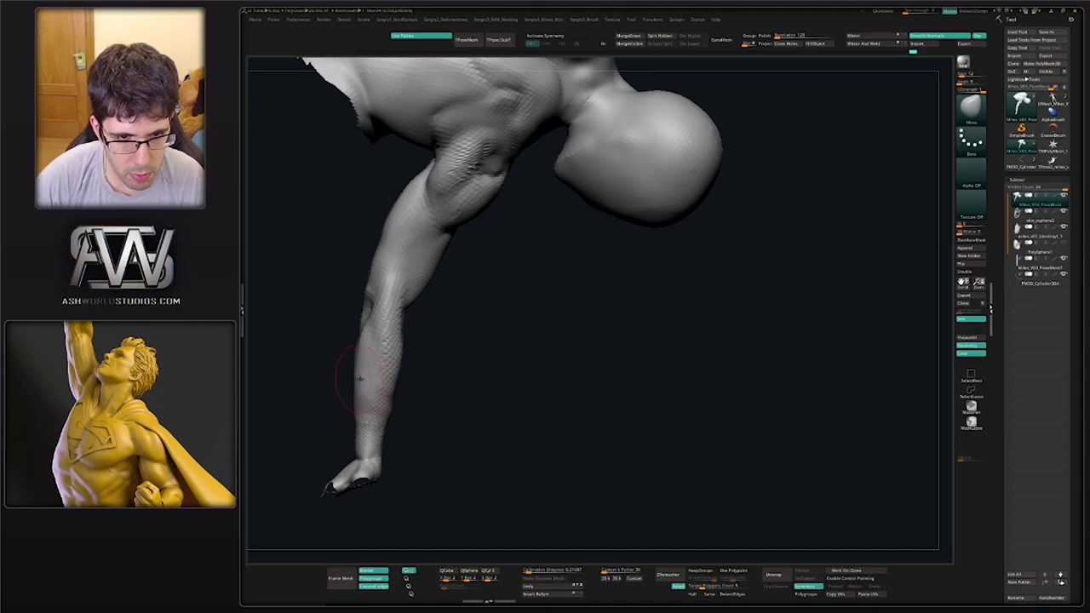
drag(408, 416, 436, 428)
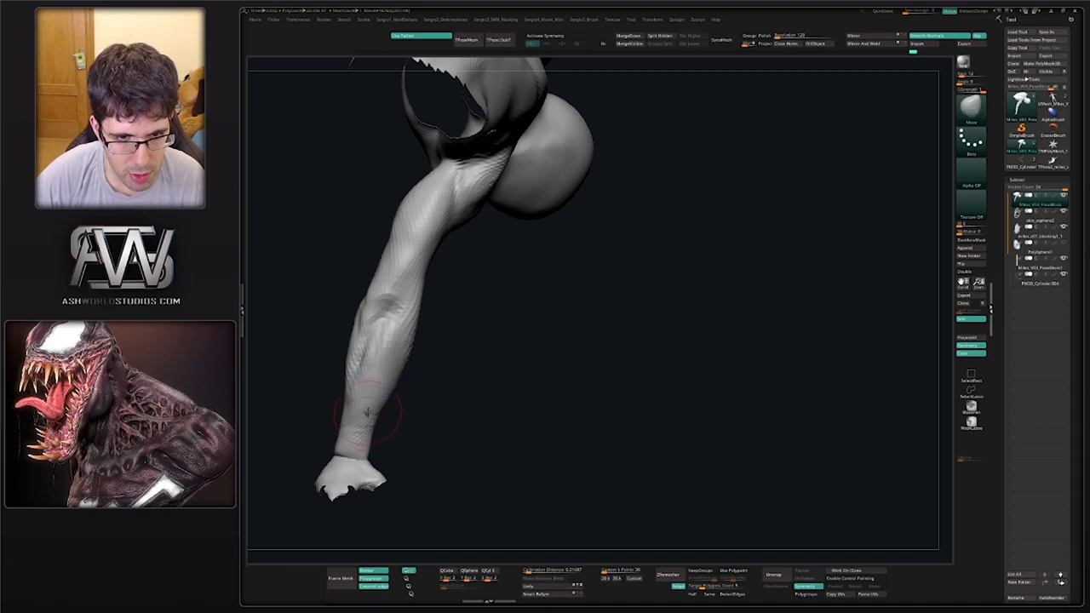
right_drag(368, 412, 418, 342)
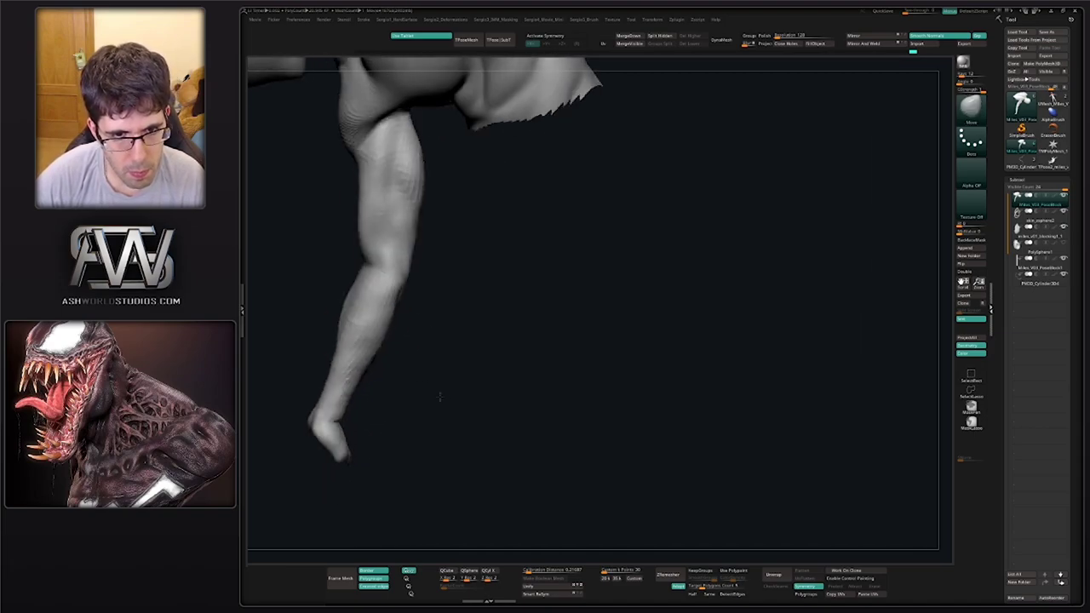
Build up the outer forearm muscle with the Clay brush and smooth the added volume
key(b)
key(c)
key(l)
drag(364, 353, 351, 355)
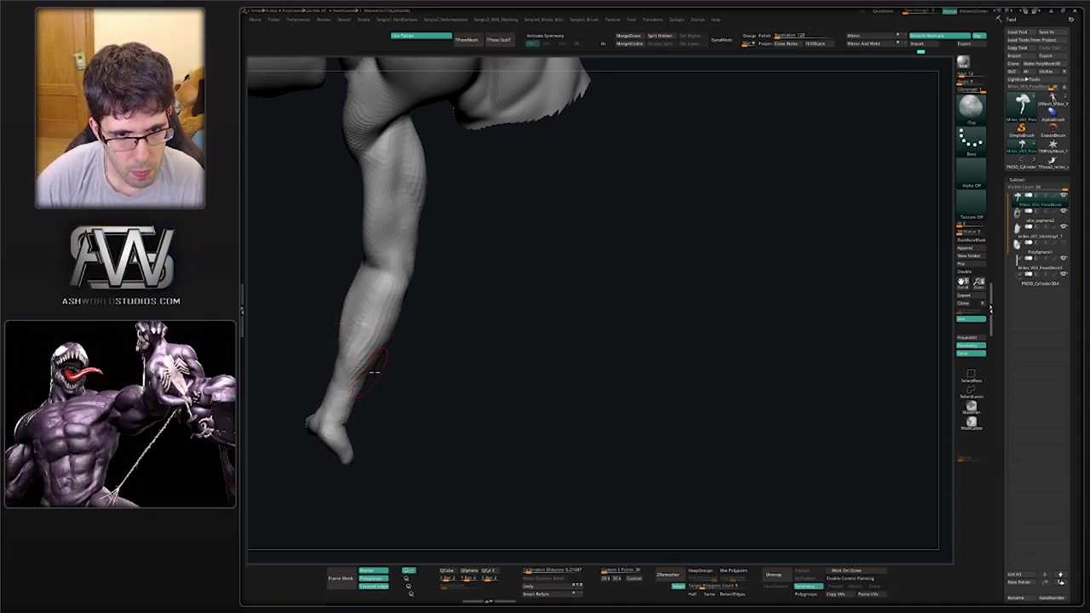
mouse_move(375, 373)
right_down()
mouse_move(349, 360)
mouse_move(390, 353)
mouse_move(369, 365)
mouse_move(345, 348)
right_up()
shift+drag(345, 347, 353, 318)
Raise the wrist bone and the adjoining forearm muscle with the Standard brush
right_drag(353, 318, 342, 404)
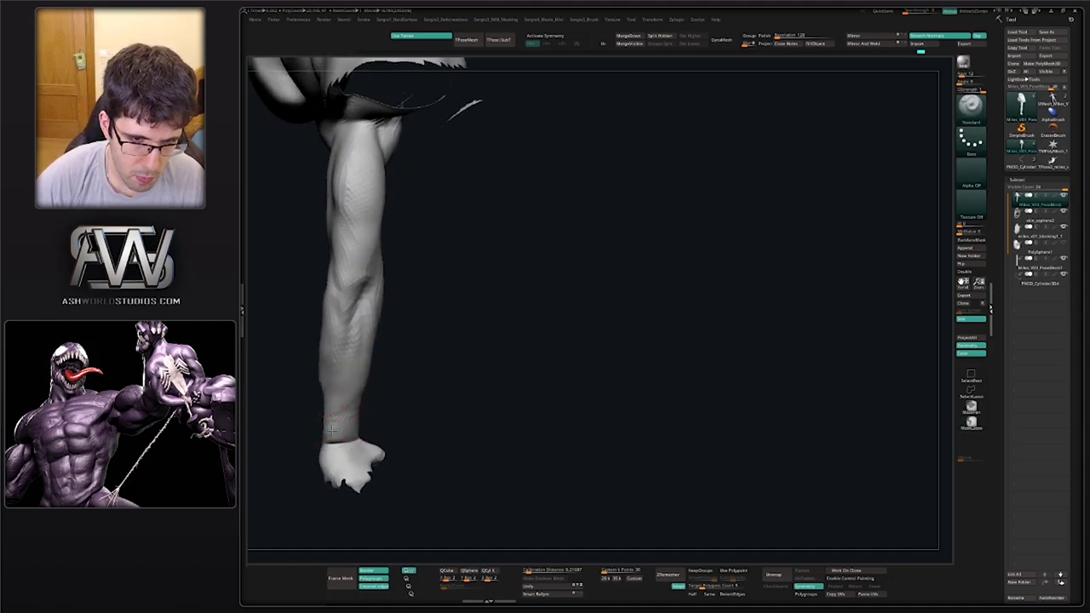
right_drag(338, 421, 338, 428)
drag(338, 429, 340, 417)
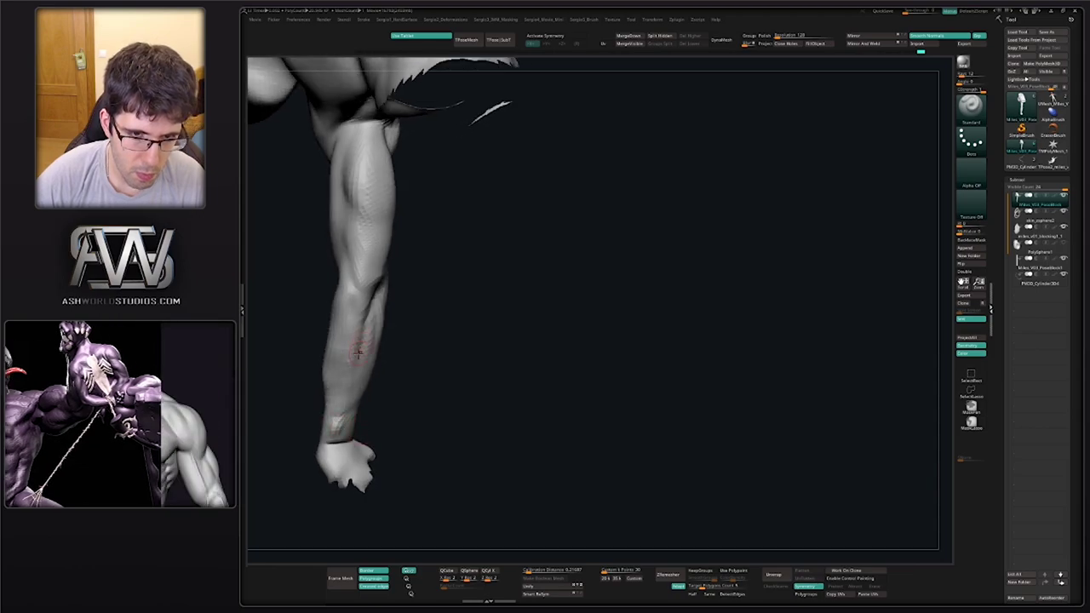
drag(358, 352, 352, 373)
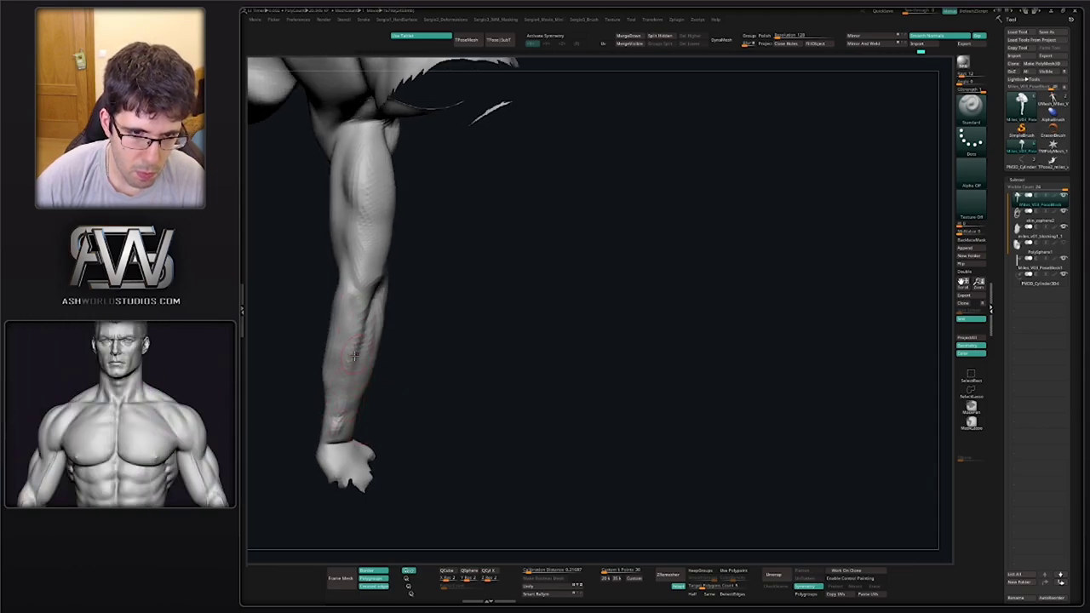
Smooth the forearm from below the elbow to the wrist and touch up the wrist with the Standard brush
right_drag(367, 267, 355, 319)
shift+drag(355, 318, 346, 442)
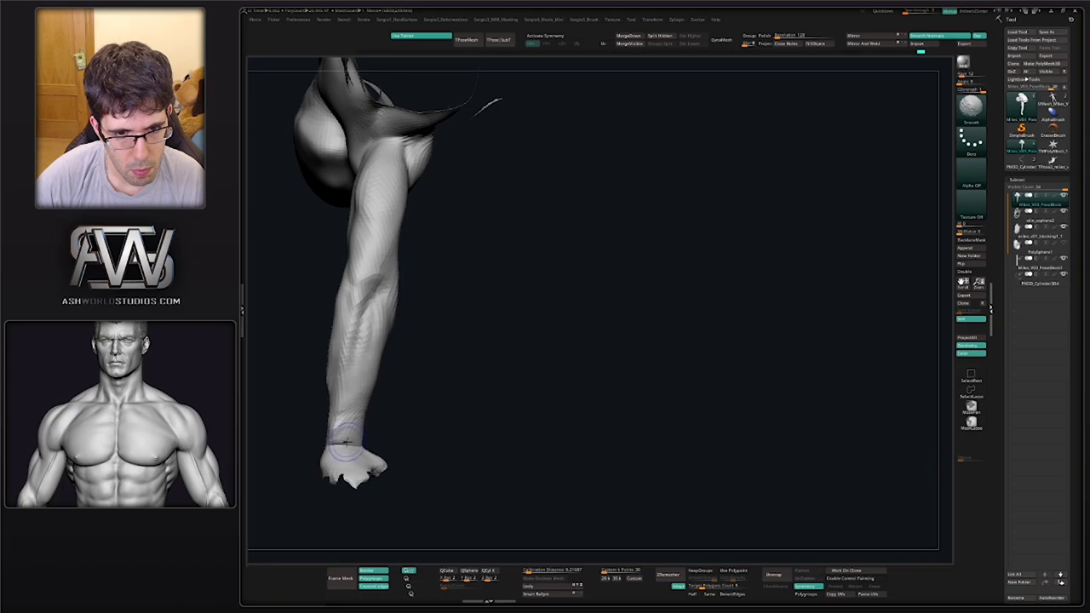
mouse_move(346, 442)
right_down()
mouse_move(343, 426)
mouse_move(375, 418)
mouse_move(374, 443)
mouse_move(360, 428)
right_up()
key(s)
drag(361, 429, 365, 427)
right_drag(364, 427, 356, 432)
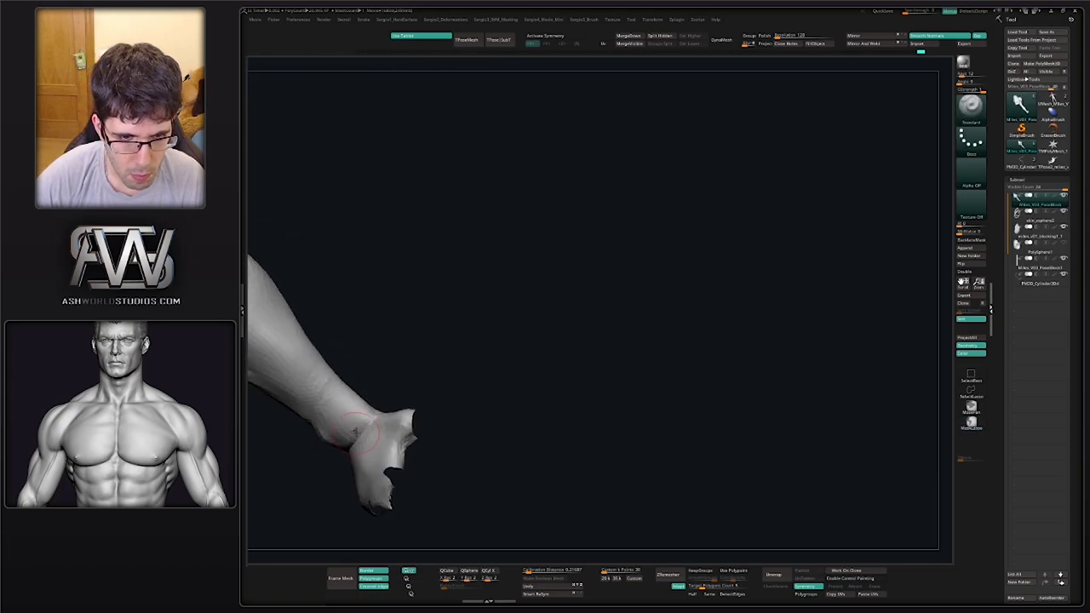
Raise the form across the wrist where the forearm meets the hand with the Standard brush
drag(375, 415, 337, 448)
right_drag(335, 453, 363, 430)
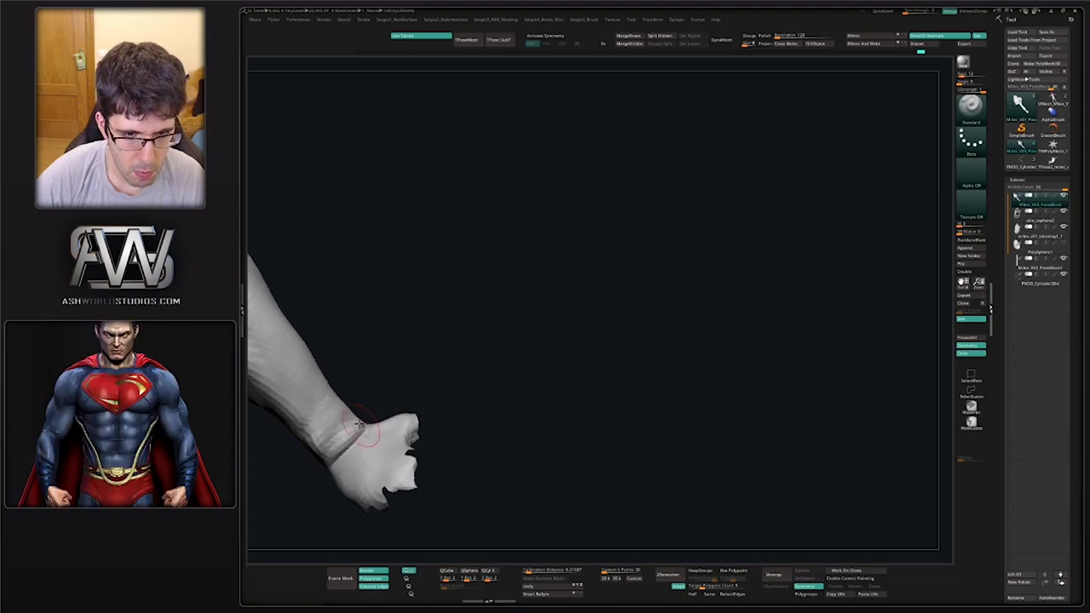
drag(363, 431, 332, 460)
right_drag(362, 482, 370, 463)
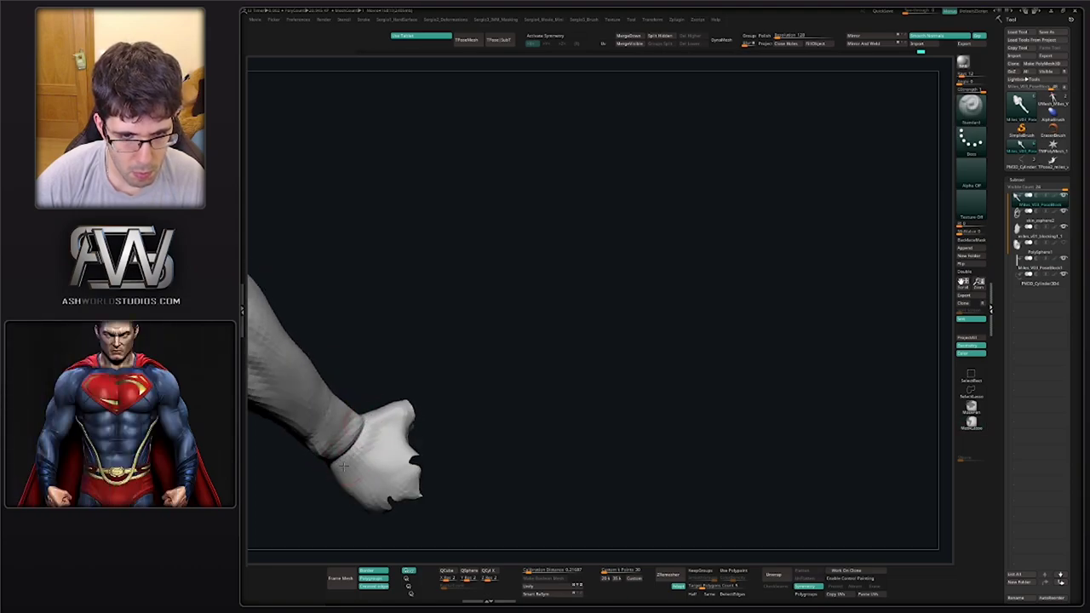
drag(343, 467, 348, 477)
Examine the outstretched arm and the full figure's pose from several angles with the Move brush ready
mouse_move(363, 426)
ctrl+right_down()
mouse_move(366, 380)
mouse_move(418, 423)
mouse_move(382, 469)
mouse_move(466, 464)
mouse_move(378, 361)
mouse_move(416, 452)
mouse_move(404, 291)
ctrl+right_up()
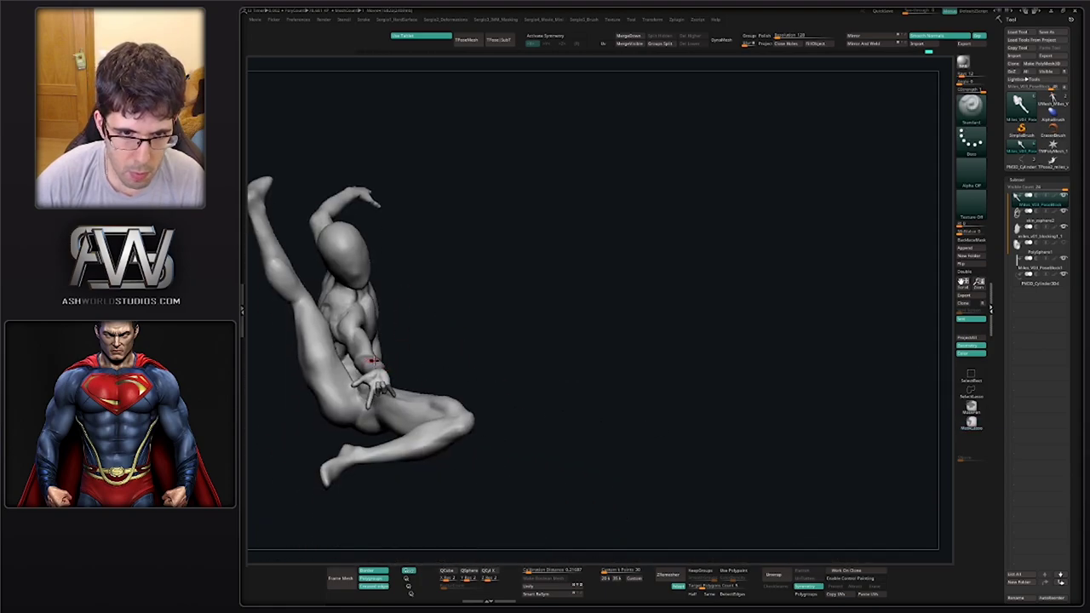
mouse_move(372, 362)
right_down()
mouse_move(417, 364)
mouse_move(379, 404)
mouse_move(384, 456)
right_up()
key(b)
key(m)
key(v)
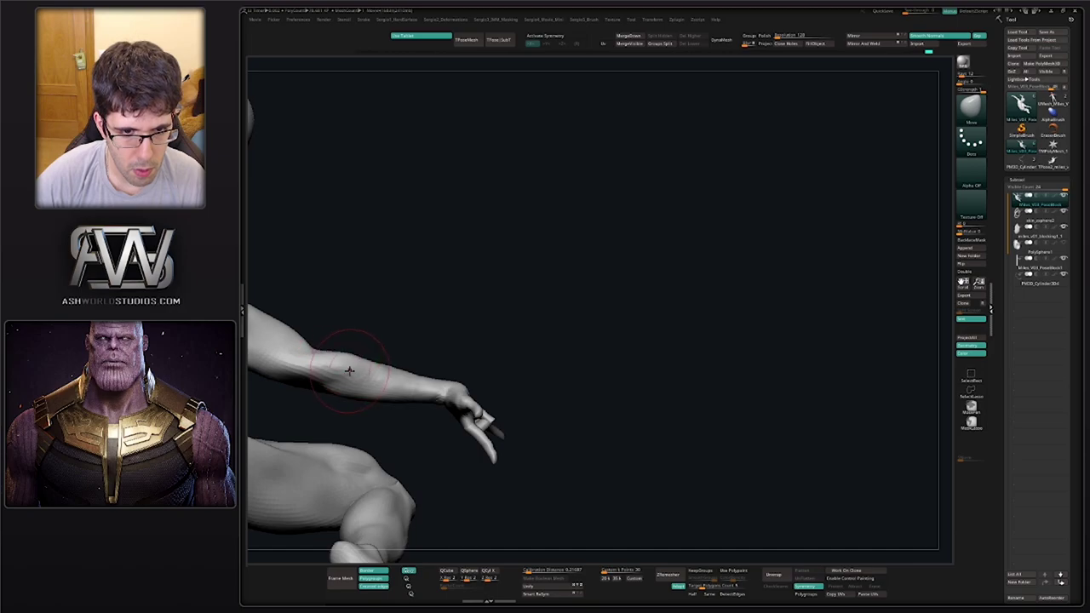
mouse_move(347, 369)
right_down()
mouse_move(349, 358)
mouse_move(353, 377)
mouse_move(361, 324)
mouse_move(357, 392)
mouse_move(352, 355)
mouse_move(383, 360)
mouse_move(349, 326)
mouse_move(316, 333)
mouse_move(339, 369)
right_up()
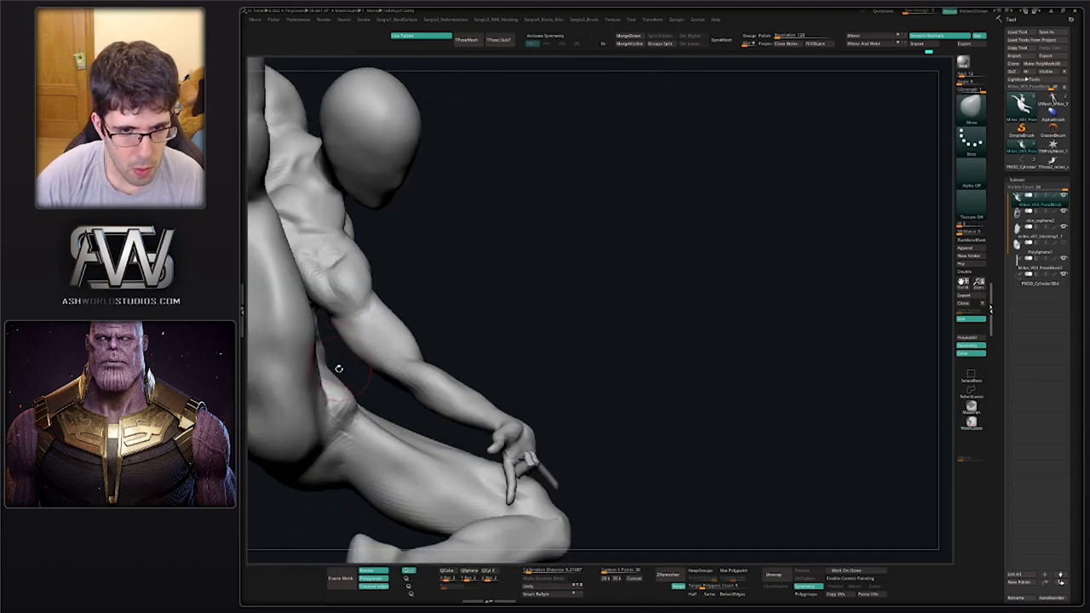
right_drag(466, 395, 563, 329)
right_drag(648, 309, 534, 292)
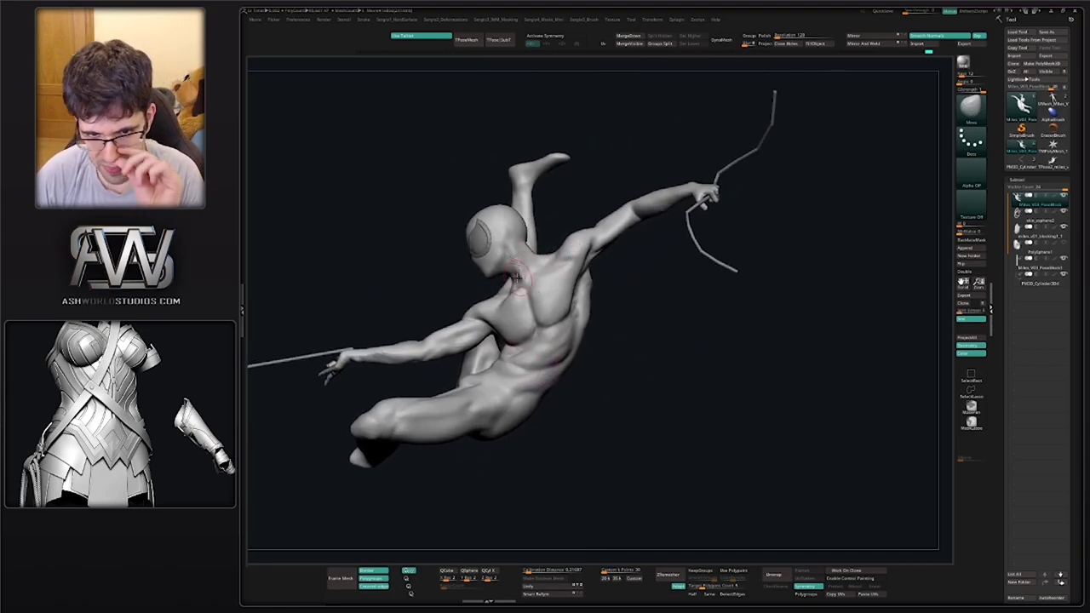
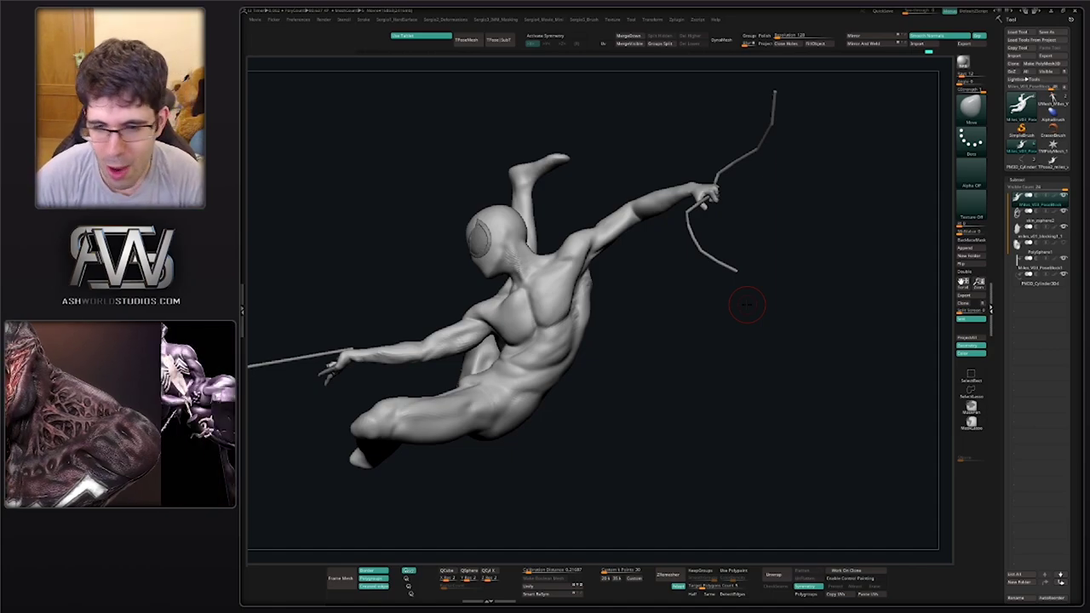
Mask the whole figure except the raised leg
right_drag(657, 345, 578, 342)
drag(577, 341, 536, 338)
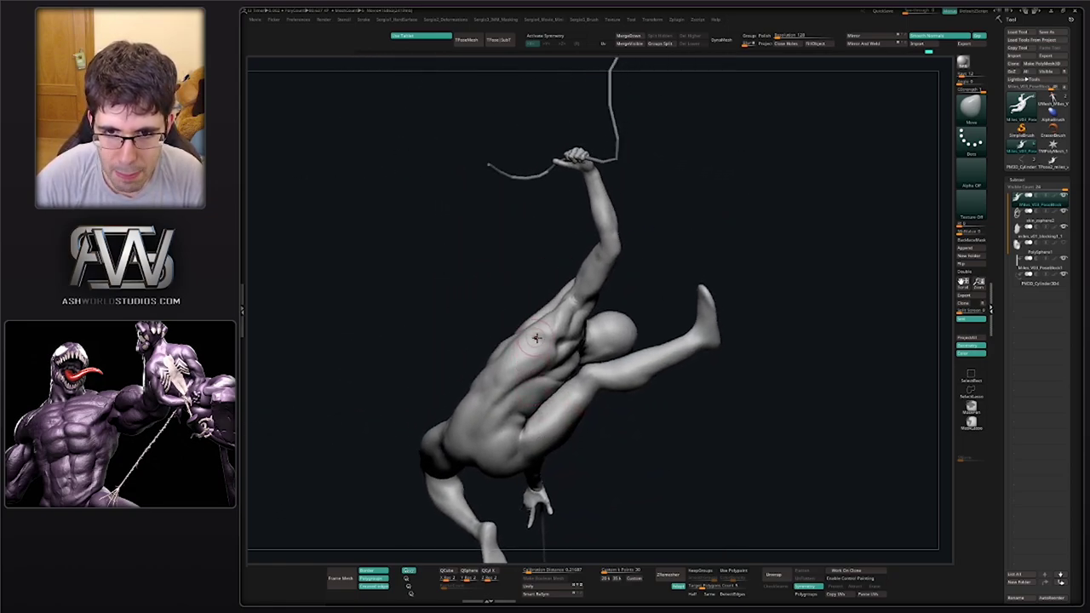
ctrl+shift+click(583, 409)
mouse_move(584, 418)
right_down()
mouse_move(591, 327)
mouse_move(586, 353)
mouse_move(568, 355)
mouse_move(563, 418)
mouse_move(600, 368)
right_up()
key(s)
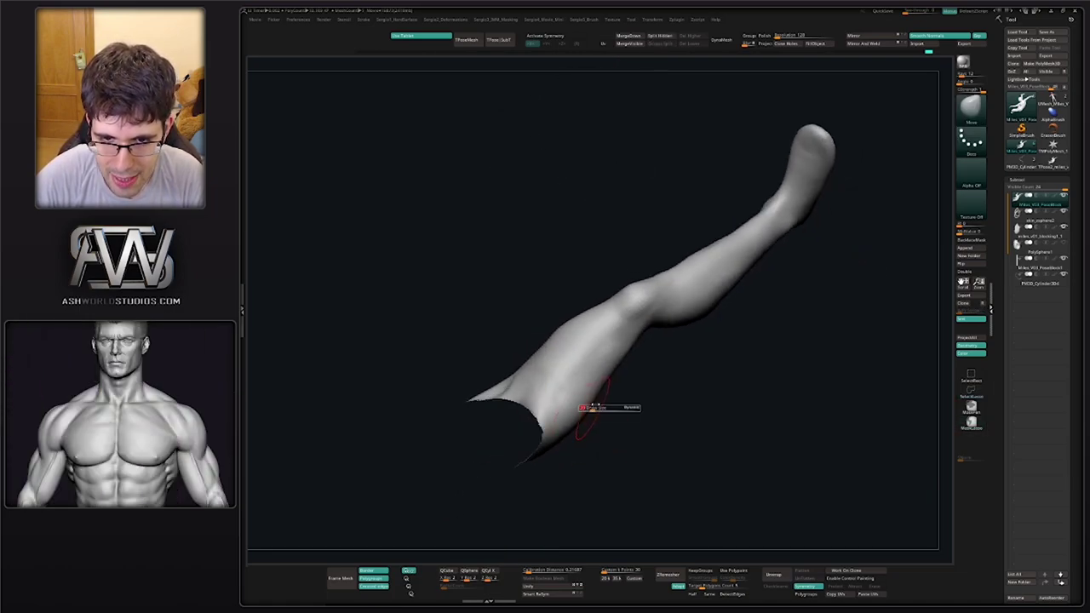
ctrl+click(621, 421)
ctrl+right_drag(614, 450, 615, 405)
right_drag(615, 405, 620, 386)
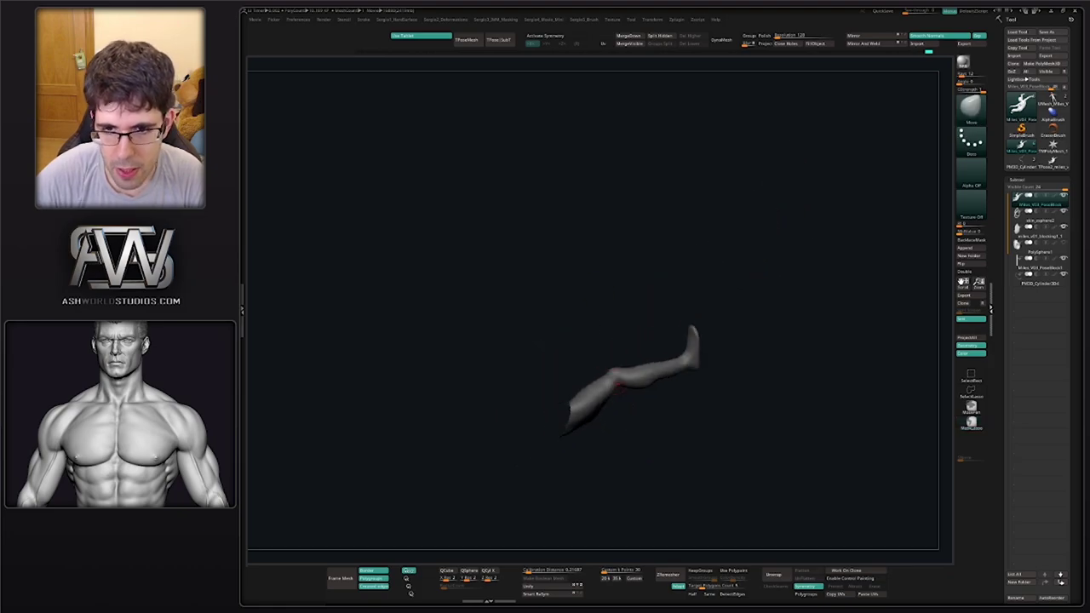
ctrl+shift+click(614, 419)
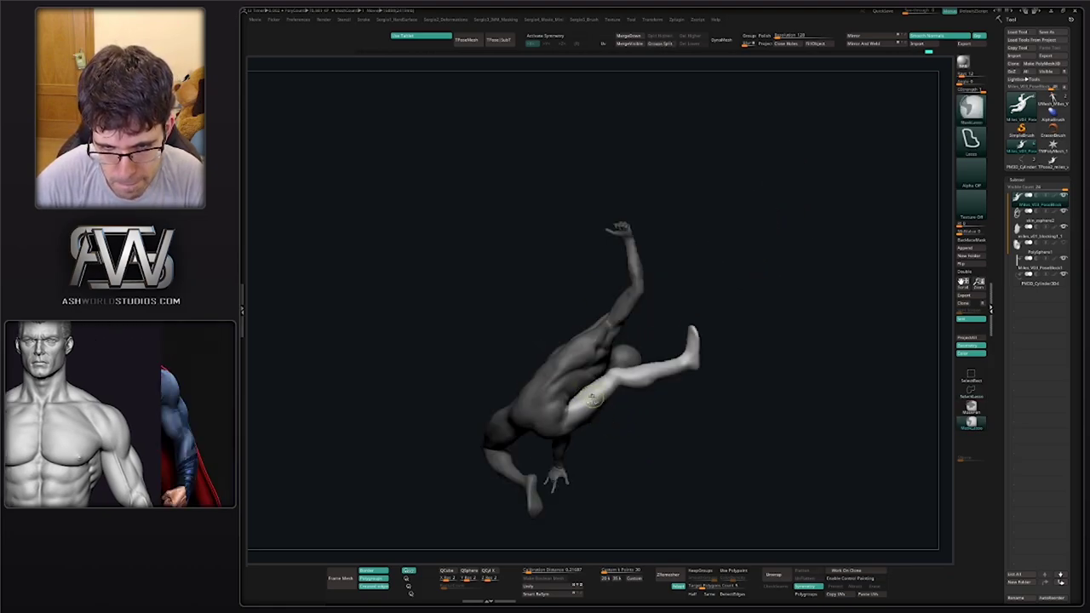
Isolate the raised leg and grow the visible area three times to include the buttock
ctrl+shift+click(600, 402)
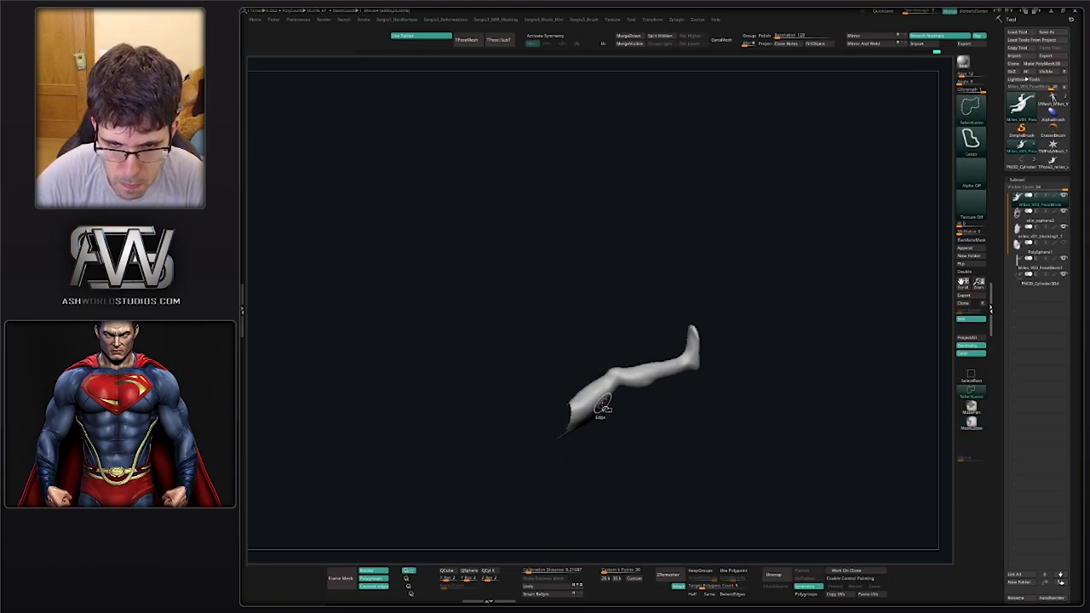
key(ctrl+shift+x)
key(ctrl+shift+x)
key(ctrl+shift+x)
mouse_move(600, 403)
right_down()
mouse_move(584, 393)
mouse_move(590, 425)
mouse_move(618, 377)
mouse_move(587, 363)
mouse_move(591, 372)
right_up()
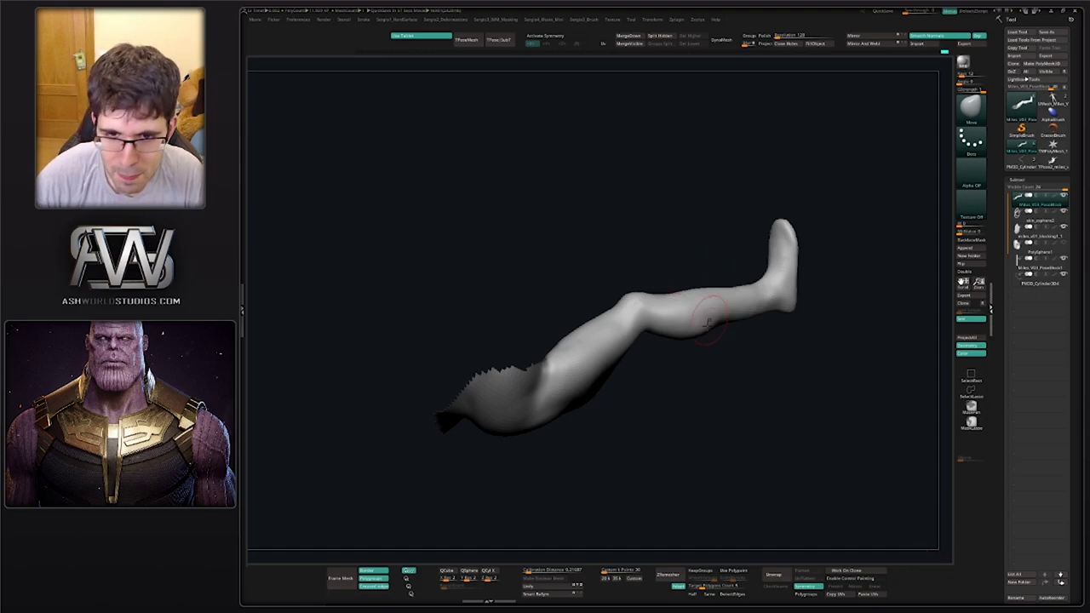
Carve the groove between the outer thigh and the hamstring with Dam Standard, running from the buttock towards the knee
right_drag(665, 365, 652, 332)
mouse_move(532, 407)
ctrl+right_down()
mouse_move(604, 370)
mouse_move(574, 422)
ctrl+right_up()
key(b)
key(d)
key(s)
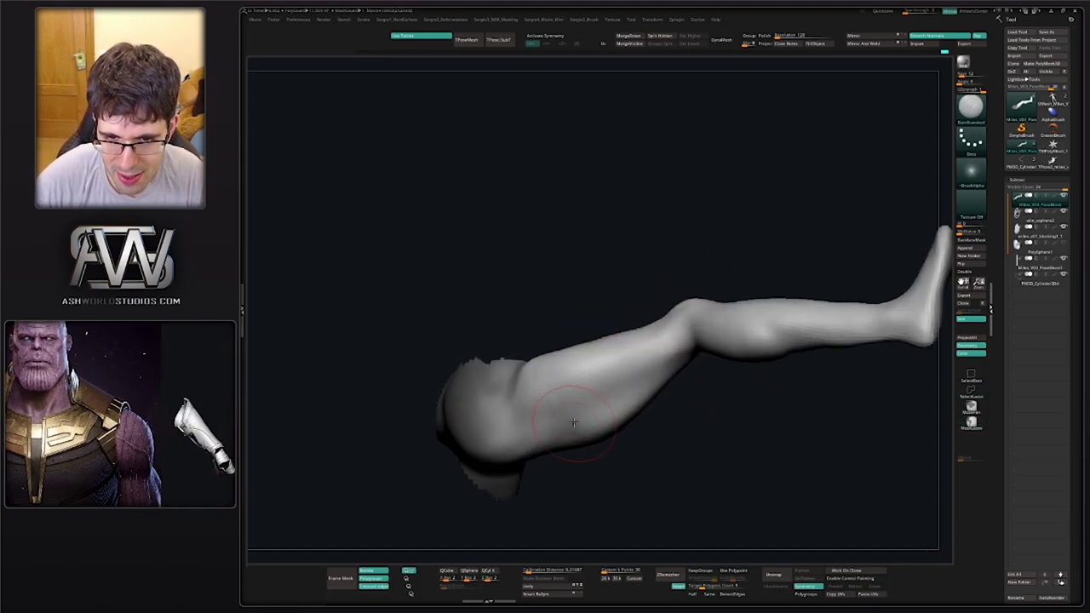
mouse_move(538, 421)
mouse_down()
mouse_move(666, 369)
mouse_move(583, 410)
mouse_move(632, 388)
mouse_up()
right_drag(579, 418, 555, 422)
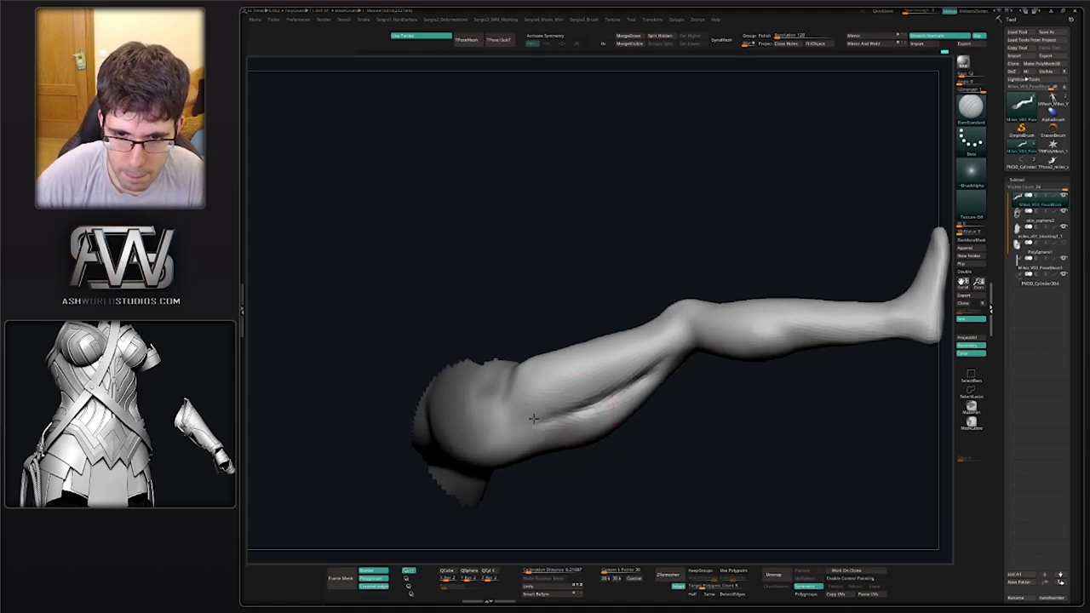
drag(534, 419, 608, 393)
Build up the outer thigh muscle beside the carved groove with the Clay brush
mouse_move(607, 393)
right_down()
mouse_move(581, 410)
mouse_move(540, 401)
right_up()
key(b)
key(c)
key(l)
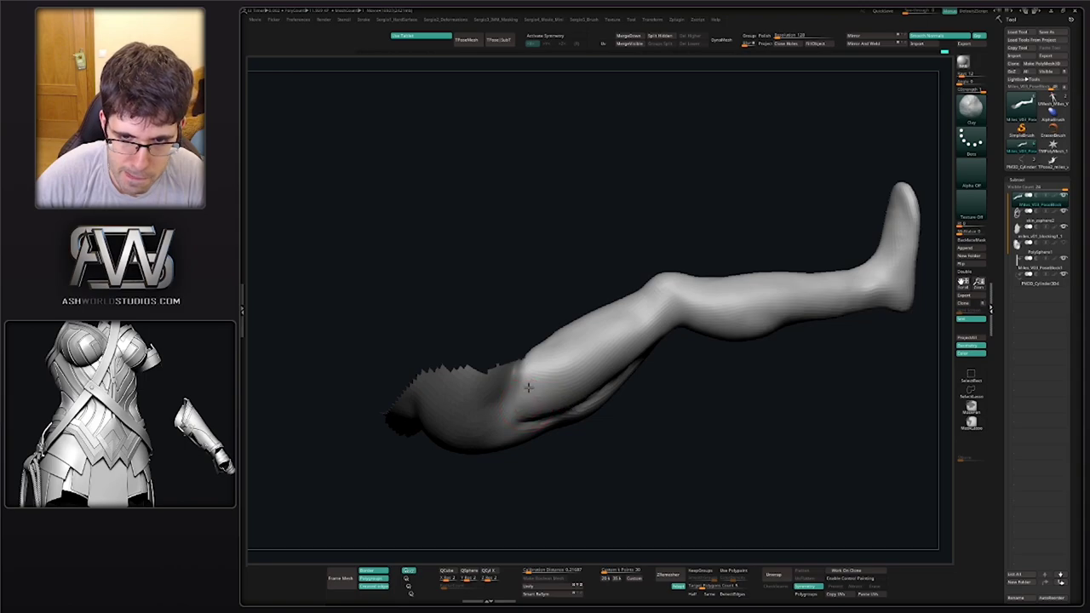
mouse_move(531, 392)
mouse_down()
mouse_move(538, 358)
mouse_move(539, 389)
mouse_up()
right_drag(574, 372, 518, 422)
mouse_move(583, 395)
right_down()
mouse_move(541, 417)
mouse_move(479, 384)
right_up()
mouse_move(479, 383)
mouse_down()
mouse_move(487, 425)
mouse_move(501, 416)
mouse_move(487, 409)
mouse_up()
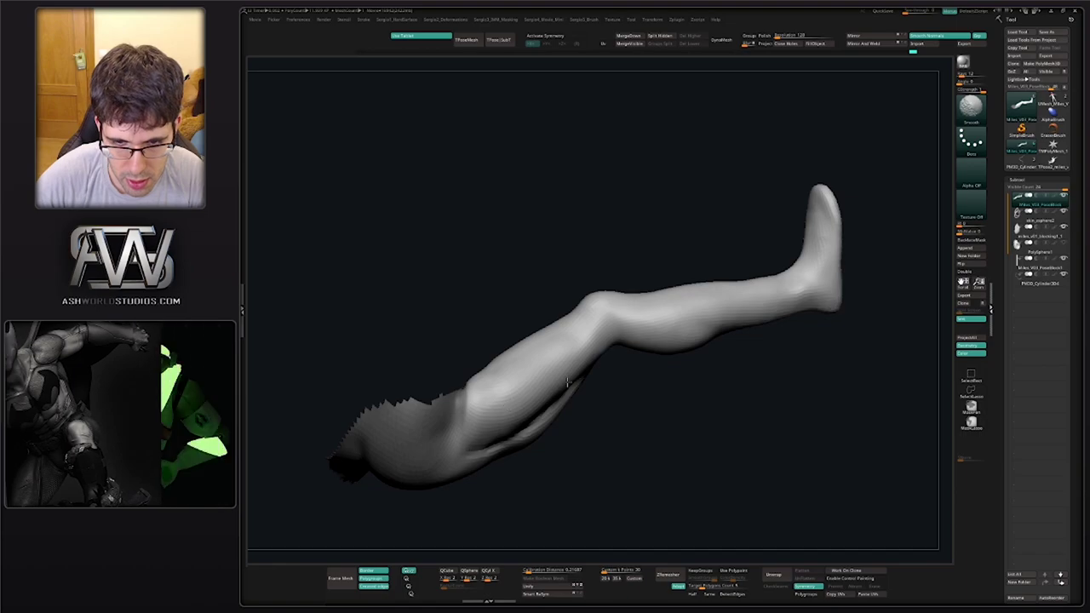
Add volume to the hamstring below the groove and smooth its transition into the buttock
right_drag(473, 404, 497, 423)
right_drag(556, 396, 520, 432)
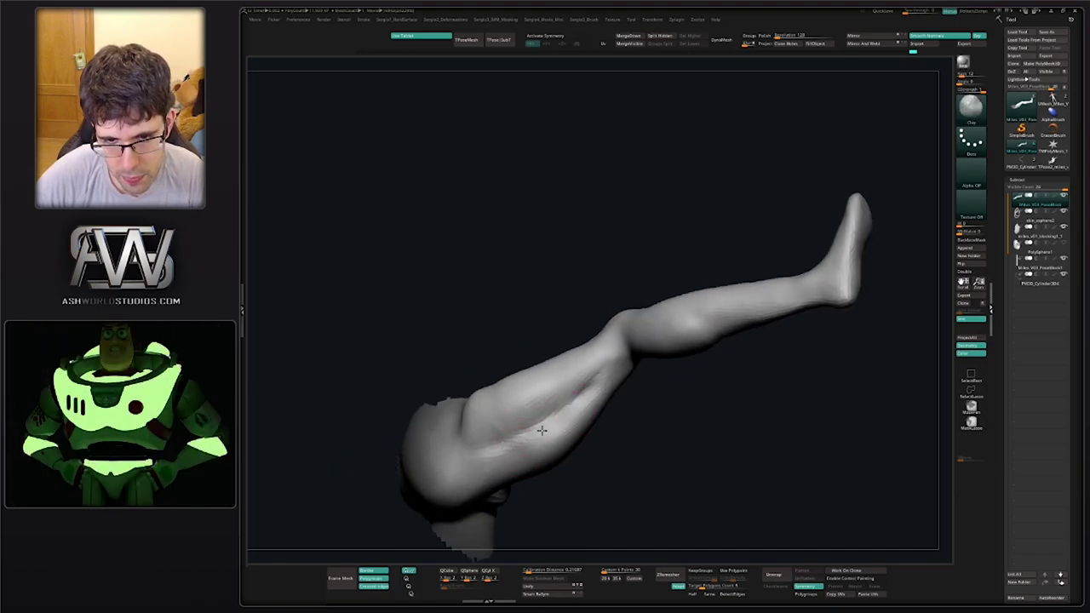
right_drag(591, 401, 498, 457)
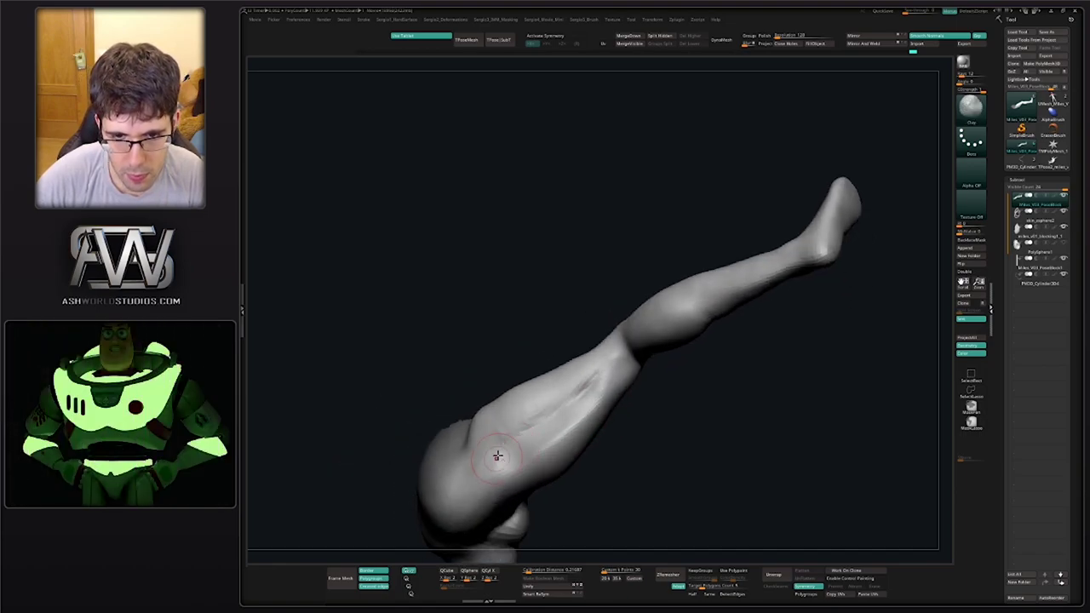
shift+drag(484, 481, 524, 460)
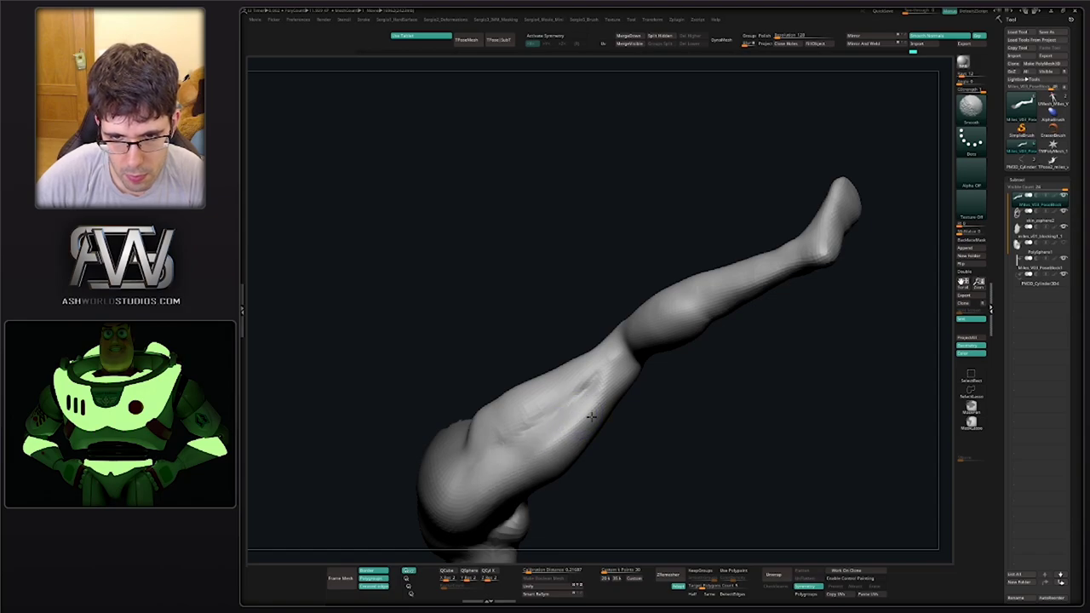
Adjust the shape of the back of the thigh with the Move brush
right_drag(579, 403, 549, 479)
right_drag(565, 382, 549, 466)
key(b)
key(m)
key(v)
Carve the hamstring separation down the thigh from behind the knee with Dam Standard
mouse_move(564, 387)
right_down()
mouse_move(563, 424)
mouse_move(538, 435)
right_up()
key(b)
key(d)
key(s)
drag(525, 468, 511, 508)
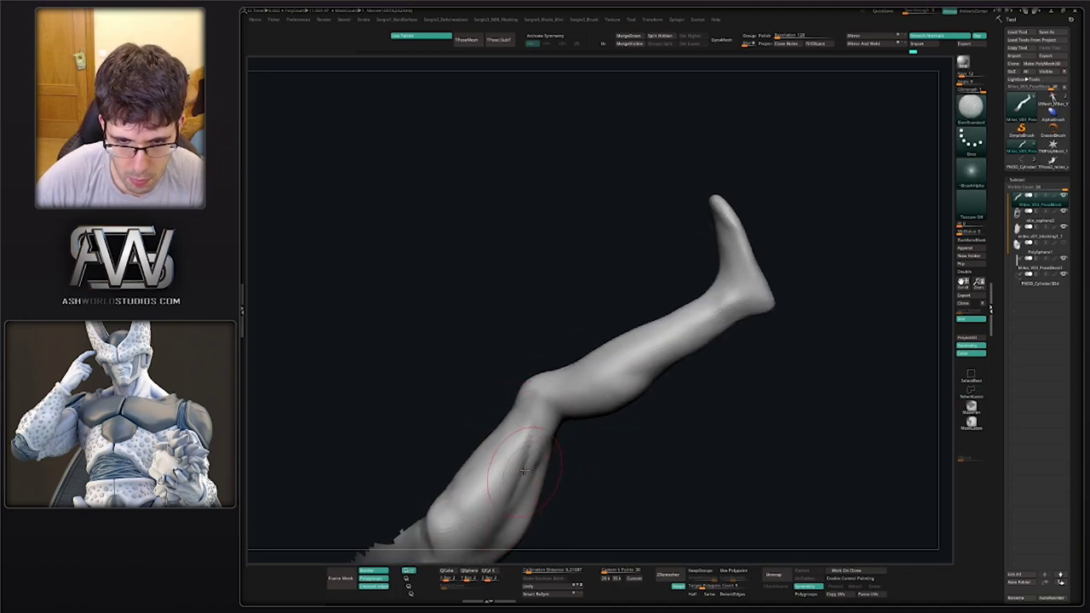
Reshape the contour behind the knee with the Move brush
mouse_move(523, 417)
right_down()
mouse_move(536, 463)
mouse_move(564, 434)
right_up()
key(b)
key(m)
key(v)
drag(557, 419, 564, 404)
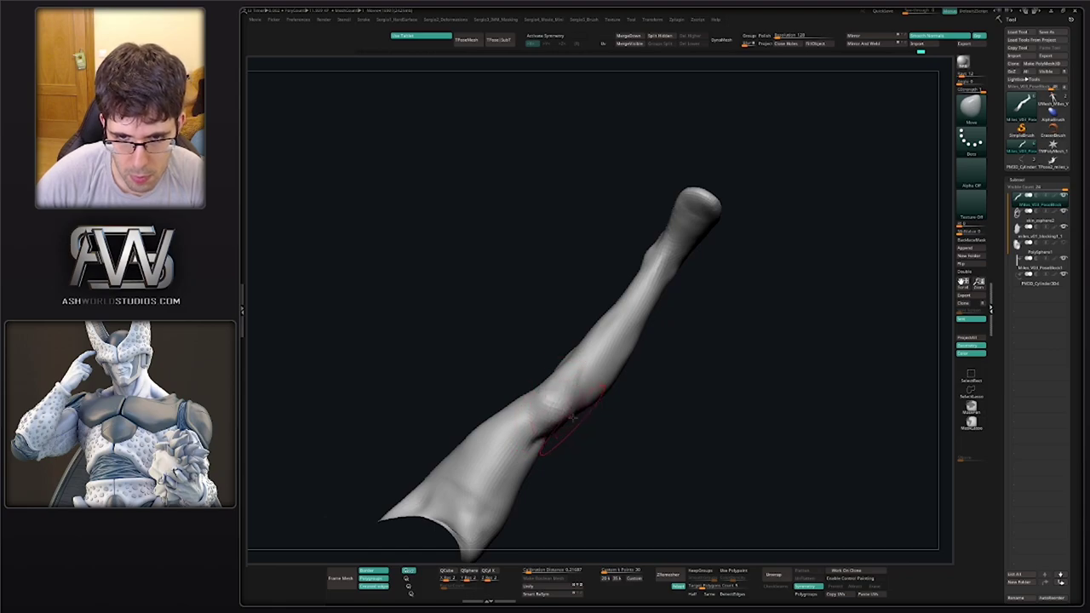
Build up the outer thigh from the knee towards the buttock with the Clay brush
mouse_move(572, 416)
right_down()
mouse_move(559, 414)
mouse_move(551, 383)
mouse_move(482, 394)
right_up()
key(b)
key(c)
key(l)
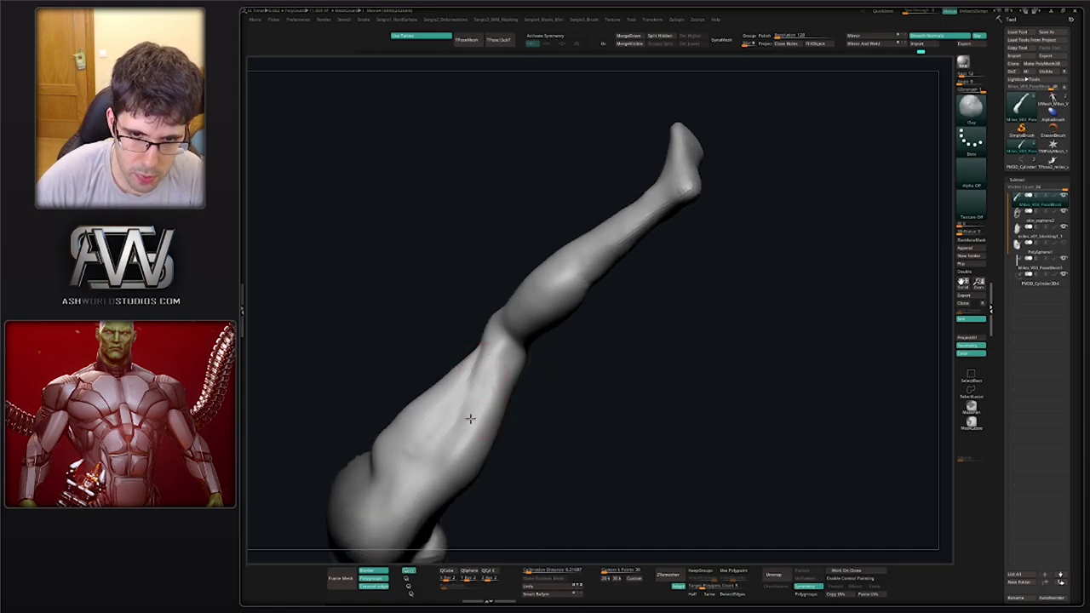
mouse_move(483, 369)
mouse_down()
mouse_move(457, 431)
mouse_move(460, 459)
mouse_move(470, 435)
mouse_move(452, 436)
mouse_up()
Refine the silhouette of the thigh between the hip and the knee with the Move brush
mouse_move(453, 436)
right_down()
mouse_move(499, 443)
mouse_move(469, 441)
right_up()
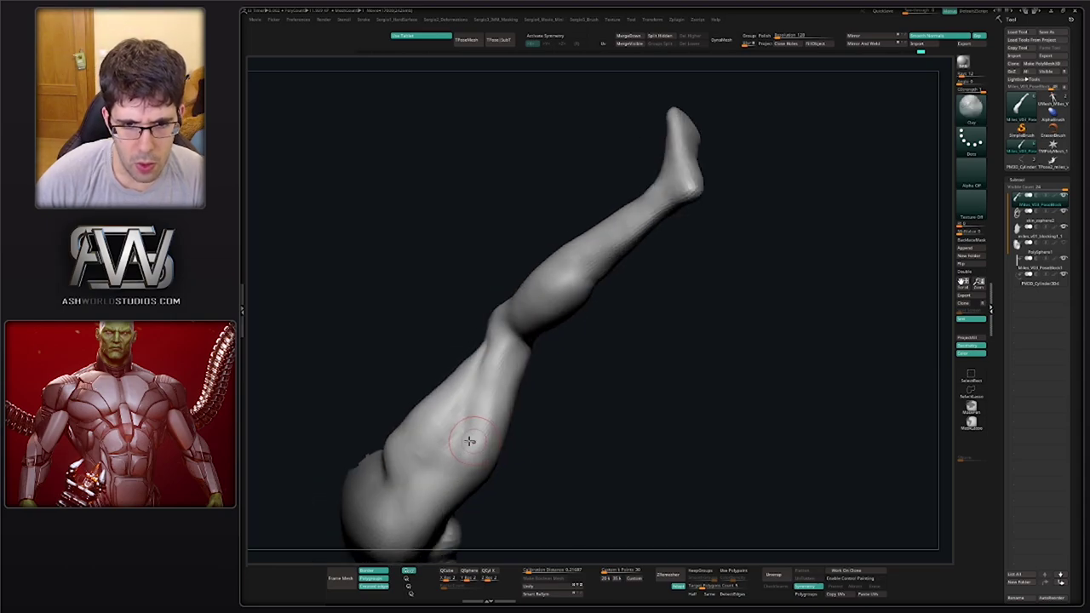
key(b)
key(m)
key(v)
right_drag(402, 428, 414, 443)
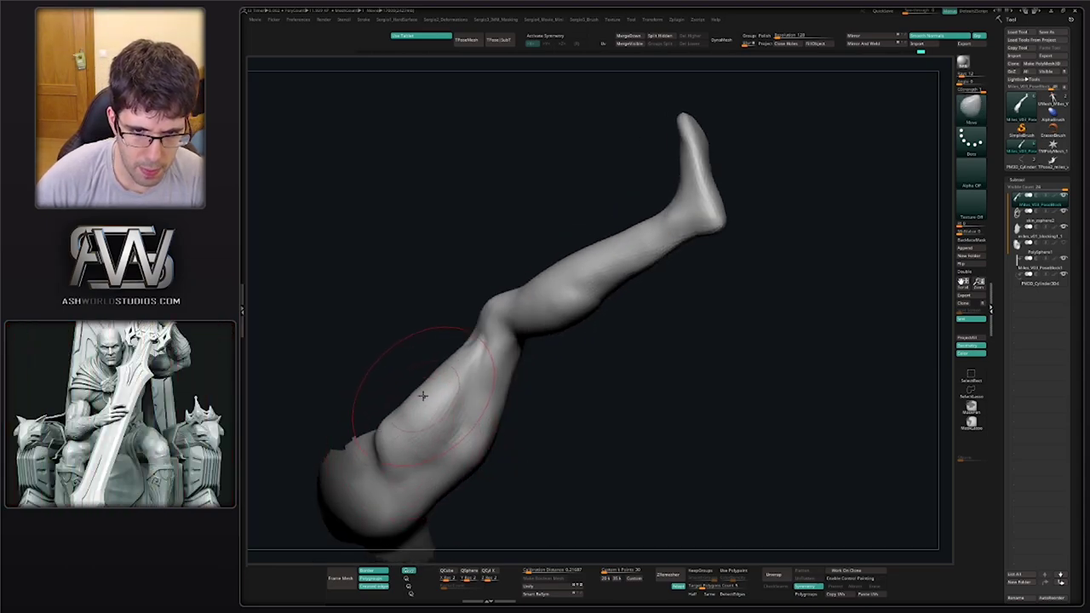
right_drag(409, 431, 438, 388)
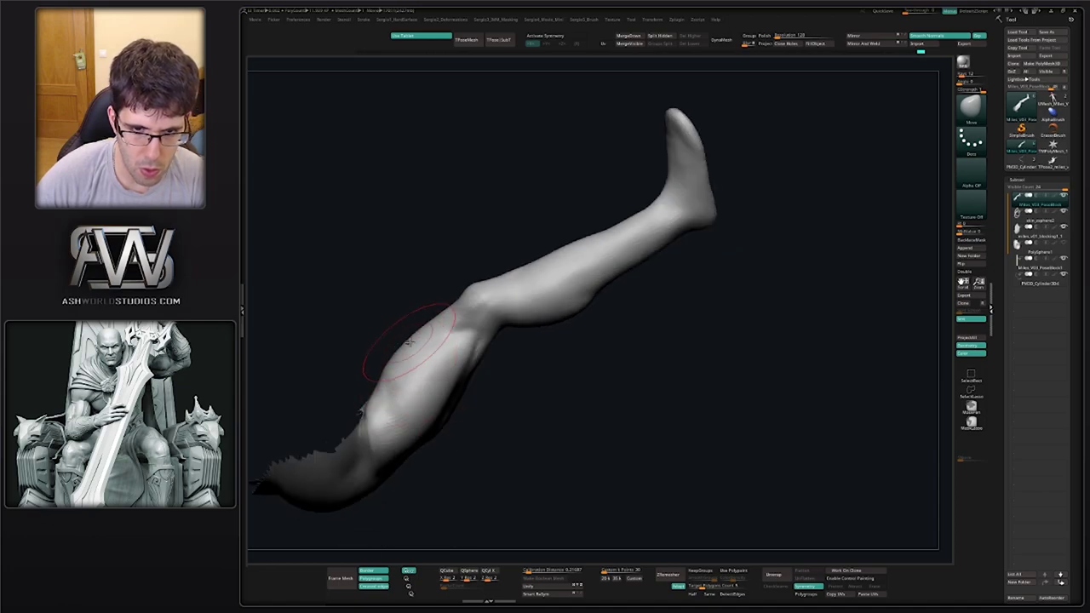
mouse_move(410, 425)
right_down()
mouse_move(421, 388)
mouse_move(418, 402)
mouse_move(458, 426)
mouse_move(416, 423)
mouse_move(441, 381)
mouse_move(416, 385)
mouse_move(414, 432)
mouse_move(422, 395)
mouse_move(467, 414)
right_up()
Smooth the back of the thigh, recut the groove between its muscles down from the knee, and soften it
key(s)
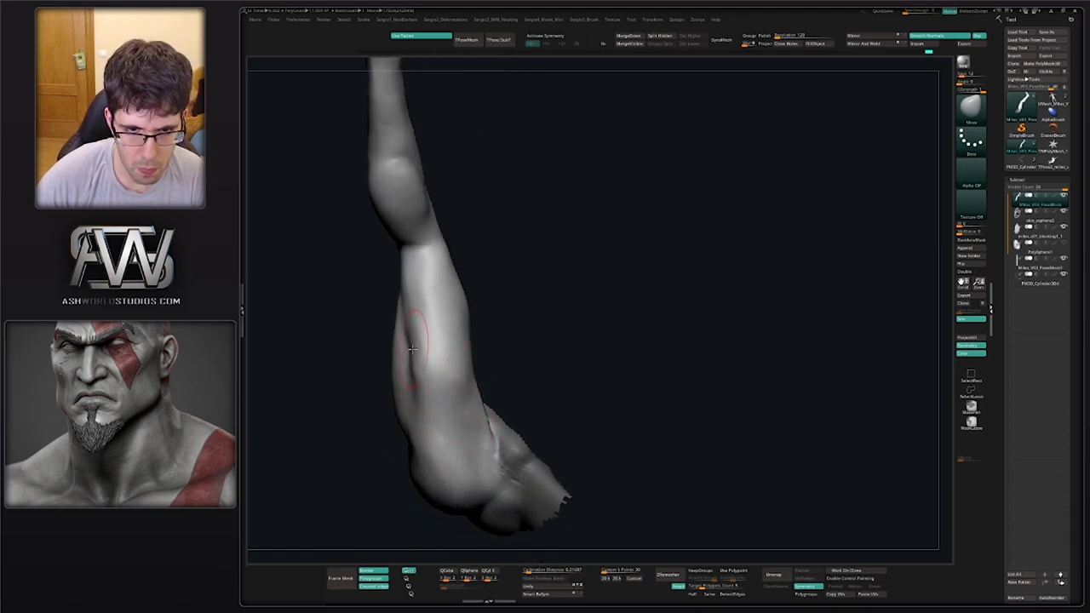
shift+drag(418, 351, 428, 385)
mouse_move(427, 385)
right_down()
mouse_move(421, 375)
mouse_move(448, 384)
right_up()
drag(390, 309, 400, 392)
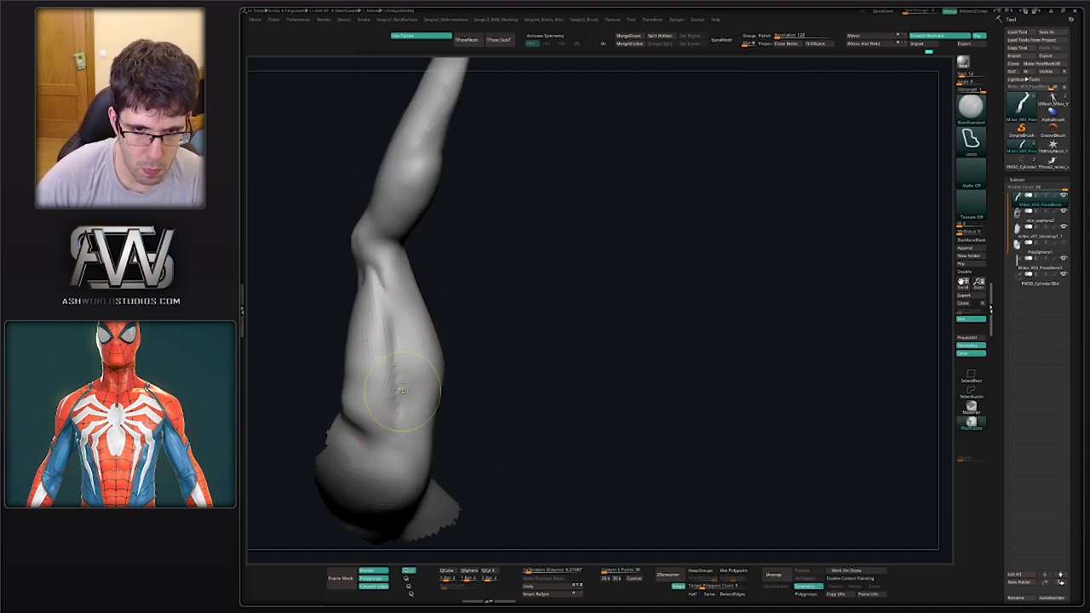
key(ctrl+z)
drag(393, 328, 395, 433)
shift+drag(403, 351, 414, 365)
Adjust the front and inner contours of the thigh with the Move brush
mouse_move(430, 295)
right_down()
mouse_move(402, 404)
mouse_move(404, 385)
mouse_move(375, 376)
mouse_move(360, 393)
mouse_move(383, 376)
mouse_move(304, 397)
mouse_move(410, 398)
mouse_move(385, 409)
right_up()
key(b)
key(m)
key(v)
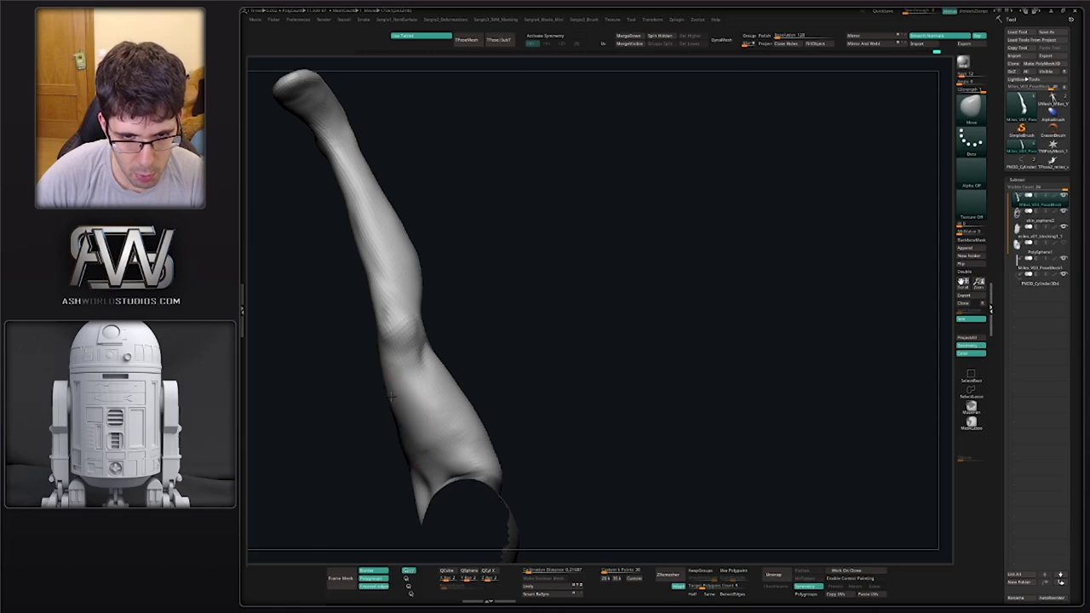
right_drag(416, 437, 358, 446)
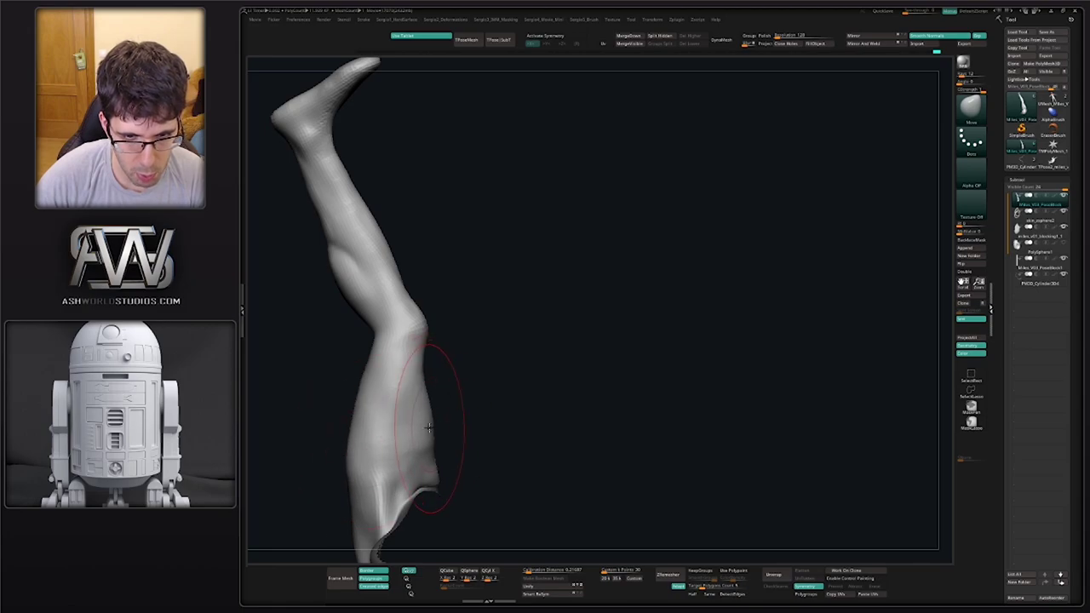
Carve the grooves between the muscles on the front of the thigh near the knee with the Dam Standard brush
right_drag(396, 390, 414, 377)
key(b)
key(c)
key(l)
key(s)
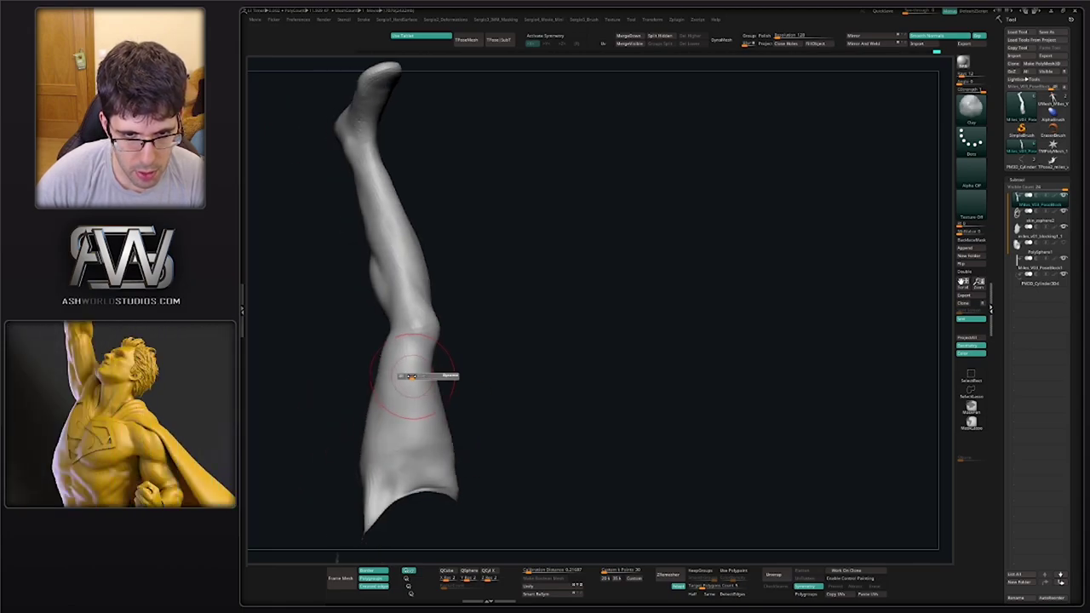
key(b)
key(d)
key(s)
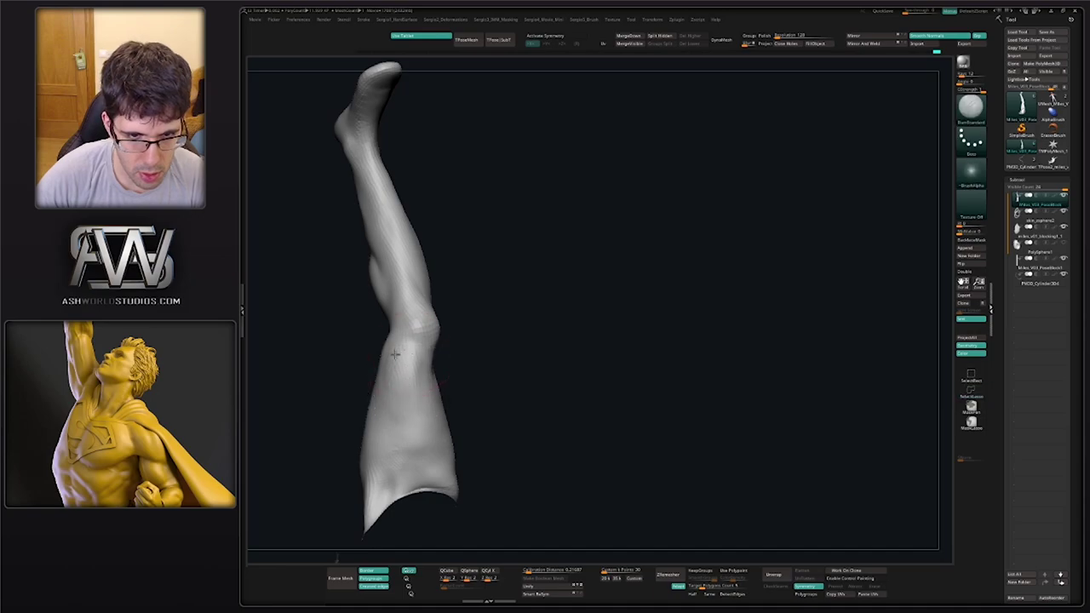
mouse_move(398, 412)
right_down()
mouse_move(421, 416)
mouse_move(414, 426)
right_up()
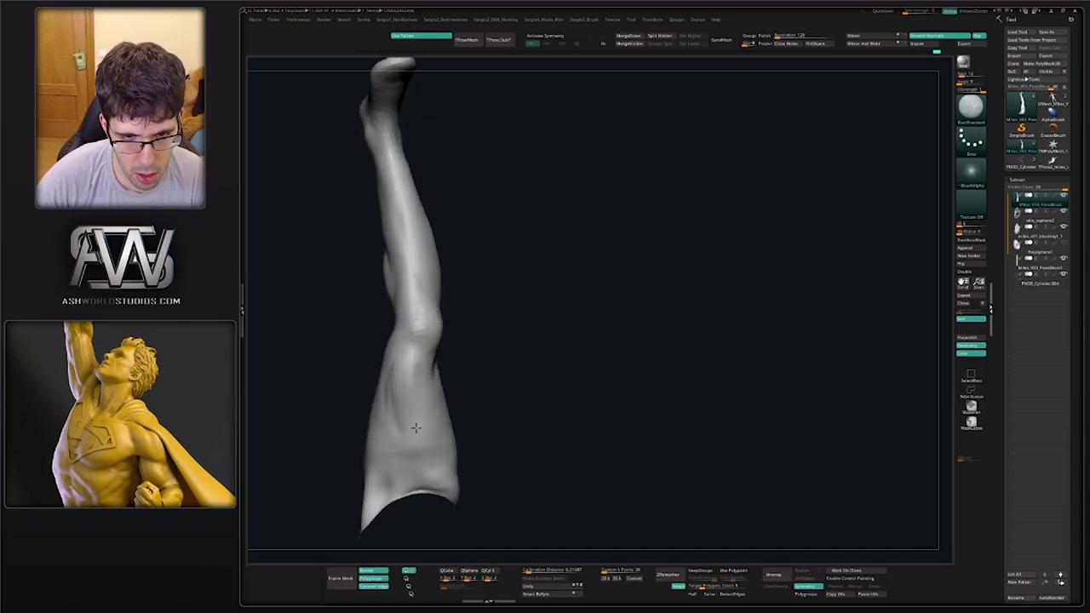
drag(383, 394, 395, 456)
mouse_move(395, 456)
right_down()
mouse_move(398, 466)
mouse_move(418, 438)
mouse_move(463, 434)
mouse_move(370, 443)
mouse_move(377, 471)
right_up()
Adjust the outer contour of the thigh towards the hip with the Move brush
key(b)
key(m)
key(v)
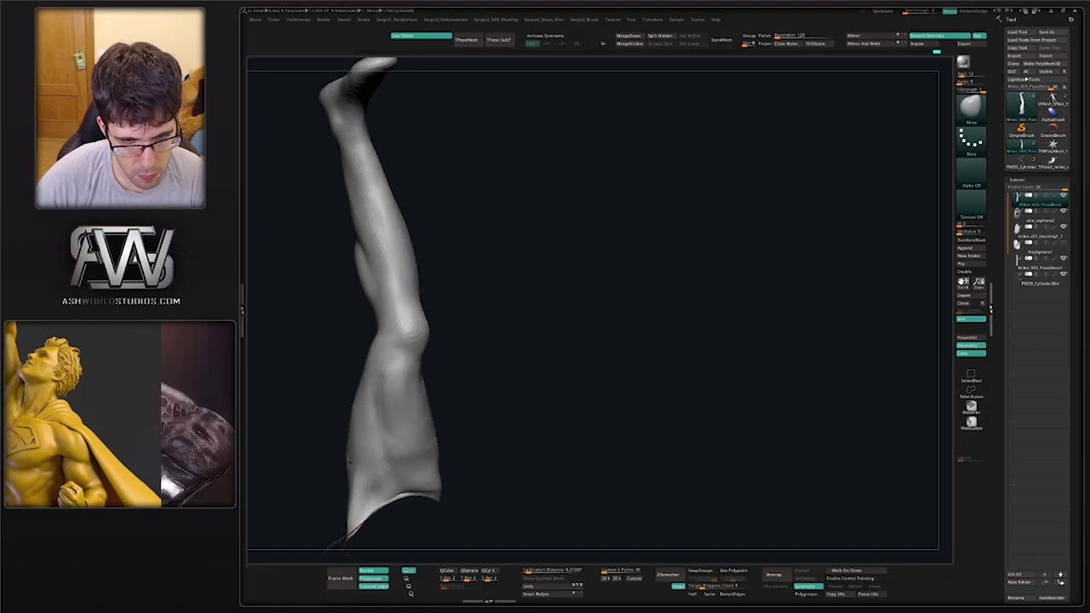
mouse_move(350, 420)
right_down()
mouse_move(429, 450)
mouse_move(395, 441)
right_up()
key(s)
drag(395, 442, 392, 441)
right_drag(391, 441, 384, 438)
Build up the front thigh muscles with the Clay brush and smooth the transitions between the knee and hip
key(b)
key(c)
key(l)
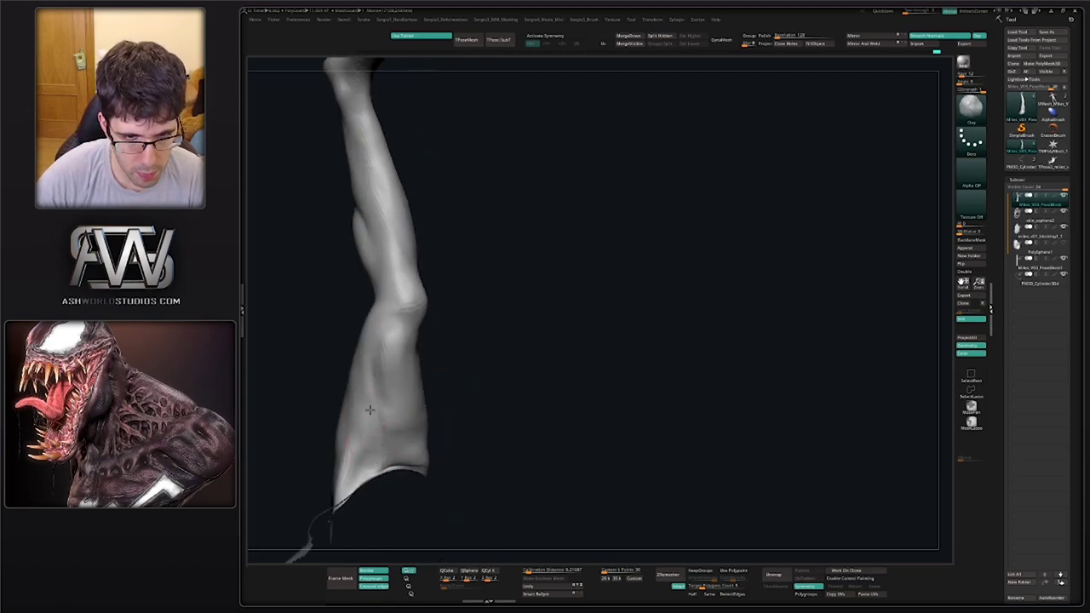
right_drag(387, 430, 391, 400)
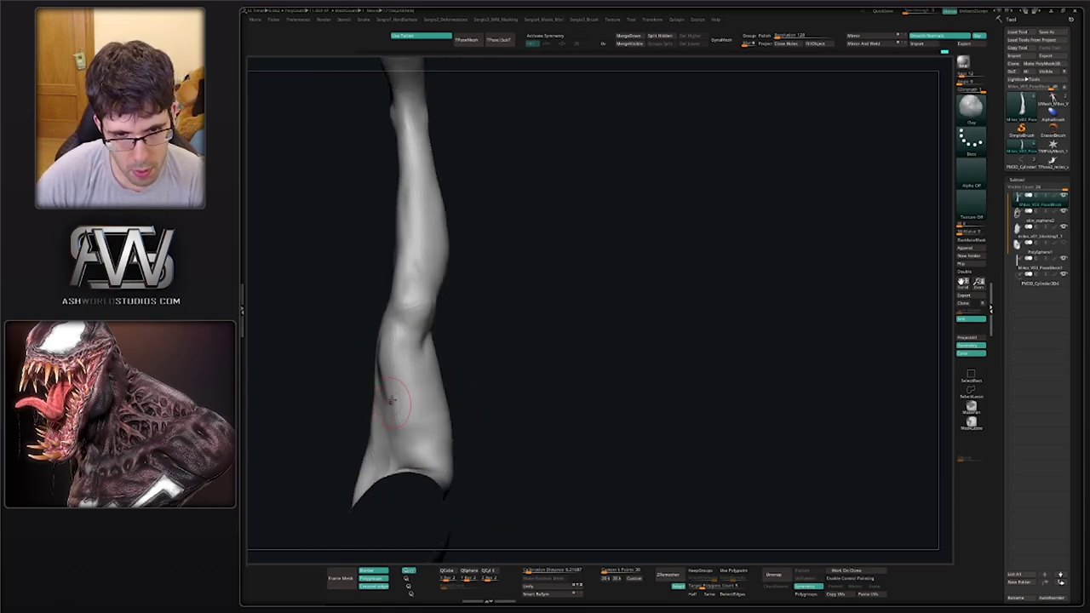
mouse_move(383, 346)
right_down()
mouse_move(426, 388)
mouse_move(397, 395)
right_up()
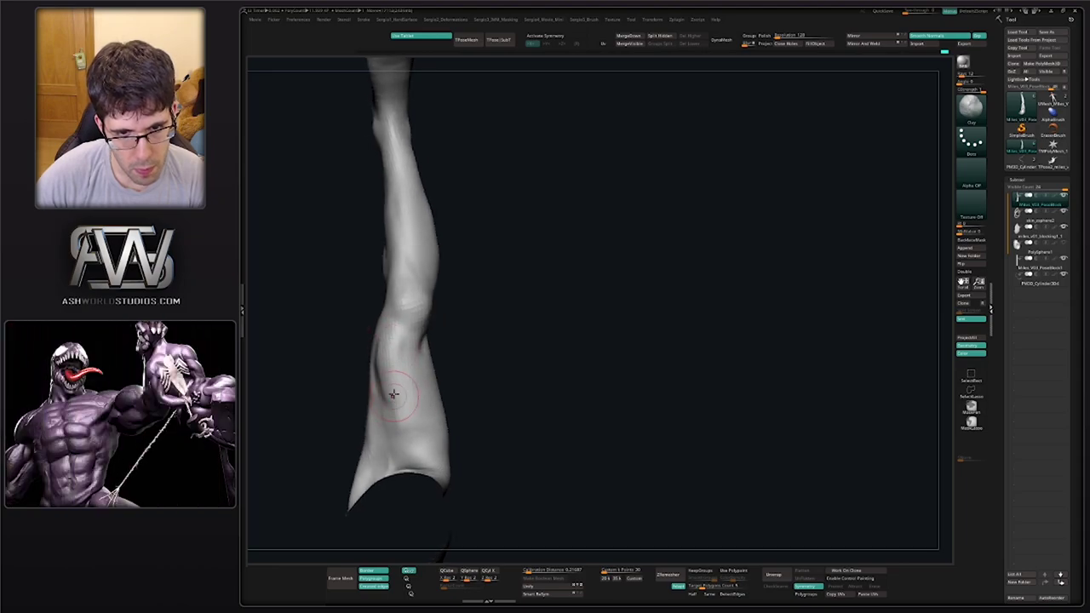
shift+drag(393, 394, 398, 367)
right_drag(386, 345, 414, 397)
shift+drag(414, 397, 384, 421)
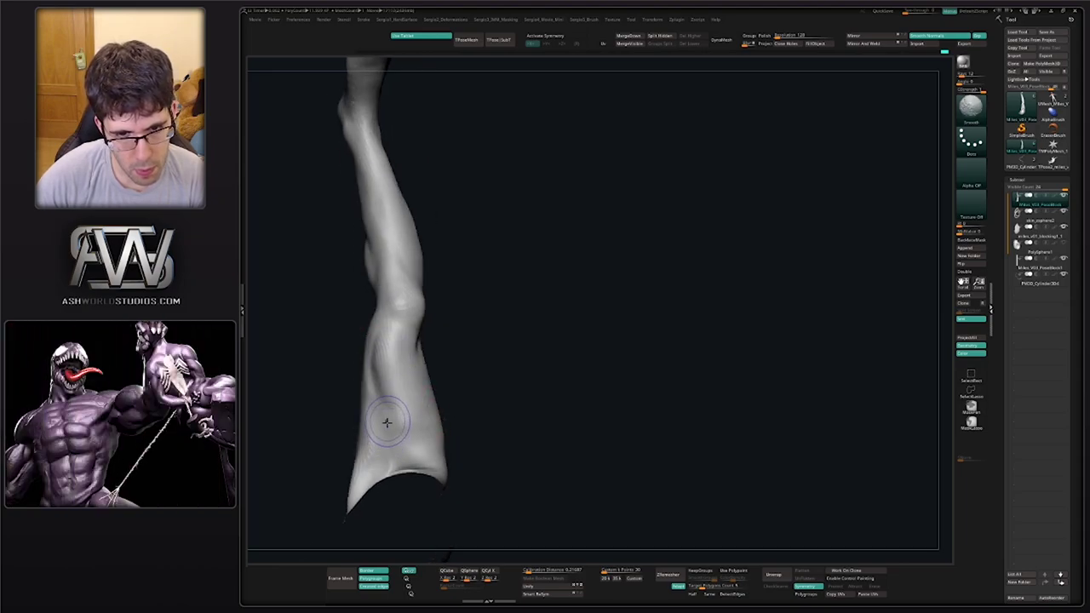
right_drag(384, 421, 405, 429)
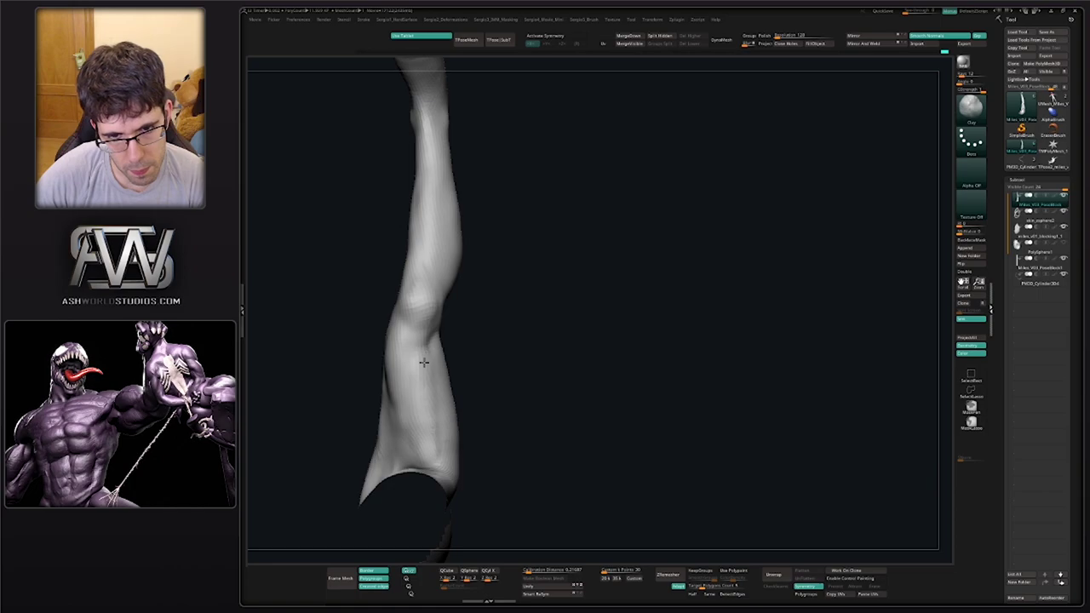
Smooth the inner side of the thigh from the knee towards the groin
right_drag(430, 448, 428, 403)
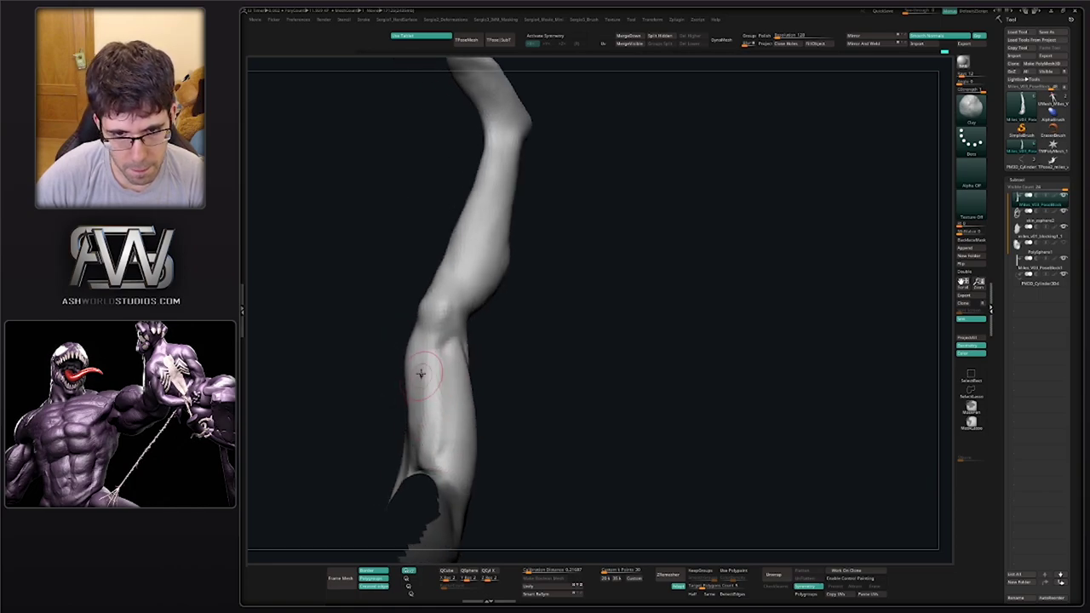
shift+drag(441, 357, 458, 446)
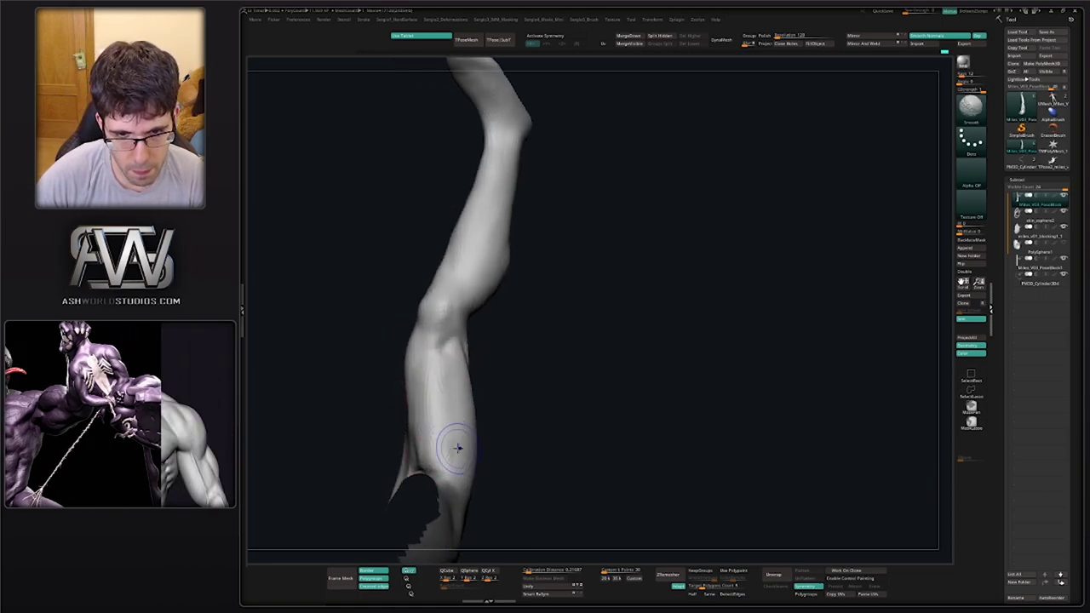
right_drag(457, 446, 478, 419)
mouse_move(421, 373)
right_down()
mouse_move(484, 392)
mouse_move(475, 426)
mouse_move(512, 510)
mouse_move(477, 415)
mouse_move(410, 372)
mouse_move(435, 375)
mouse_move(406, 388)
mouse_move(414, 342)
mouse_move(421, 399)
mouse_move(463, 367)
right_up()
key(ctrl+shift+t)
key(s)
drag(433, 365, 430, 339)
mouse_move(430, 339)
right_down()
mouse_move(429, 381)
mouse_move(441, 374)
mouse_move(403, 376)
mouse_move(475, 390)
mouse_move(479, 373)
mouse_move(454, 359)
mouse_move(460, 373)
mouse_move(470, 357)
mouse_move(468, 366)
right_up()
Refine the contours of the thigh and the back of the knee with the Move brush
key(b)
key(m)
key(v)
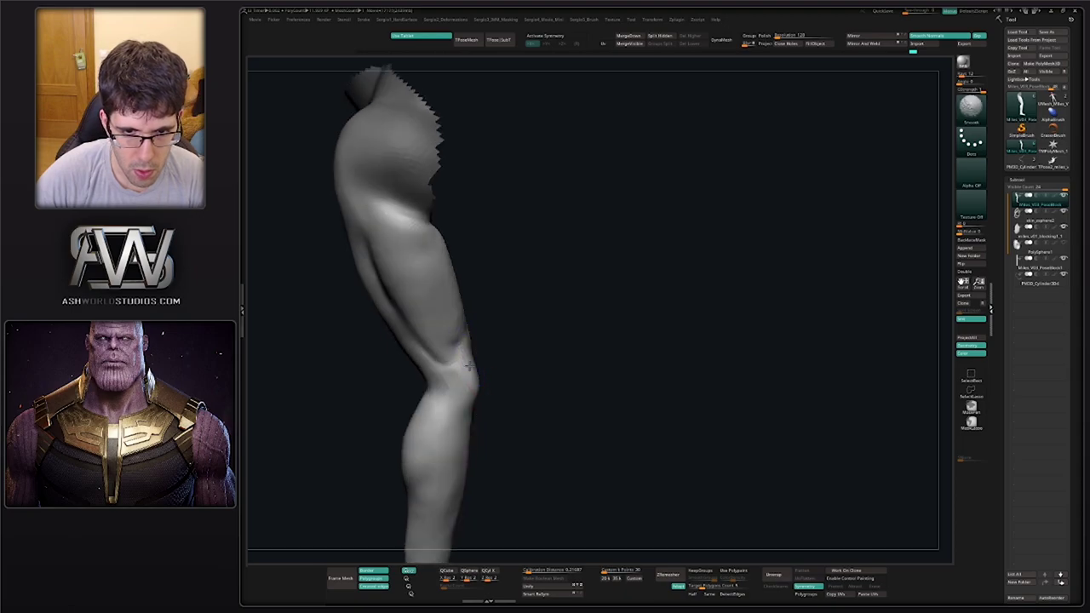
right_drag(443, 419, 427, 348)
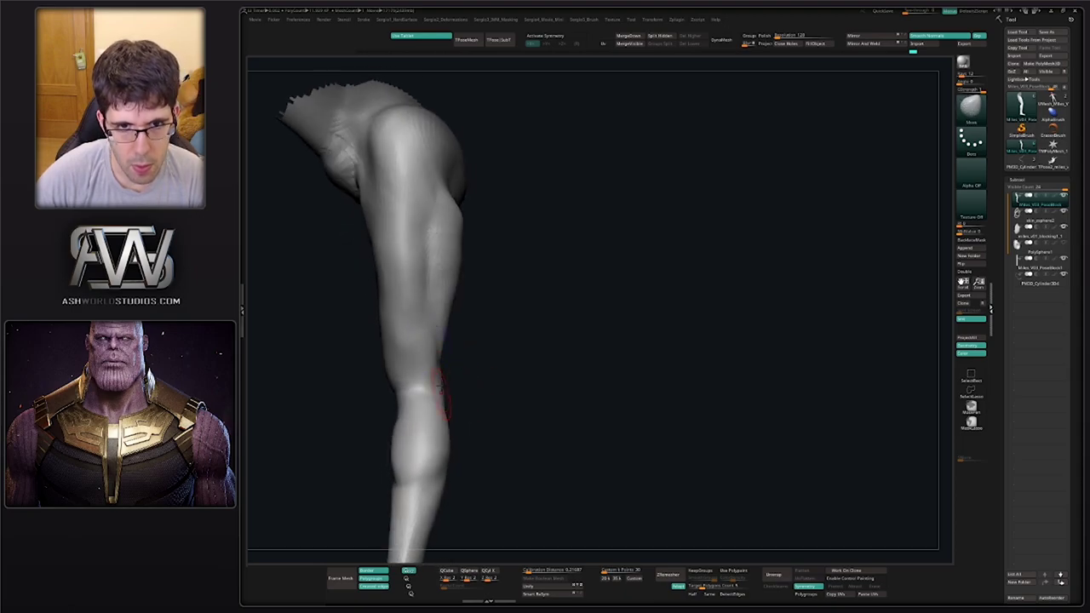
right_drag(443, 392, 420, 334)
mouse_move(453, 375)
right_down()
mouse_move(448, 355)
mouse_move(424, 375)
right_up()
mouse_move(416, 338)
right_down()
mouse_move(417, 349)
mouse_move(455, 350)
right_up()
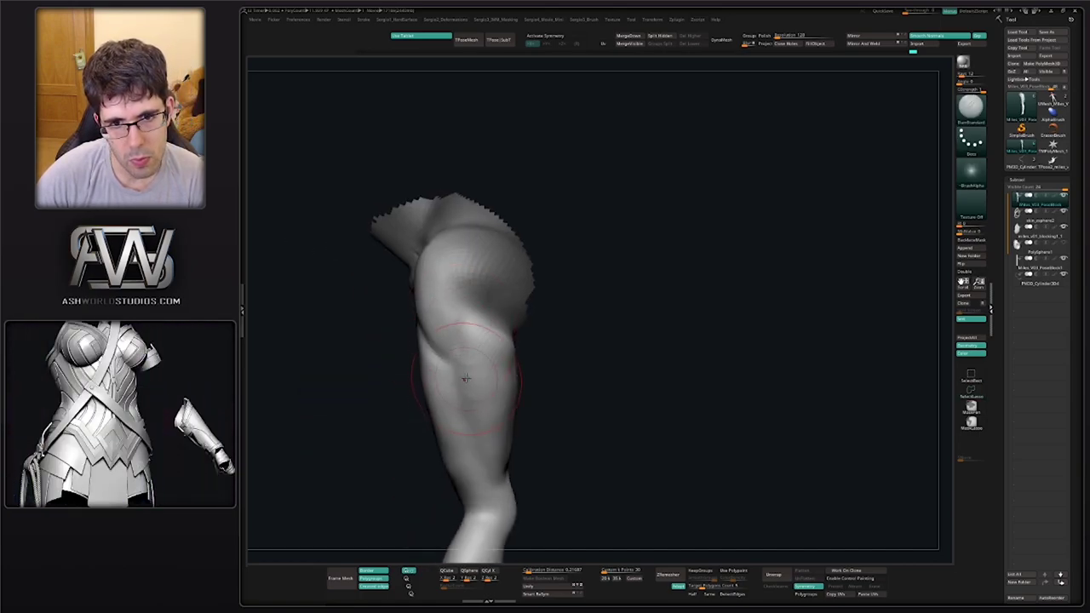
right_drag(440, 400, 440, 375)
Fill the upper thigh below the hip with the Clay brush and smooth it
key(b)
key(c)
key(l)
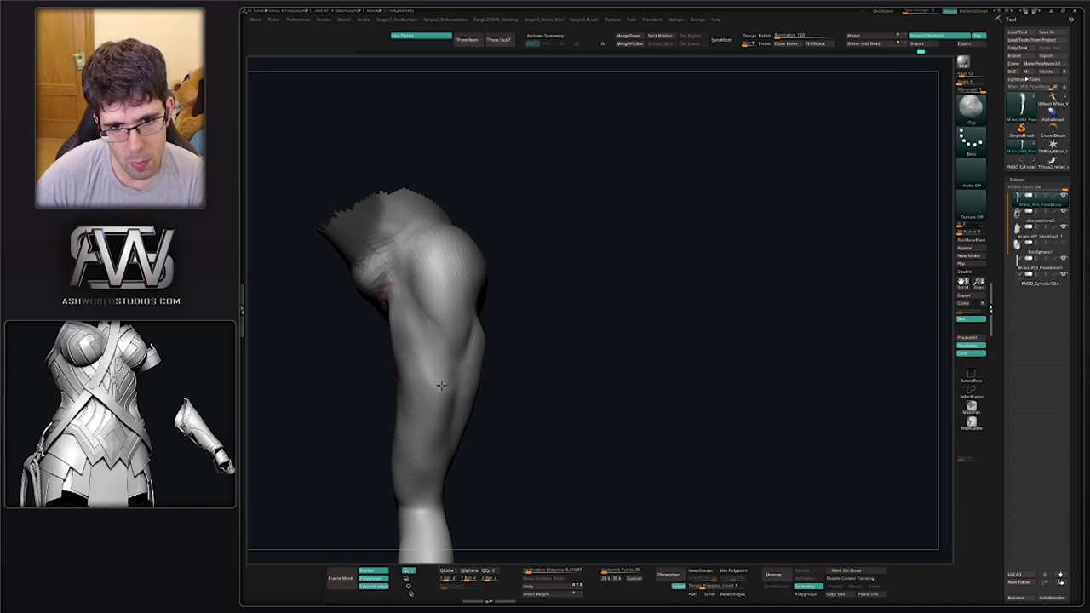
shift+drag(414, 304, 420, 330)
mouse_move(433, 348)
right_down()
mouse_move(438, 401)
mouse_move(415, 365)
mouse_move(467, 440)
right_up()
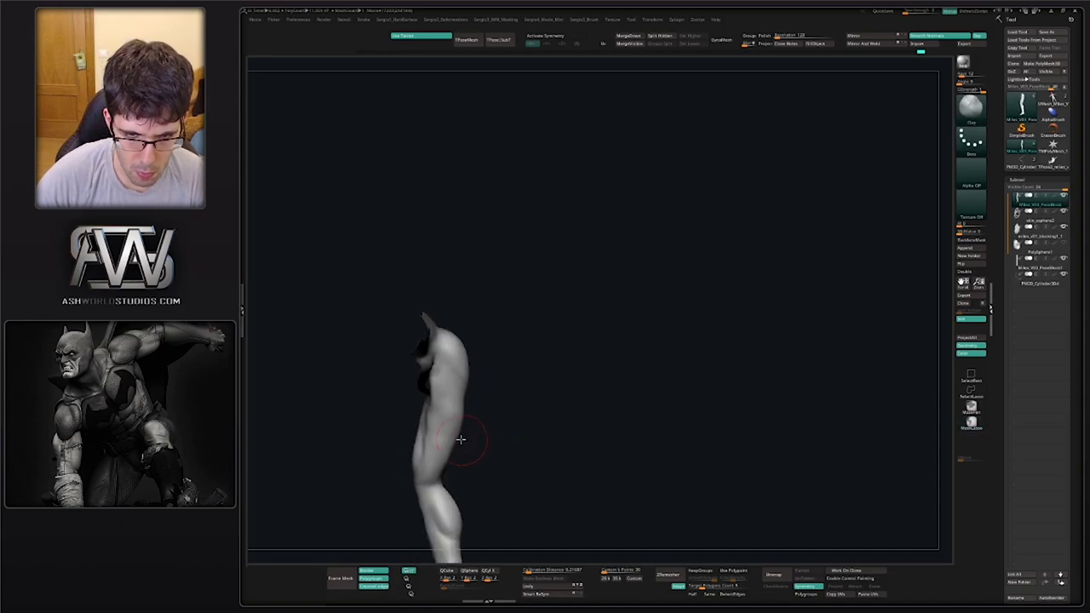
Reshape the inner and front silhouette of the thigh with the Move brush
key(b)
key(m)
key(v)
ctrl+right_drag(474, 444, 482, 382)
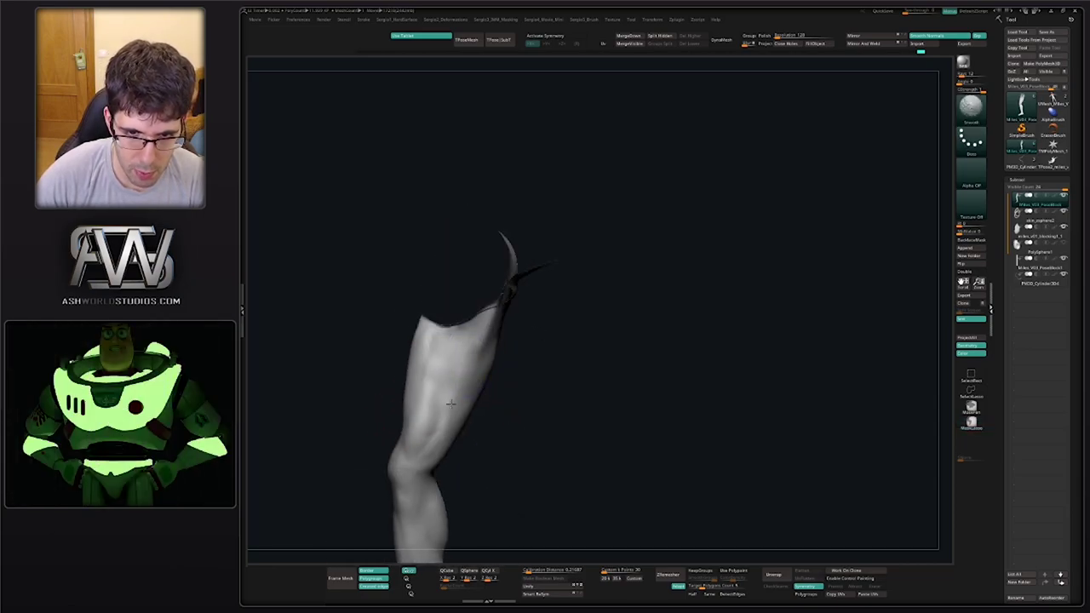
right_drag(442, 440, 487, 410)
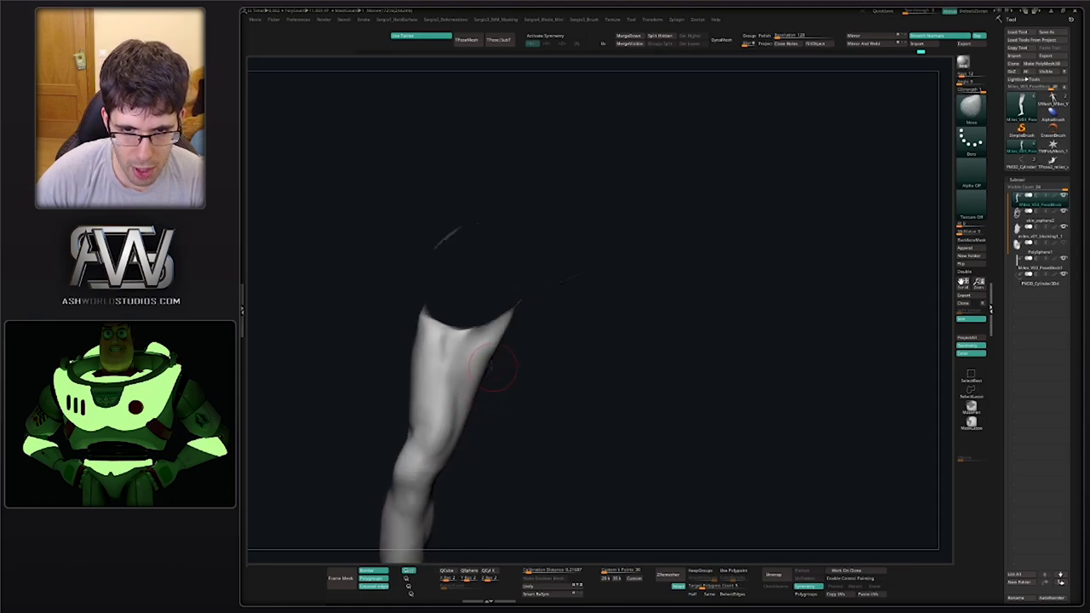
Add volume to the front thigh muscles above the groin with the Standard brush
right_drag(493, 366, 476, 365)
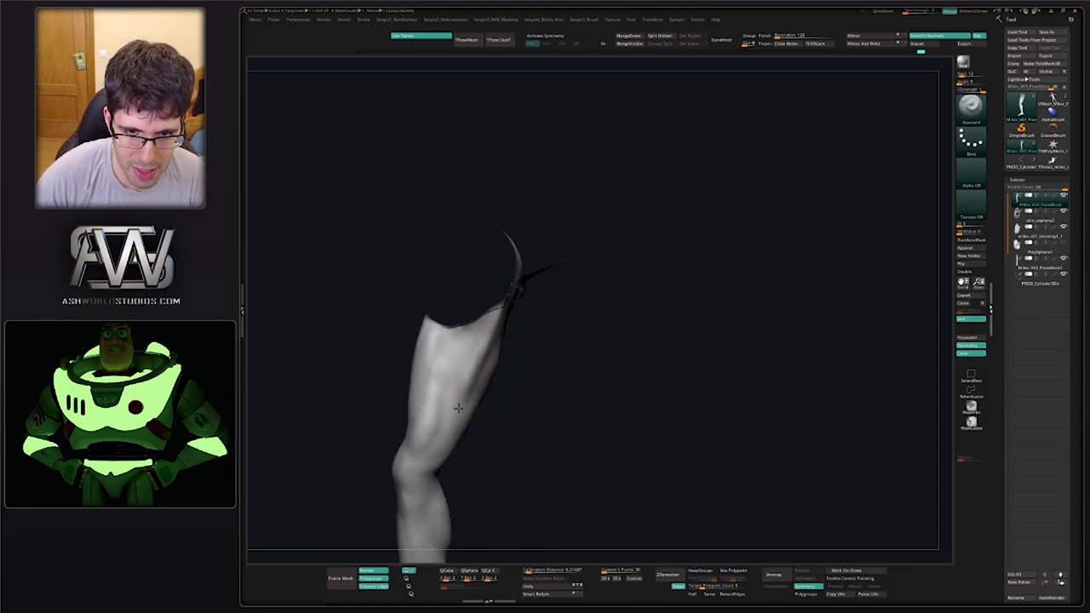
mouse_move(502, 375)
right_down()
mouse_move(514, 394)
mouse_move(489, 347)
right_up()
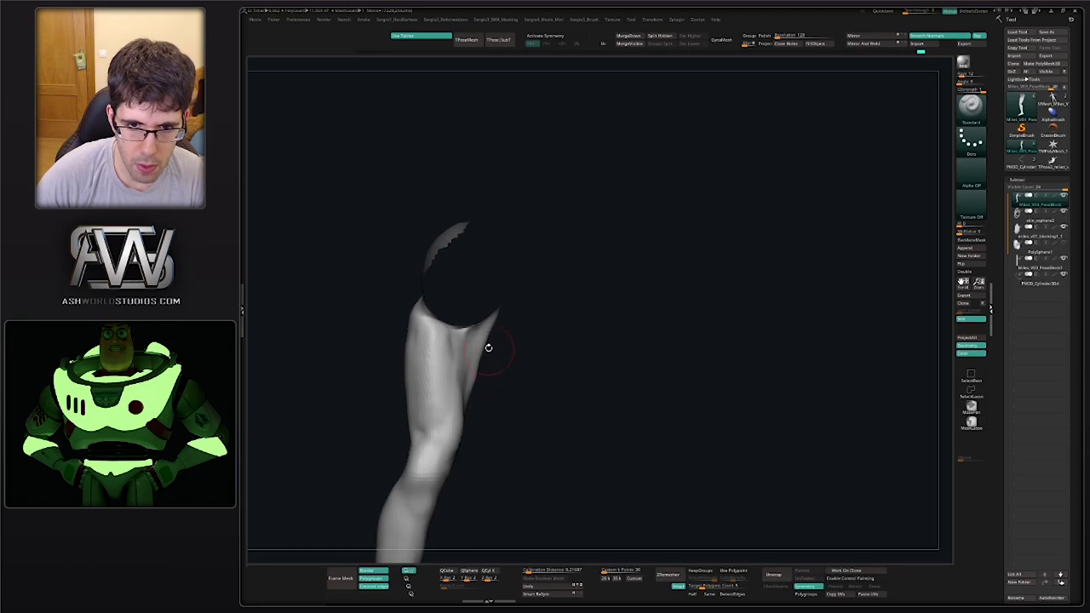
mouse_move(468, 391)
right_down()
mouse_move(519, 383)
mouse_move(477, 343)
right_up()
right_drag(540, 360, 514, 330)
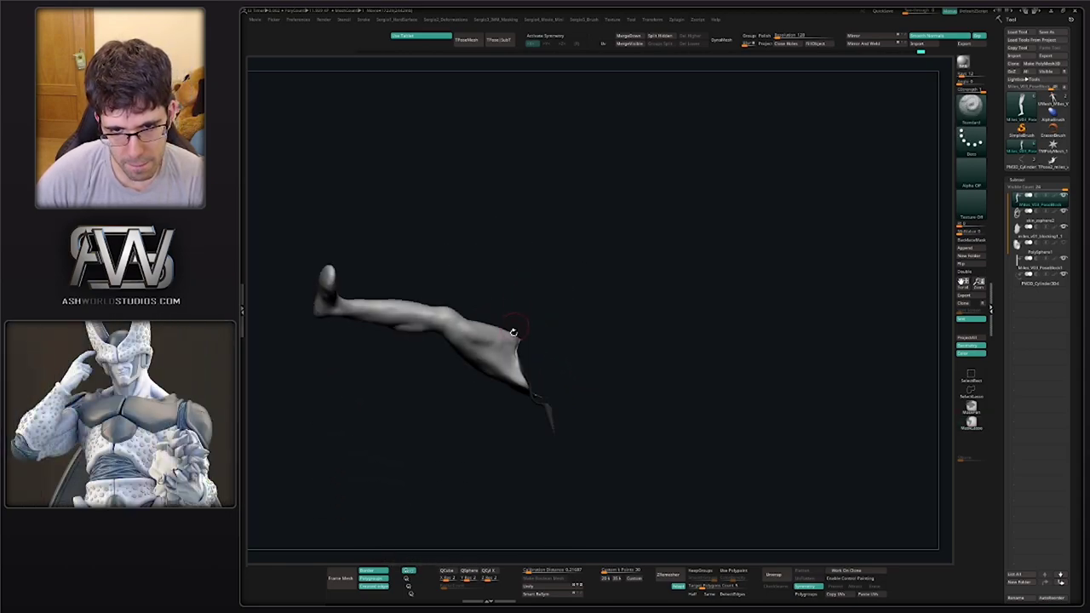
Reveal the whole figure and mask everything except the raised leg
ctrl+shift+click(475, 423)
mouse_move(475, 423)
right_down()
mouse_move(485, 375)
mouse_move(581, 369)
mouse_move(518, 360)
mouse_move(587, 367)
mouse_move(554, 352)
right_up()
drag(555, 351, 602, 438)
mouse_move(602, 438)
right_down()
mouse_move(518, 411)
mouse_move(502, 426)
right_up()
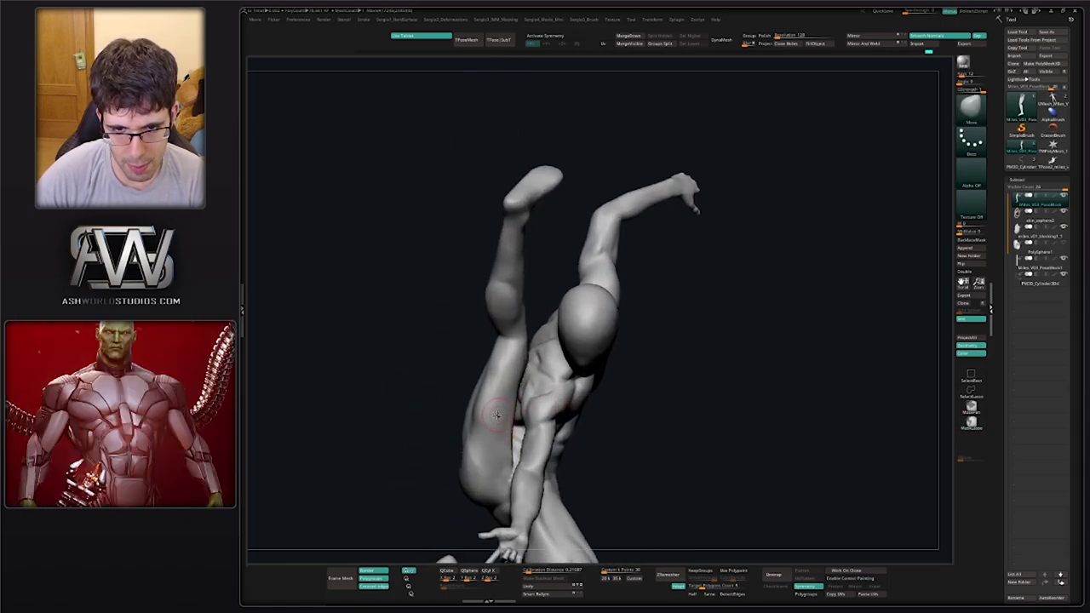
key(w)
ctrl+click(493, 422)
key(q)
ctrl+drag(426, 371, 439, 385)
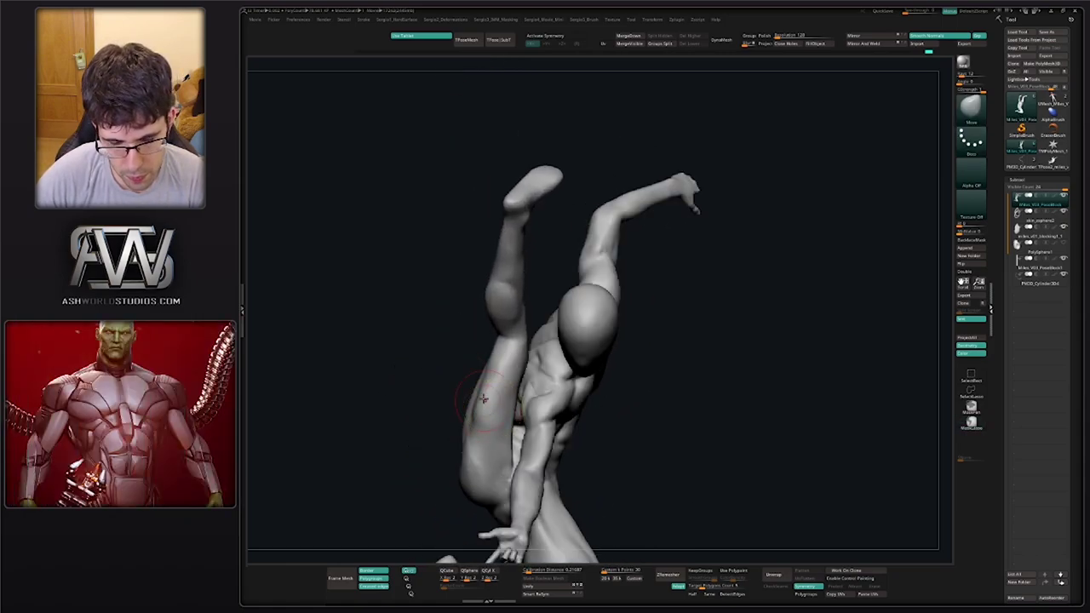
key(ctrl+z)
Isolate the raised leg and build up the front of the knee with the Clay brush
right_drag(477, 428, 494, 410)
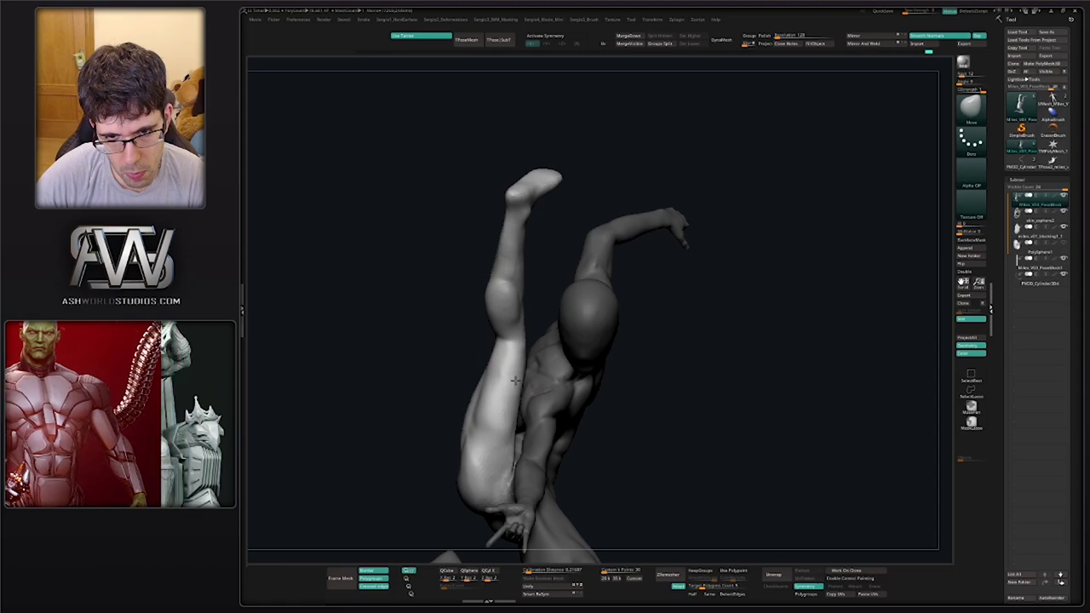
mouse_move(497, 436)
right_down()
mouse_move(526, 377)
mouse_move(520, 414)
mouse_move(502, 396)
right_up()
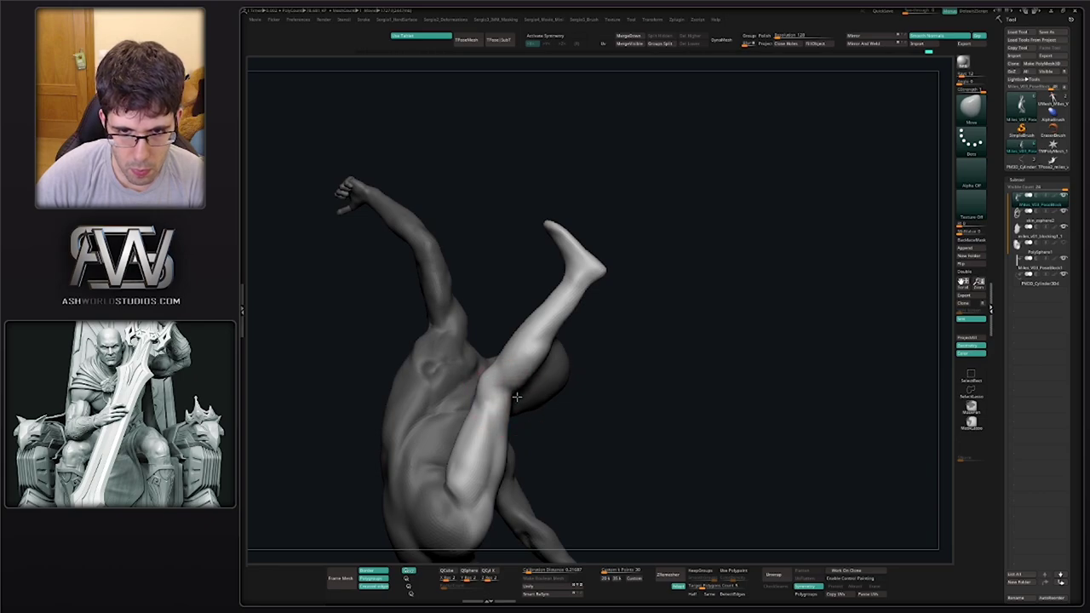
mouse_move(511, 439)
right_down()
mouse_move(496, 457)
mouse_move(465, 423)
mouse_move(473, 413)
mouse_move(474, 434)
mouse_move(455, 427)
mouse_move(476, 436)
mouse_move(518, 412)
mouse_move(502, 420)
mouse_move(514, 389)
mouse_move(534, 383)
mouse_move(522, 352)
right_up()
key(b)
key(d)
key(s)
ctrl+shift+click(494, 451)
key(b)
key(c)
key(l)
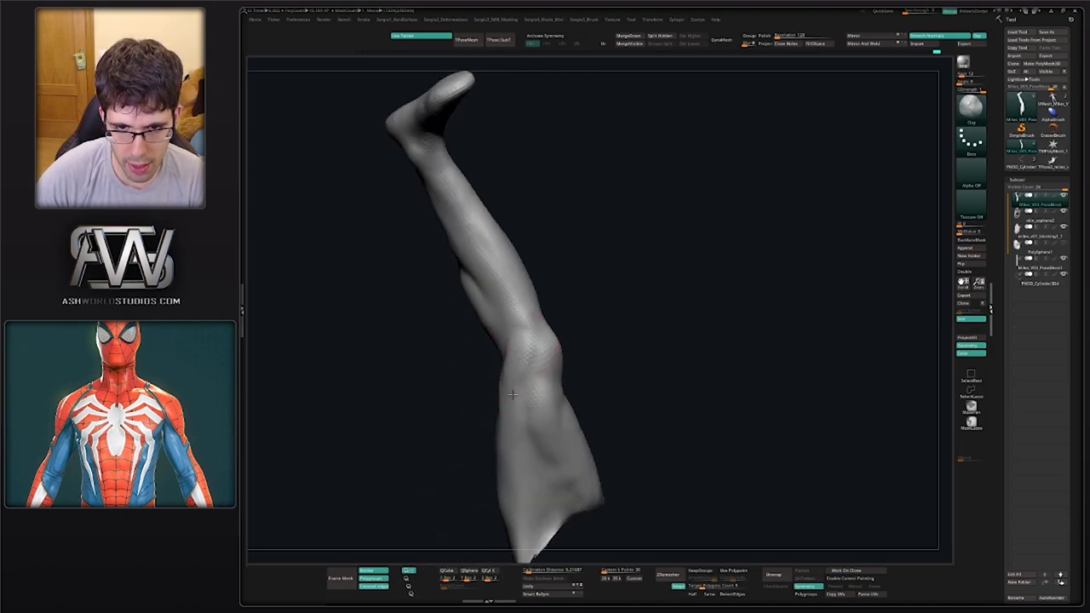
Carve the tendon and muscle grooves along the side of the knee with the Dam Standard brush
key(b)
key(d)
key(s)
mouse_move(535, 394)
right_down()
mouse_move(514, 377)
mouse_move(532, 338)
right_up()
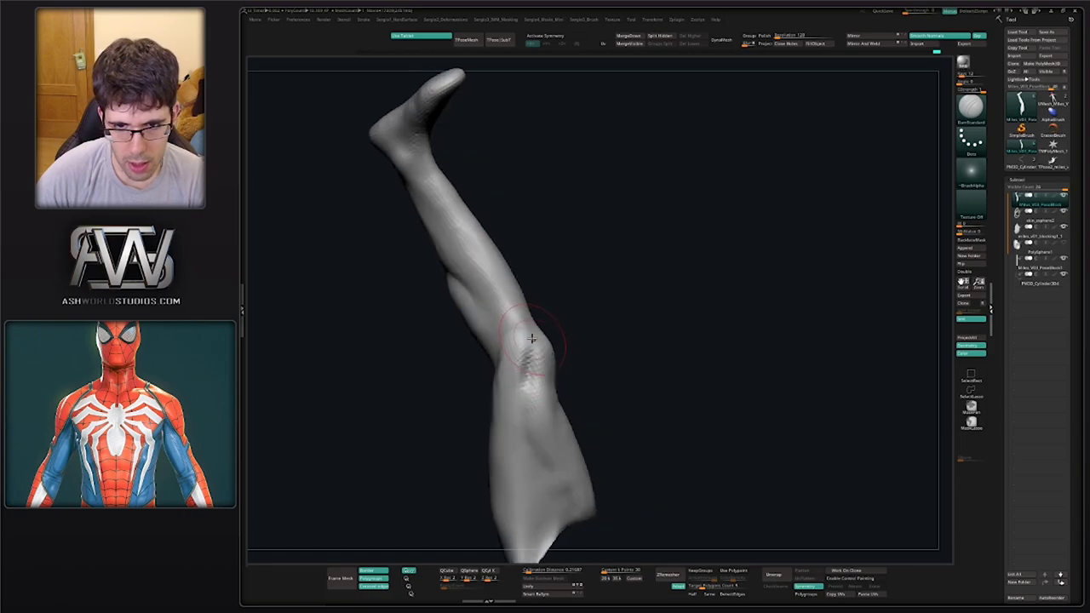
right_drag(520, 425, 519, 389)
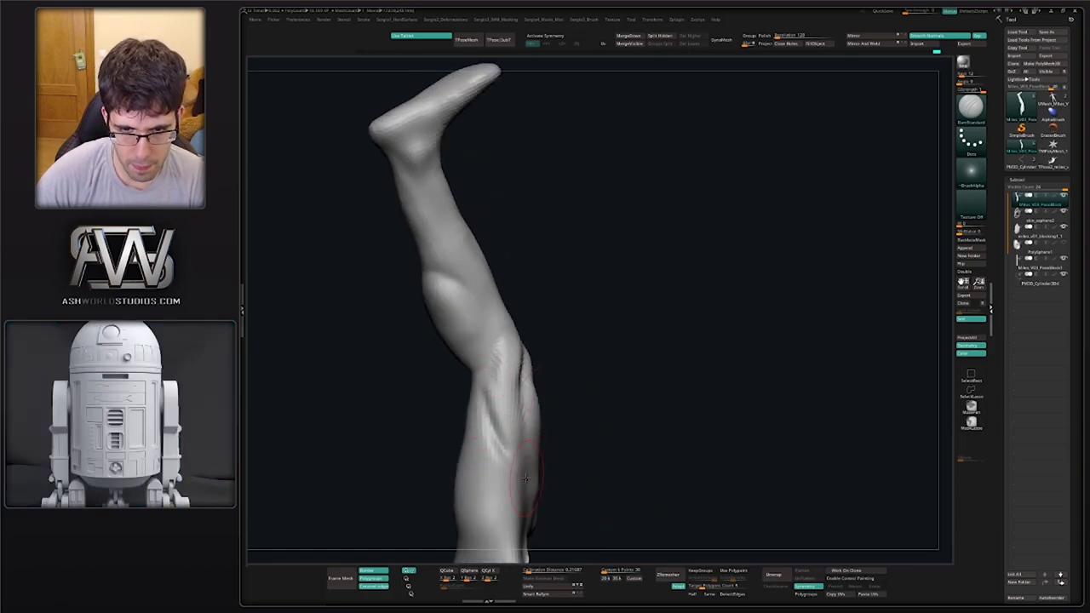
mouse_move(525, 479)
right_down()
mouse_move(502, 440)
mouse_move(477, 465)
mouse_move(514, 473)
mouse_move(500, 407)
right_up()
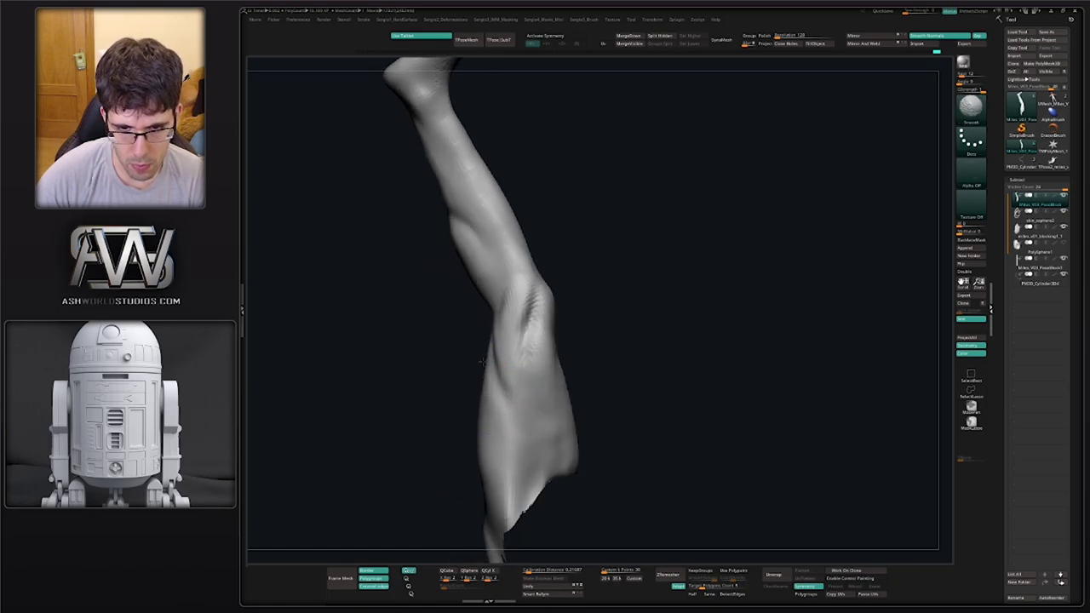
Soften the grooves around the knee and adjust the contour of the adjoining thigh with the Move brush
right_drag(483, 361, 515, 390)
right_drag(497, 318, 540, 314)
drag(538, 313, 512, 290)
mouse_move(507, 393)
right_down()
mouse_move(558, 341)
mouse_move(533, 374)
mouse_move(511, 376)
right_up()
key(b)
key(m)
key(v)
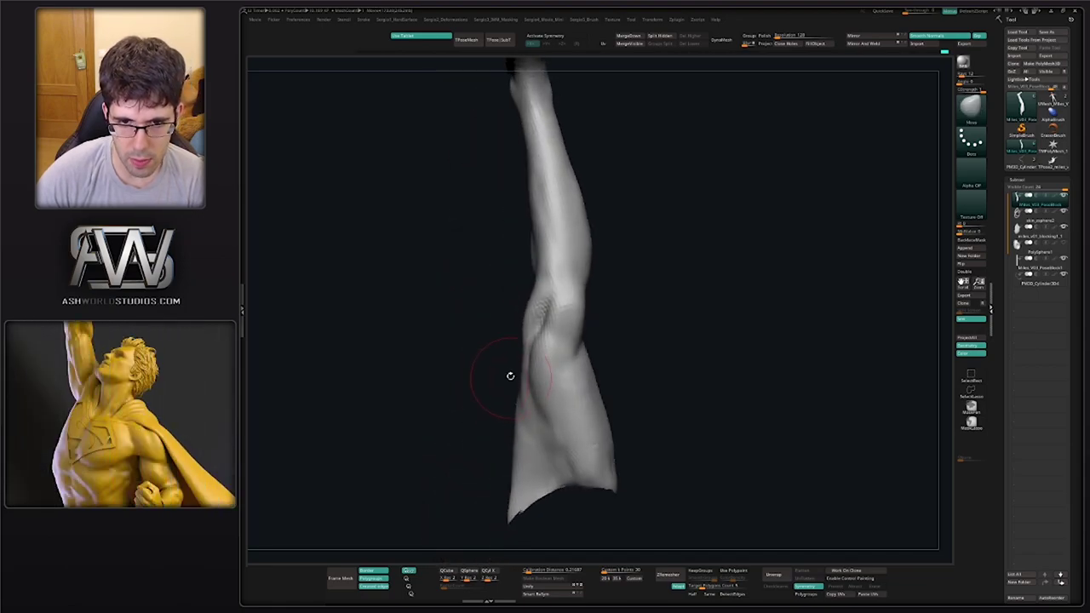
Check the raised leg against the whole figure and isolate the leg again
mouse_move(514, 415)
ctrl+right_down()
mouse_move(518, 398)
mouse_move(497, 423)
mouse_move(494, 386)
mouse_move(545, 389)
mouse_move(574, 350)
mouse_move(559, 384)
mouse_move(494, 415)
mouse_move(573, 420)
mouse_move(568, 456)
mouse_move(580, 468)
ctrl+right_up()
ctrl+shift+click(495, 420)
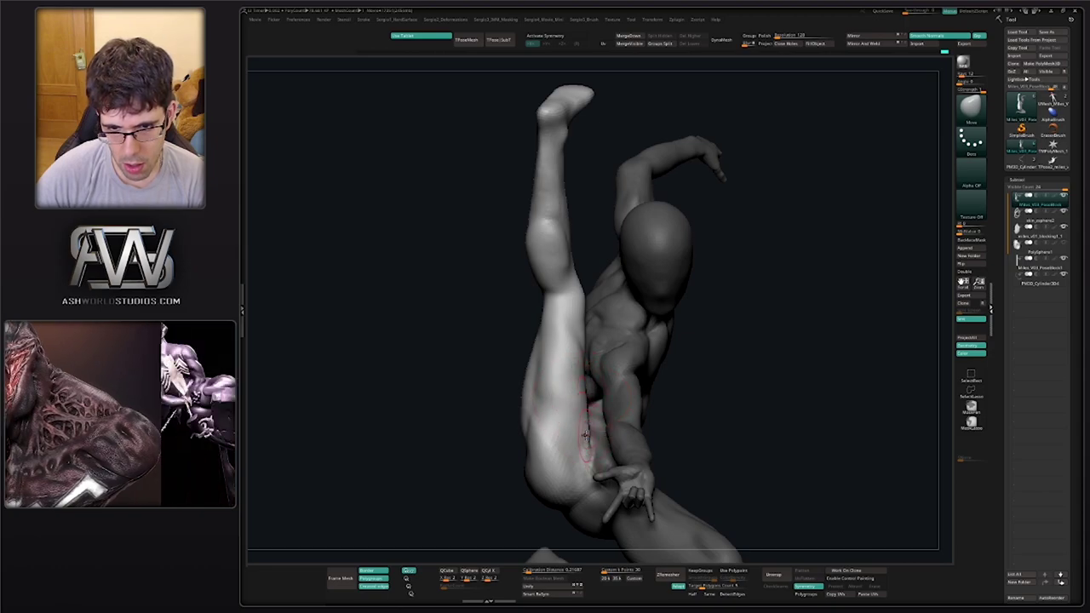
ctrl+shift+click(573, 416)
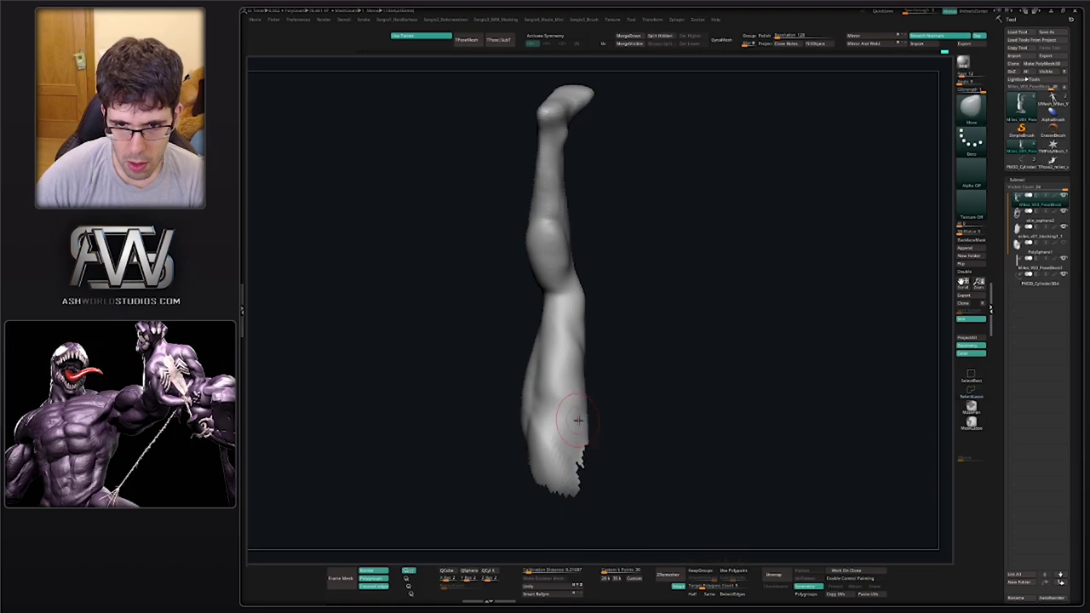
right_drag(576, 418, 487, 429)
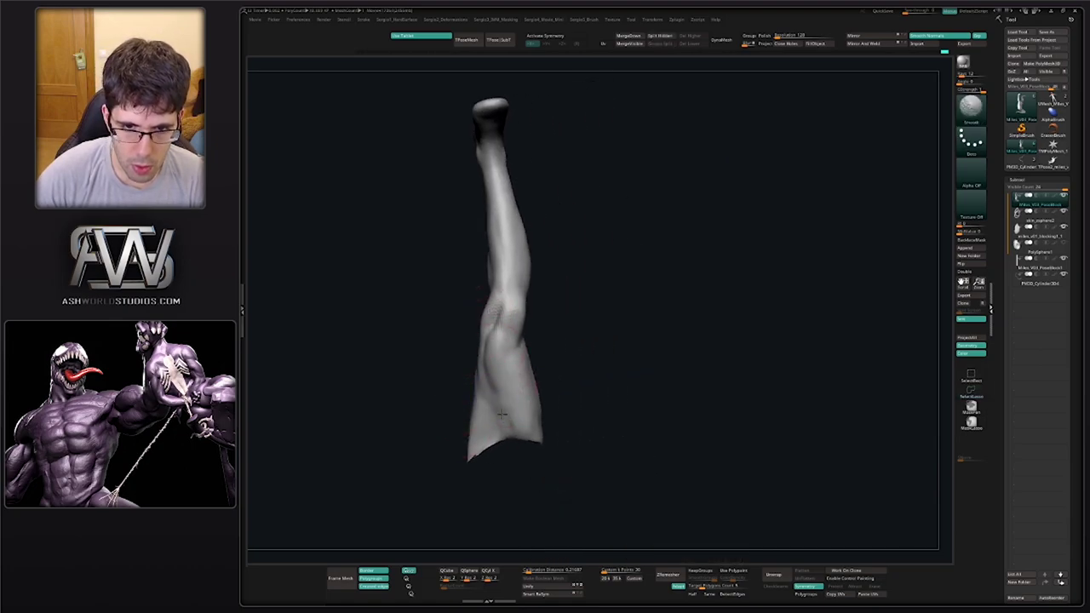
Flatten the planes around the knee with the Trim Dynamic brush and smooth them
mouse_move(492, 360)
right_down()
mouse_move(470, 404)
mouse_move(497, 363)
mouse_move(484, 425)
mouse_move(460, 411)
right_up()
key(b)
key(t)
key(d)
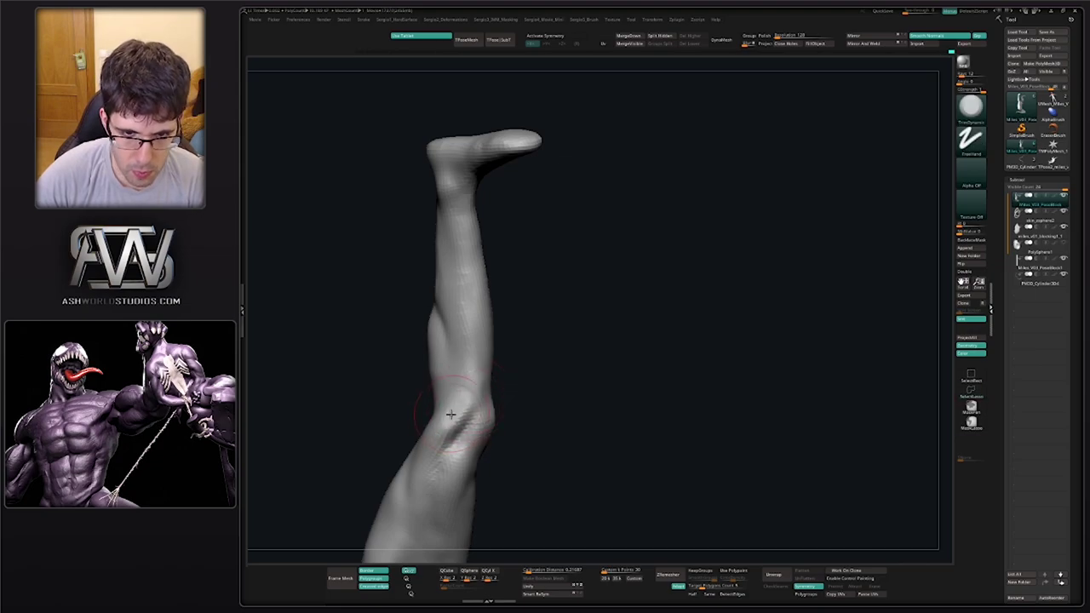
shift+drag(418, 497, 457, 415)
Adjust the contour of the knee and the adjoining thigh on the isolated leg with the Move brush
mouse_move(457, 415)
right_down()
mouse_move(454, 387)
mouse_move(452, 425)
right_up()
key(b)
key(m)
key(v)
right_drag(444, 488, 432, 487)
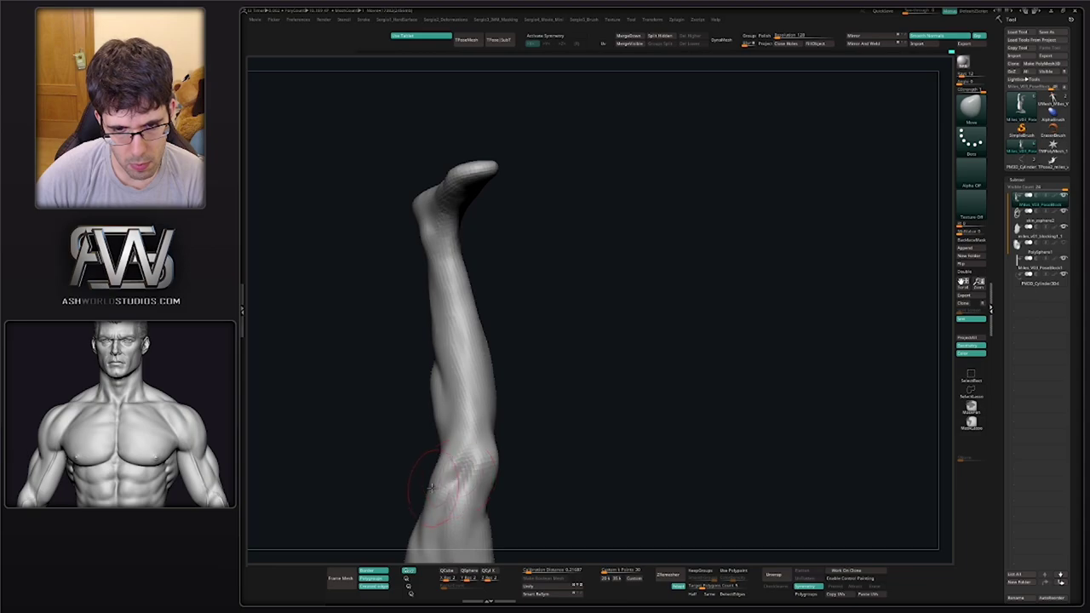
right_drag(427, 535, 490, 451)
right_drag(488, 492, 514, 462)
alt+right_drag(440, 387, 449, 464)
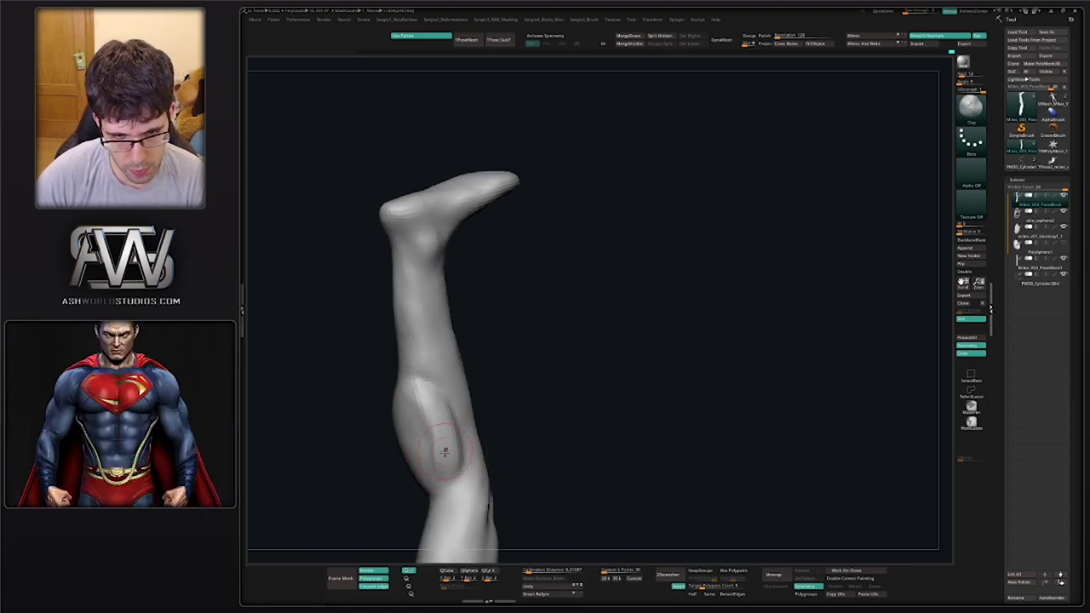
Build up the calf with the Clay brush and smooth the tendon area behind the knee
right_drag(444, 452, 470, 447)
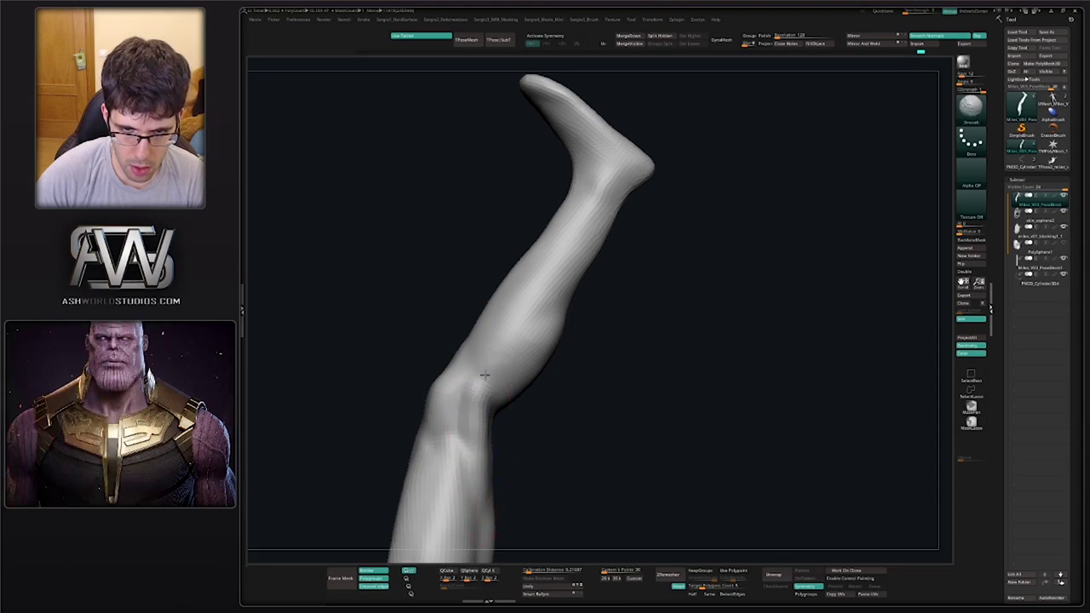
ctrl+right_drag(485, 375, 525, 390)
mouse_move(525, 390)
right_down()
mouse_move(534, 384)
mouse_move(515, 392)
right_up()
drag(527, 373, 506, 431)
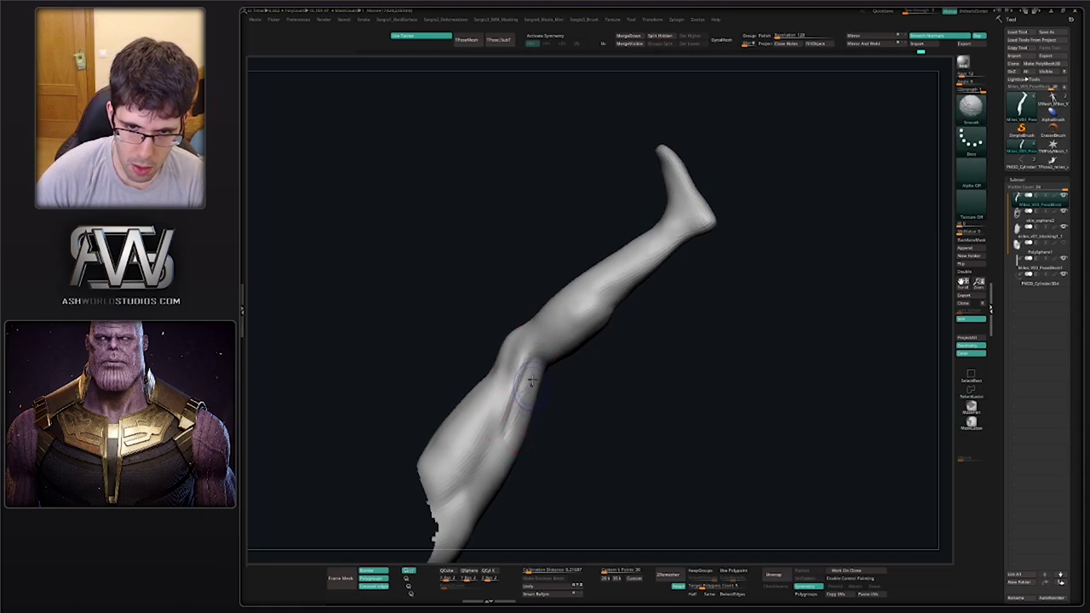
mouse_move(524, 415)
right_down()
mouse_move(558, 384)
mouse_move(572, 394)
mouse_move(558, 400)
mouse_move(533, 373)
mouse_move(560, 399)
mouse_move(494, 377)
mouse_move(512, 408)
right_up()
Refine the volume around the knee joint with the Clay and Move brushes, smoothing the transition into the calf
key(b)
key(m)
key(v)
key(s)
key(b)
key(c)
key(l)
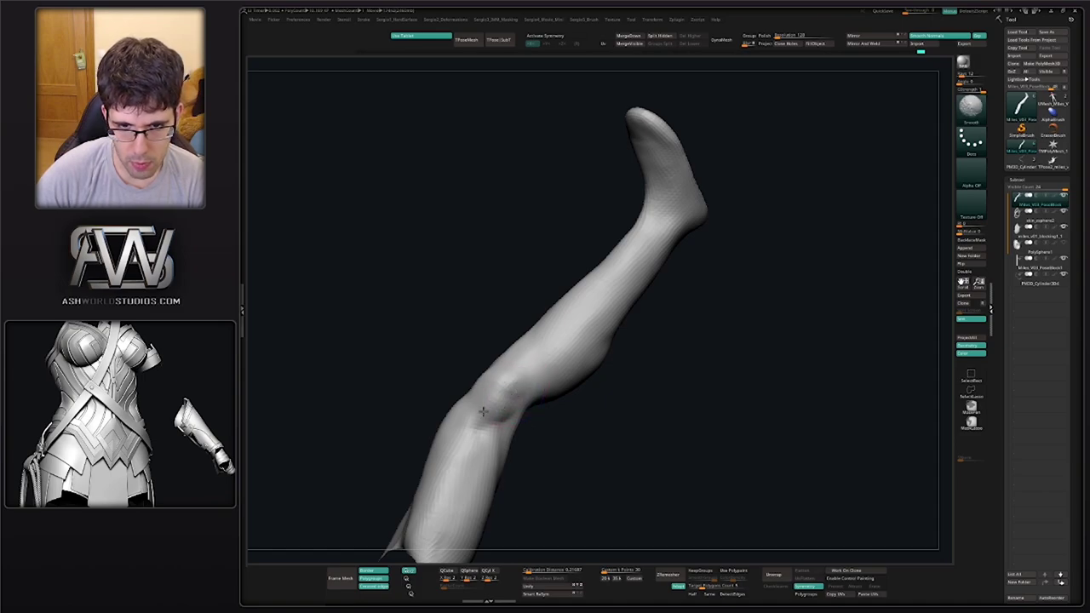
mouse_move(498, 413)
right_down()
mouse_move(535, 414)
mouse_move(527, 432)
mouse_move(507, 363)
right_up()
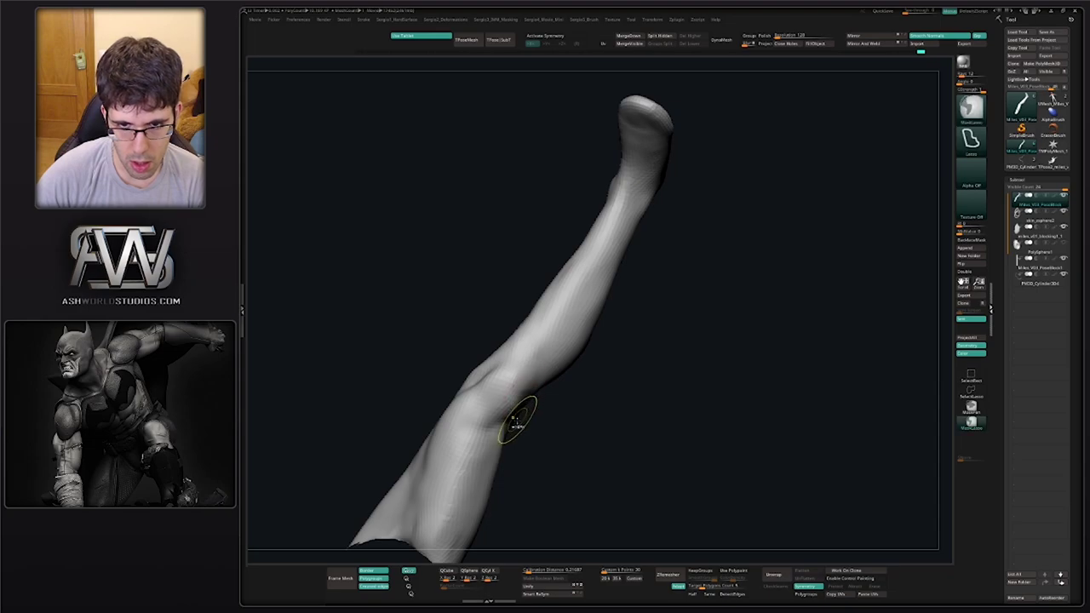
ctrl+right_drag(516, 424, 514, 374)
right_drag(514, 375, 555, 193)
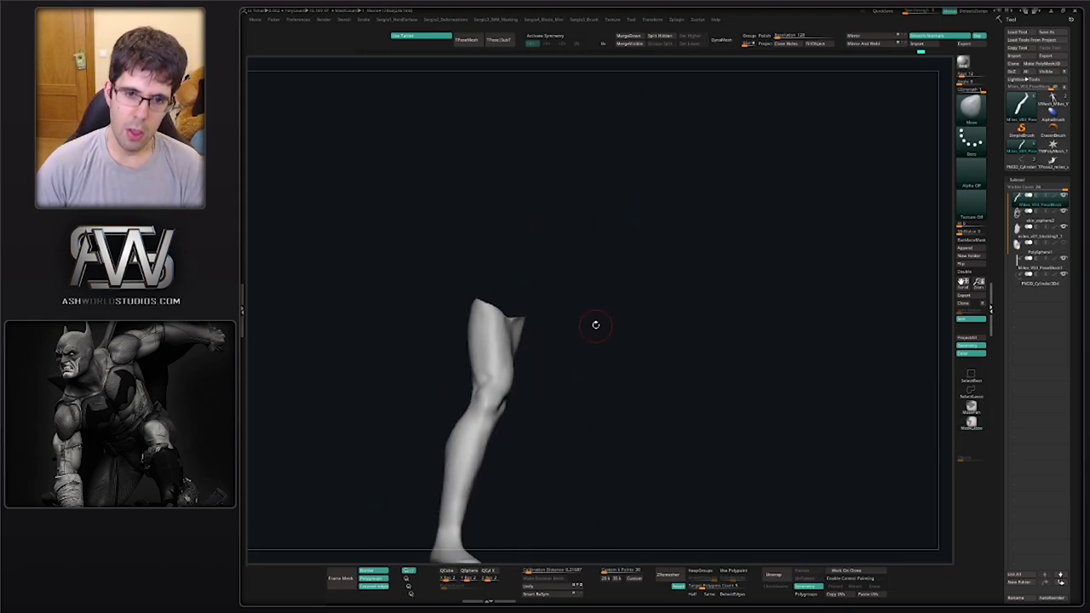
Carve the muscle separation along the lower leg below the knee with the Dam Standard brush
mouse_move(596, 324)
right_down()
mouse_move(632, 398)
mouse_move(499, 351)
mouse_move(511, 401)
right_up()
mouse_move(511, 401)
right_down()
mouse_move(472, 460)
mouse_move(492, 402)
right_up()
key(b)
key(d)
key(s)
mouse_move(514, 347)
alt+right_down()
mouse_move(518, 319)
mouse_move(517, 331)
alt+right_up()
right_drag(503, 447, 507, 390)
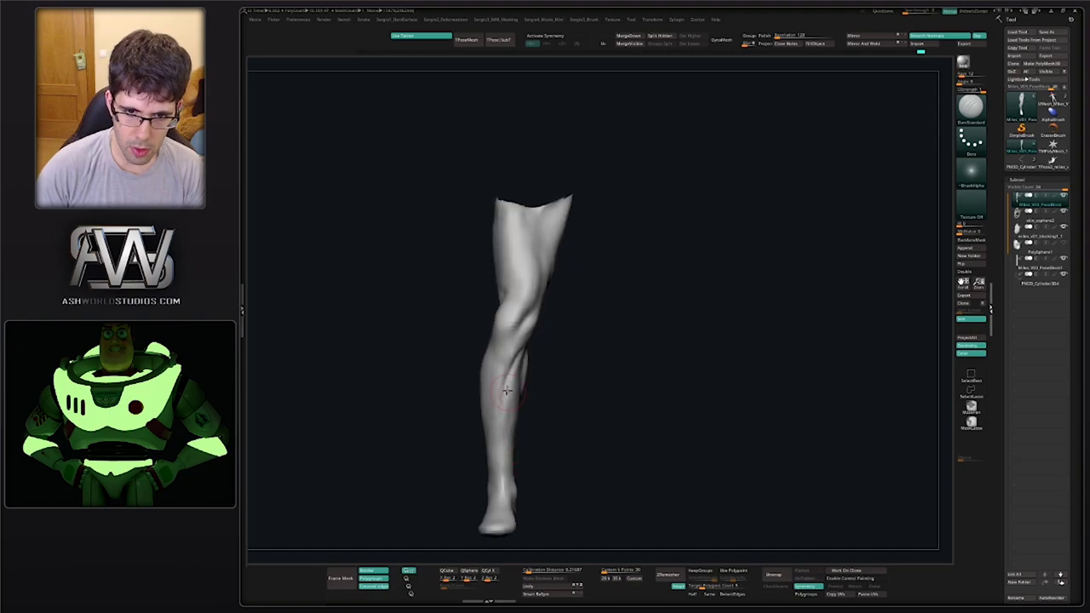
right_drag(503, 446, 526, 361)
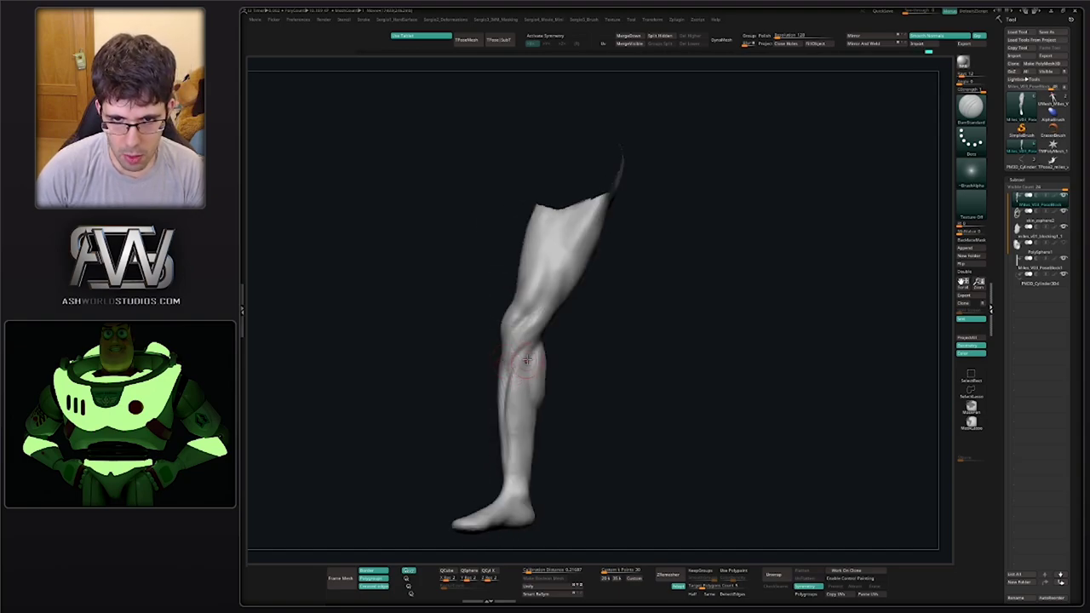
right_drag(513, 424, 534, 361)
Build up the shin and calf muscles below the knee with the Clay brush and smooth them
key(b)
key(c)
key(l)
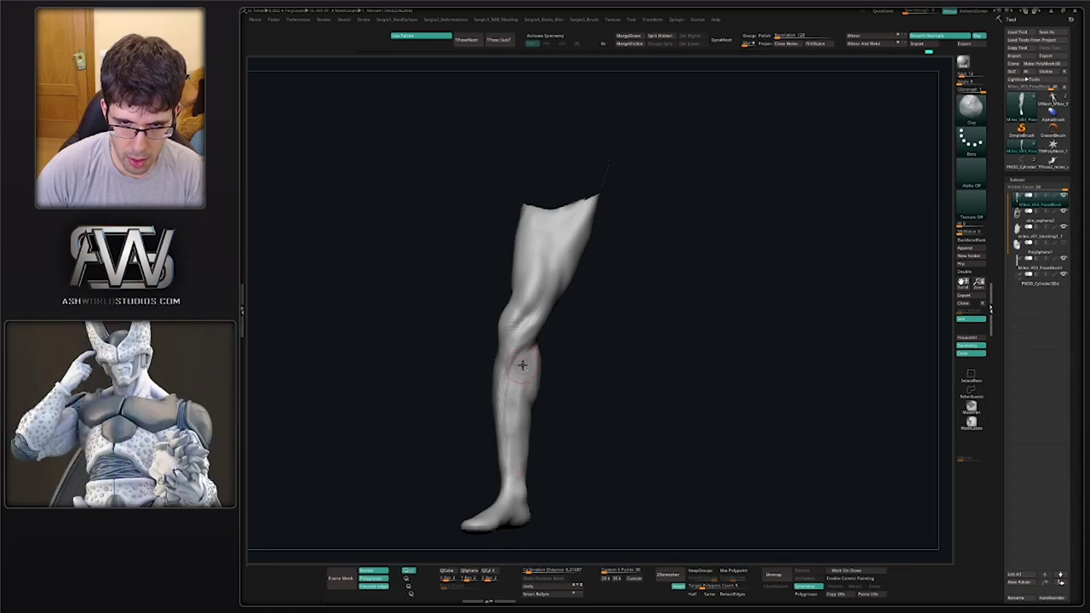
right_drag(522, 445, 544, 442)
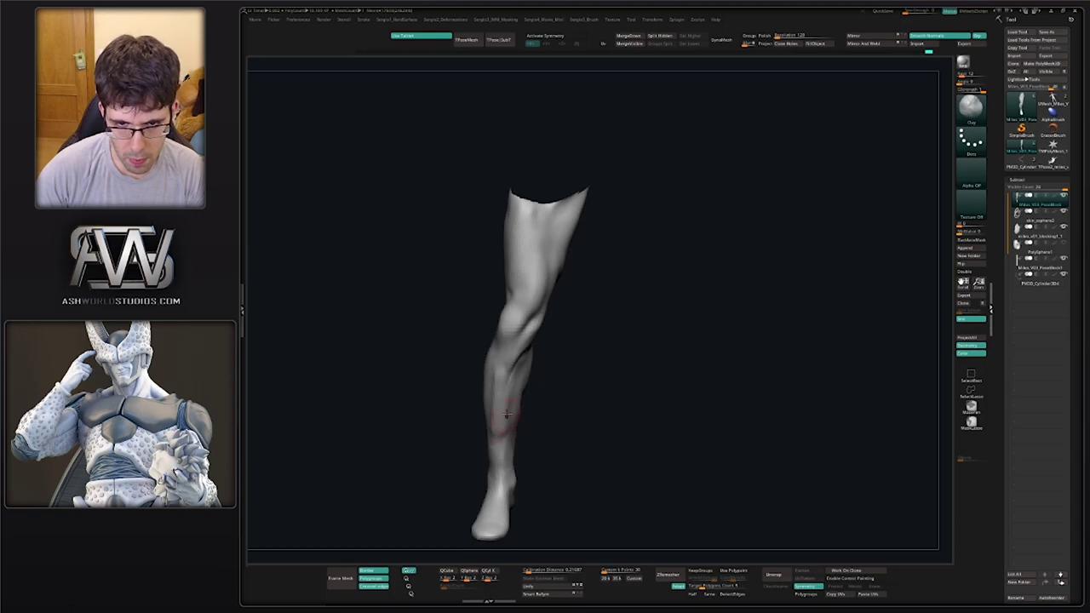
right_drag(513, 426, 511, 384)
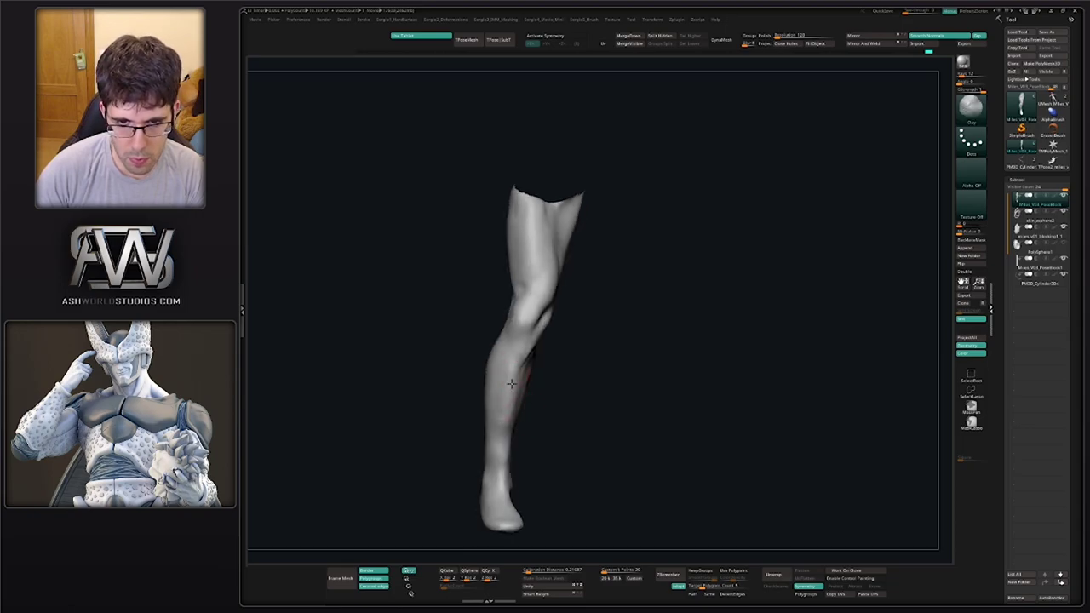
mouse_move(495, 430)
right_down()
mouse_move(540, 402)
mouse_move(503, 417)
right_up()
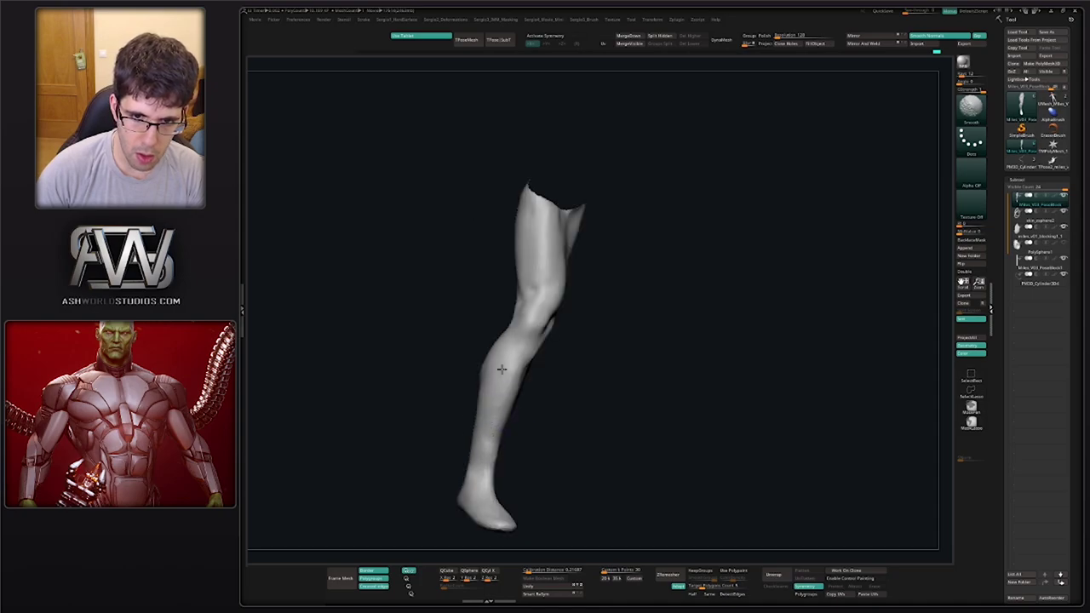
Reshape the front of the shin just below the knee with the Move brush, adjusting the brush size as needed
mouse_move(502, 368)
right_down()
mouse_move(482, 418)
mouse_move(487, 392)
mouse_move(503, 400)
mouse_move(521, 381)
mouse_move(513, 441)
mouse_move(504, 409)
right_up()
key(b)
key(m)
key(v)
key(s)
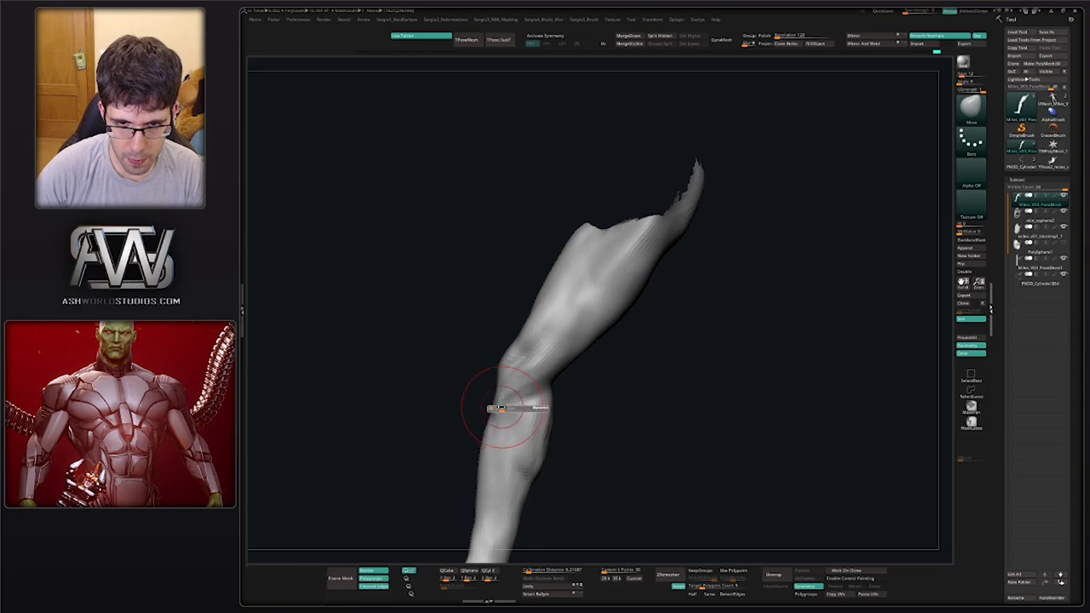
mouse_move(511, 400)
right_down()
mouse_move(585, 448)
mouse_move(516, 402)
right_up()
key(s)
drag(514, 399, 502, 395)
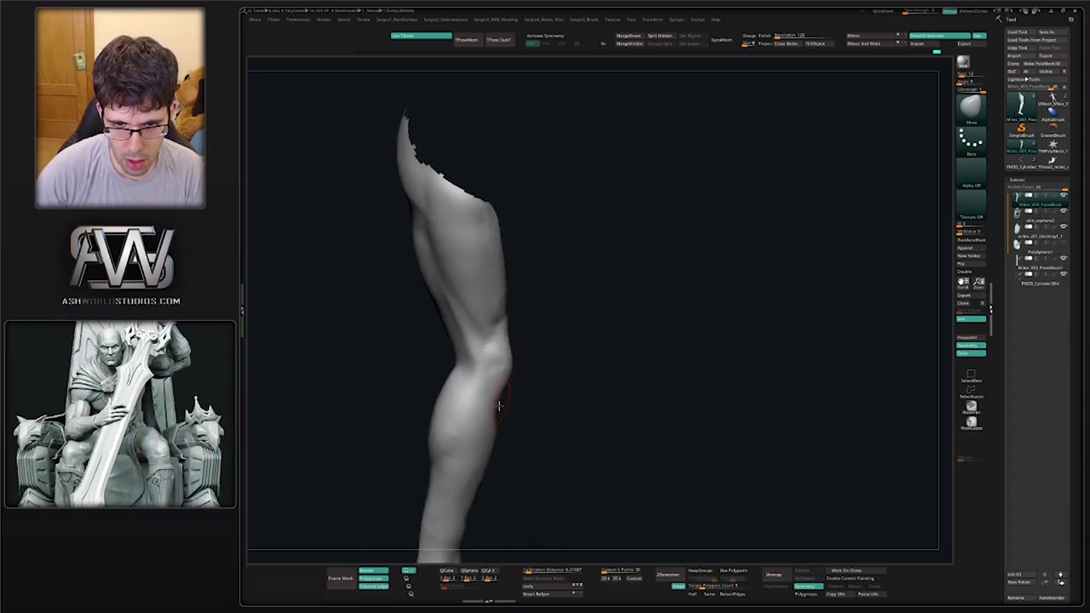
Refine the silhouette of the calf and upper shin from several angles with a resized Move brush
key(s)
drag(501, 437, 494, 440)
mouse_move(516, 453)
right_down()
mouse_move(477, 451)
mouse_move(512, 400)
mouse_move(537, 398)
mouse_move(532, 409)
mouse_move(514, 401)
right_up()
mouse_move(514, 400)
ctrl+right_down()
mouse_move(520, 351)
mouse_move(536, 402)
mouse_move(510, 387)
ctrl+right_up()
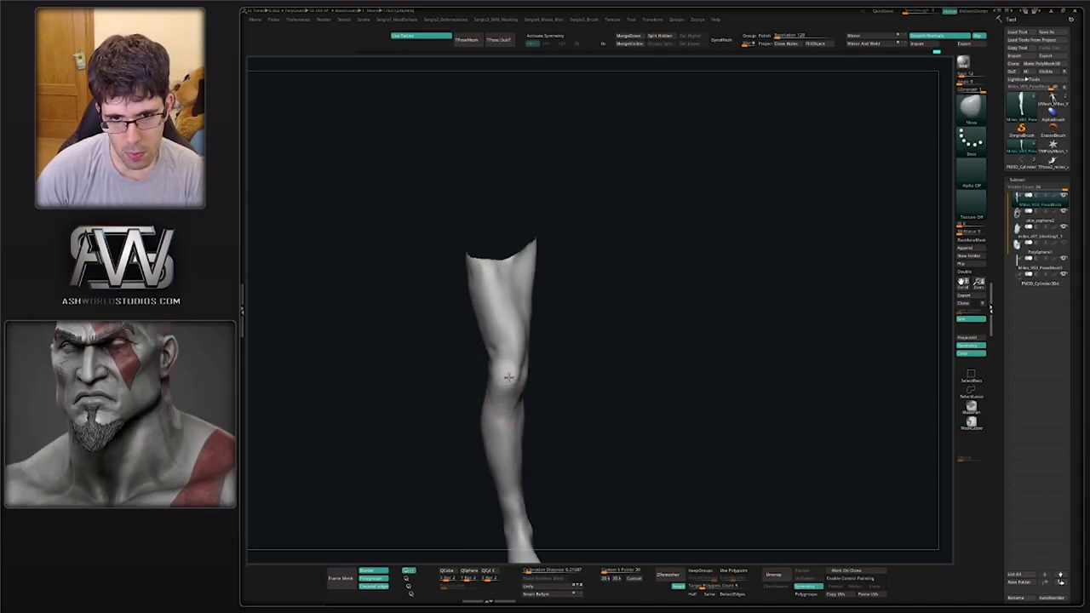
right_drag(507, 451, 562, 407)
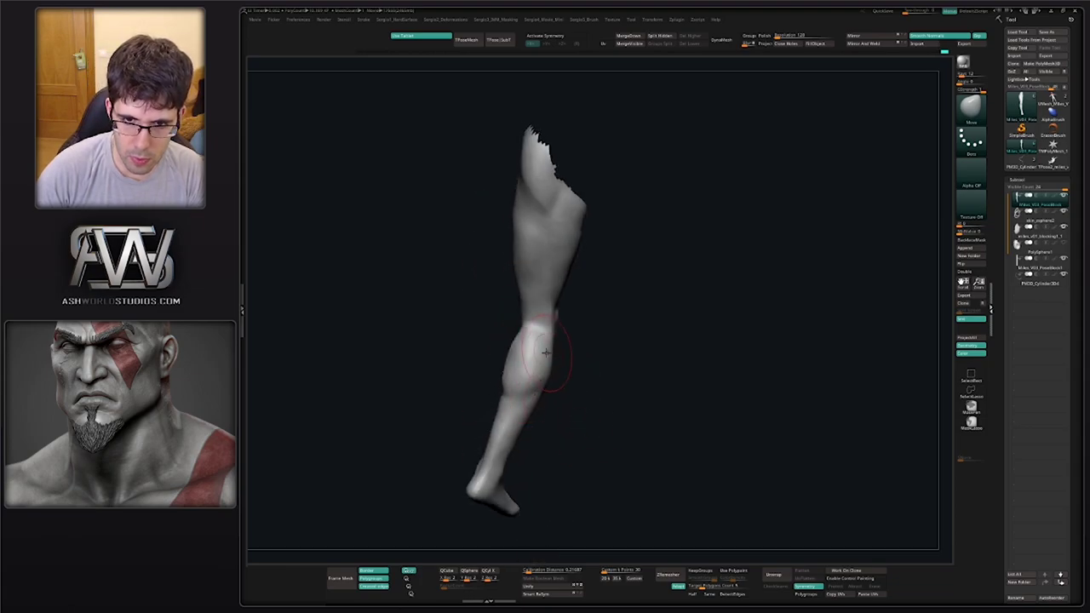
mouse_move(546, 353)
right_down()
mouse_move(543, 401)
mouse_move(520, 363)
mouse_move(581, 423)
mouse_move(568, 369)
mouse_move(565, 474)
right_up()
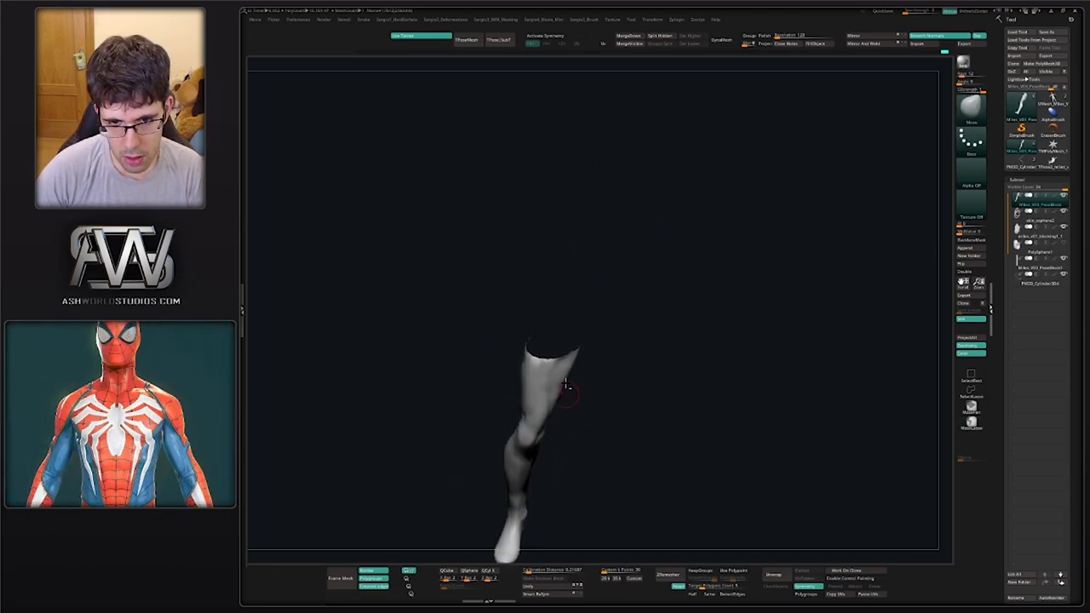
alt+right_drag(570, 383, 576, 307)
Show the whole figure again and examine how the raised leg flows into the hip and back
ctrl+shift+click(575, 397)
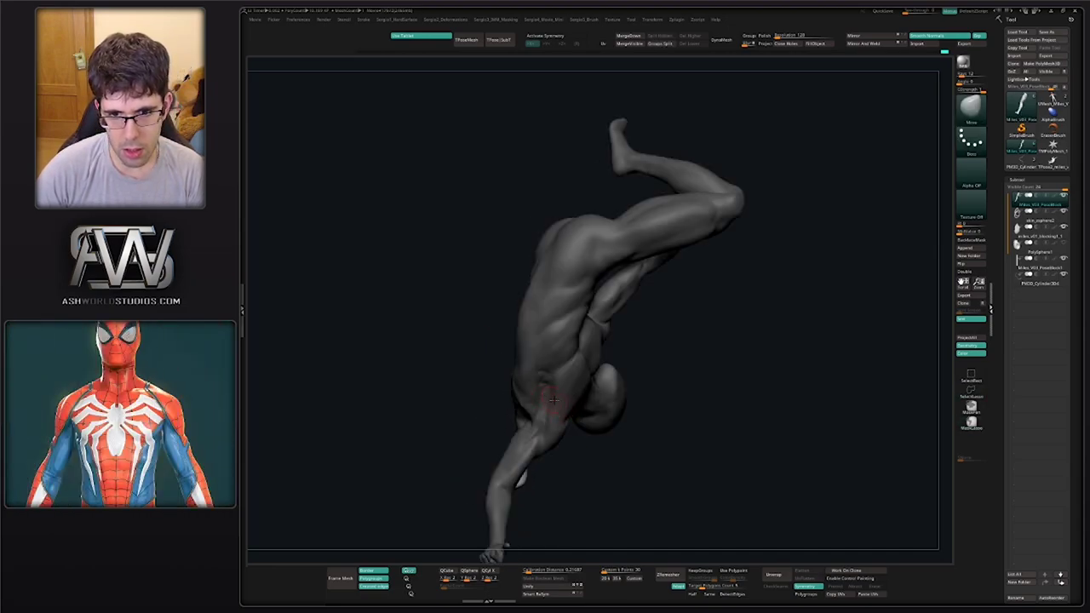
right_drag(552, 388, 511, 336)
ctrl+drag(511, 336, 521, 349)
right_drag(522, 341, 545, 264)
right_drag(582, 389, 543, 406)
alt+right_drag(544, 406, 529, 294)
right_drag(529, 294, 498, 298)
mouse_move(516, 361)
right_down()
mouse_move(595, 349)
mouse_move(588, 404)
right_up()
mouse_move(520, 340)
right_down()
mouse_move(556, 347)
mouse_move(526, 390)
mouse_move(540, 414)
mouse_move(548, 367)
mouse_move(626, 354)
mouse_move(555, 272)
right_up()
mouse_move(633, 307)
right_down()
mouse_move(596, 314)
mouse_move(607, 350)
mouse_move(623, 353)
mouse_move(596, 360)
mouse_move(682, 366)
mouse_move(687, 332)
mouse_move(718, 319)
mouse_move(686, 295)
mouse_move(612, 331)
mouse_move(642, 333)
mouse_move(635, 370)
right_up()
mouse_move(634, 371)
right_down()
mouse_move(555, 376)
mouse_move(555, 362)
right_up()
Build up the area where the raised thigh meets the buttock with a resized Clay brush
key(s)
key(b)
key(c)
key(l)
key(s)
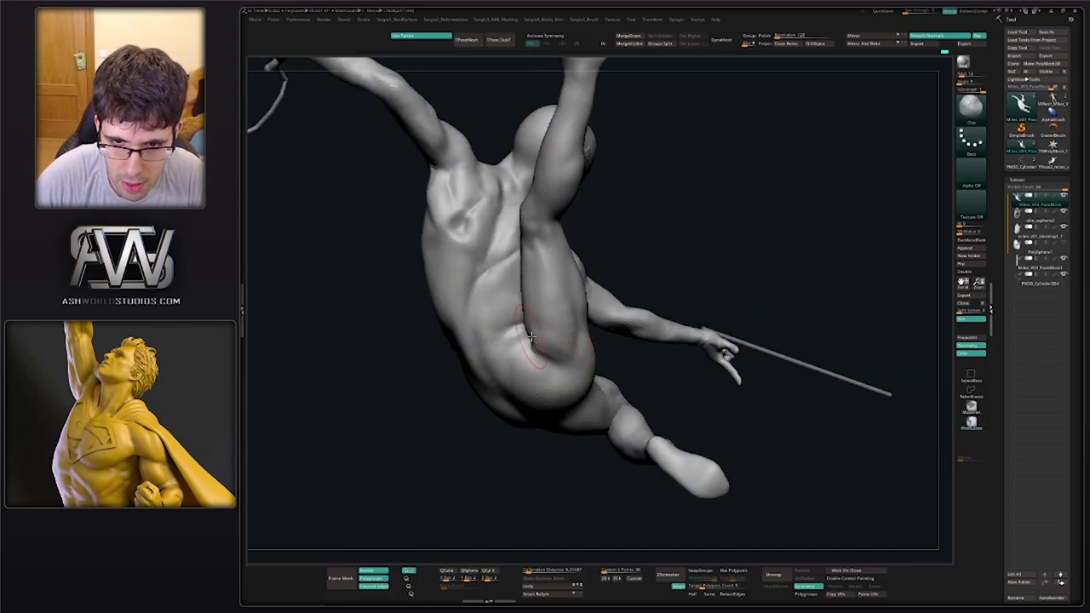
Carve the crease between the buttock and the raised thigh with the Dam Standard brush and smooth it
mouse_move(564, 359)
right_down()
mouse_move(550, 337)
mouse_move(438, 324)
mouse_move(520, 328)
mouse_move(431, 316)
mouse_move(423, 339)
right_up()
key(b)
key(d)
key(s)
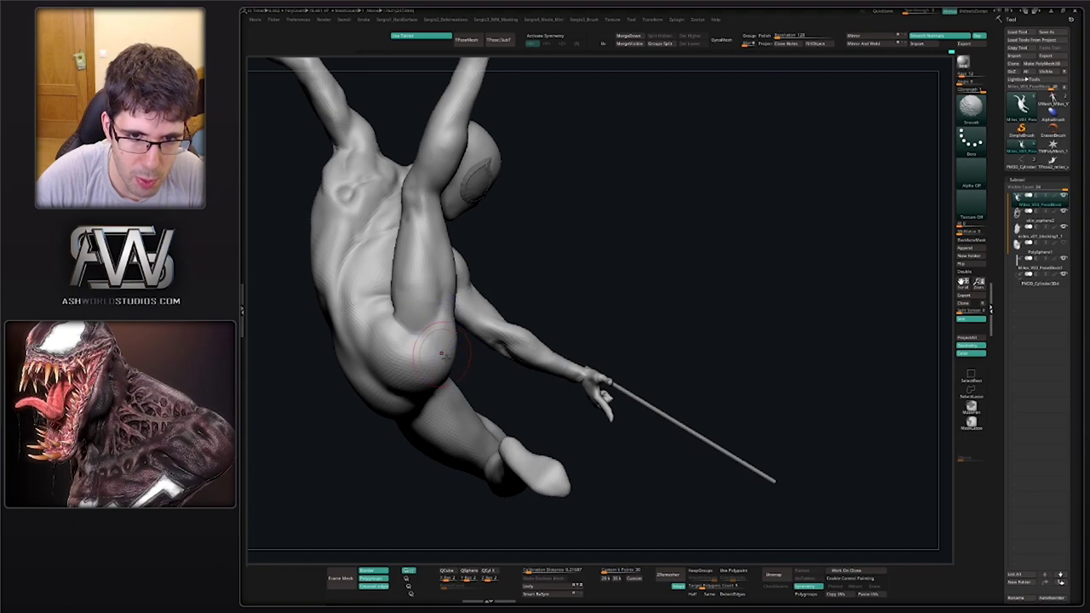
right_drag(441, 353, 504, 342)
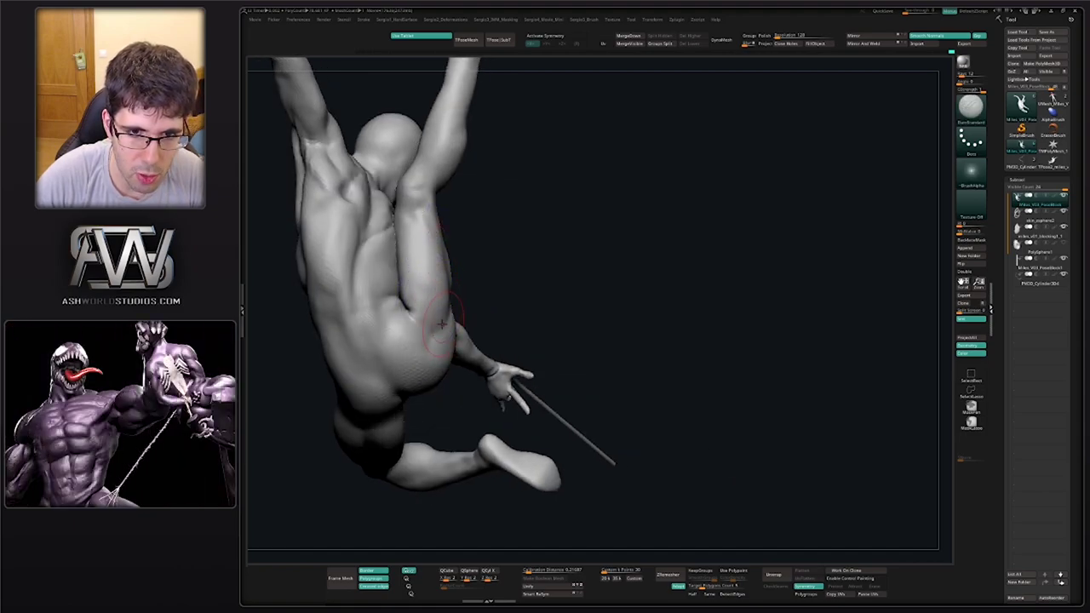
mouse_move(442, 323)
right_down()
mouse_move(430, 330)
mouse_move(418, 296)
mouse_move(409, 325)
mouse_move(406, 316)
mouse_move(419, 318)
right_up()
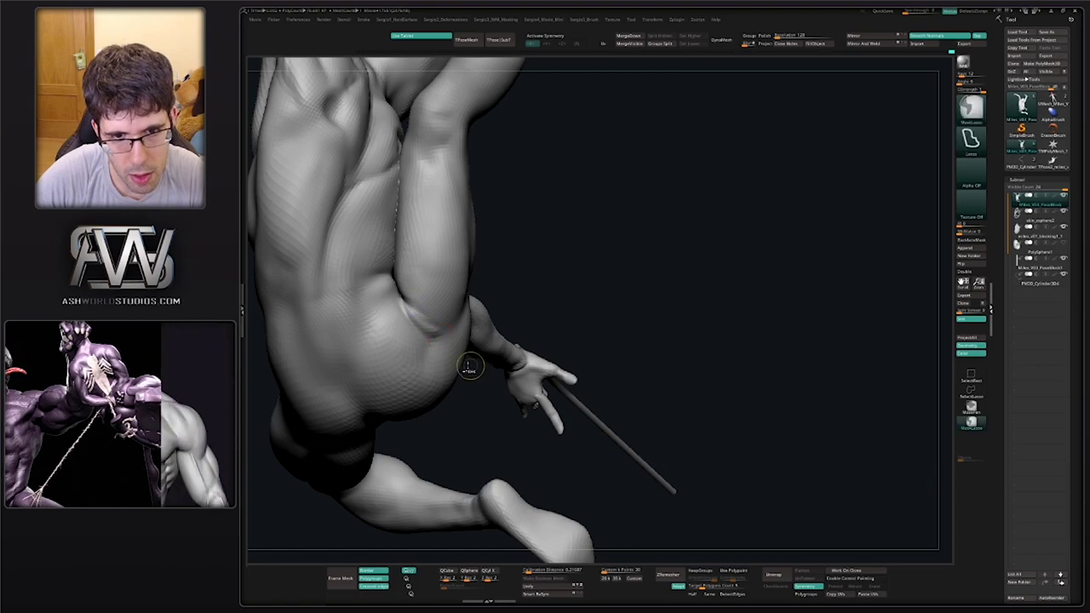
Examine the whole figure's pose and anatomy from several angles, toggling the body subtool's visibility
mouse_move(467, 368)
ctrl+right_down()
mouse_move(450, 334)
mouse_move(449, 353)
mouse_move(457, 345)
ctrl+right_up()
mouse_move(456, 345)
right_down()
mouse_move(406, 362)
mouse_move(426, 338)
mouse_move(522, 325)
mouse_move(549, 383)
right_up()
right_drag(550, 383, 569, 324)
ctrl+right_drag(489, 292, 496, 328)
right_drag(495, 328, 511, 424)
ctrl+right_drag(460, 351, 446, 383)
right_drag(446, 383, 469, 365)
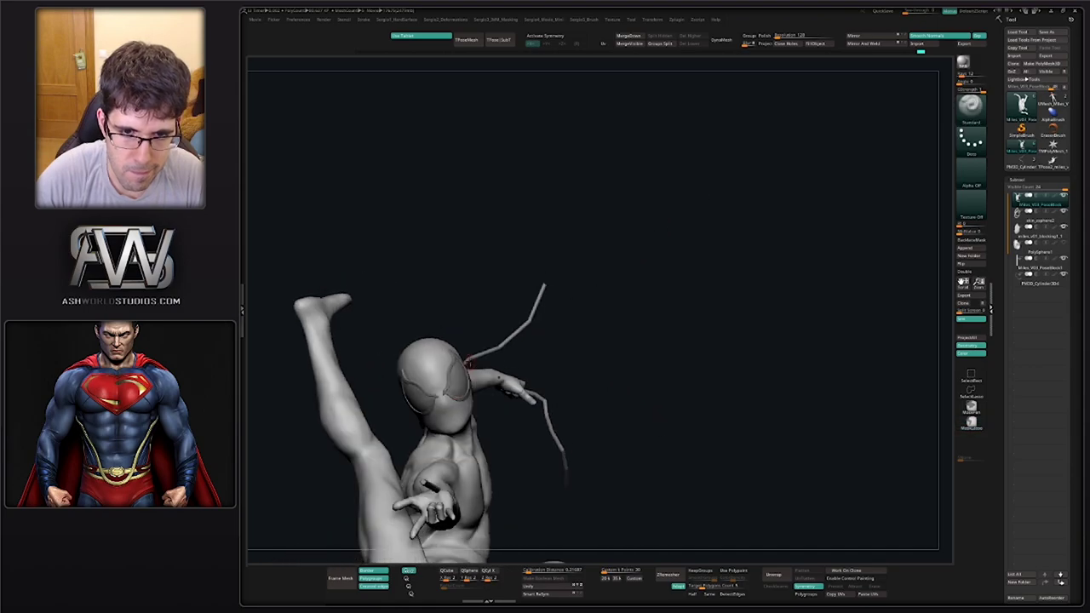
right_drag(550, 355, 598, 361)
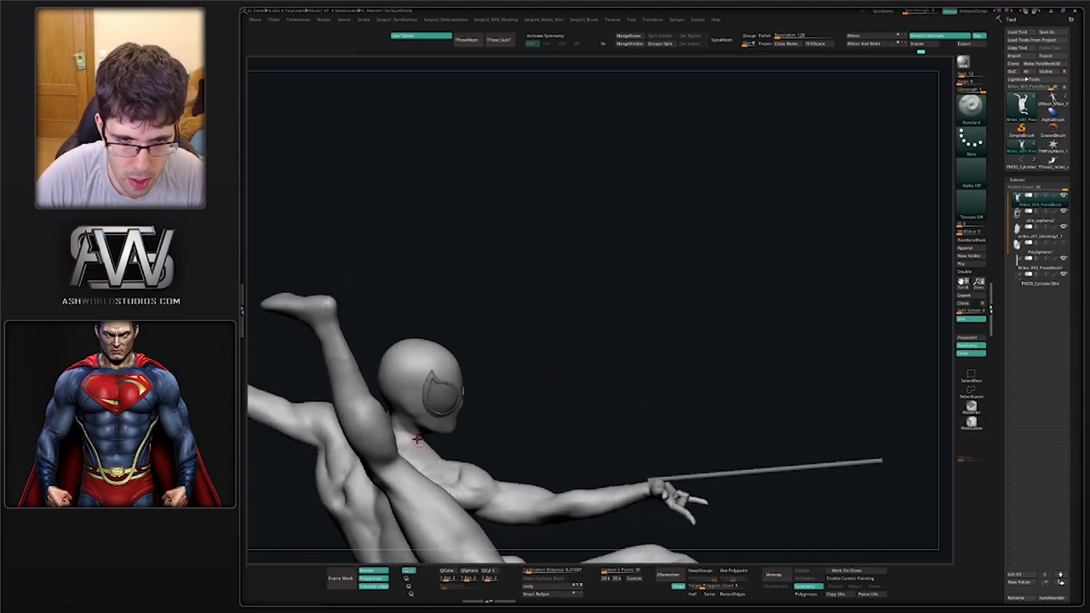
mouse_move(429, 438)
ctrl+right_down()
mouse_move(497, 414)
mouse_move(511, 379)
mouse_move(488, 383)
ctrl+right_up()
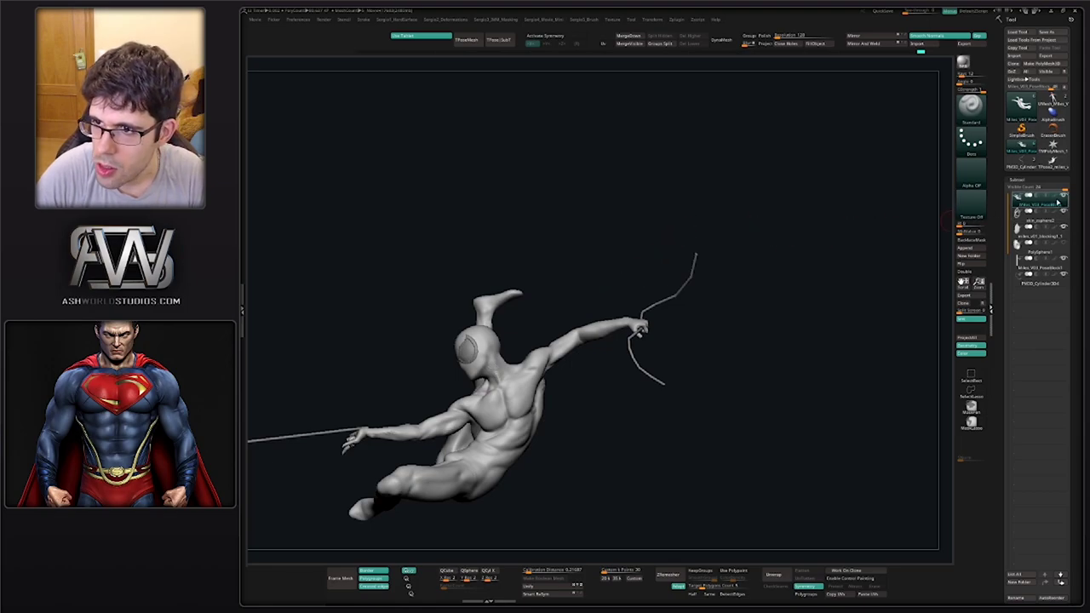
click(1055, 197)
mouse_move(611, 402)
alt+right_down()
mouse_move(687, 324)
mouse_move(708, 338)
mouse_move(733, 320)
mouse_move(734, 339)
alt+right_up()
click(1055, 197)
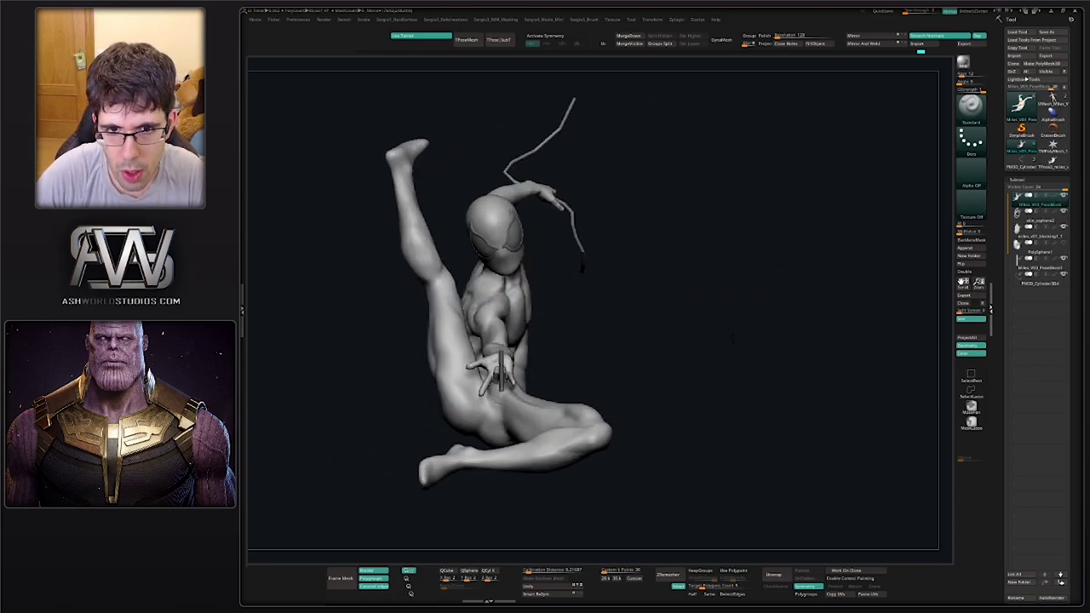
key(ctrl)
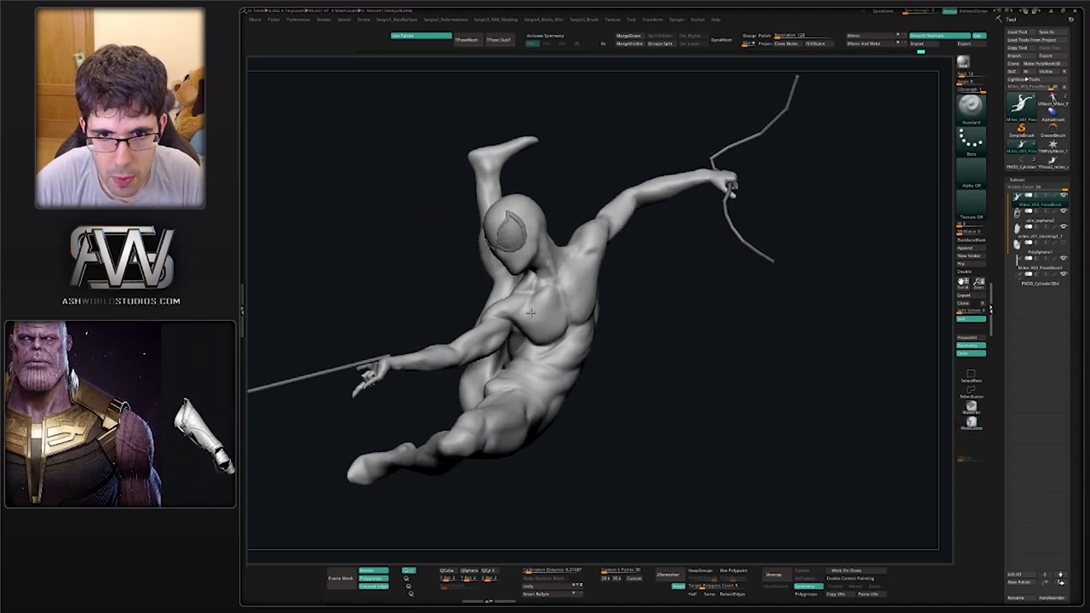
Pause the movie recording of the sculpting session and export the recorded movie
key(space)
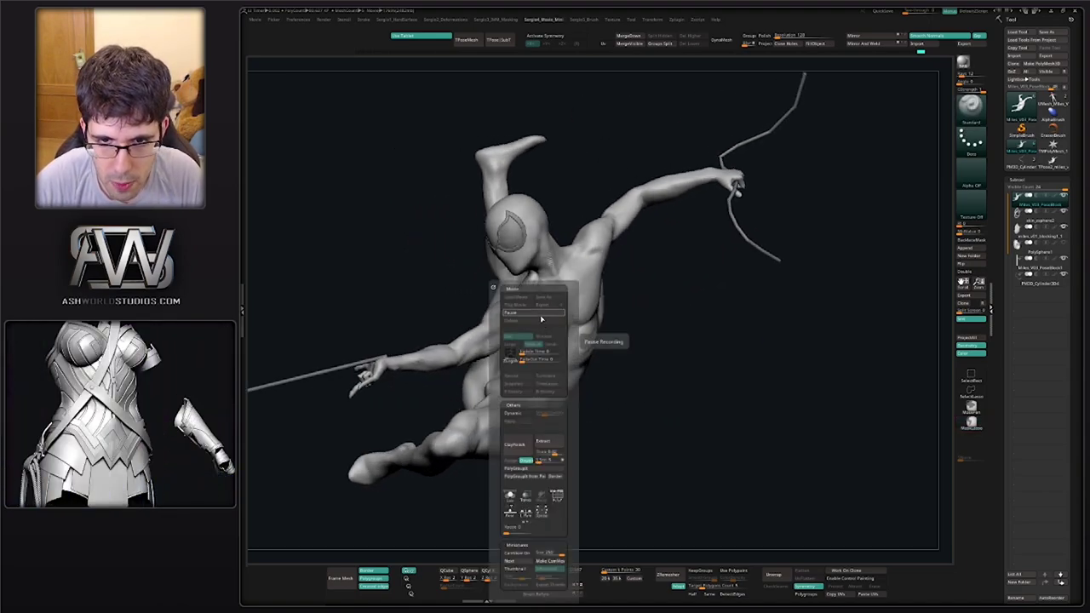
click(540, 319)
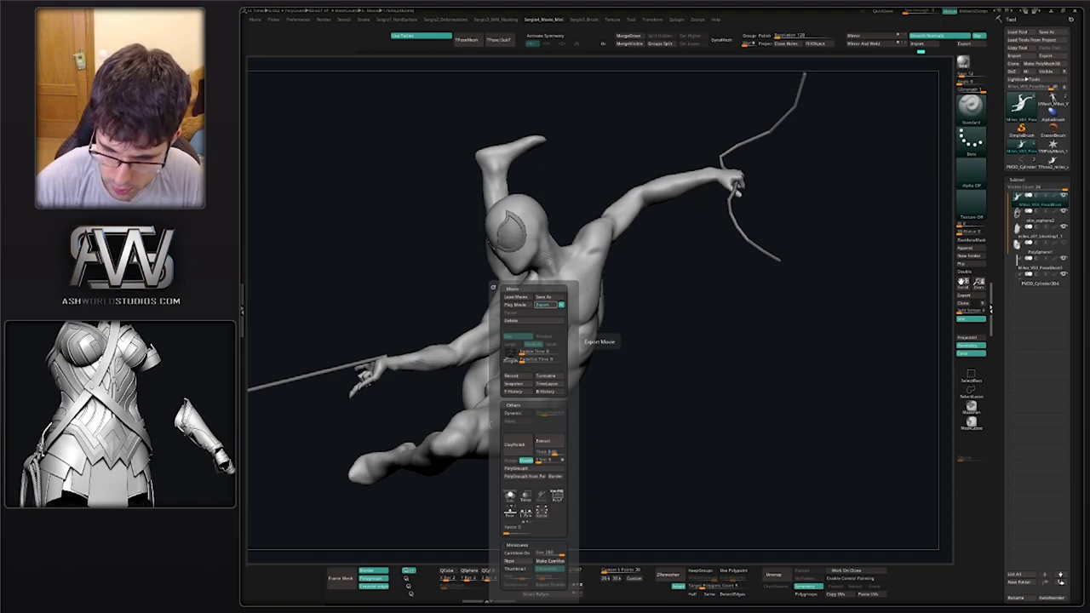
click(516, 305)
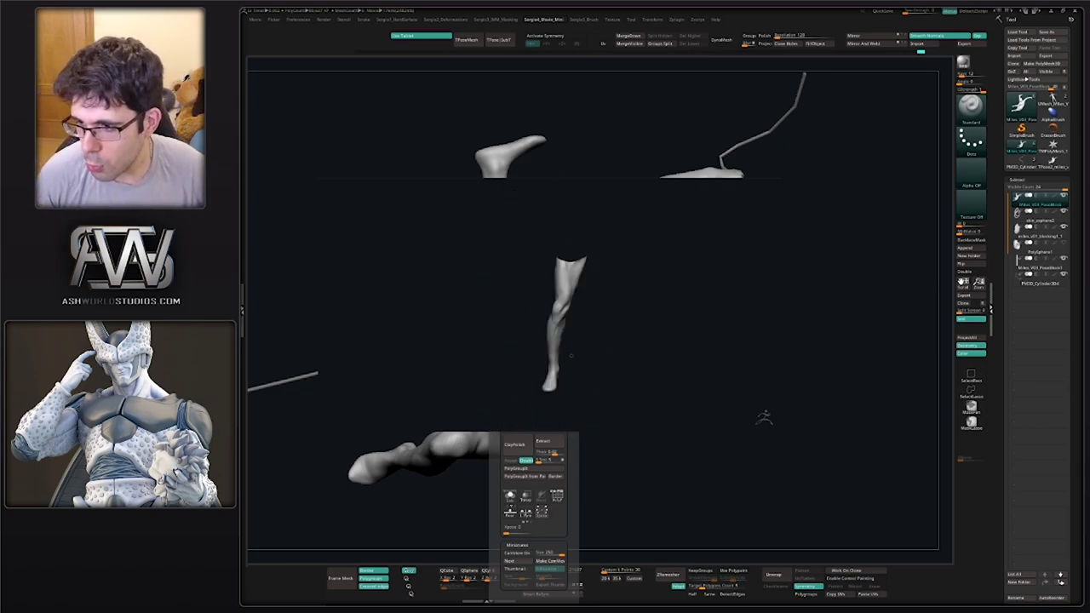
key(Escape)
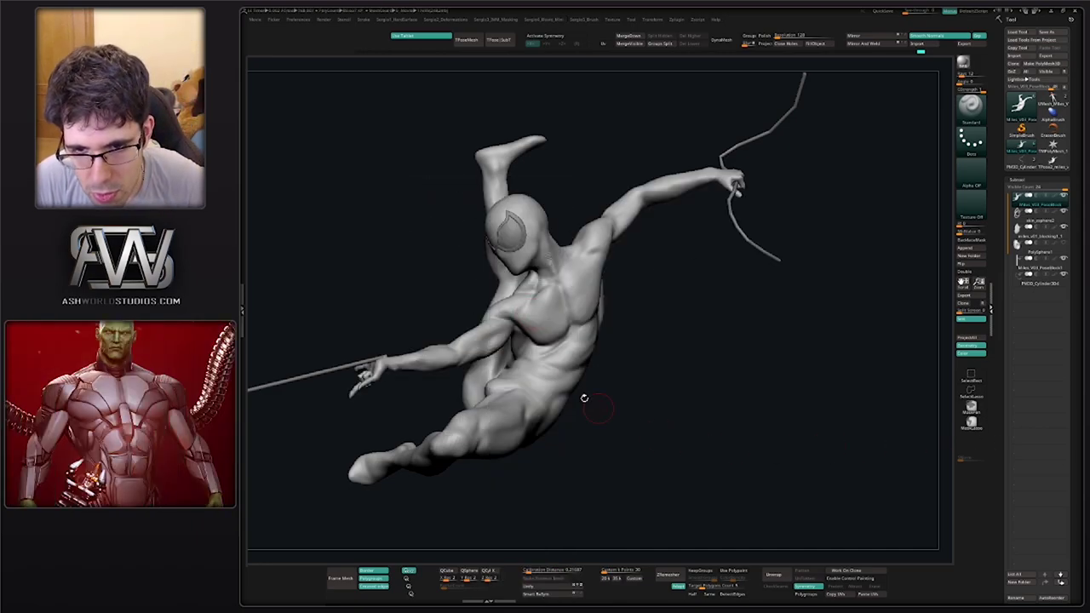
mouse_move(586, 397)
mouse_down()
mouse_move(599, 361)
mouse_move(636, 367)
mouse_up()
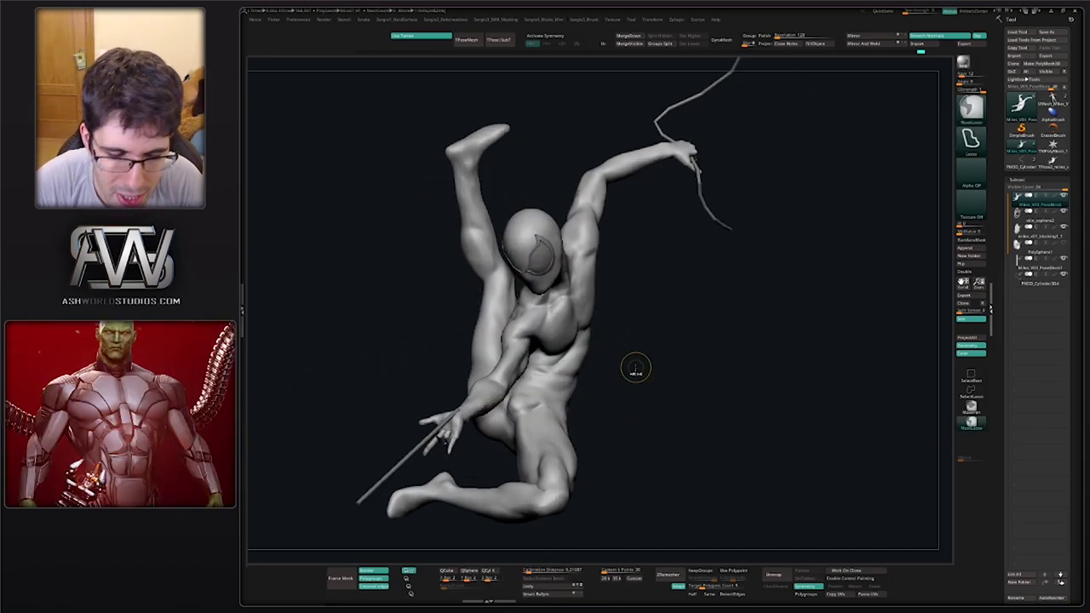
ctrl+right_drag(636, 367, 641, 309)
alt+right_drag(628, 335, 529, 336)
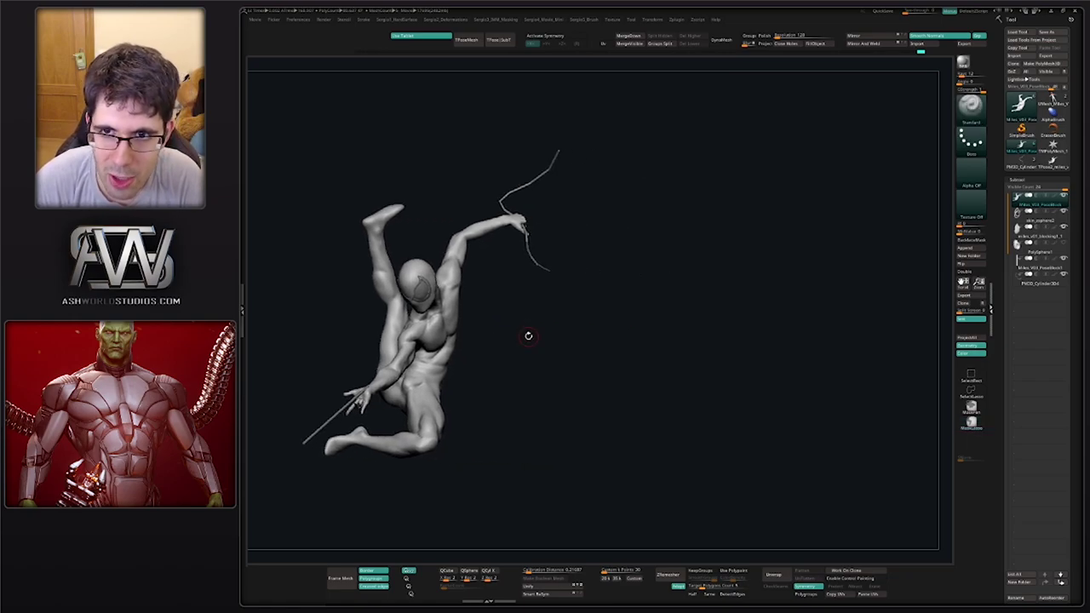
drag(529, 336, 522, 339)
key(ctrl)
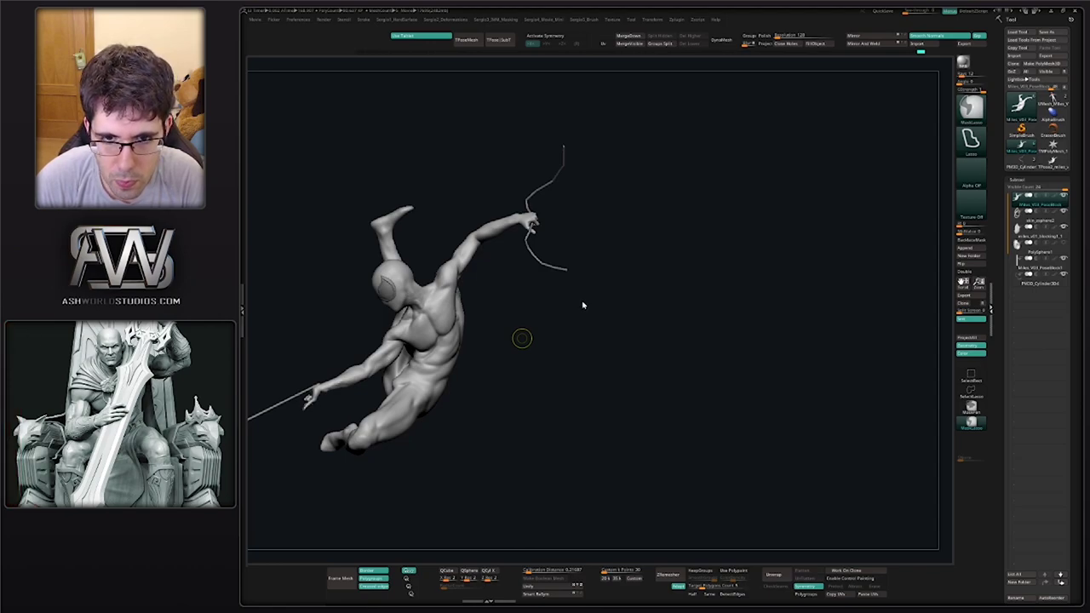
Compare the swinging figure's anatomy with the painted, unposed Spider-Man model by switching between the two tools
right_drag(465, 345, 492, 322)
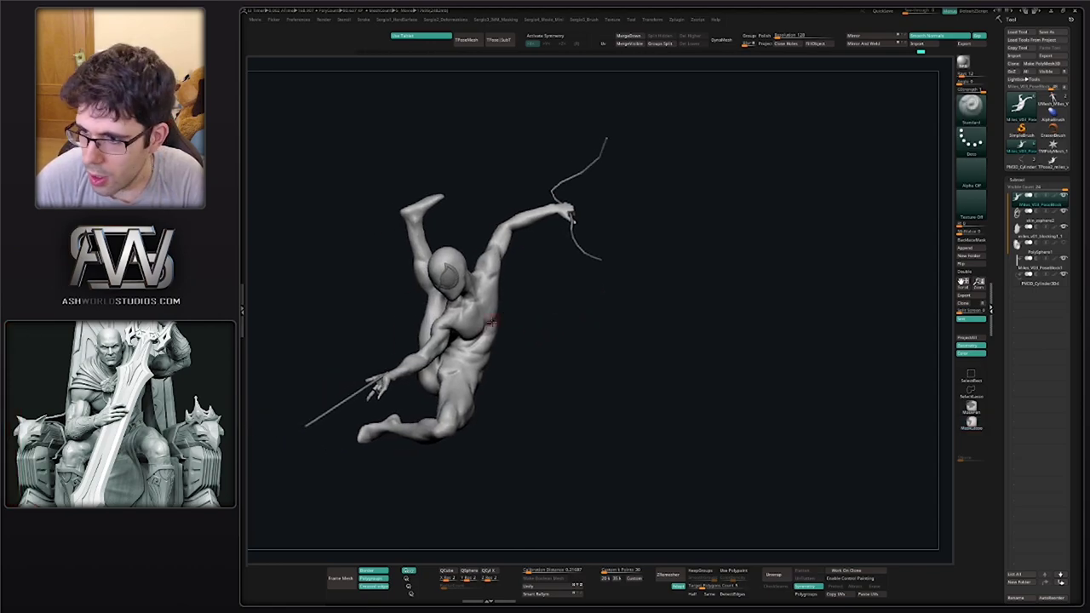
mouse_move(1036, 160)
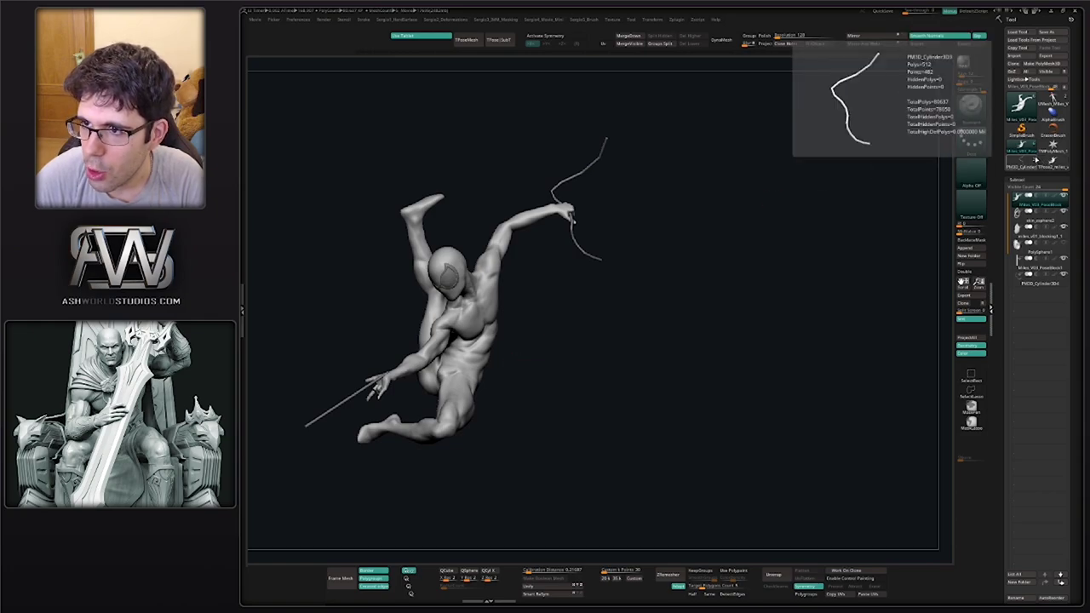
click(1064, 87)
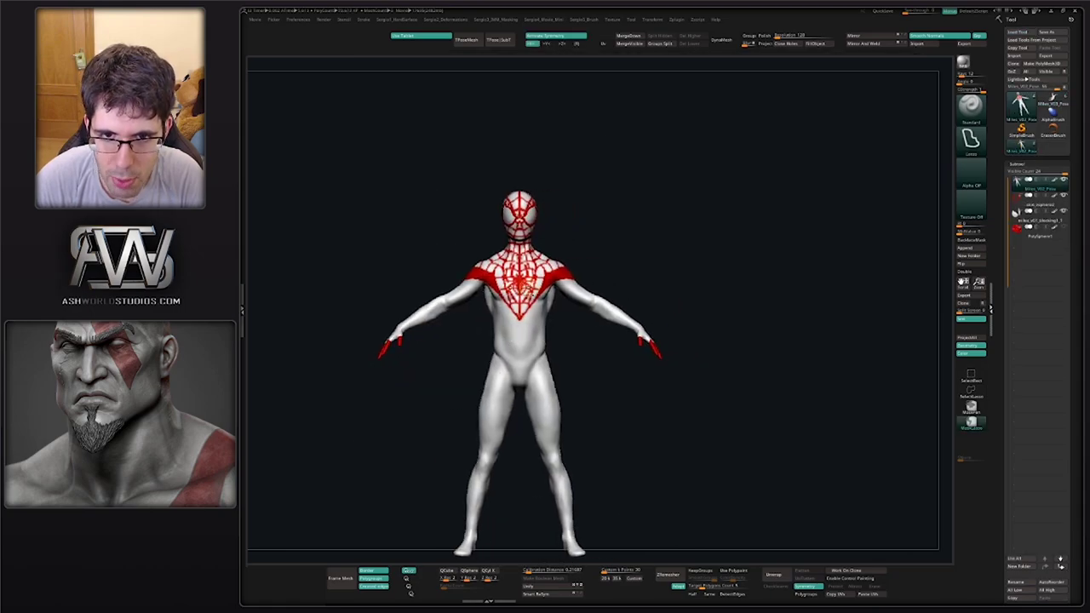
ctrl+right_drag(809, 261, 809, 244)
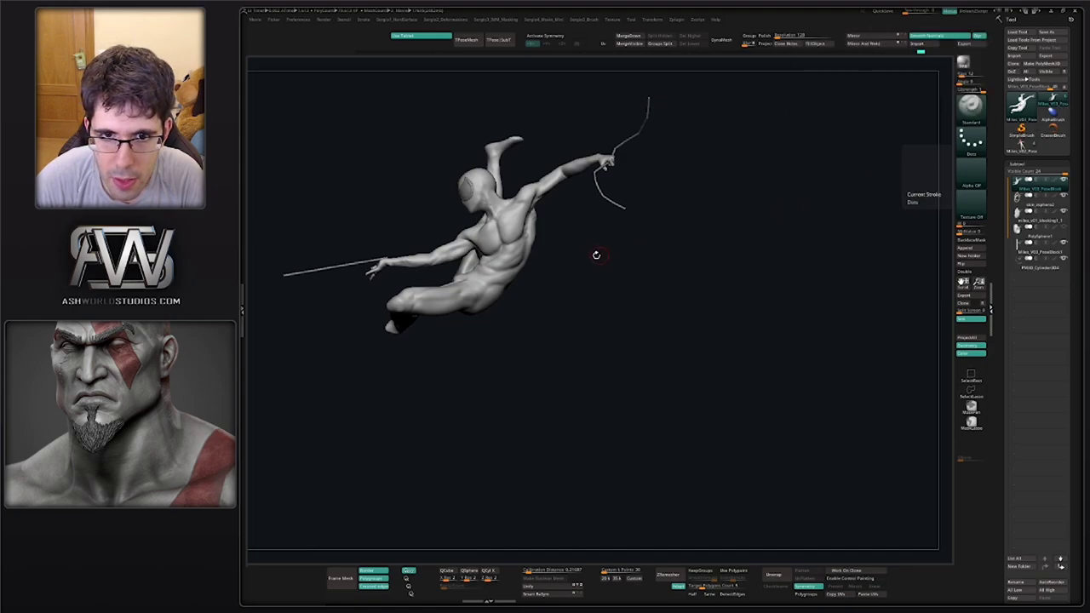
drag(596, 251, 648, 250)
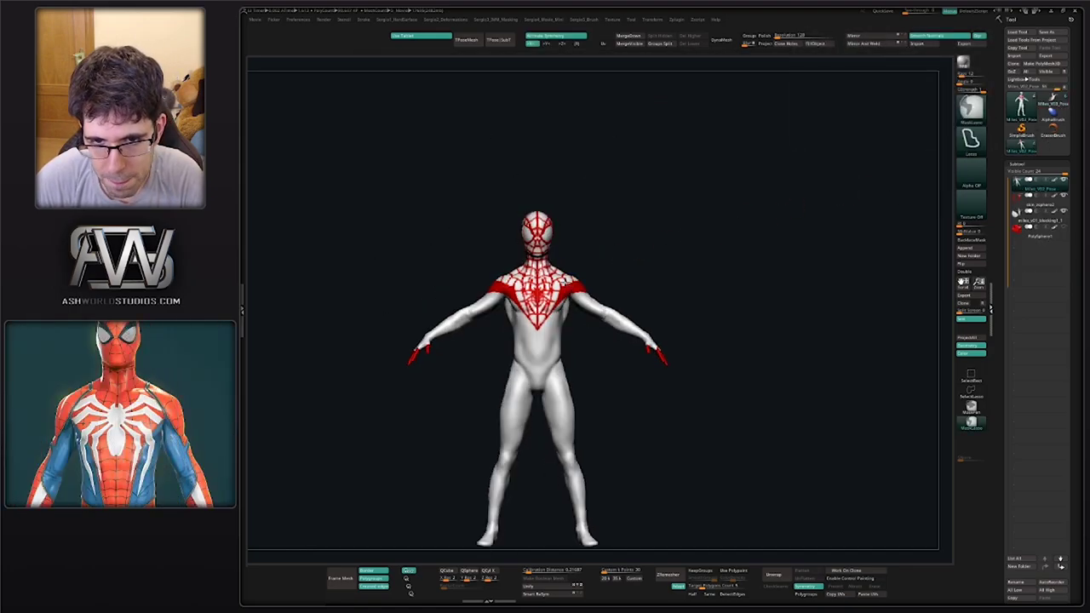
mouse_move(564, 281)
ctrl+right_down()
mouse_move(565, 320)
mouse_move(506, 339)
mouse_move(625, 339)
mouse_move(578, 347)
mouse_move(561, 313)
ctrl+right_up()
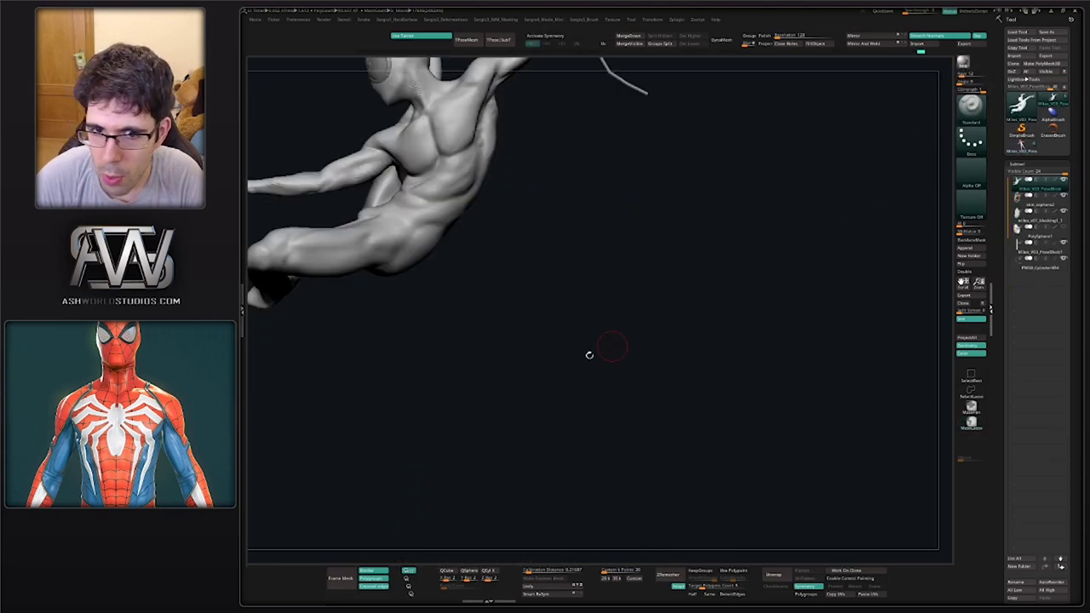
Examine the swinging figure's silhouette, limbs, torso and web lines from the front, side and low angles, near and far
drag(589, 355, 535, 315)
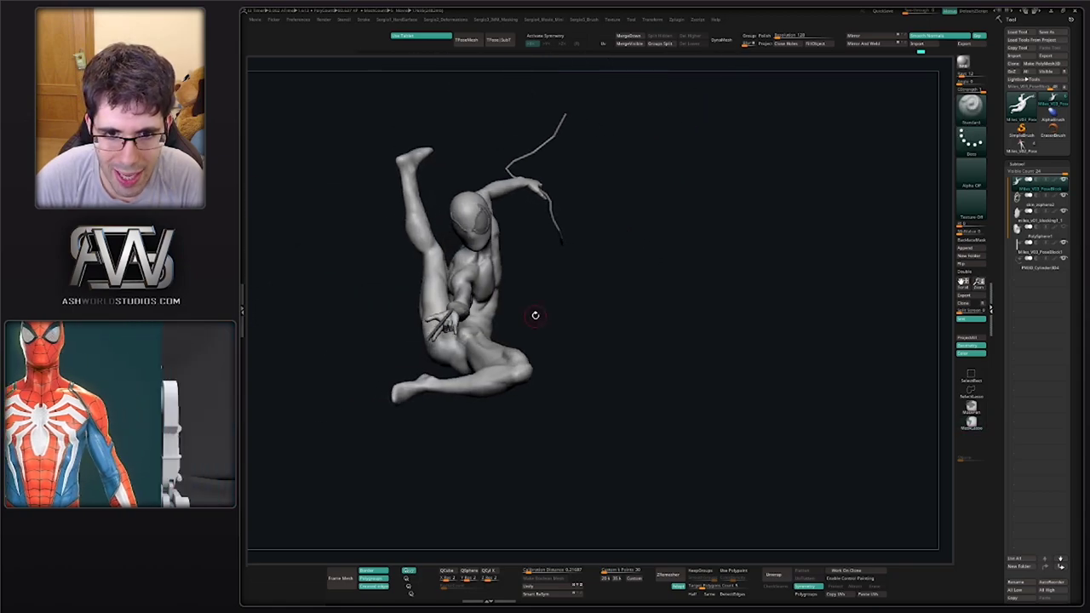
right_drag(535, 315, 451, 334)
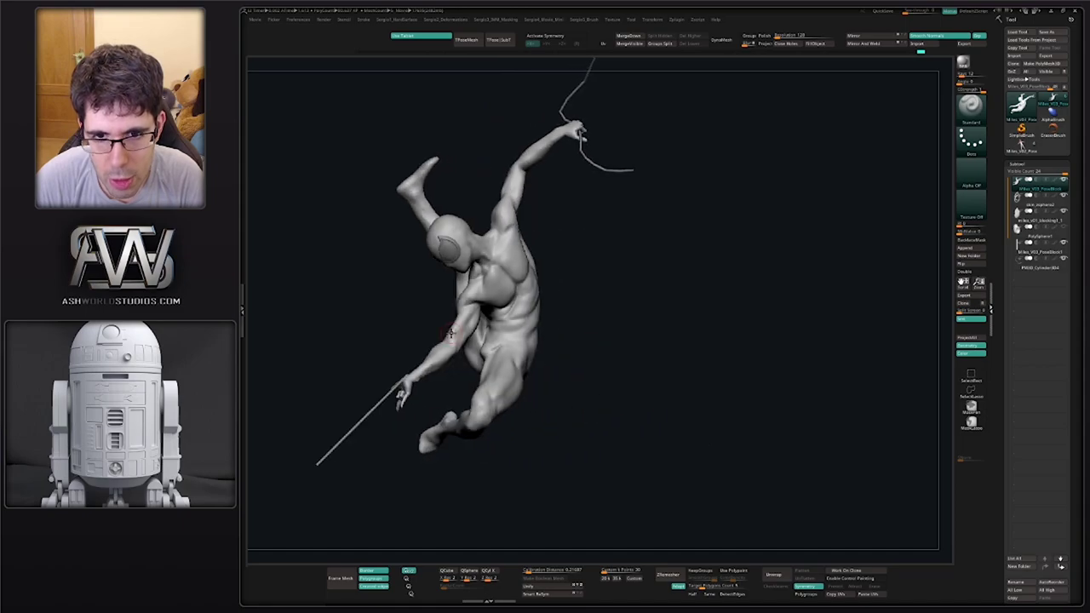
right_drag(552, 262, 529, 294)
drag(529, 293, 517, 305)
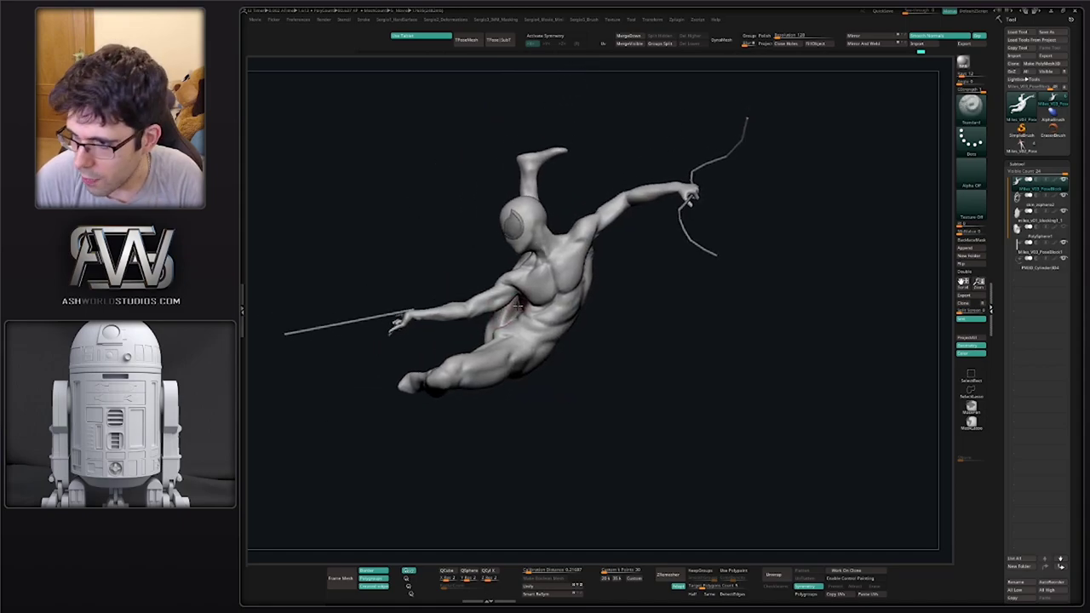
mouse_move(518, 306)
right_down()
mouse_move(548, 305)
mouse_move(575, 284)
mouse_move(677, 295)
right_up()
mouse_move(558, 319)
alt+right_down()
mouse_move(638, 301)
mouse_move(599, 307)
mouse_move(634, 317)
mouse_move(652, 294)
mouse_move(644, 291)
alt+right_up()
alt+right_drag(644, 291, 535, 321)
alt+drag(524, 291, 504, 328)
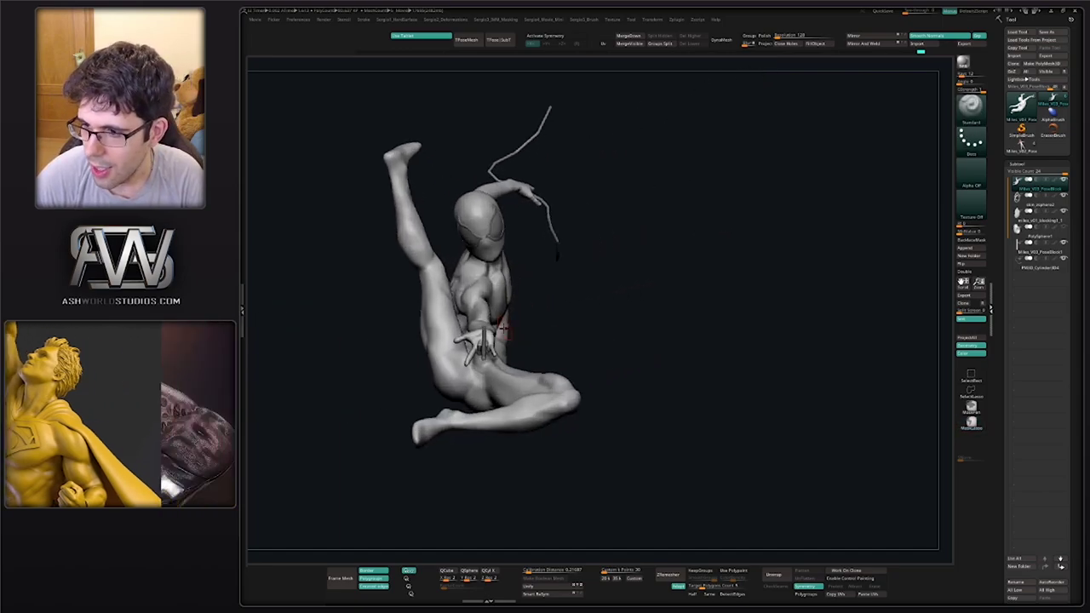
mouse_move(504, 331)
right_down()
mouse_move(520, 335)
mouse_move(488, 322)
mouse_move(494, 299)
mouse_move(503, 330)
mouse_move(439, 329)
right_up()
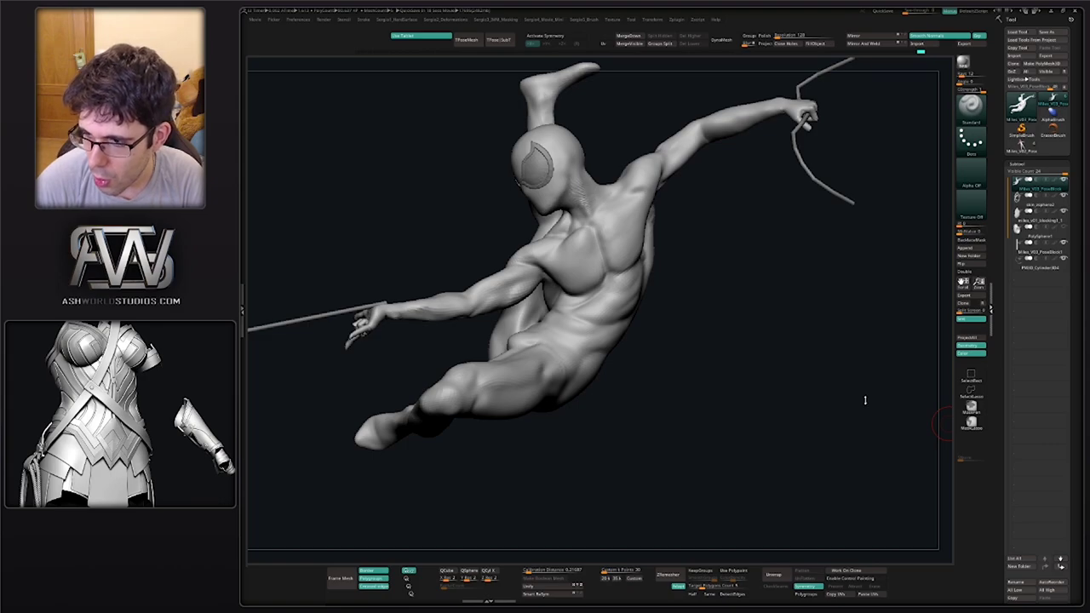
drag(825, 386, 751, 383)
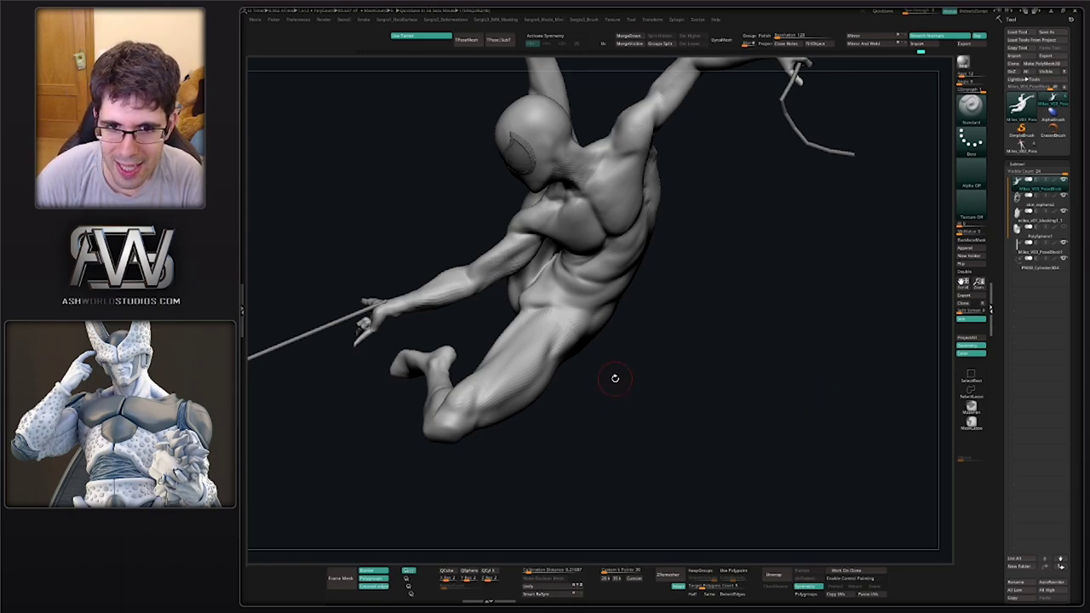
alt+right_drag(616, 379, 598, 440)
right_drag(599, 441, 592, 400)
drag(592, 401, 942, 392)
drag(607, 386, 580, 387)
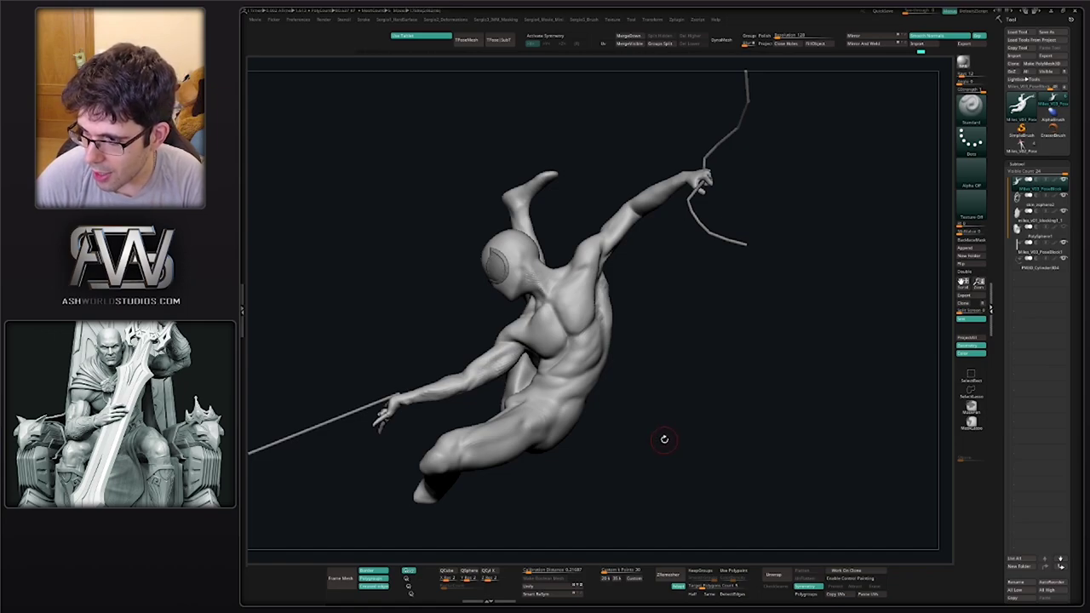
drag(665, 441, 675, 441)
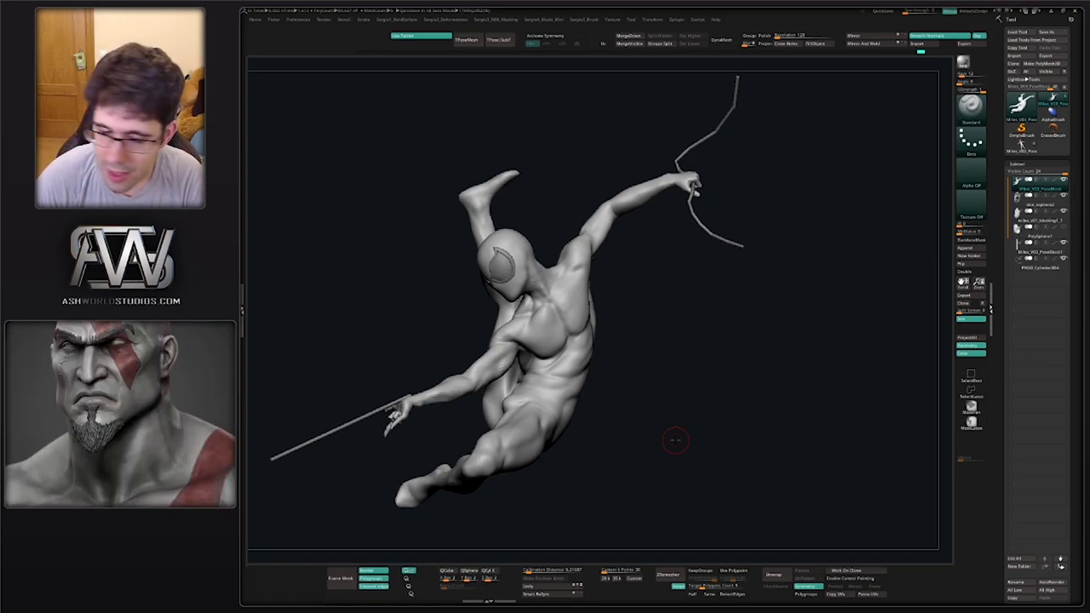
right_drag(676, 440, 622, 445)
mouse_move(526, 448)
alt+right_down()
mouse_move(562, 429)
mouse_move(565, 409)
mouse_move(527, 439)
mouse_move(567, 429)
mouse_move(523, 451)
alt+right_up()
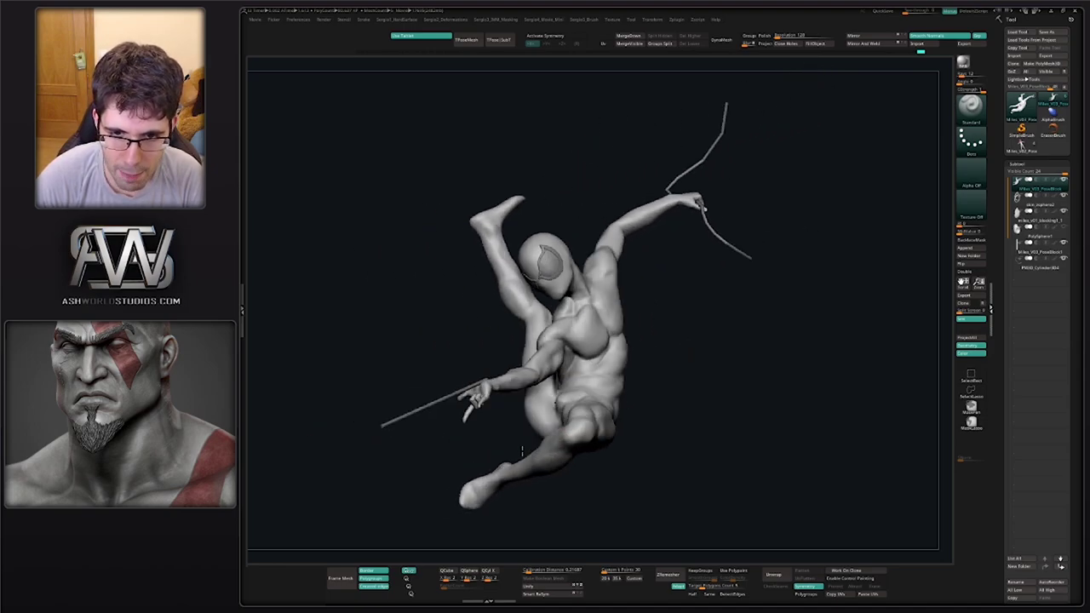
drag(522, 451, 558, 463)
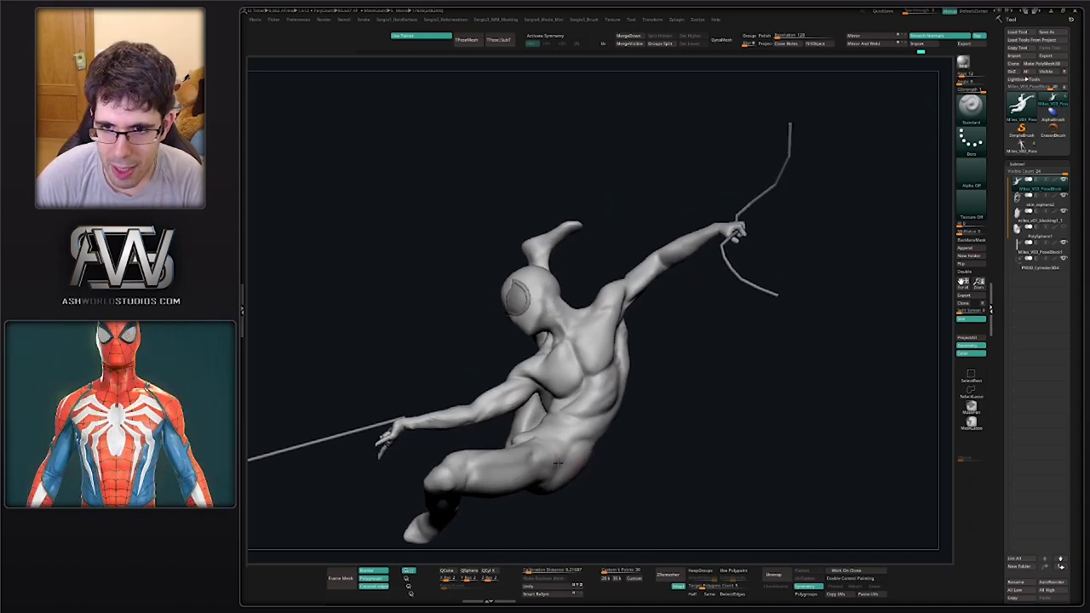
right_drag(558, 463, 604, 435)
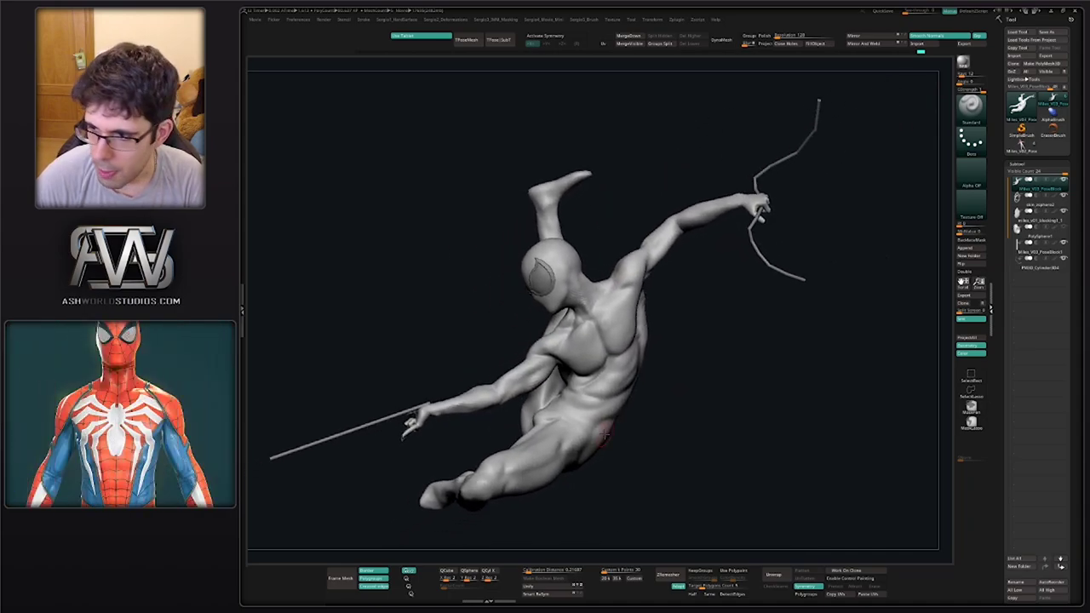